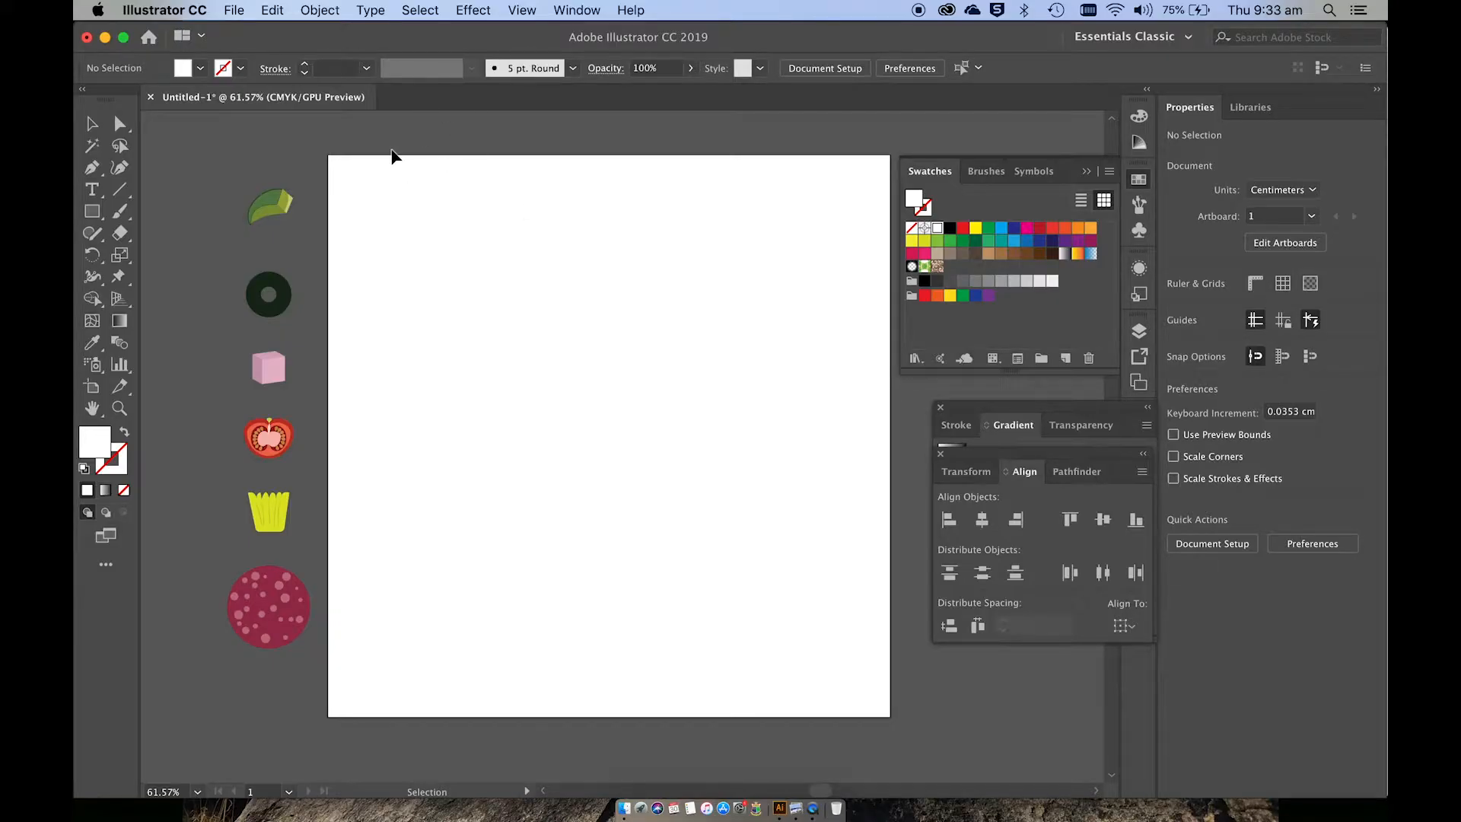
left_click(234, 10)
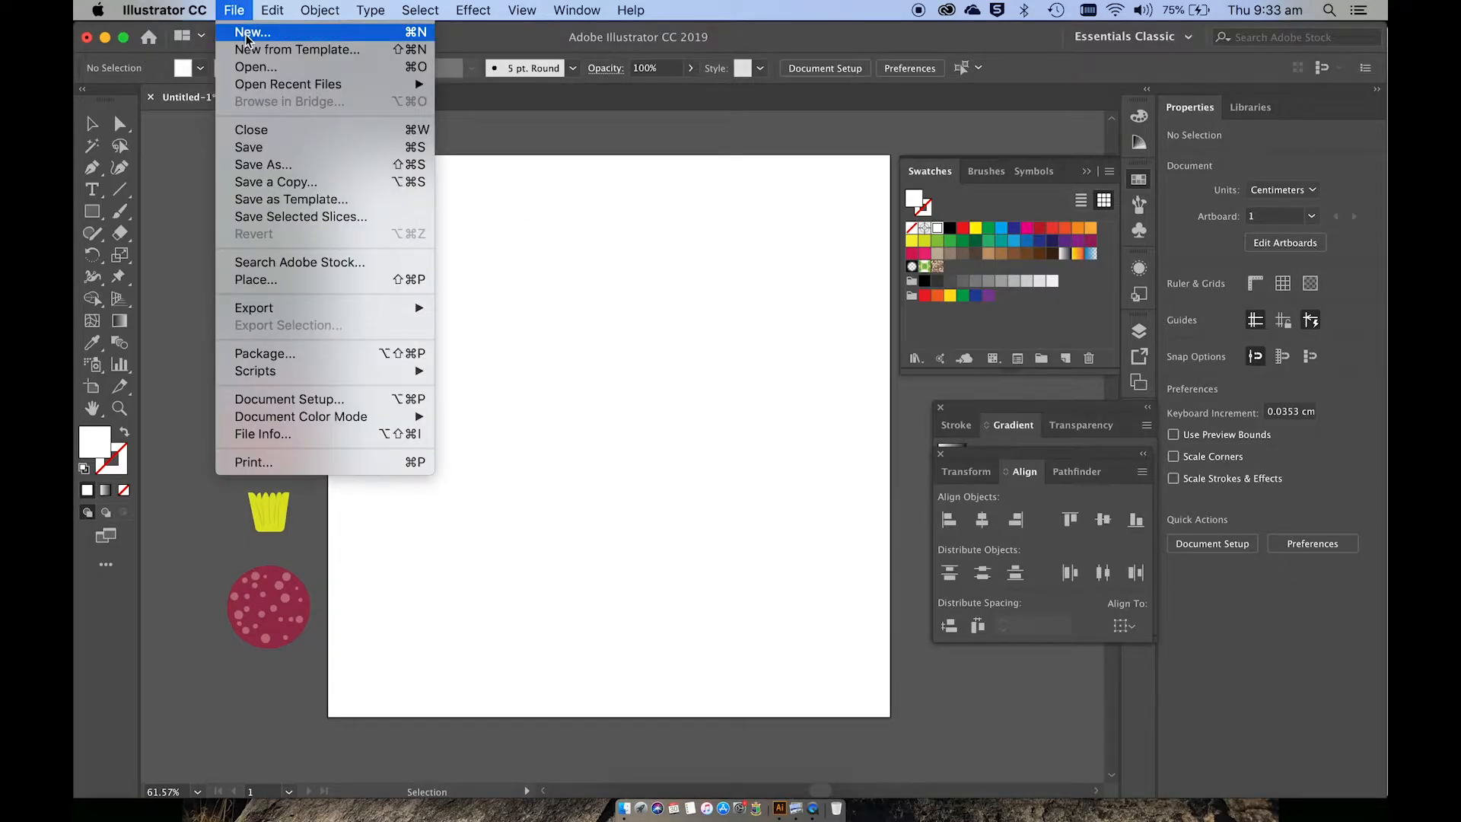
left_click(204, 189)
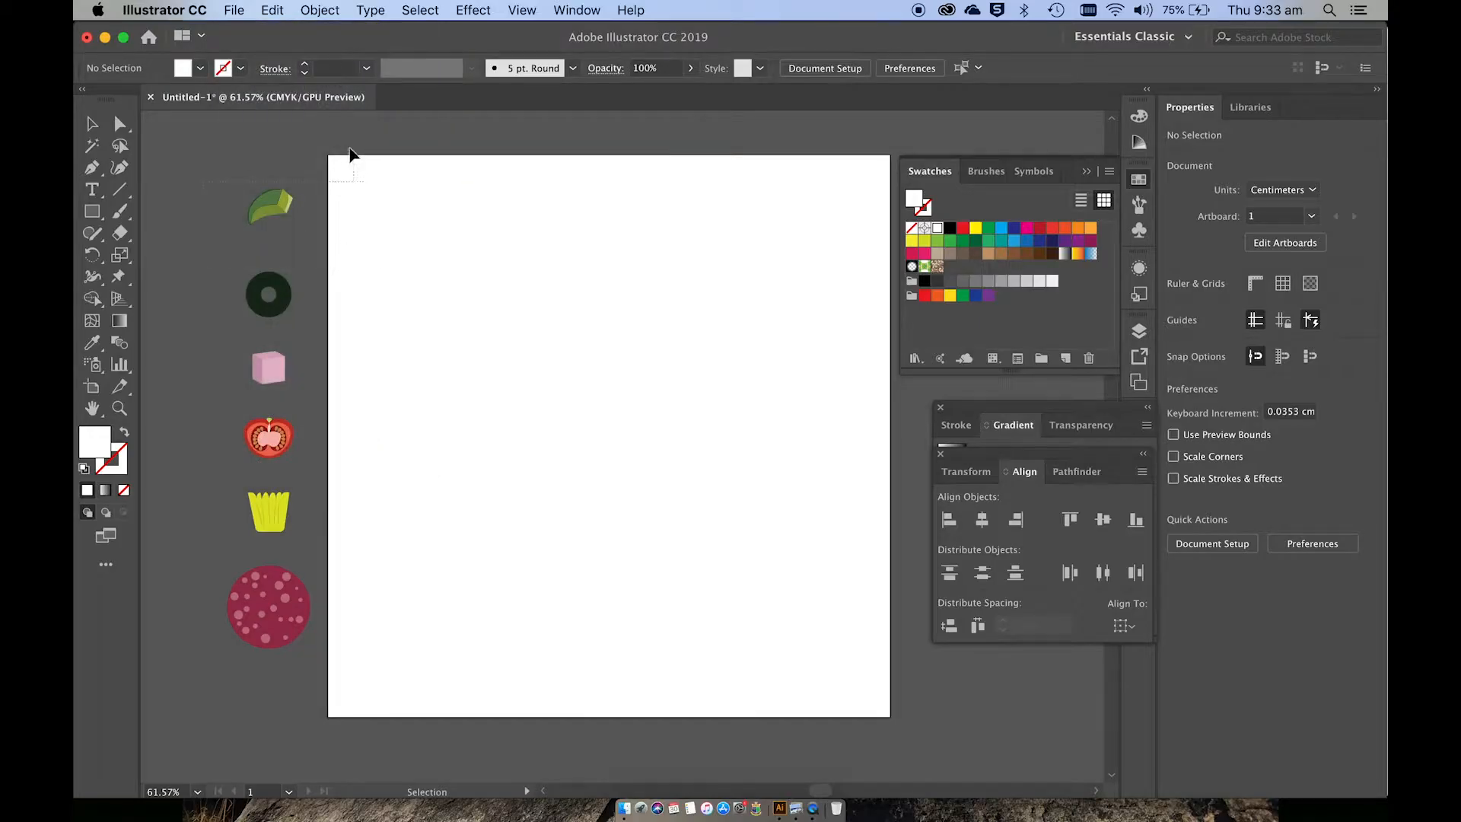
left_click_drag(349, 154, 919, 609)
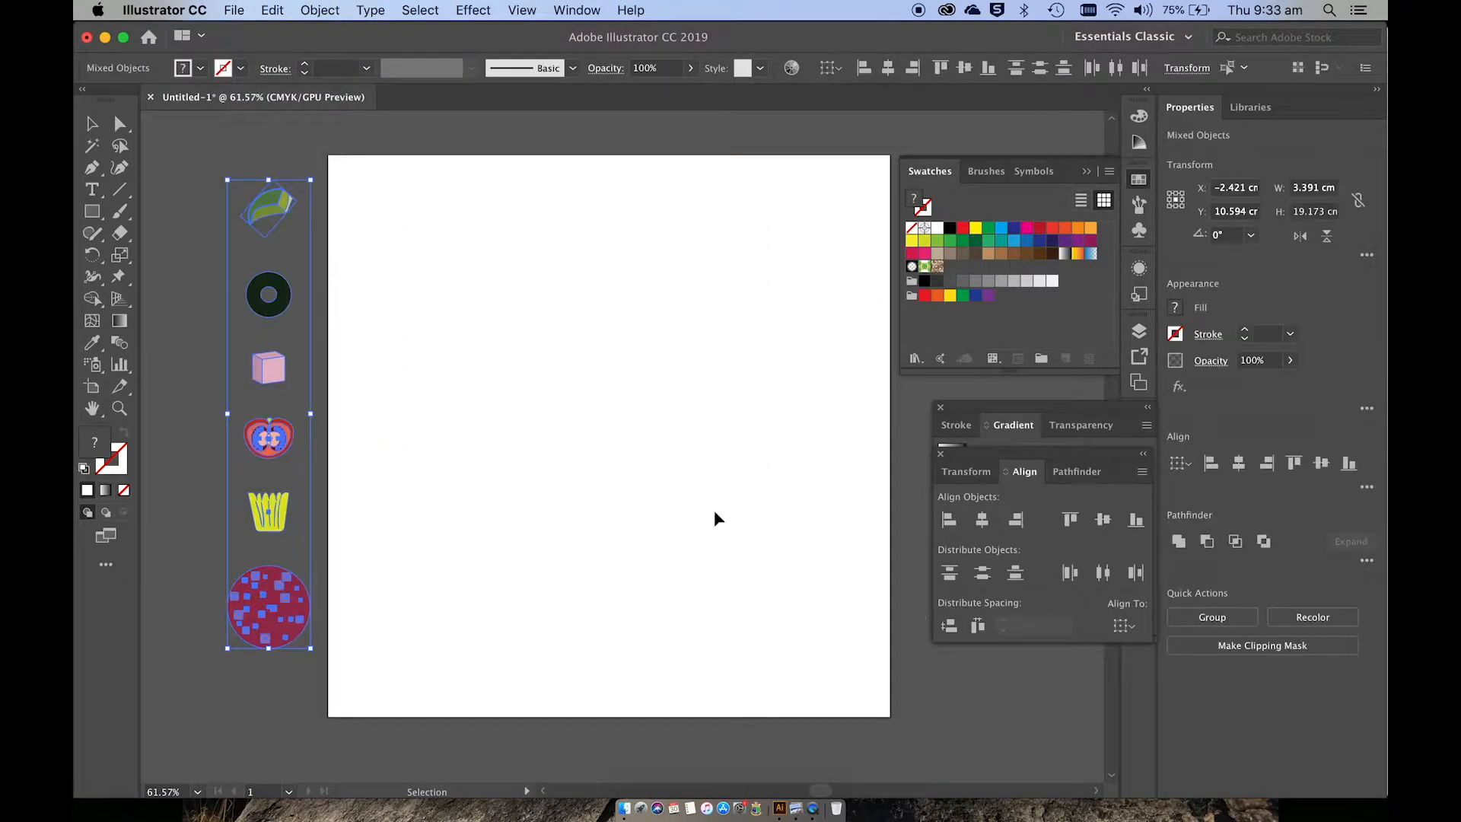
left_click(305, 686)
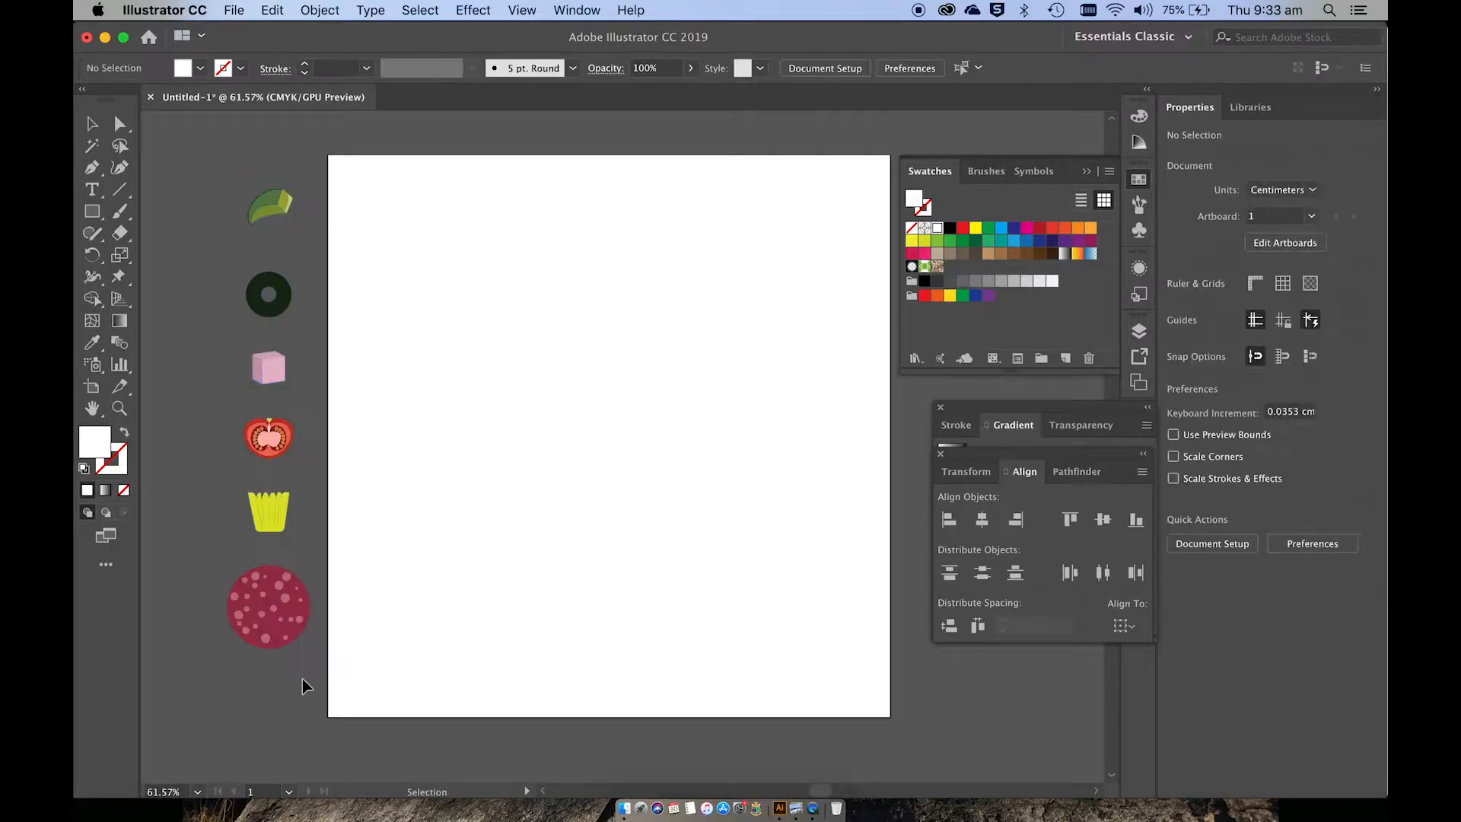
Draw a circle about 18.4 cm in diameter in the middle of the artboard and fill it golden brown (#BE872C).
left_click(93, 212)
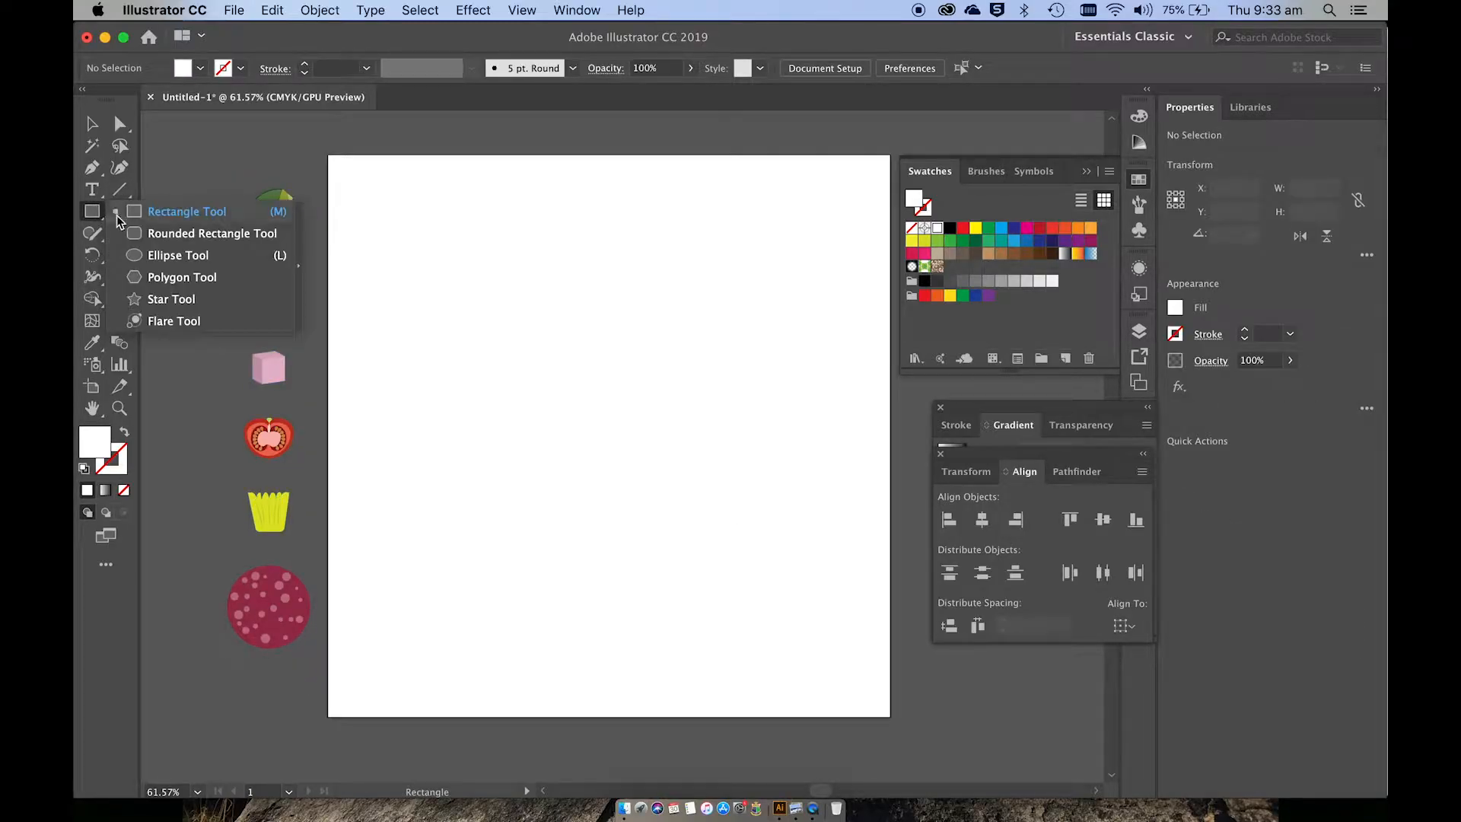
left_click(149, 255)
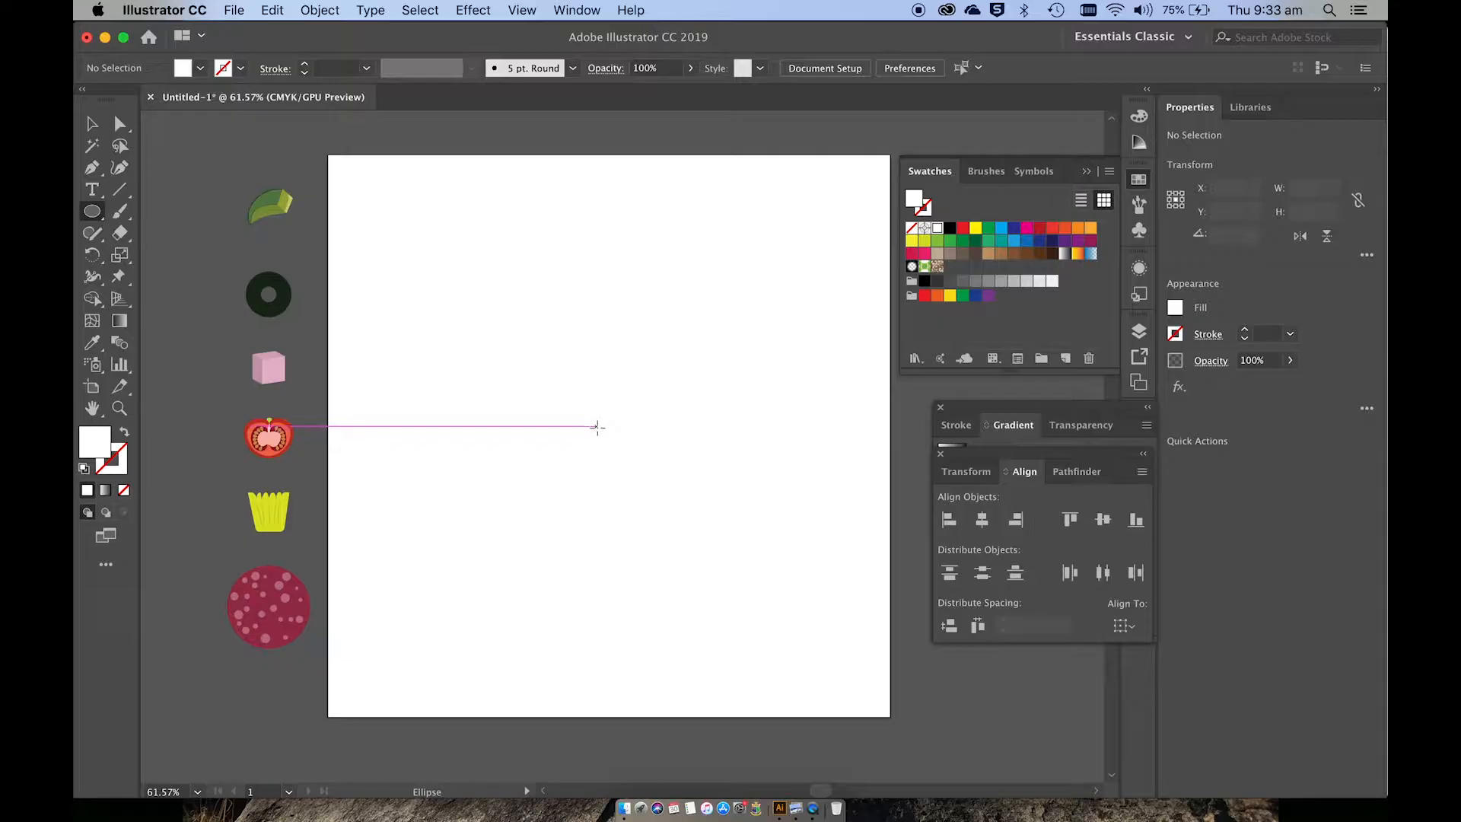
mouse_move(595, 424)
left_mouse_down()
mouse_move(844, 642)
mouse_move(812, 613)
mouse_move(822, 620)
left_mouse_up()
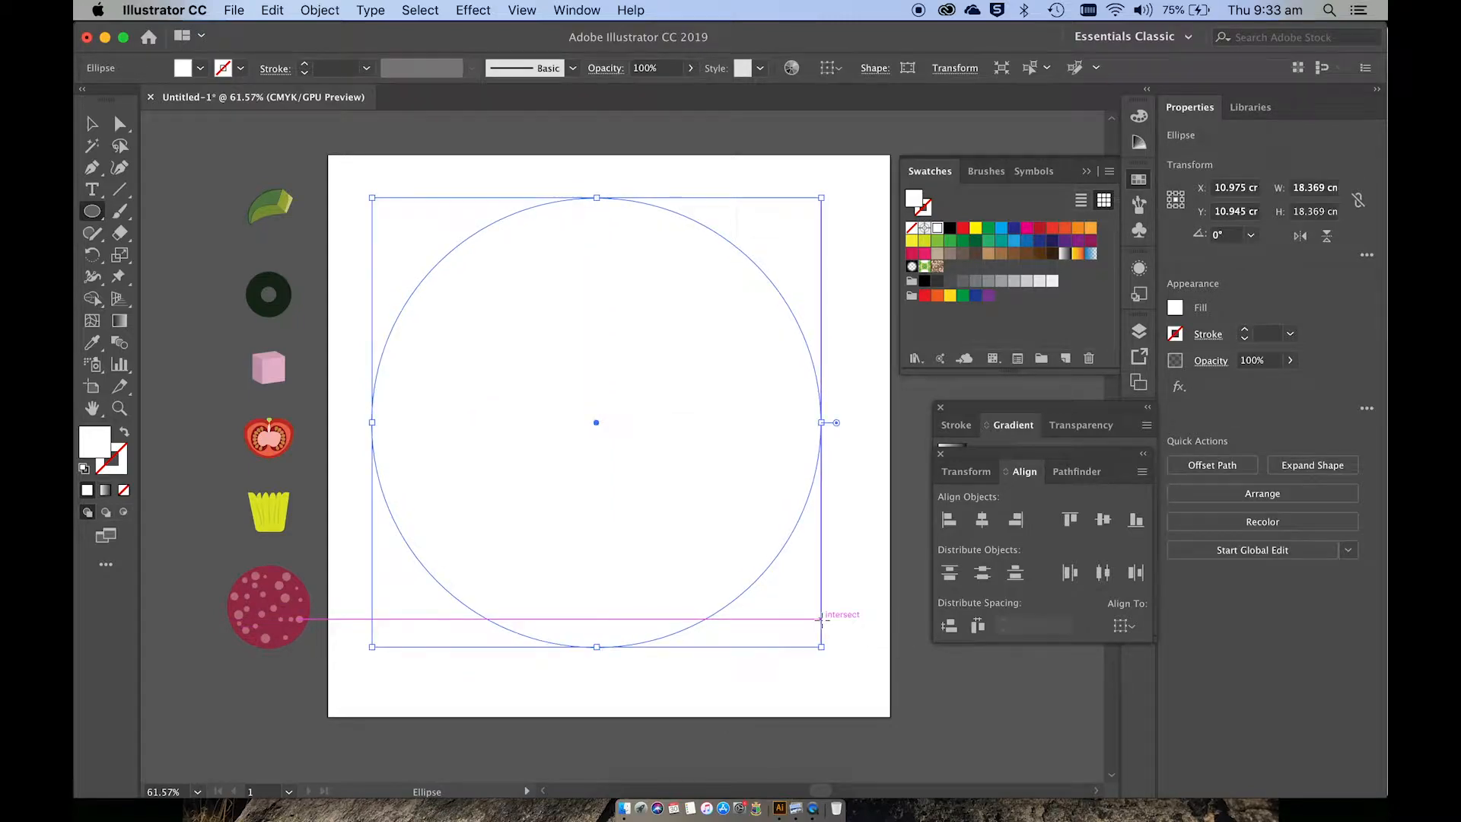
double_click(94, 440)
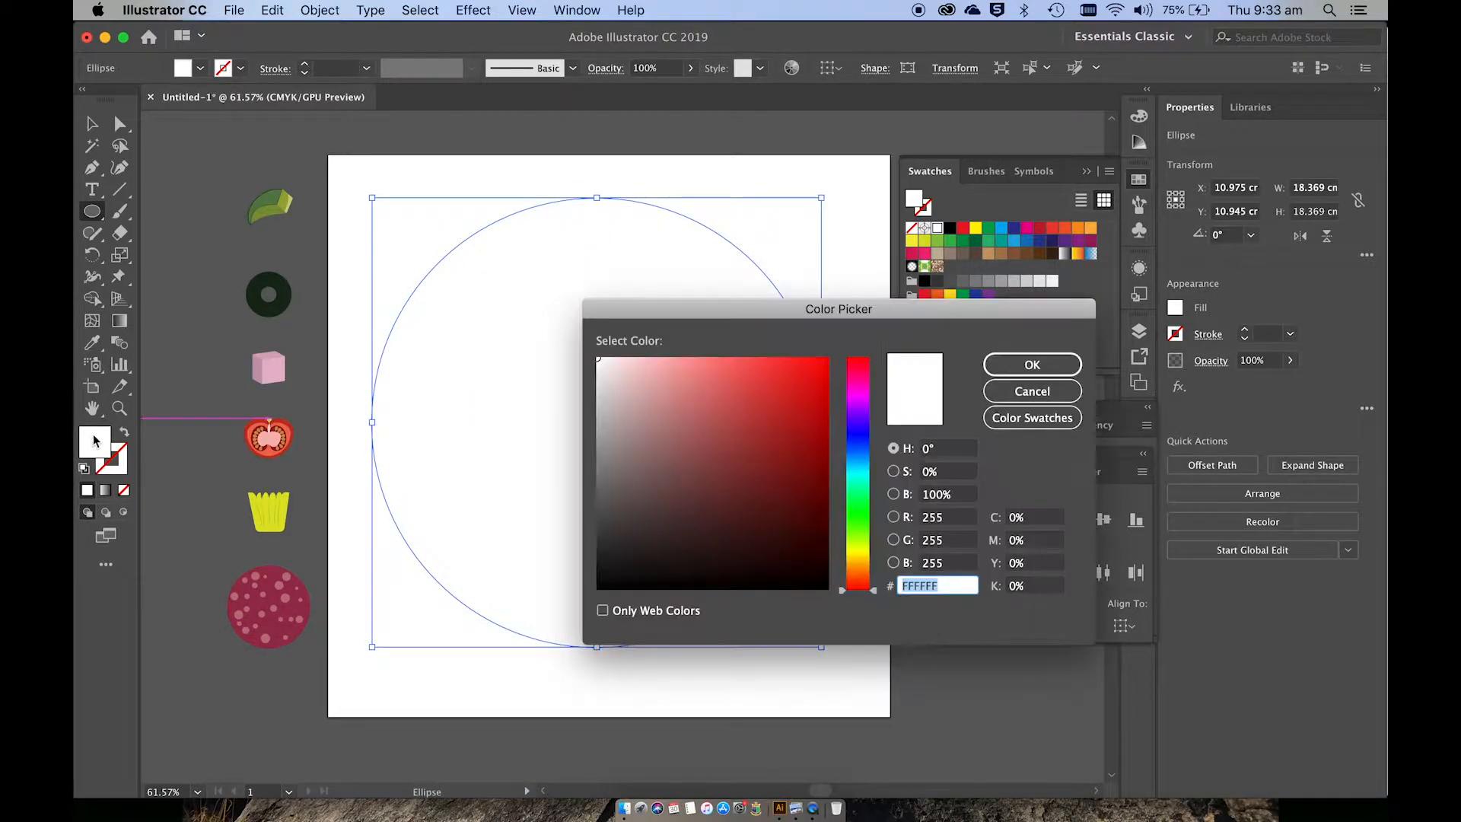
left_click(865, 561)
left_click_drag(865, 563, 867, 567)
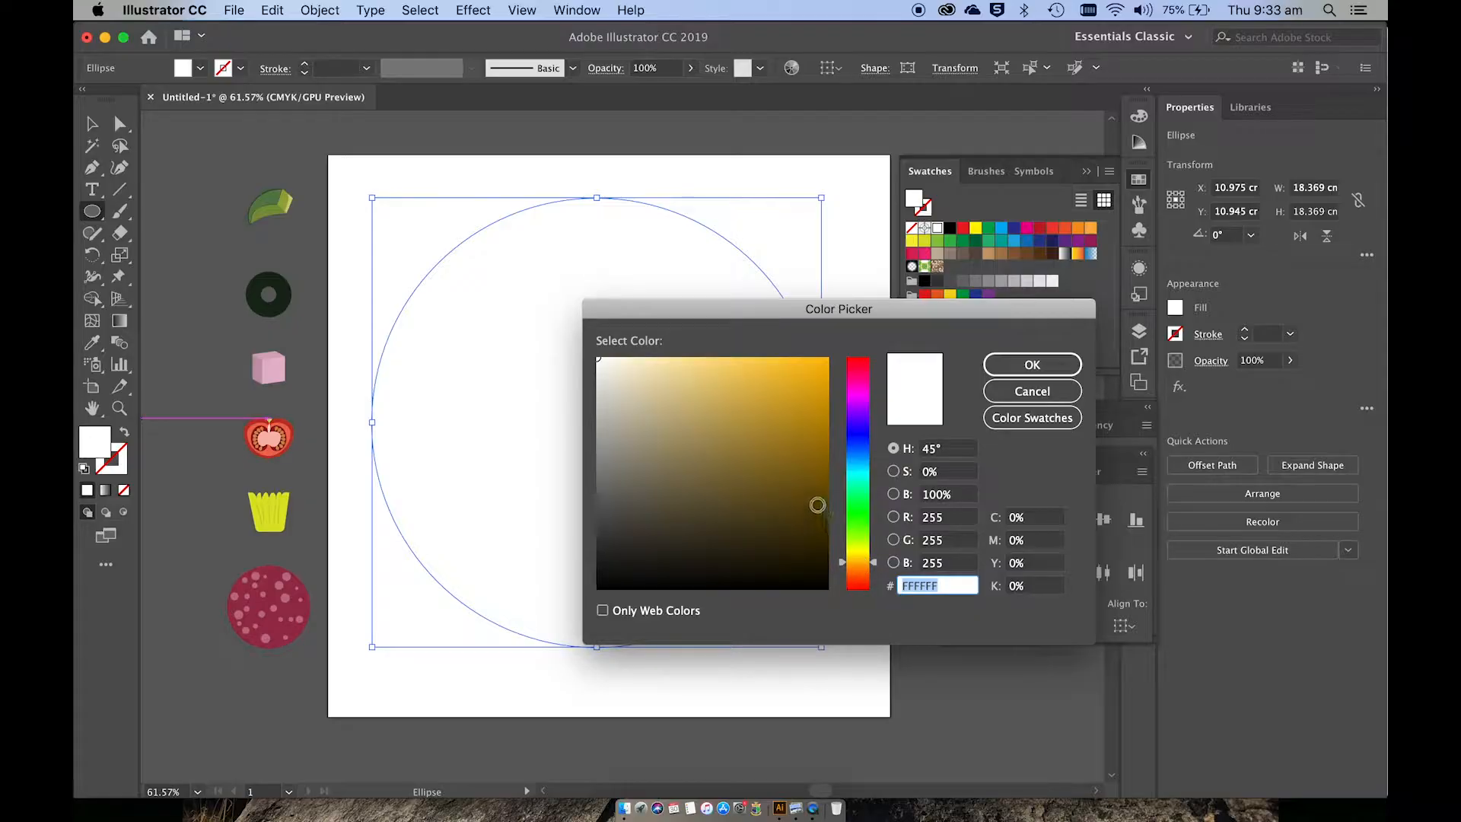
left_click_drag(821, 459, 821, 415)
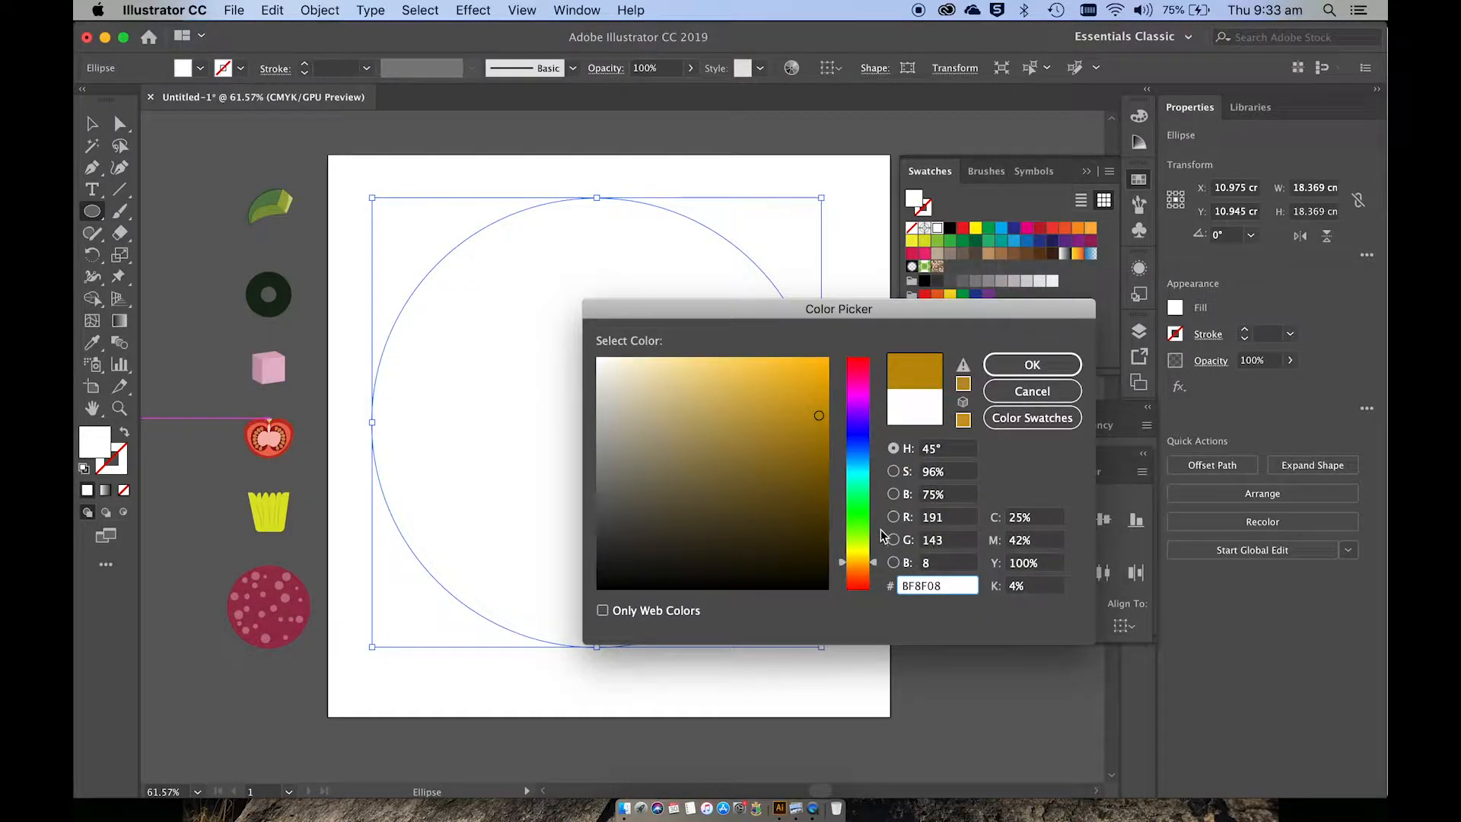
left_click(1020, 366)
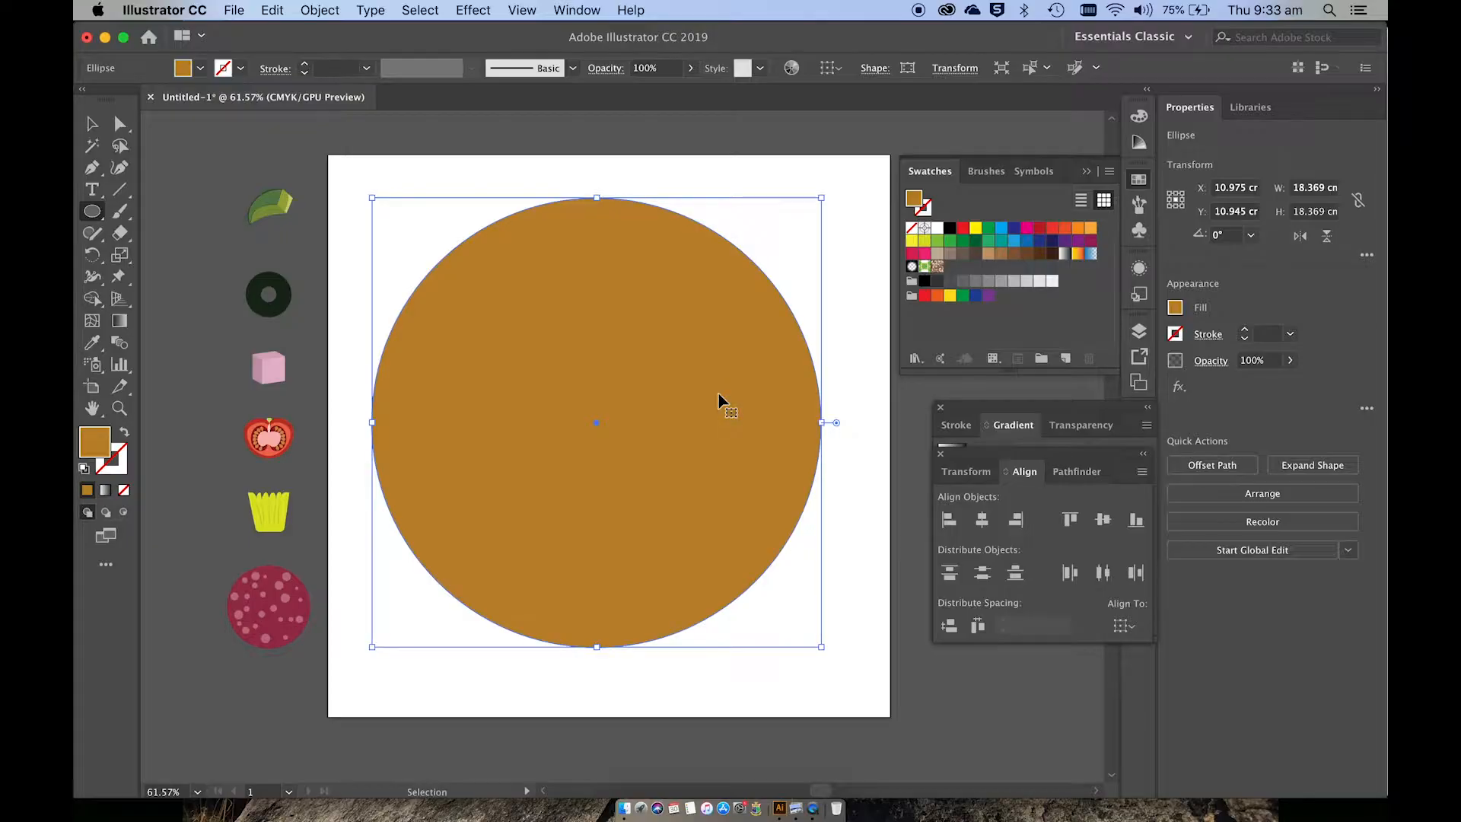
Make a smaller copy of the brown circle, about 17 cm in diameter, on top of the original.
key("v")
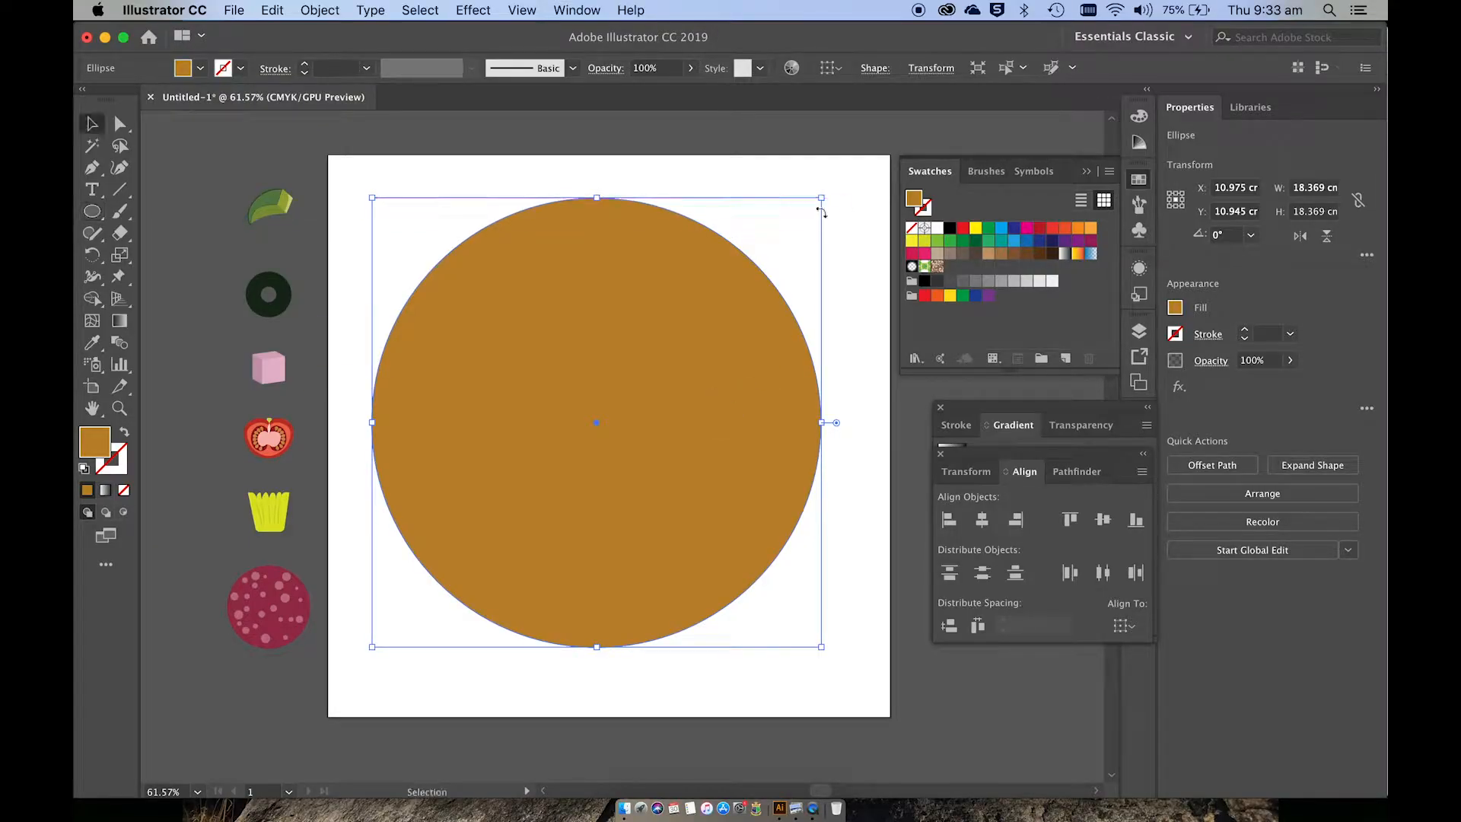
left_click_drag(822, 200, 789, 230)
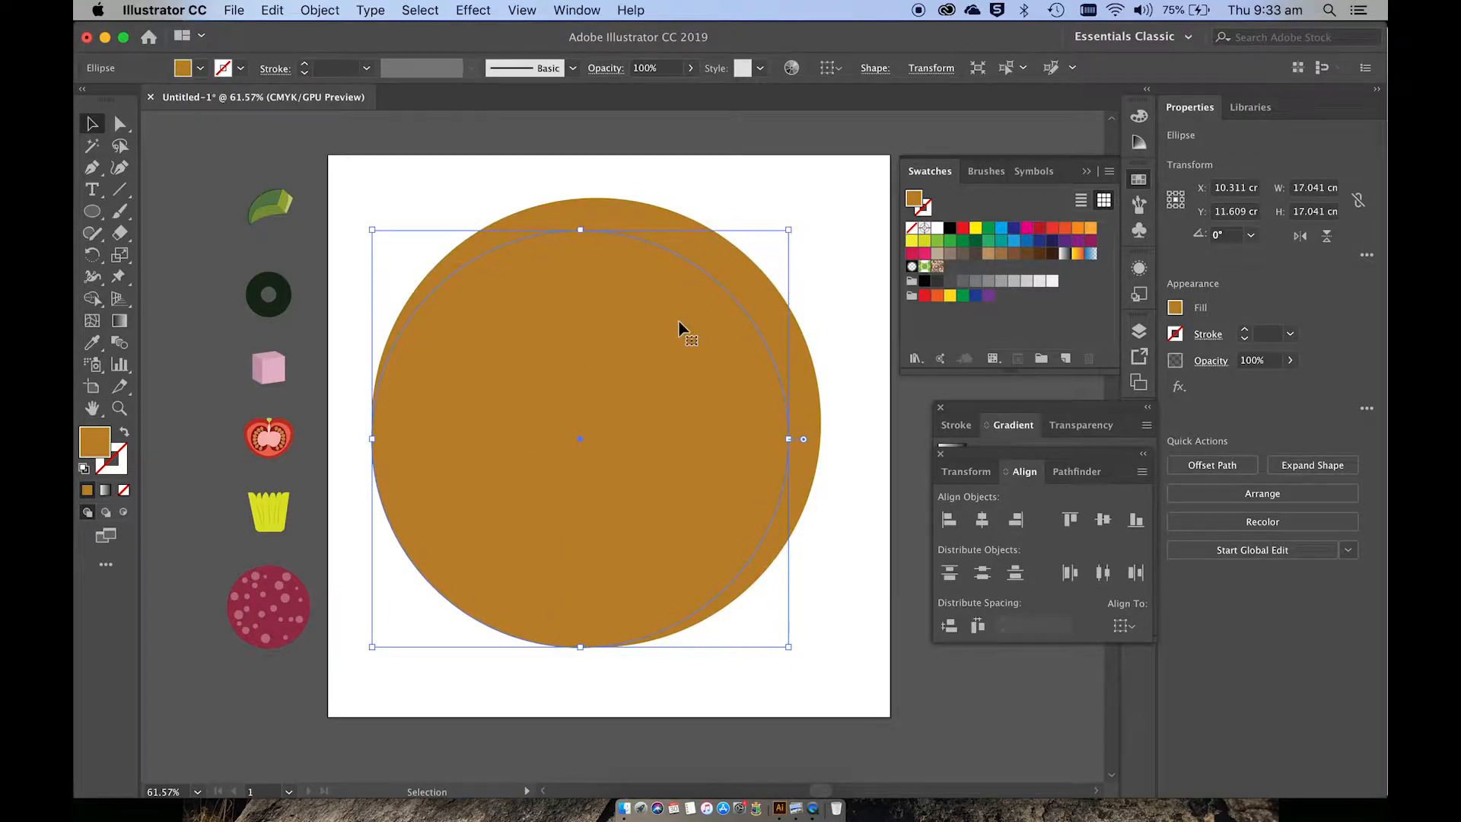
Align the centres of the two brown circles horizontally and vertically, relative to the selection.
left_click(644, 209, "shift")
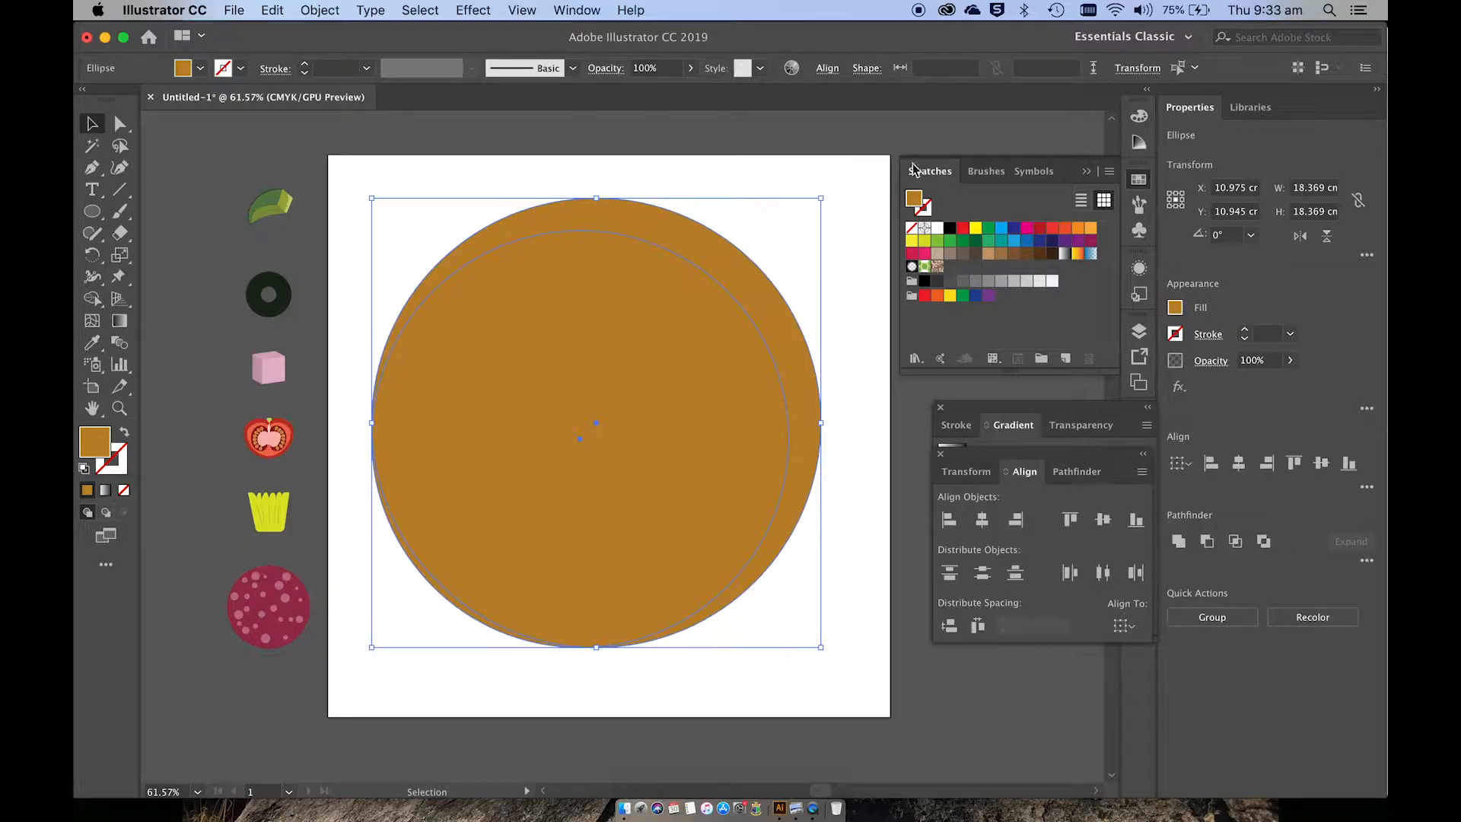
left_click(828, 70)
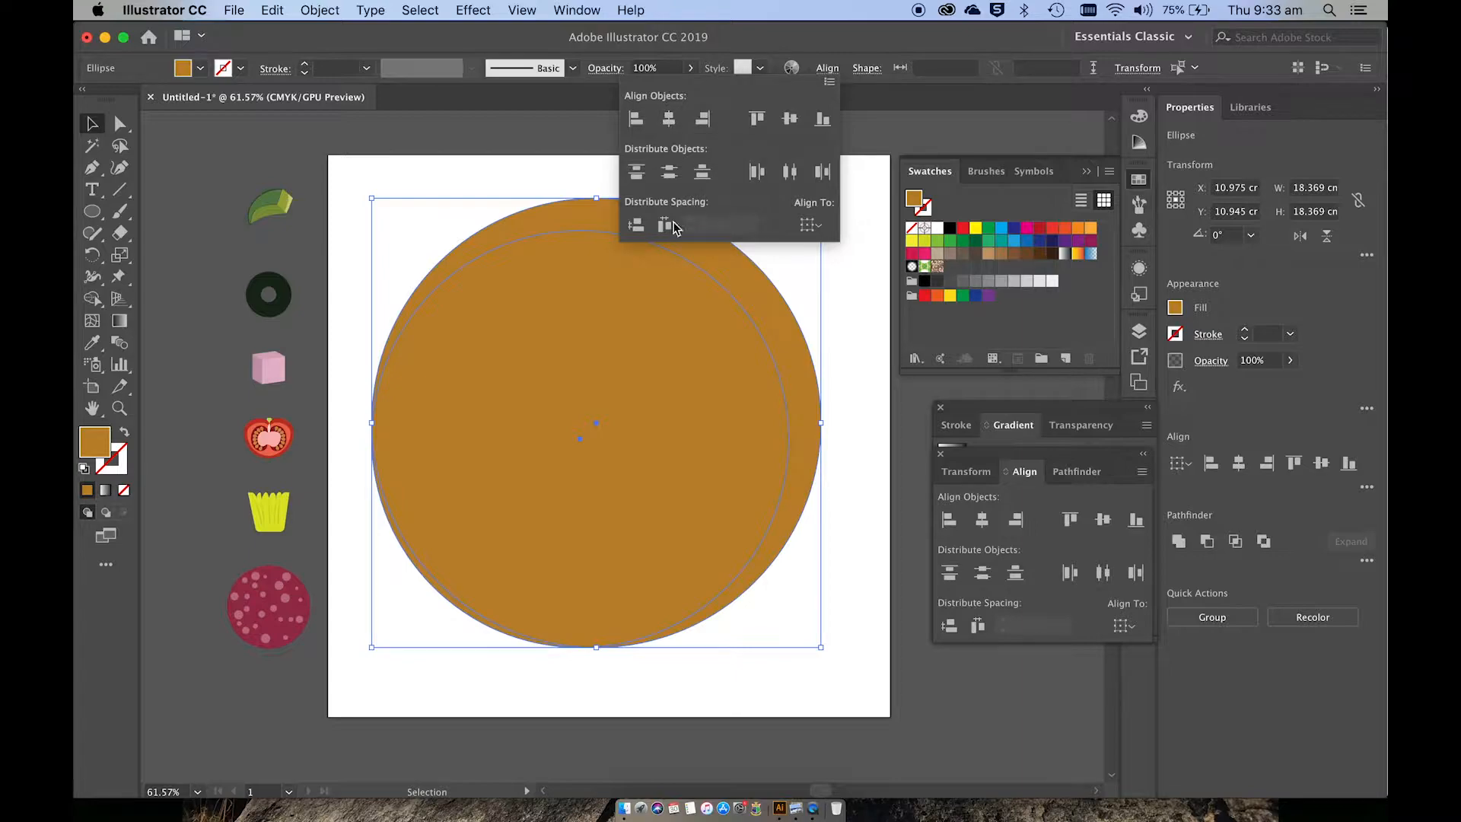
left_click(811, 225)
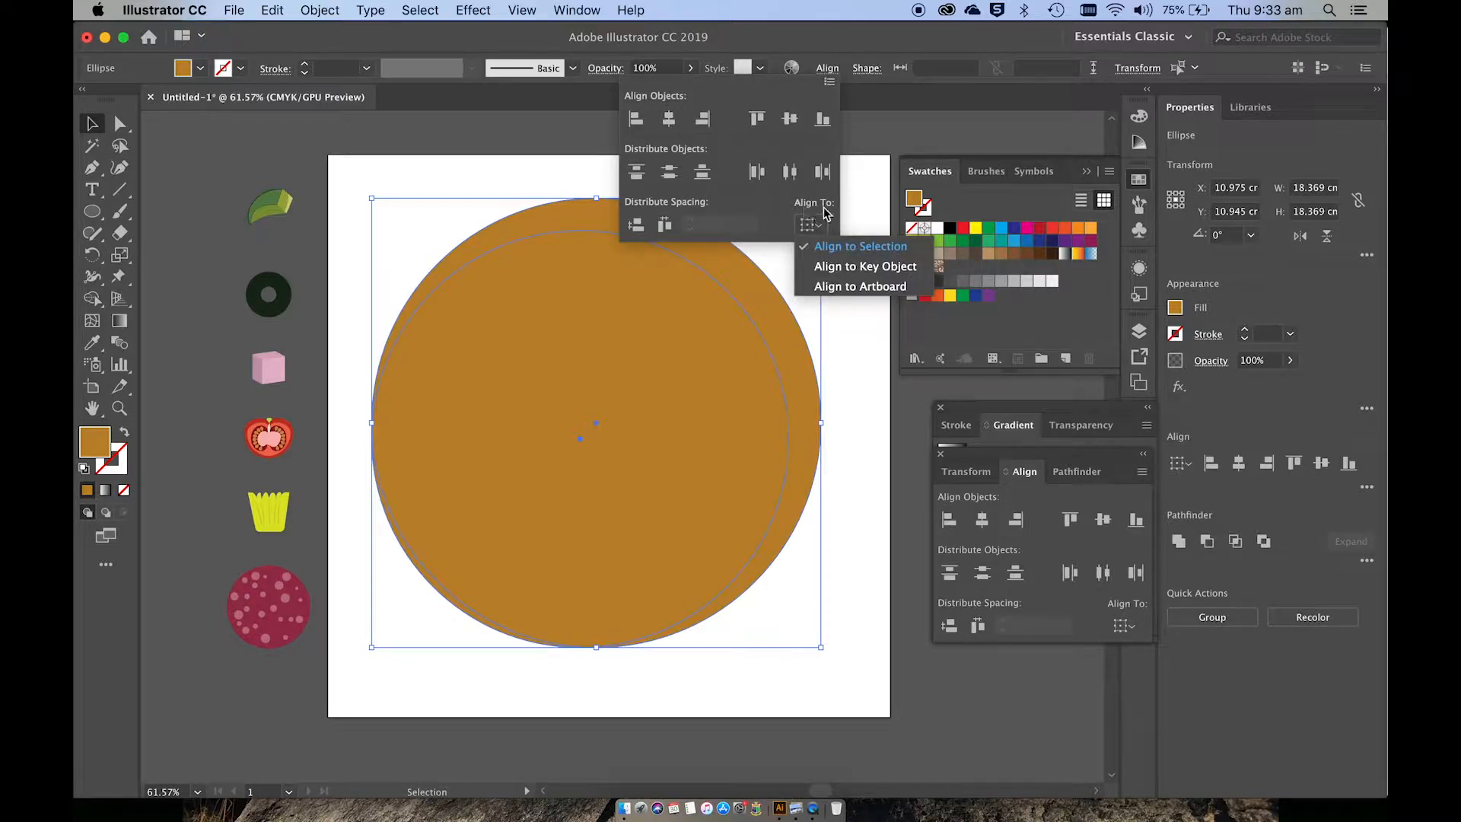
left_click(835, 246)
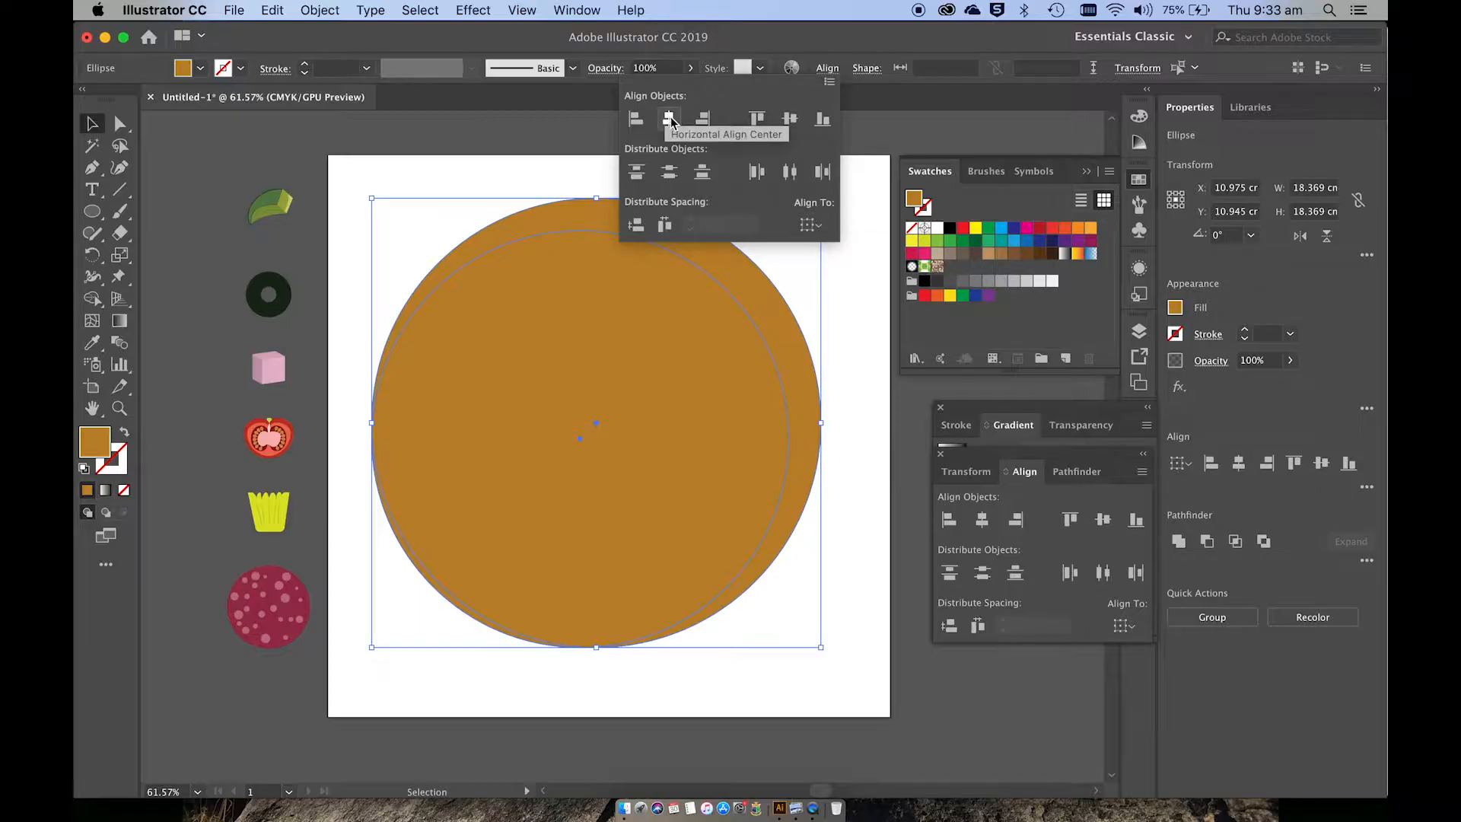
left_click(670, 120)
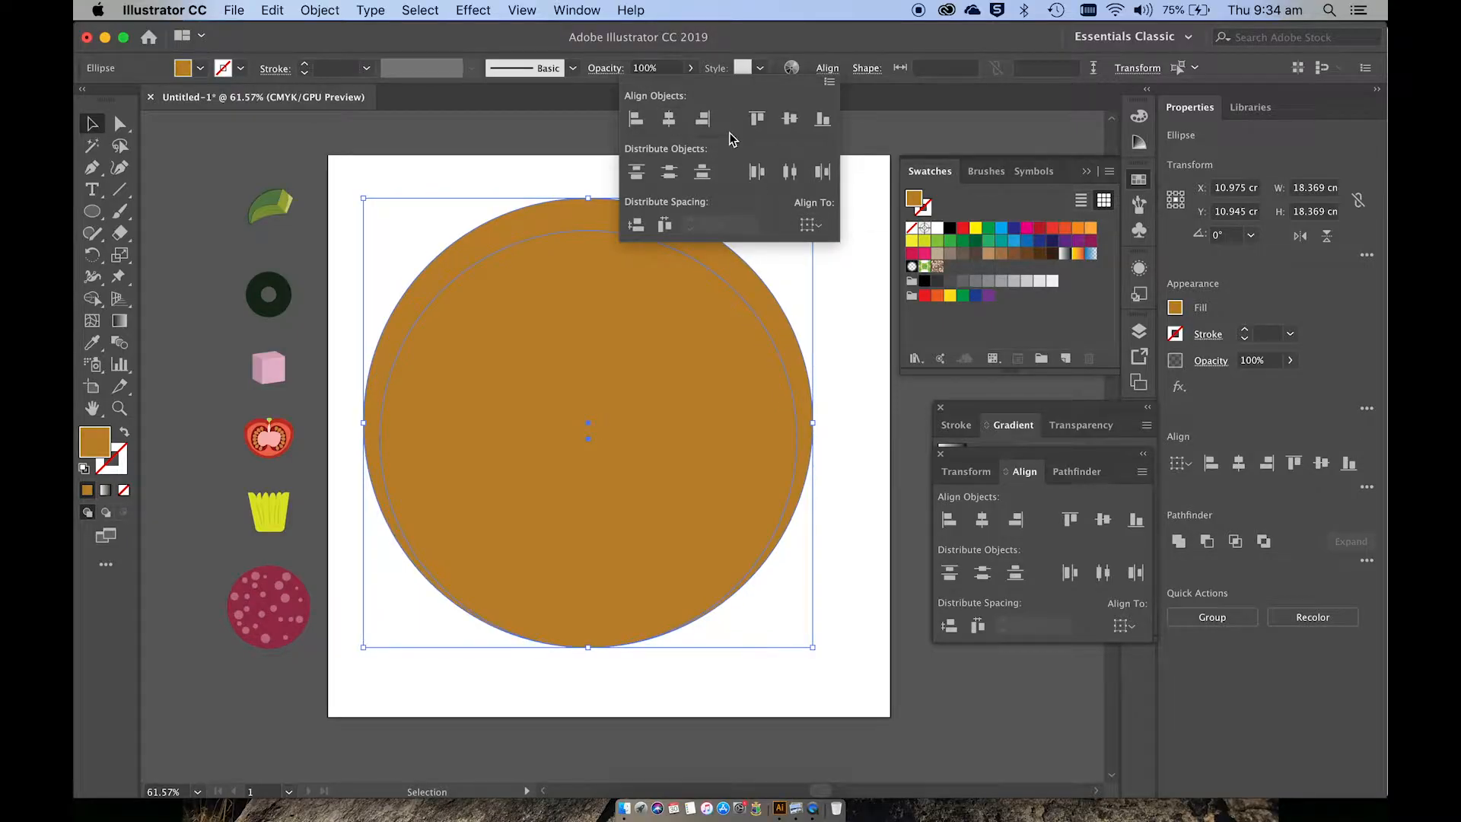
left_click(790, 120)
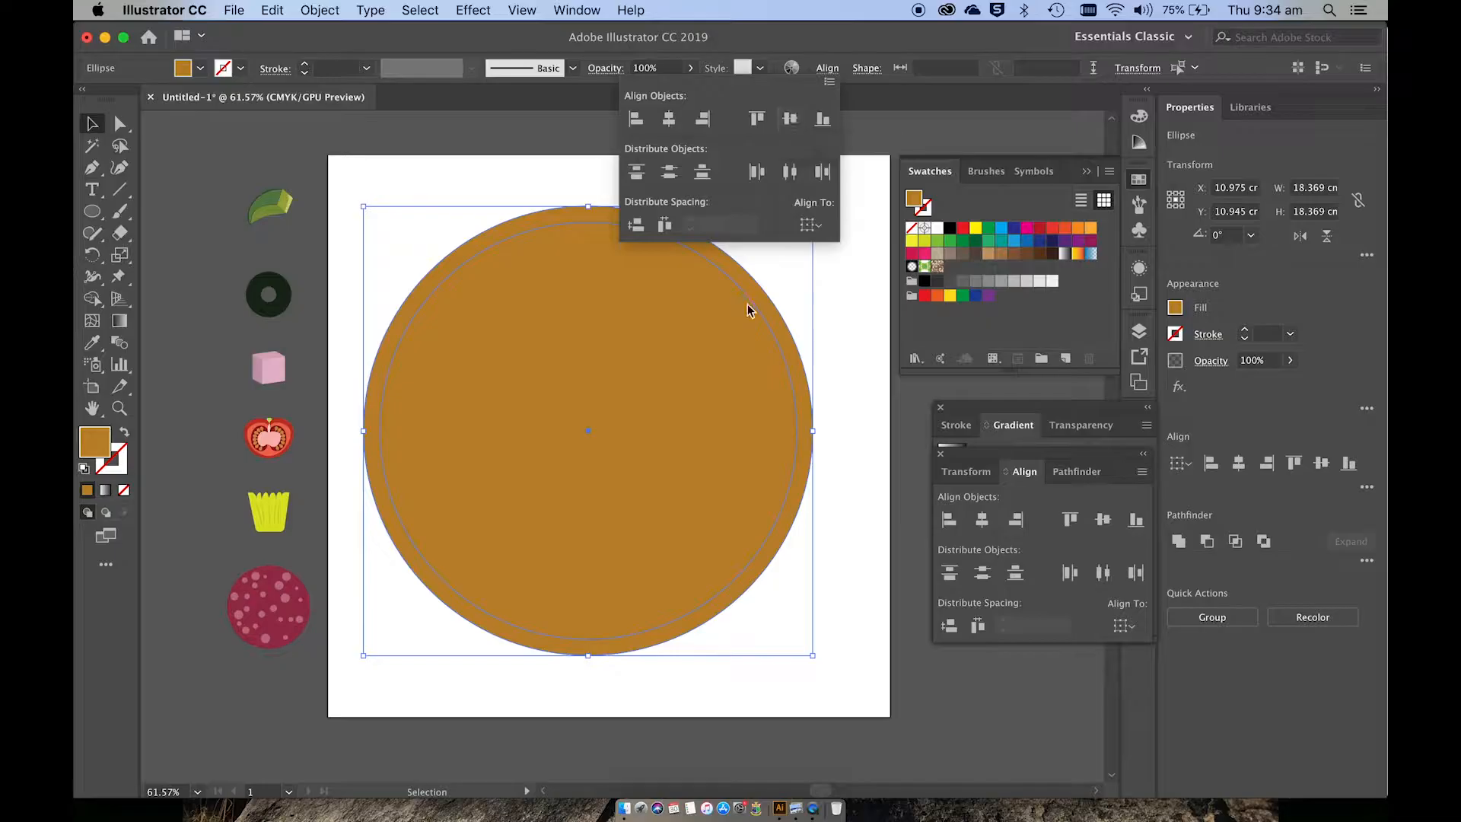
left_click(809, 301)
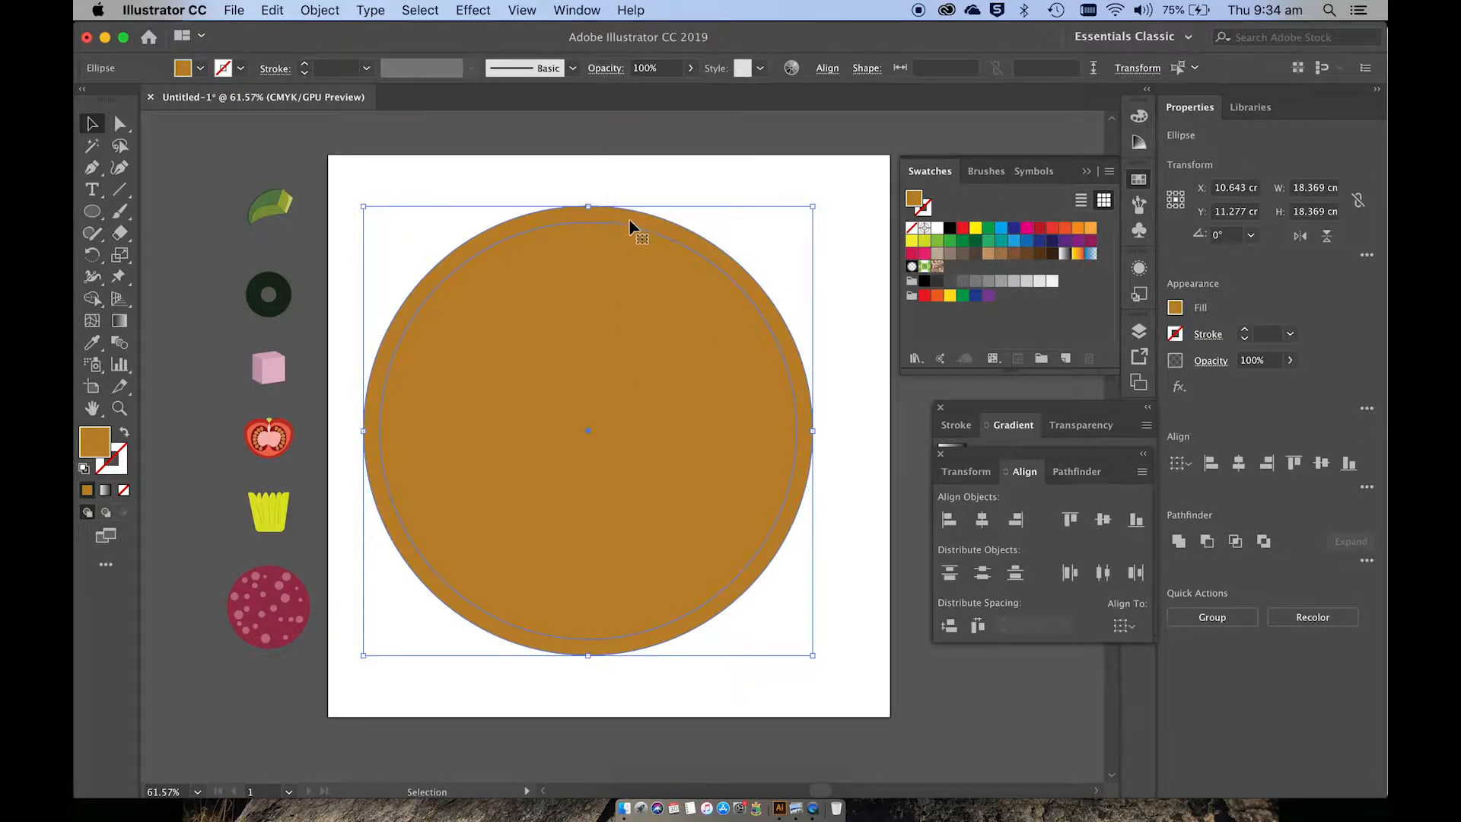
left_click(91, 211)
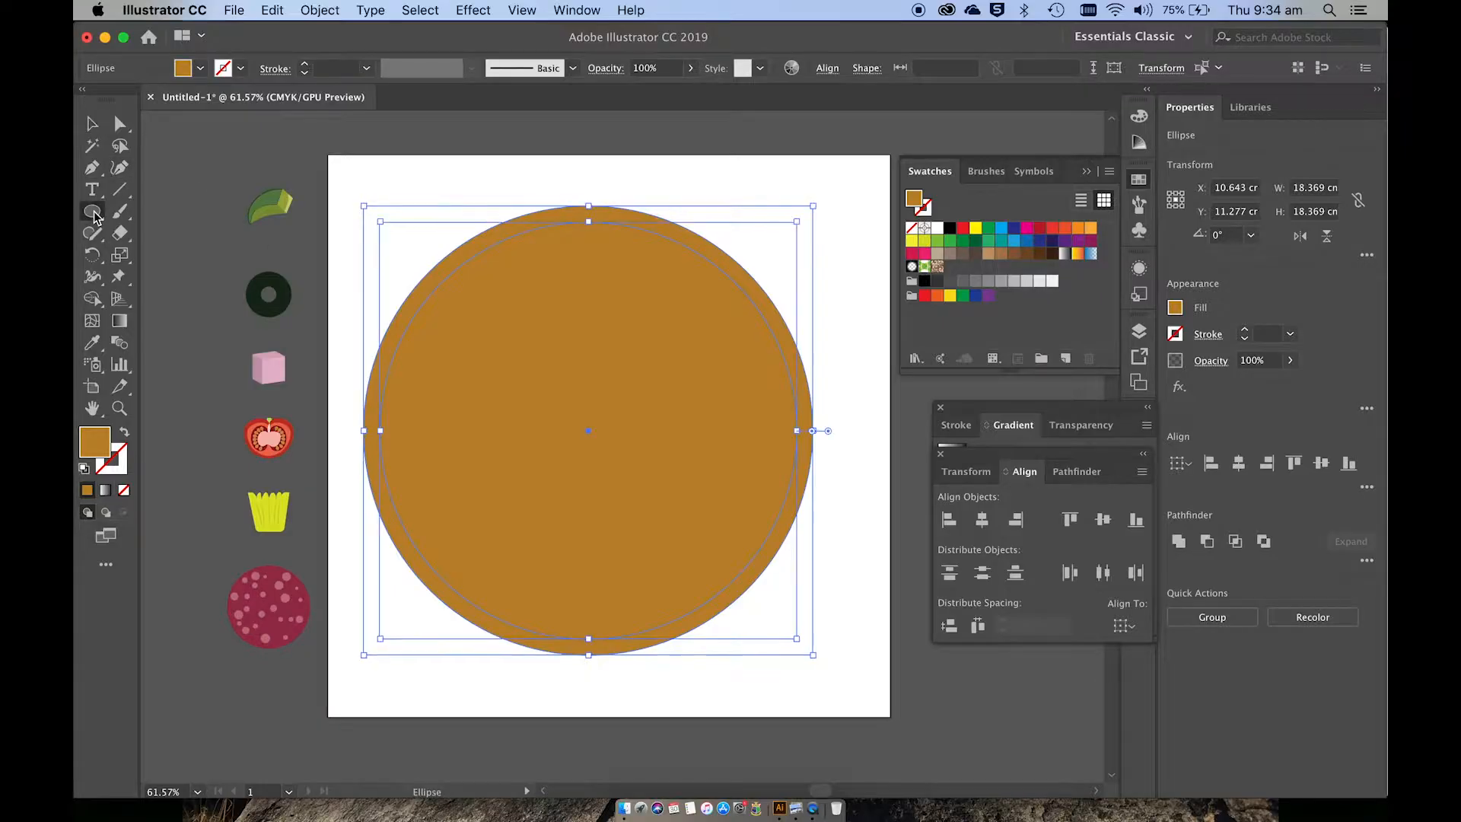
double_click(111, 448)
left_click(721, 368)
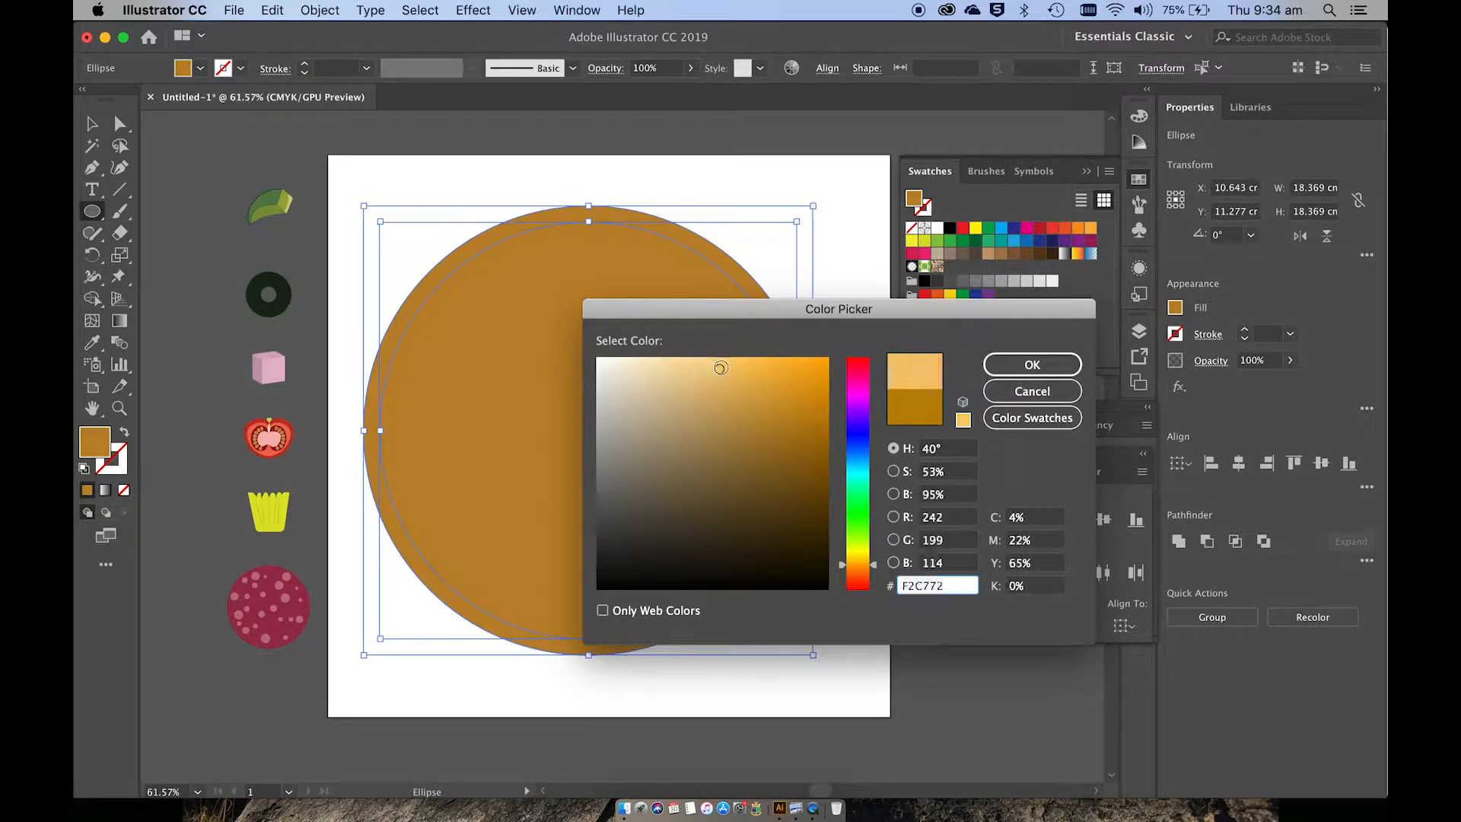
left_click(989, 365)
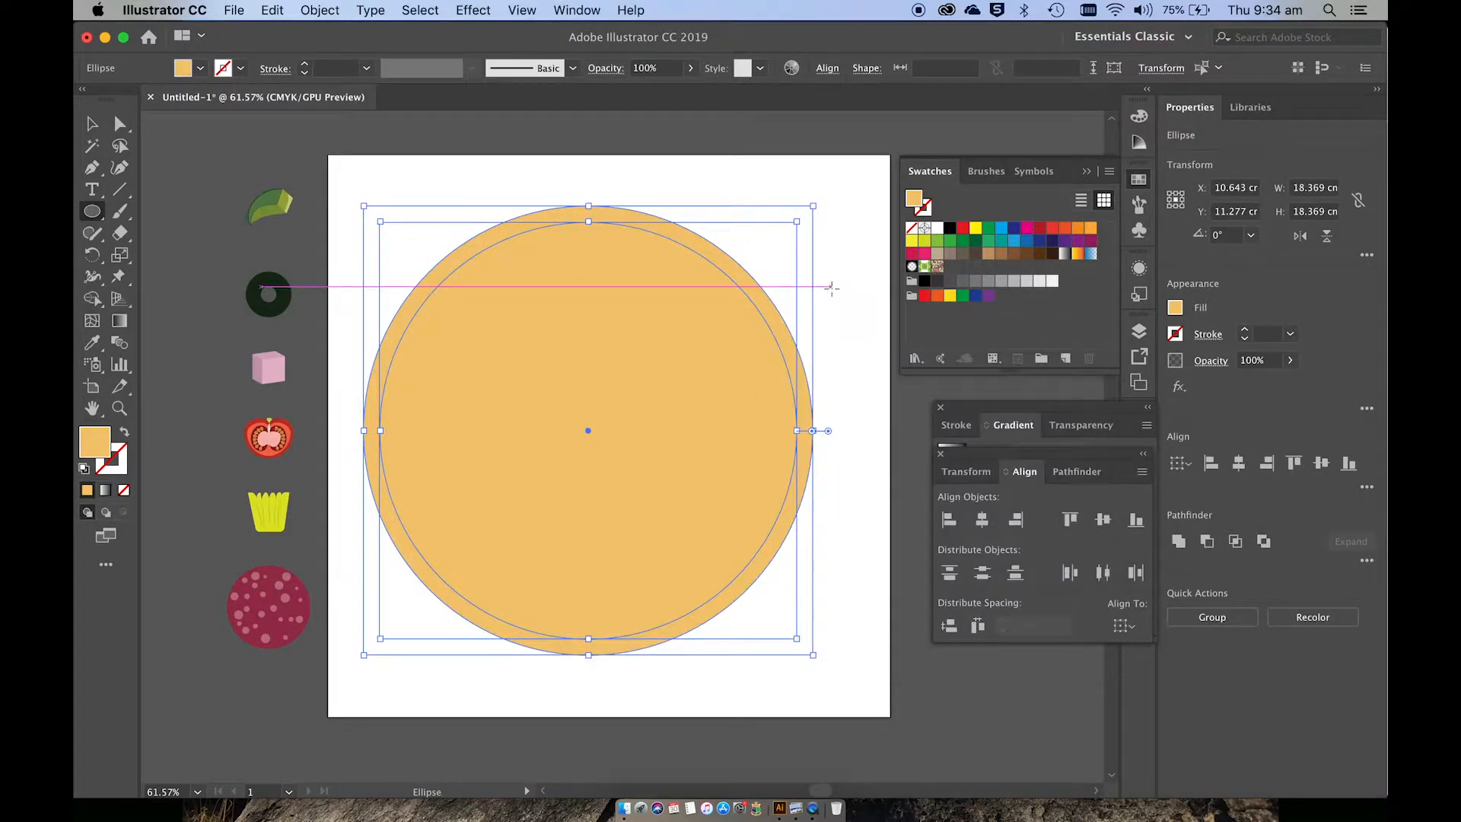
key("super+z")
Fill only the smaller inner circle with light dough orange (#F4C178), leaving the outer circle as the brown crust.
key("v")
left_click(832, 287)
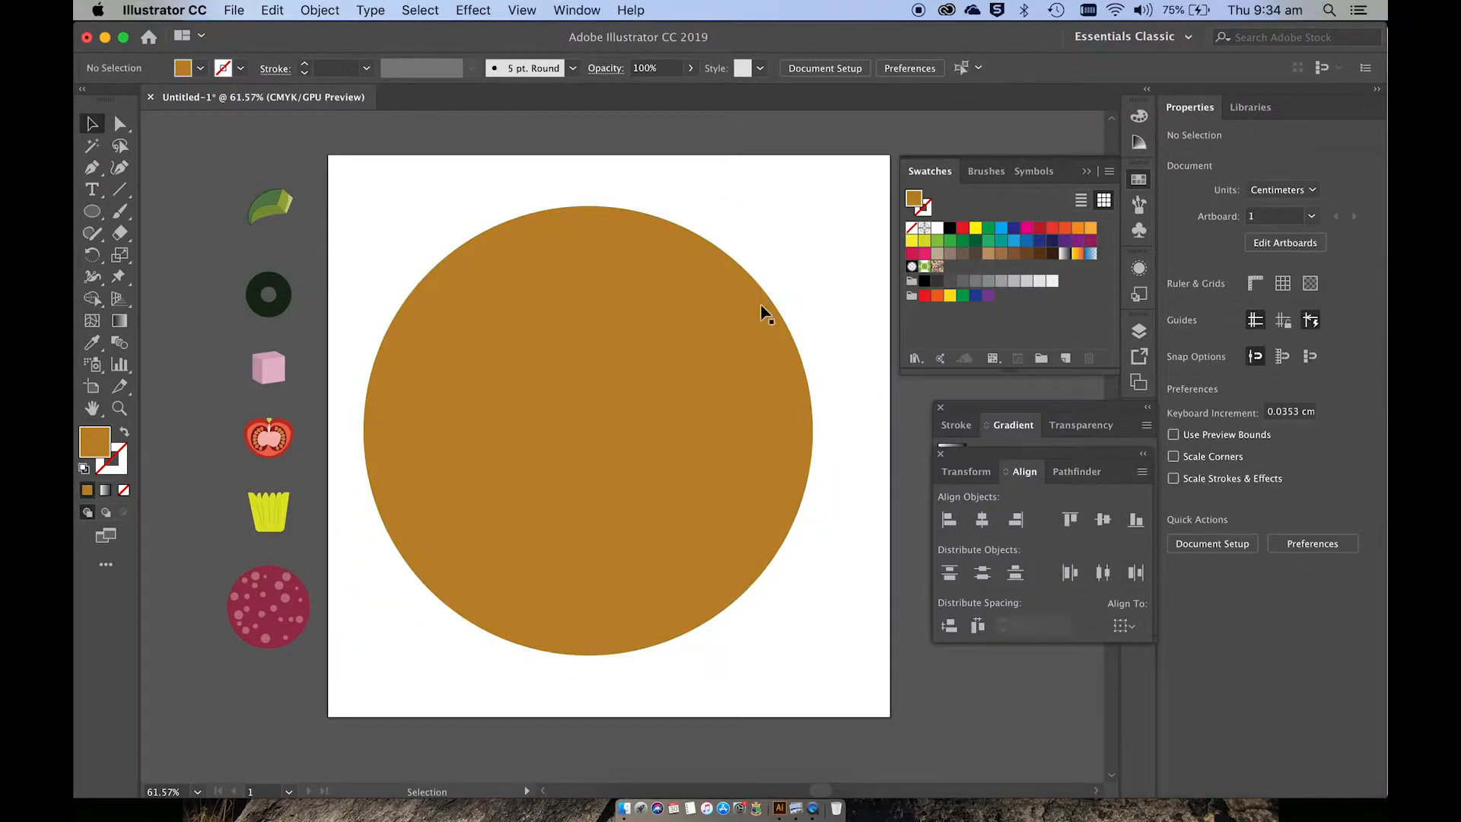
left_click(693, 315)
double_click(106, 445)
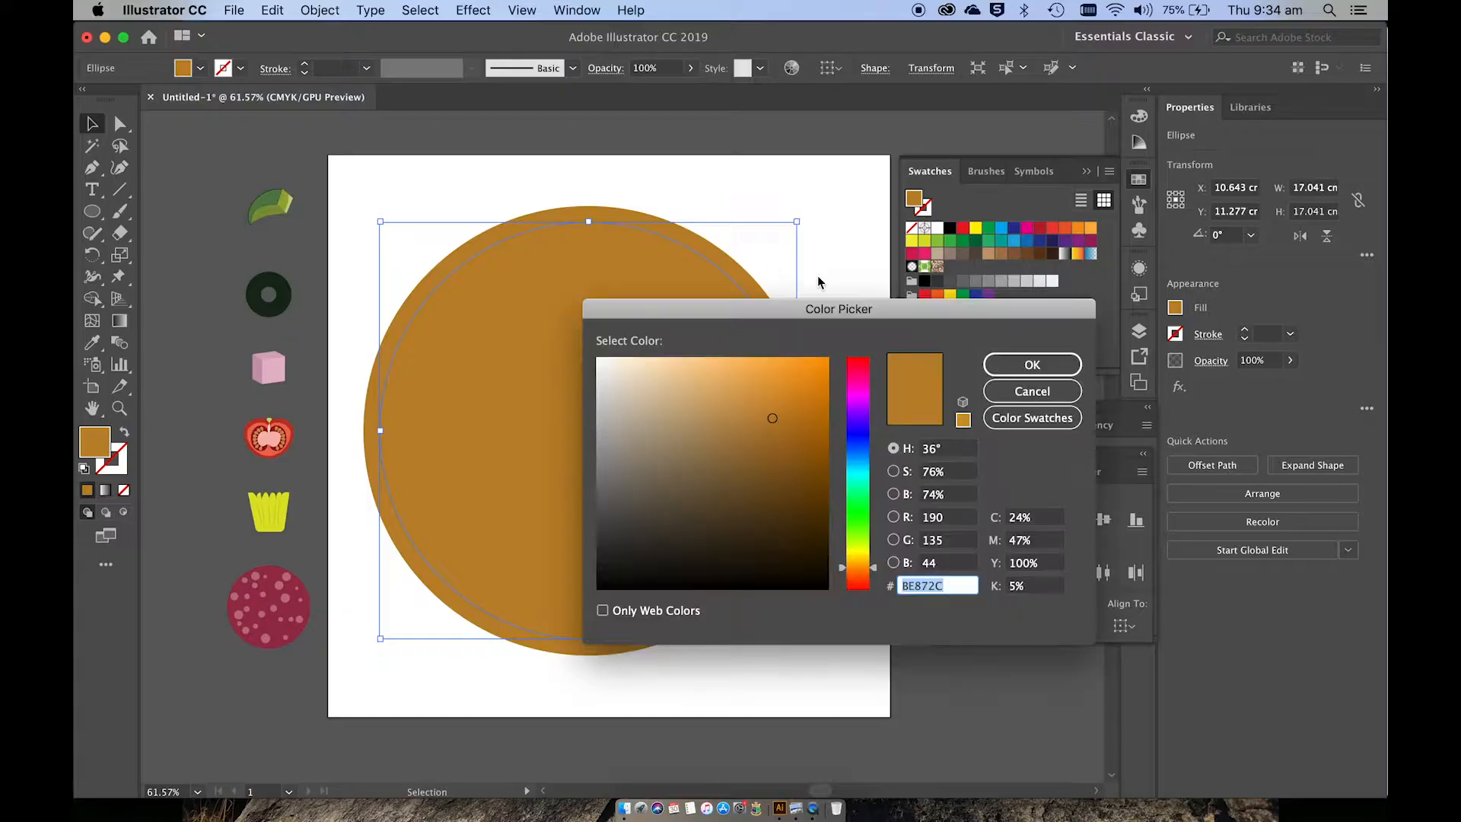
left_click(717, 367)
left_click(997, 366)
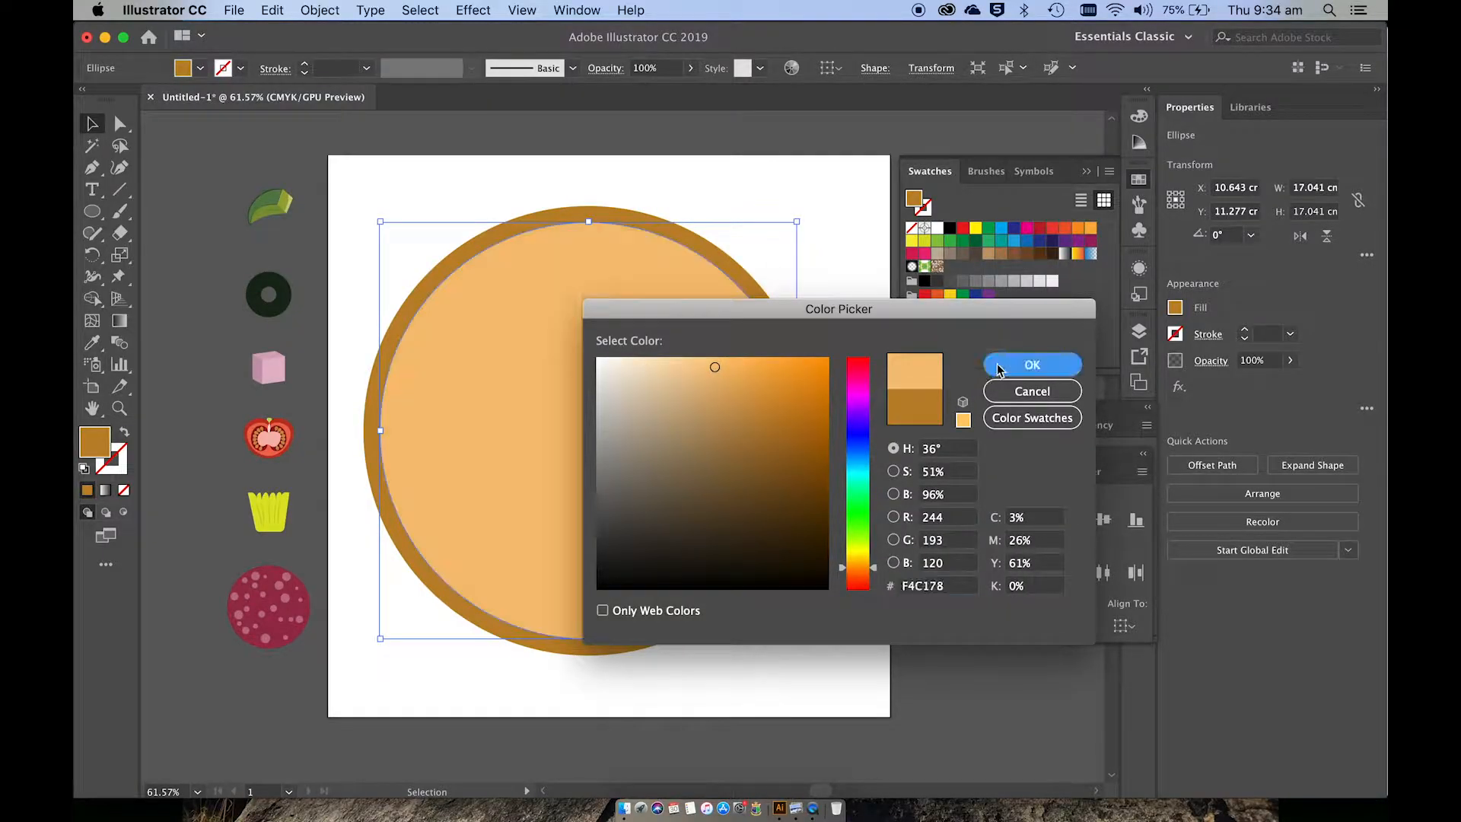
left_click(837, 238)
Draw a sauce circle about 14.8 cm in diameter from the centre of the dough and fill it dark red (#B52E0F).
key("l")
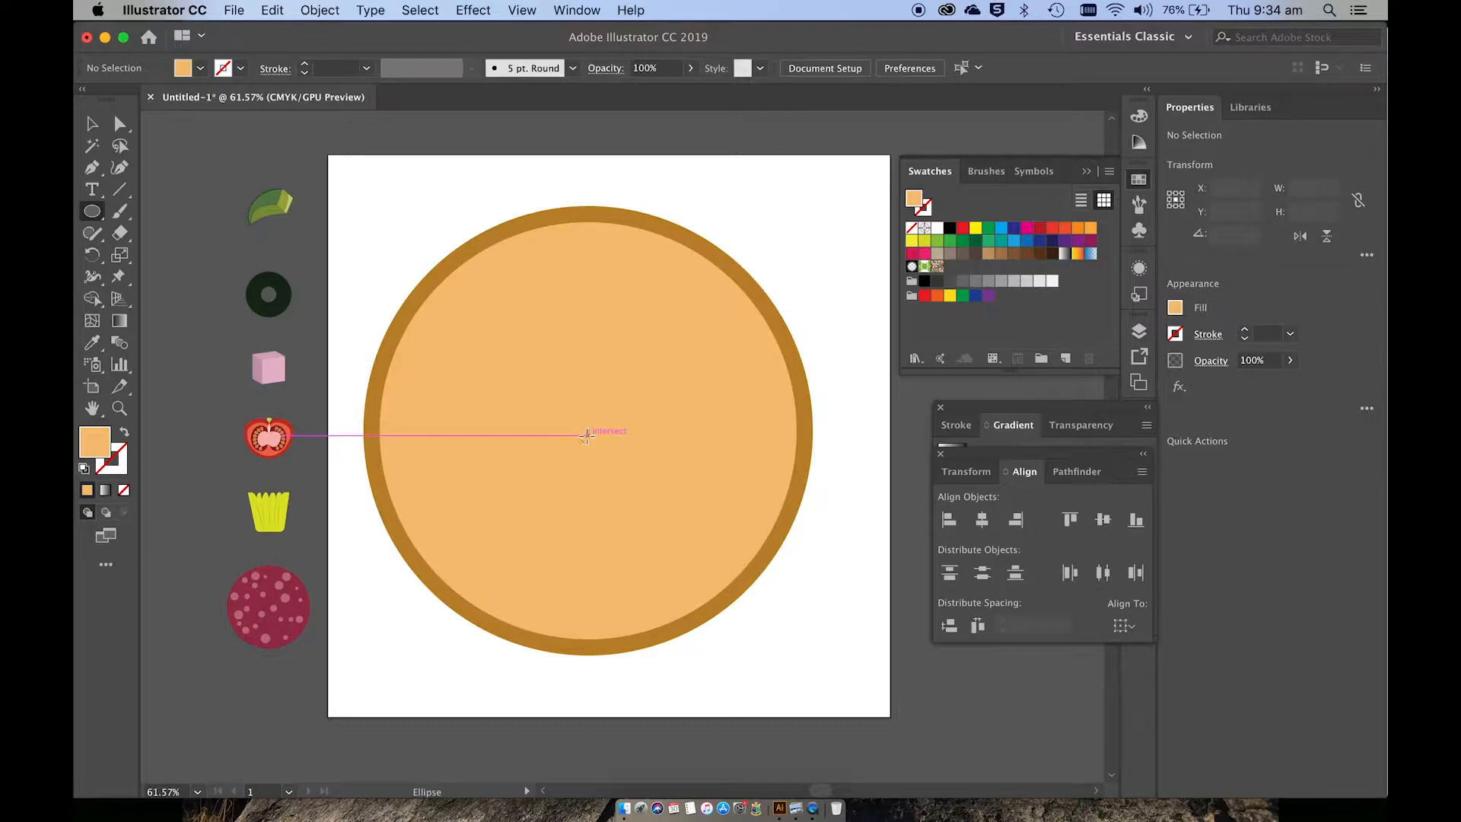
left_click_drag(587, 435, 769, 617)
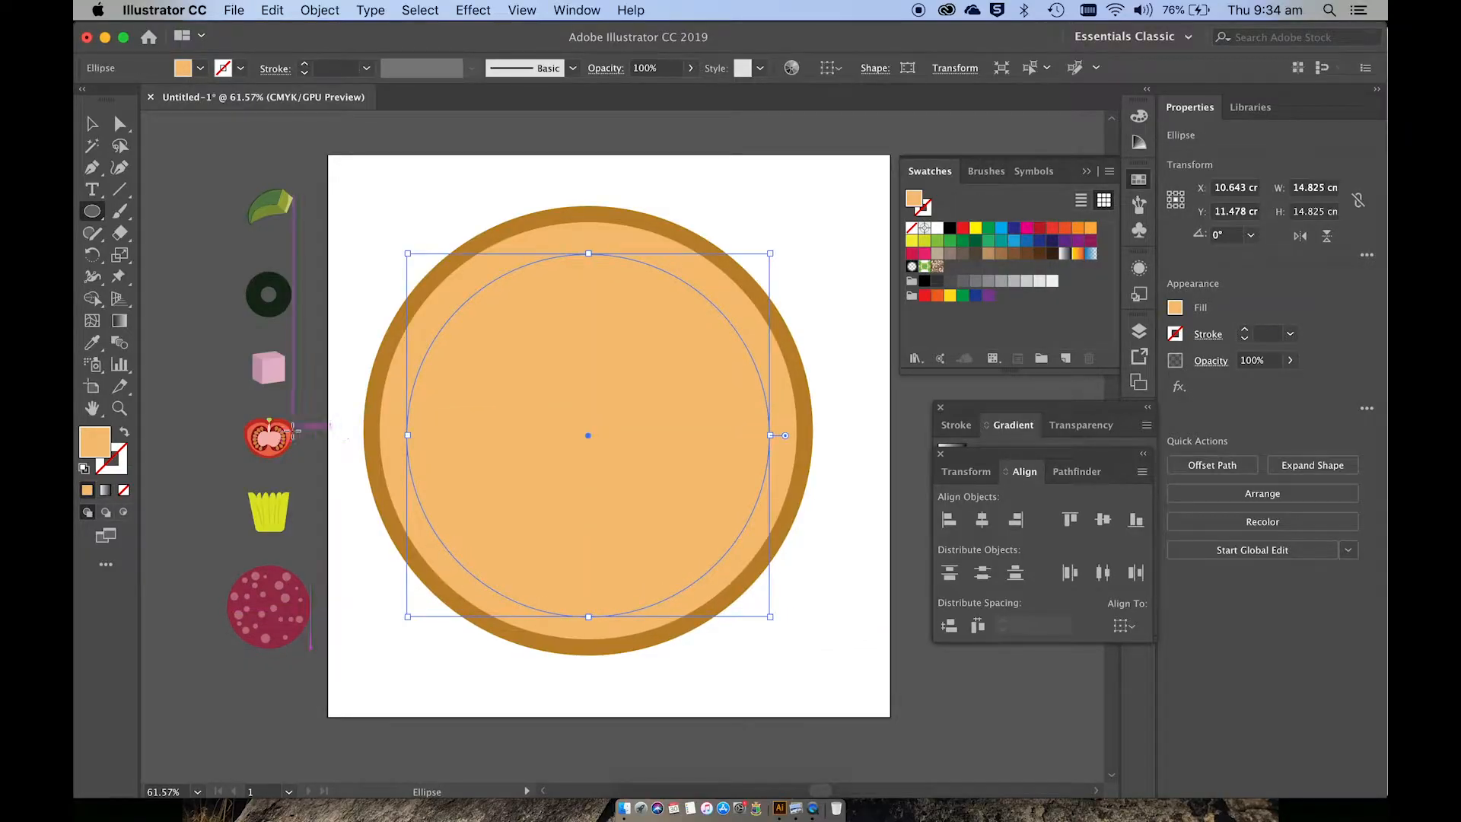
double_click(101, 445)
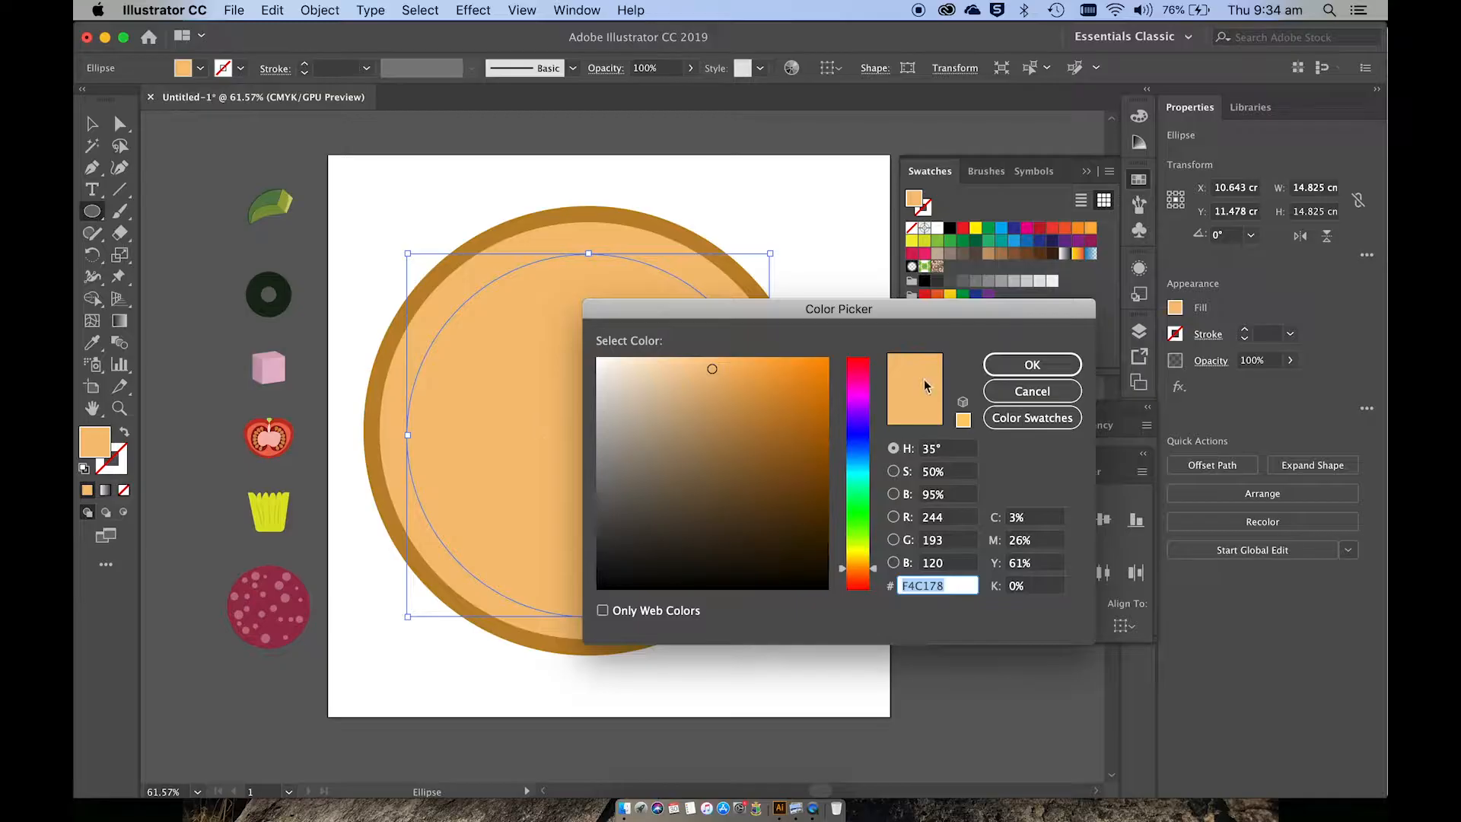
left_click(866, 582)
left_click_drag(808, 386, 813, 424)
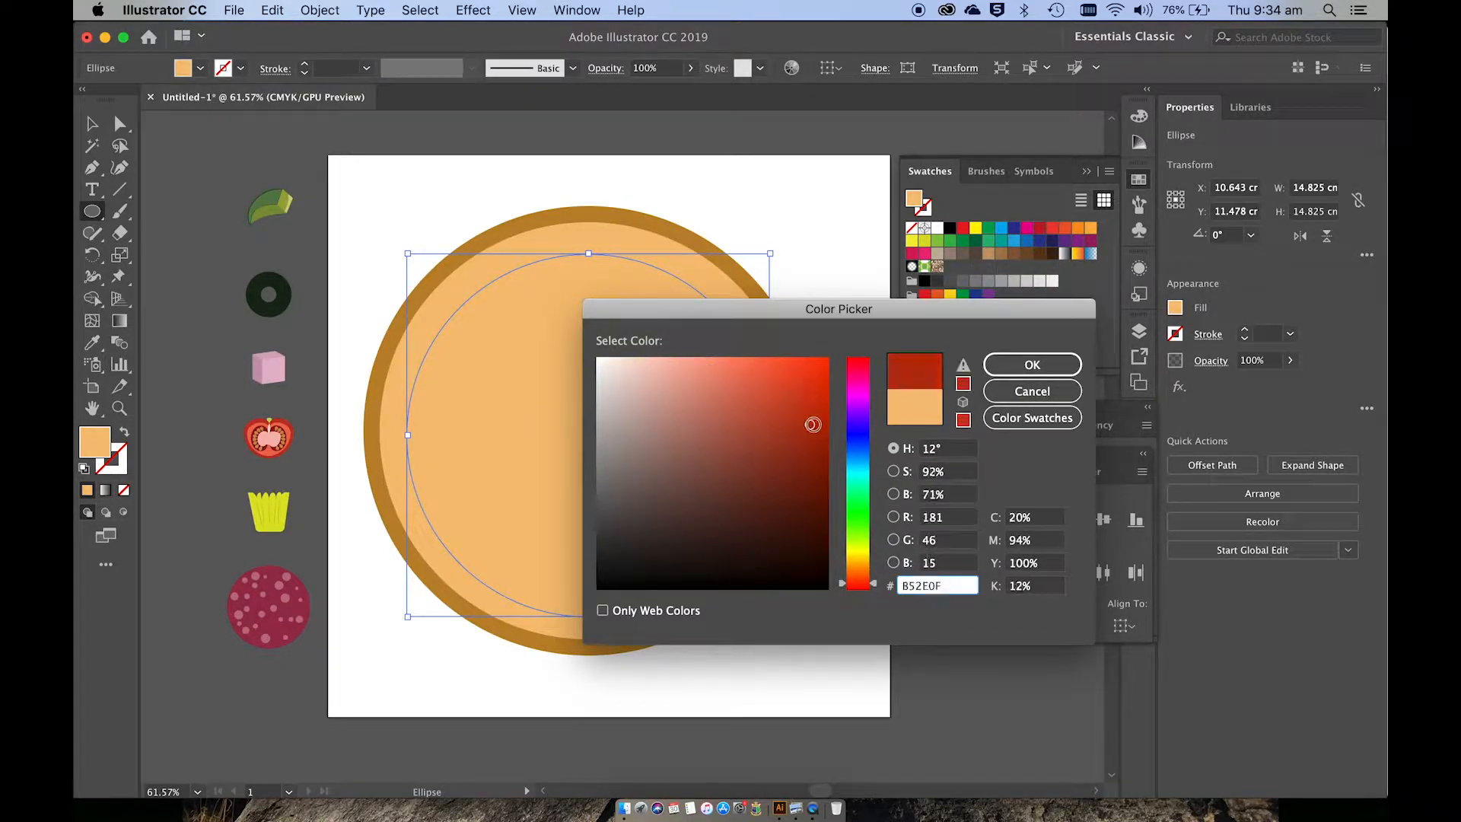
left_click(1026, 362)
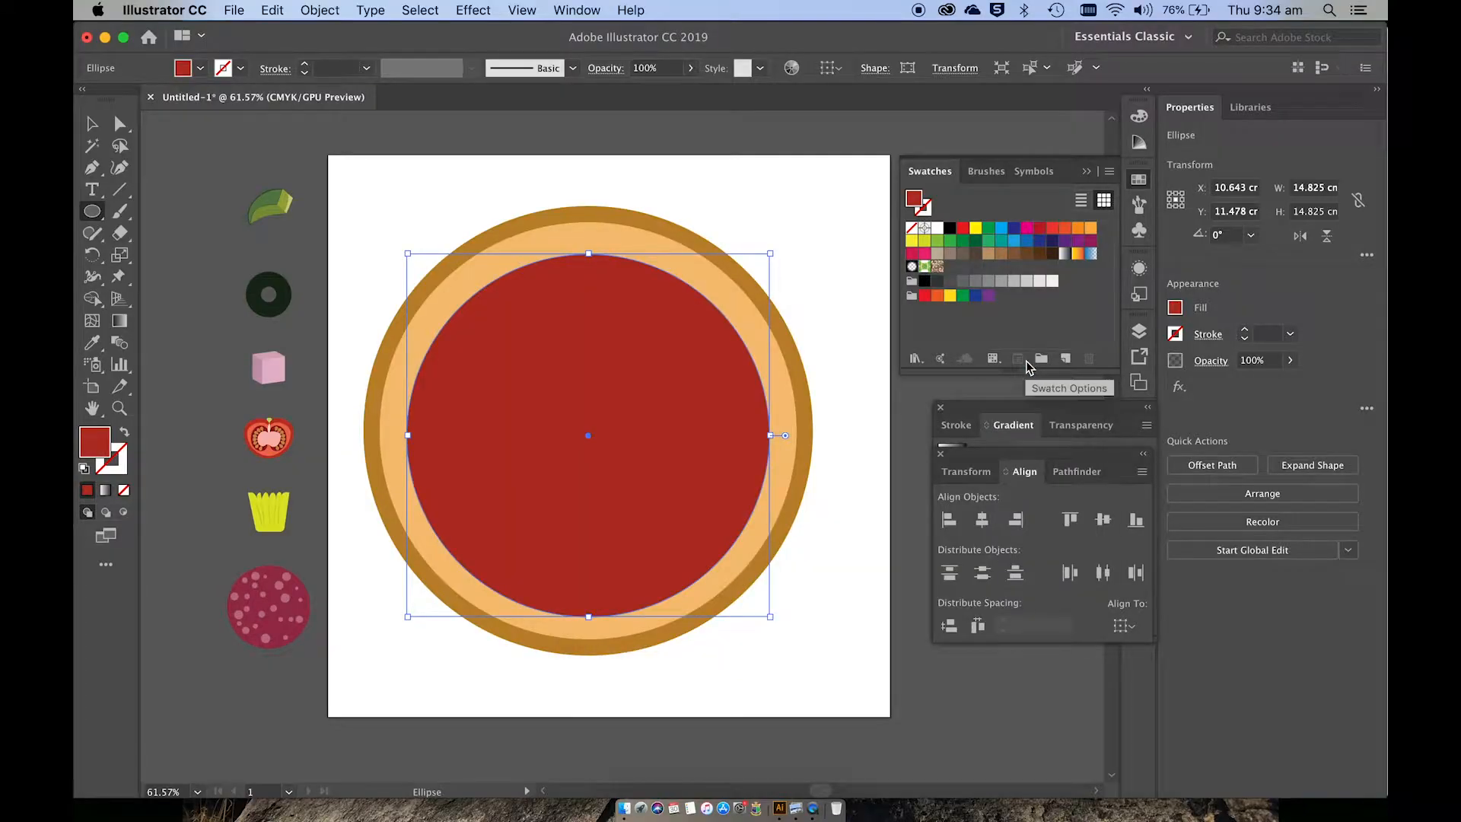
key("v")
left_click(799, 219)
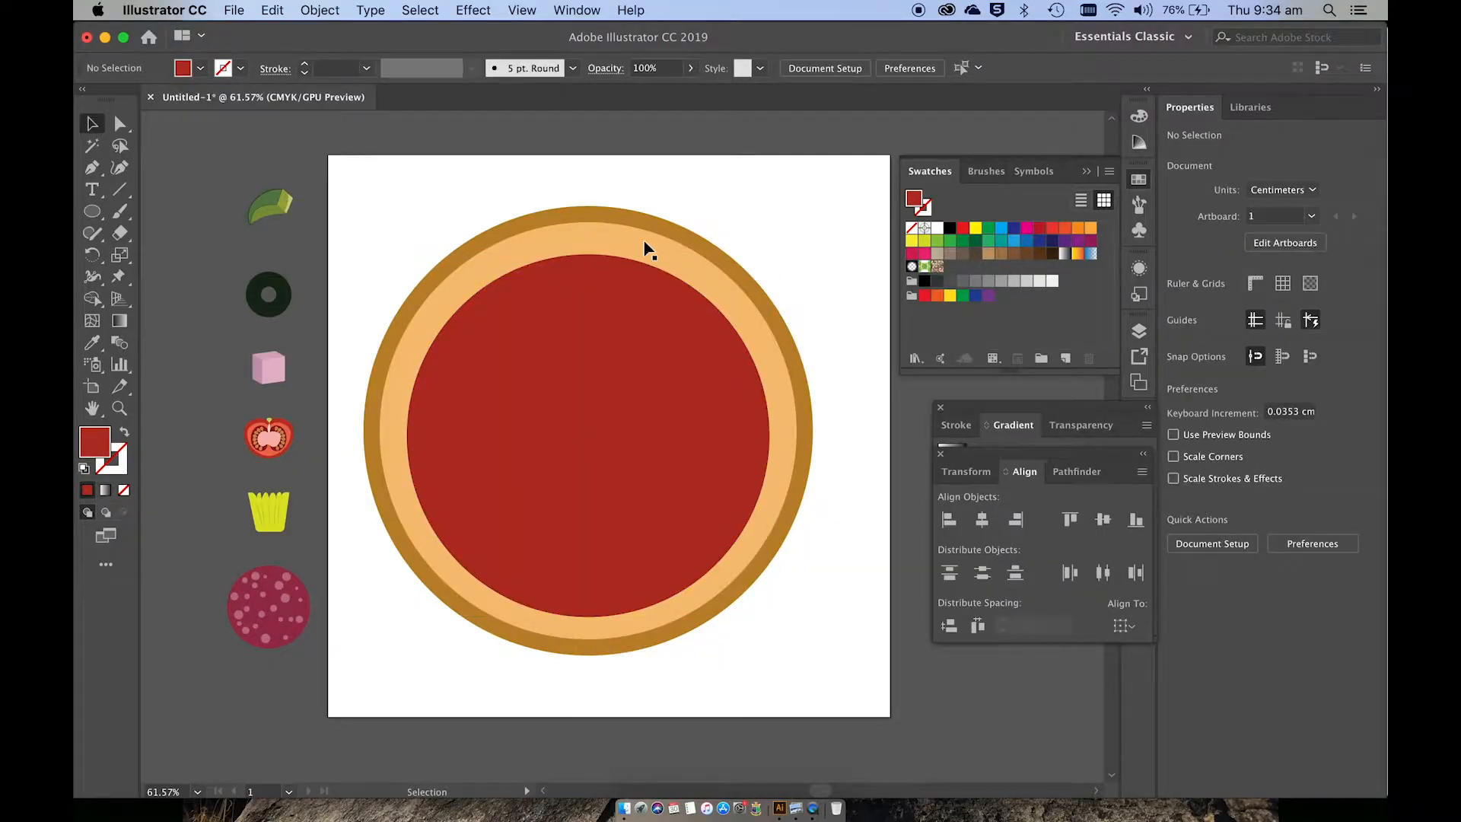
Enlarge the red sauce circle to about 15.2 cm in diameter and centre it on the dough.
left_click(563, 327)
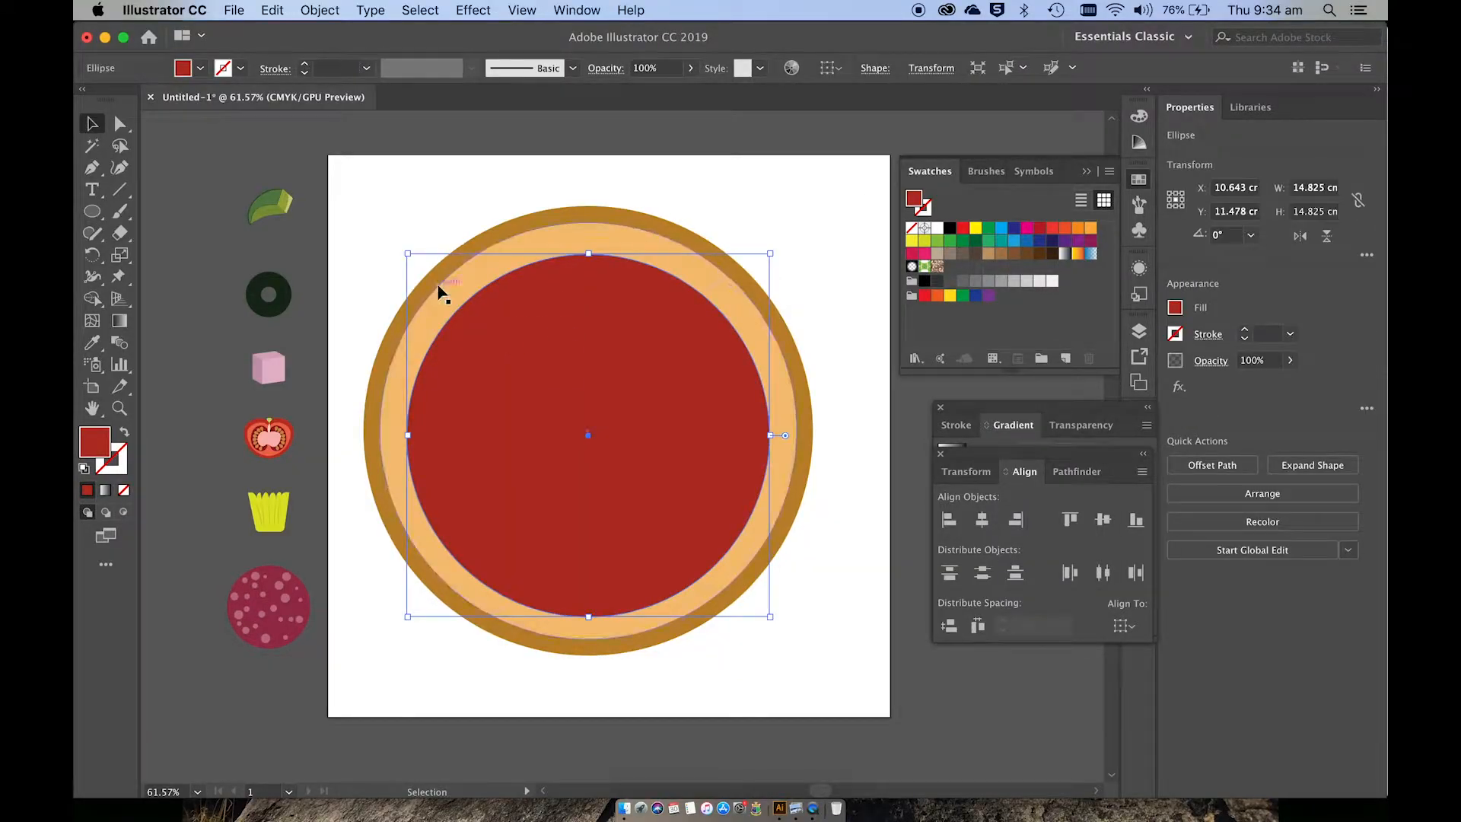
left_click_drag(408, 252, 405, 244)
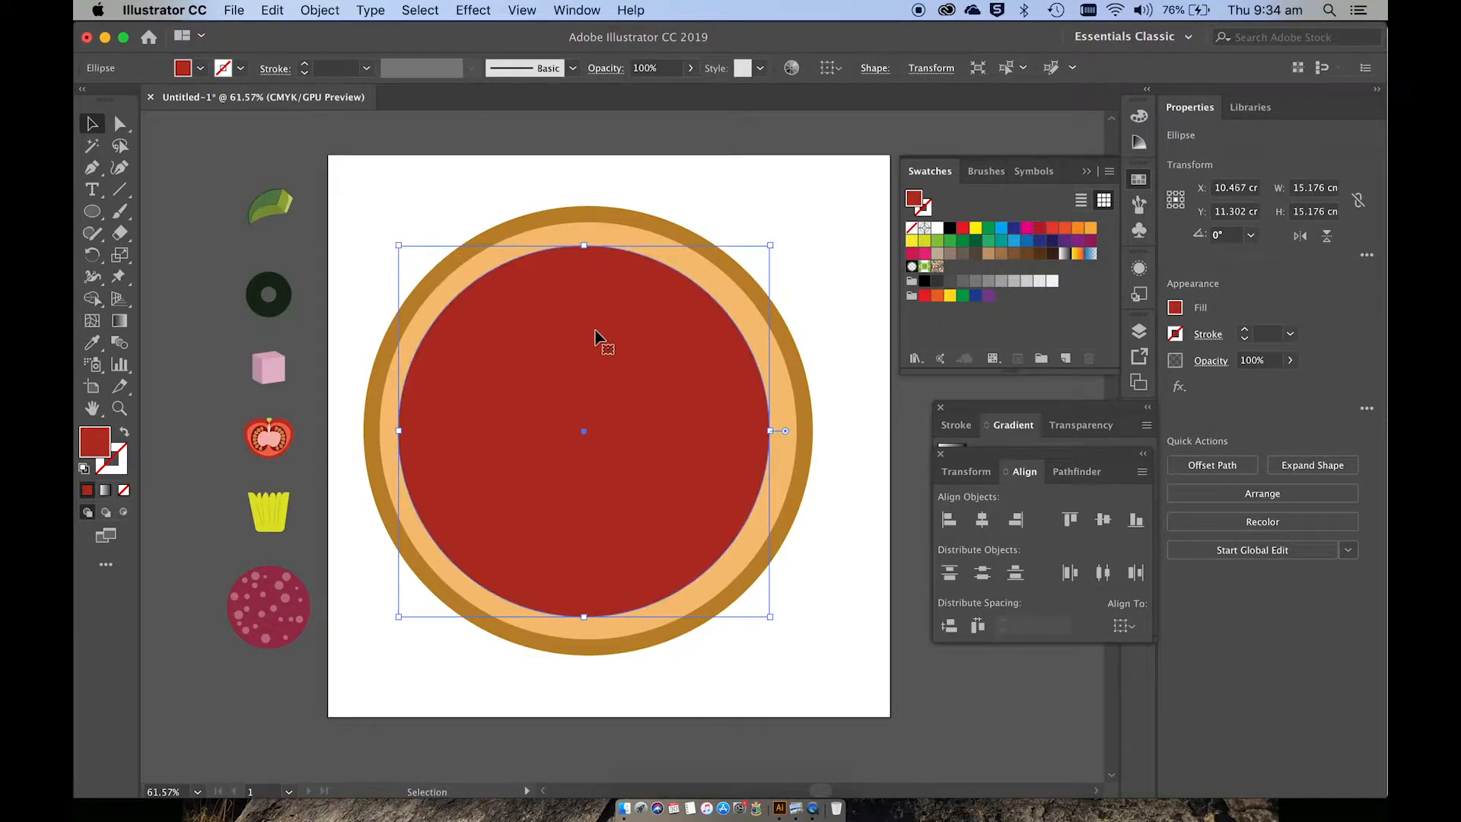
left_click_drag(601, 335, 602, 338)
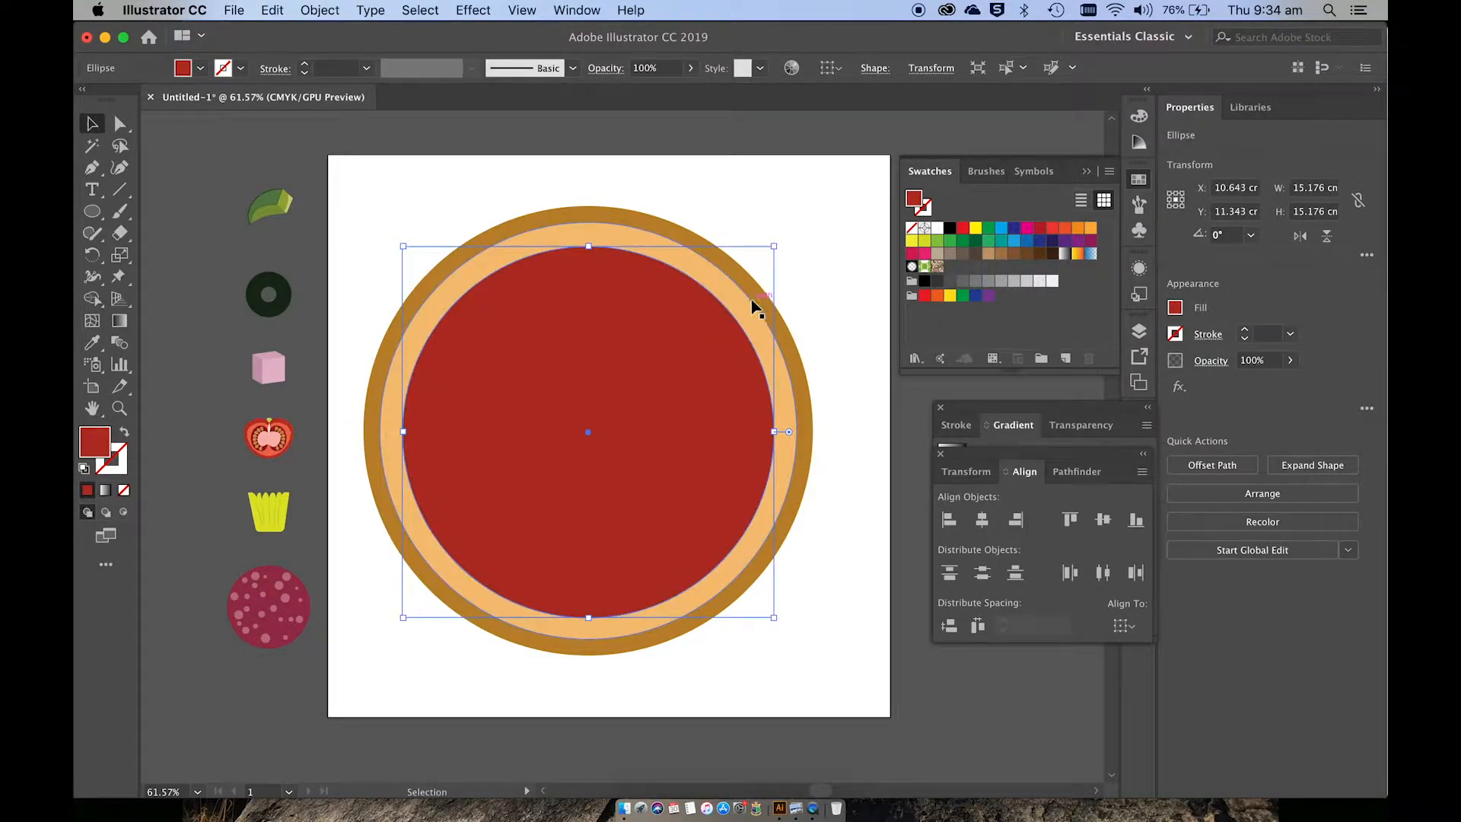
Align the centres of the brown crust, orange dough and red sauce circles with one another.
left_click_drag(661, 389, 692, 515)
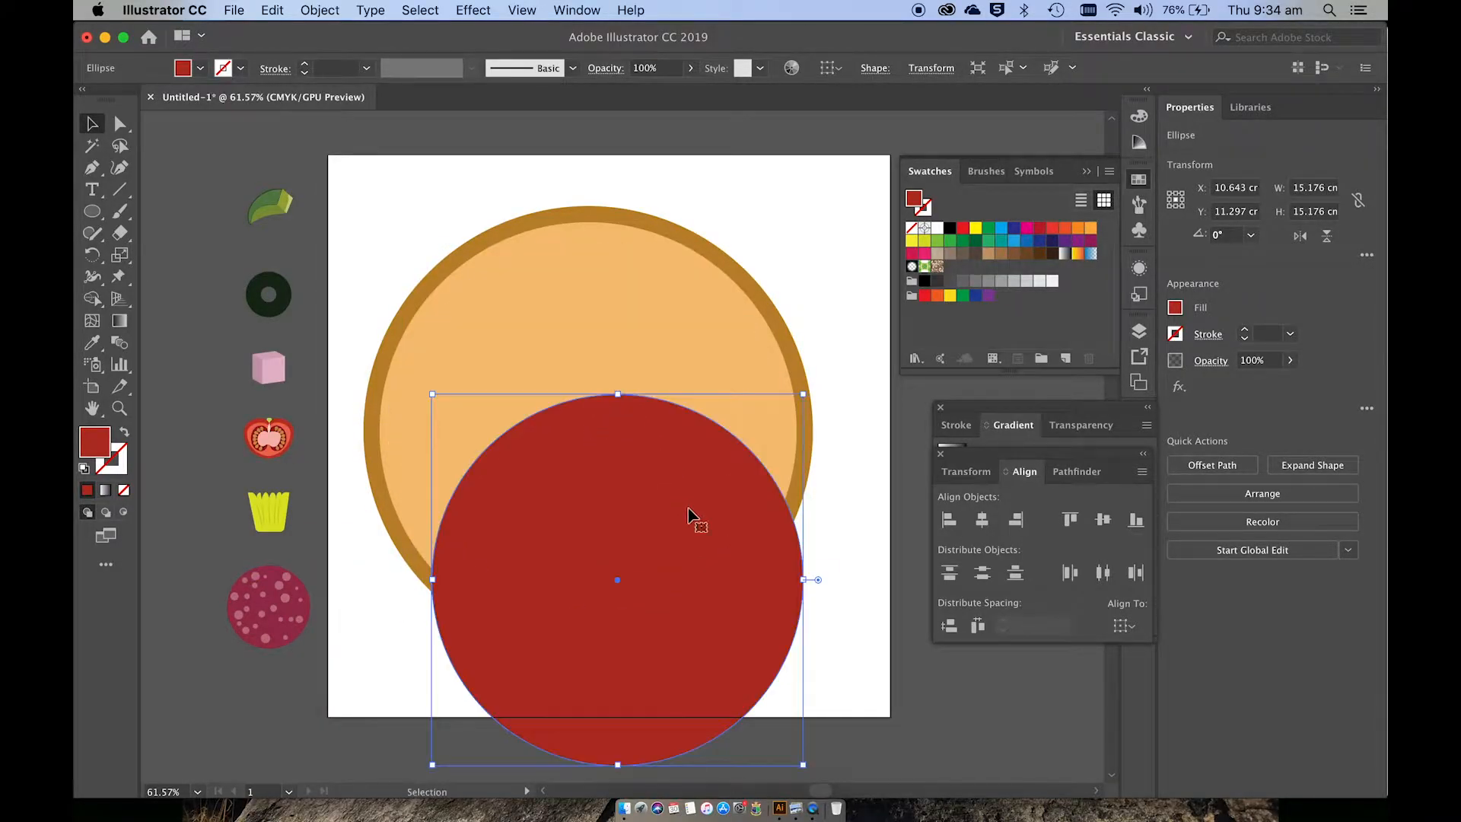
left_click_drag(591, 499, 560, 347)
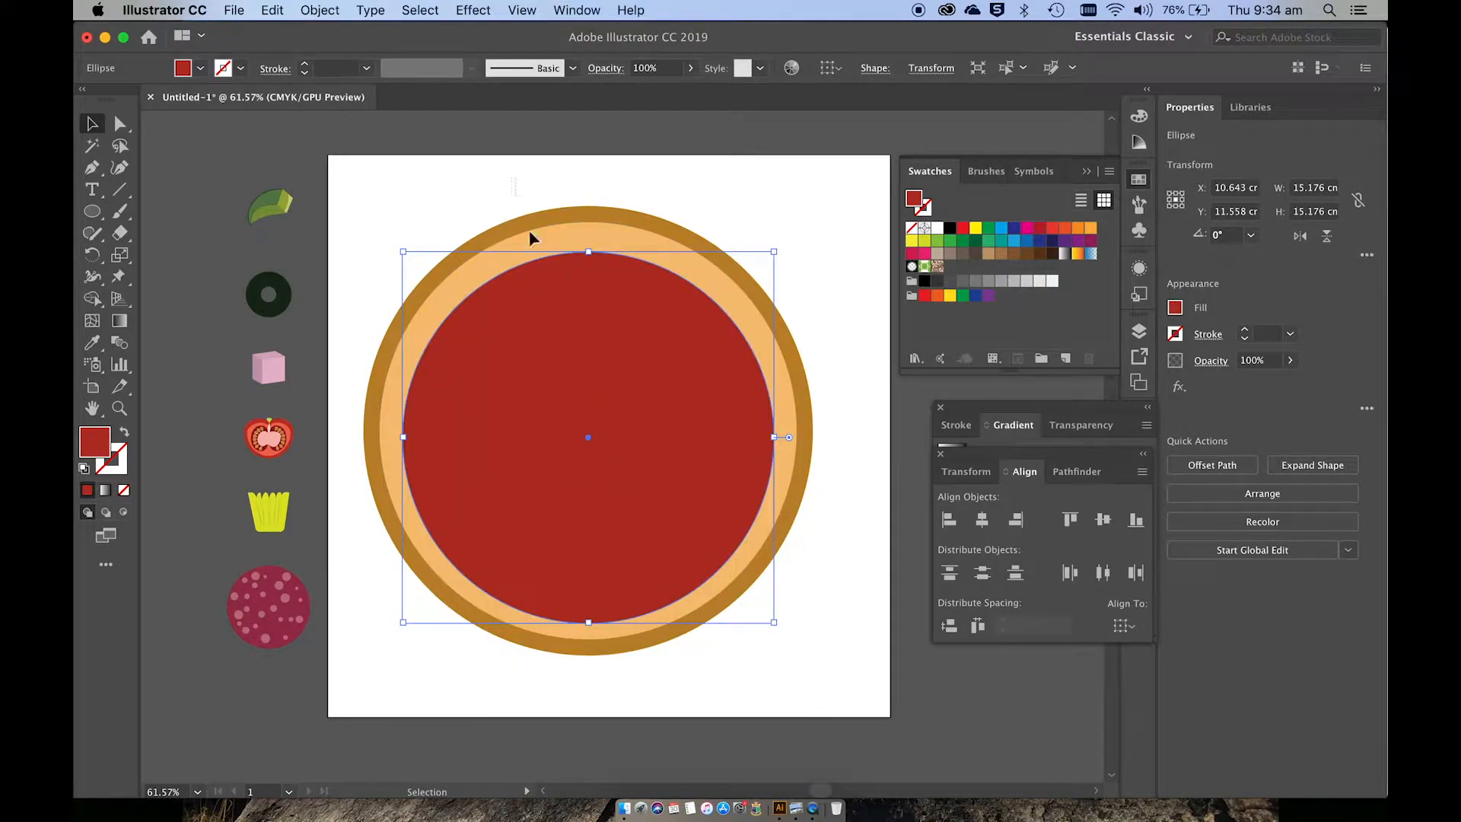
key("super+a")
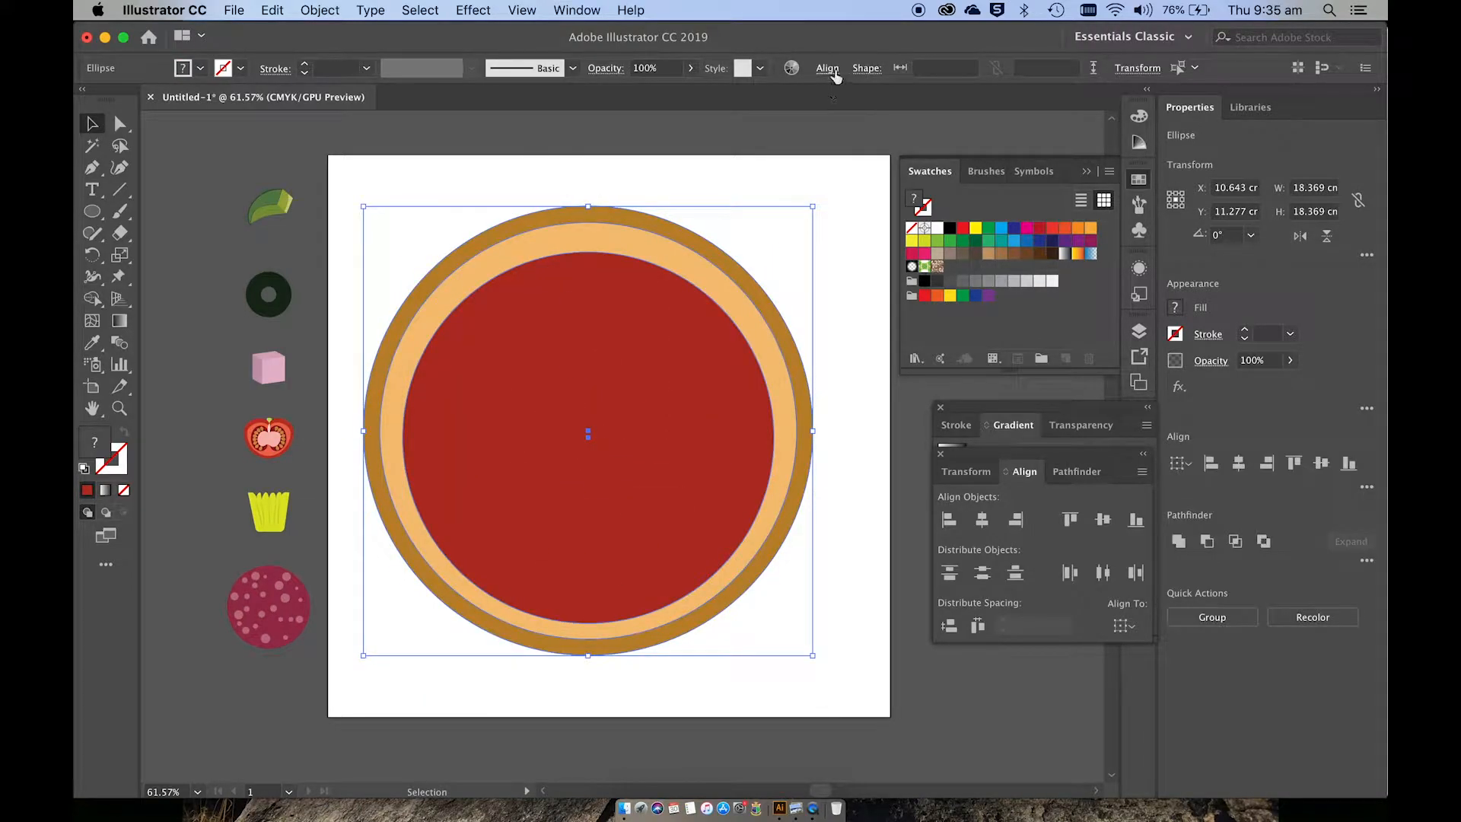
left_click(829, 69)
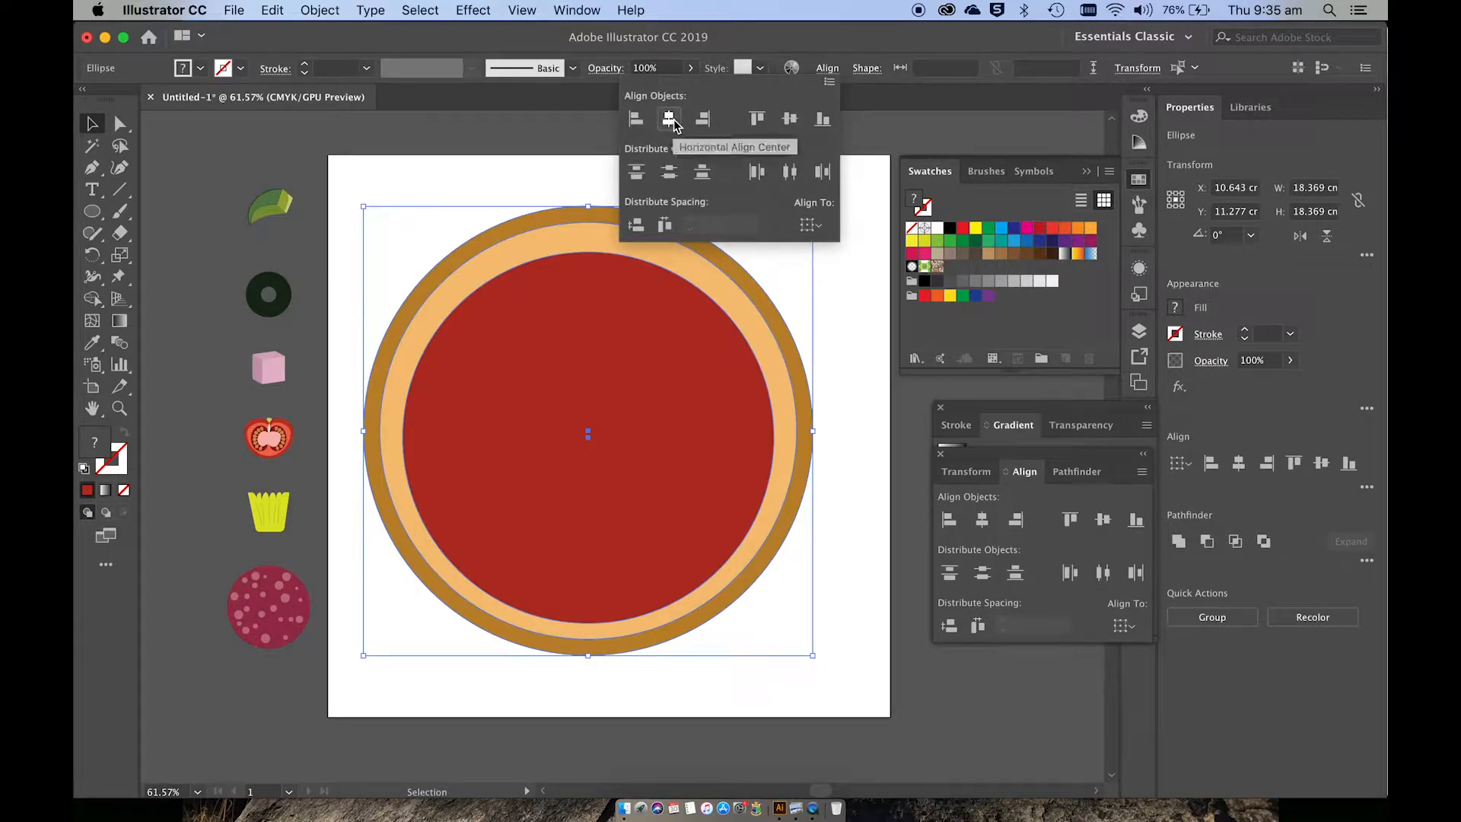
left_click(790, 119)
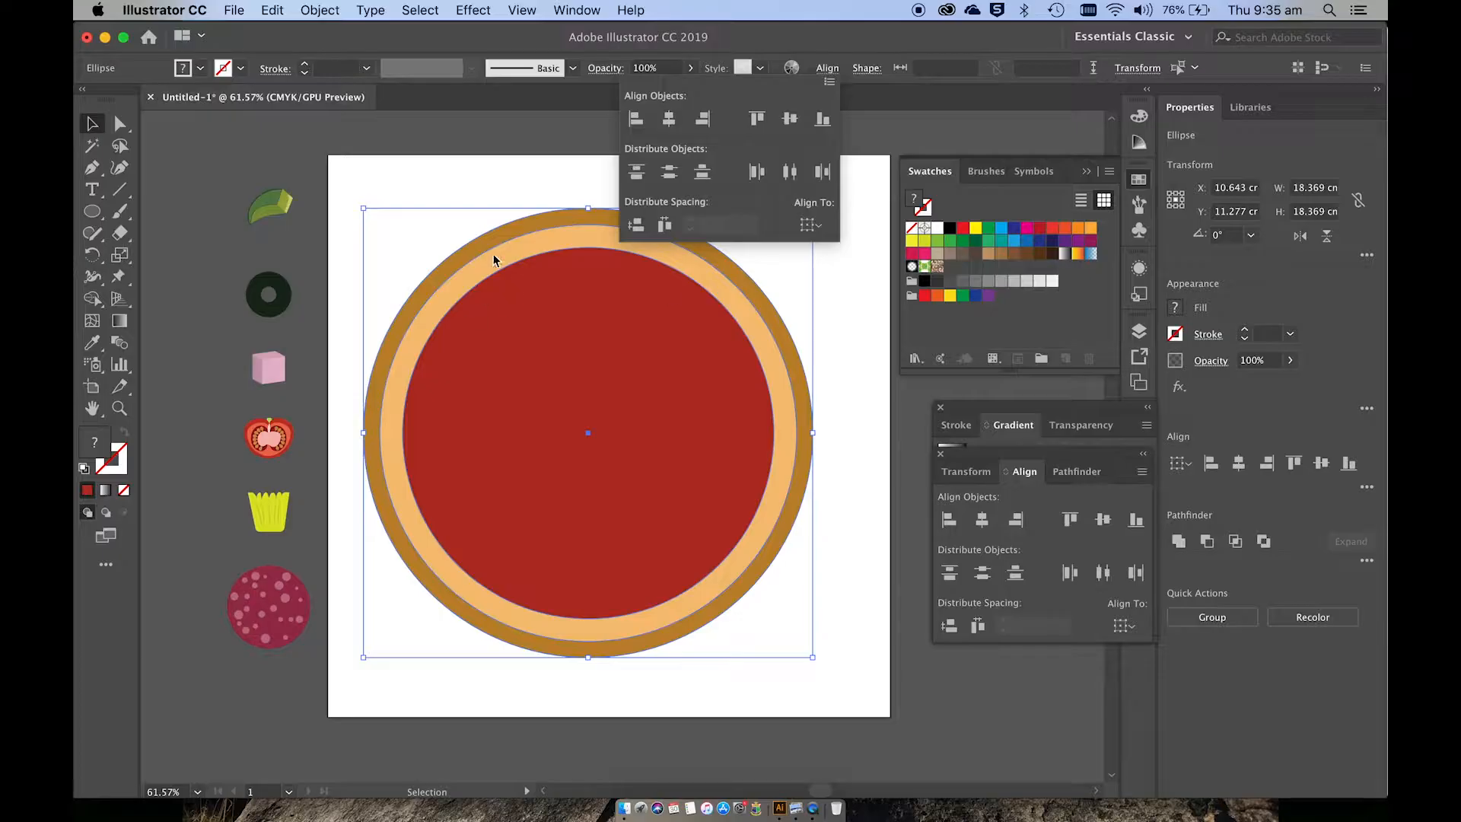
Separate the red sauce area from the crust and dough circles beneath it with the Shape Builder tool.
left_click(93, 307)
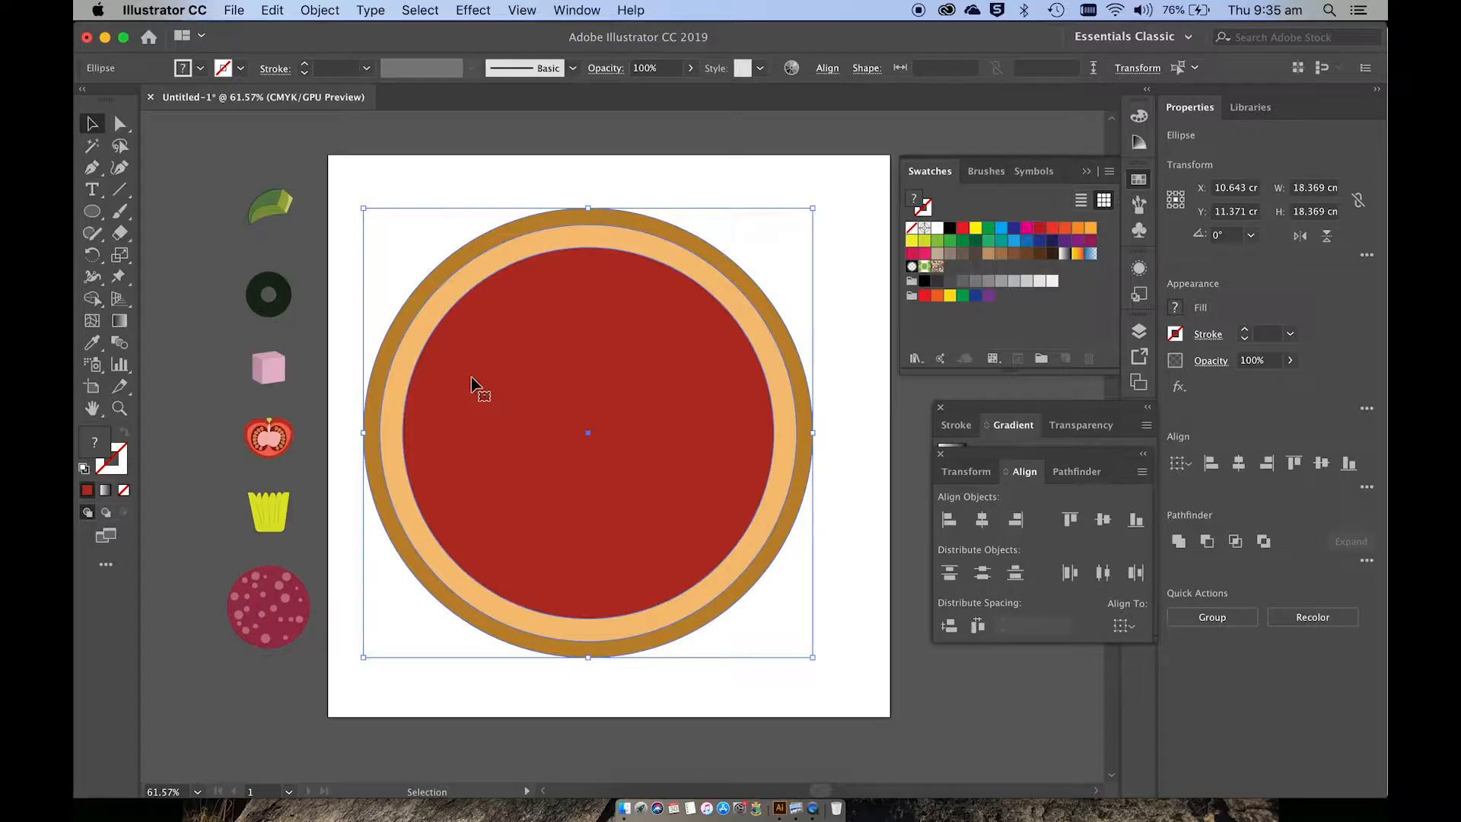
left_click(92, 299)
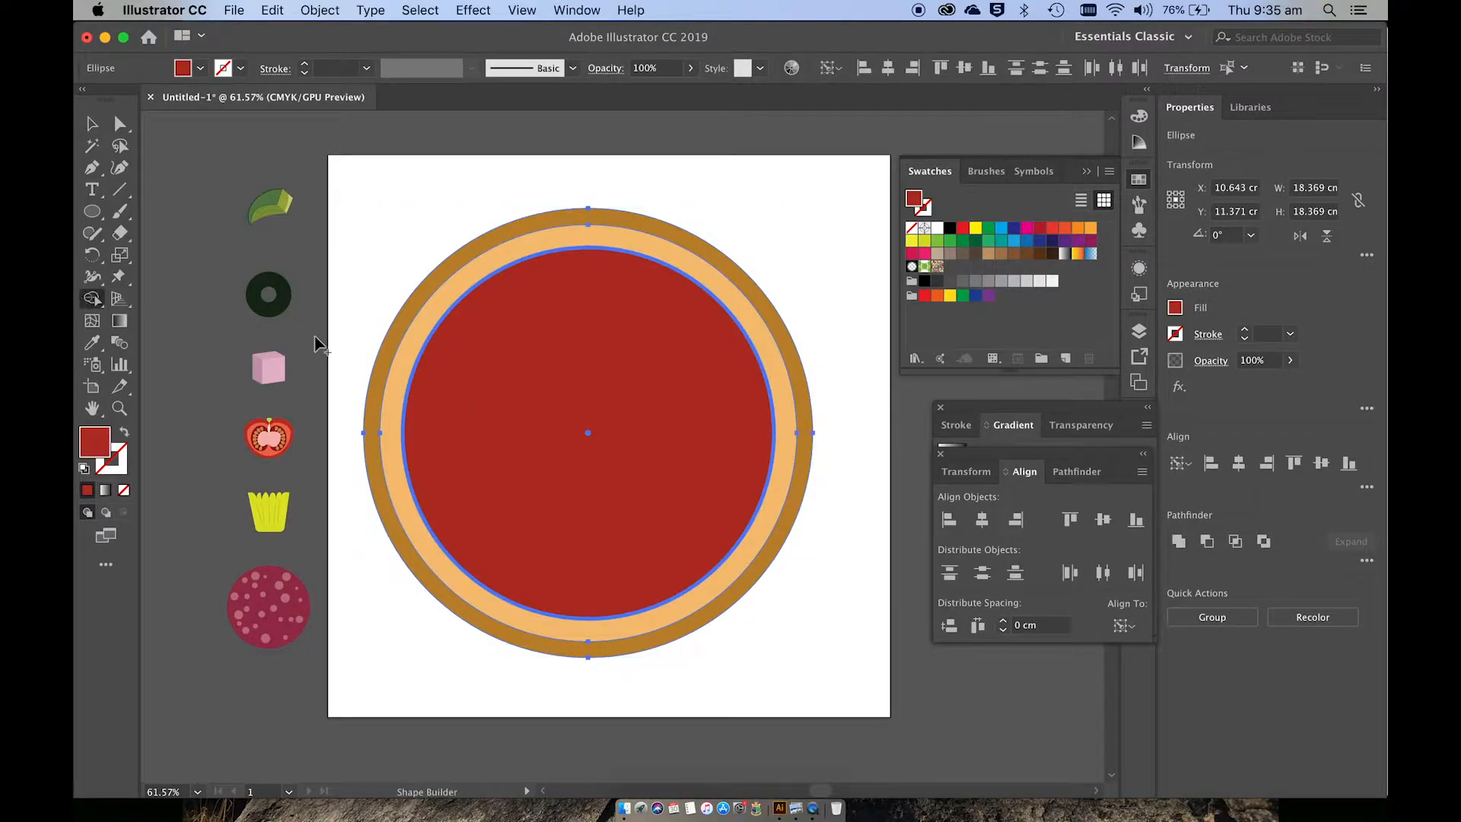
left_click(510, 373)
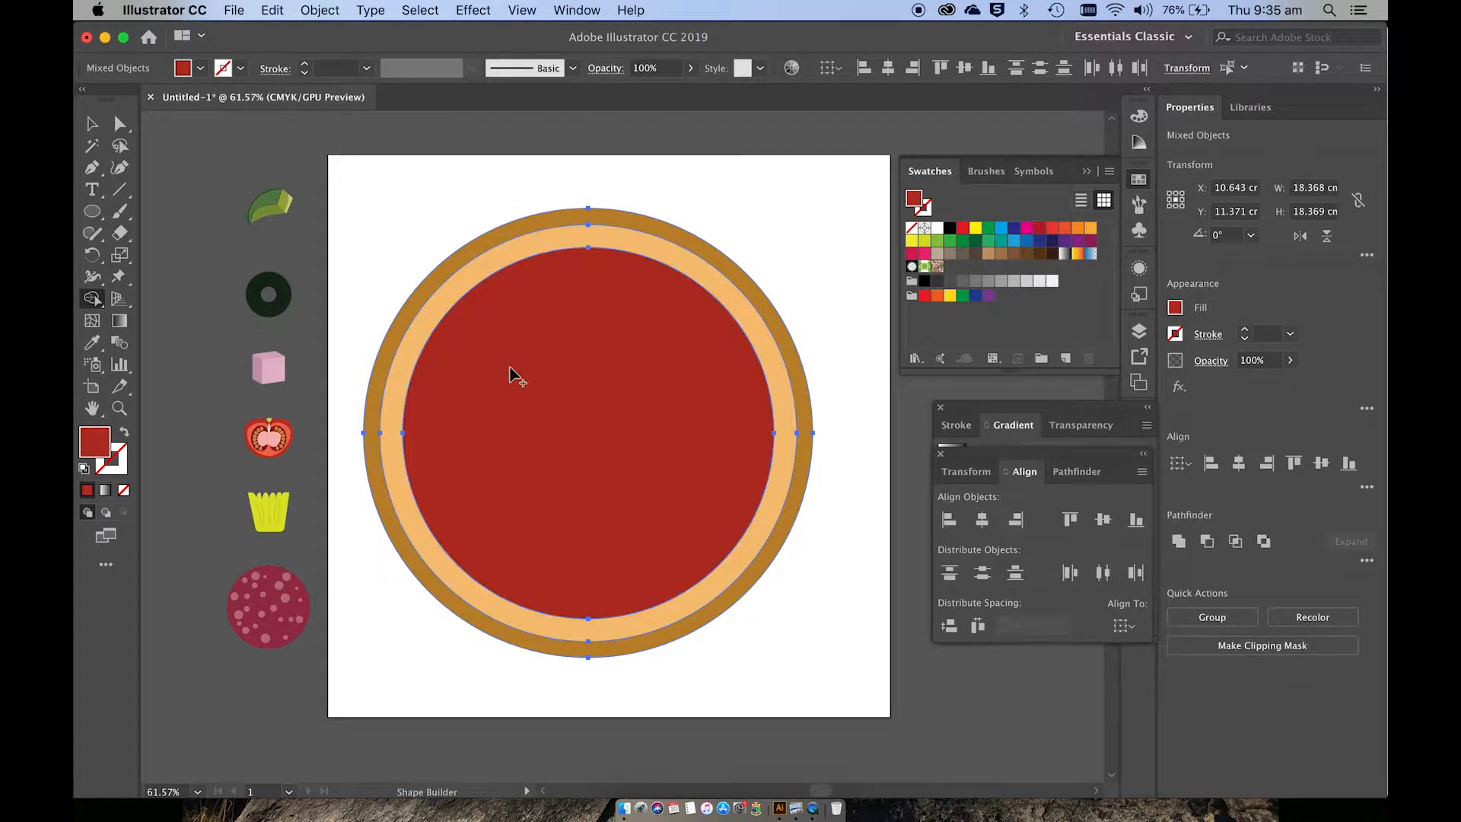
key("v")
left_click(701, 182)
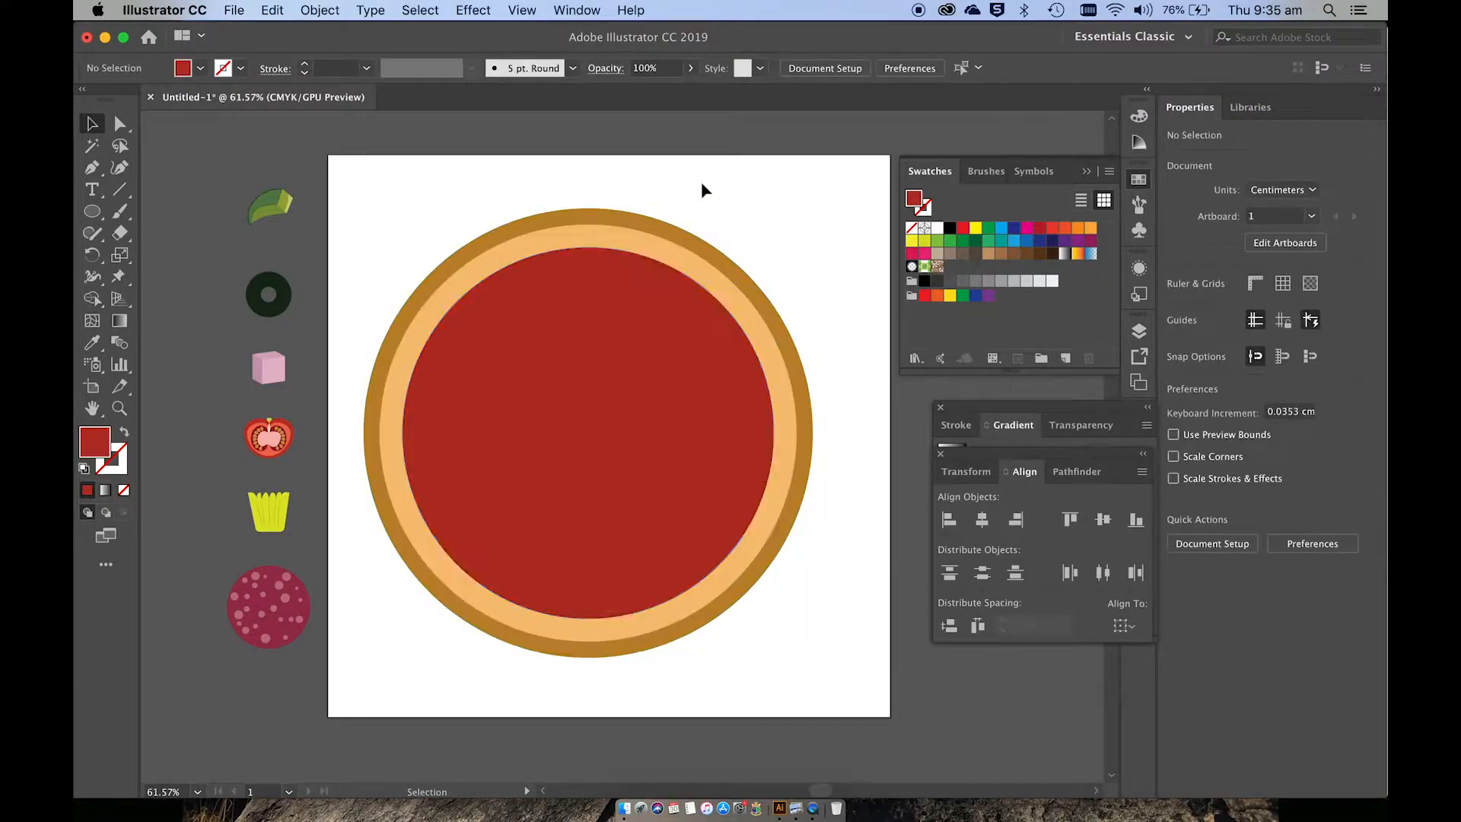
Move the separated red sauce circle out of the crust rings, over the lower-right corner of the artboard.
mouse_move(756, 341)
left_mouse_down()
mouse_move(865, 341)
mouse_move(1015, 295)
left_mouse_up()
left_click_drag(695, 350, 926, 413)
left_click_drag(668, 368, 737, 551)
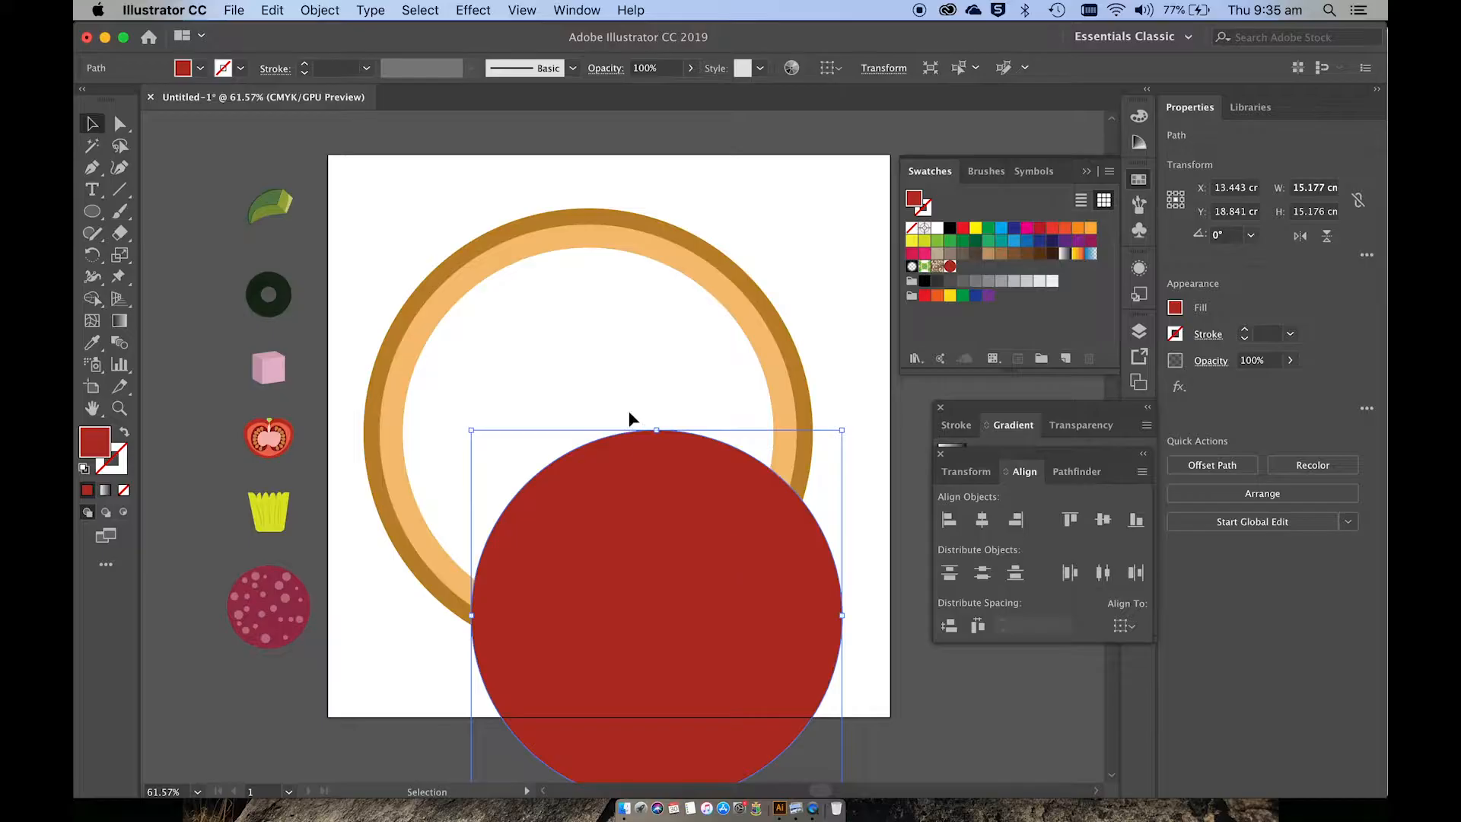
left_click(584, 314)
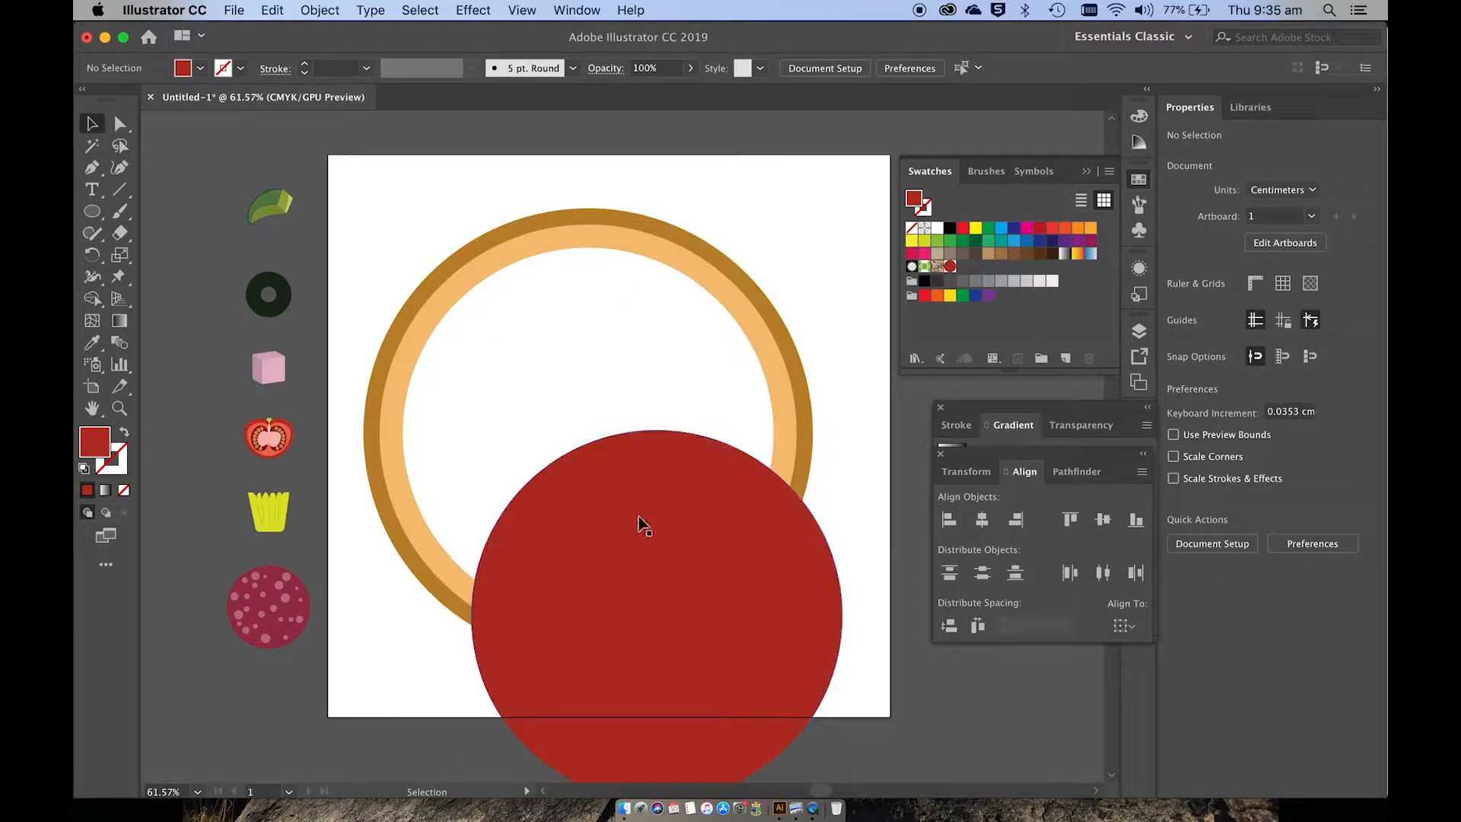
left_click_drag(639, 522, 832, 503)
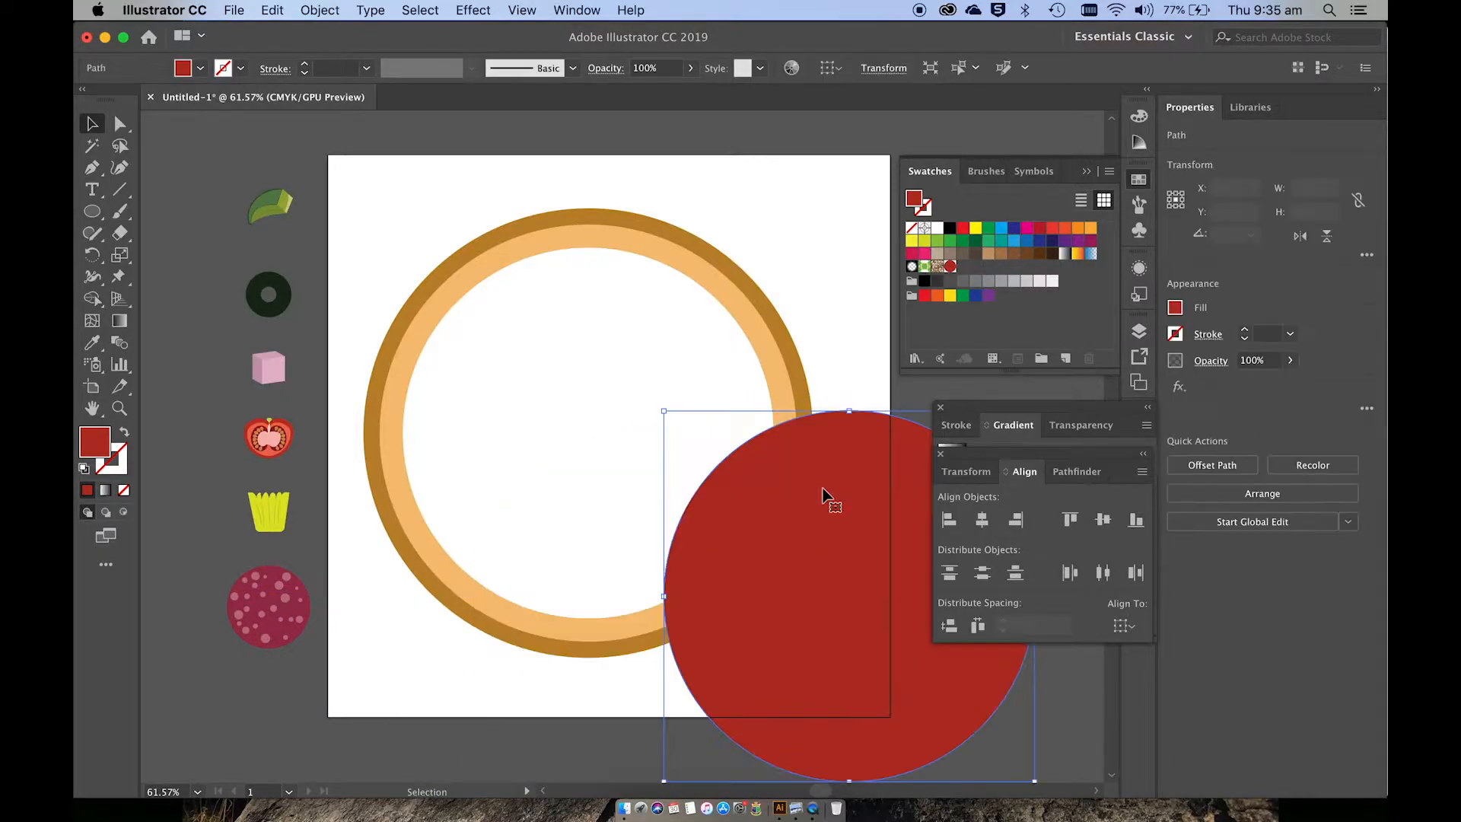
Blend the orange dough ring and the brown crust ring using Smooth Color spacing.
left_click(592, 240)
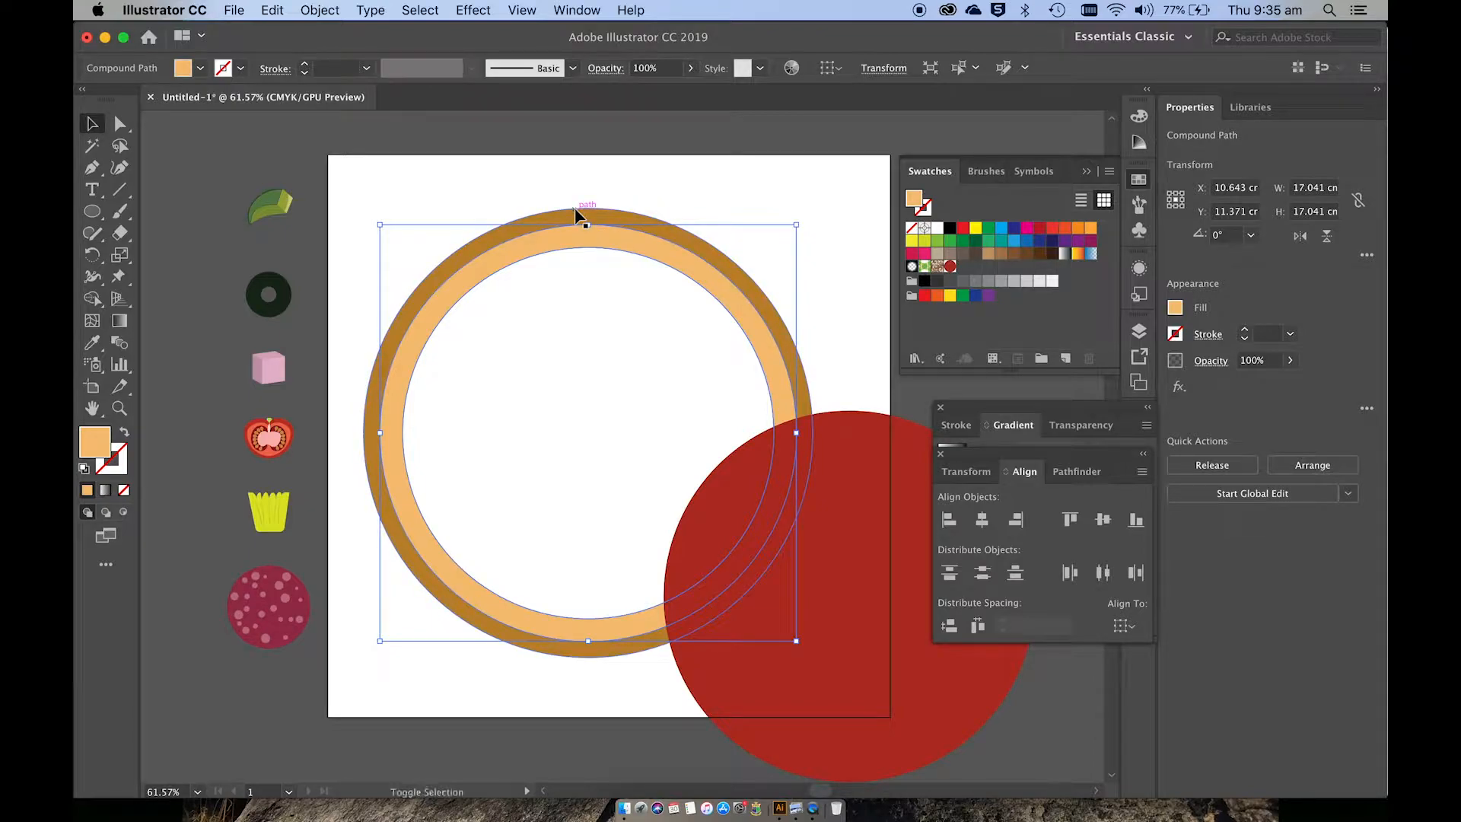
left_click(578, 215, "shift")
left_click(332, 9)
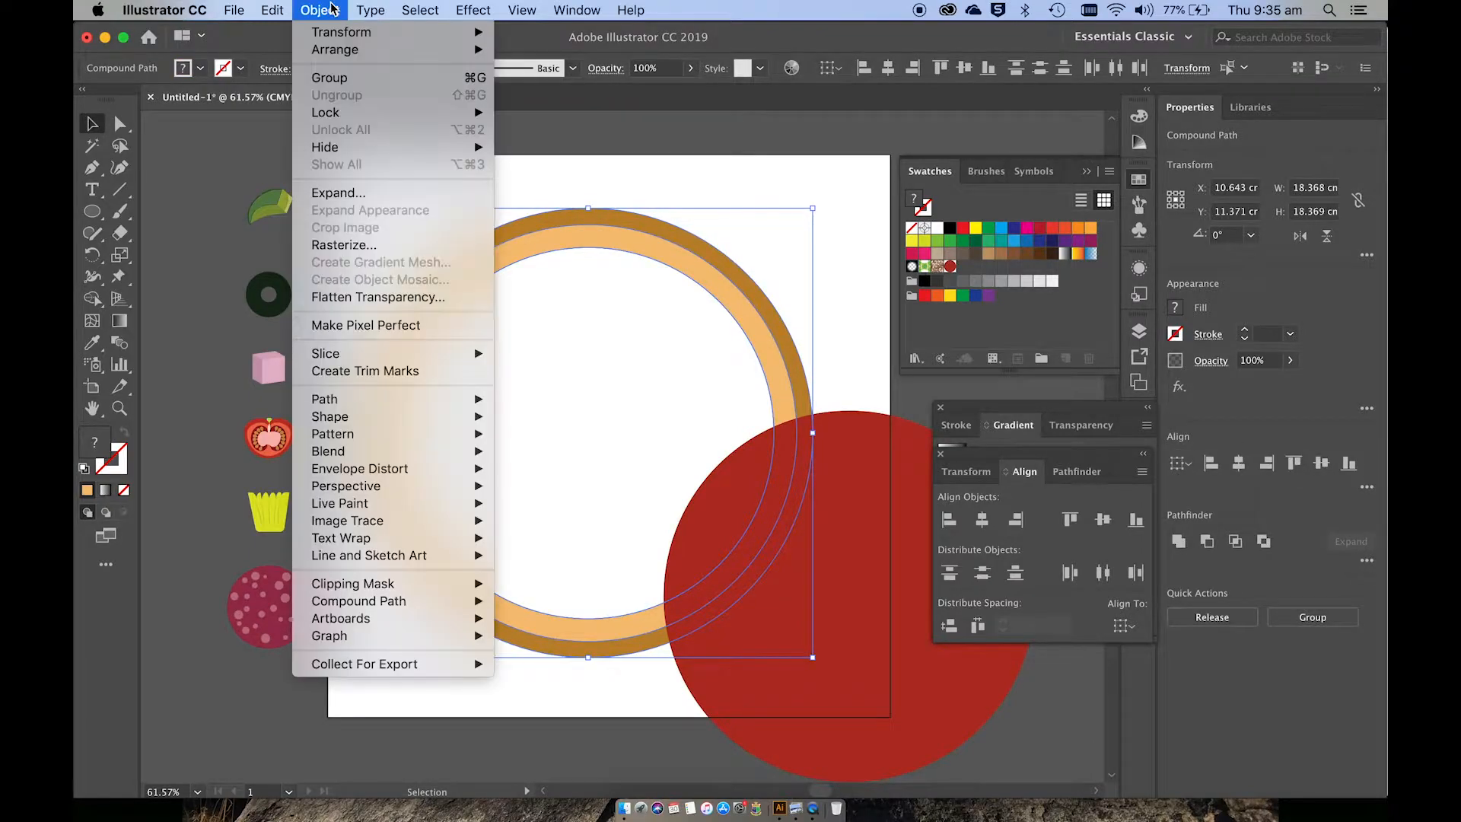
mouse_move(370, 455)
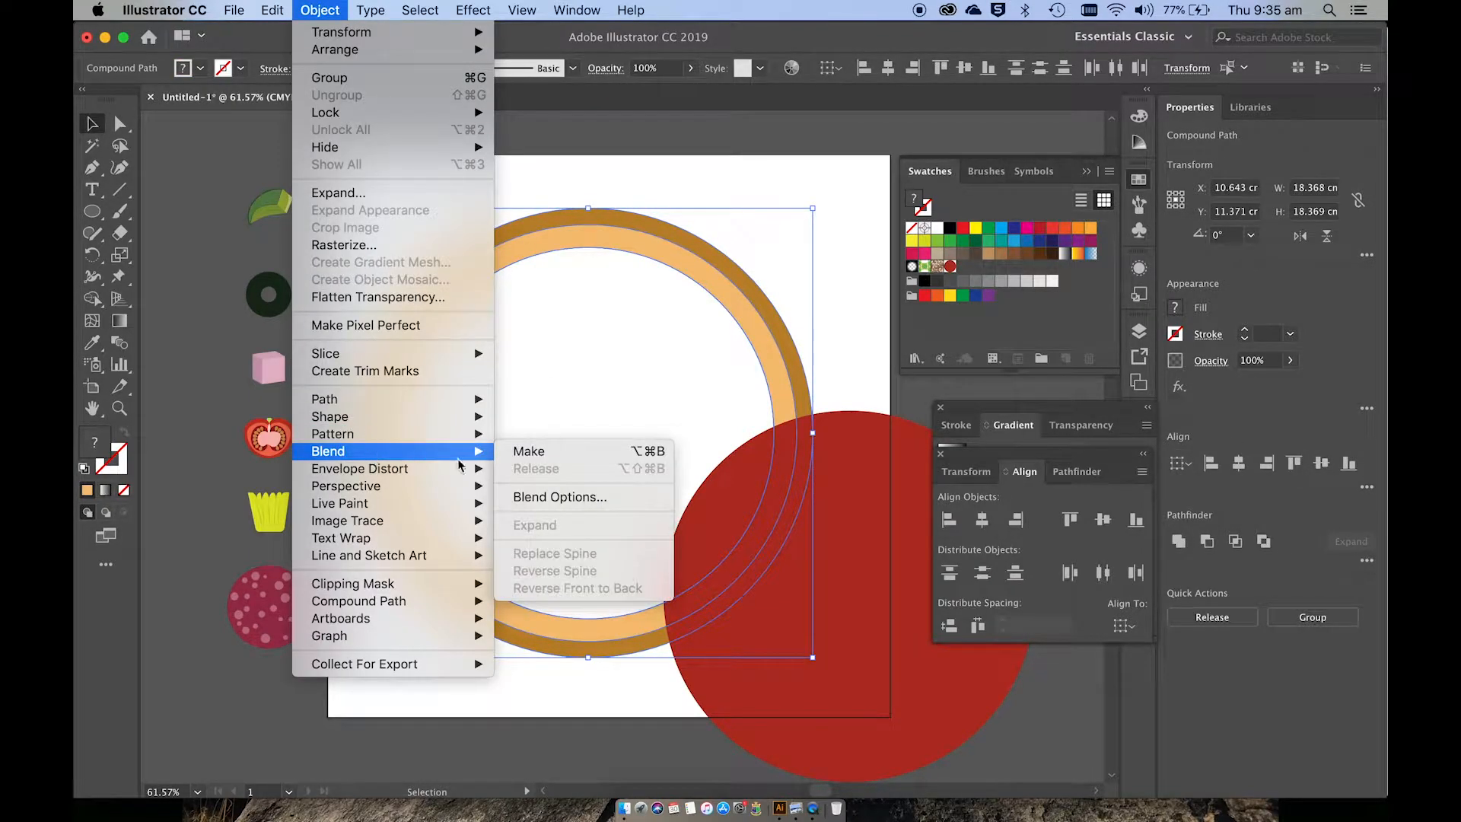
left_click(522, 497)
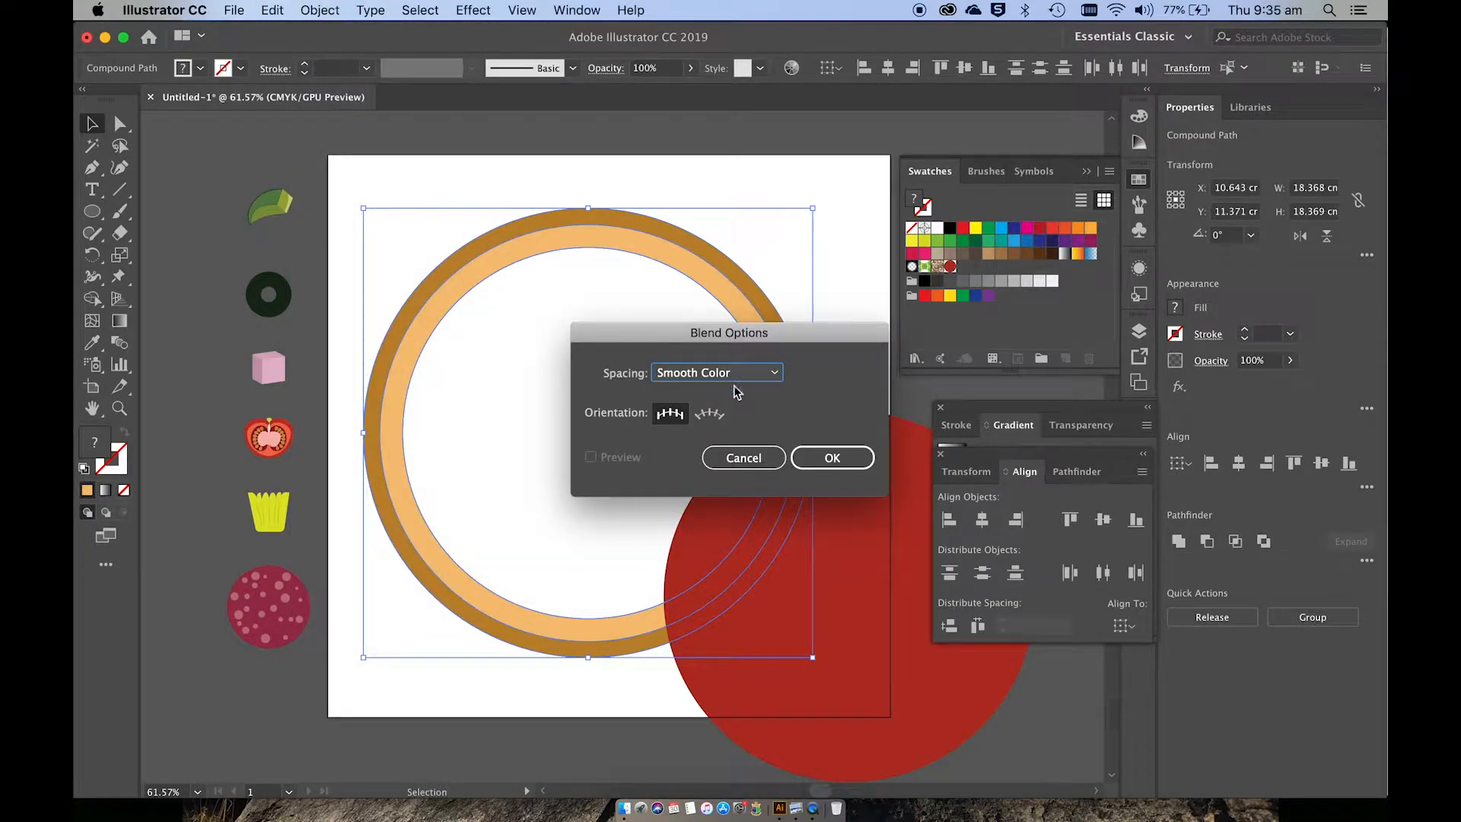
left_click(836, 458)
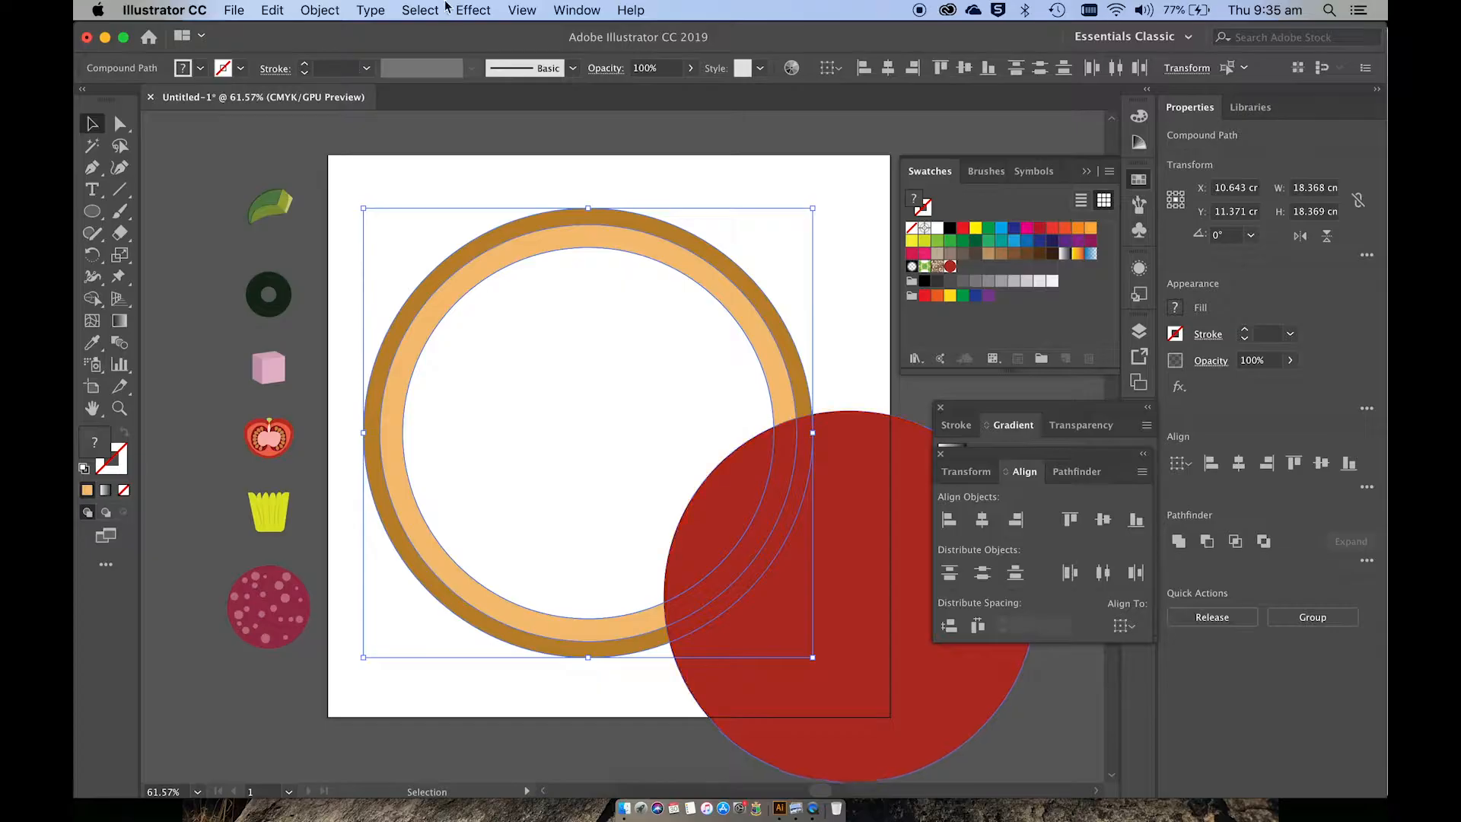
left_click(318, 11)
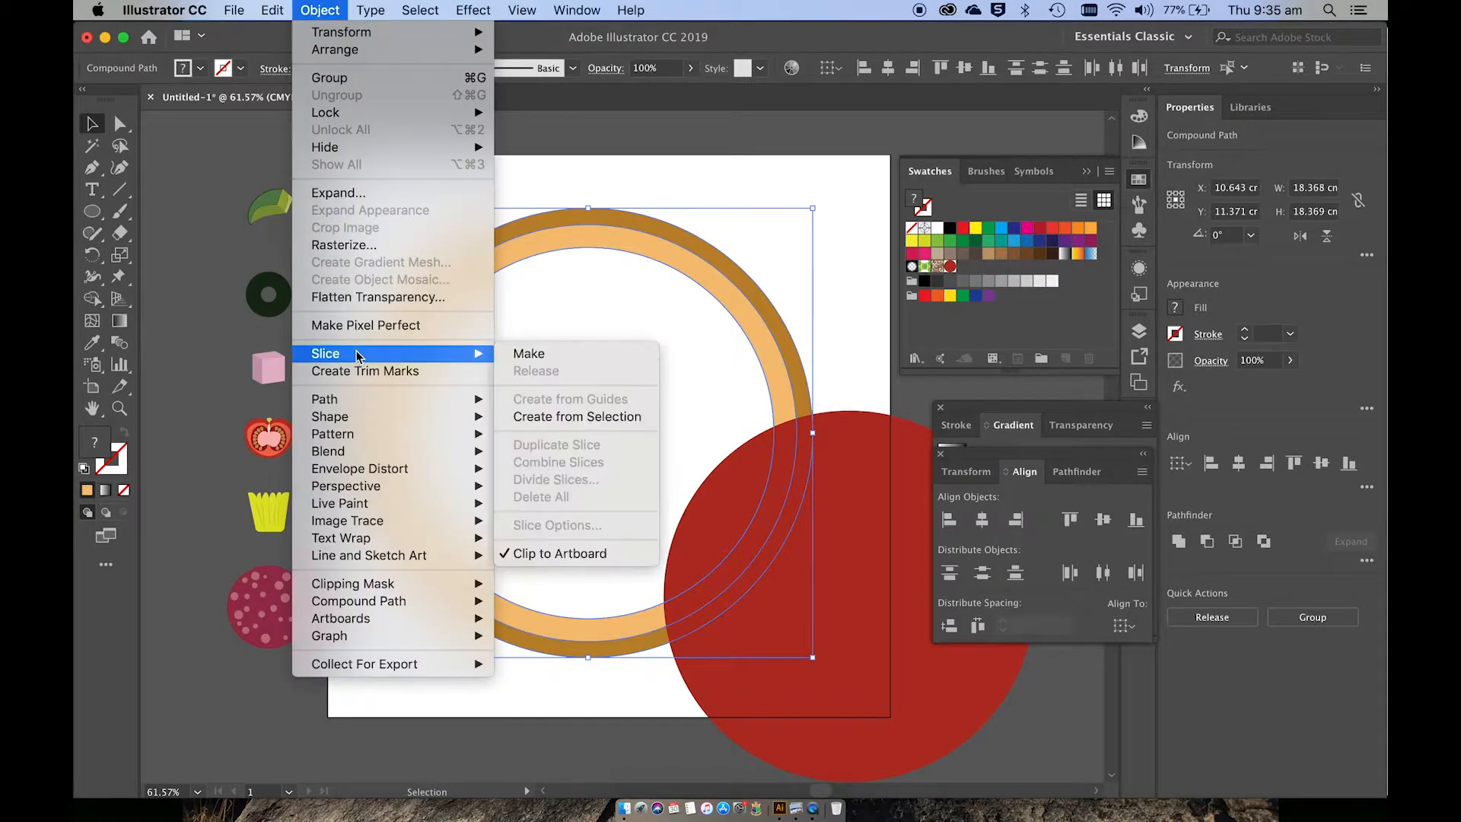
mouse_move(355, 451)
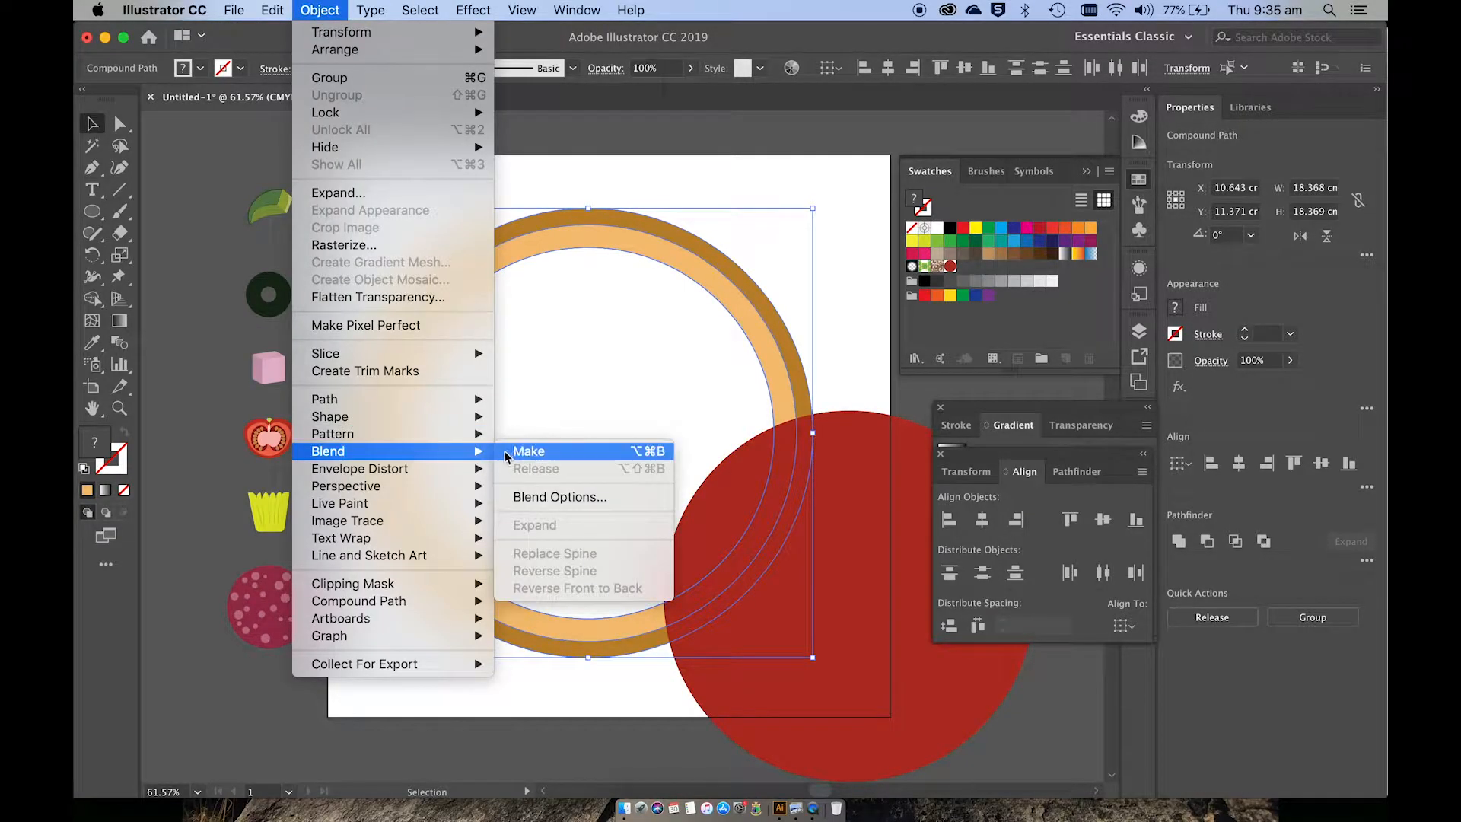
left_click(508, 450)
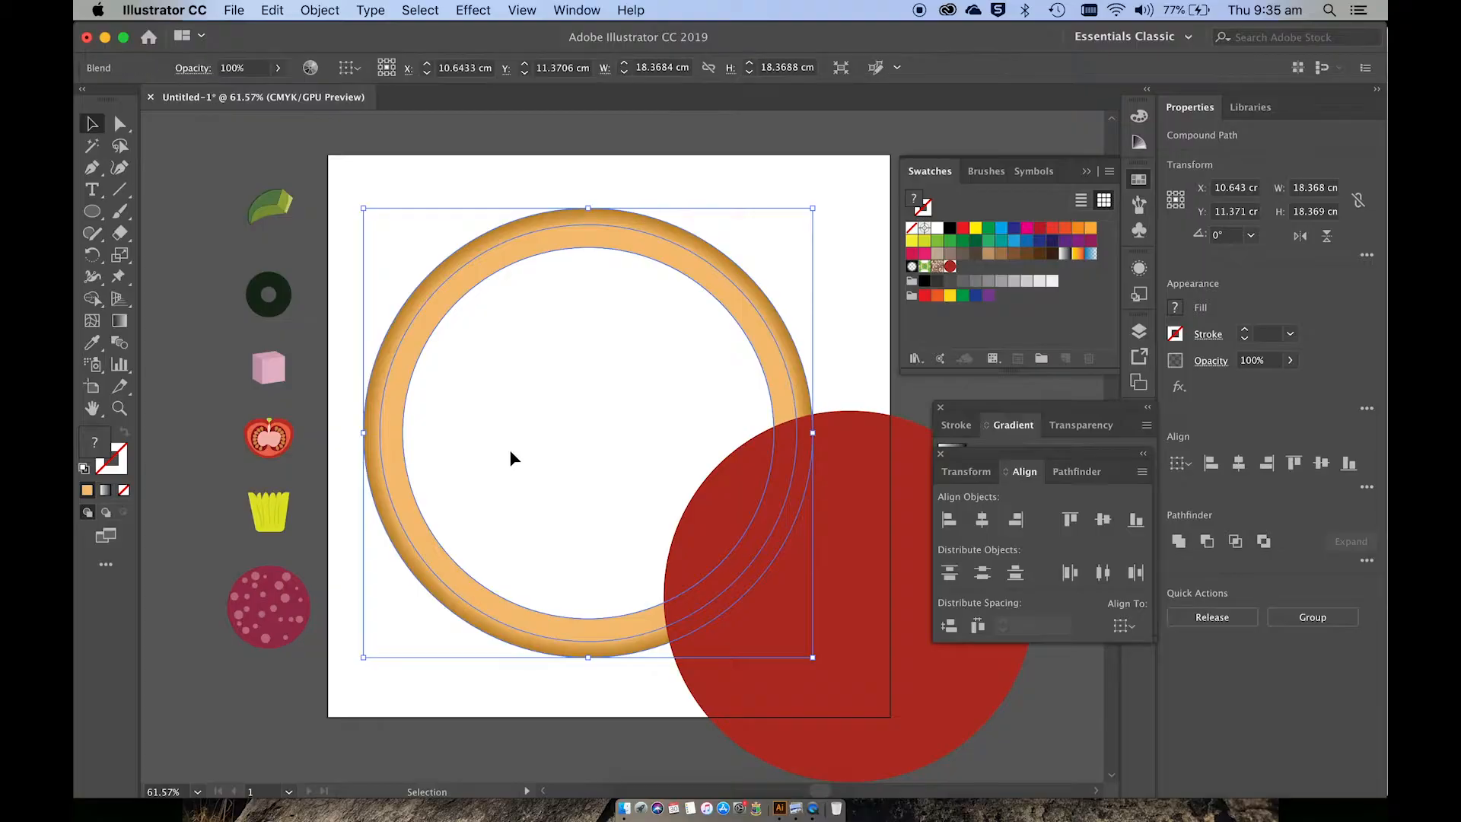
Move the red sauce circle back onto the blended crust and enlarge it slightly to cover the ring's opening.
left_click(571, 184)
left_click_drag(756, 512, 523, 364)
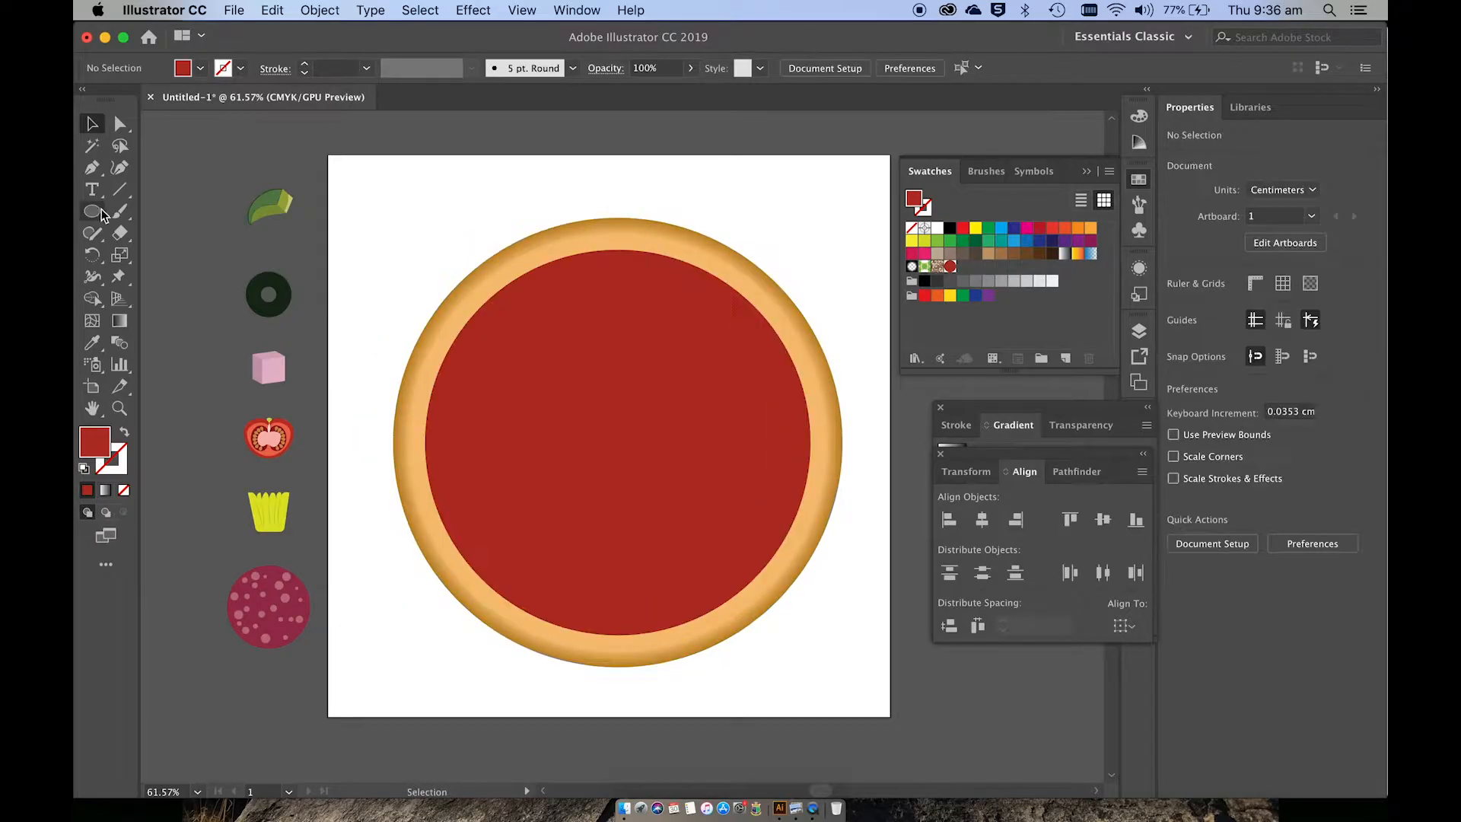
Draw a cheese circle about 13.8 cm in diameter from the centre of the sauce and fill it pale yellow (#F7F1A4).
left_click(102, 213)
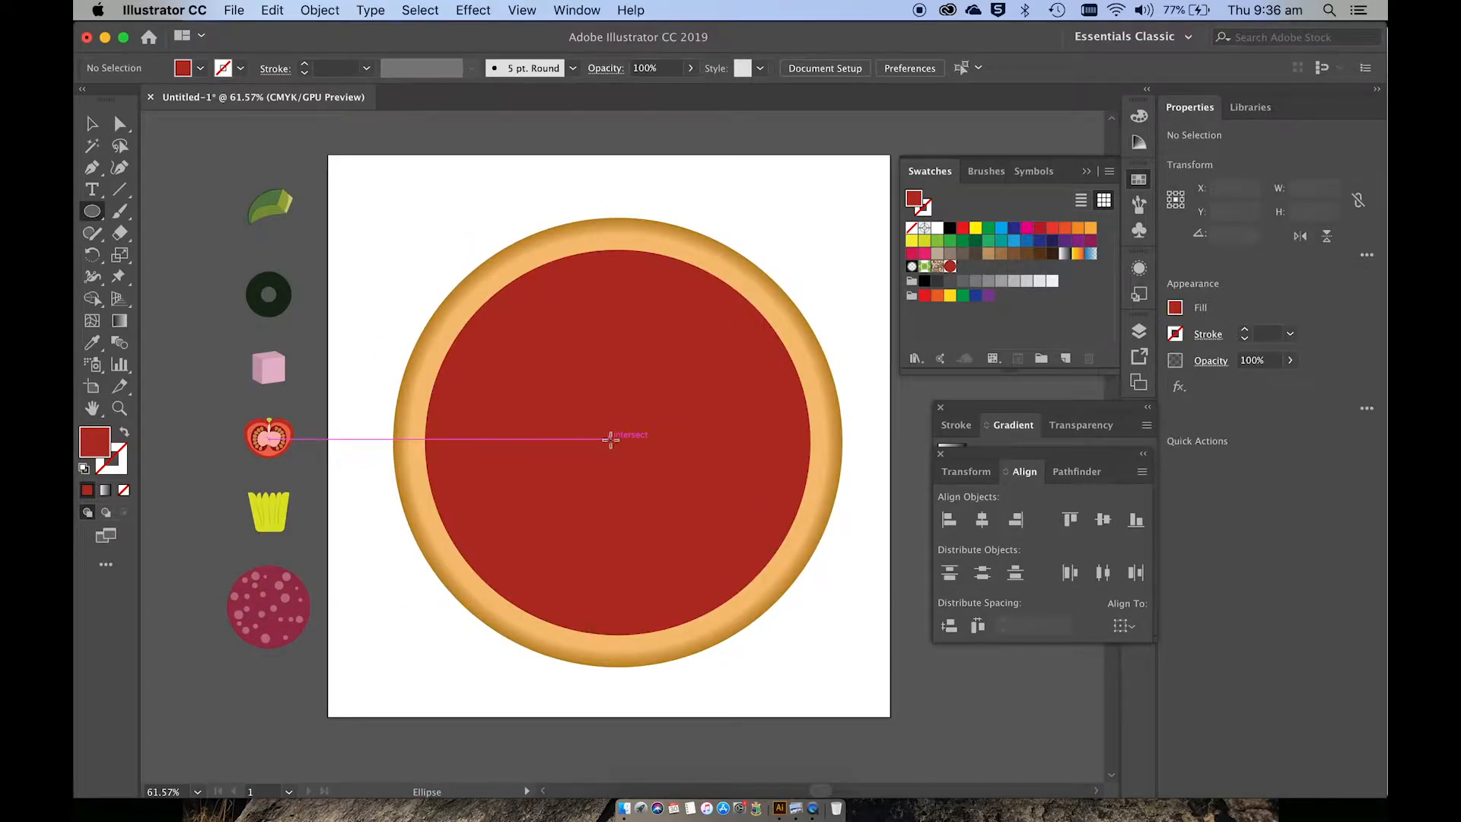
left_click_drag(610, 439, 778, 598)
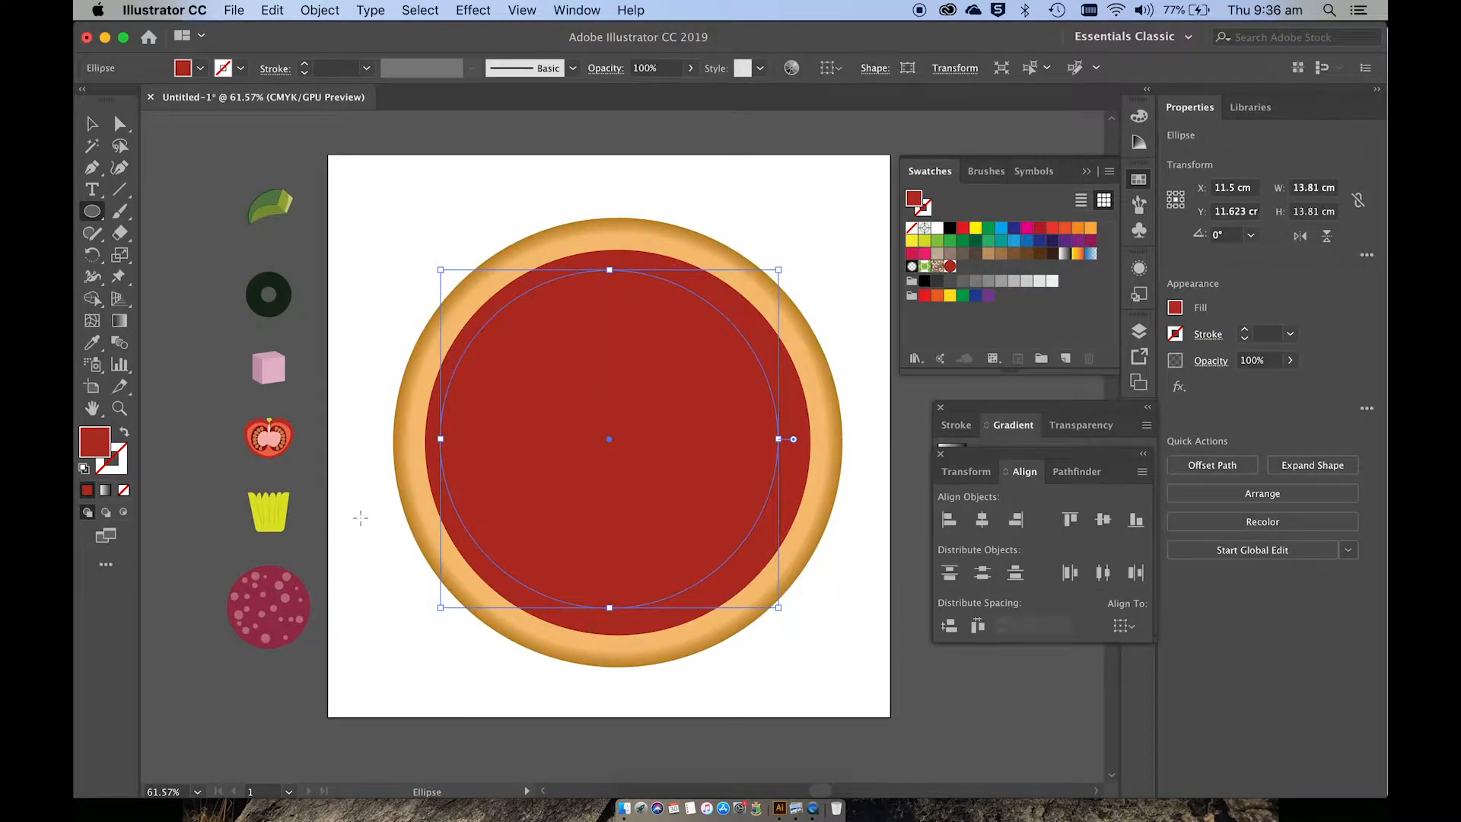
double_click(105, 441)
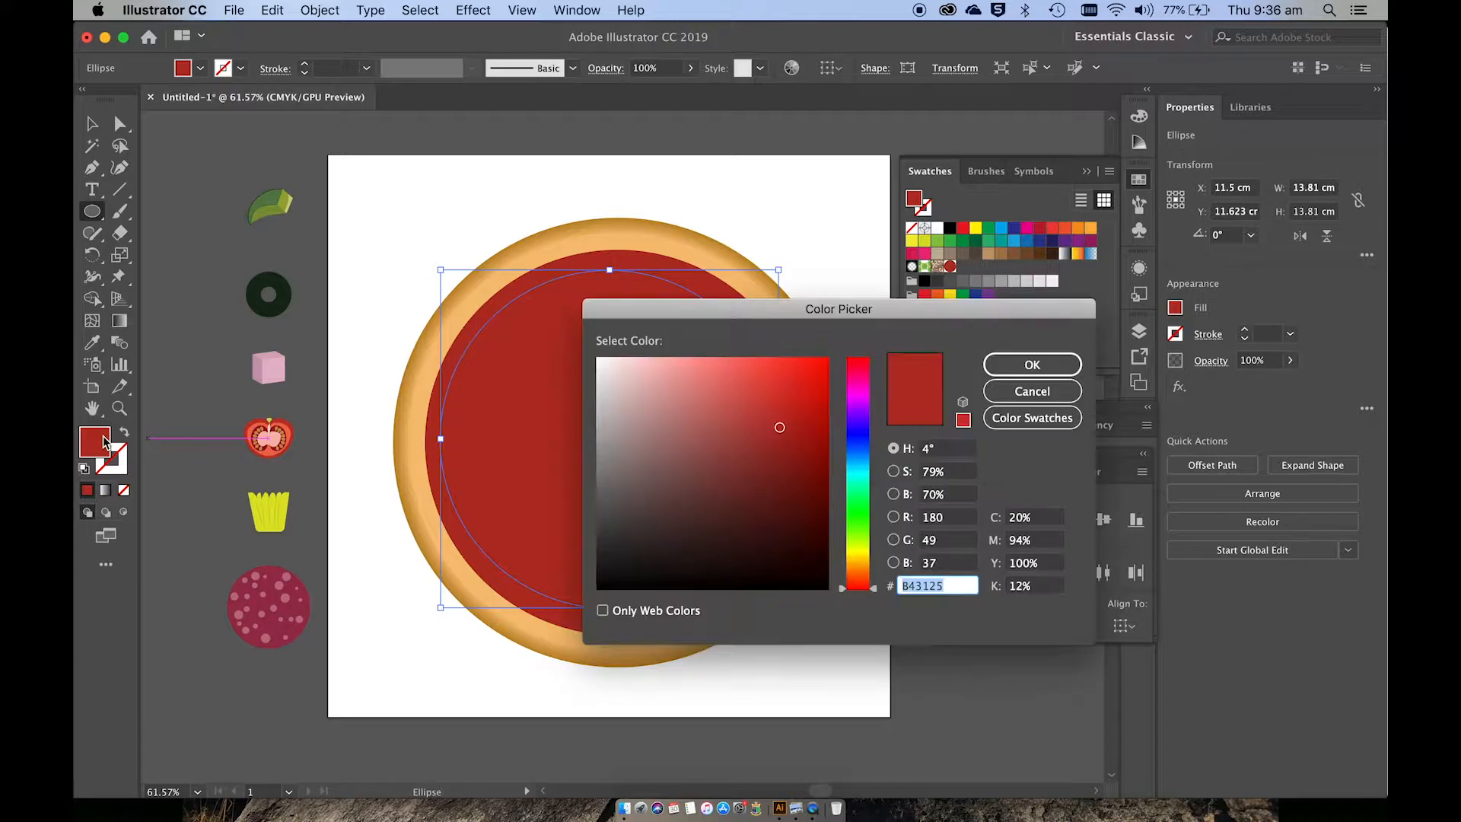
left_click(862, 554)
left_click_drag(865, 554, 866, 558)
left_click(677, 363)
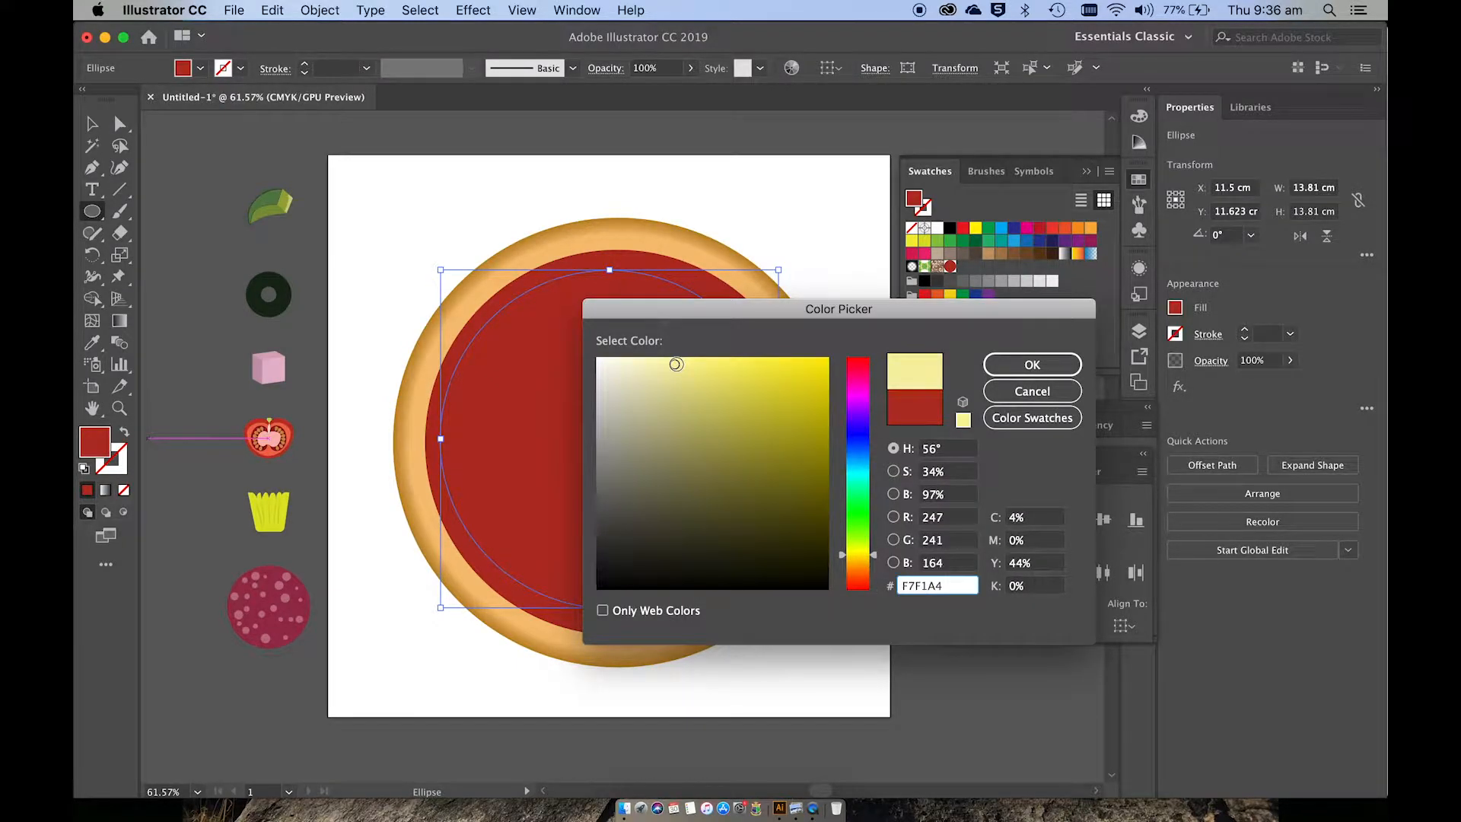
left_click(1032, 364)
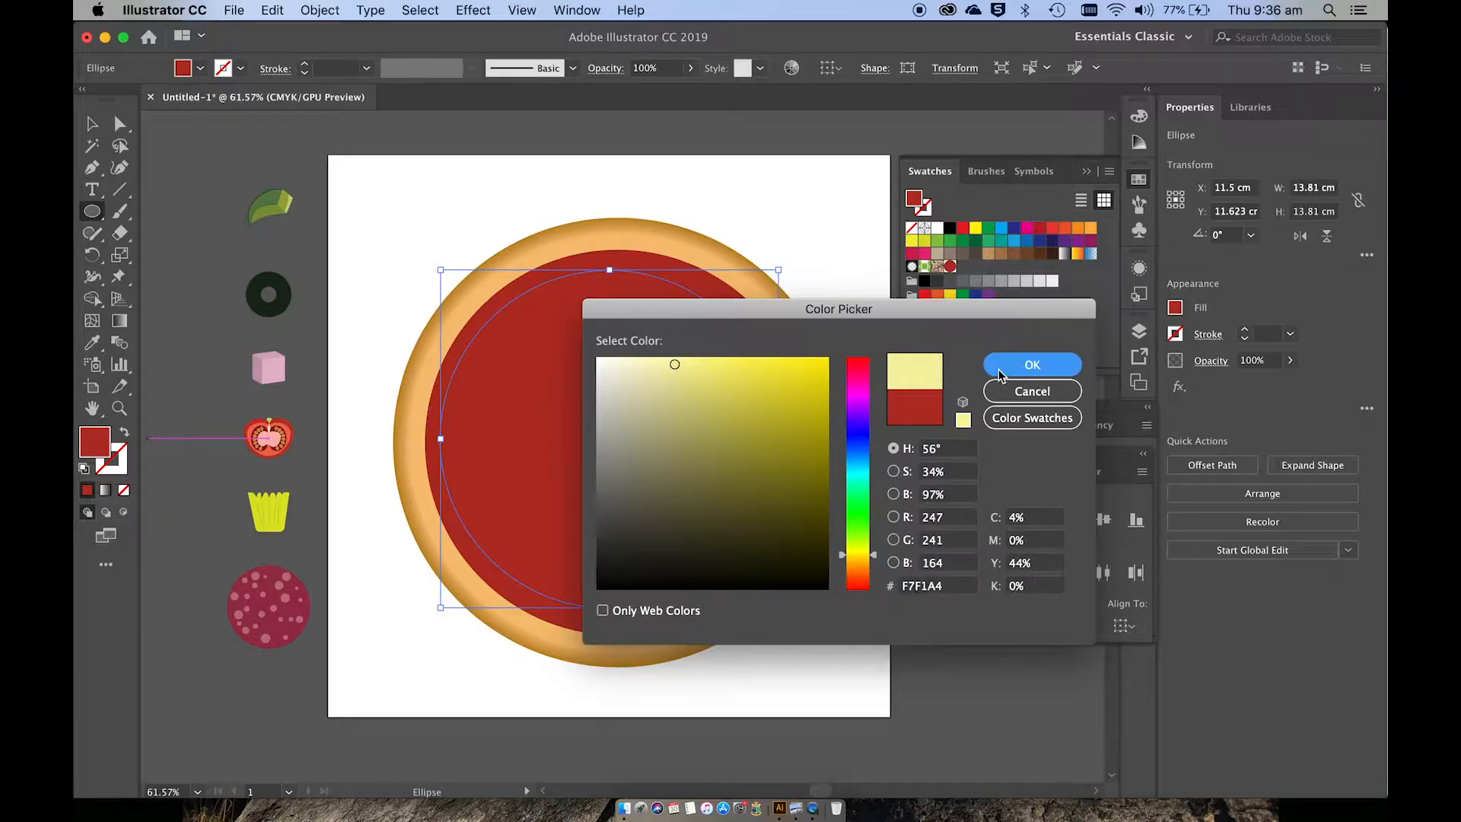
Align the centres of the cheese circle, sauce circle and blended crust horizontally and vertically.
key("v")
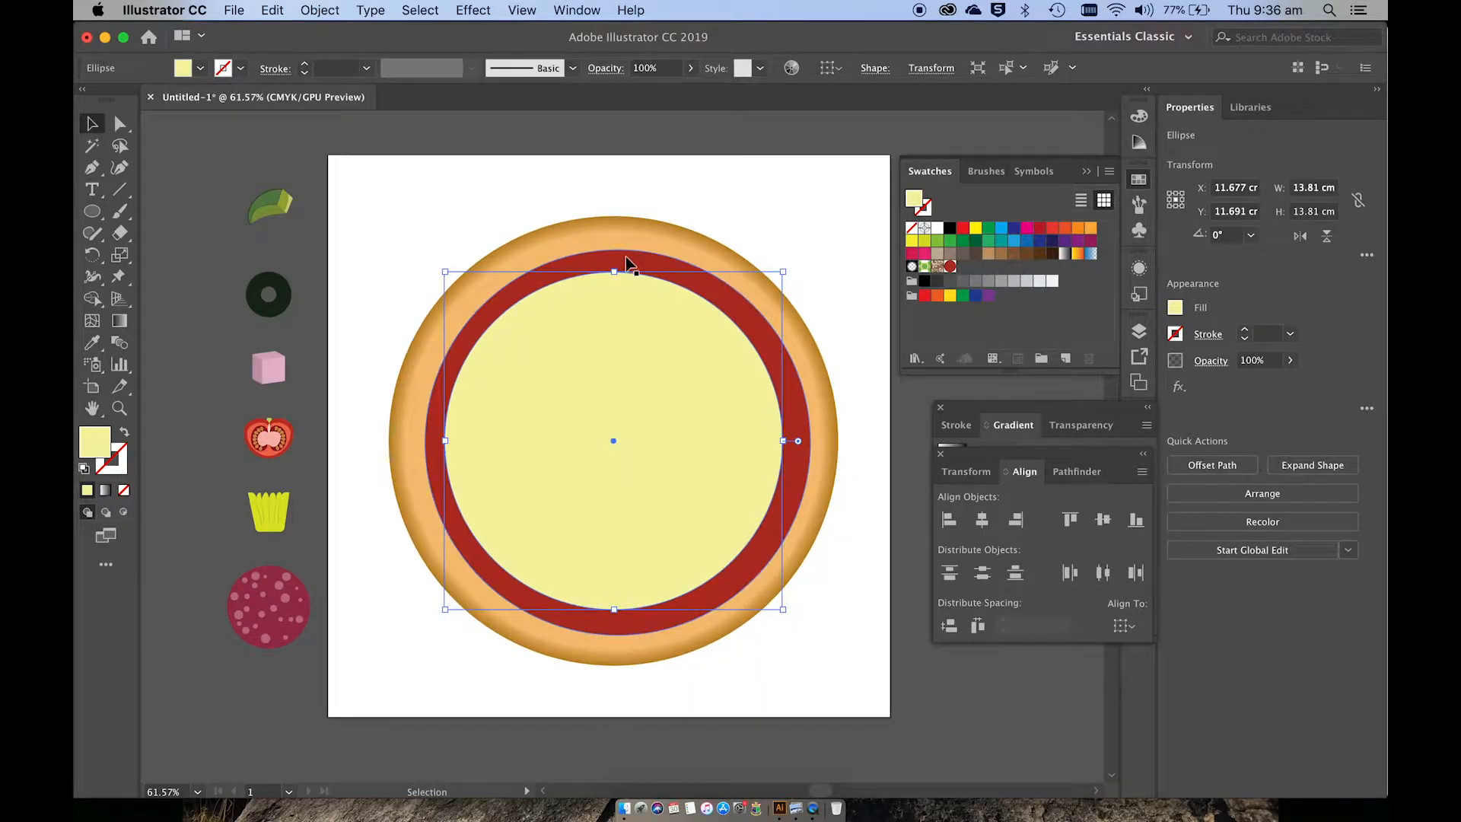
left_click(627, 253, "shift")
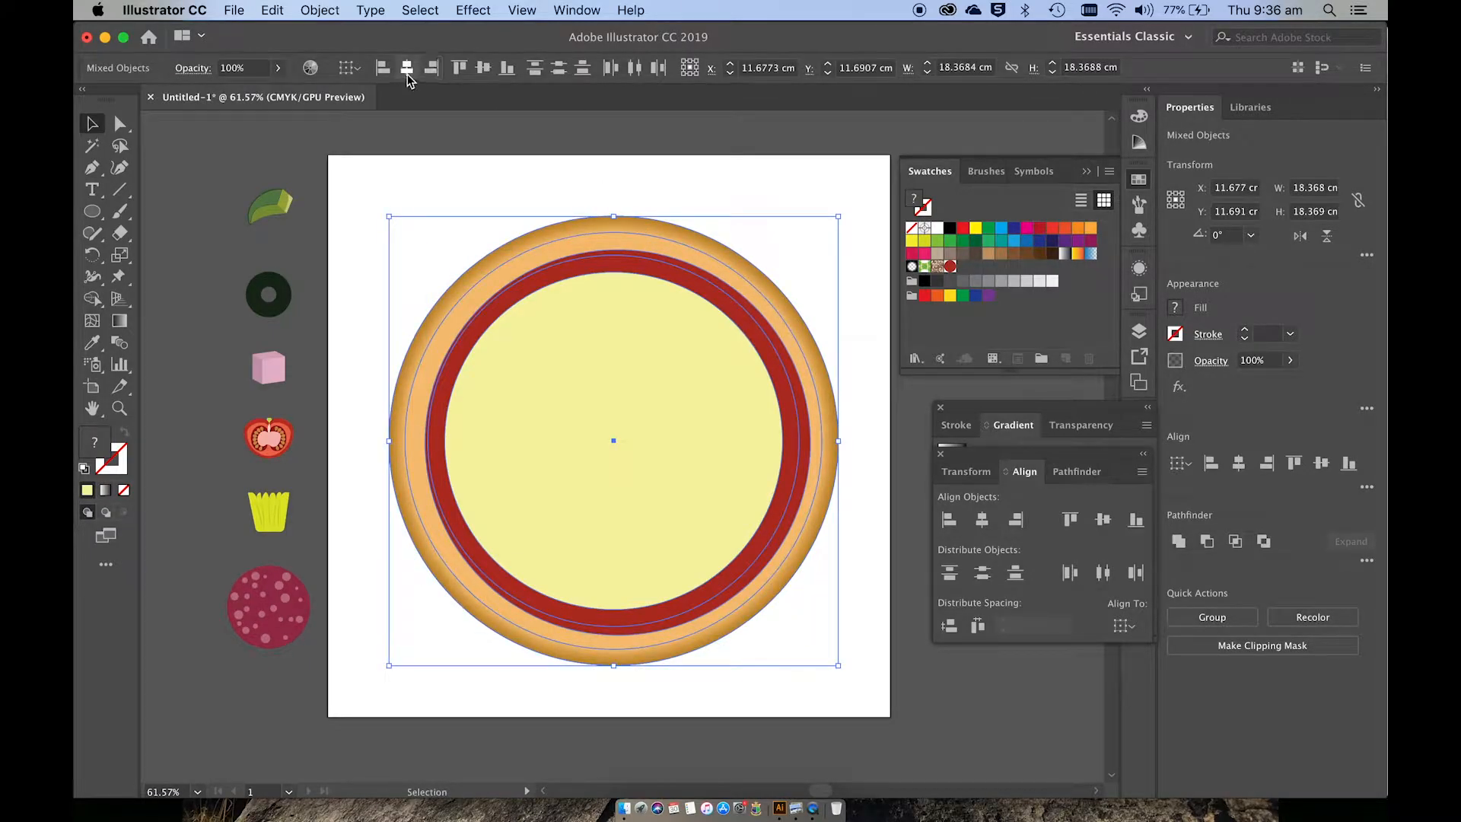
left_click(406, 68)
left_click(481, 70)
left_click(579, 157)
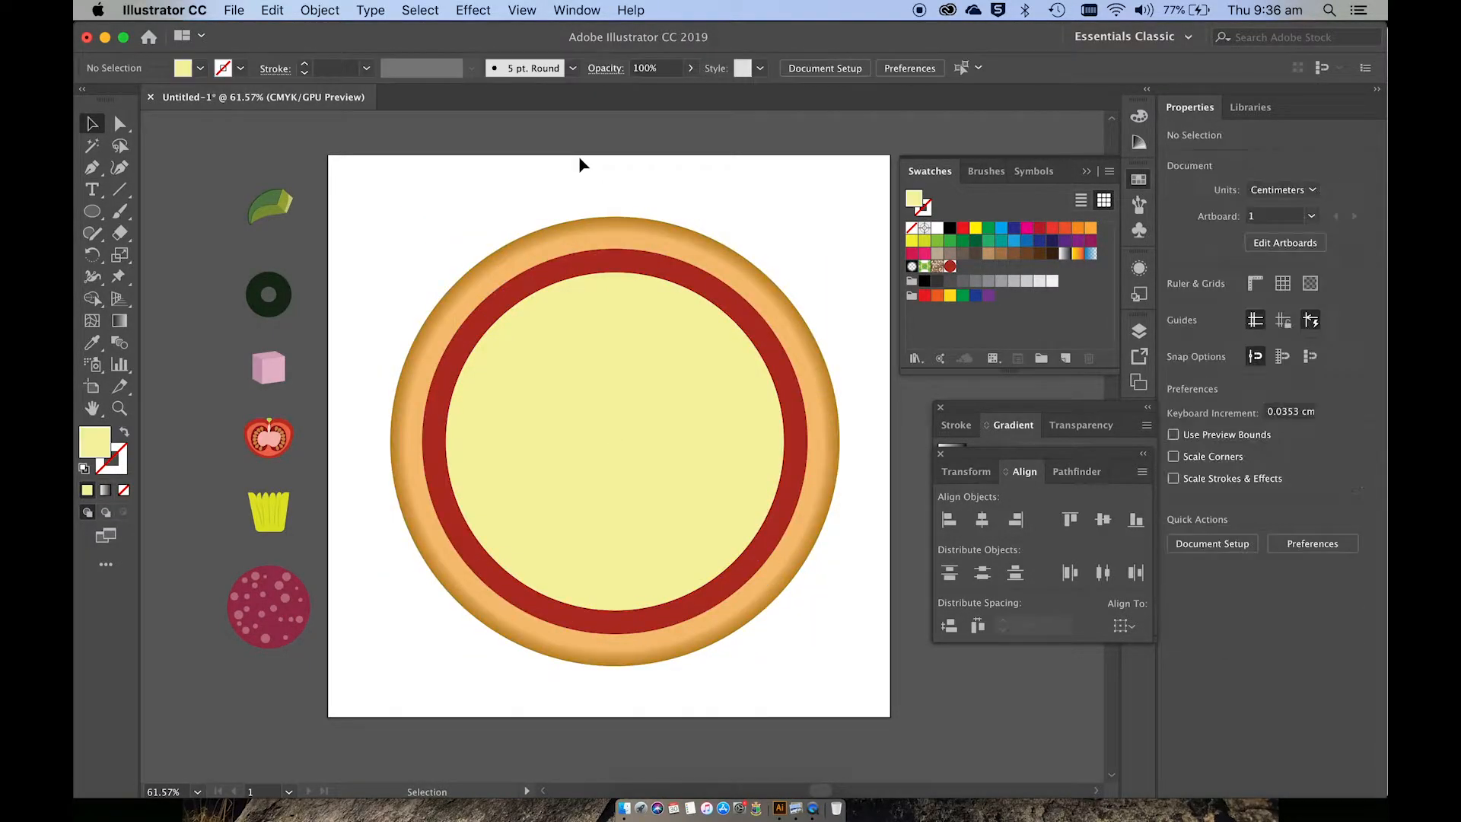
Start a Roughen effect on the pale yellow cheese circle with the preview on and smooth points.
left_click(696, 352)
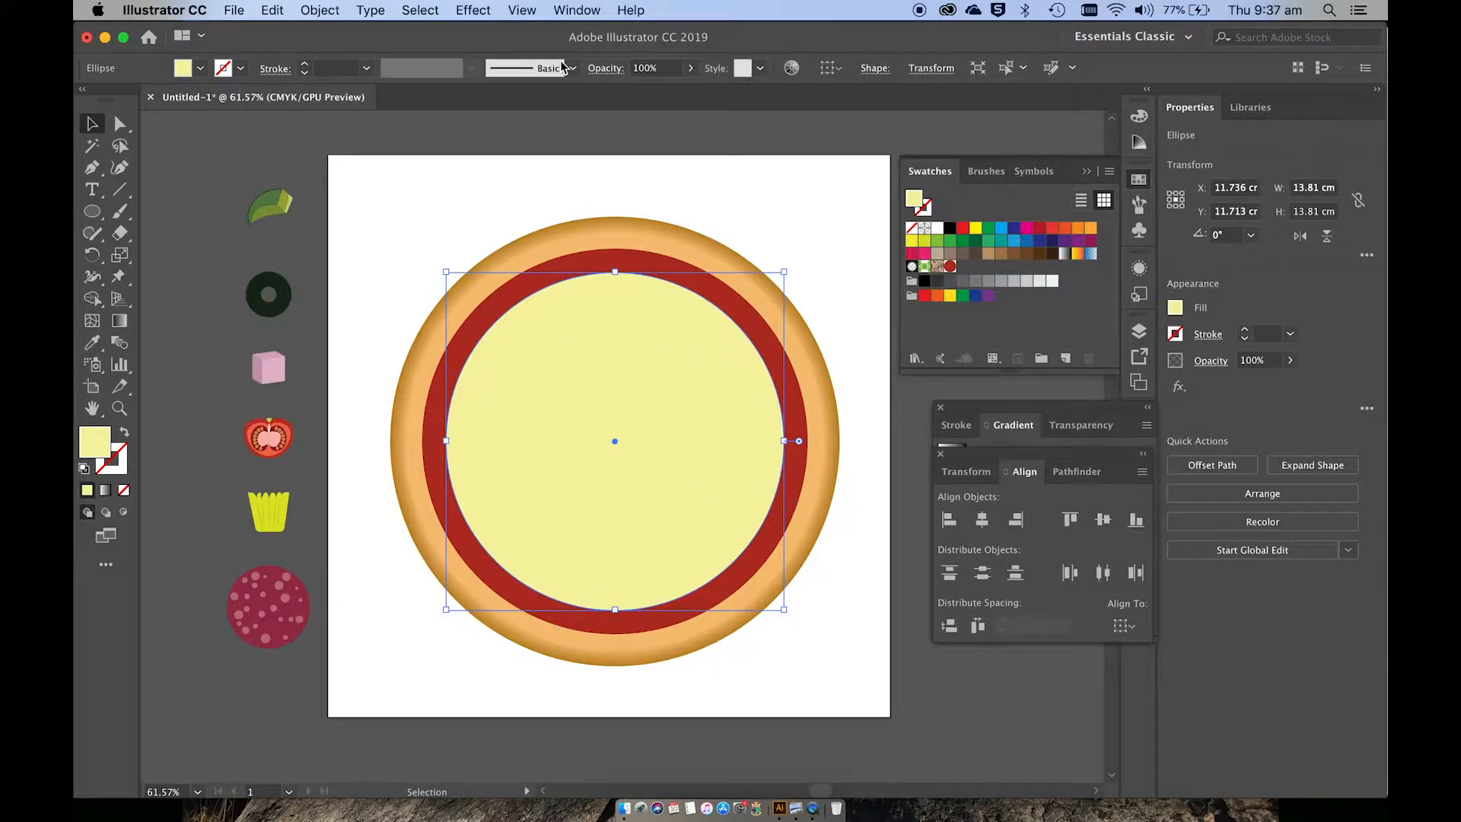
left_click(474, 10)
mouse_move(552, 175)
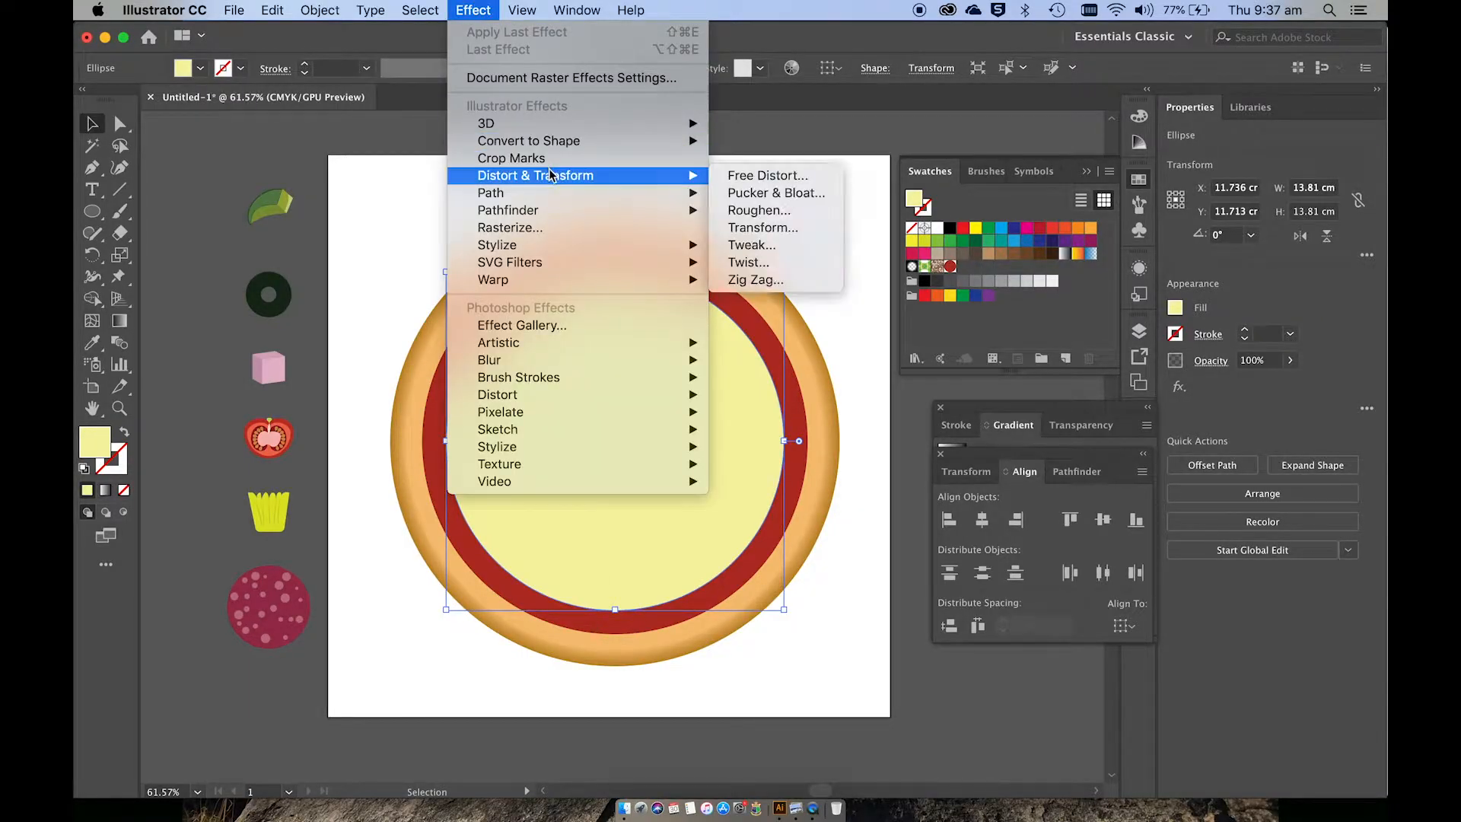
left_click(770, 213)
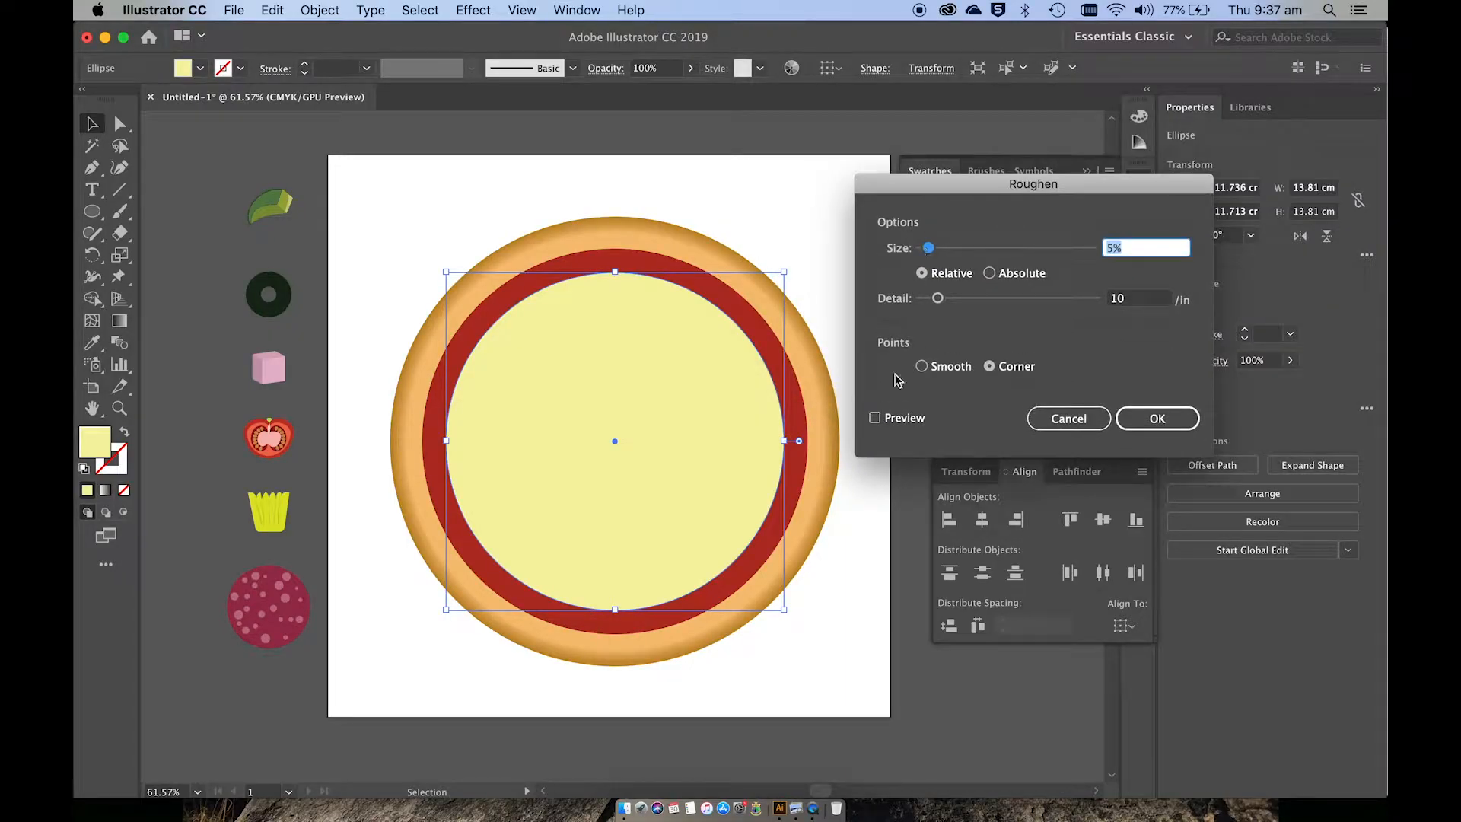
left_click(875, 417)
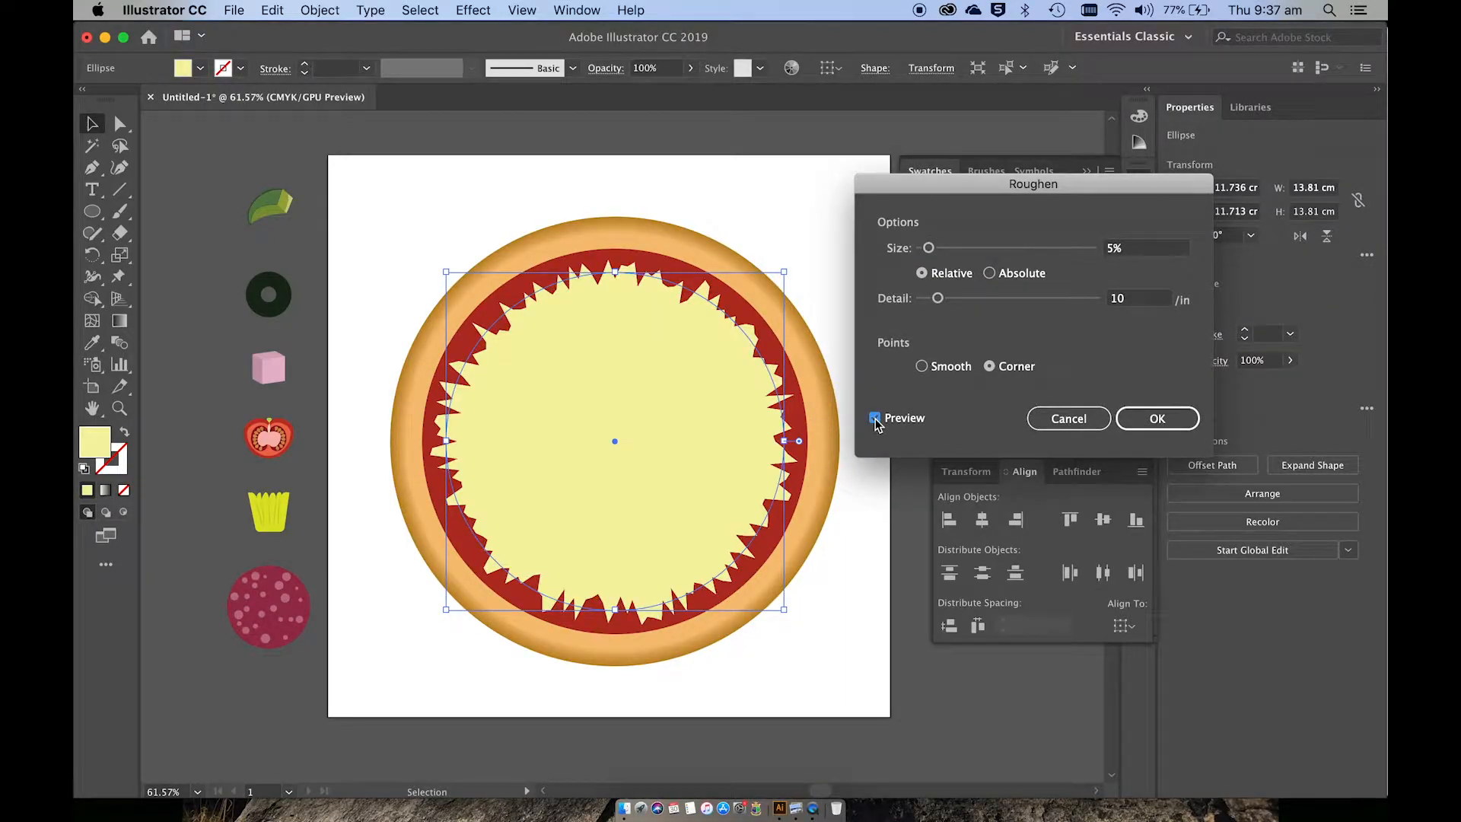
left_click(921, 366)
Set the Roughen size to 2% relative and the detail to 5/in, and apply the effect to the cheese.
left_click_drag(929, 248, 926, 248)
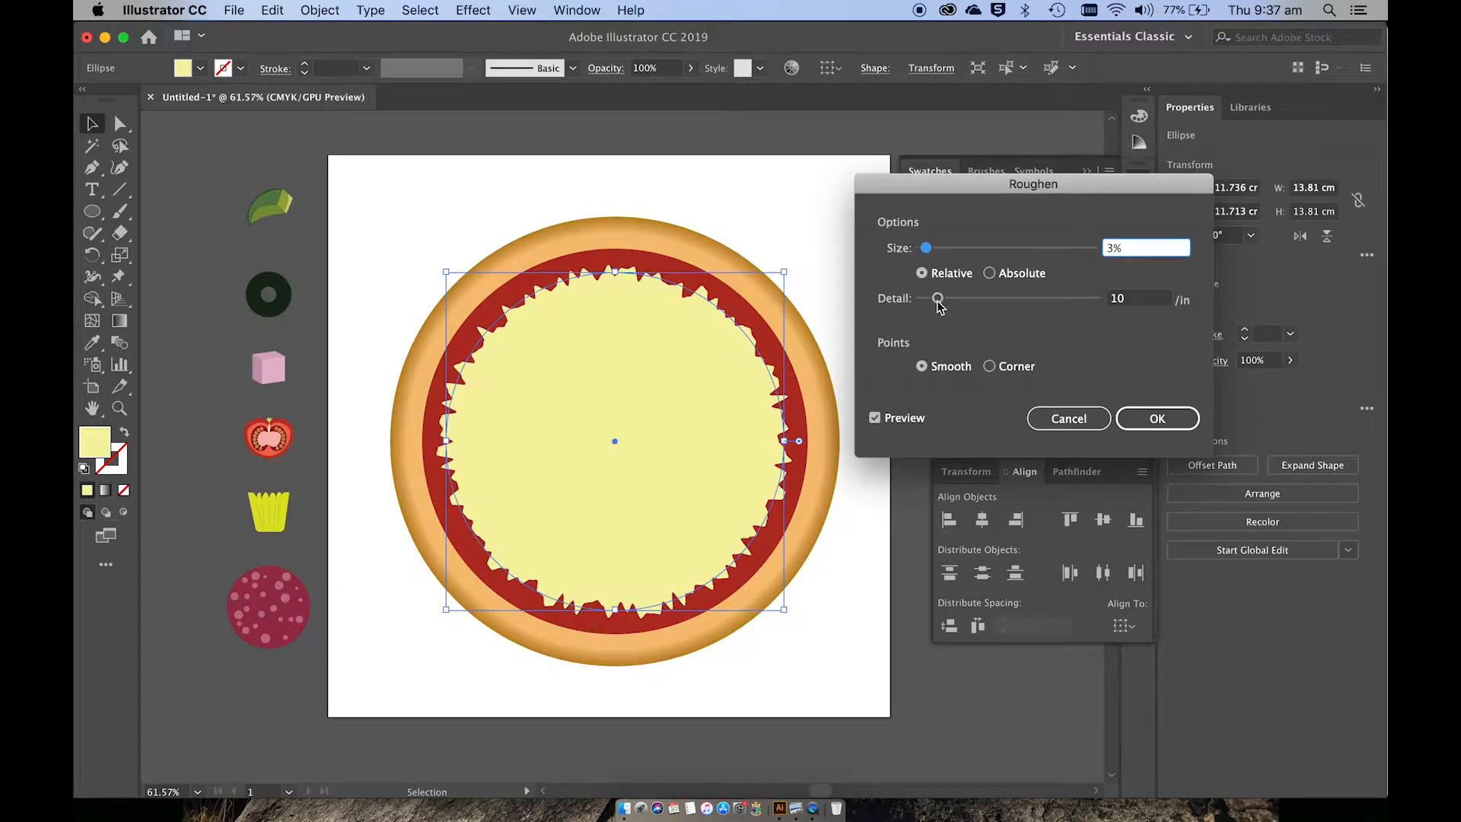
left_click_drag(938, 298, 930, 301)
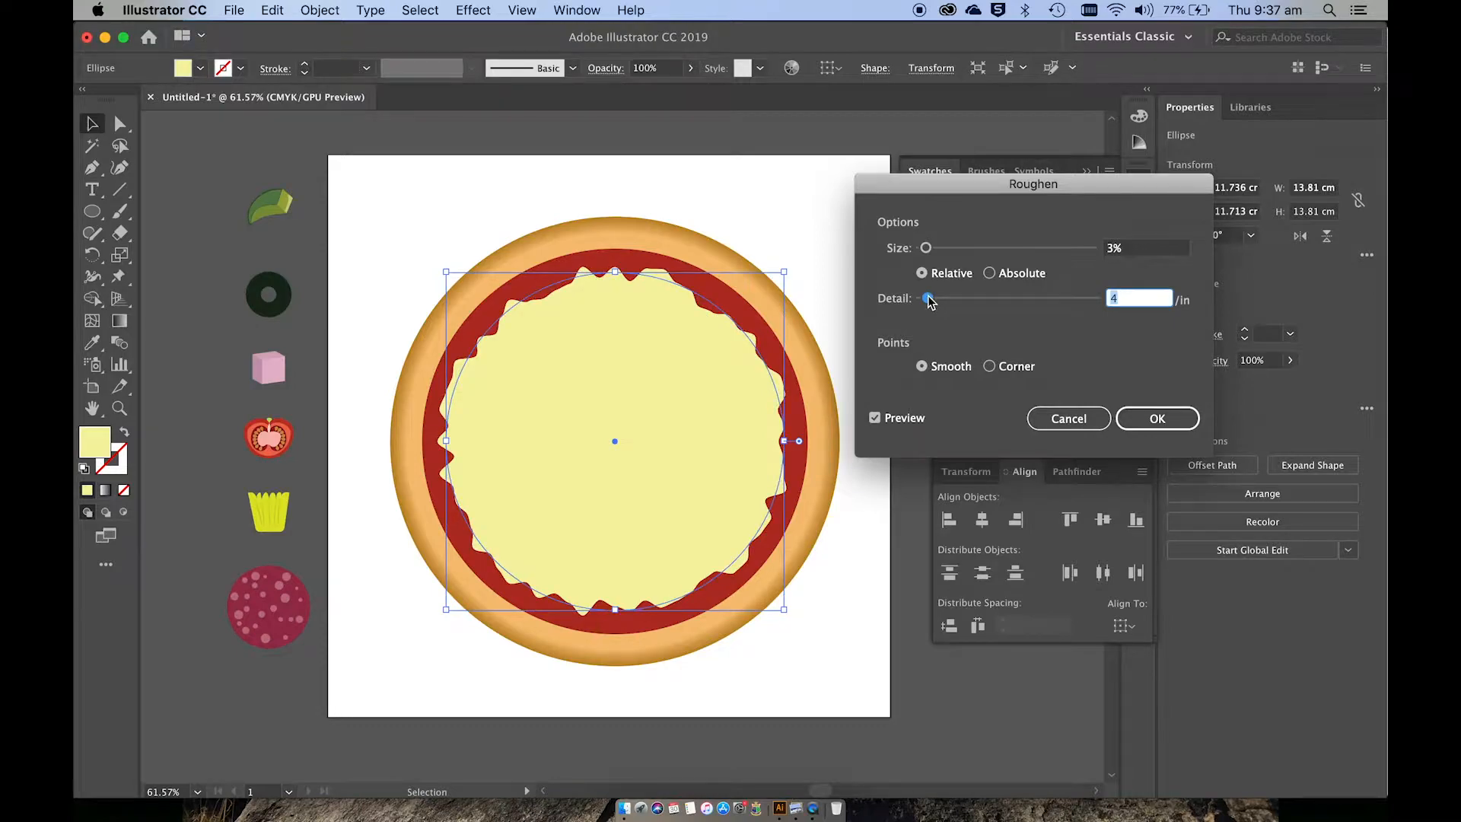
left_click_drag(927, 249, 924, 249)
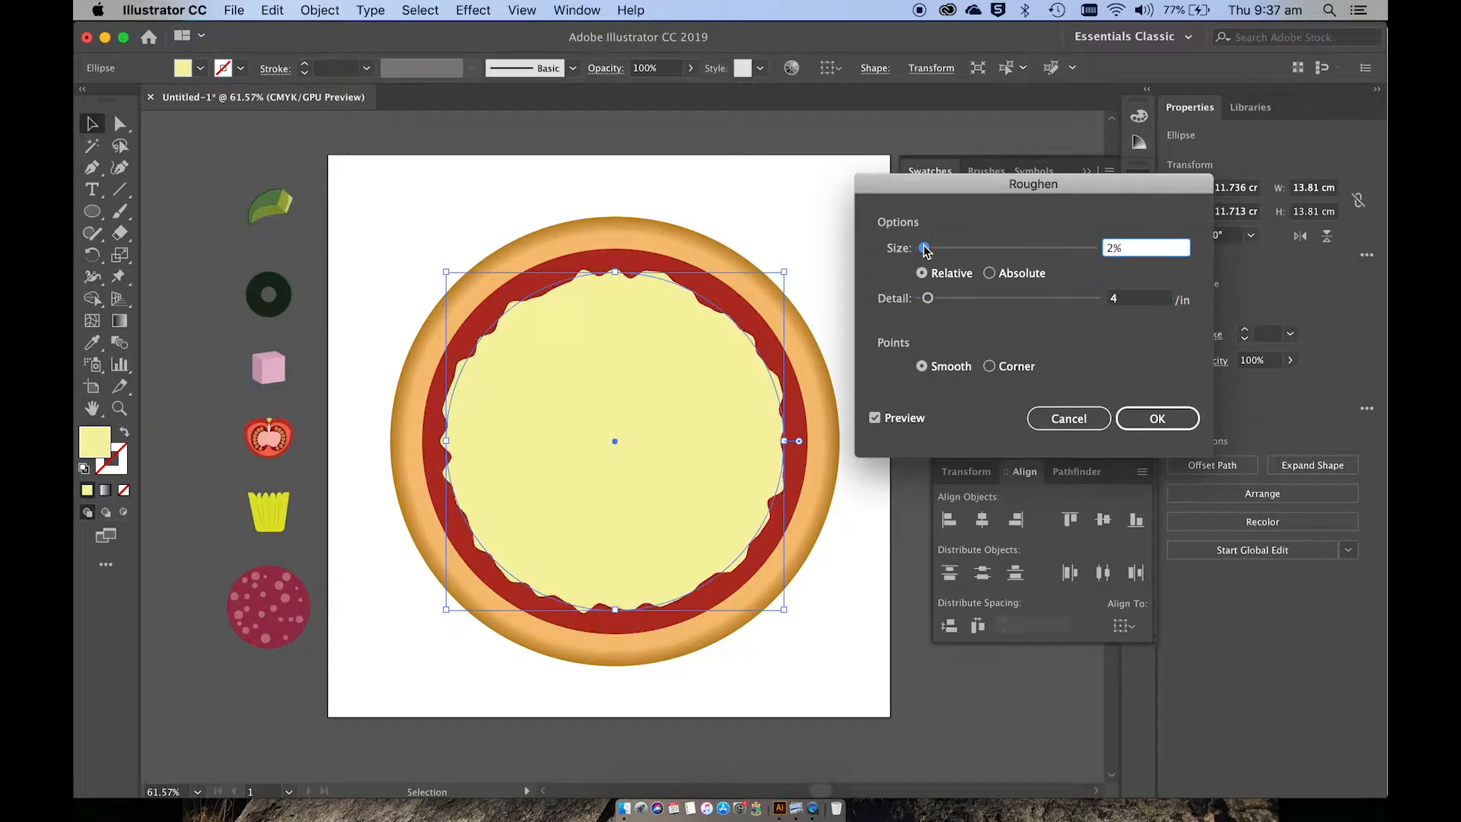
left_click_drag(927, 298, 935, 304)
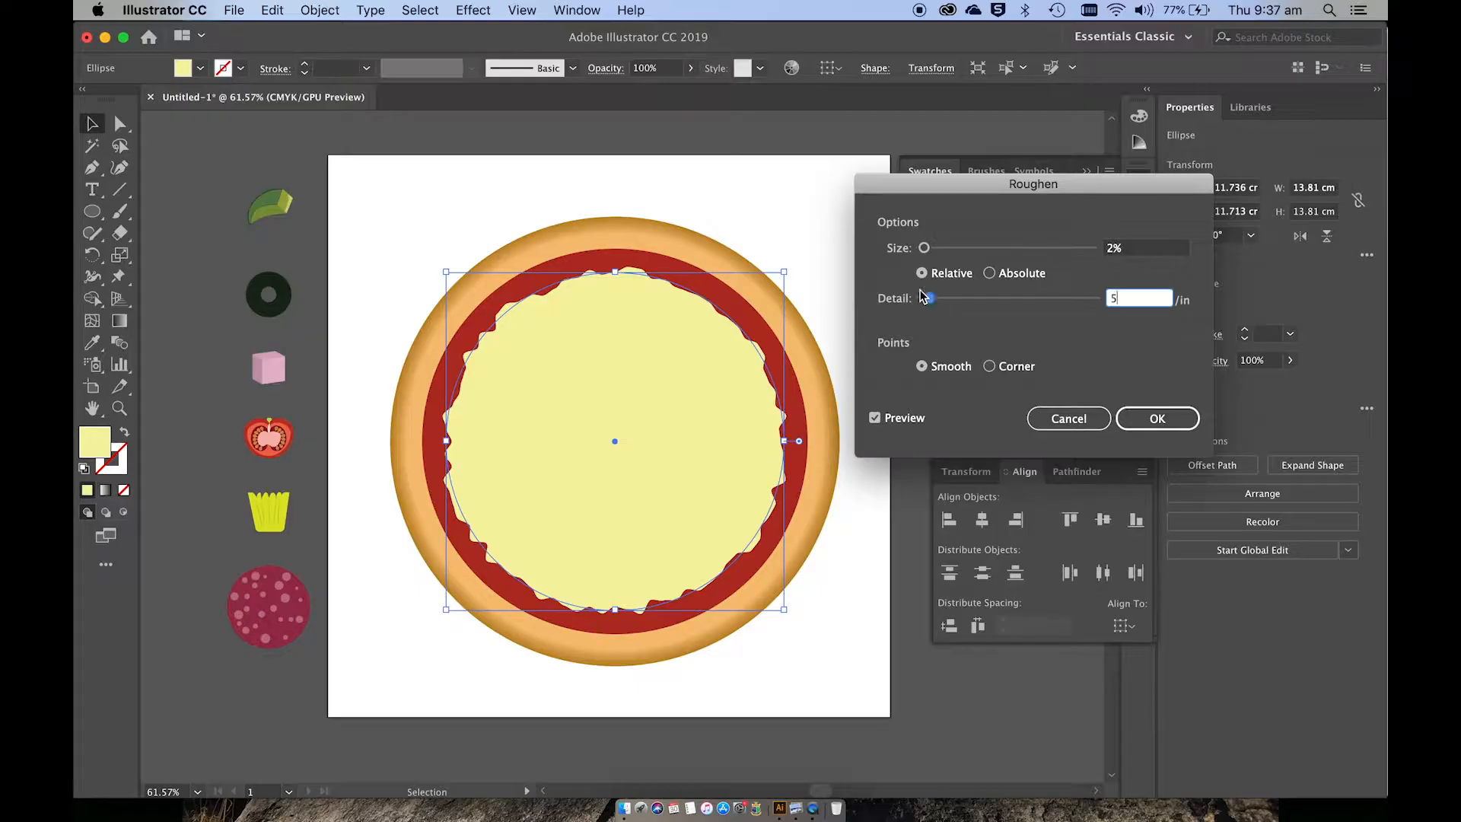
left_click_drag(931, 300, 931, 306)
left_click_drag(925, 249, 925, 250)
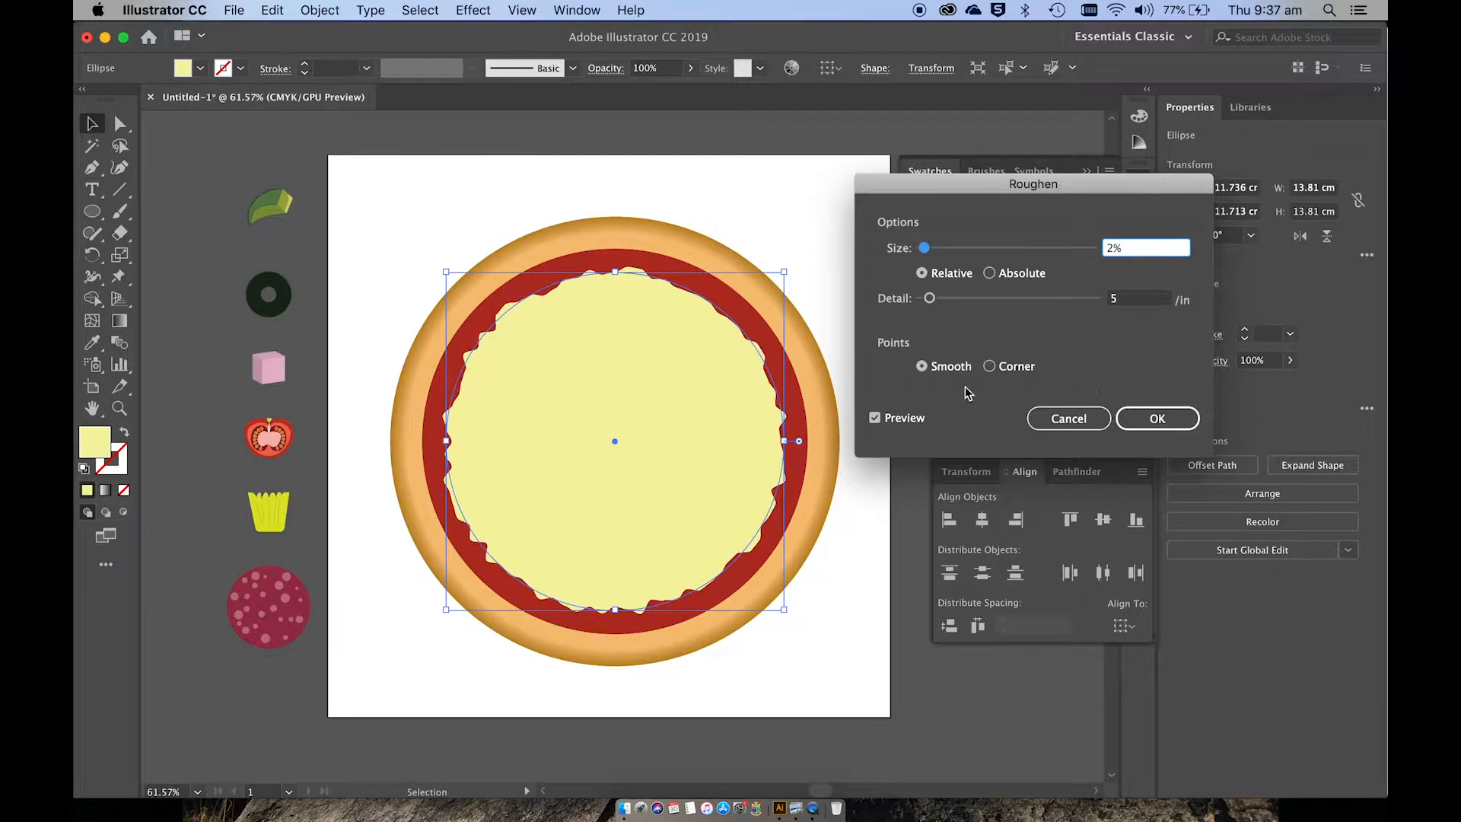
left_click(1130, 415)
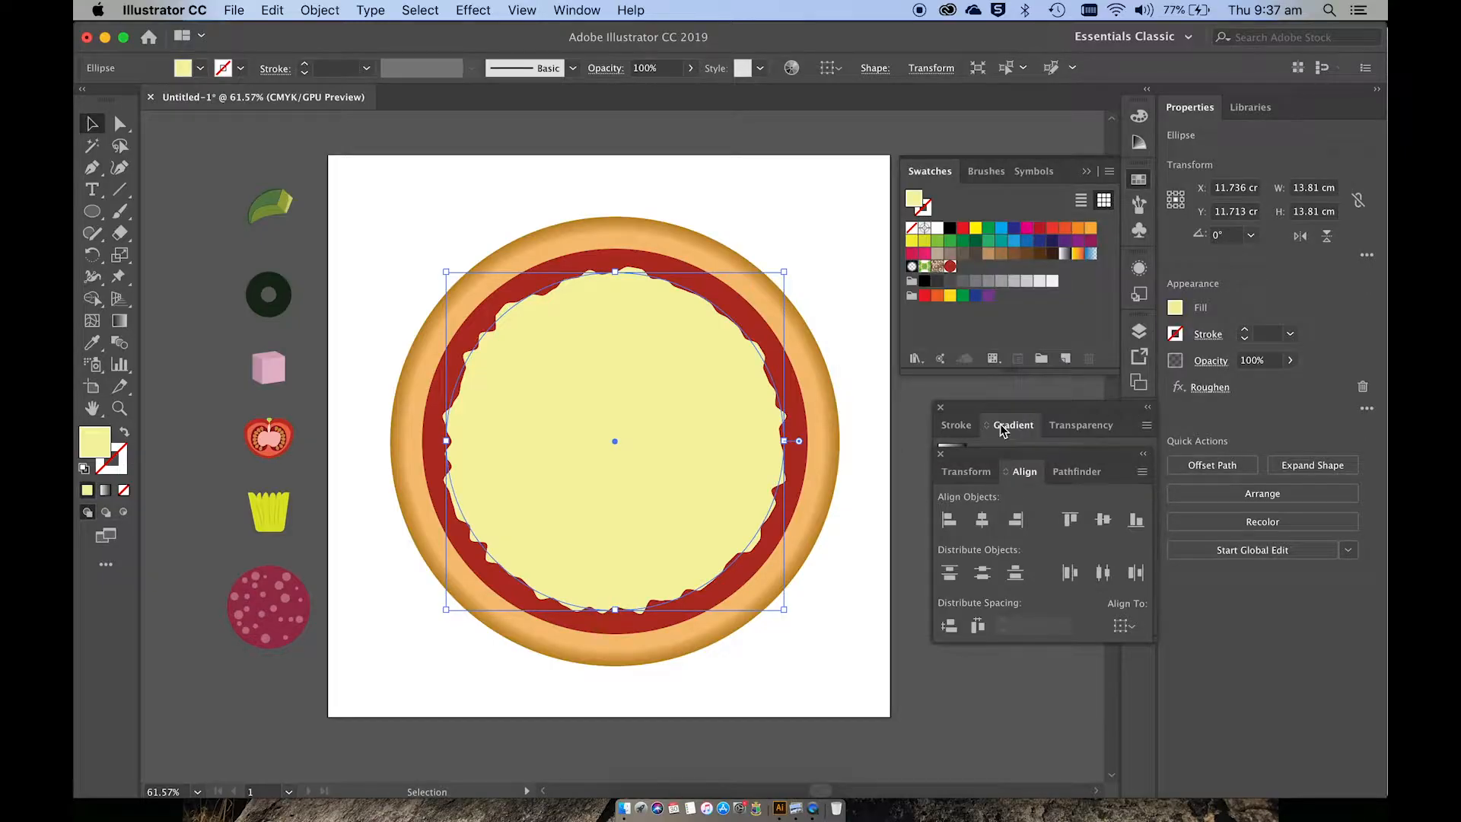
Expand the appearance of the roughened cheese shape and enlarge it slightly in proportion.
left_click(319, 10)
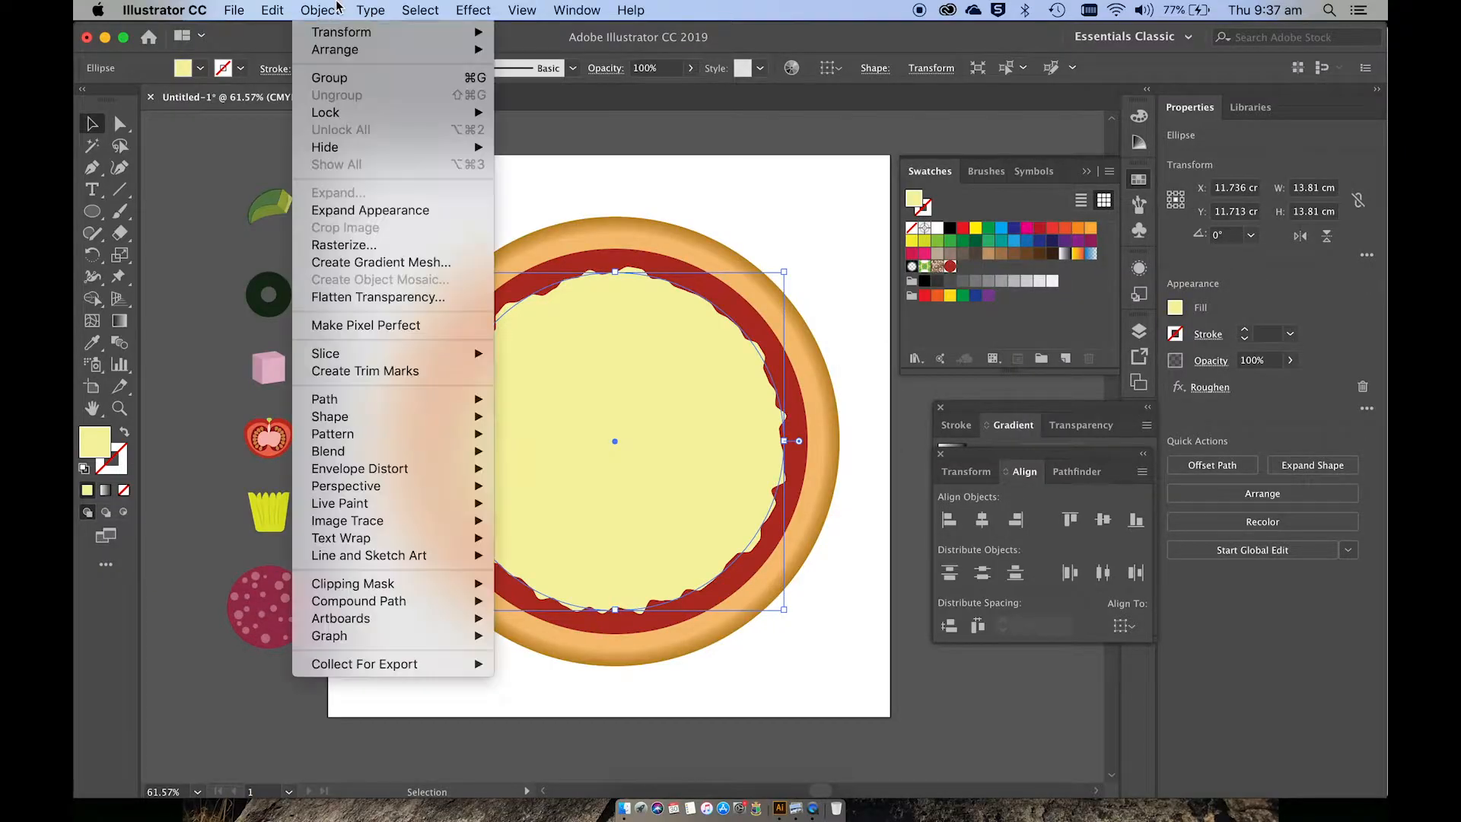
left_click(363, 212)
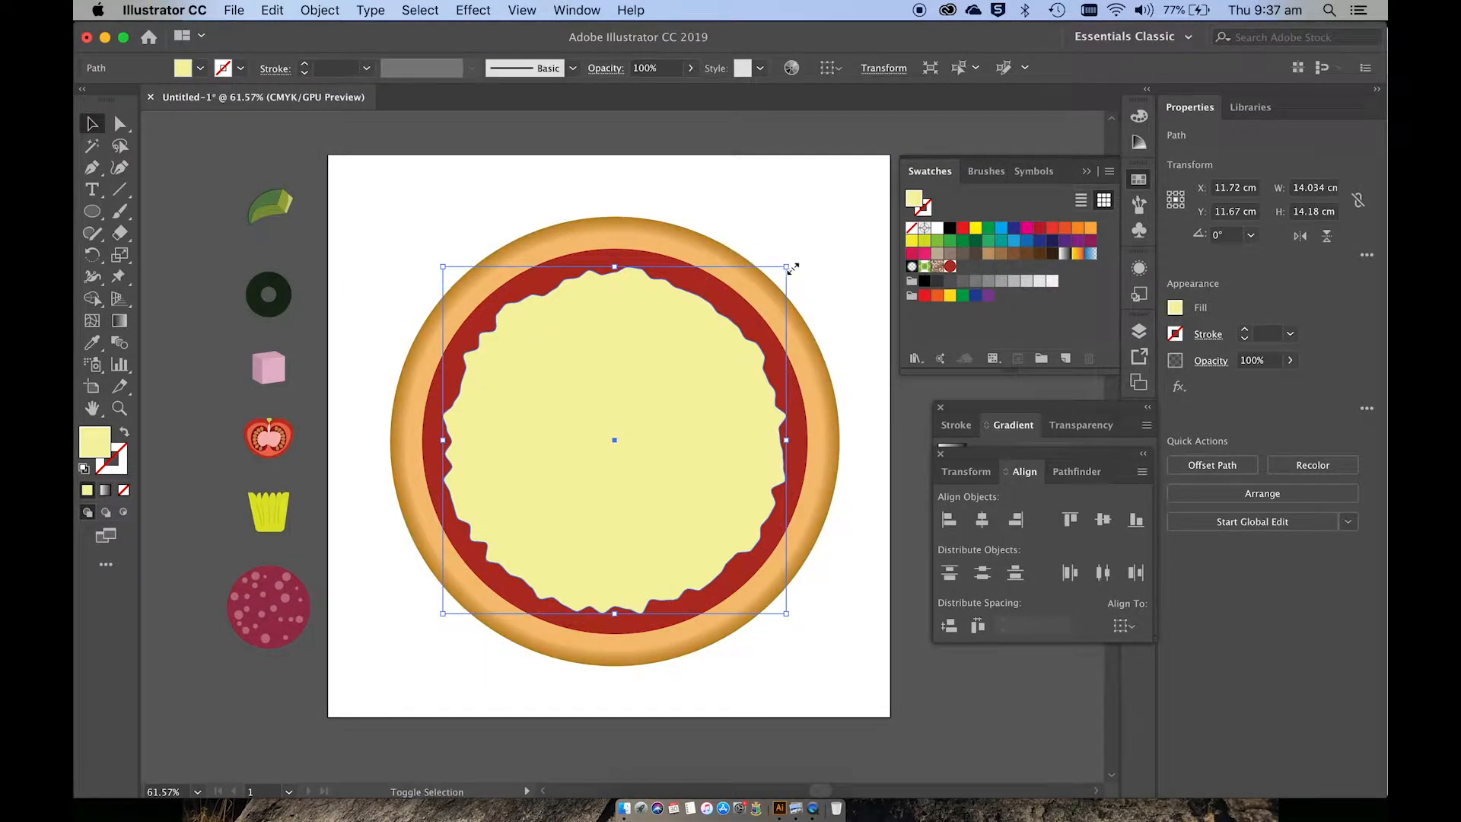
left_click_drag(792, 269, 799, 267)
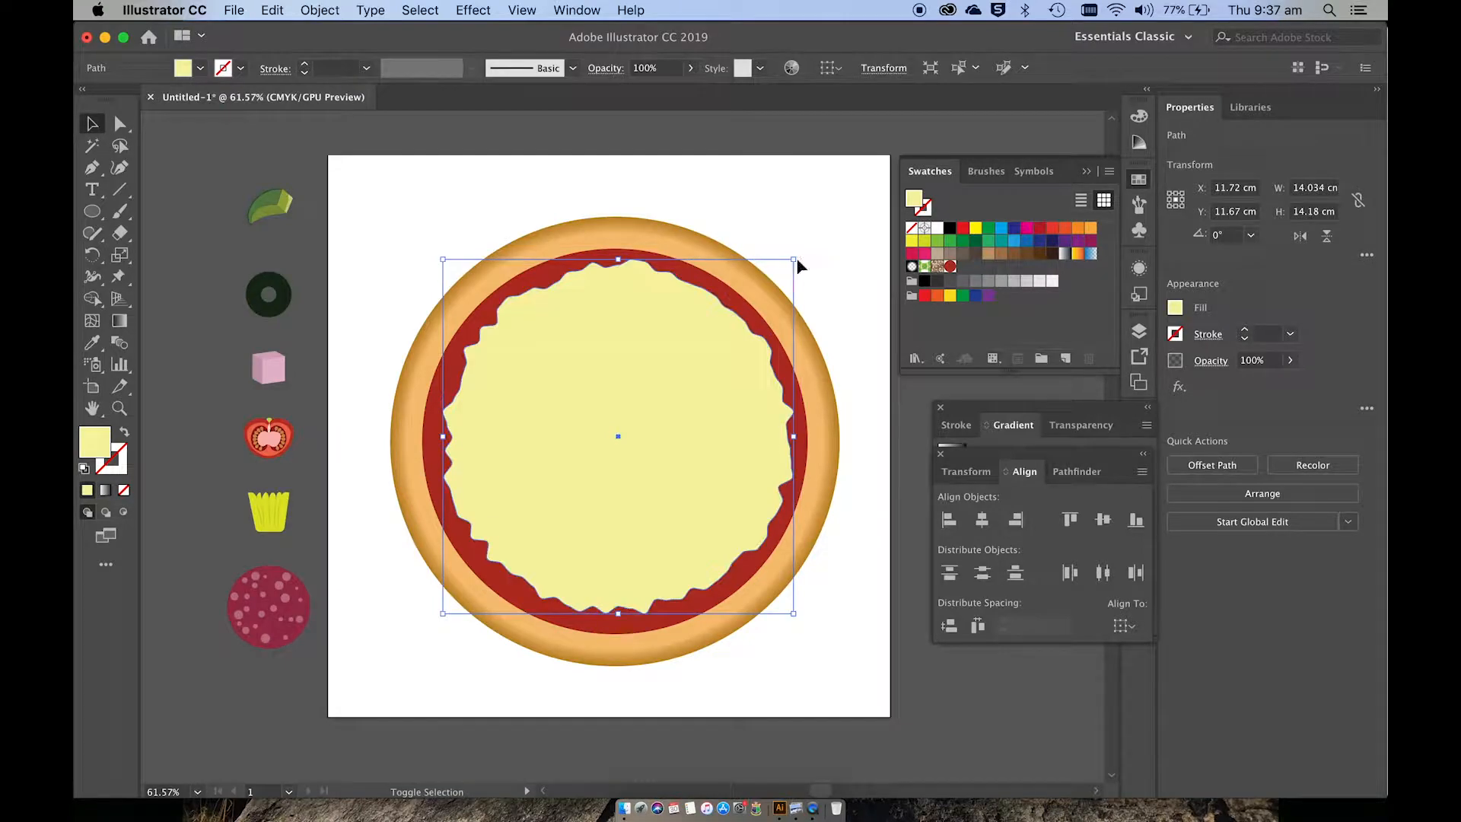
Add the sauce circle and blended crust to the cheese selection and align their centres horizontally and vertically.
left_click(742, 278, "shift")
left_click(743, 271, "shift")
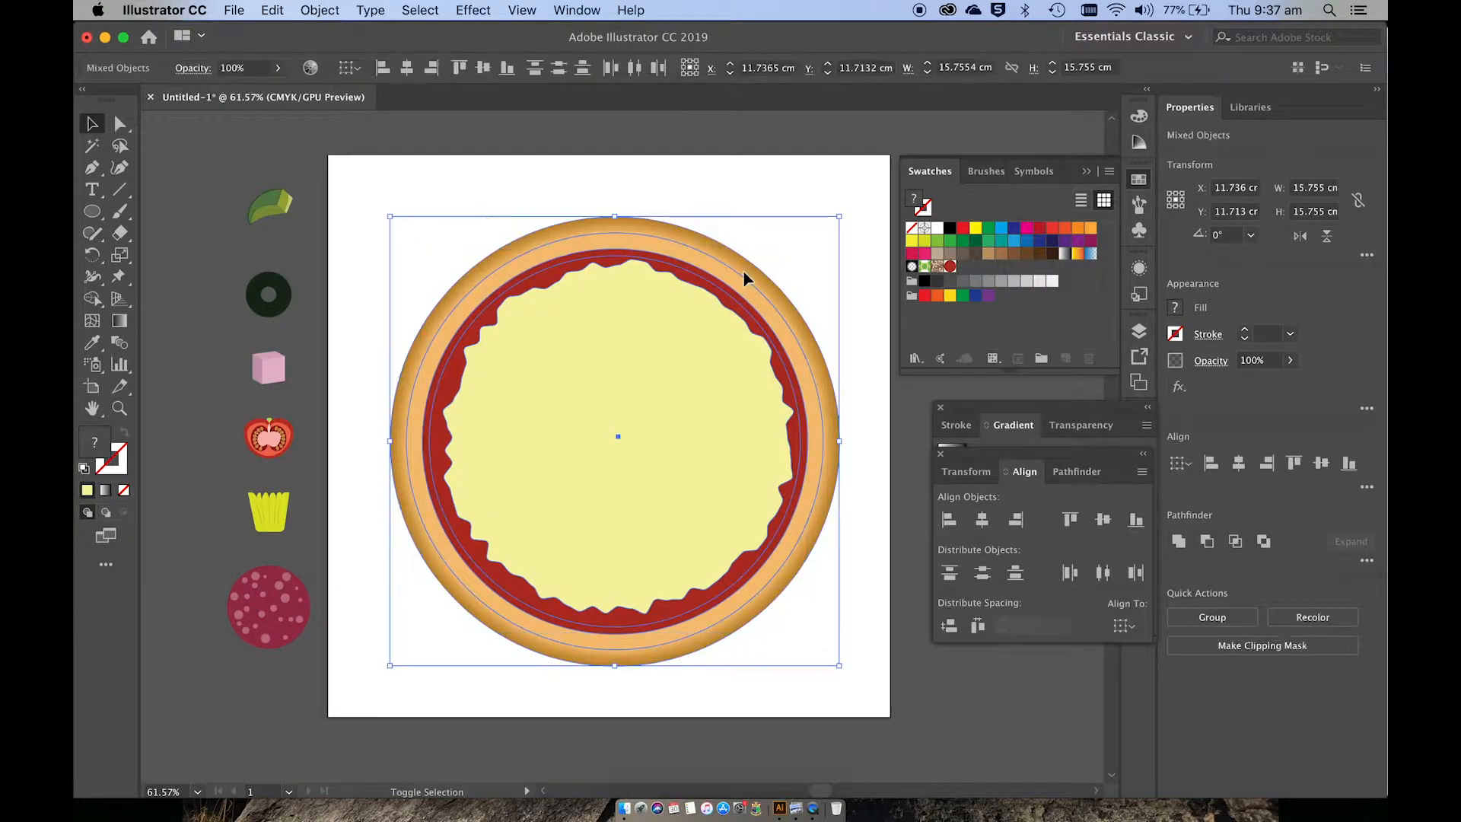
left_click(482, 68)
left_click(496, 175)
left_click_drag(495, 177, 659, 522)
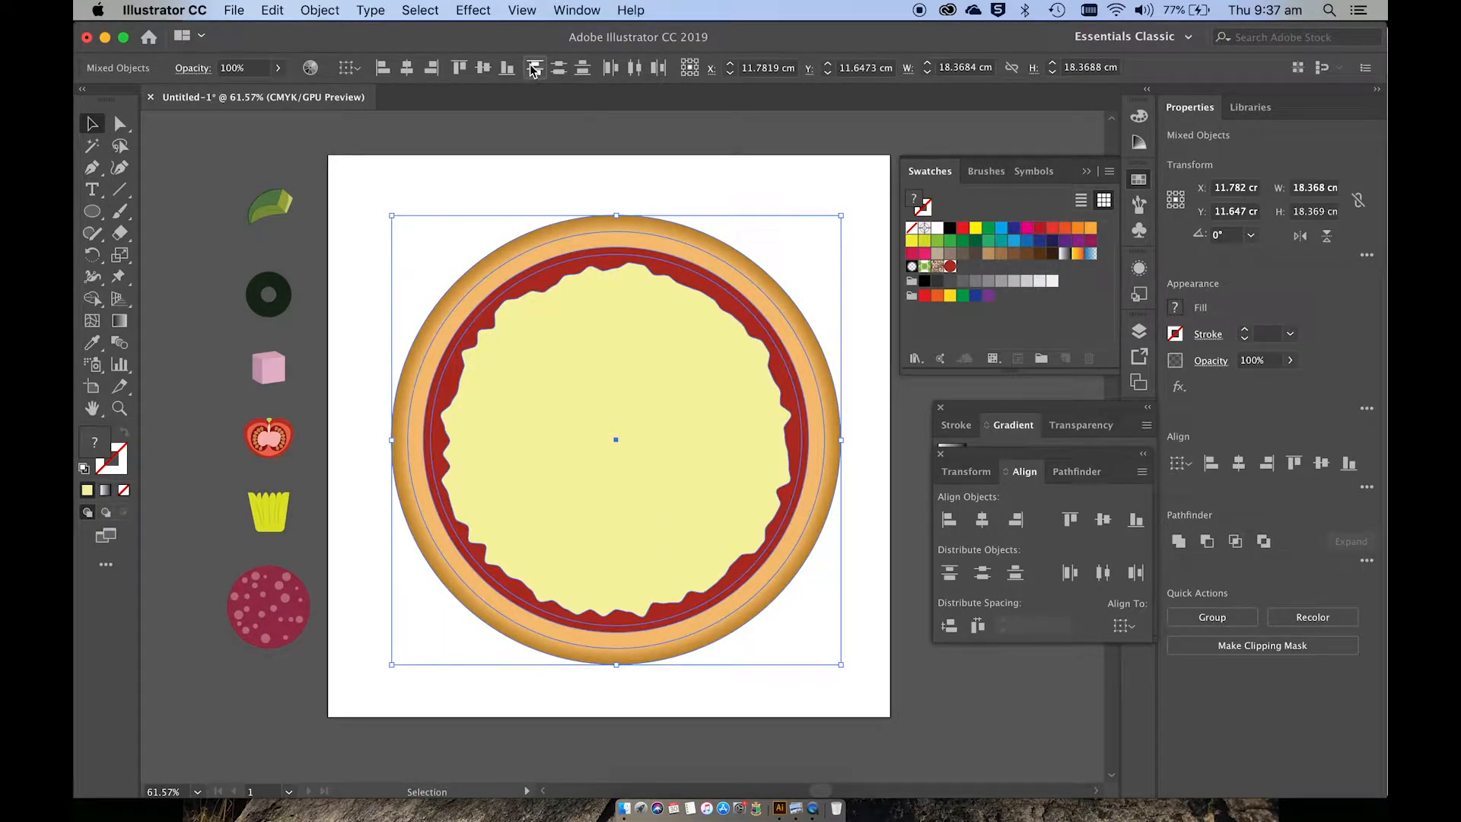
Group the crust, sauce and cheese into one pizza base and deselect it.
left_click(315, 8)
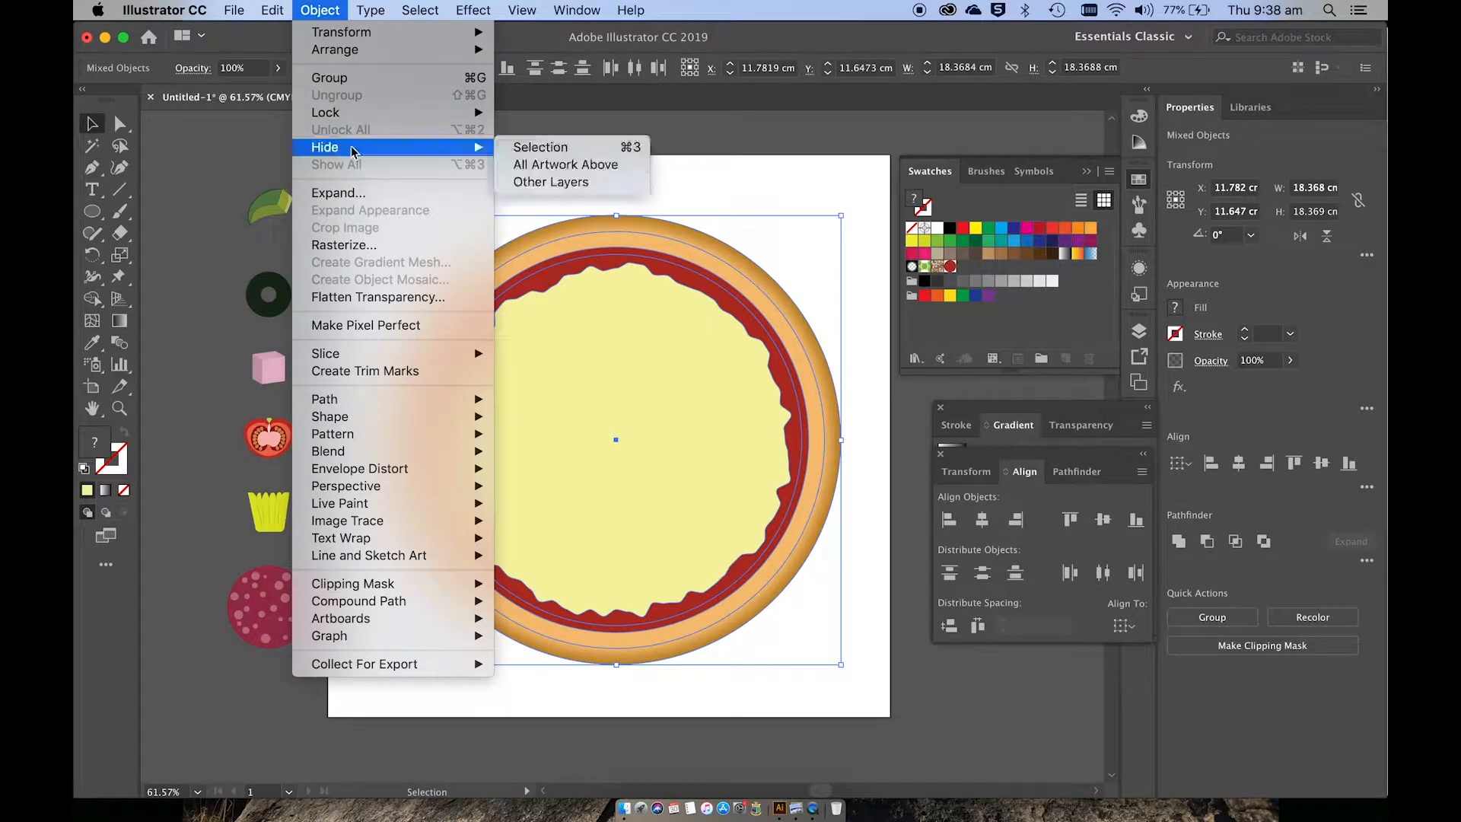
left_click(330, 79)
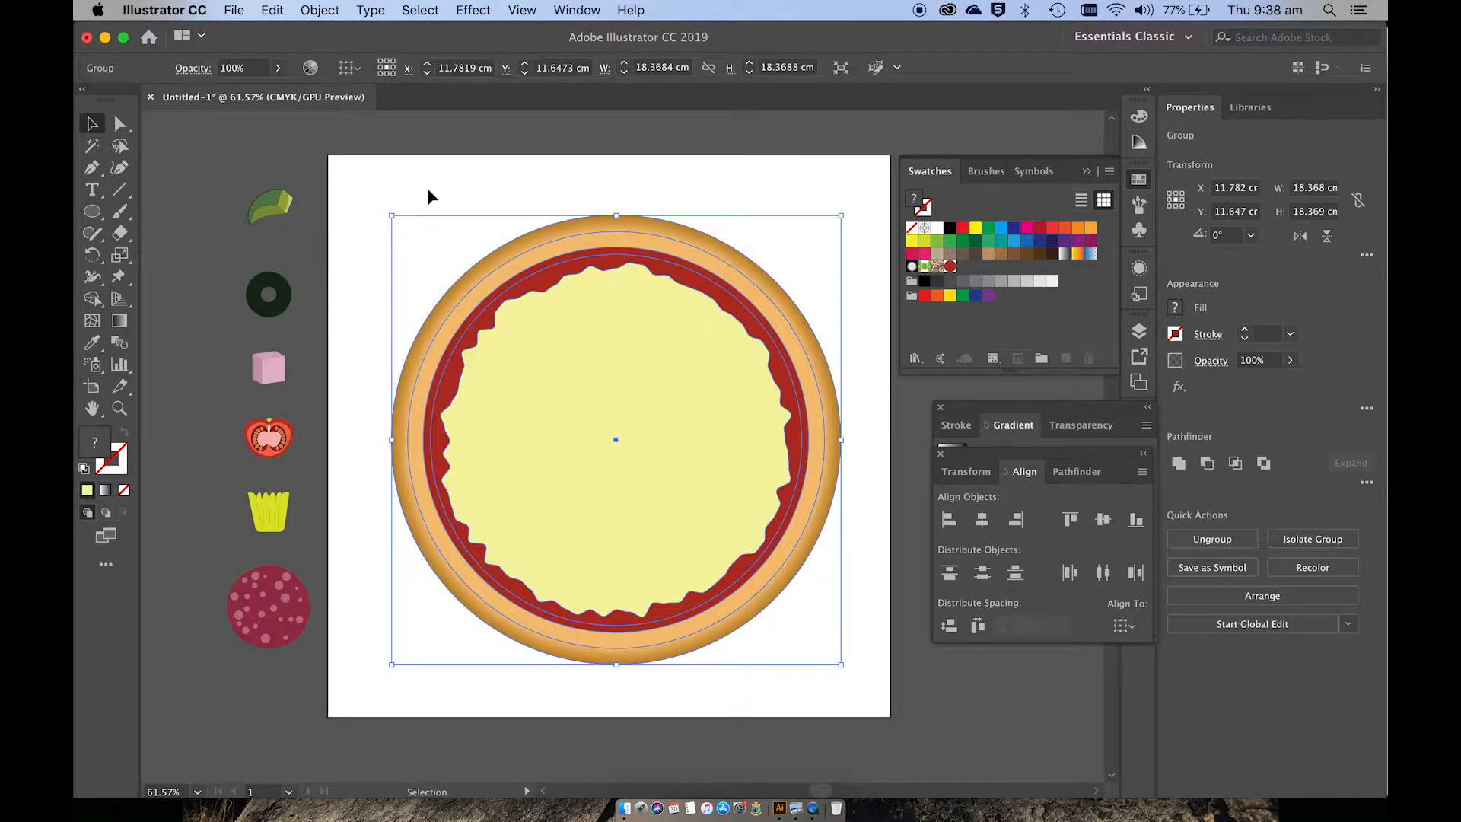
left_click(424, 174)
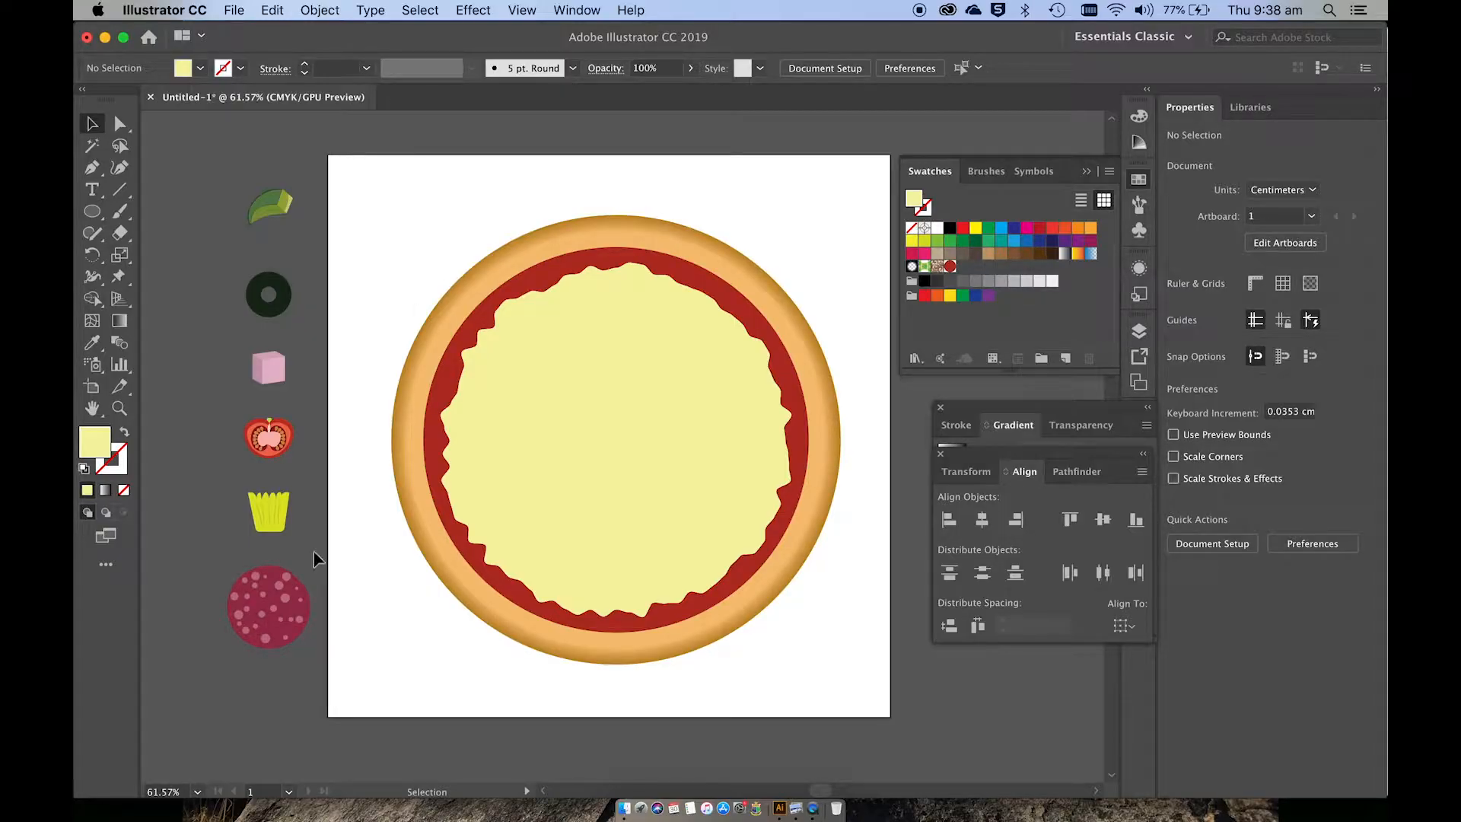
Draw a salami circle about 2.7 cm in diameter on the artboard's blank lower-left area beside the pizza.
scroll(283, 597, "up", 5)
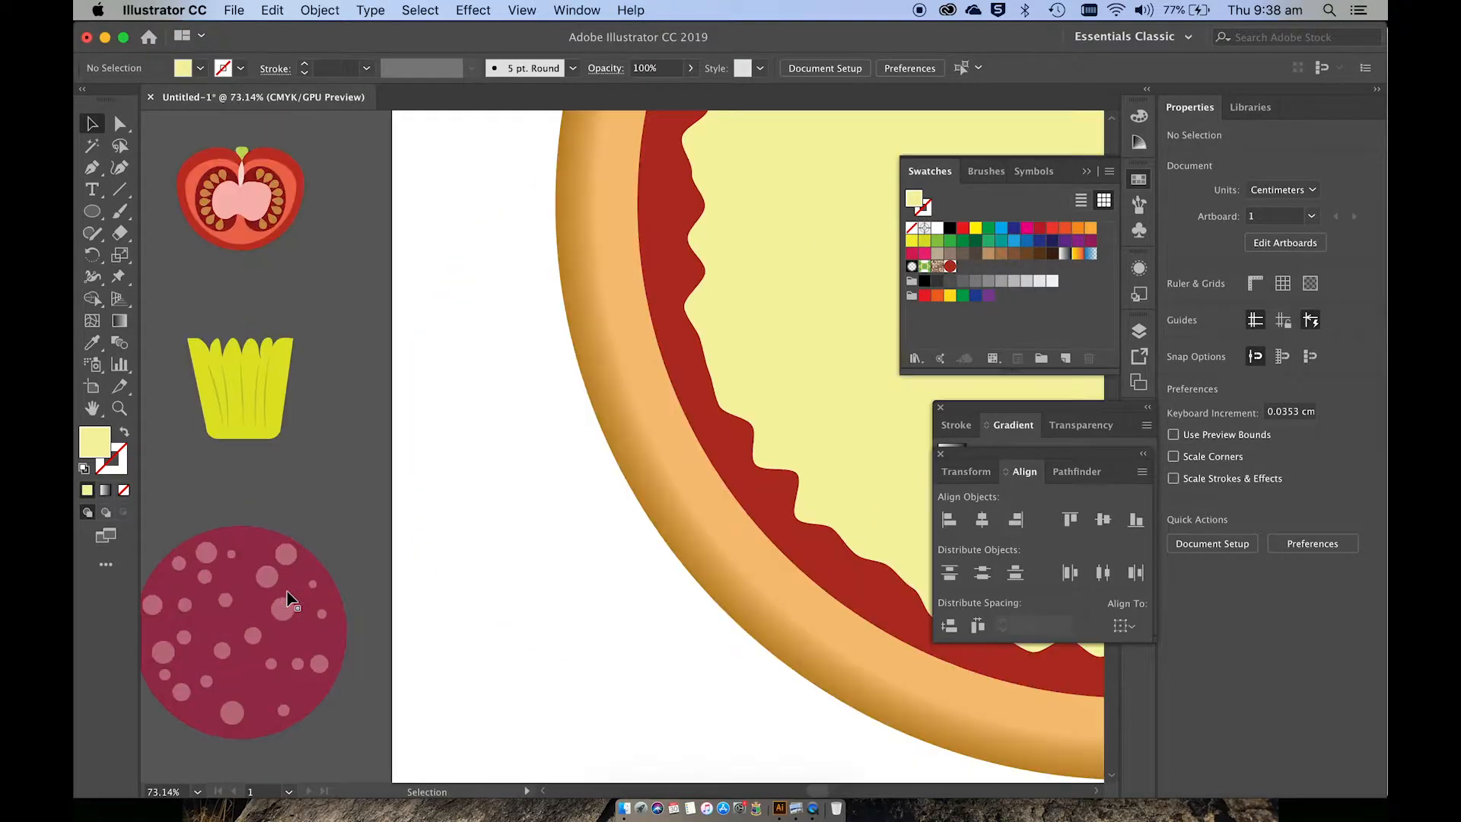
scroll(288, 599, "down", 5)
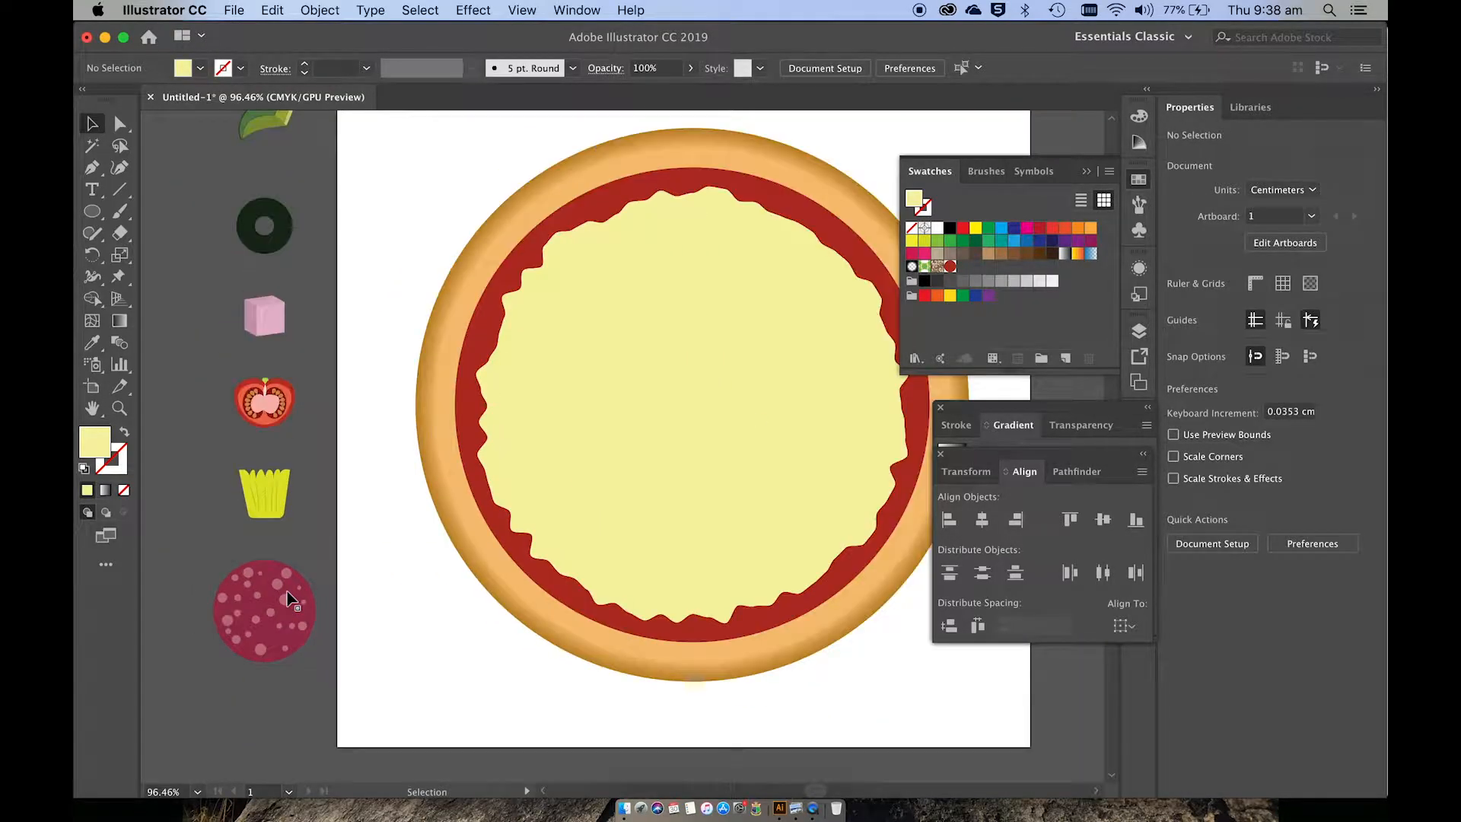
scroll(288, 597, "down", 4)
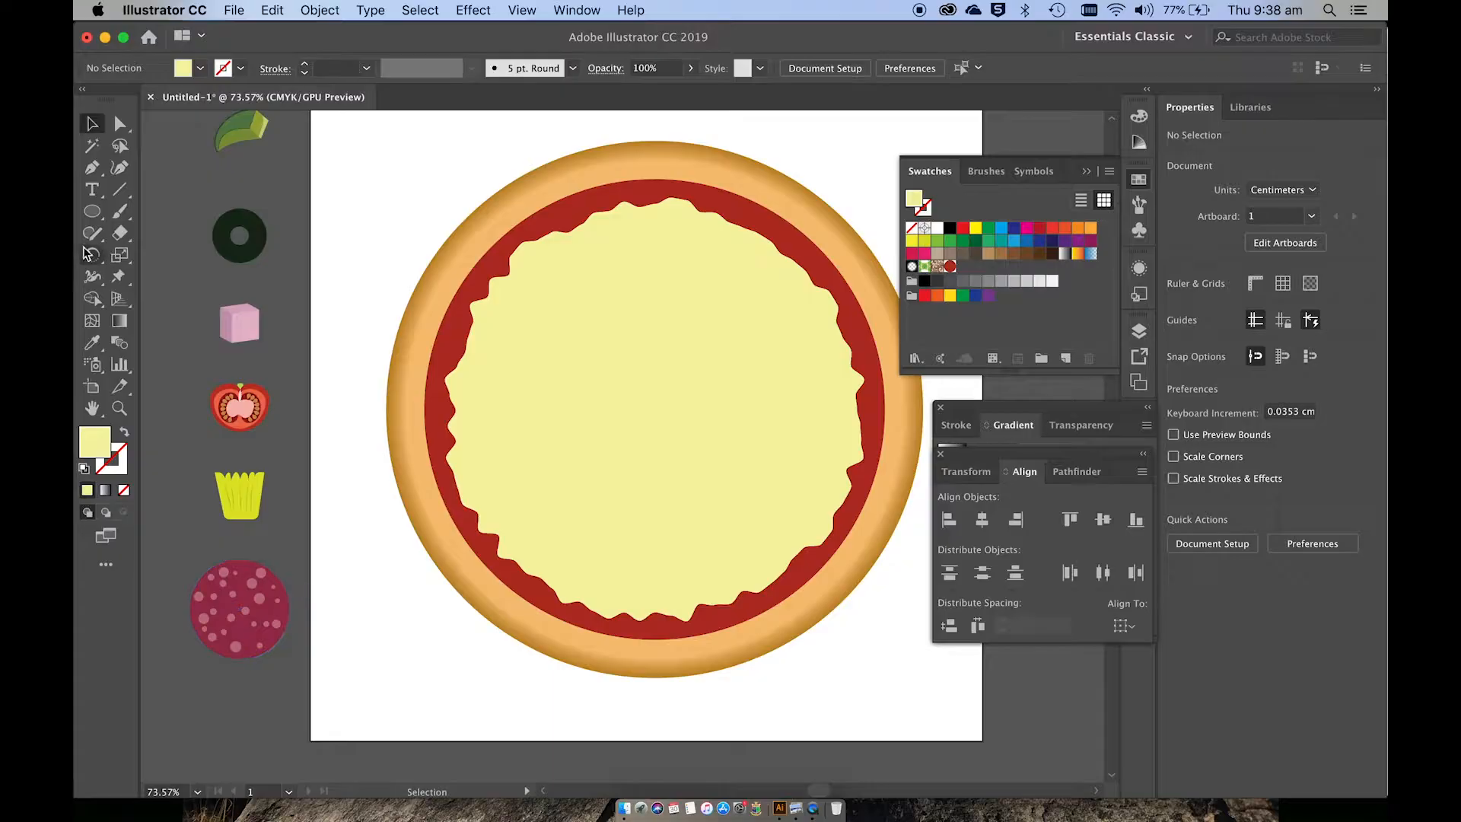
left_click(92, 212)
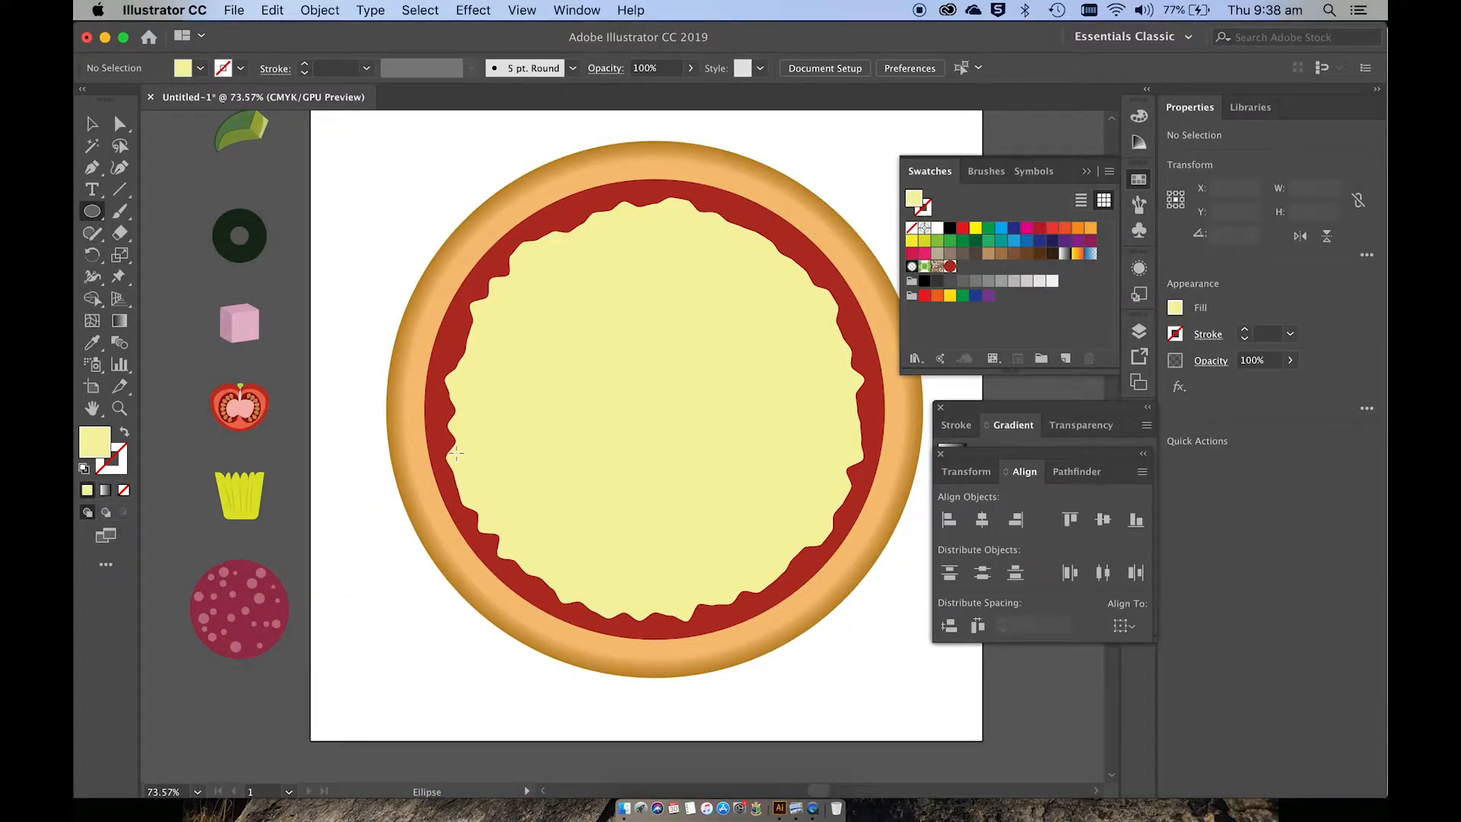
left_click_drag(375, 632, 415, 672)
Fill the salami circle with dark magenta (#993766).
double_click(106, 439)
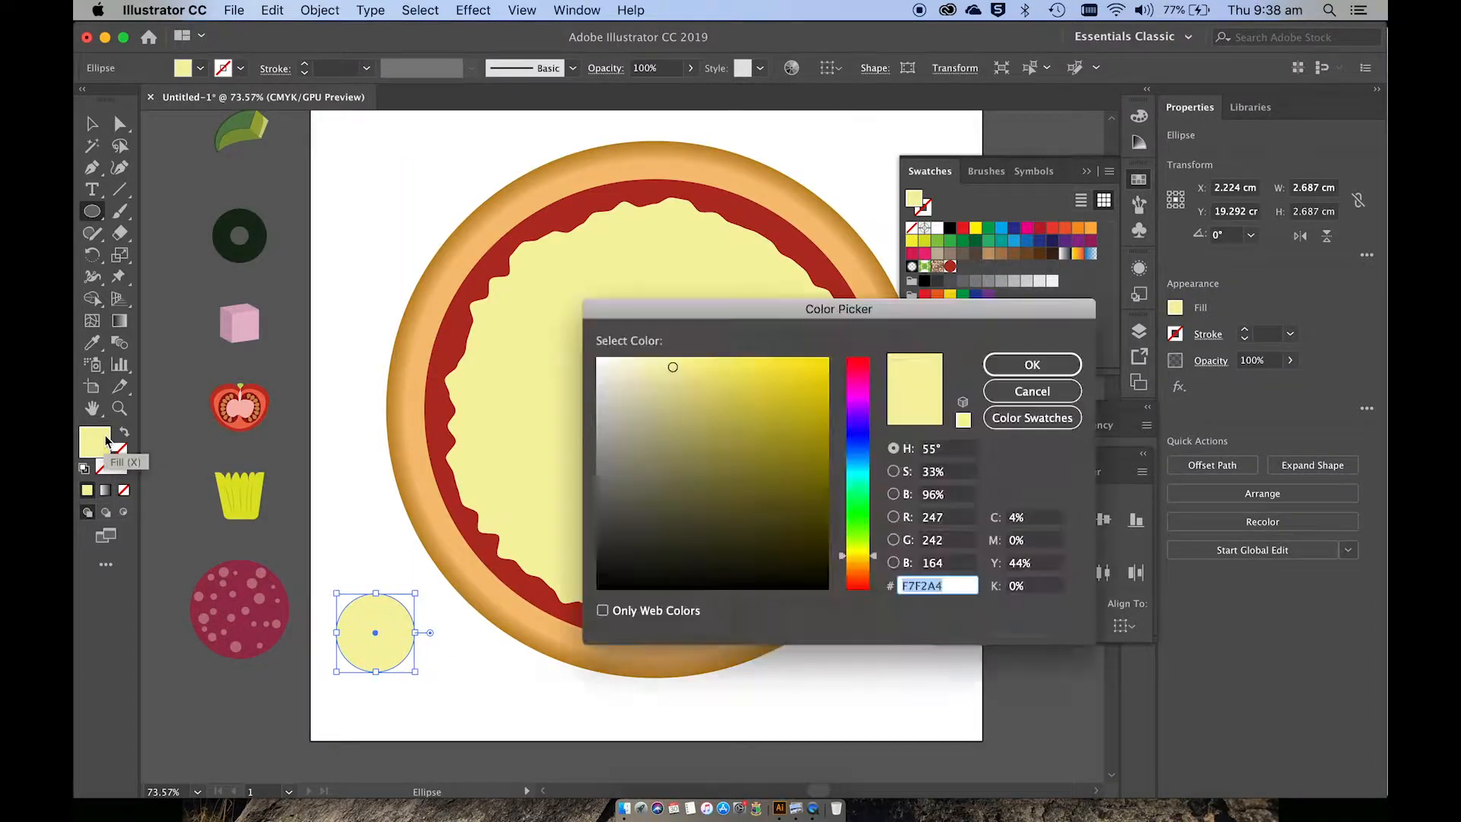
left_click(863, 386)
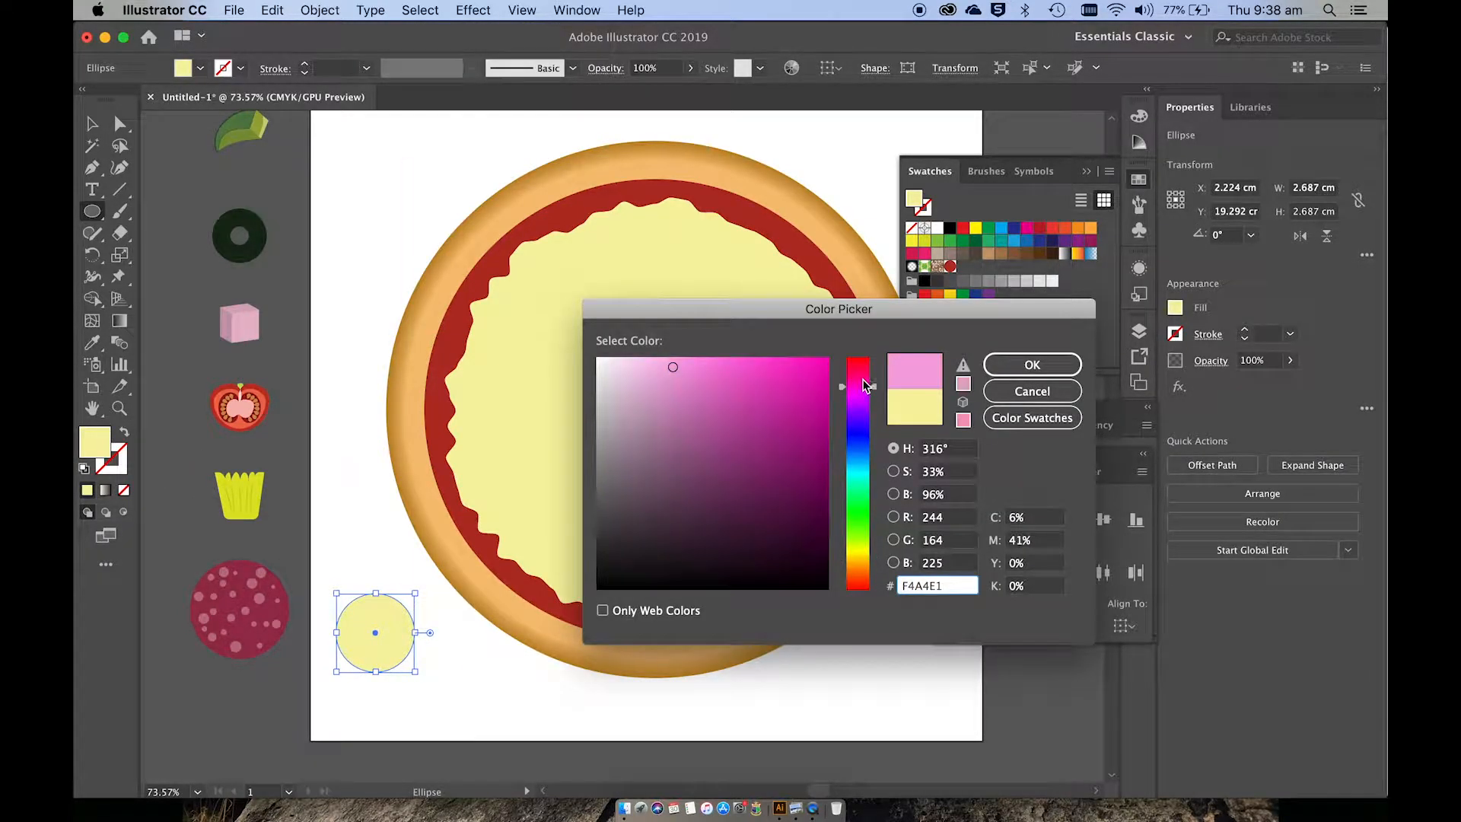
left_click_drag(862, 386, 864, 376)
left_click(760, 440)
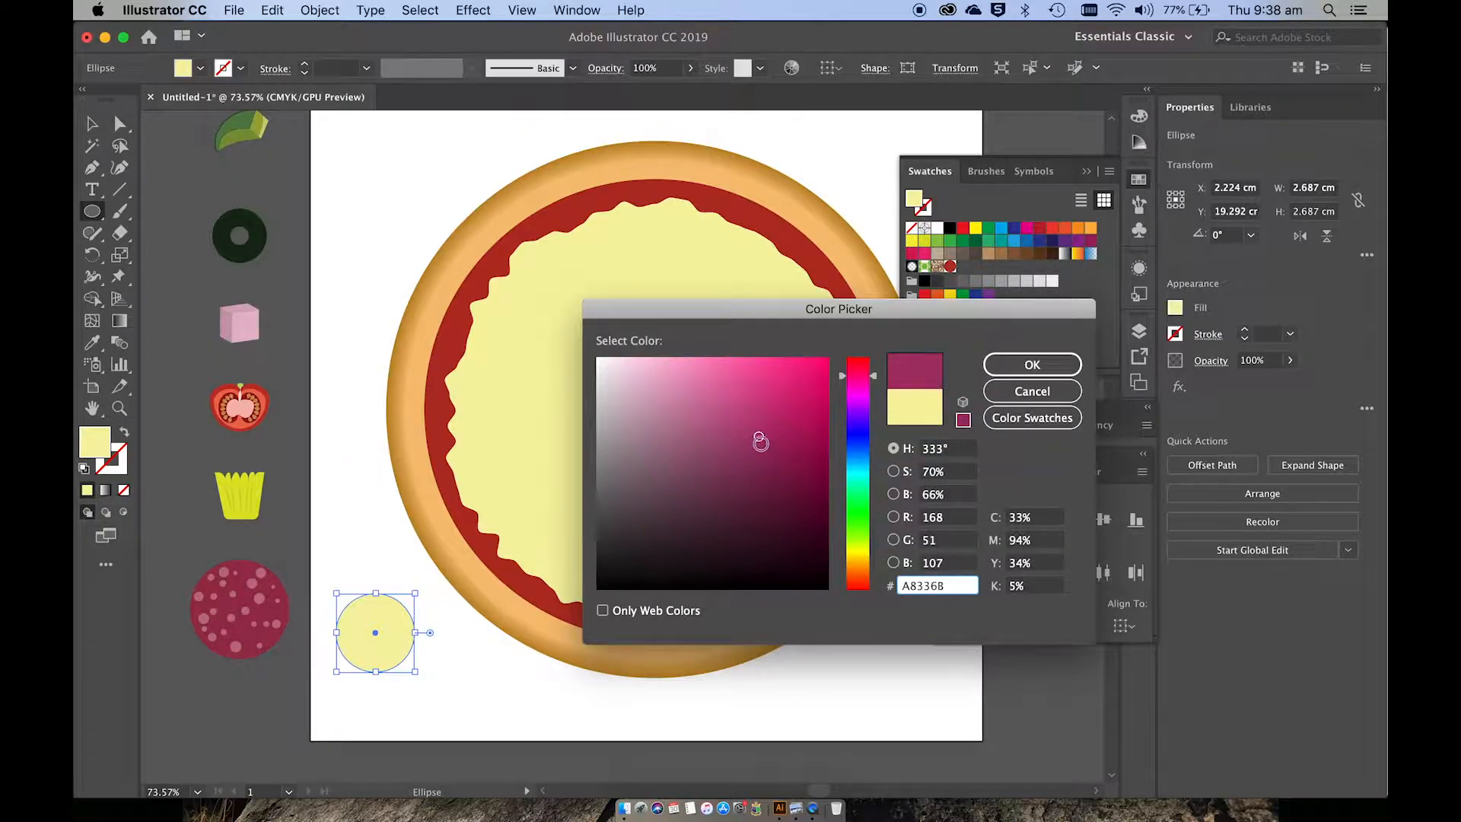
left_click(1030, 365)
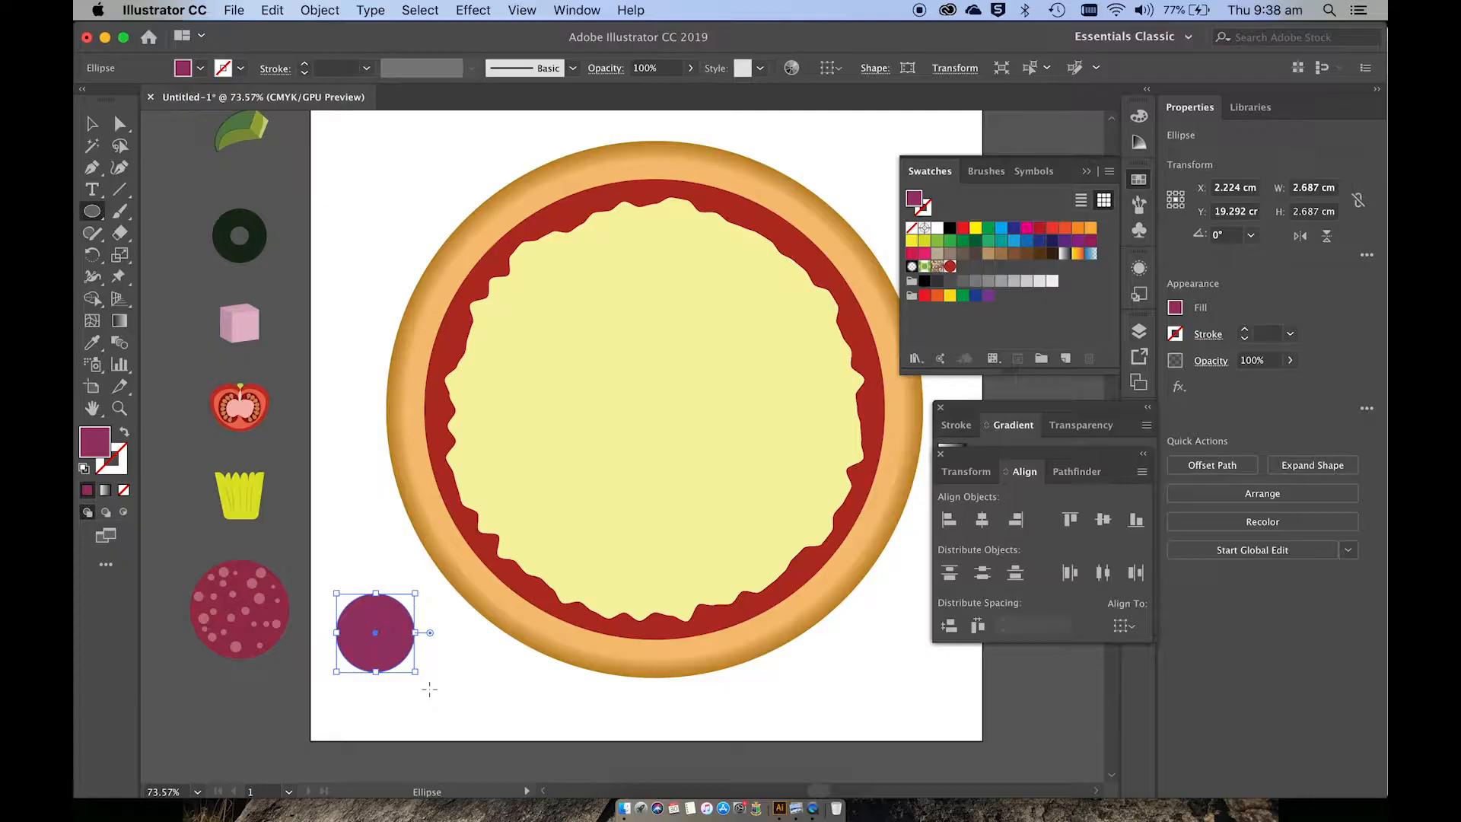
Draw a small circle about 0.35 cm in diameter beside the salami circle and fill it pink (#ED8EC0).
scroll(429, 688, "up", 3)
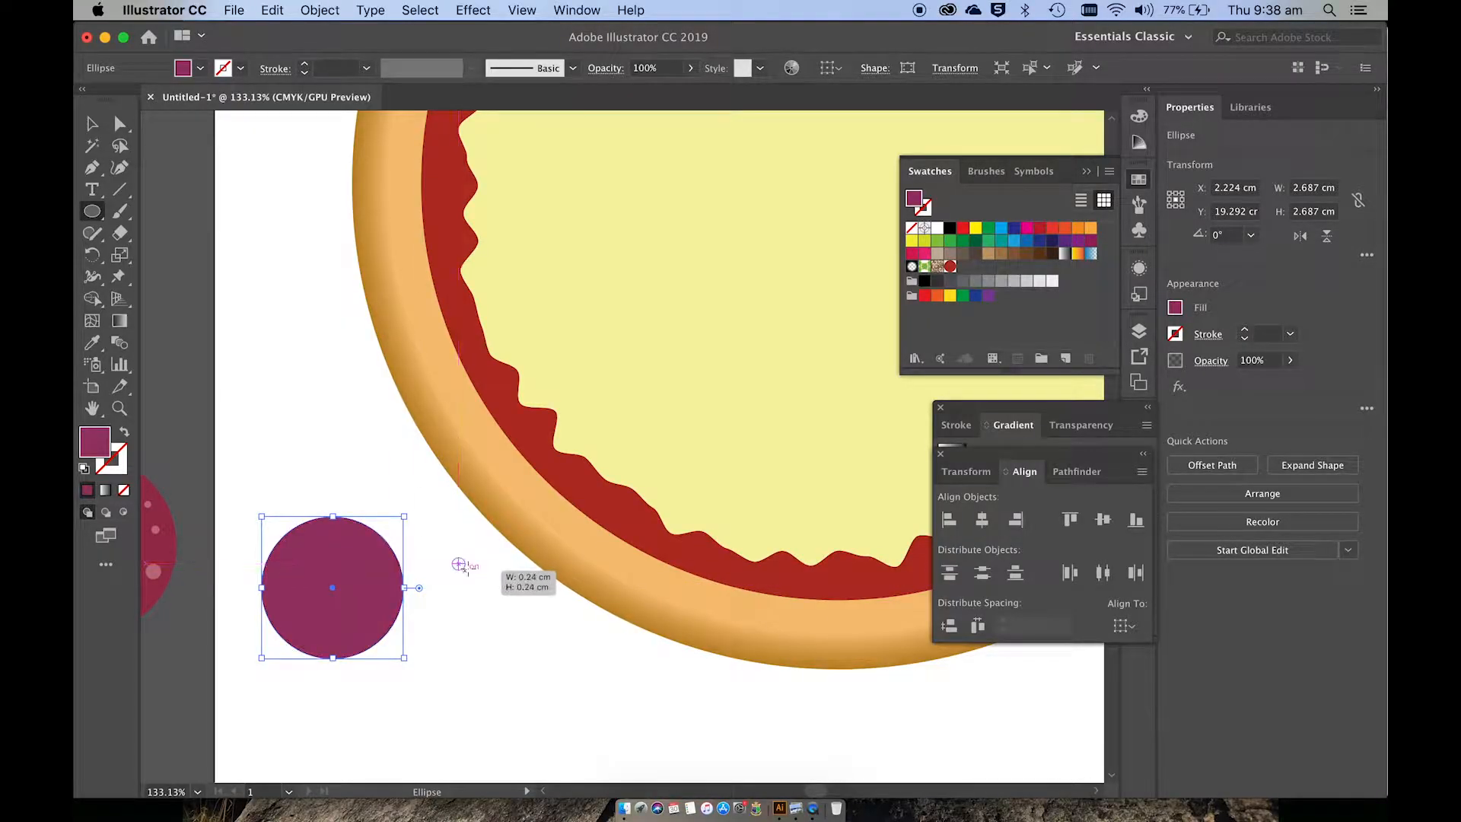
left_click_drag(461, 563, 469, 573)
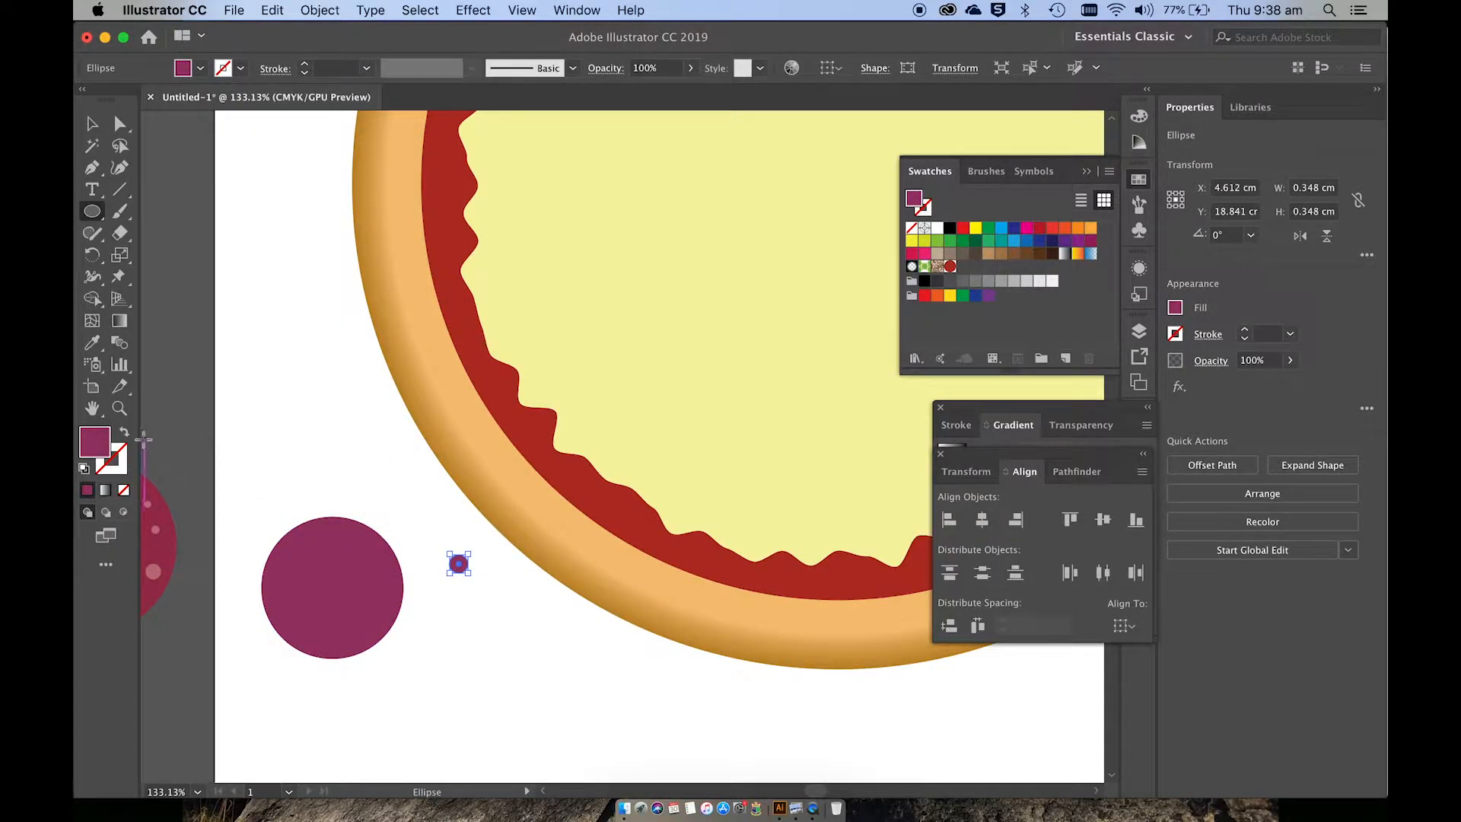
double_click(93, 444)
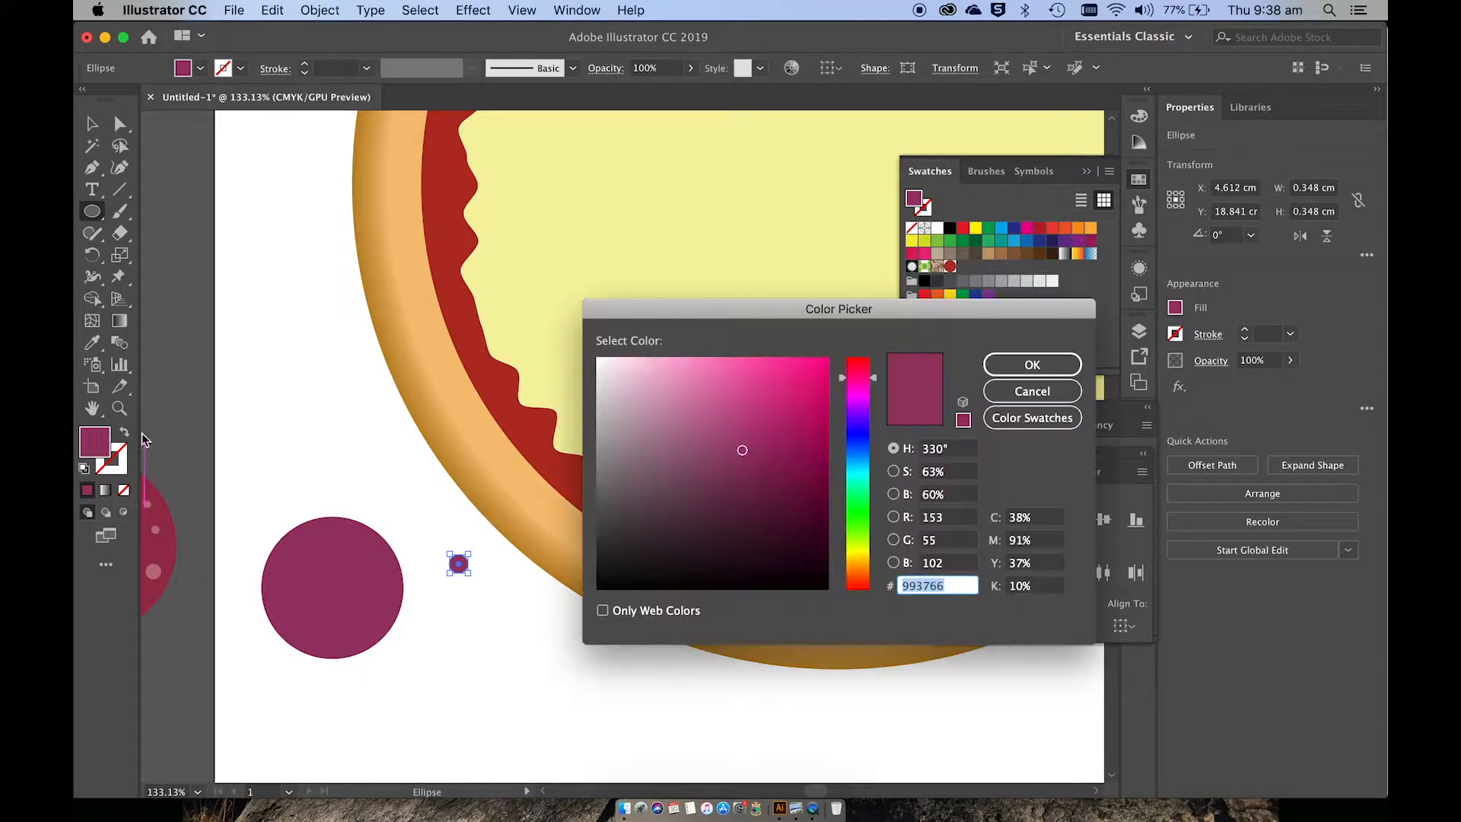
left_click(689, 372)
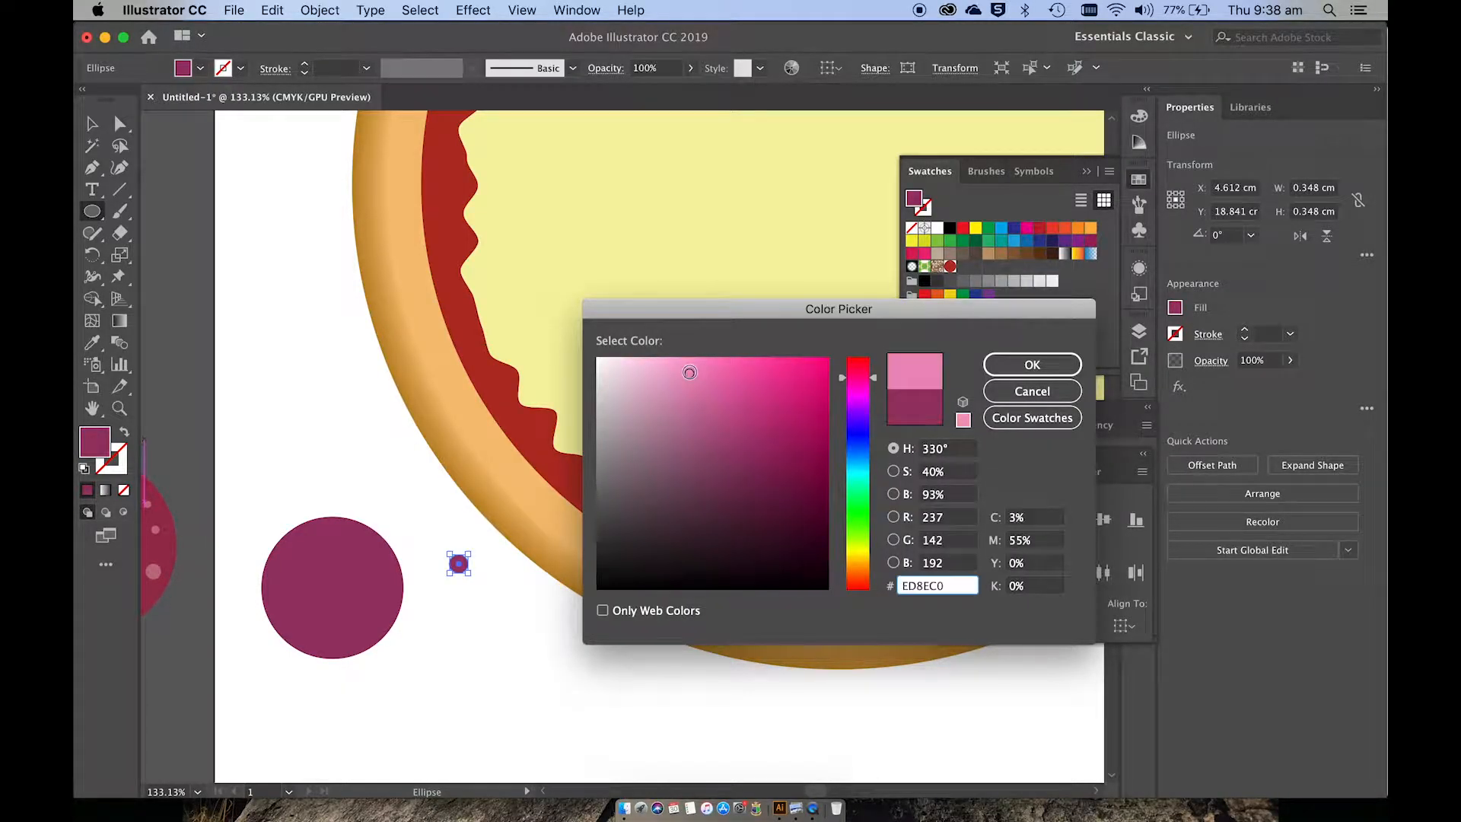
left_click(1031, 364)
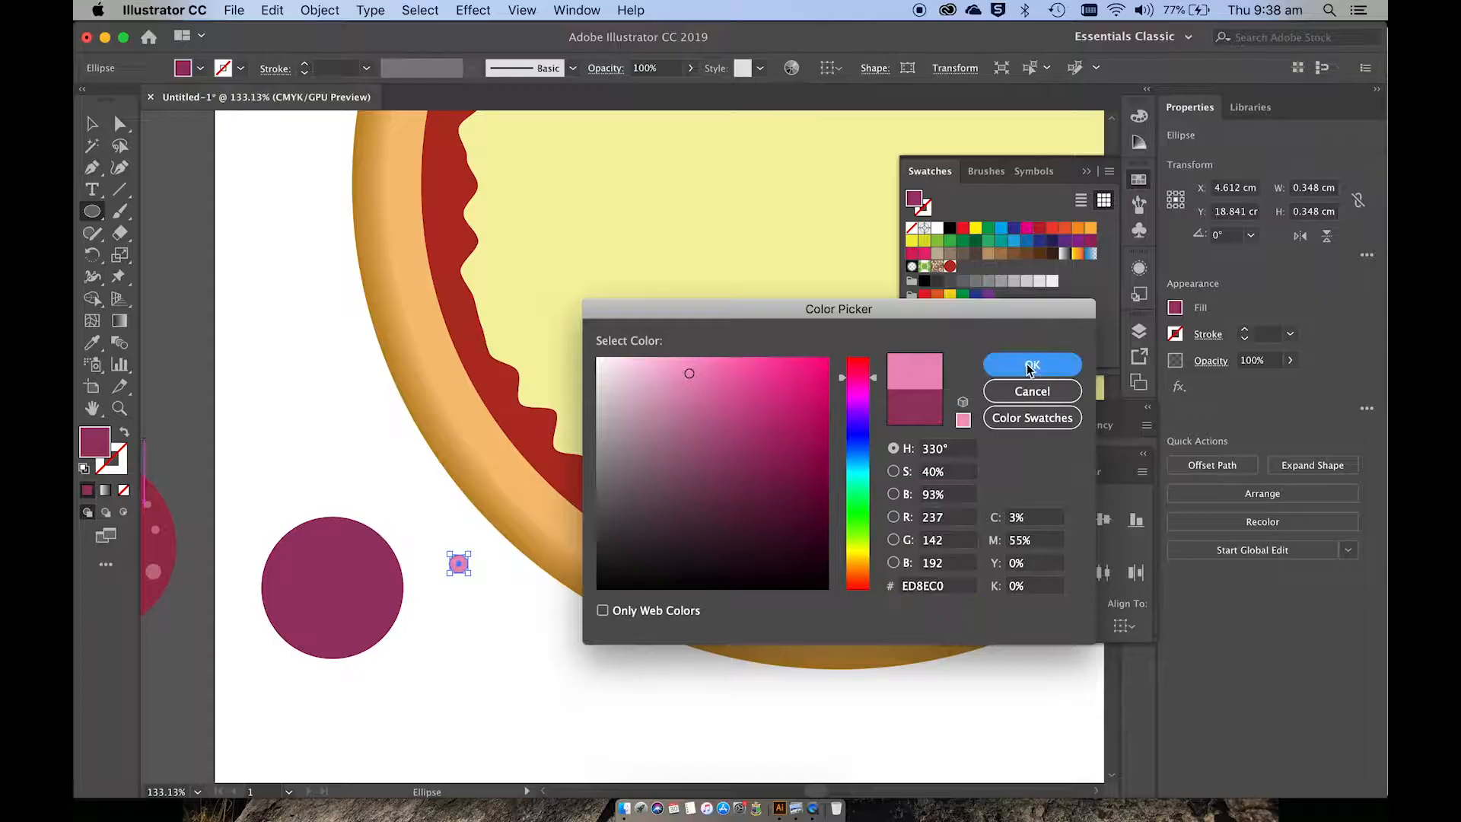
Lower the small pink circle's opacity to 65% and reposition it between the salami circle and the crust.
left_click(690, 68)
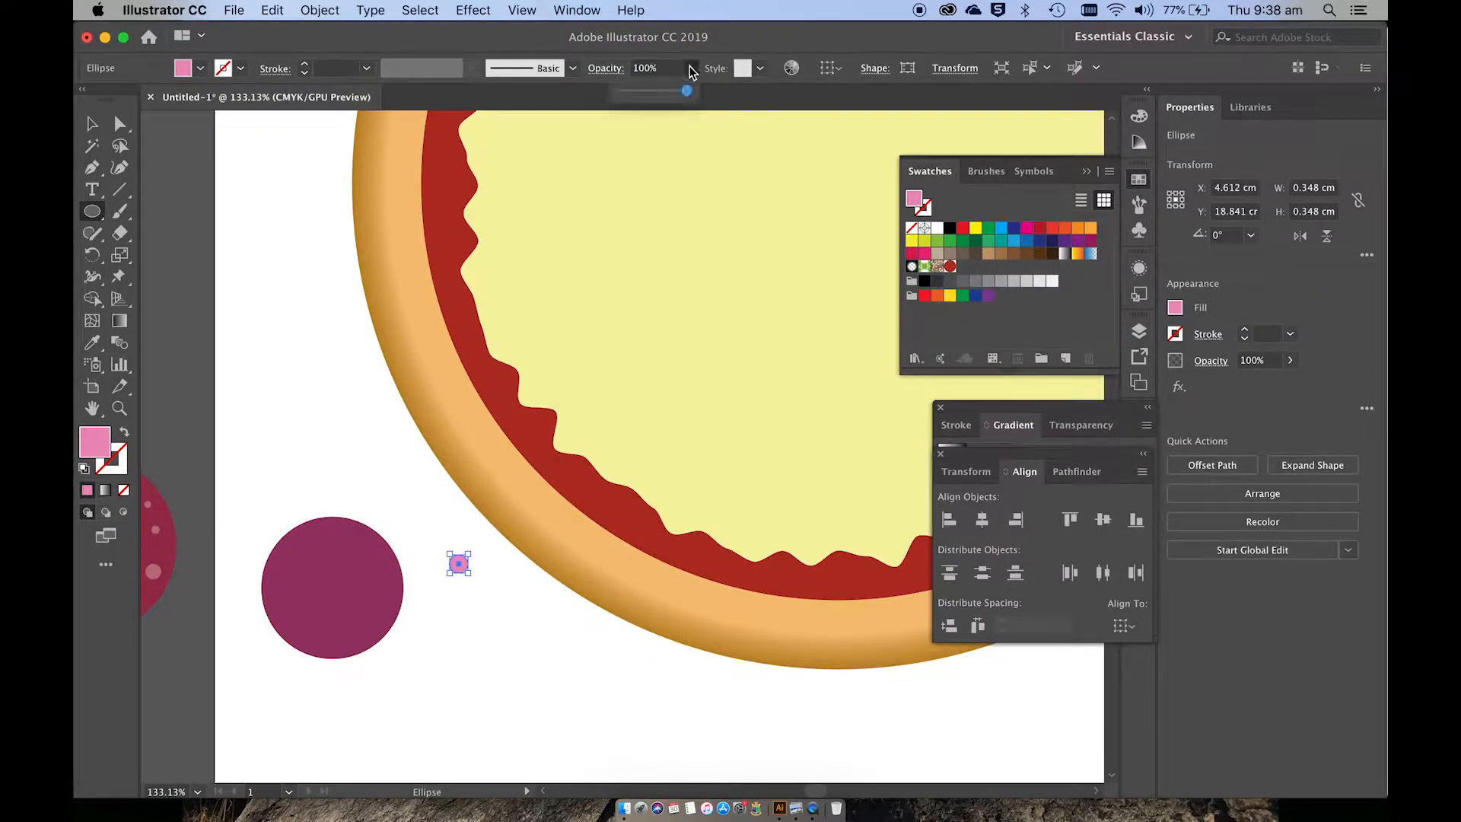
left_click_drag(686, 90, 663, 91)
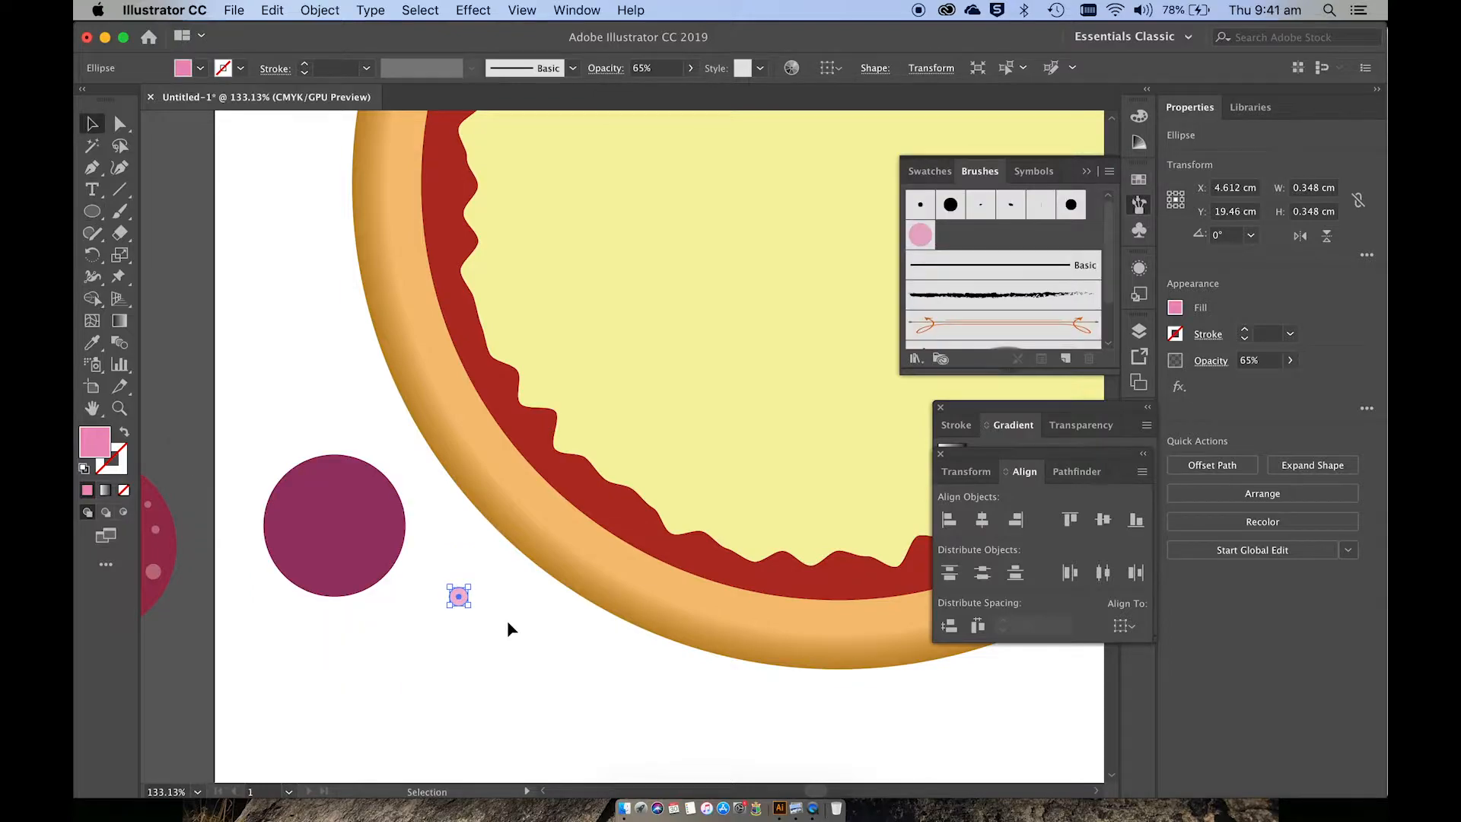
left_click(507, 619)
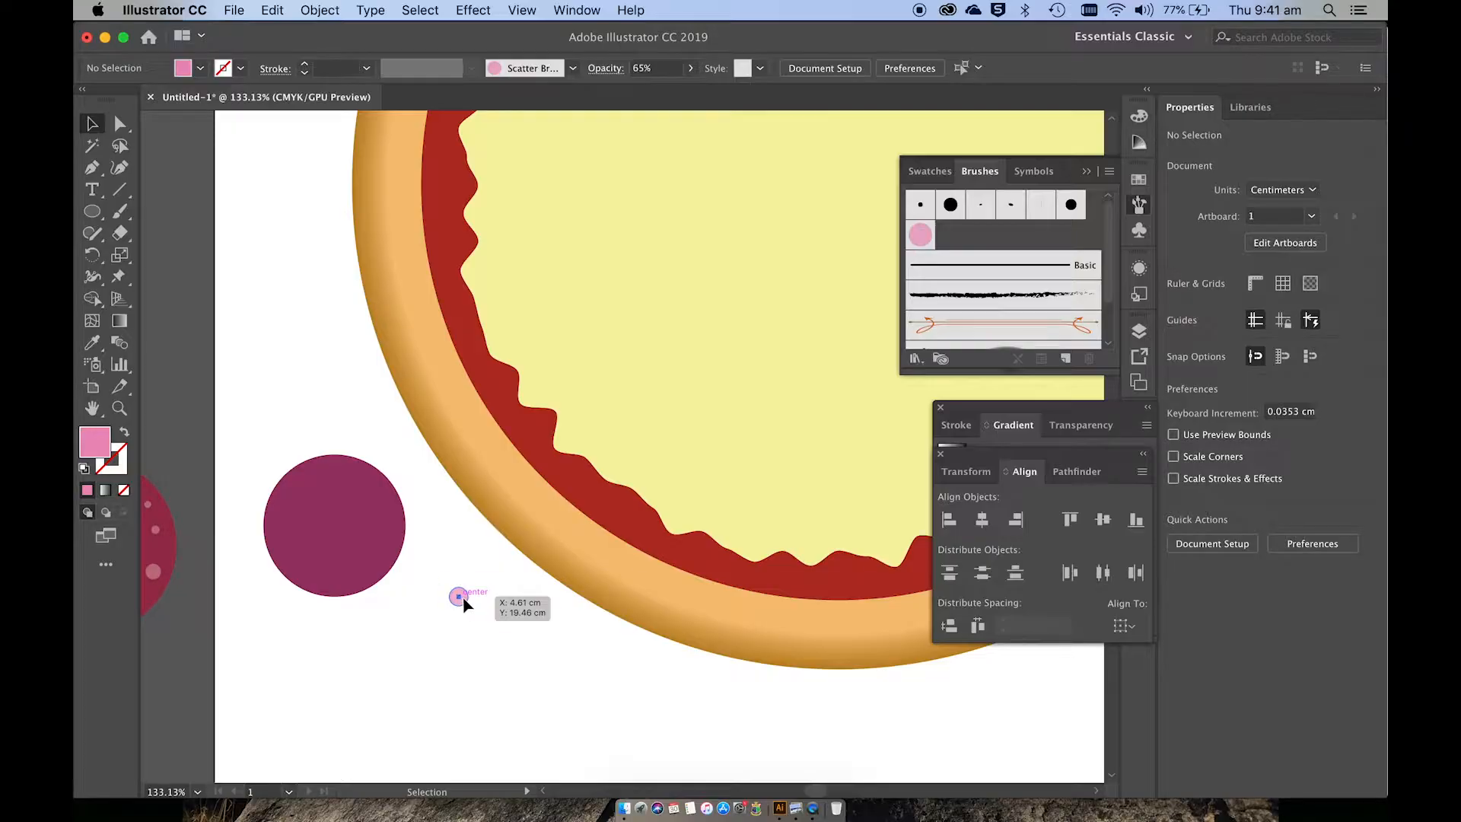
left_click_drag(464, 598, 468, 585)
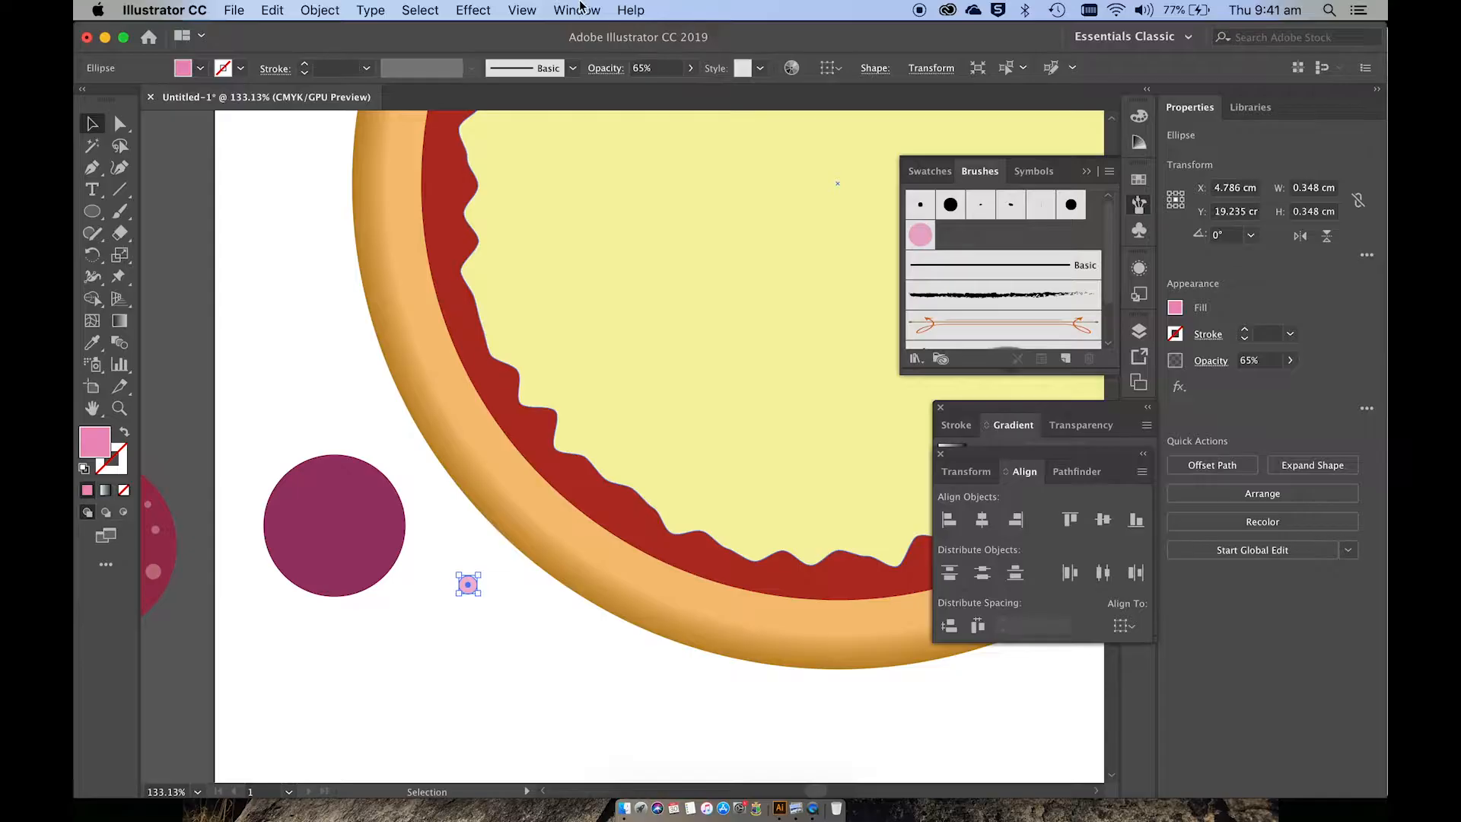
Make a new scatter brush from the small pink circle.
left_click(487, 591)
mouse_move(473, 585)
left_mouse_down()
mouse_move(624, 404)
mouse_move(947, 236)
left_mouse_up()
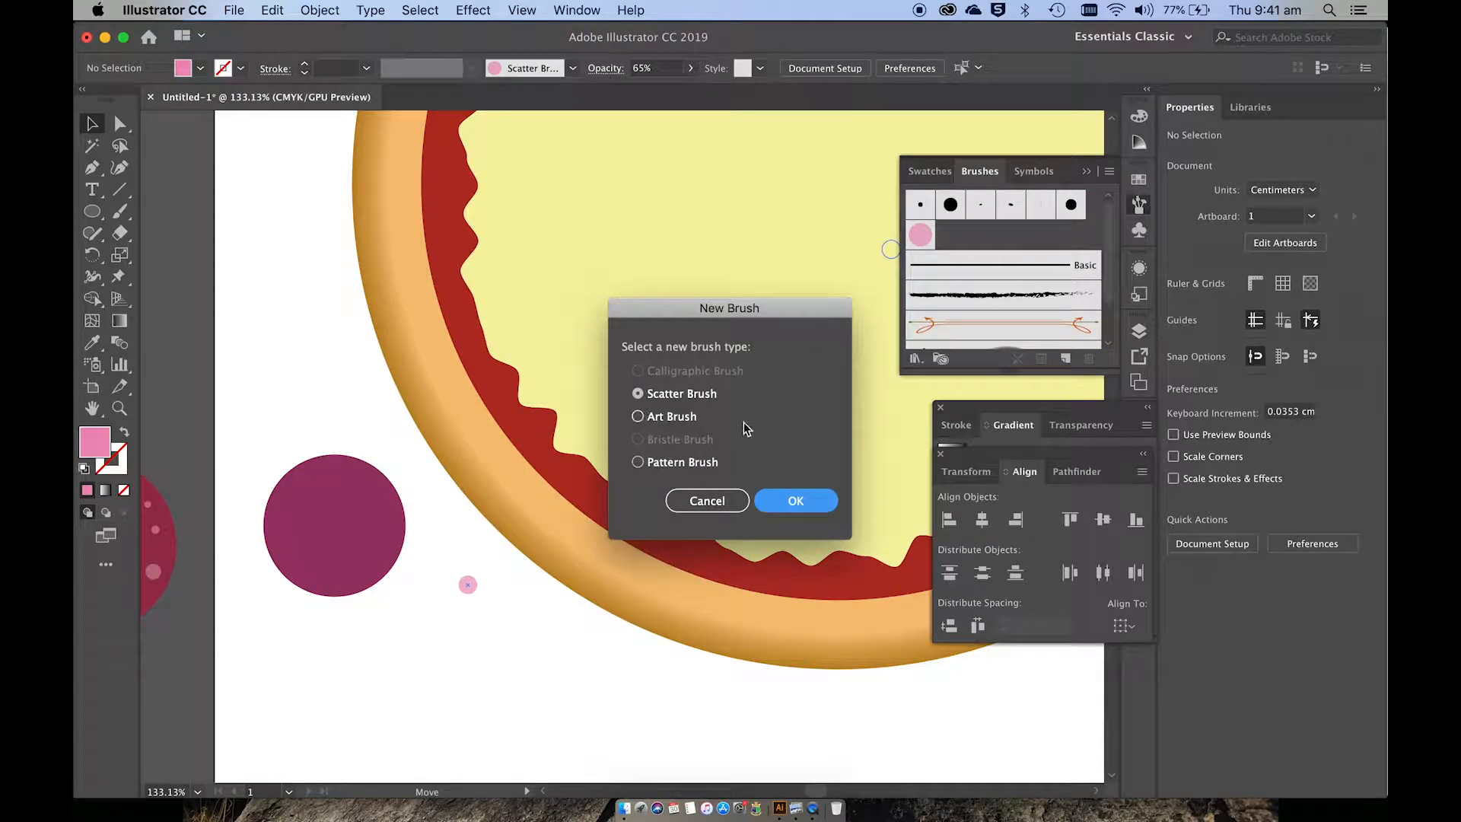
left_click(779, 502)
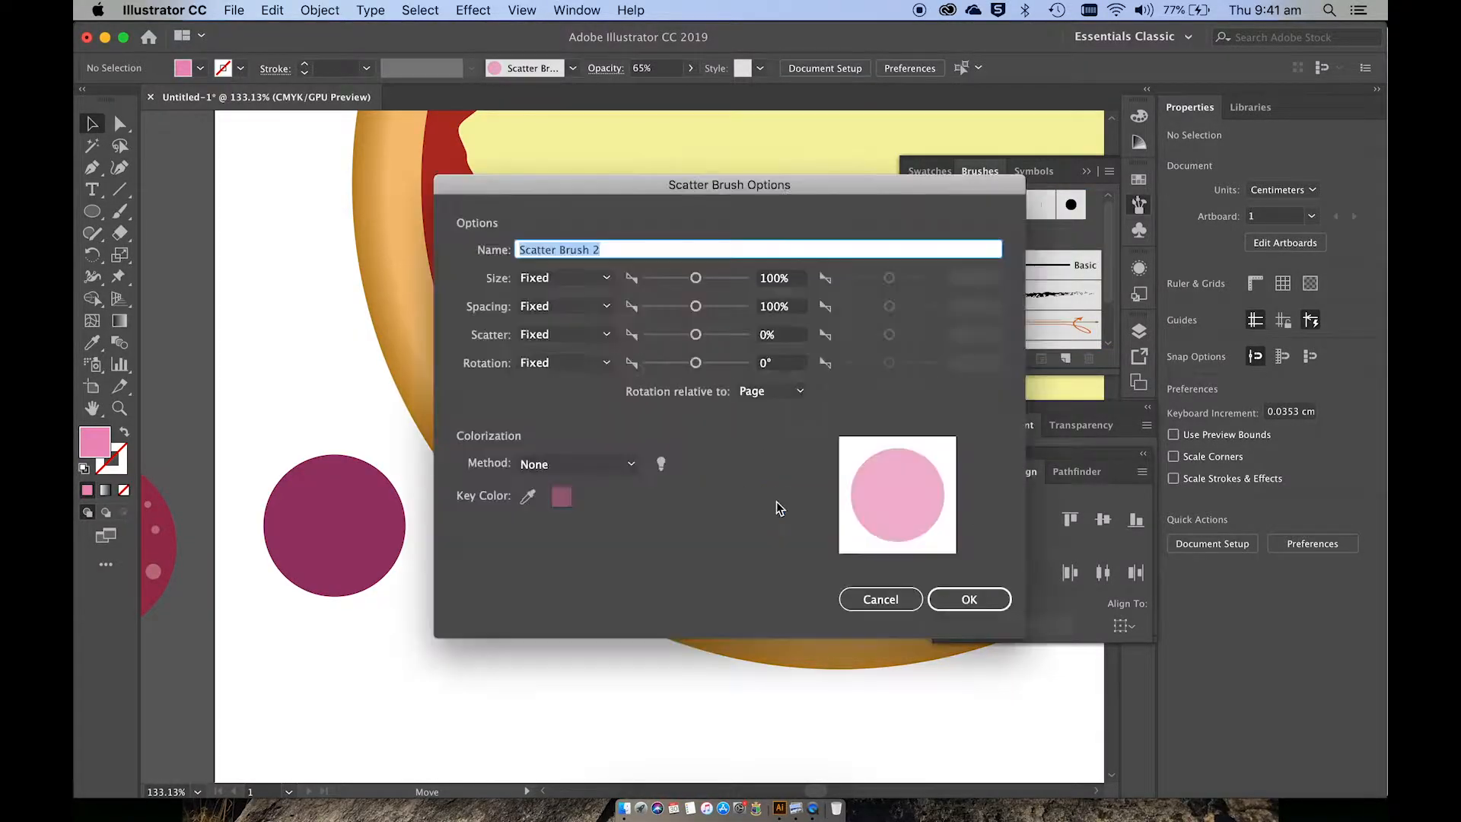
Set the new scatter brush's size variation to Random and lower its first size percentage.
left_click(594, 275)
left_click(566, 319)
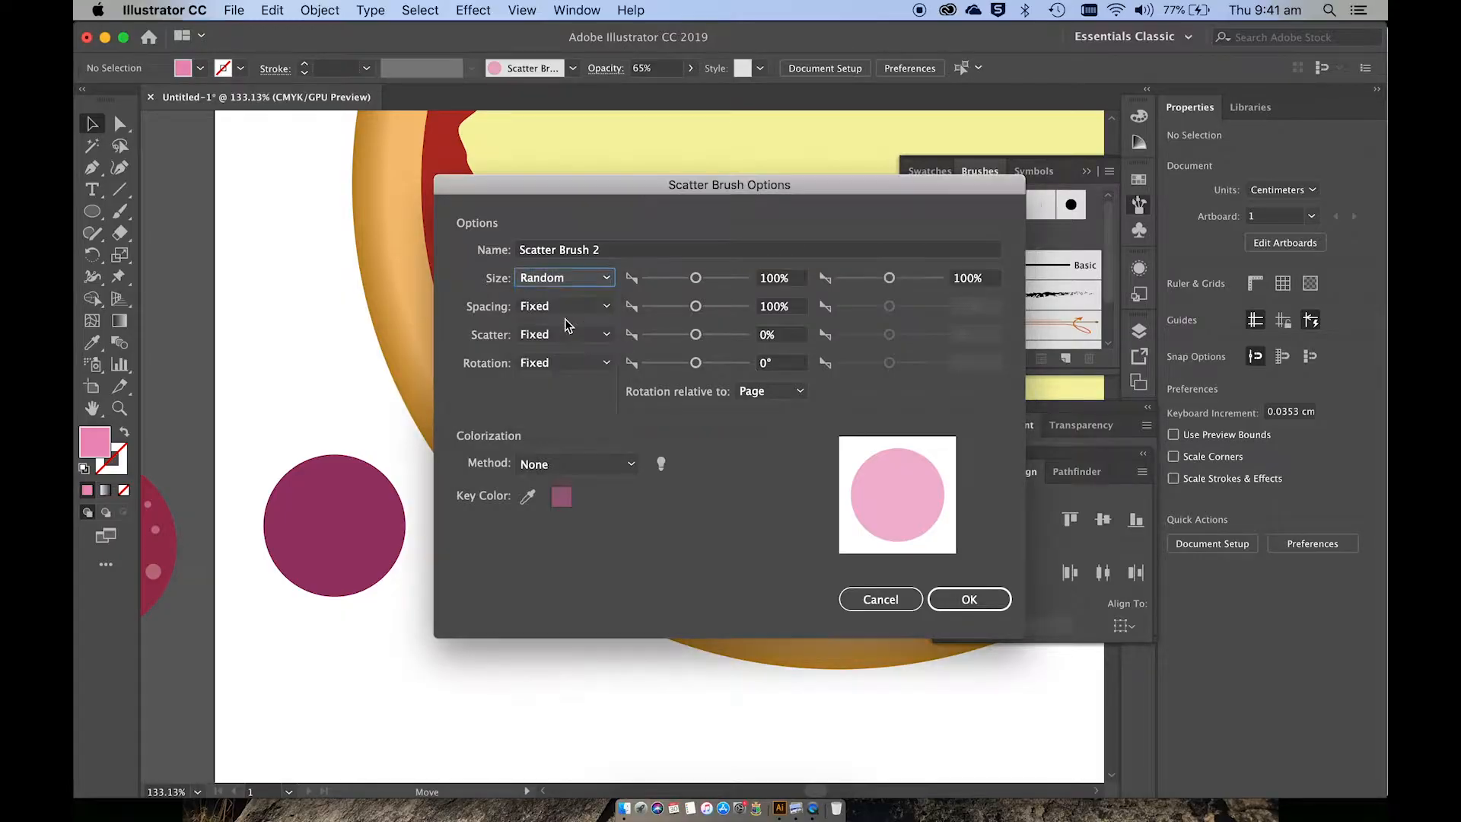
left_click_drag(694, 278, 689, 283)
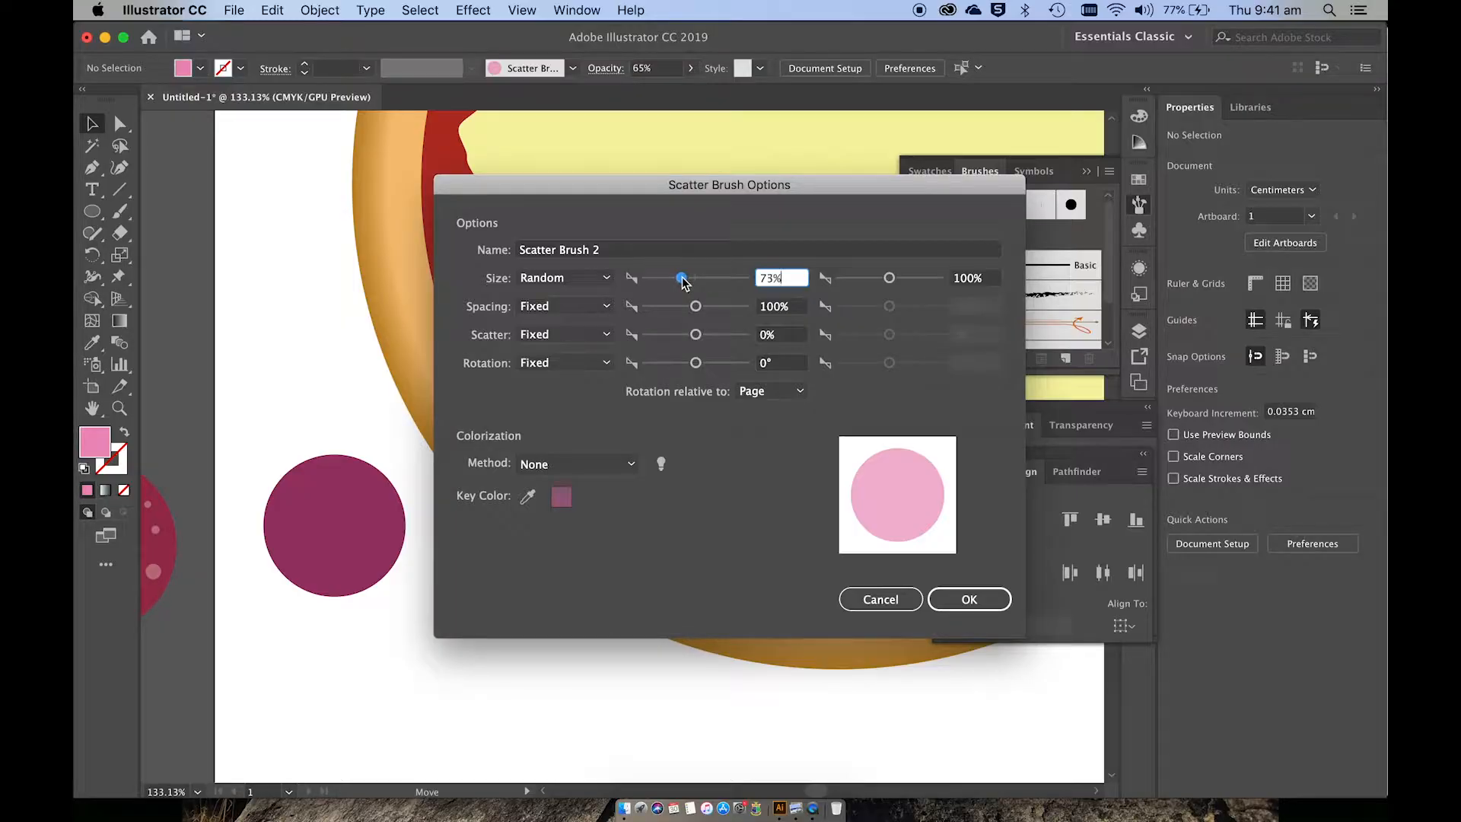
left_click_drag(683, 282, 675, 285)
left_click_drag(668, 283, 668, 284)
left_click(968, 599)
left_click(468, 584)
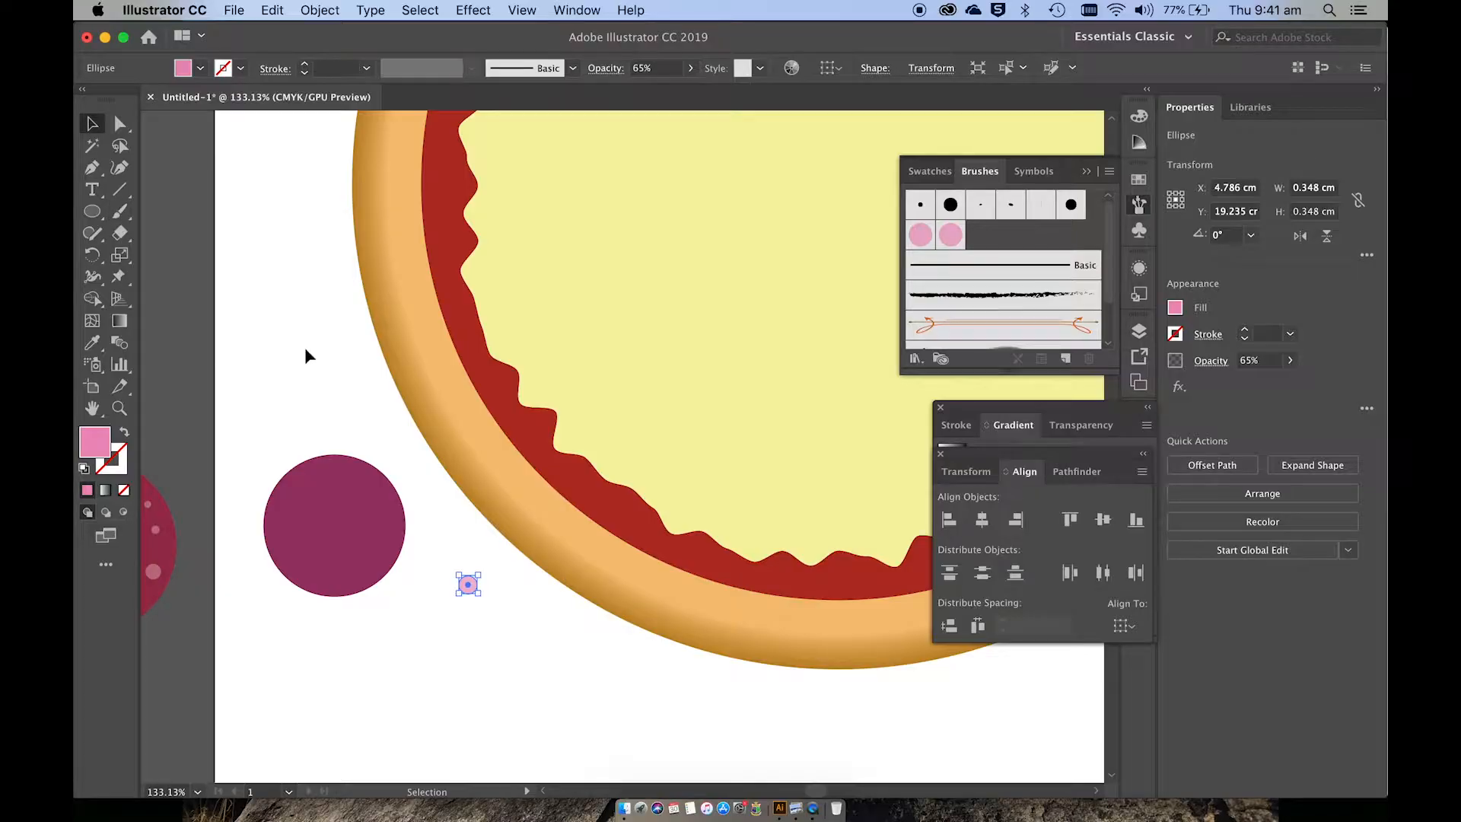
left_click(449, 543)
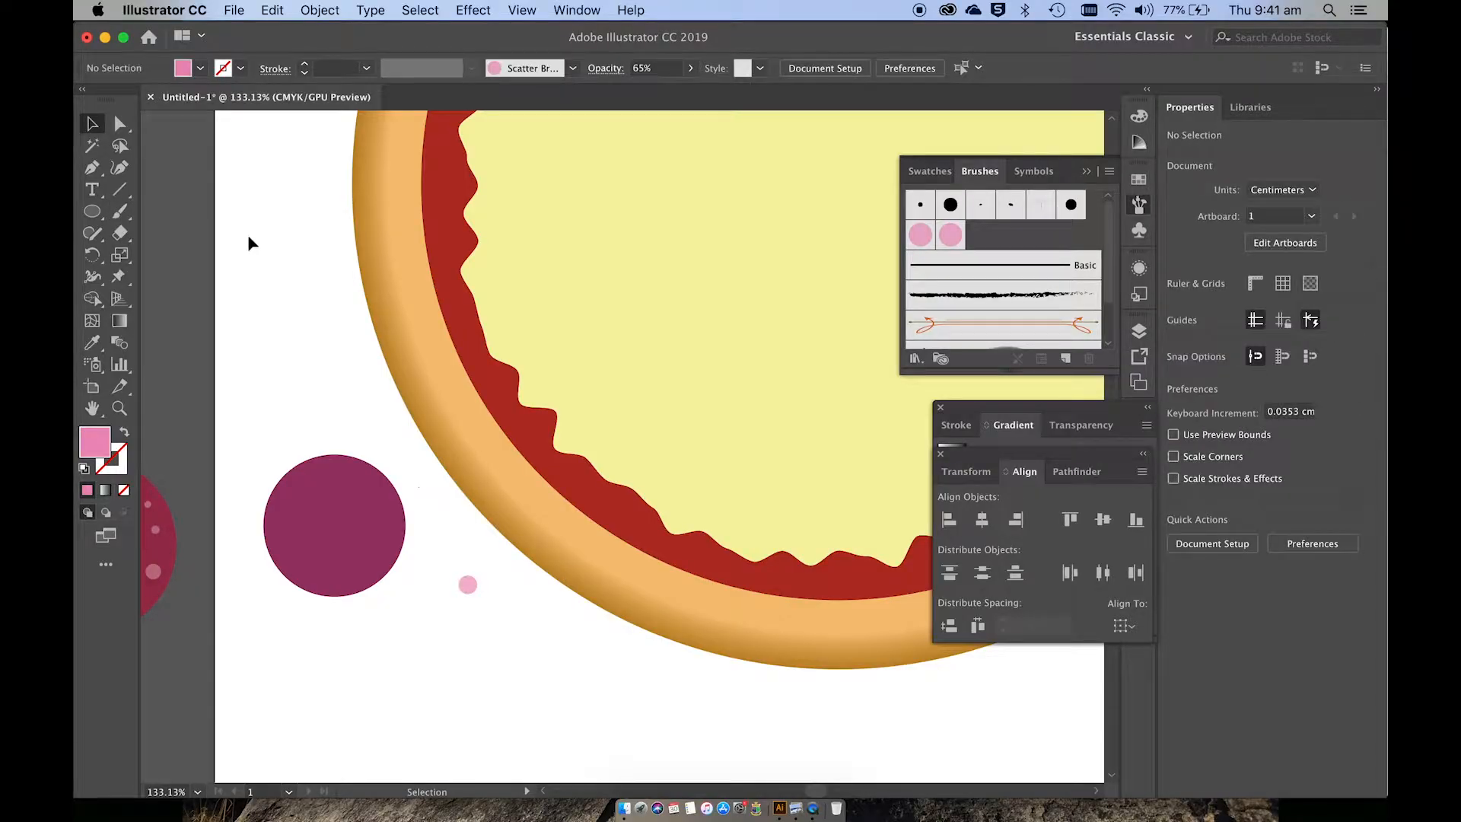
Speckle the salami circle all over with single dabs of the new scatter brush, using a pink stroke and no fill.
left_click(121, 212)
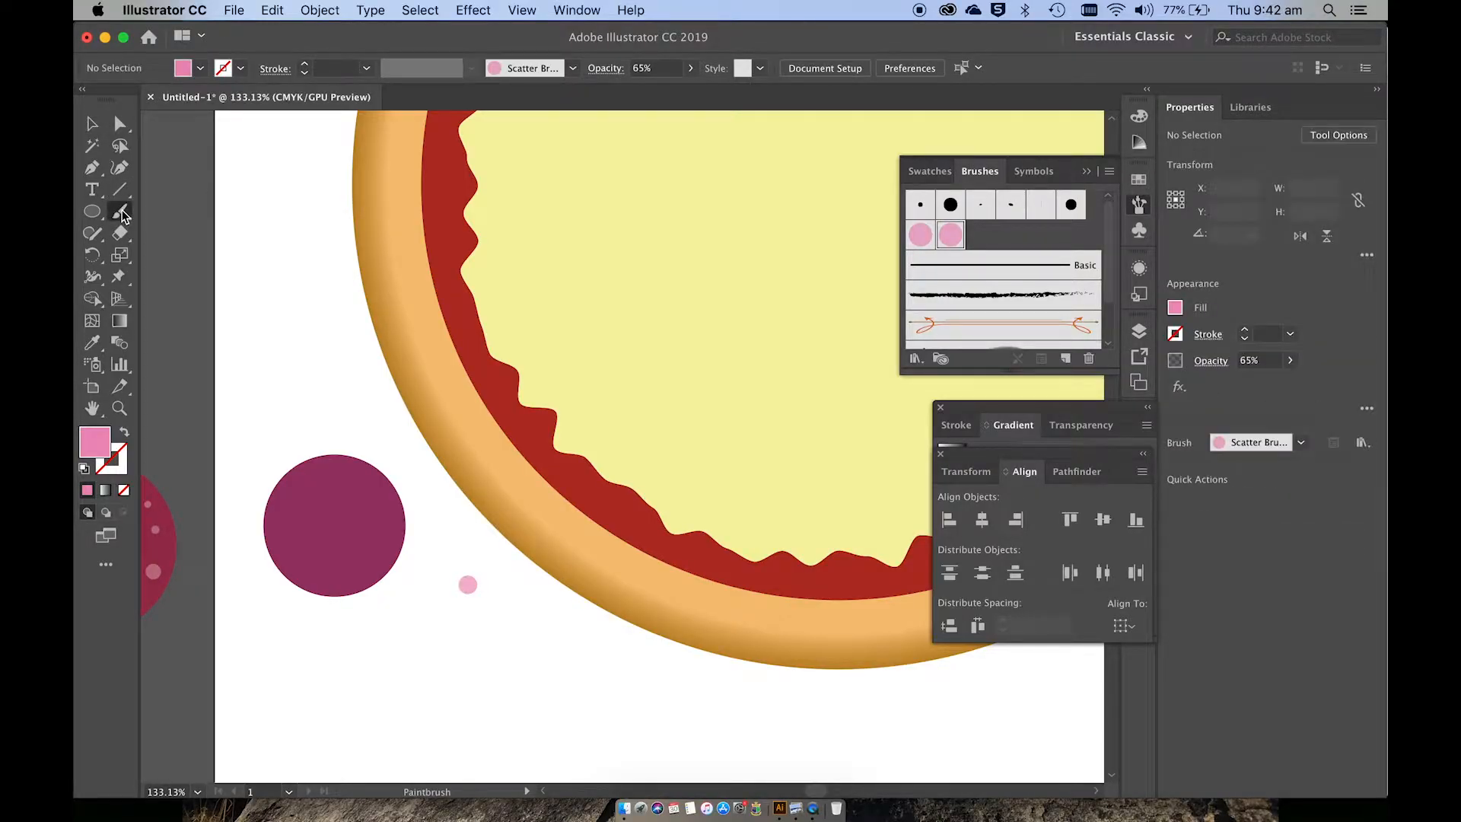
left_click(124, 437)
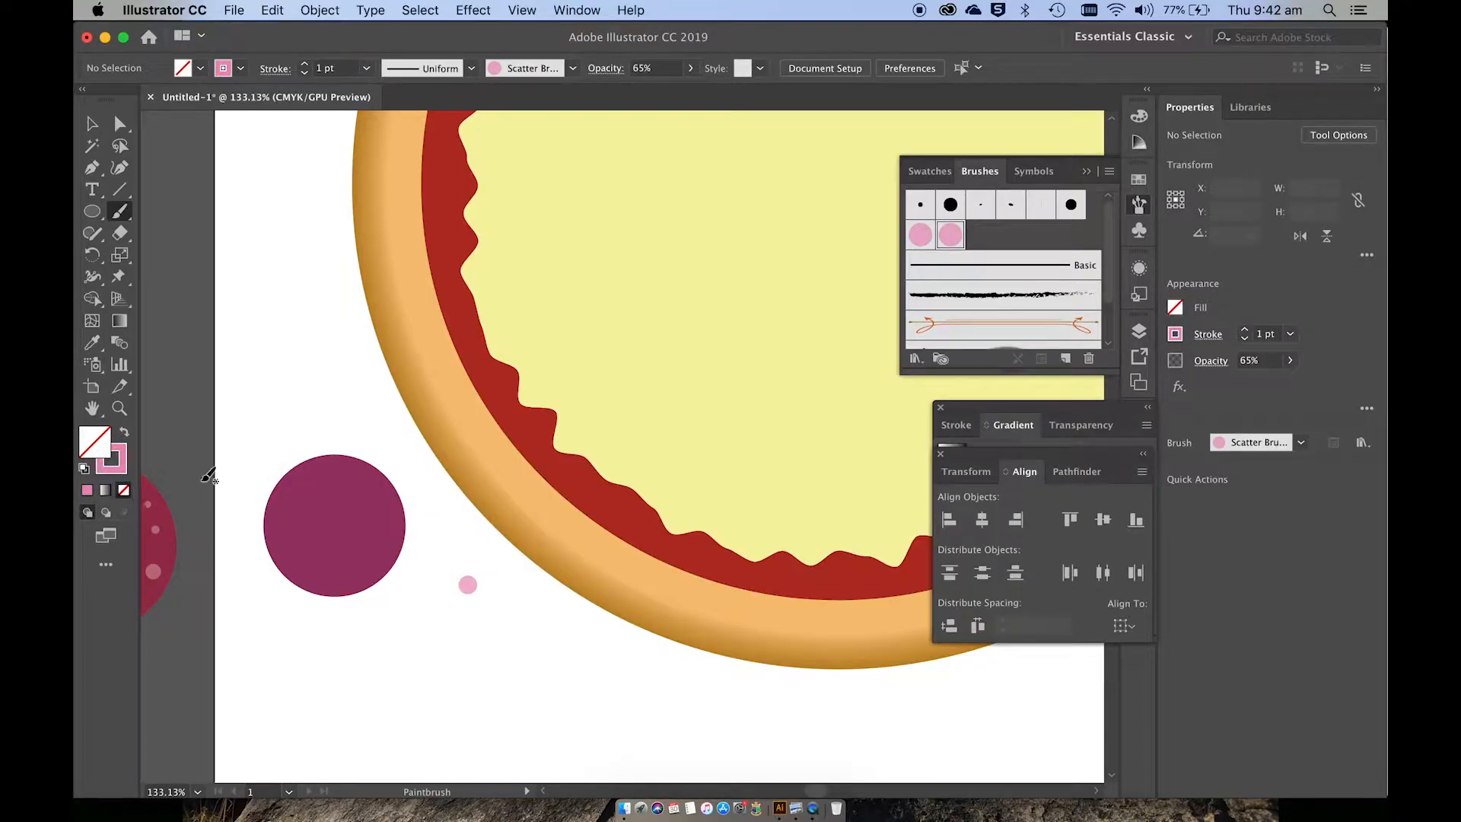
left_click(310, 504)
left_click(342, 469)
left_click(362, 509)
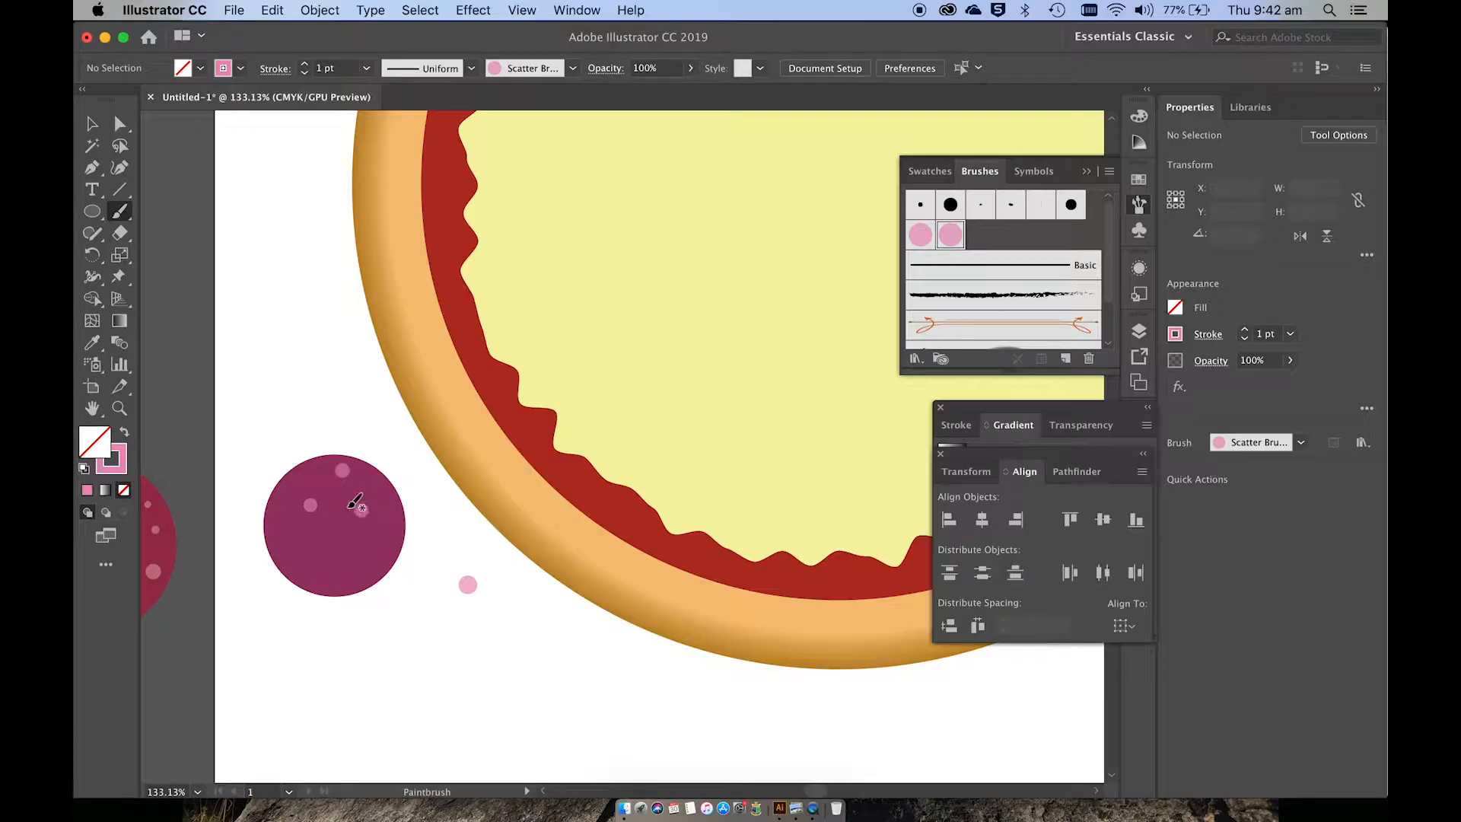
left_click(340, 502)
left_click(333, 568)
left_click(300, 545)
left_click(277, 515)
left_click(297, 565)
left_click(321, 539)
left_click(366, 546)
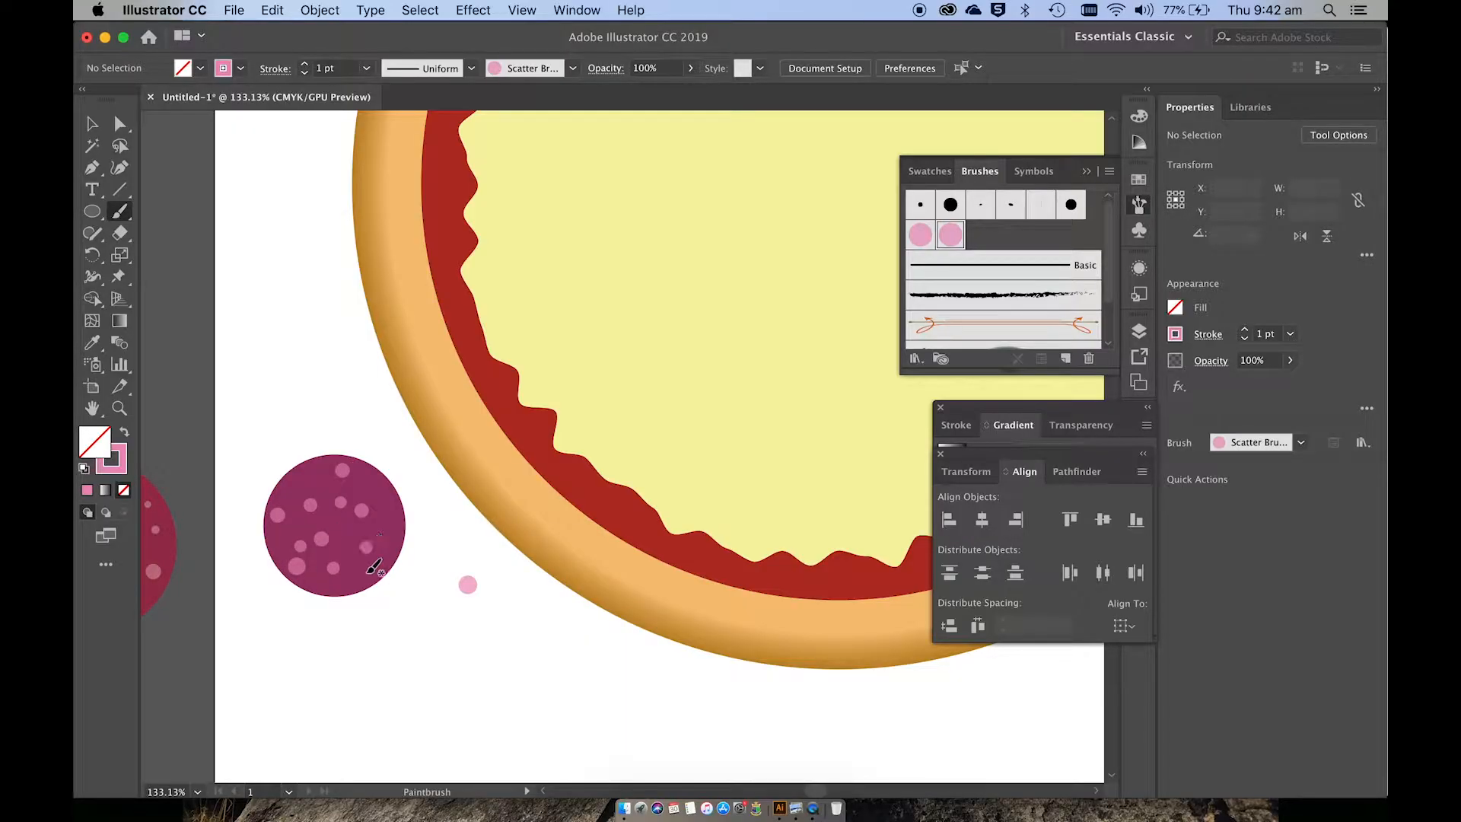
left_click(360, 573)
left_click(343, 522)
left_click(308, 478)
left_click(289, 491)
left_click(295, 522)
left_click(278, 542)
left_click(364, 485)
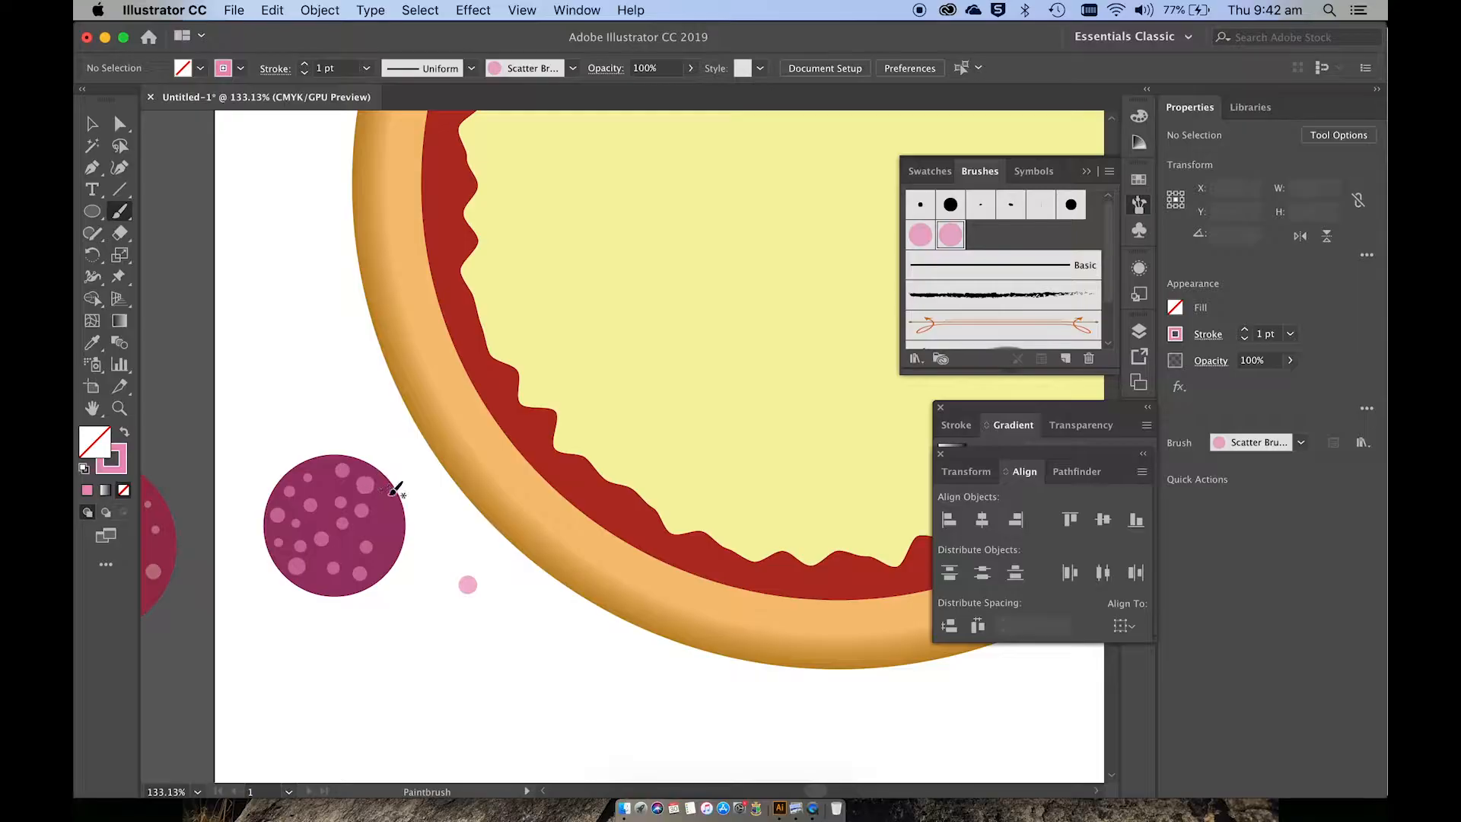
left_click(383, 515)
left_click(387, 529)
left_click(389, 552)
left_click(337, 583)
scroll(247, 601, "left", 5)
scroll(251, 599, "right", 3)
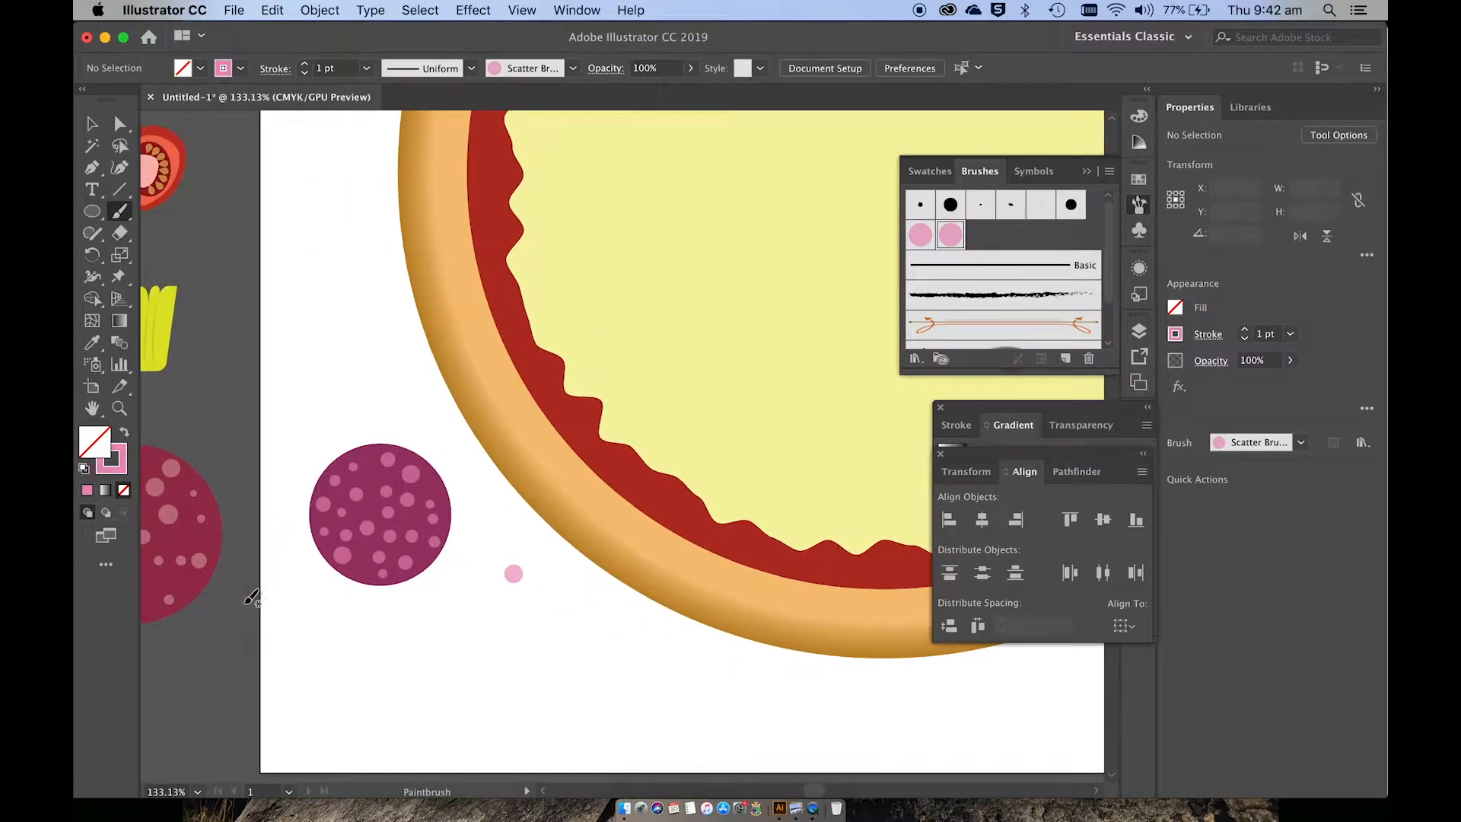
Try to scale the salami circle and its speckles down together to about 1.5 cm across.
left_click(92, 124)
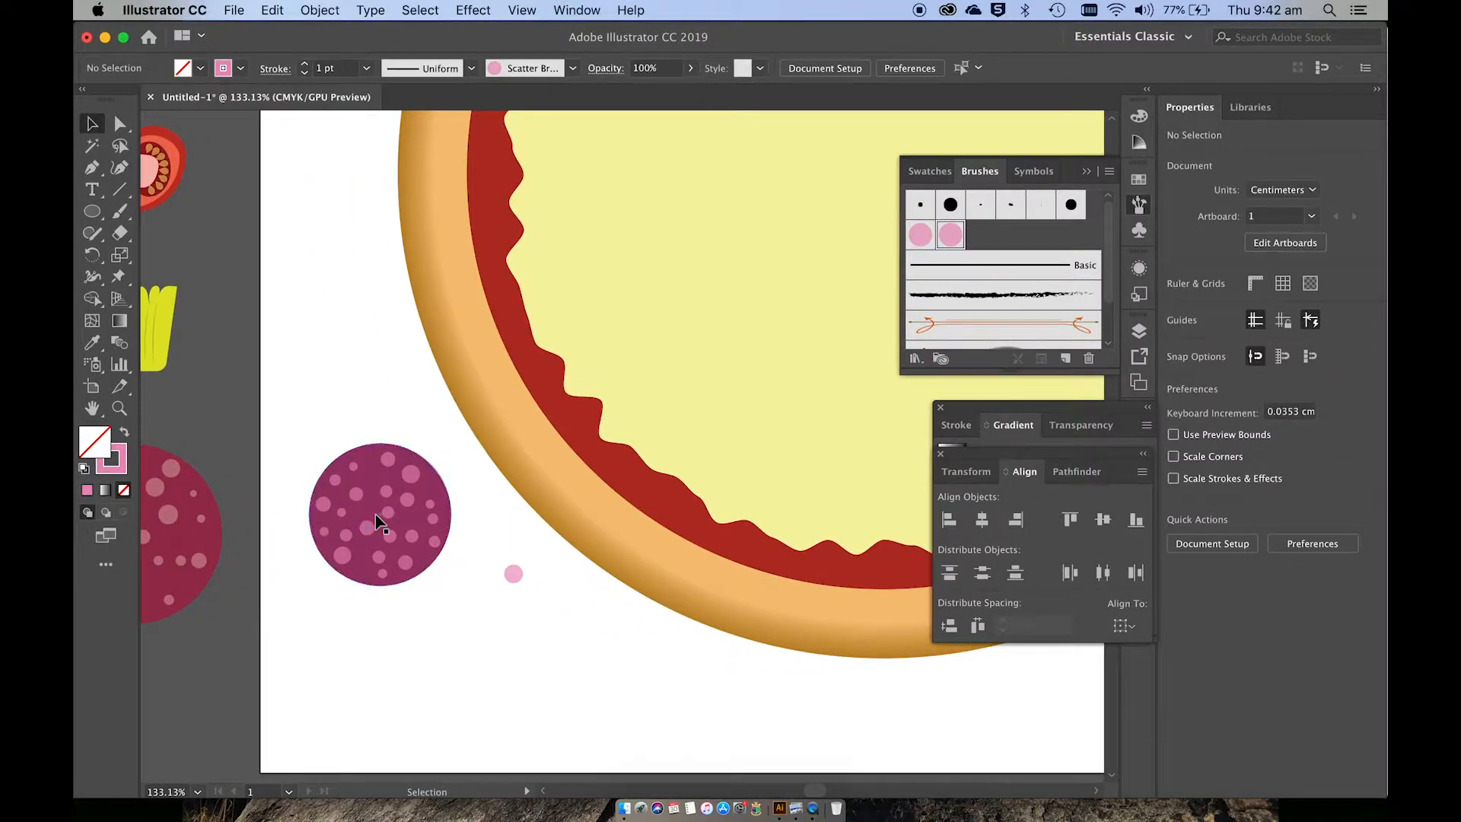
left_click(359, 497)
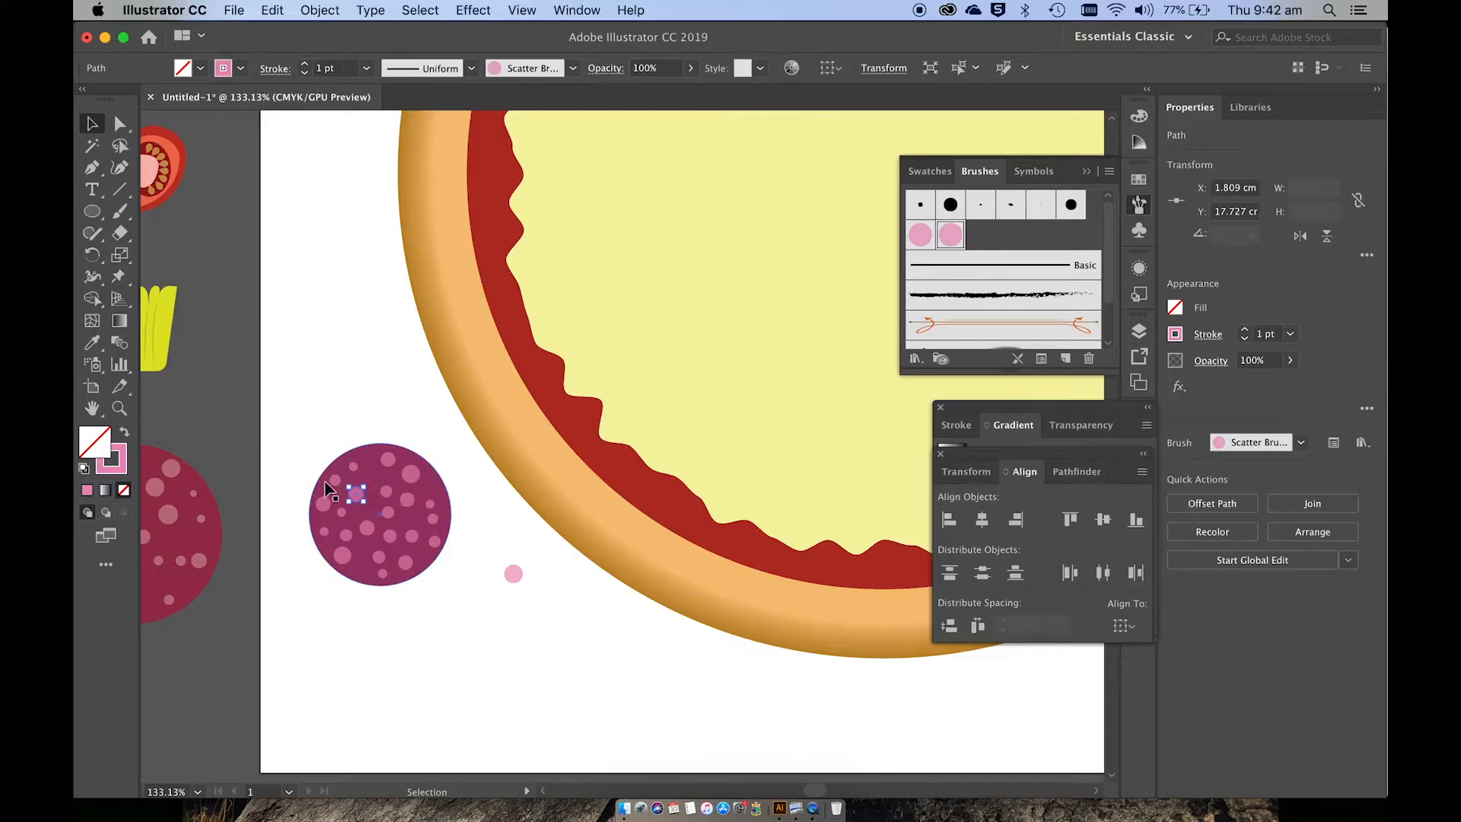
scroll(369, 531, "up", 3)
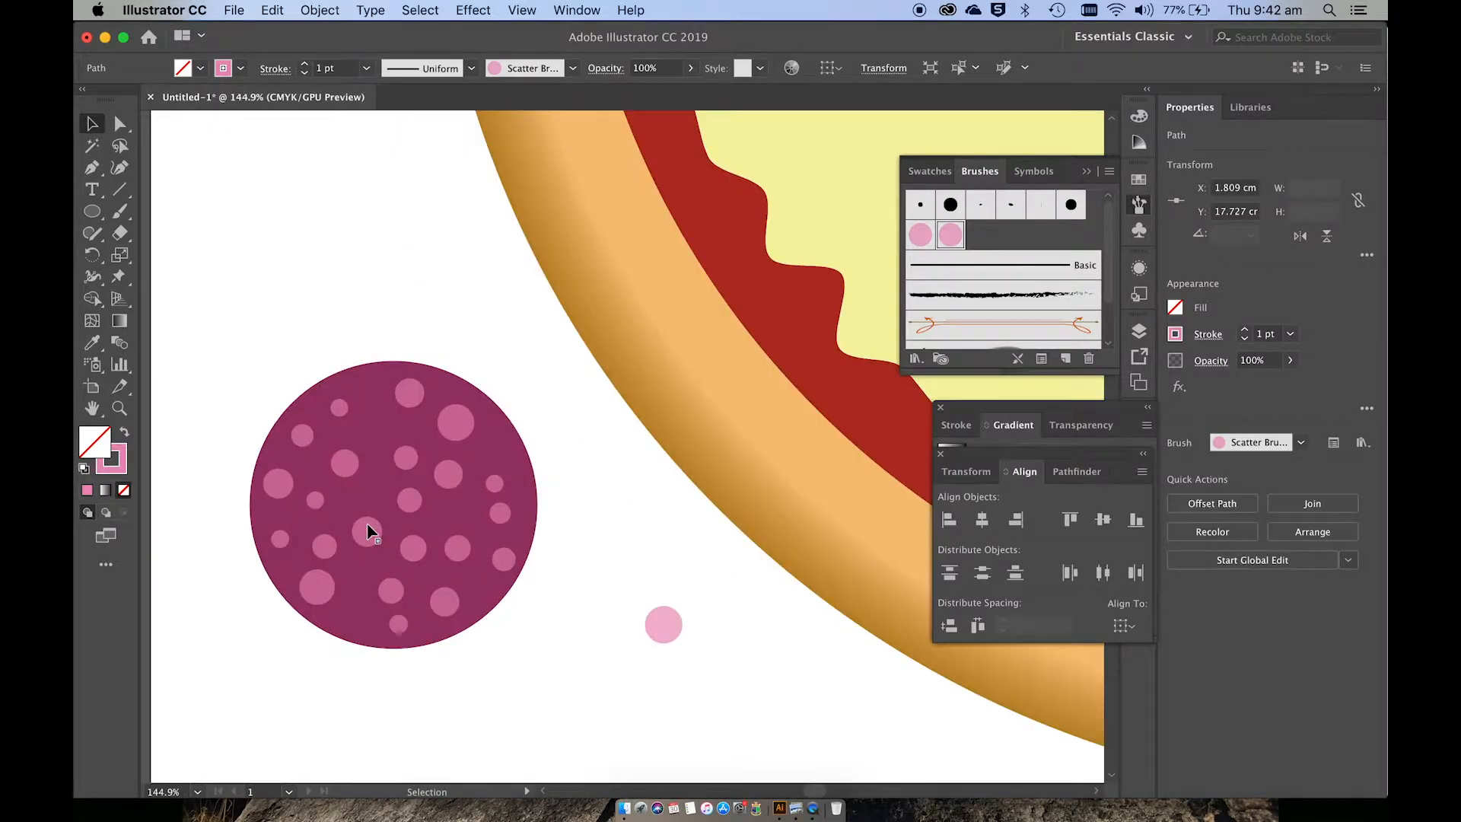
left_click(344, 462)
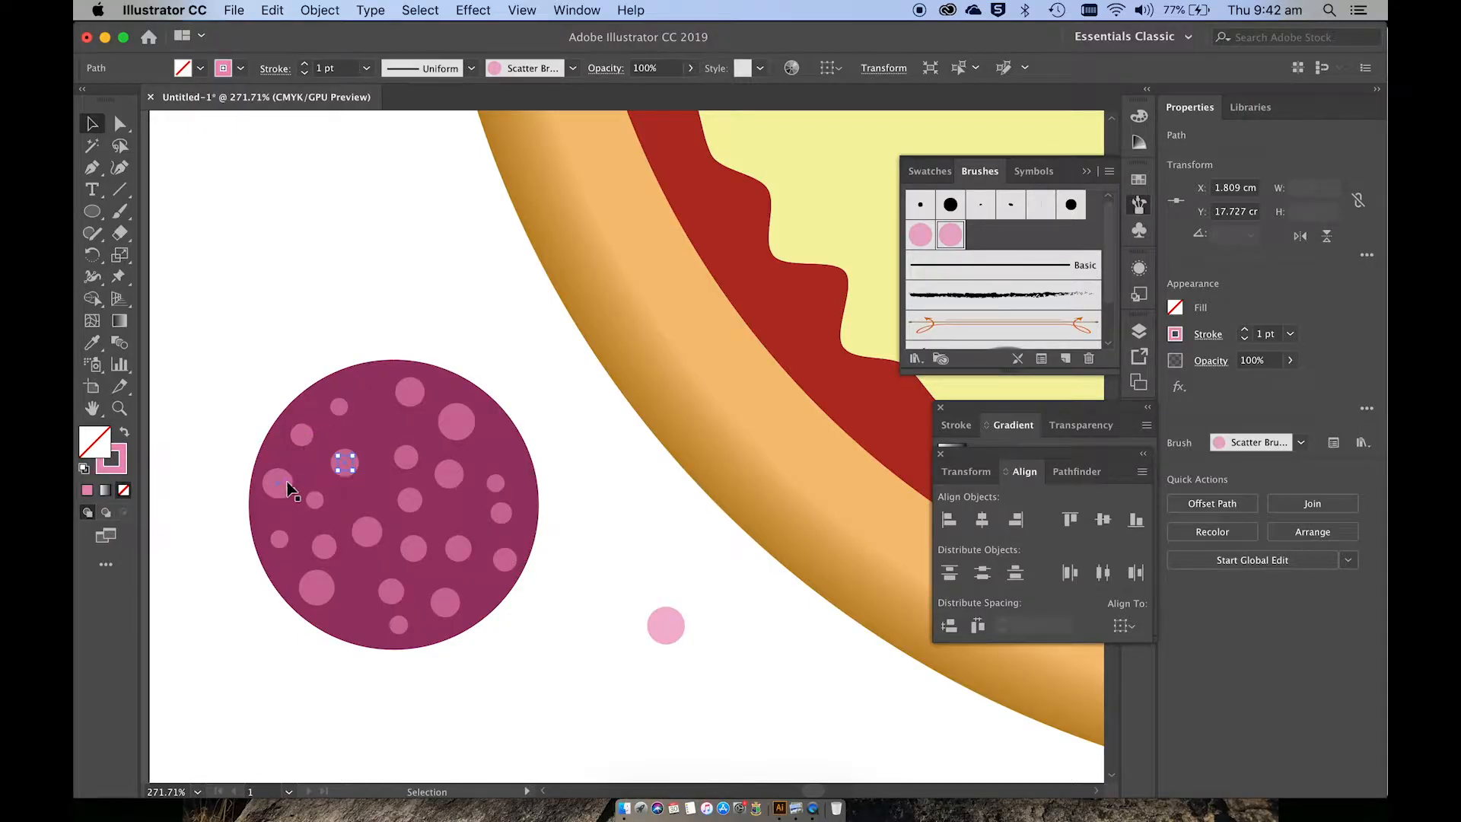
left_click_drag(244, 326, 413, 521)
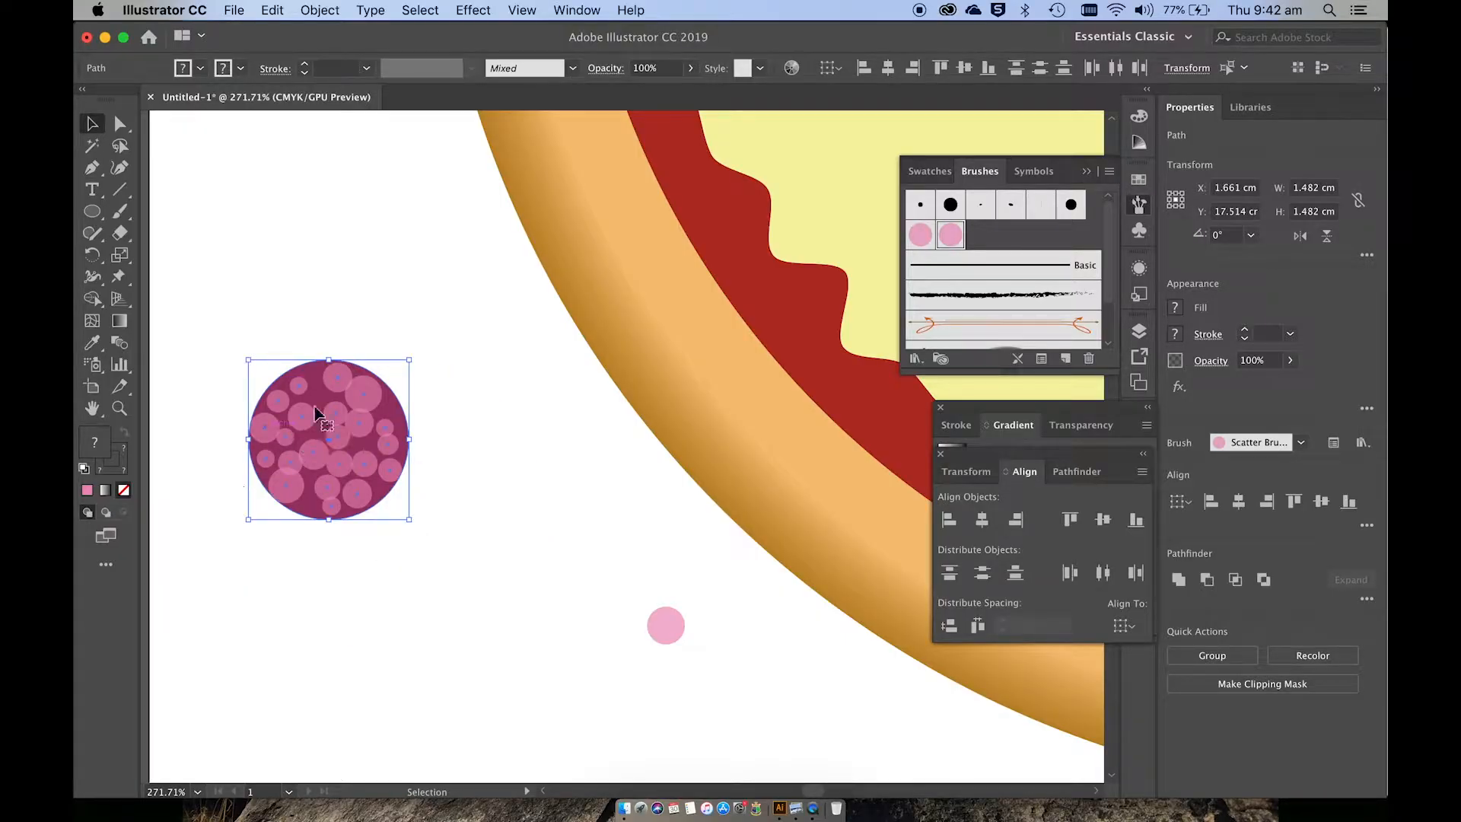
key("super+z")
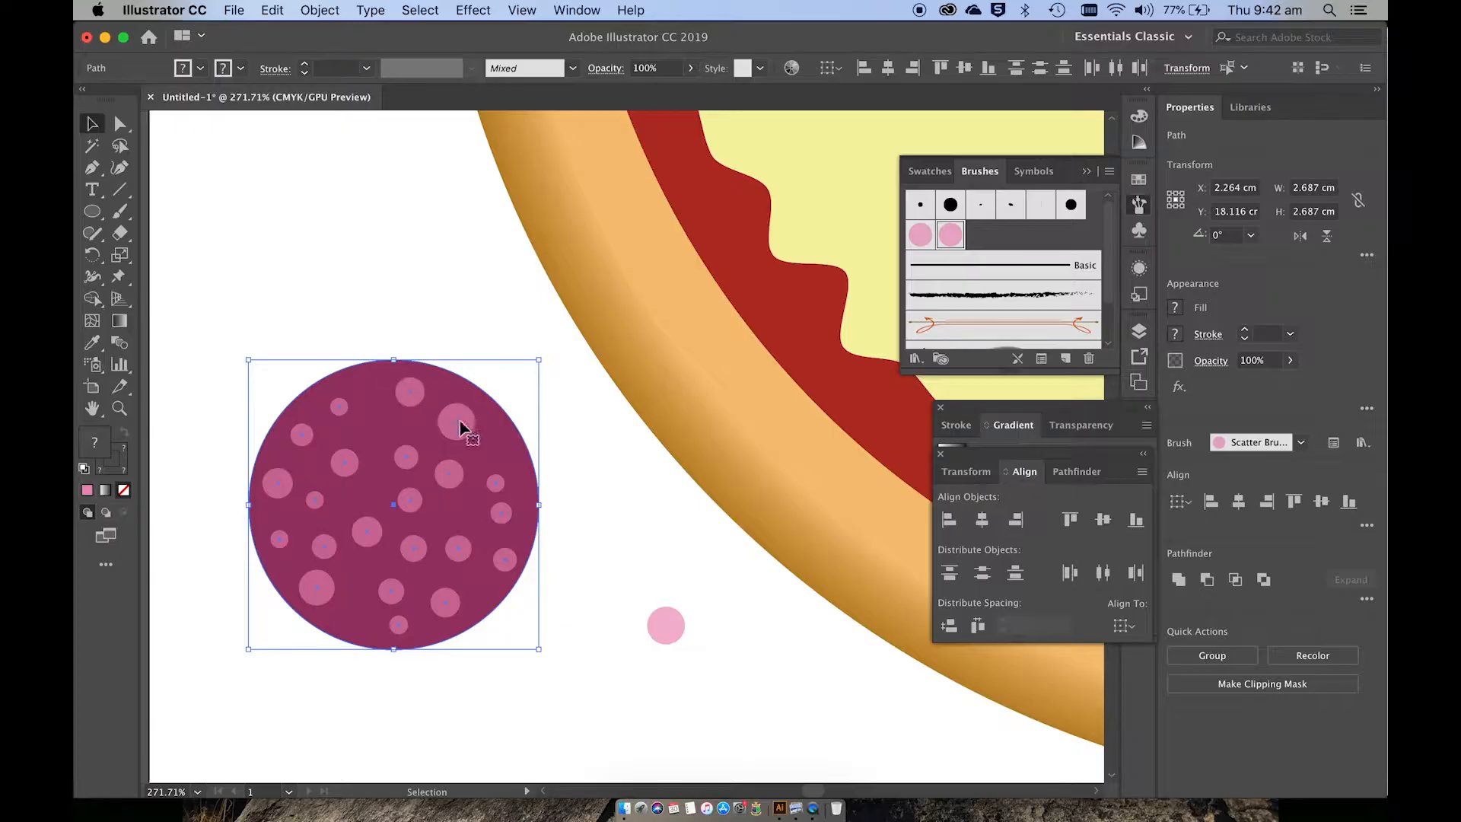
Expand the appearance of the selected salami and speckles and scale them down proportionally to about 1.53 cm across.
left_click(318, 11)
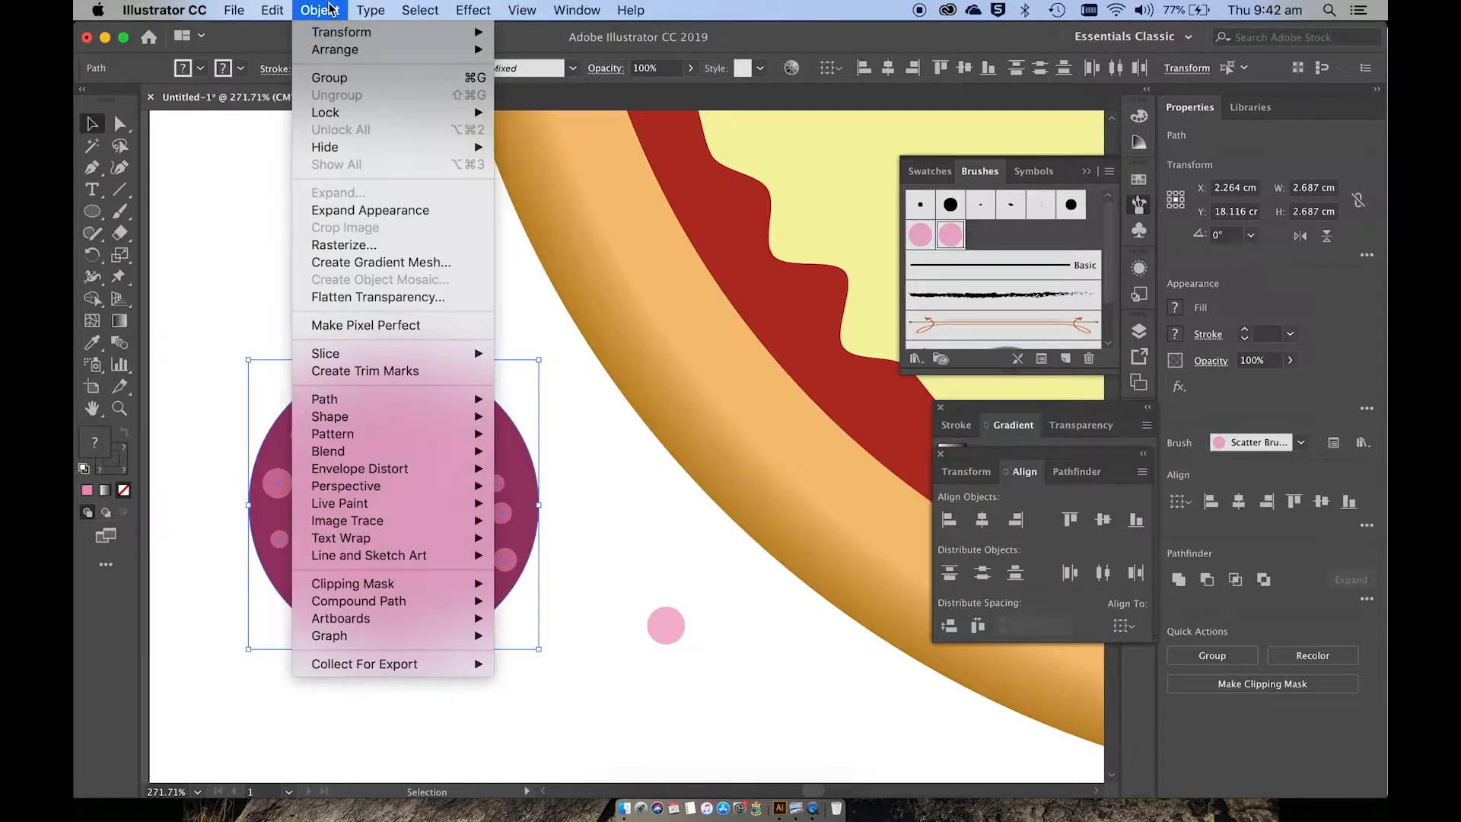
left_click(350, 210)
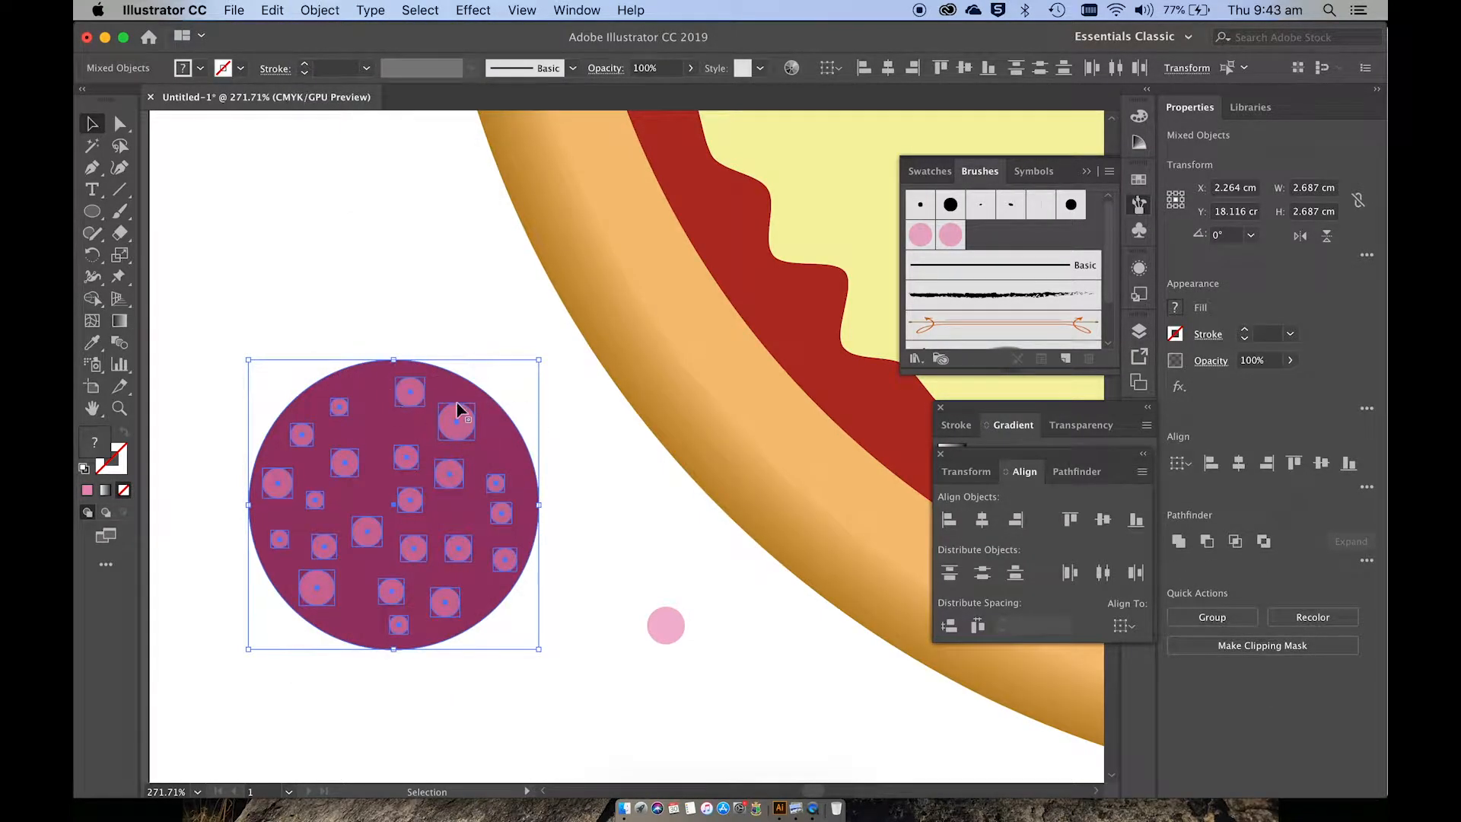
left_click_drag(540, 651, 415, 539)
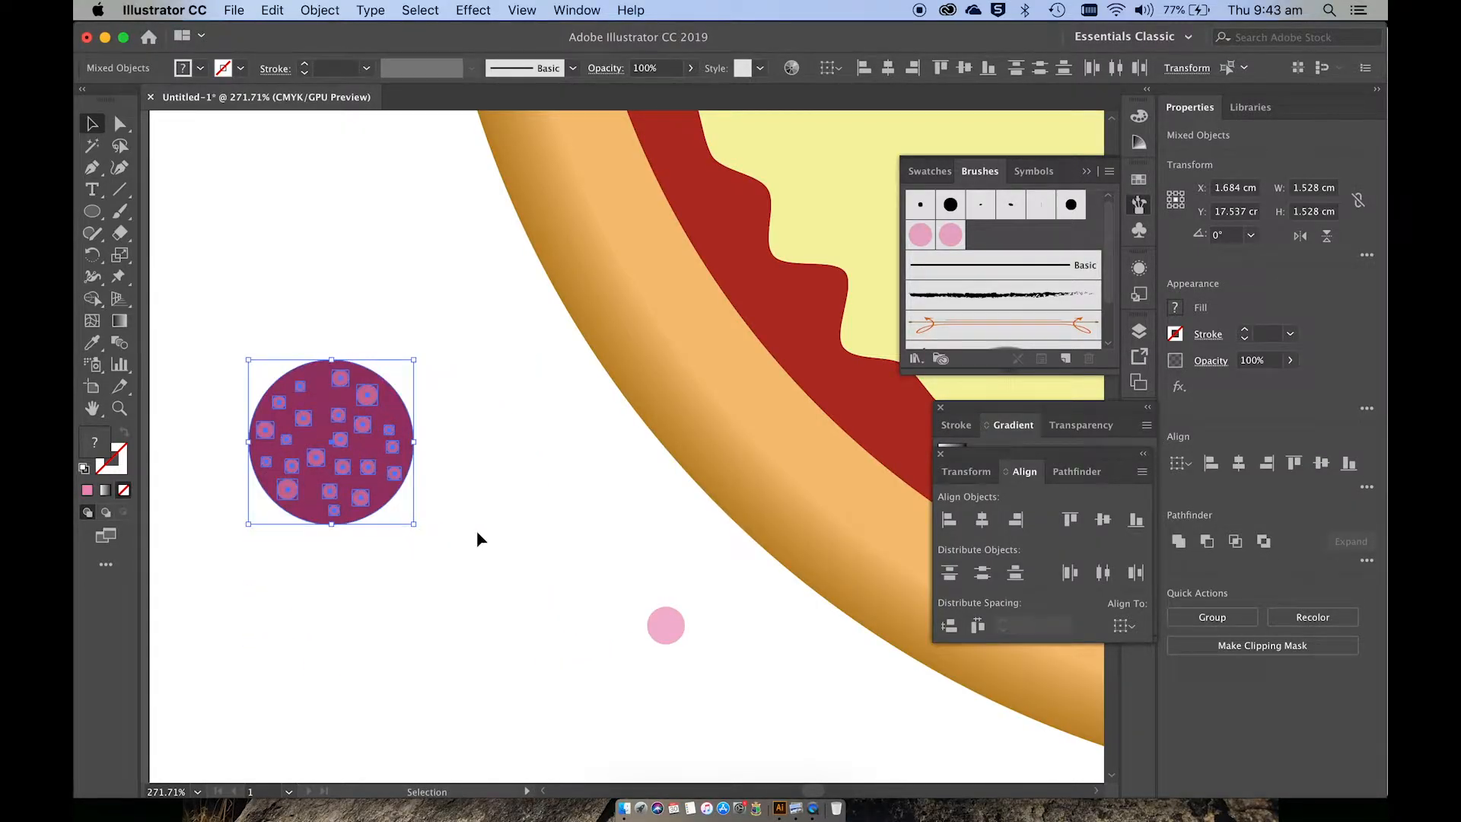
left_click(476, 531)
Group the salami with its speckles, size it to 2 cm across and place it at the top centre of the cheese.
scroll(467, 589, "down", 2)
scroll(467, 590, "left", 3)
scroll(468, 593, "down", 5)
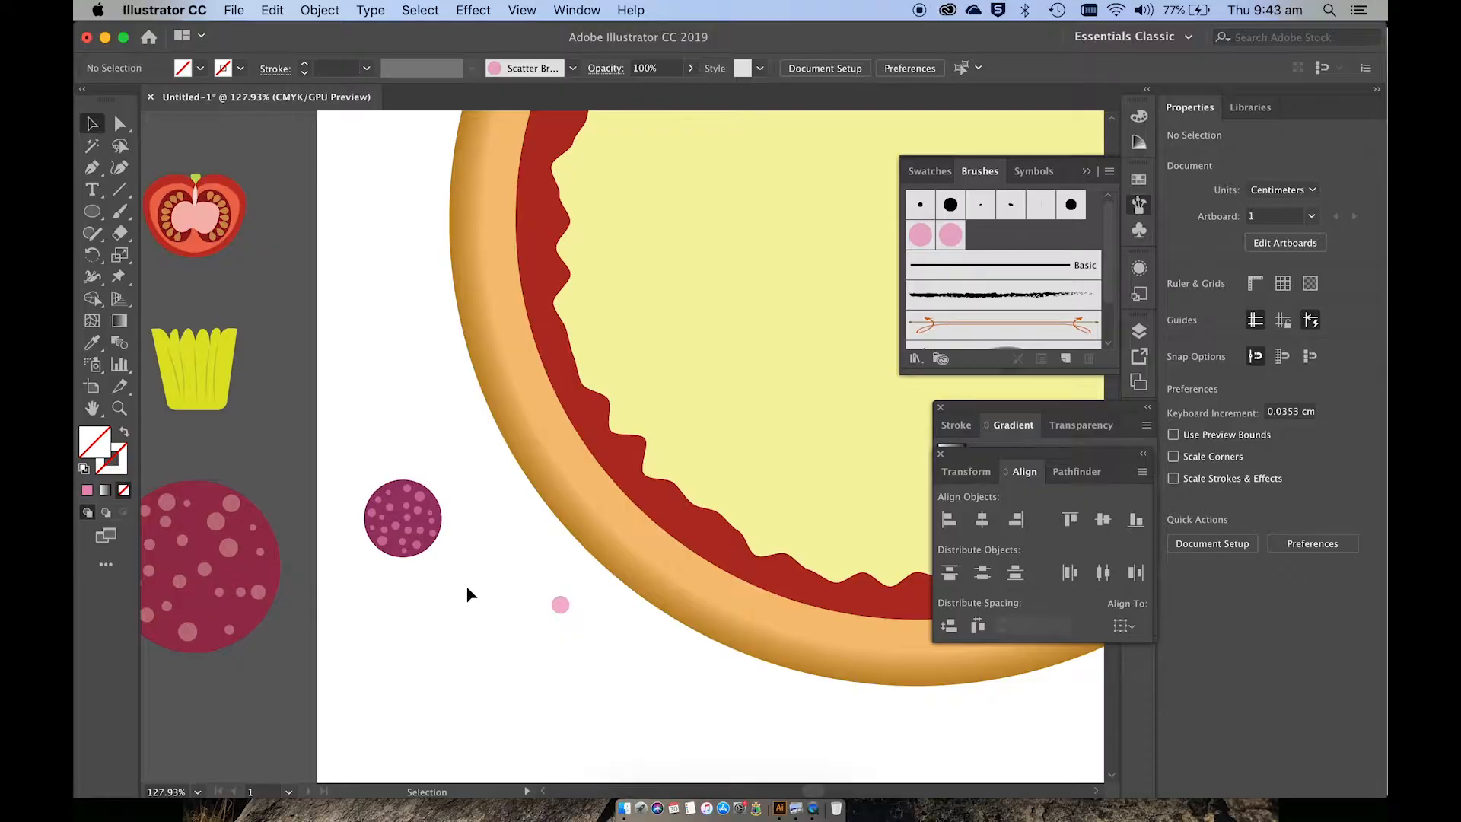
scroll(468, 594, "down", 3)
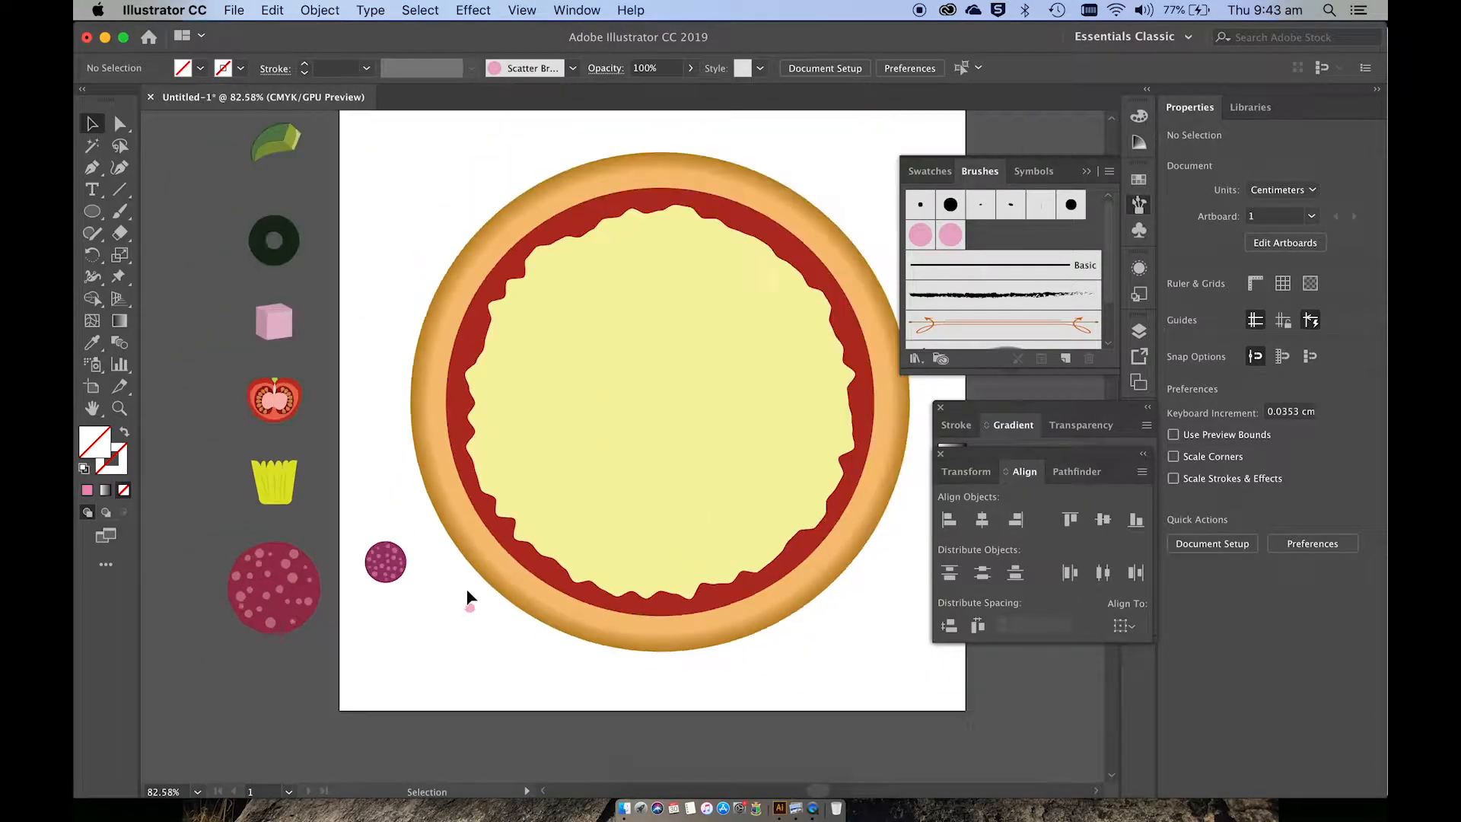
left_click_drag(393, 567, 408, 506)
key("super+z")
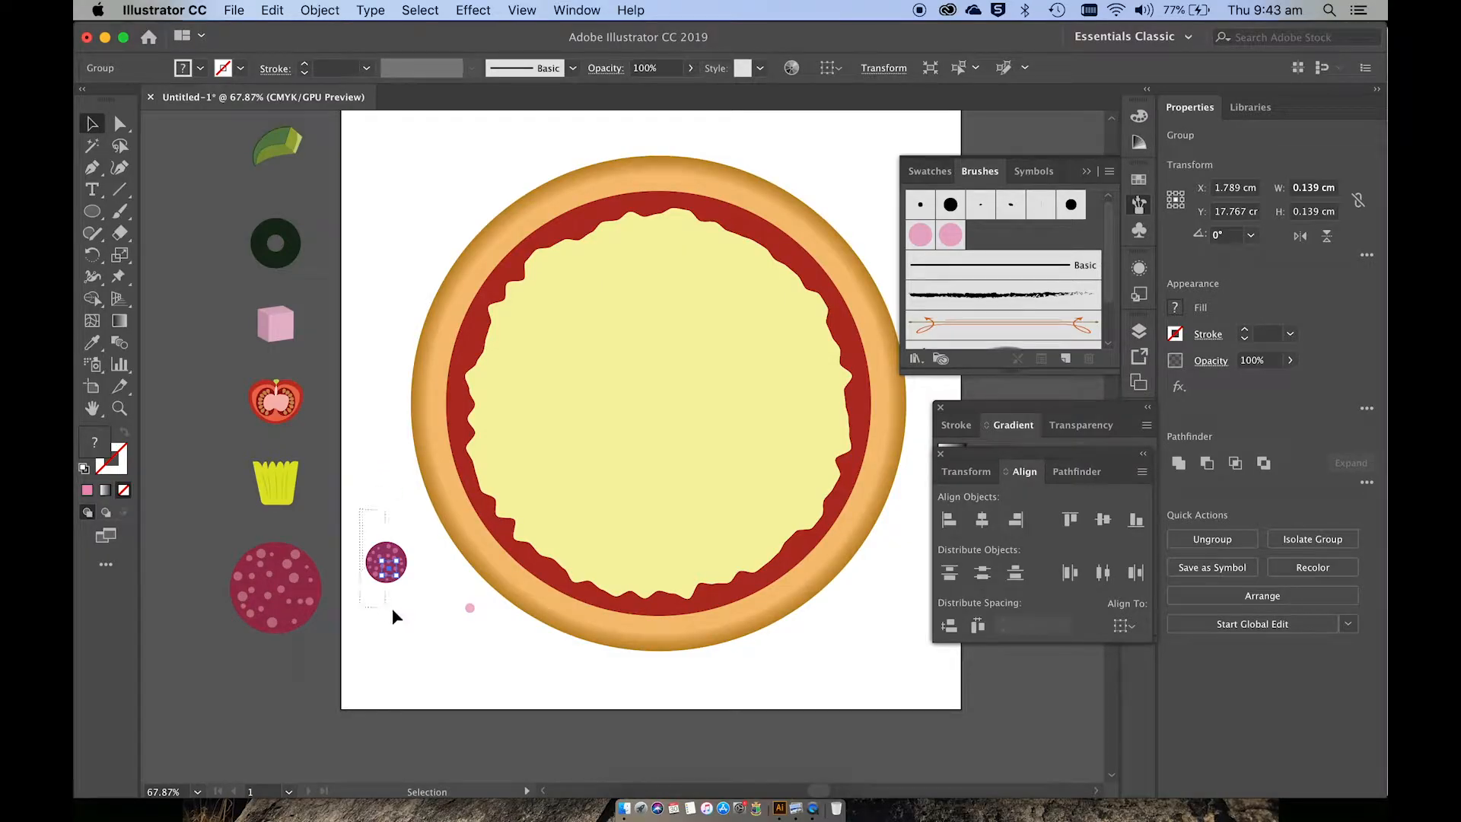
left_click_drag(393, 610, 660, 261)
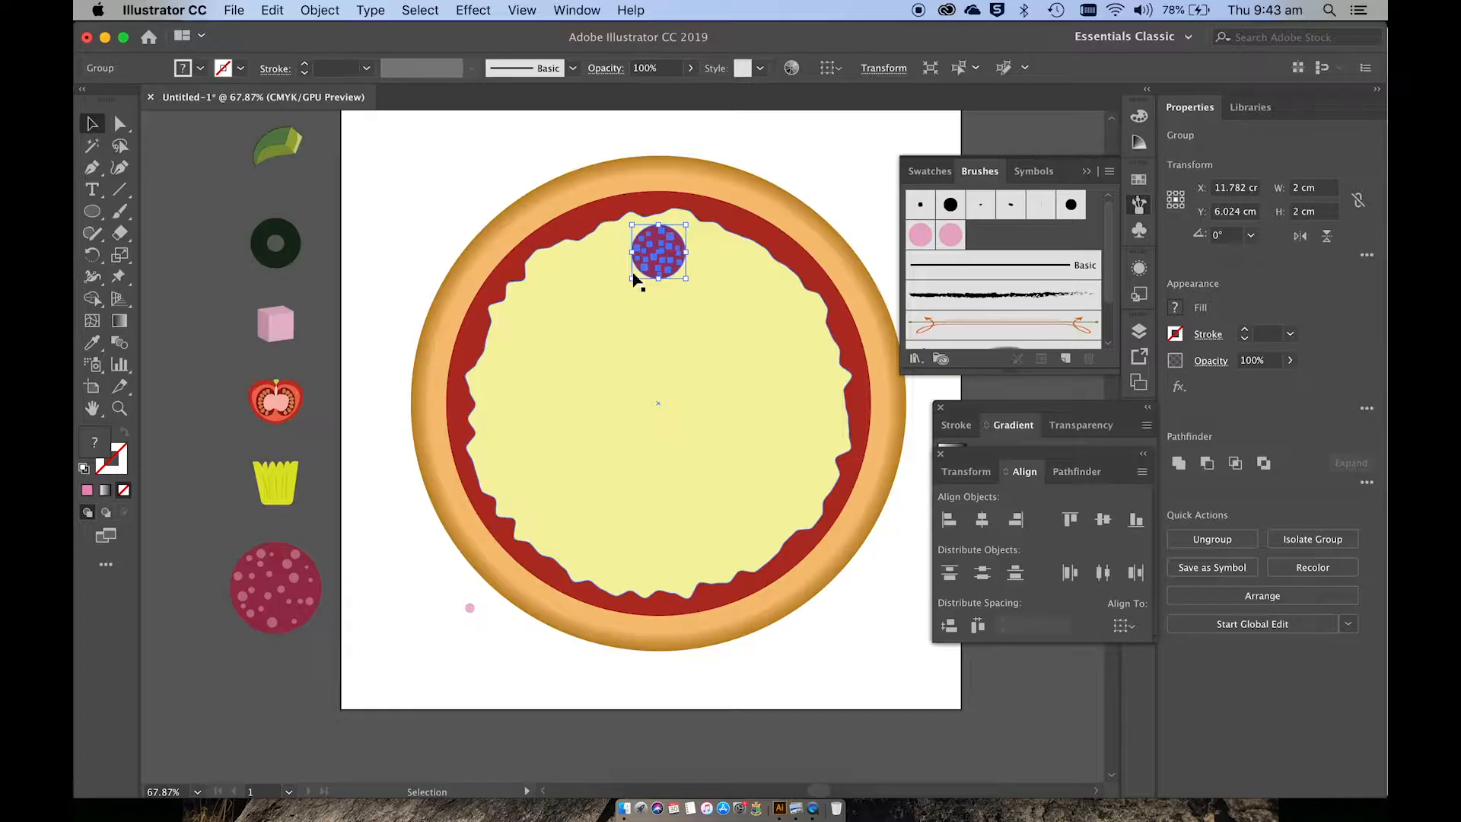
Create a copy of the salami rotated 45° around the centre of the pizza.
left_click(95, 259)
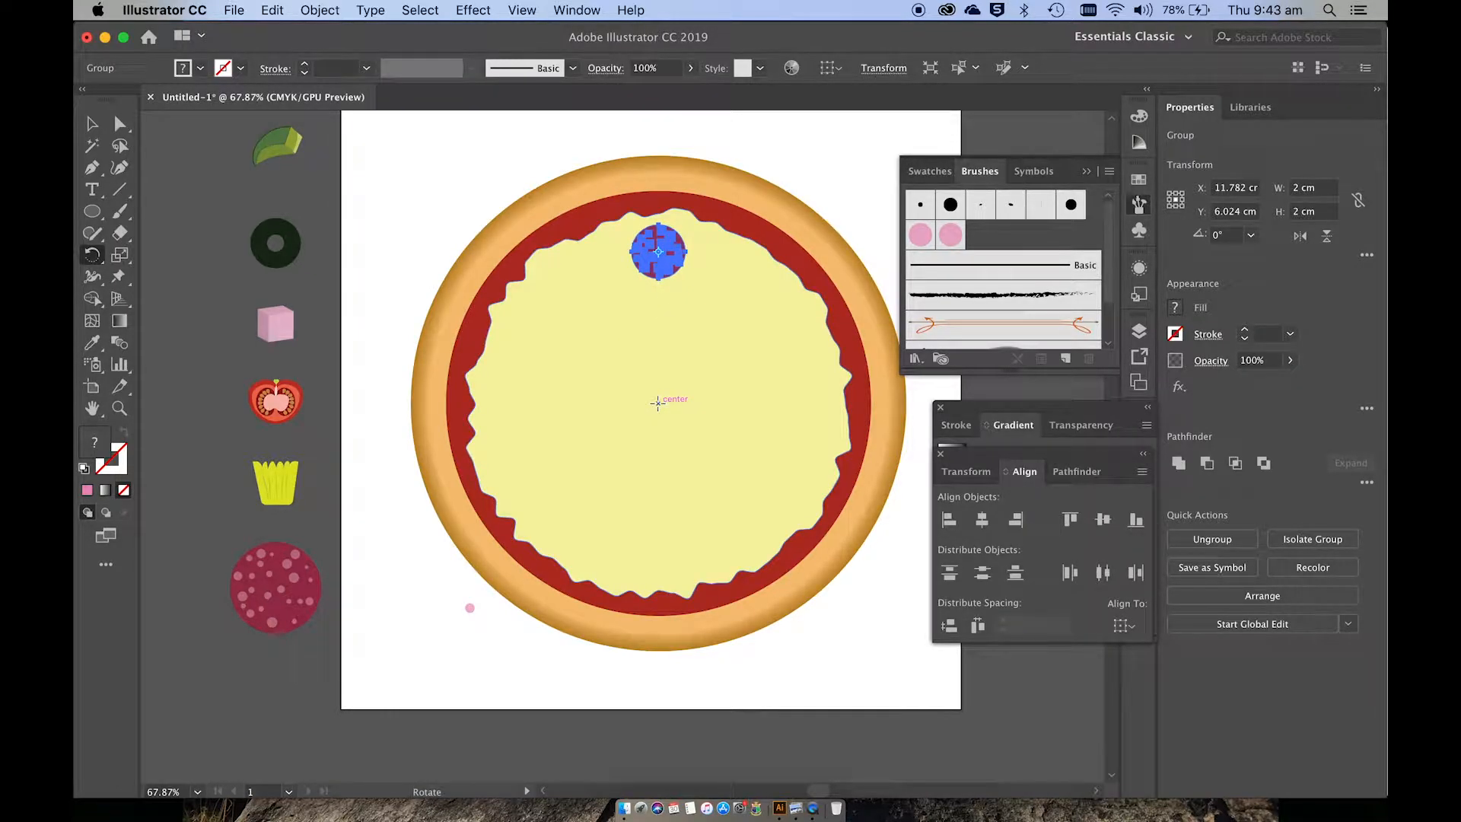
left_click(522, 10)
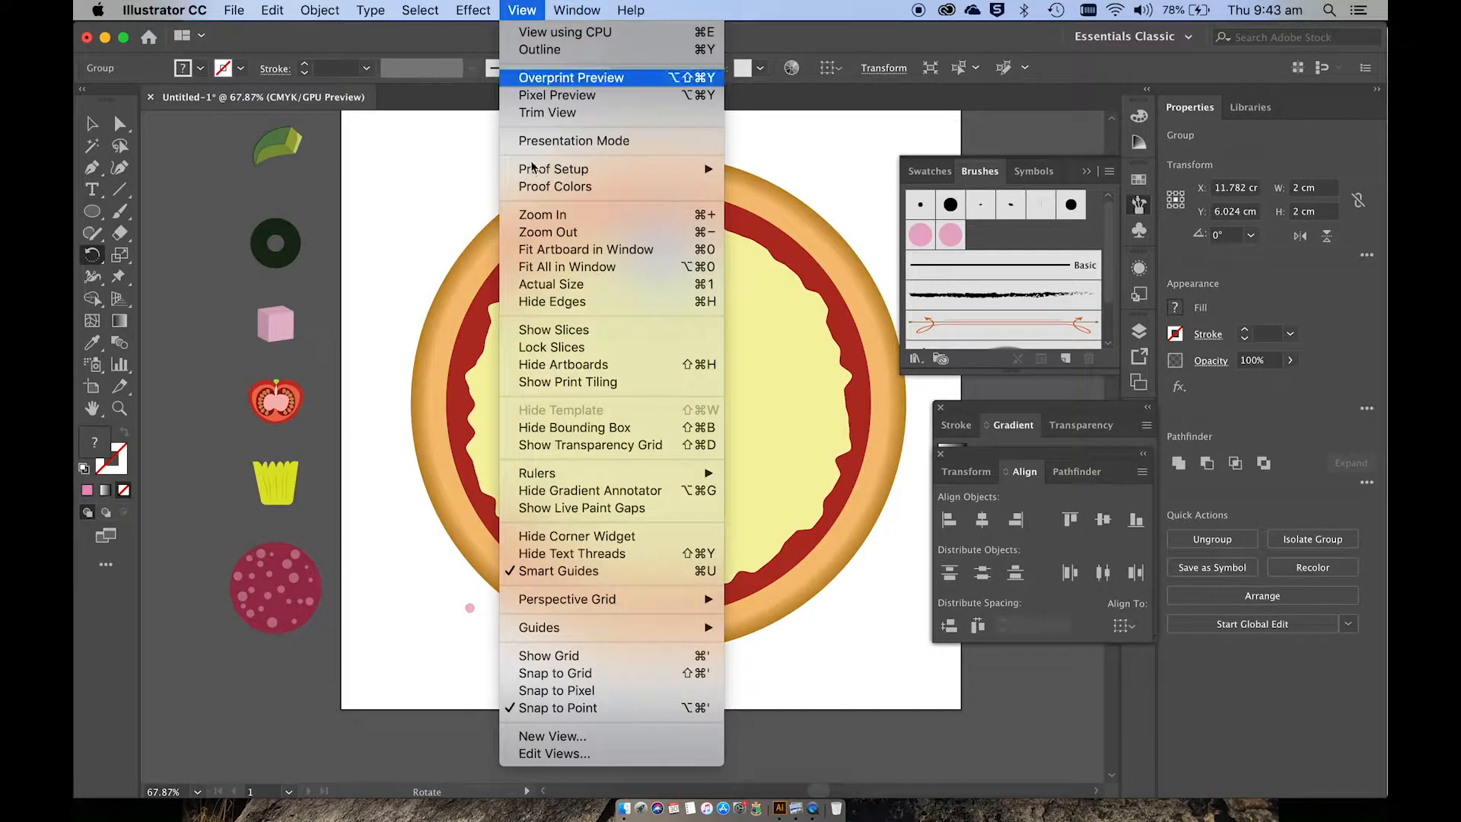
left_click(596, 571)
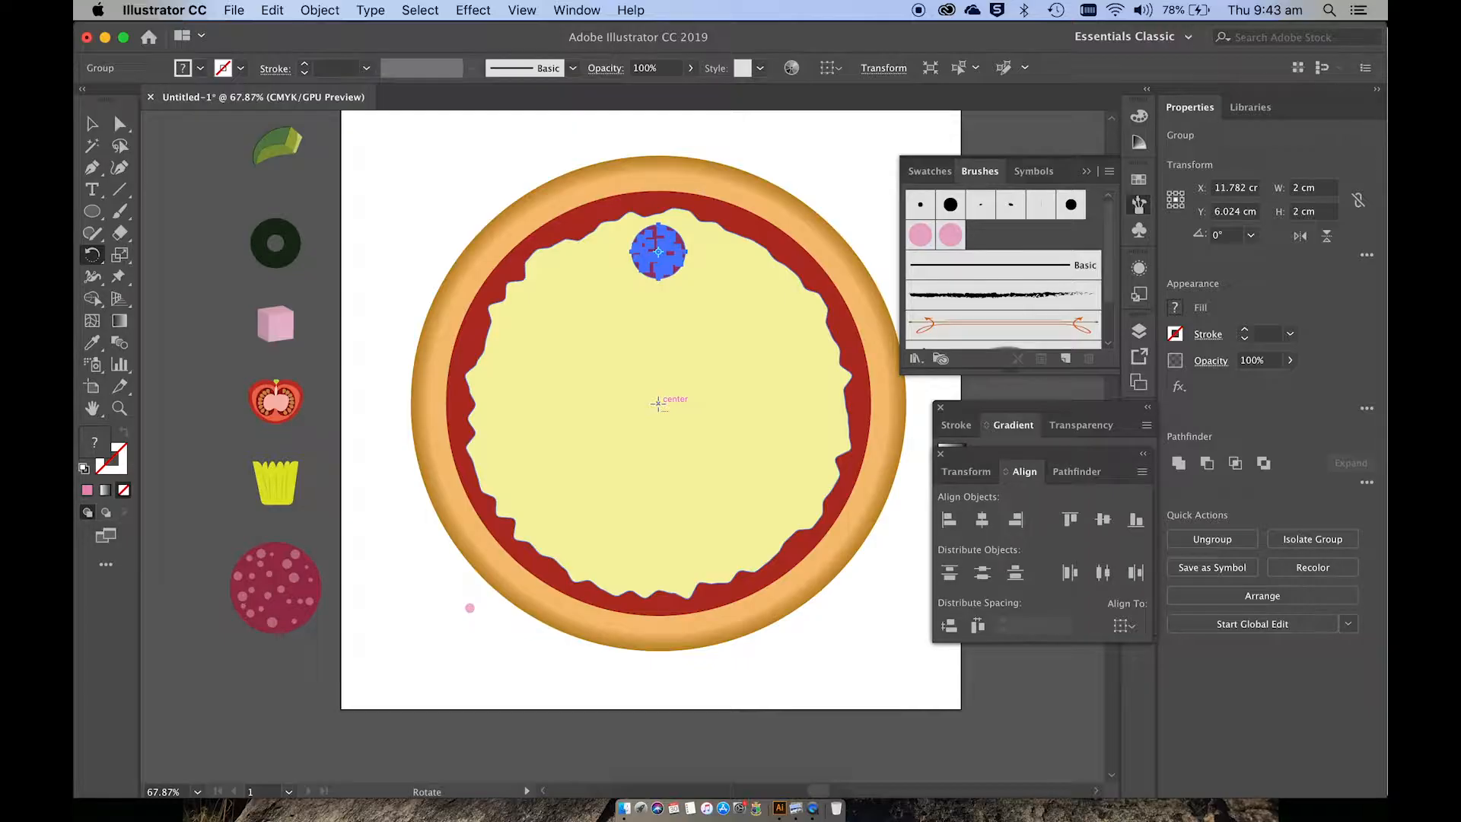
left_click(658, 403, "alt")
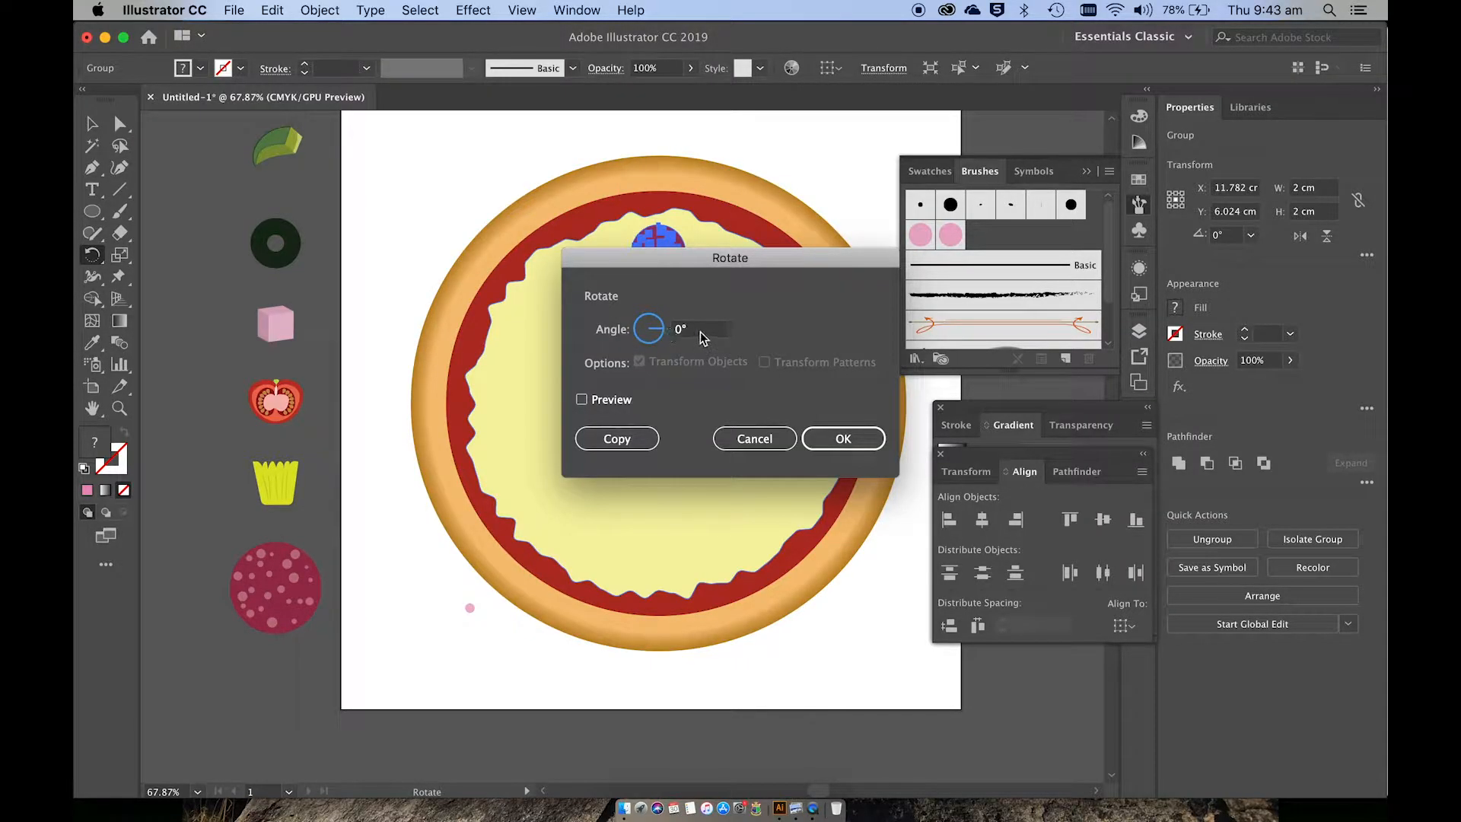
type("45")
left_click(617, 439)
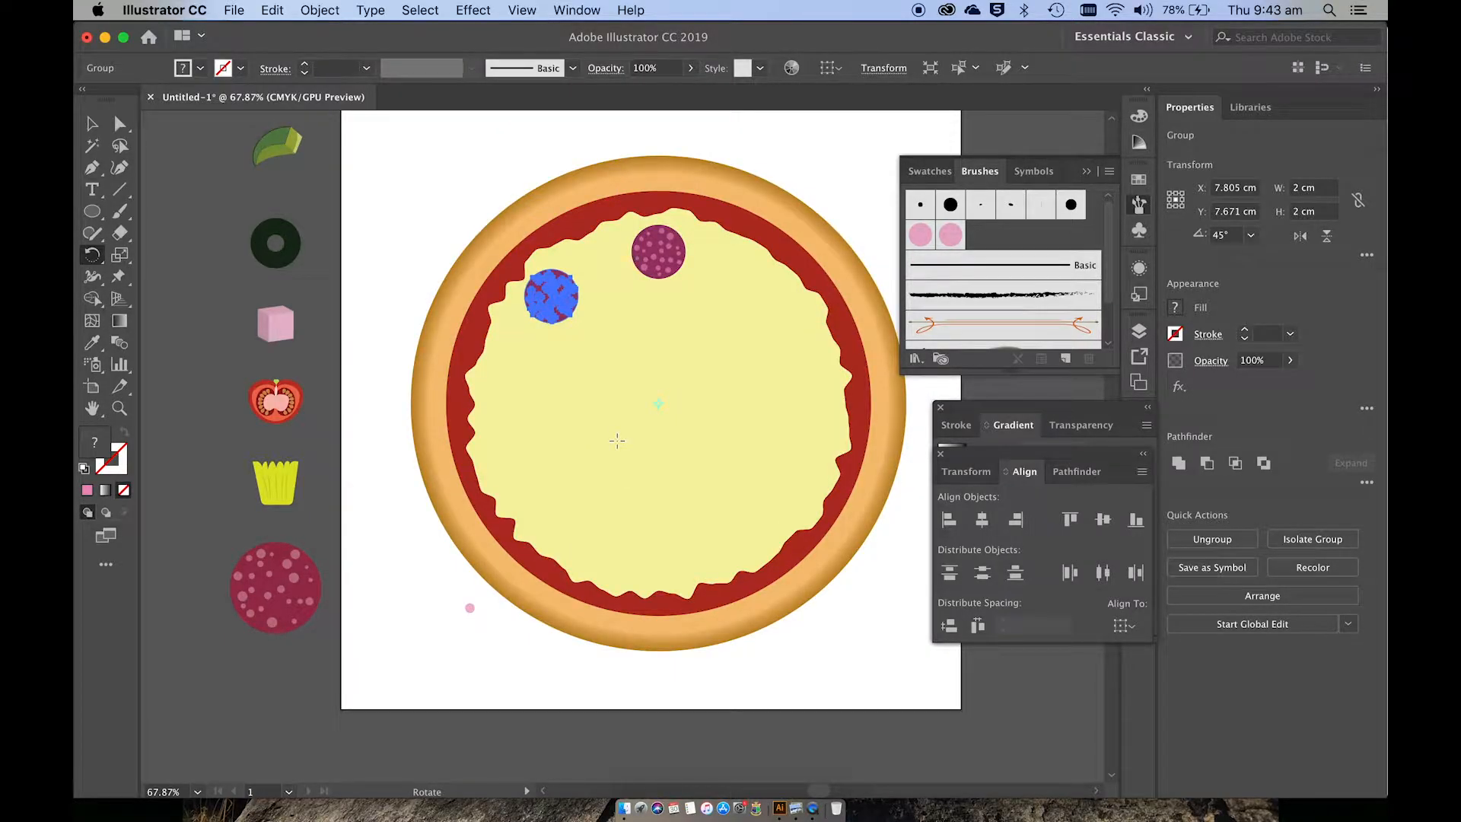
Repeat the rotated copy six more times to complete the ring of salami slices on the cheese.
key("super+d")
key("super+d")
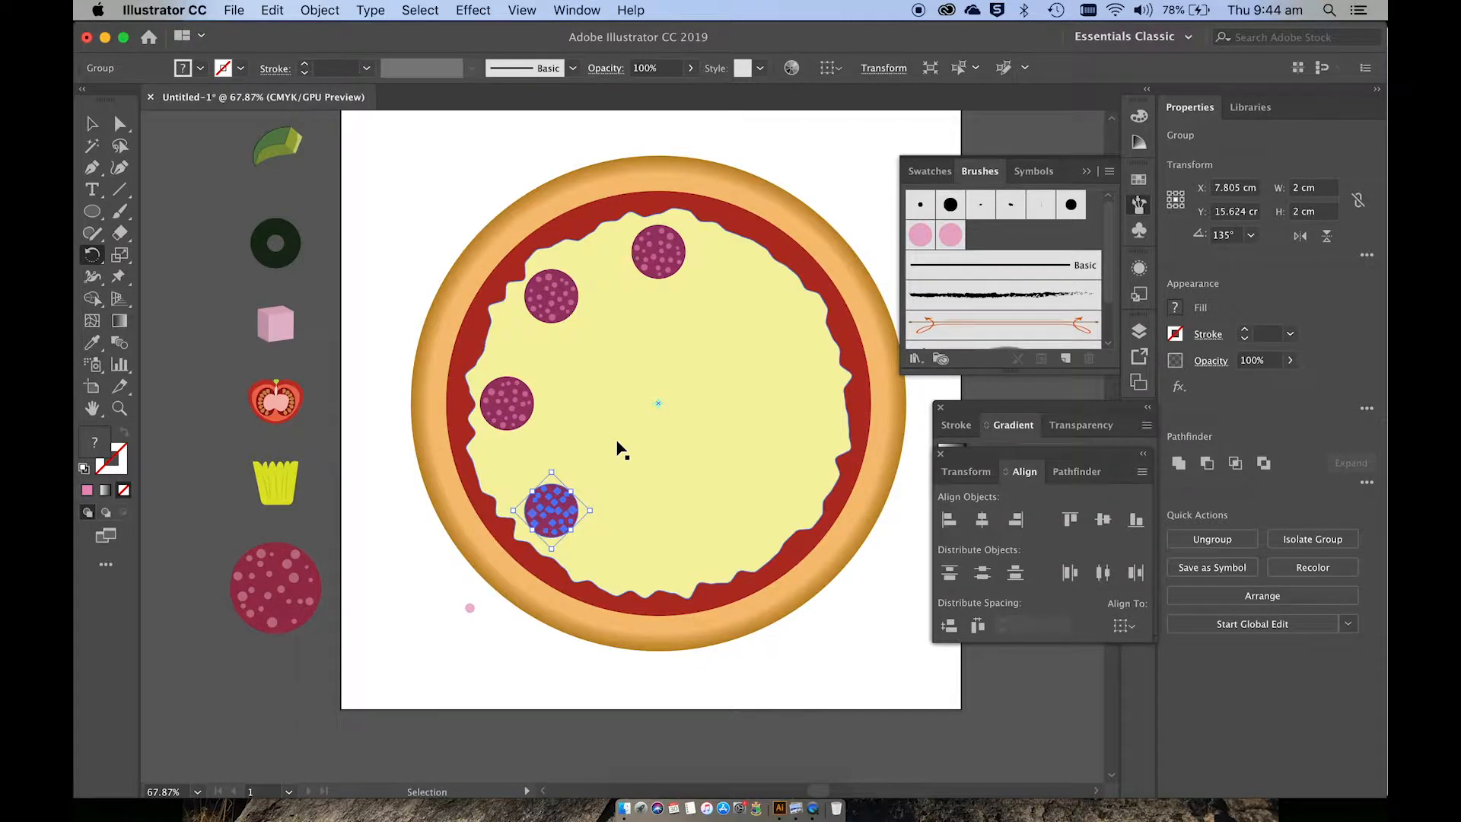
key("super+d")
key("super+d")
key("super+d")
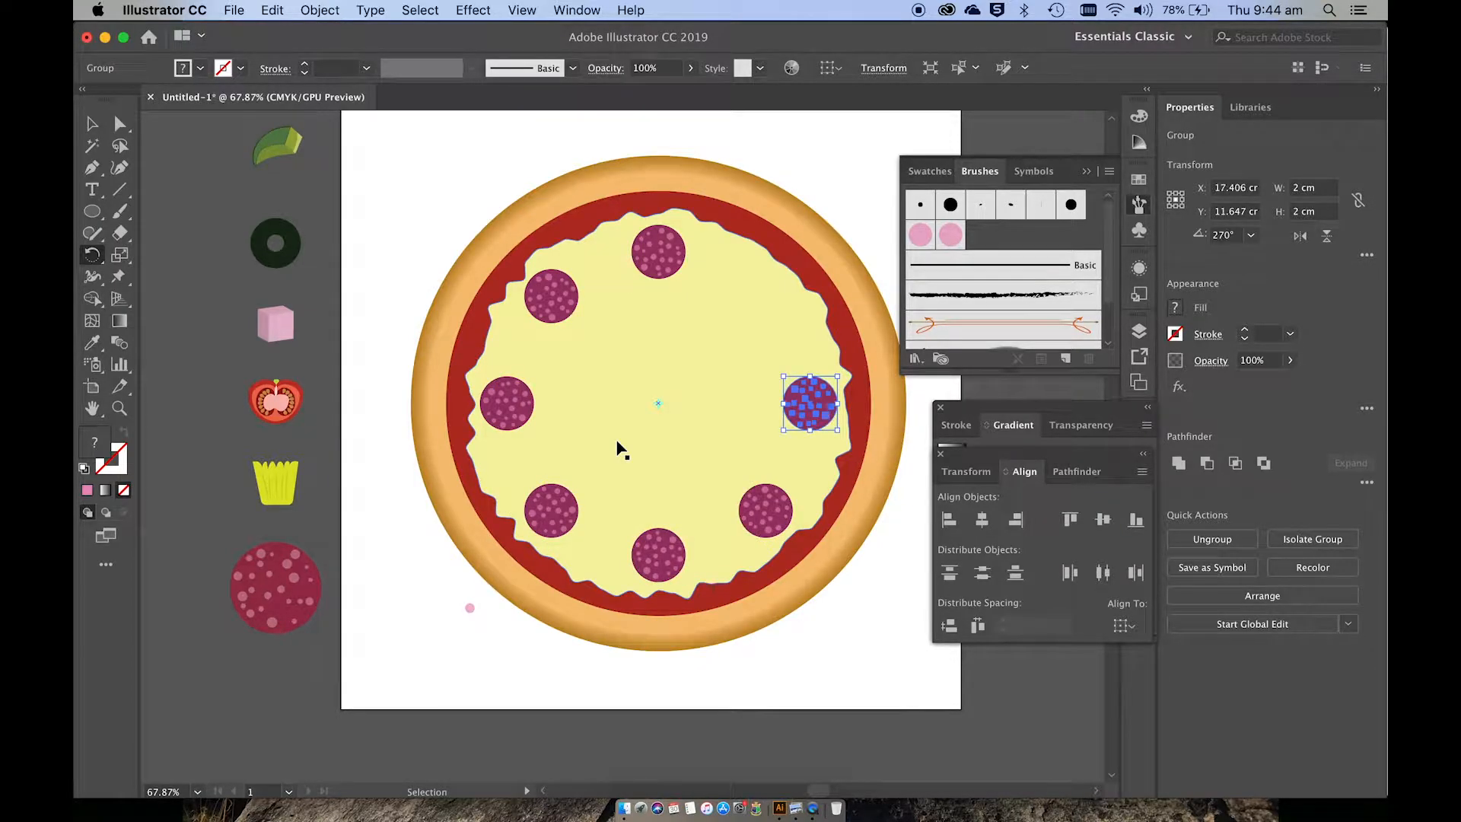
key("super+d")
key("v")
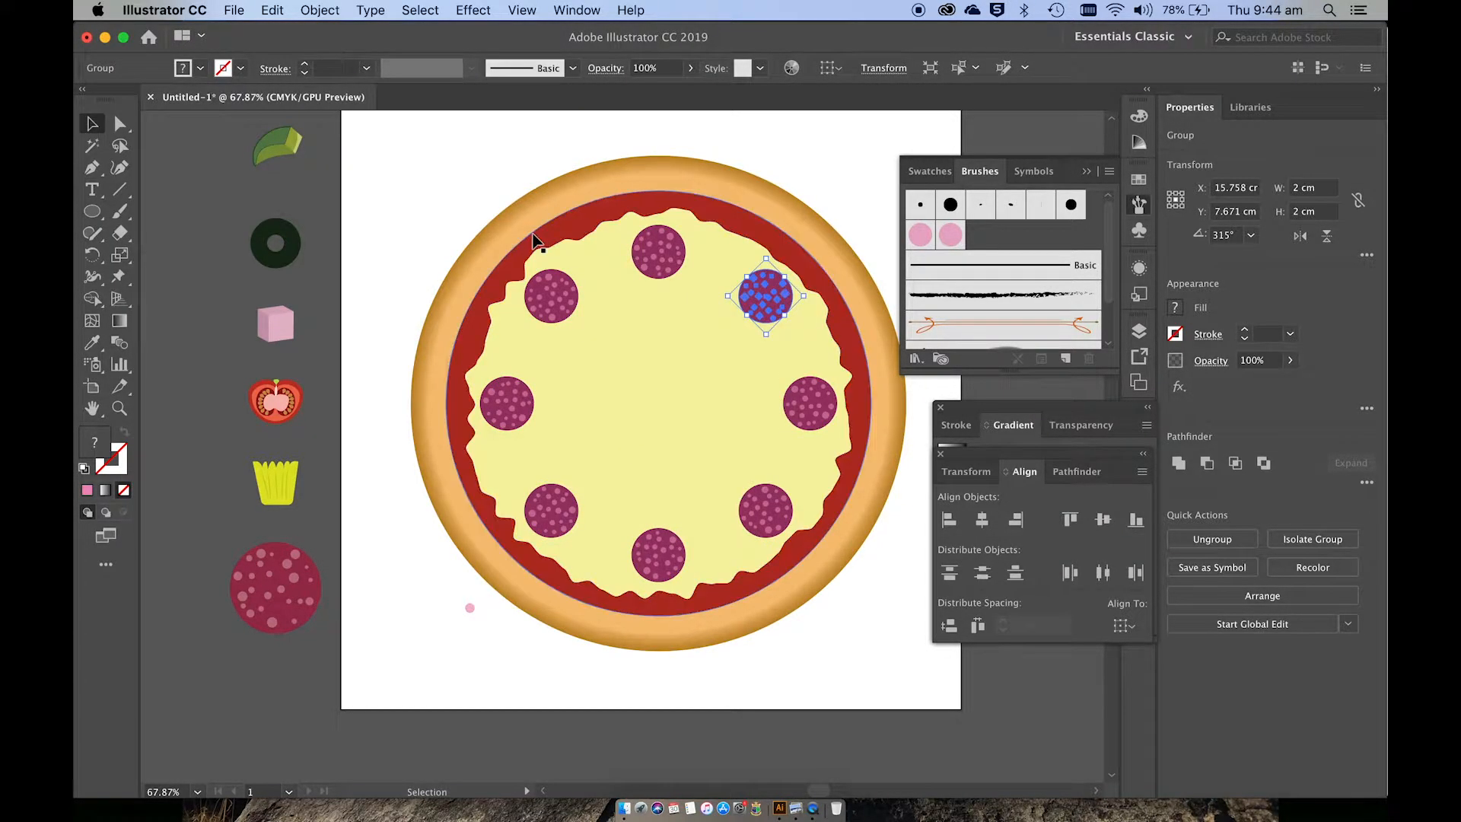
left_click(445, 185)
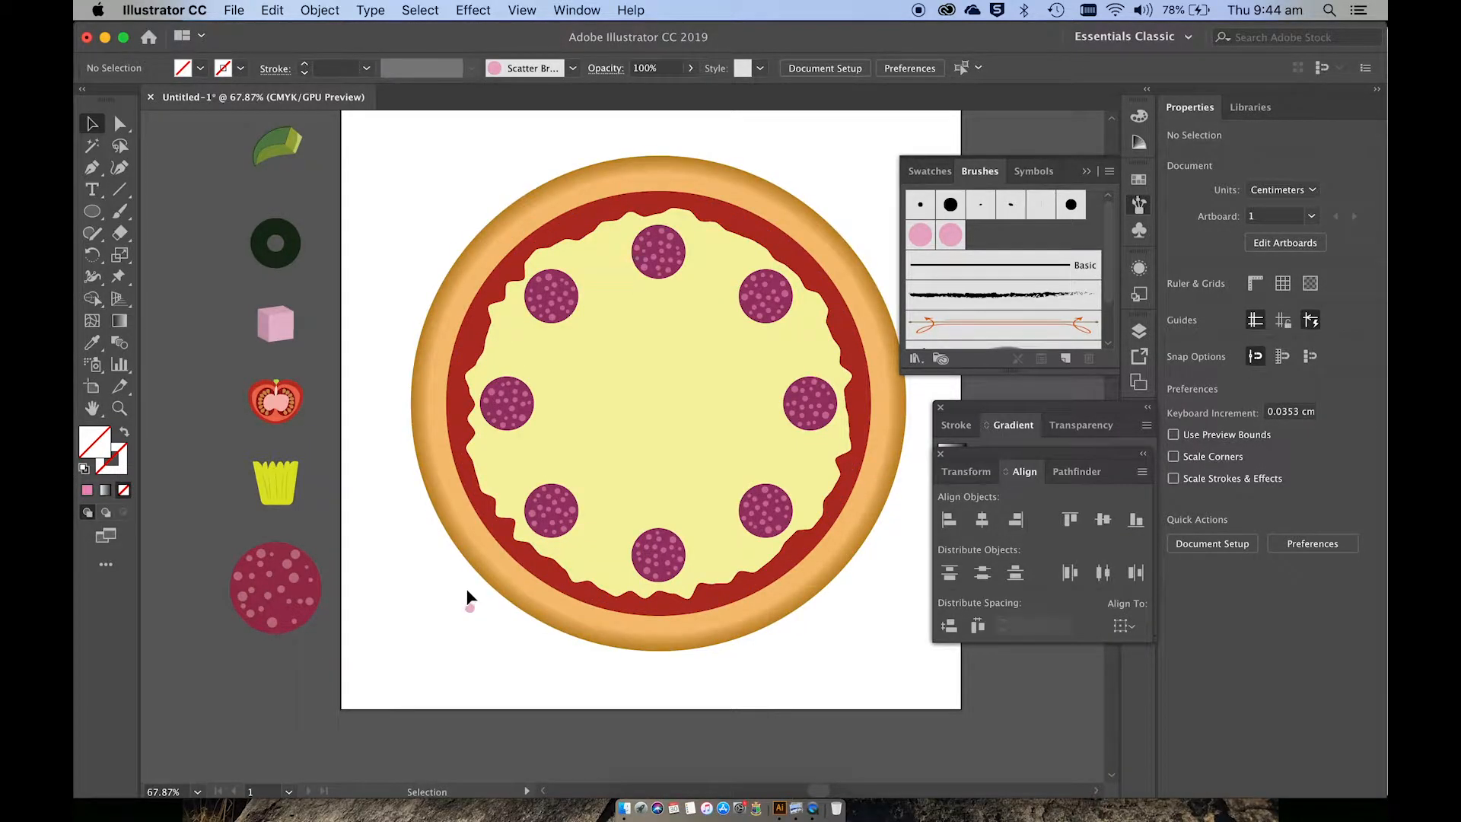
scroll(466, 589, "up", 3)
scroll(467, 590, "up", 2)
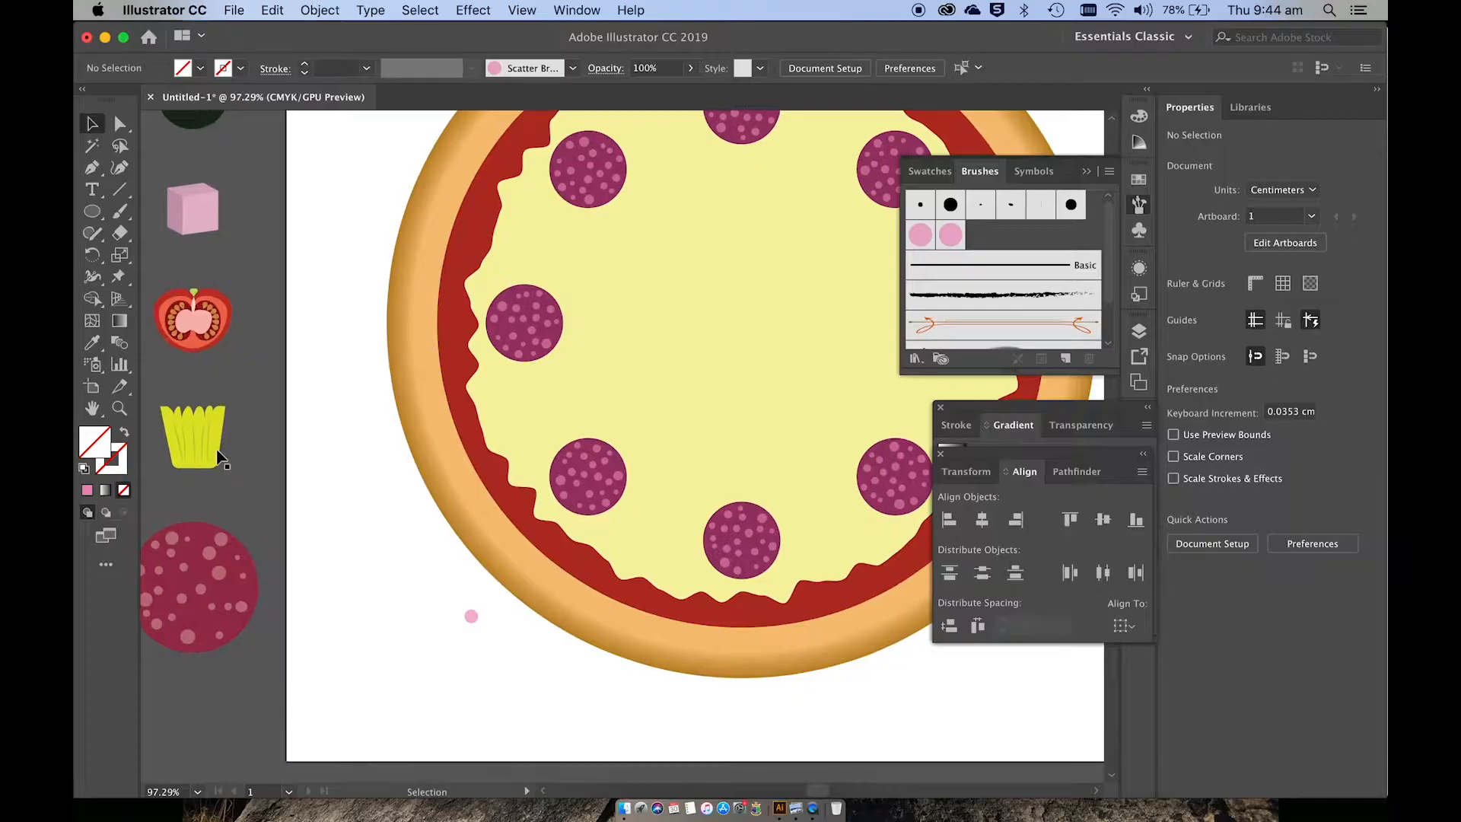
Move the finished yellow piece to the artboard's left edge and draw a rectangle about 1.49 by 1.78 cm near it.
left_click_drag(193, 455, 258, 490)
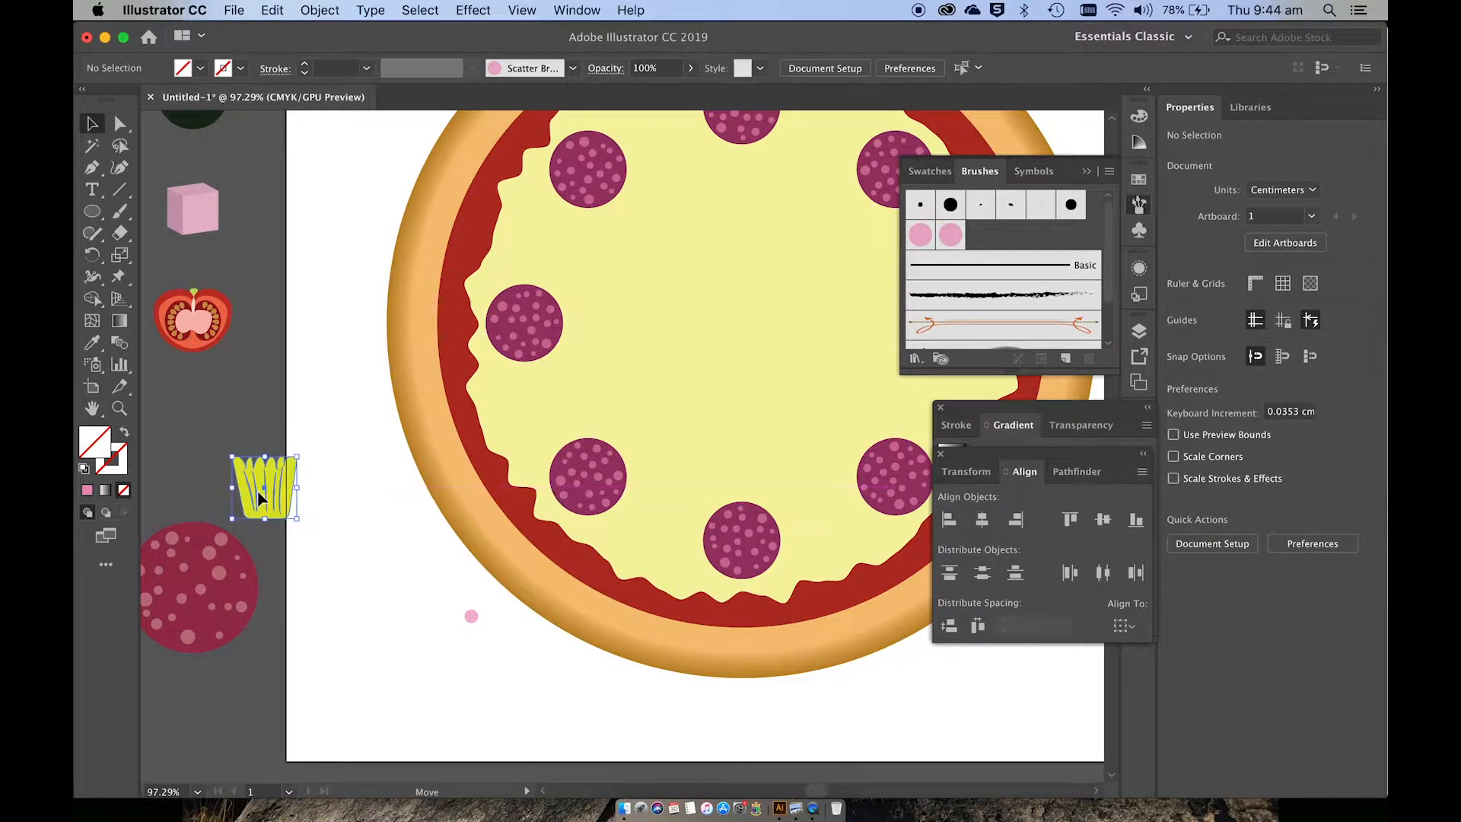
left_click(97, 212)
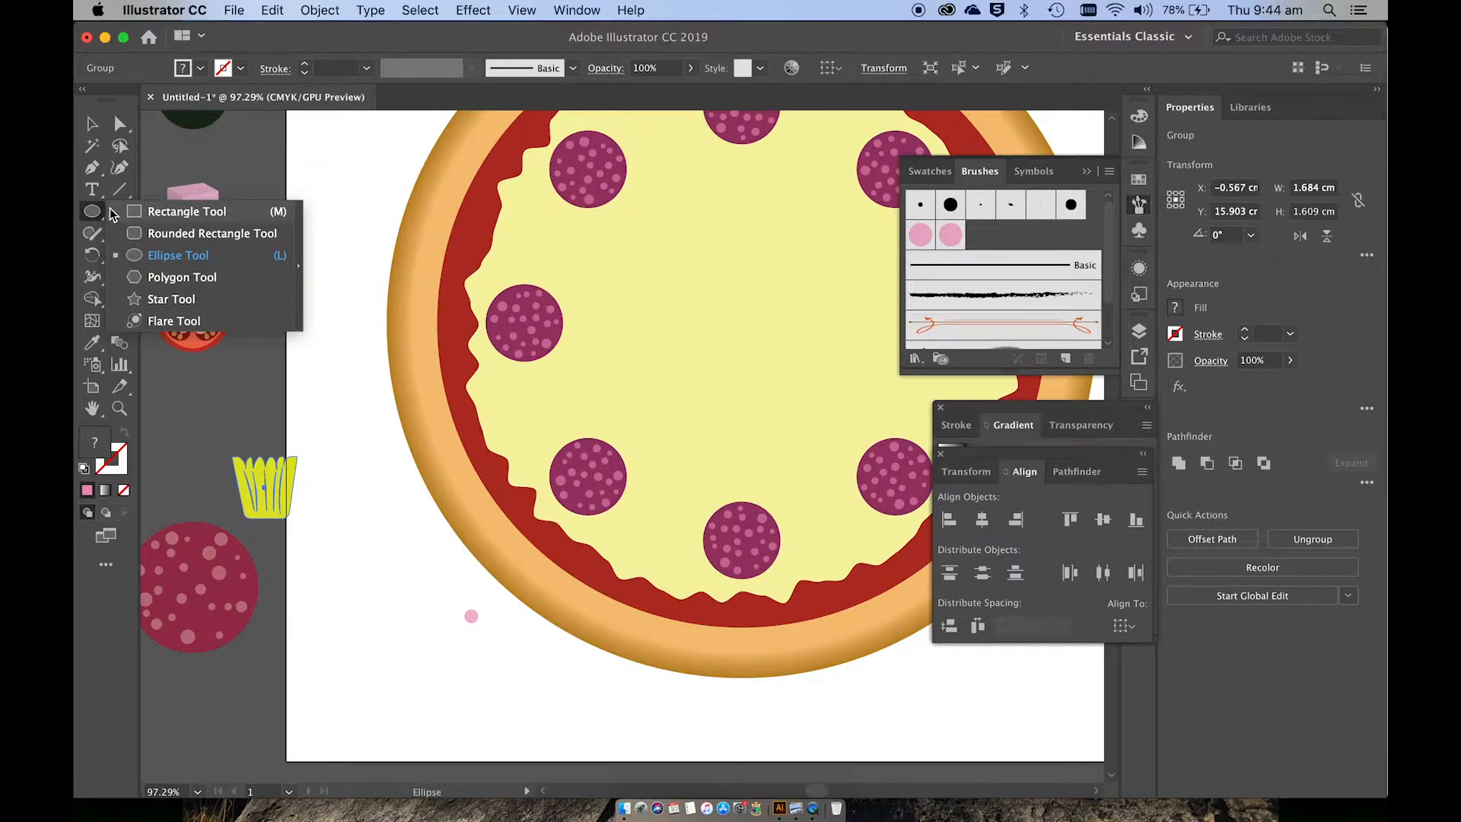
left_click(129, 213)
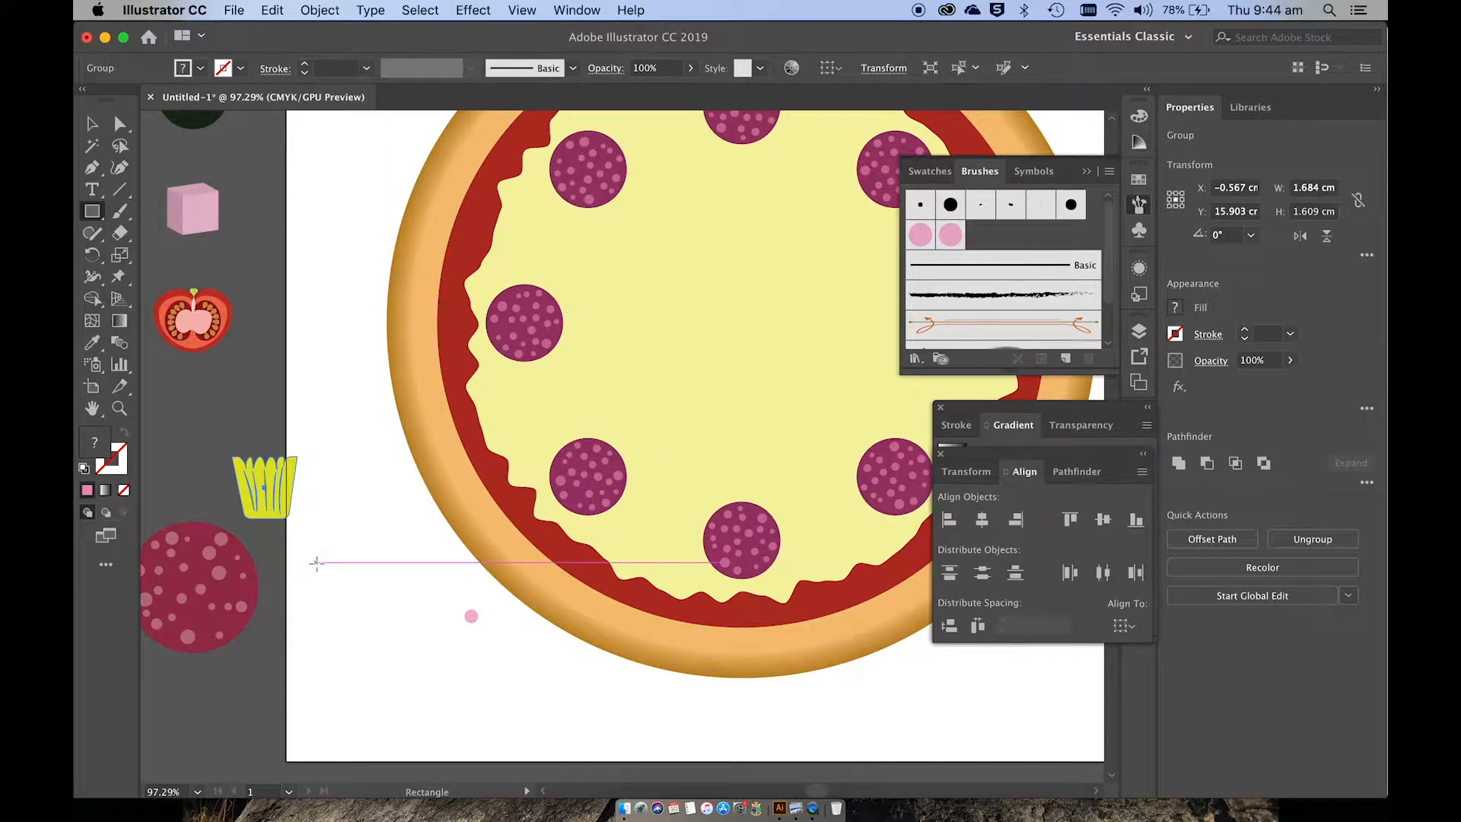
left_click_drag(318, 545, 378, 613)
scroll(378, 611, "up", 5)
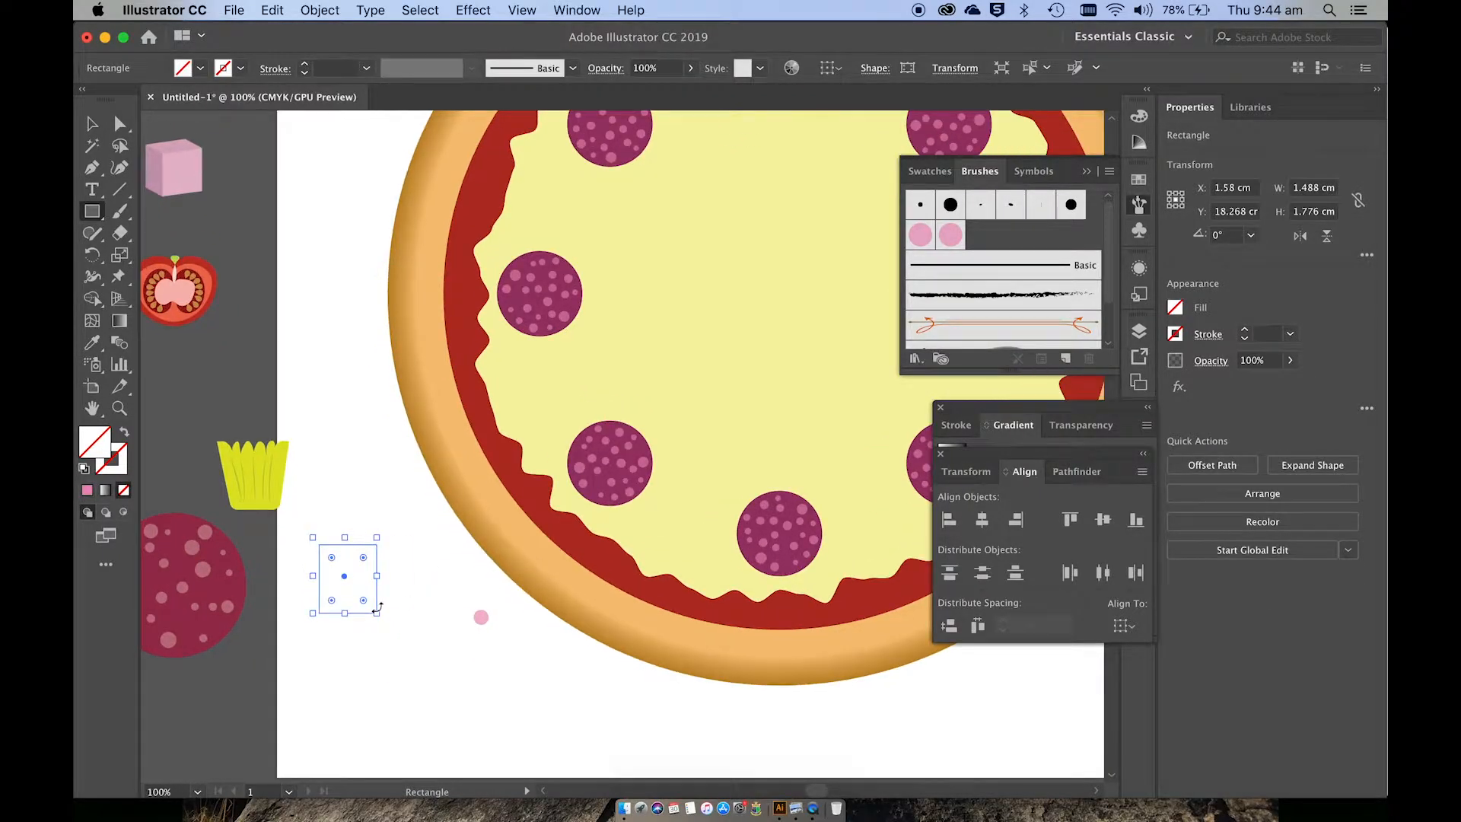
Fill the new rectangle with a bright yellow matching the finished yellow piece.
double_click(97, 445)
left_click(866, 552)
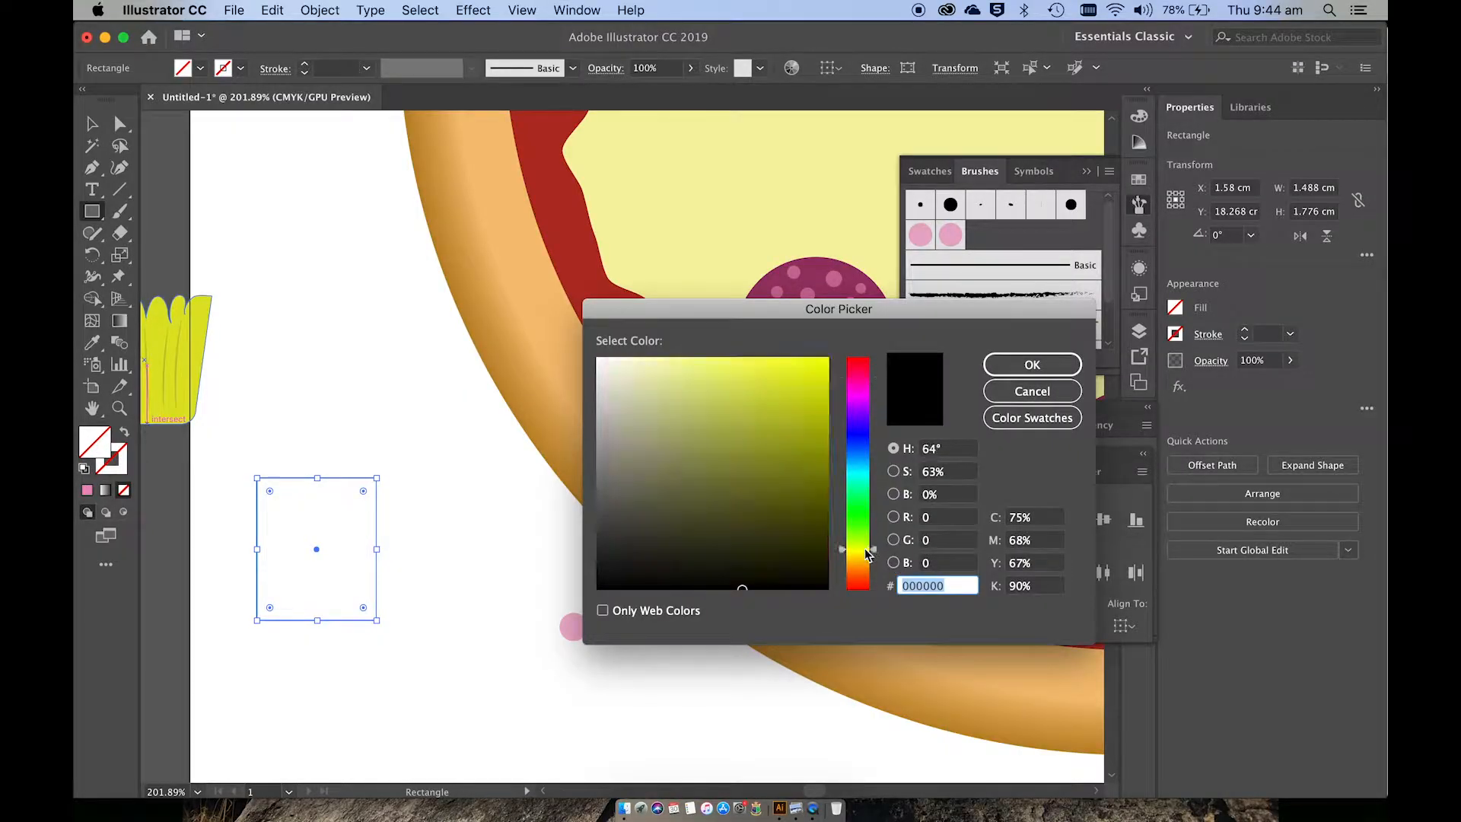
left_click(776, 362)
left_click(1032, 364)
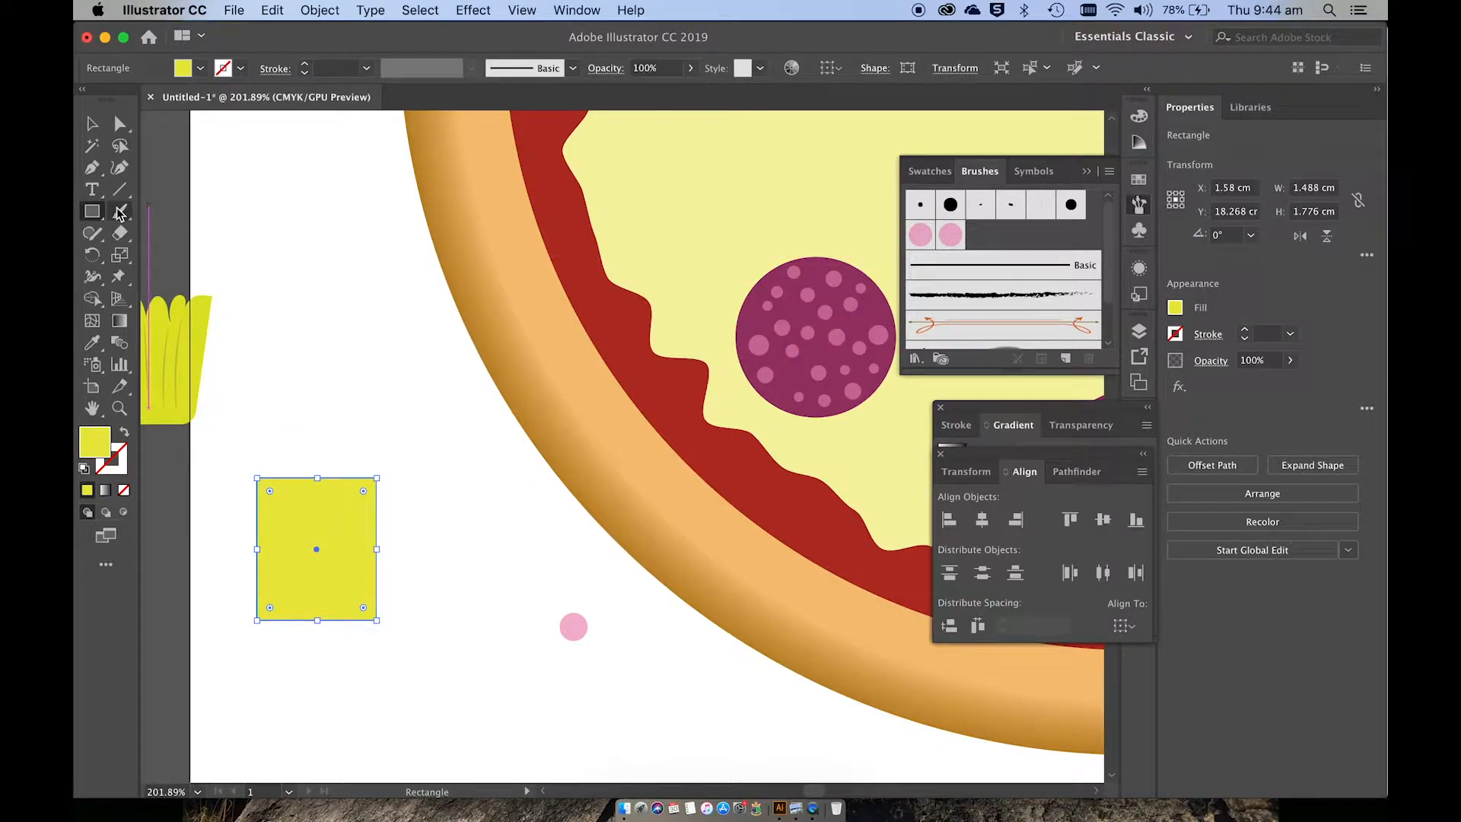
Round the two bottom corners of the yellow rectangle to a radius of about 0.45 cm, leaving the top corners square.
left_click(119, 124)
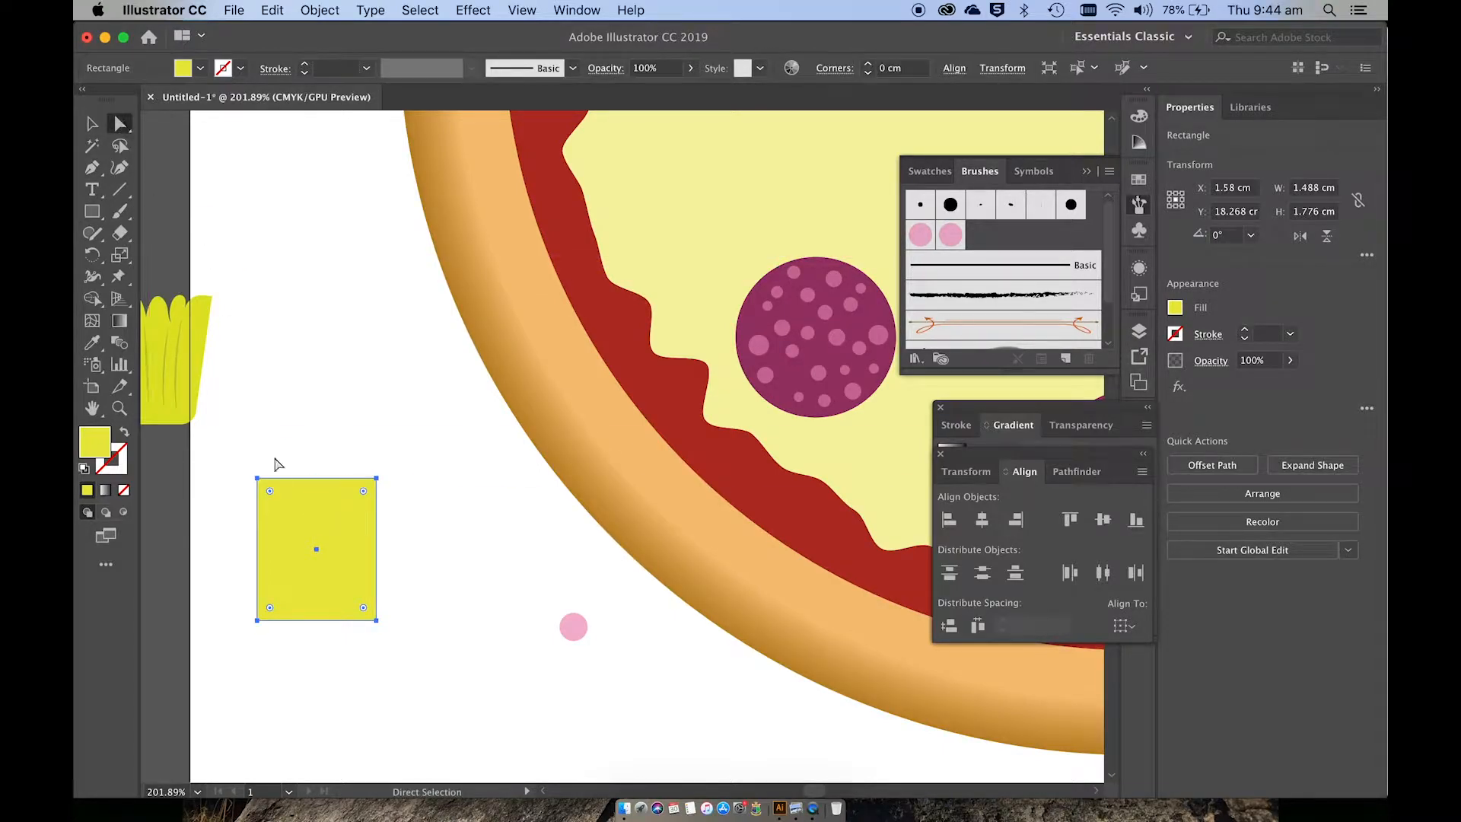
left_click(255, 620)
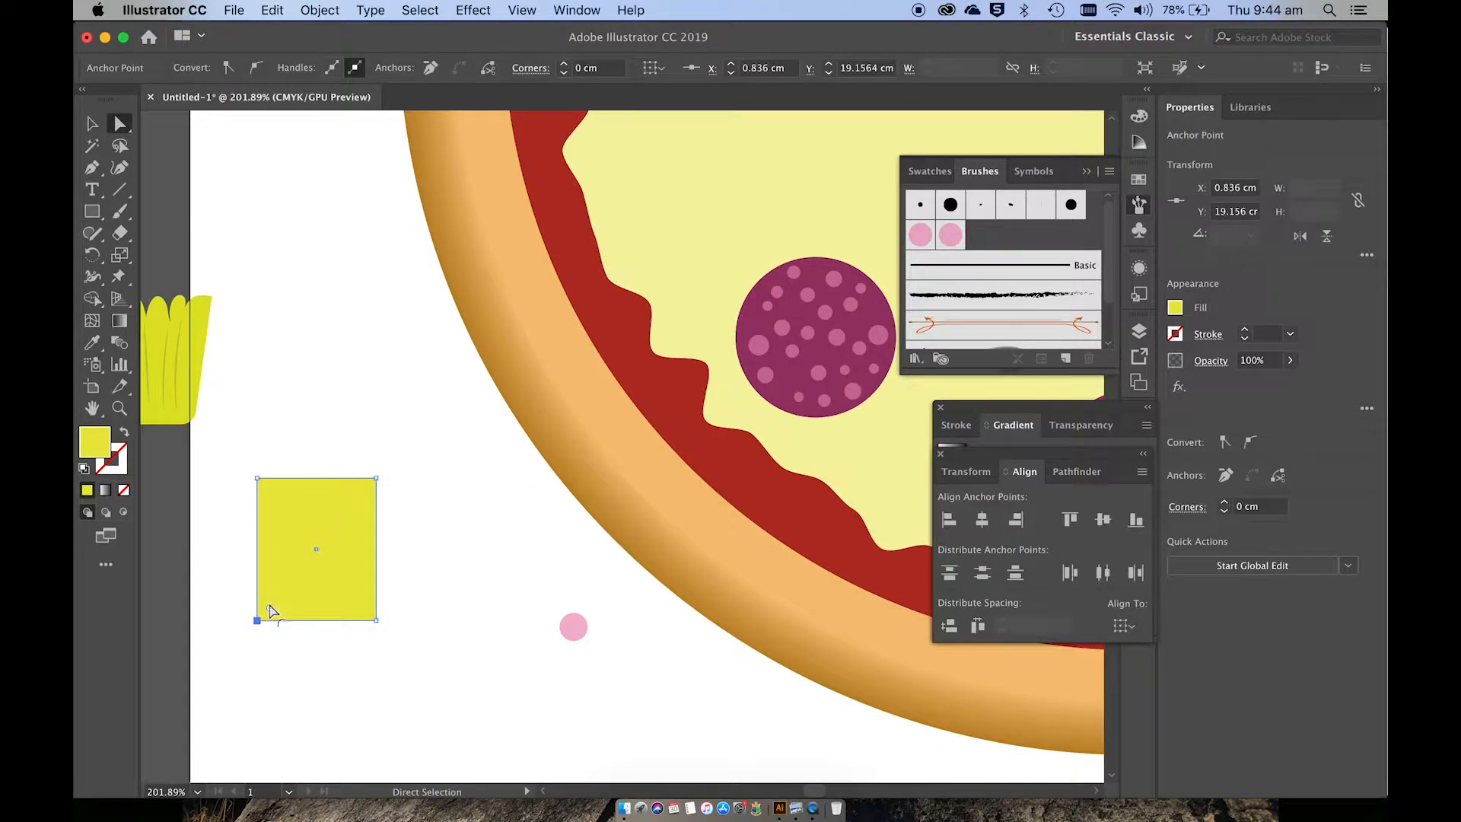
mouse_move(270, 608)
left_mouse_down()
mouse_move(287, 591)
mouse_move(272, 611)
left_mouse_up()
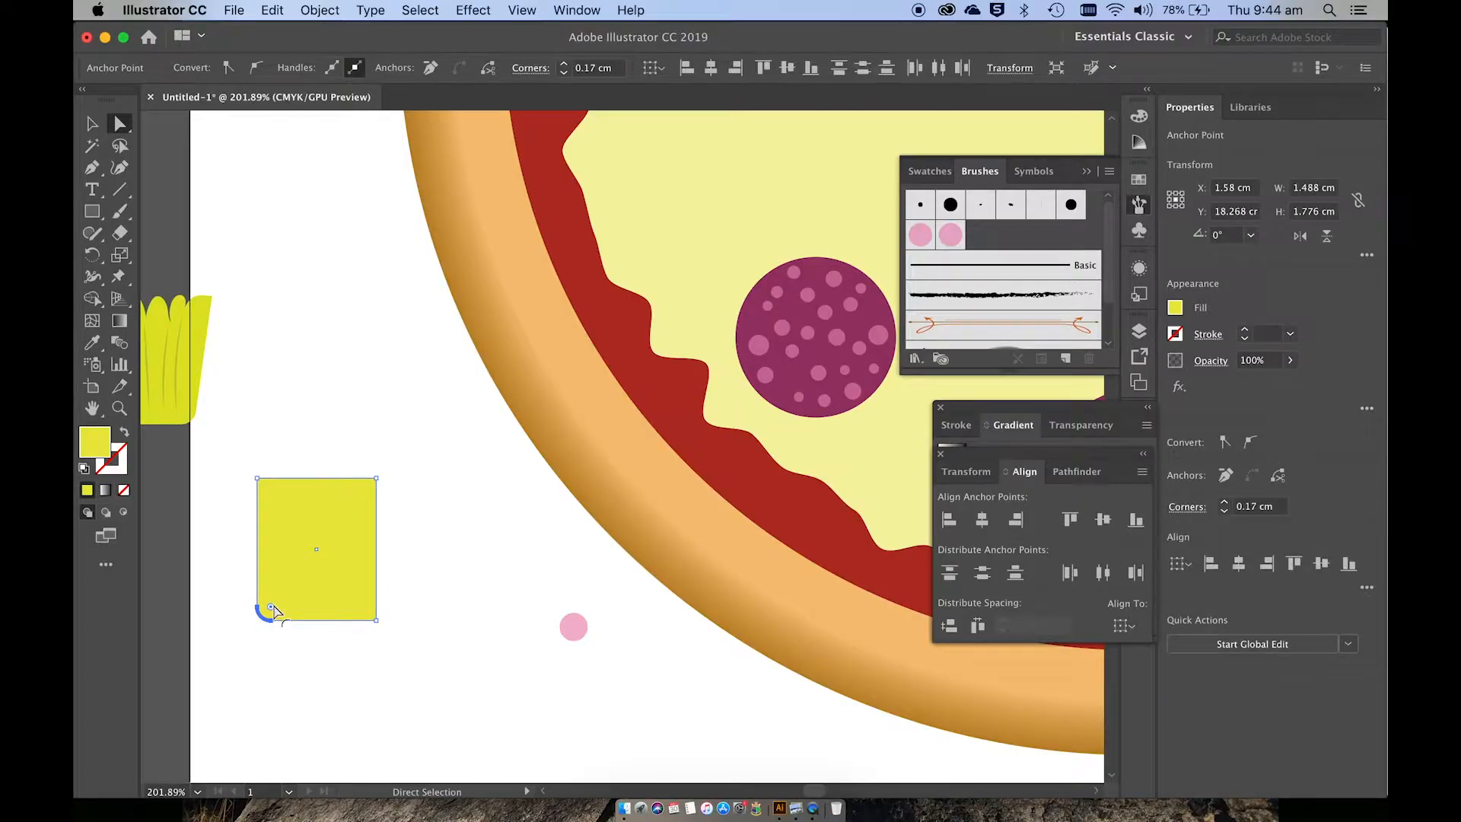
key("super+z")
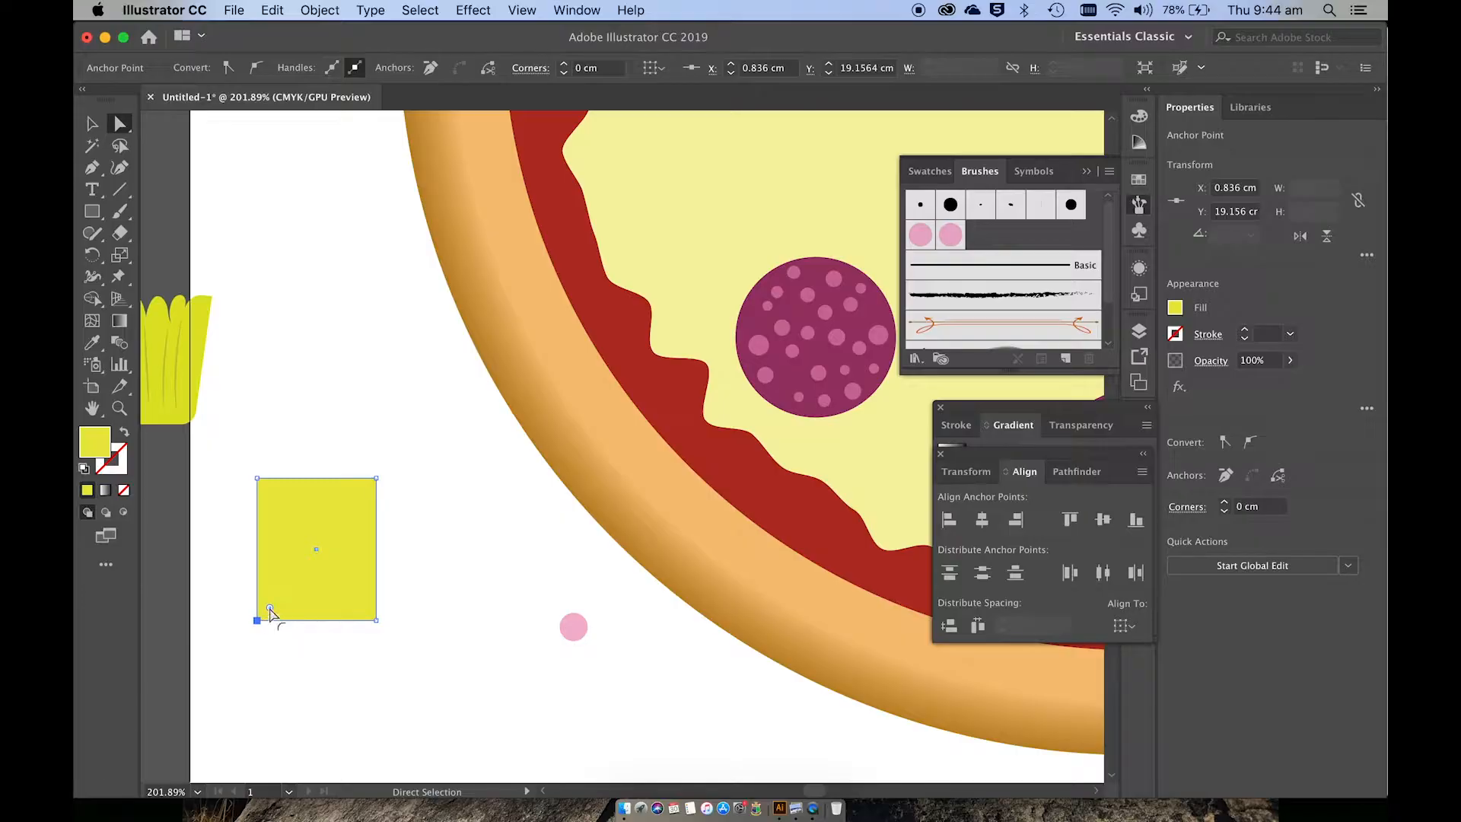
key("shift+super+z")
scroll(272, 611, "up", 2)
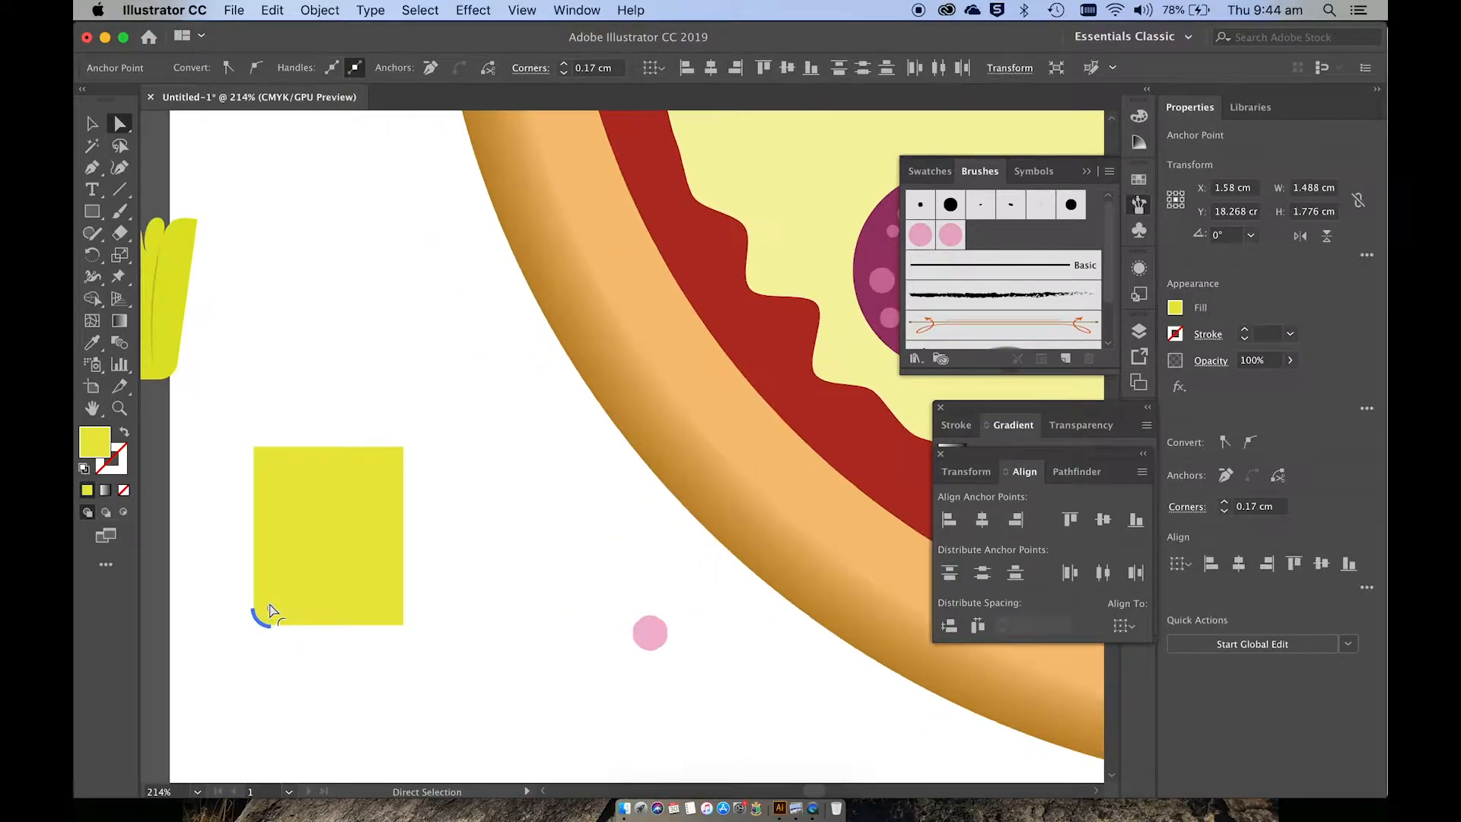
scroll(274, 613, "up", 1)
scroll(283, 618, "up", 4)
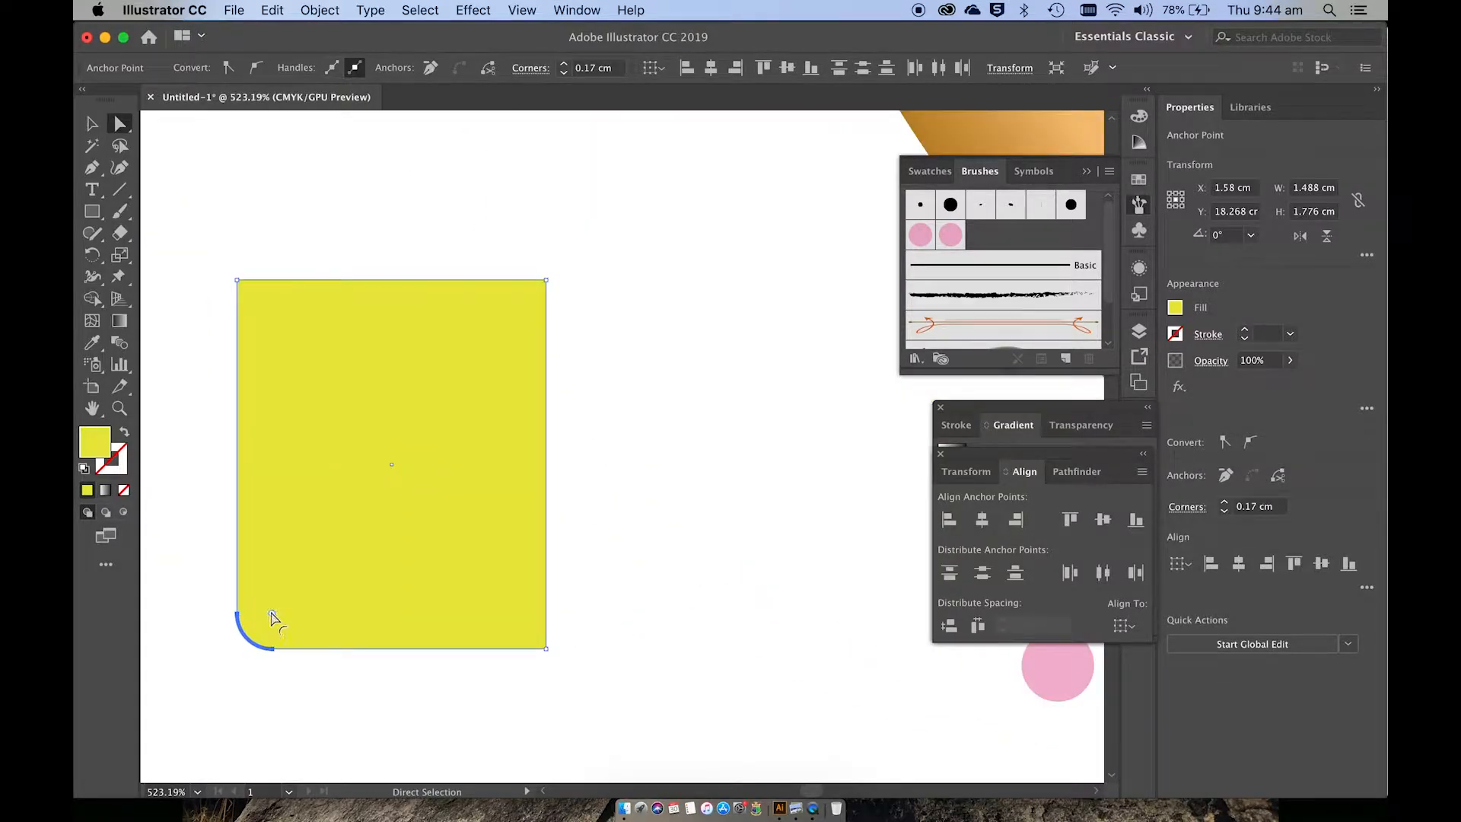
left_click_drag(270, 613, 340, 569)
left_click(546, 649)
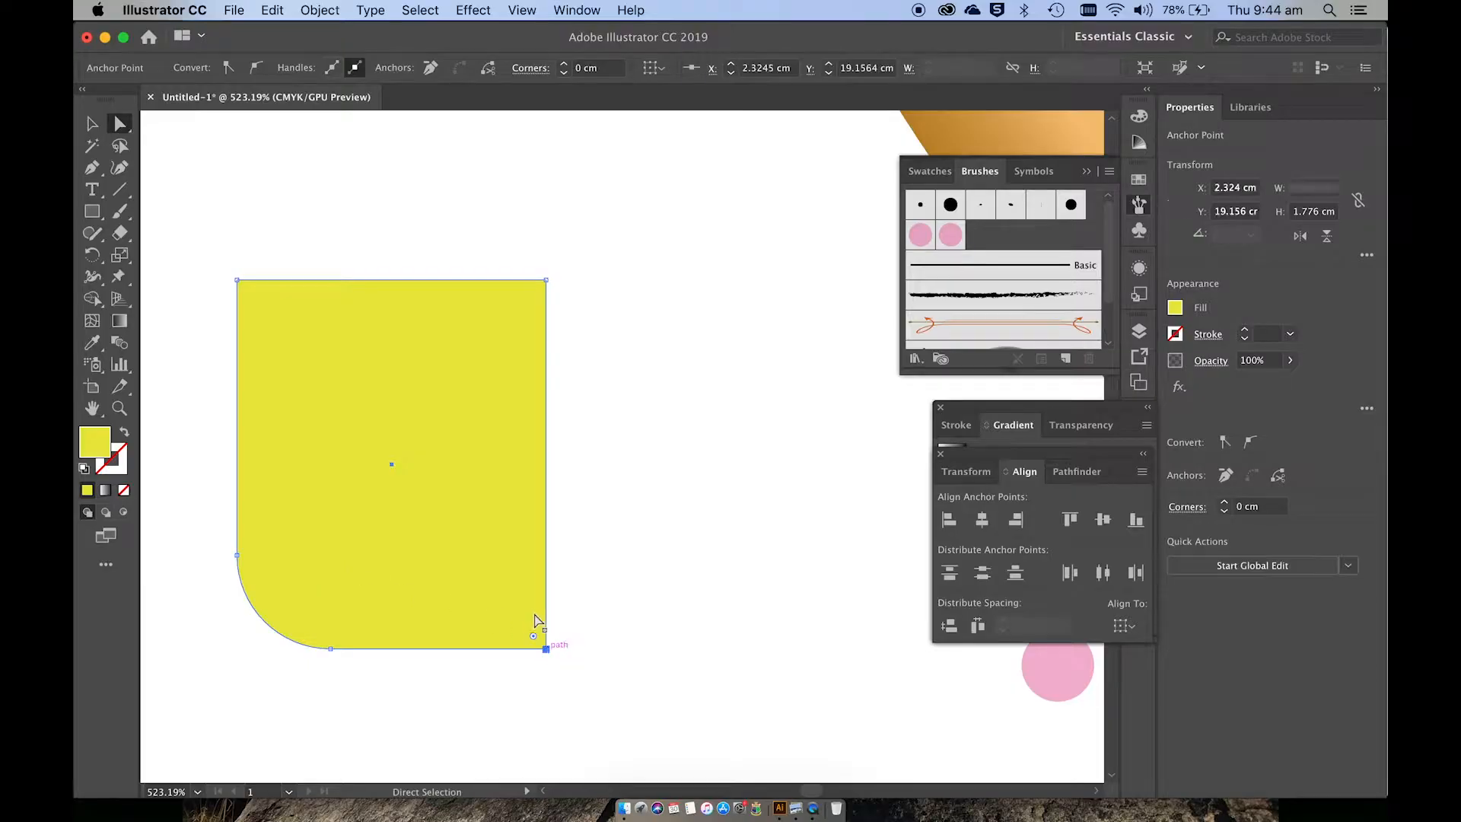
left_click_drag(535, 639, 444, 565)
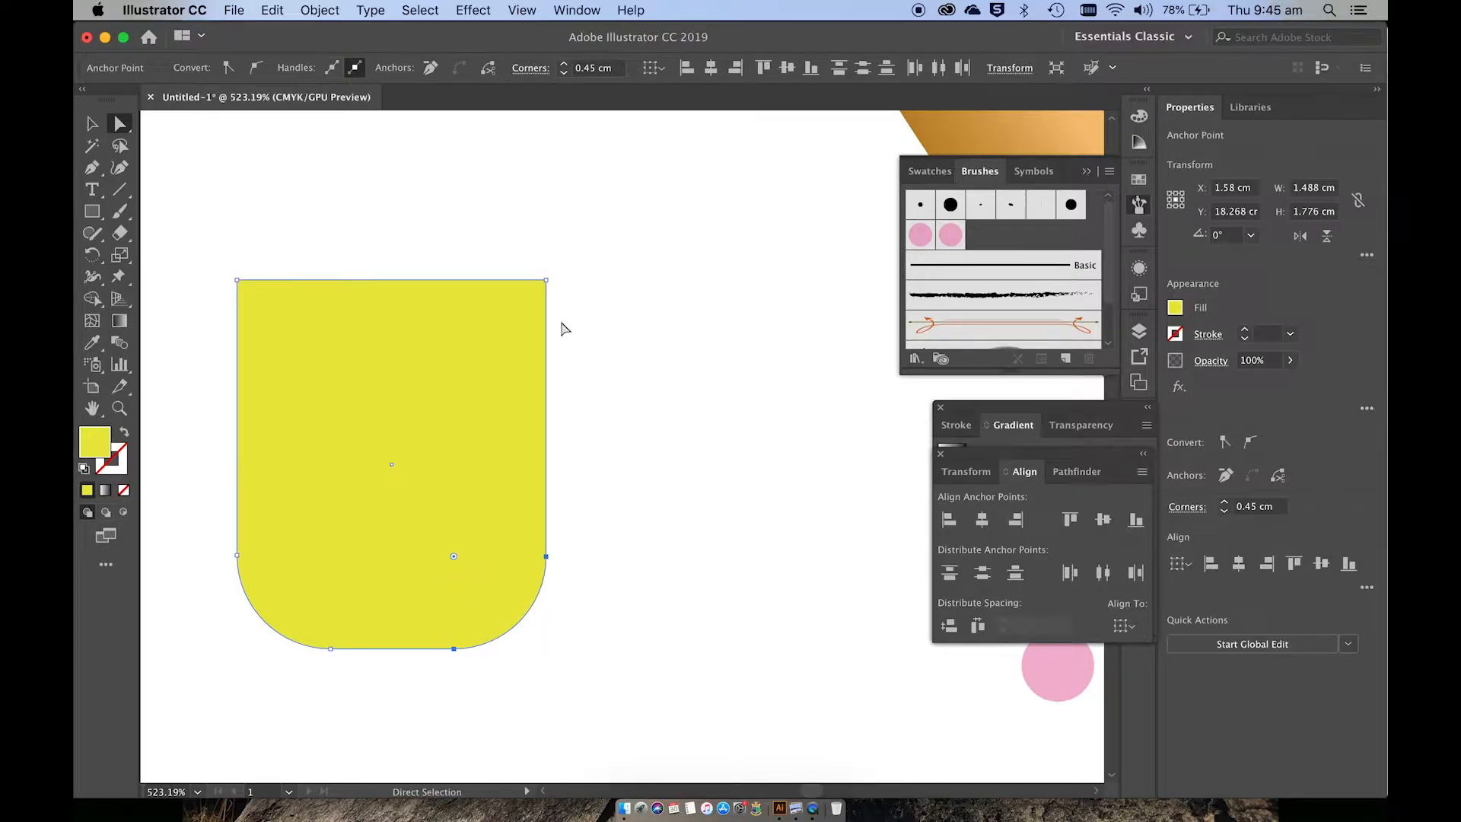
Pull the two top corner anchors outward so the yellow shape tapers downward and is about 1.82 cm wide at the top.
left_click(547, 280)
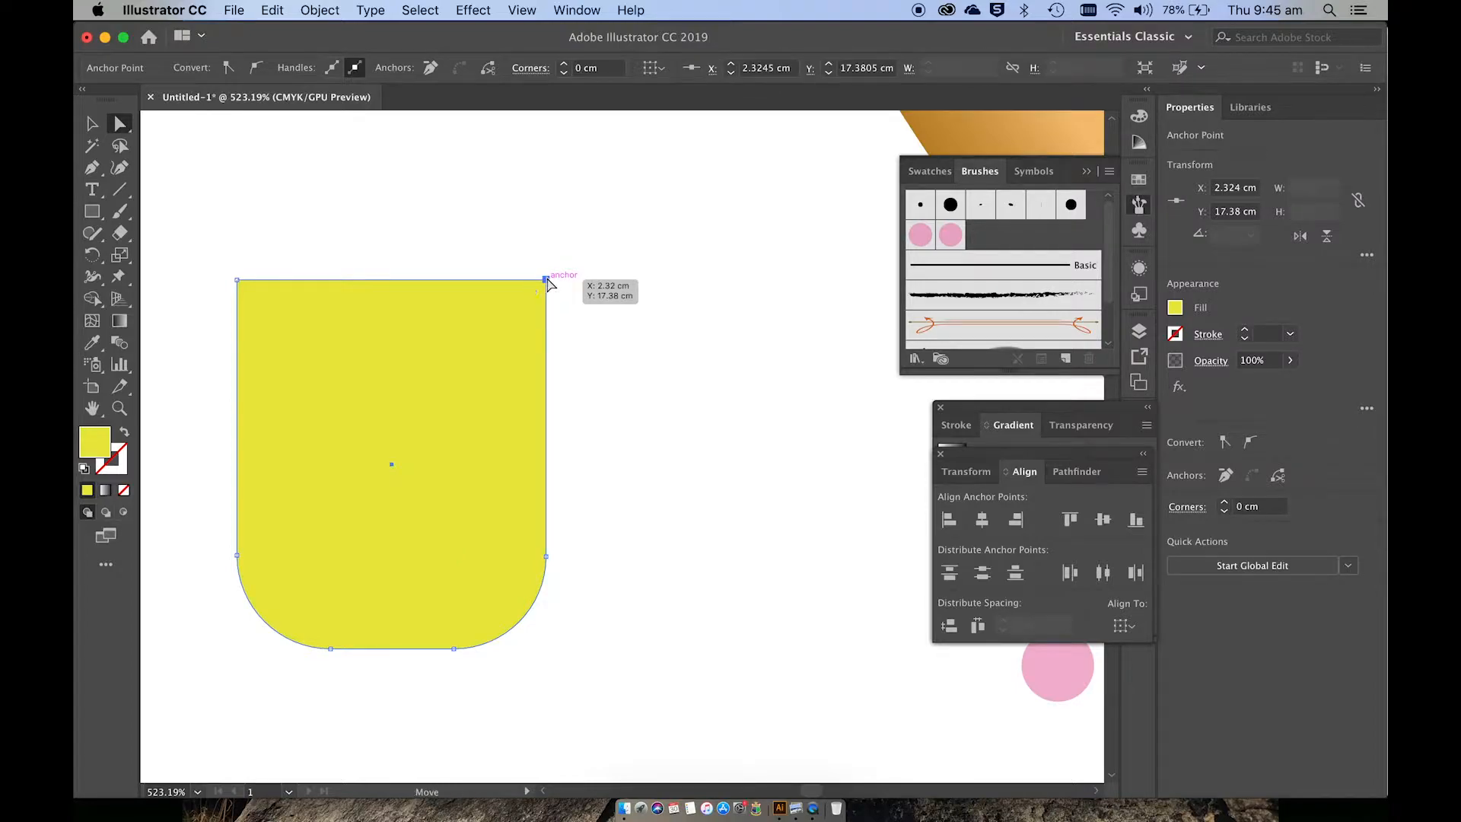
left_click_drag(547, 281, 580, 281)
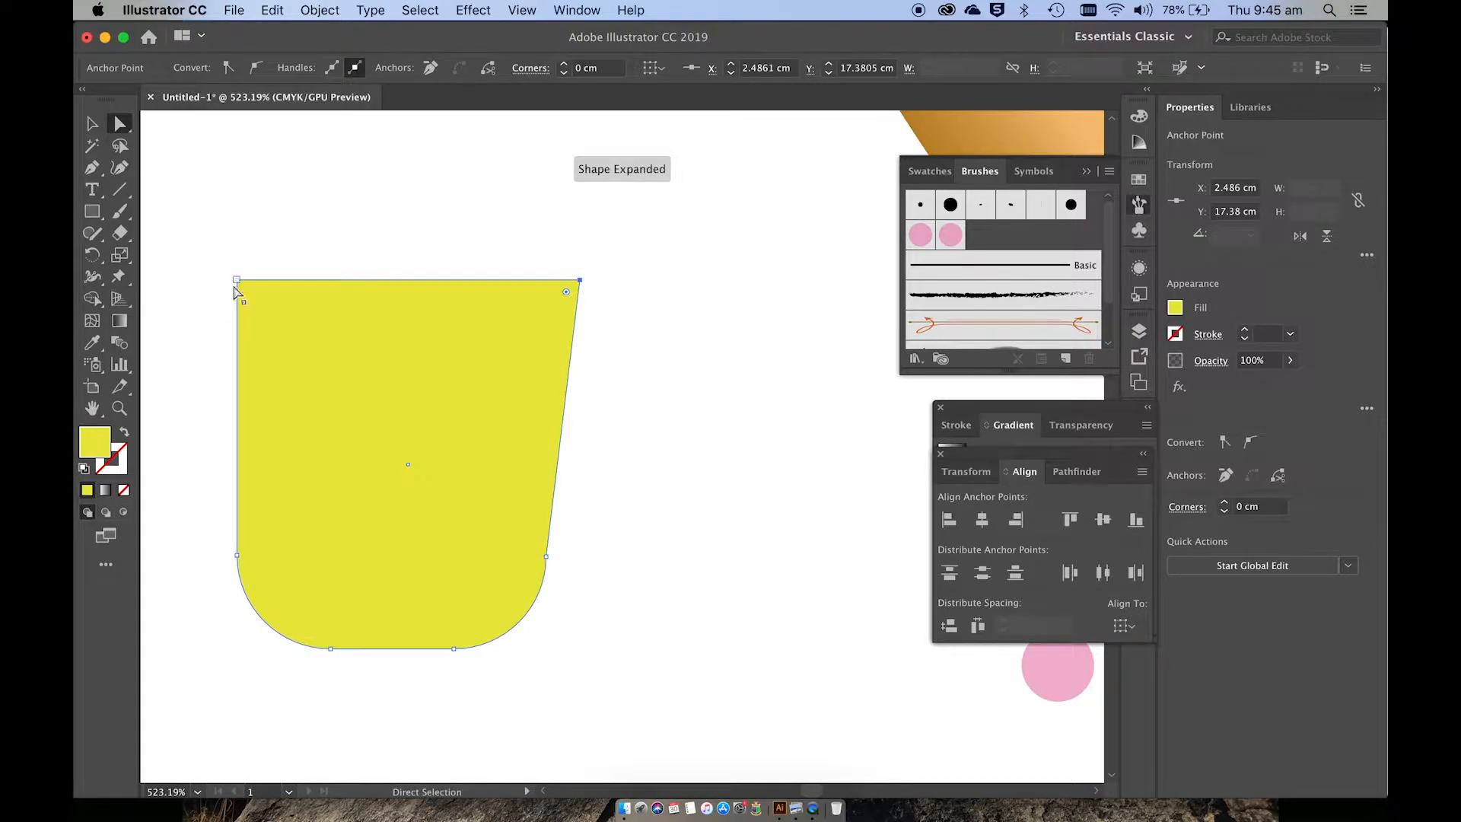
left_click_drag(237, 280, 202, 280)
left_click(263, 204)
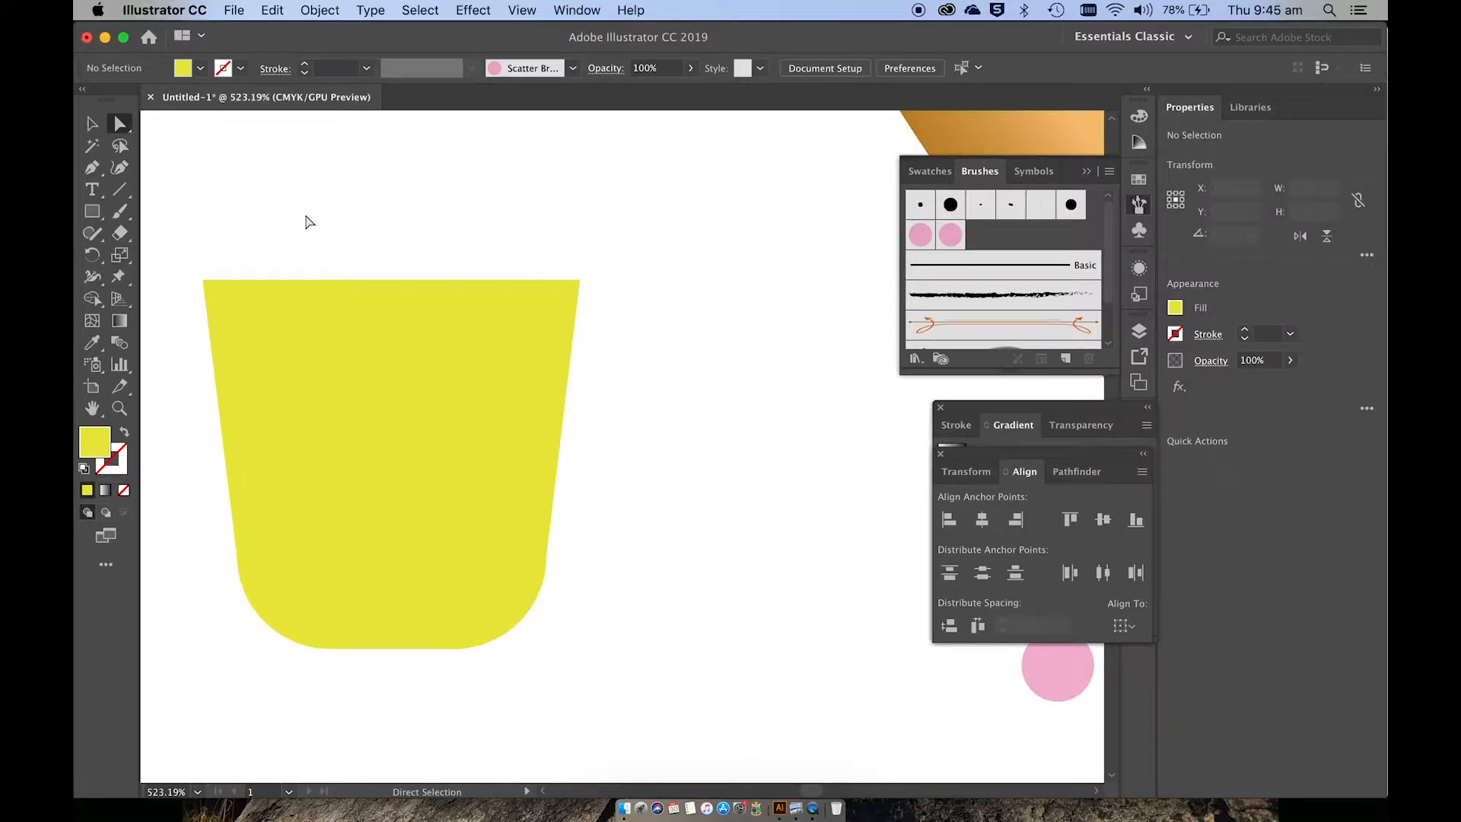
Redraw the straight top edge of the yellow shape as a row of rounded scallops with the Pencil tool.
key("v")
left_click(232, 298)
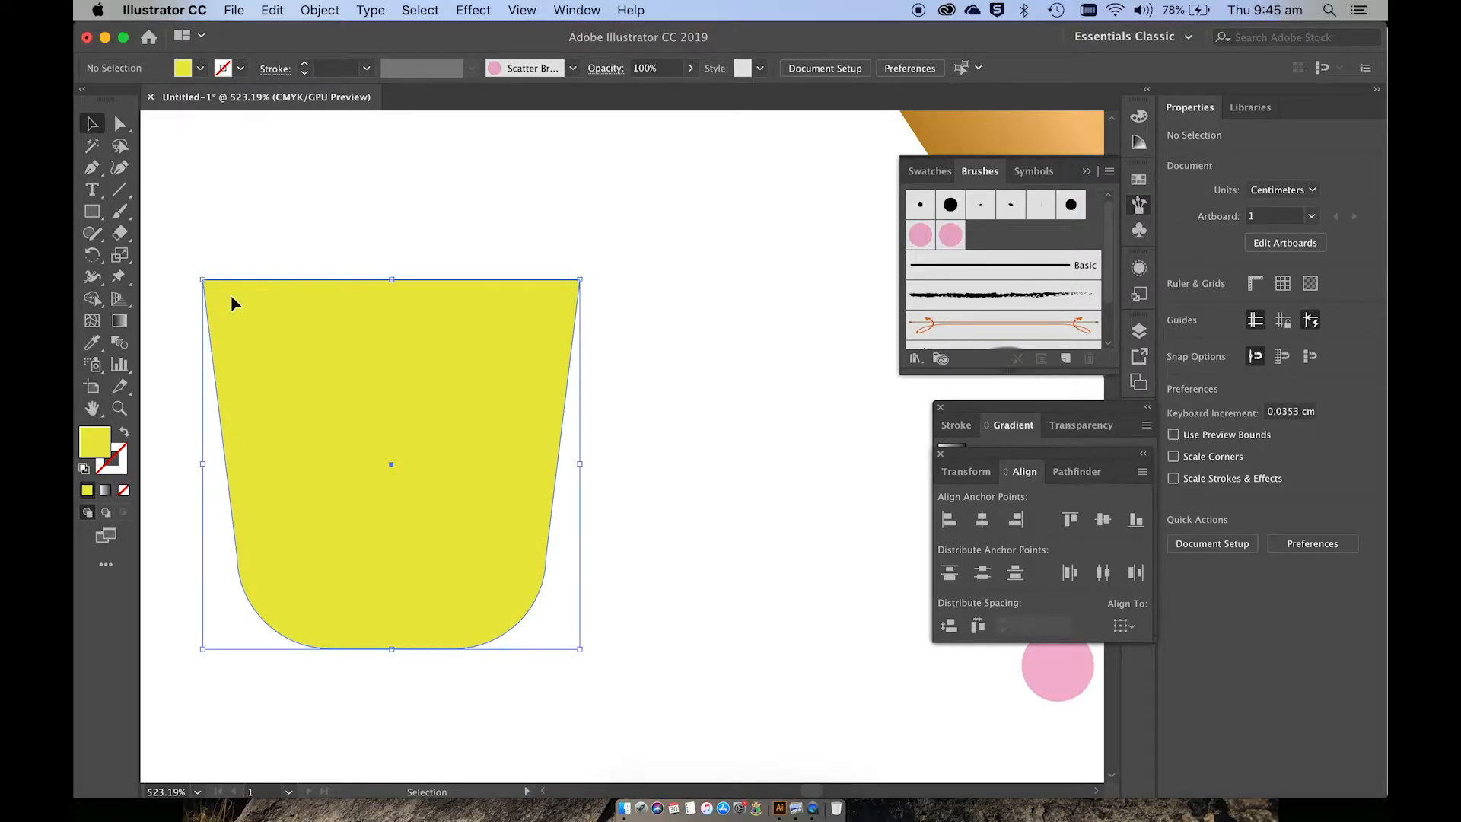
left_click(95, 235)
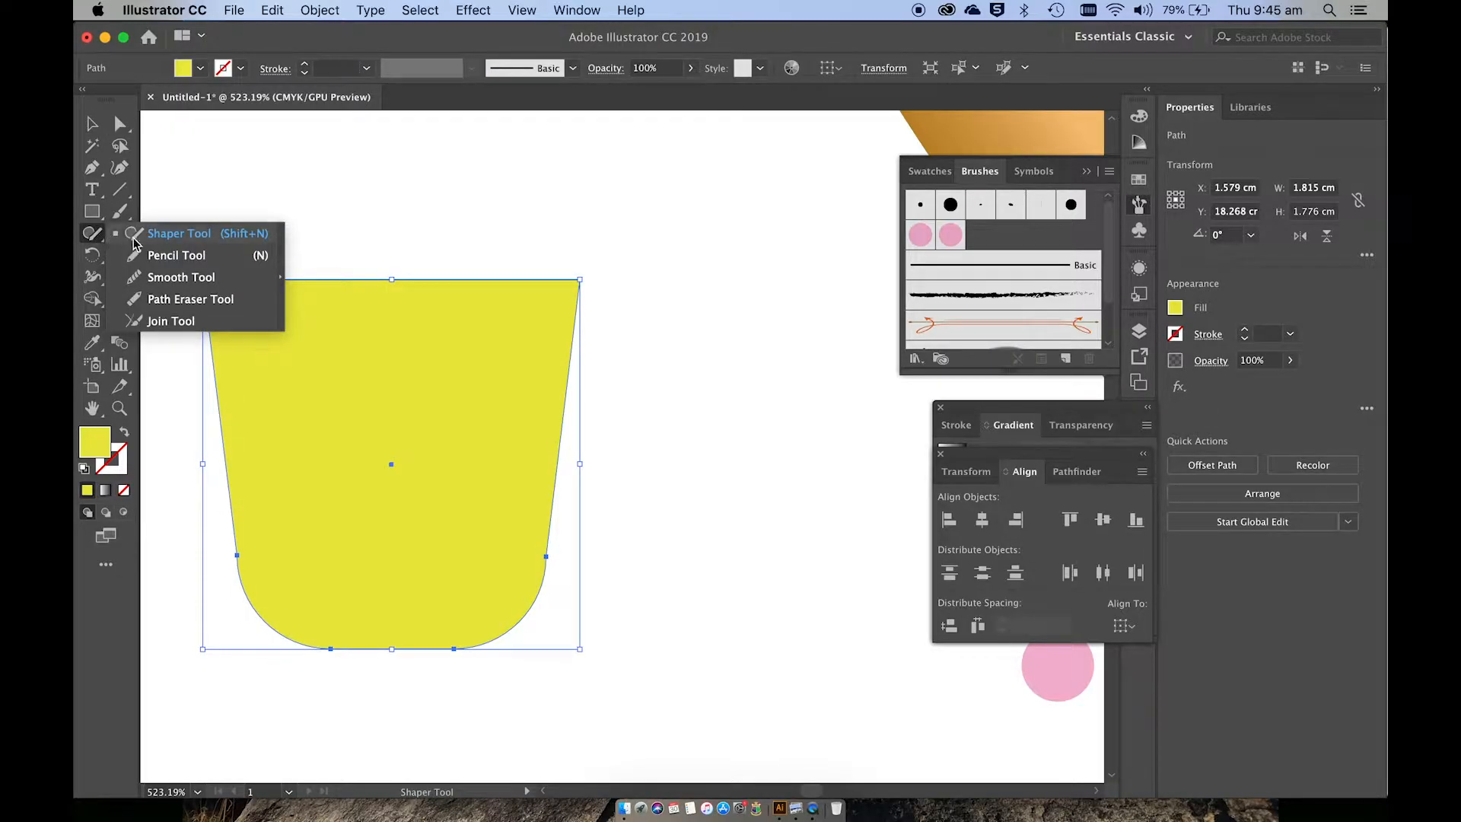
left_click(145, 257)
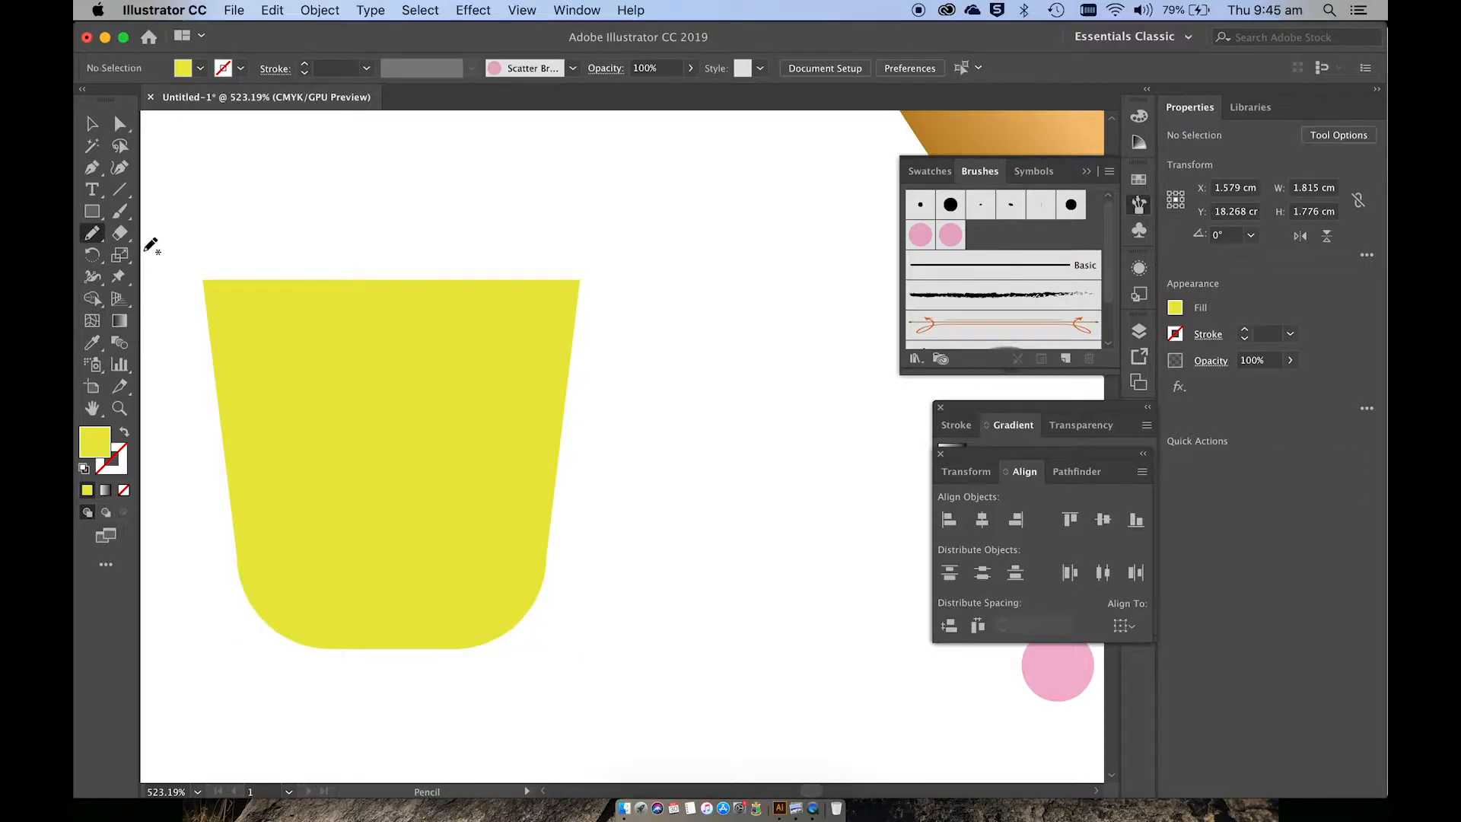
key("v")
left_click(237, 375)
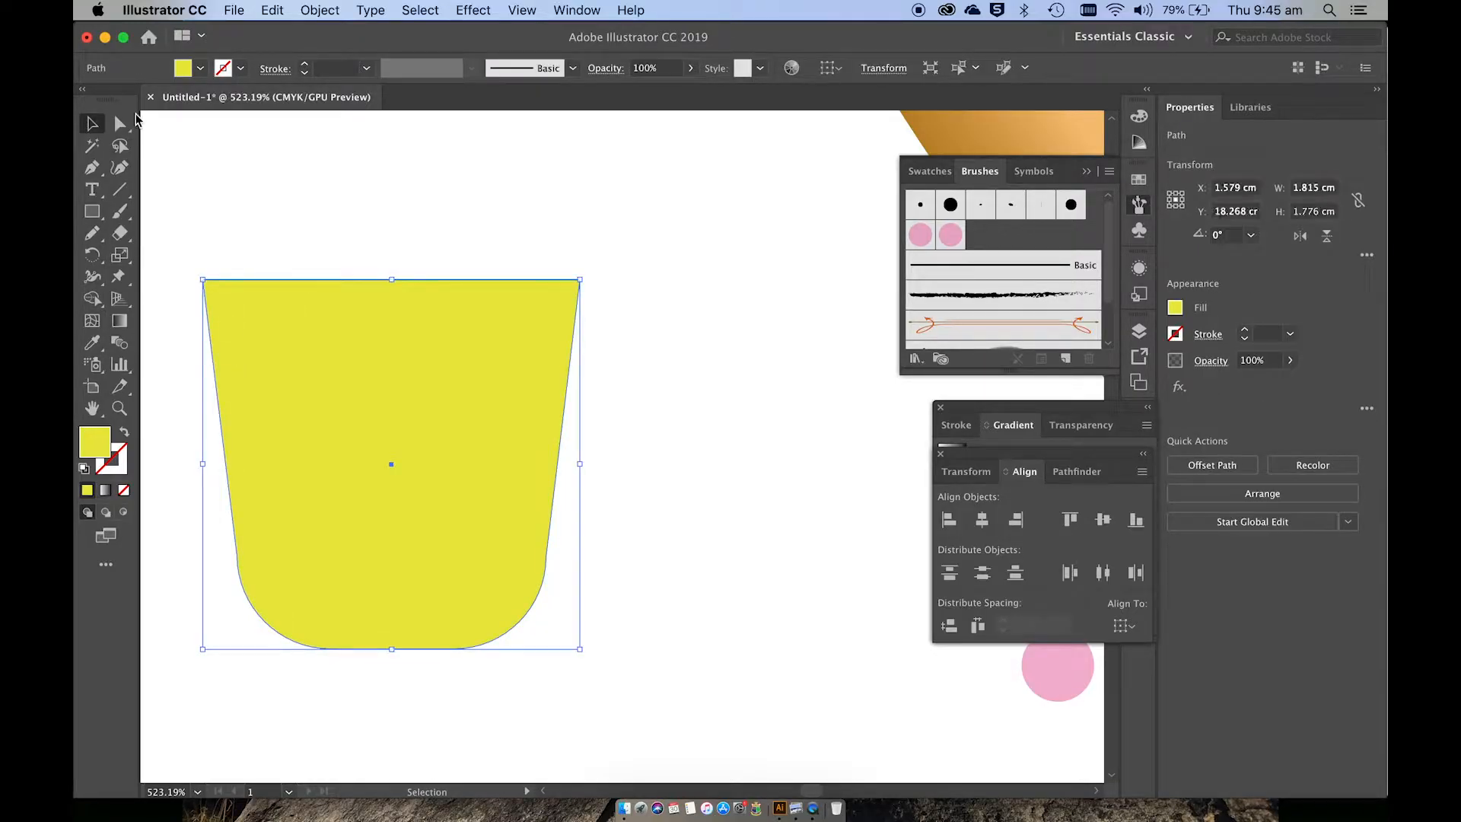
left_click(93, 233)
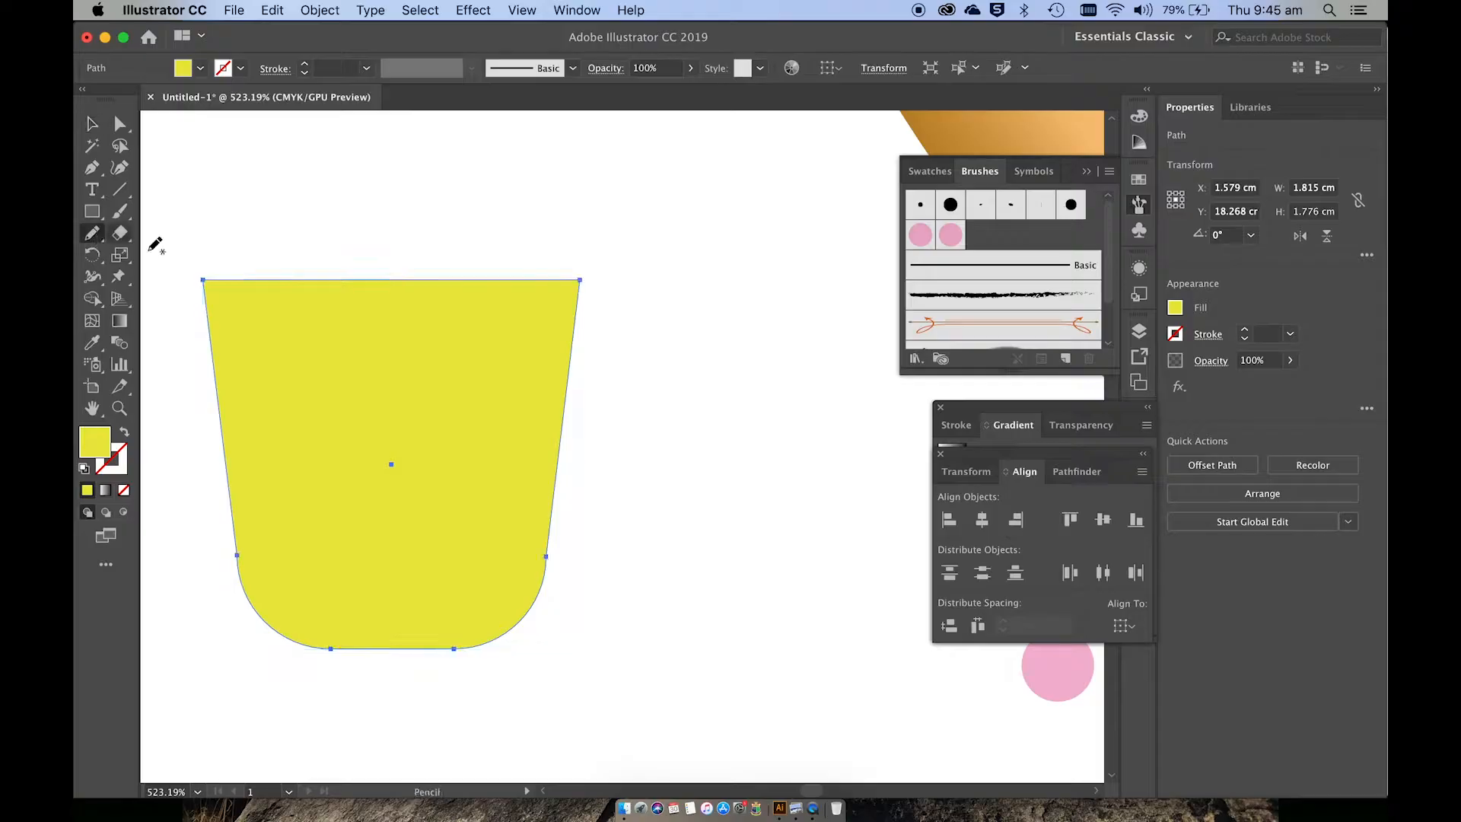
mouse_move(219, 280)
left_mouse_down()
mouse_move(257, 323)
mouse_move(260, 283)
mouse_move(288, 282)
mouse_move(302, 334)
mouse_move(328, 279)
mouse_move(364, 330)
mouse_move(387, 282)
mouse_move(407, 289)
mouse_move(414, 319)
mouse_move(442, 277)
mouse_move(471, 281)
mouse_move(478, 322)
mouse_move(504, 274)
mouse_move(528, 281)
mouse_move(532, 312)
mouse_move(577, 280)
left_mouse_up()
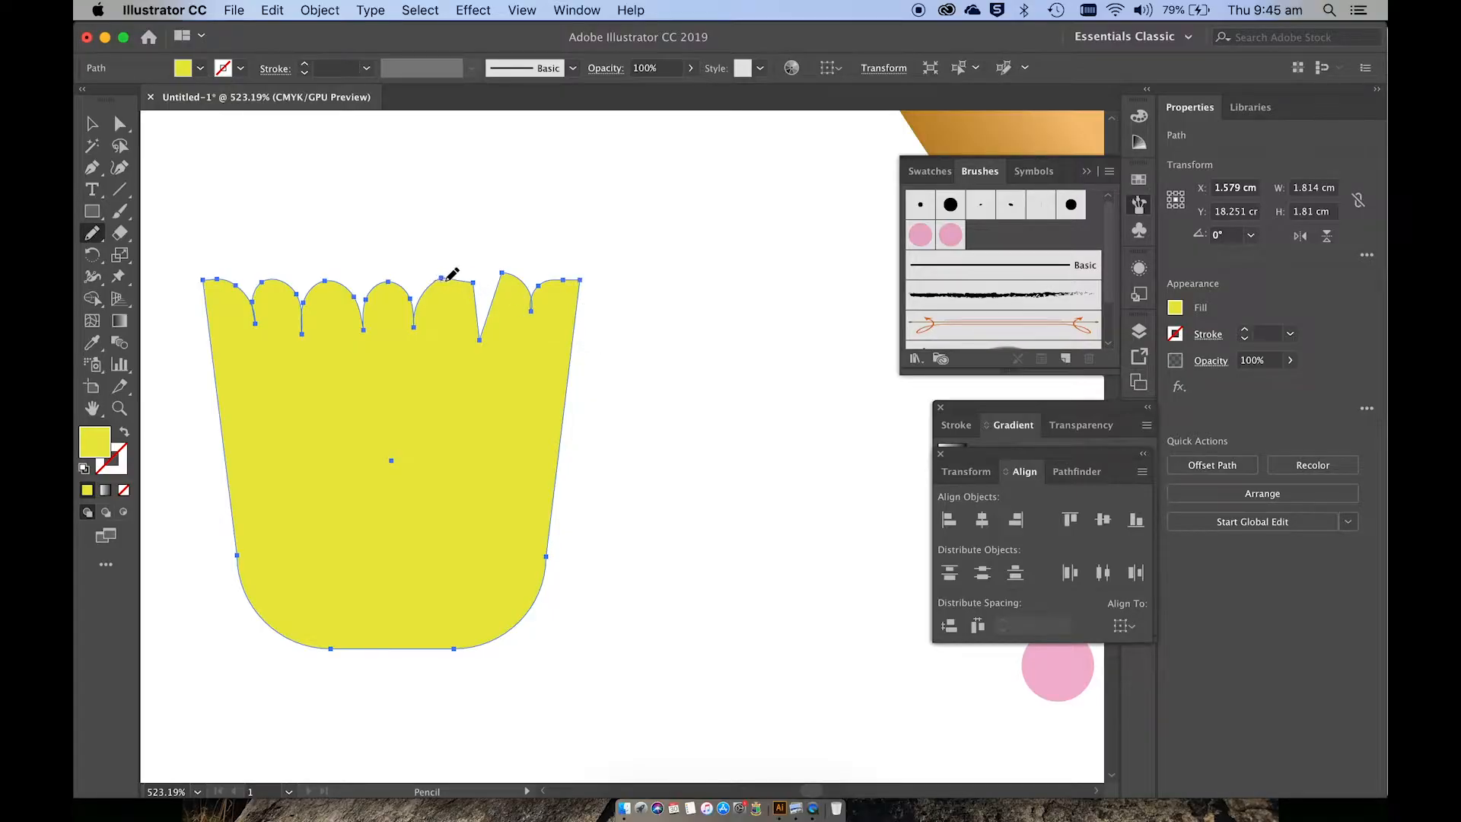
Smooth the uneven scallops and notches along the top edge with further Pencil strokes, and deselect the shape.
left_click_drag(478, 284, 483, 296)
mouse_move(483, 329)
left_mouse_down()
mouse_move(507, 274)
mouse_move(533, 275)
mouse_move(537, 299)
left_mouse_up()
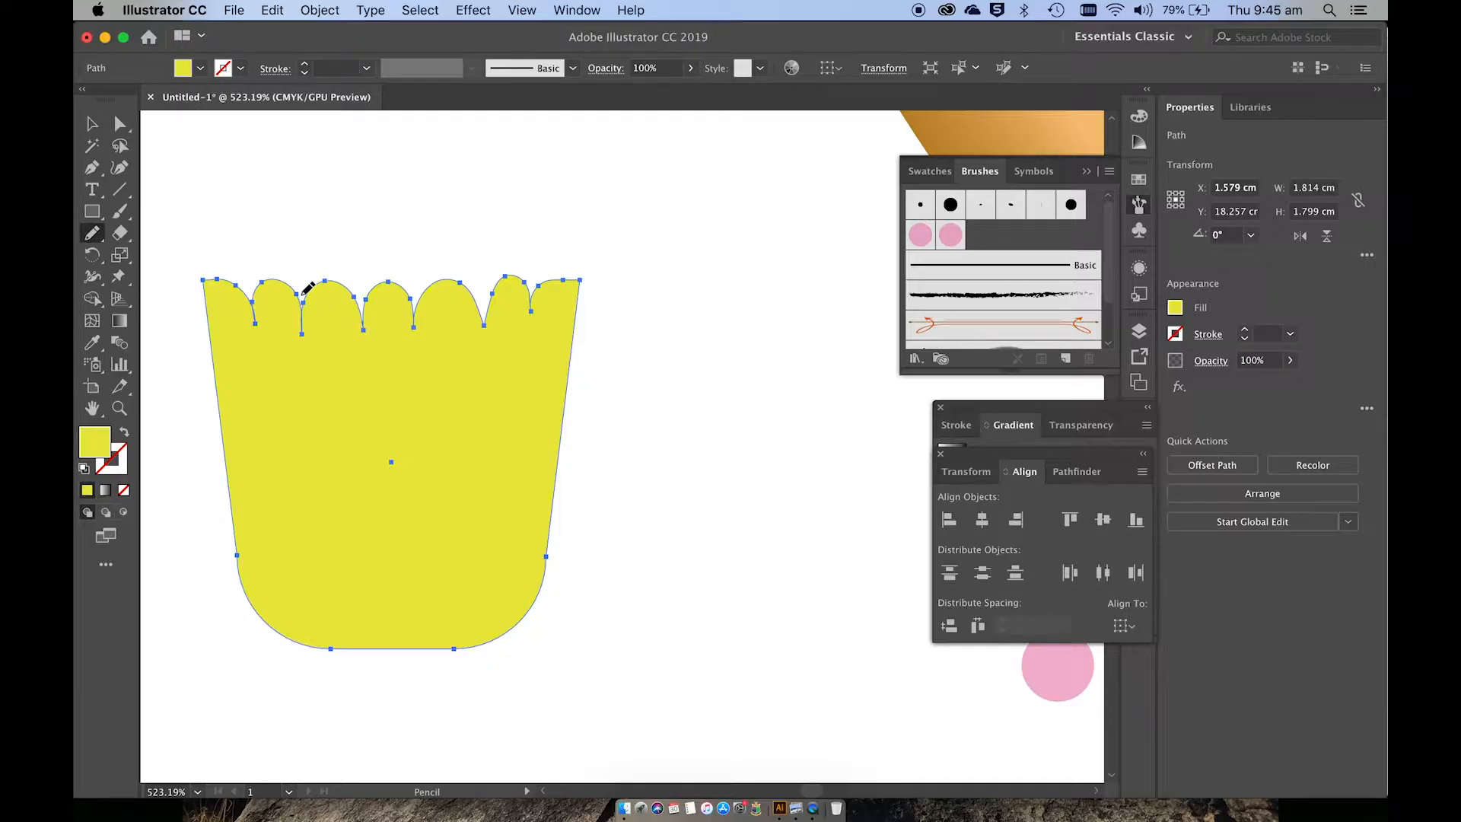
mouse_move(293, 285)
left_mouse_down()
mouse_move(308, 329)
mouse_move(312, 293)
mouse_move(334, 280)
left_mouse_up()
mouse_move(238, 288)
left_mouse_down()
mouse_move(254, 324)
mouse_move(265, 283)
mouse_move(285, 284)
left_mouse_up()
key("v")
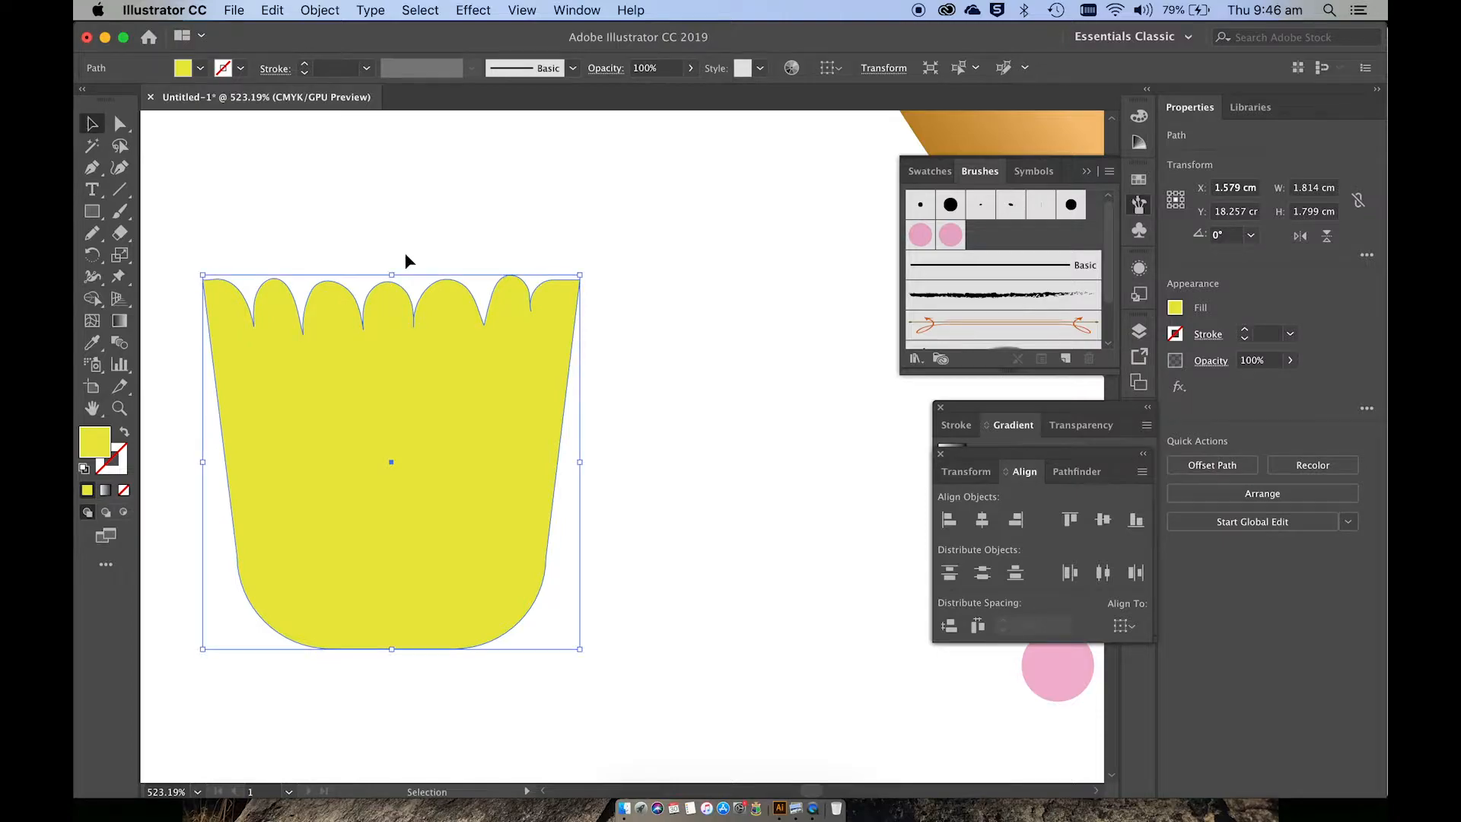
left_click(405, 255)
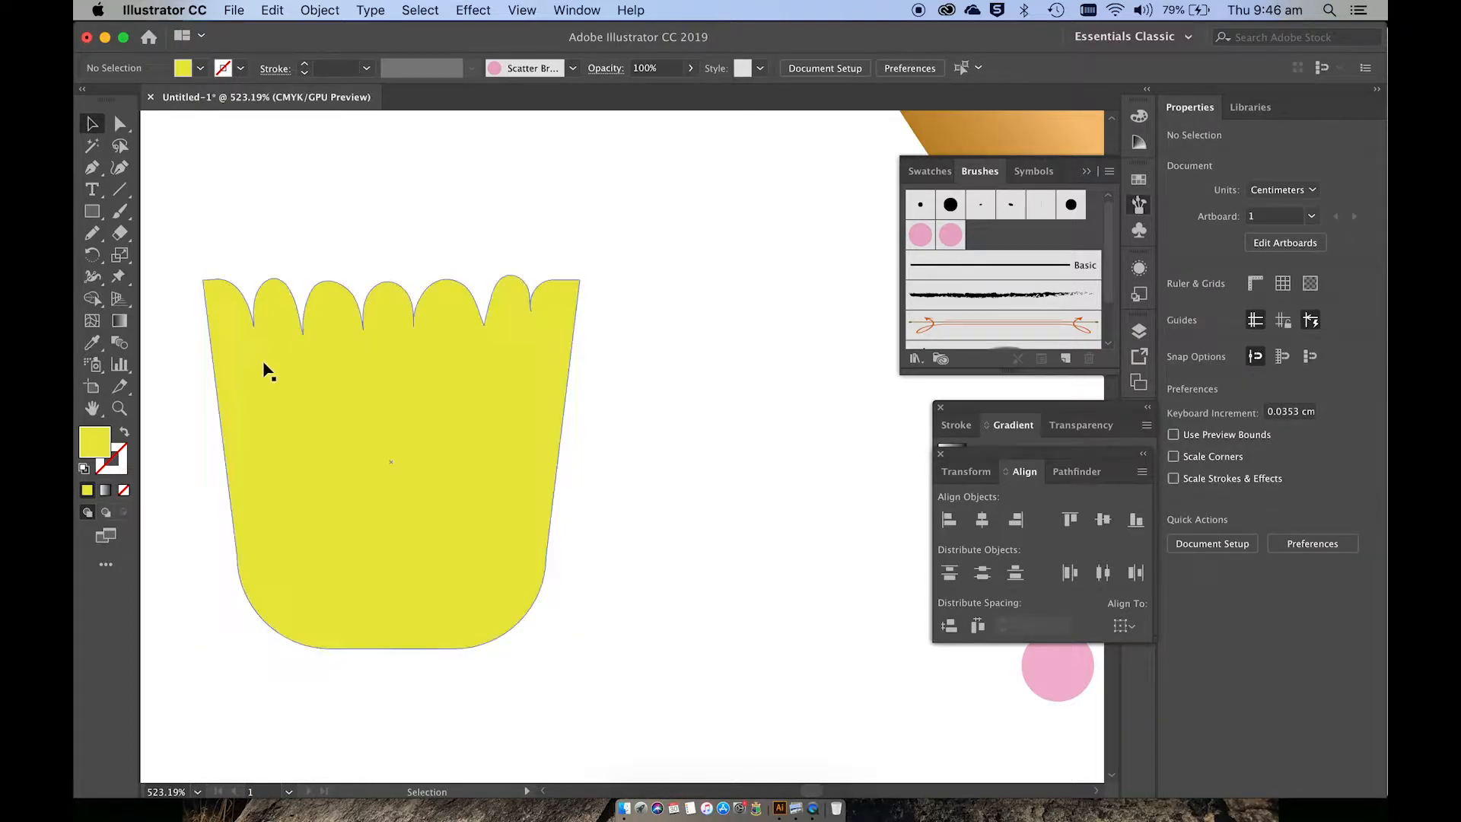
Draw a thin vertical ellipse about 0.04 by 1.05 cm near the yellow shape's left side and fill it with dark olive.
left_click(95, 216)
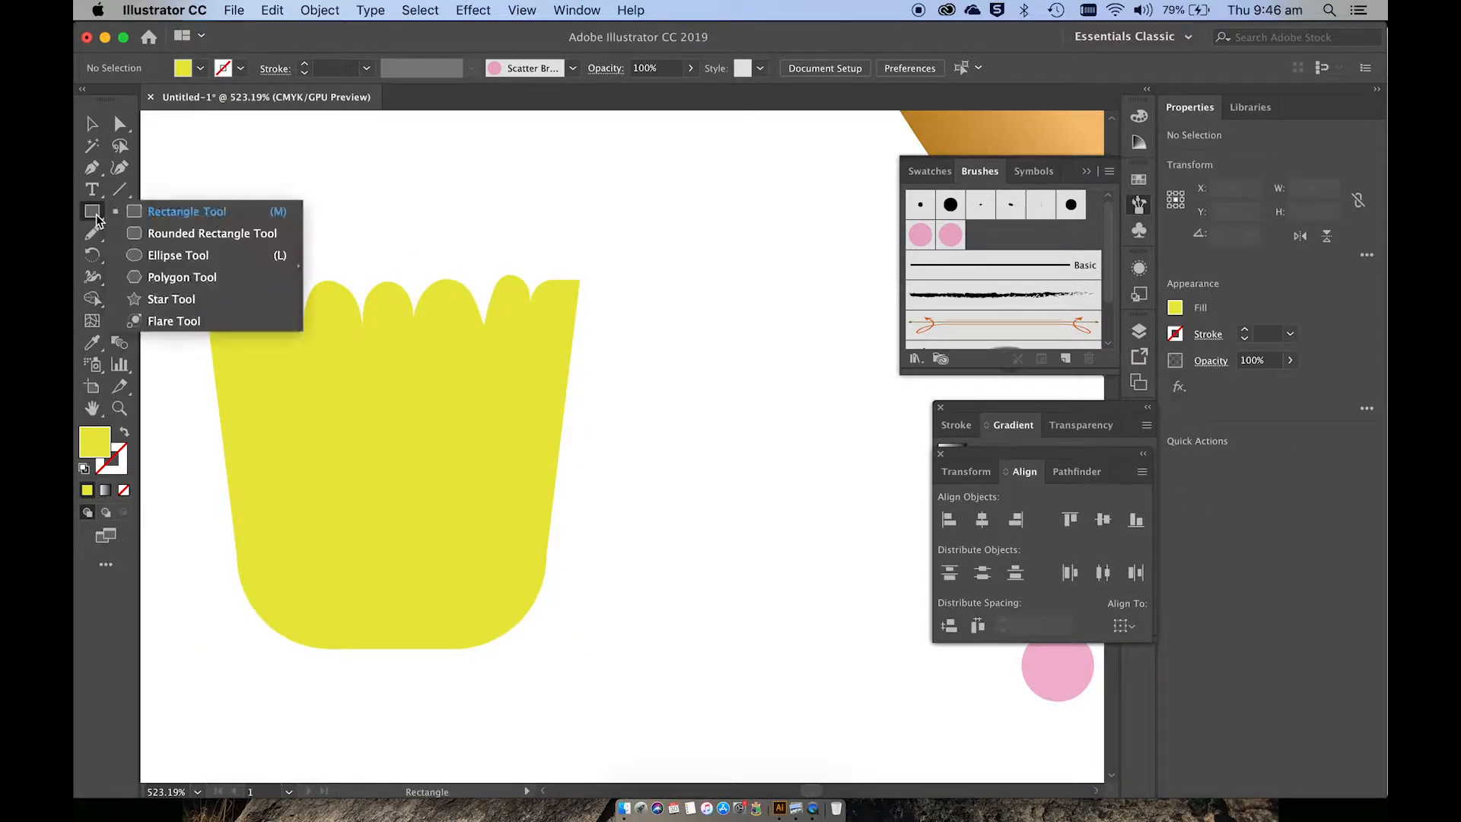
left_click(163, 255)
left_click_drag(264, 358, 270, 572)
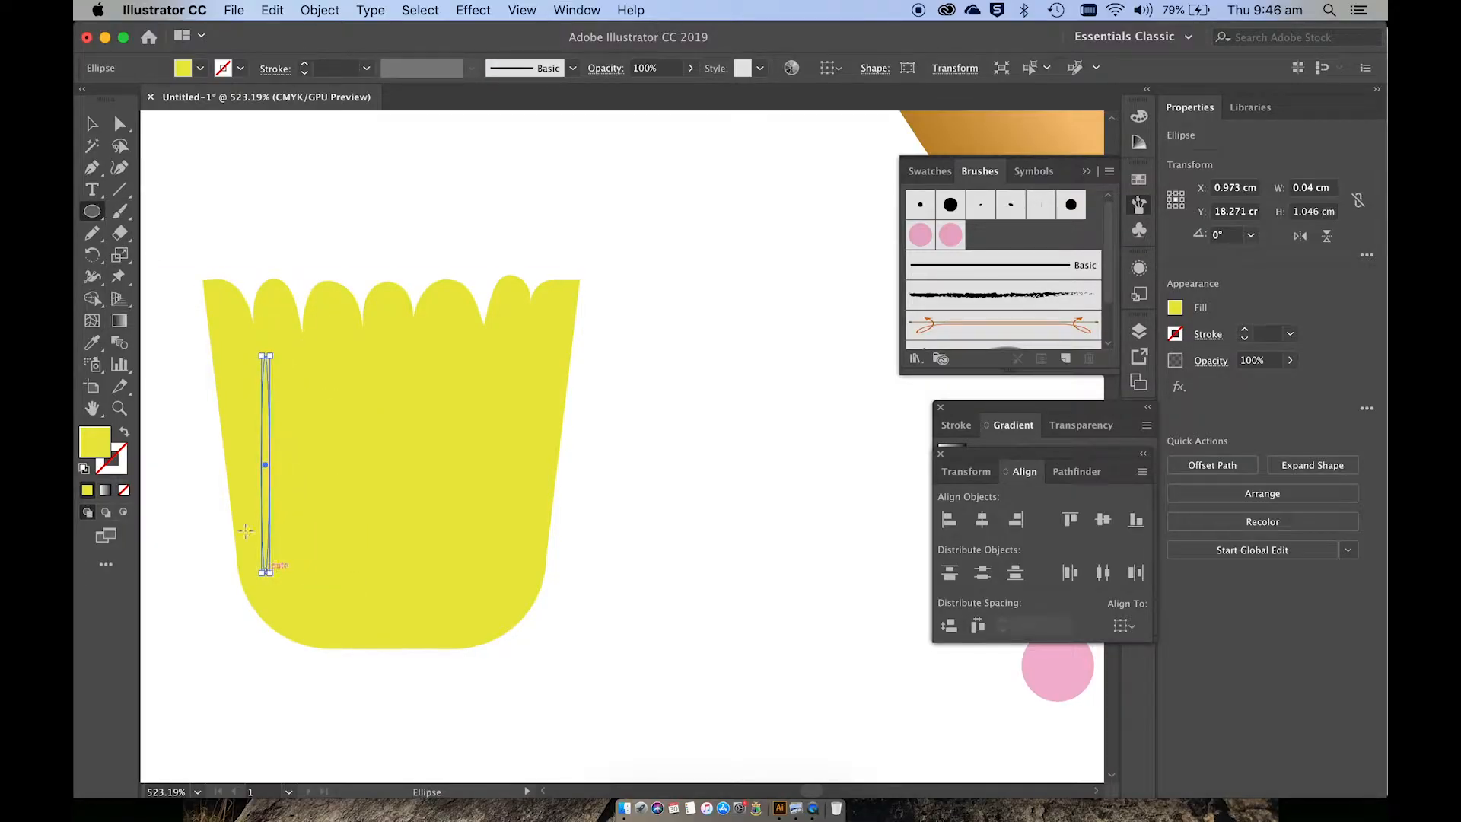
double_click(92, 445)
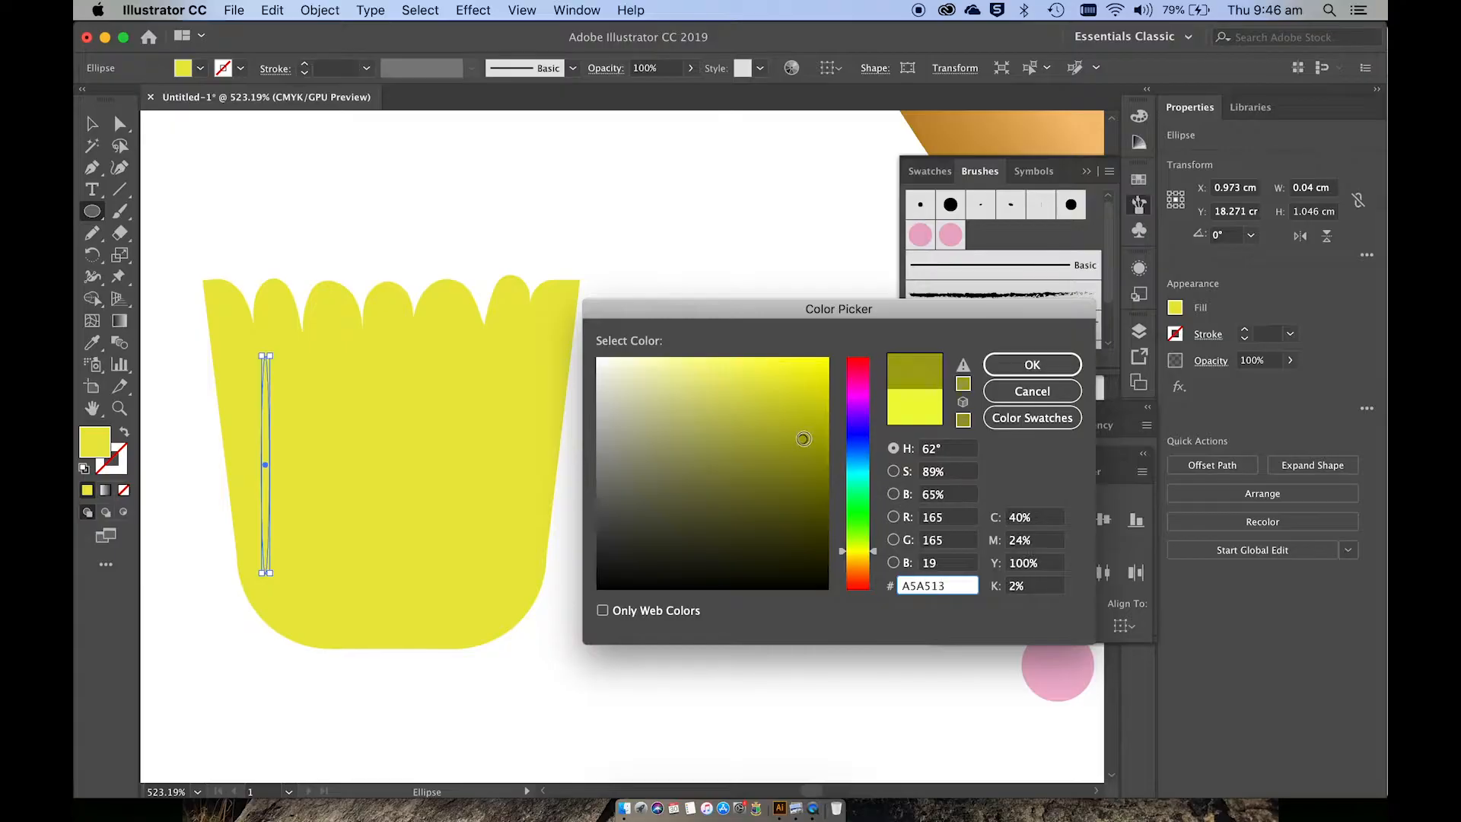
left_click(803, 434)
left_click(1032, 365)
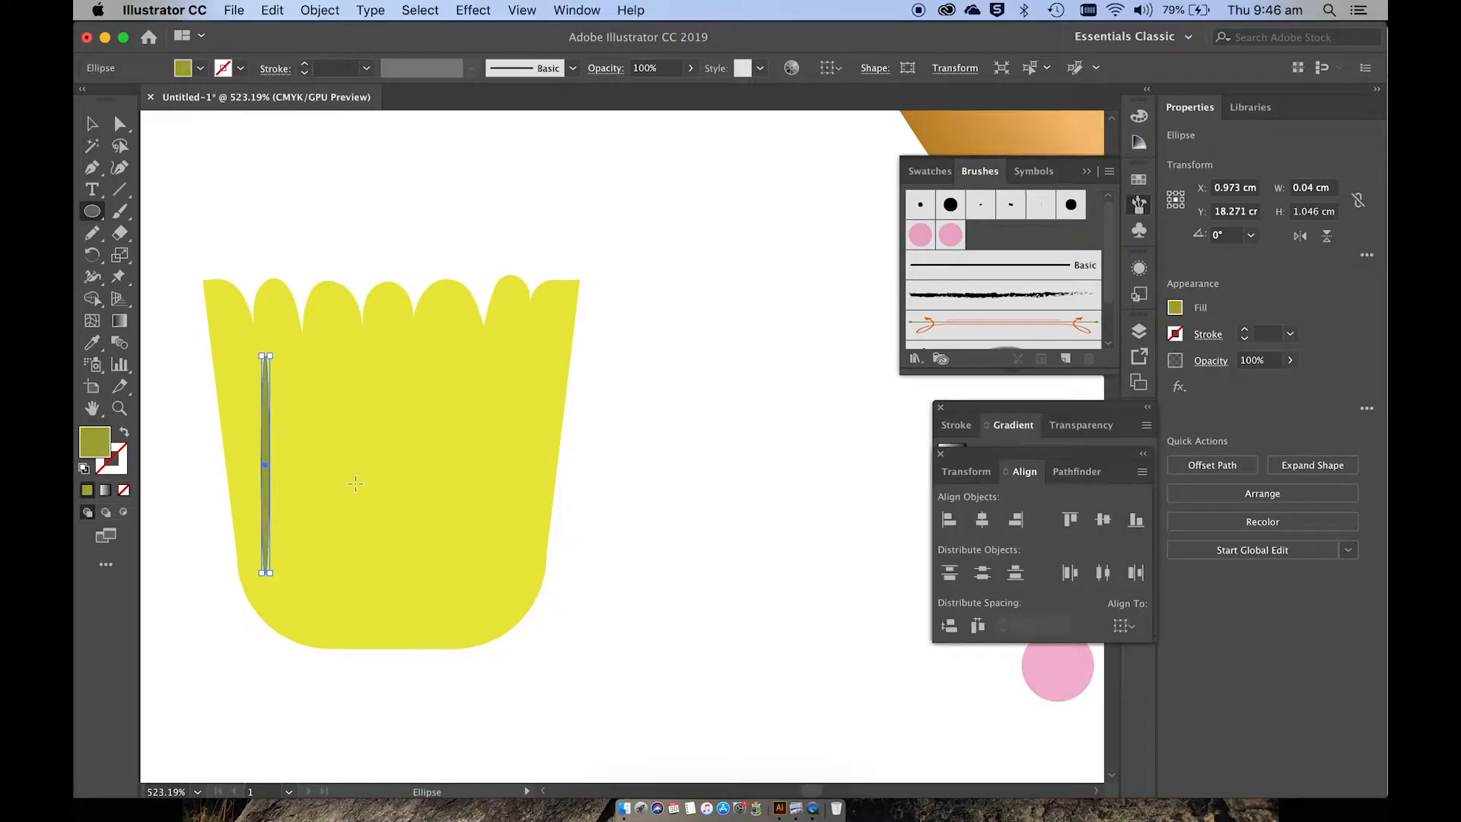
key("v")
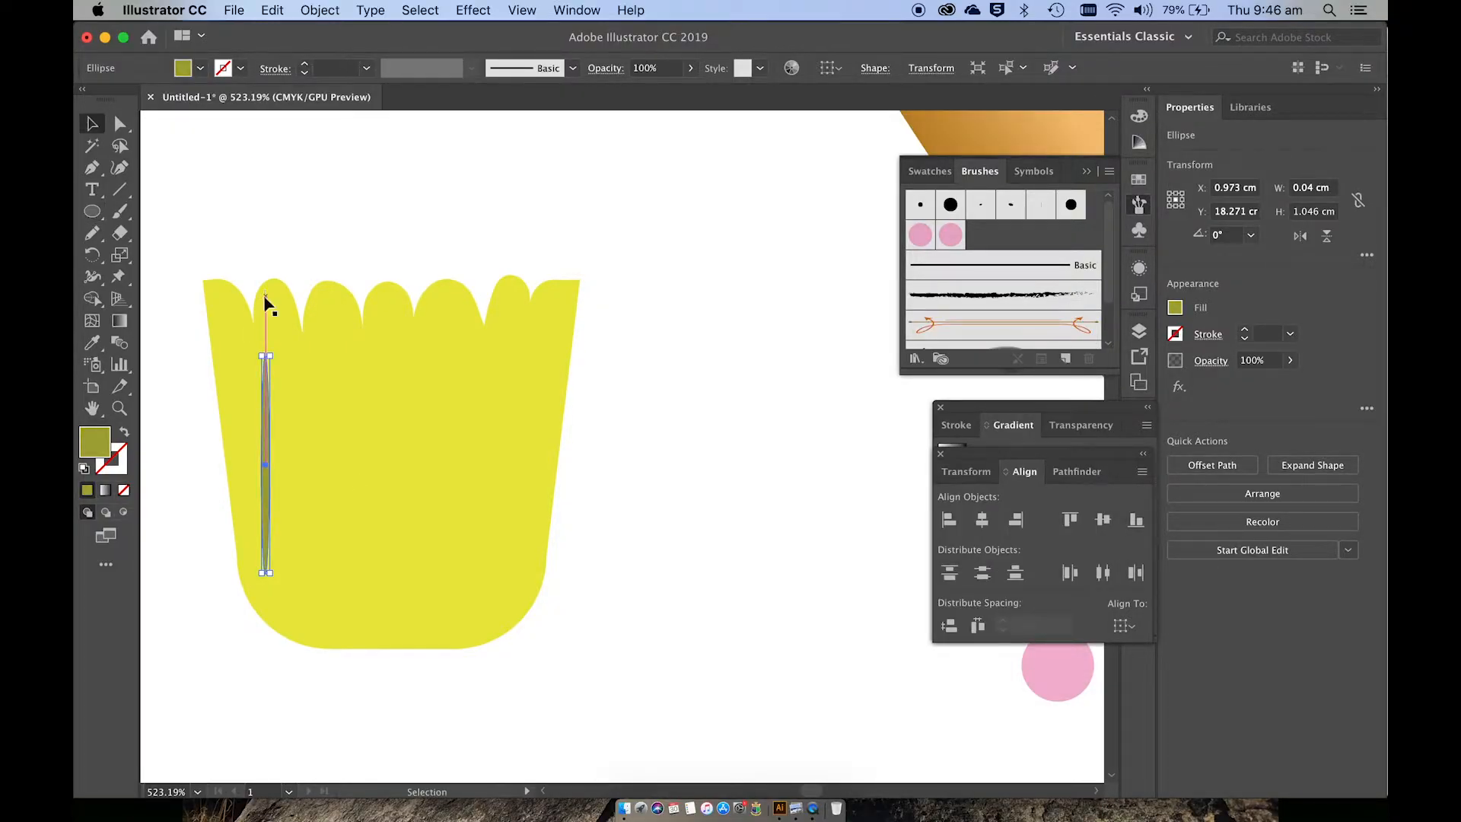
Convert the top anchor point of the thin olive ellipse to a sharp corner.
scroll(262, 478, "up", 4)
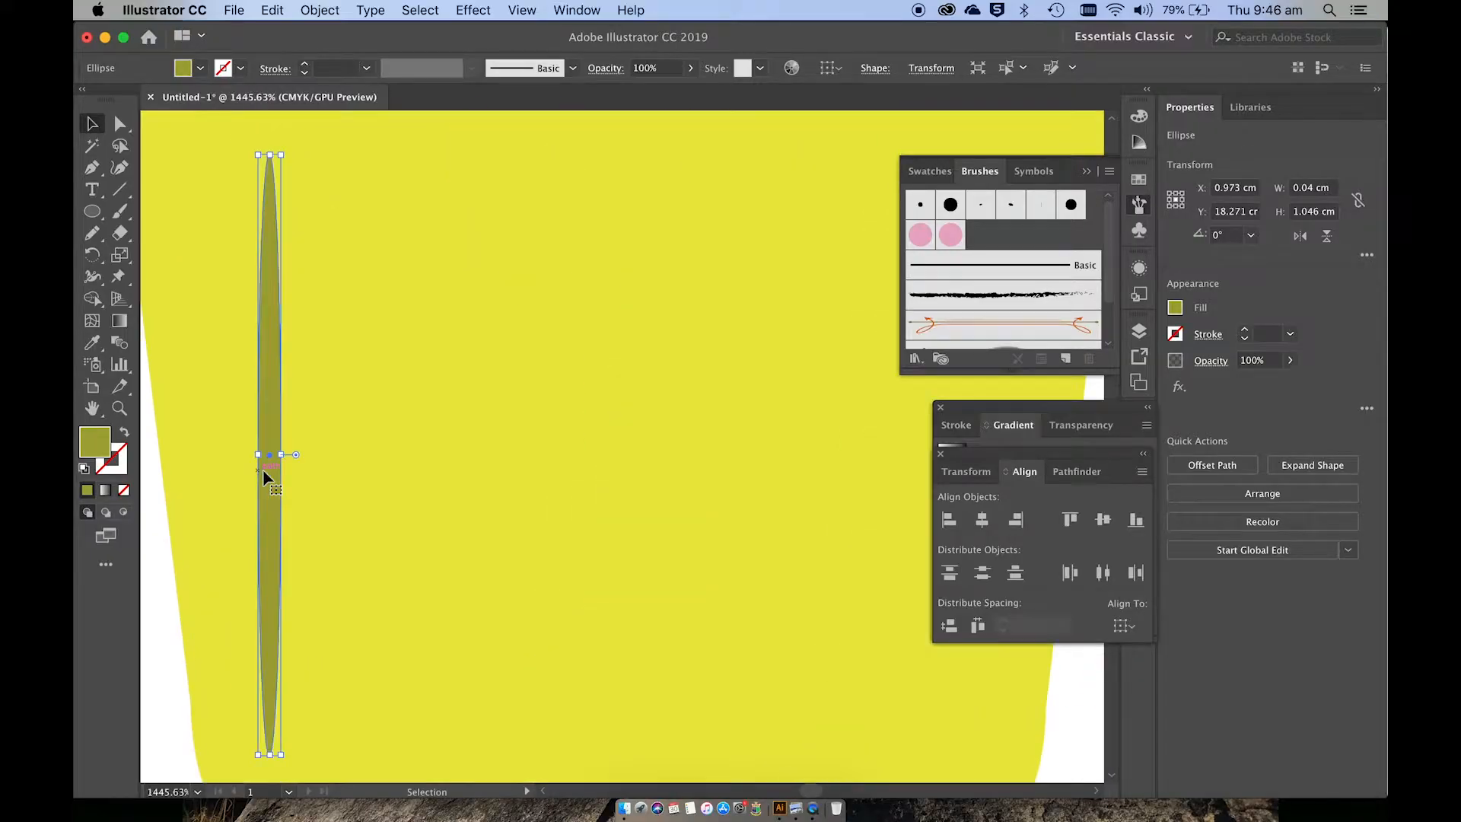
key("a")
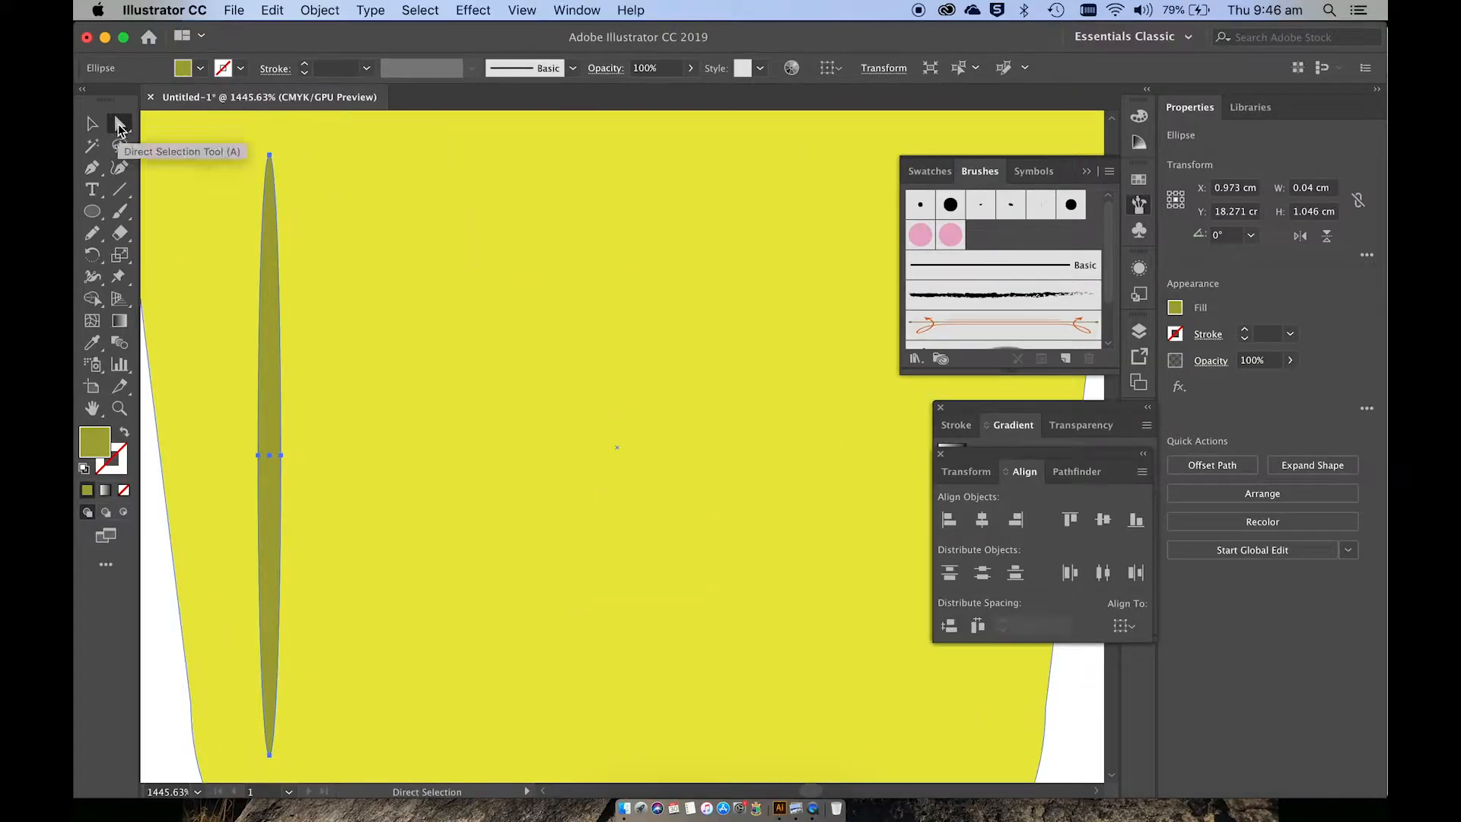
left_click(271, 156)
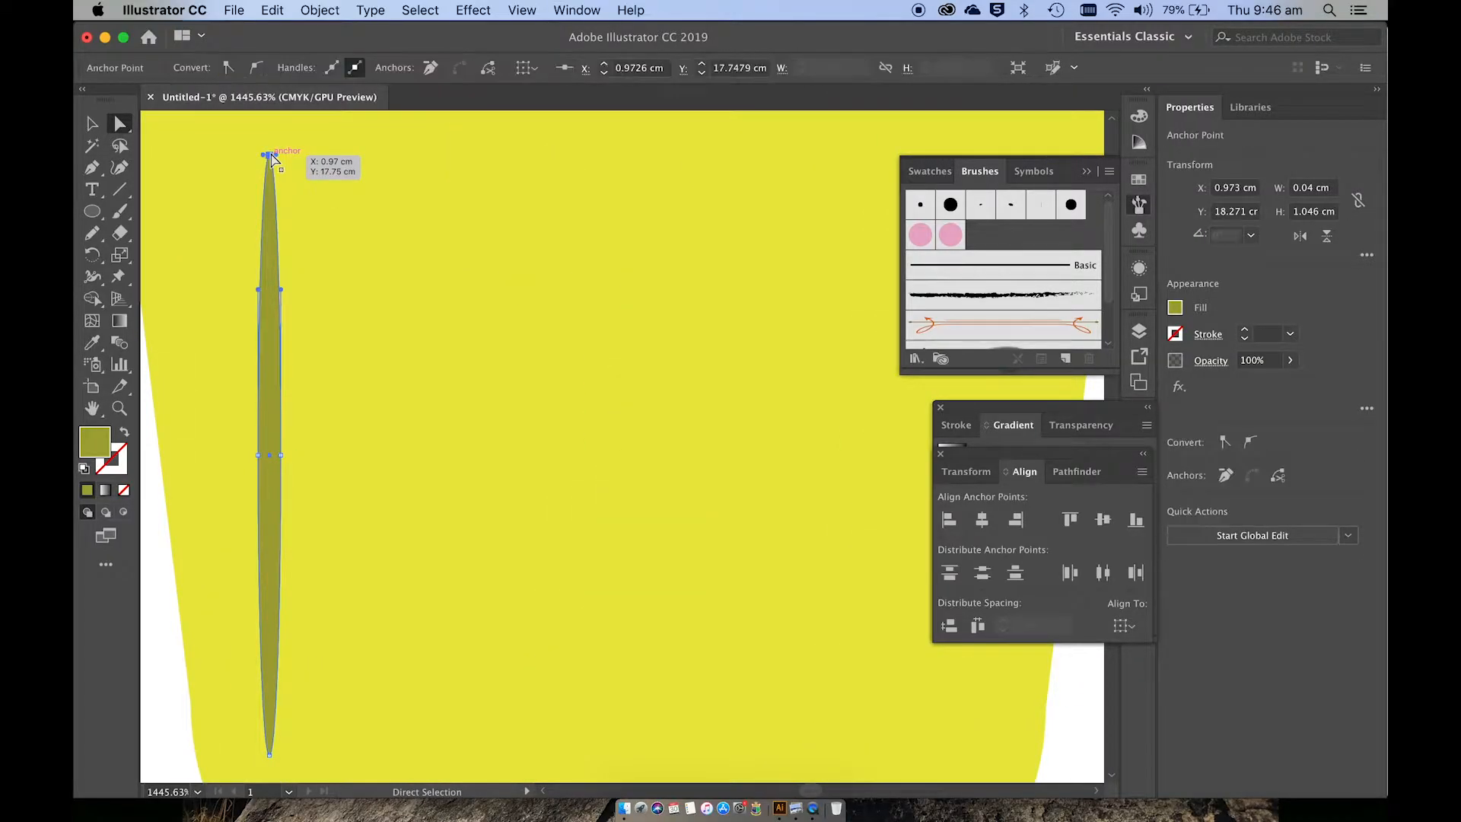
left_click(228, 67)
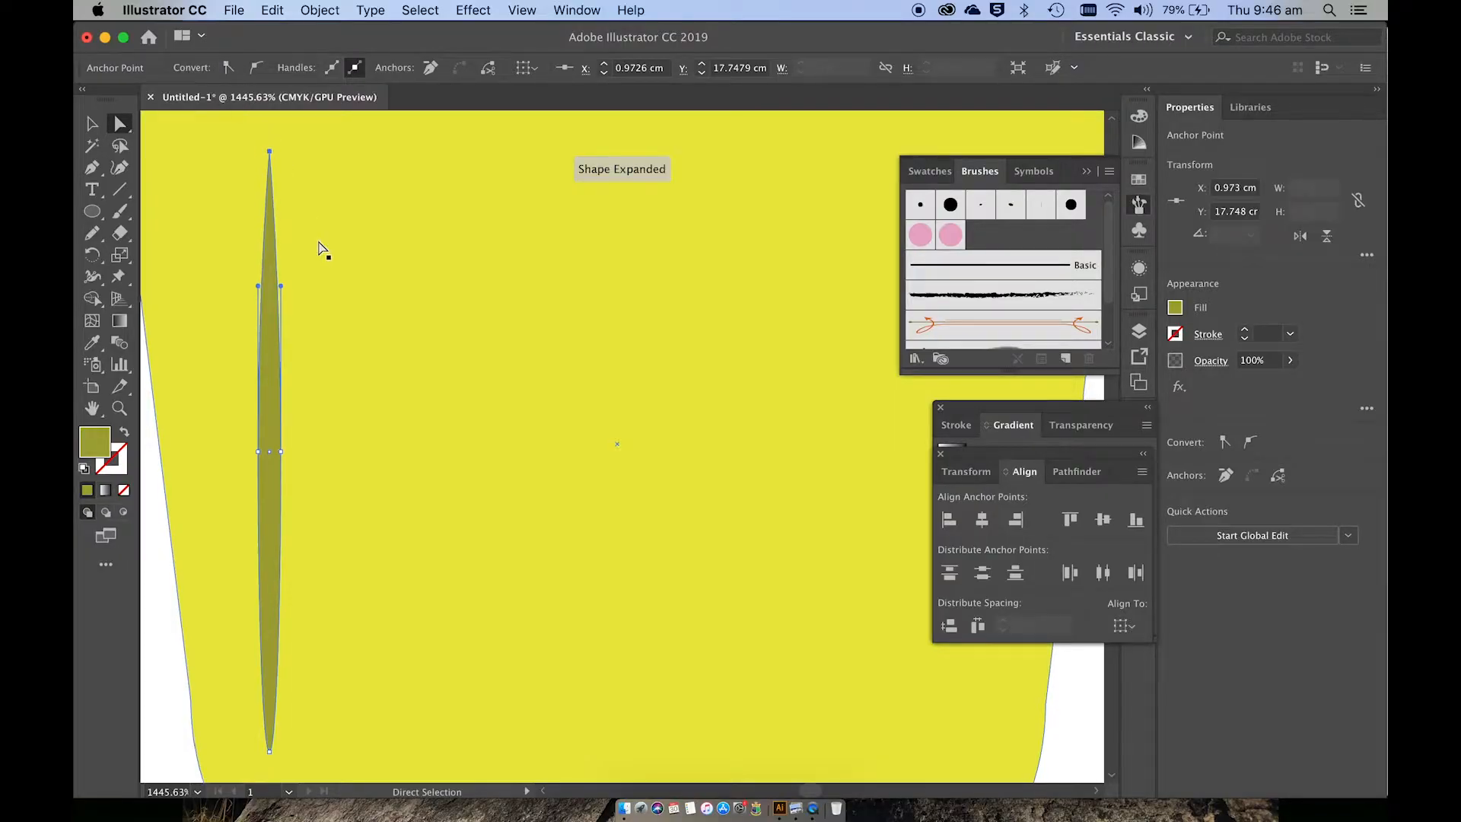
Convert the bottom anchor point of the thin olive ellipse to a sharp corner and deselect the shape.
scroll(320, 247, "down", 3)
left_click(281, 641)
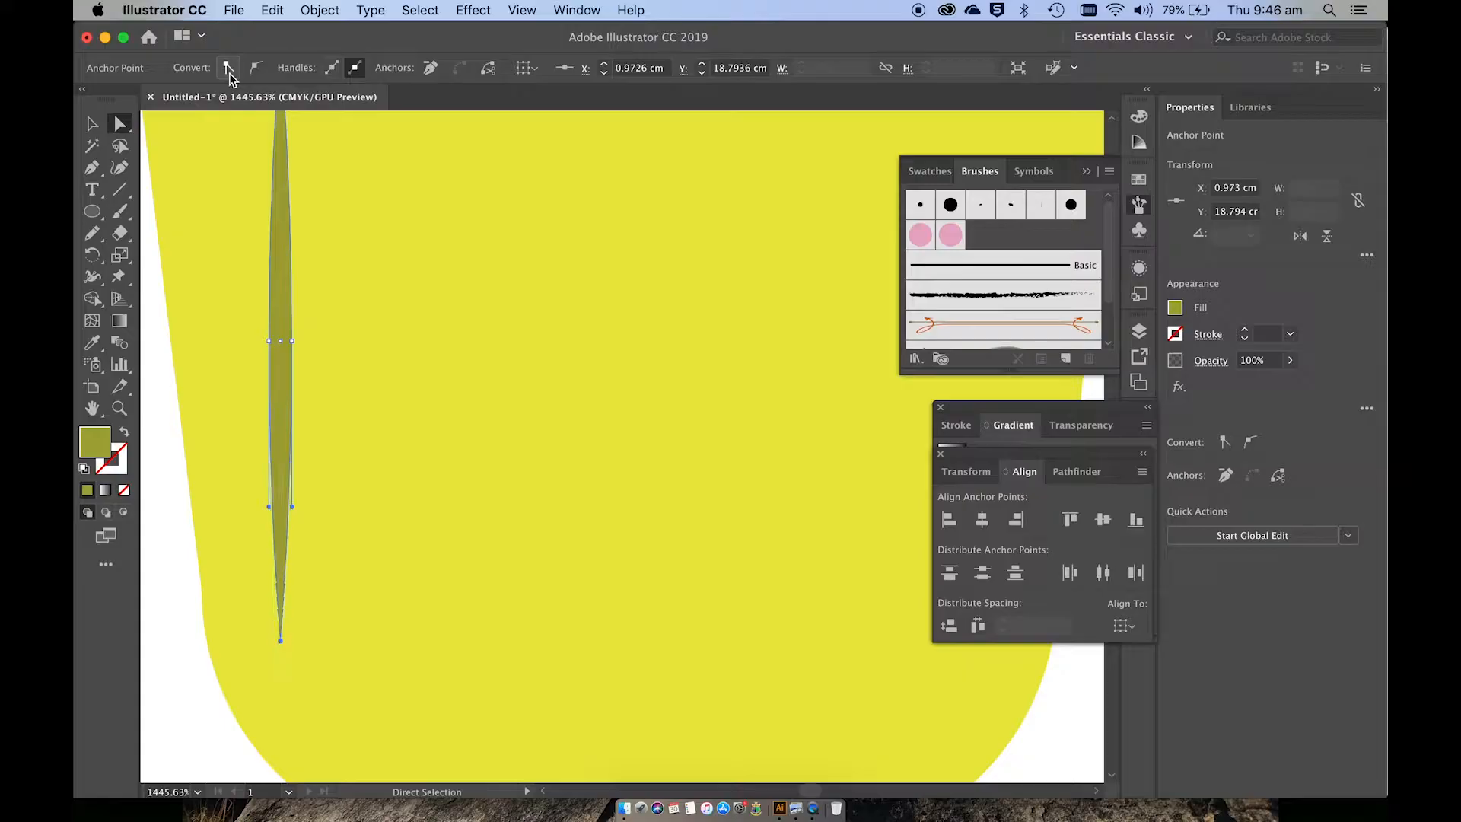
key("v")
left_click(343, 268)
scroll(344, 270, "down", 5)
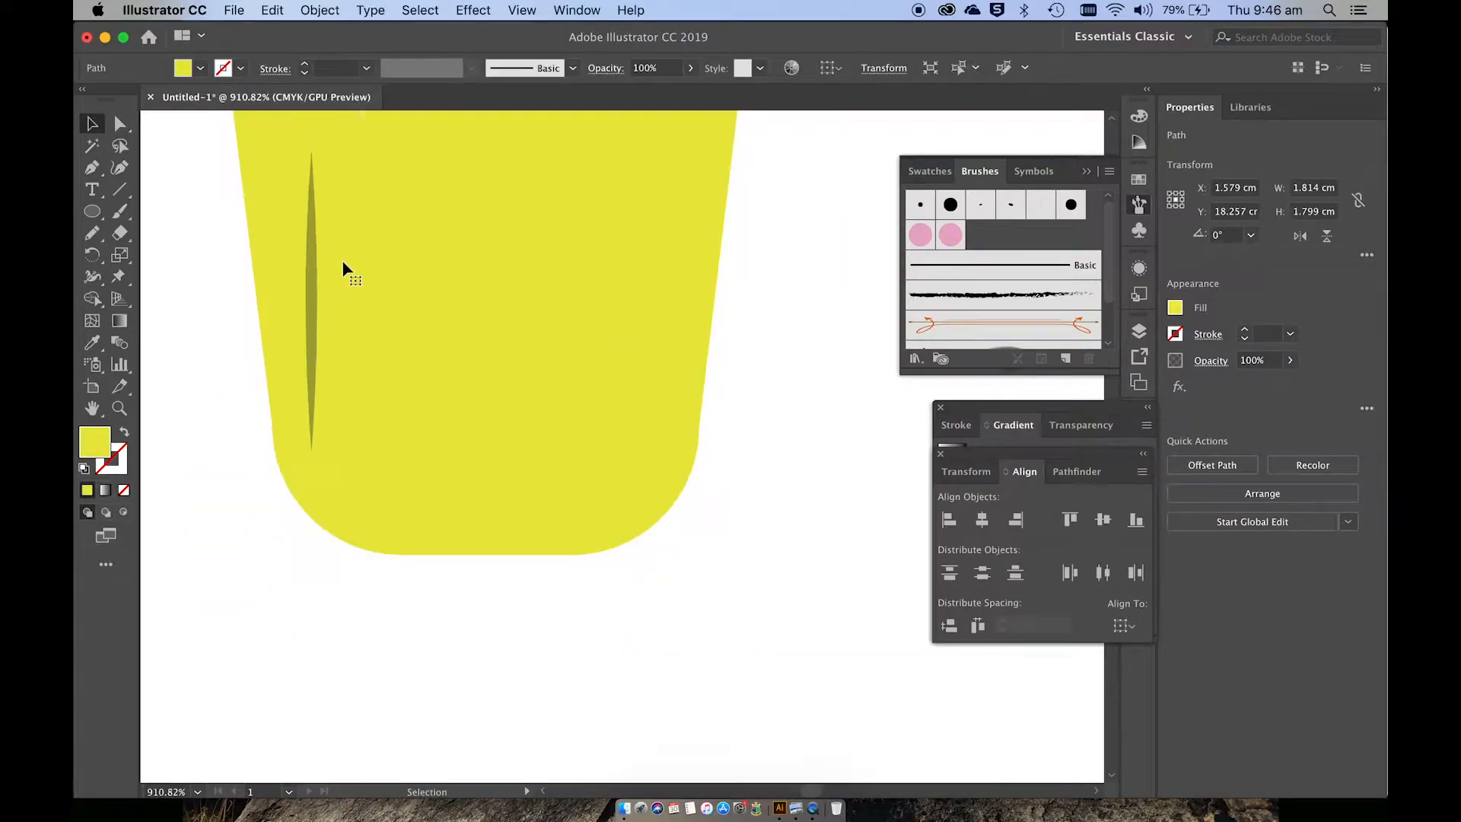
Create an Art Brush from the pointed olive sliver, keeping the default brush options.
left_click(326, 275)
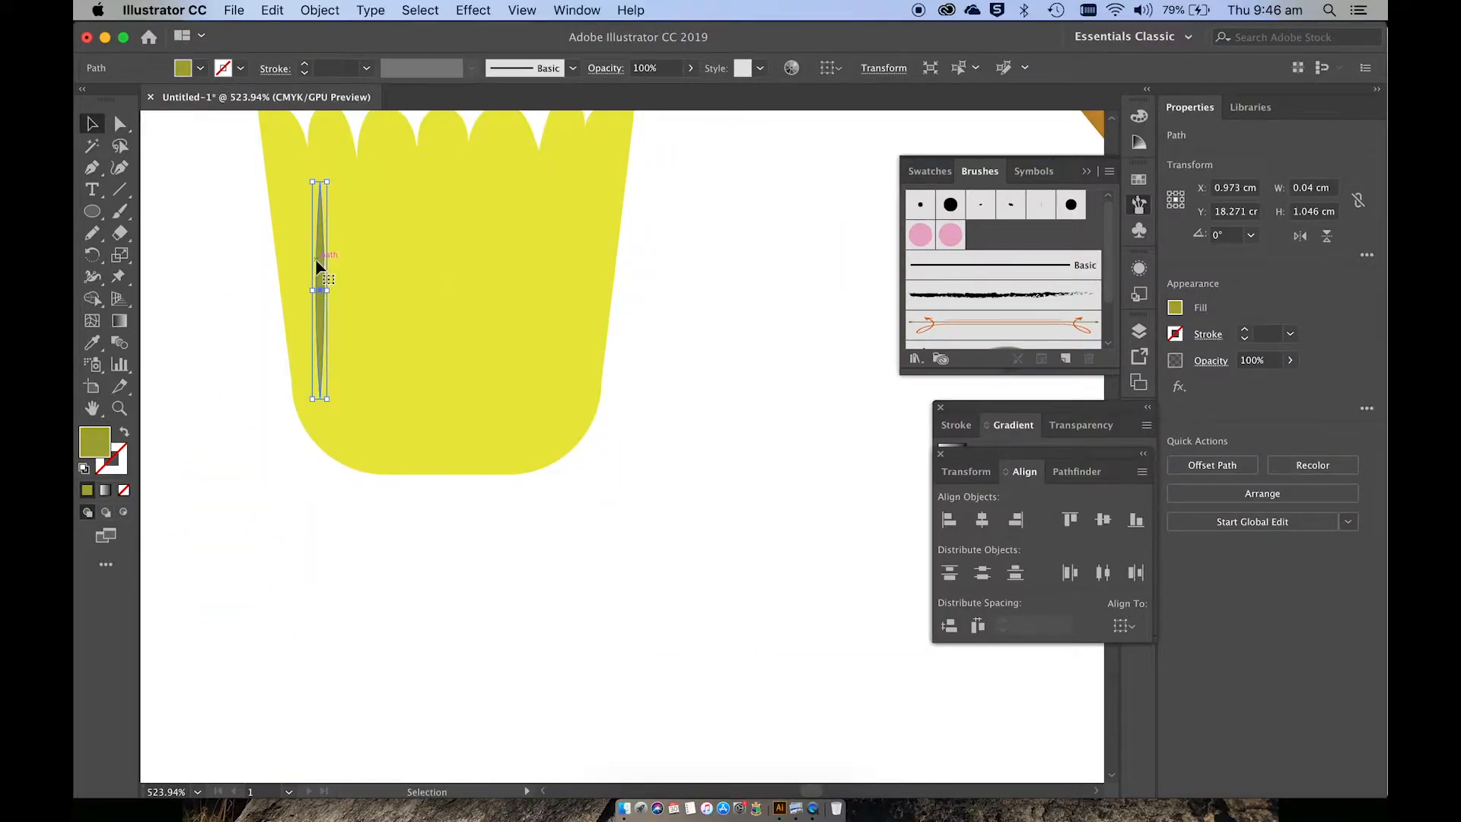
mouse_move(326, 276)
left_mouse_down()
mouse_move(619, 330)
mouse_move(778, 275)
mouse_move(894, 286)
mouse_move(922, 260)
left_mouse_up()
left_click(675, 417)
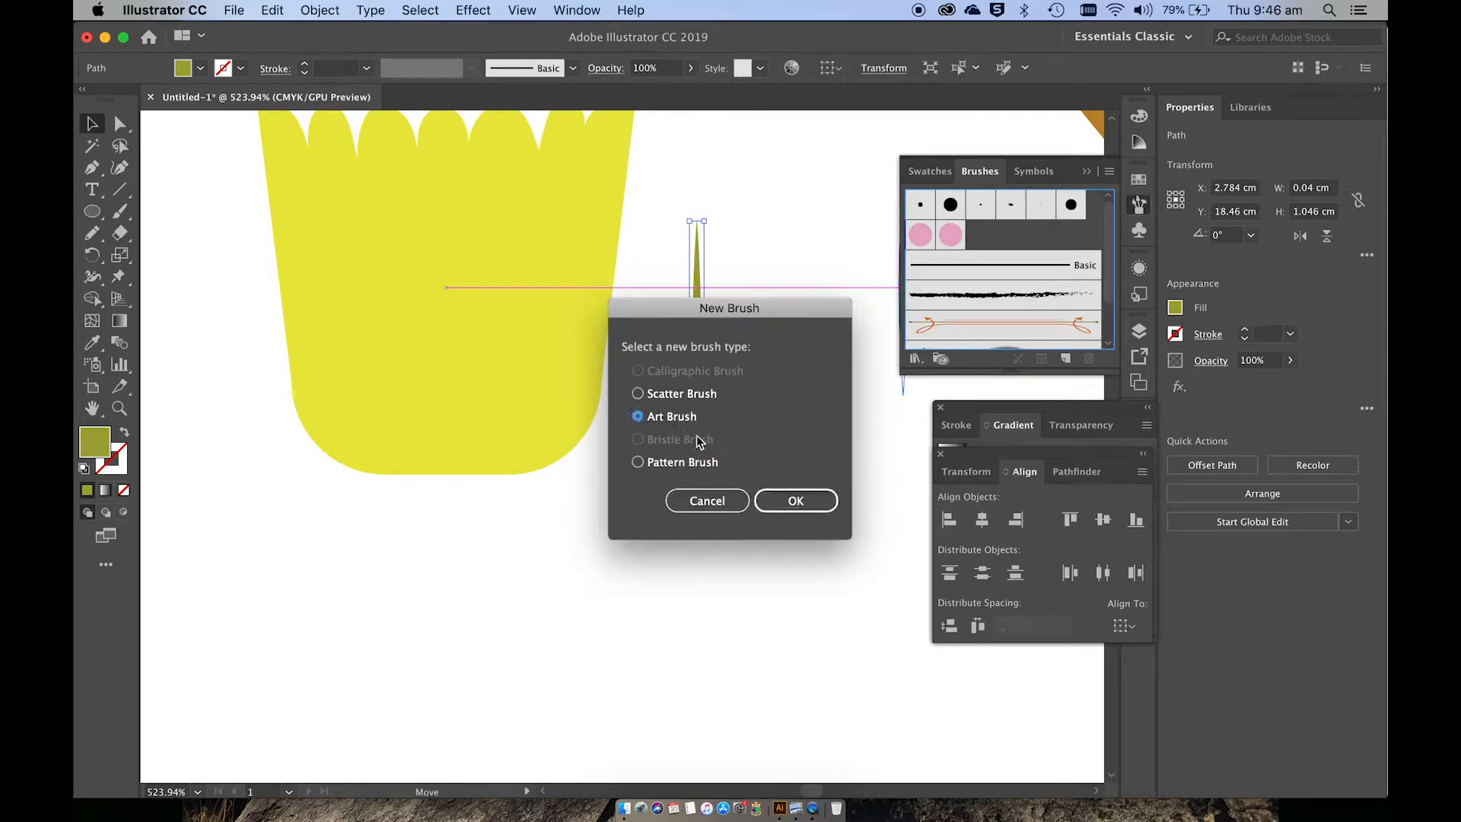
left_click(796, 500)
left_click(961, 629)
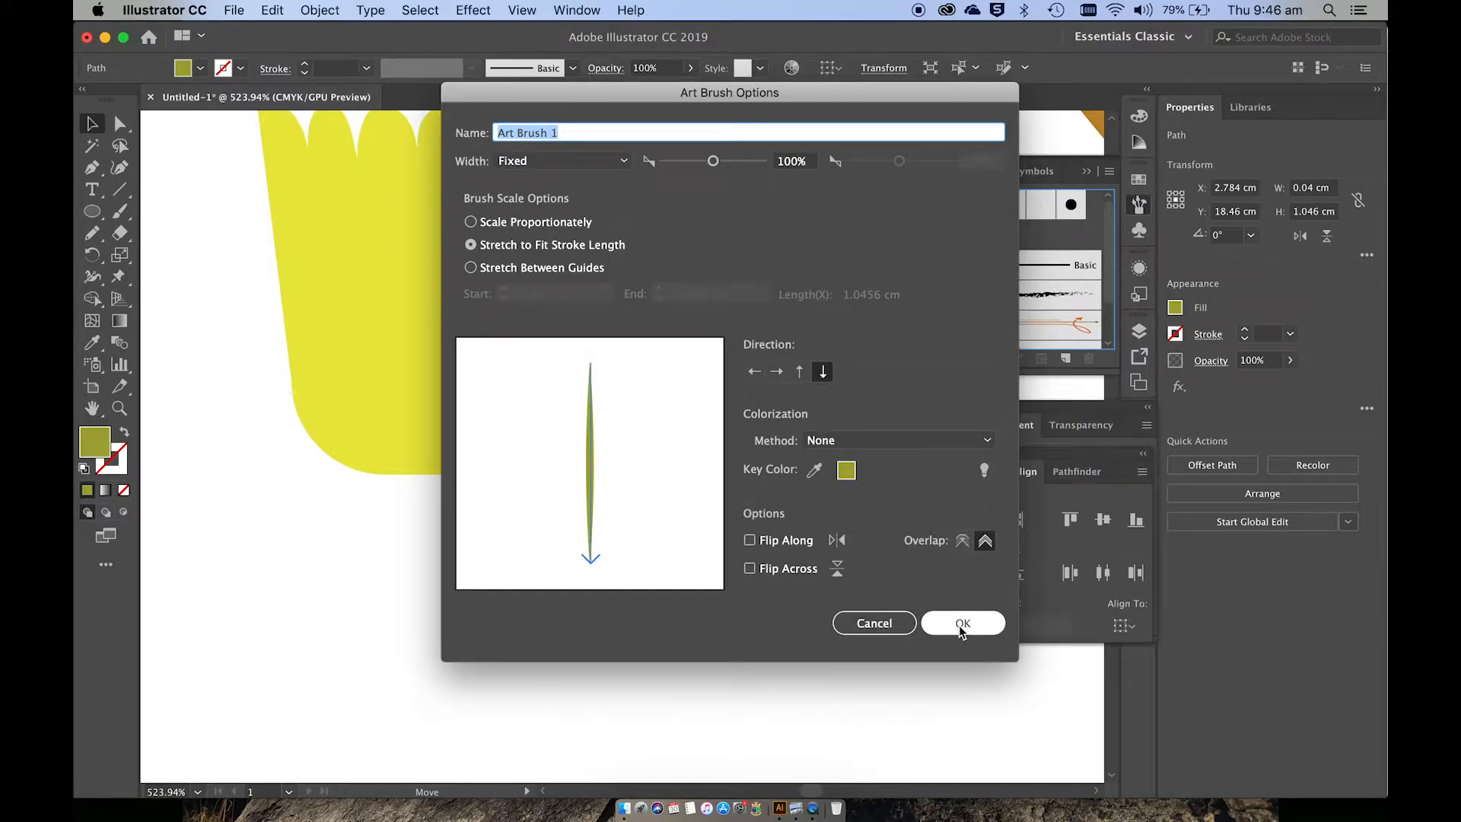
left_click(959, 624)
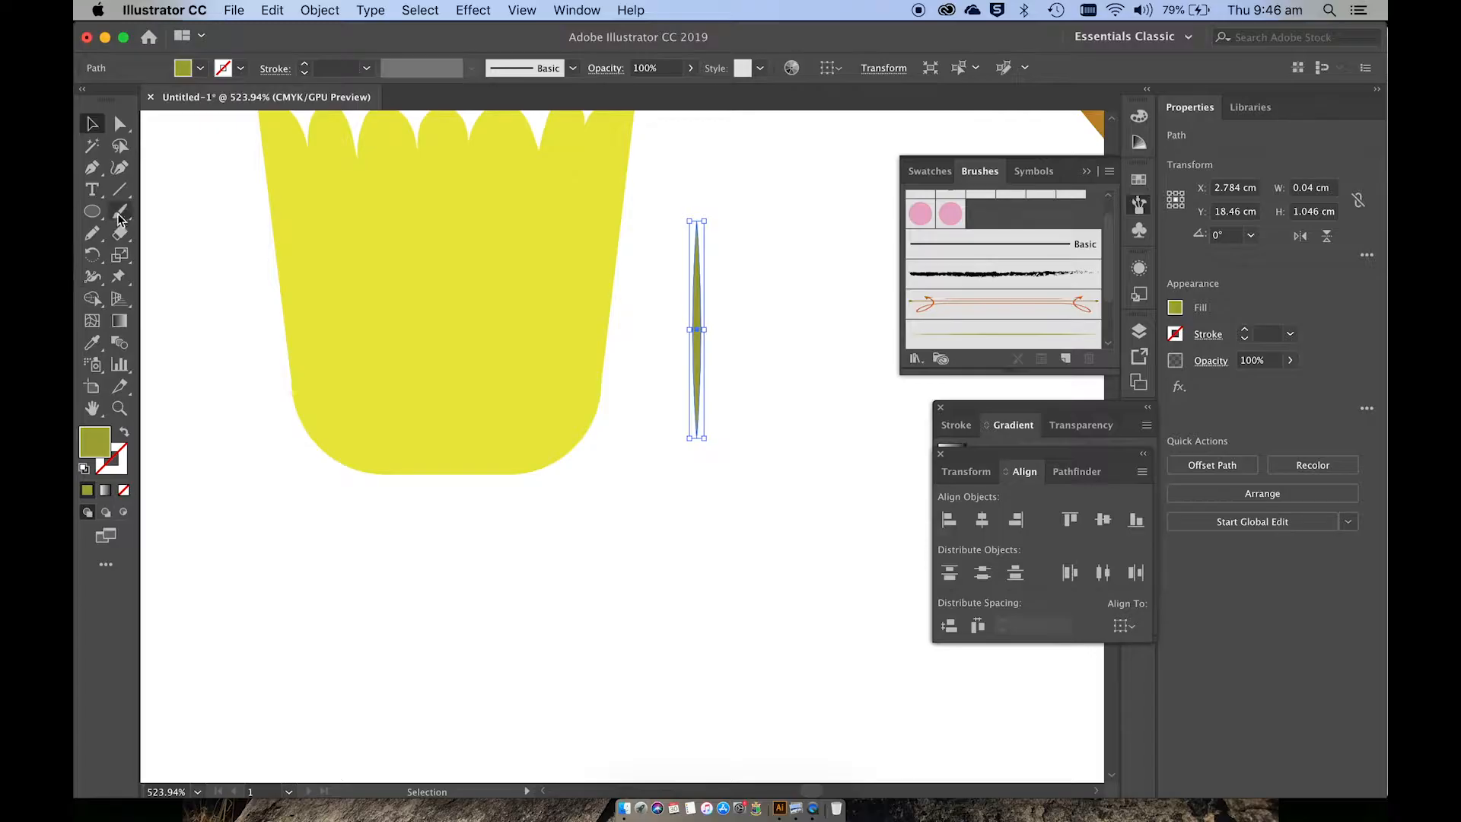
Paint six slightly converging vertical detail lines down the yellow shape with the new olive art brush, using a 1 pt stroke and no fill.
left_click(193, 312)
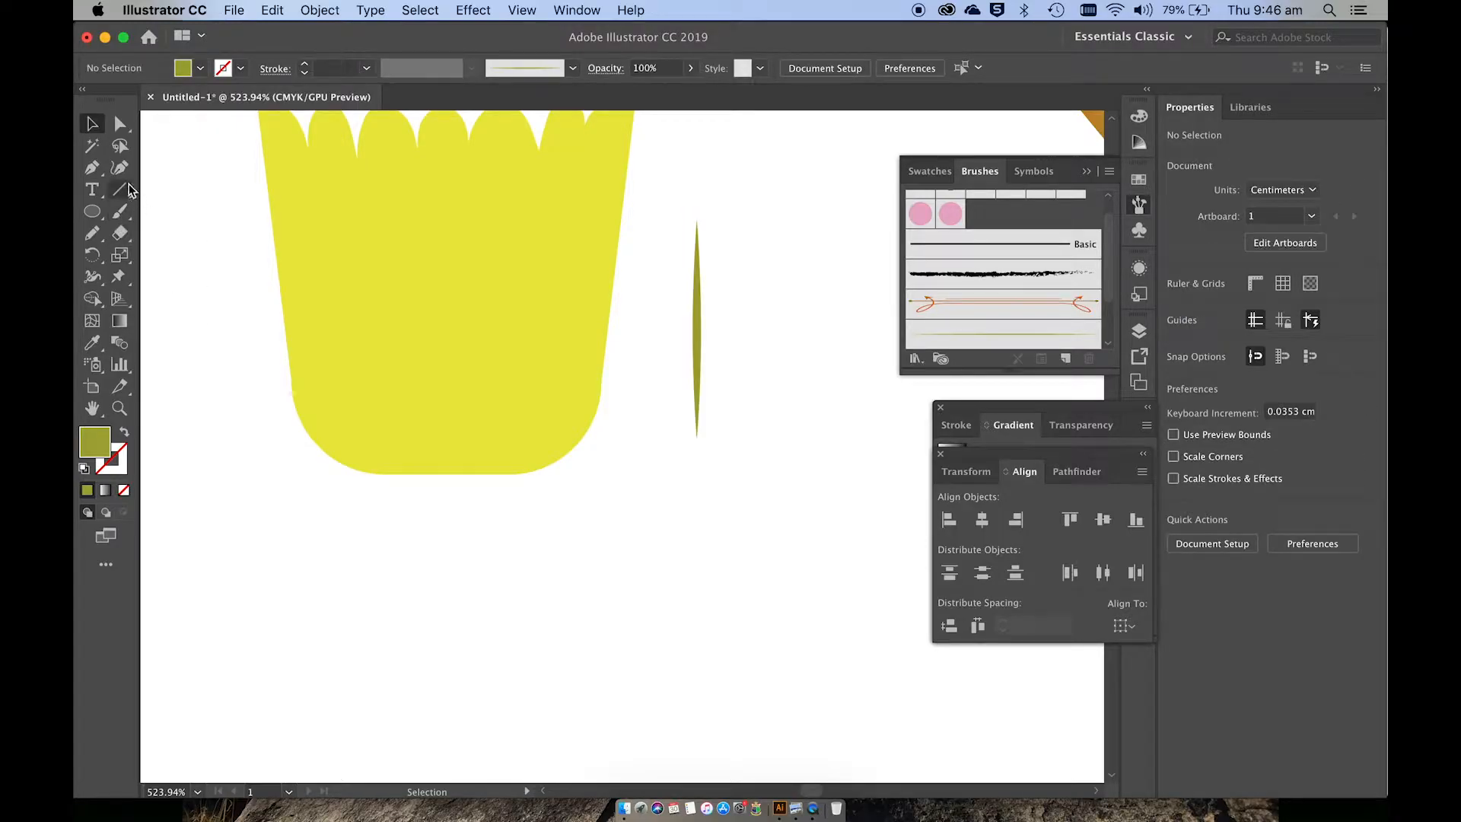
left_click(120, 211)
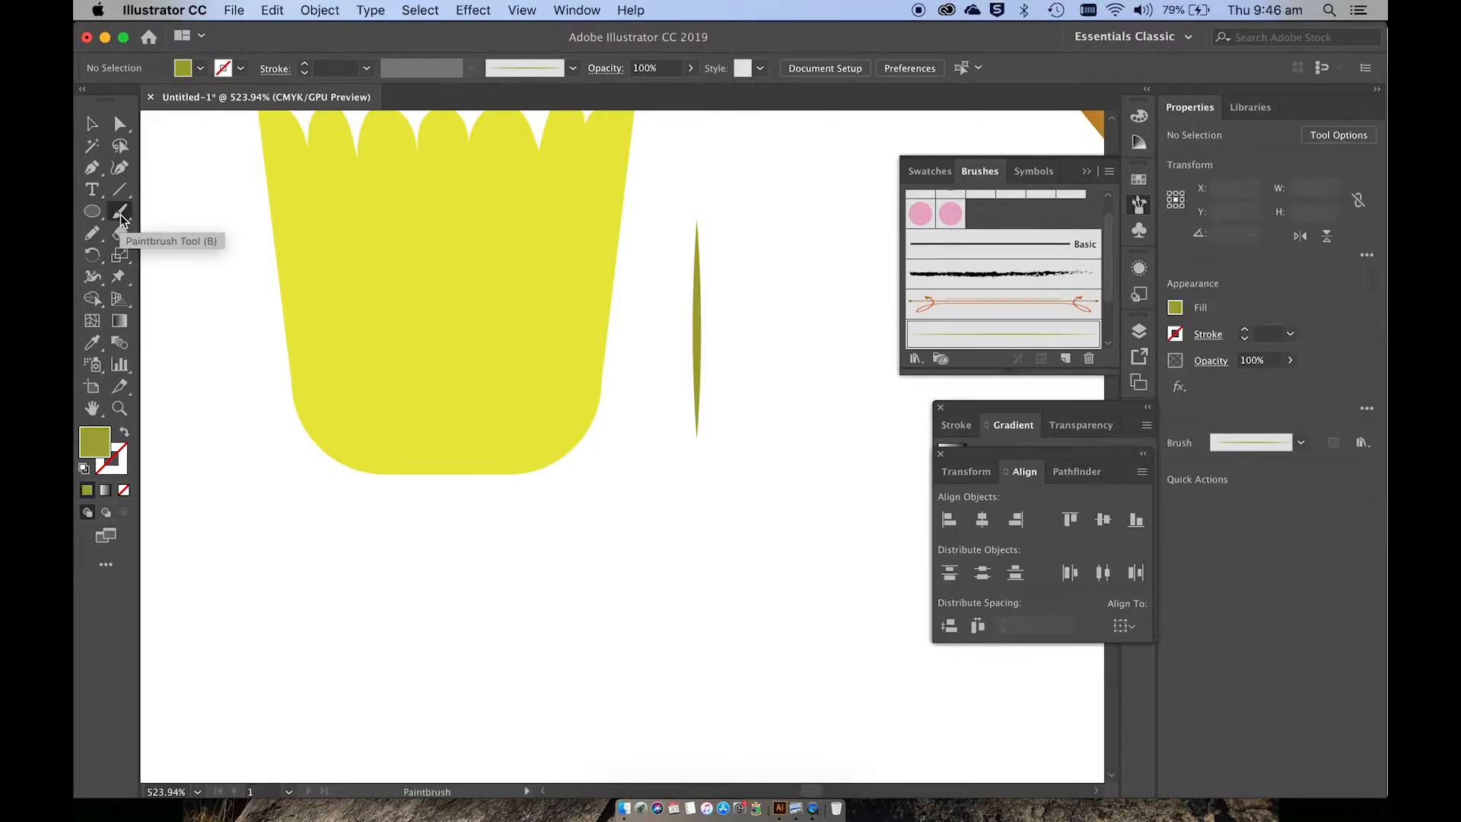
left_click(125, 432)
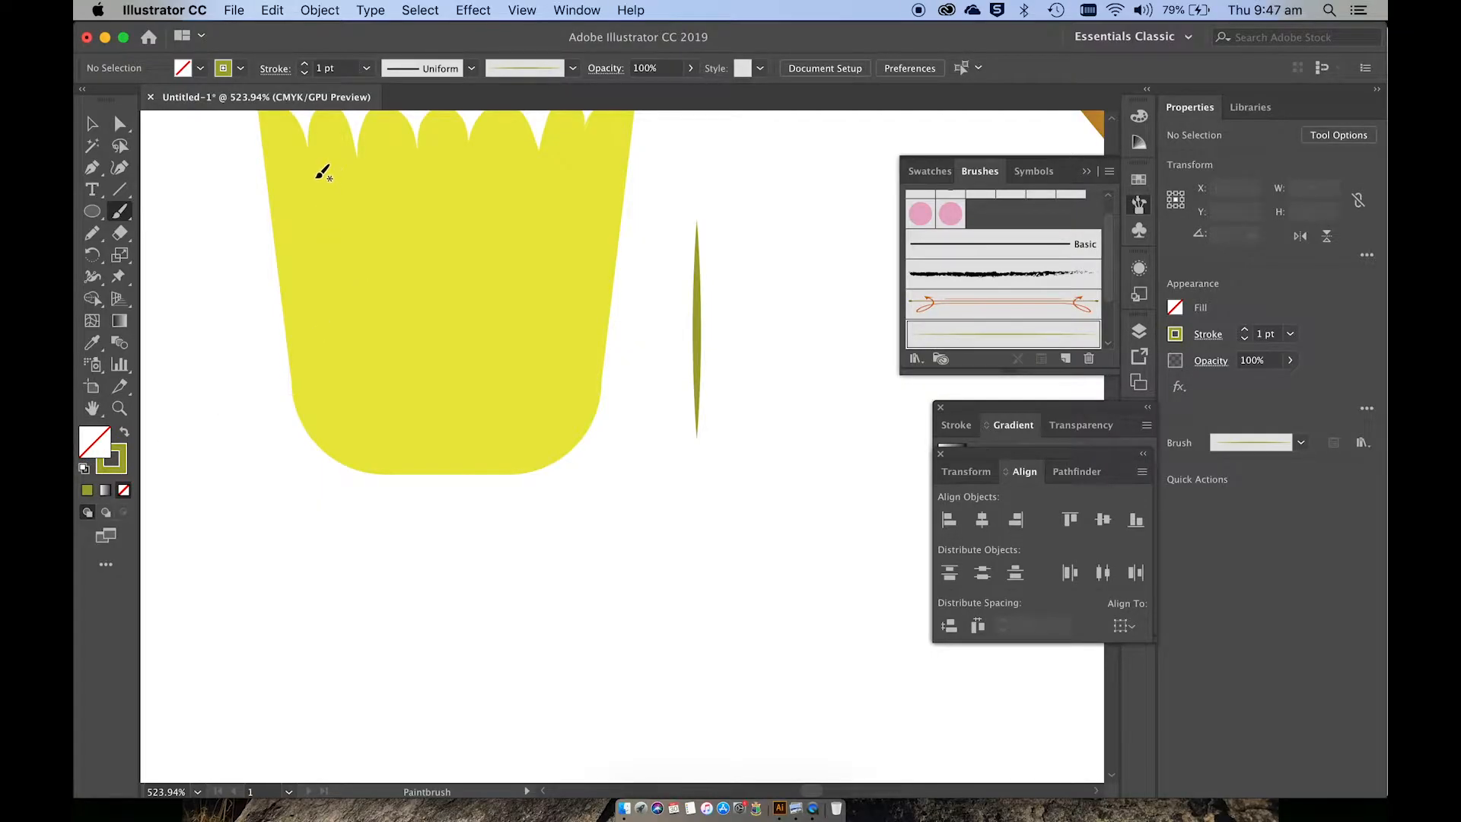
left_click_drag(341, 337, 360, 417)
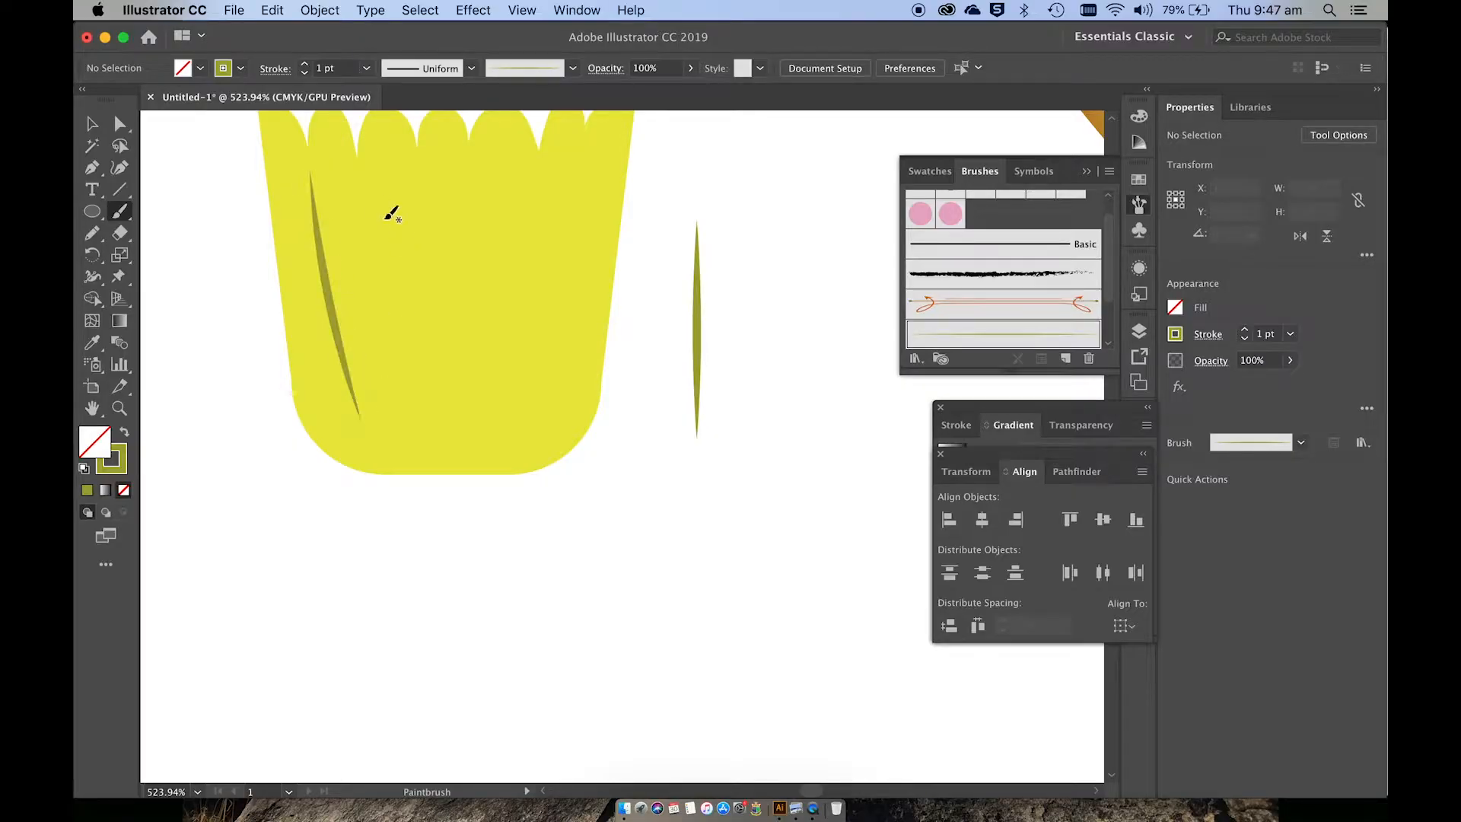
left_click_drag(360, 180, 402, 421)
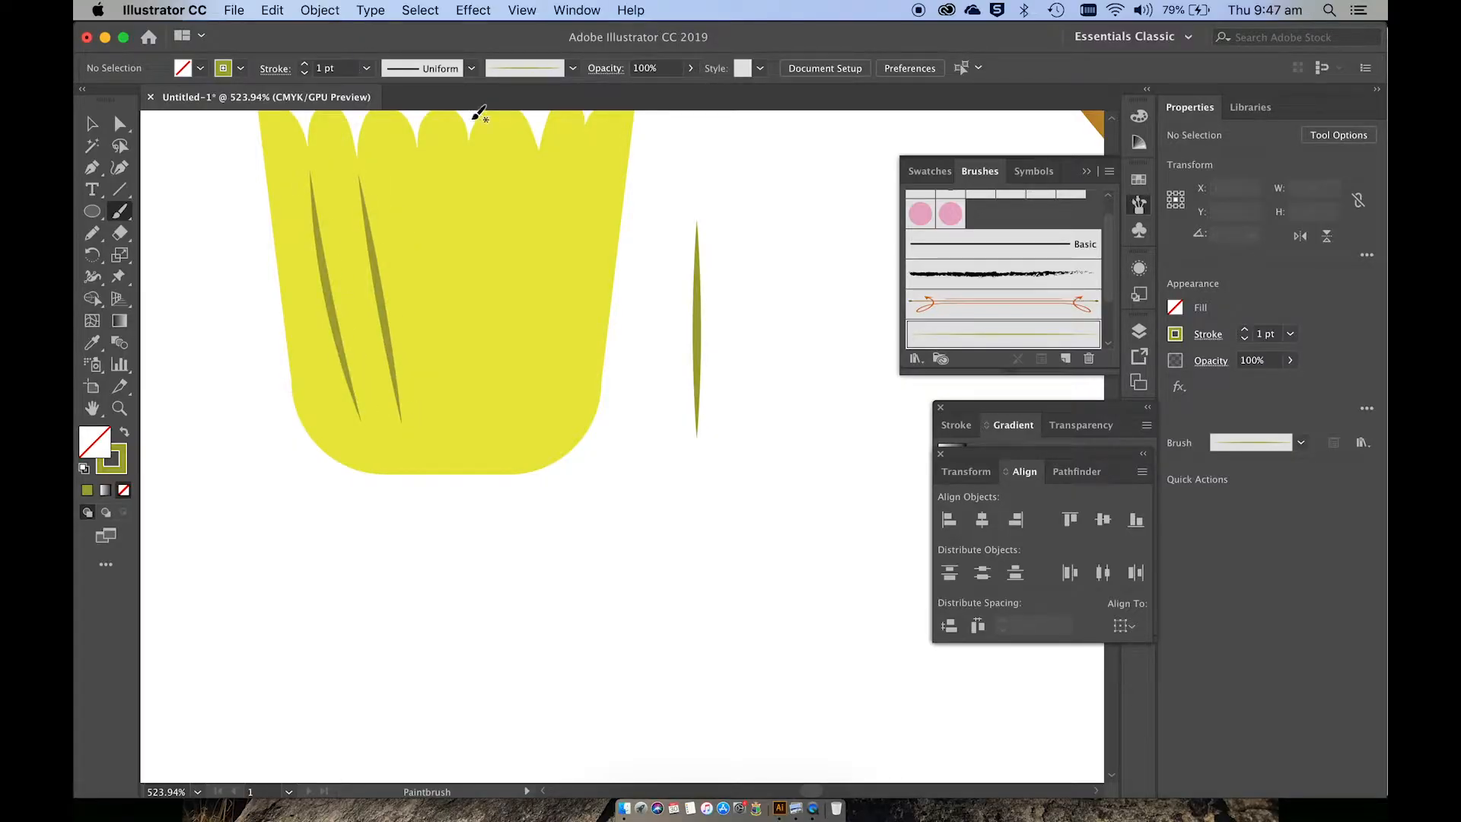
left_click_drag(417, 177, 443, 408)
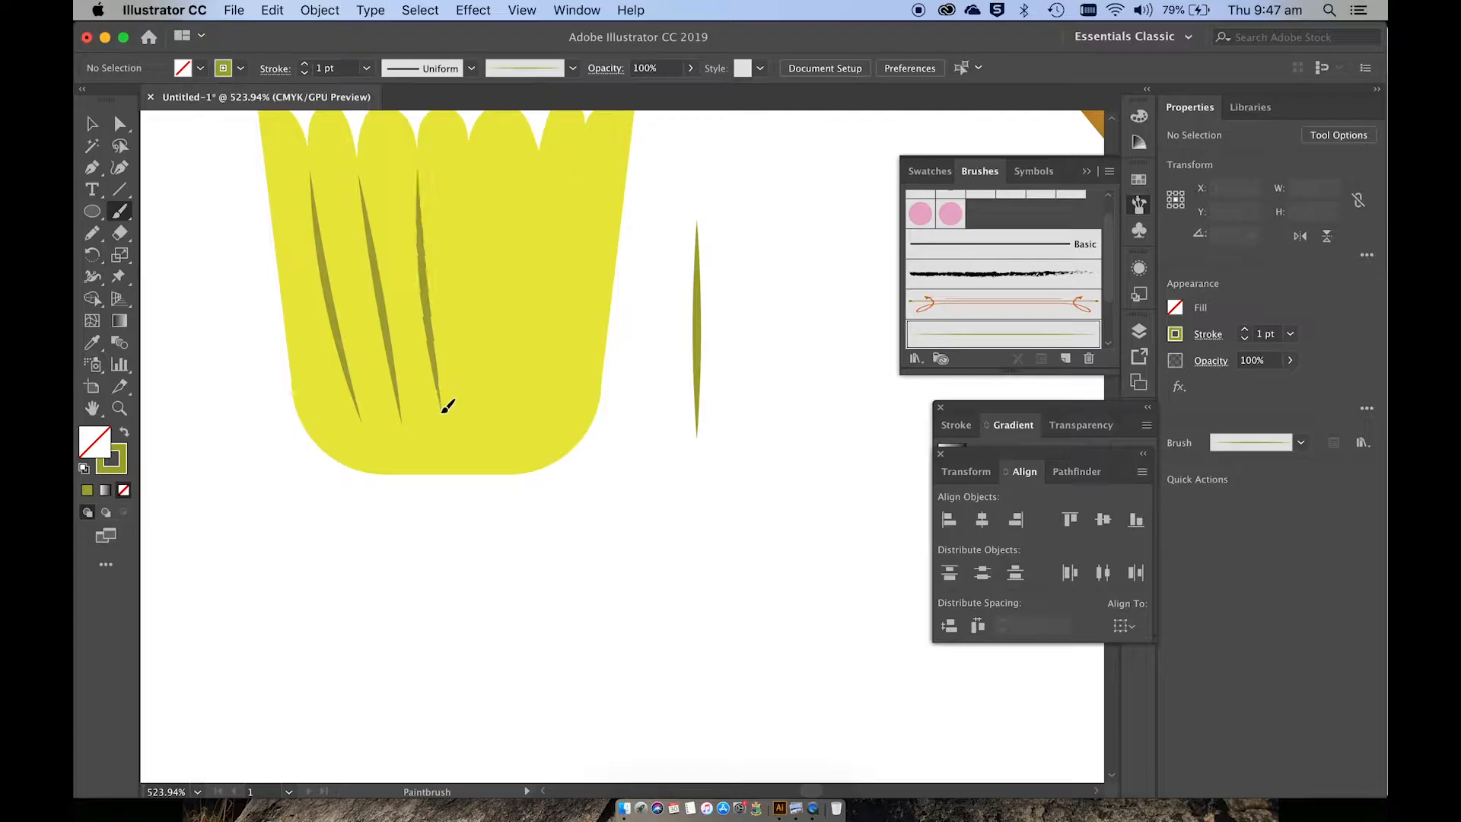
mouse_move(478, 362)
left_mouse_down()
mouse_move(474, 415)
mouse_move(534, 273)
mouse_move(508, 426)
mouse_move(575, 276)
mouse_move(553, 396)
left_mouse_up()
scroll(546, 466, "up", 1)
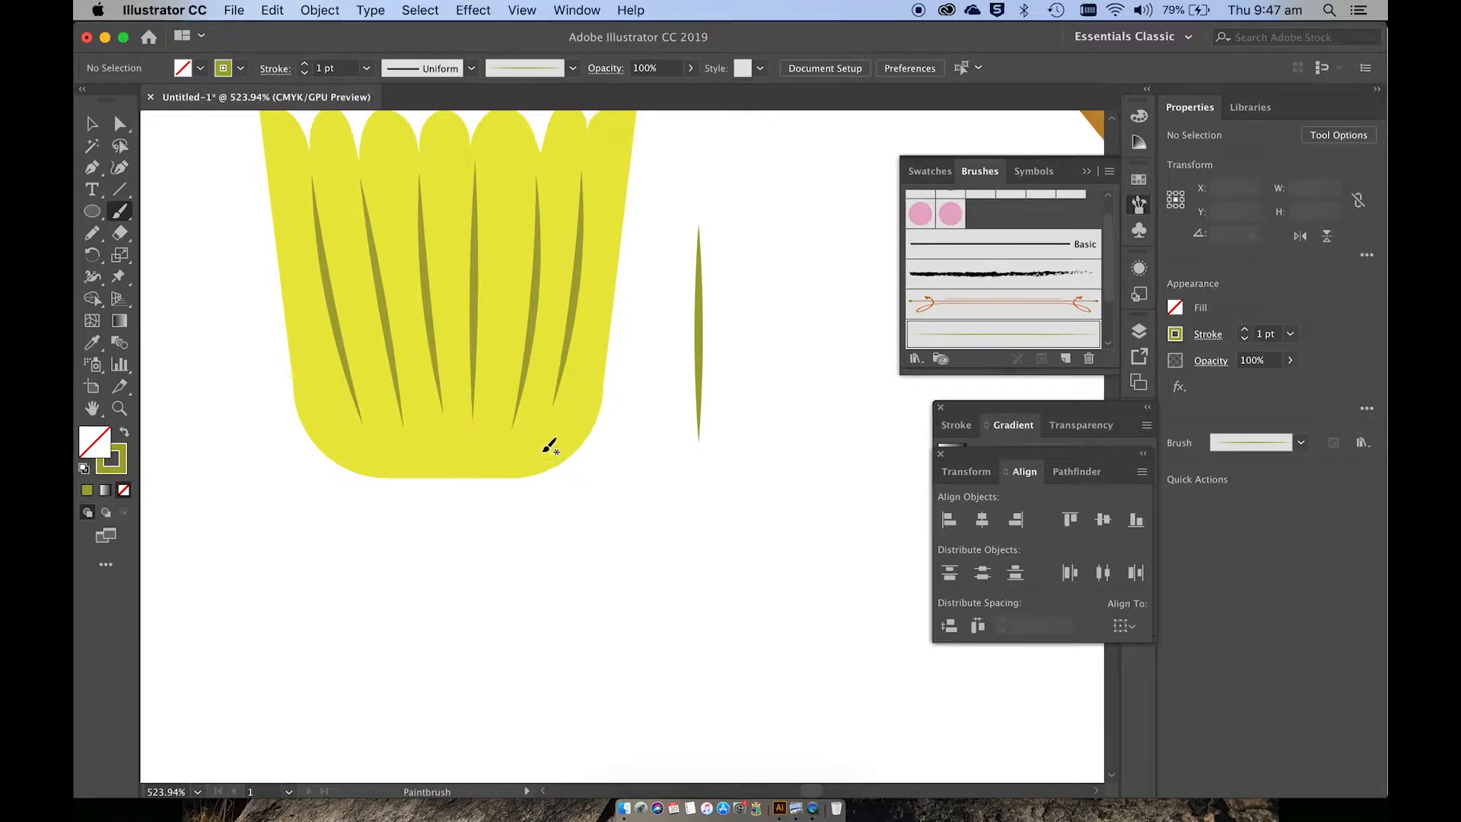
Expand the appearance of the yellow shape and its six brushed lines, and deselect them.
scroll(550, 447, "up", 5)
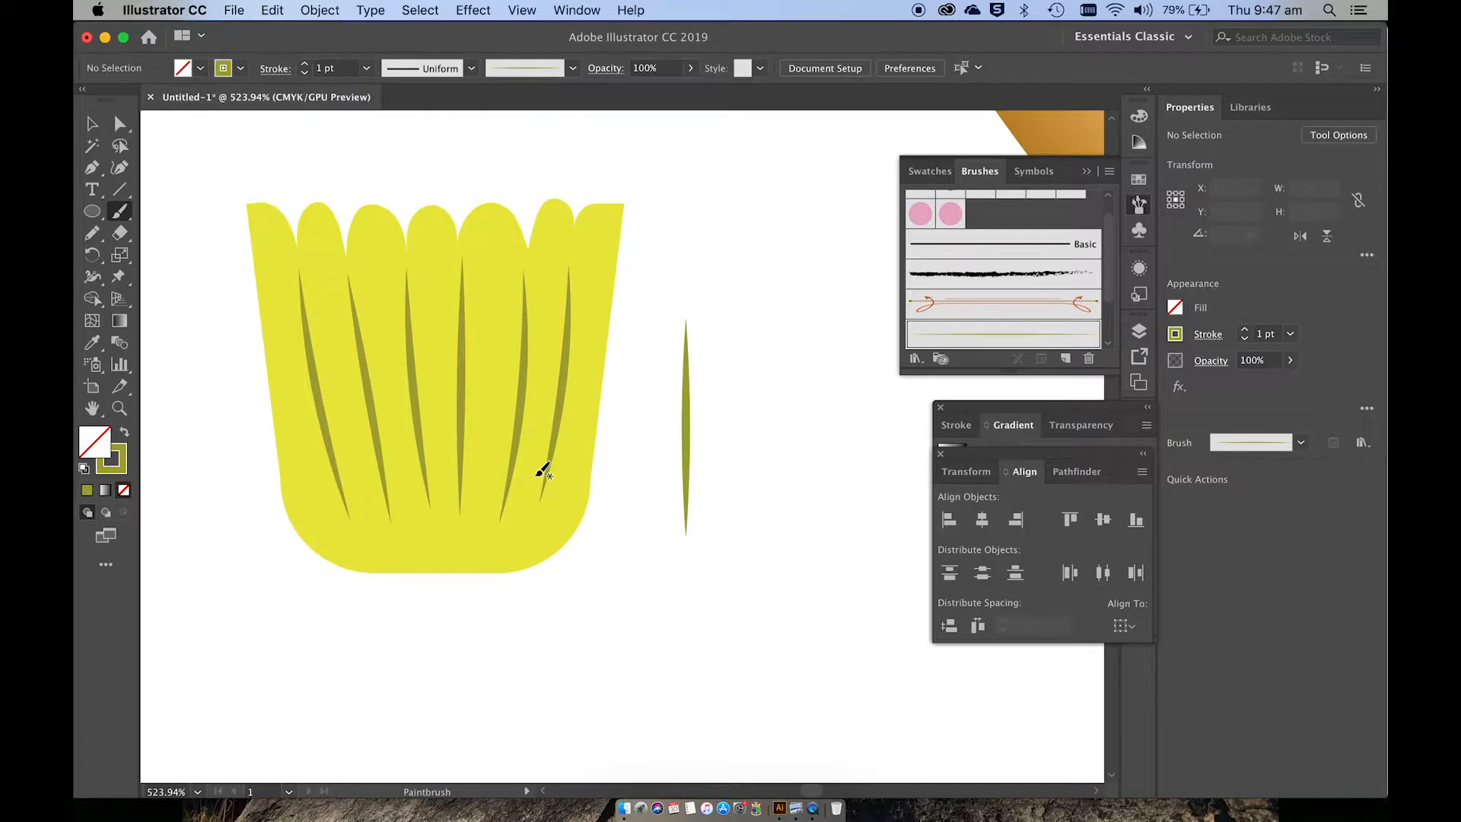
key("v")
left_click_drag(209, 184, 620, 544)
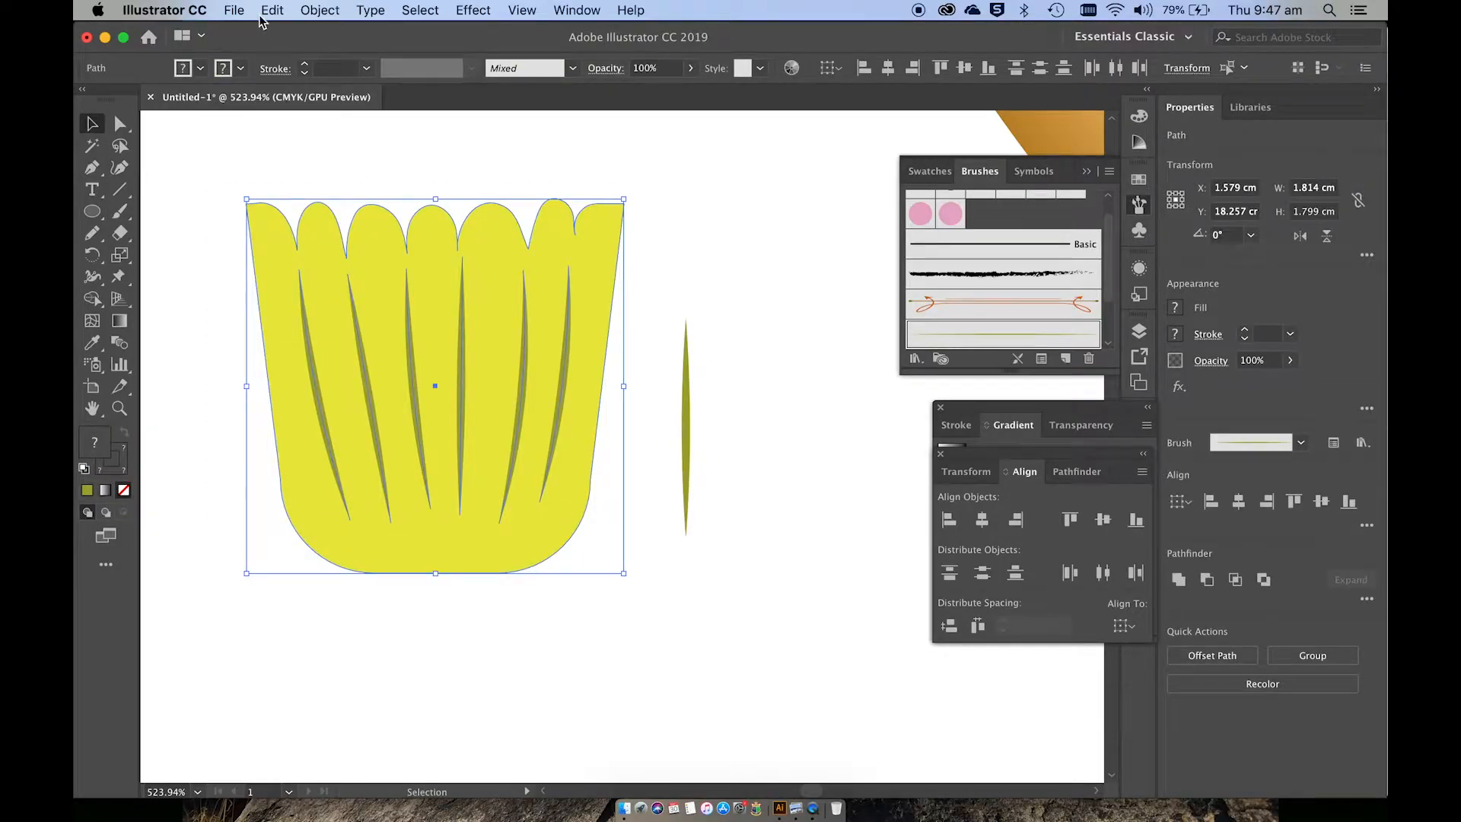
left_click(333, 10)
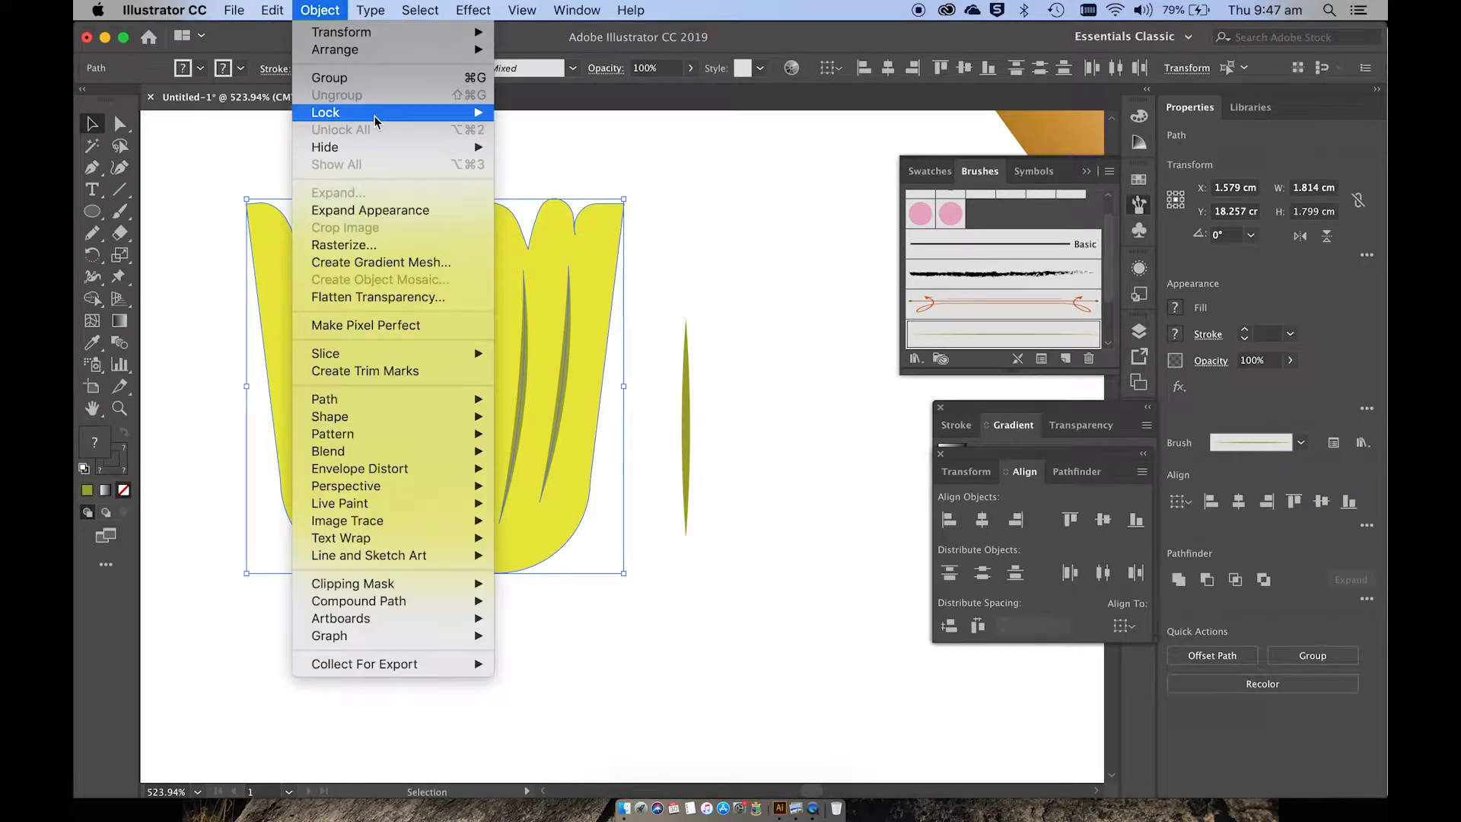
left_click(374, 204)
left_click(664, 277)
Group the yellow shape with its detail lines and scale the group down to about 1.48 by 1.47 cm.
scroll(664, 277, "down", 5)
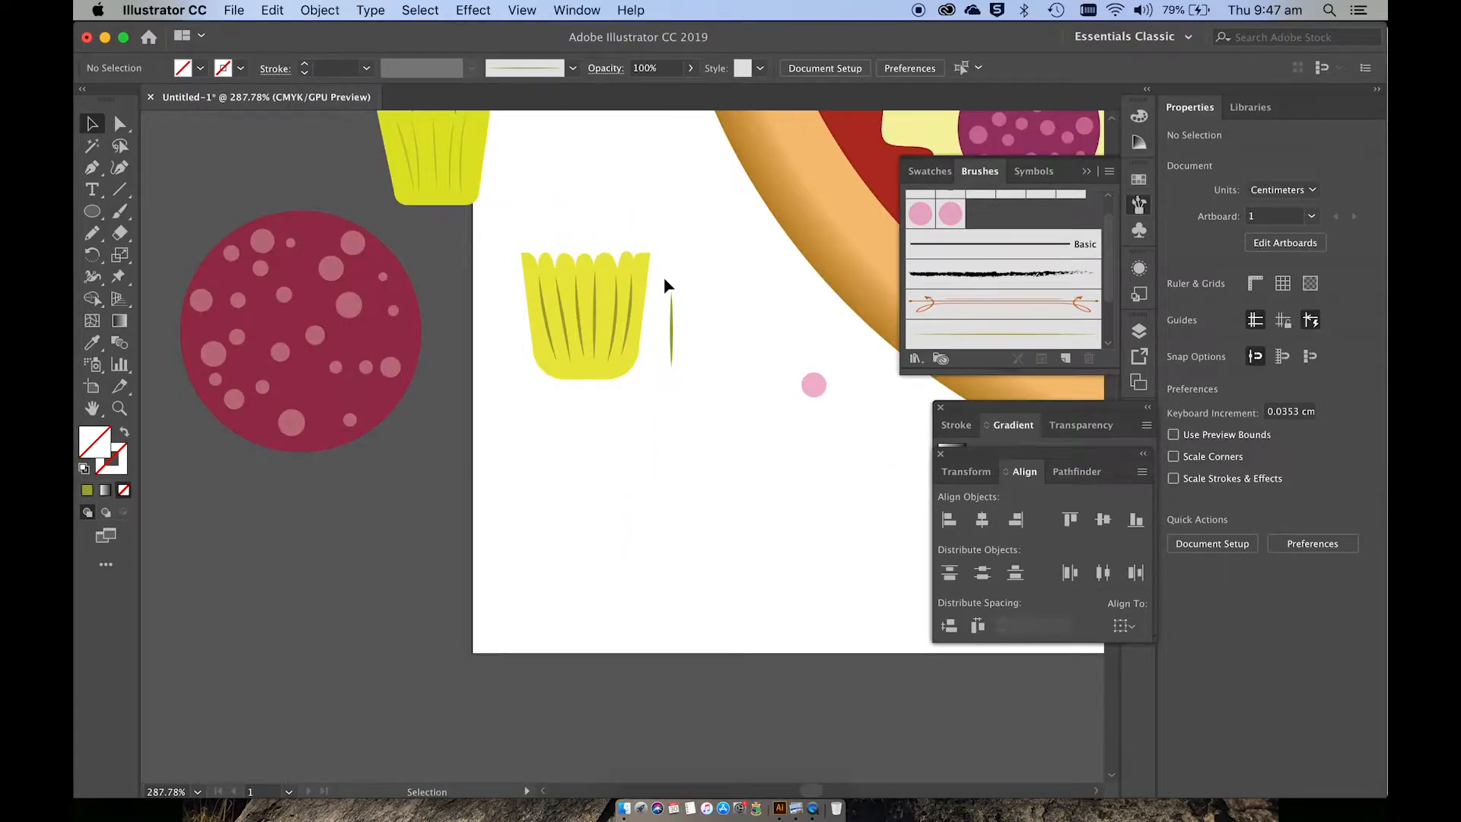
left_click_drag(638, 330, 639, 339)
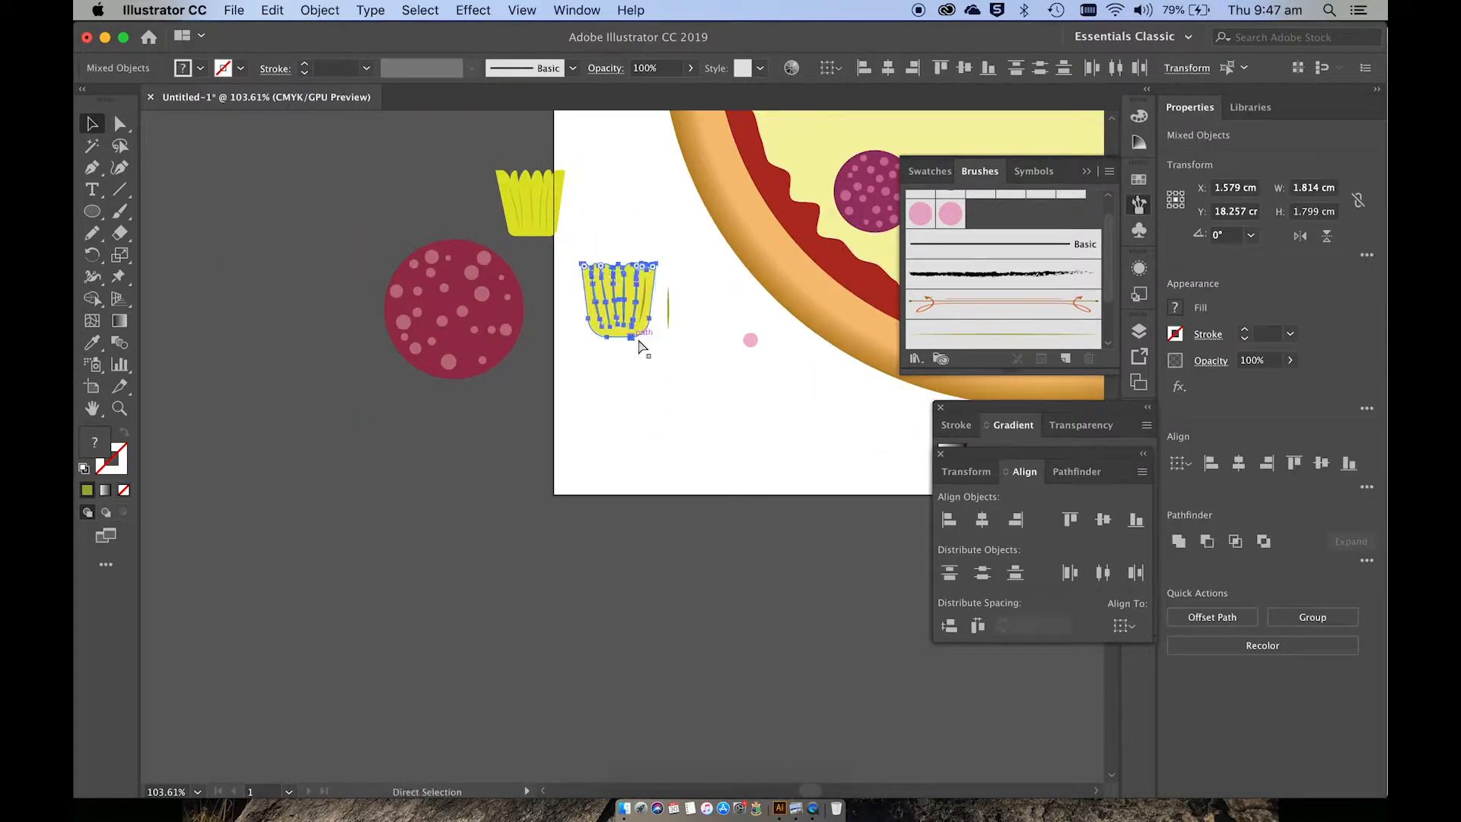
key("super+g")
scroll(641, 339, "up", 3)
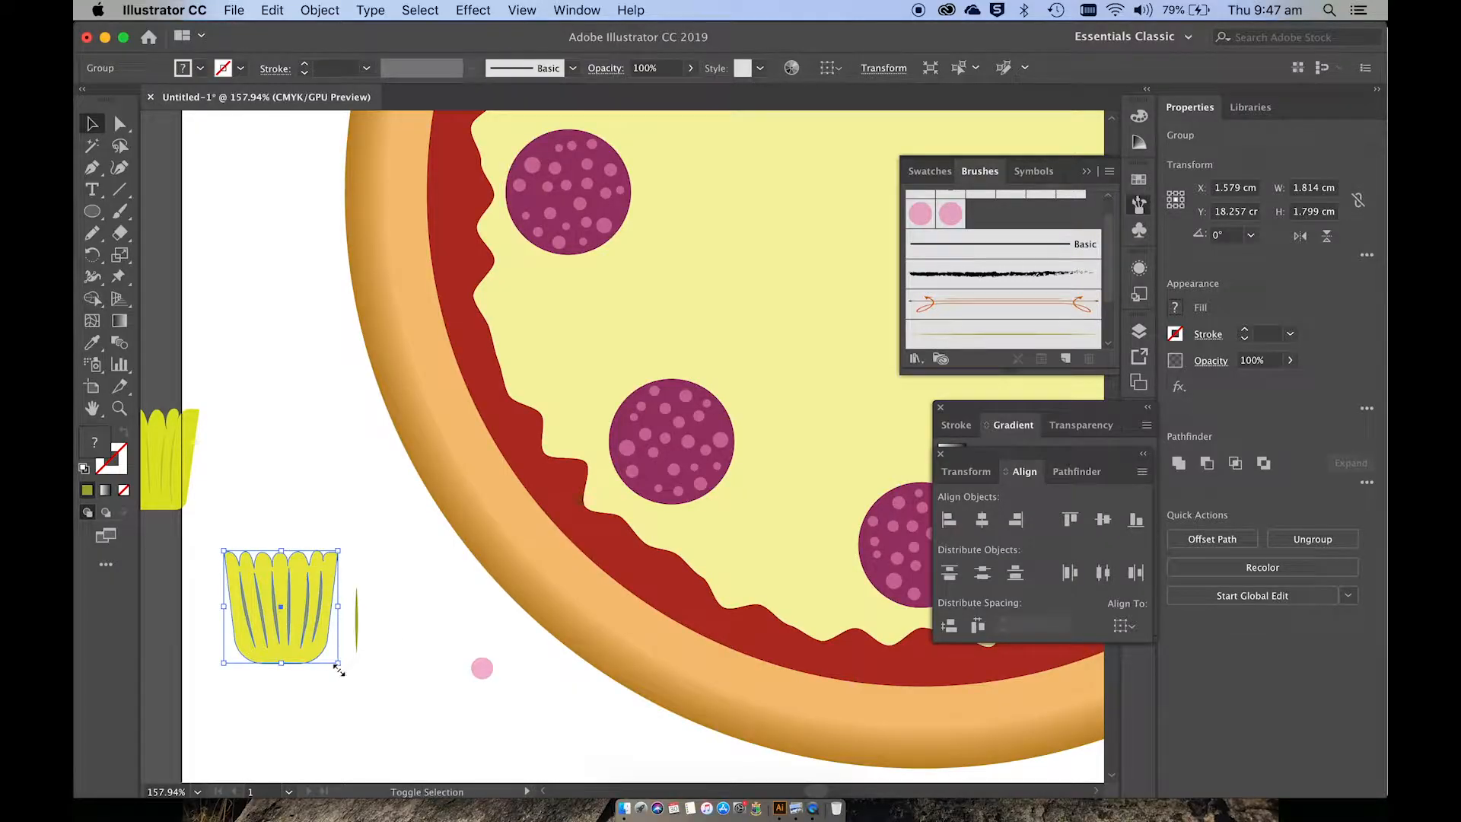
left_click_drag(339, 662, 316, 653)
Create a Scatter Brush from the yellow group with random rotation ranging from -108° to 91°.
mouse_move(281, 576)
left_mouse_down()
mouse_move(316, 573)
mouse_move(907, 228)
mouse_move(994, 220)
left_mouse_up()
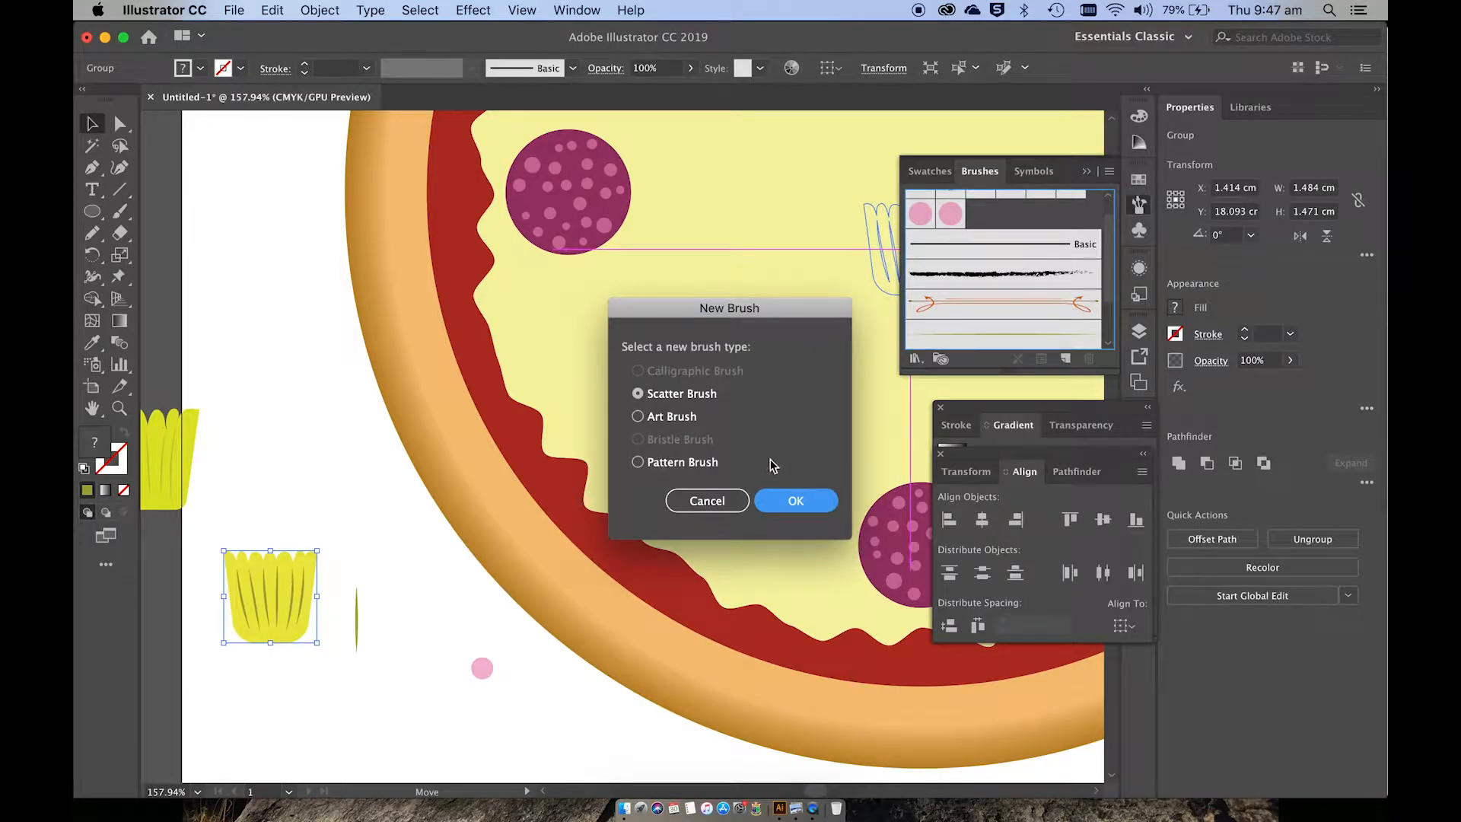
left_click(797, 500)
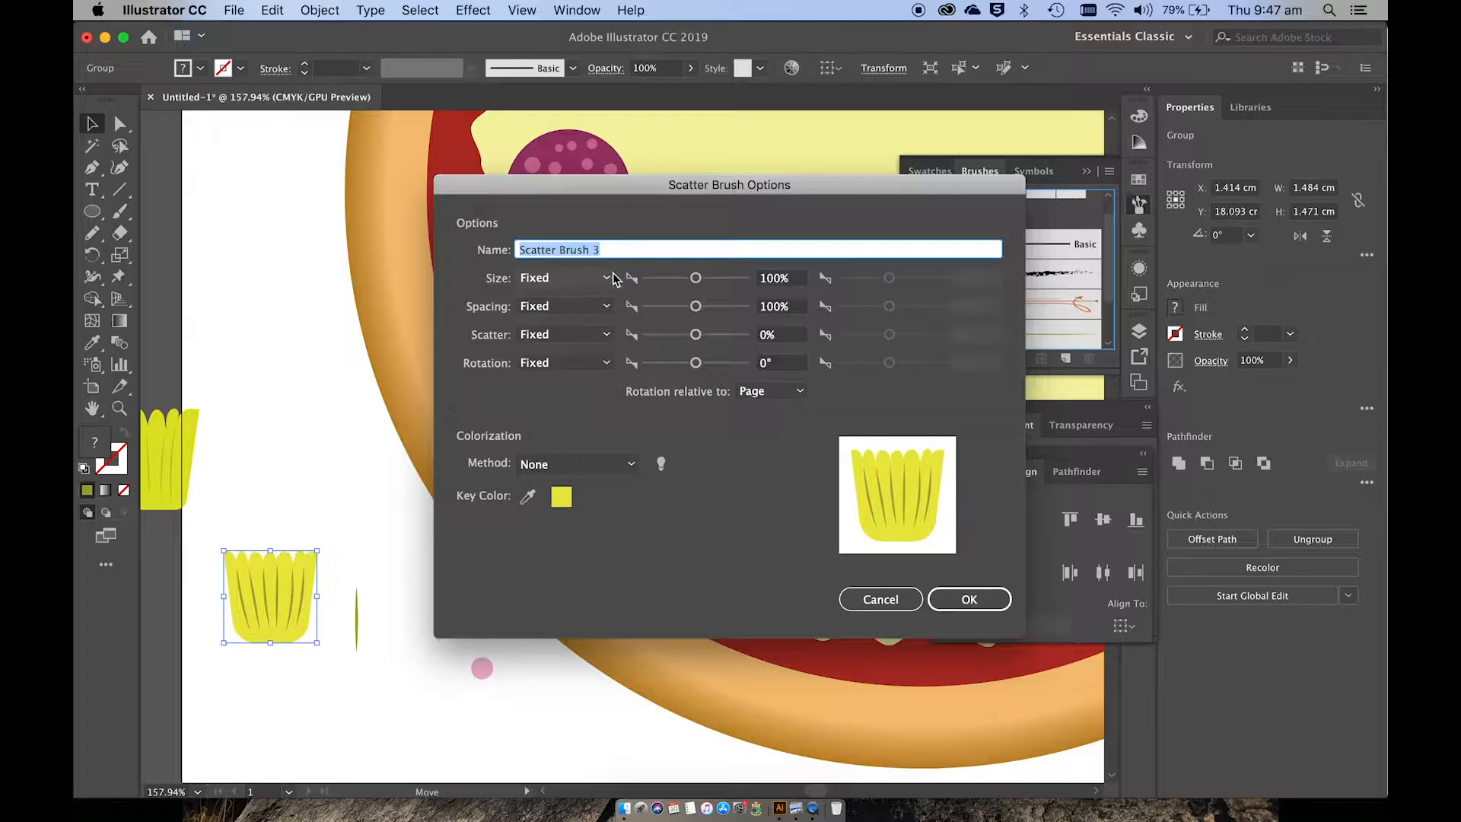
left_click(609, 364)
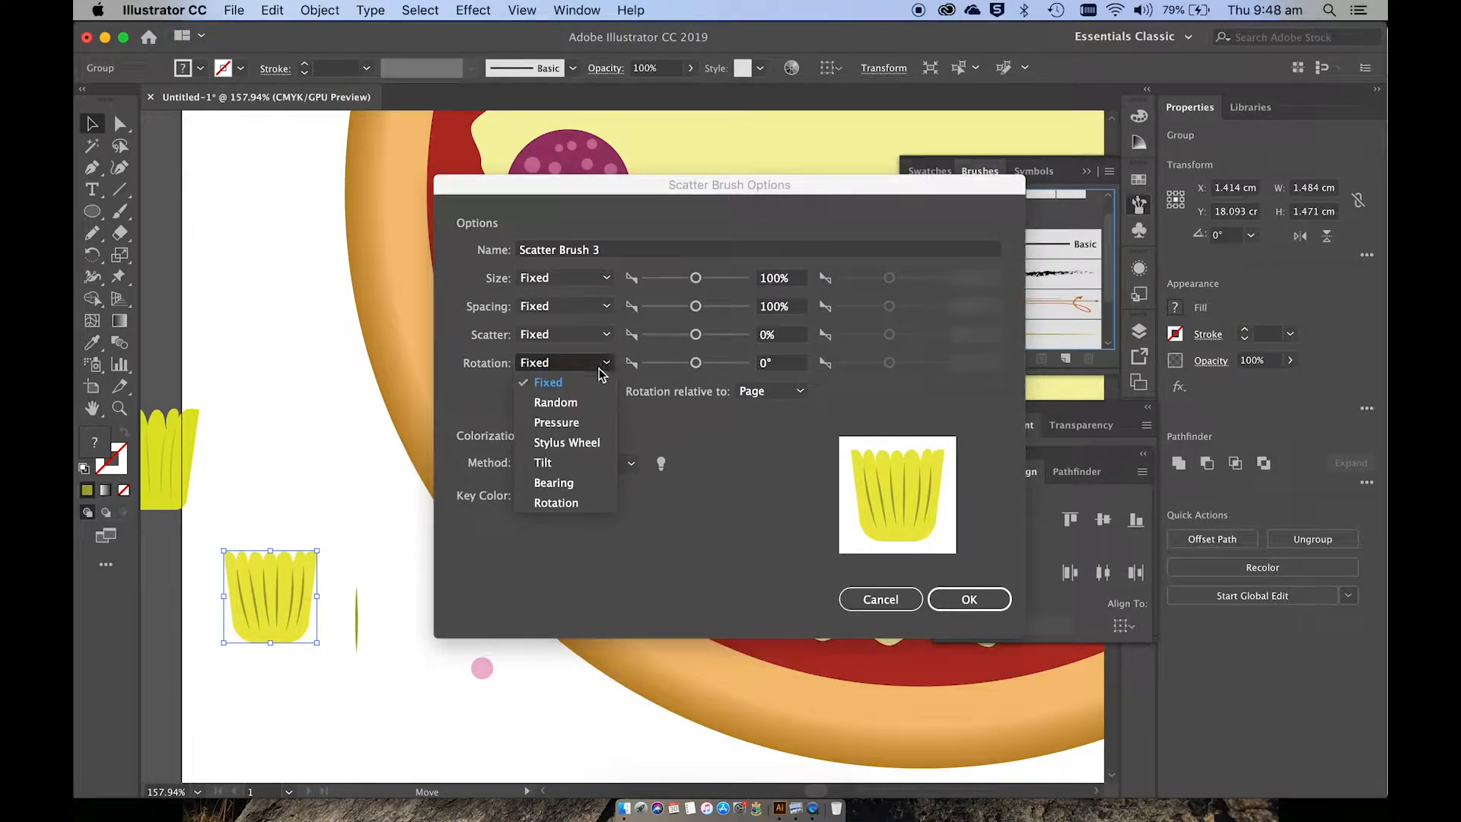
left_click(590, 395)
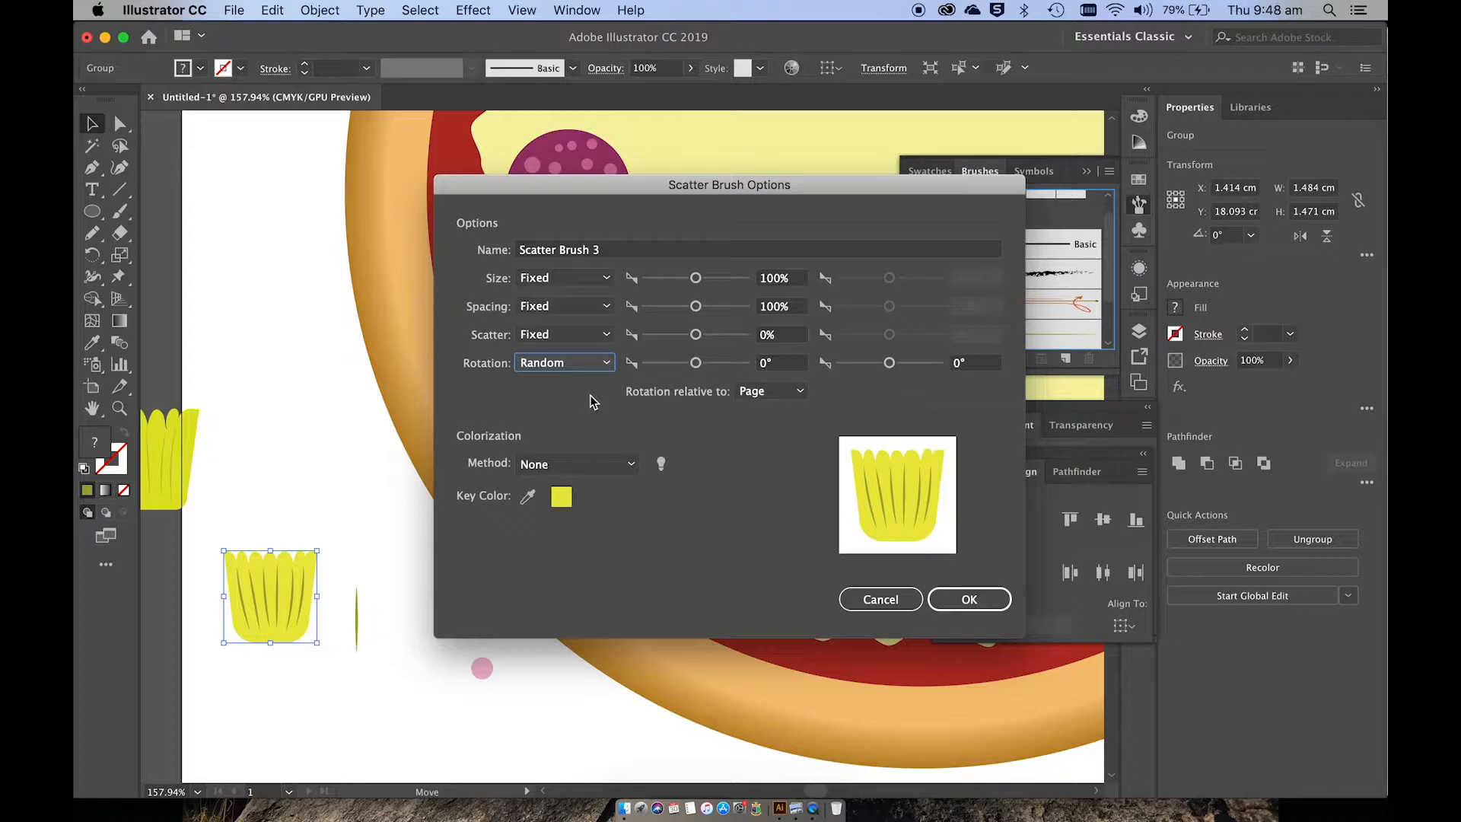
left_click(667, 363)
left_click_drag(896, 369, 915, 364)
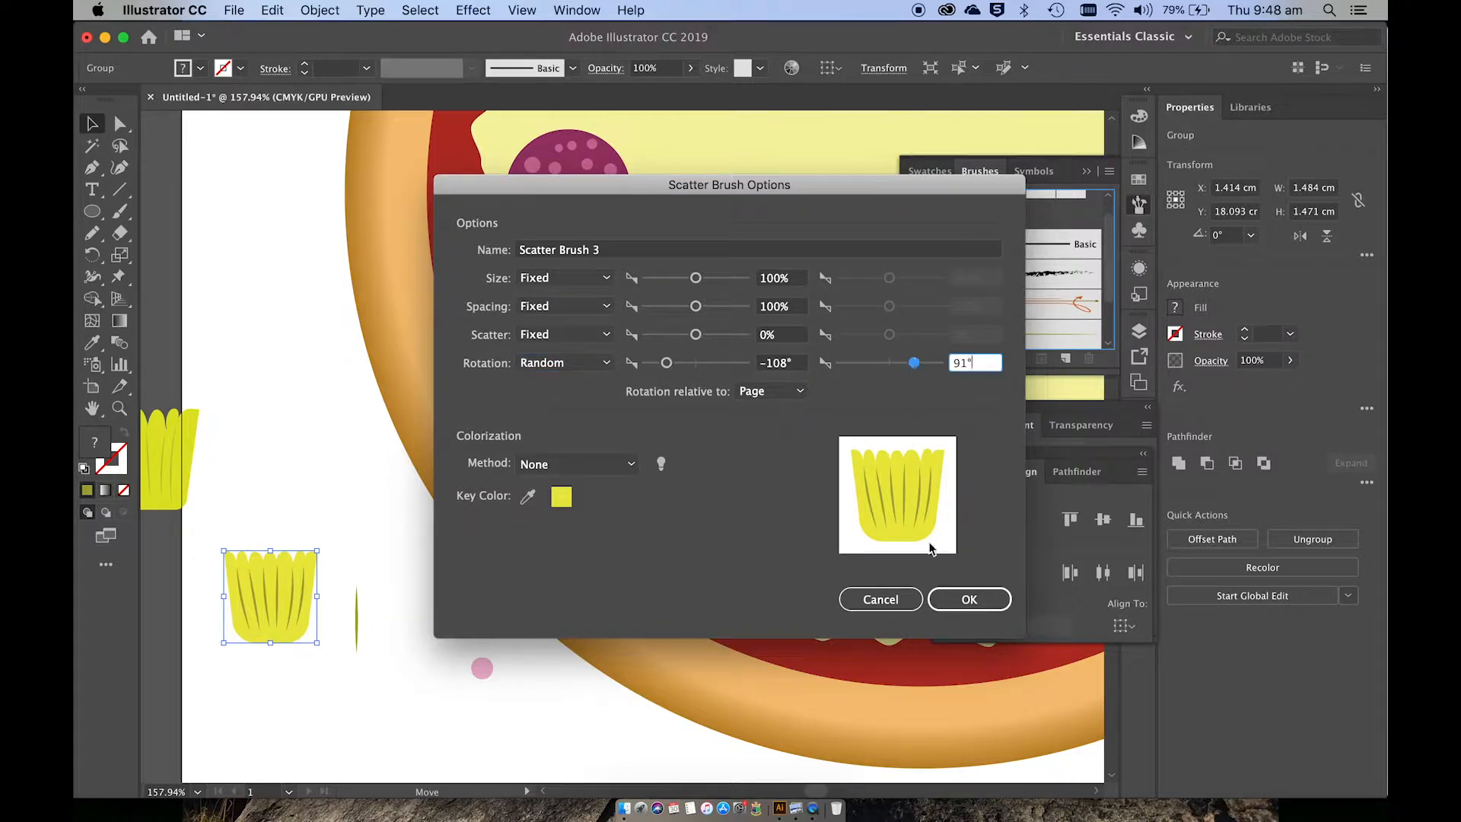
left_click(963, 600)
Paint two yellow pieces on the cheese's left half with the new scatter brush, using an olive 1 pt stroke and nothing selected.
scroll(842, 472, "right", 2)
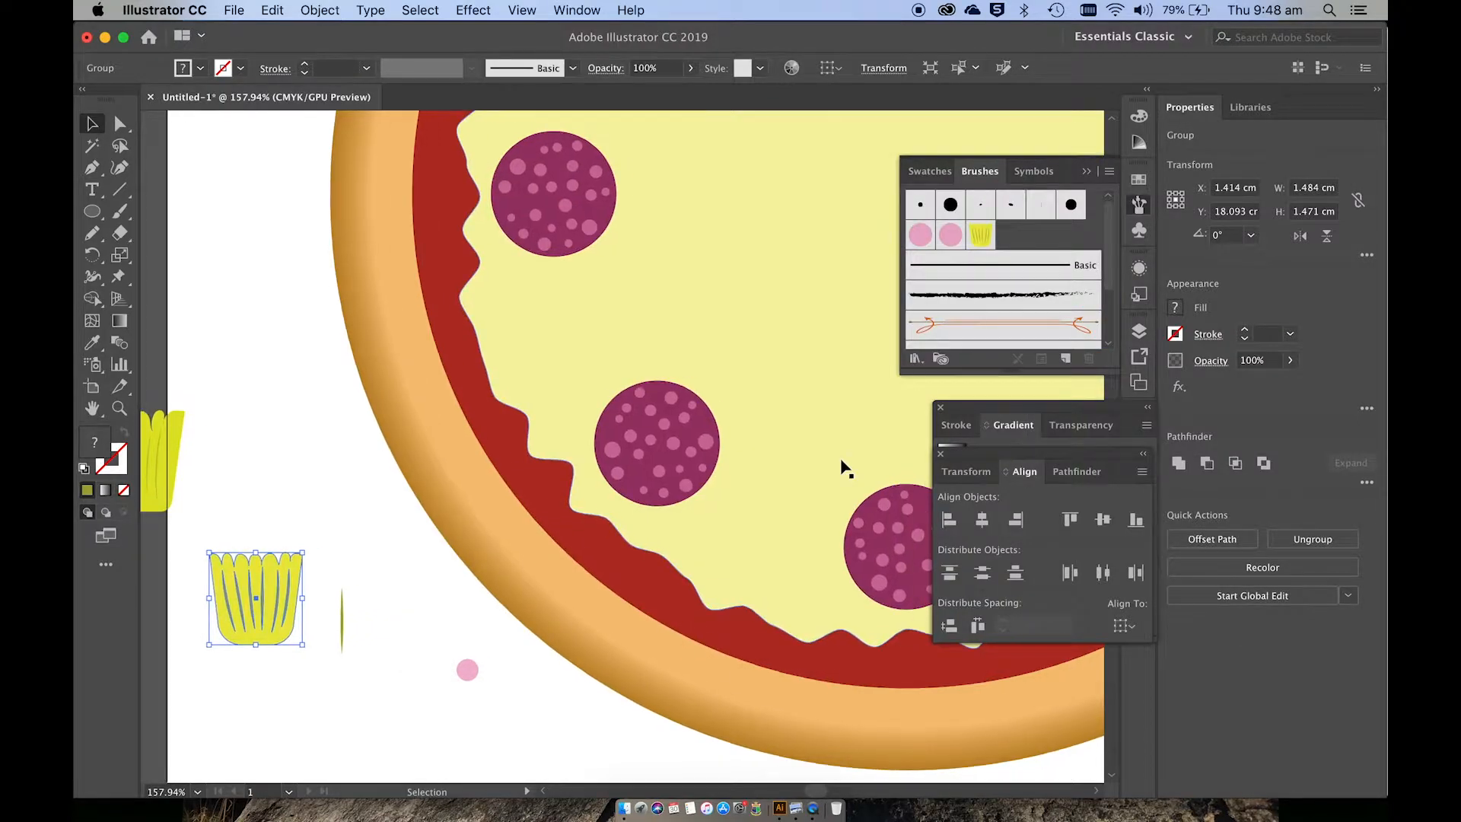
scroll(842, 468, "up", 2)
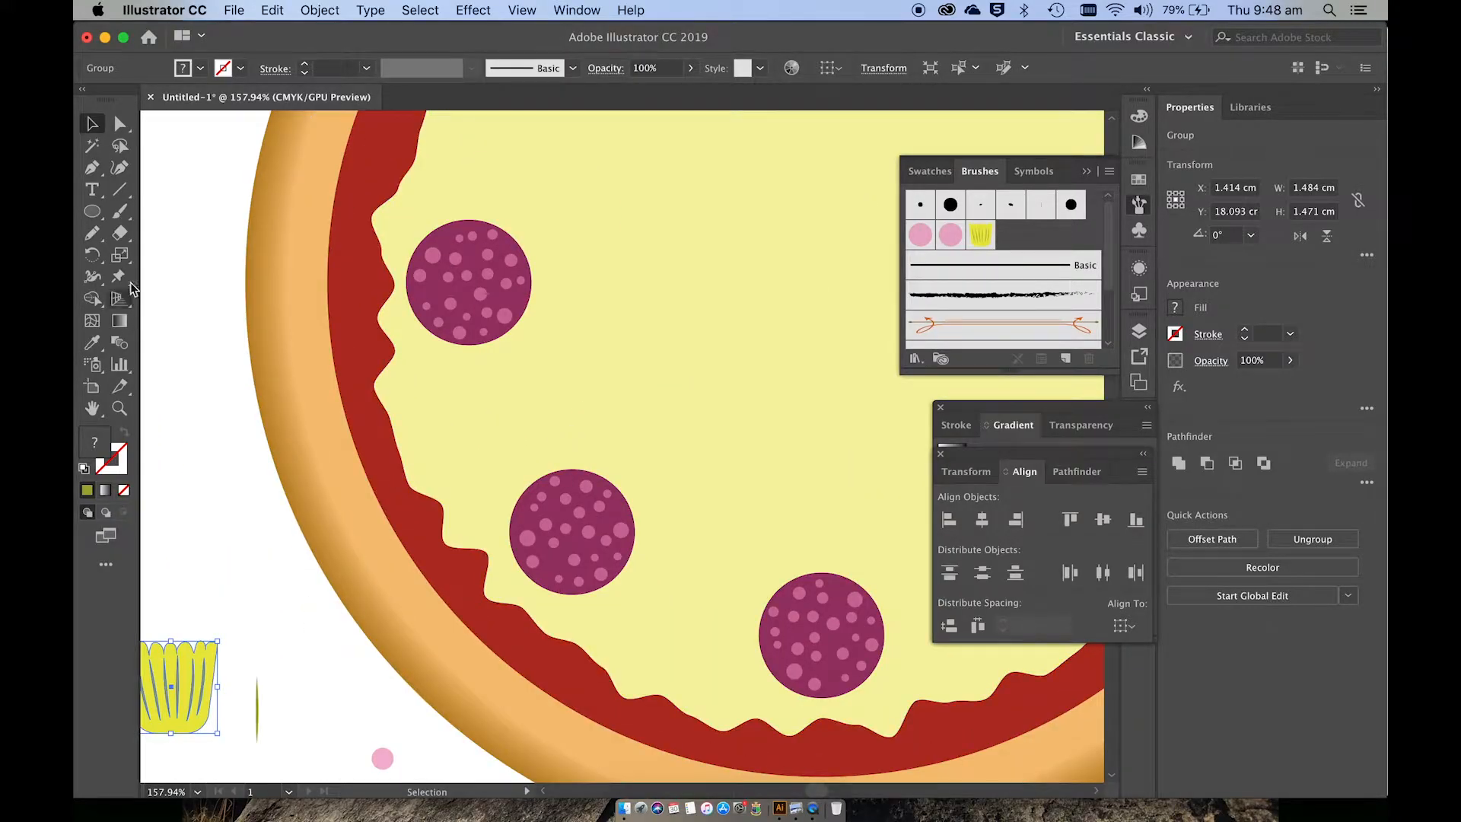
left_click(120, 212)
key("super+shift+a")
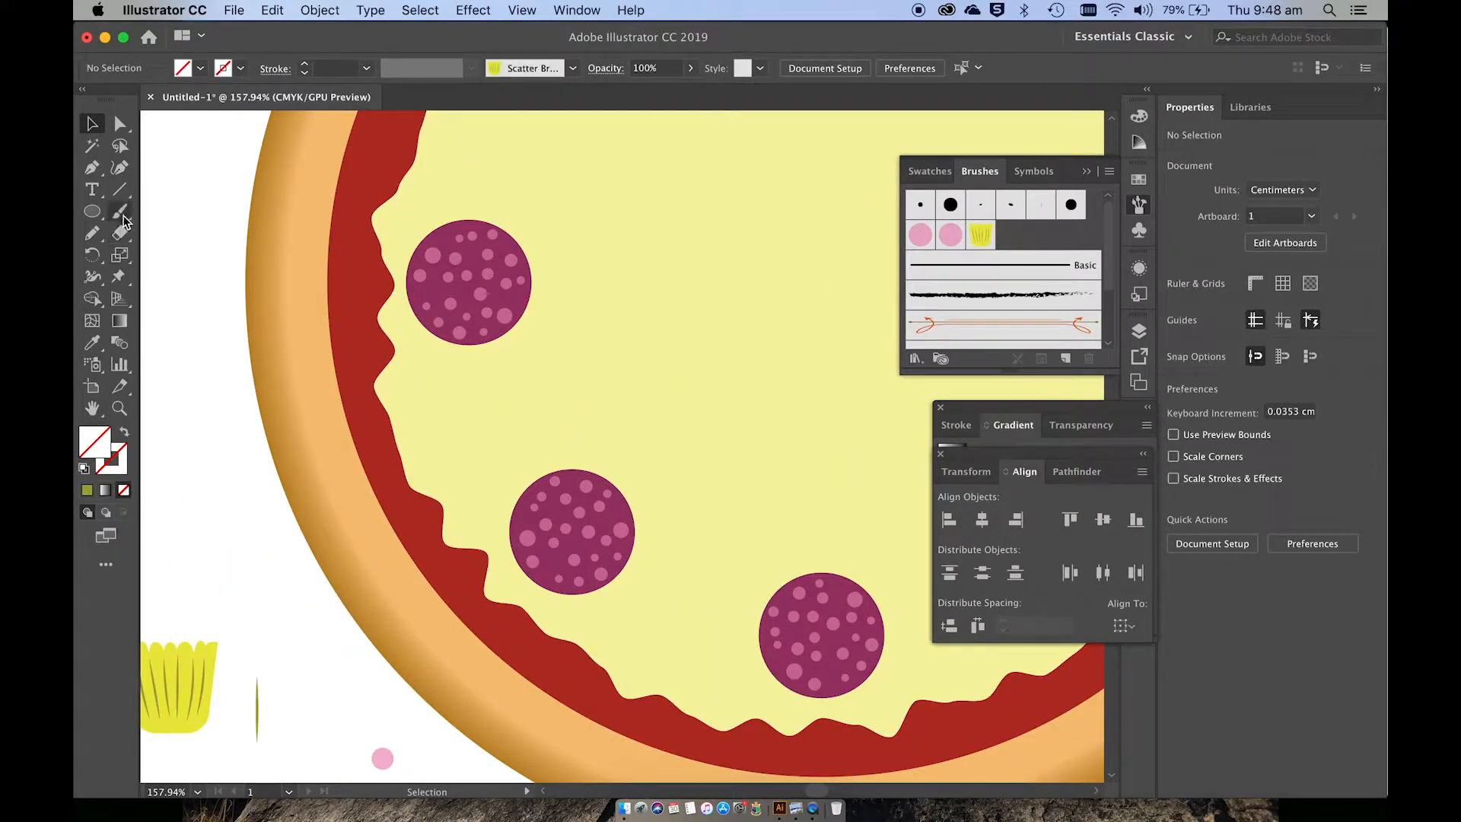
left_click(88, 490)
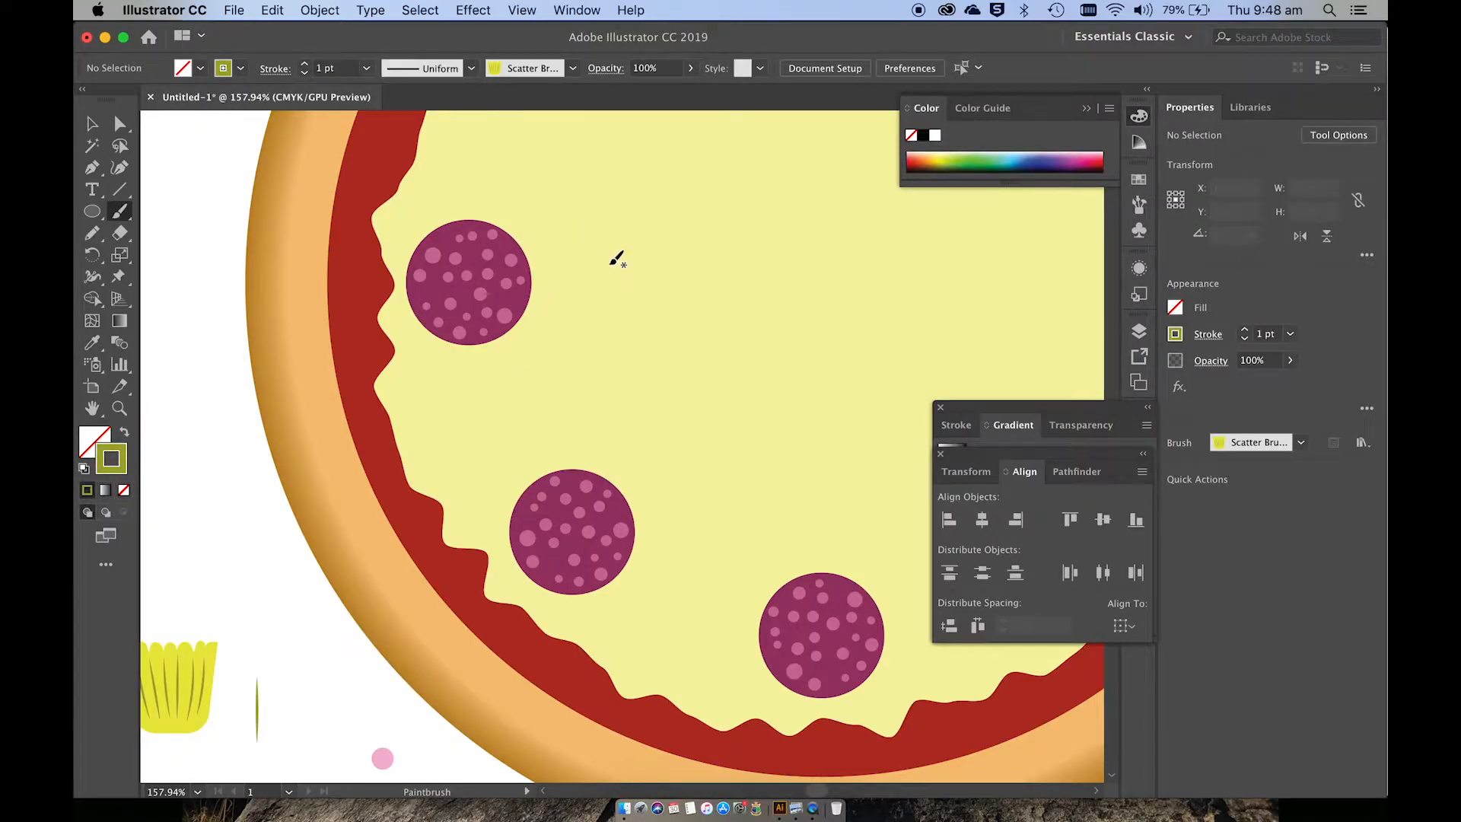
left_click_drag(616, 259, 626, 261)
left_click_drag(745, 467, 749, 470)
scroll(748, 473, "down", 1)
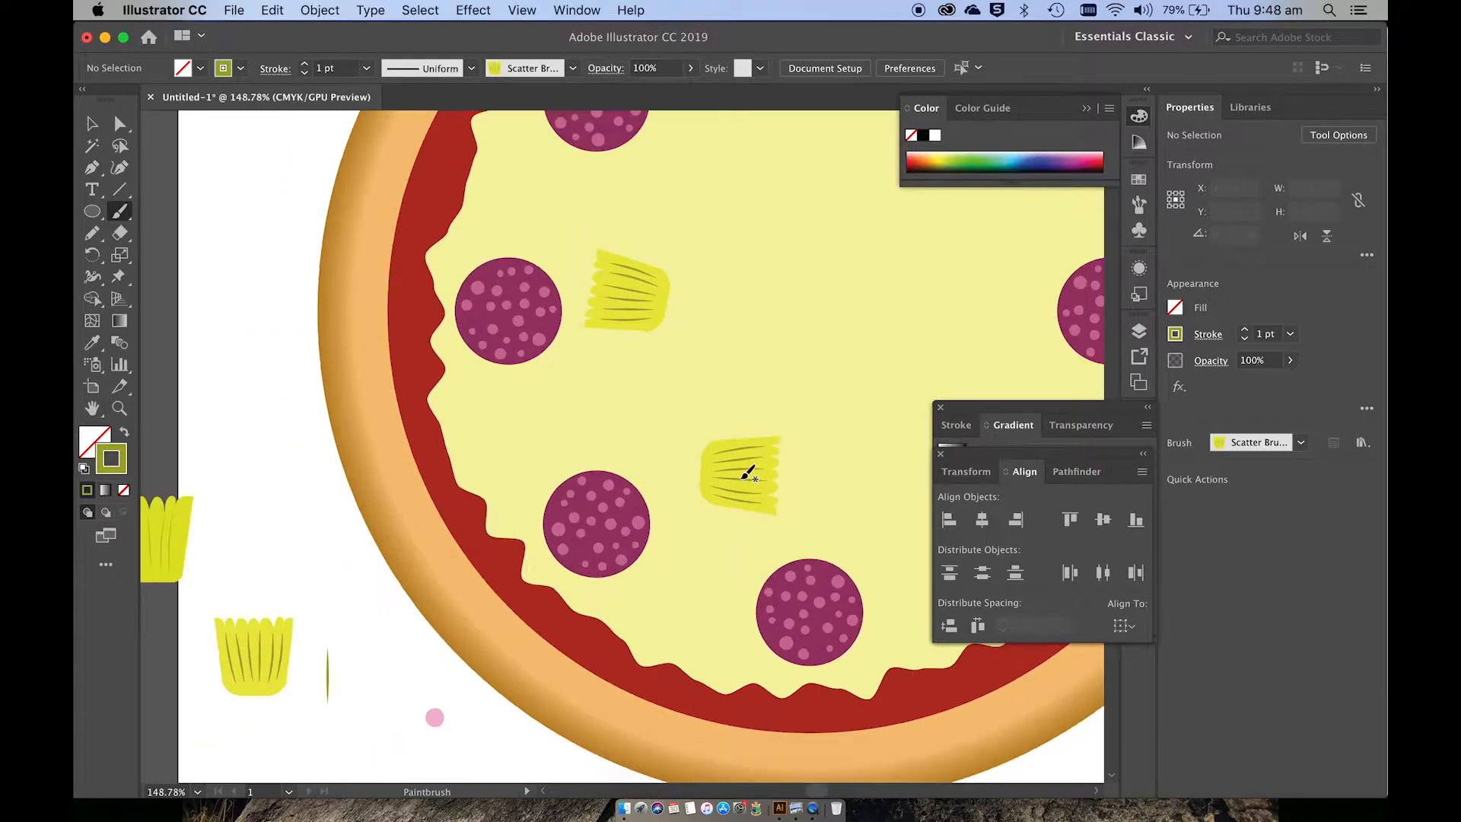
scroll(748, 473, "down", 3)
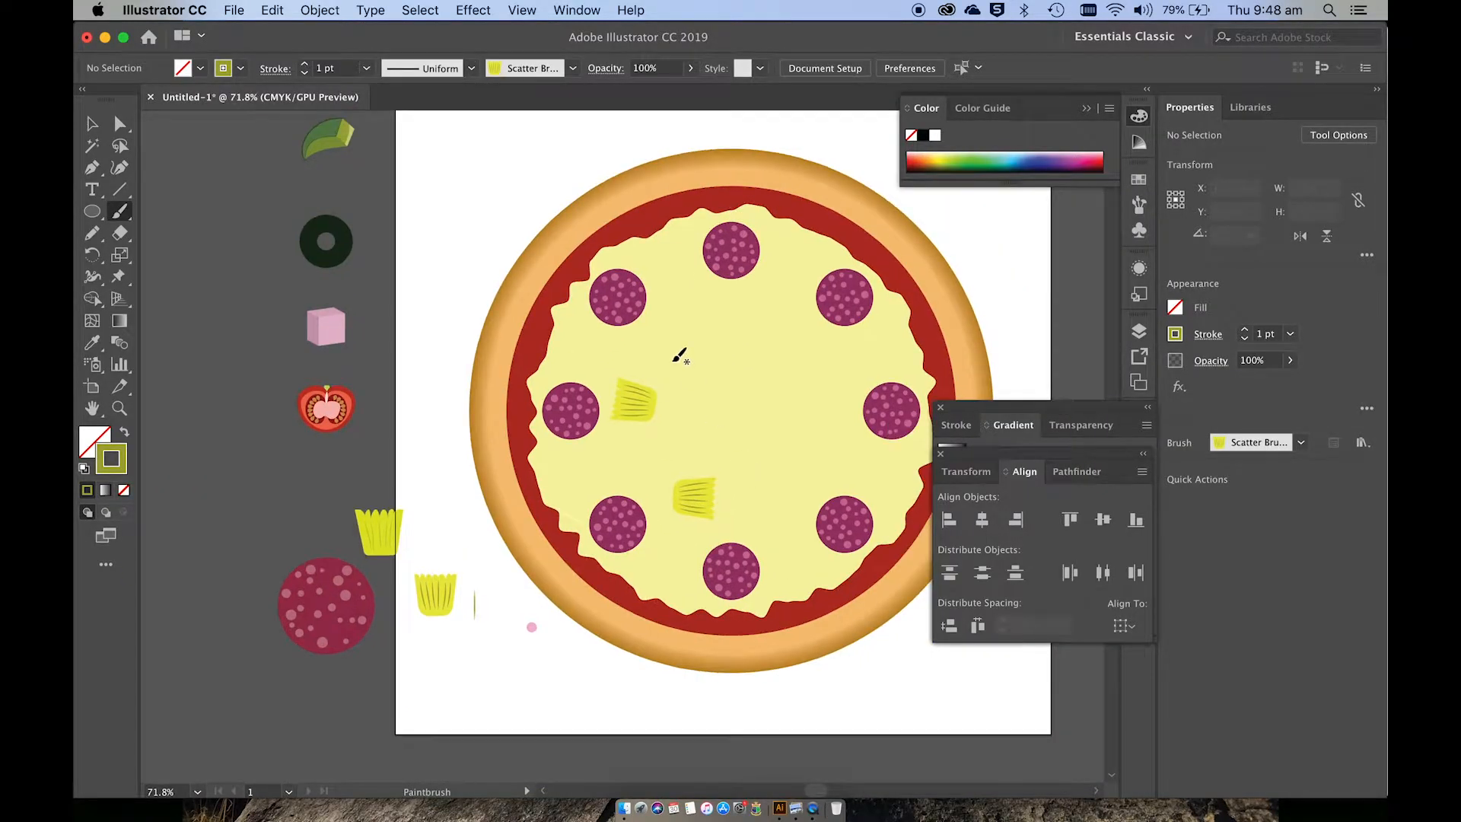
Paint five more yellow pieces around the pizza near the salami slices, undoing the one that touches the upper-right slice.
left_click_drag(707, 307, 793, 307)
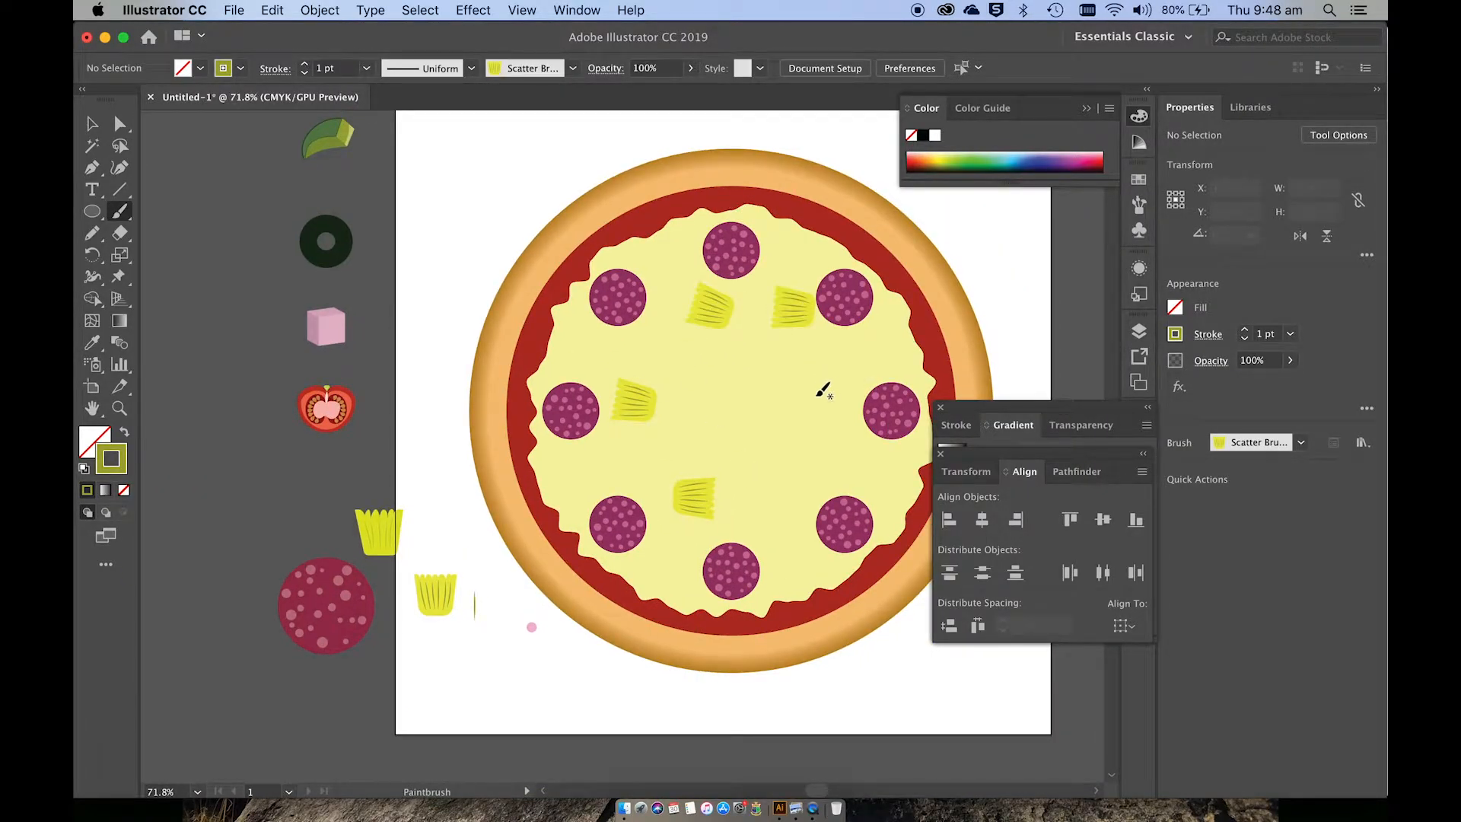
key("super+z")
left_click_drag(812, 361, 820, 367)
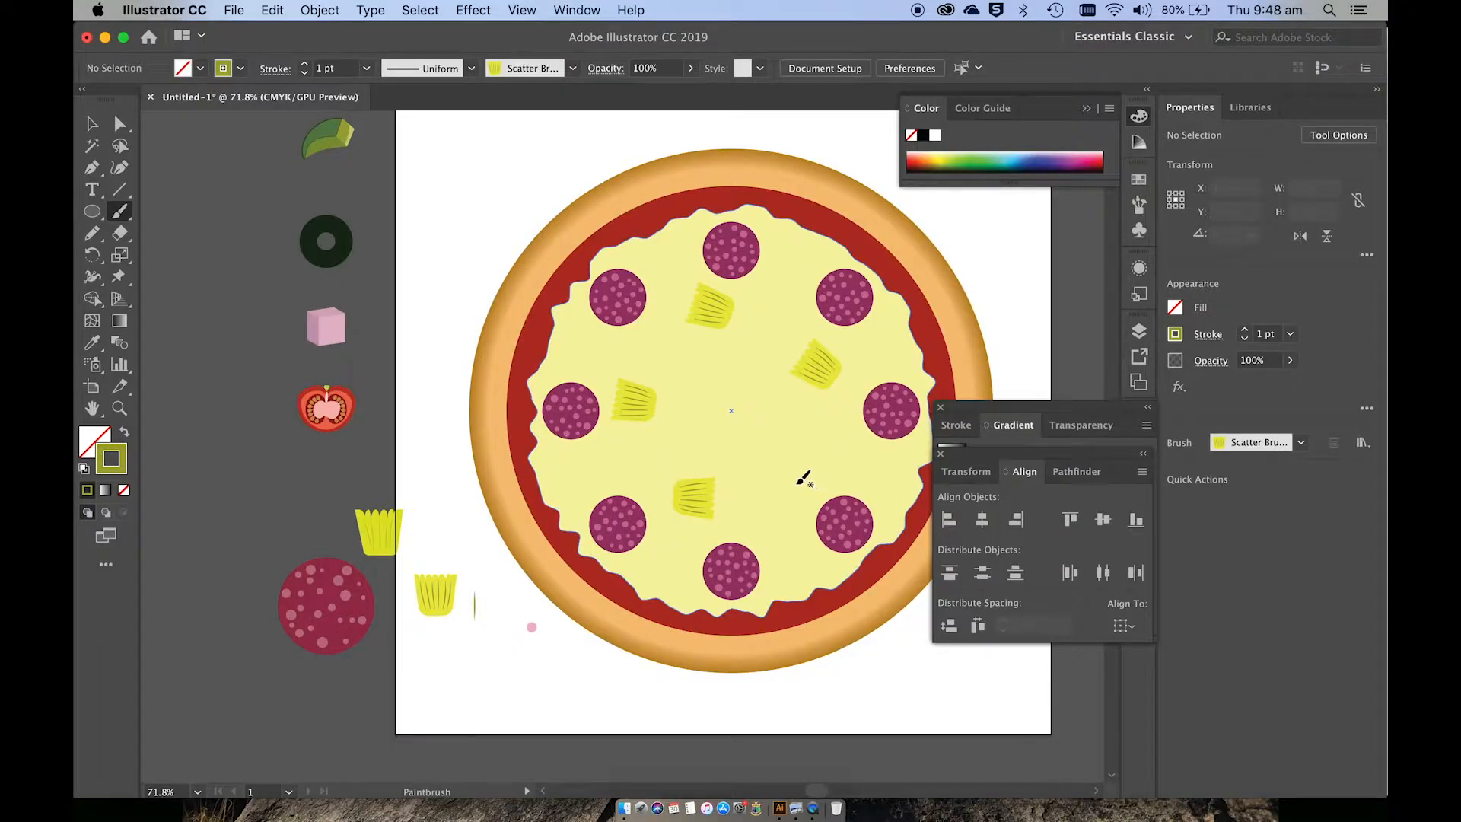
left_click_drag(800, 476, 807, 483)
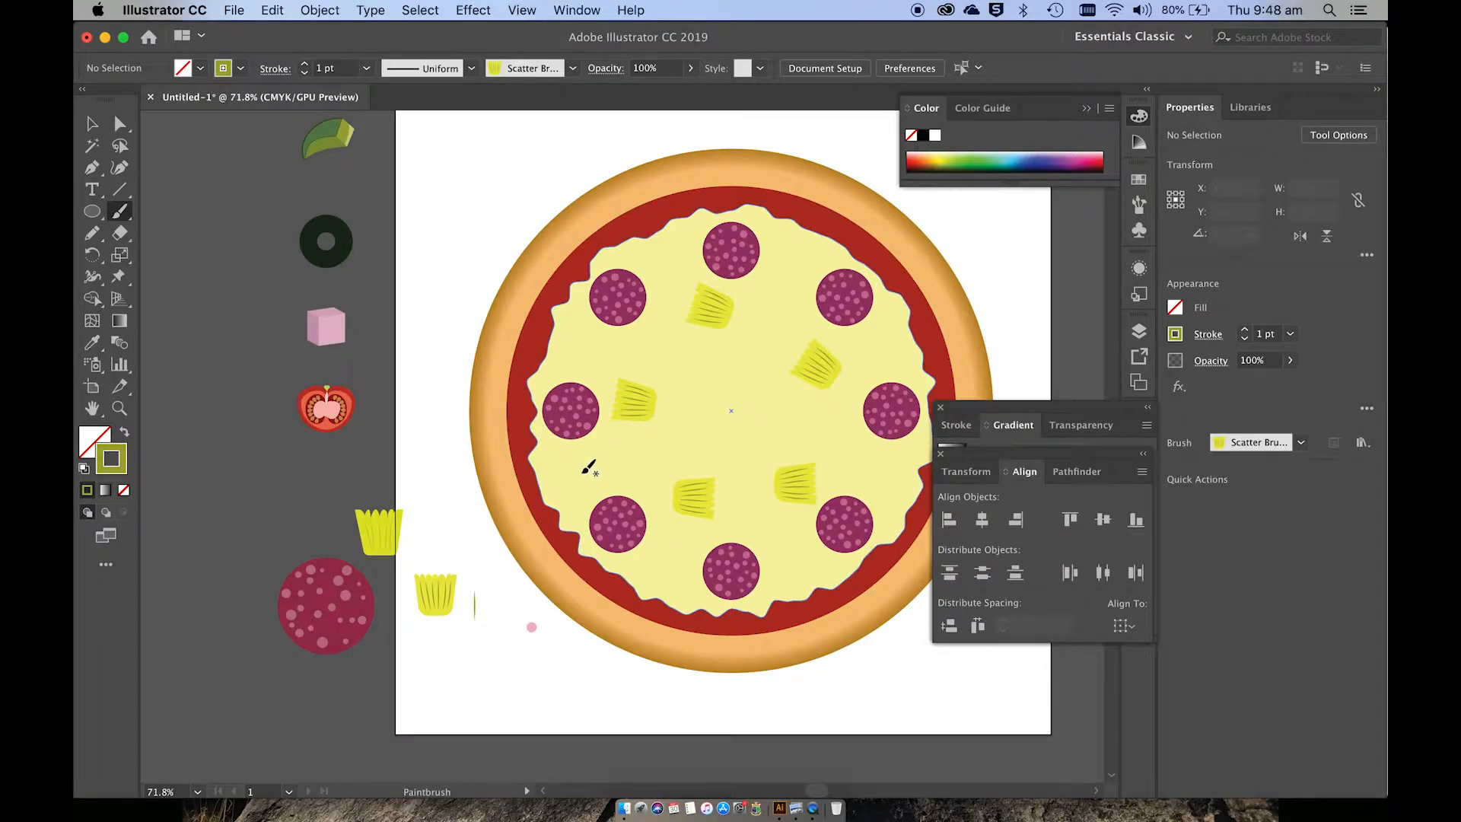
left_click_drag(577, 478, 580, 469)
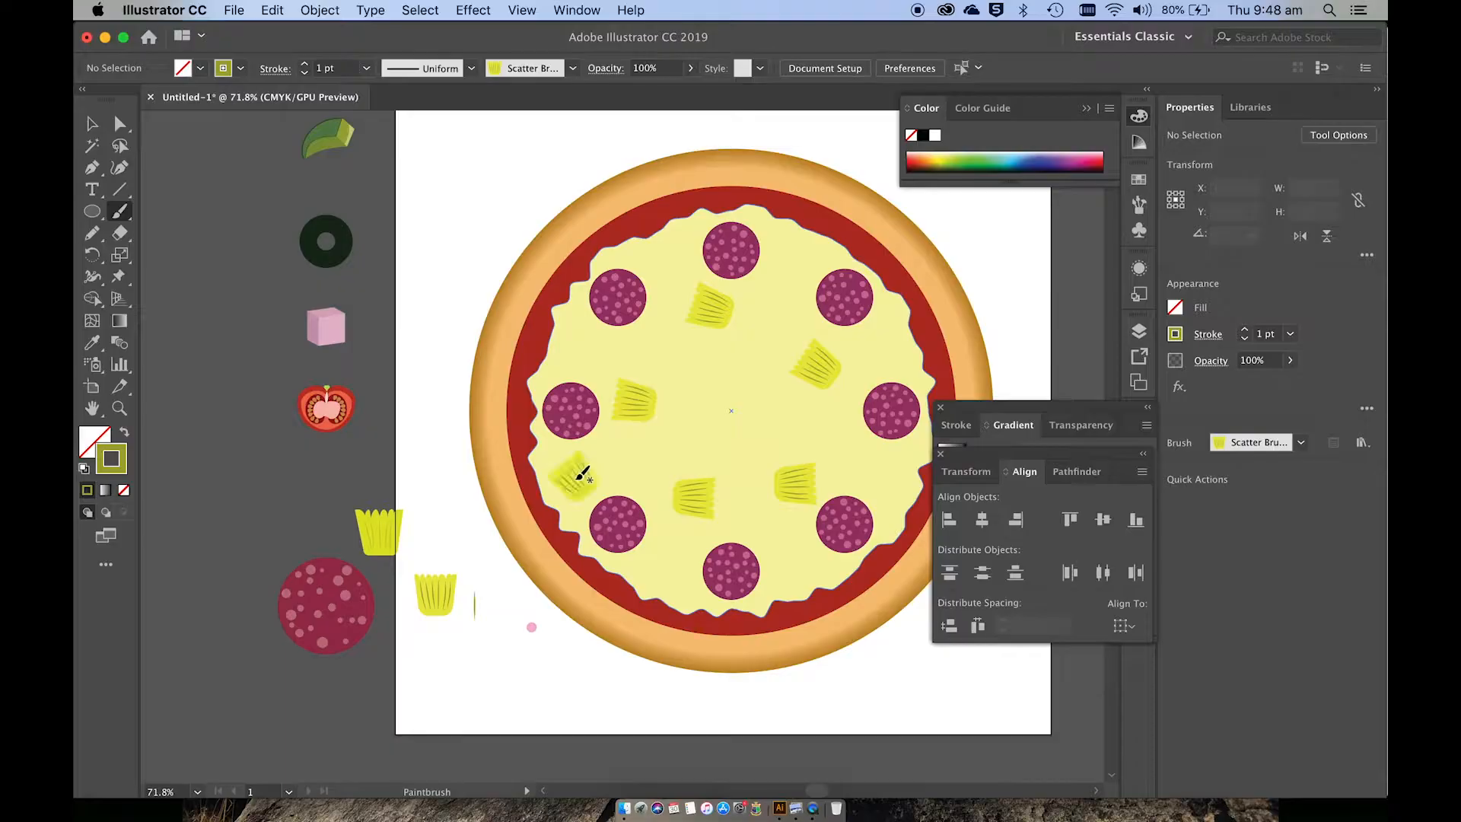
left_click_drag(587, 333, 584, 327)
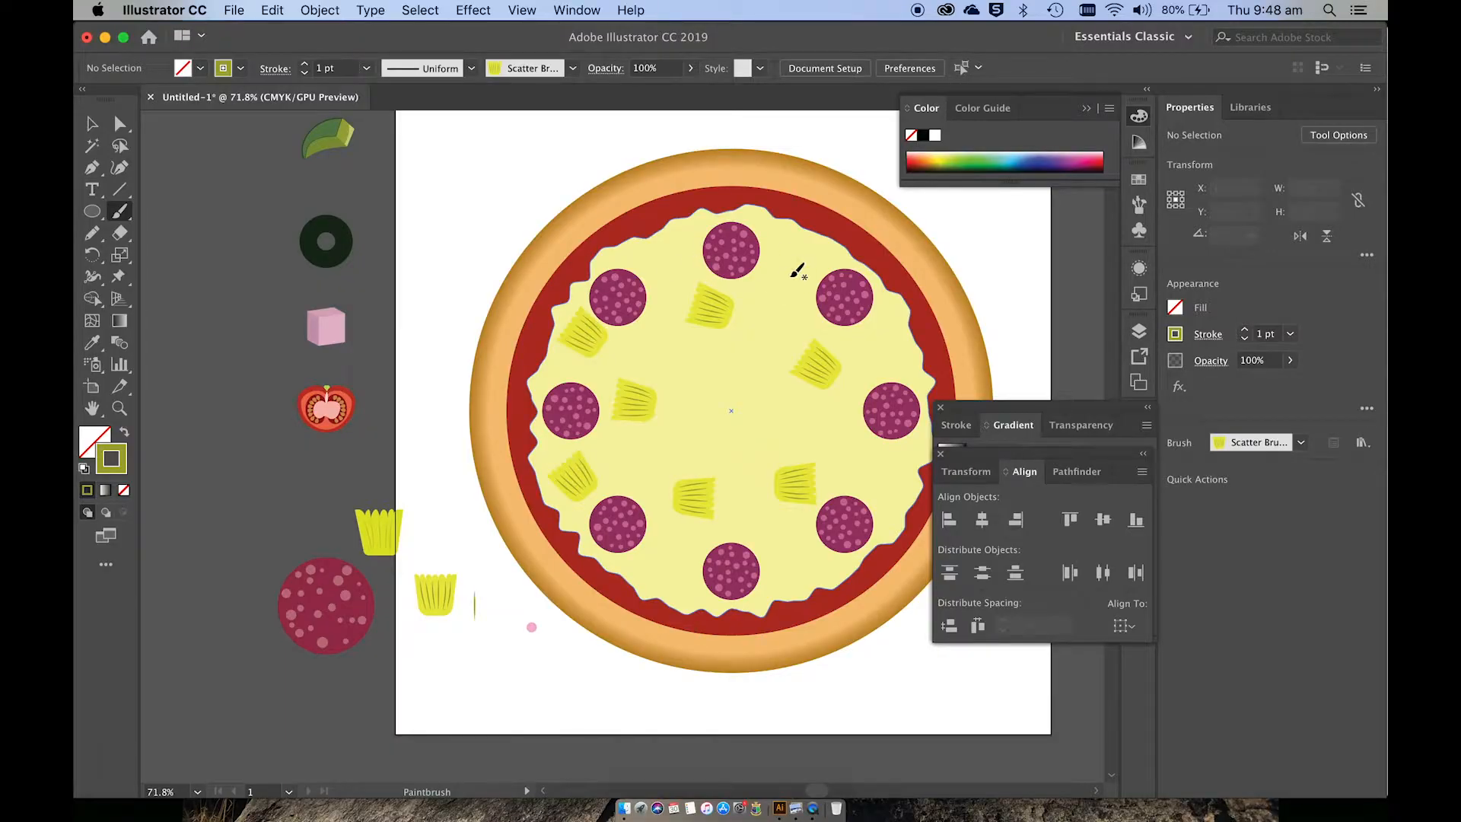
Paint four more yellow pieces with the scatter brush in the gaps beside the top, right and bottom salami slices.
left_click_drag(797, 271, 796, 275)
left_click_drag(869, 447, 864, 455)
left_click_drag(684, 556, 687, 559)
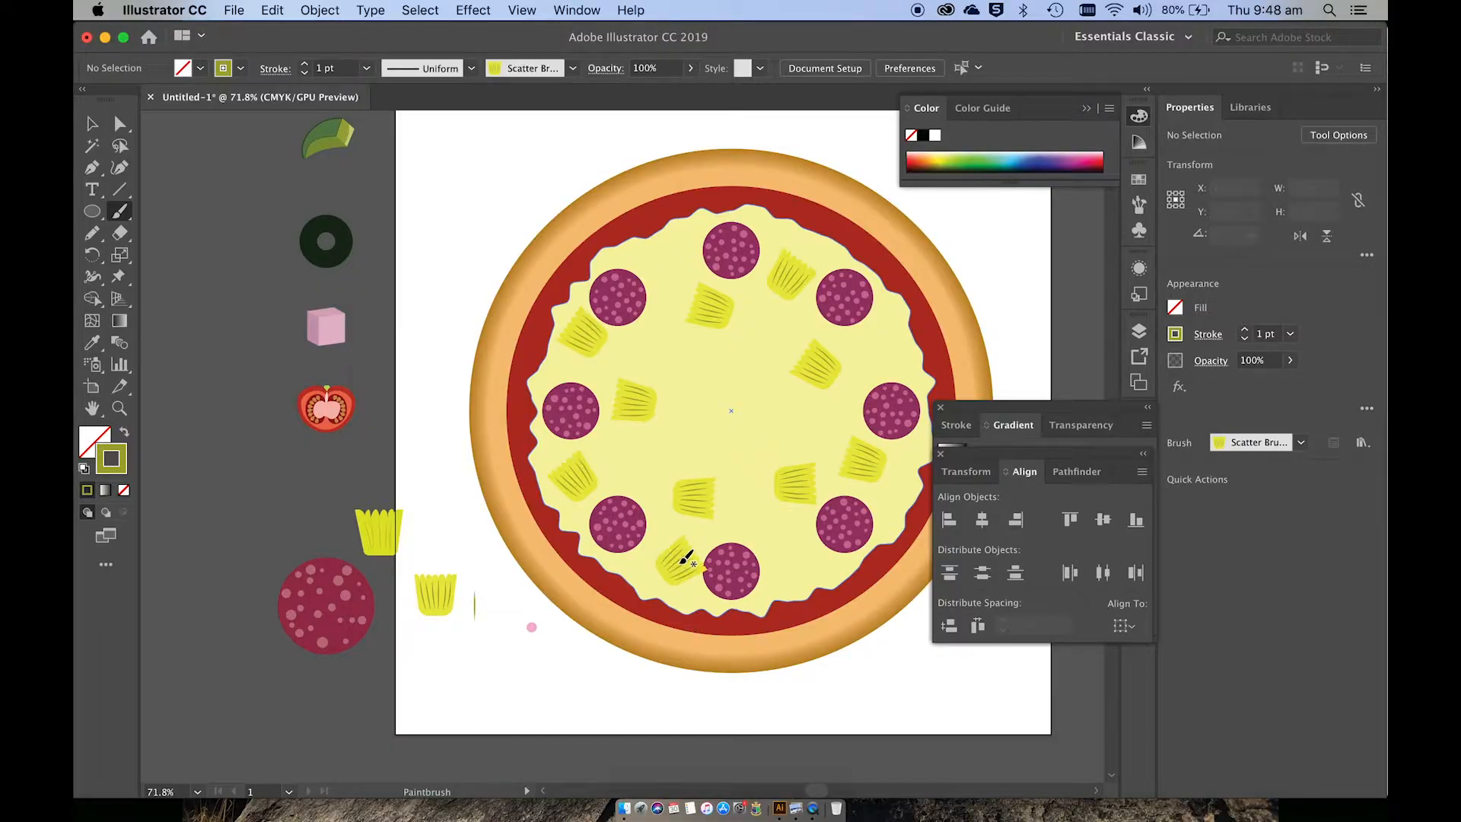
left_click_drag(792, 534, 796, 547)
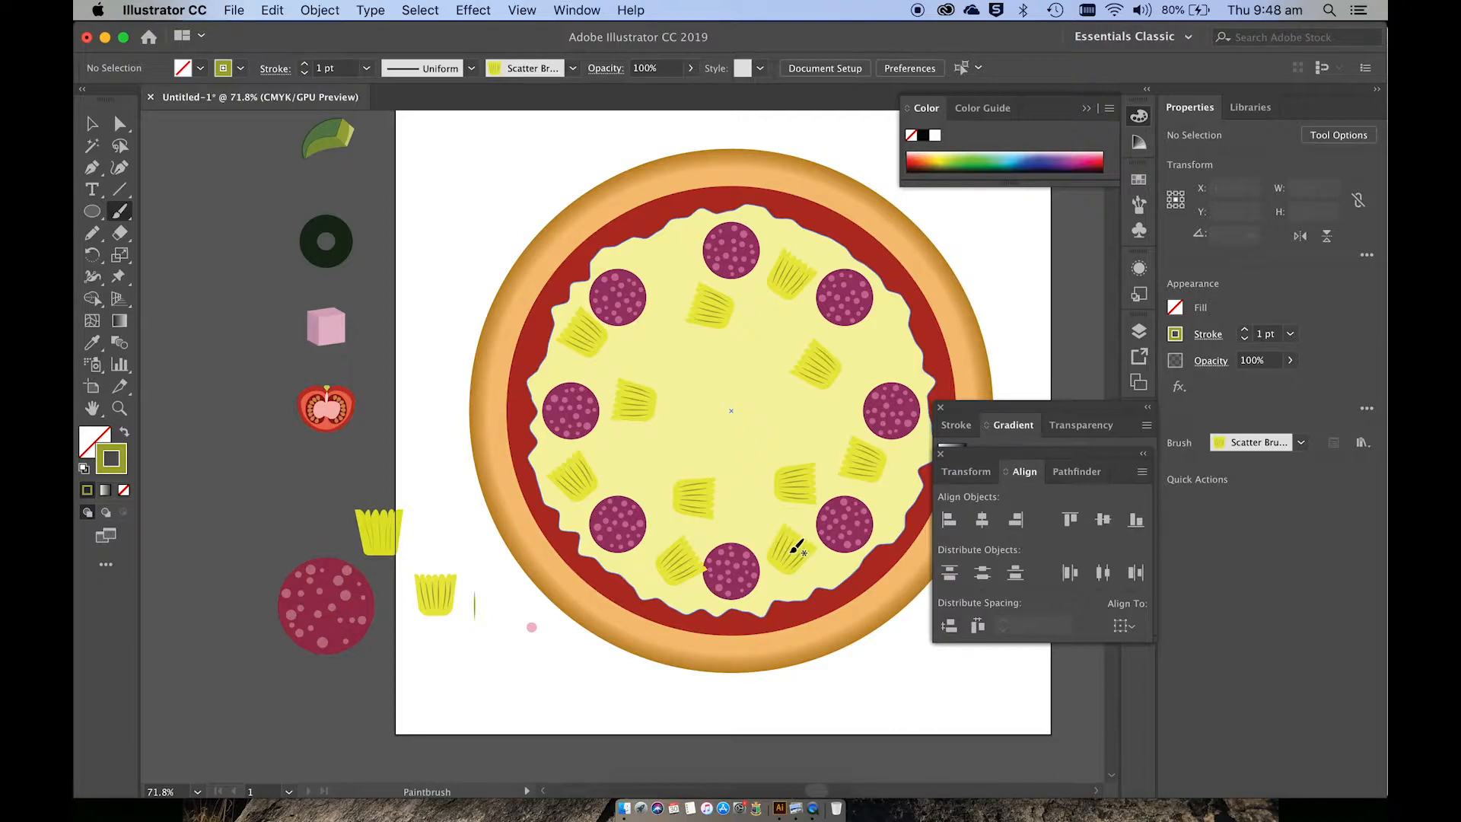
Select the whole pizza and expand the appearance of its brush-painted yellow pieces.
key("v")
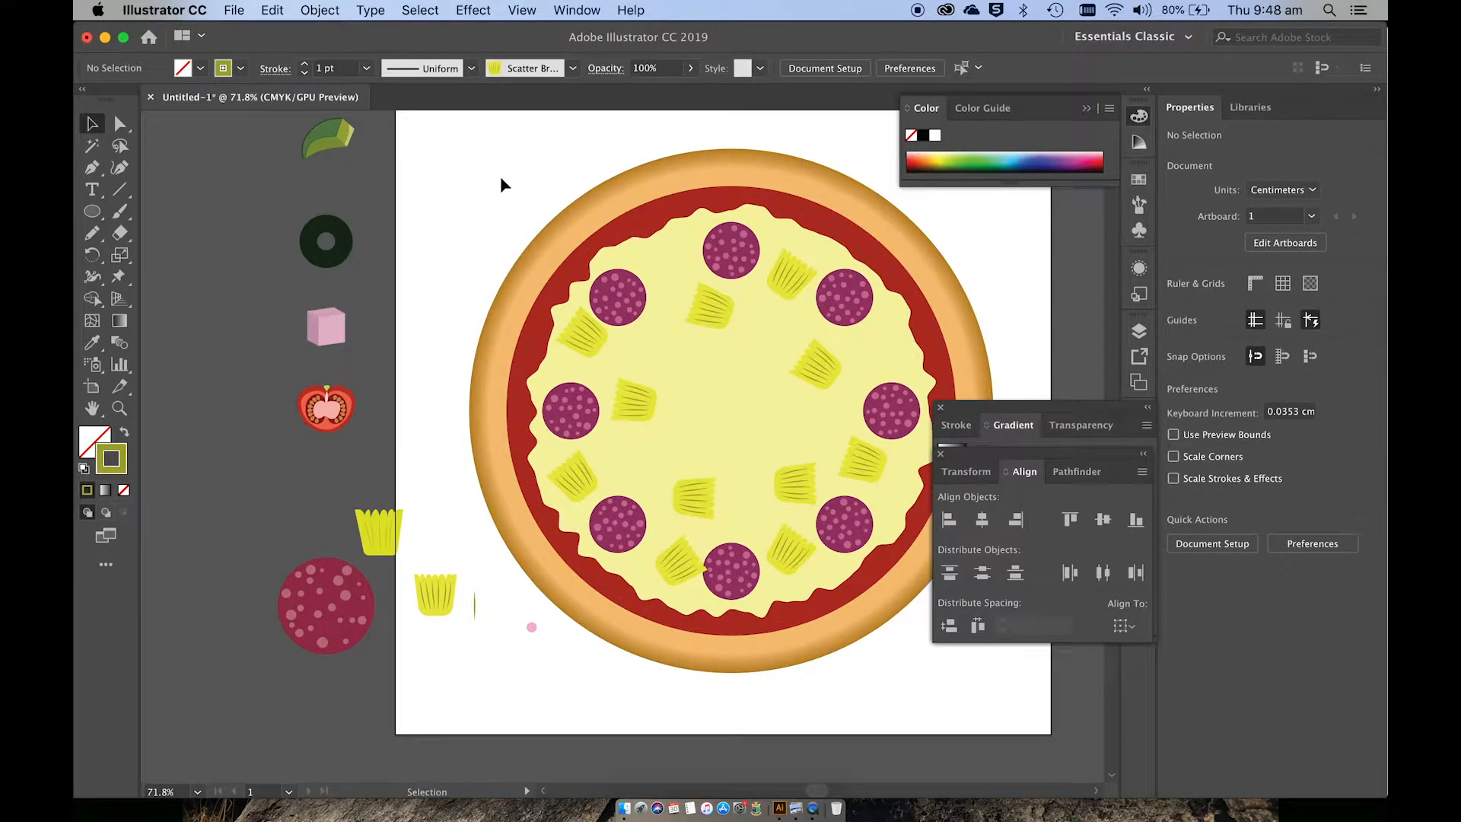
left_click_drag(525, 214, 930, 645)
left_click(318, 9)
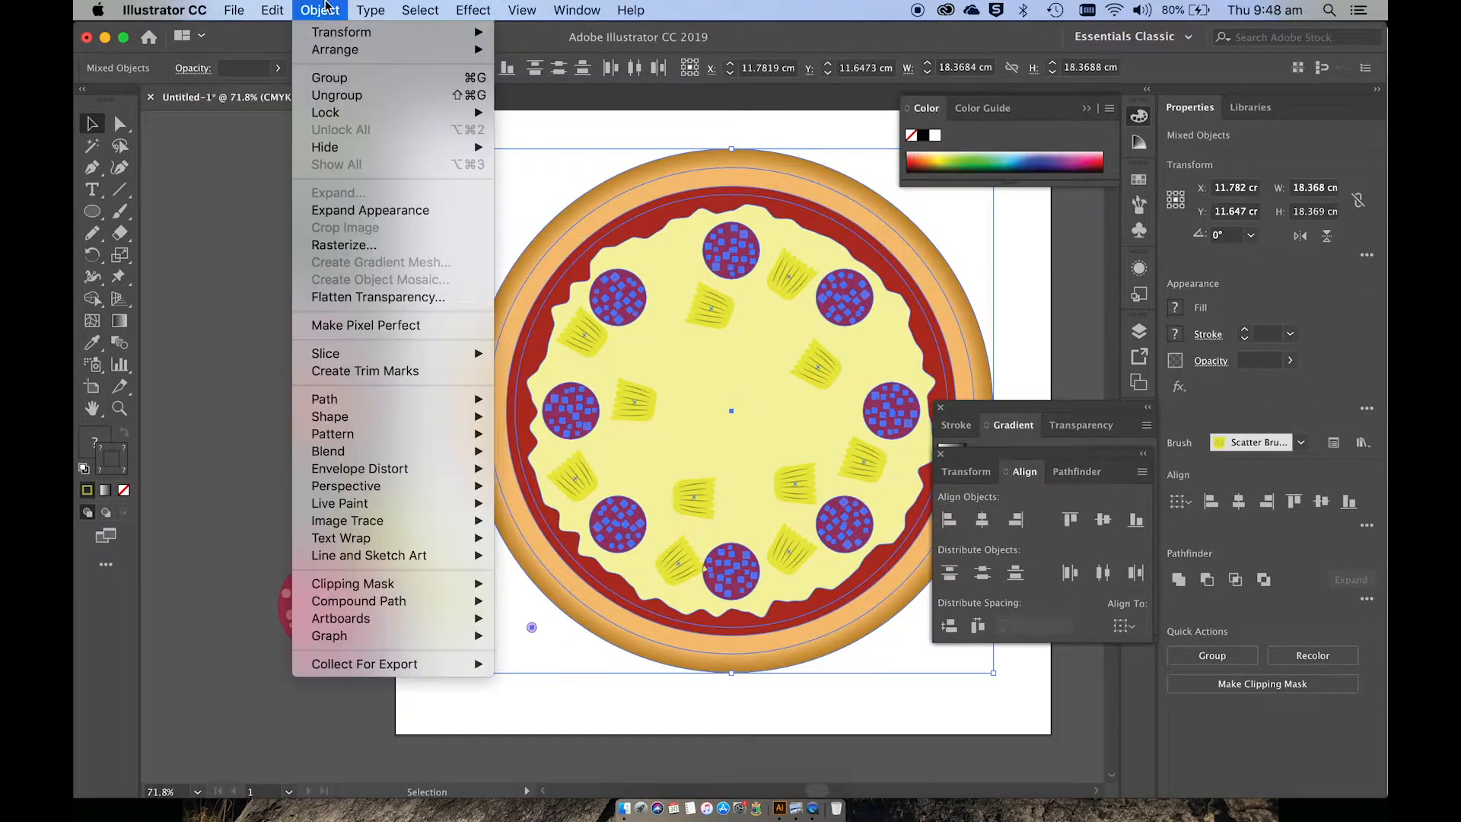
left_click(352, 207)
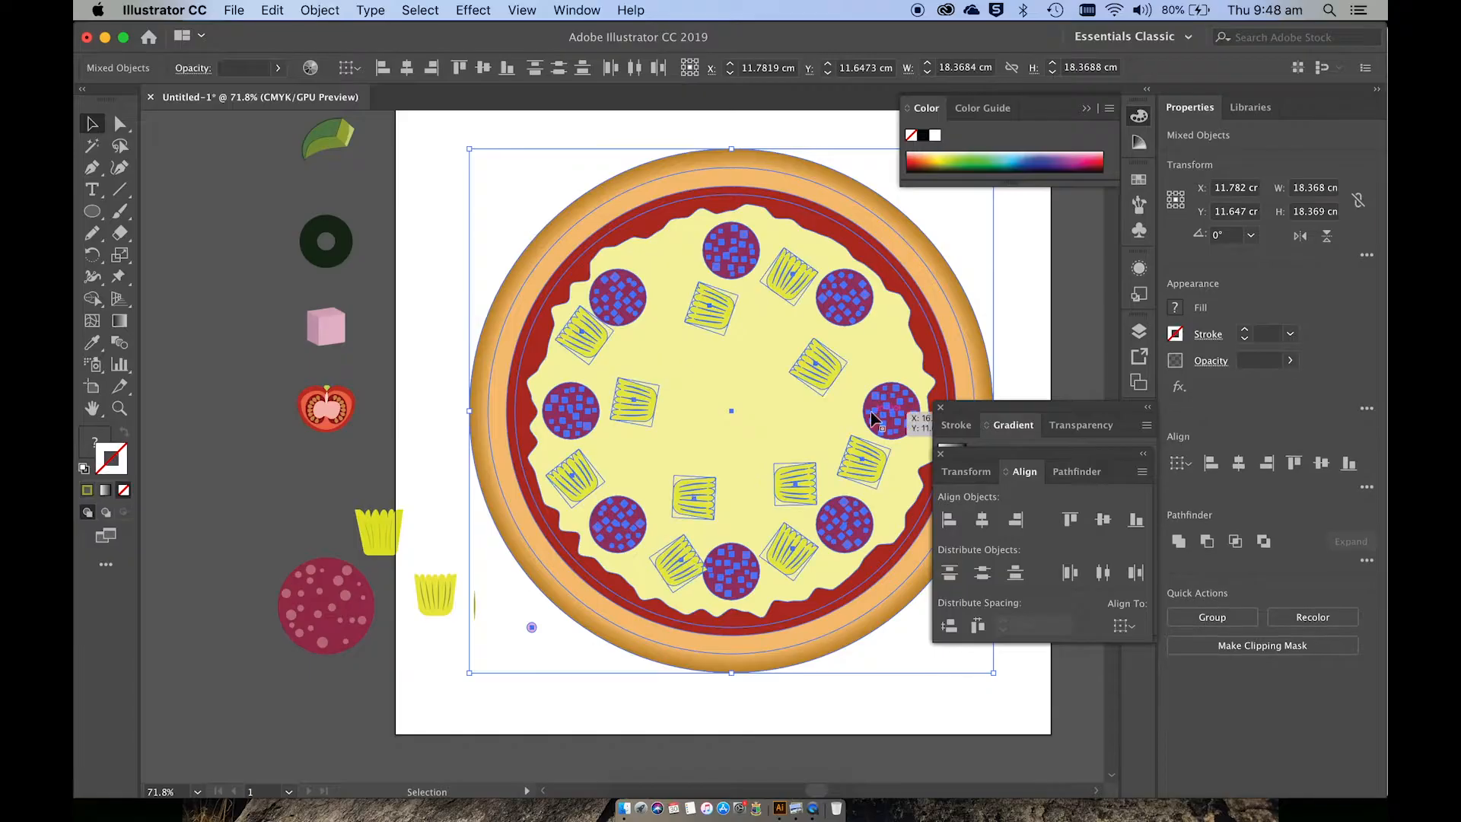
left_click(463, 204)
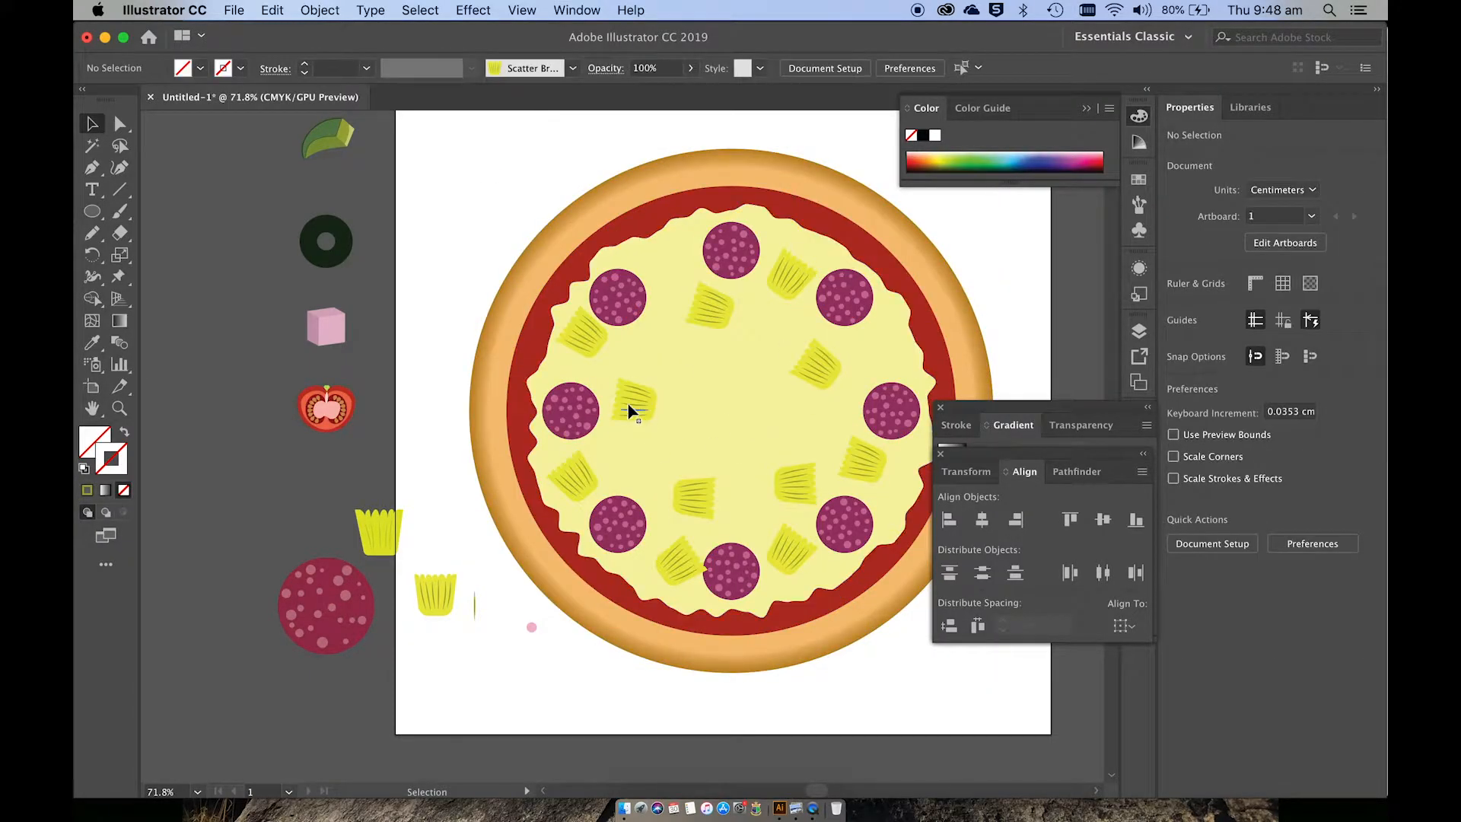
Draw a circle about 1.07 cm wide above the yellow pieces outside the pizza and fill it with very dark green #162602.
left_click(439, 596)
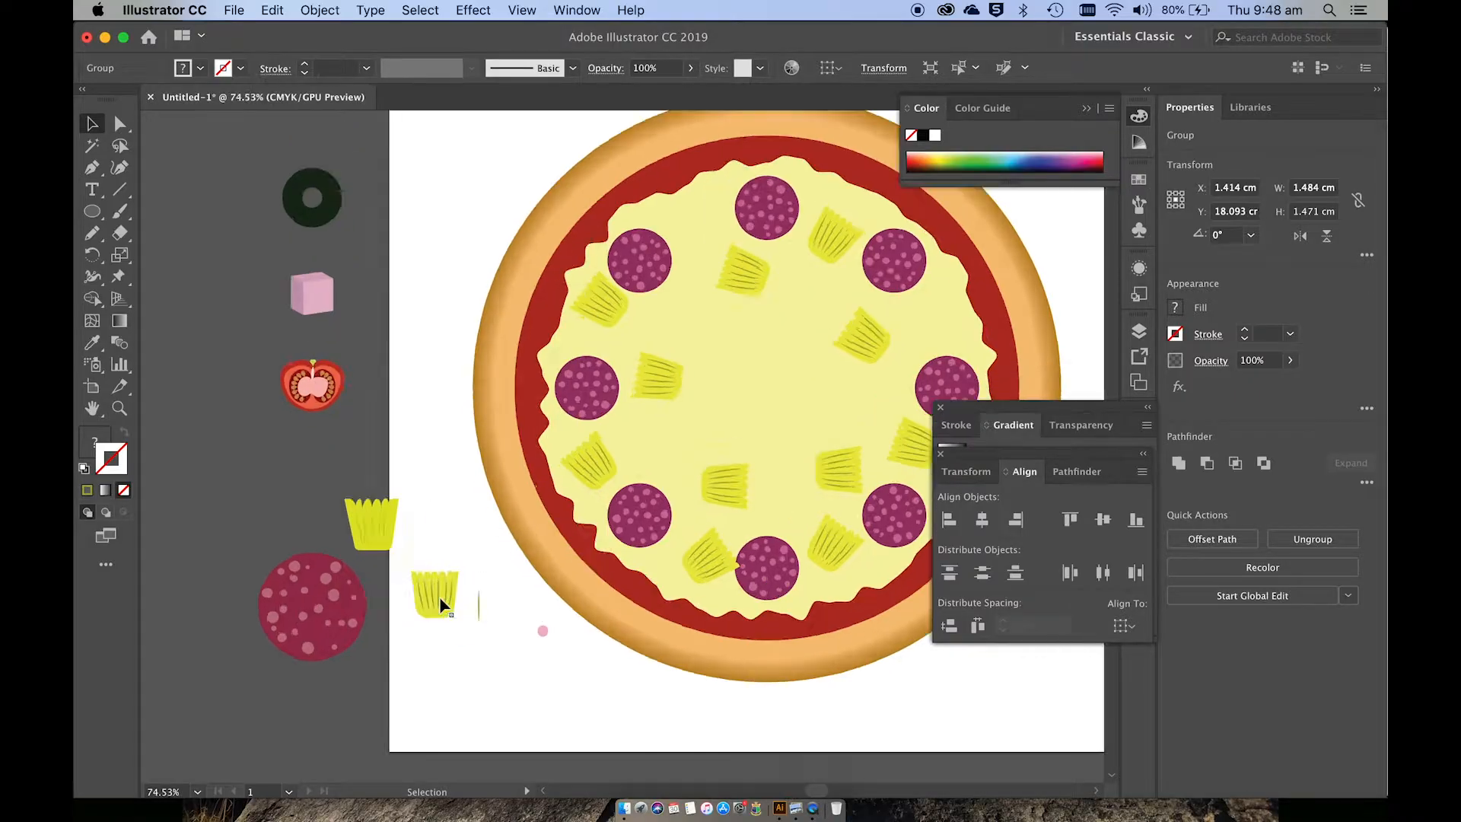
scroll(440, 597, "up", 5)
scroll(441, 599, "up", 3)
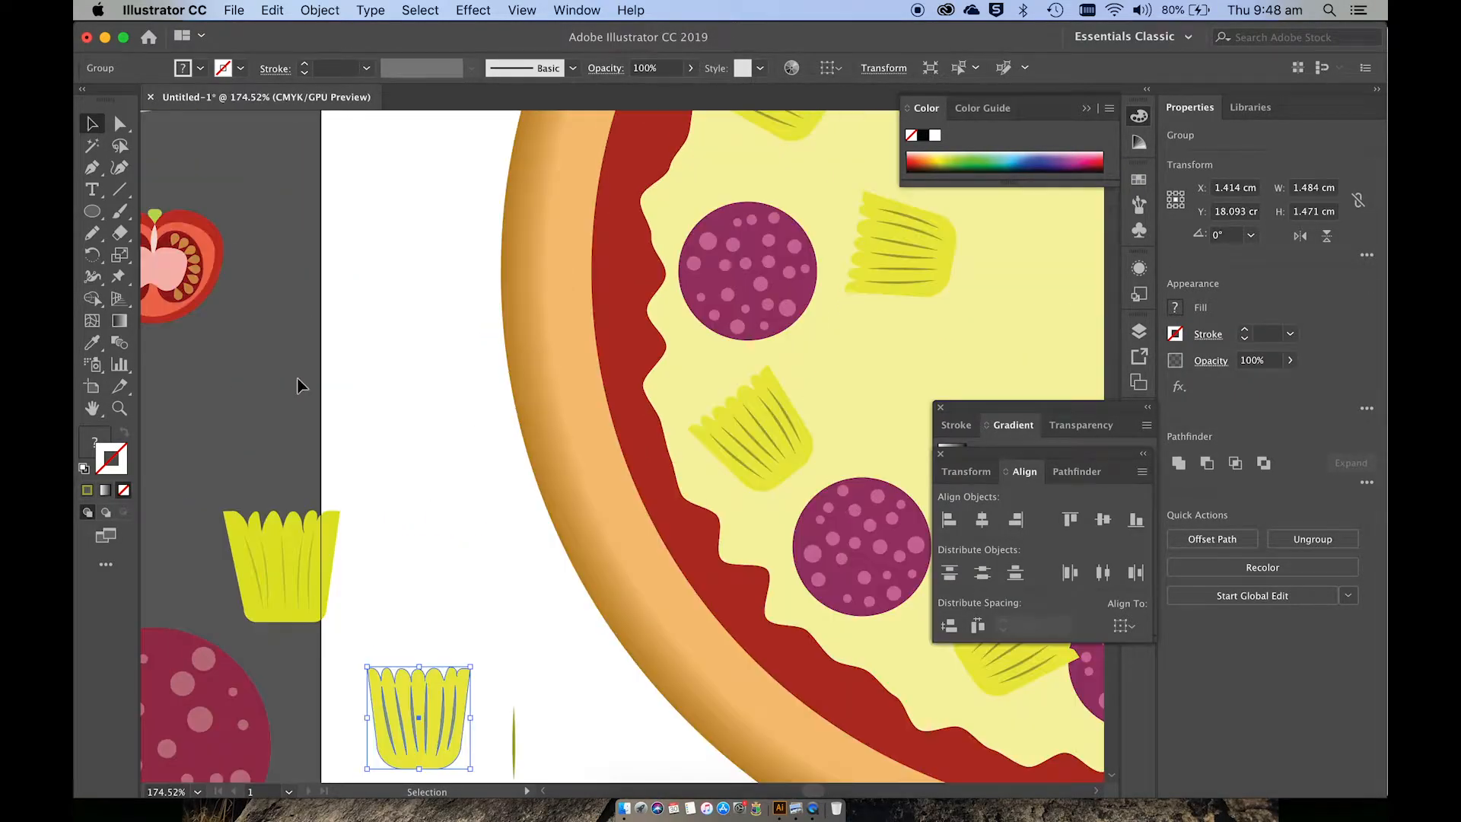
left_click(92, 211)
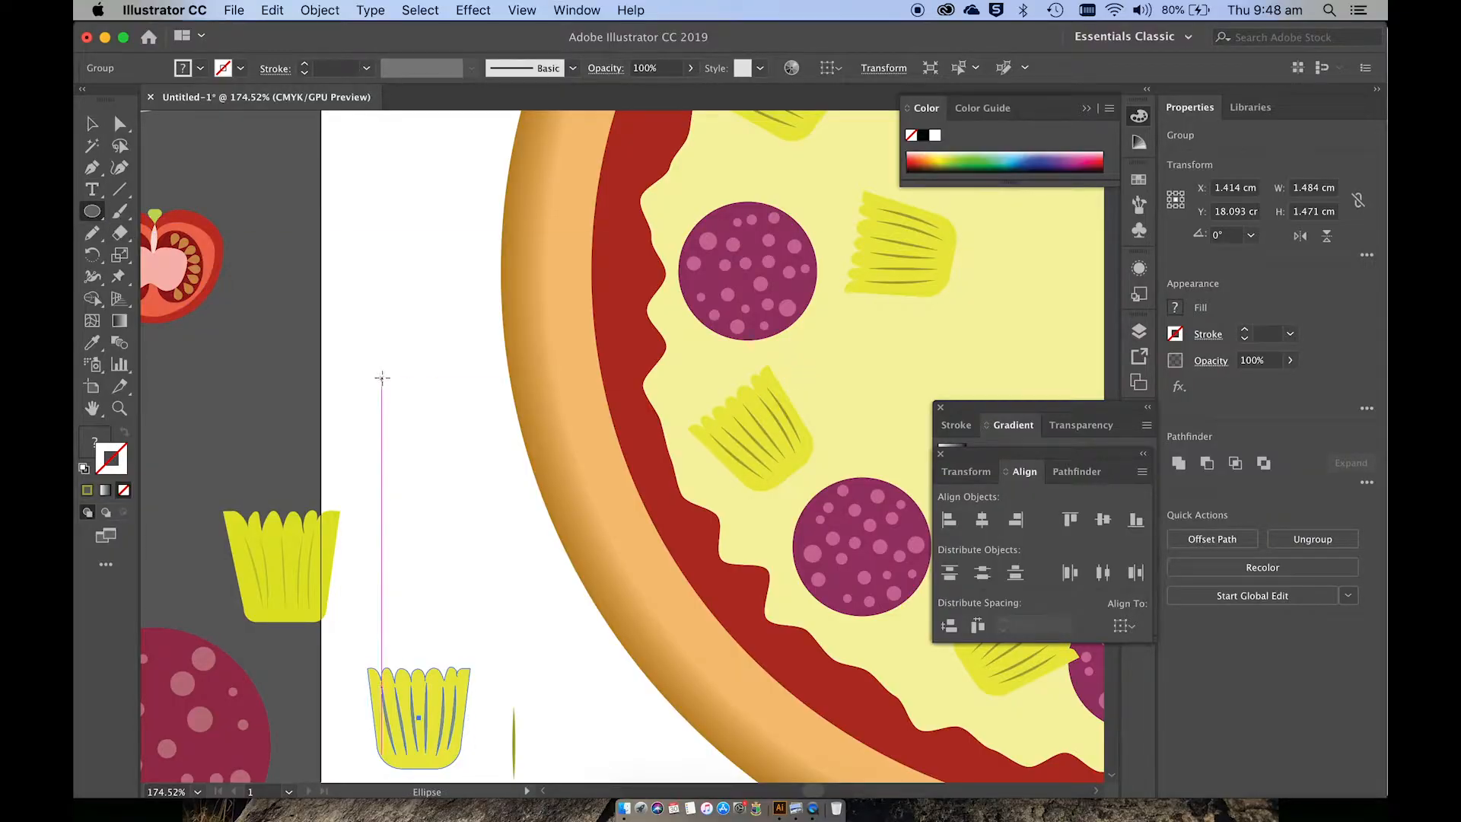
left_click_drag(381, 376, 420, 412)
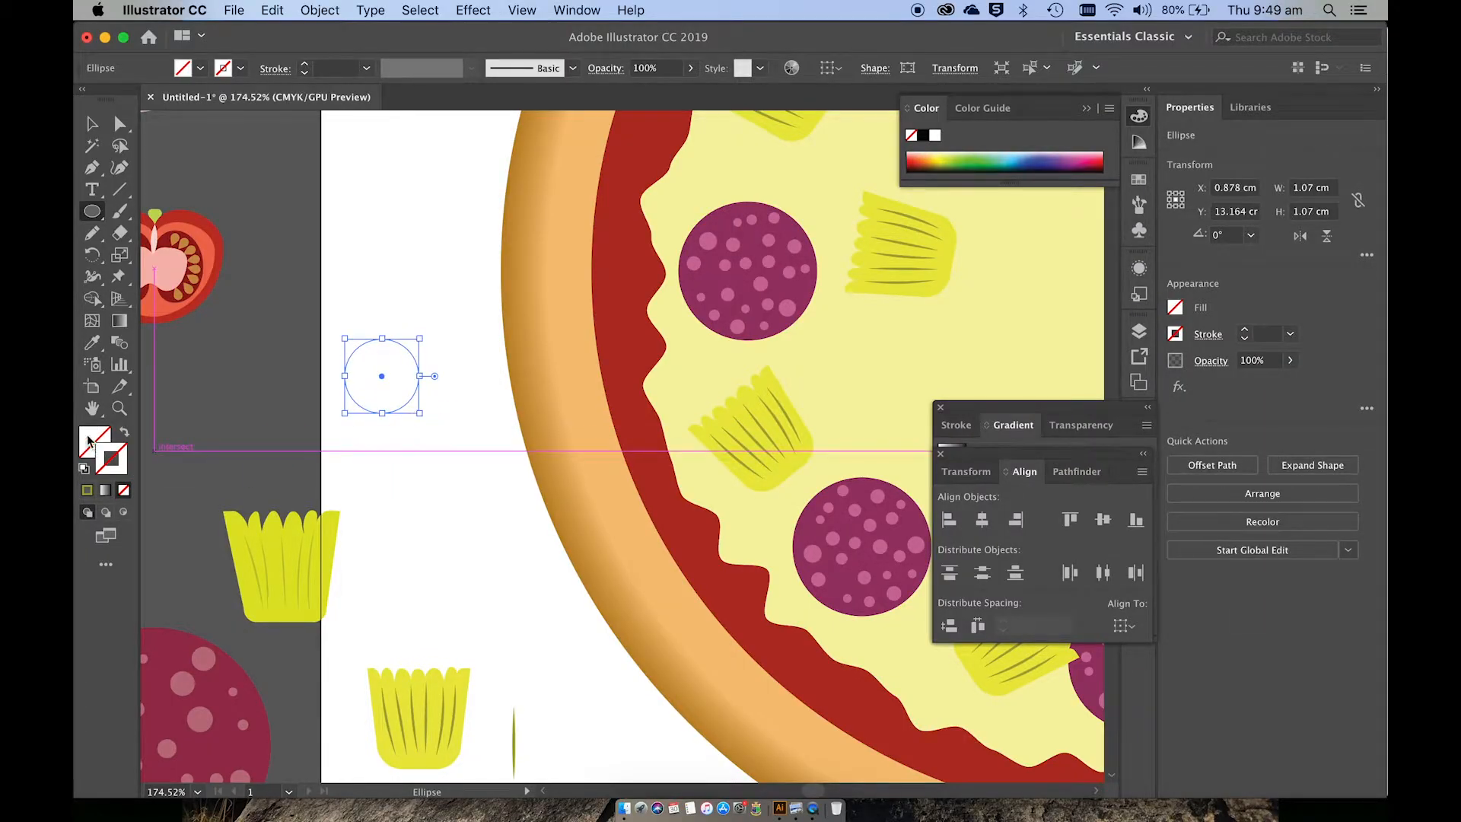
double_click(90, 442)
left_click(872, 535)
left_click(816, 555)
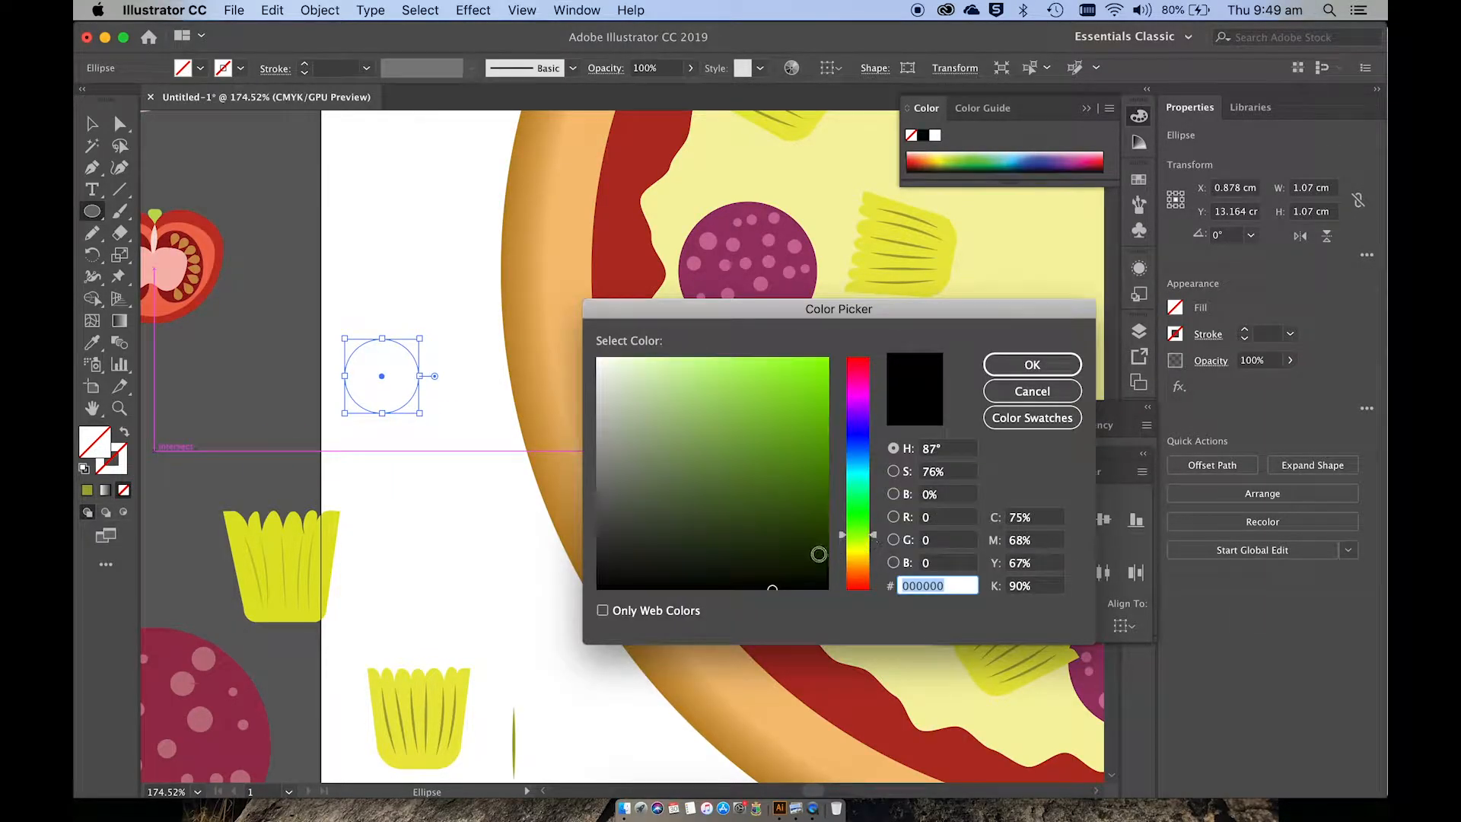
left_click(1032, 365)
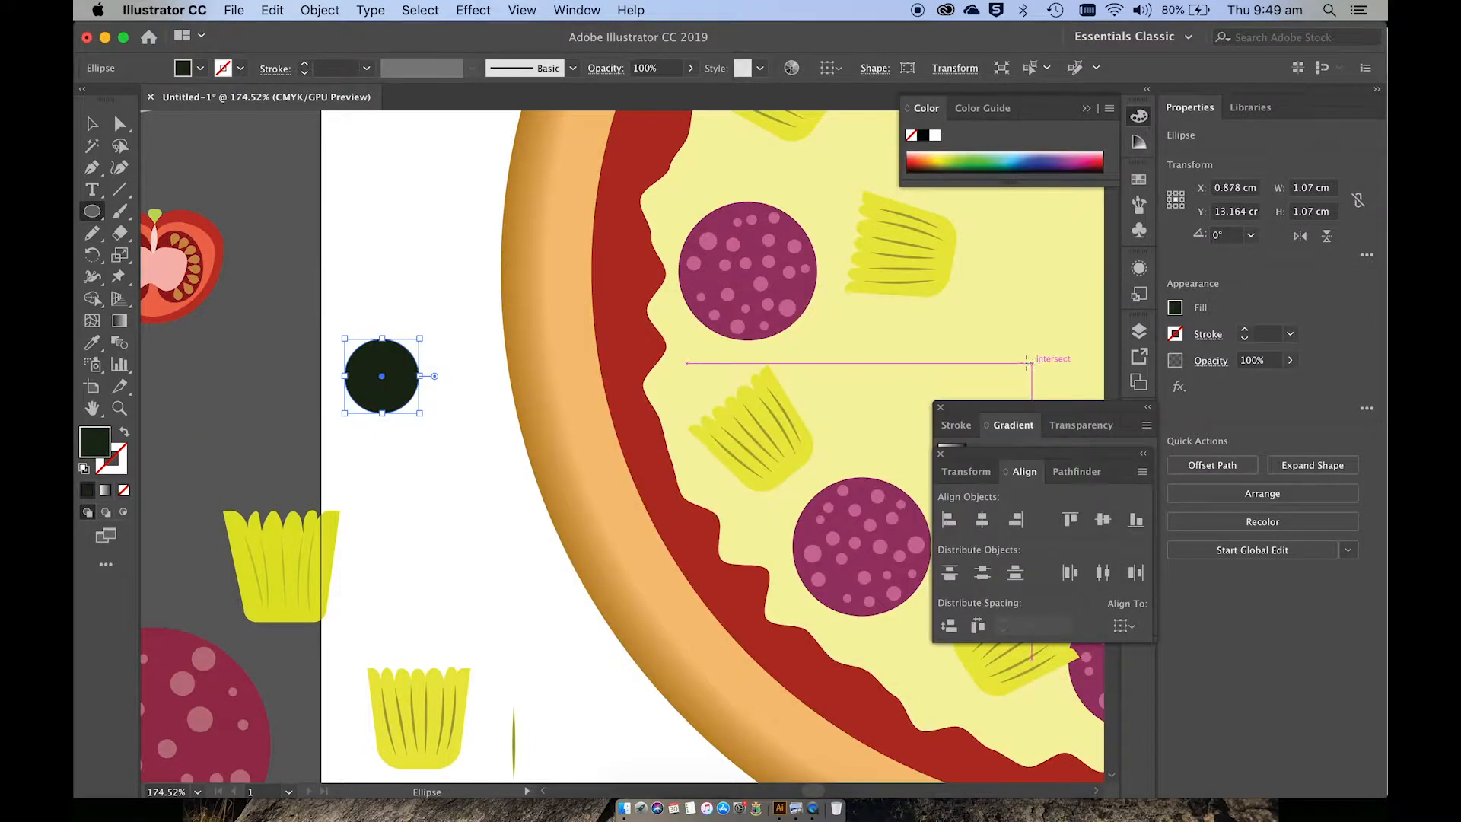
Draw a circle about 0.45 cm wide in the middle of the dark green circle and fill it with pale green.
scroll(423, 427, "up", 5)
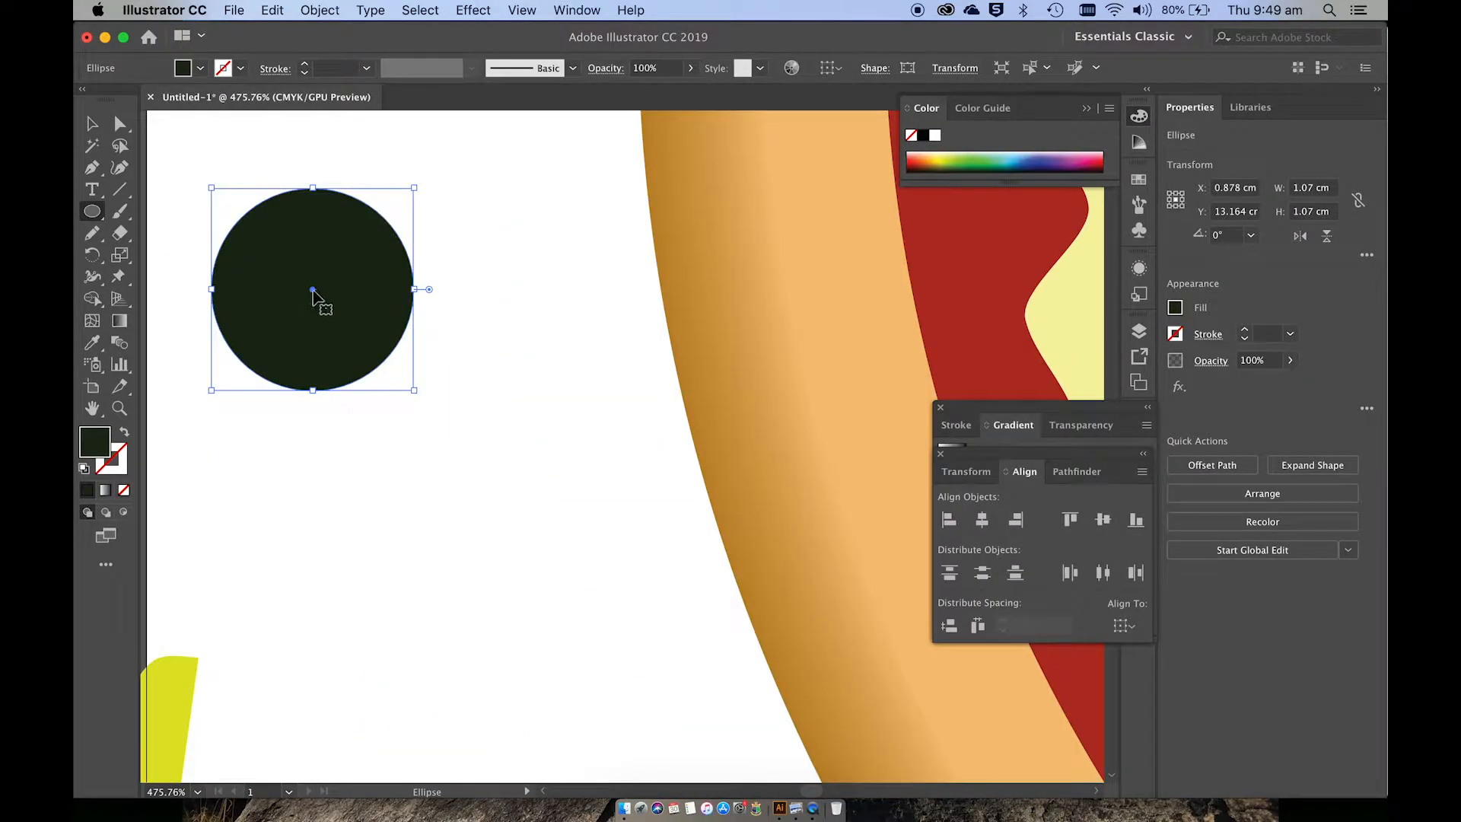
left_click_drag(319, 289, 353, 312)
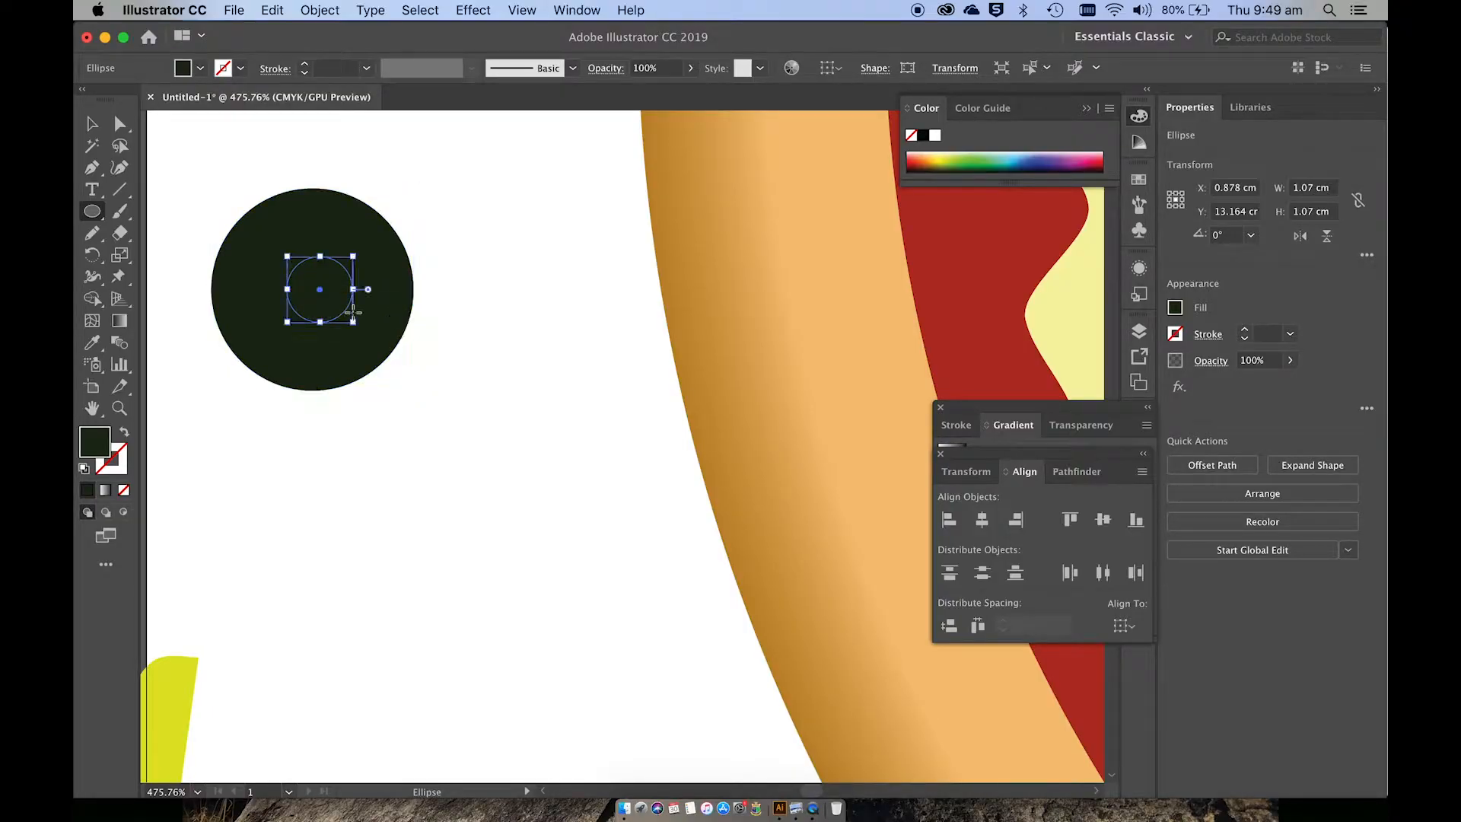
key("cmd+z")
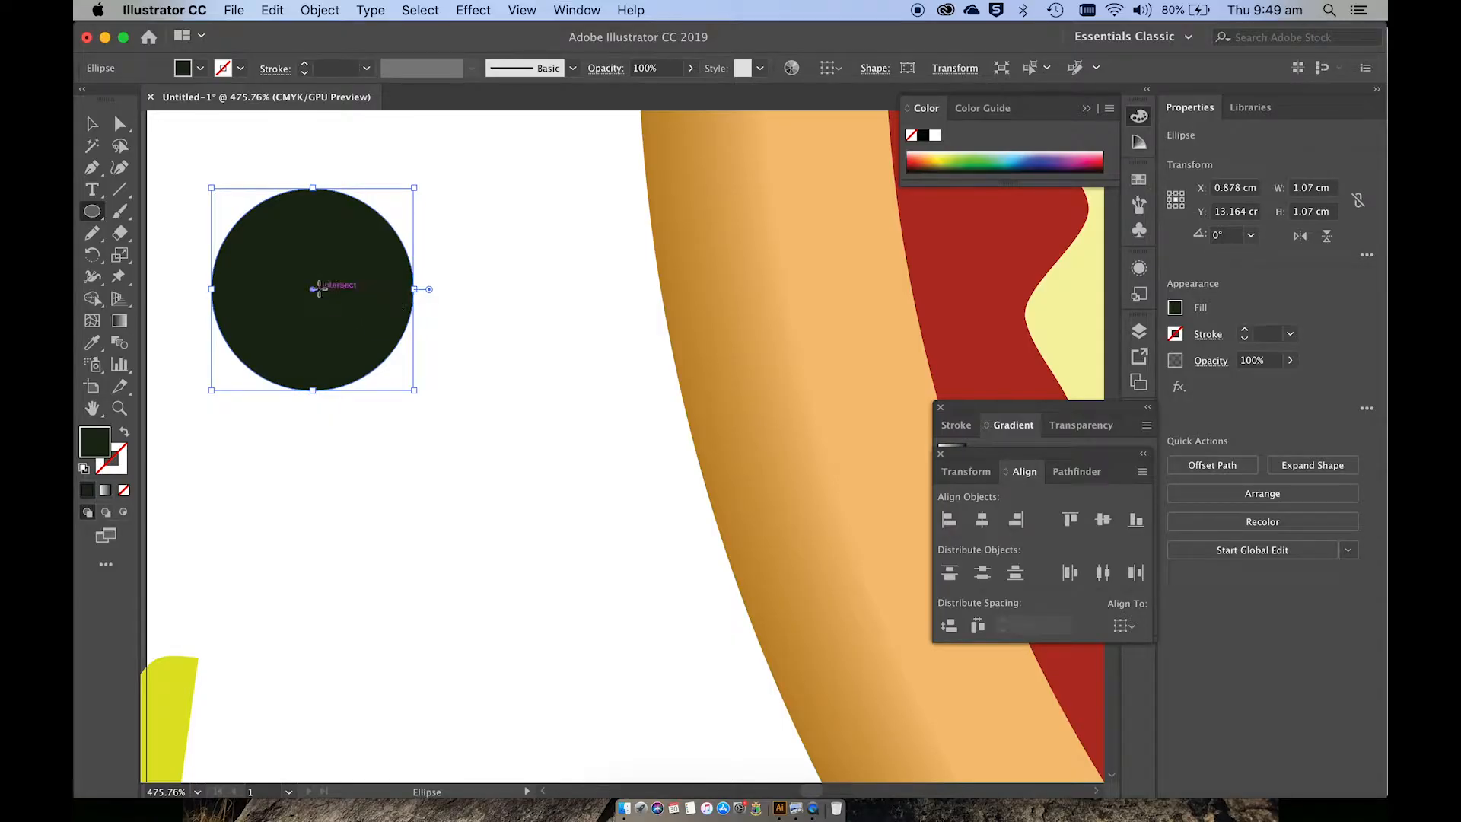
left_click_drag(317, 289, 361, 326)
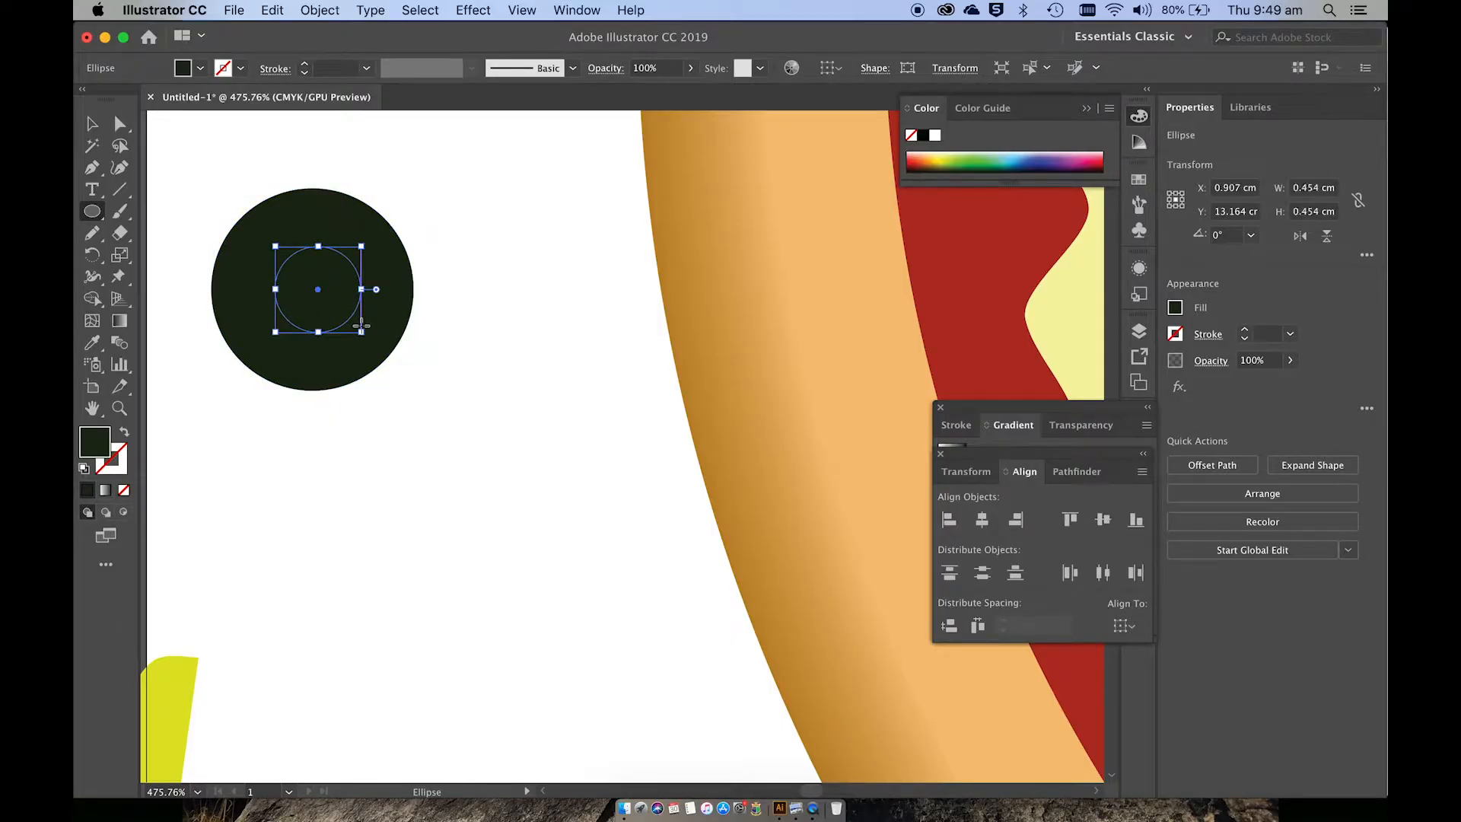
double_click(92, 447)
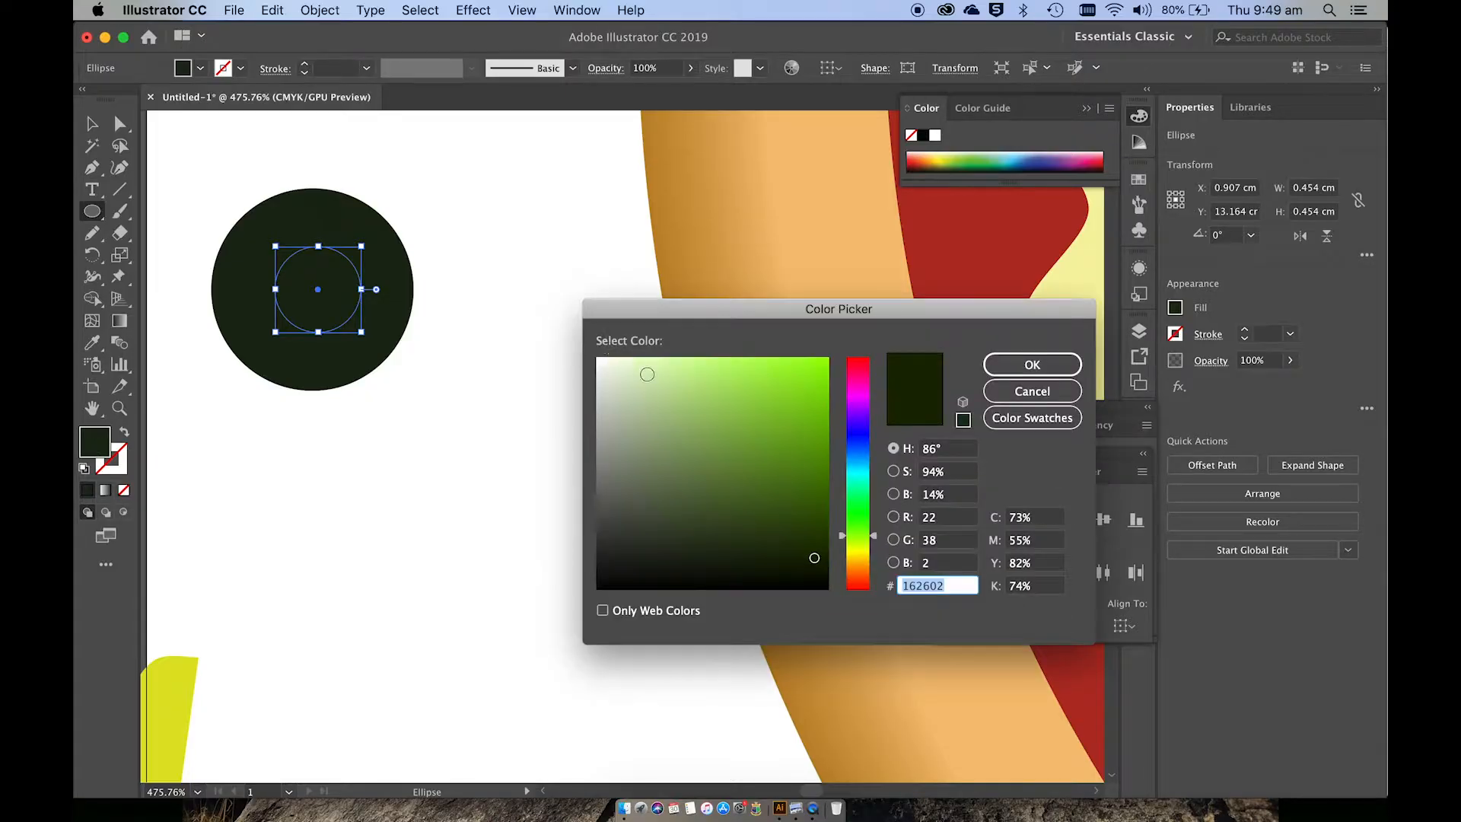
left_click(637, 369)
left_click(1049, 362)
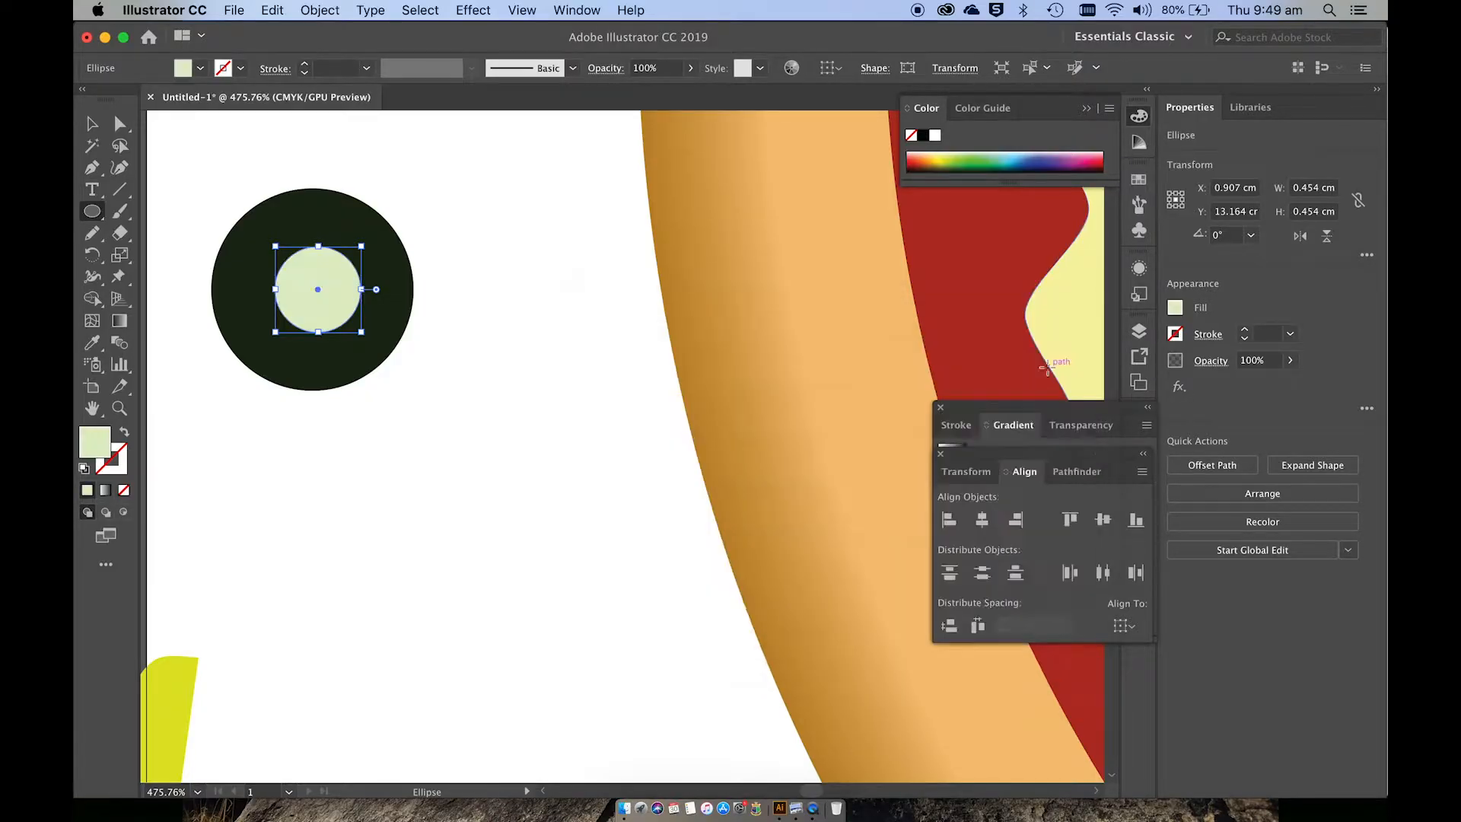
Select both circles and align their centres horizontally and vertically.
key("v")
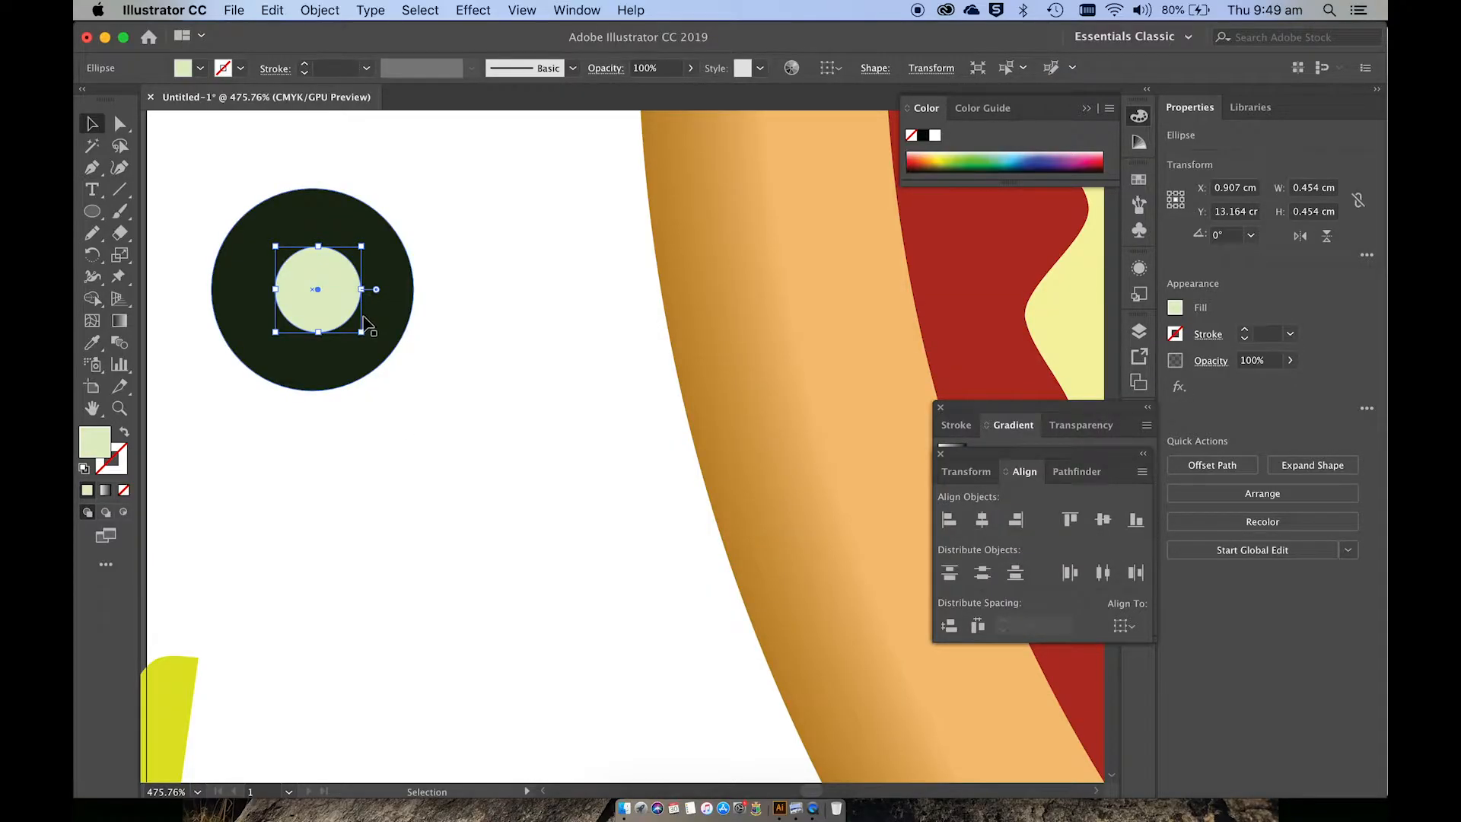
left_click(340, 221, "shift")
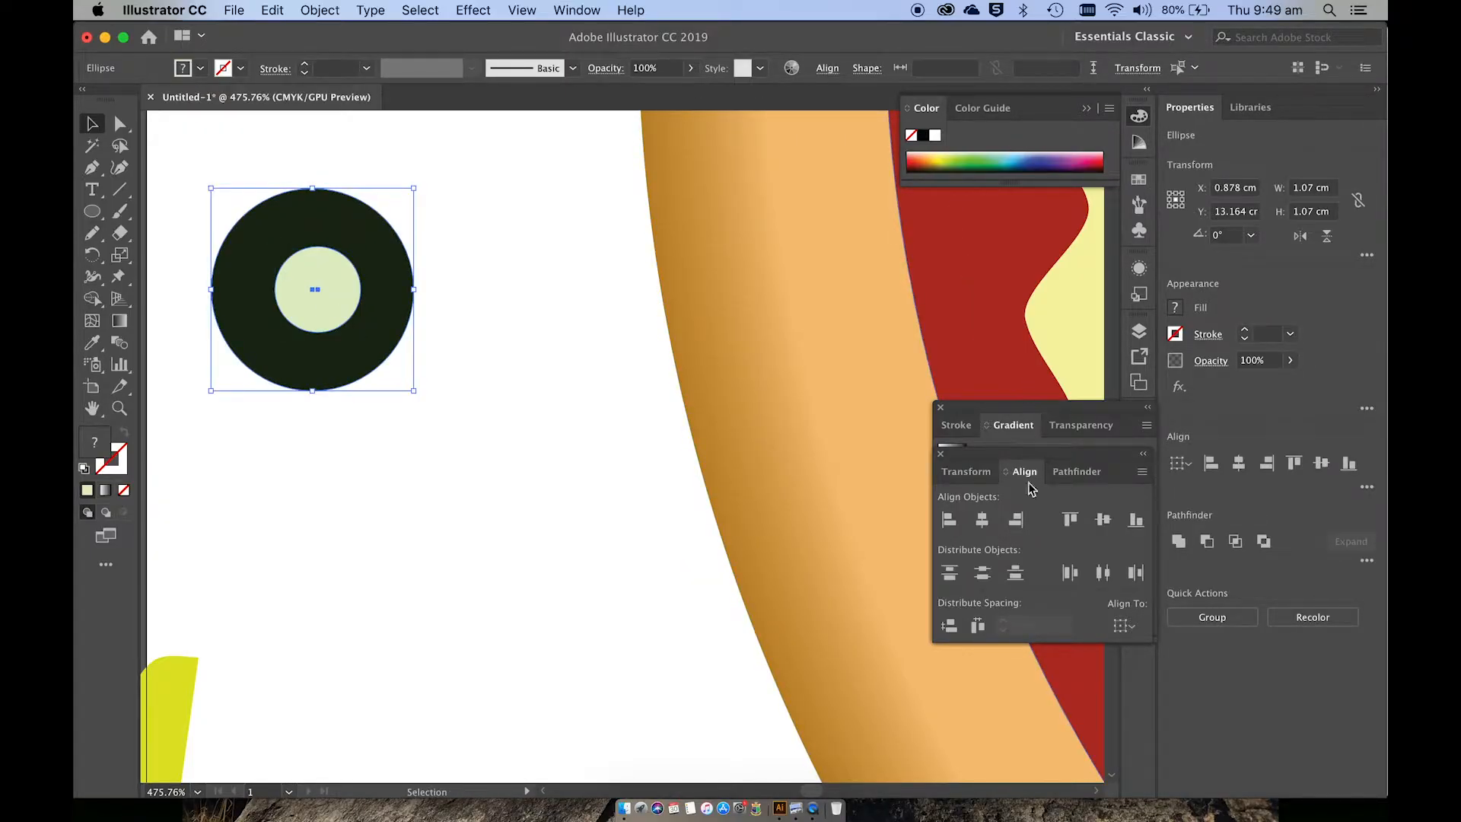
left_click(984, 520)
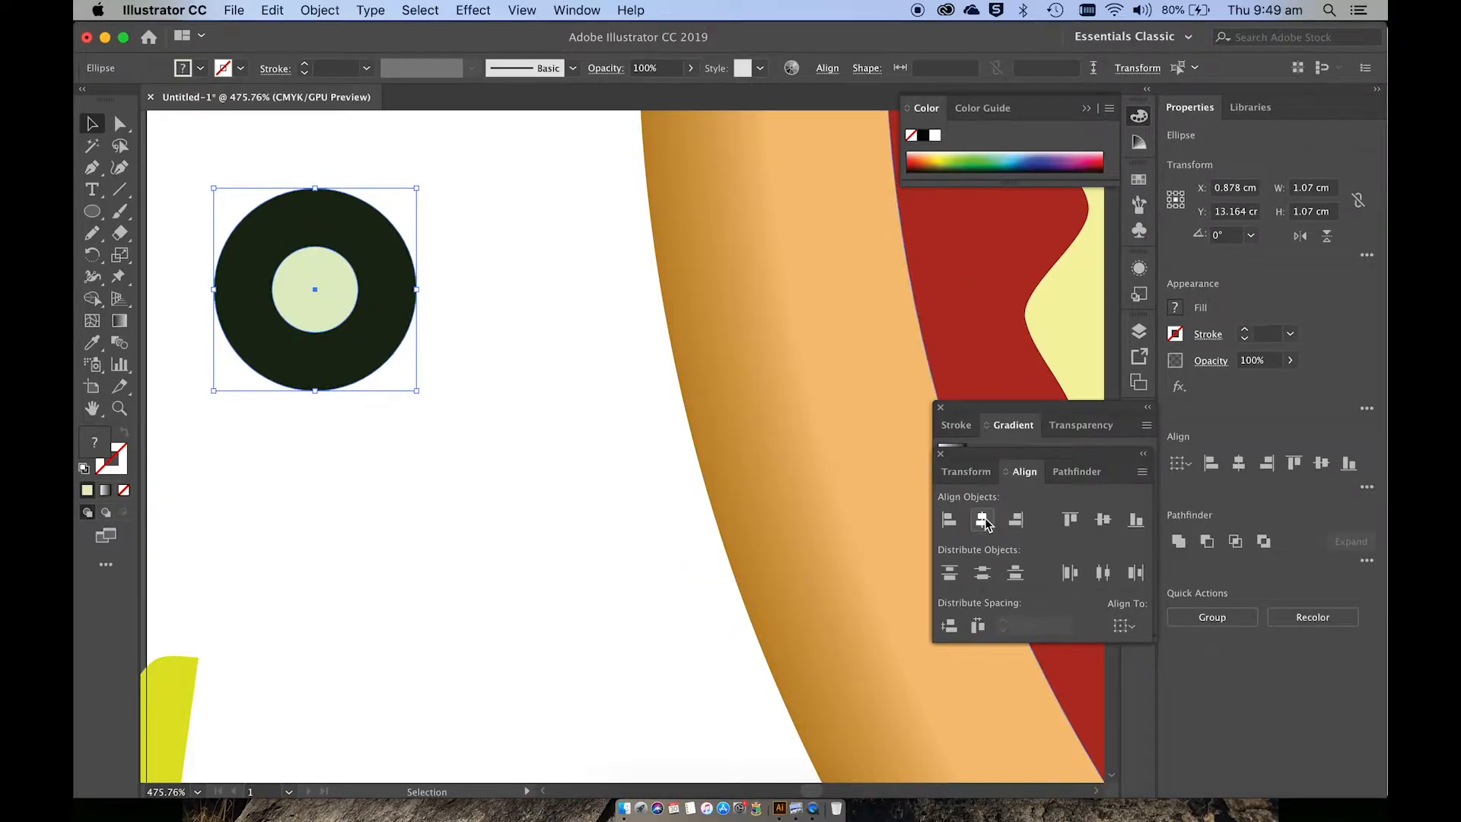
left_click(1107, 525)
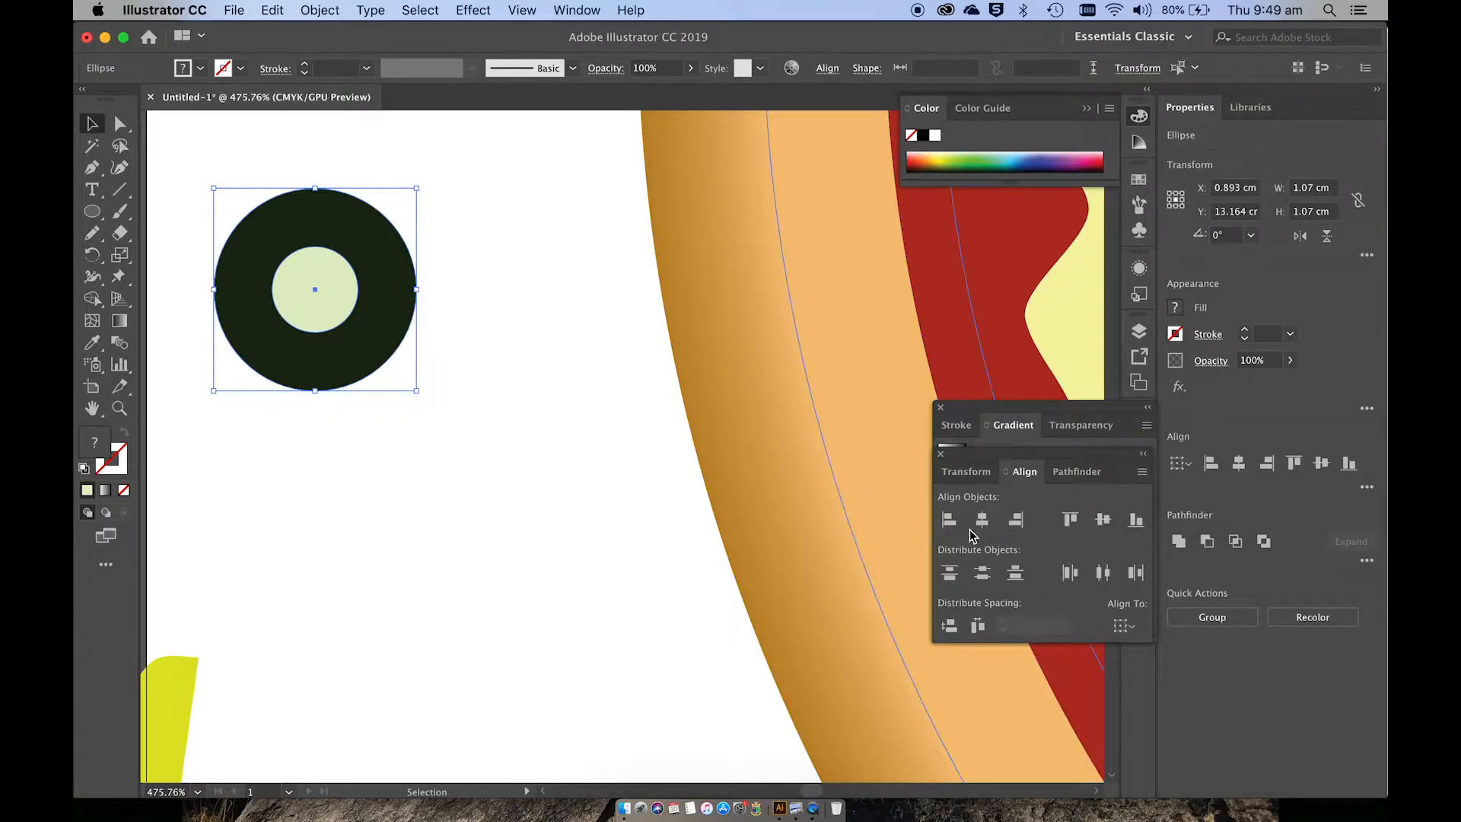
left_click(1104, 522)
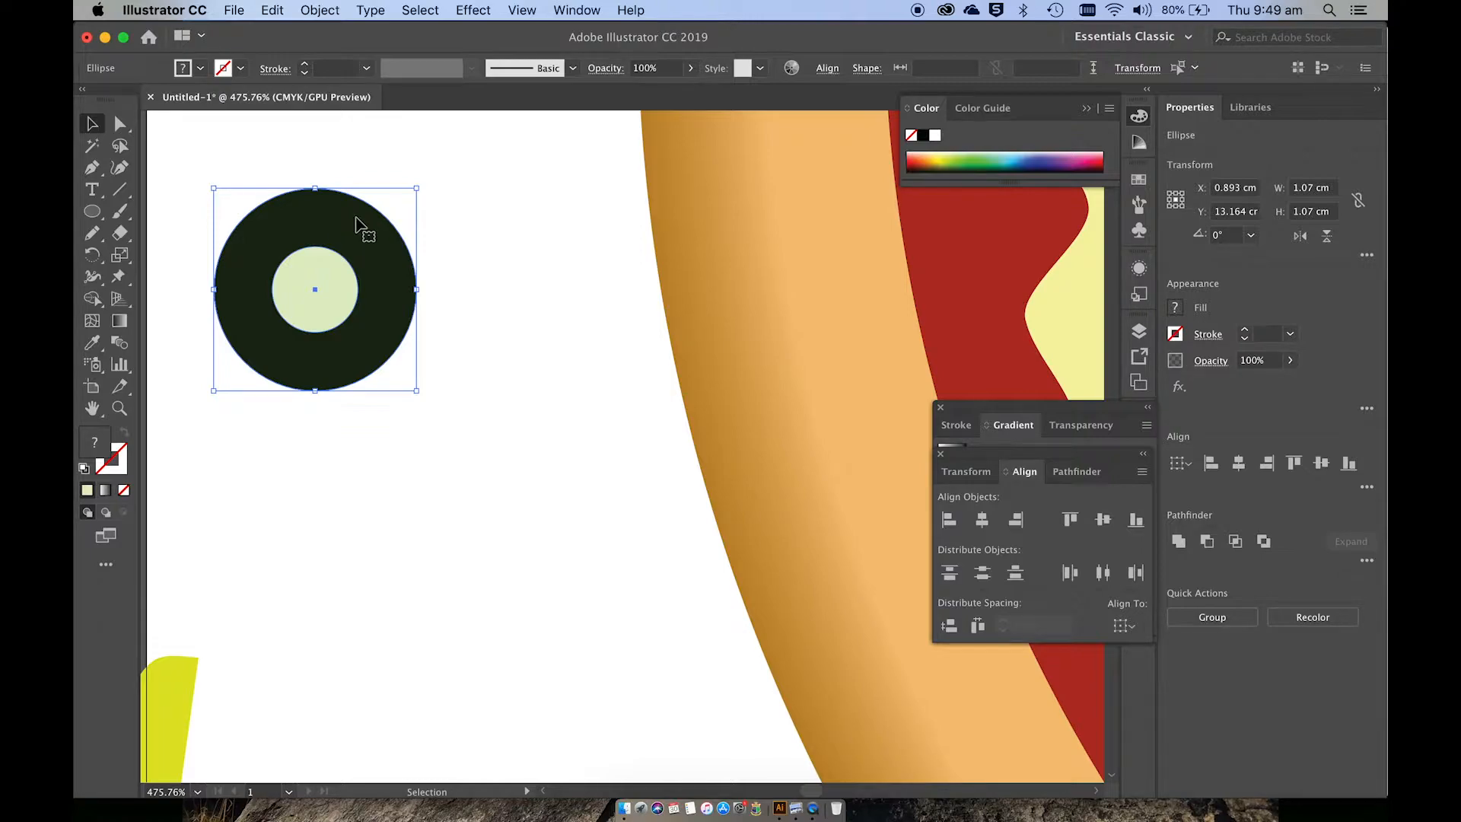
Split off the pale green centre with Shape Builder, delete it, and move the remaining ring to about X 1.36, Y 13.45 cm.
key("shift+m")
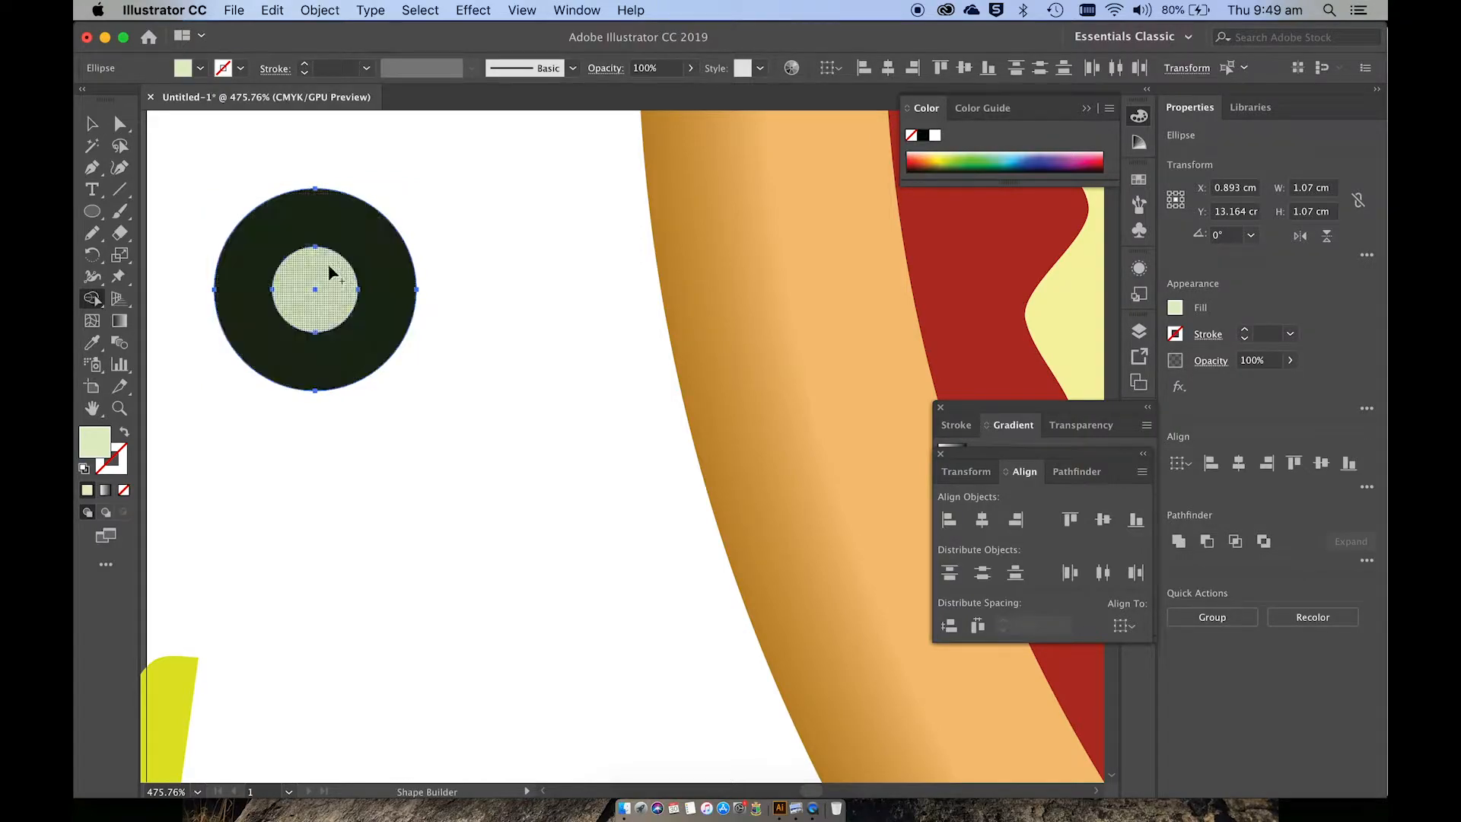
left_click(323, 275)
key("v")
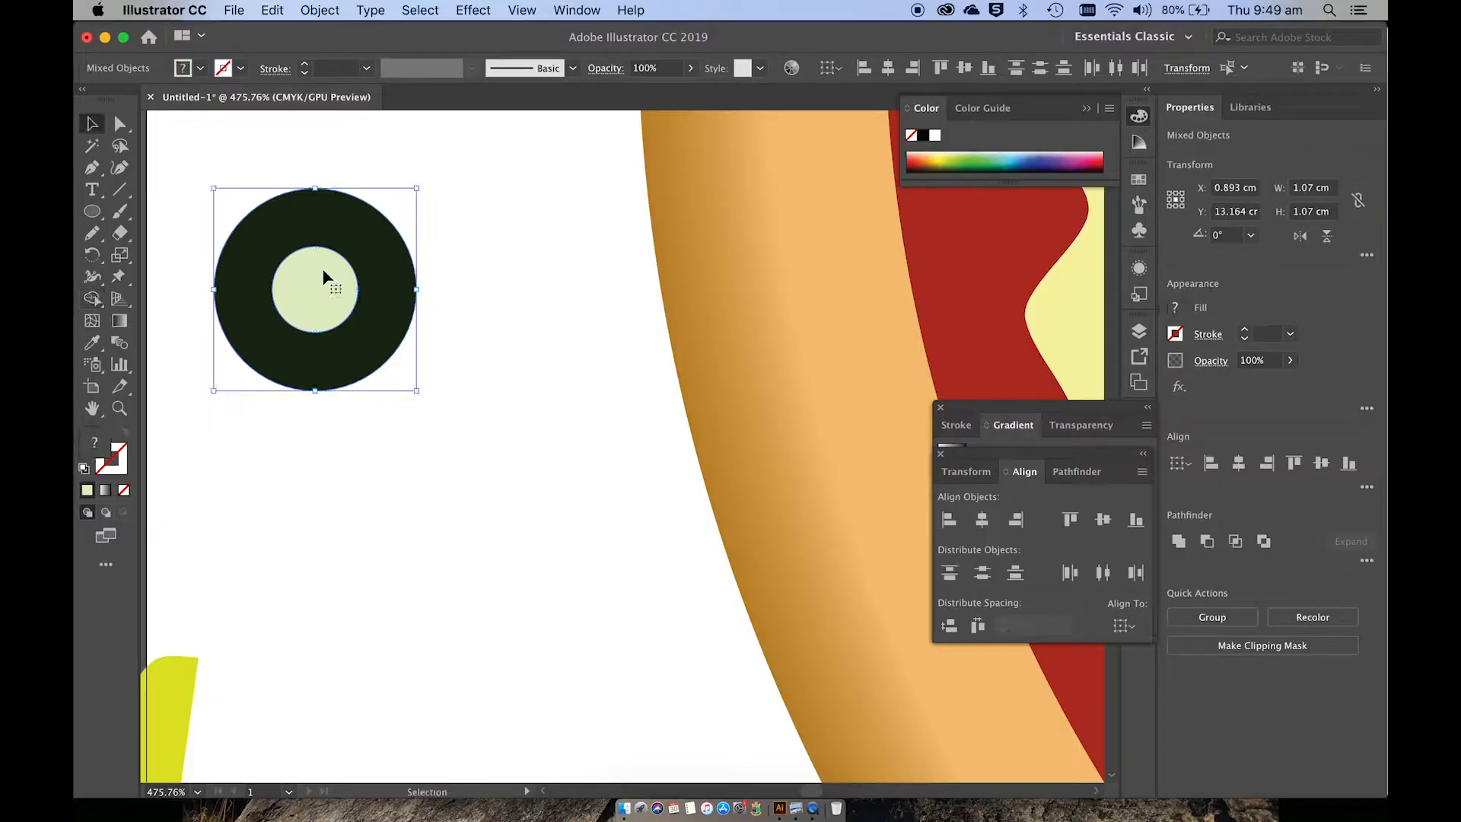
left_click(515, 226)
left_click(335, 270)
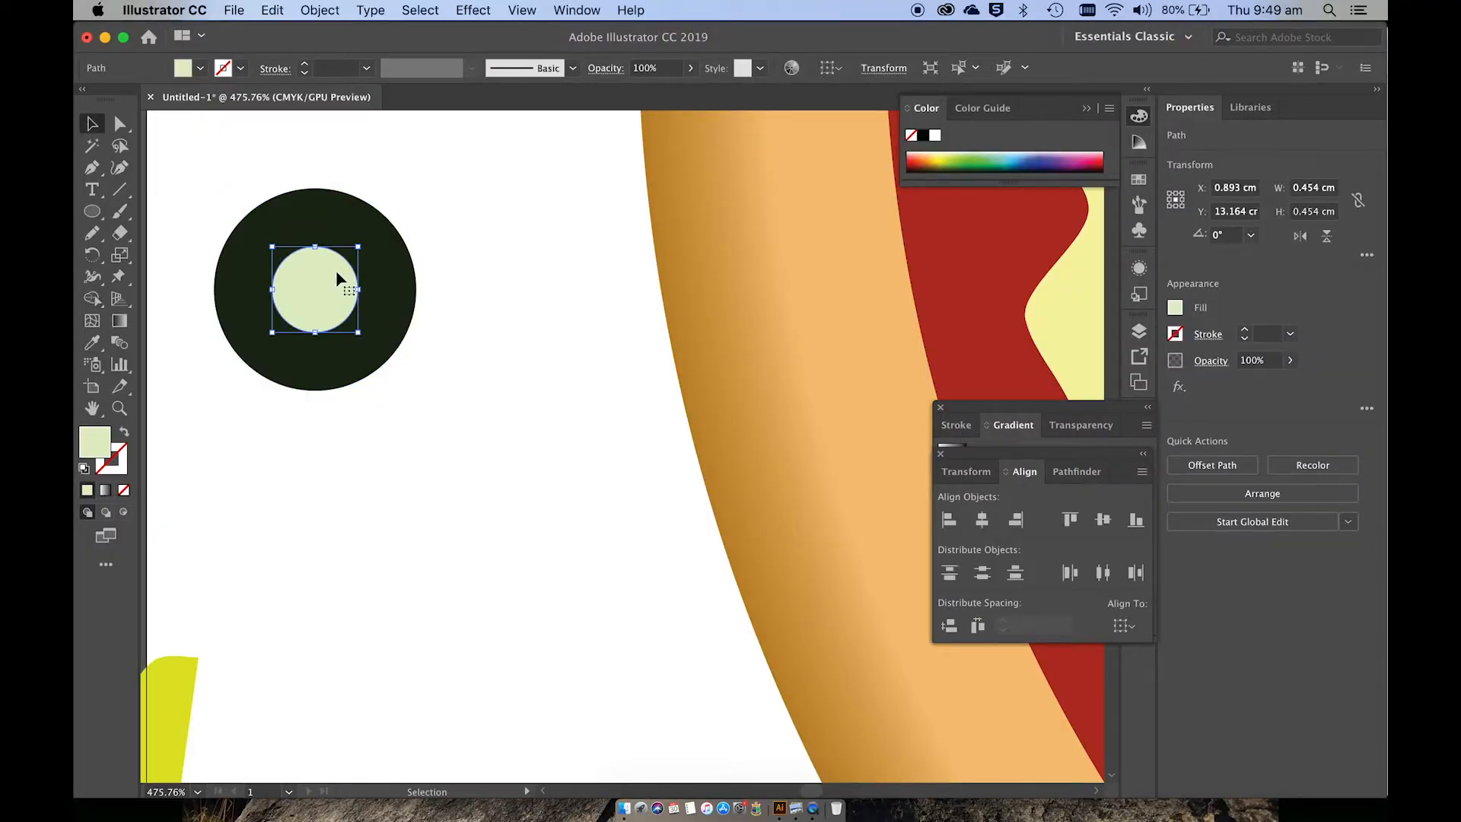
key("Delete")
left_click_drag(713, 299, 482, 300)
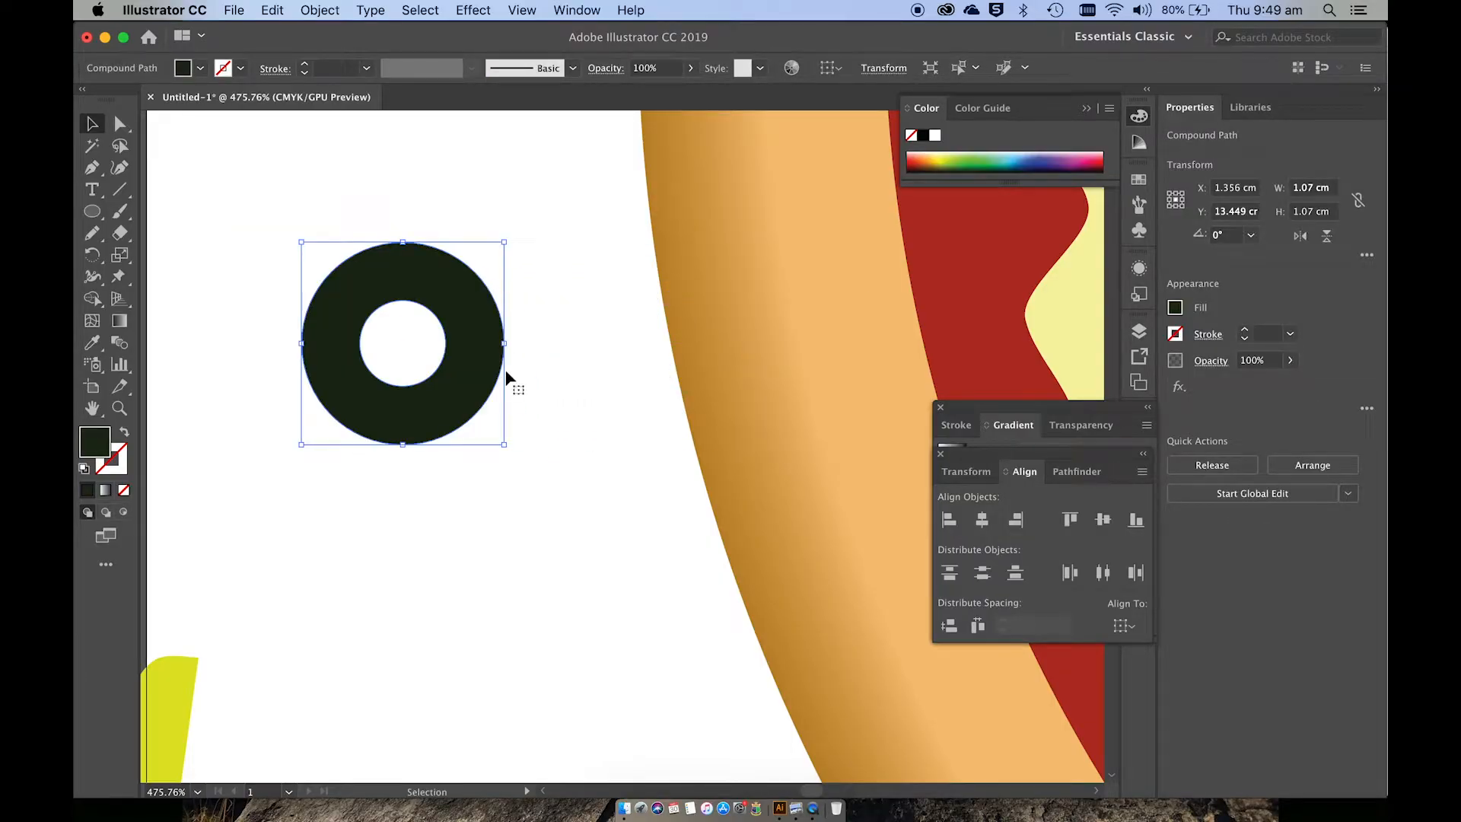
Create a Scatter Brush from the dark green ring, with size and spacing fixed at 100% and rotation fixed at 0°.
scroll(506, 377, "down", 1)
scroll(506, 377, "down", 10)
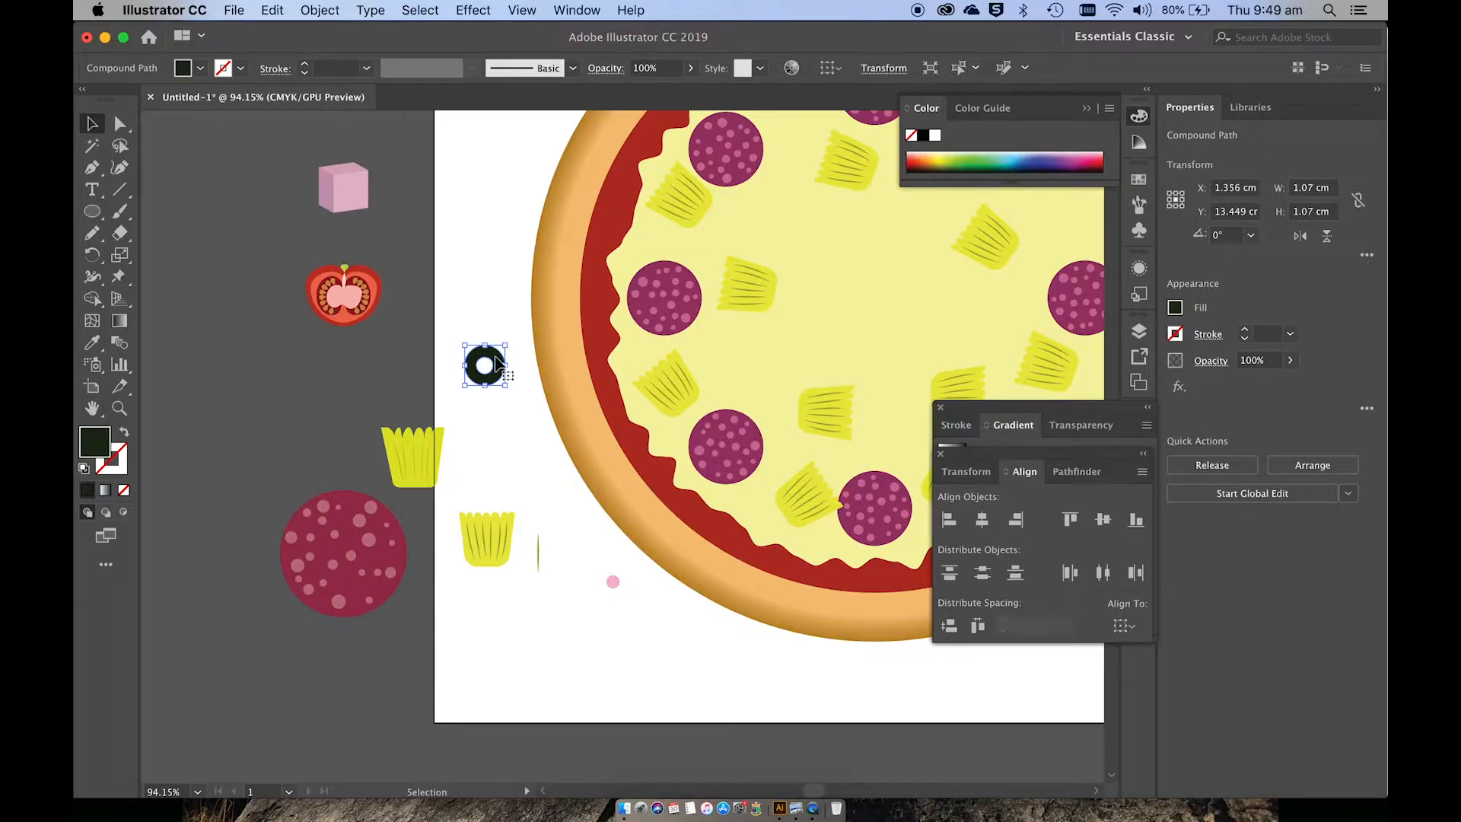
left_click(579, 9)
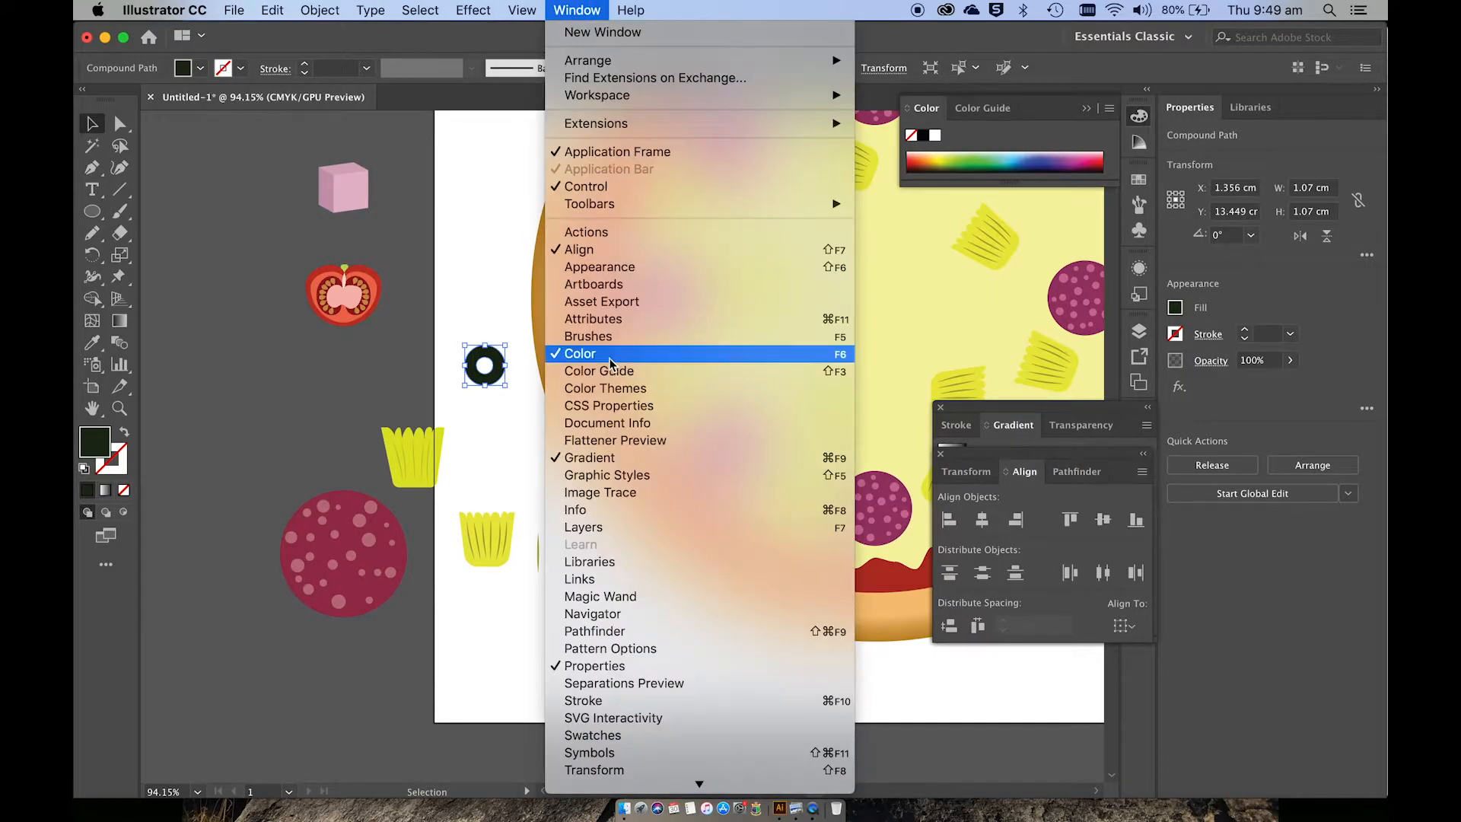
left_click(589, 337)
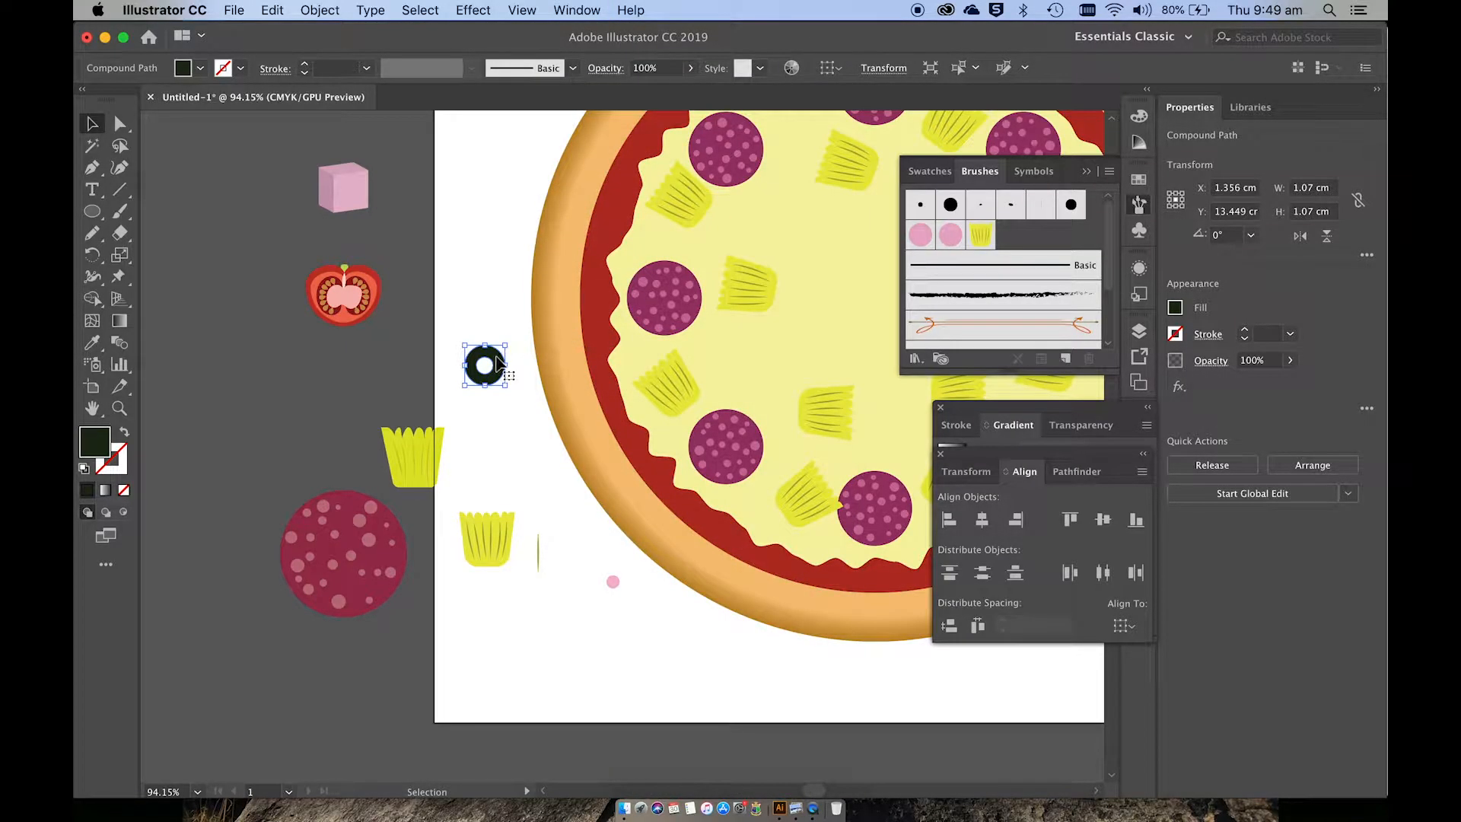
mouse_move(503, 366)
left_mouse_down()
mouse_move(731, 260)
mouse_move(1015, 233)
left_mouse_up()
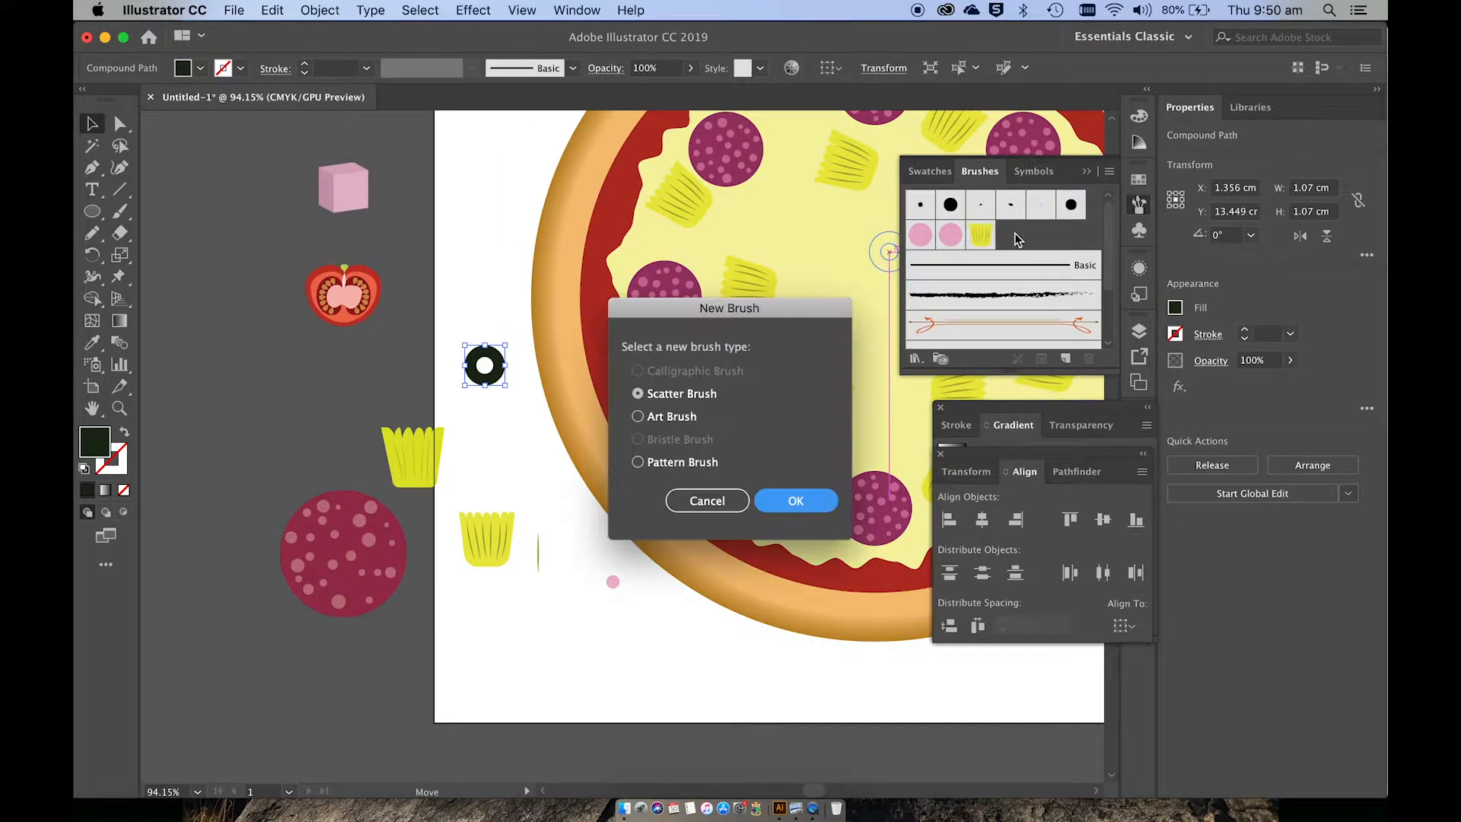
left_click(789, 496)
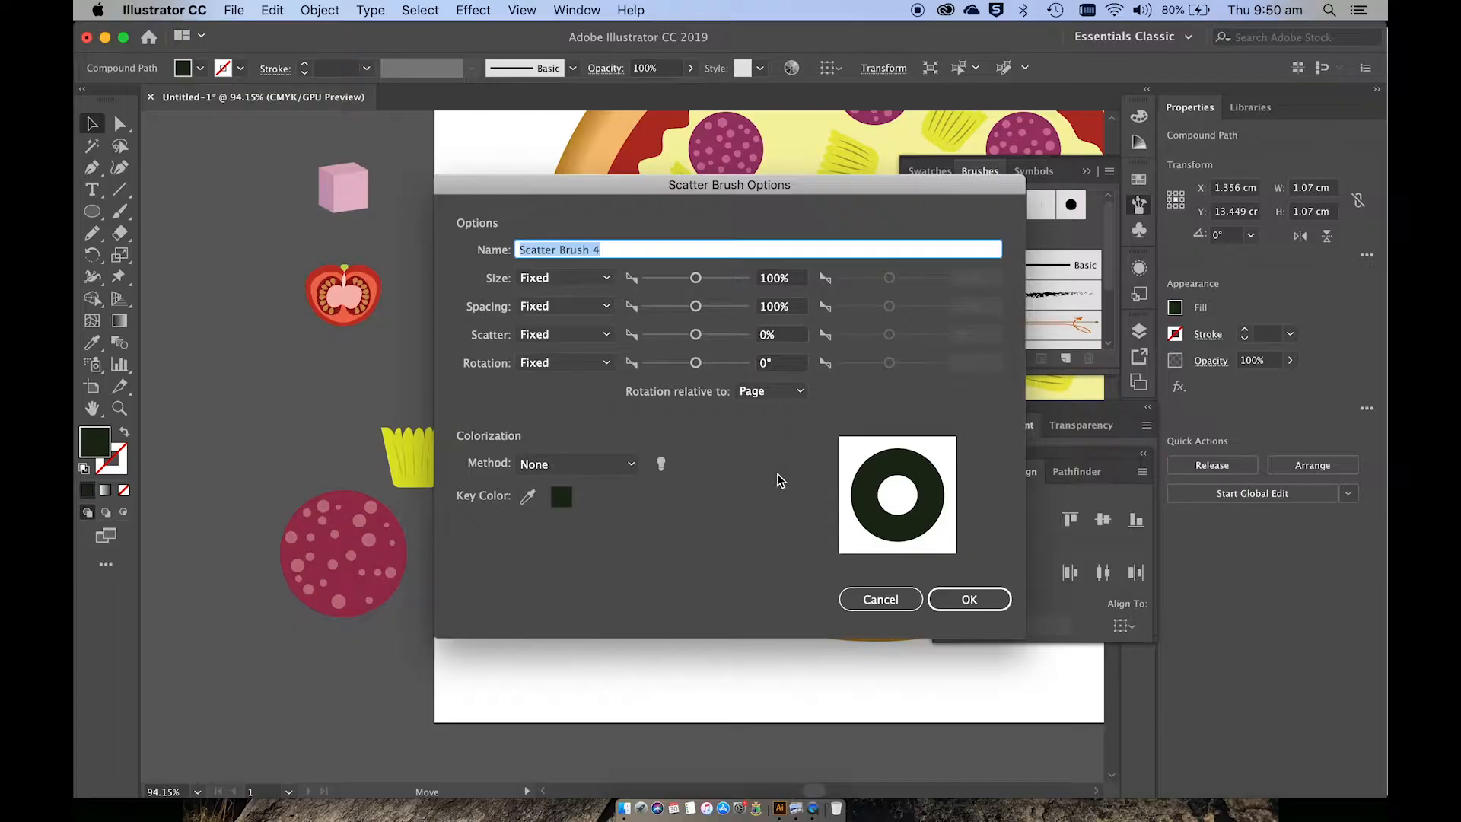
left_click(969, 598)
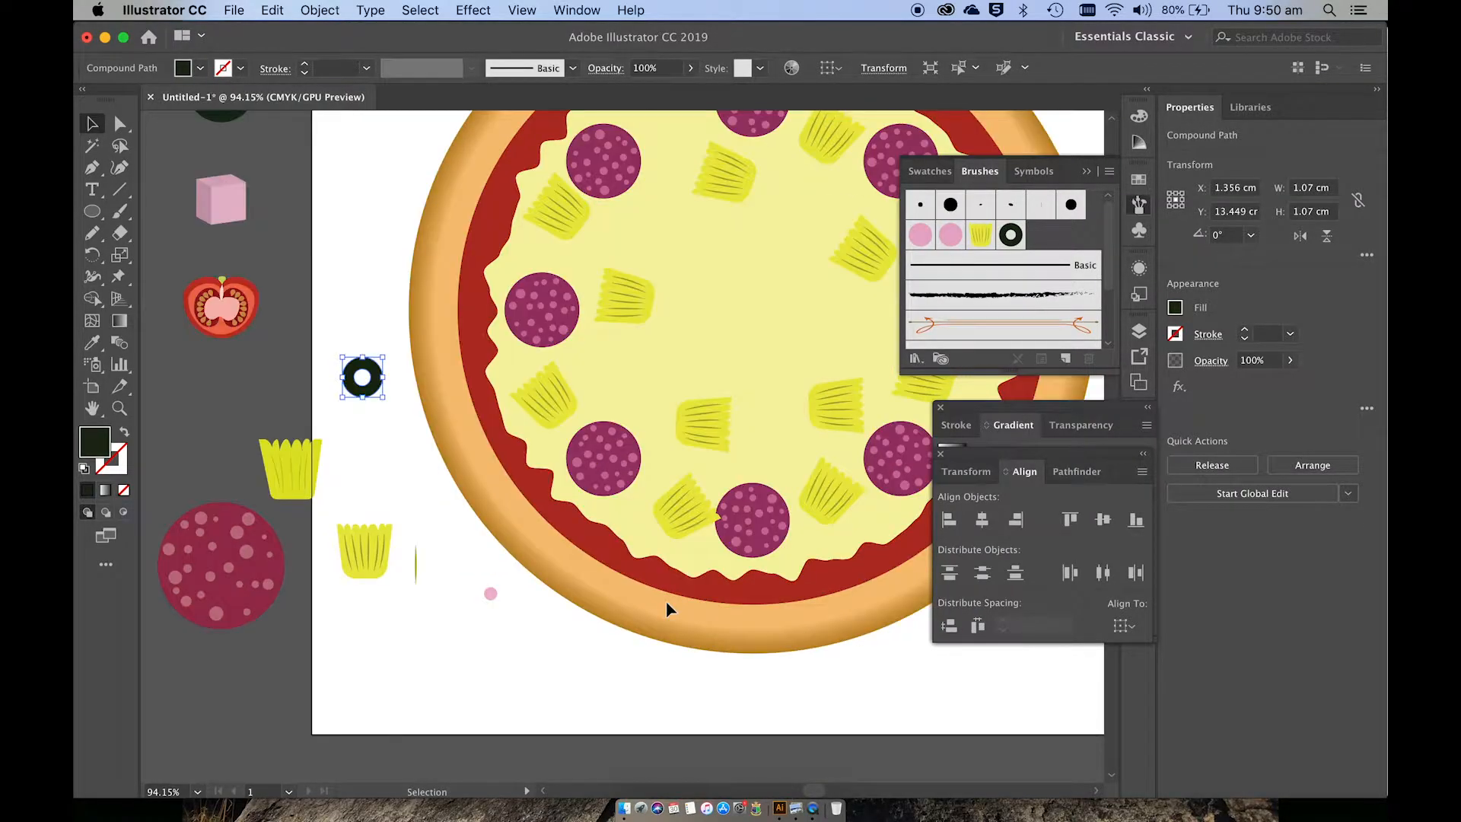
Paint 16 single olive rings scattered across the cheese with the ring scatter brush, using no fill and a dark green stroke.
scroll(665, 601, "right", 5)
scroll(665, 601, "up", 2)
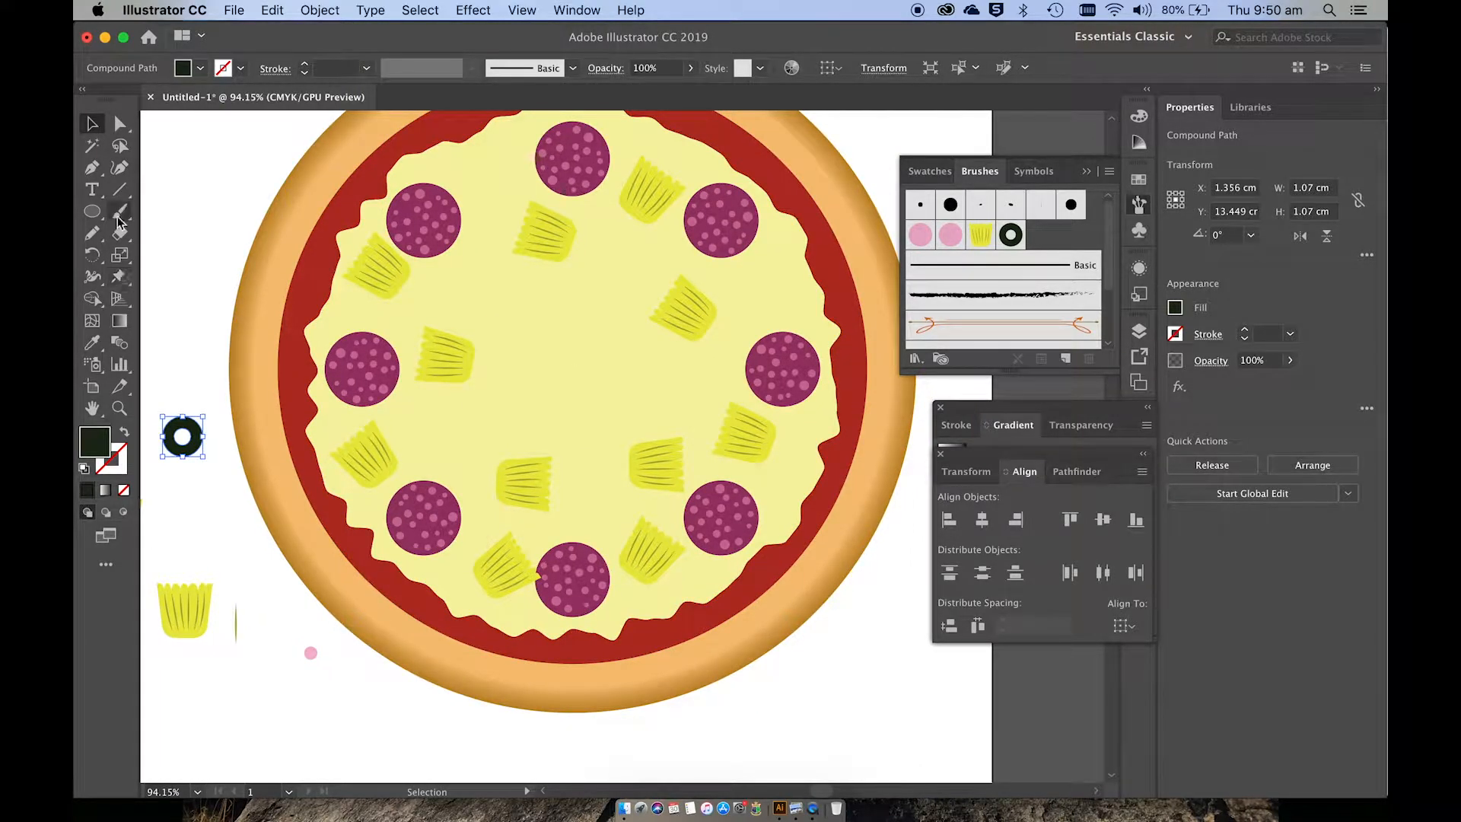
left_click(144, 408)
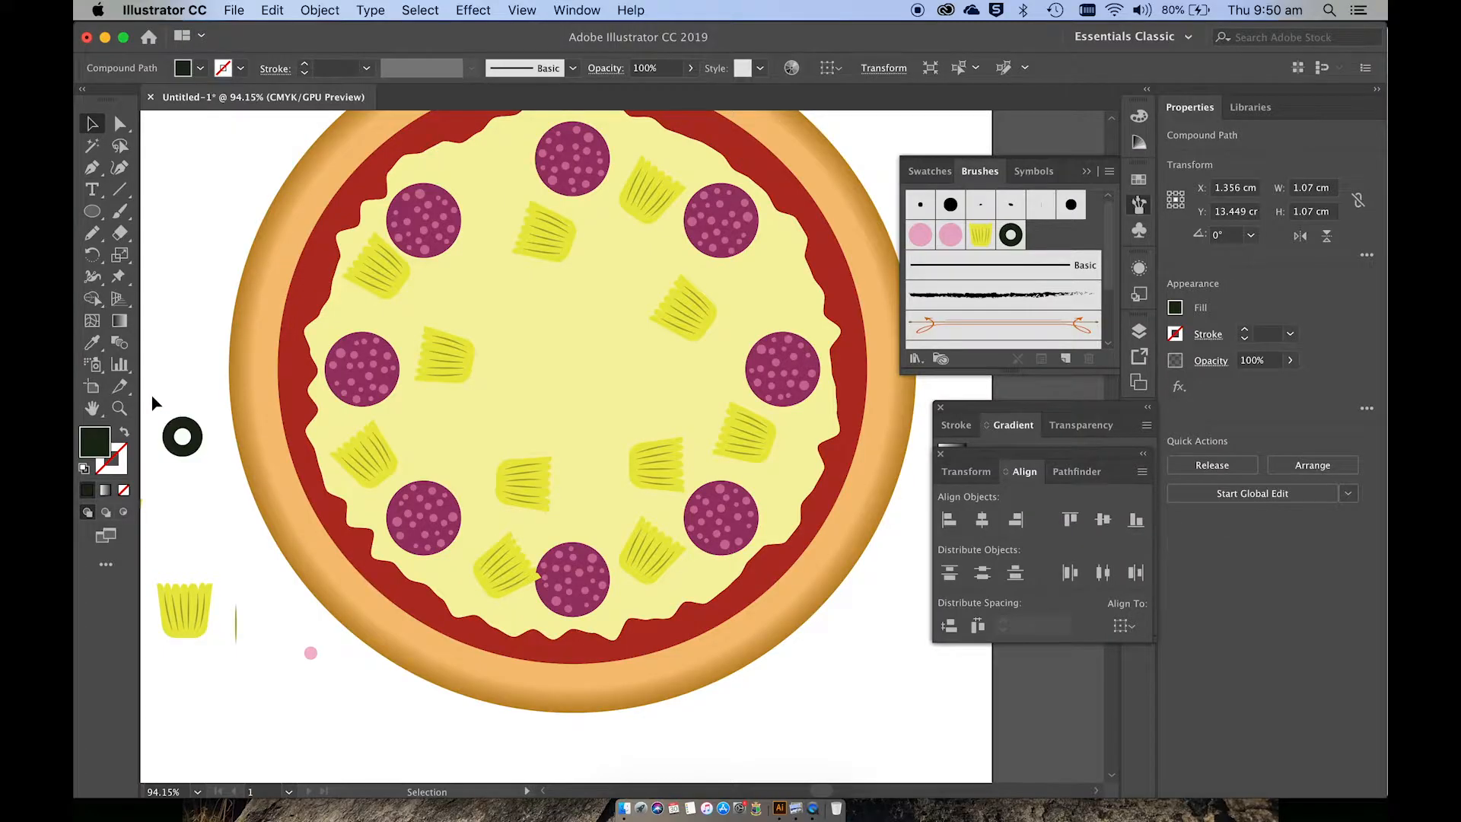
left_click(124, 212)
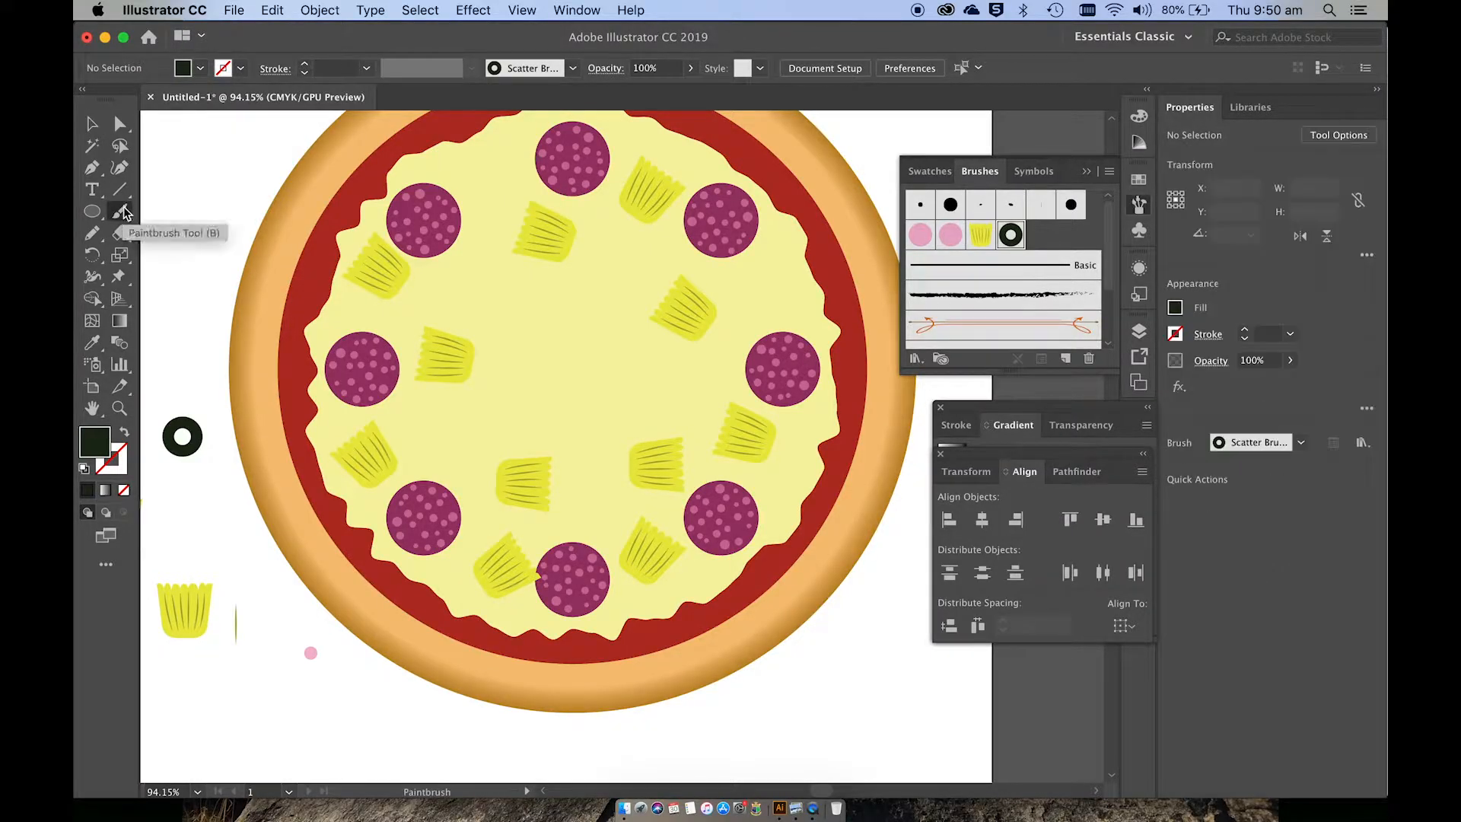
left_click(126, 437)
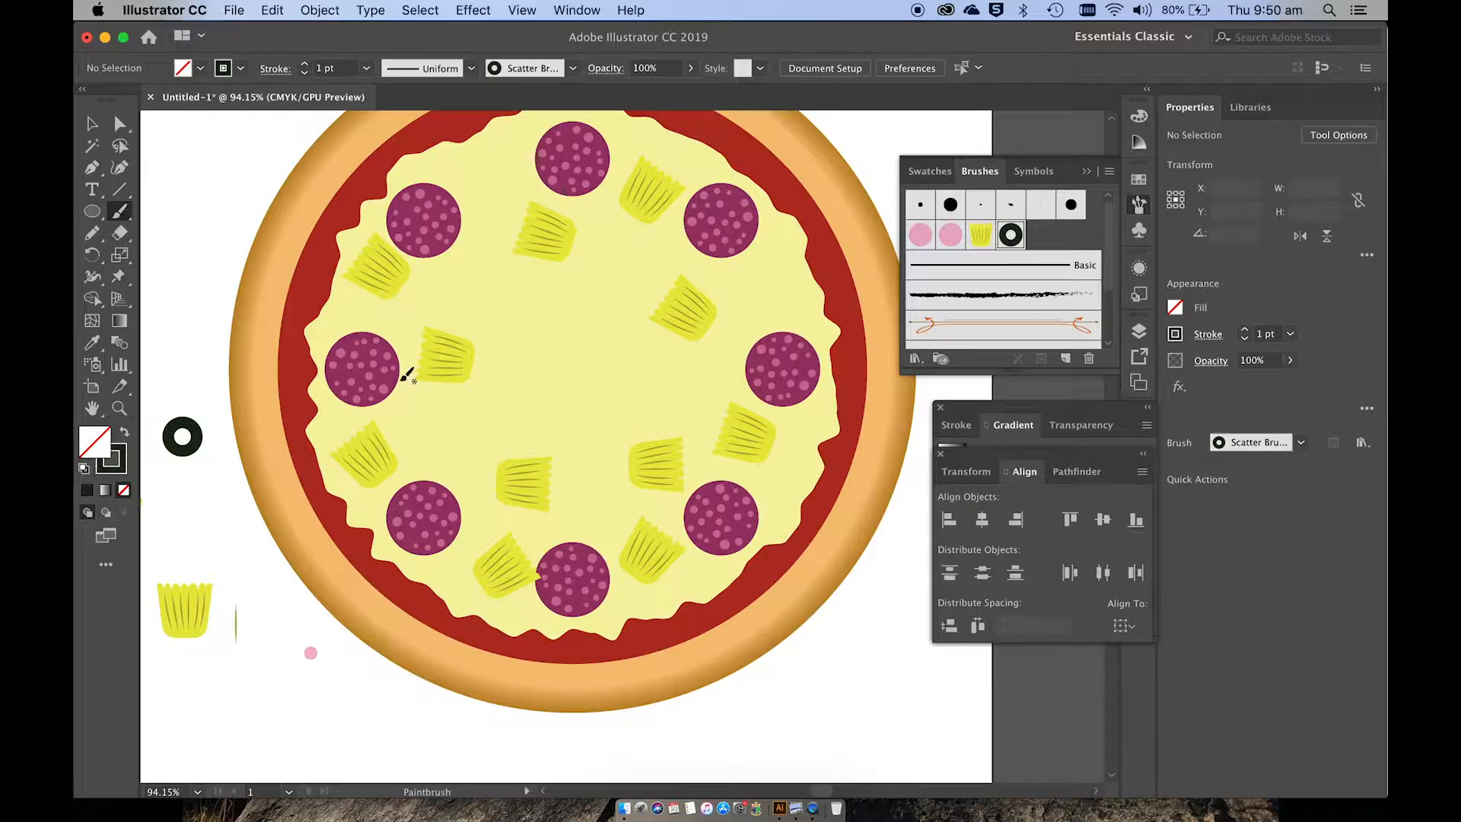
left_click(431, 430)
left_click(422, 289)
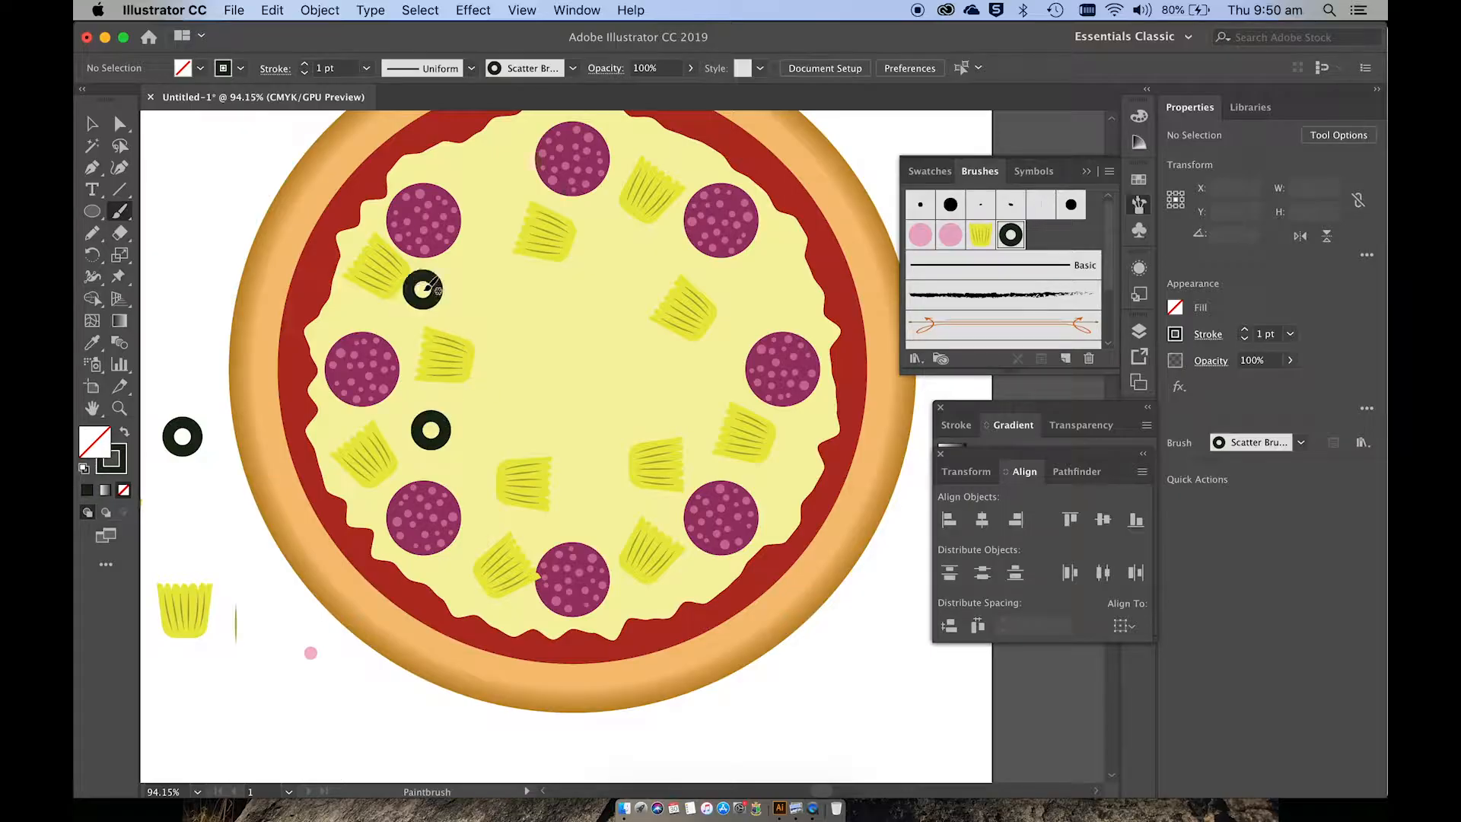
left_click(491, 163)
left_click(507, 303)
left_click(598, 343)
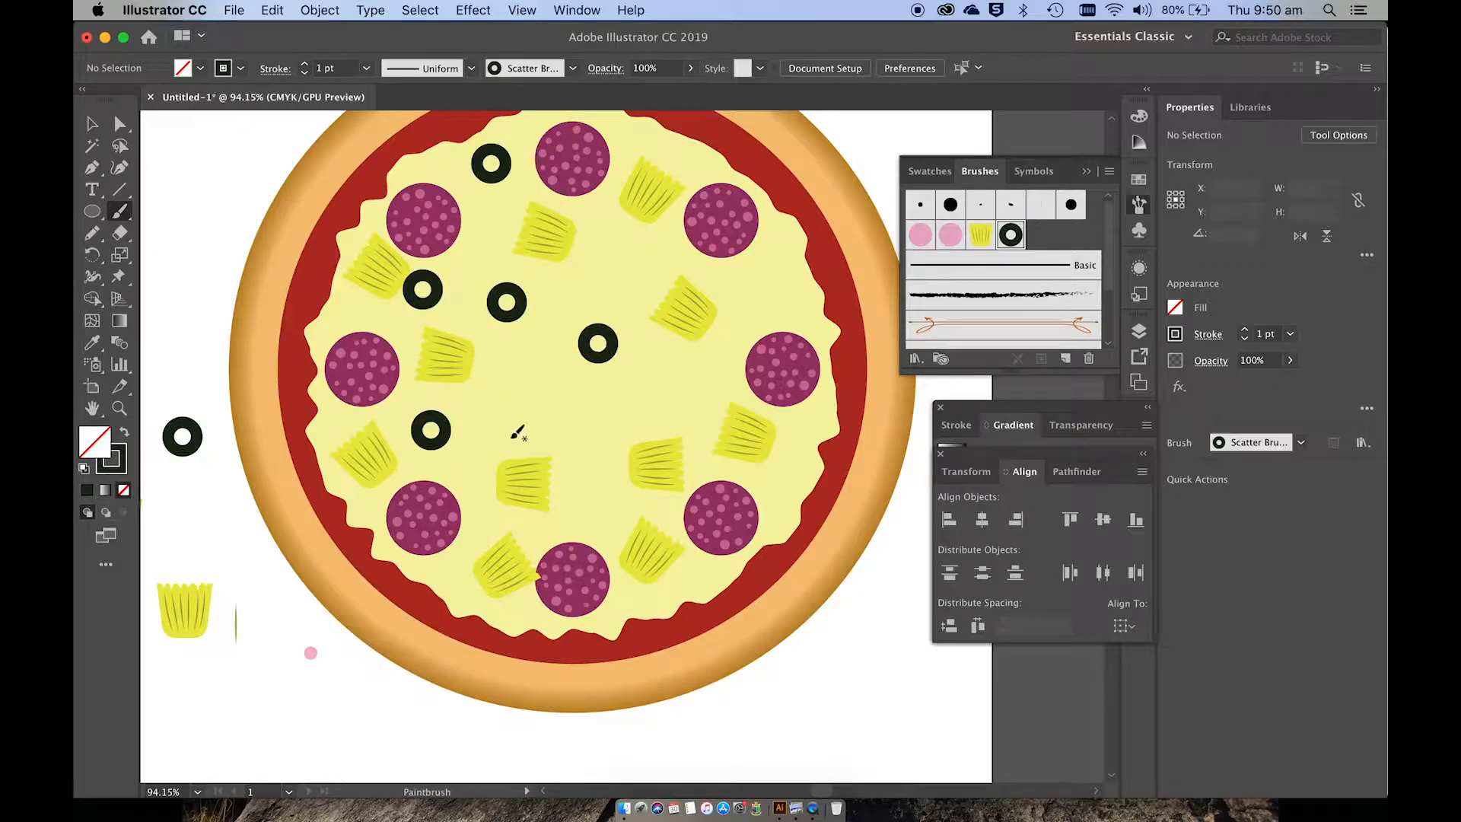
left_click(509, 438)
left_click(463, 574)
left_click(598, 512)
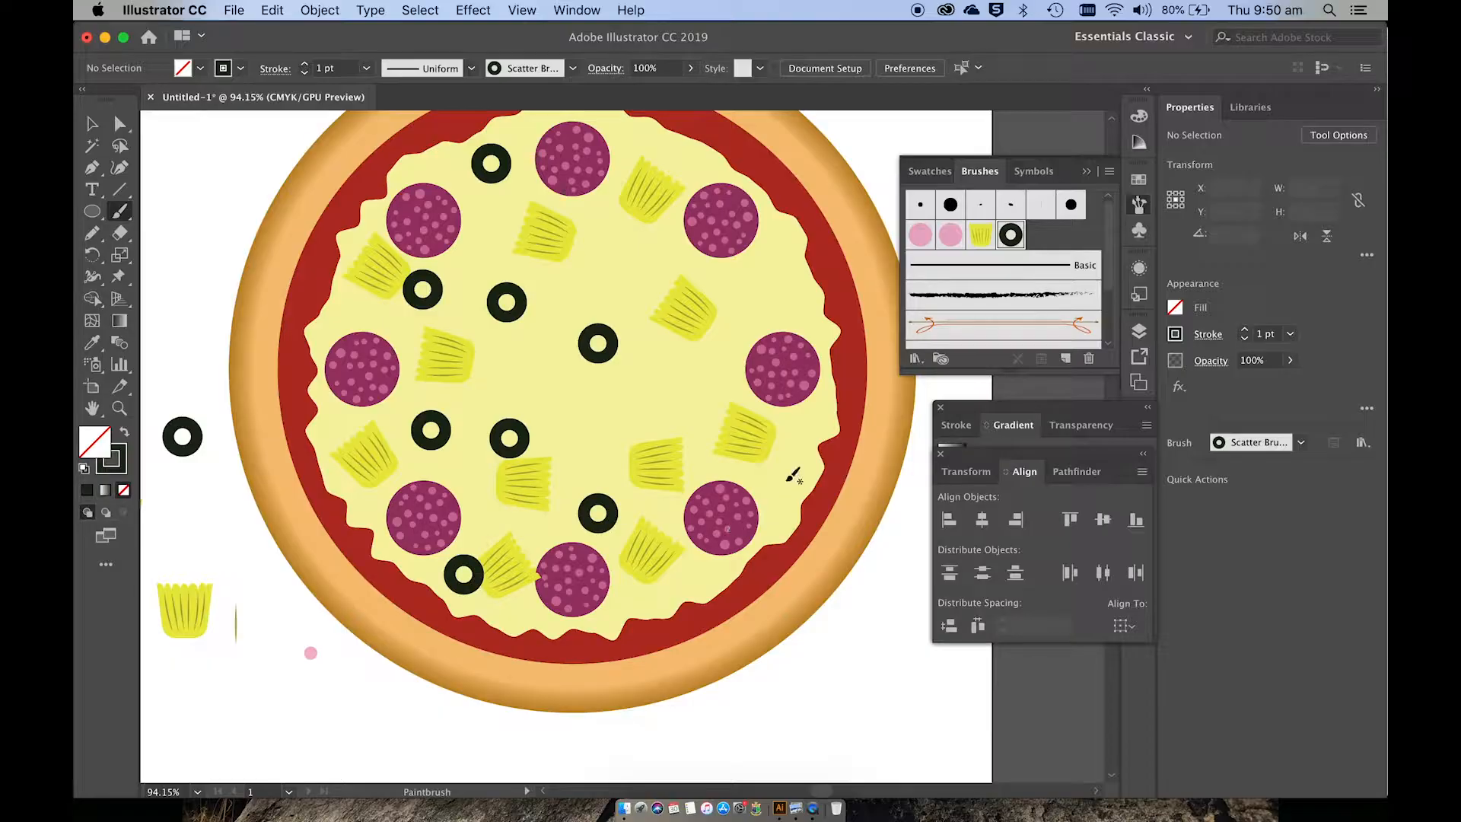
left_click(767, 484)
left_click(678, 374)
left_click(747, 284)
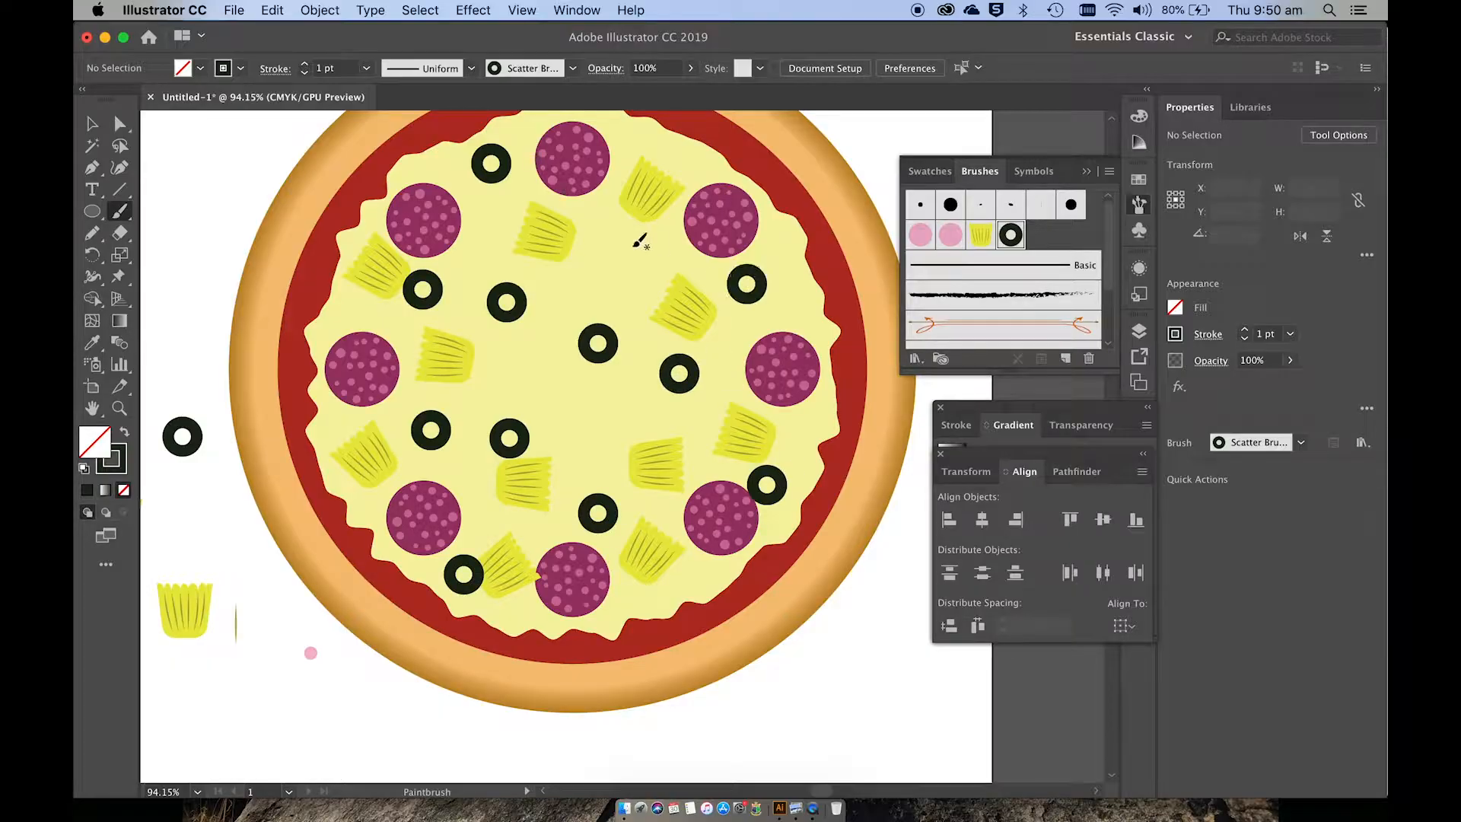
left_click(631, 245)
left_click(677, 155)
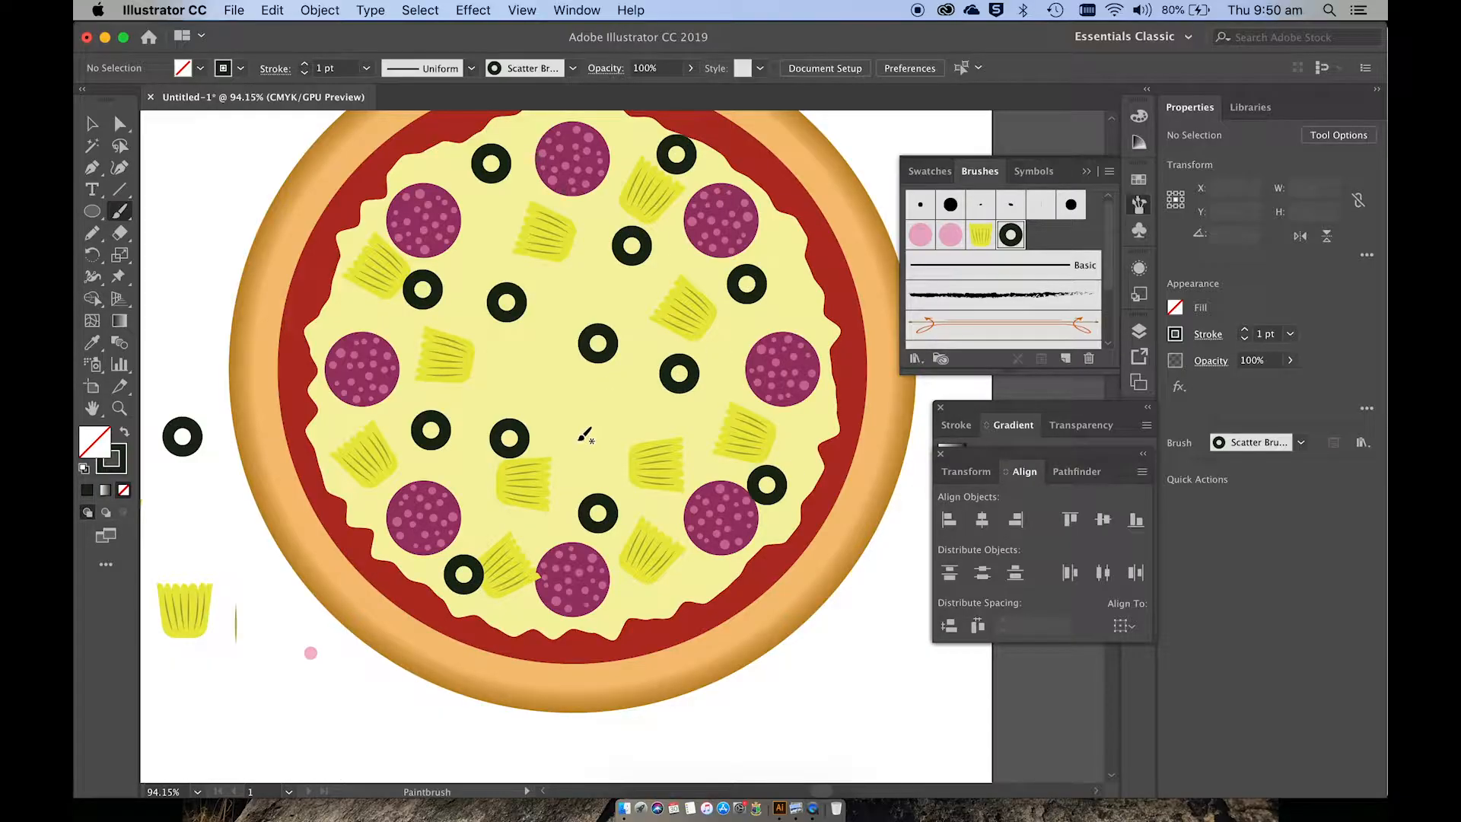
left_click(342, 430)
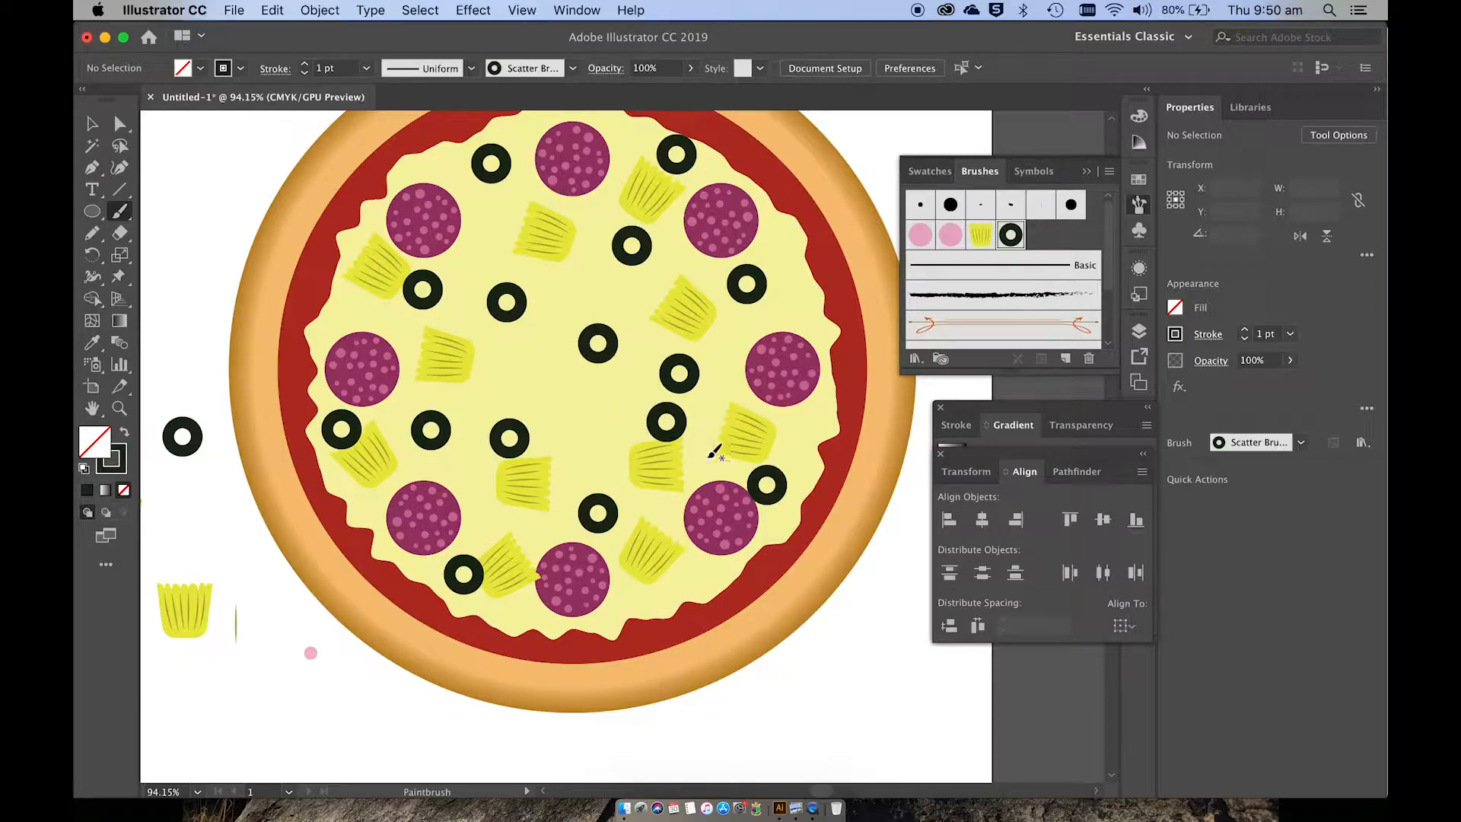
left_click(624, 423)
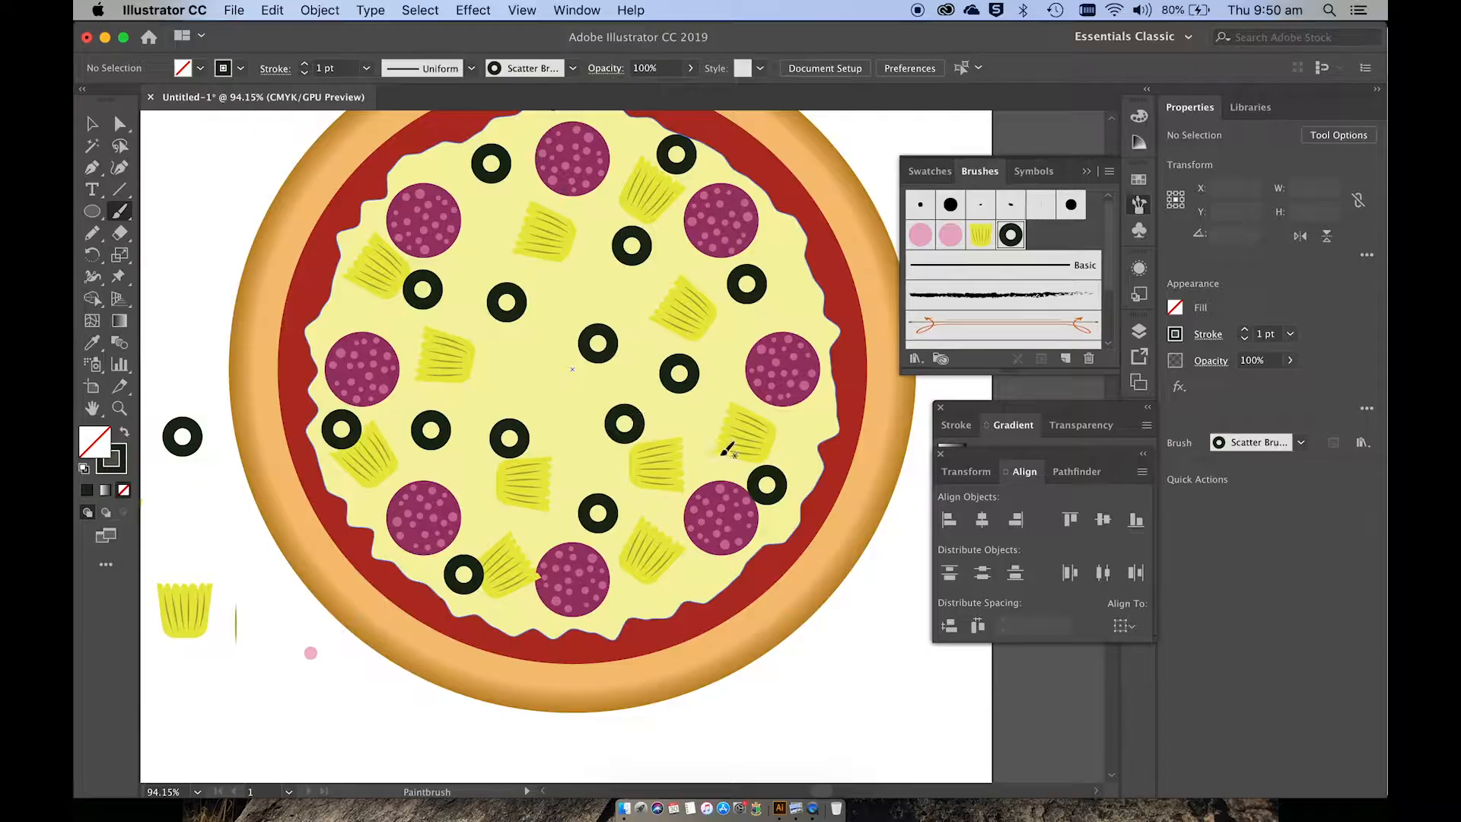
left_click(631, 600)
Draw a square about 0.93 cm wide on the artboard beside the pink reference cube.
scroll(753, 318, "up", 1)
scroll(754, 318, "up", 3)
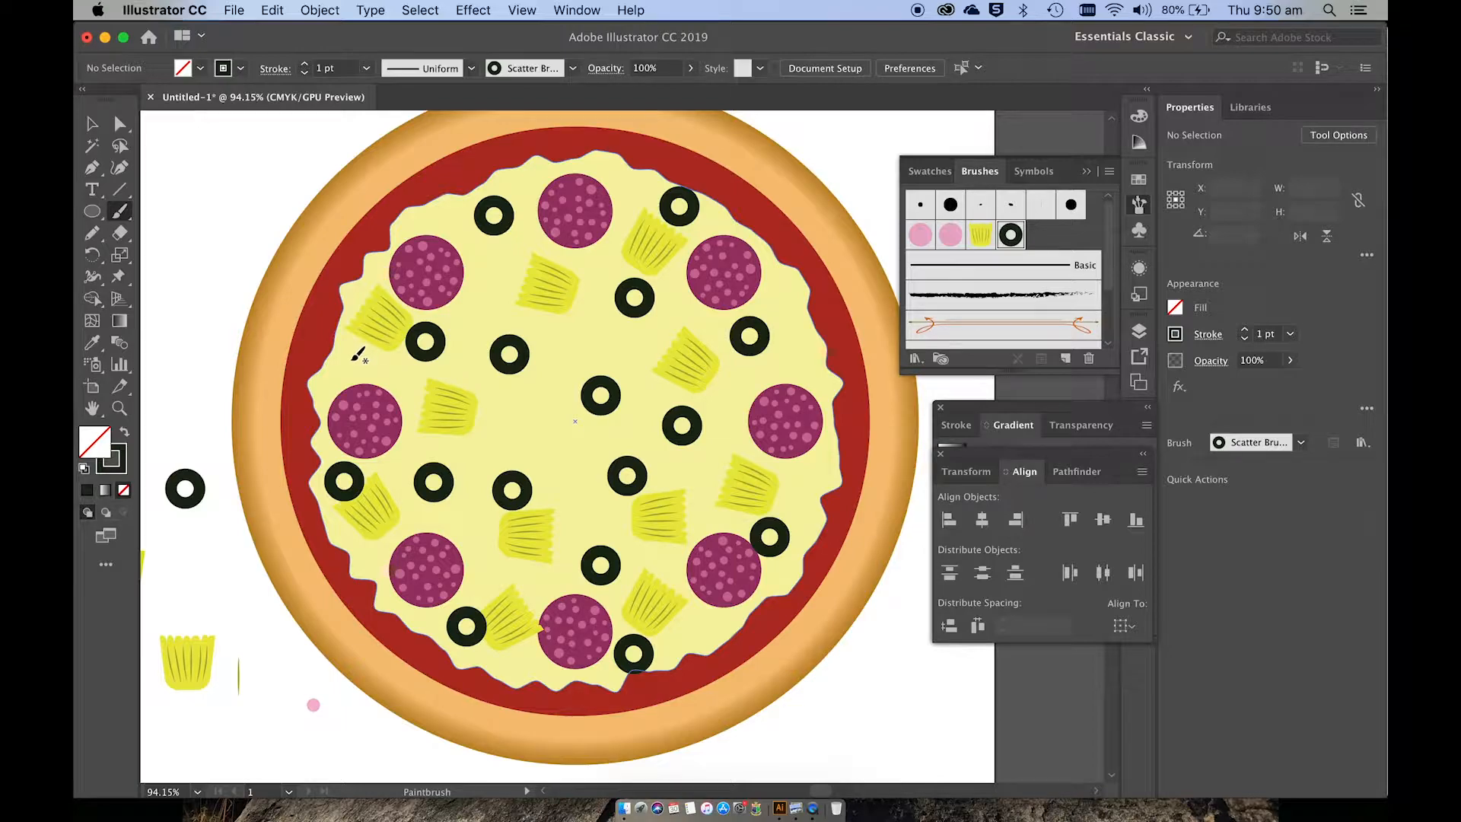
scroll(378, 321, "left", 10)
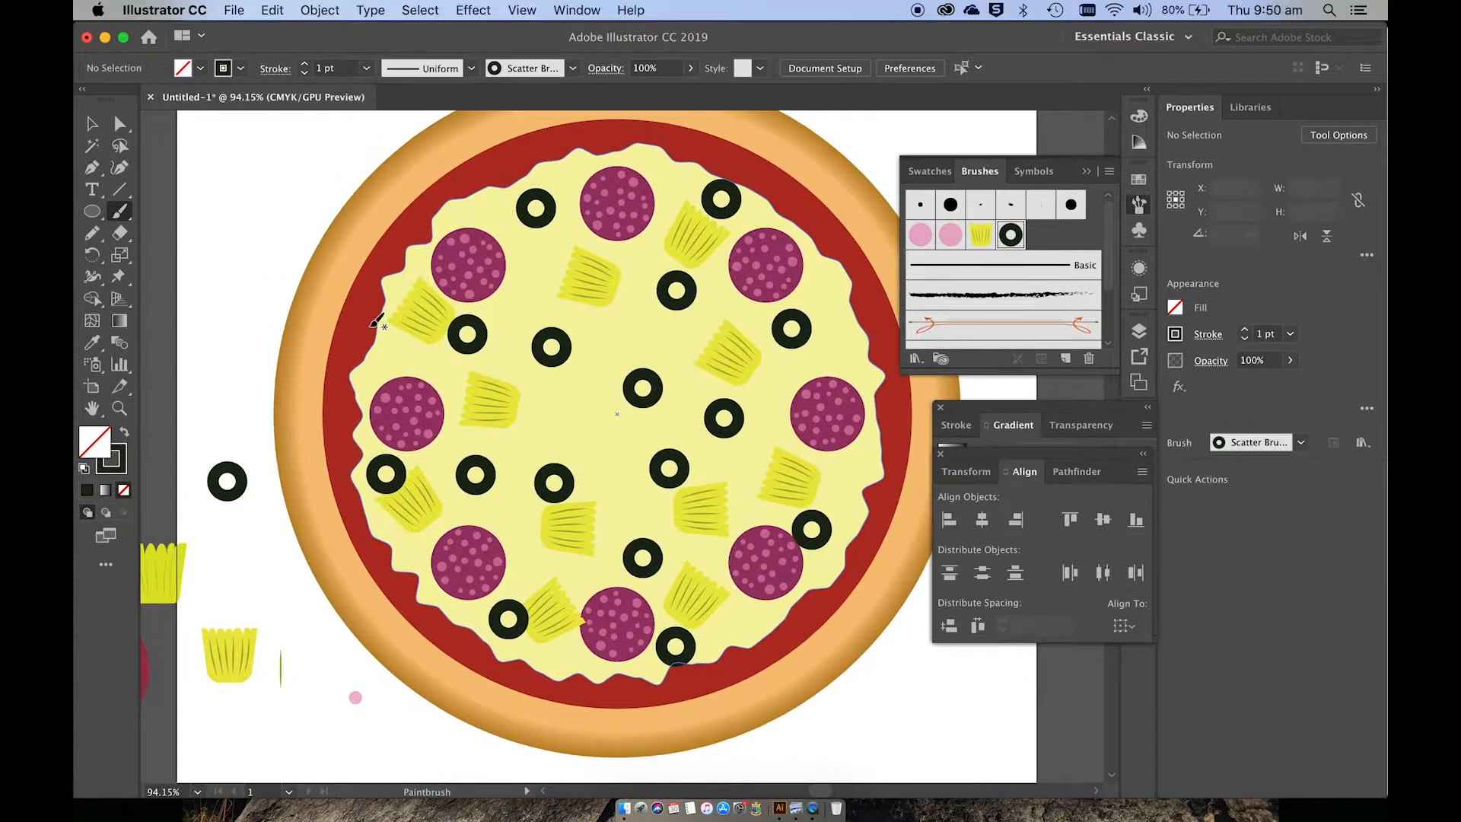
scroll(377, 321, "left", 2)
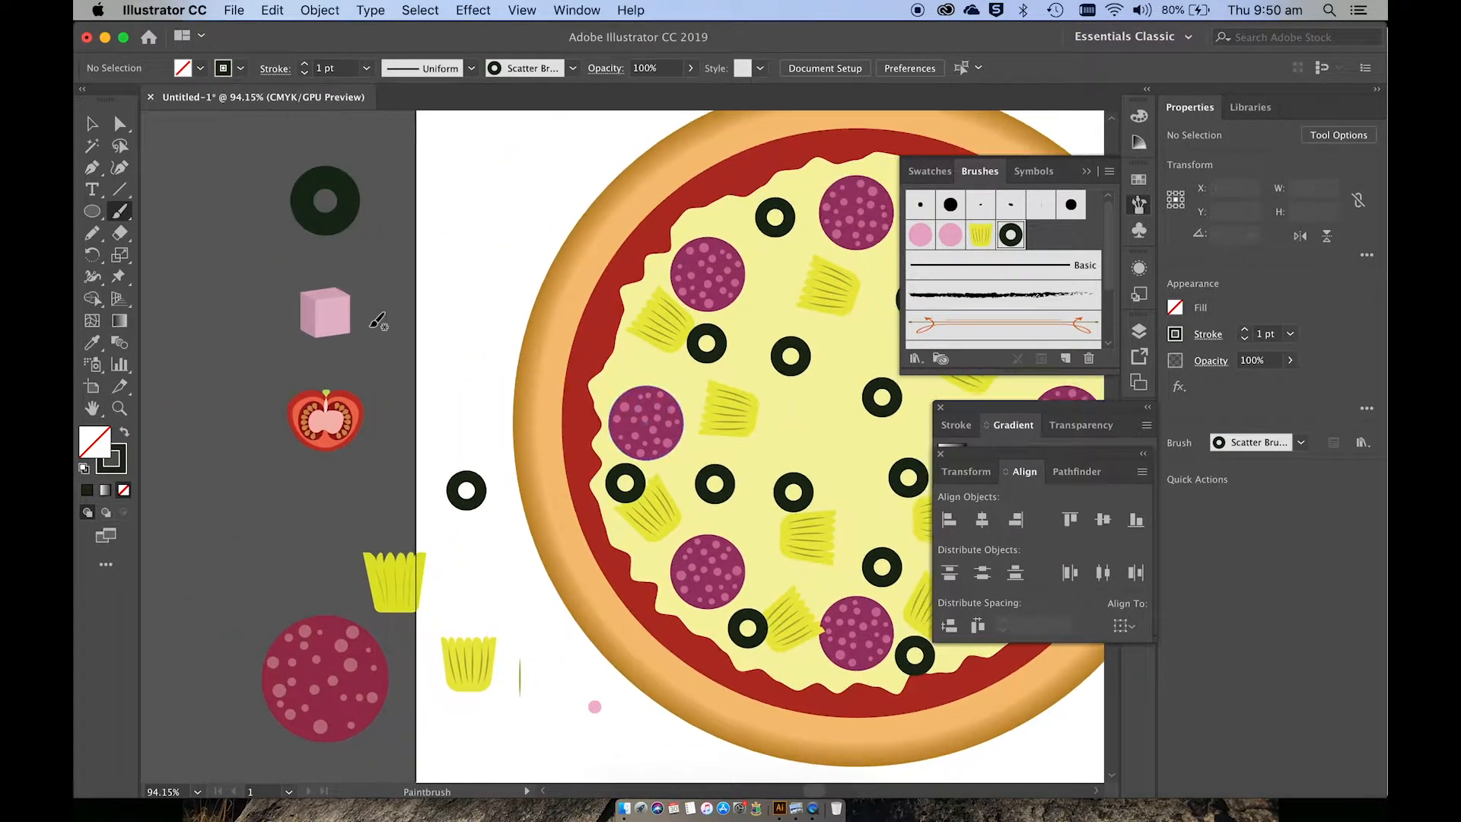
scroll(377, 321, "right", 2)
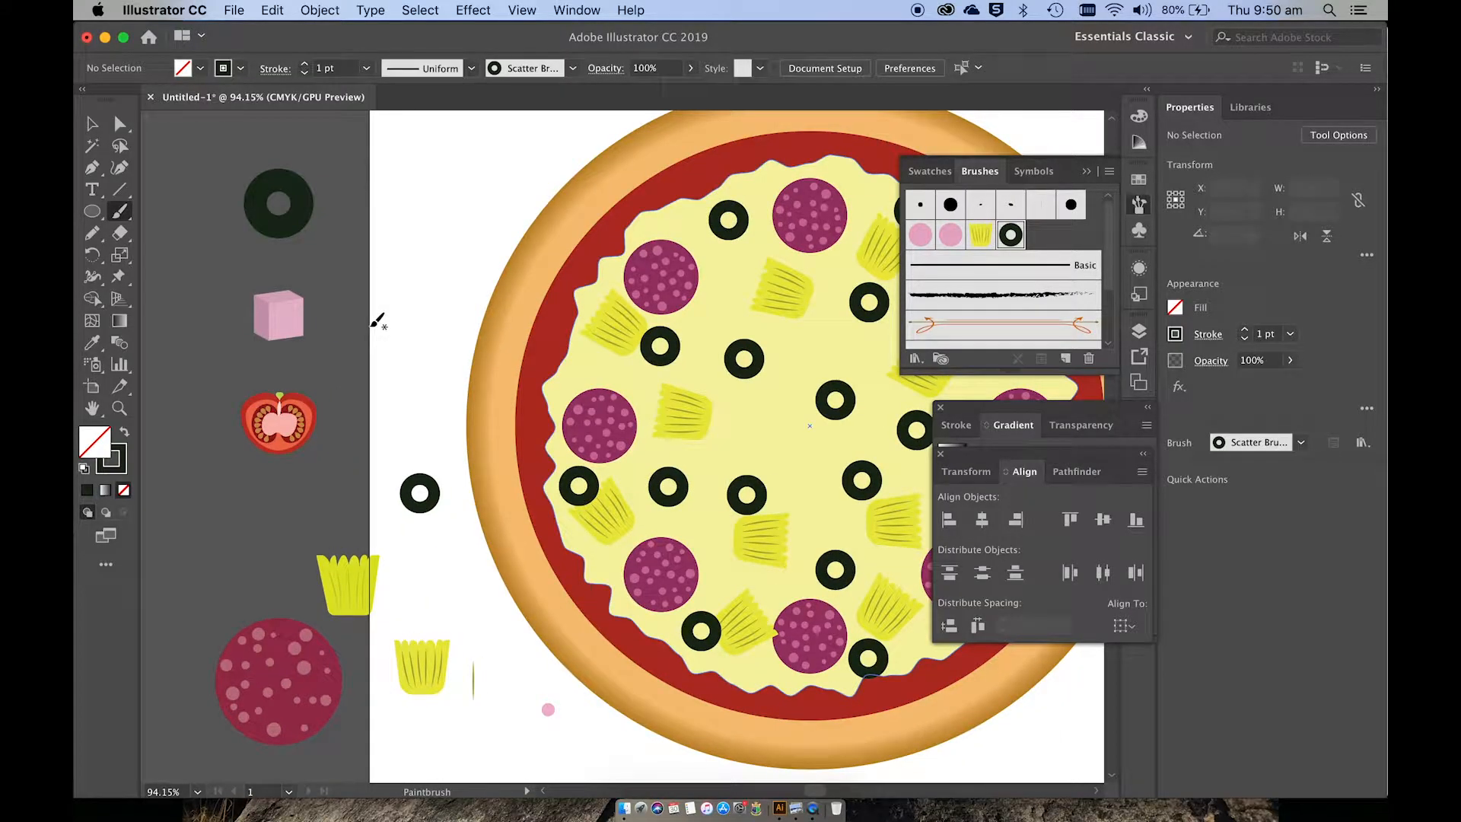
left_click(91, 213)
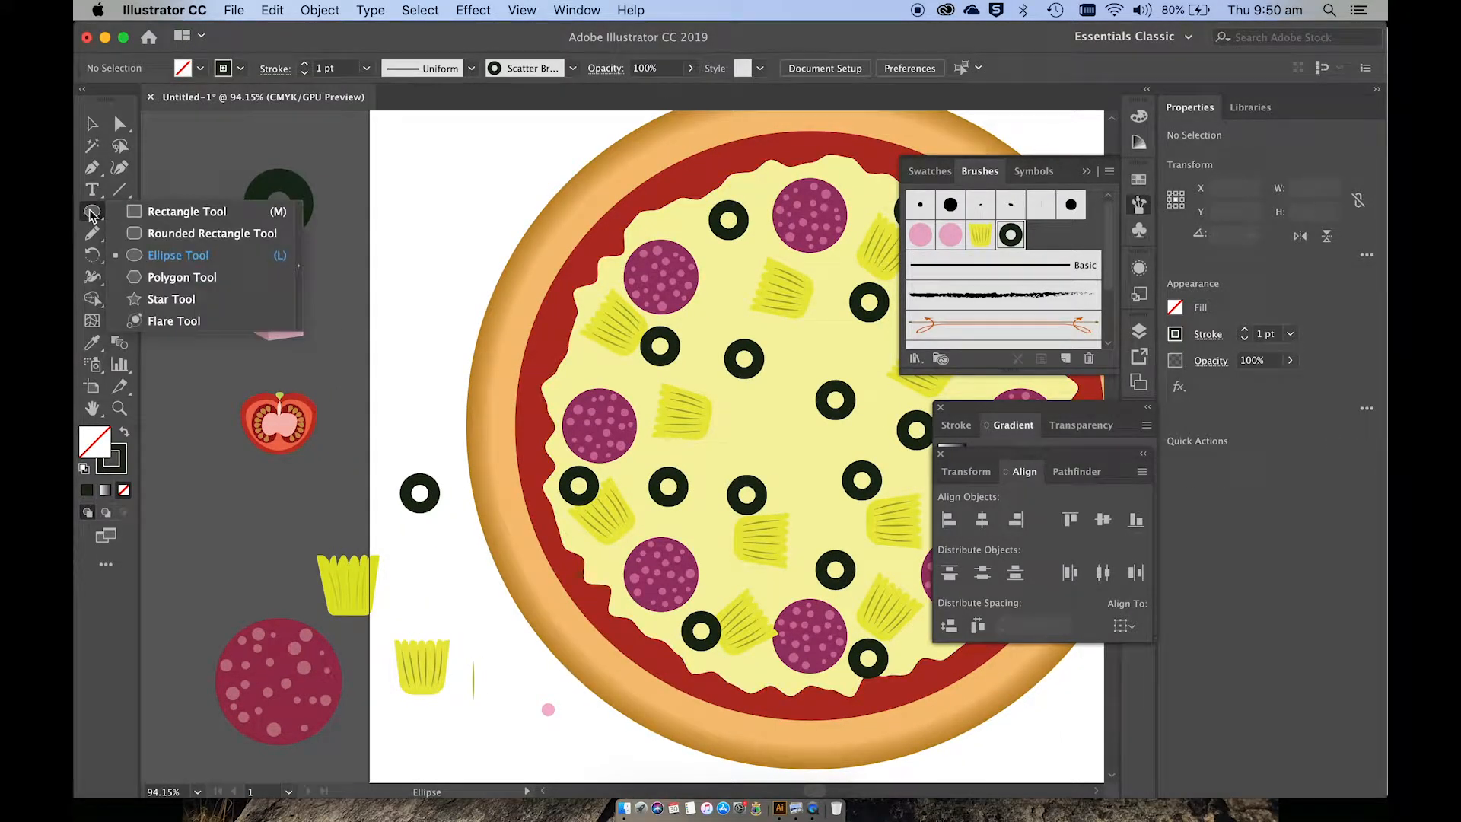
left_click(182, 212)
scroll(349, 369, "up", 1)
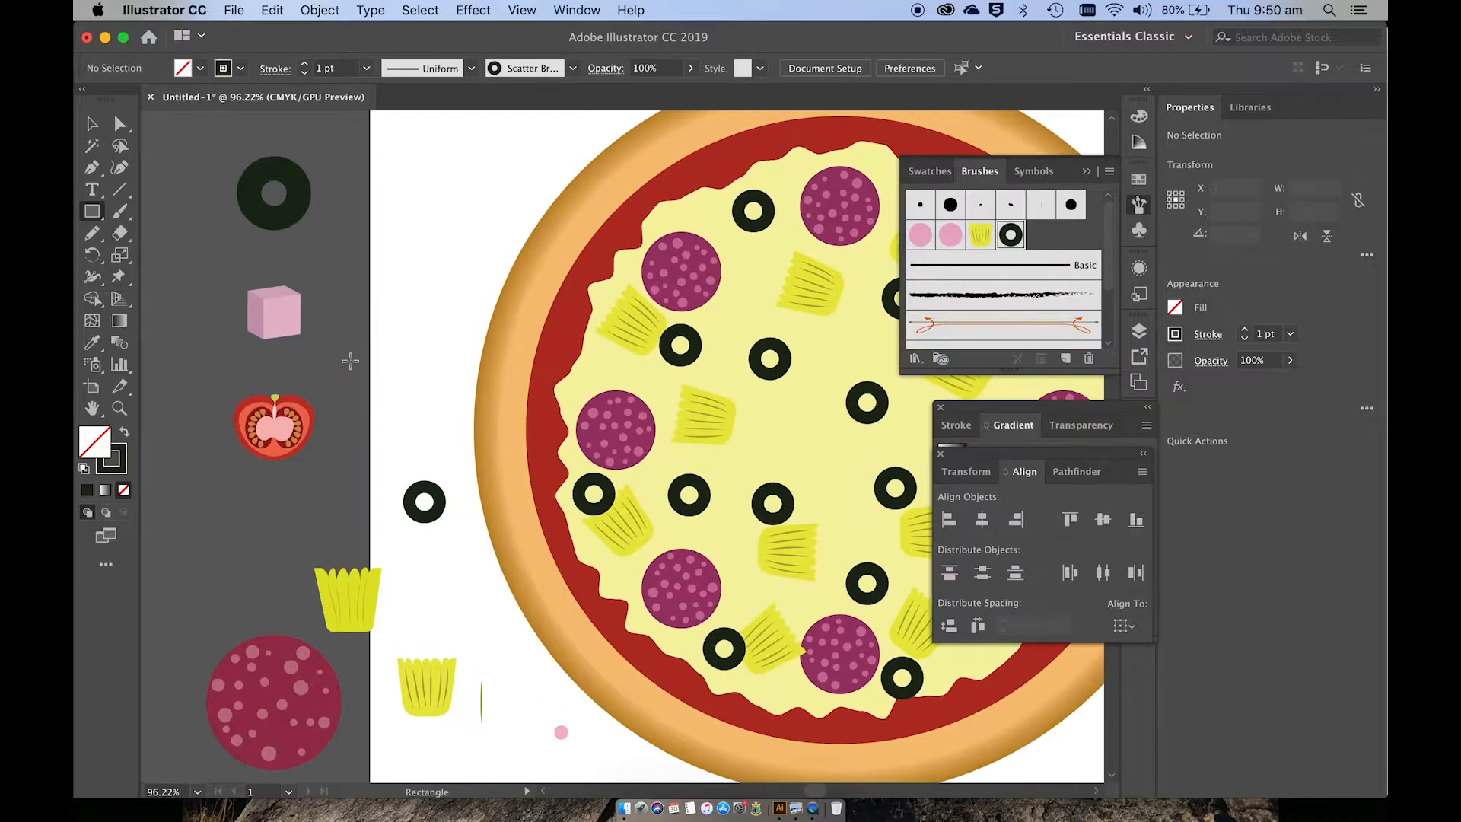
scroll(350, 361, "up", 5)
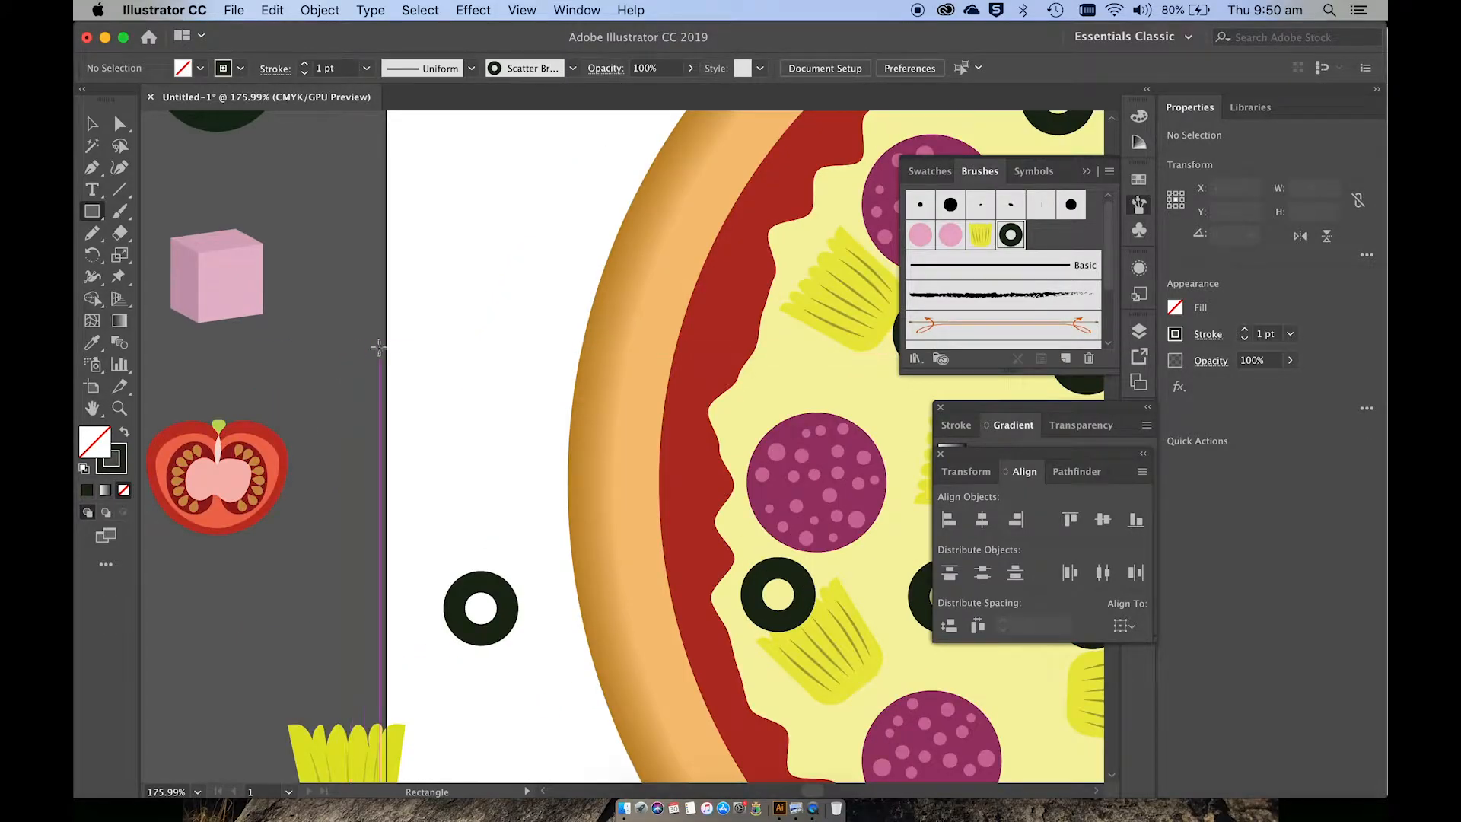
left_click_drag(401, 312, 454, 376)
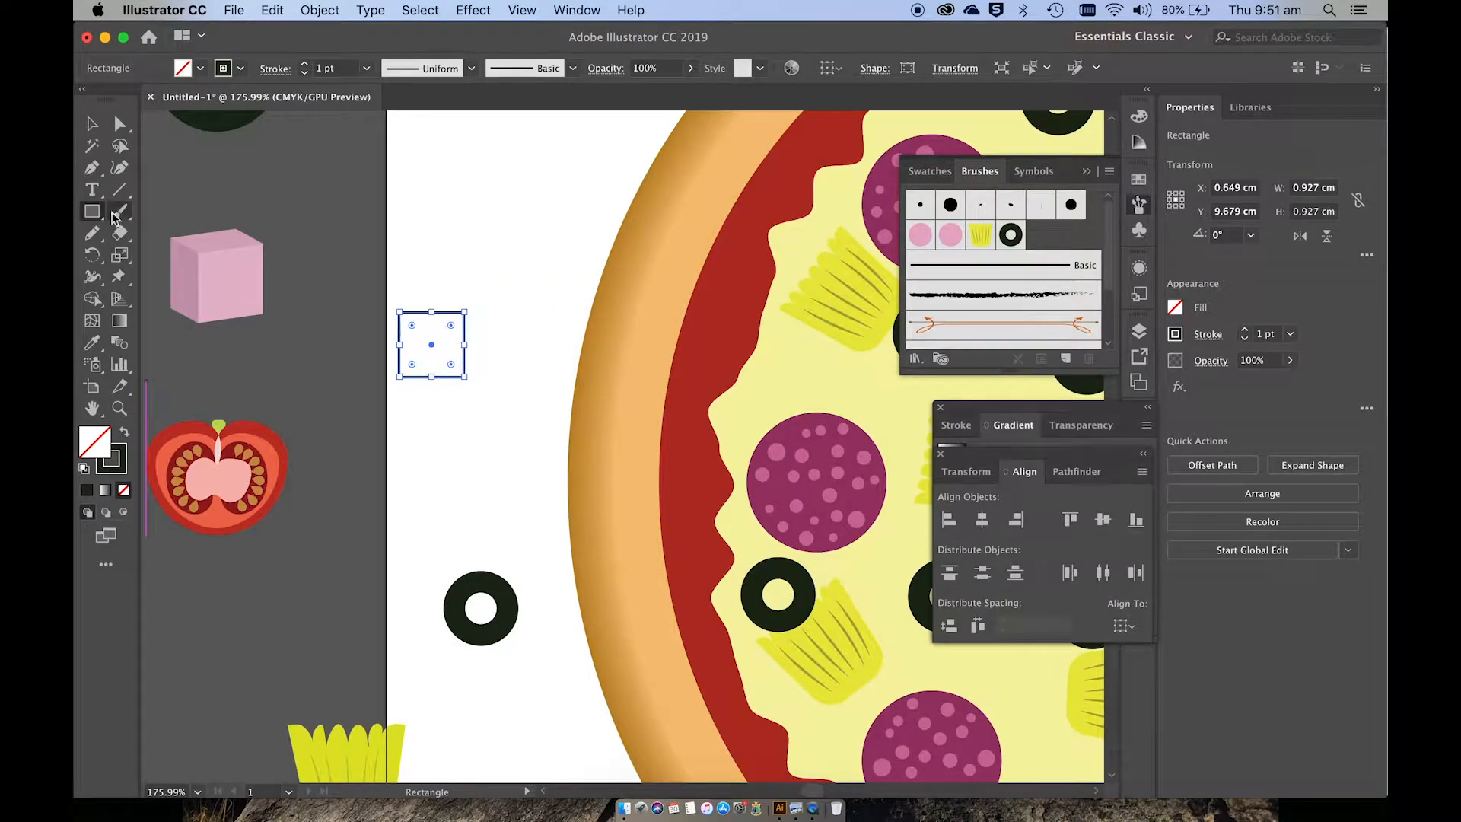
Give the square a pale pink fill, #F2D1EB, with no stroke.
left_click(124, 433)
double_click(96, 442)
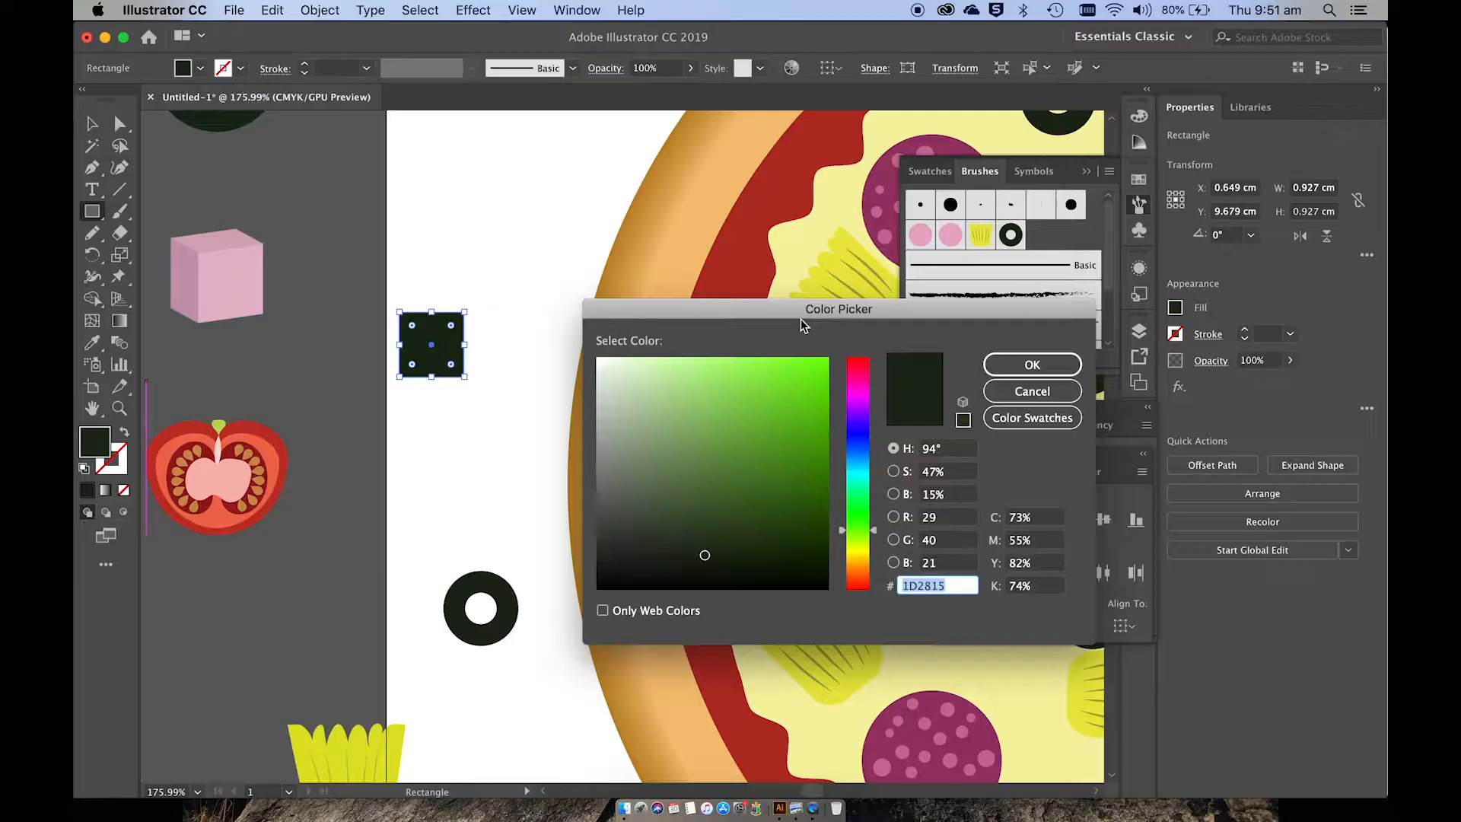
left_click(858, 393)
left_click(768, 370)
left_click_drag(769, 370, 631, 368)
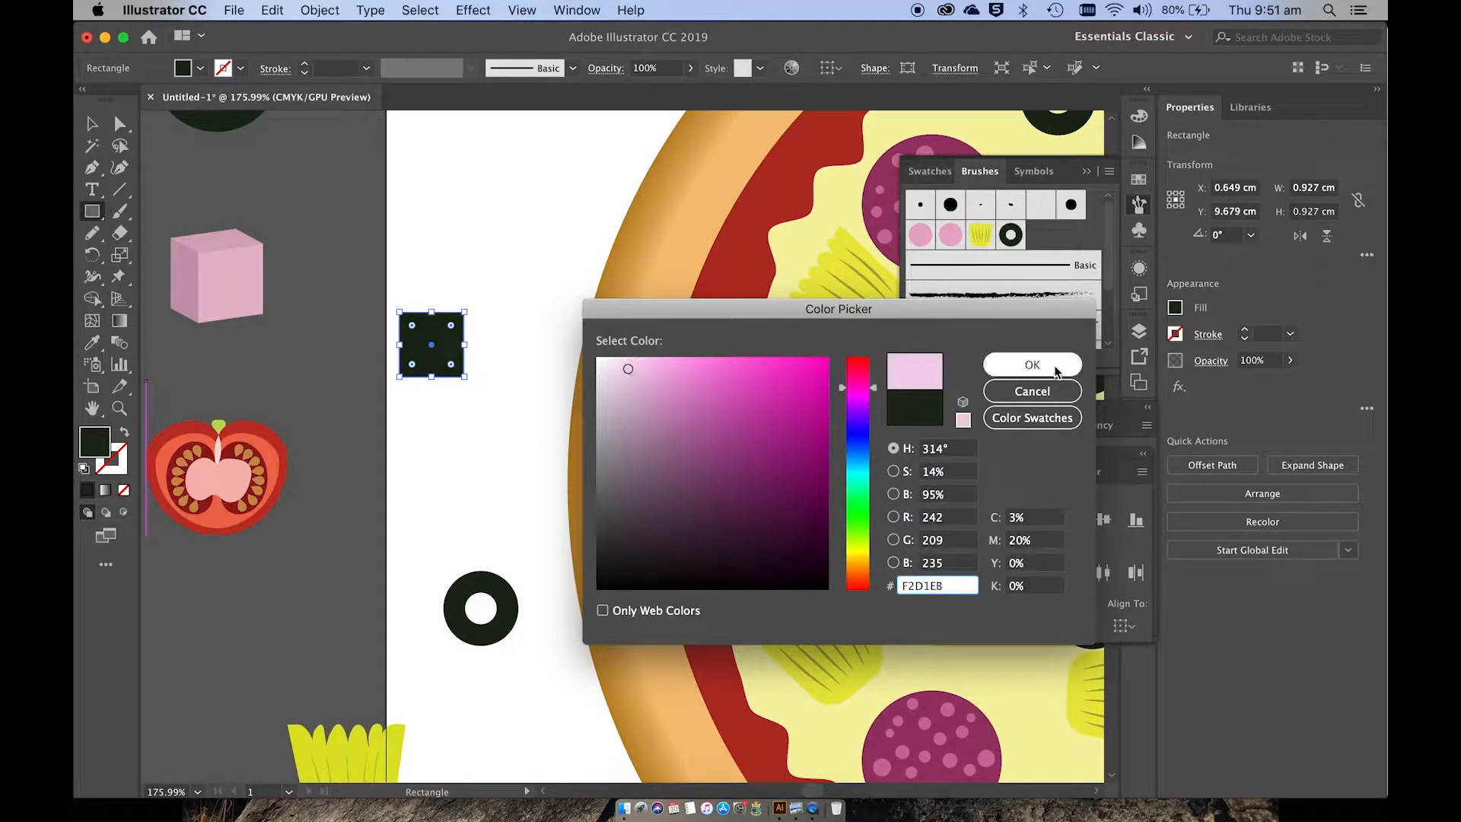
left_click(1041, 366)
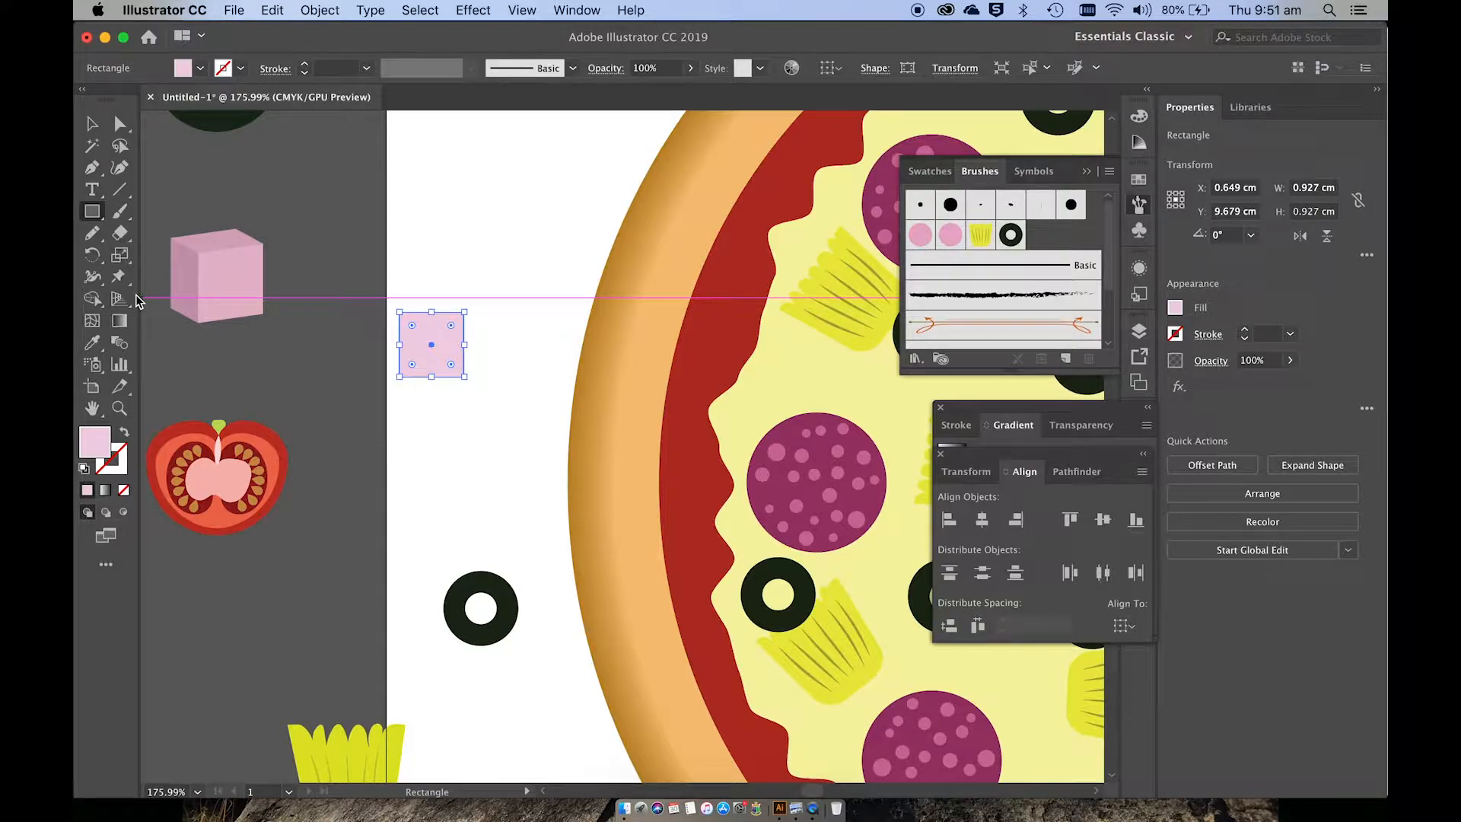
Slant the pink square by raising its upper right corner to about Y 9.22 cm and its lower right corner to about Y 10.03 cm.
left_click(118, 128)
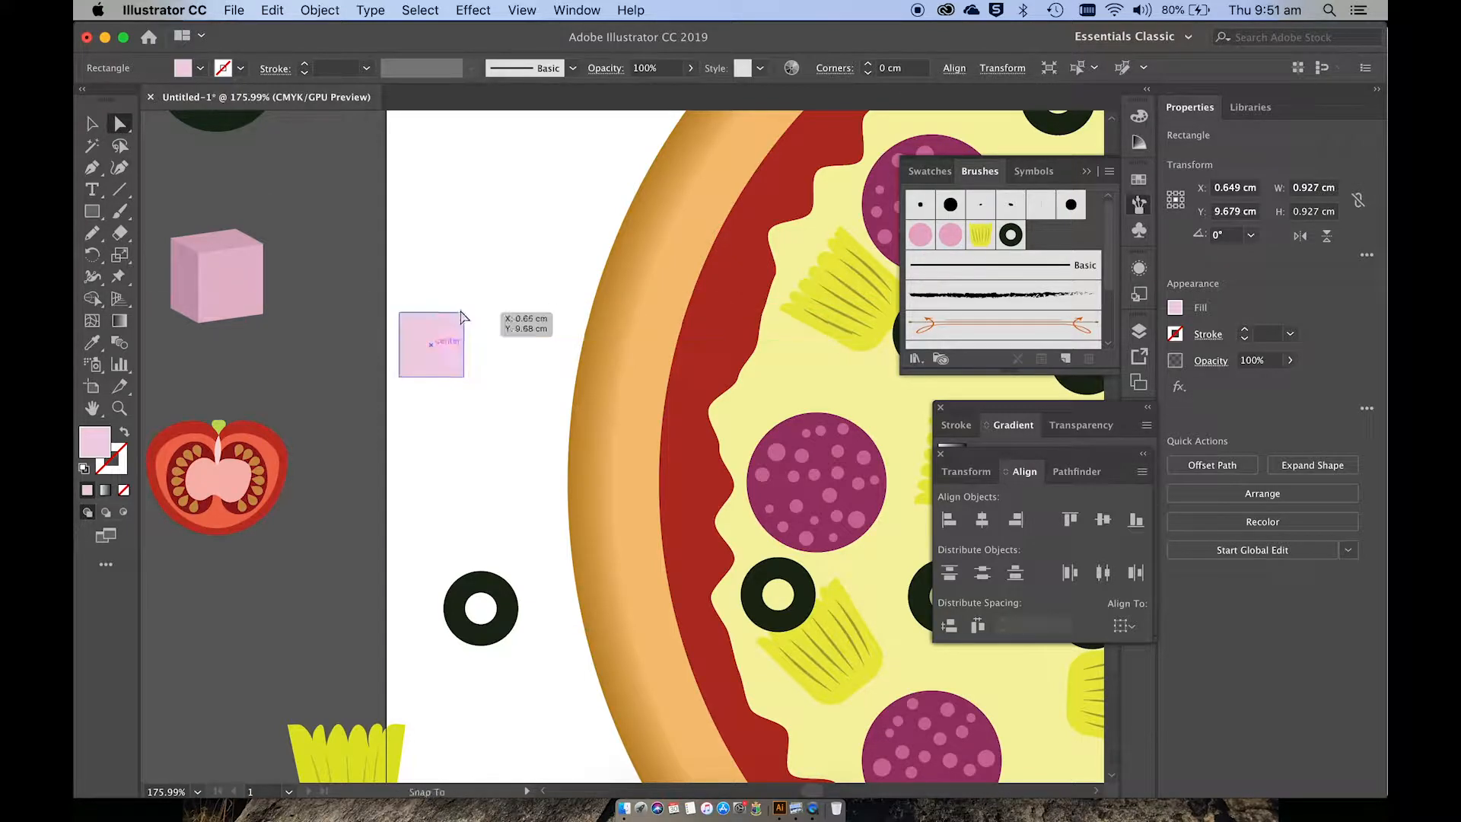
left_click_drag(464, 312, 465, 306)
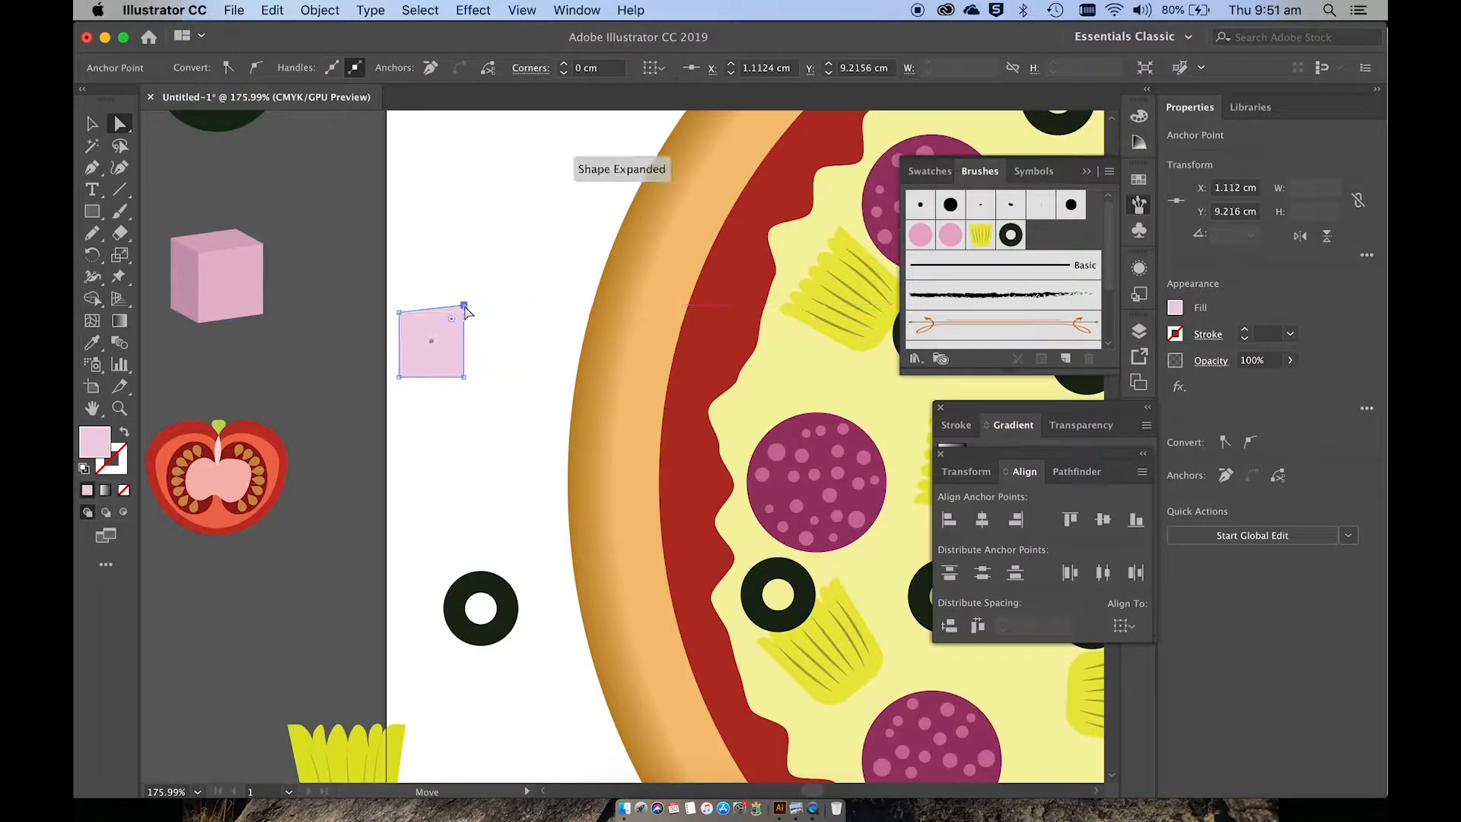
left_click_drag(463, 376, 464, 368)
left_click(502, 356)
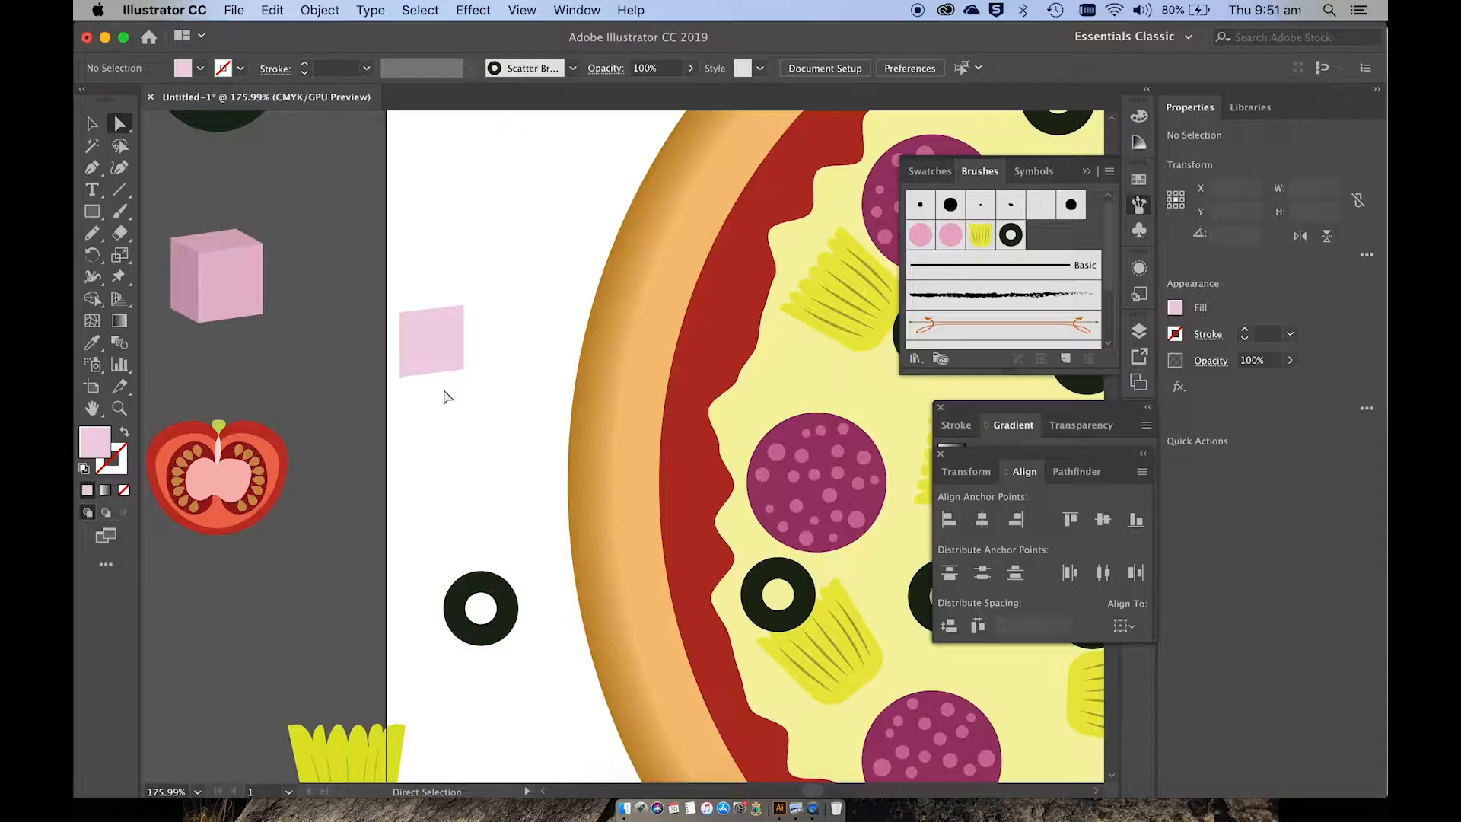
Start a 3D Extrude & Bevel effect on the slanted pink square with the preview turned on.
scroll(470, 325, "up", 5)
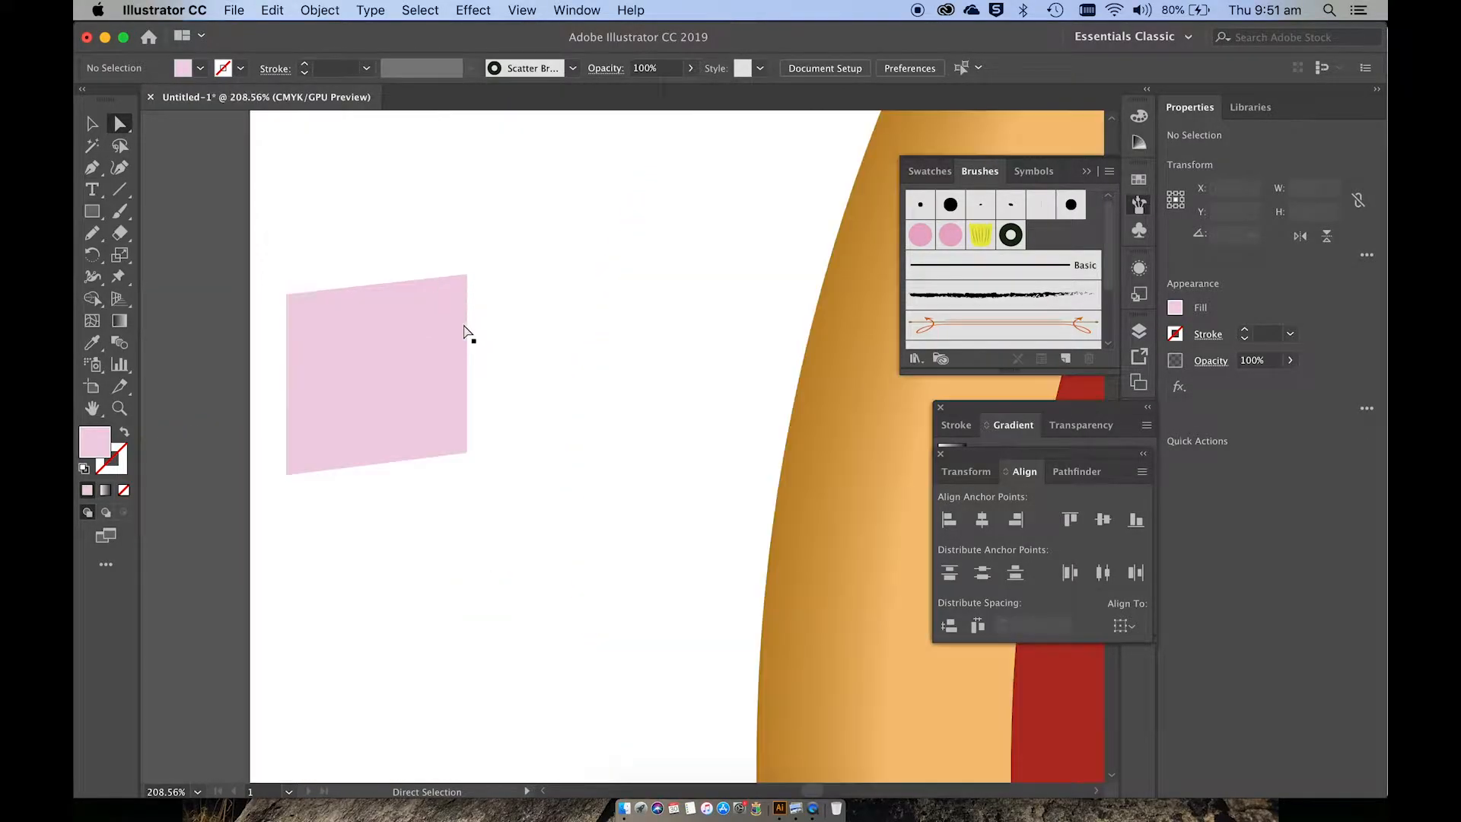
scroll(465, 327, "up", 5)
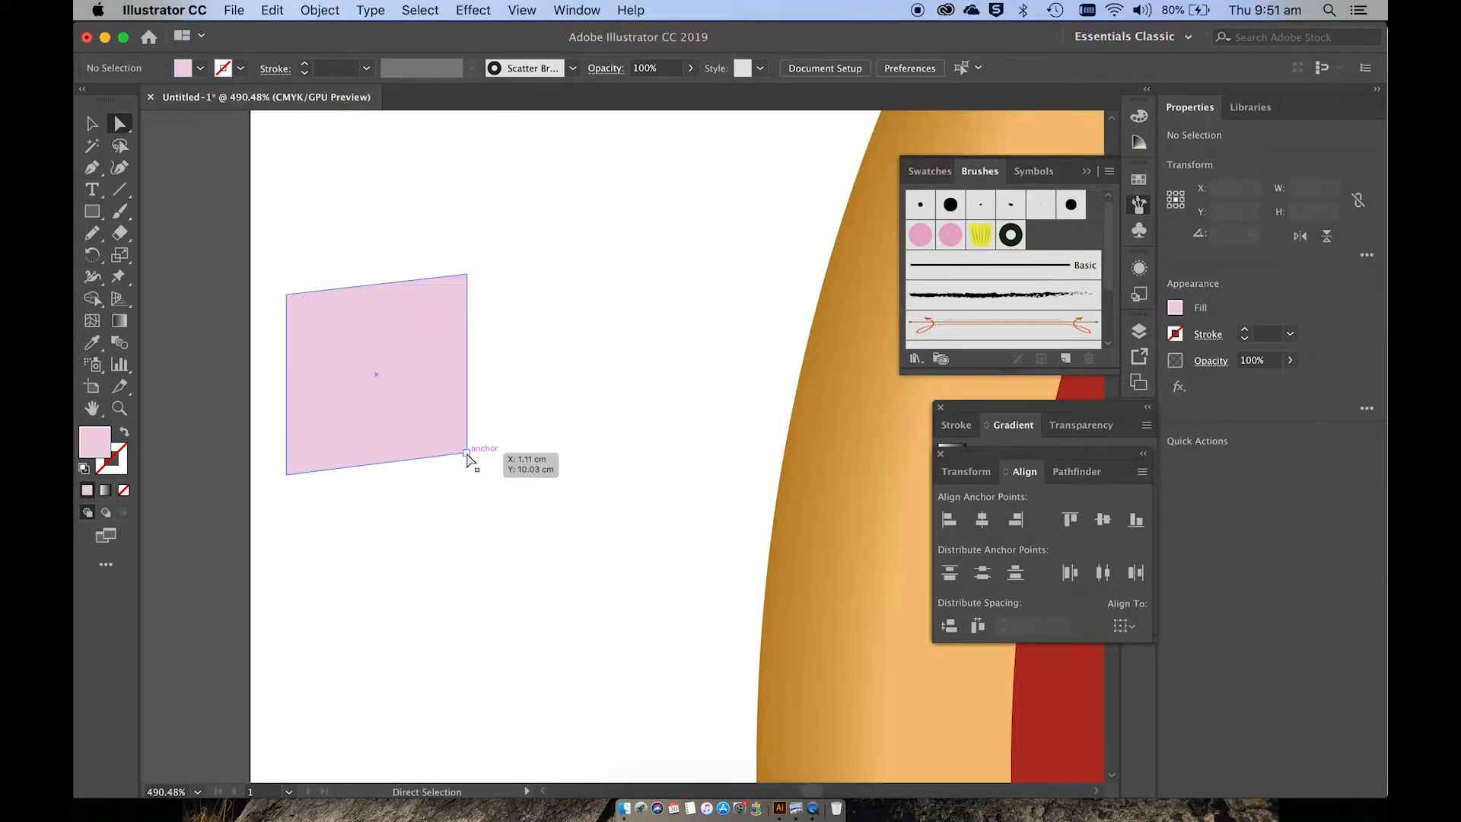
left_click(88, 126)
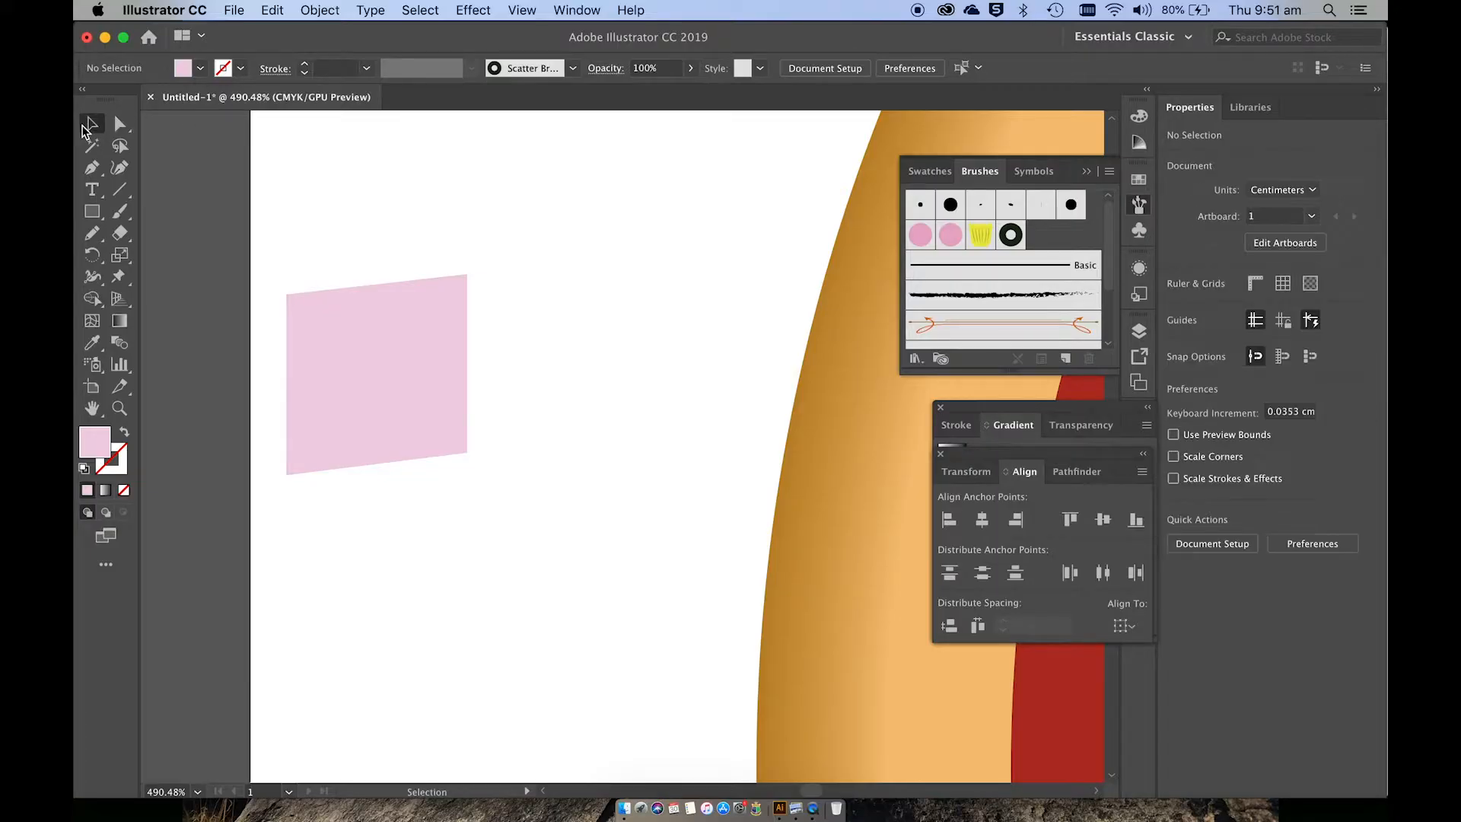
left_click(325, 312)
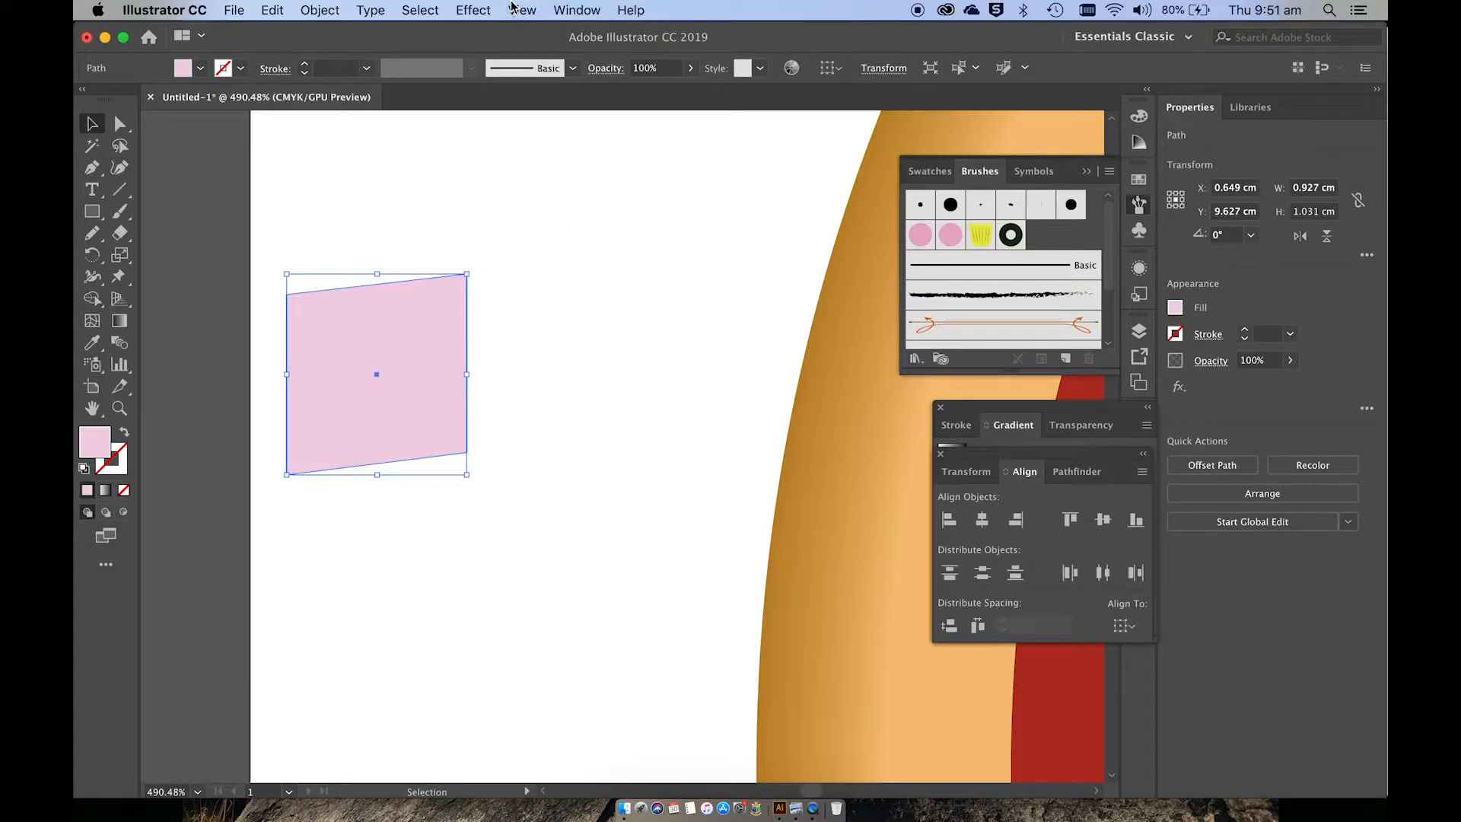
left_click(487, 9)
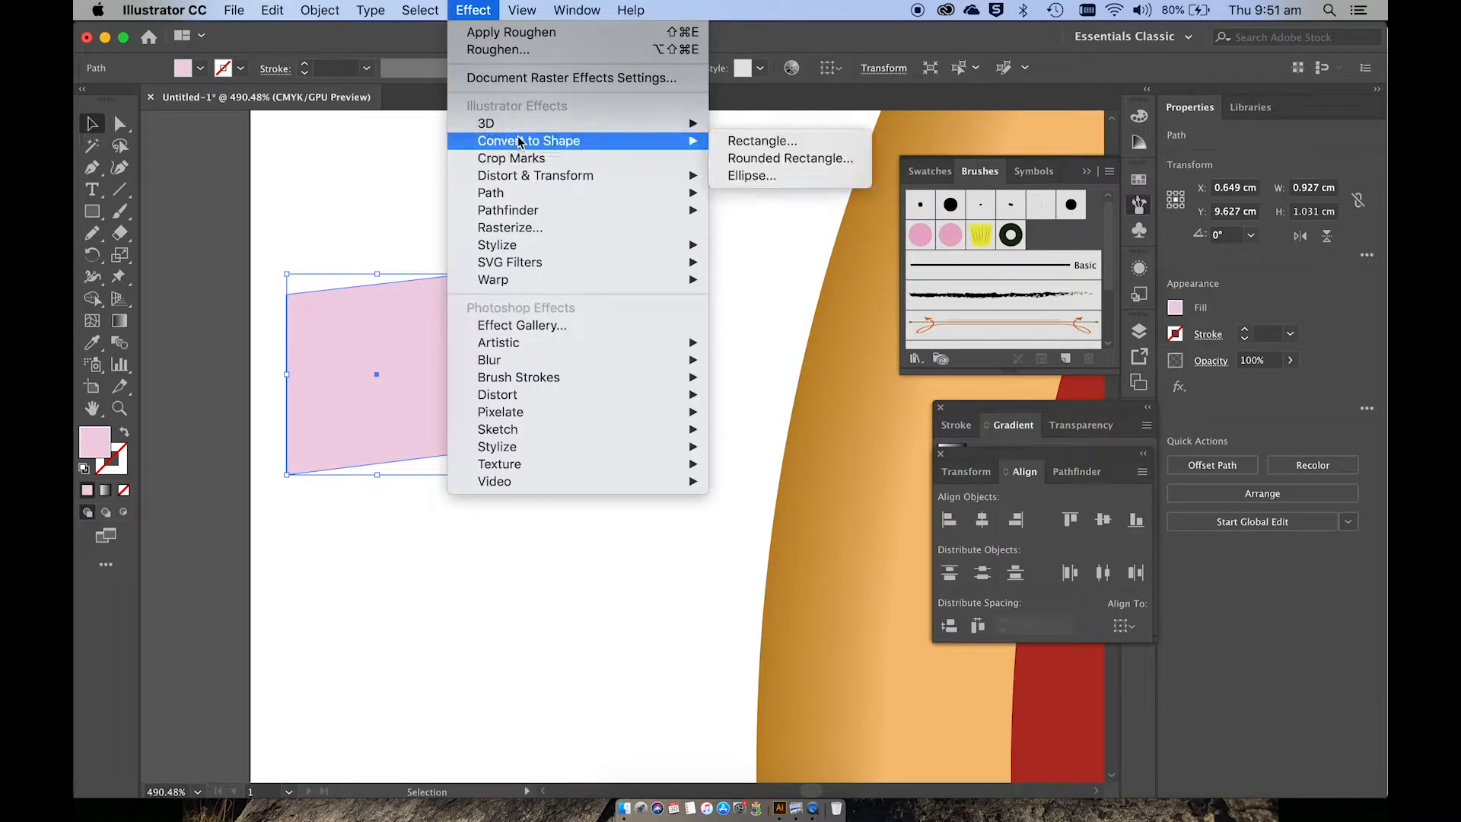
mouse_move(515, 129)
left_click(749, 122)
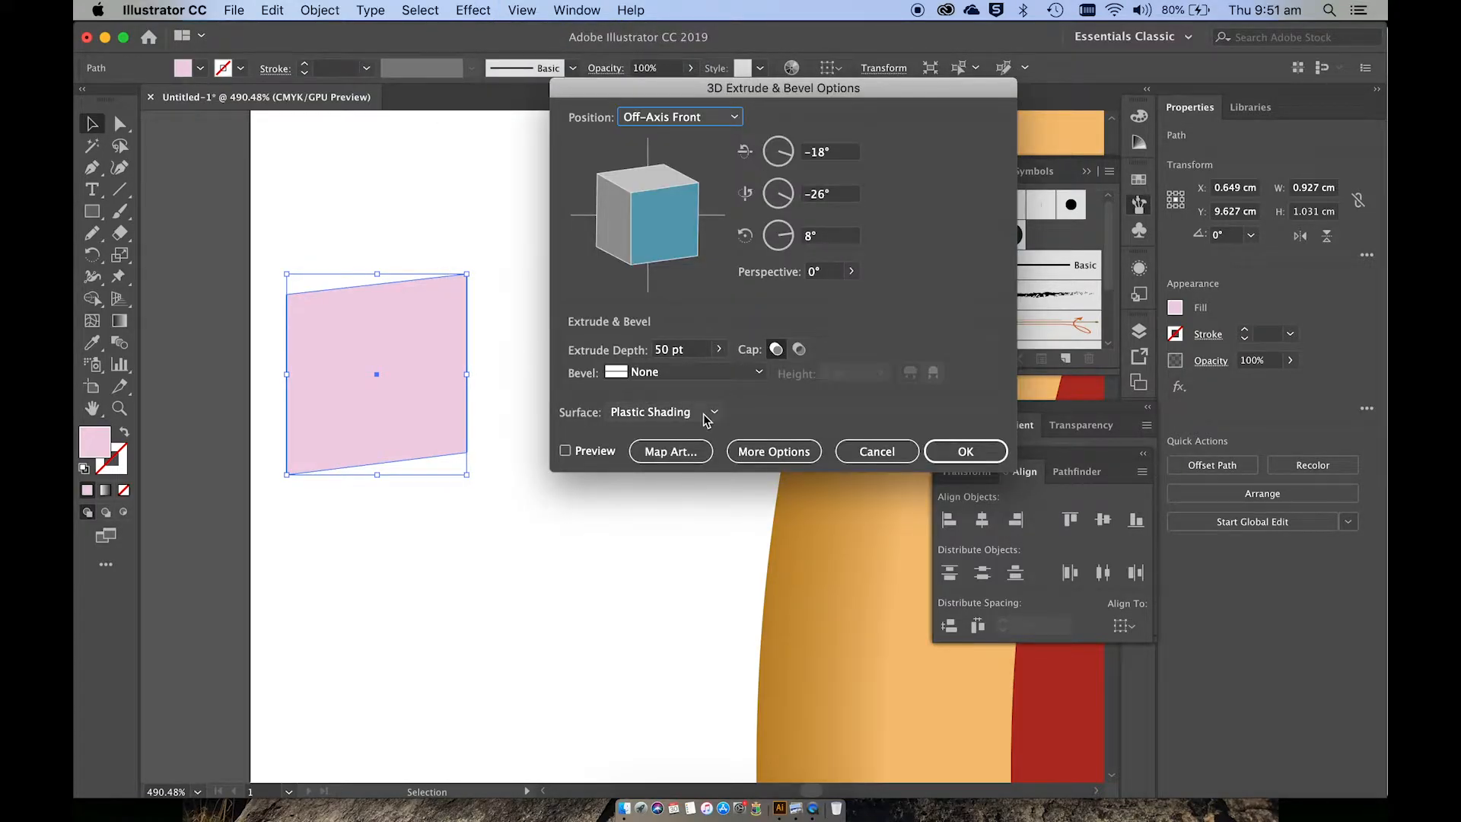
left_click(565, 451)
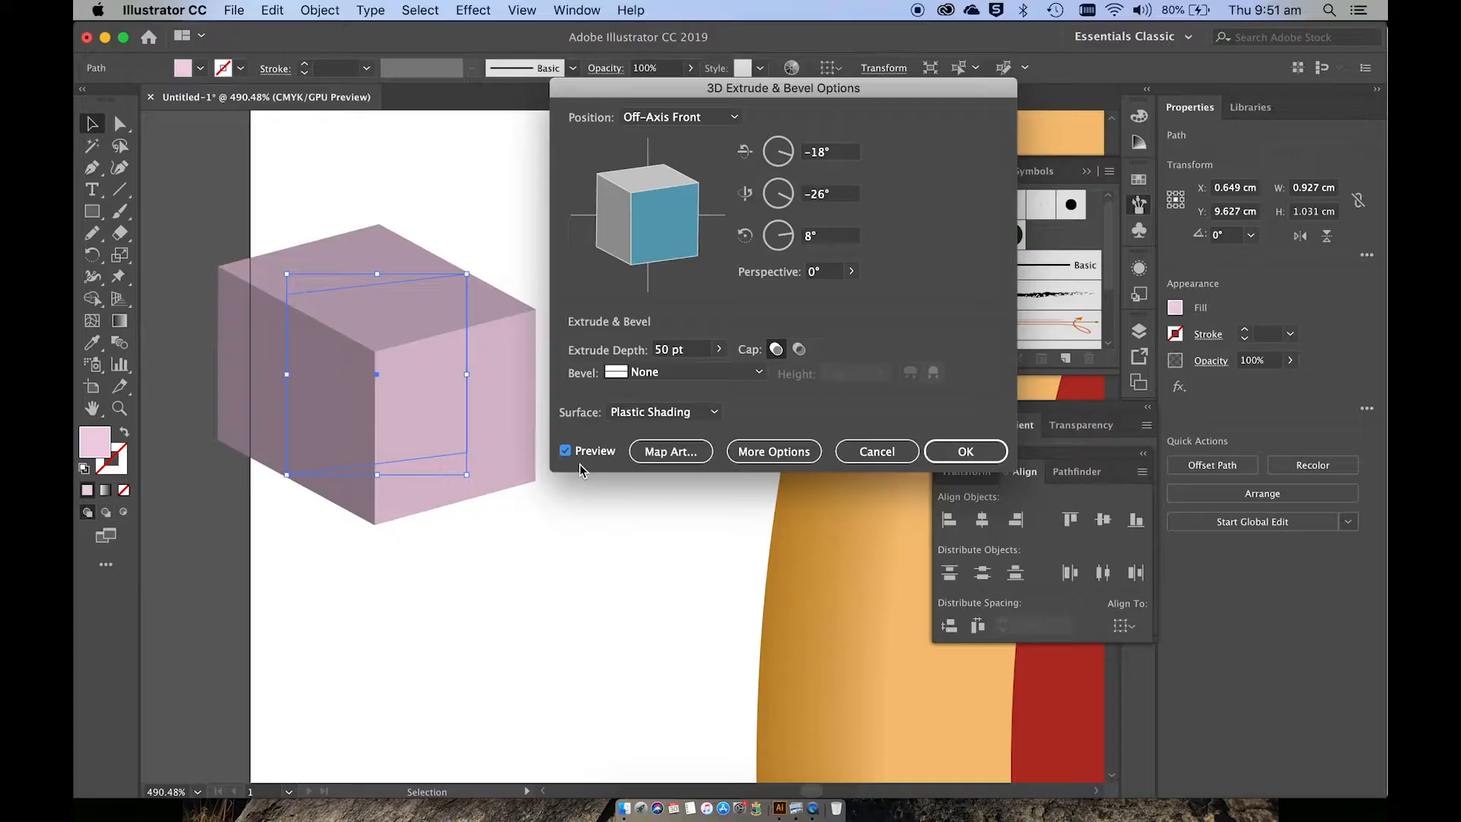
Set the extrude depth to 24 pt and the rotation around the X axis to -16°.
left_click(719, 348)
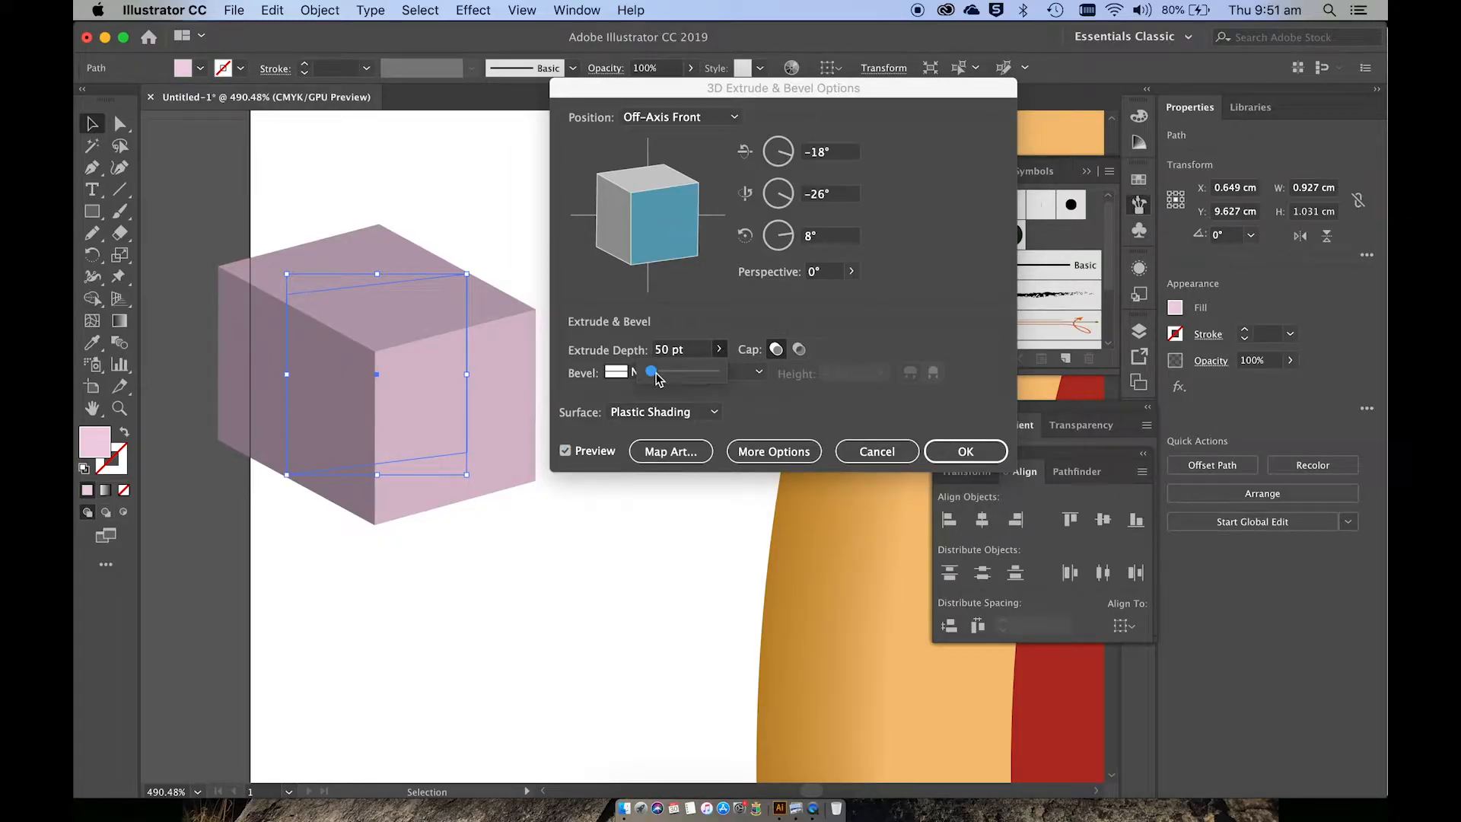
left_click_drag(655, 372, 652, 371)
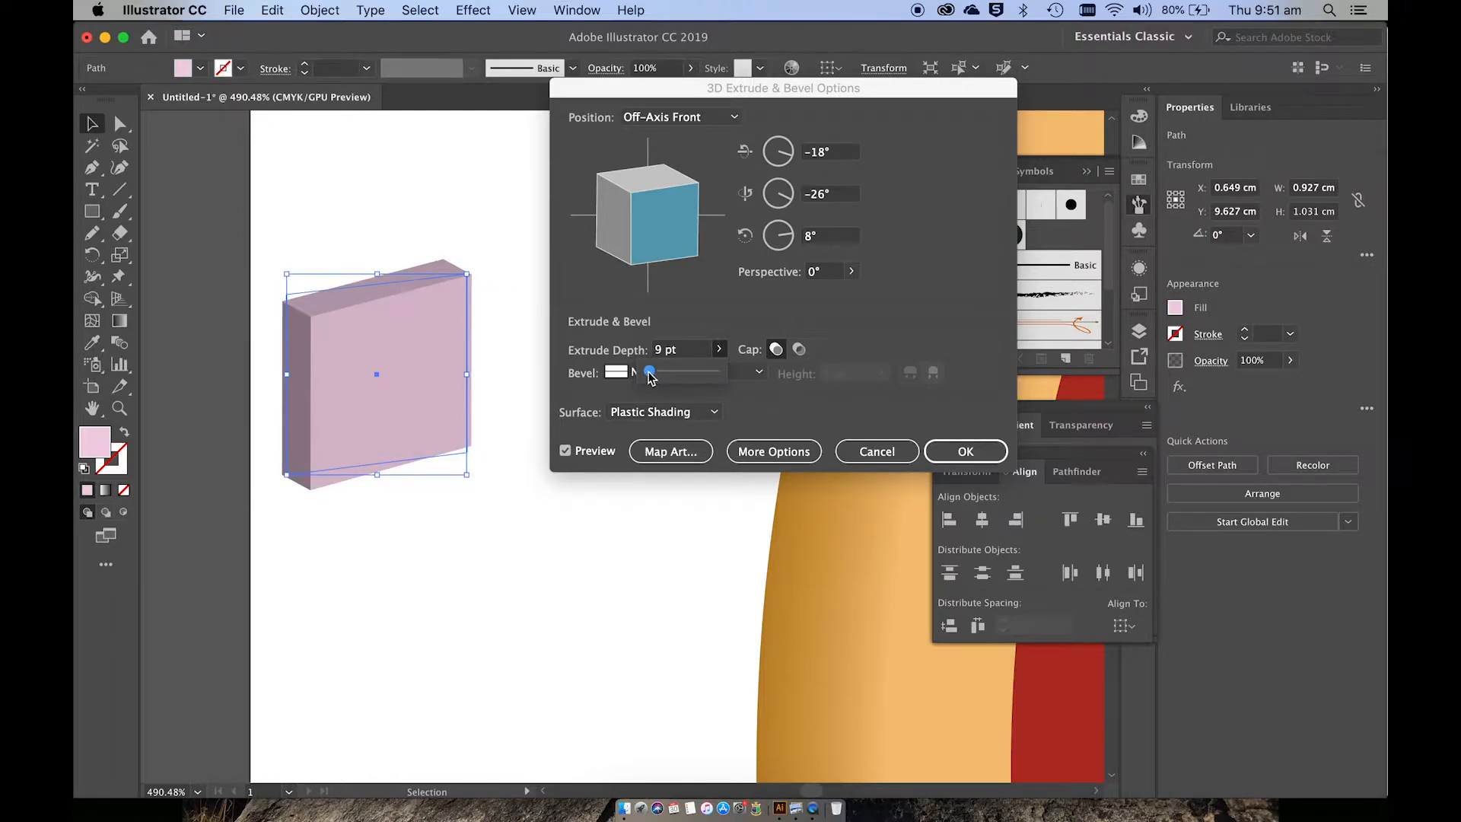
left_click_drag(648, 375, 651, 375)
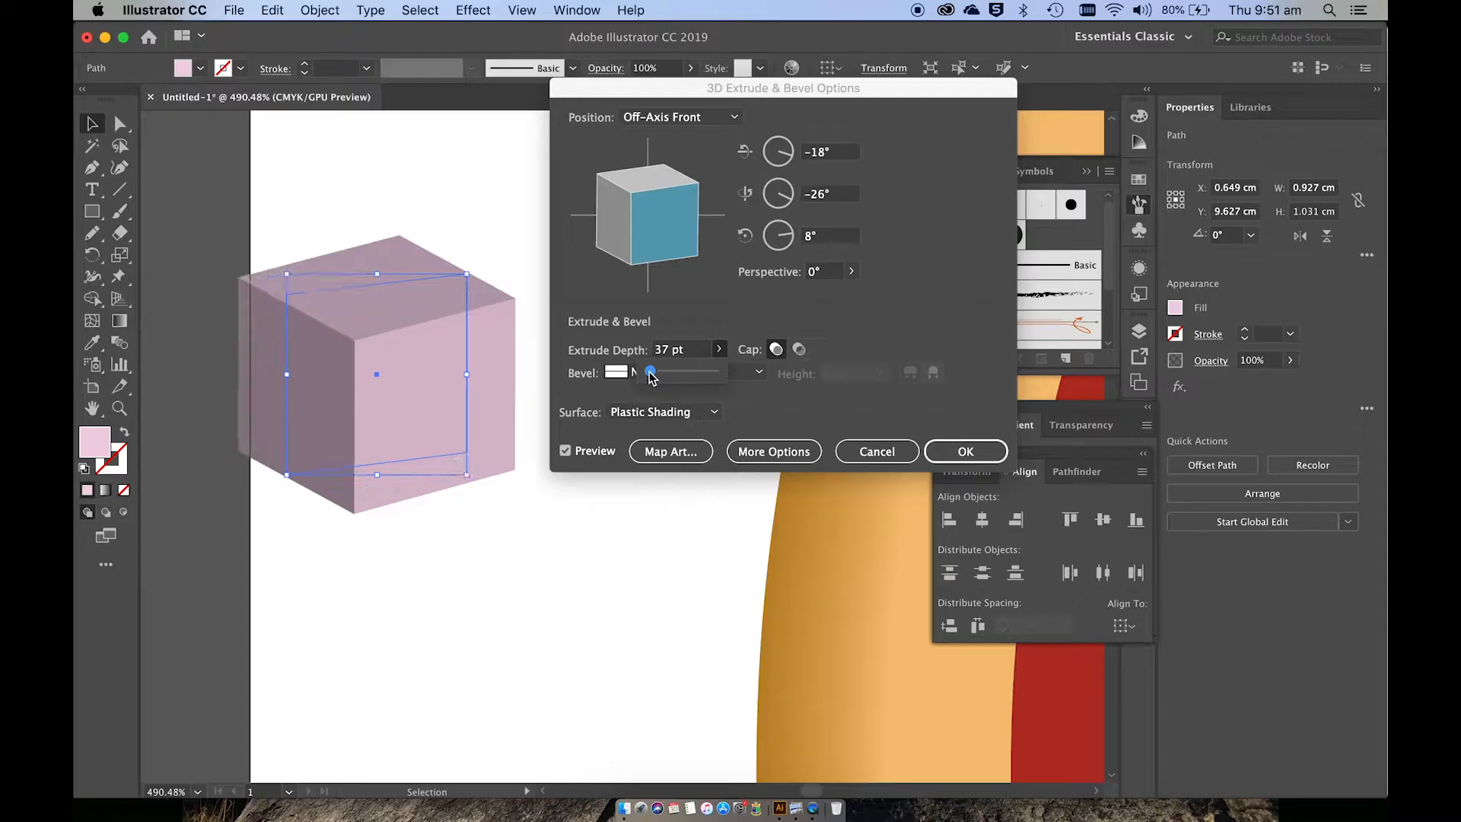
left_click_drag(650, 372, 649, 373)
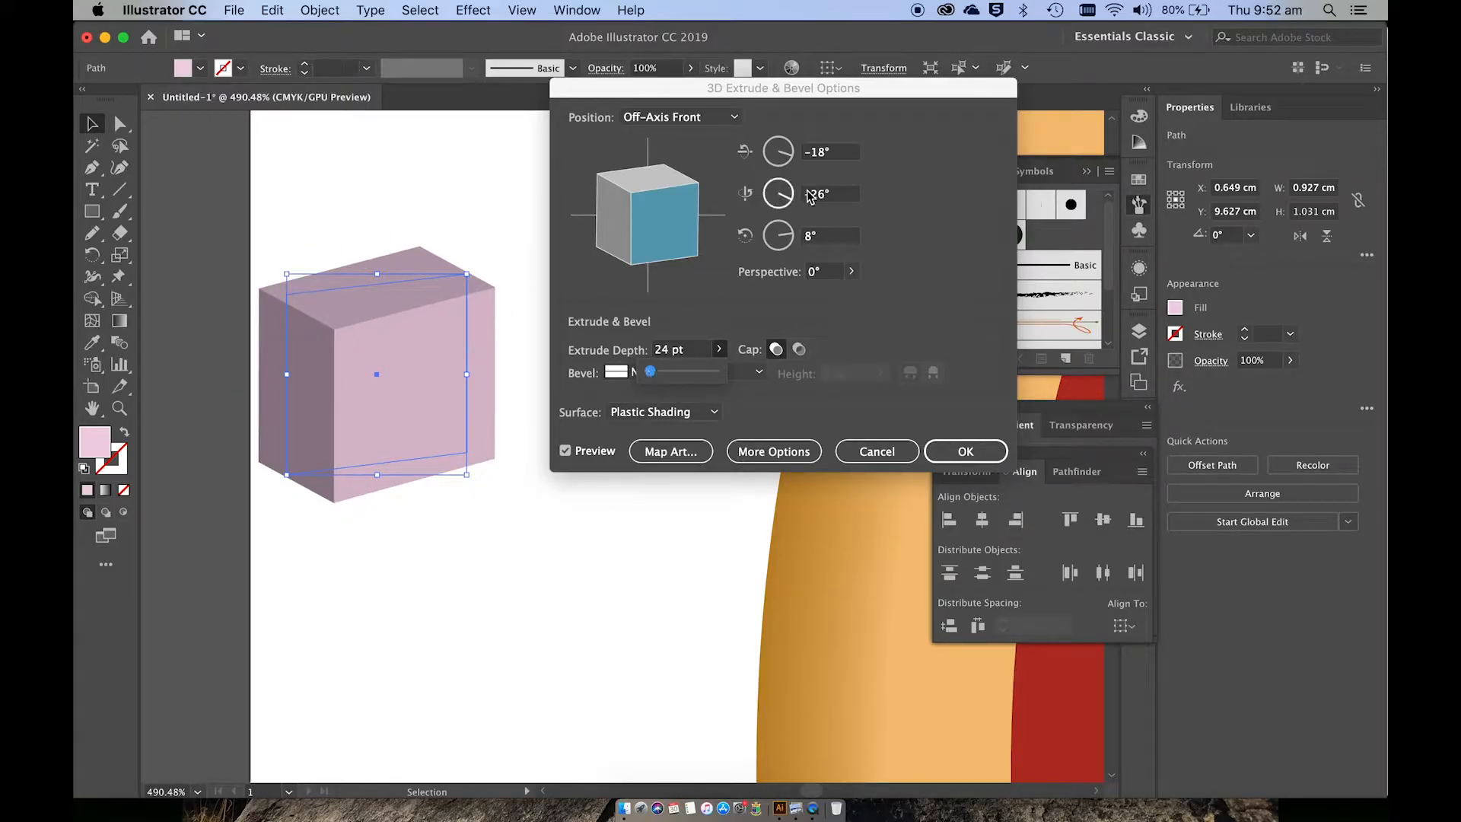
left_click_drag(788, 162, 790, 161)
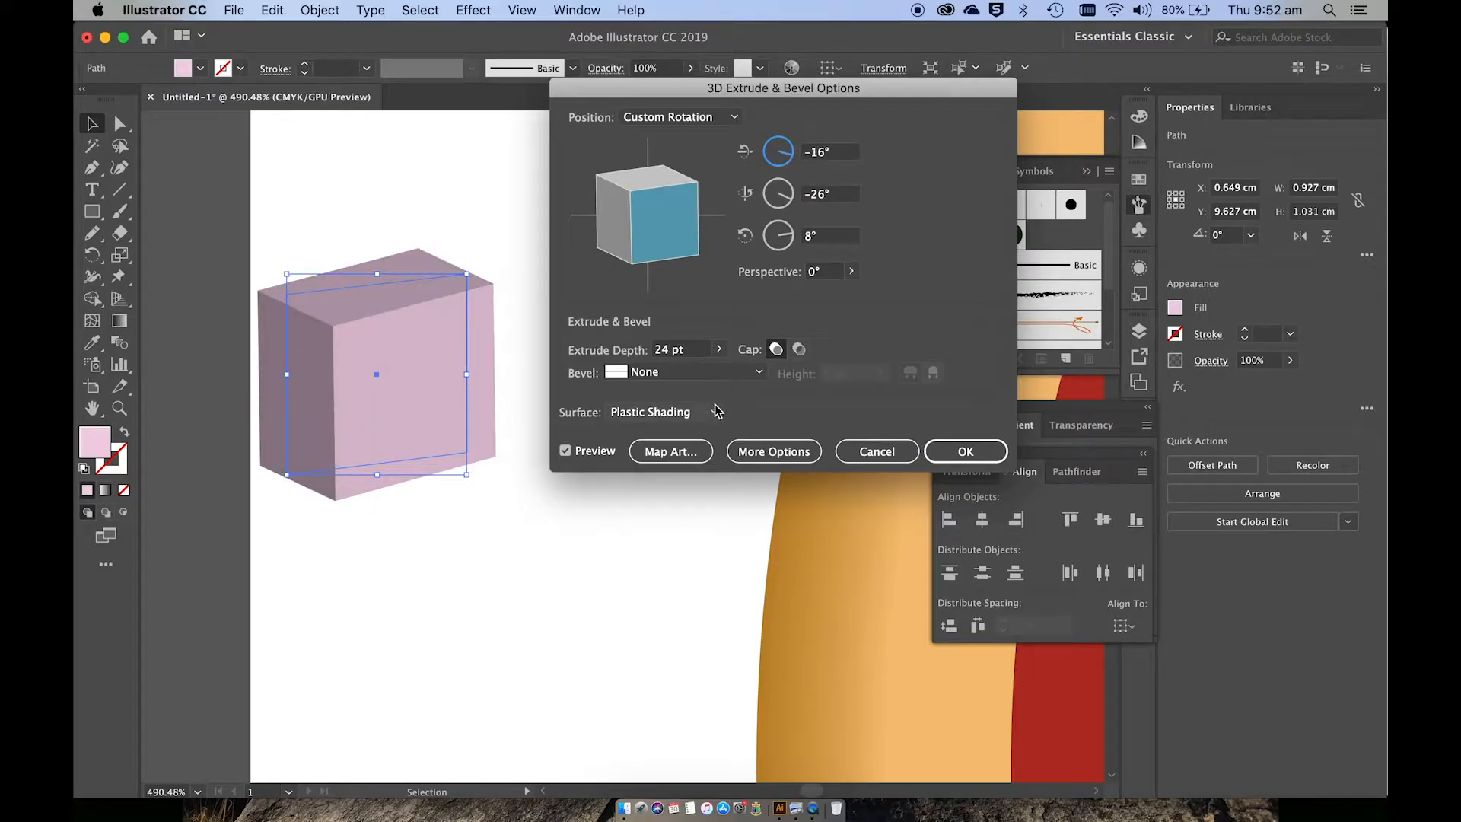
Give the extrusion a custom mauve shading colour, #A5638C, and apply the 3D effect.
left_click(739, 455)
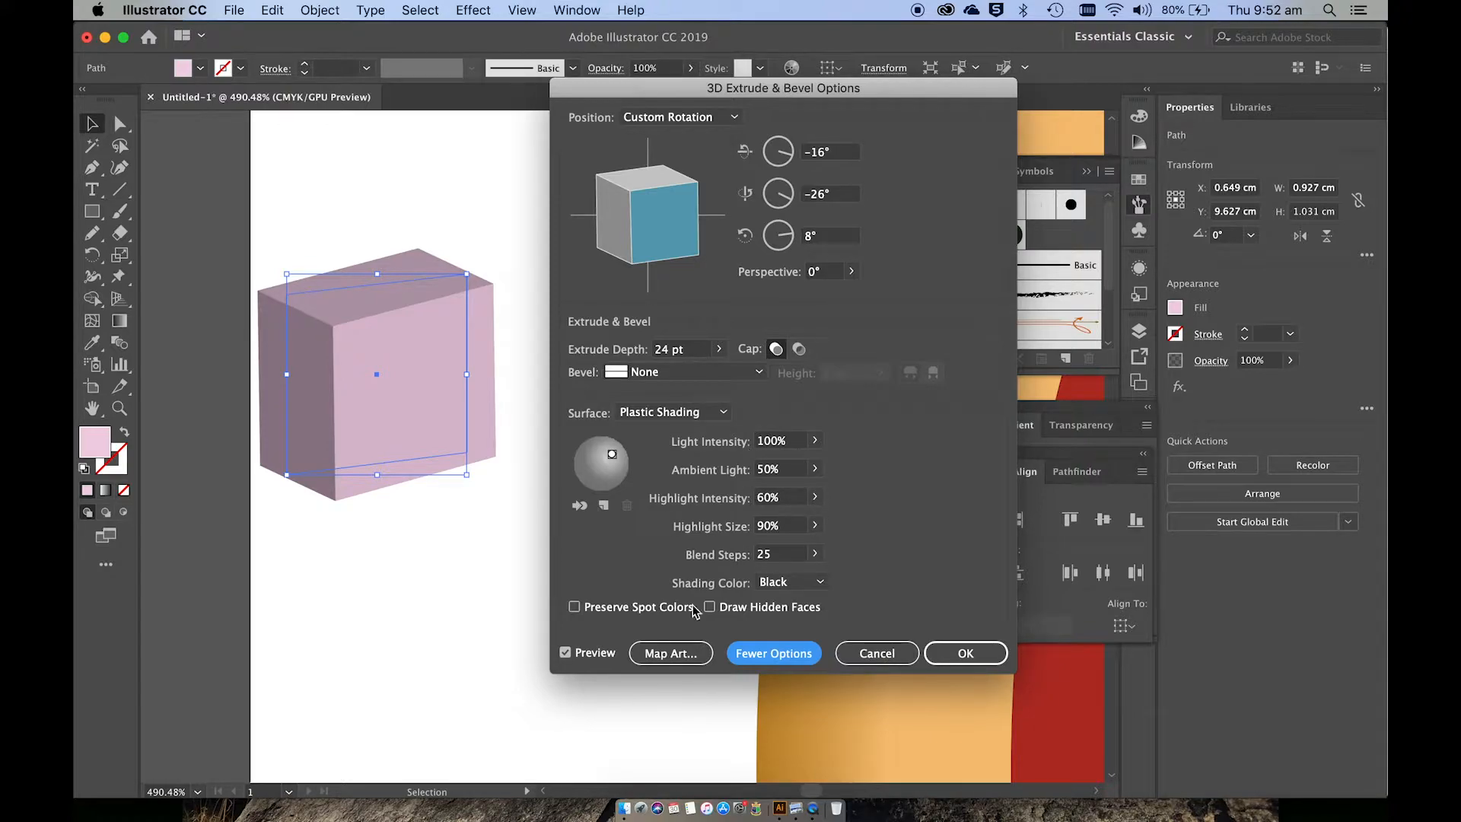
left_click(826, 583)
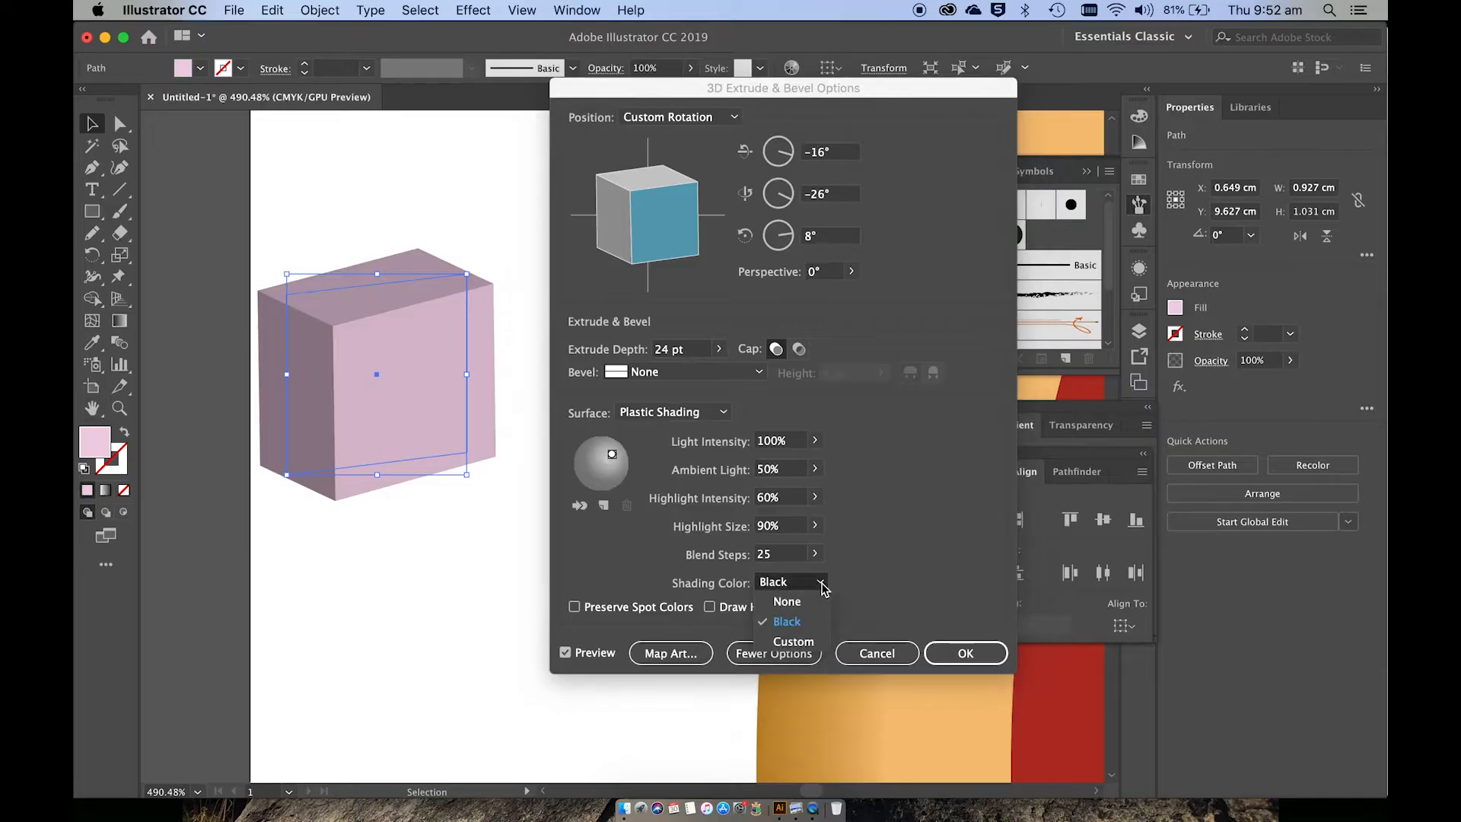
left_click(804, 643)
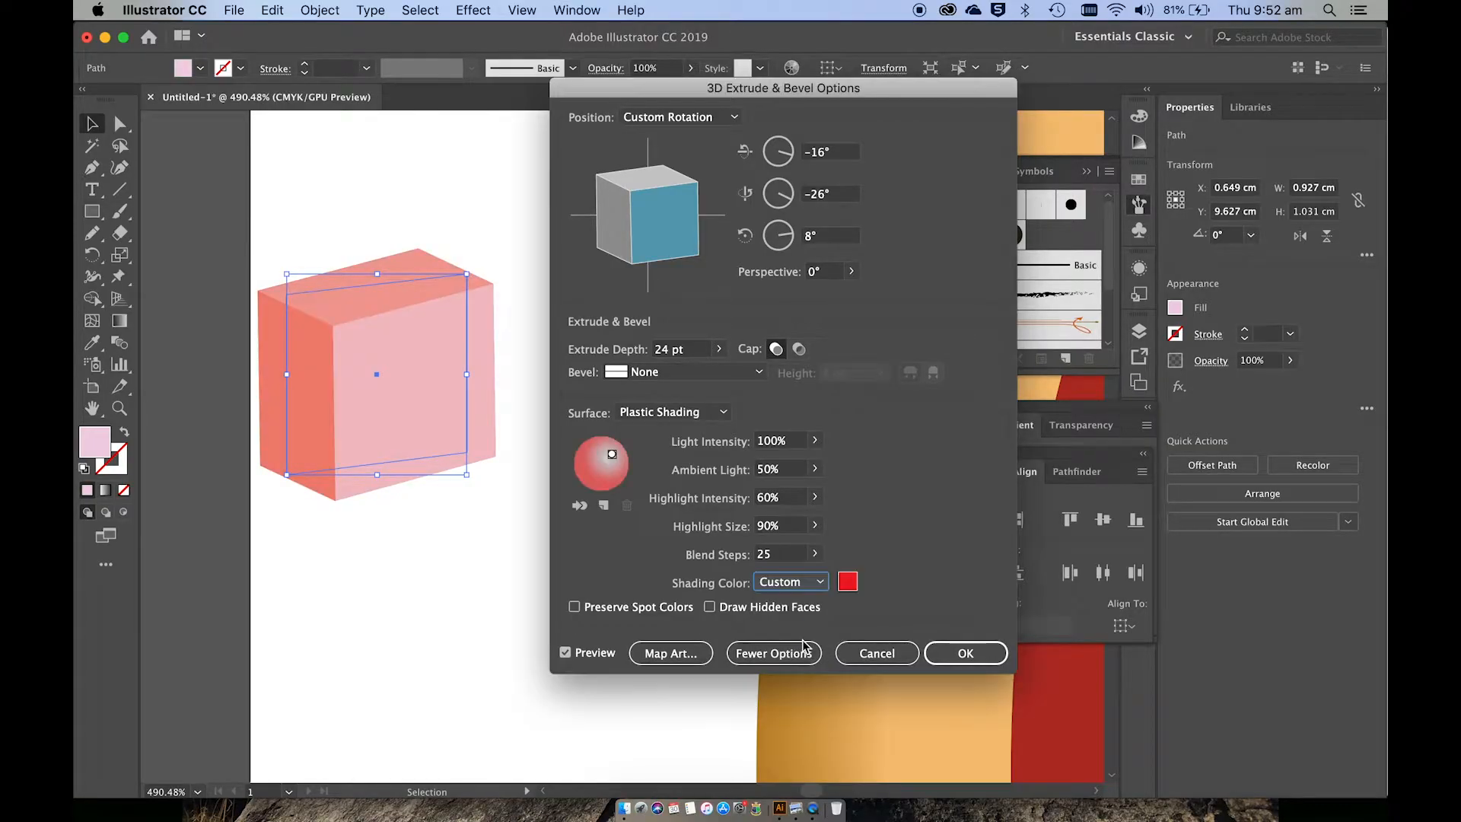
left_click(848, 582)
left_click(857, 381)
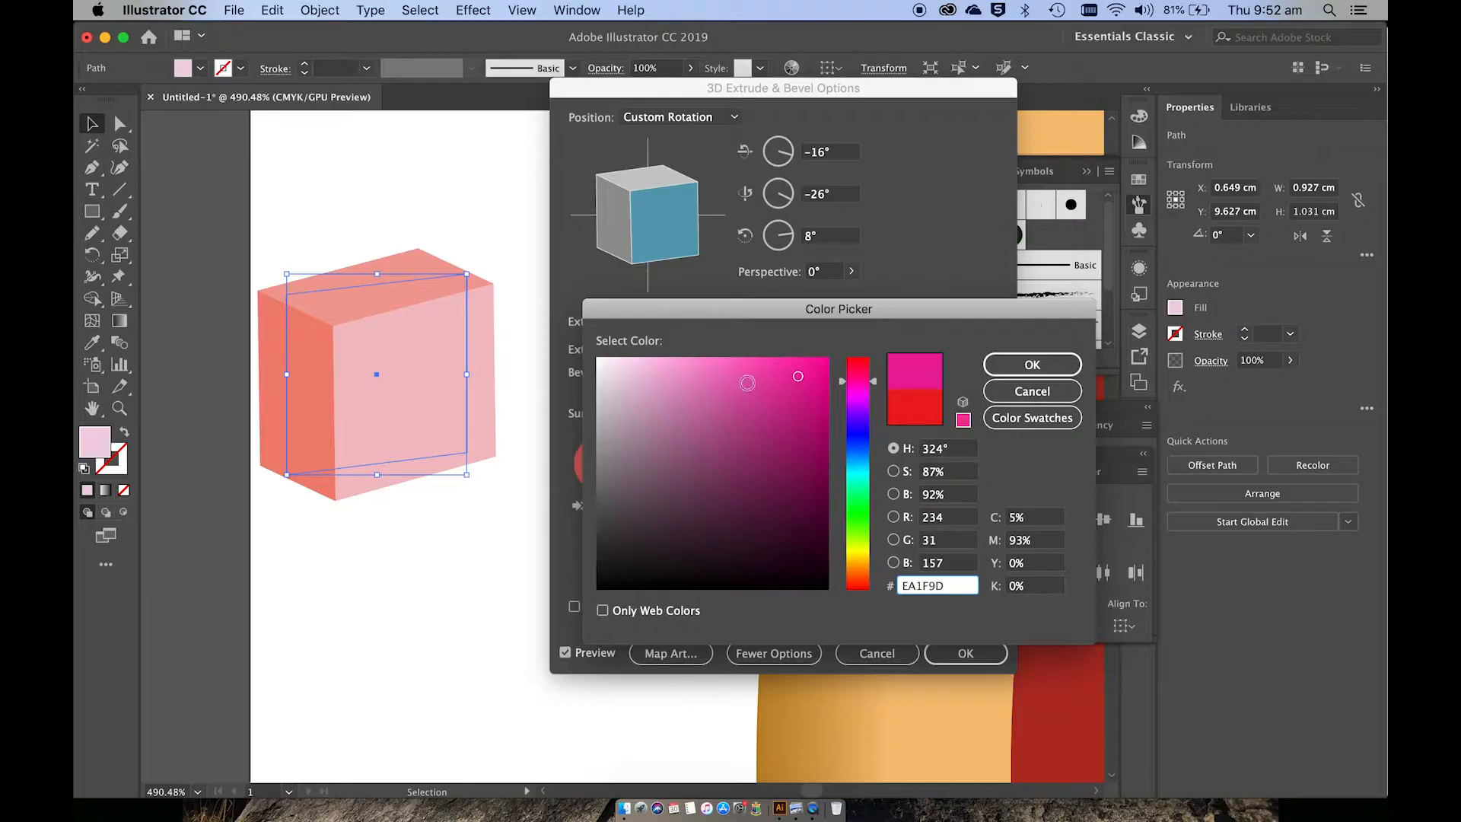
left_click(687, 418)
left_click(668, 438)
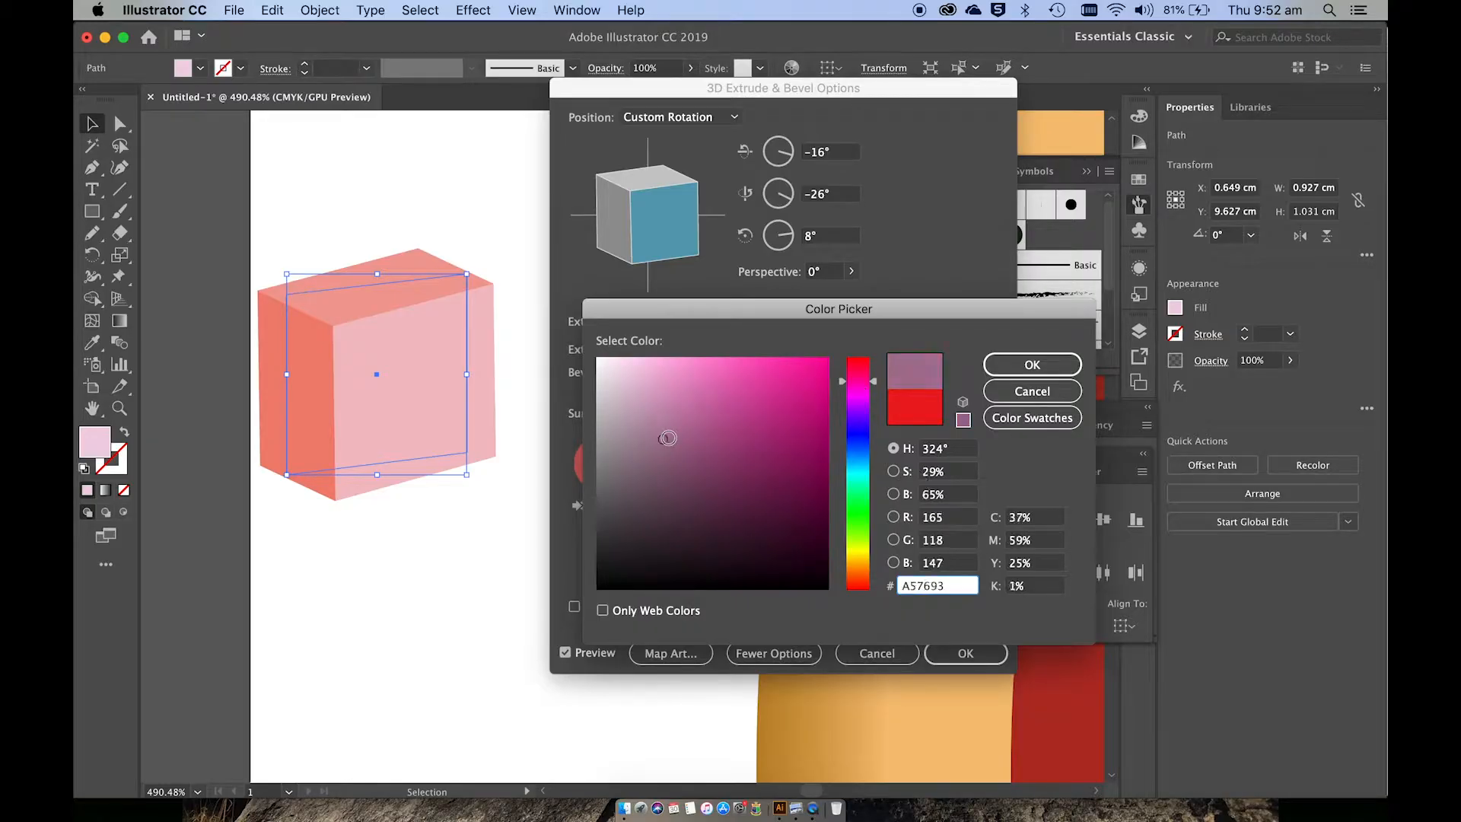
left_click(690, 439)
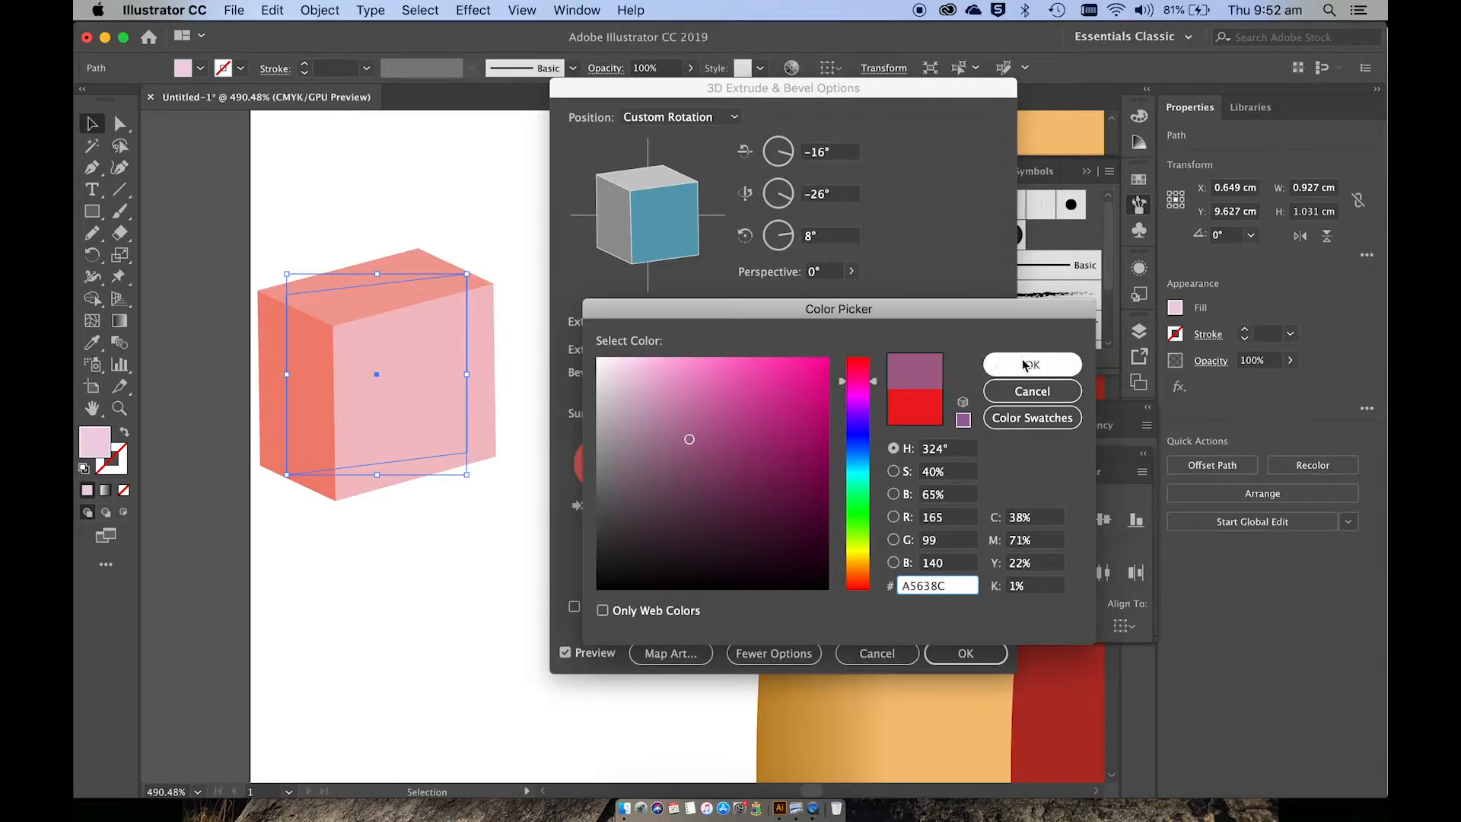
left_click(1026, 366)
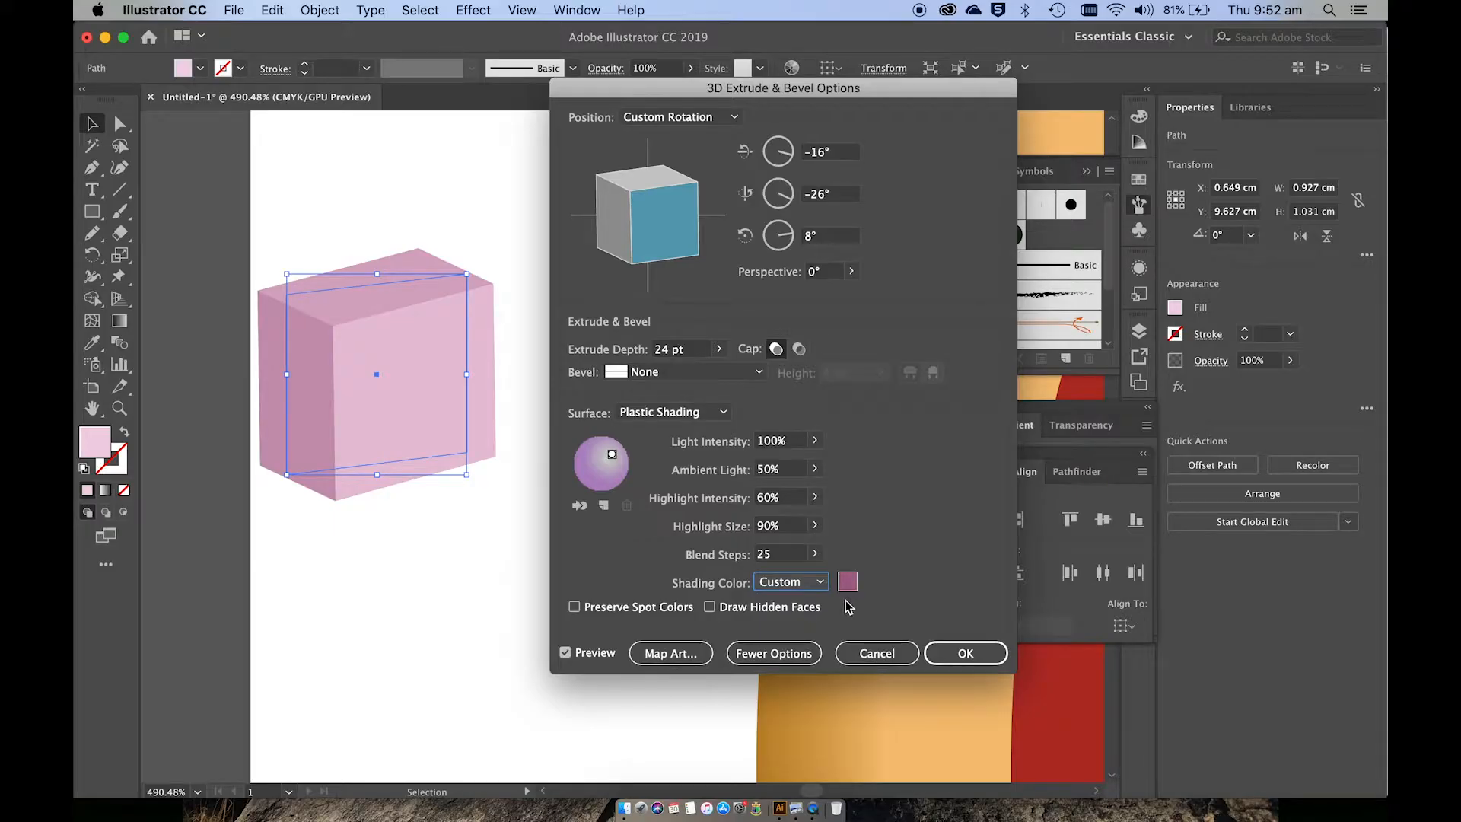
left_click(941, 653)
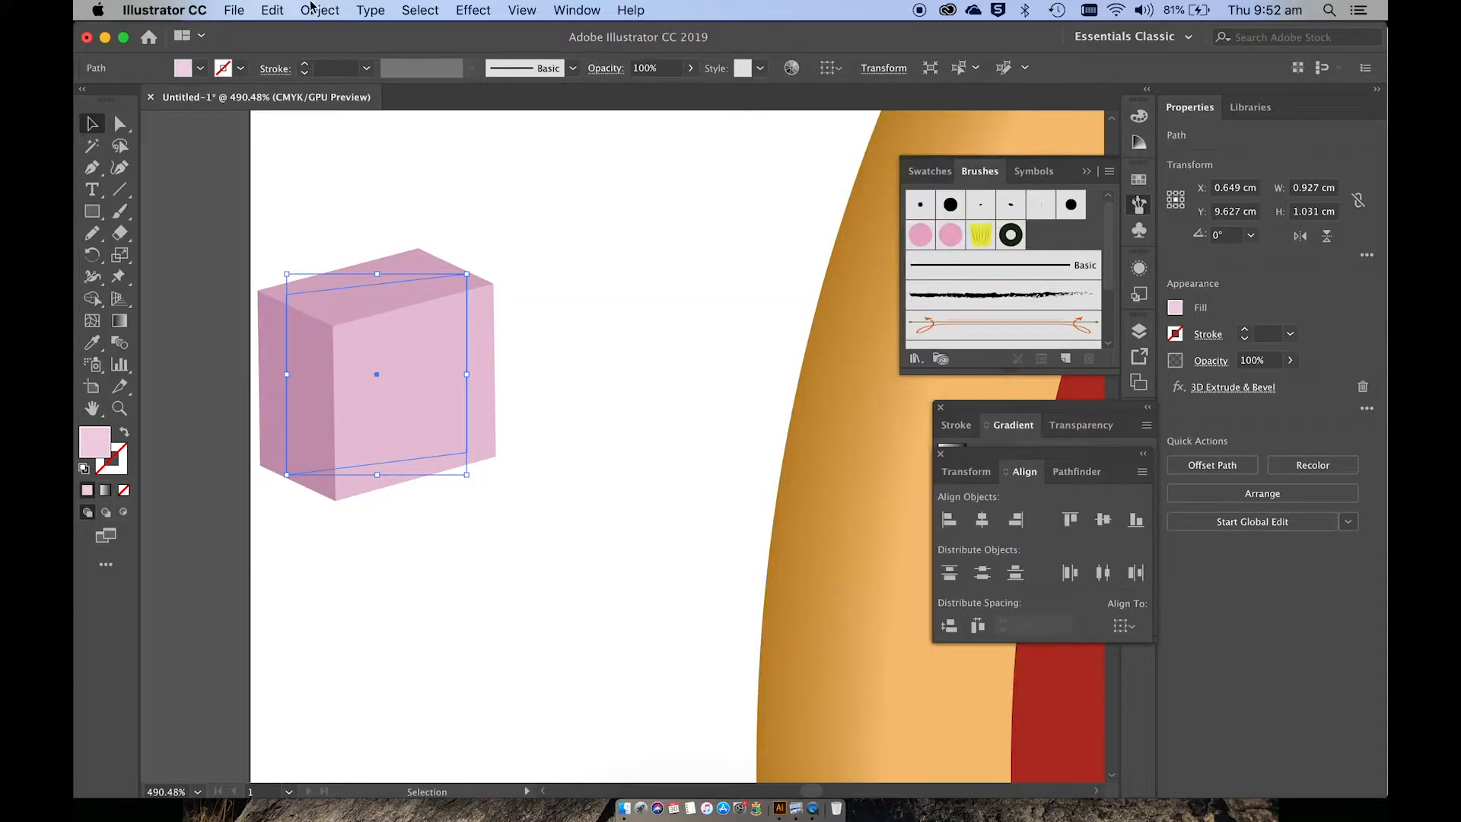
Expand the appearance of the extruded pink cube into editable shapes.
left_click(310, 9)
left_click(358, 210)
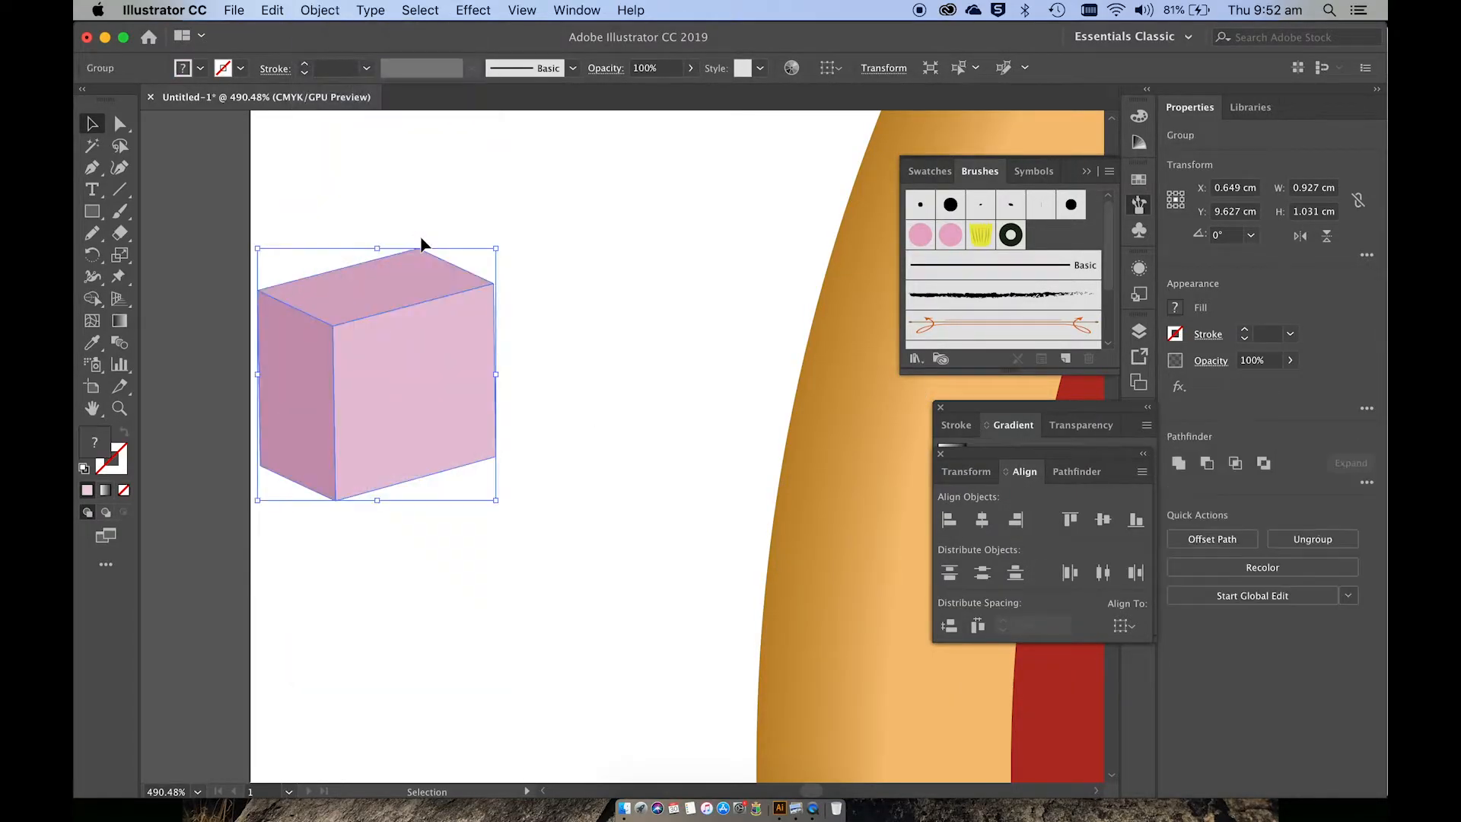
left_click(441, 217)
Move the pink cube closer to the pizza and scale it down to about 1.09 by 1.16 cm.
left_click_drag(434, 294, 603, 311)
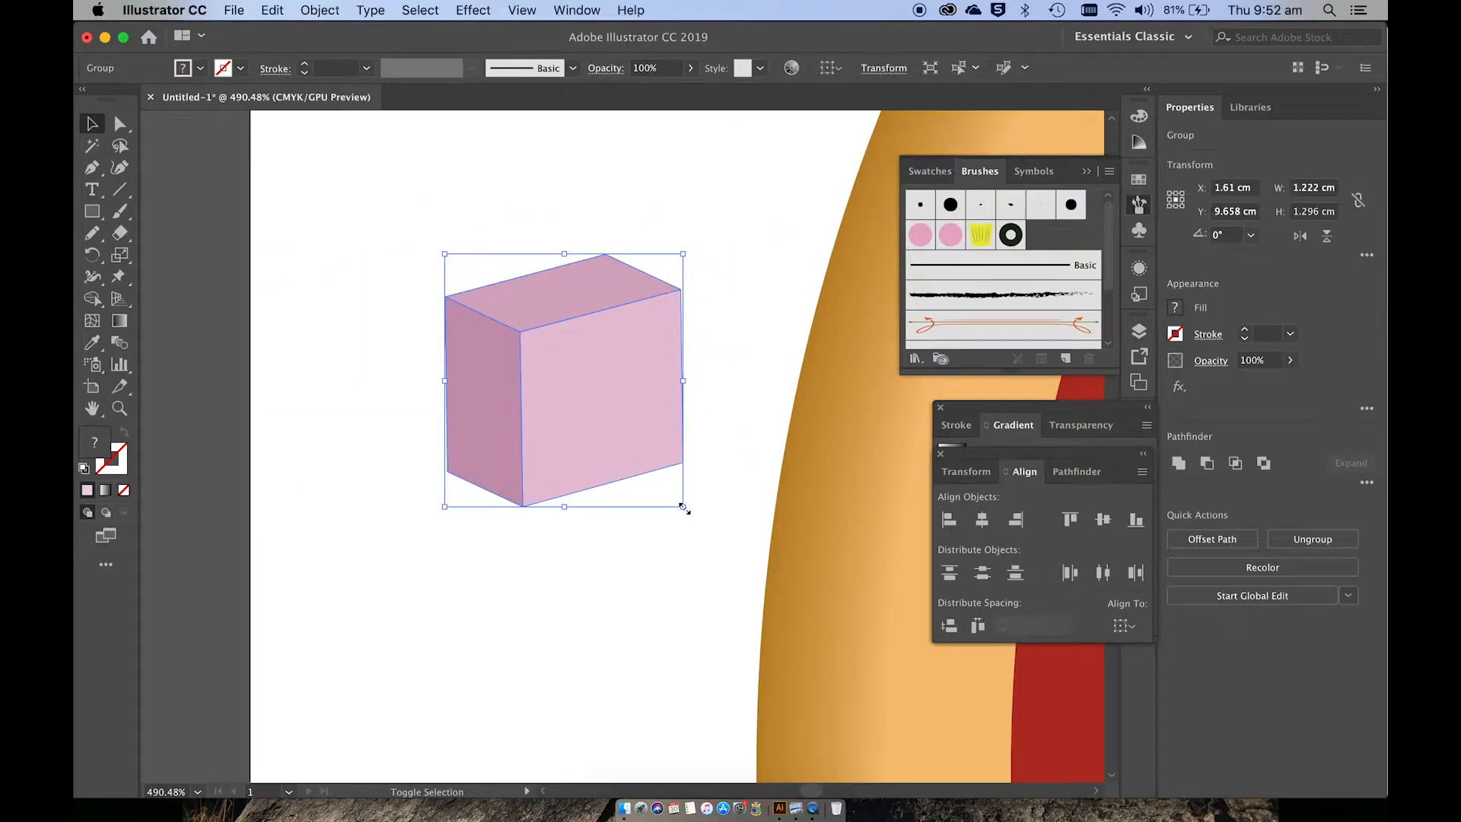
left_click_drag(684, 507, 659, 493)
key("a")
Create a new scatter brush from the pink cube.
key("super+minus")
key("super+minus")
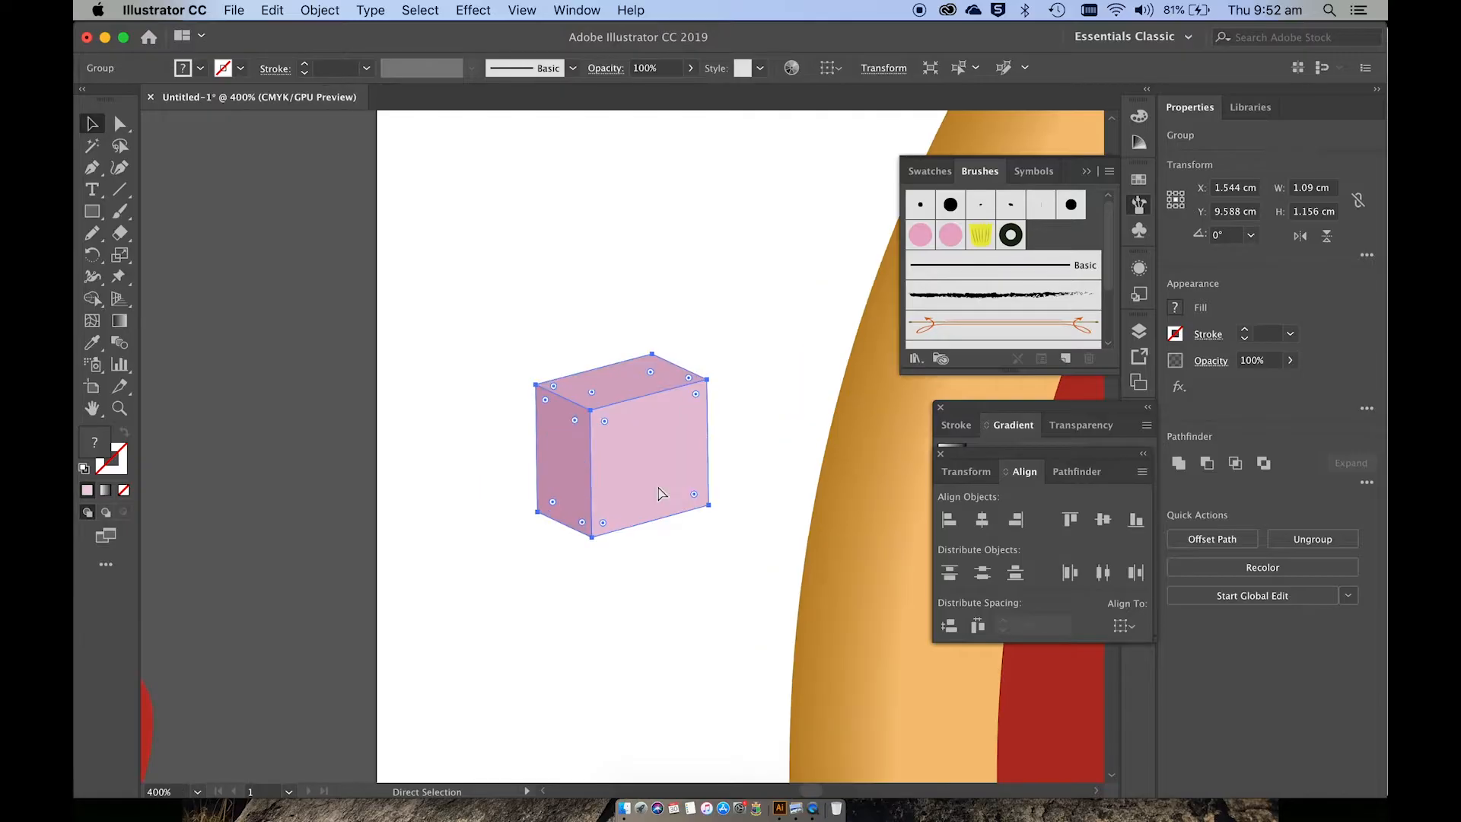
key("super+minus")
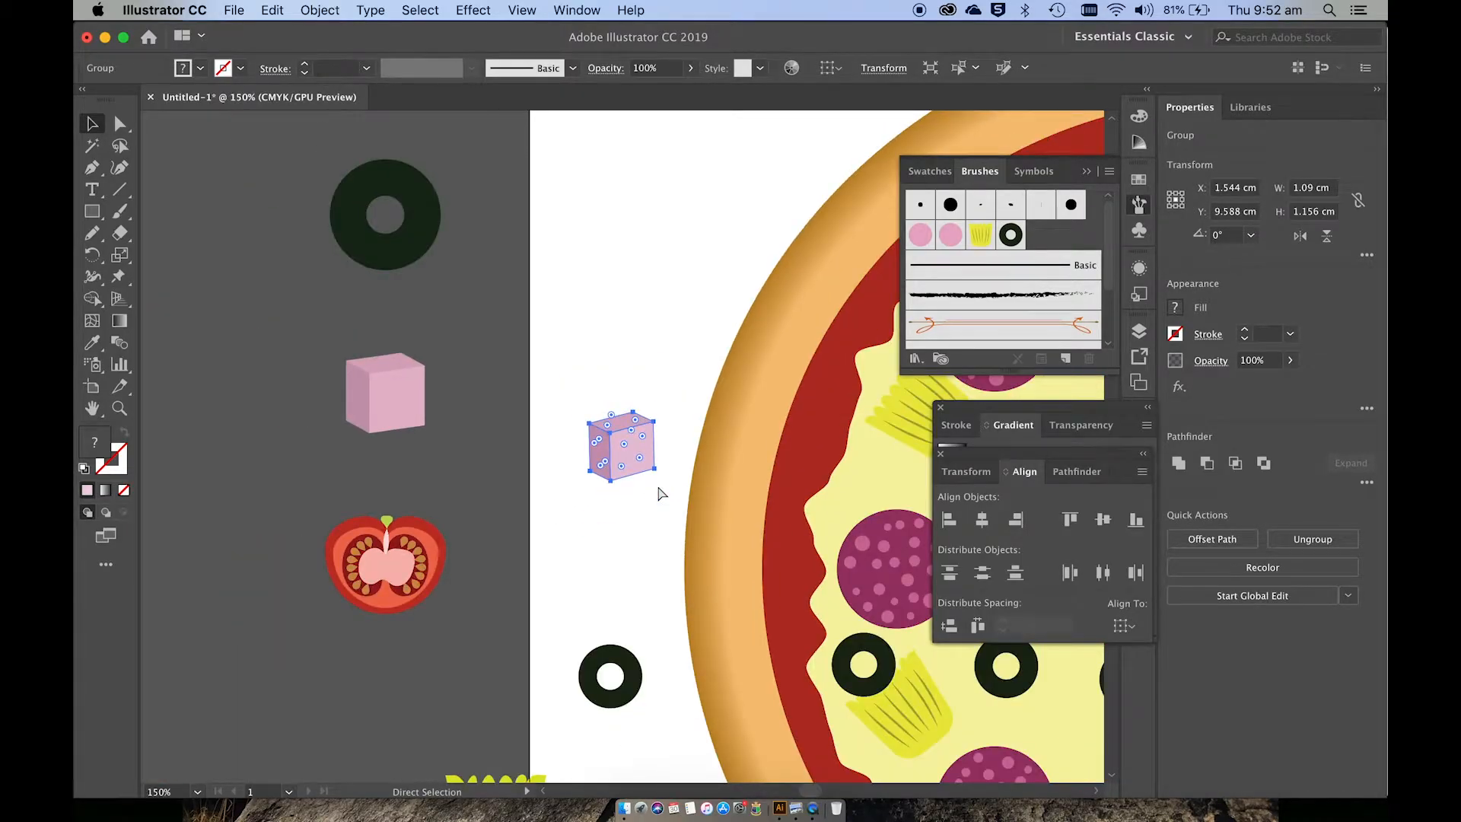
key("super+minus")
key("v")
scroll(659, 493, "right", 5)
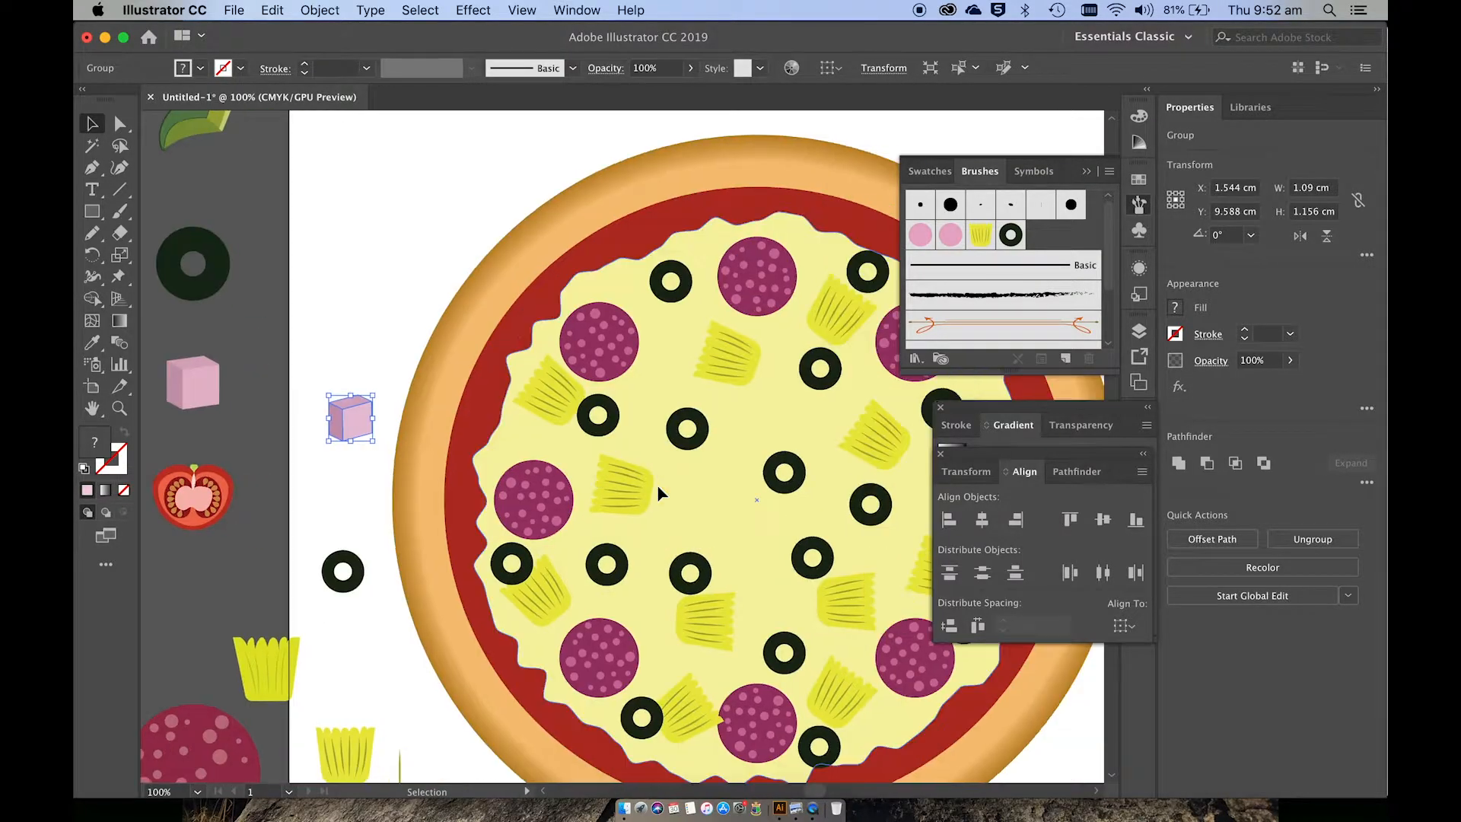
scroll(659, 493, "down", 6)
scroll(659, 493, "right", 6)
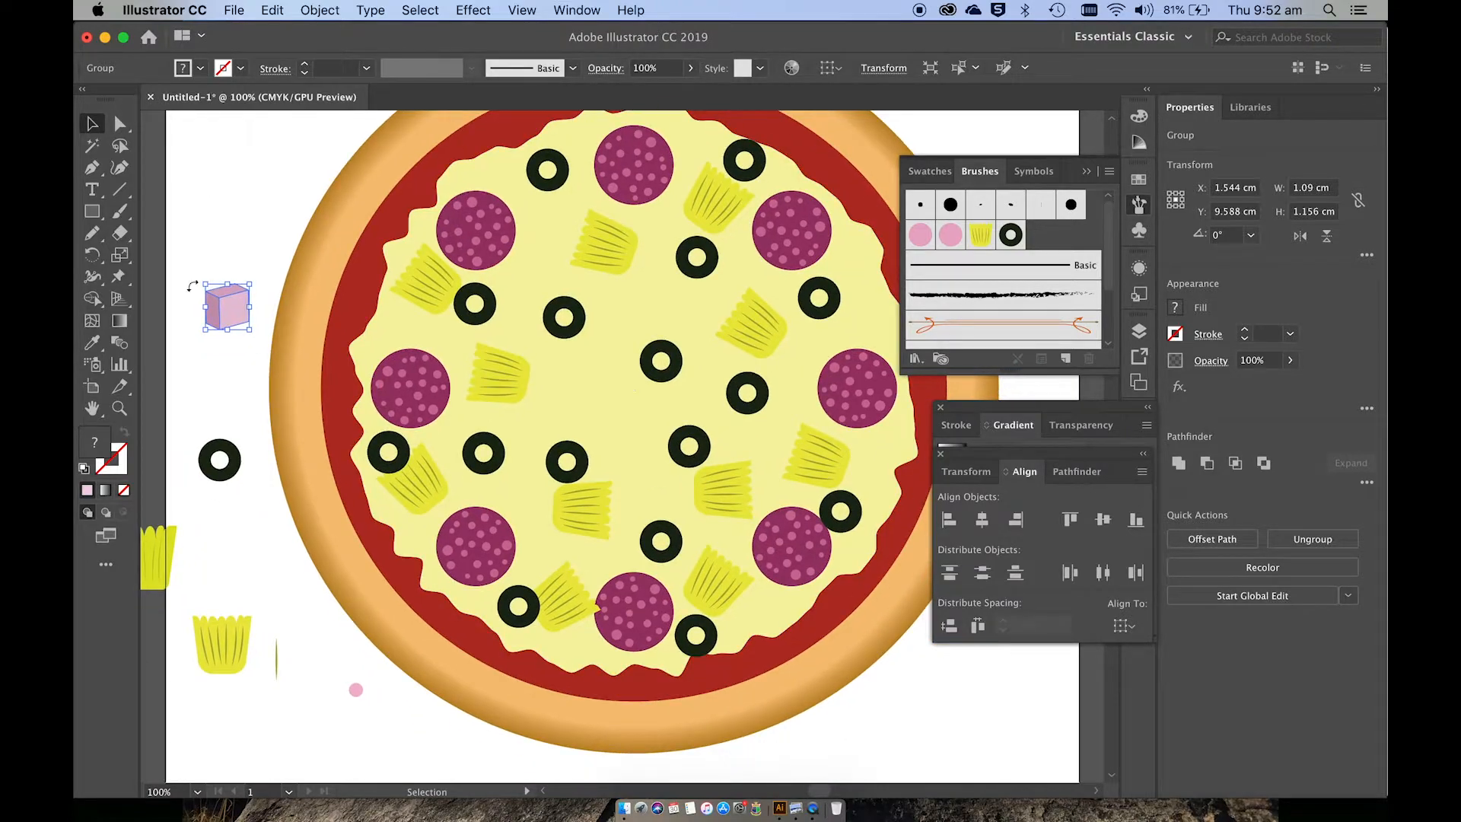
left_click_drag(217, 300, 1040, 235)
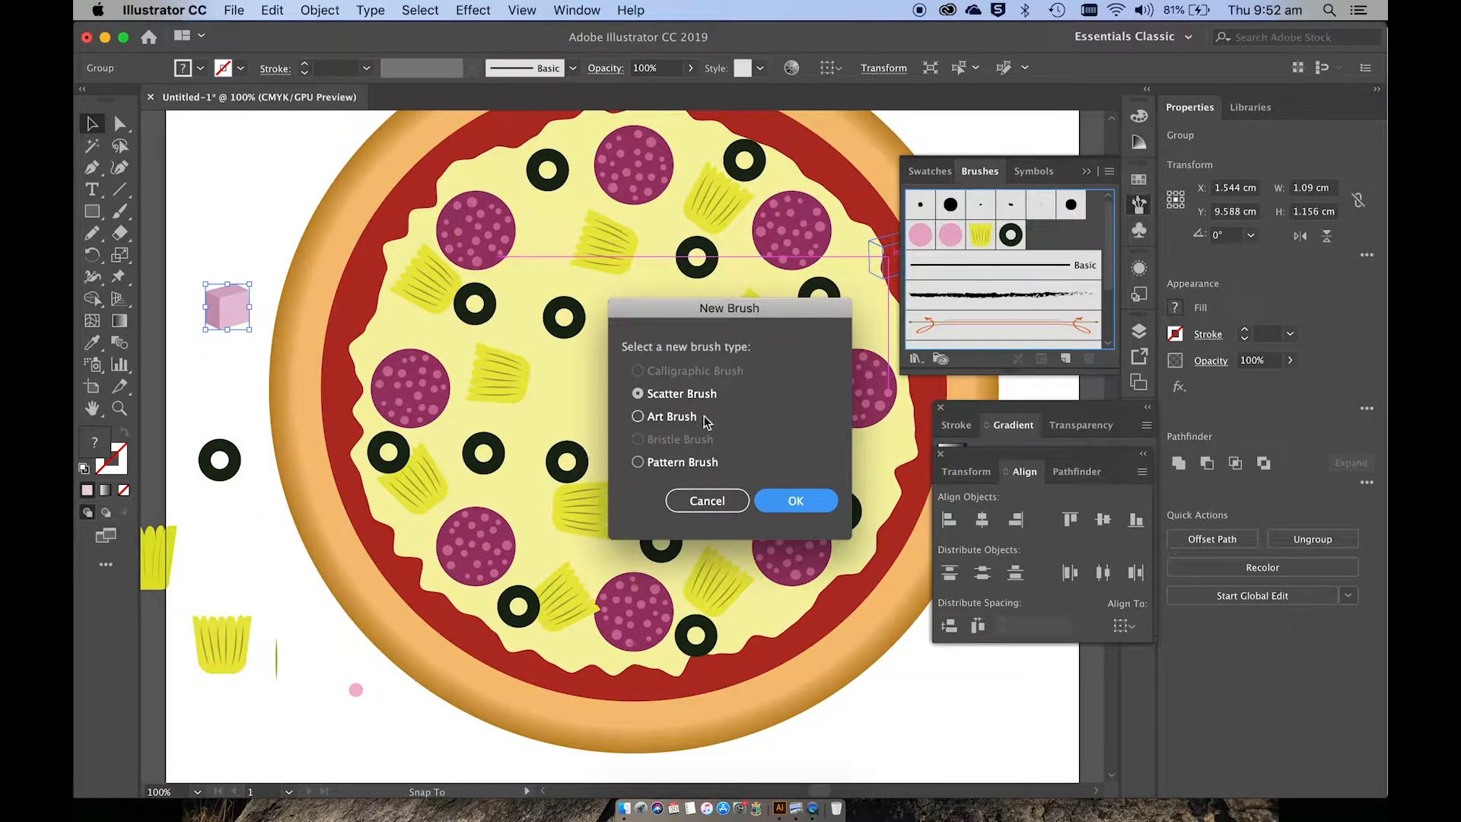
left_click(783, 500)
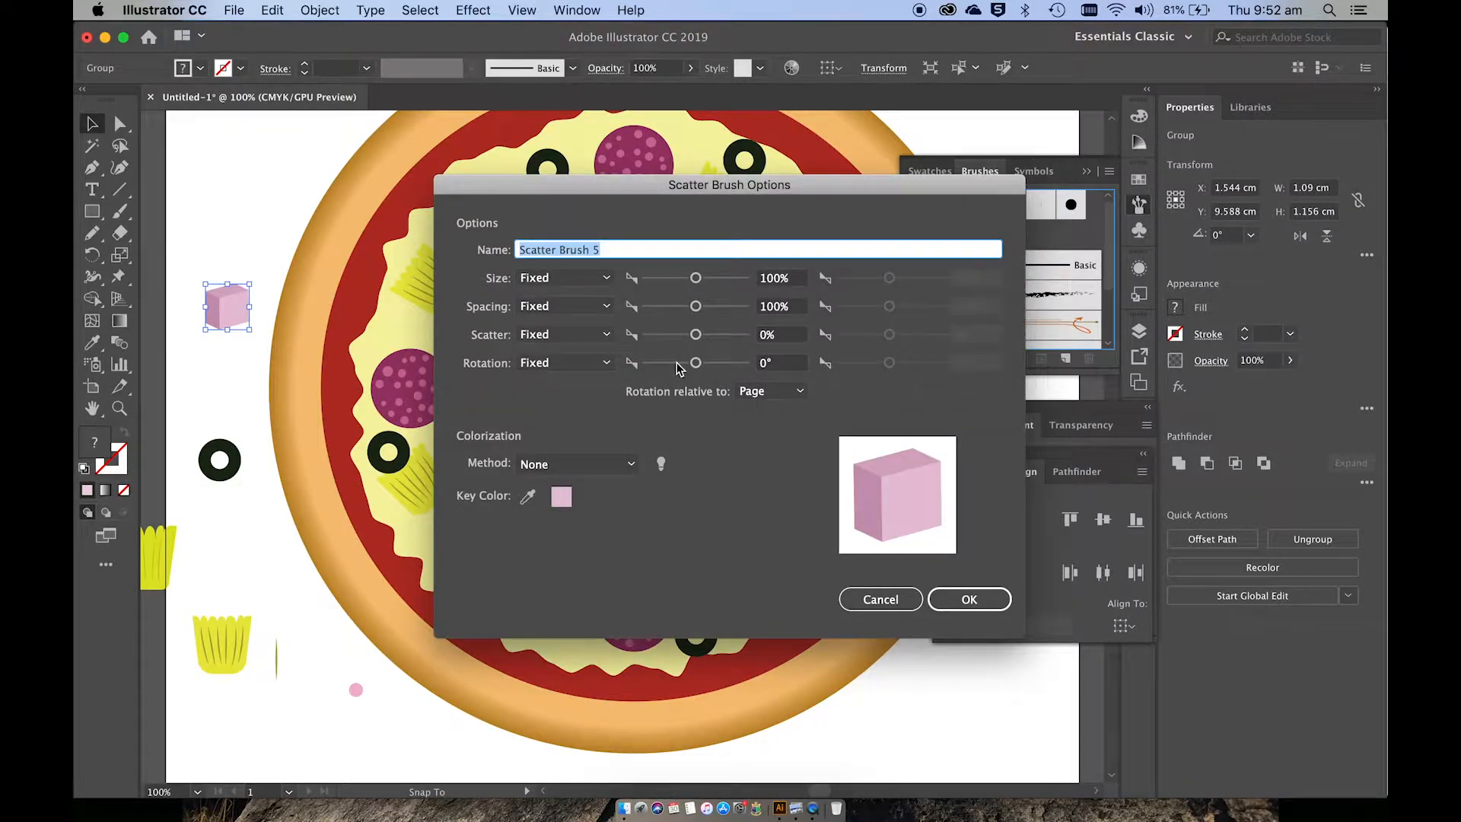
Set the cube brush's rotation to Random between -89° and 103° and save the brush.
left_click_drag(676, 367, 671, 368)
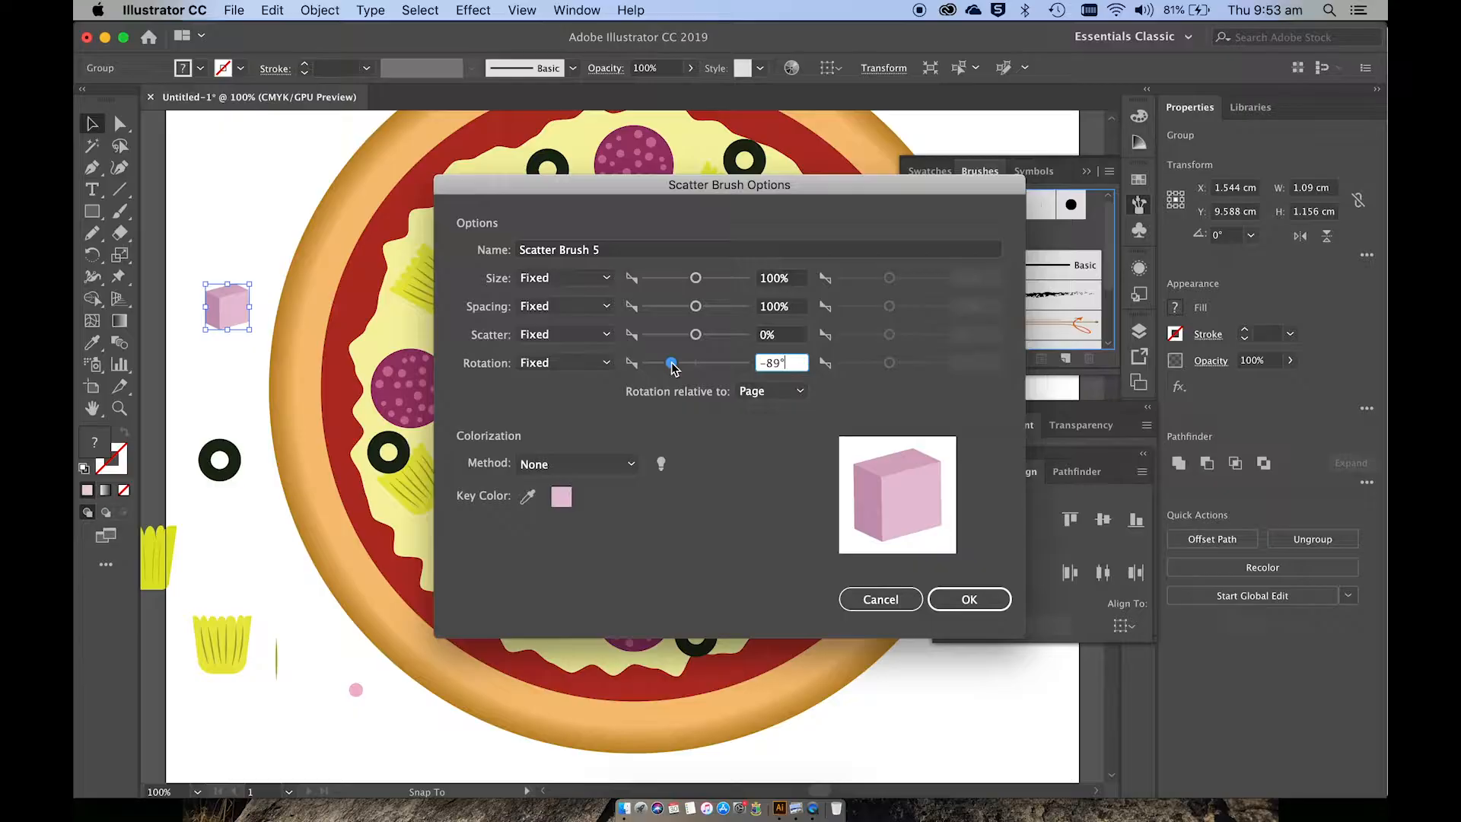
left_click(590, 368)
left_click(561, 399)
left_click_drag(887, 364, 919, 371)
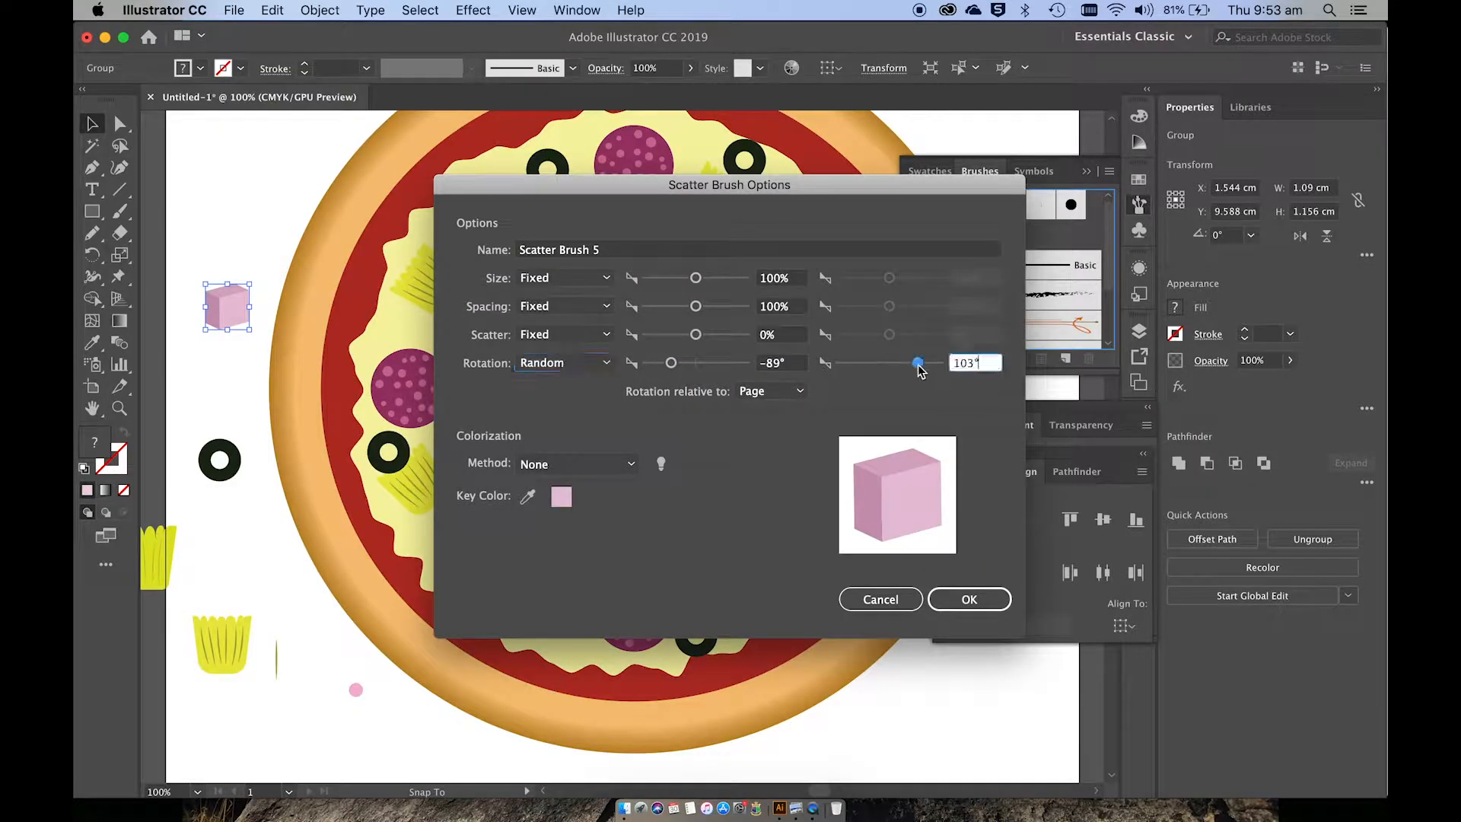
left_click(947, 602)
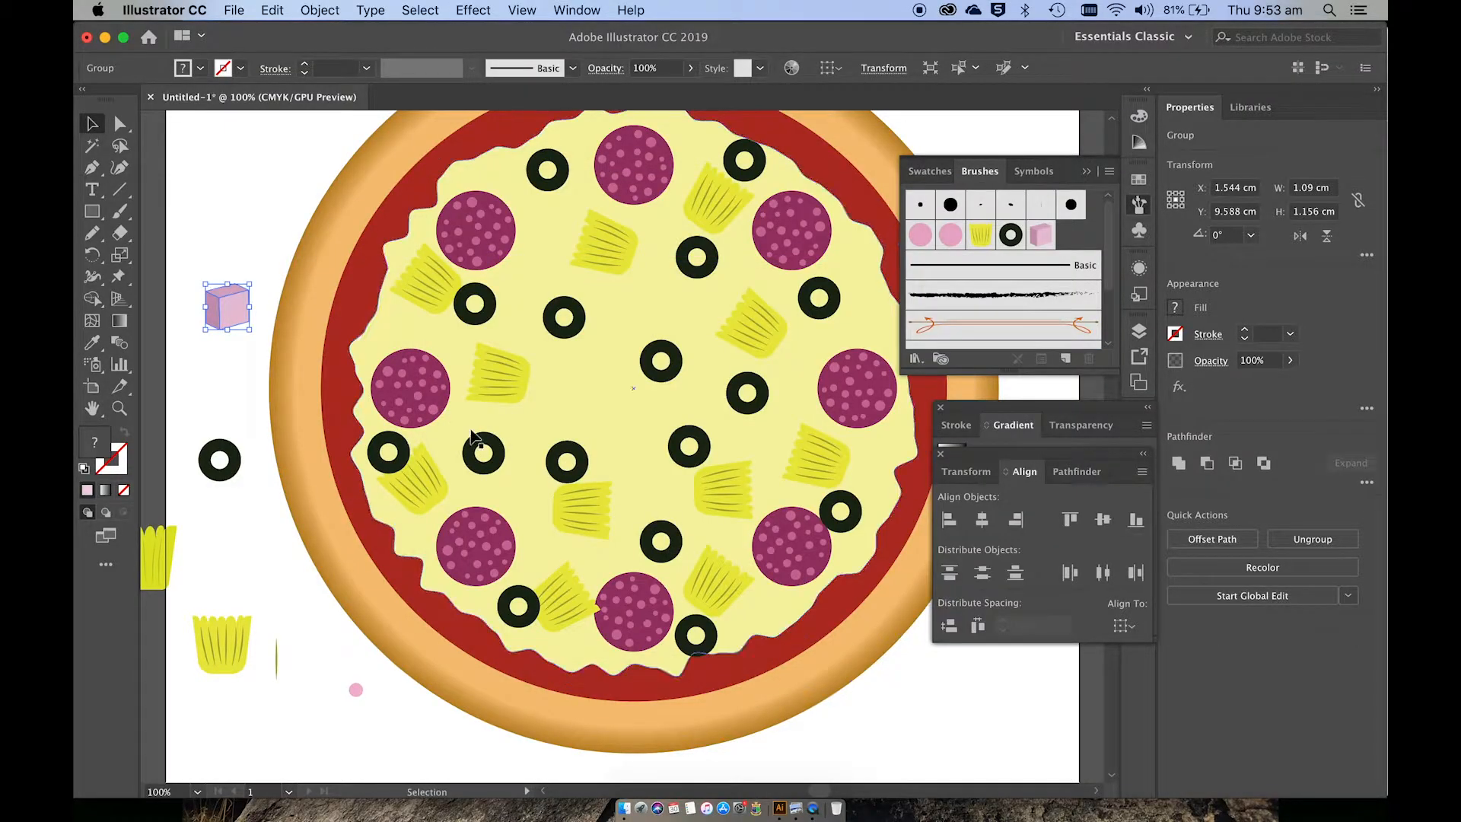
Swap fill and stroke so the stroke is pink, and paint thirteen single ham cubes across the cheese with the cube scatter brush.
left_click(119, 213)
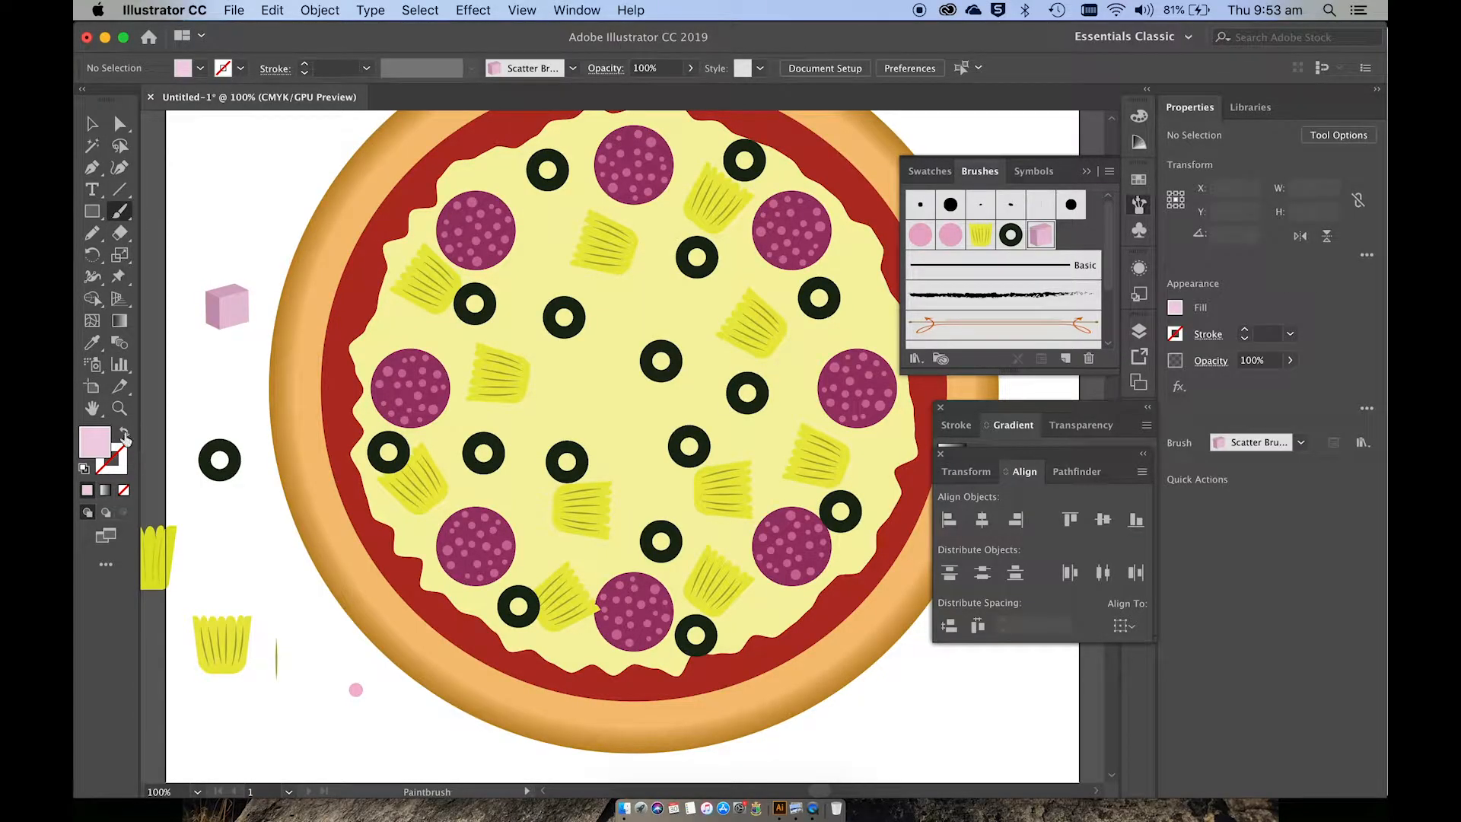
left_click(125, 435)
left_click(533, 468)
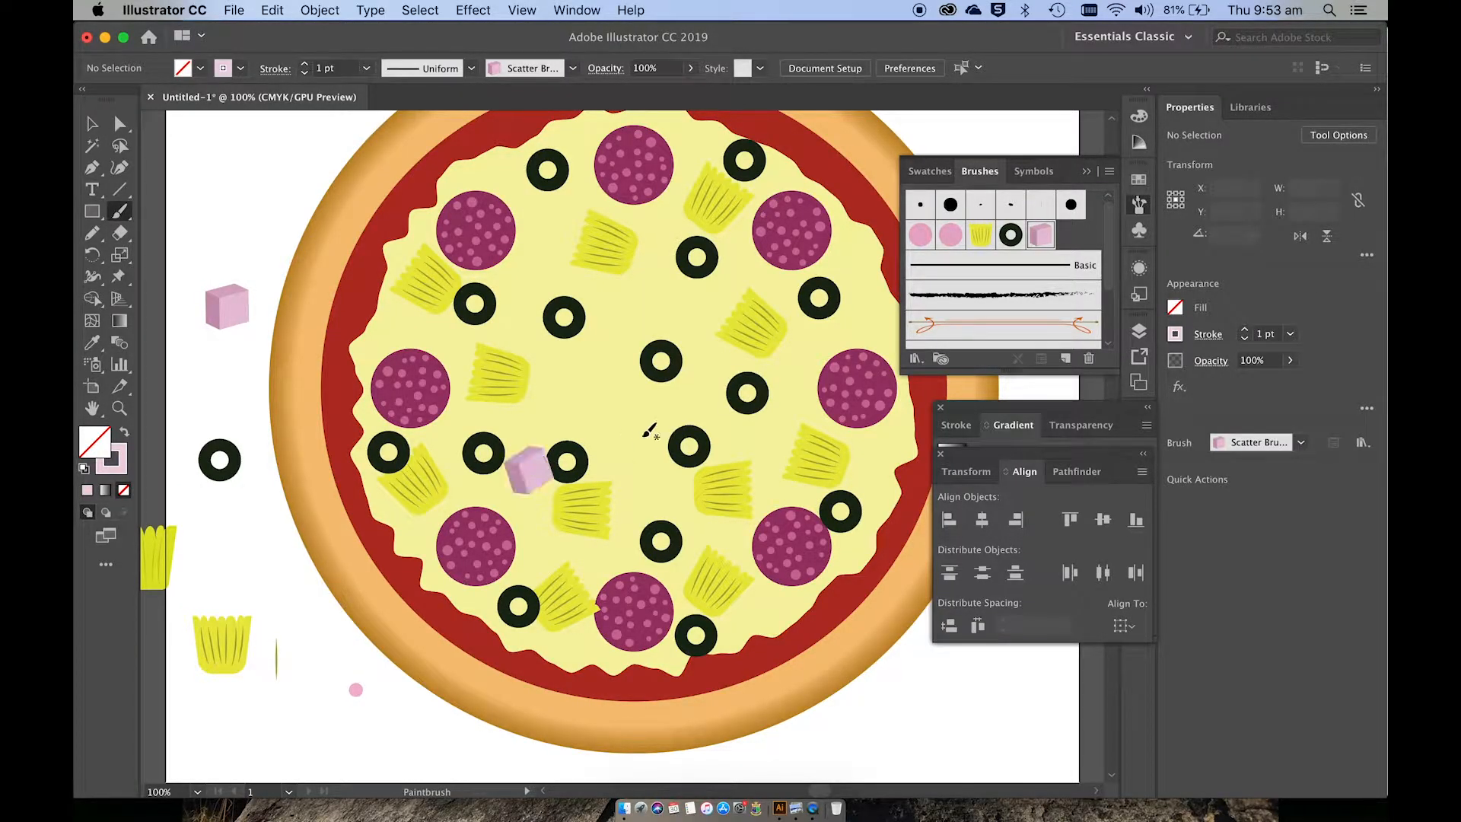
left_click(620, 427)
left_click(663, 273)
left_click(542, 248)
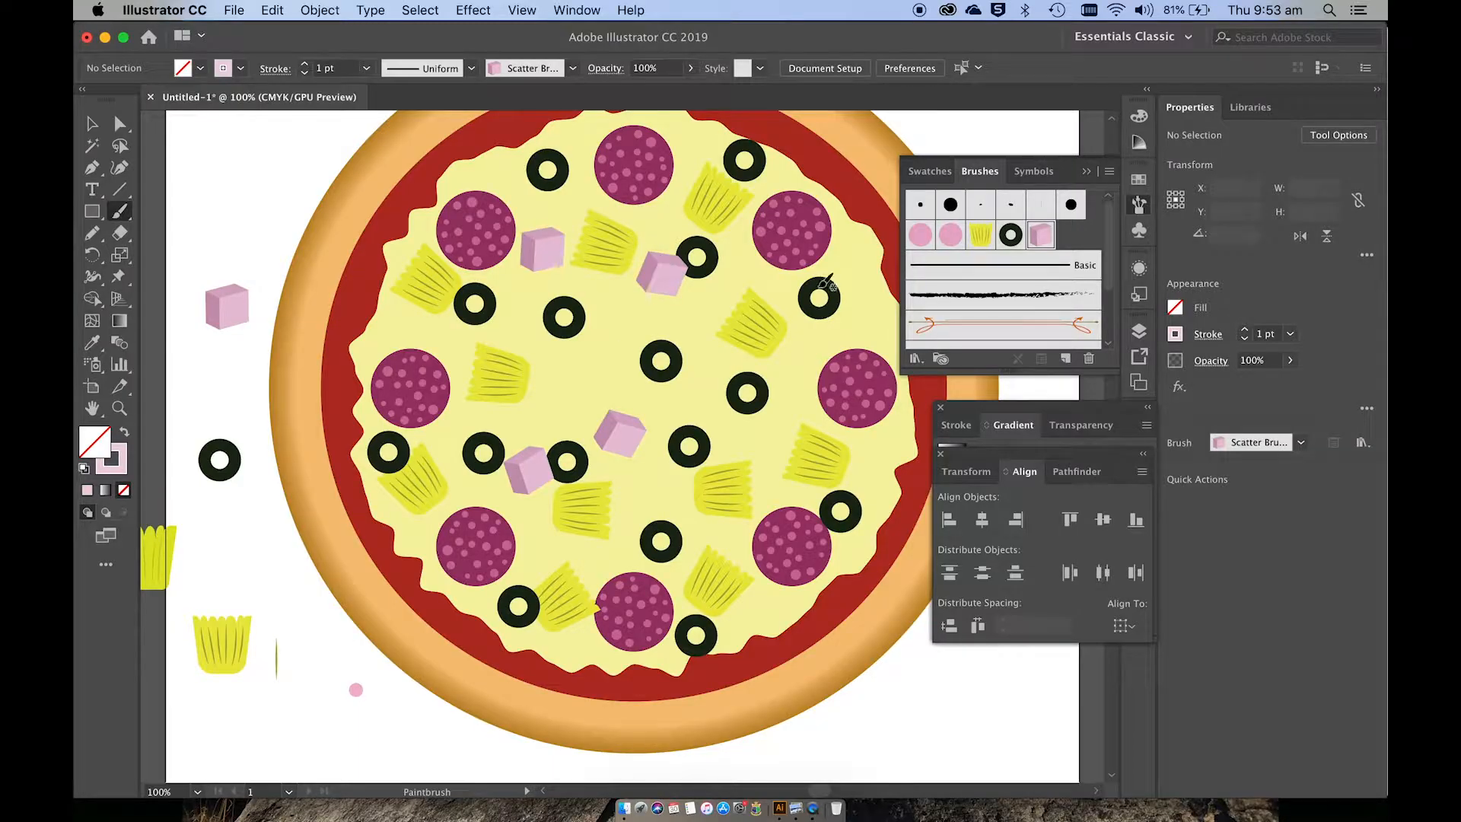
left_click(842, 329)
left_click(808, 505)
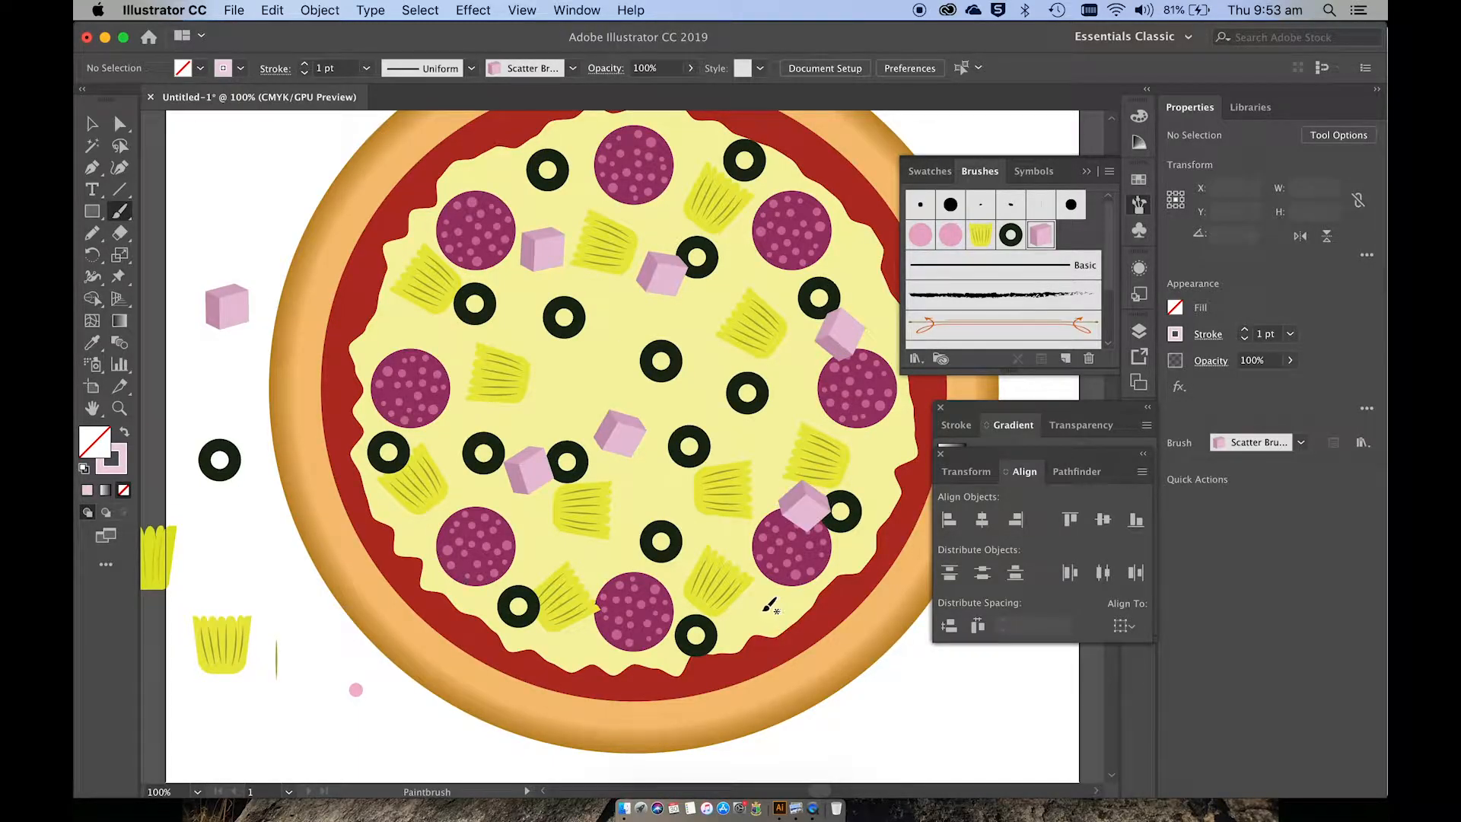
key("super+z")
left_click(770, 463)
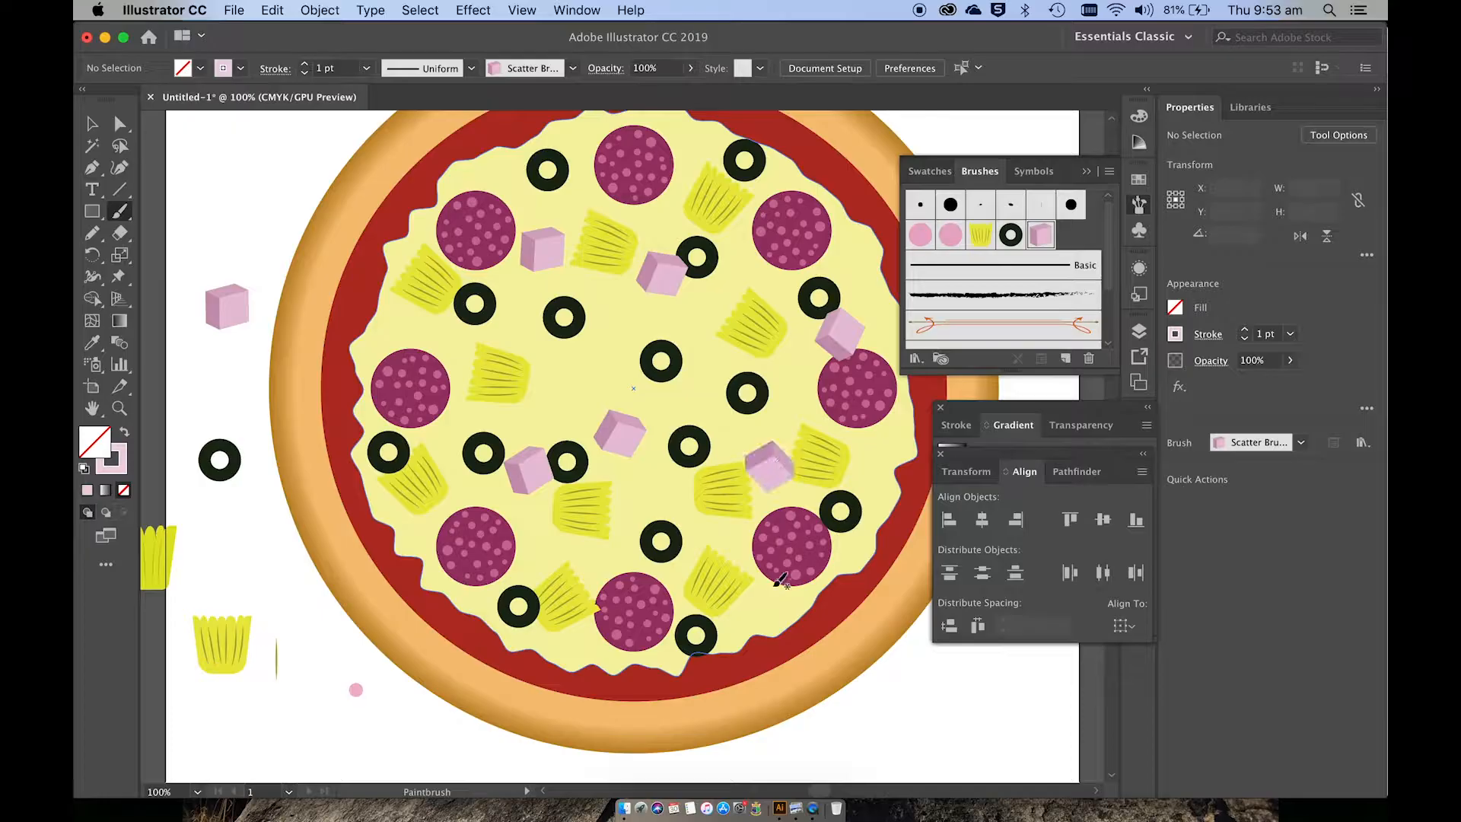
left_click(759, 603)
left_click(614, 537)
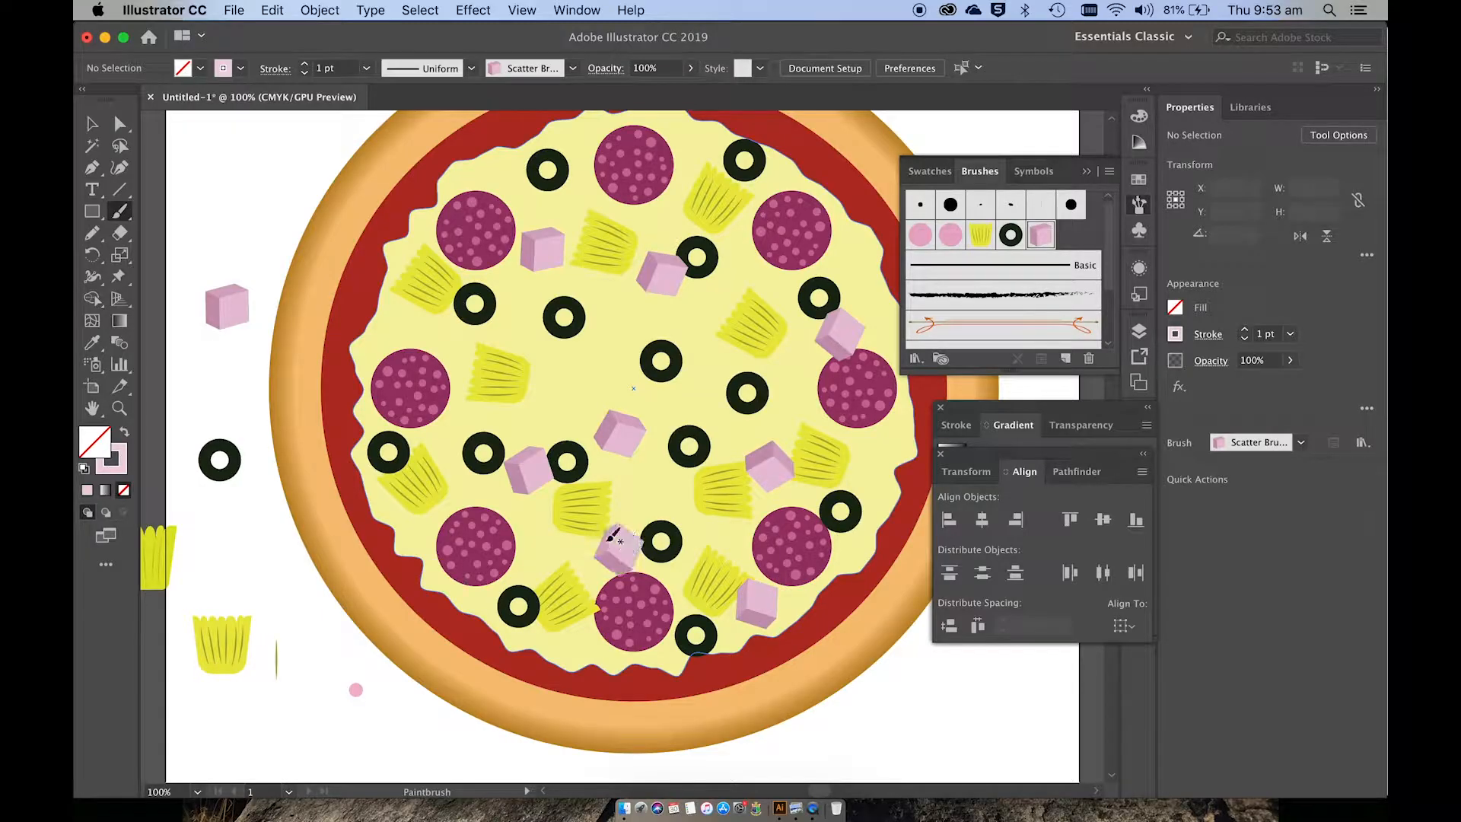
left_click(435, 508)
left_click(414, 312)
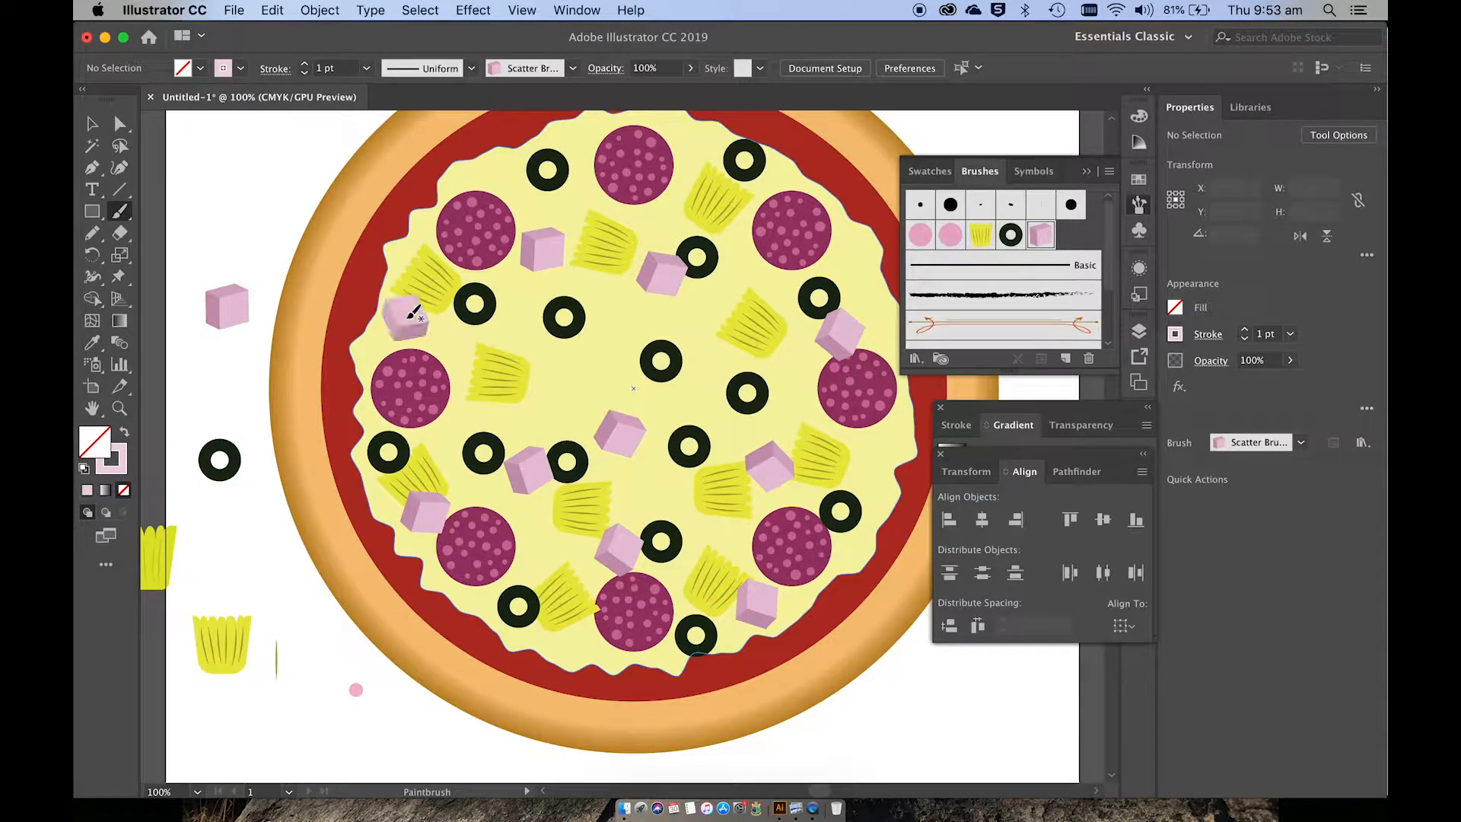
left_click(577, 383)
left_click(702, 156)
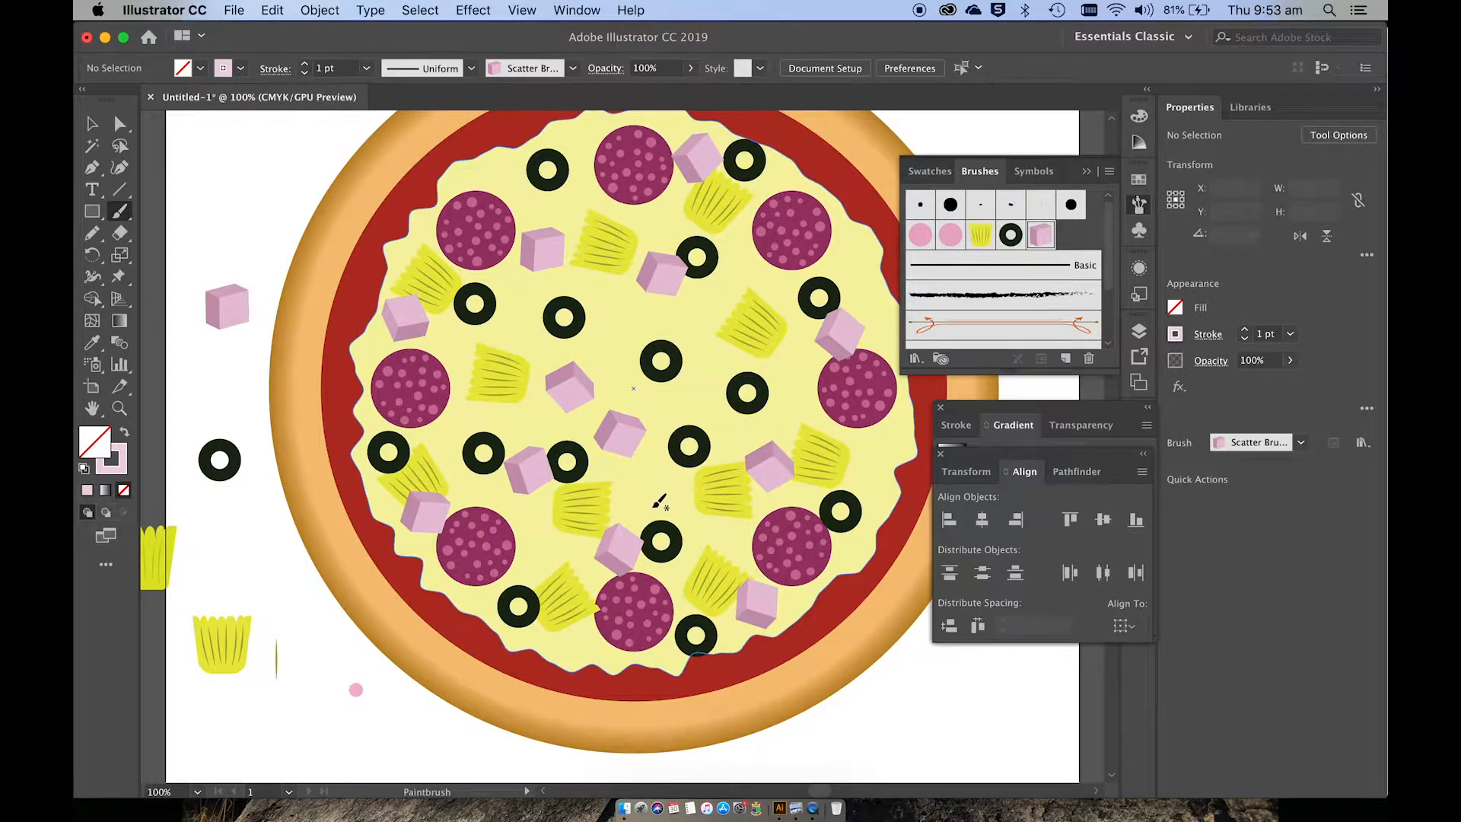
scroll(659, 503, "up", 3)
scroll(659, 503, "left", 2)
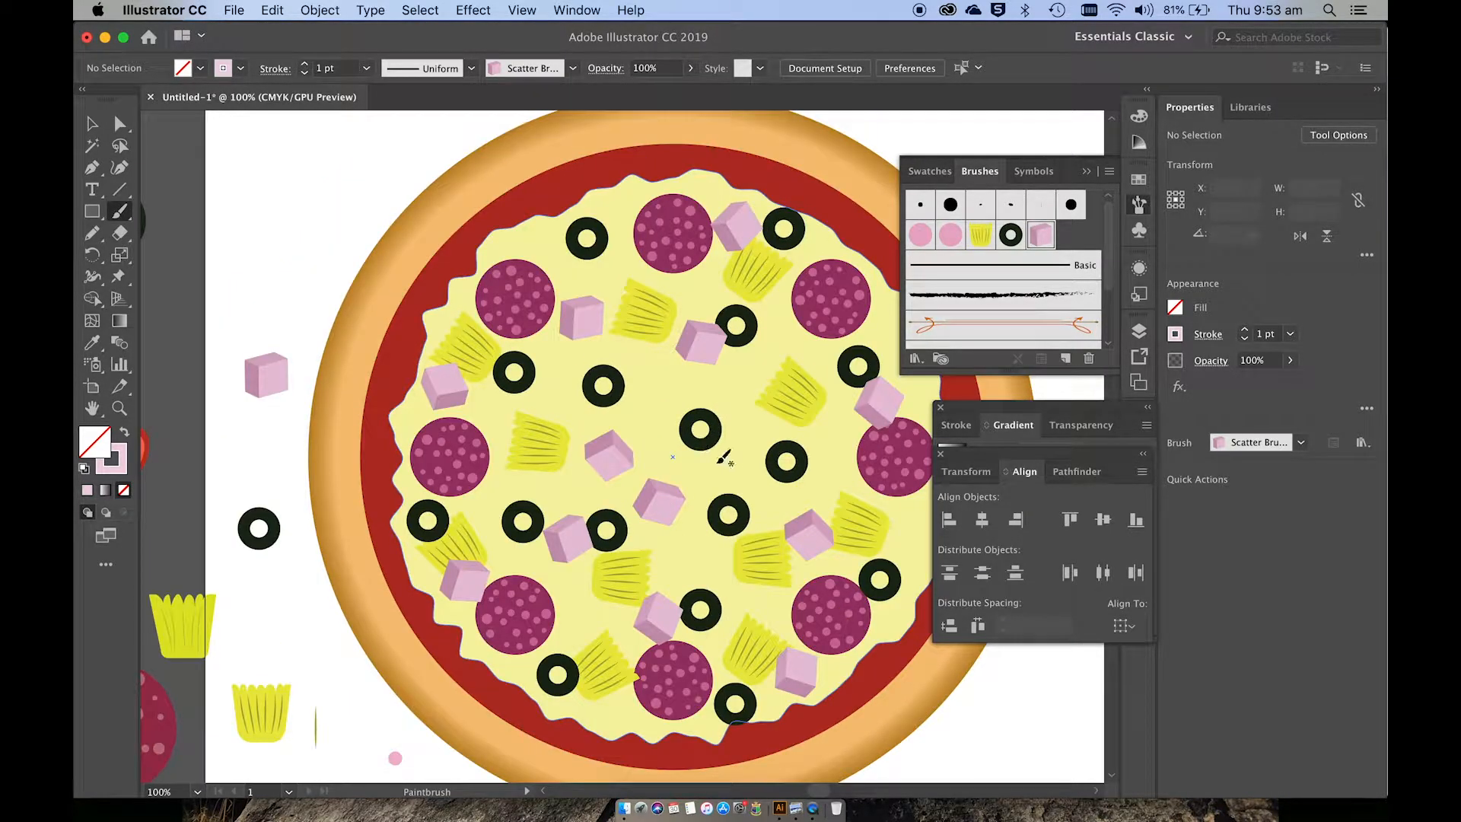
left_click(721, 460)
Draw a circle about 1.77 cm in diameter below the reference tomato with the Ellipse tool.
scroll(760, 456, "down", 2)
scroll(761, 457, "left", 4)
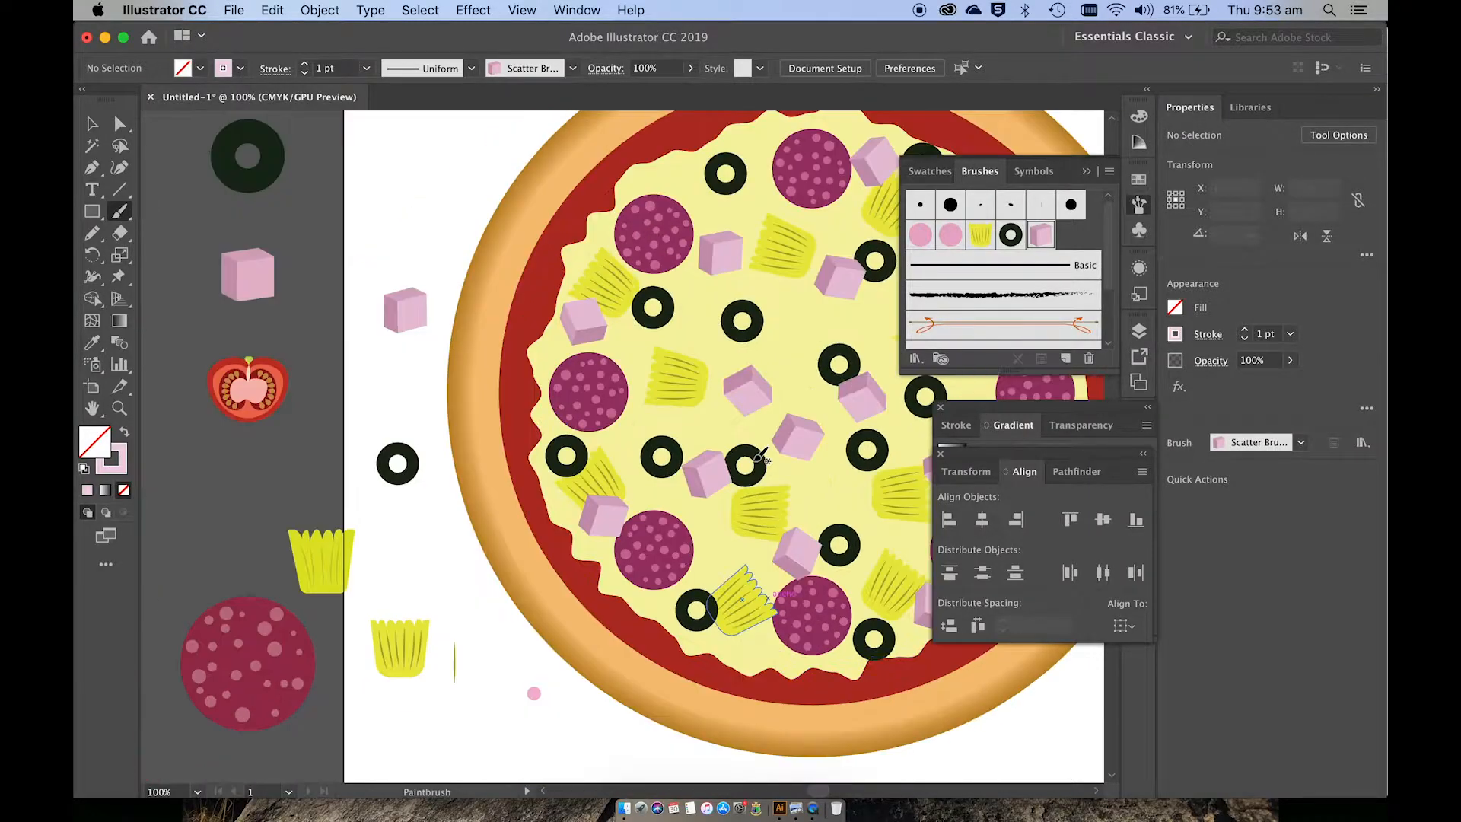
scroll(758, 457, "down", 1)
scroll(759, 456, "left", 2)
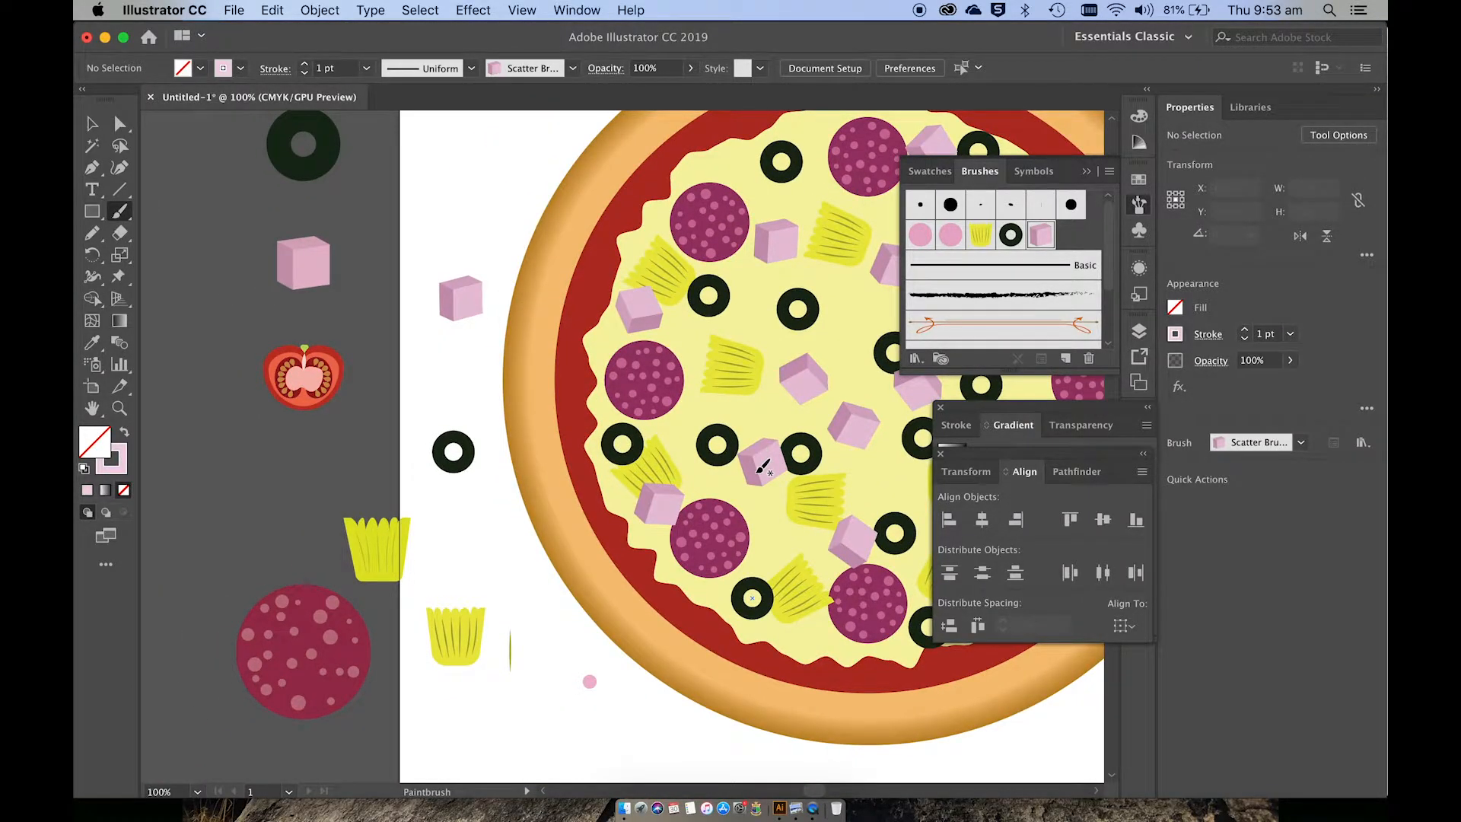
scroll(761, 466, "up", 1)
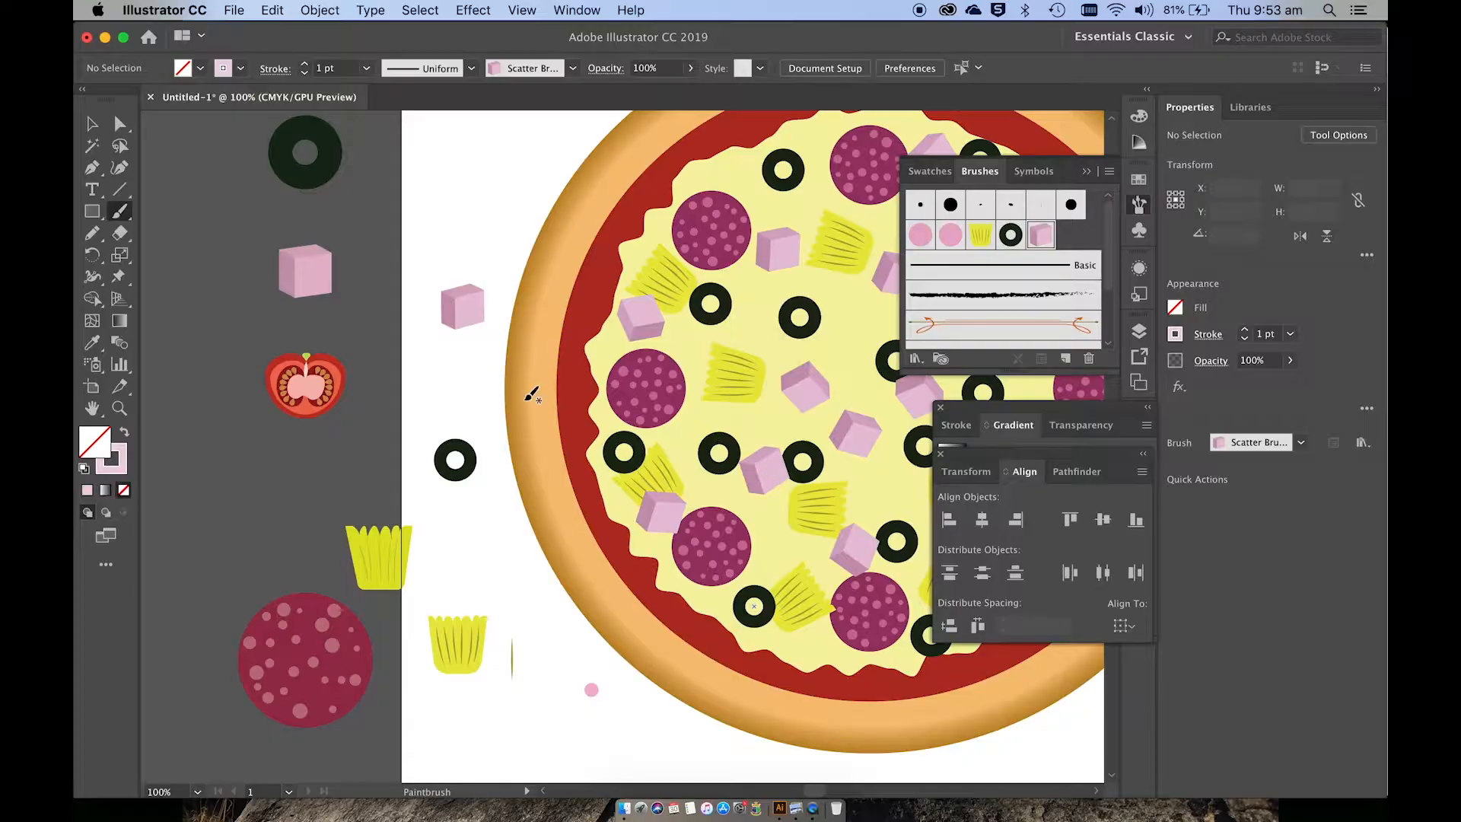
left_click(89, 127)
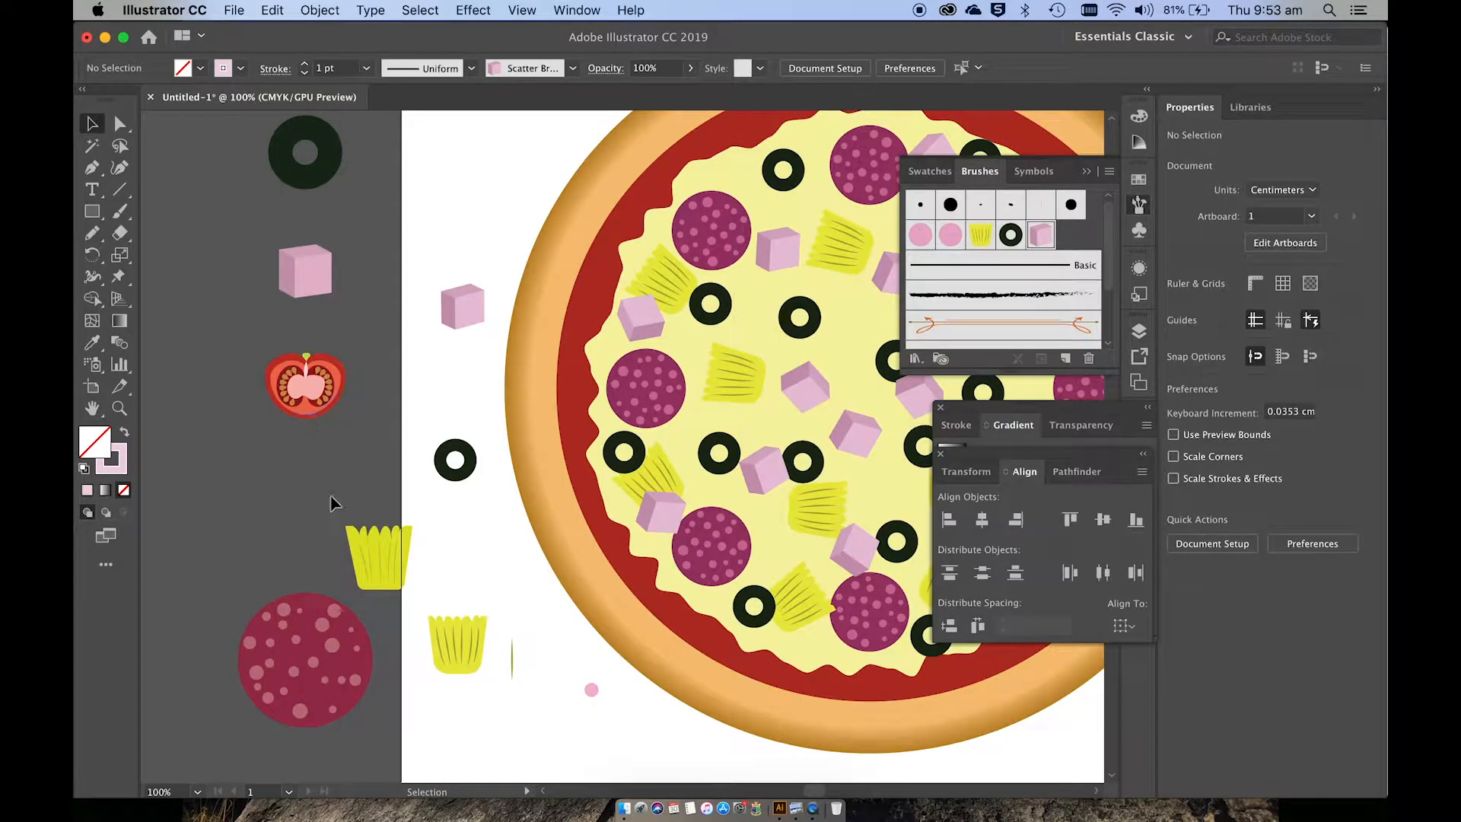
scroll(333, 503, "up", 2)
scroll(332, 502, "up", 4)
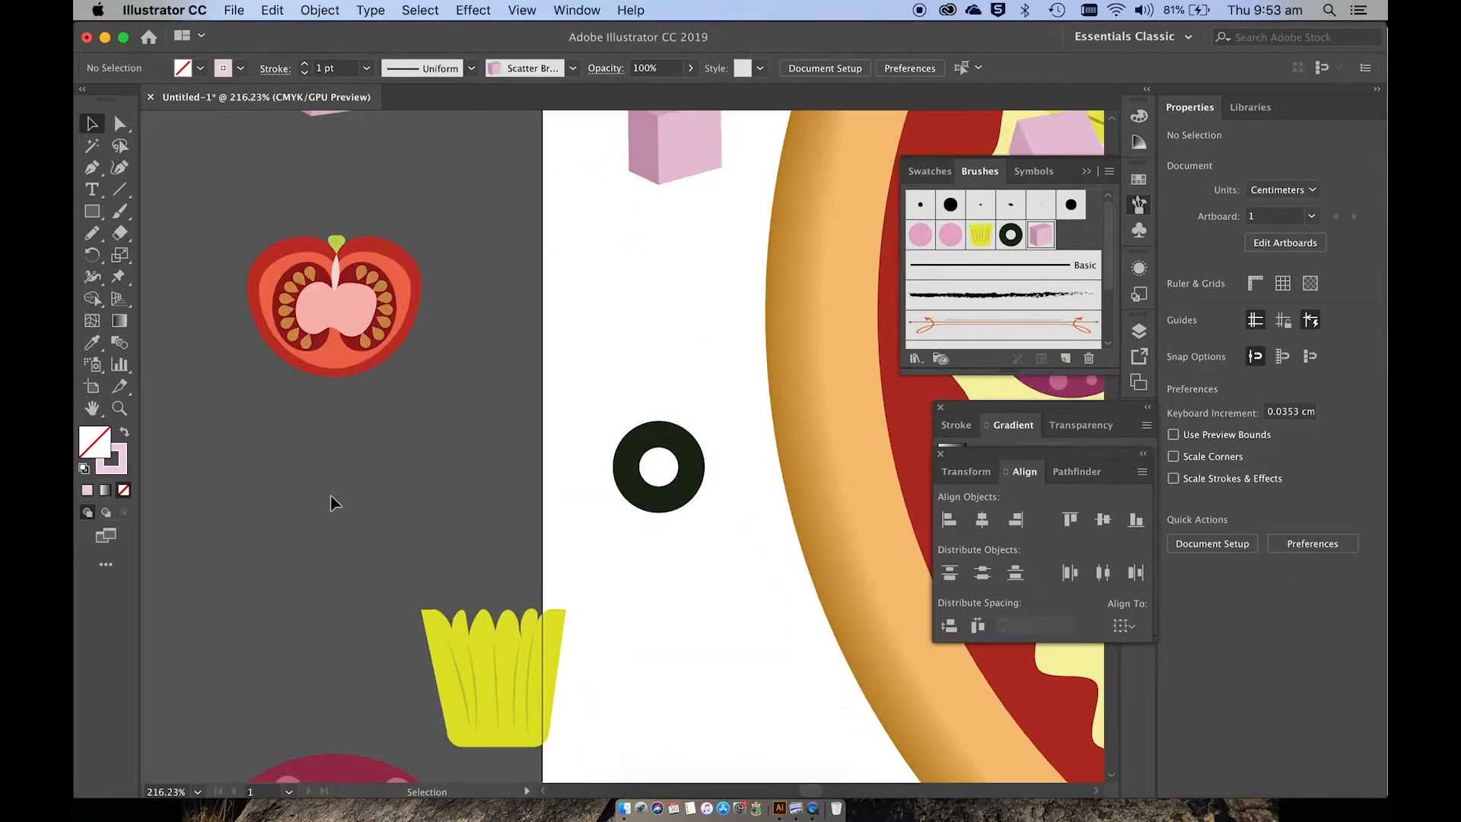
left_click(93, 212)
left_click_drag(99, 217, 151, 253)
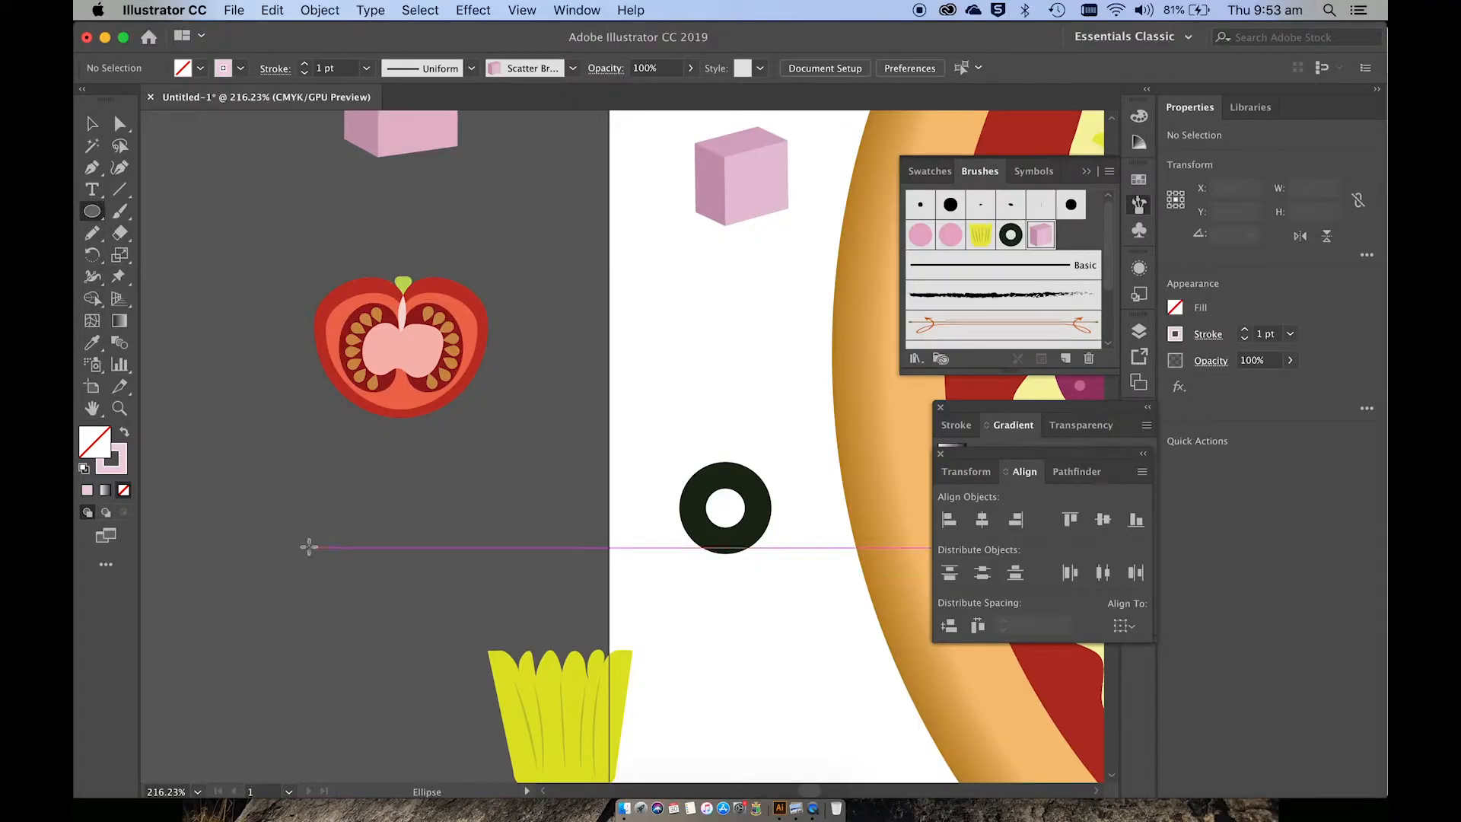
mouse_move(296, 535)
left_mouse_down()
mouse_move(326, 543)
mouse_move(373, 611)
left_mouse_up()
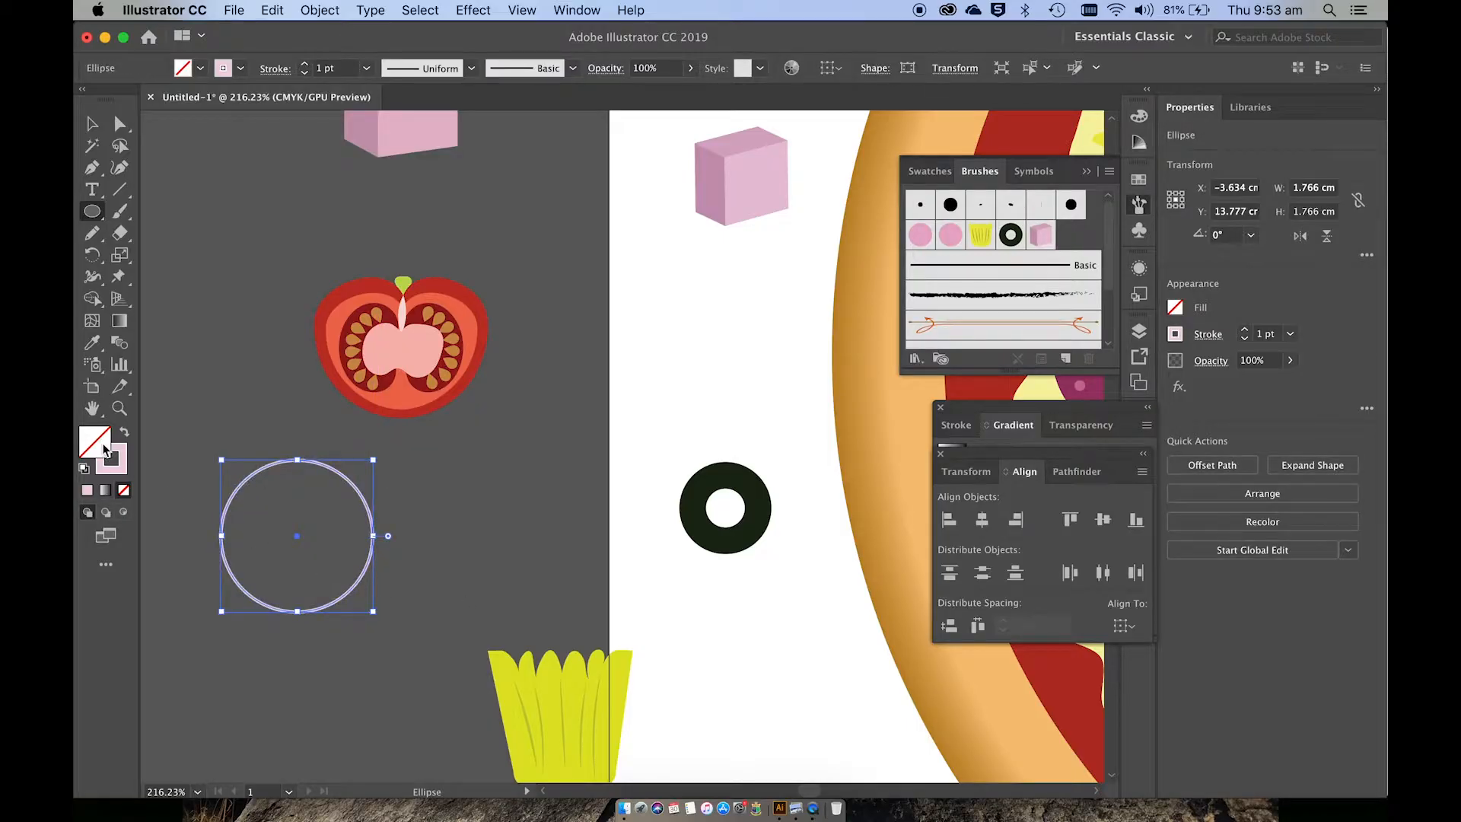
Give the circle a red fill of CC2909 and no stroke.
left_click(124, 433)
double_click(102, 446)
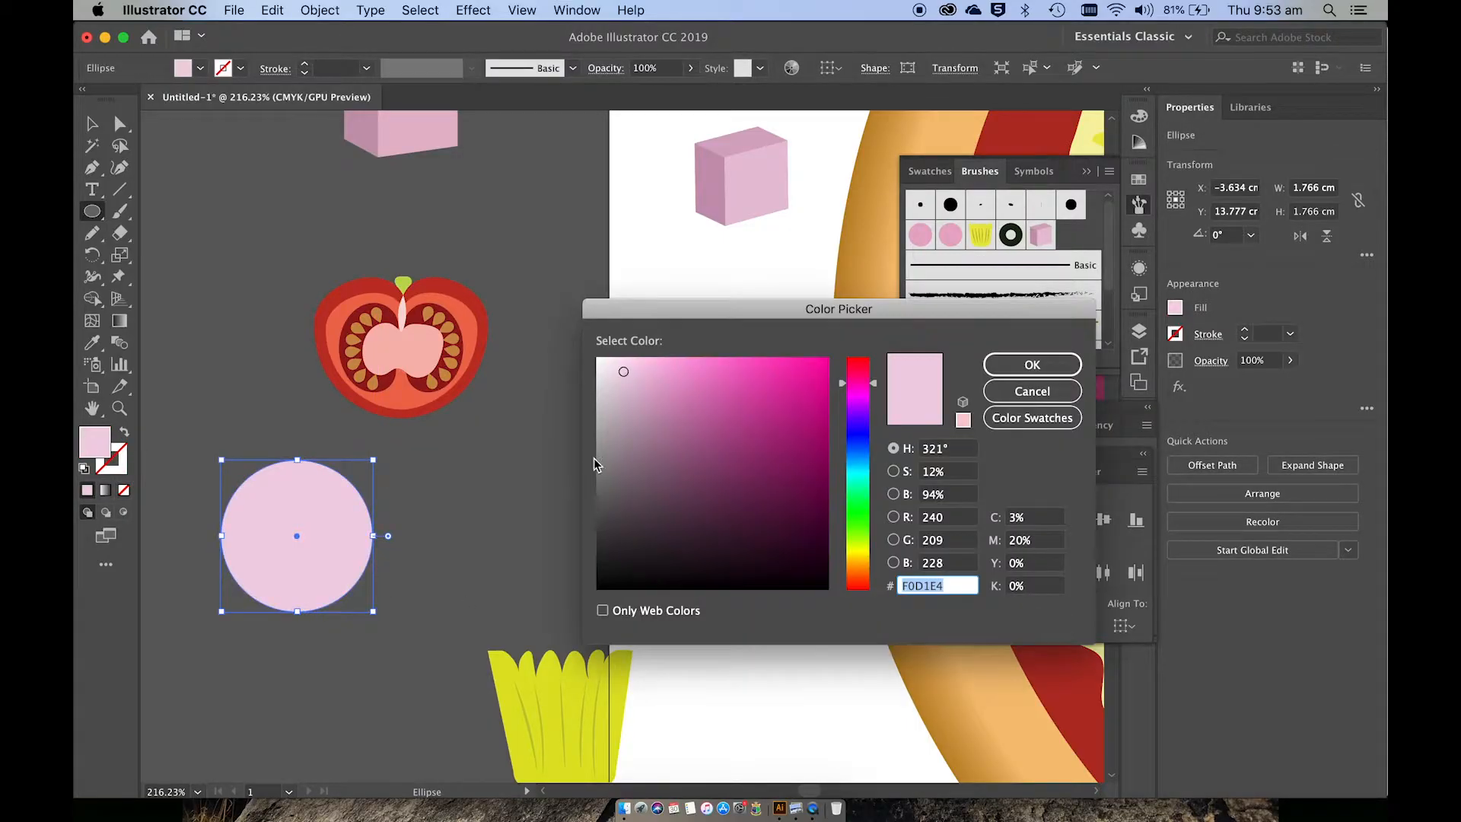
left_click(858, 584)
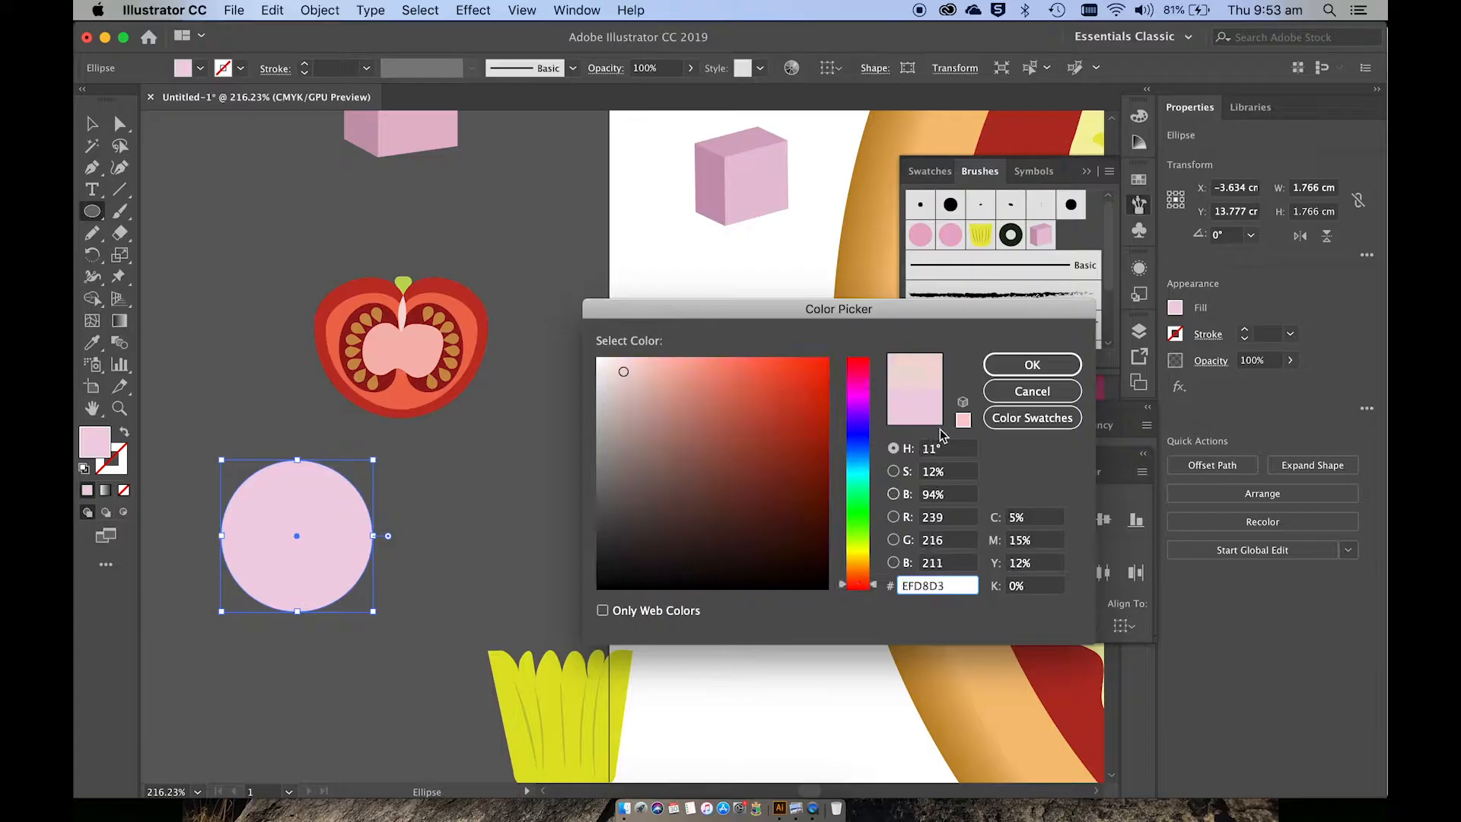
left_click(820, 383)
left_click(818, 404)
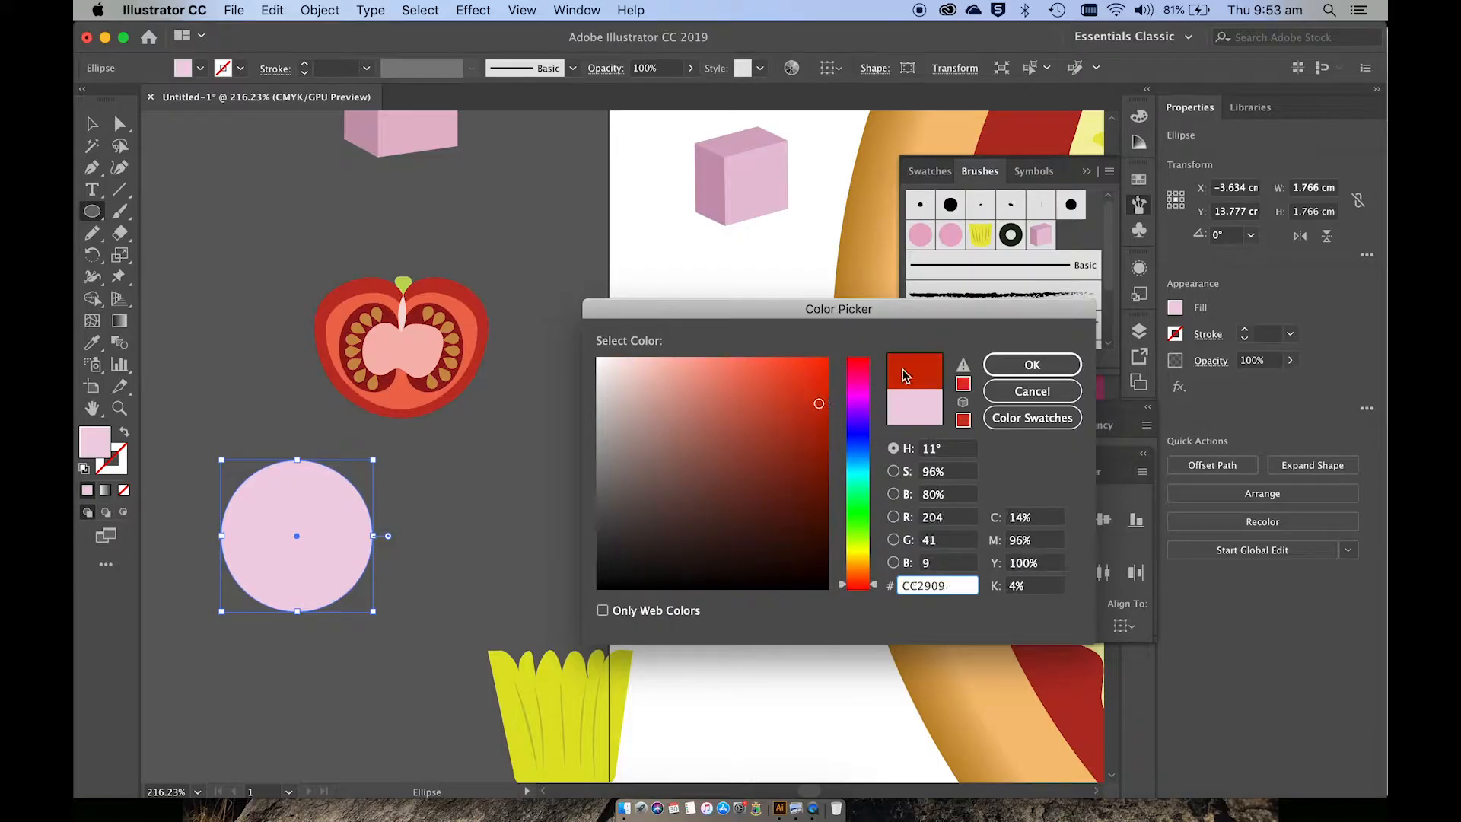
left_click(997, 363)
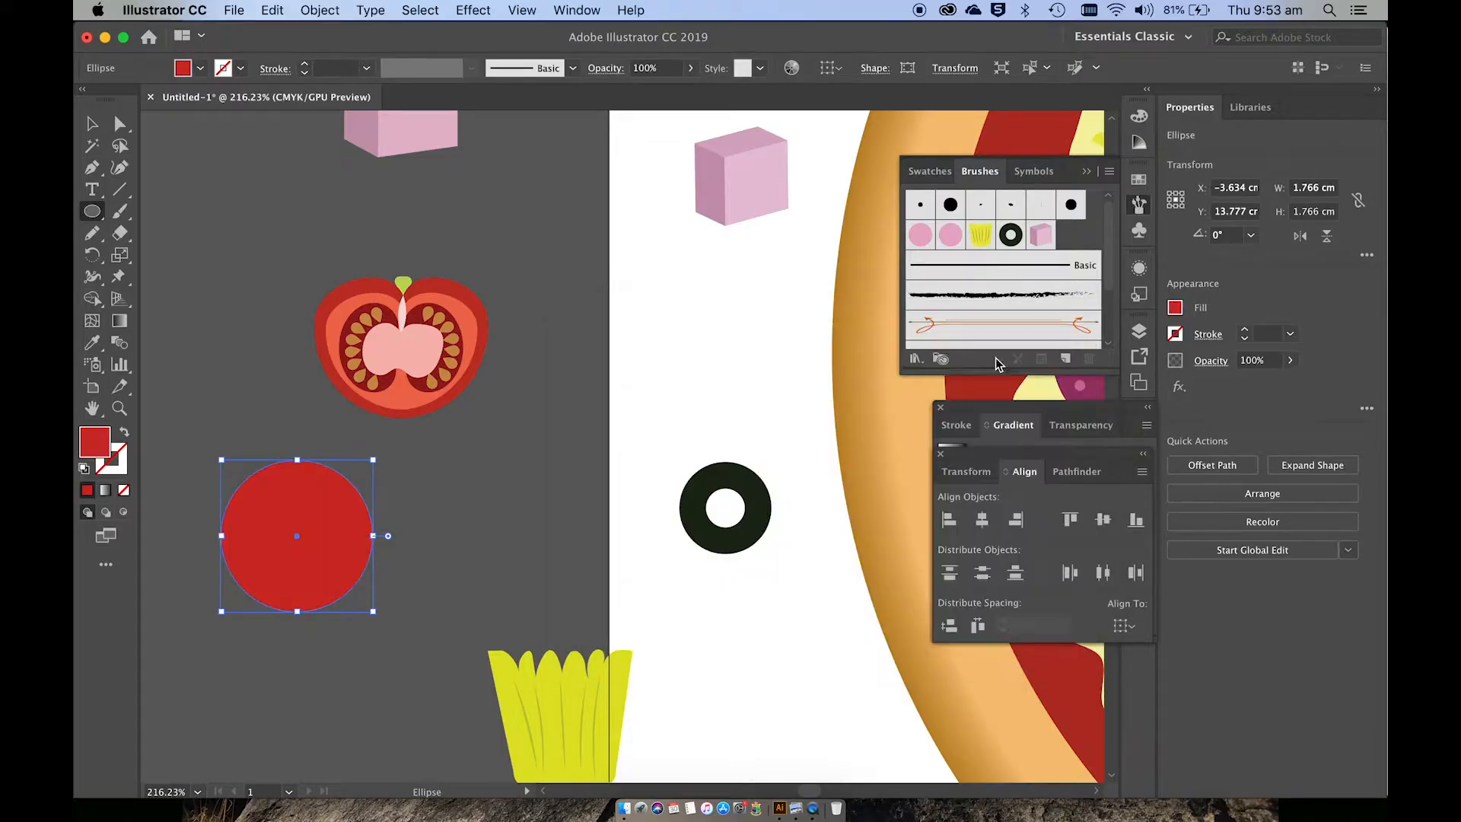
Angle both direction handles of the circle's top anchor point independently upward at about 45° to make a corner.
left_click(122, 126)
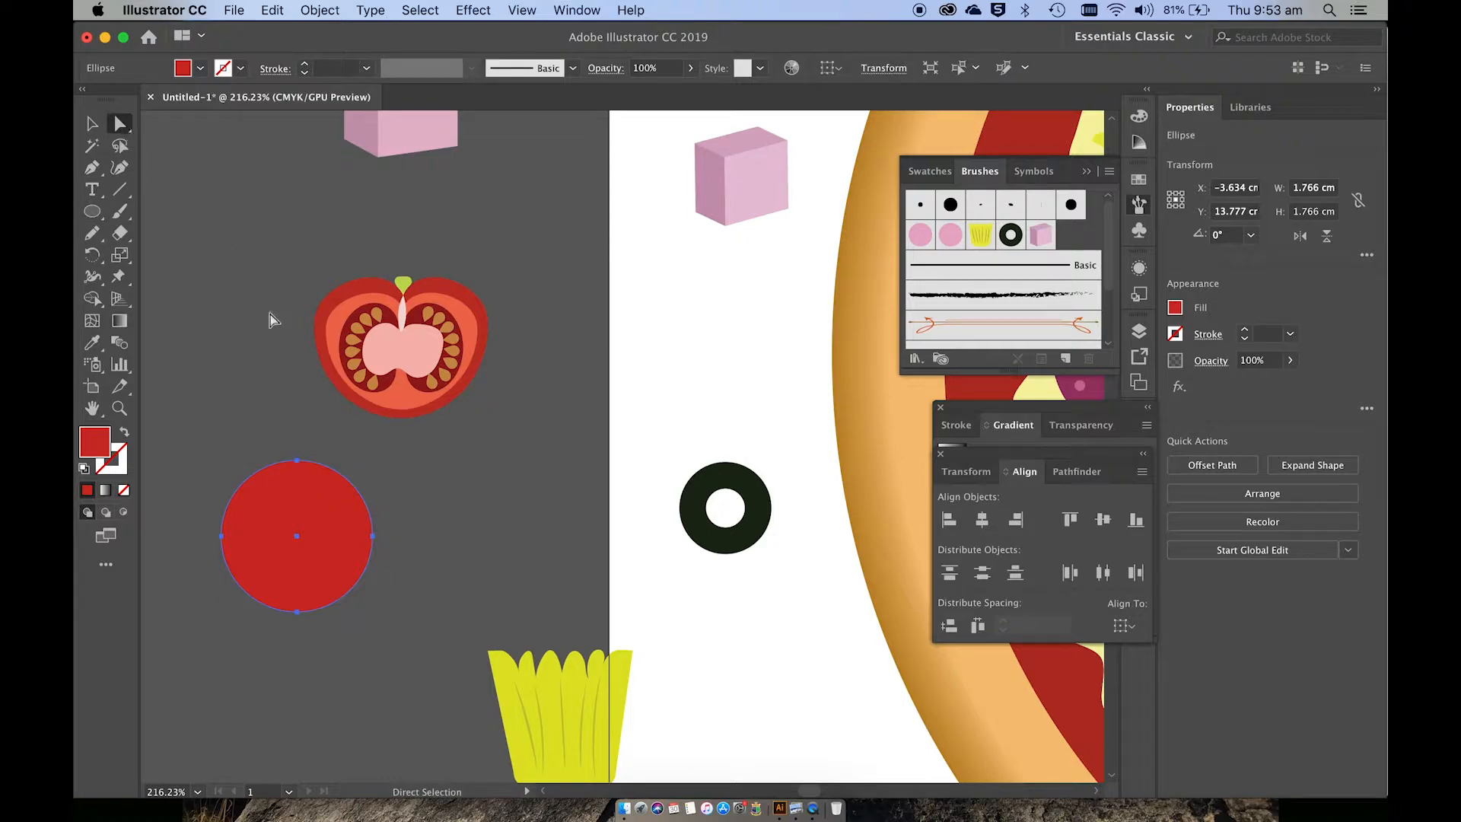
left_click(302, 462)
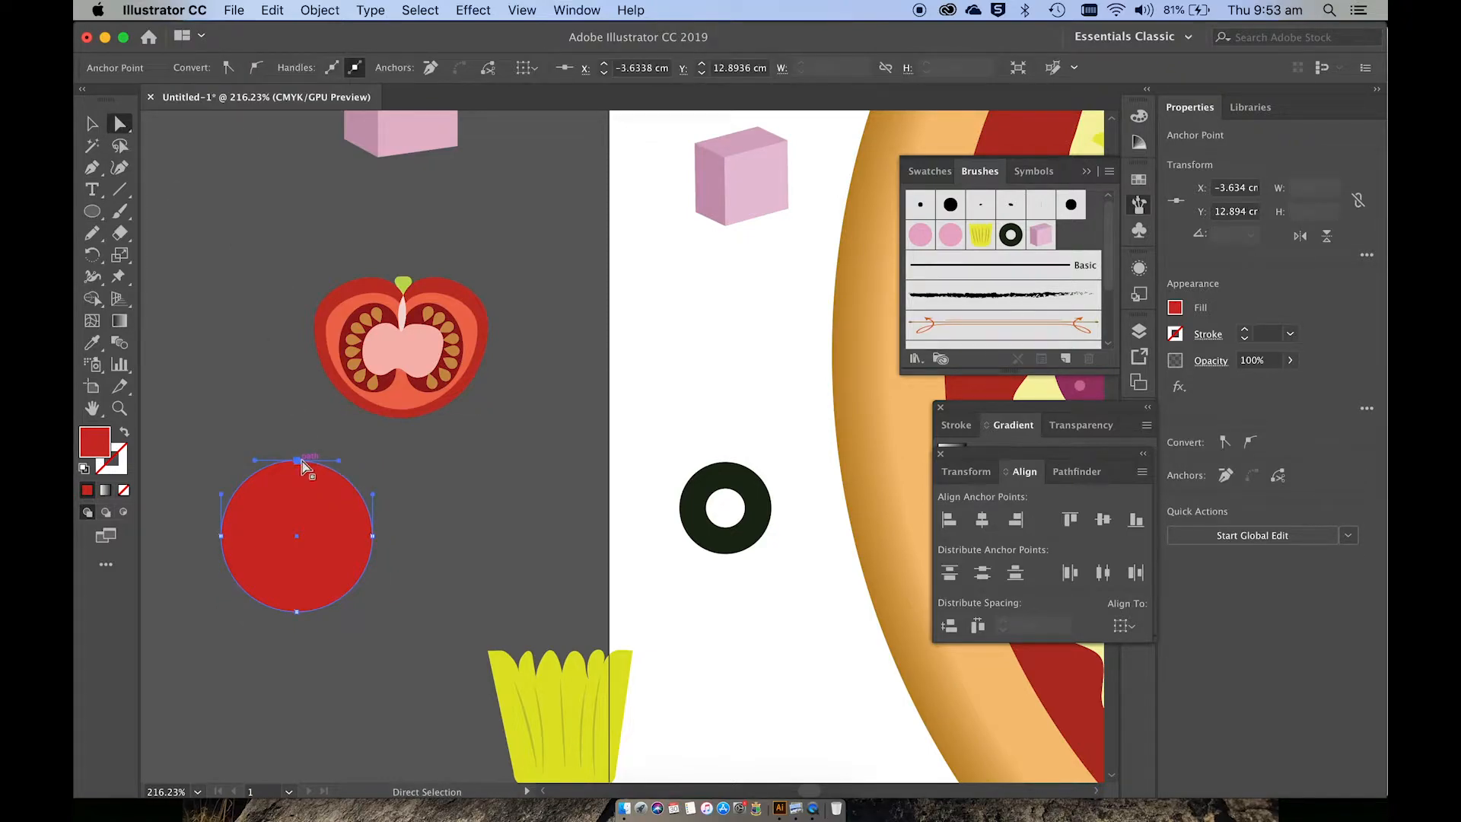
left_click(336, 462)
scroll(337, 463, "up", 3)
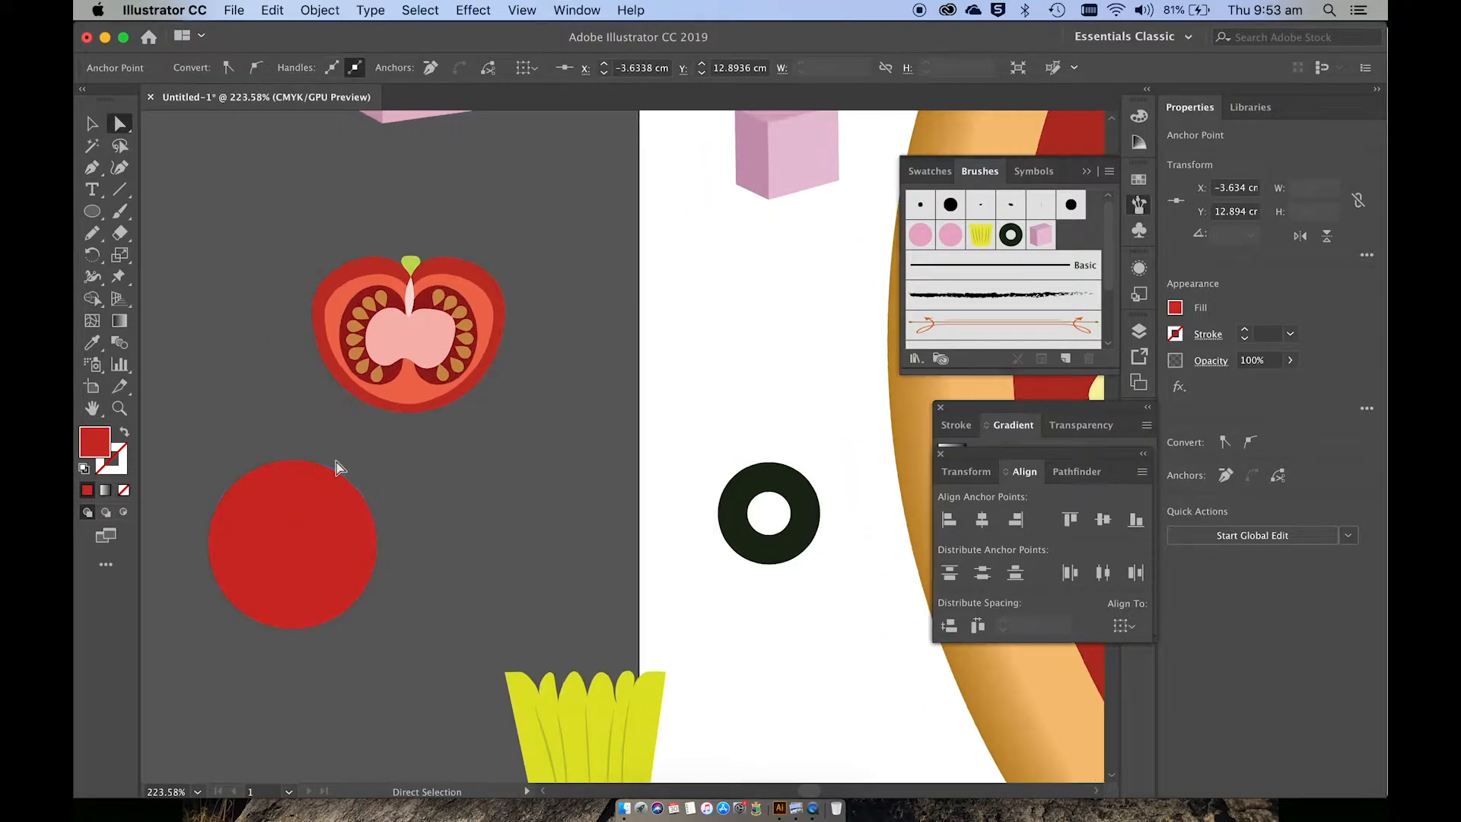
scroll(336, 462, "up", 5)
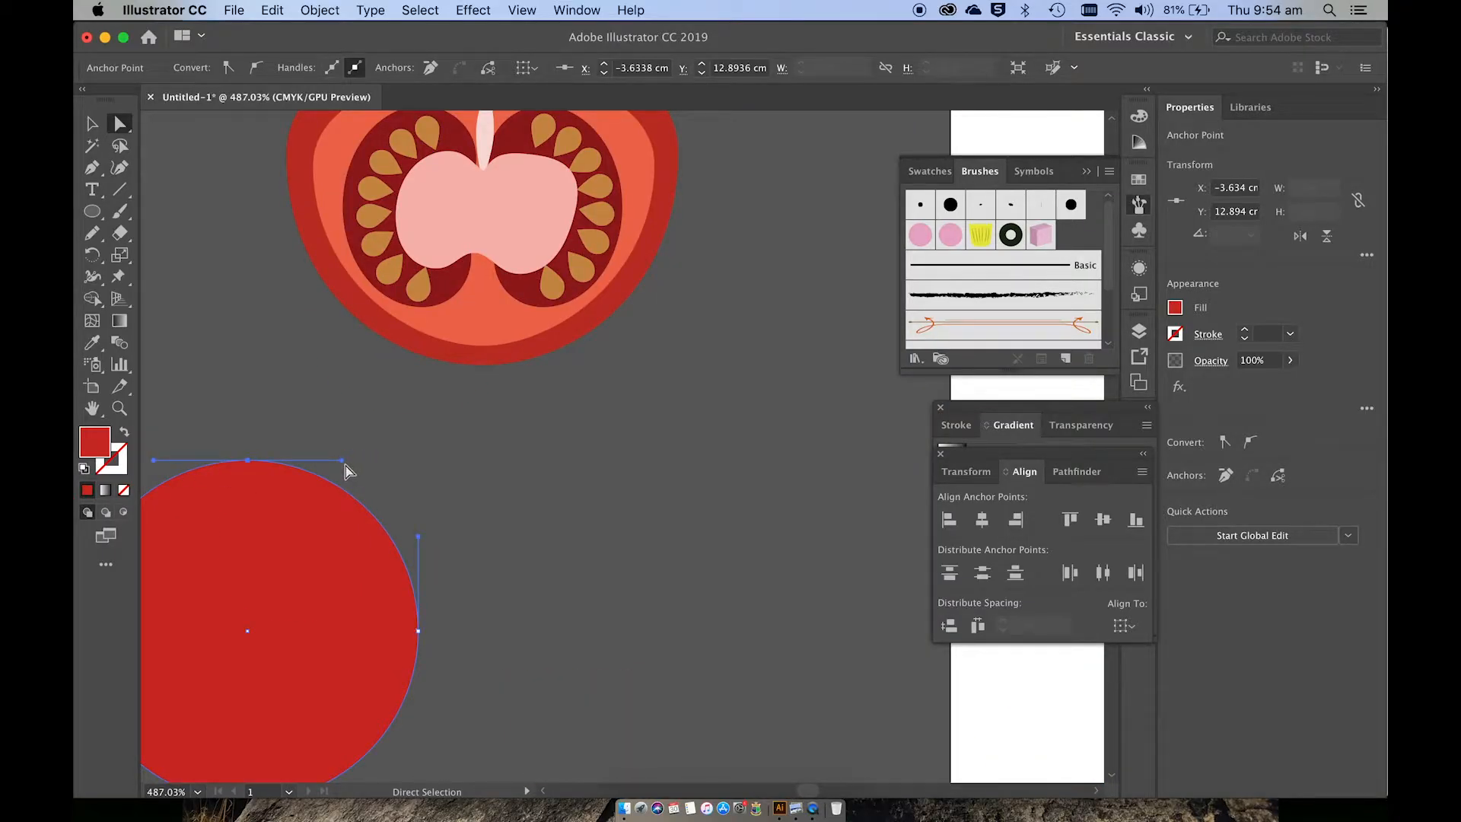
key("alt")
left_click_drag(344, 461, 295, 411)
scroll(159, 466, "left", 2)
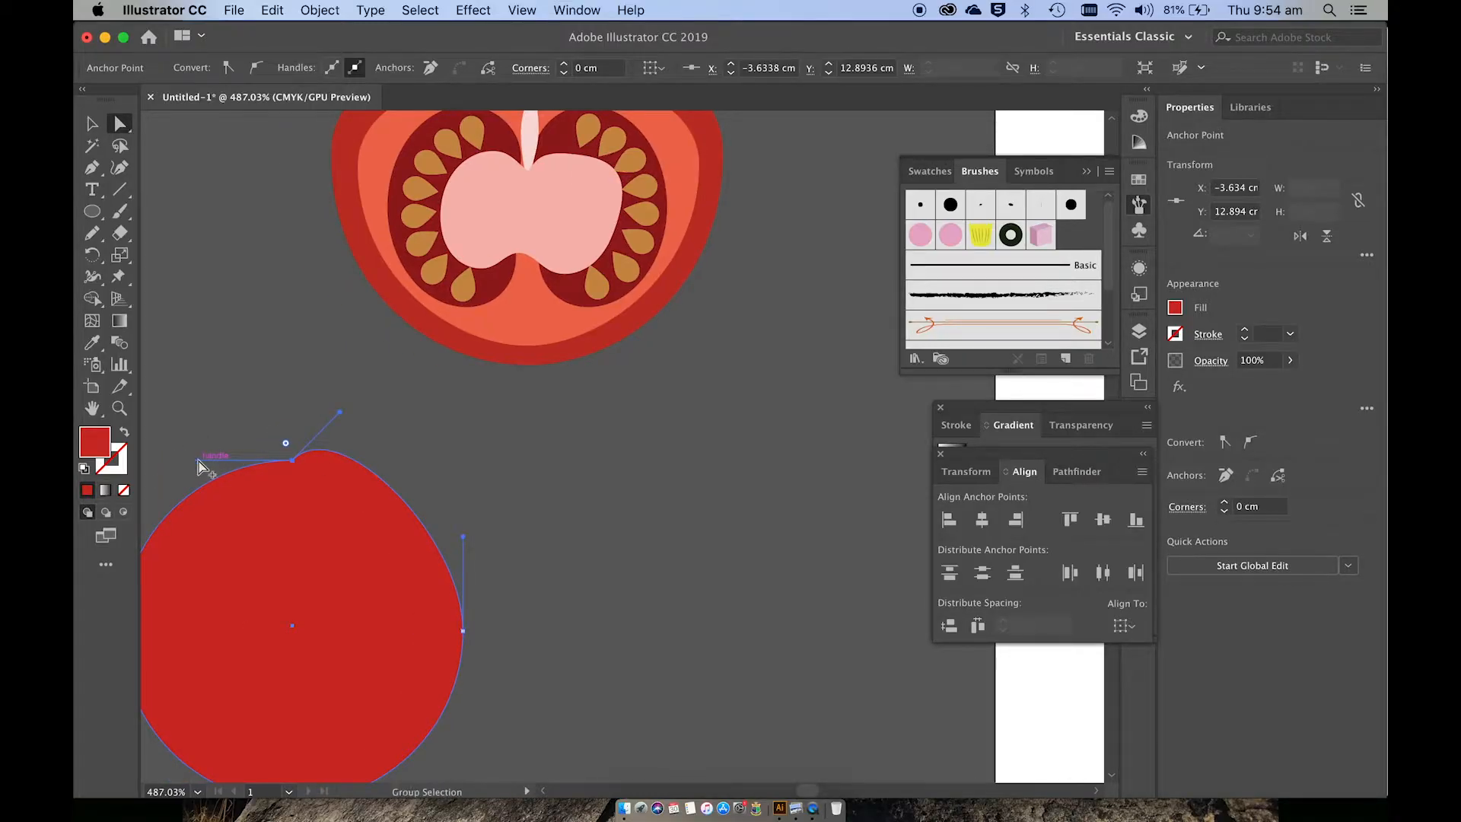
left_click_drag(198, 461, 243, 413)
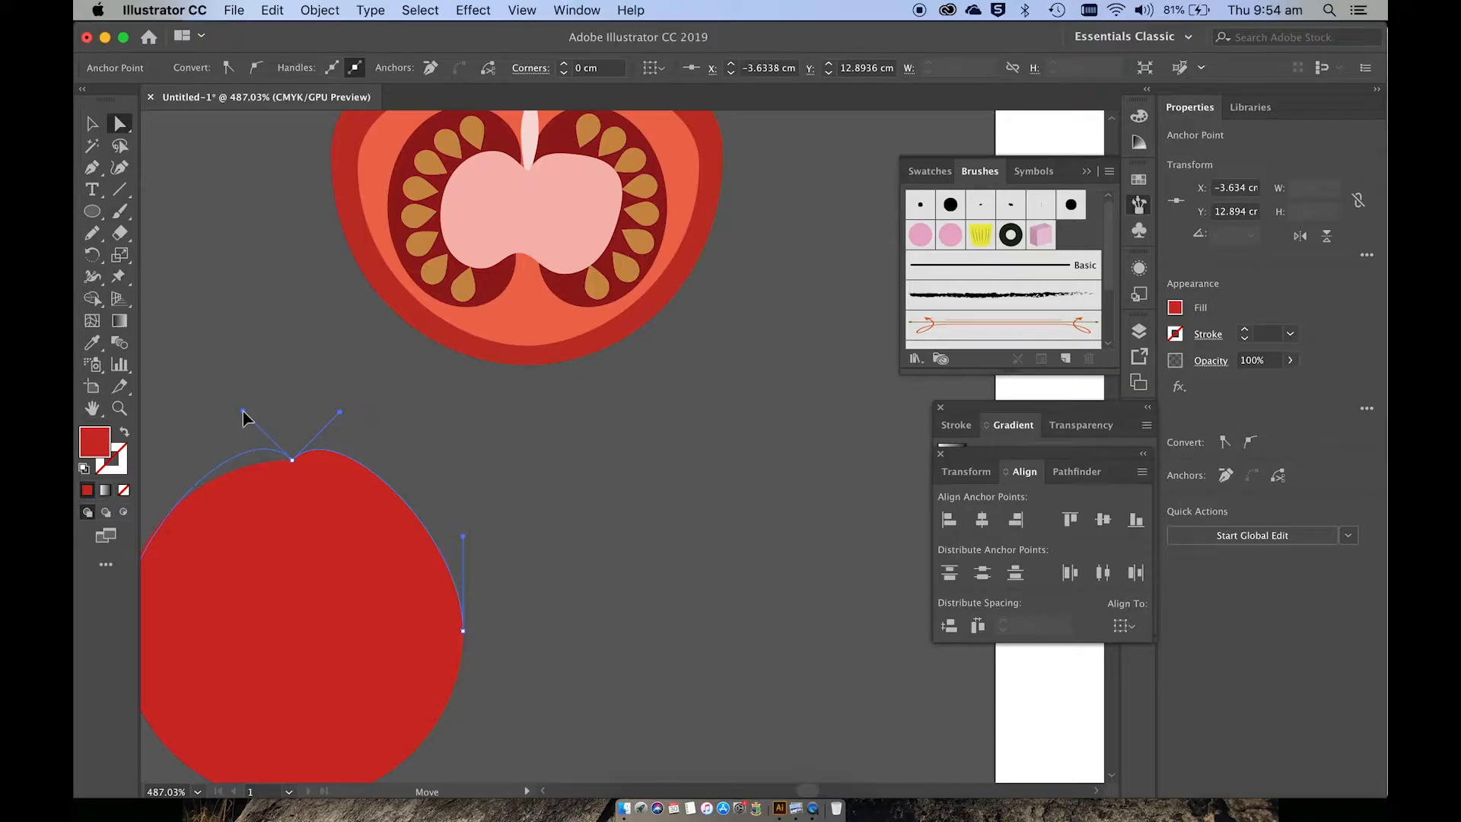
left_click_drag(244, 417, 244, 417)
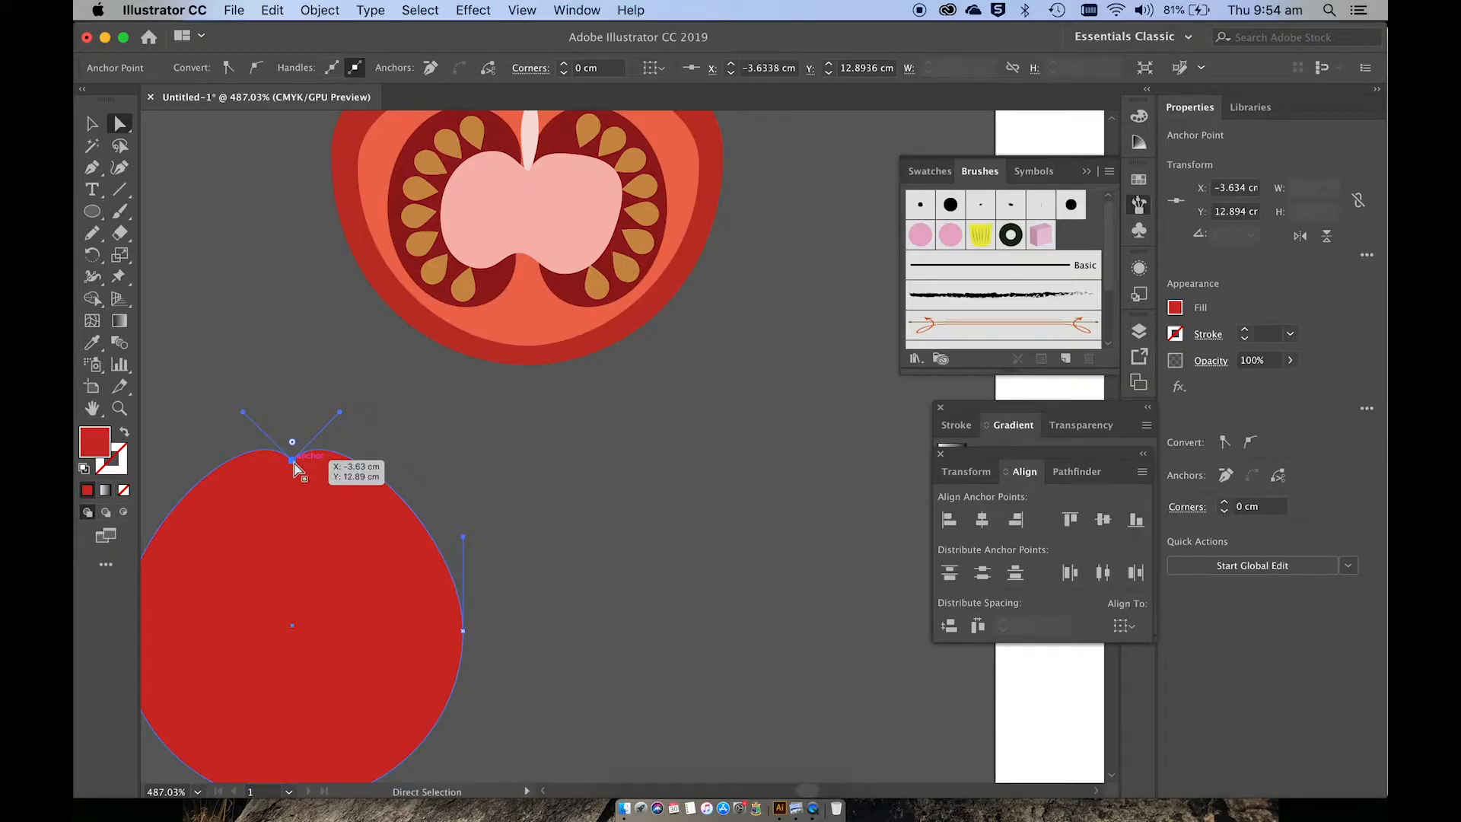
Move the red shape's top anchor point straight down to about Y 13.42 cm to form the tomato's notch.
scroll(297, 469, "up", 2)
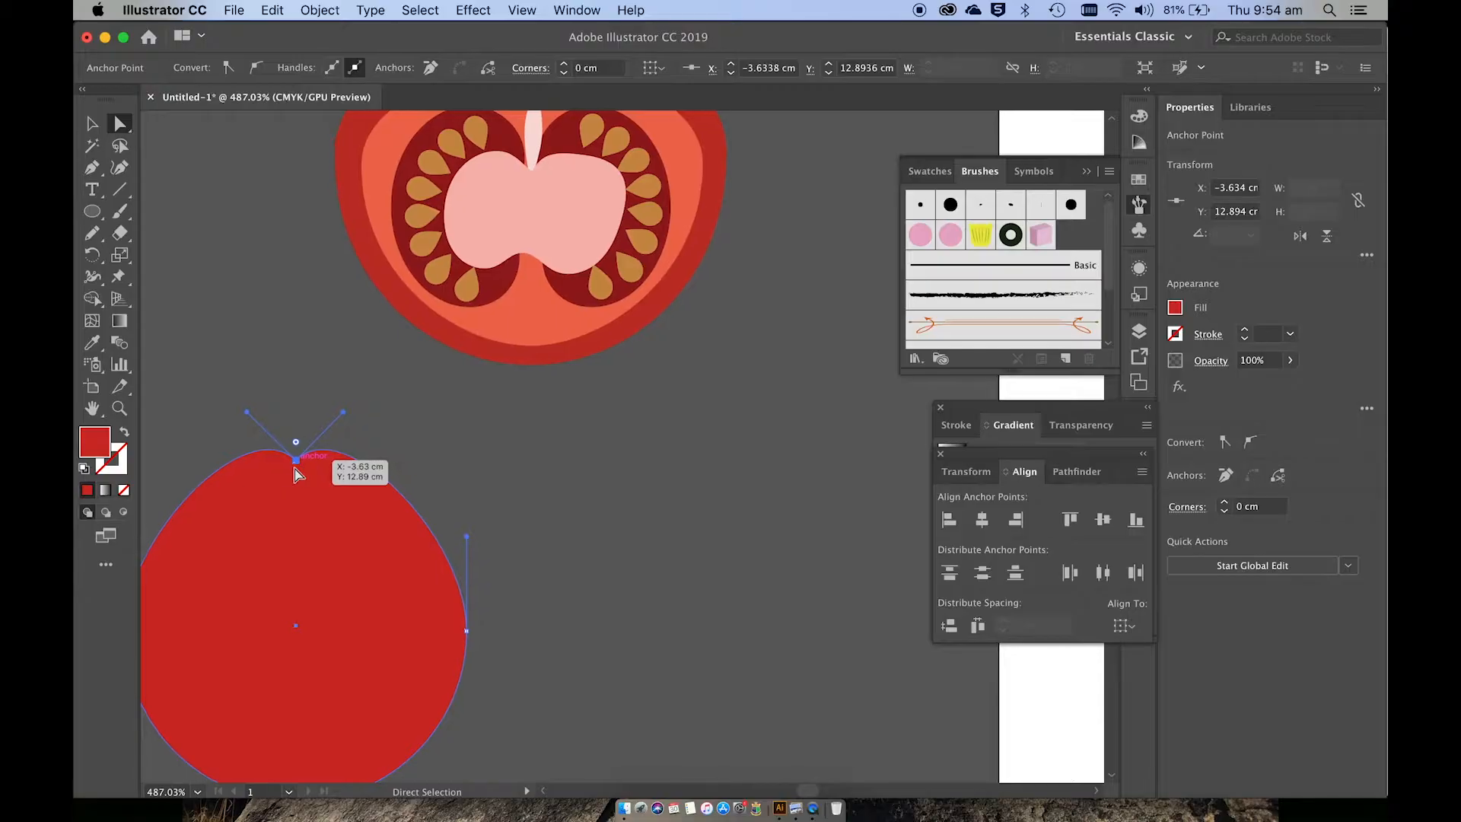
scroll(297, 474, "down", 3)
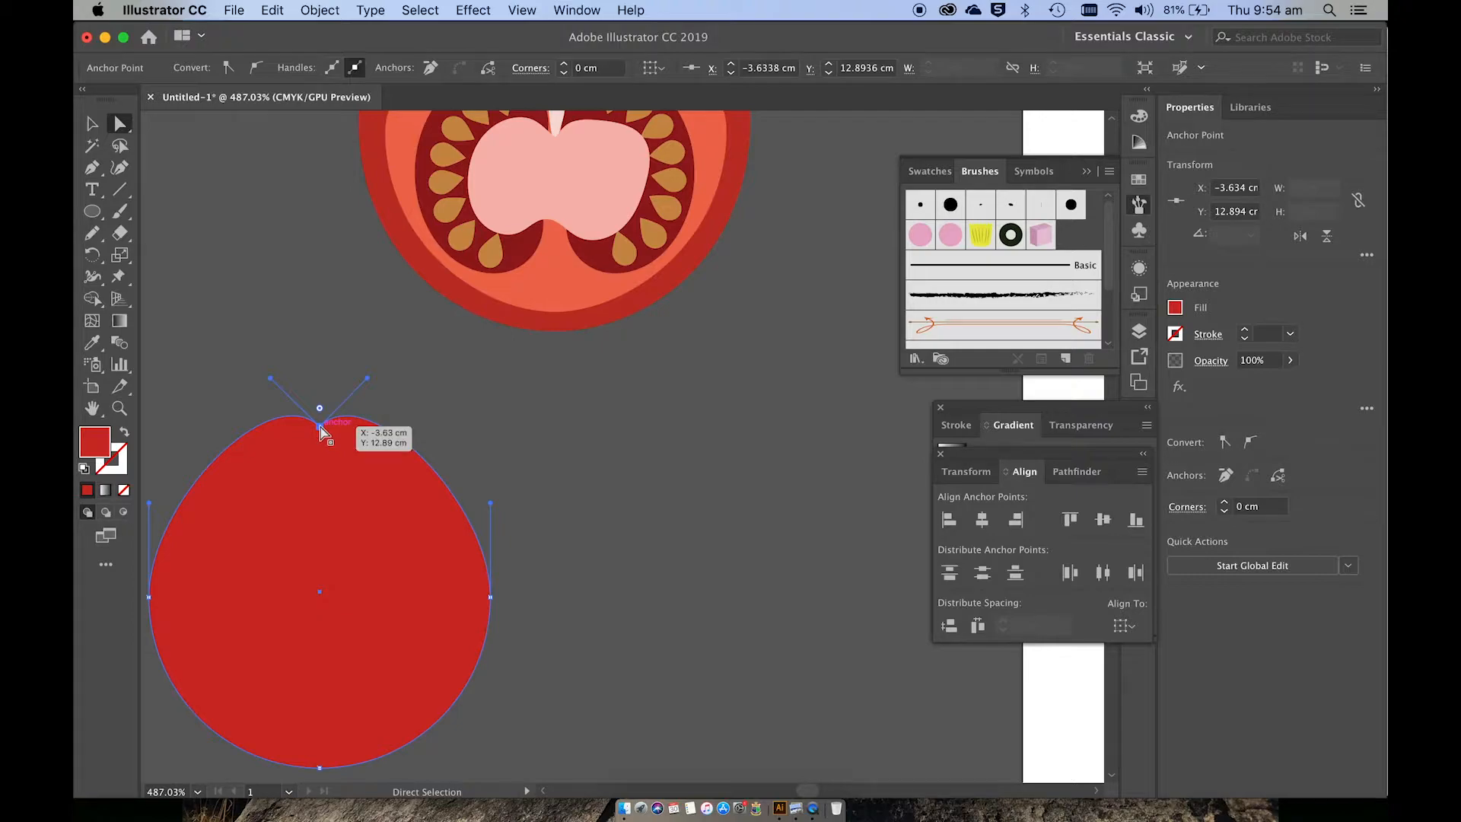
left_click_drag(320, 428, 325, 532)
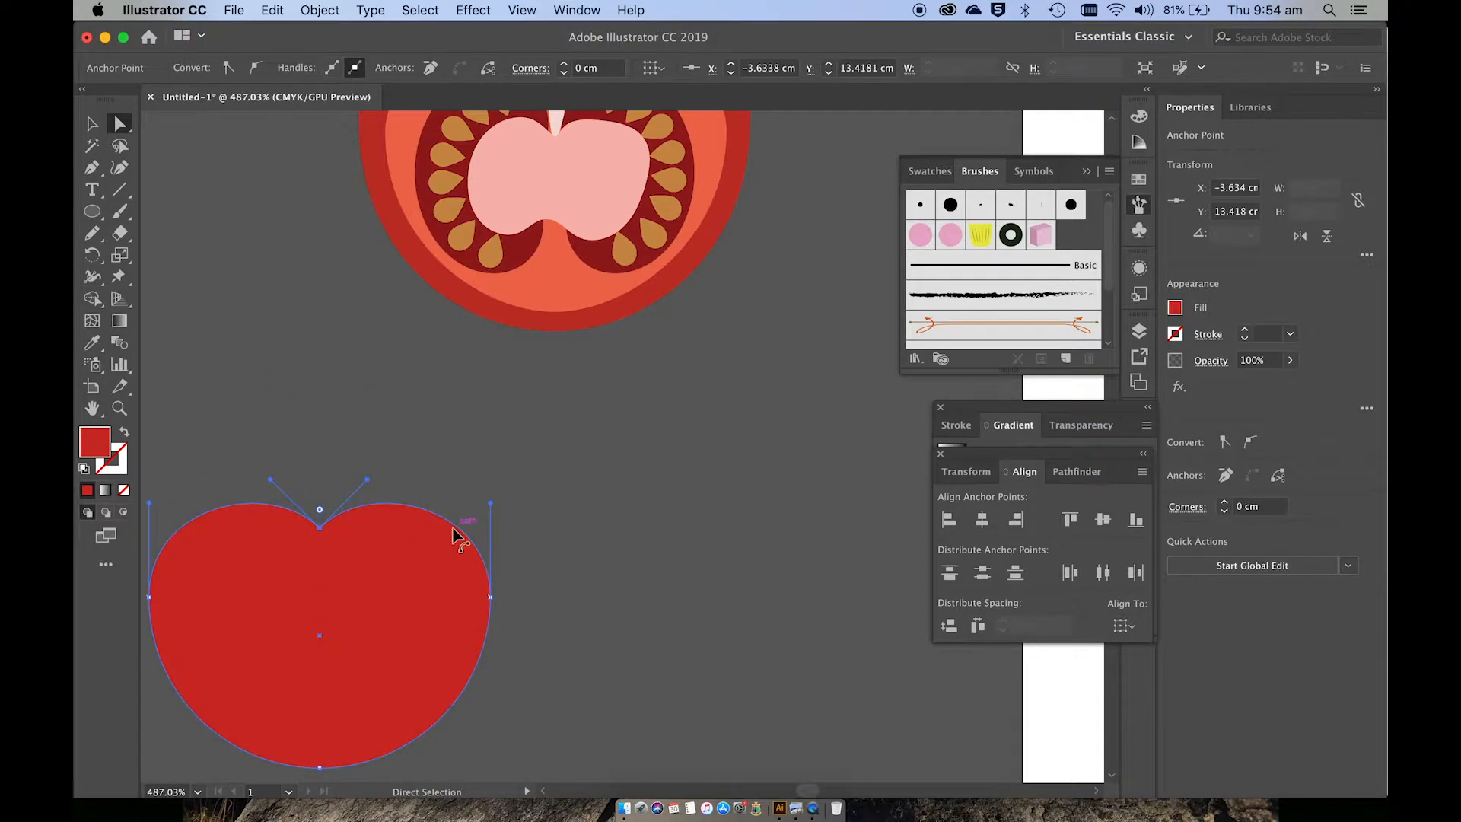
Lengthen the lower handles of the tomato's two side anchor points downward to make the lower sides fuller.
scroll(455, 534, "down", 2)
scroll(455, 535, "down", 2)
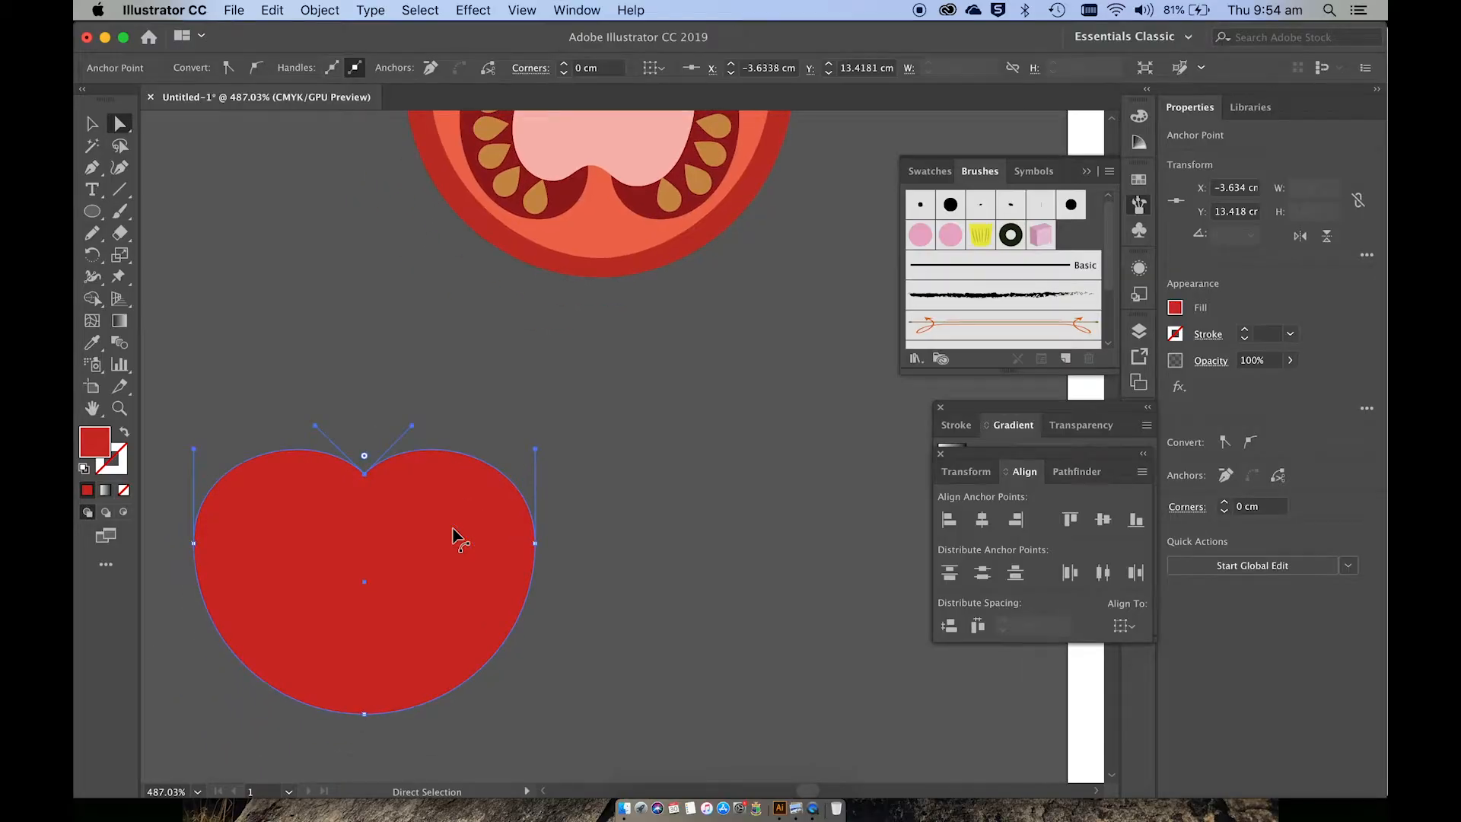
left_click(536, 544)
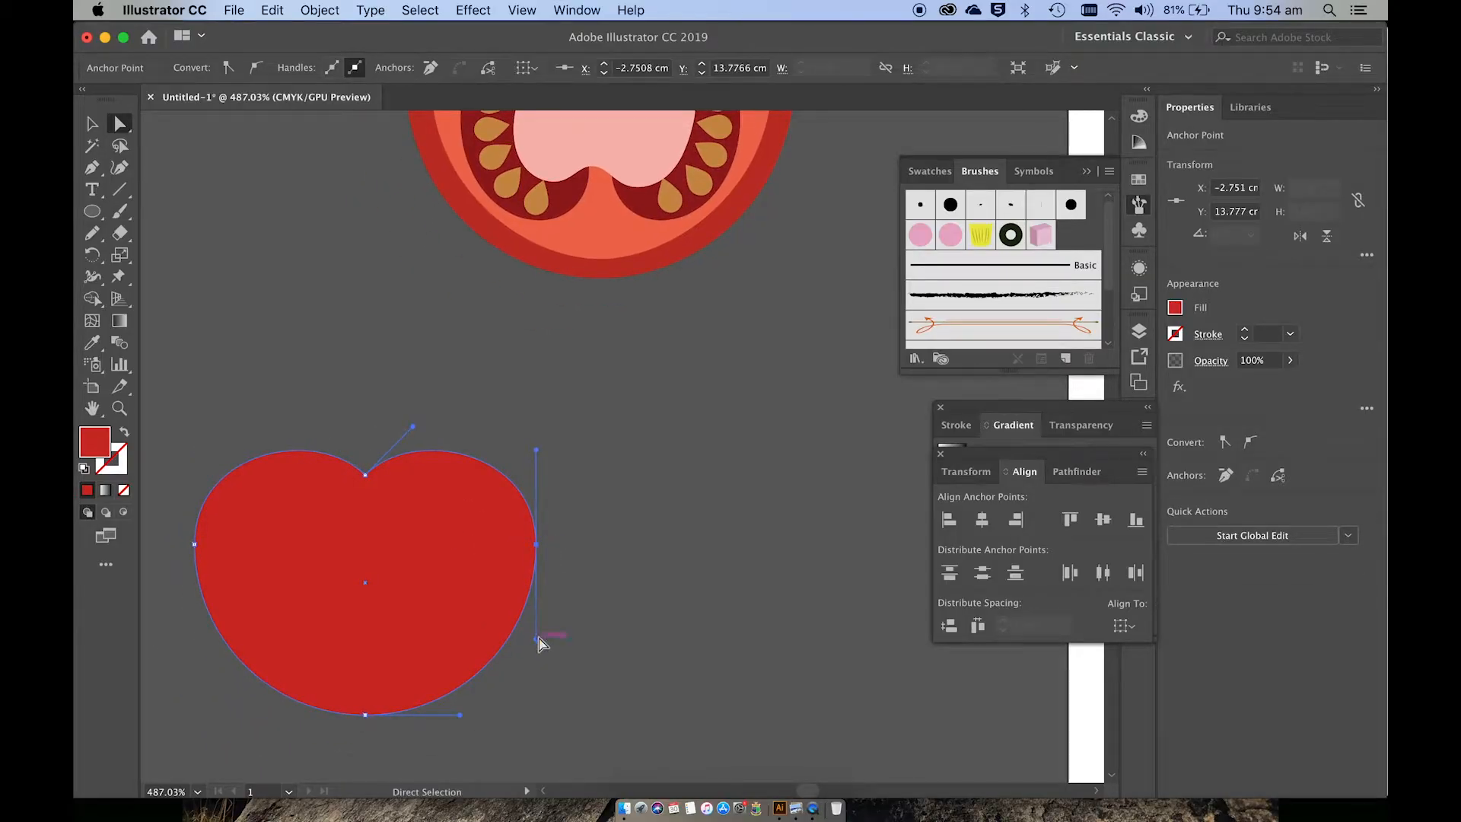
left_click_drag(537, 637, 537, 668)
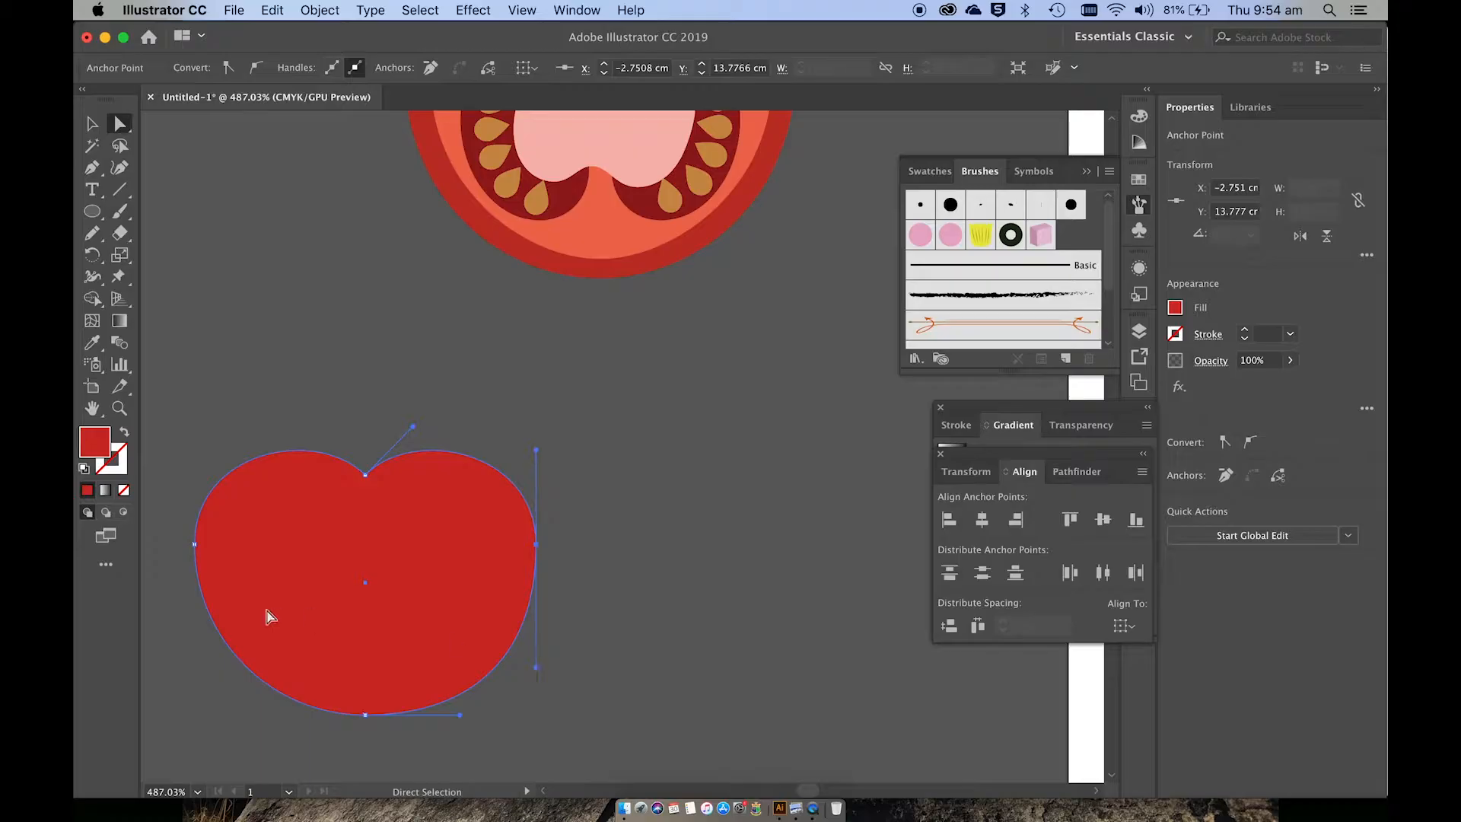
left_click(195, 544)
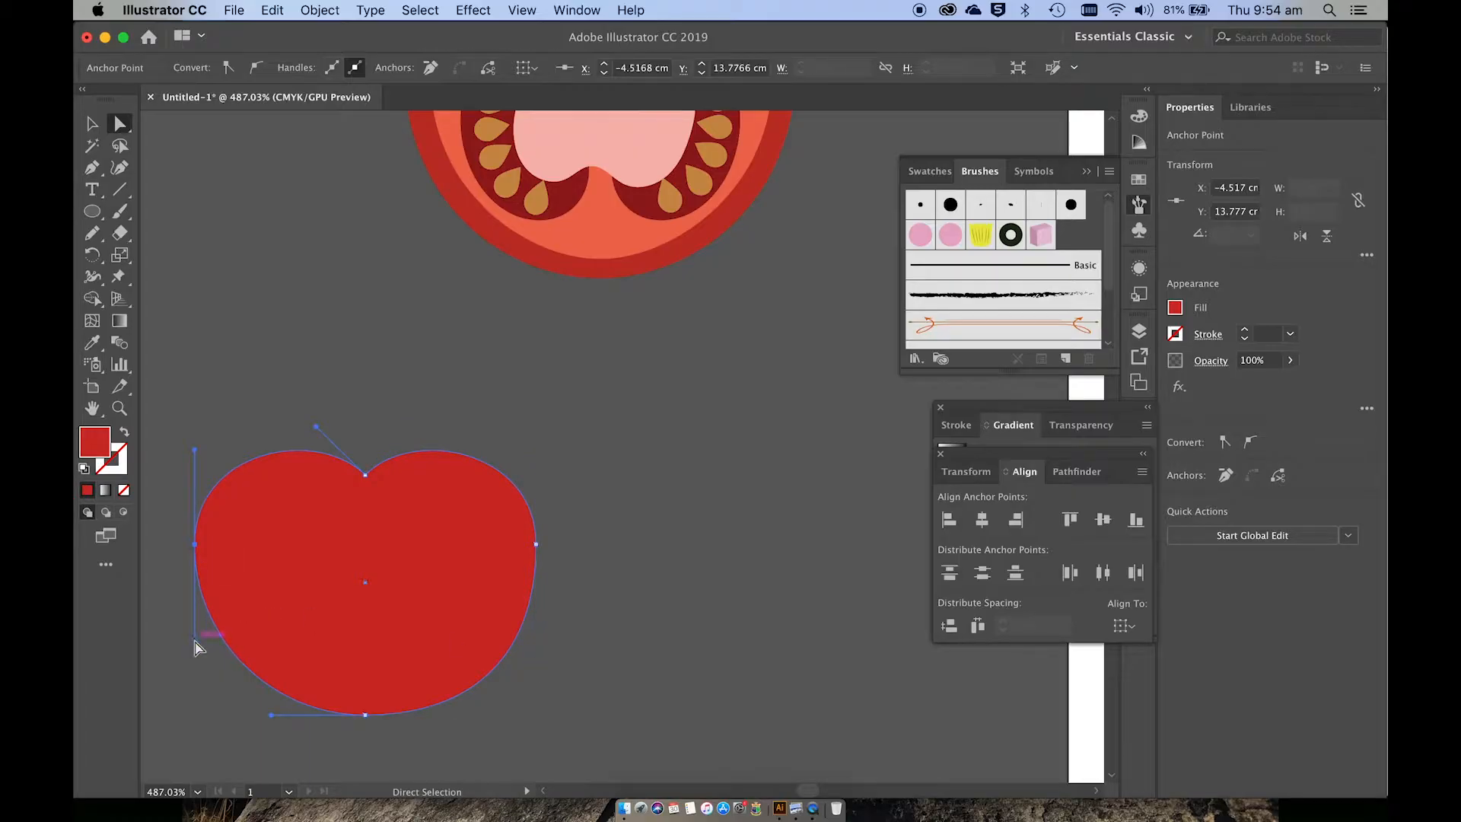
left_click_drag(195, 643, 196, 674)
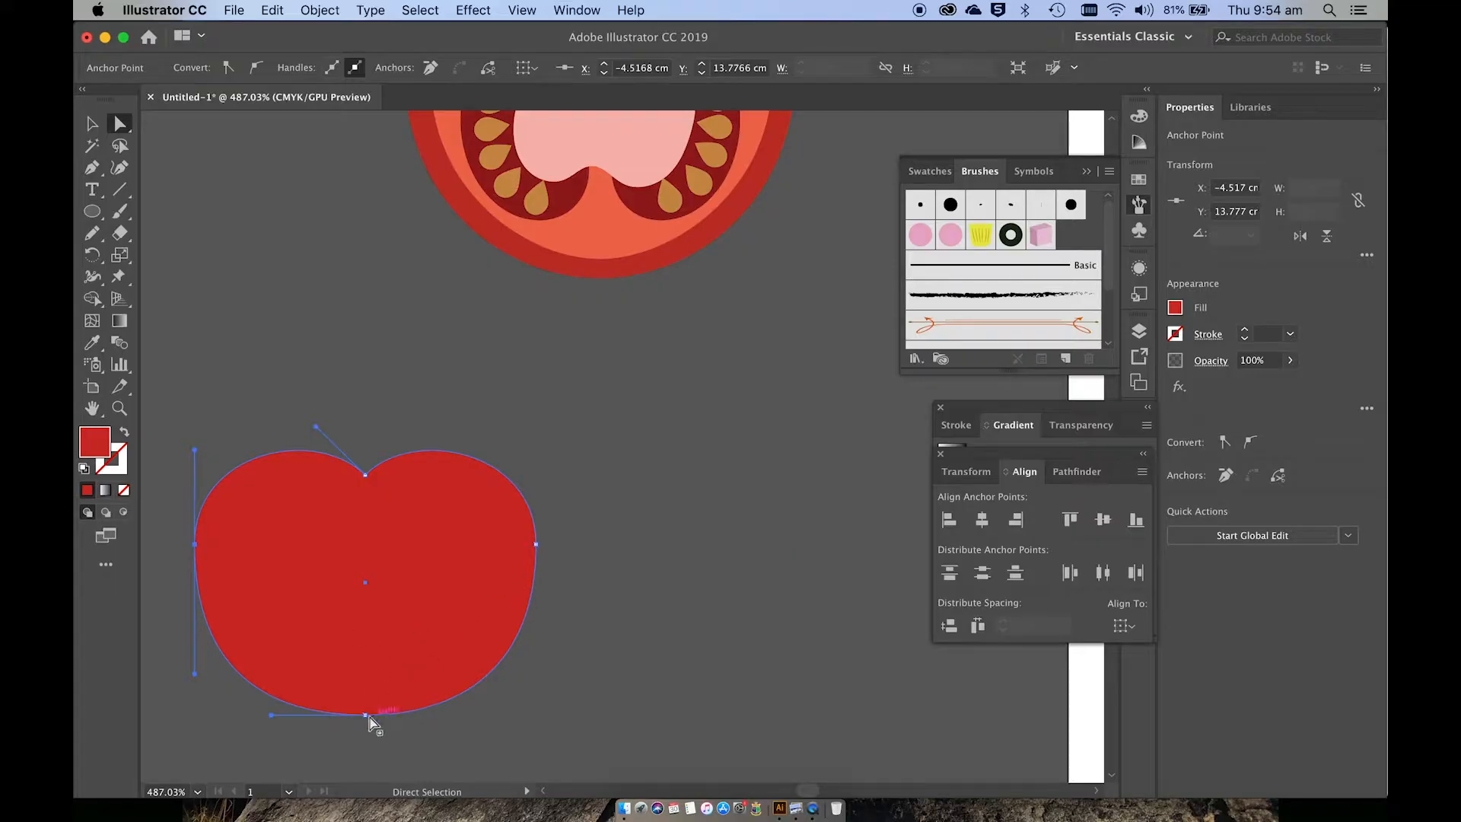
Position the red tomato shape's bottom anchor point at about Y 14.66 cm and shorten both its horizontal handles to narrow the base.
left_click_drag(365, 715, 366, 695)
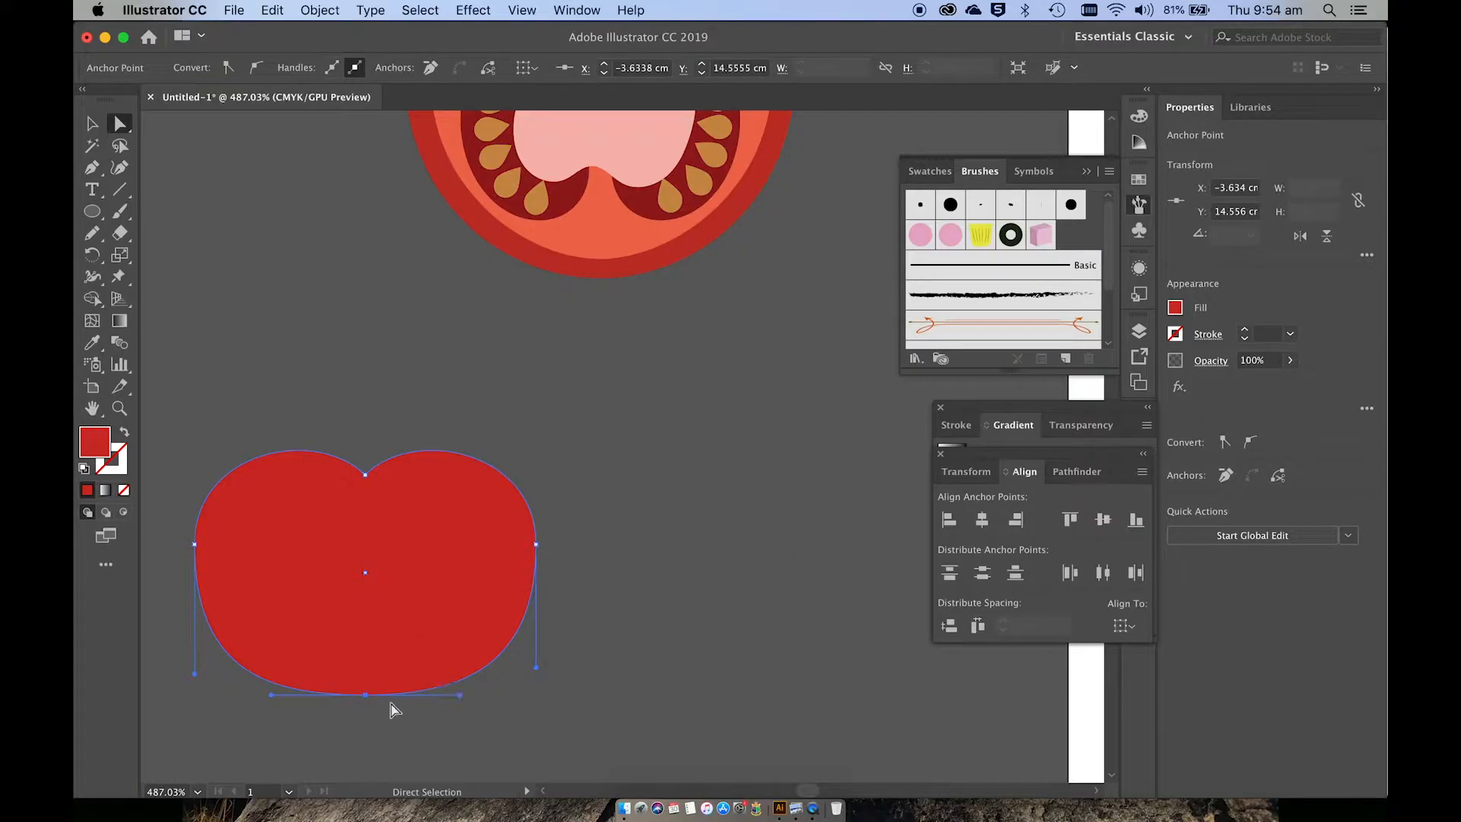
left_click_drag(365, 695, 365, 715)
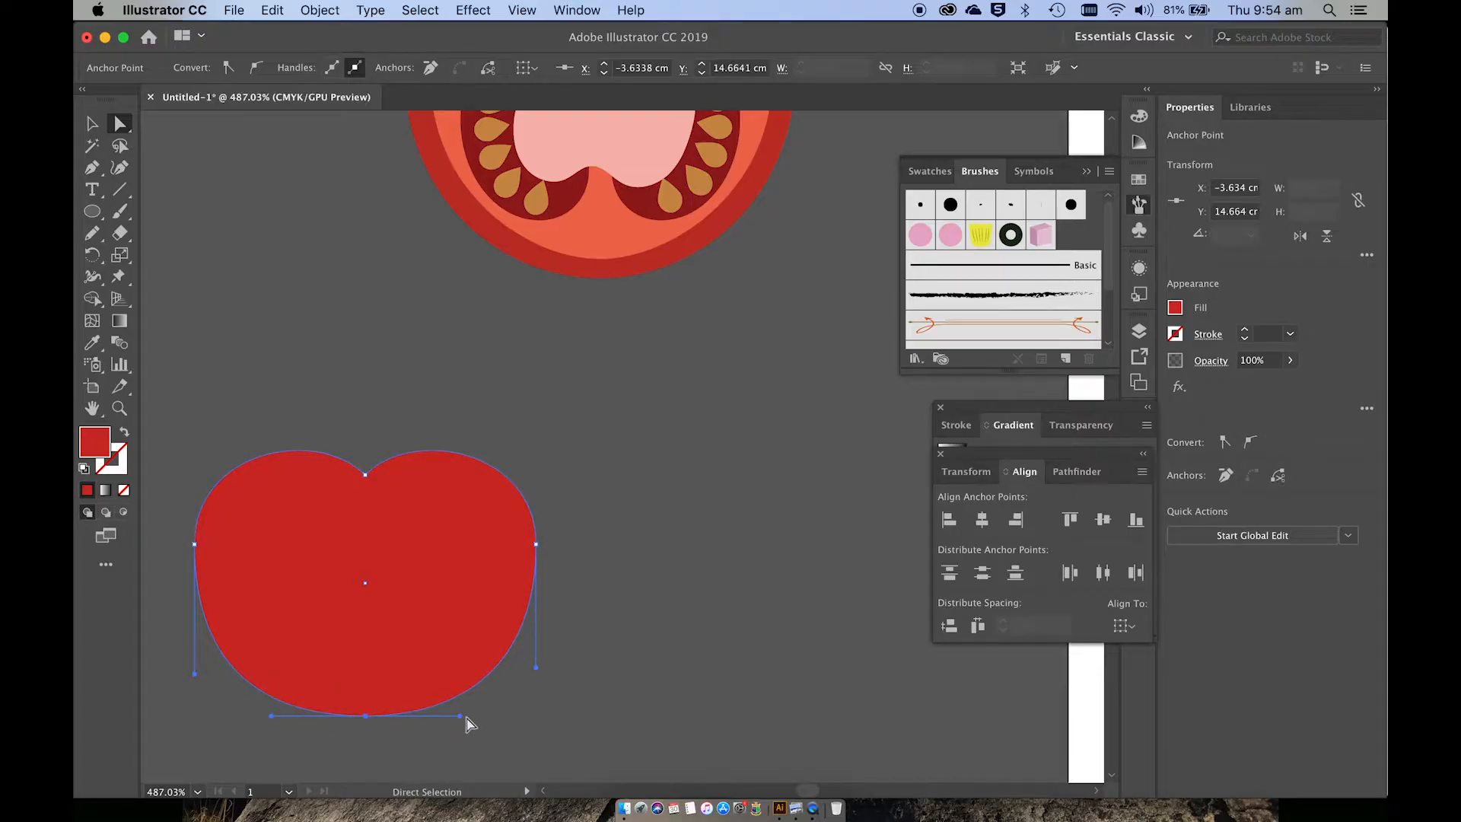
left_click_drag(461, 715, 435, 719)
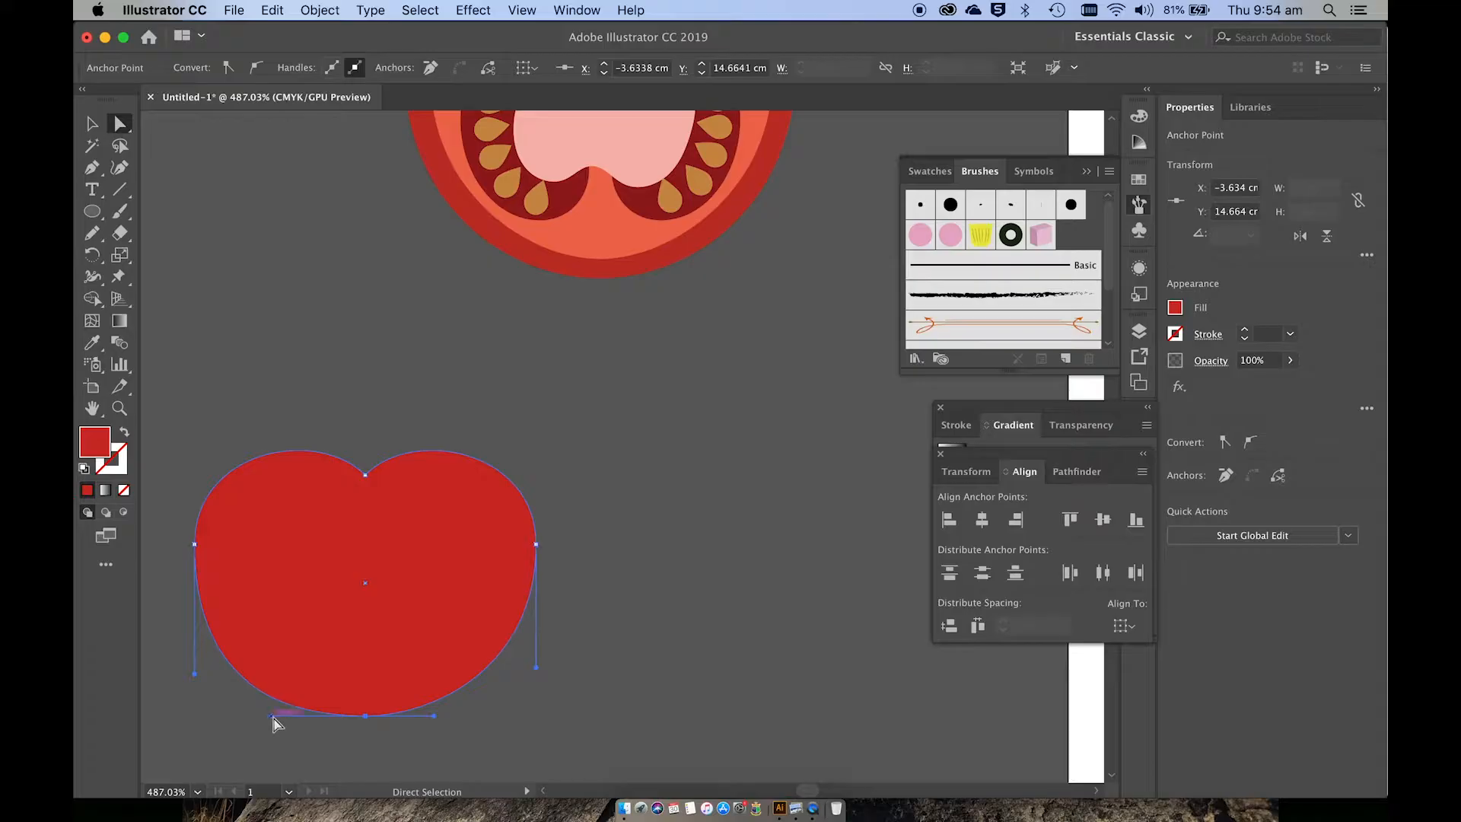
left_click_drag(273, 716, 294, 718)
left_click(503, 707)
scroll(503, 708, "down", 1)
scroll(503, 710, "down", 1)
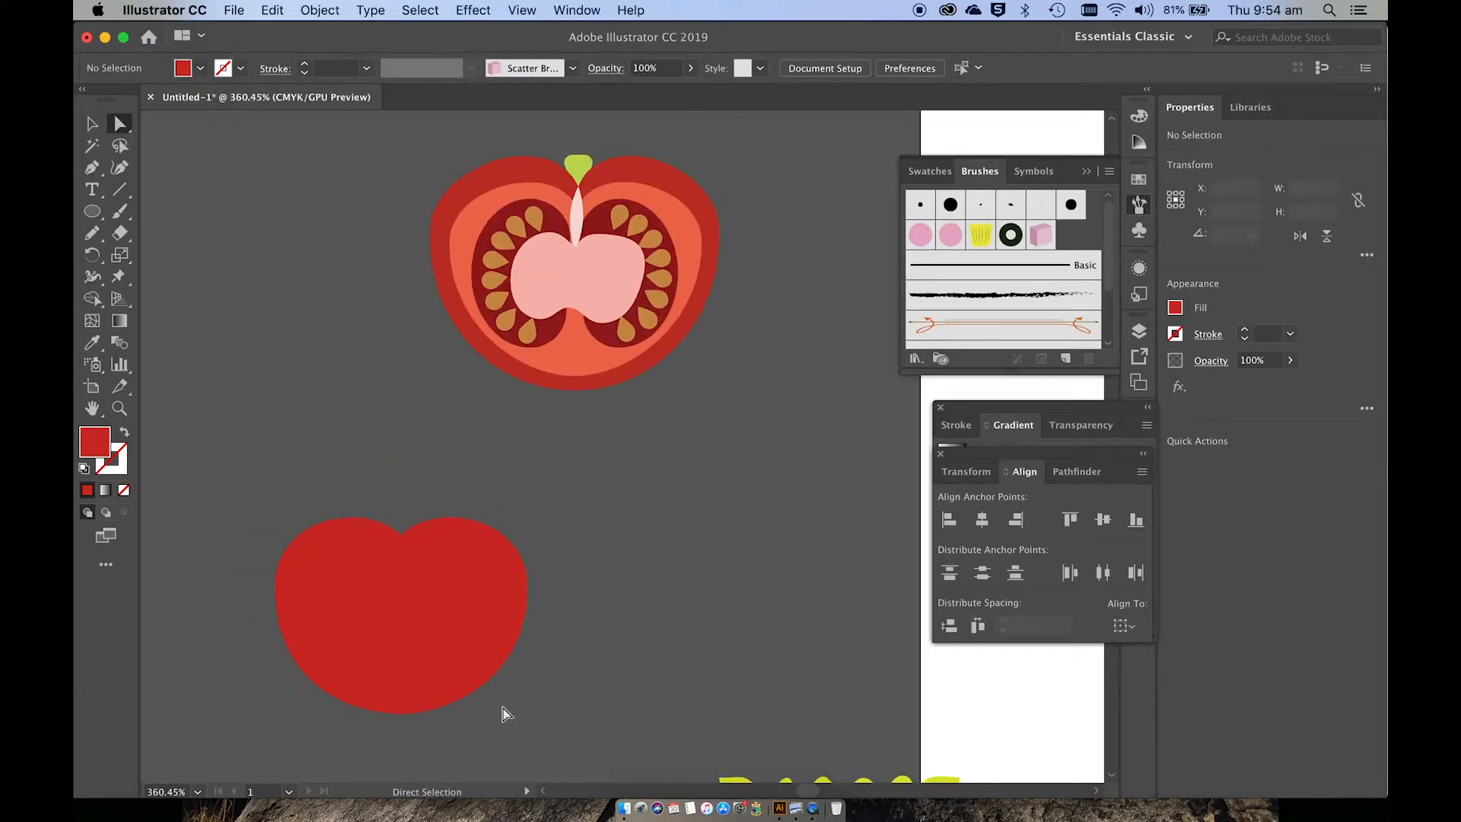
Lower the tomato's notch anchor point to about Y 13.5 cm and pull both its direction handles inward to make them steeper.
left_click(401, 536)
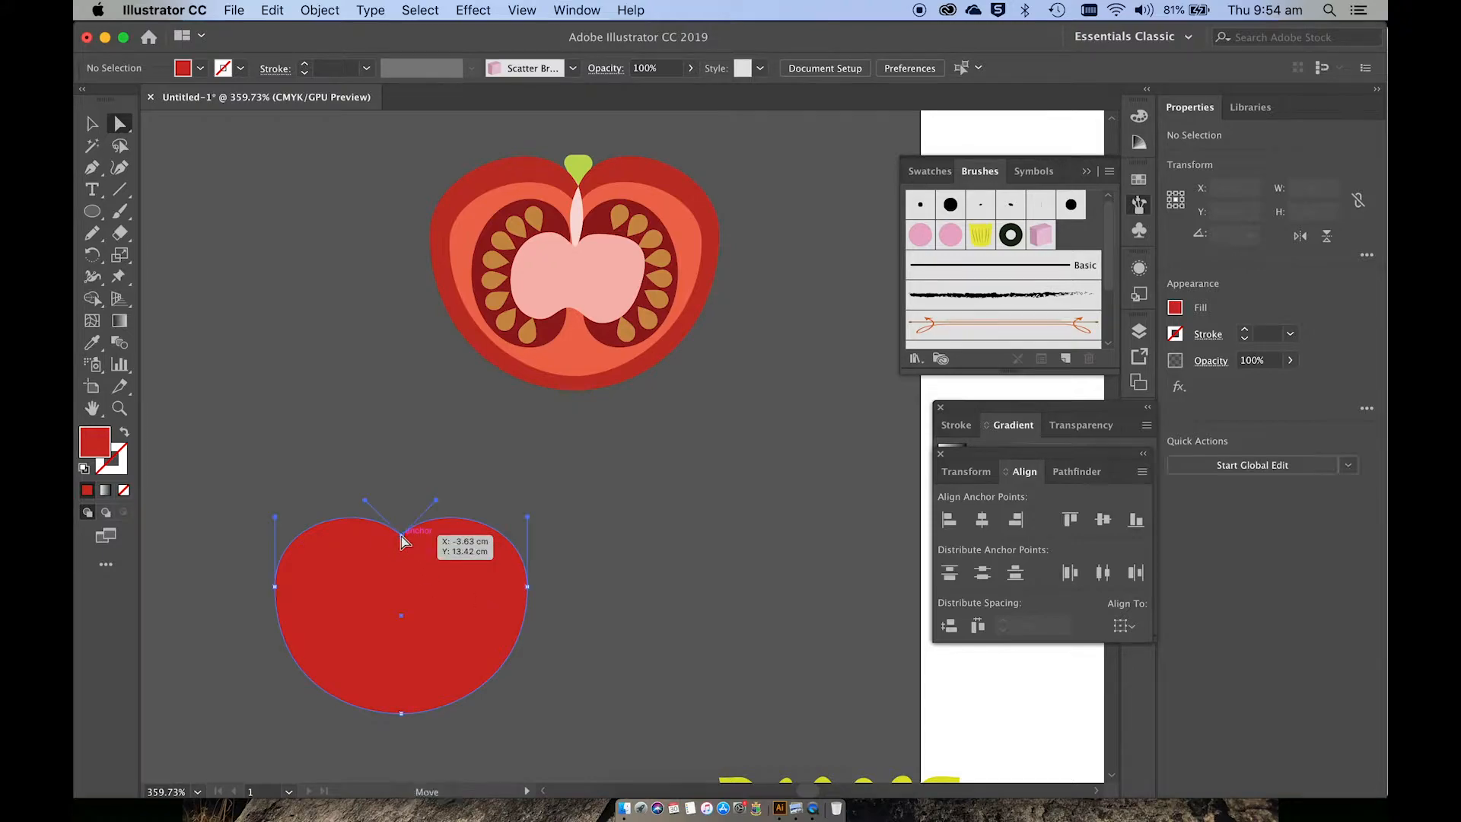
left_click_drag(403, 540, 378, 507)
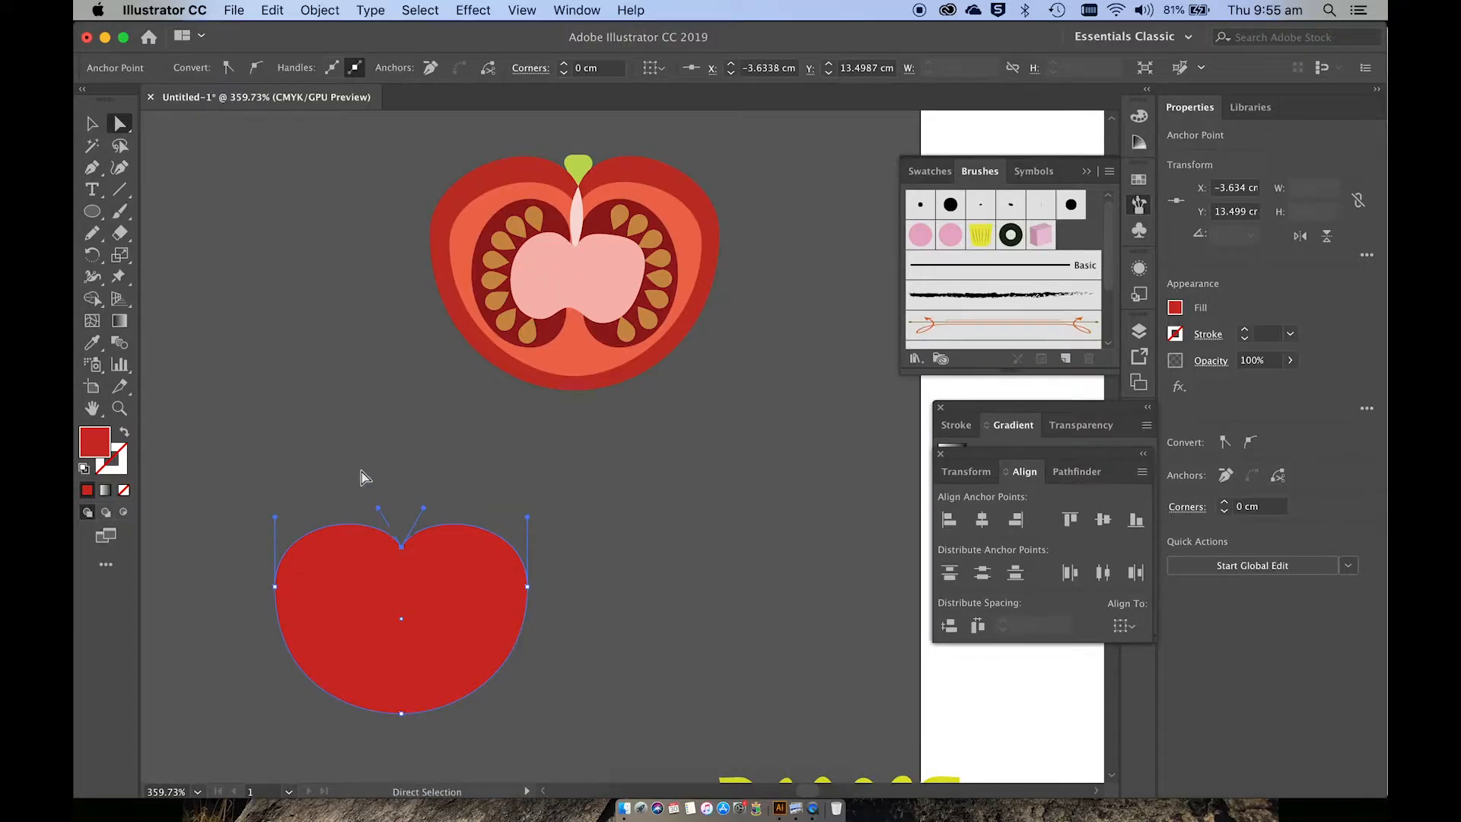
left_click(362, 475)
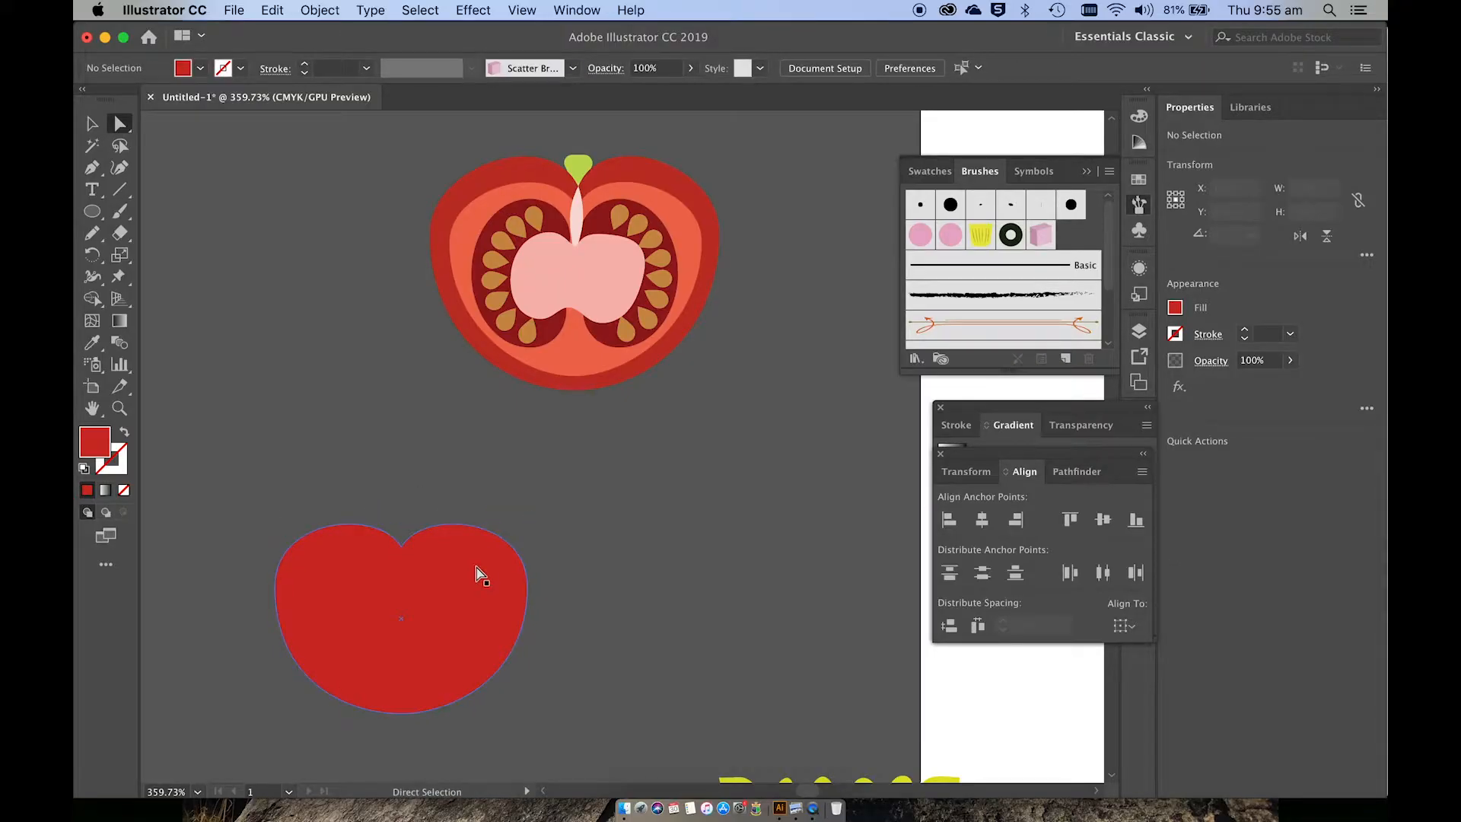
Select the whole red tomato shape with the Selection tool so its bounding box can be used for scaling.
key("v")
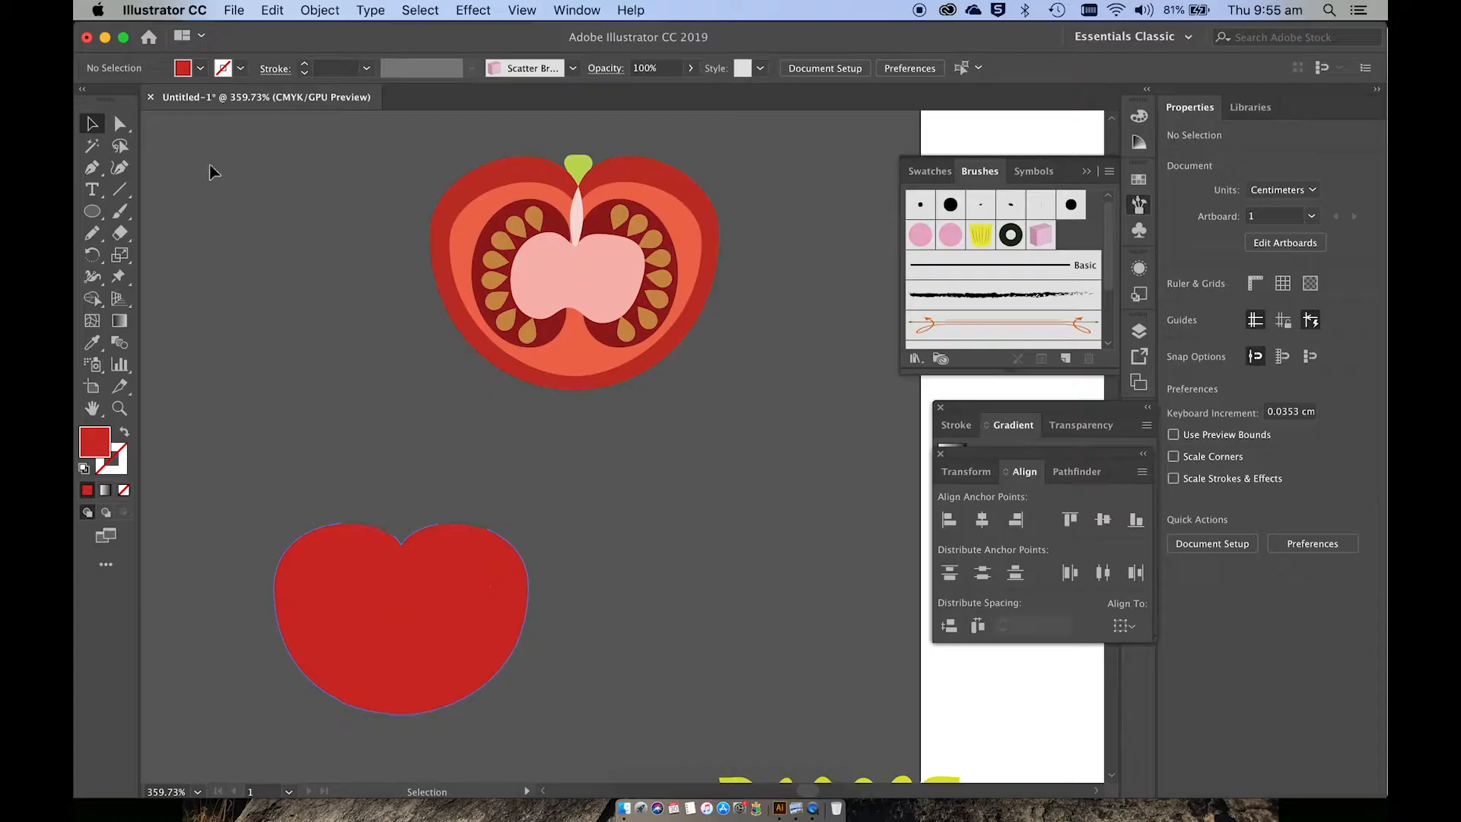
left_click(359, 572)
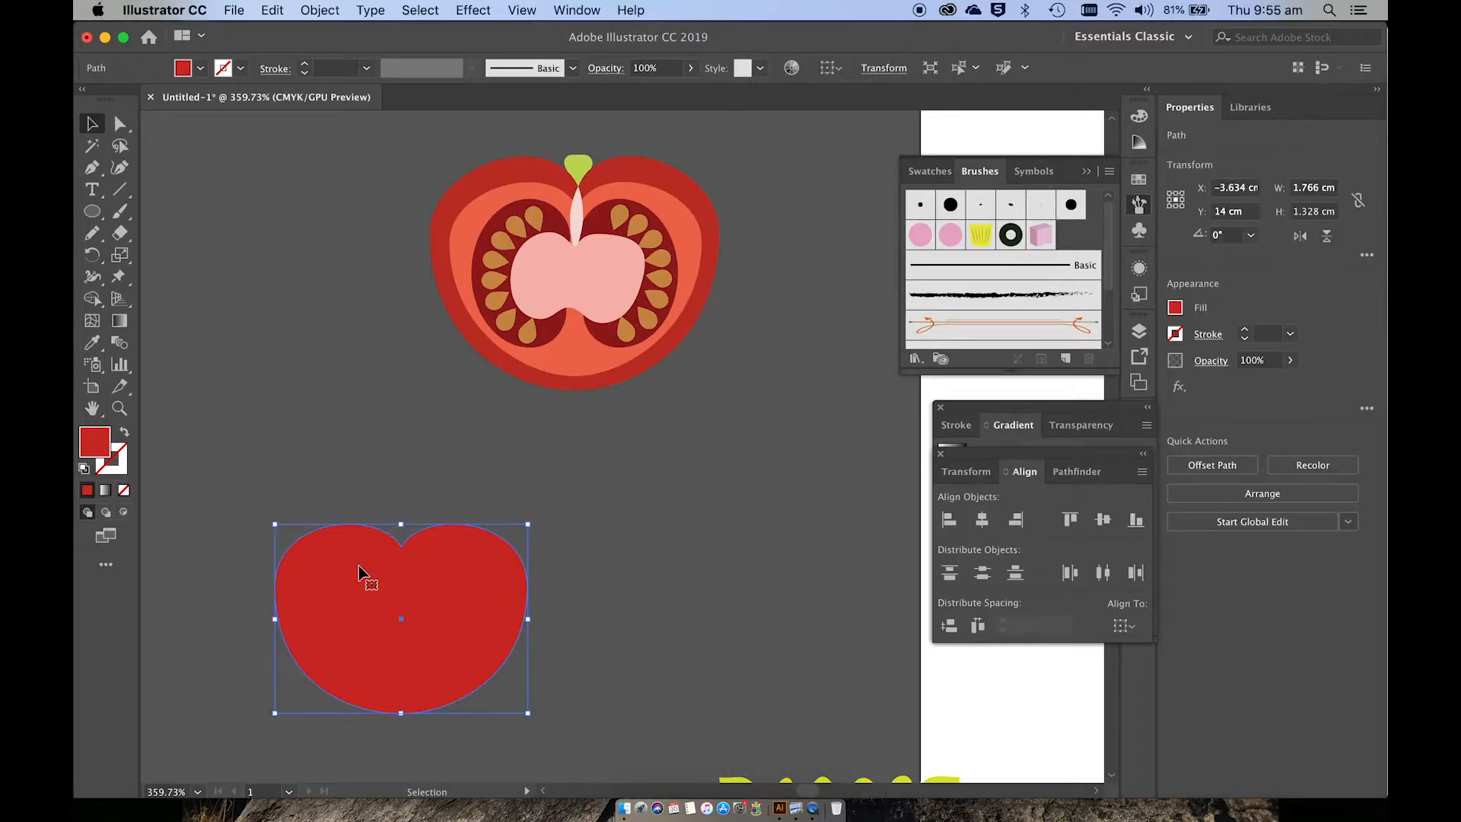
key("a")
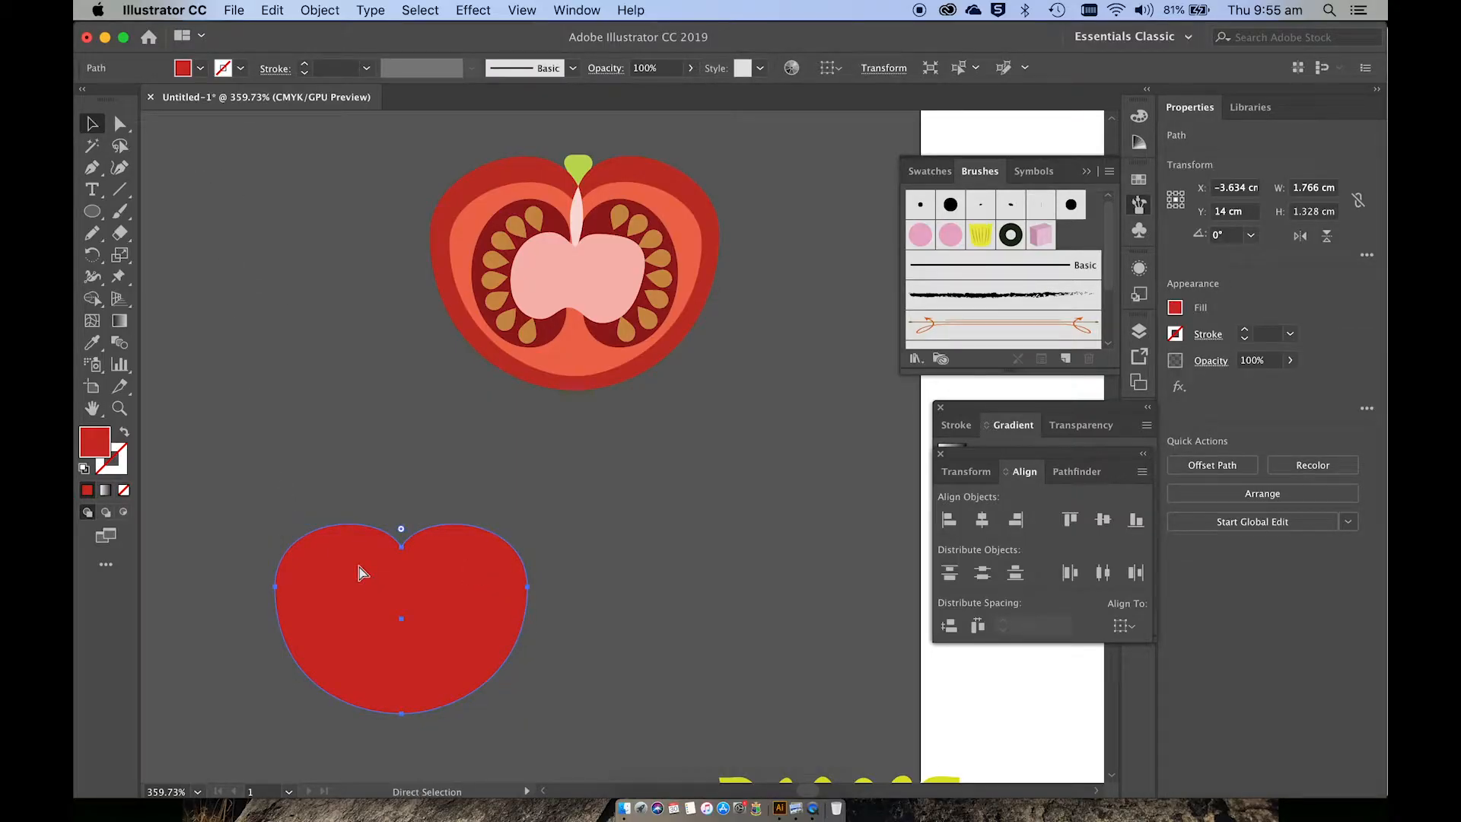
key("v")
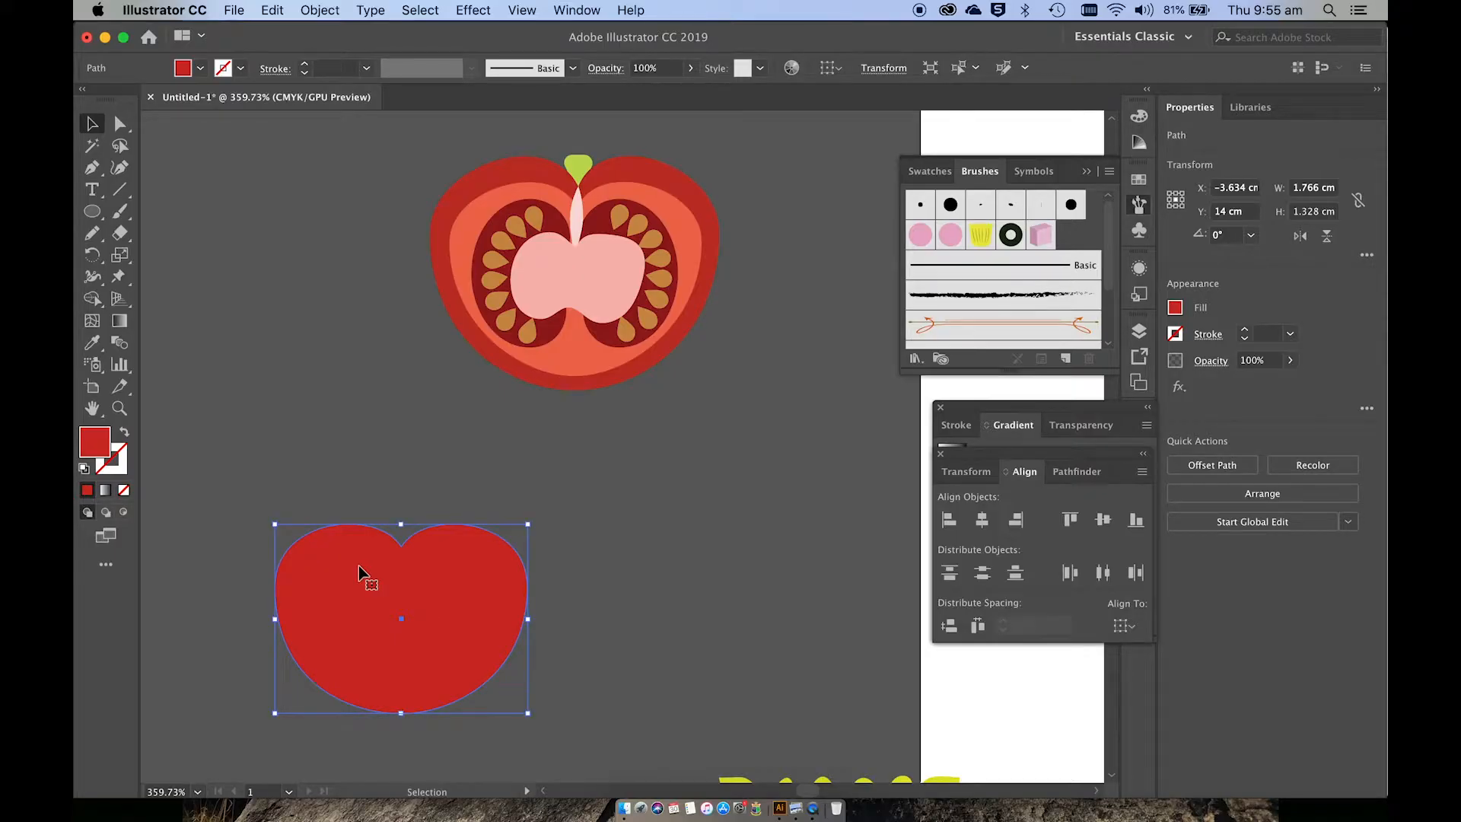
key("a")
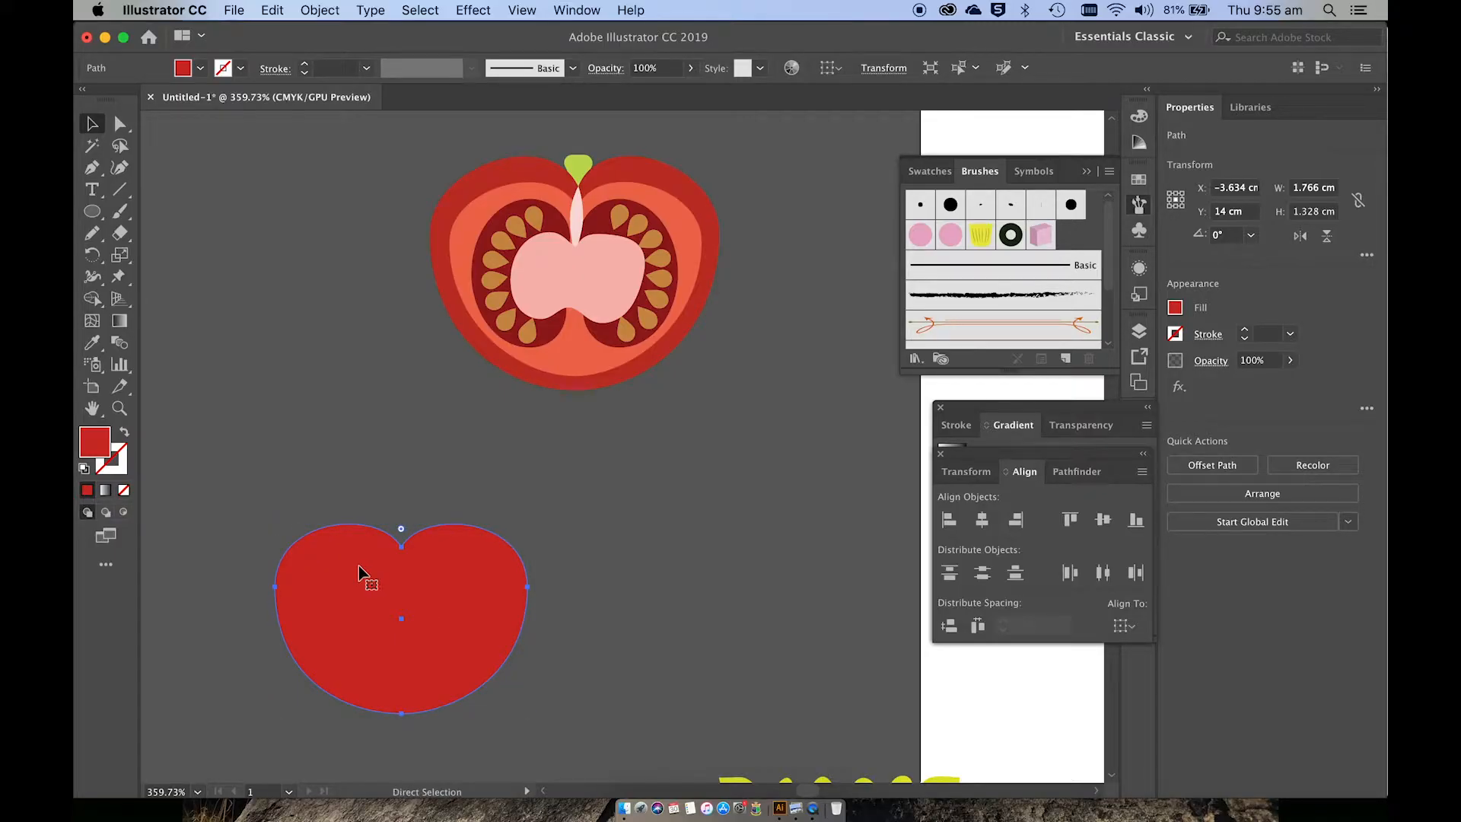
key("v")
key("shift")
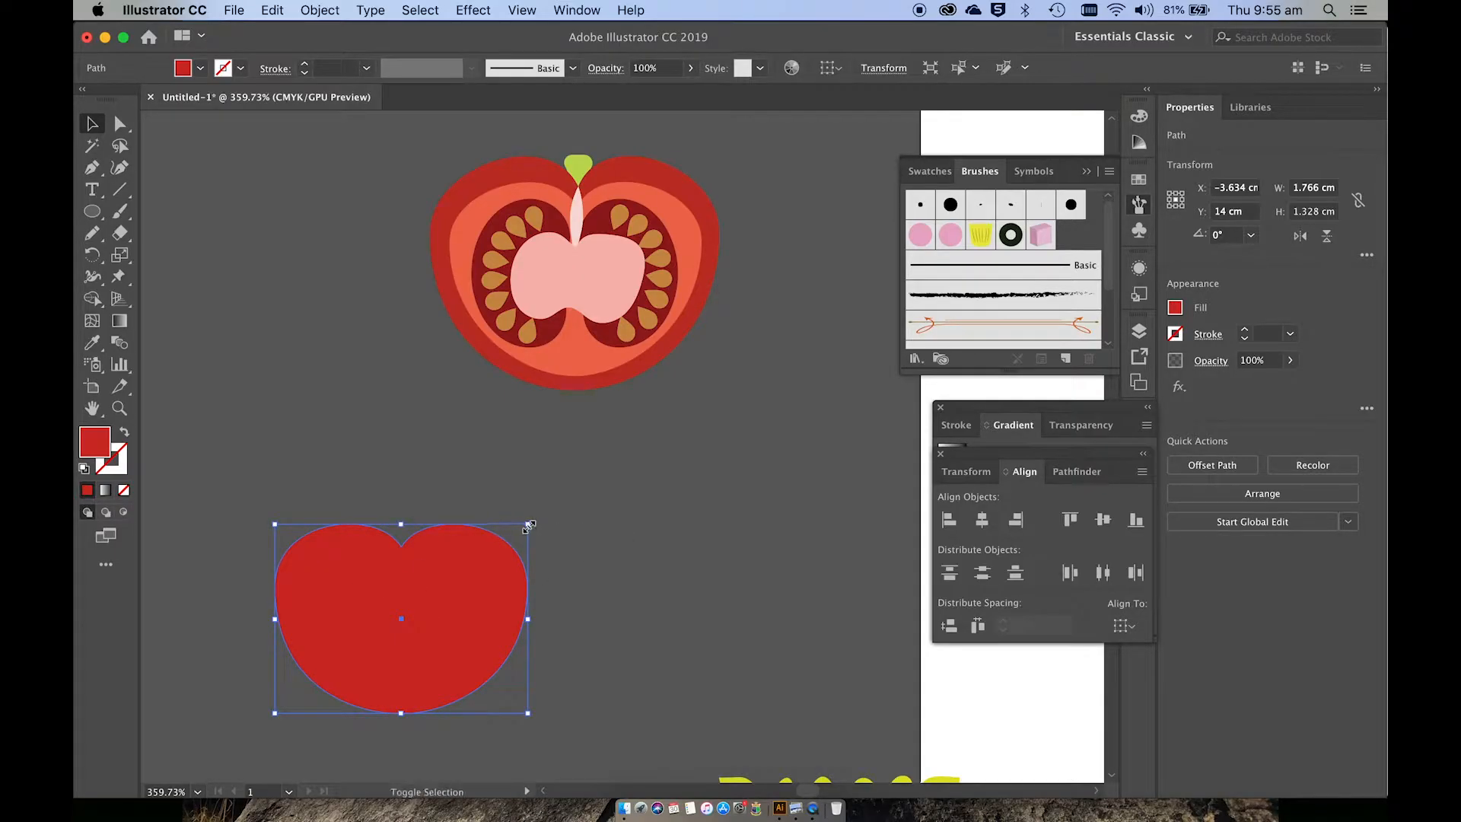
Scale the front tomato shape down to about 1.53 by 1.15 cm and fill it with the lighter red D86656.
left_click_drag(529, 525, 493, 549)
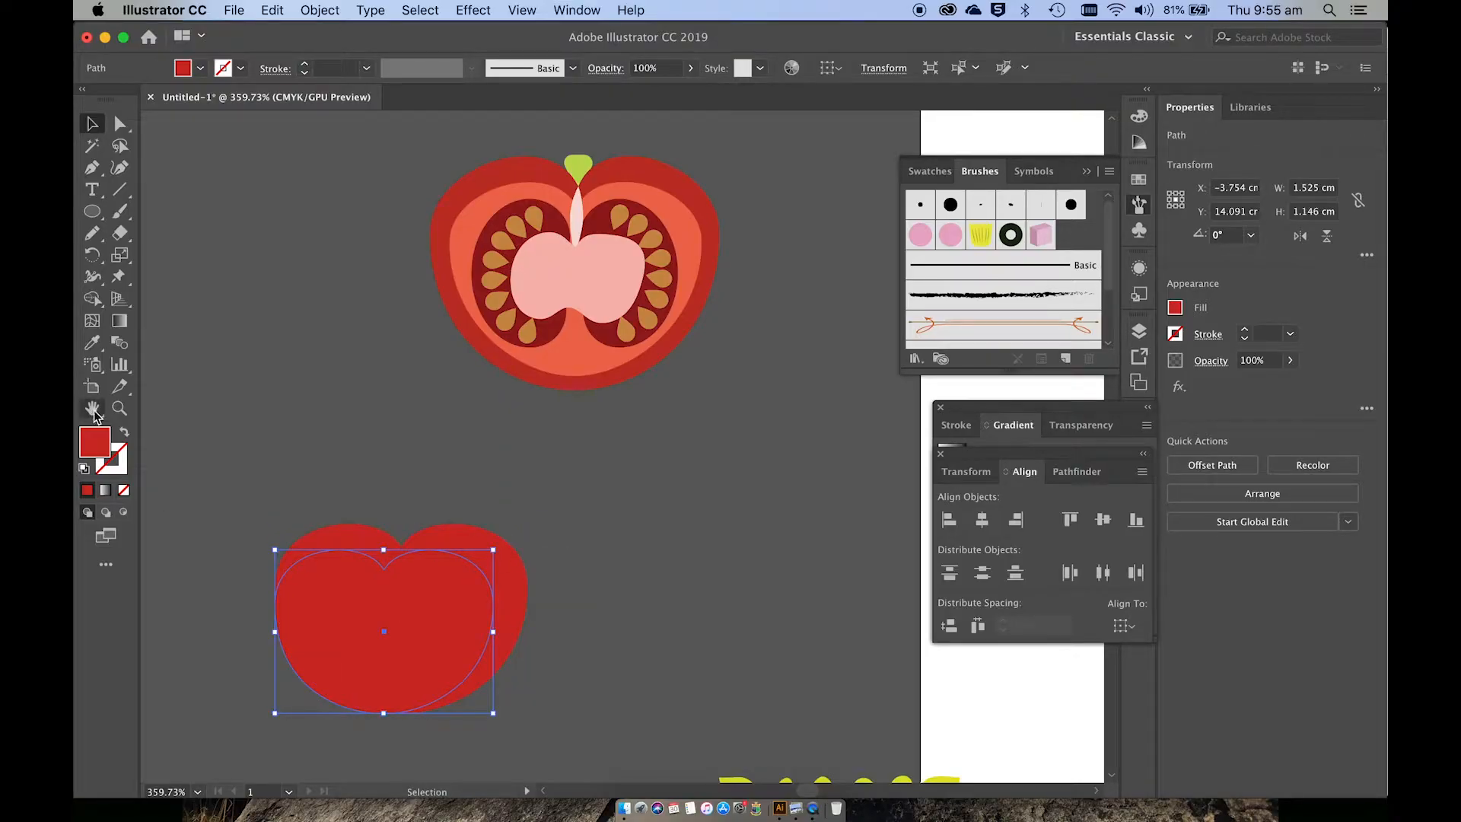
double_click(106, 455)
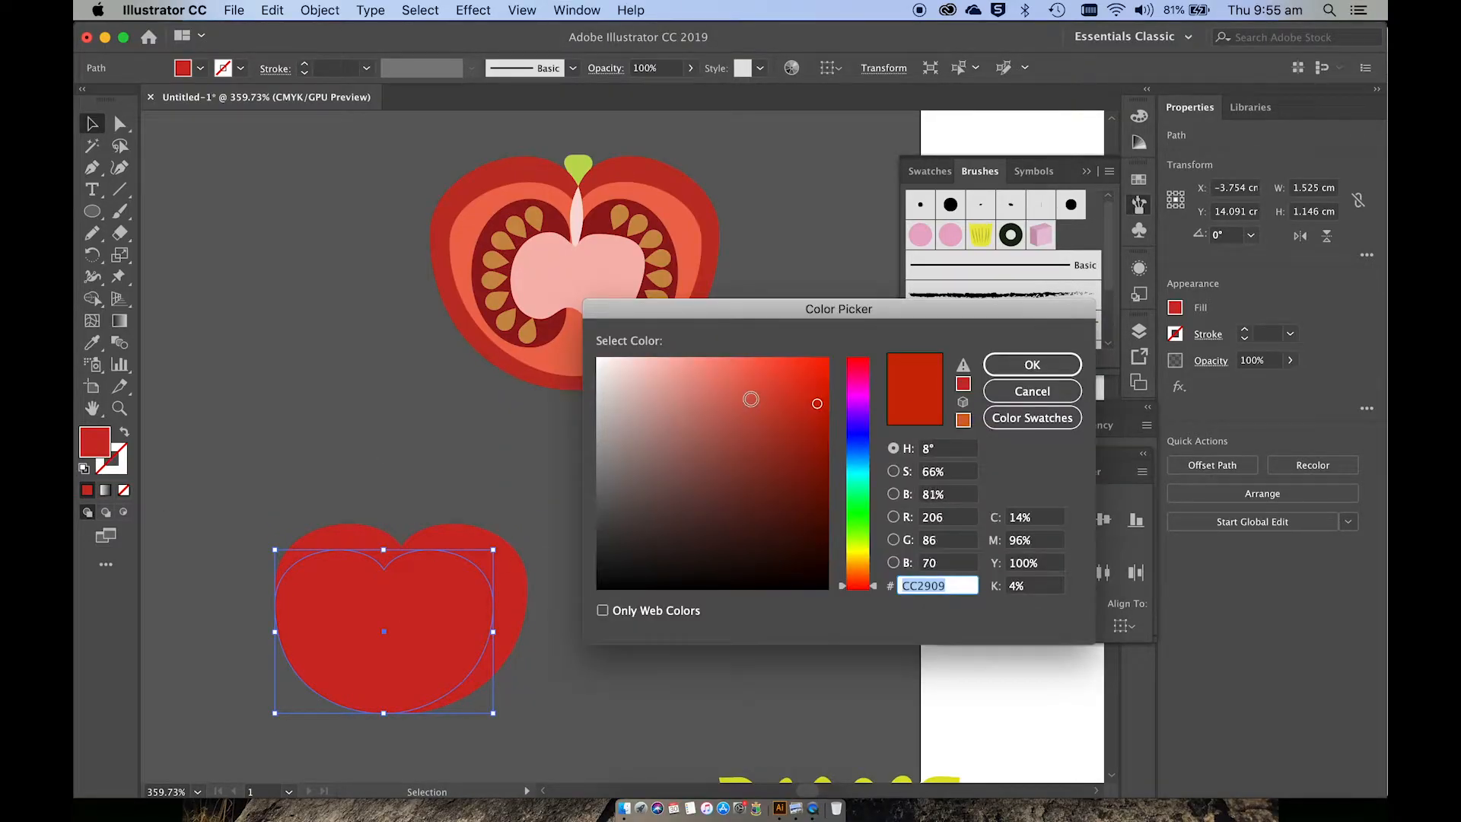
left_click(750, 398)
left_click_drag(750, 399, 733, 390)
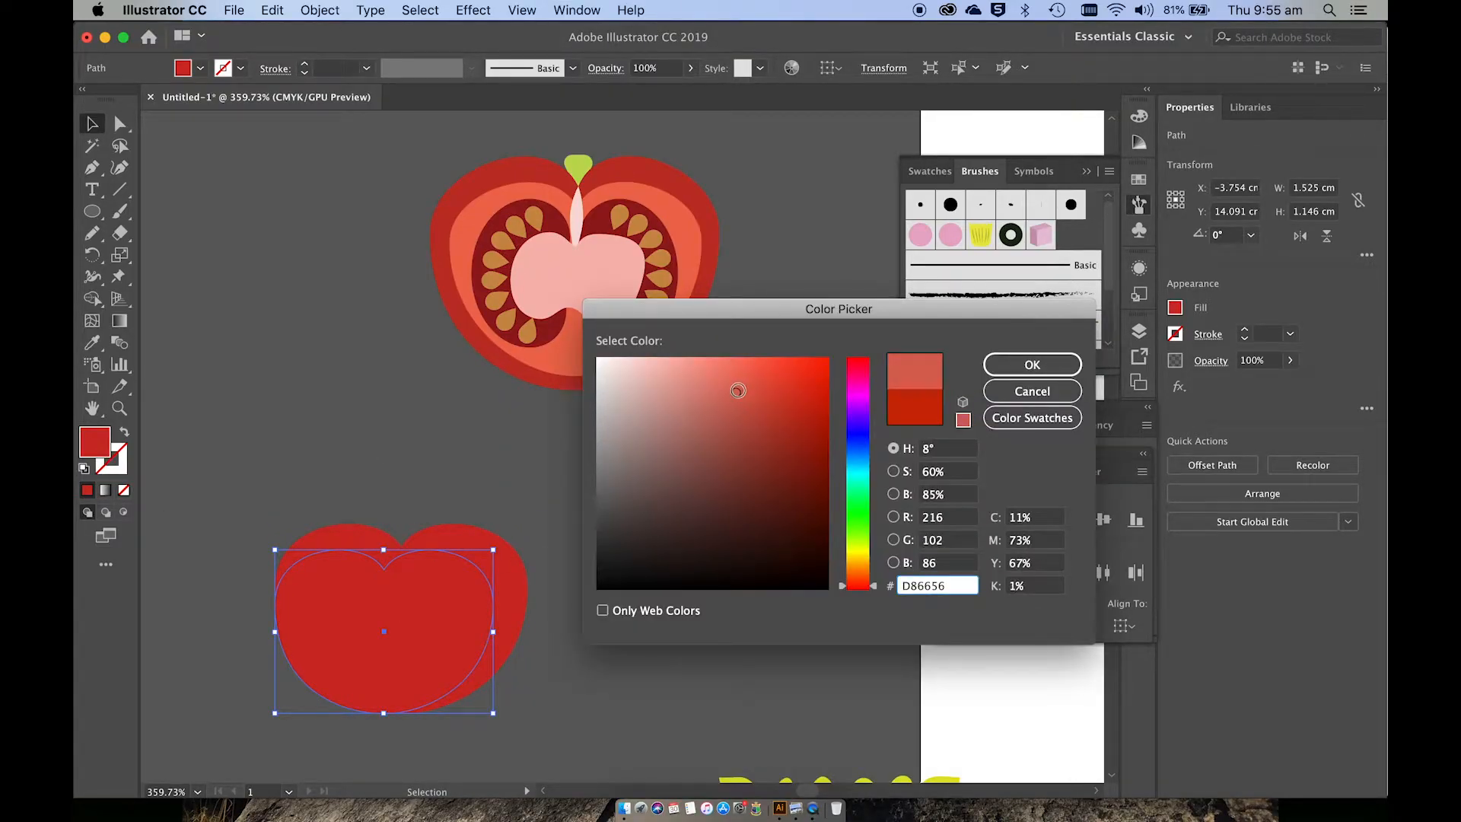
left_click(1032, 365)
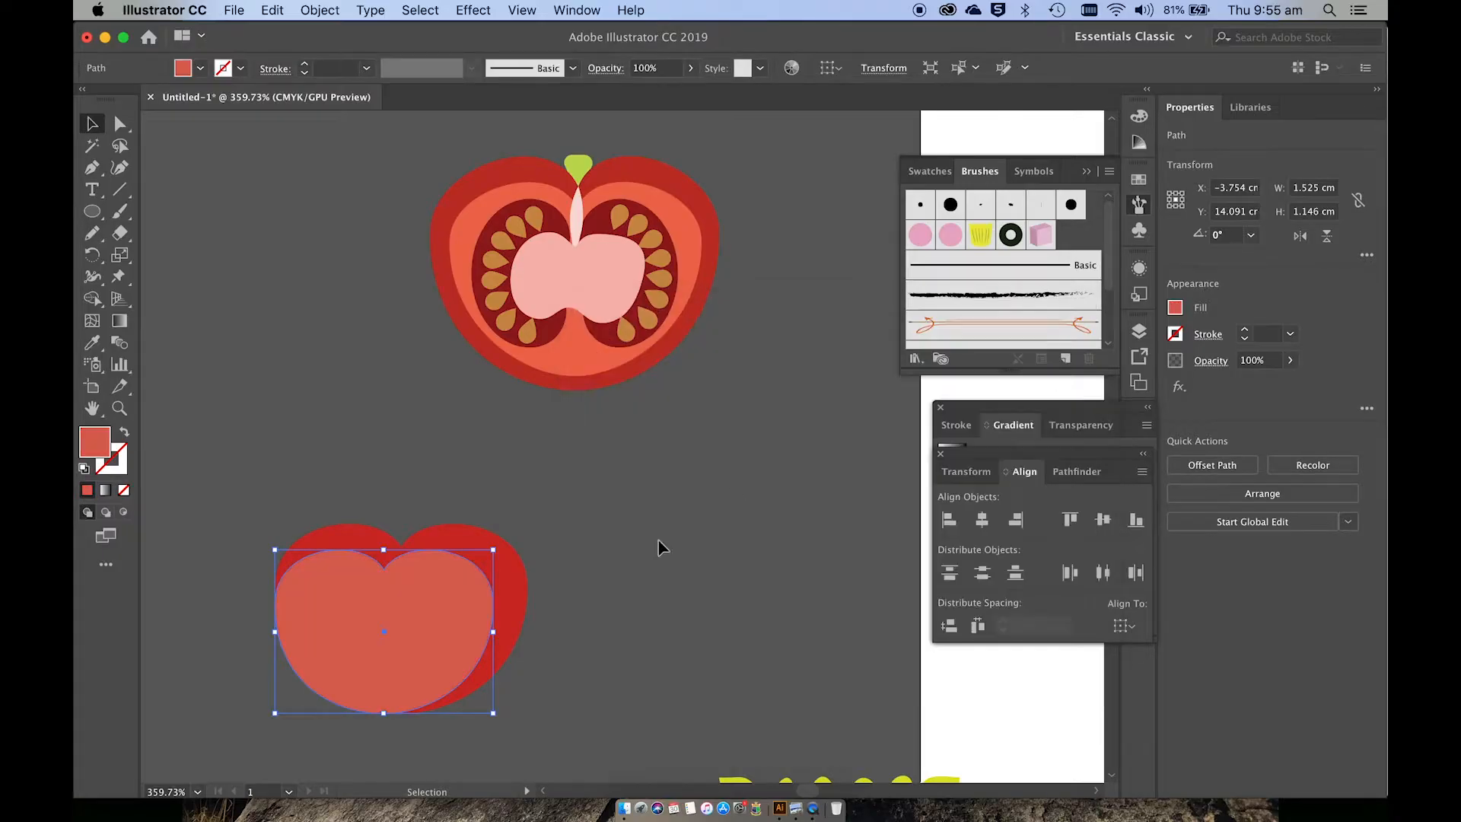
Center the lighter inner shape and the red outer shape on each other, both horizontally and vertically.
left_click(514, 572, "shift")
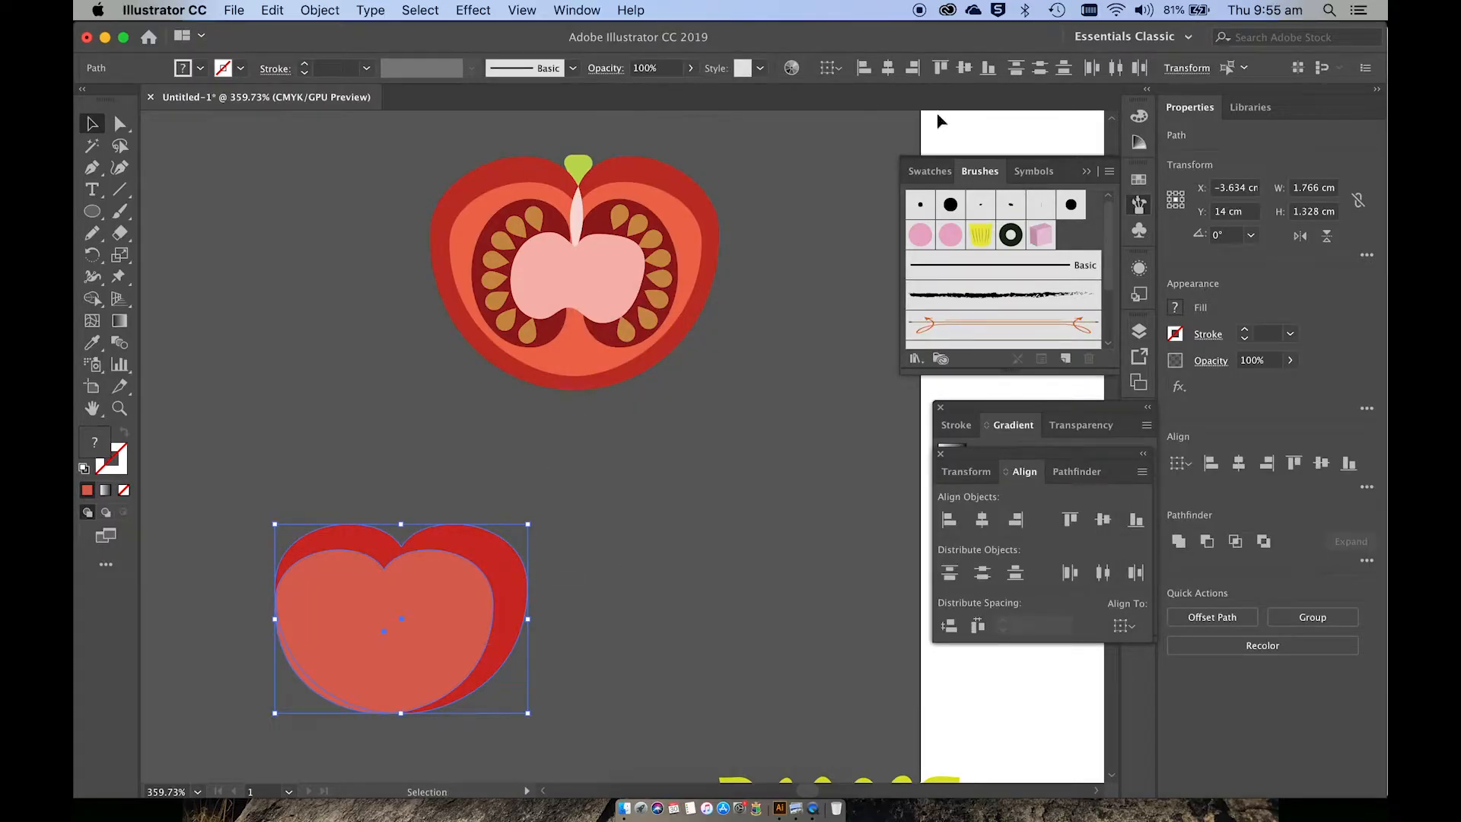
left_click(887, 67)
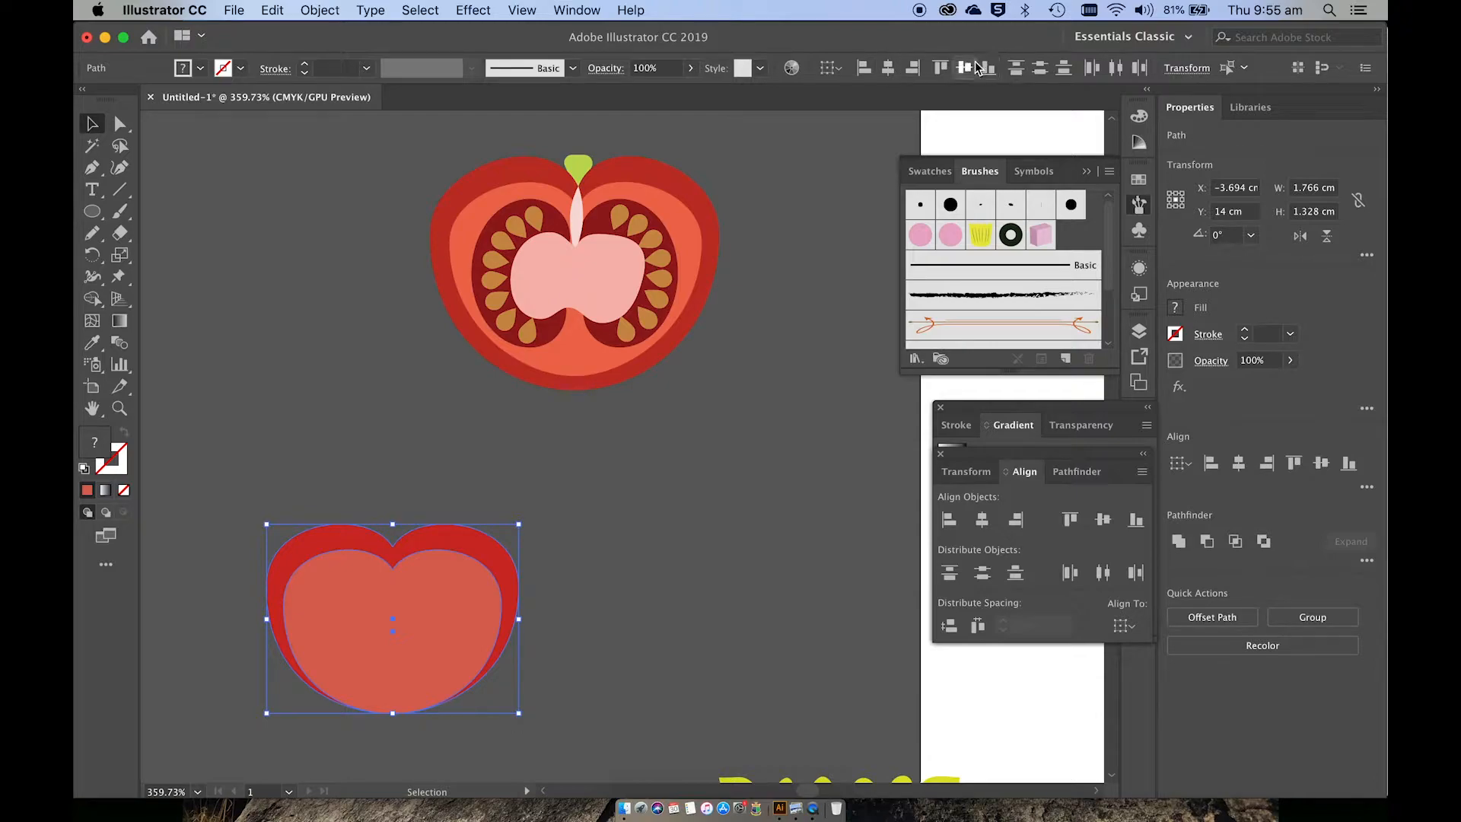
left_click(967, 67)
left_click(692, 435)
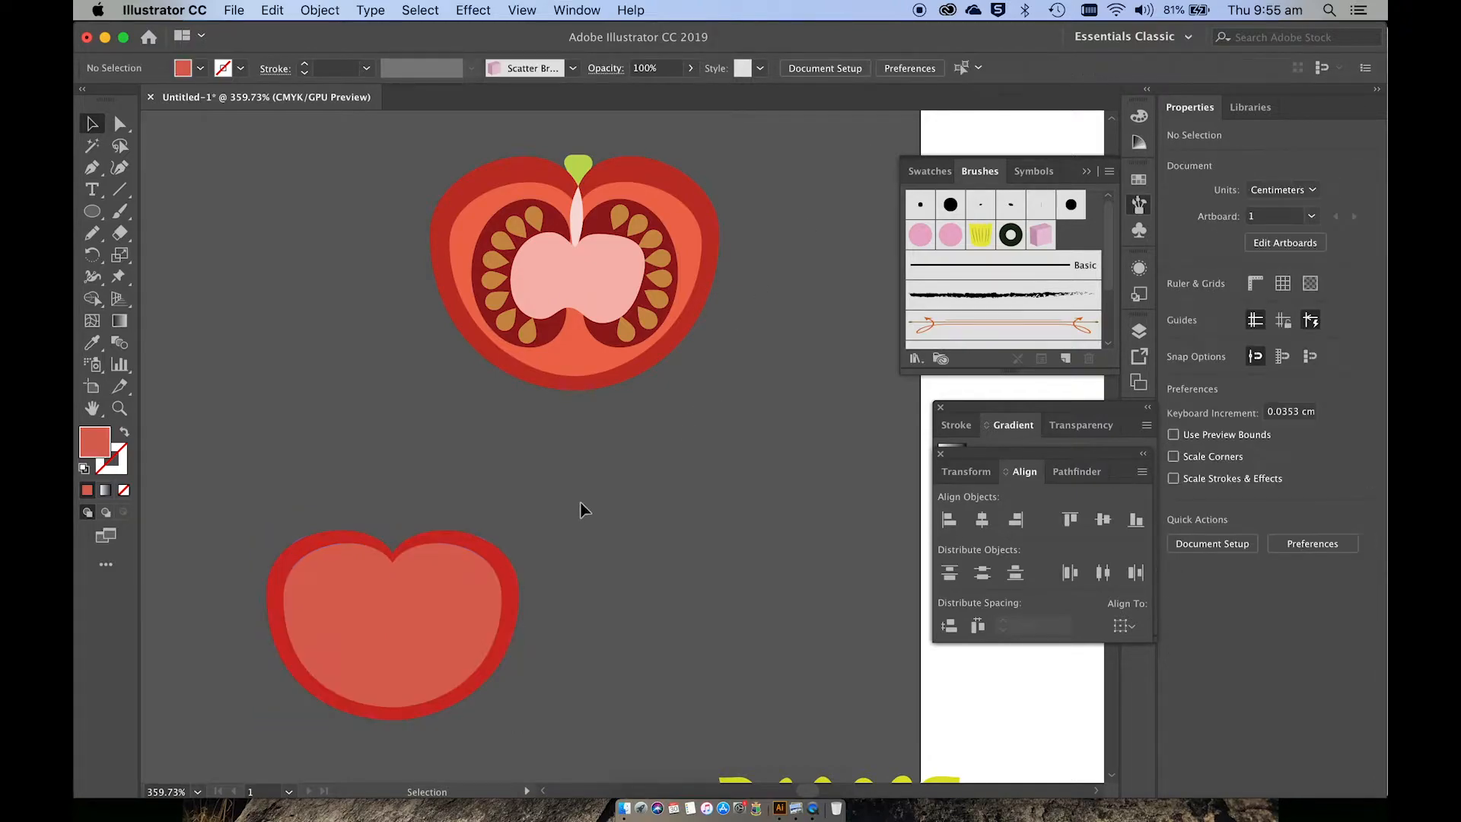
Move the inner shape's top notch anchor point straight down to deepen the notch, leaving more red rim above it.
key("a")
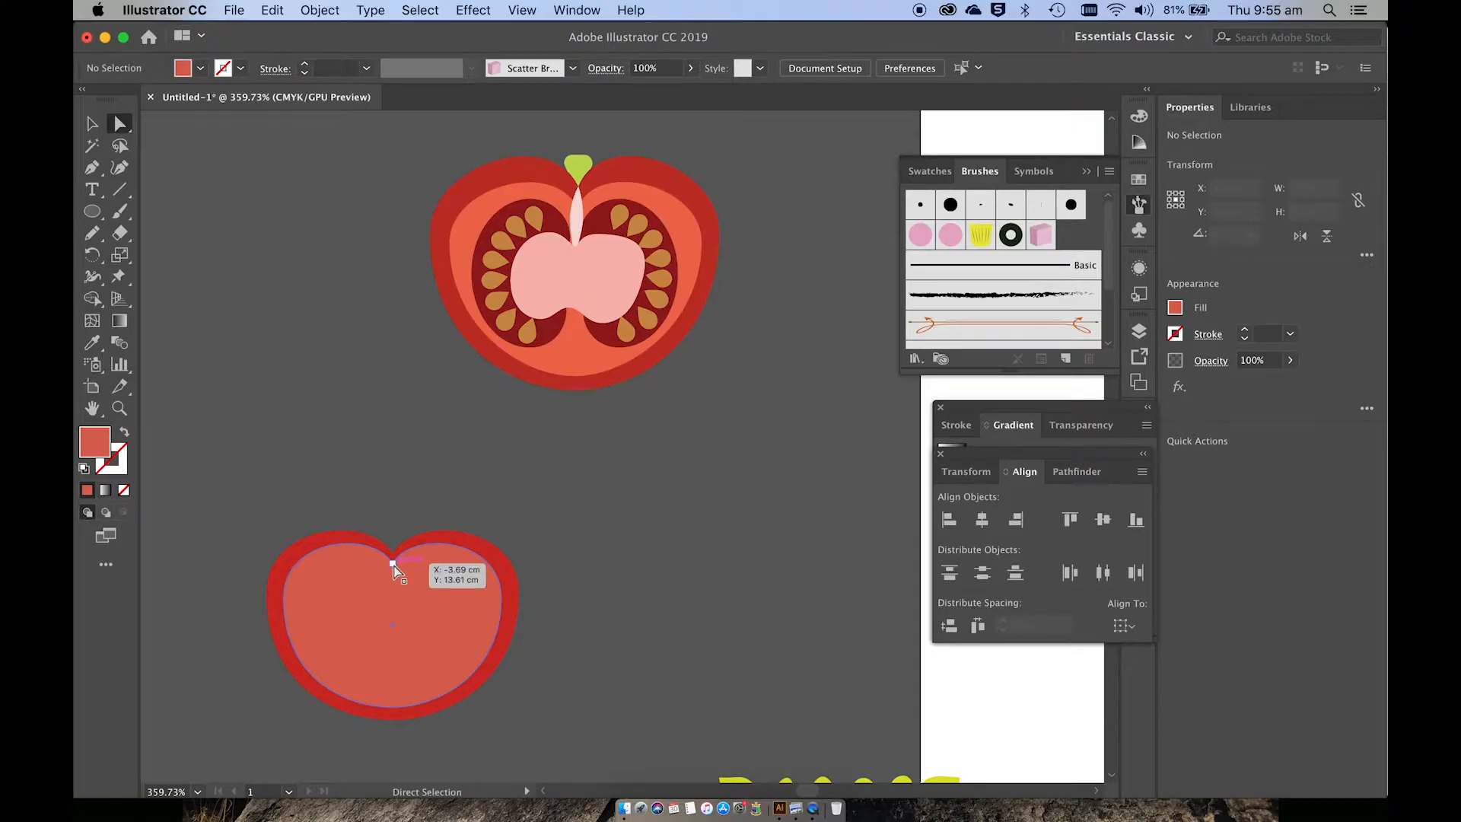
left_click_drag(393, 564, 392, 583)
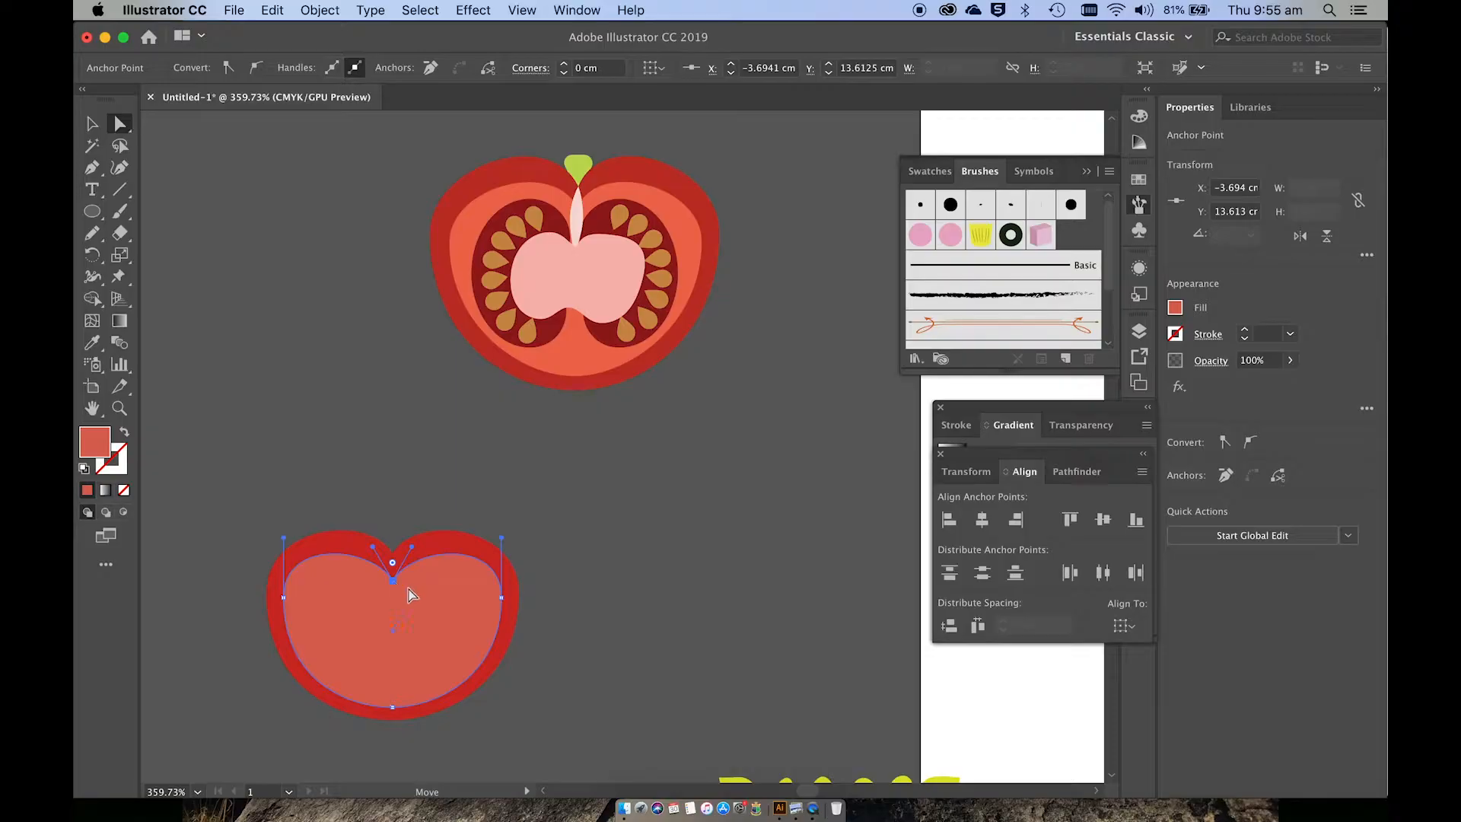
left_click(410, 510)
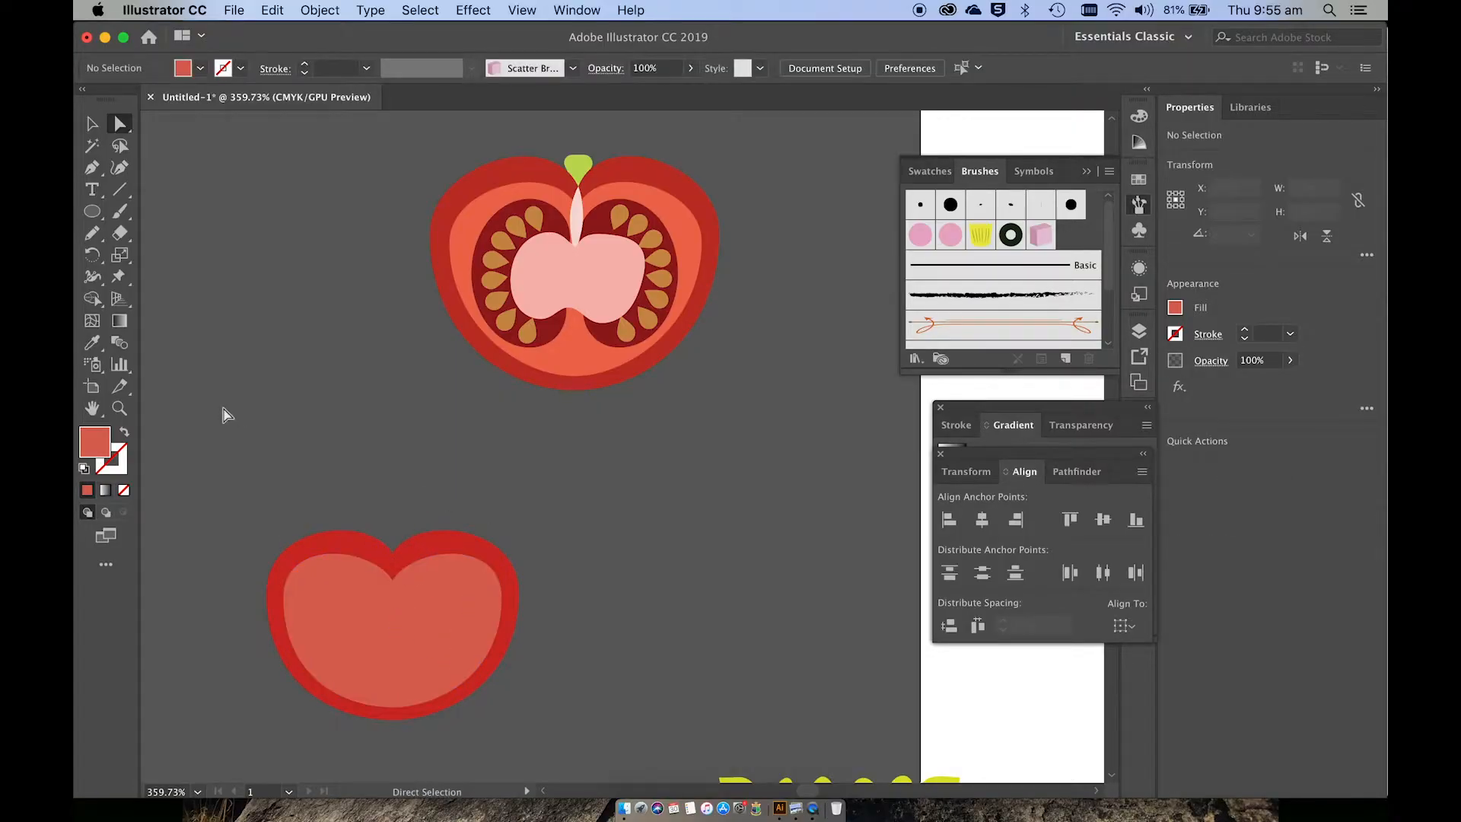
Draw an upright ellipse about 0.56 by 0.73 cm in the tomato's left half and fill it with dark red 75150B.
left_click(92, 211)
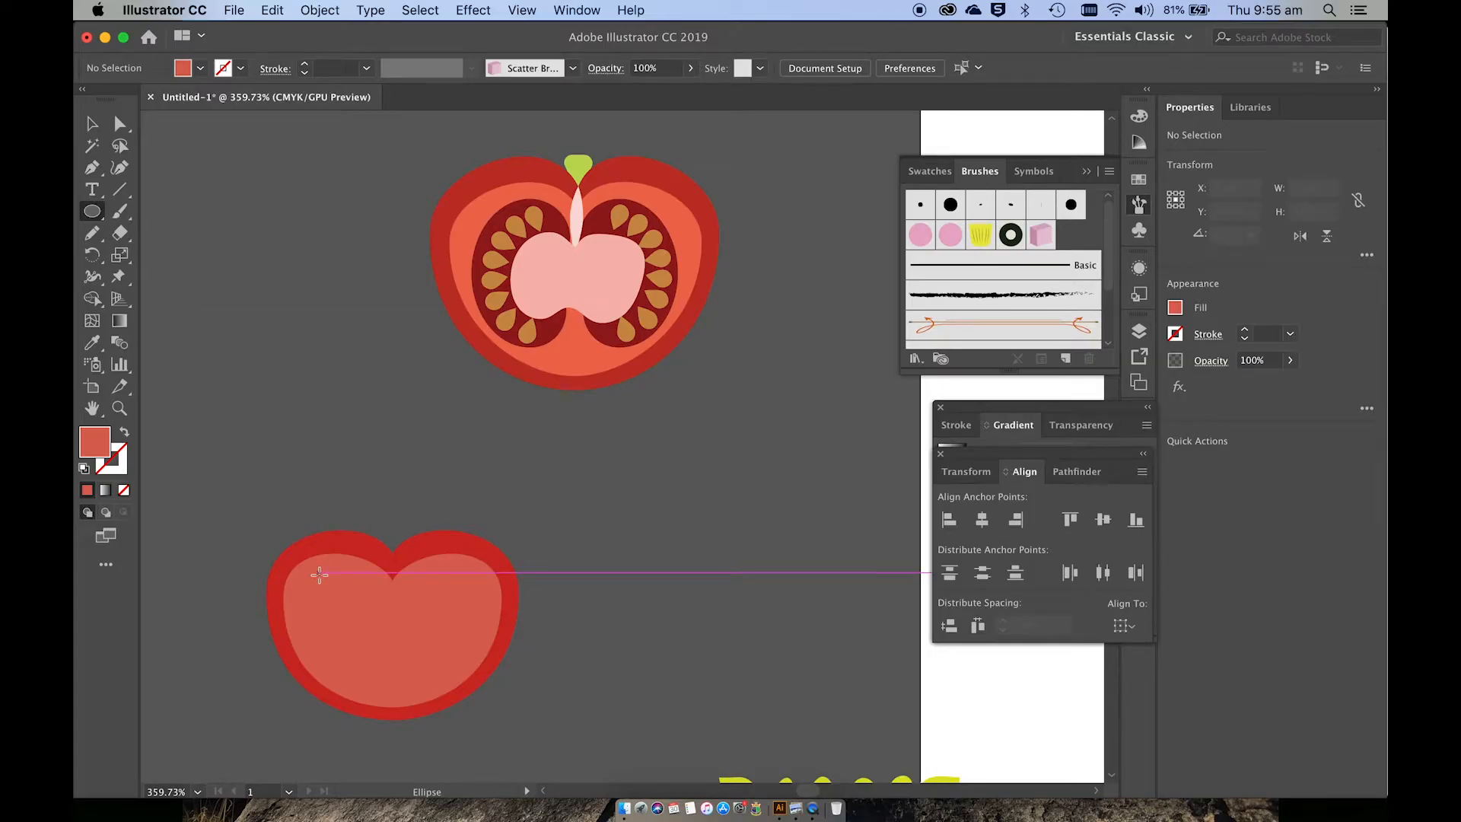
left_click_drag(319, 579, 399, 682)
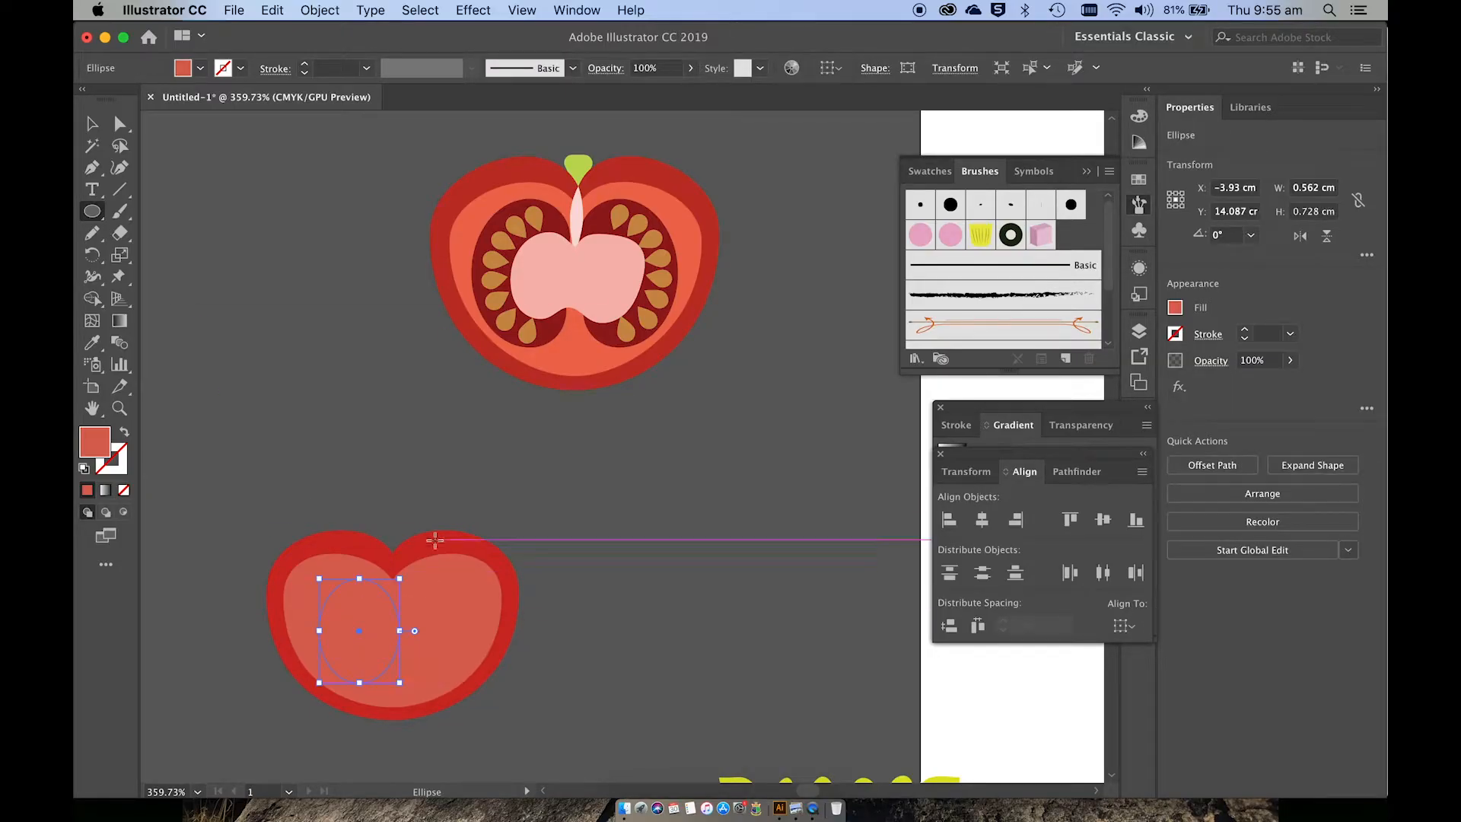
double_click(90, 433)
left_click(808, 483)
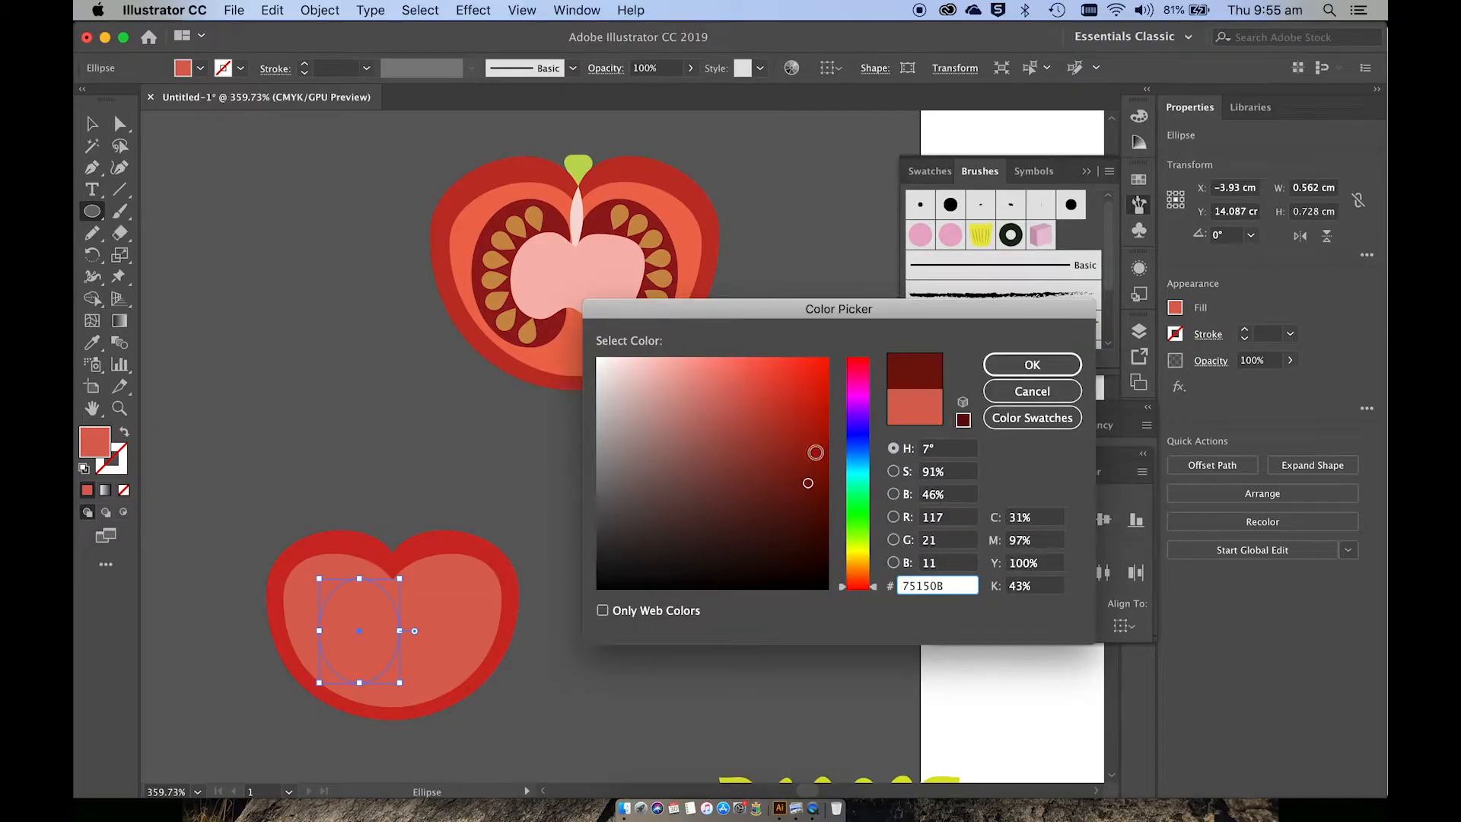
left_click(1003, 368)
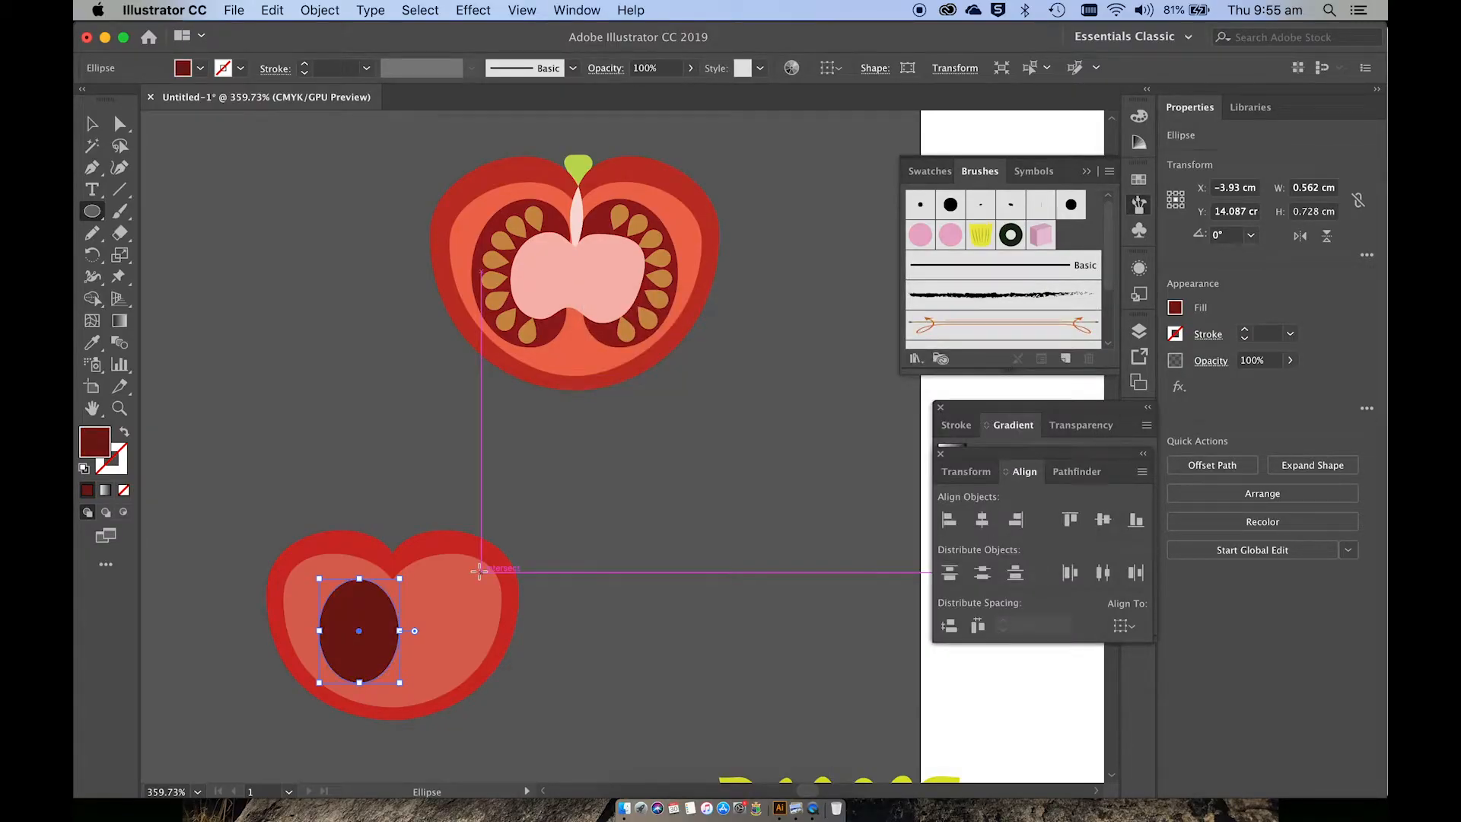
Reshape the dark ellipse into a kidney by adjusting its right anchor's handles and pulling that anchor inward as a pointed notch.
key("a")
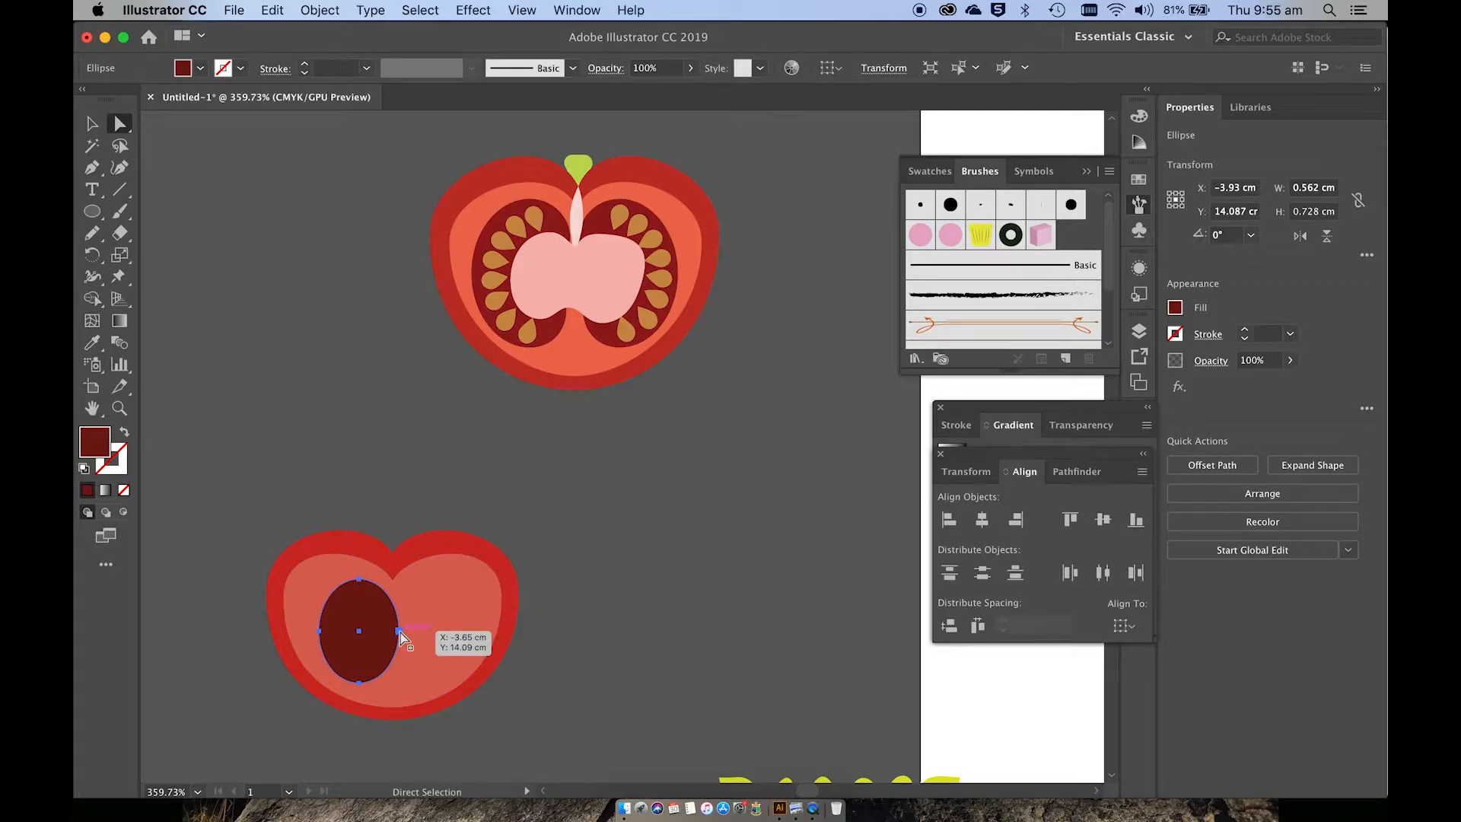
left_click(400, 632)
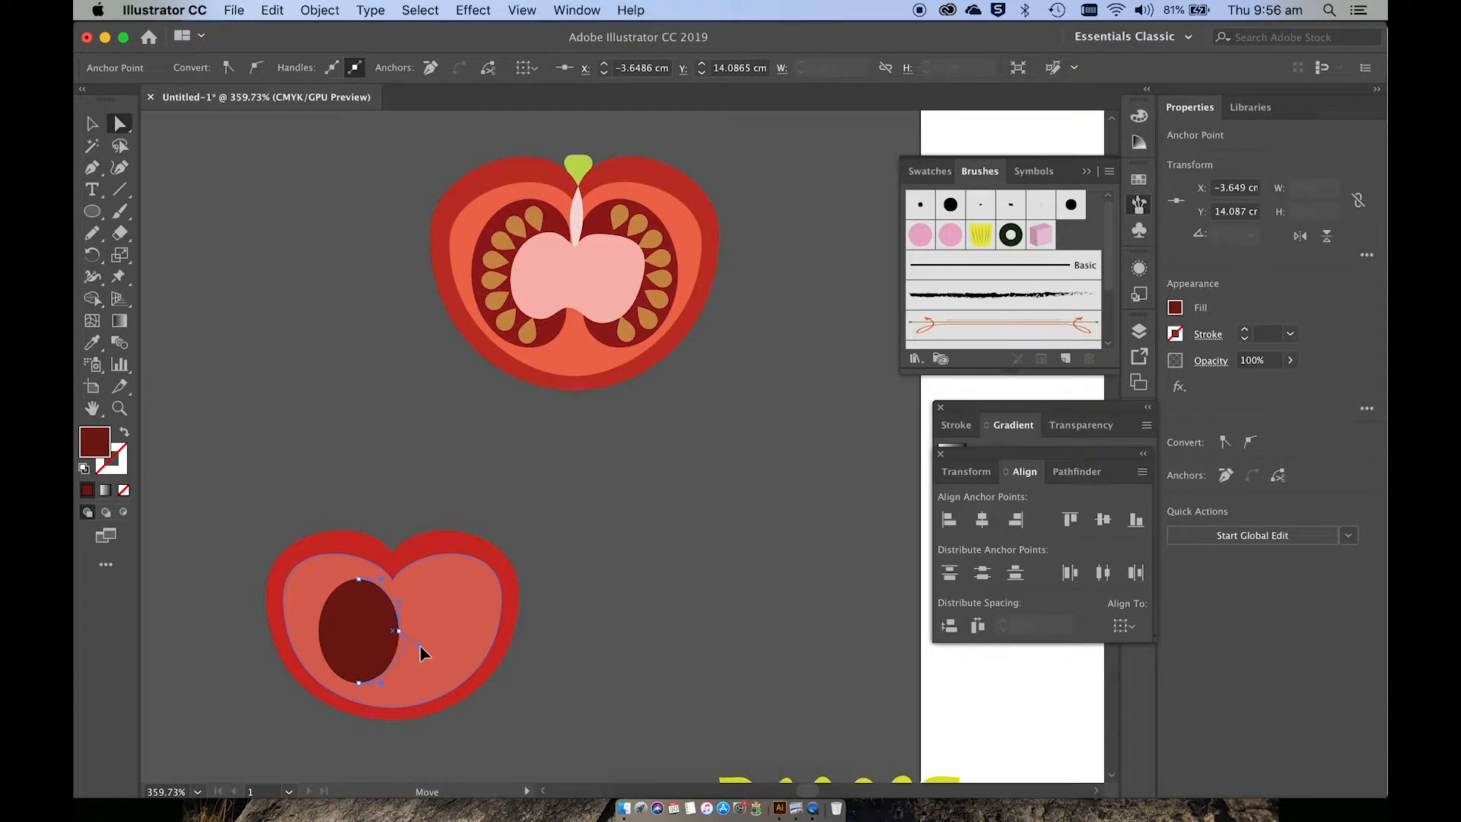
left_click_drag(401, 608, 418, 609)
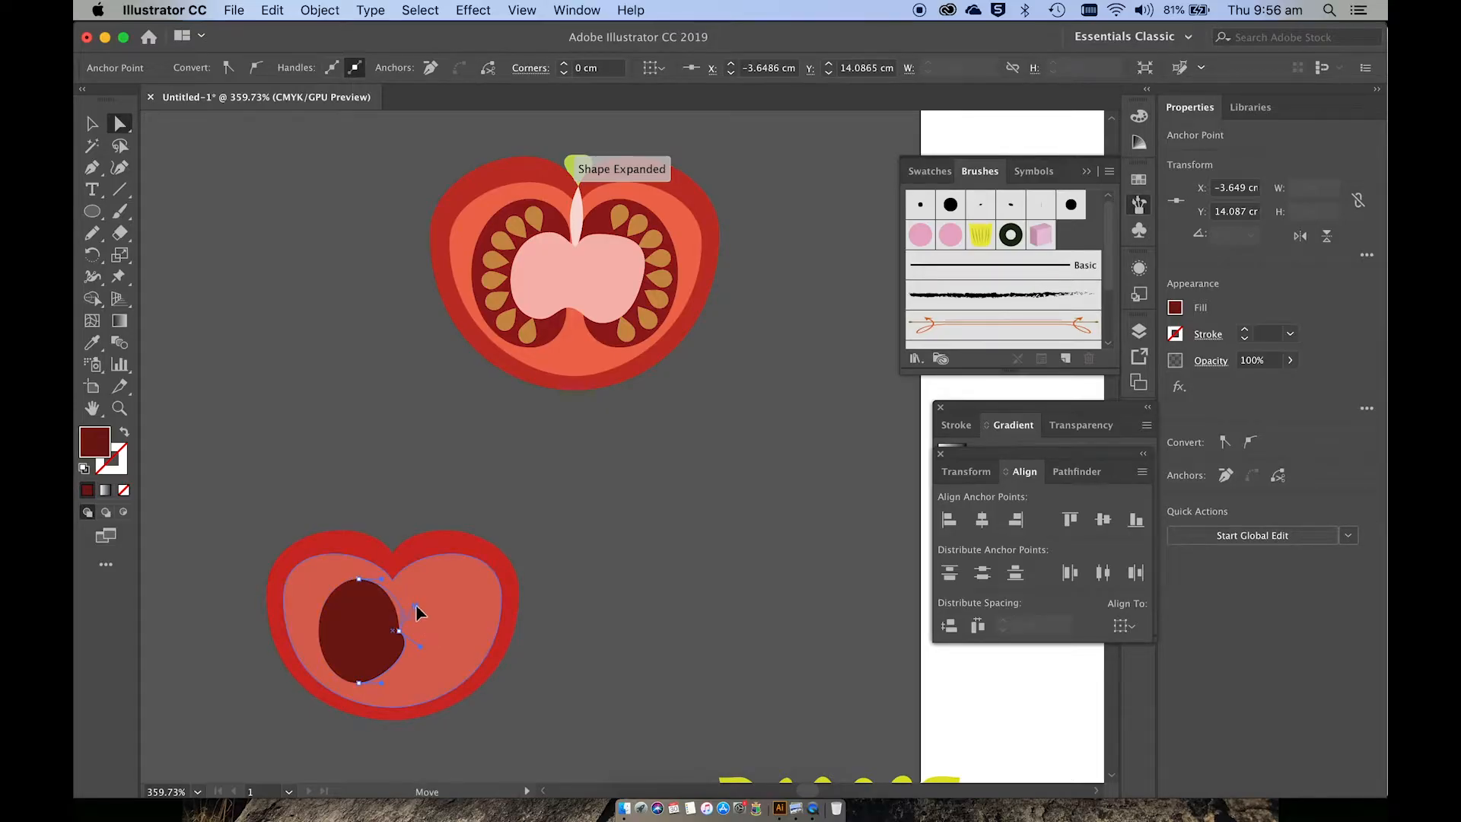
key("super+z")
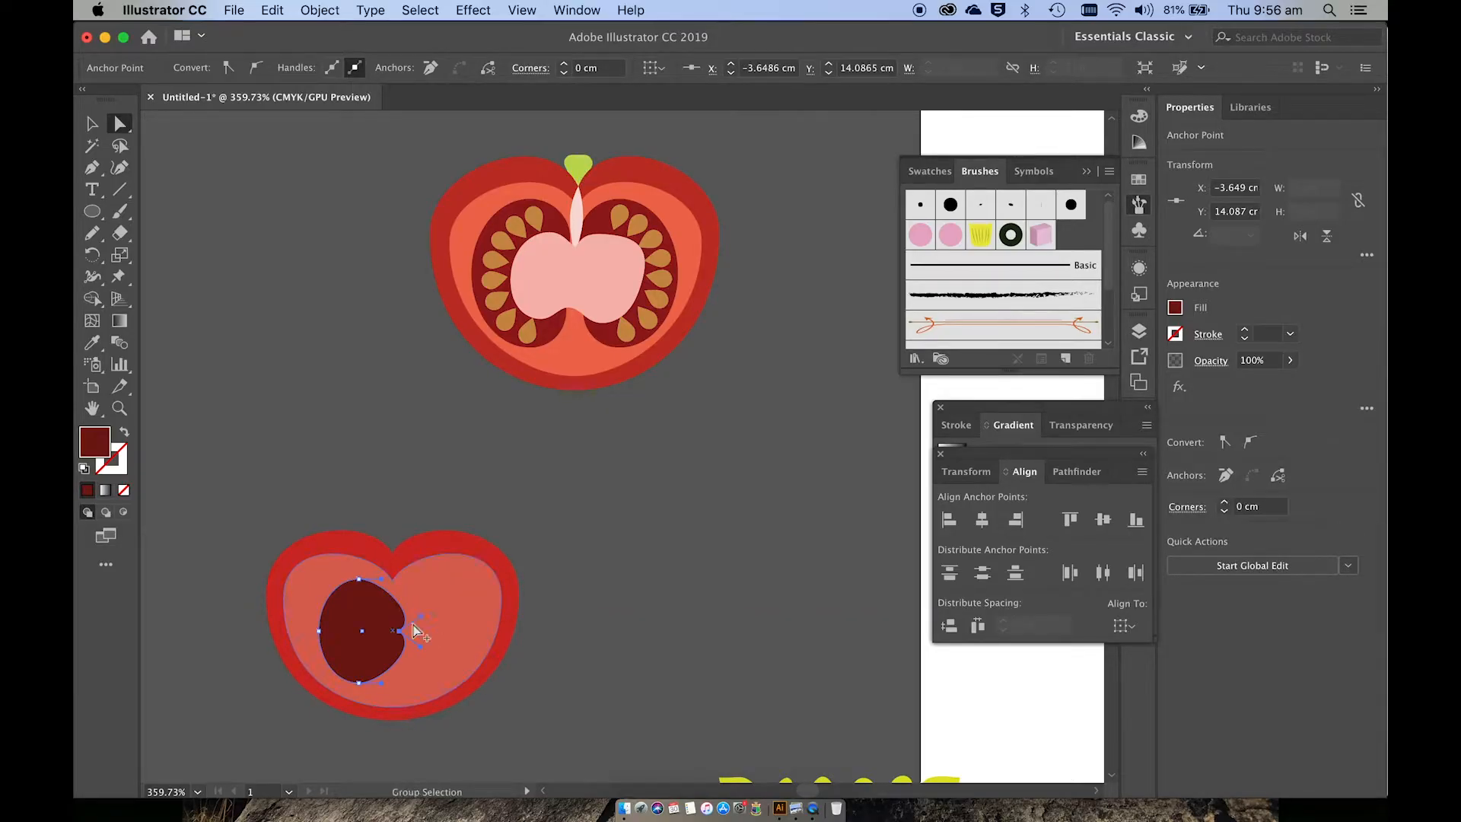
left_click_drag(401, 635, 398, 694)
Size the kidney shape to about 0.53 by 0.79 cm, and place it slightly further left, tilted about 6° clockwise.
key("super")
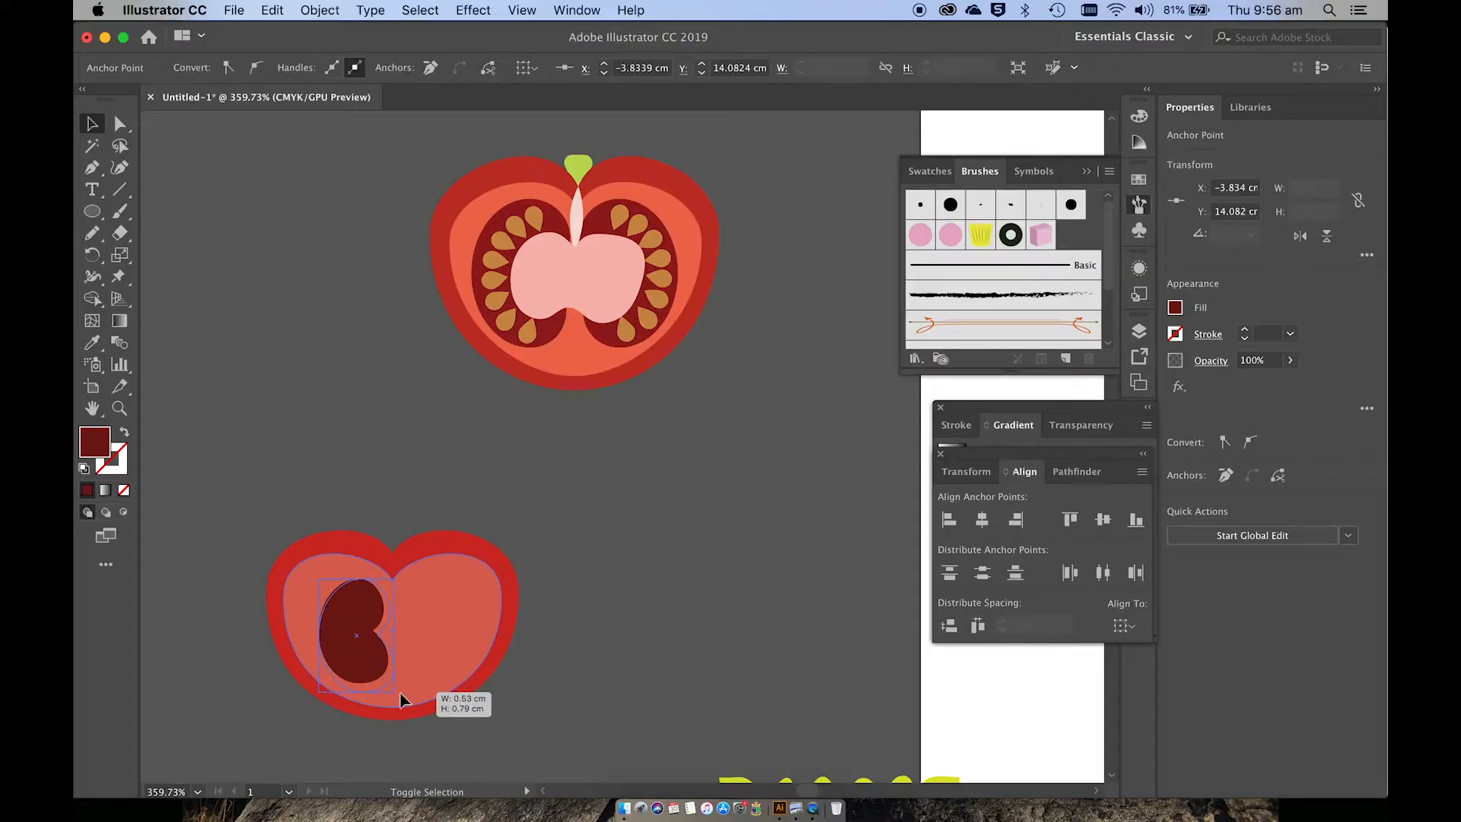
left_click_drag(356, 642, 346, 634)
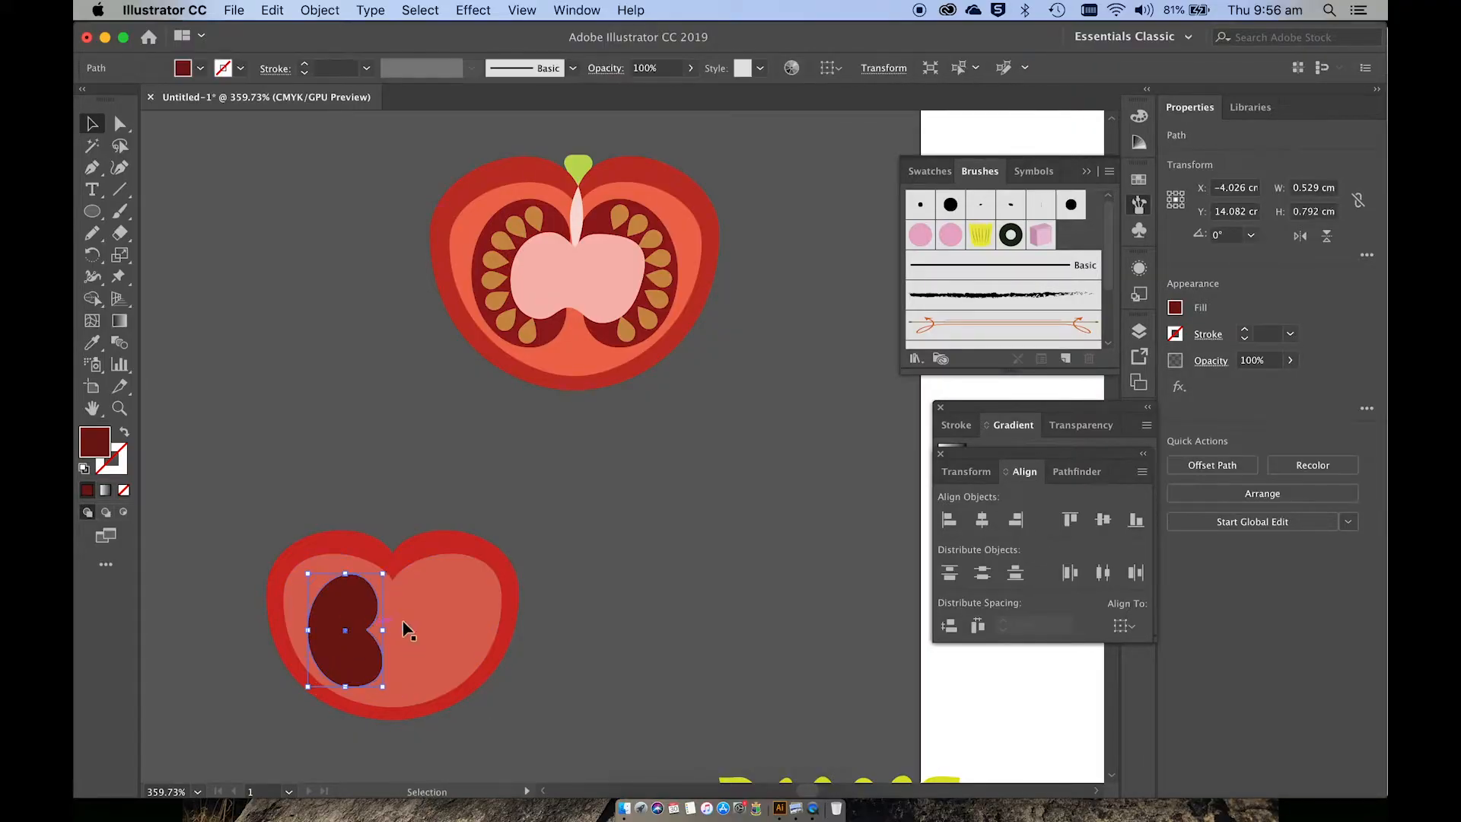
left_click_drag(397, 570, 404, 574)
Create a copy of the kidney shape reflected across the vertical axis and place it in the tomato's right half.
left_click(331, 8)
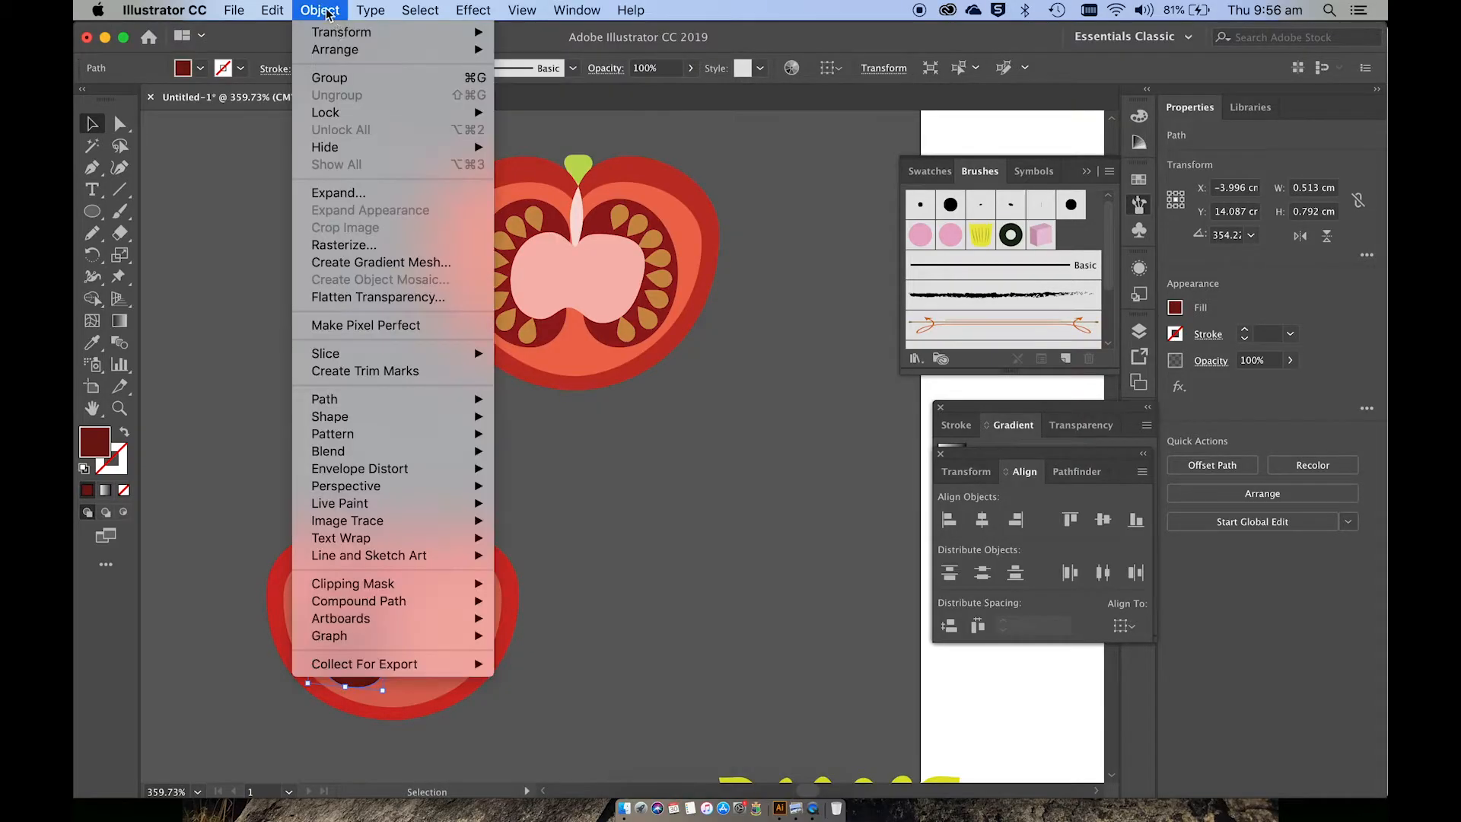
mouse_move(342, 31)
left_click(582, 100)
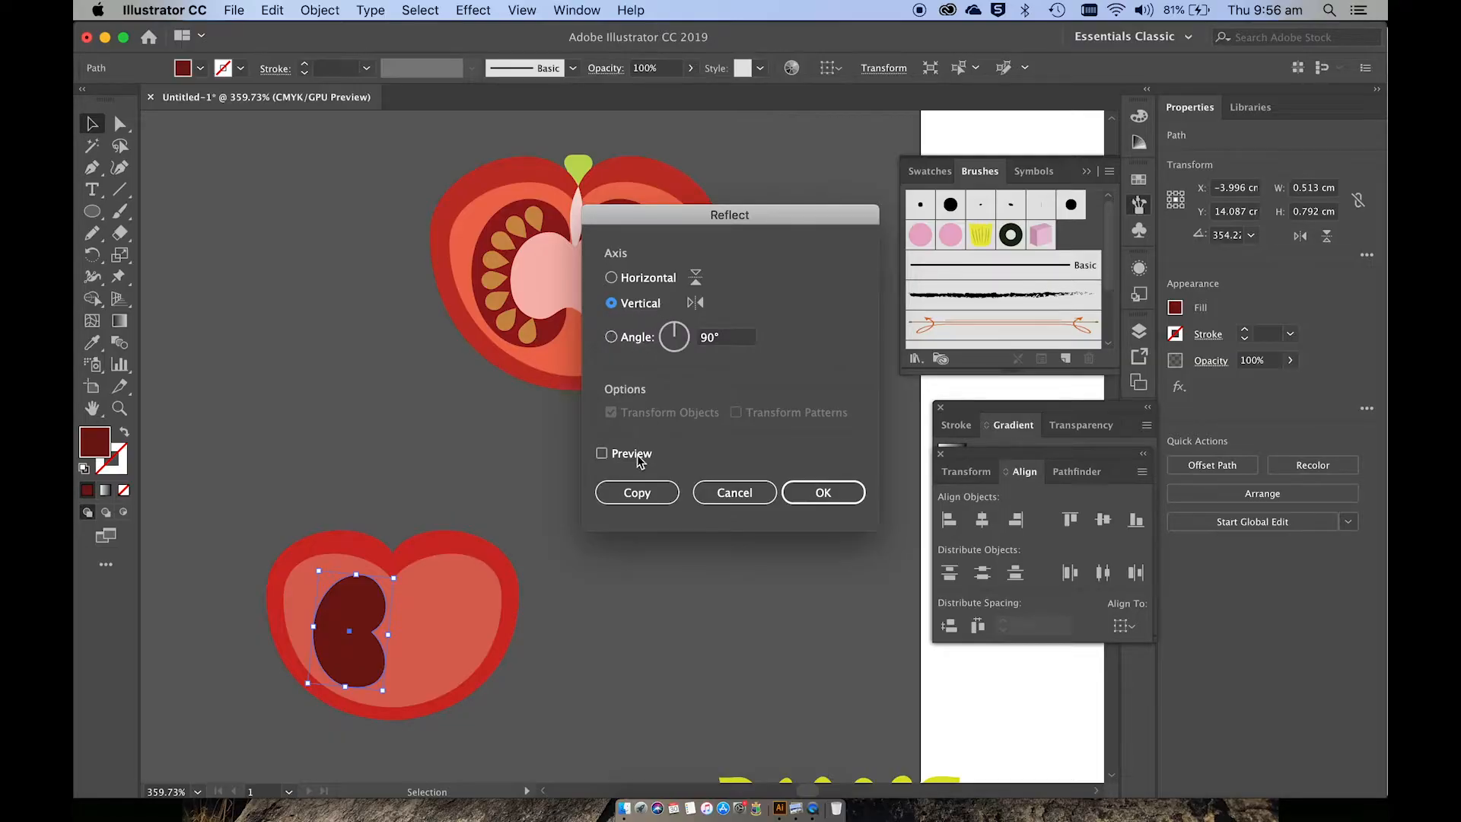
left_click(636, 495)
left_click_drag(362, 609, 448, 613)
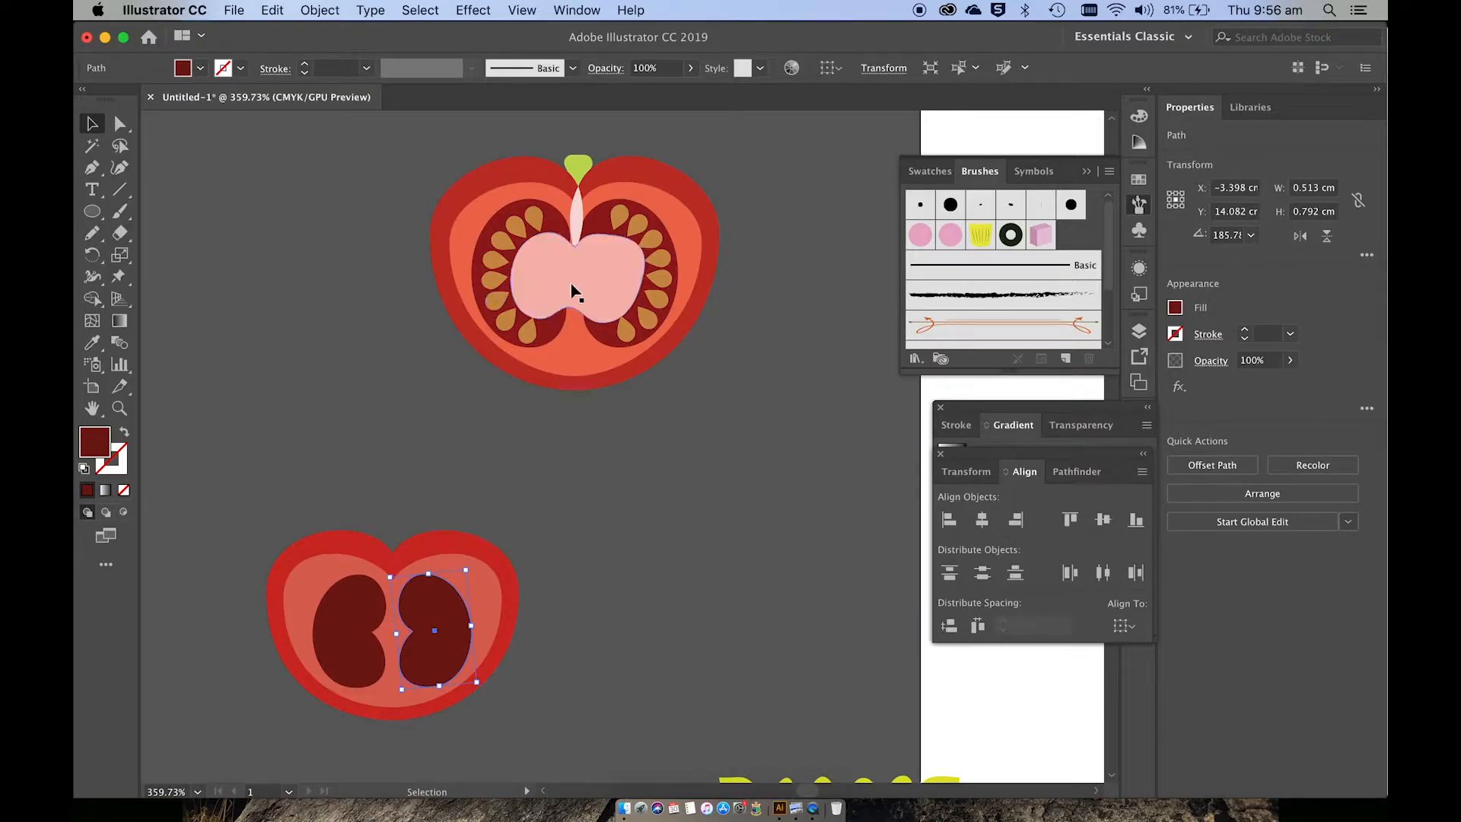
Draw a two-lobed core about 0.89 by 0.52 cm across both kidney shapes with the Pencil tool and fill it light pink.
left_click(92, 233)
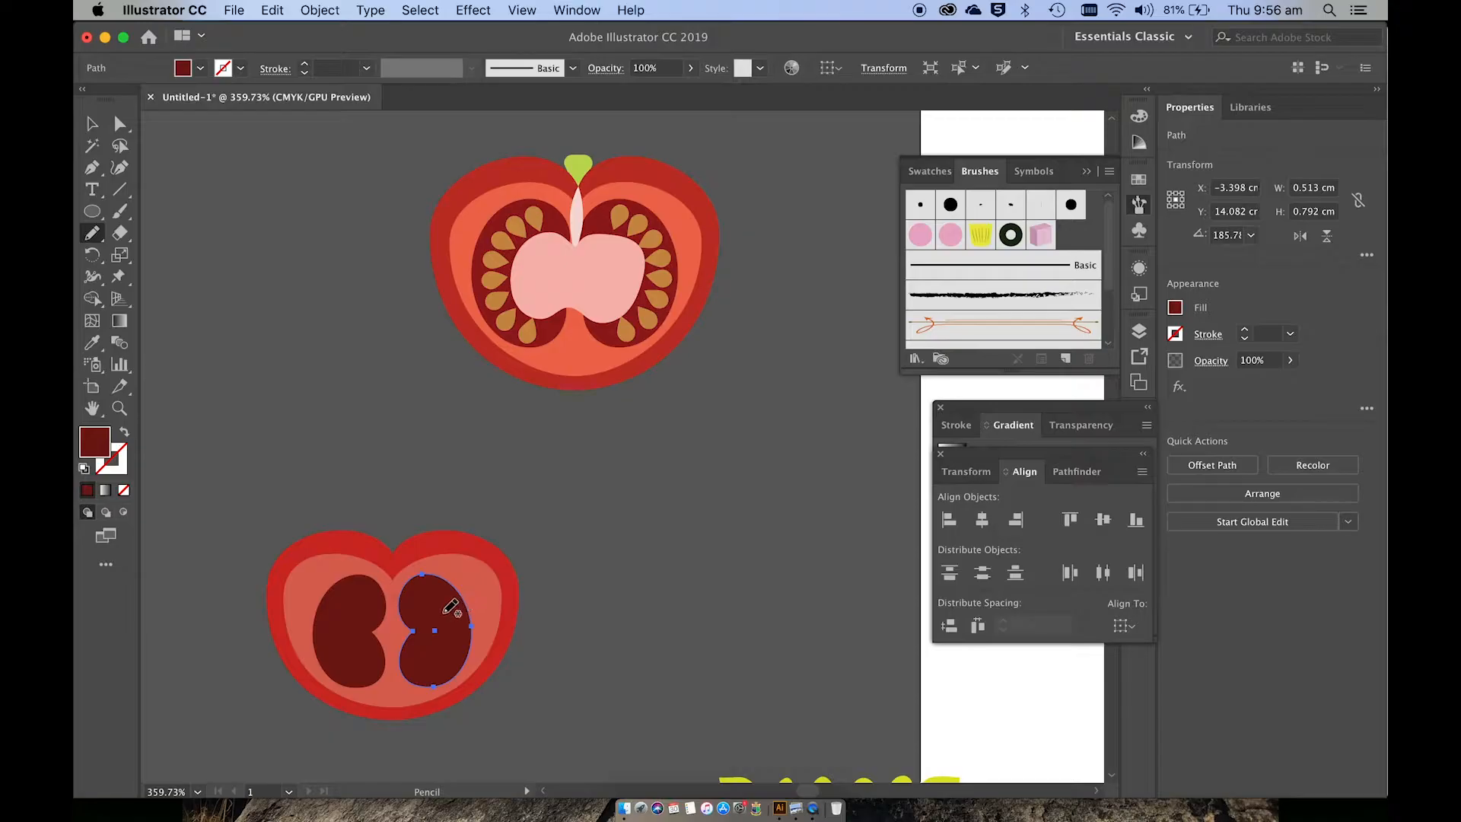
left_click(404, 515, "super")
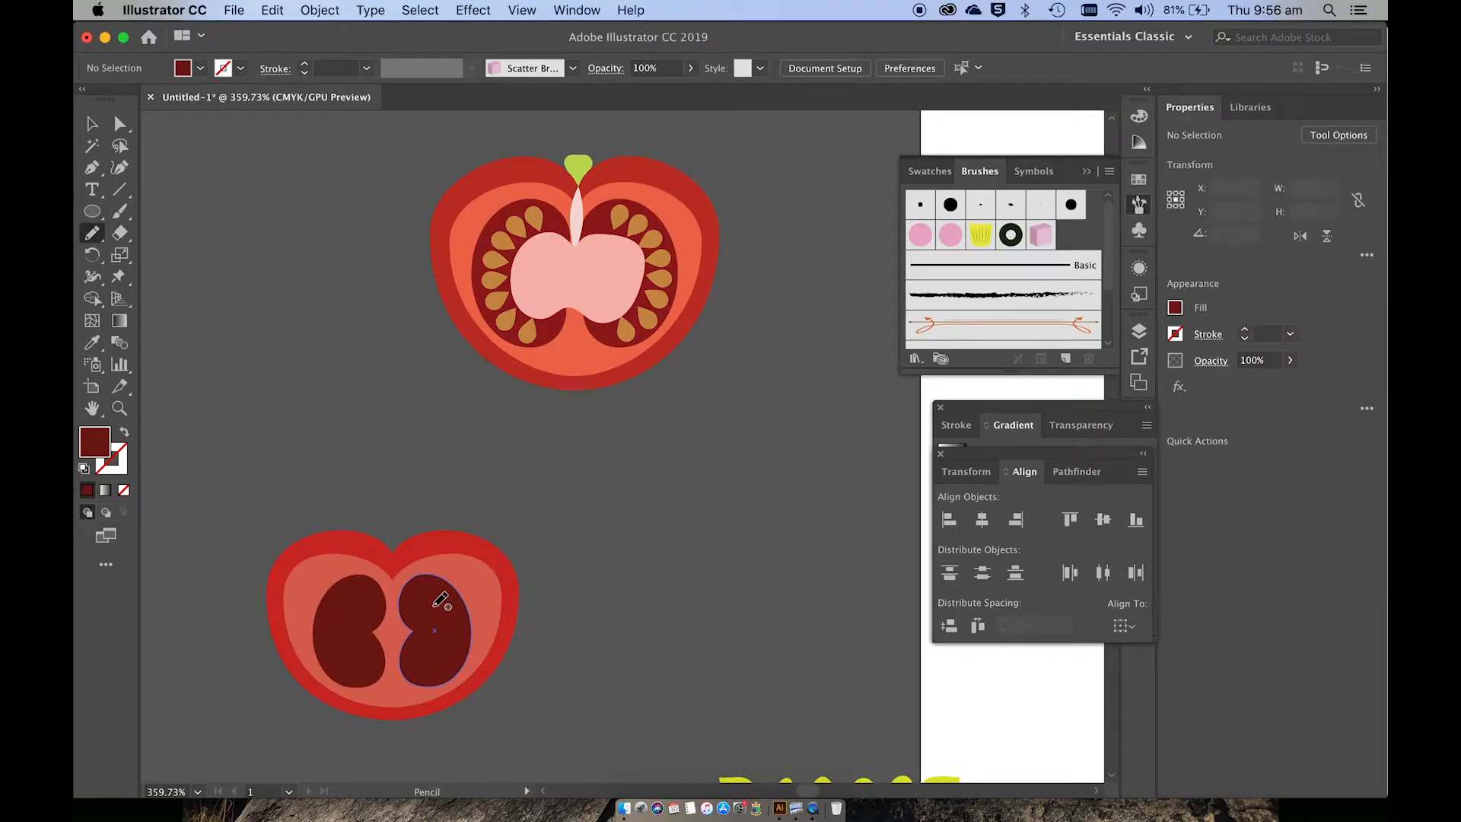
mouse_move(435, 603)
left_mouse_down()
mouse_move(392, 619)
mouse_move(345, 605)
mouse_move(324, 647)
mouse_move(355, 665)
mouse_move(385, 651)
mouse_move(415, 673)
mouse_move(451, 638)
mouse_move(438, 600)
mouse_move(335, 612)
left_mouse_up()
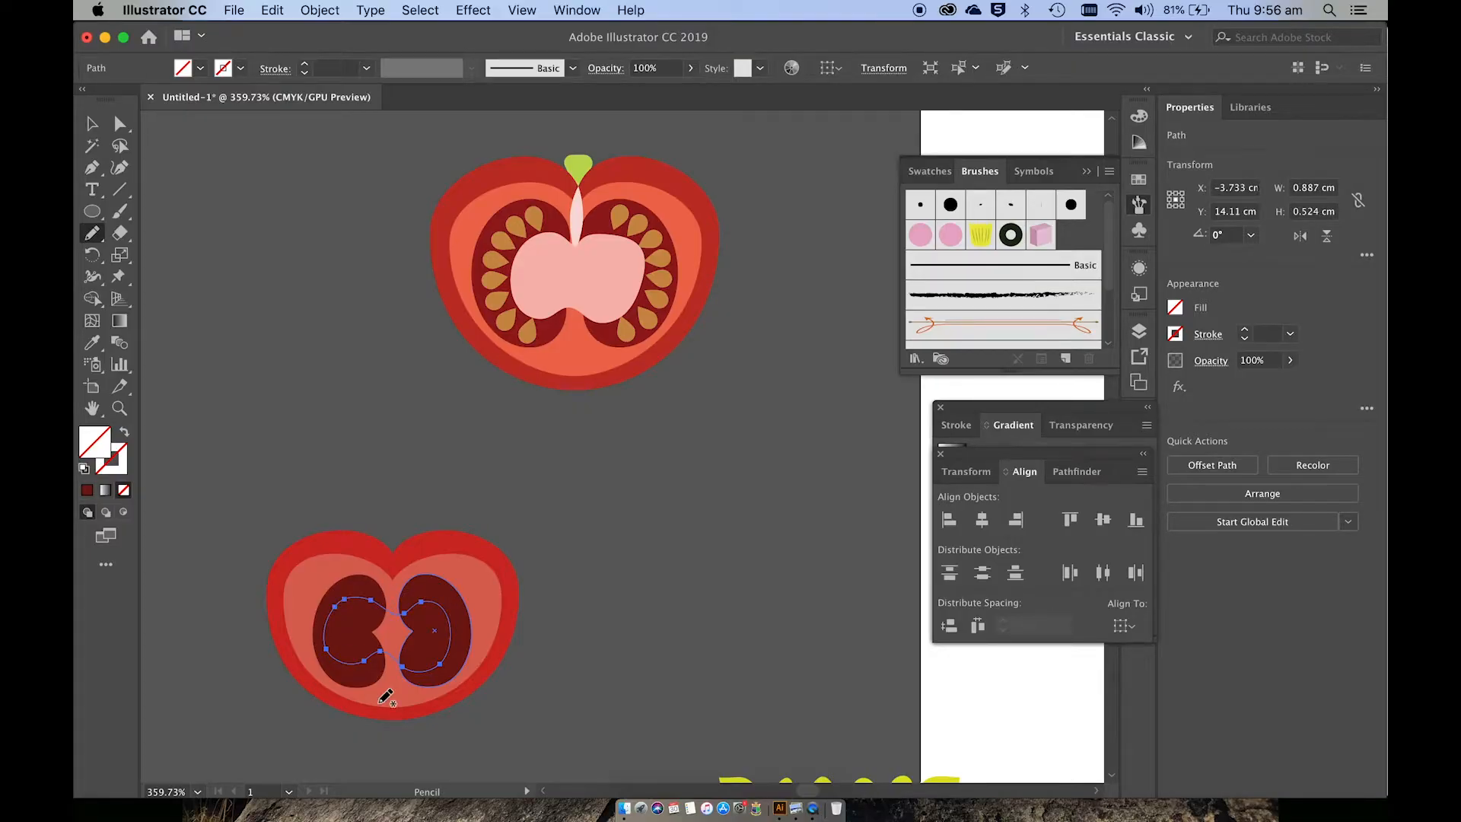
double_click(99, 452)
left_click(678, 367)
left_click(1016, 366)
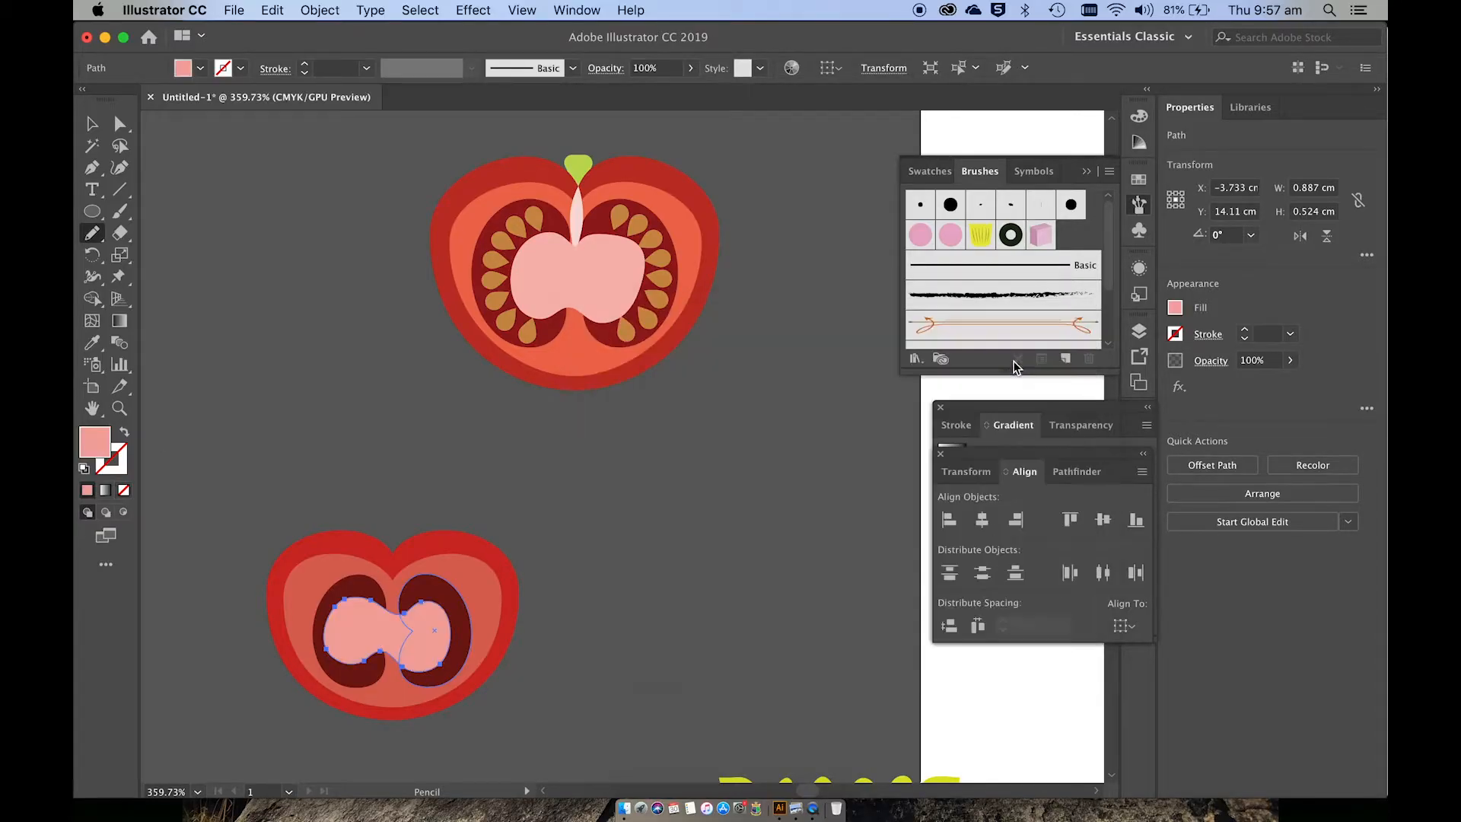
key("v")
left_click(686, 530)
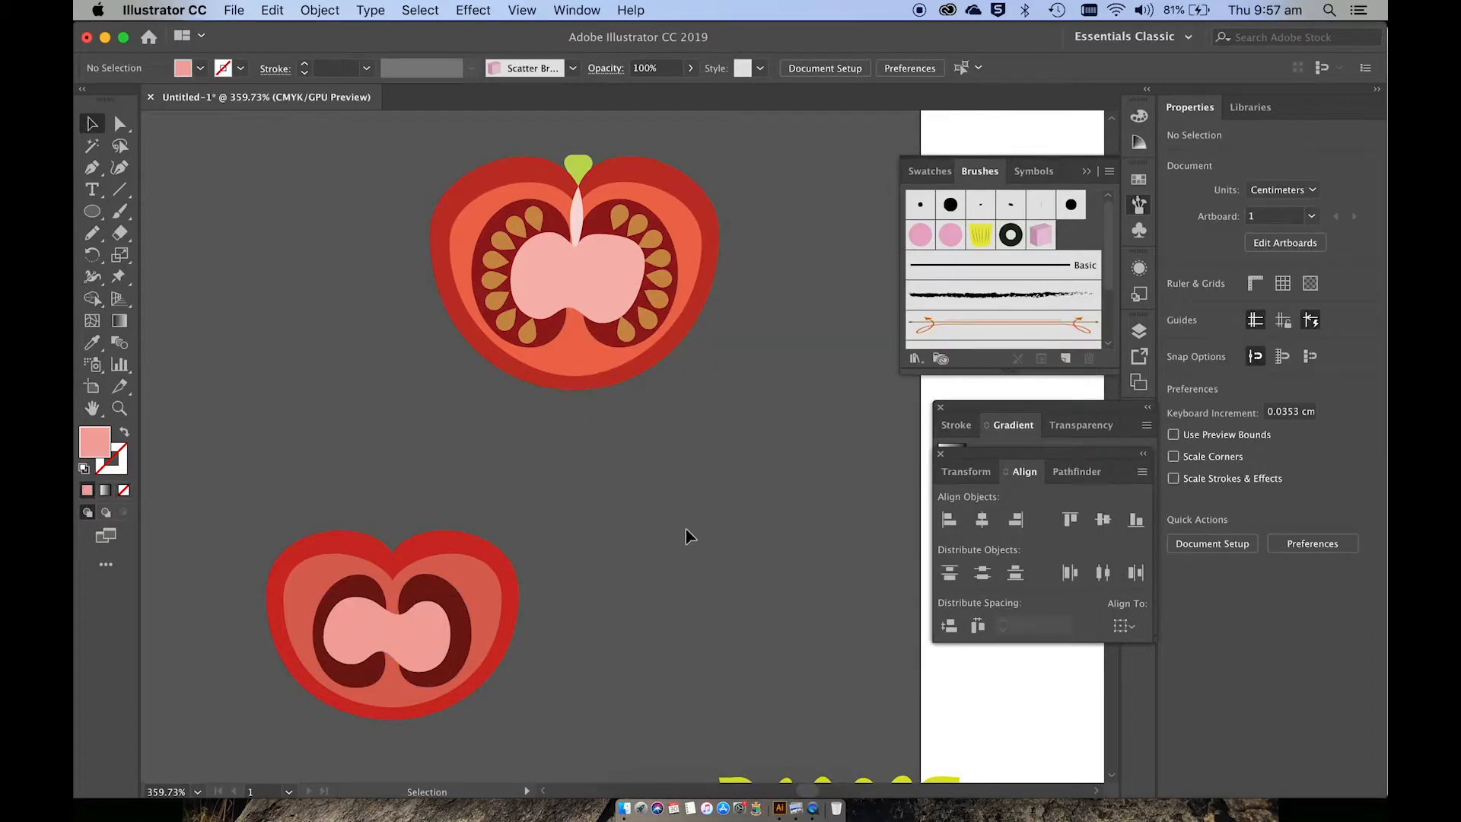
Redraw the left lobe of the pink core with the Pencil tool, bringing the core to about 0.83 by 0.56 cm.
scroll(686, 528, "up", 5)
scroll(686, 528, "left", 5)
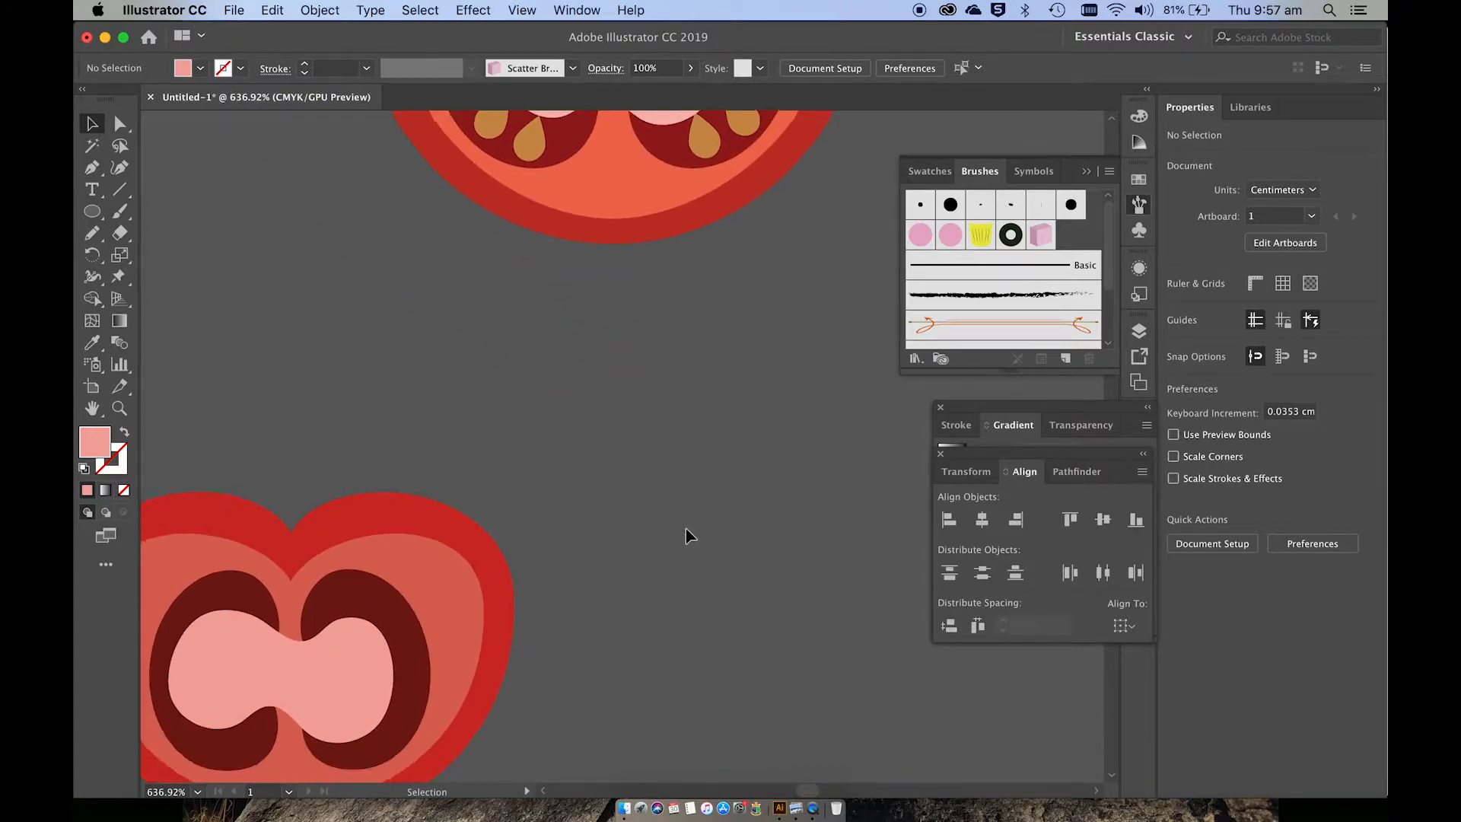
scroll(687, 537, "down", 3)
left_click(427, 538)
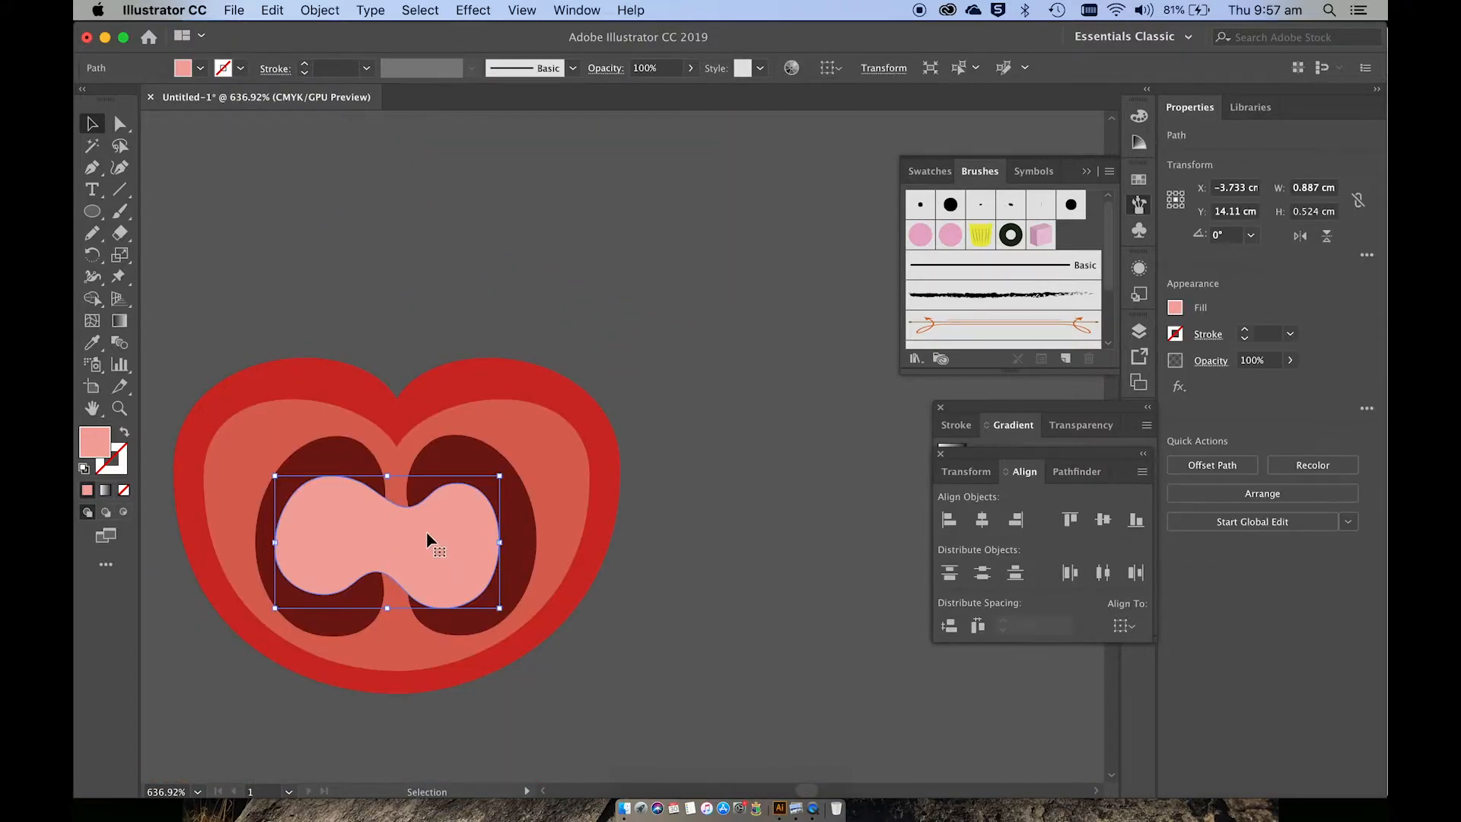
key("n")
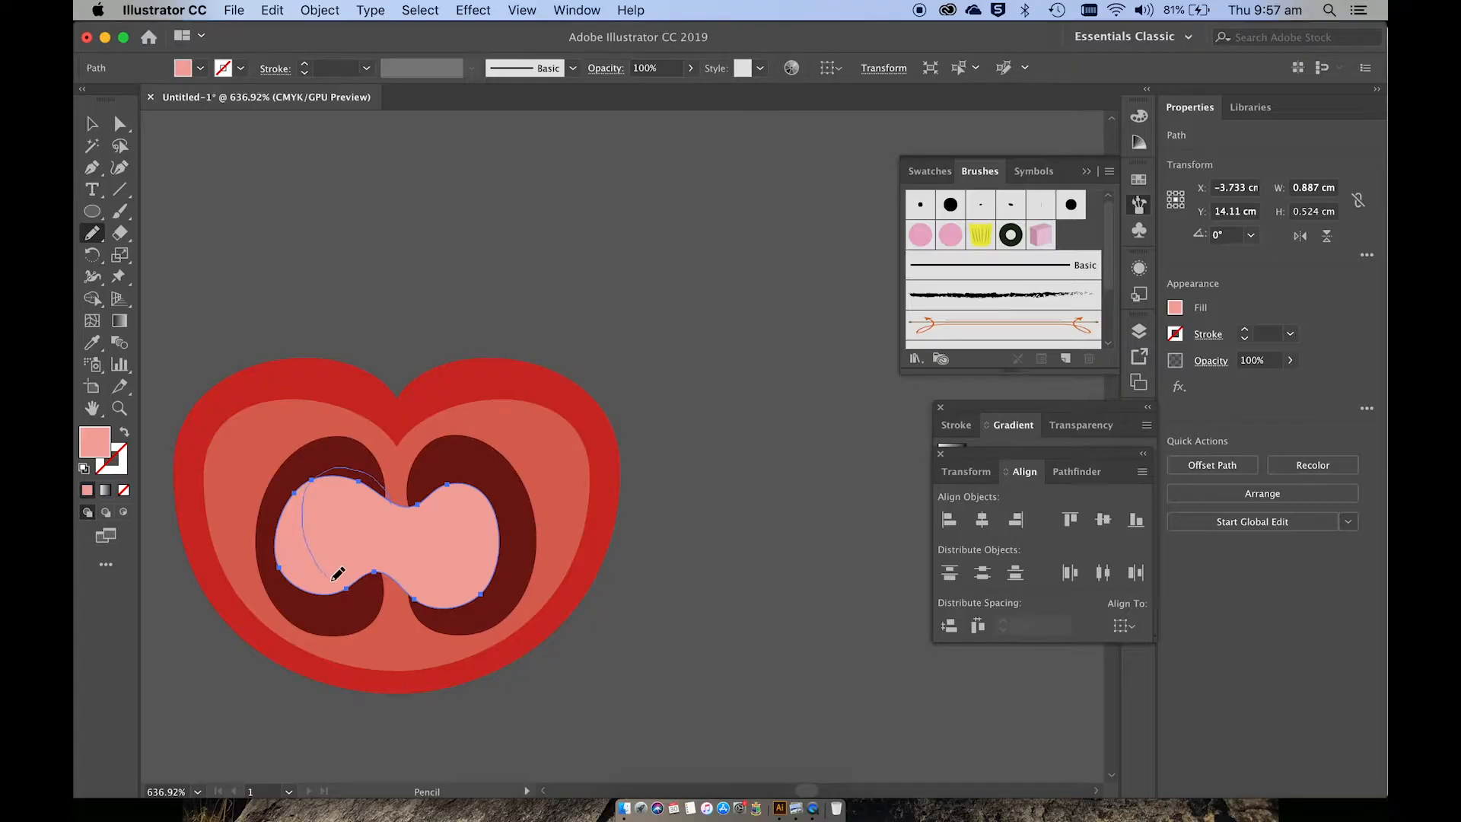
left_click_drag(381, 571, 399, 577)
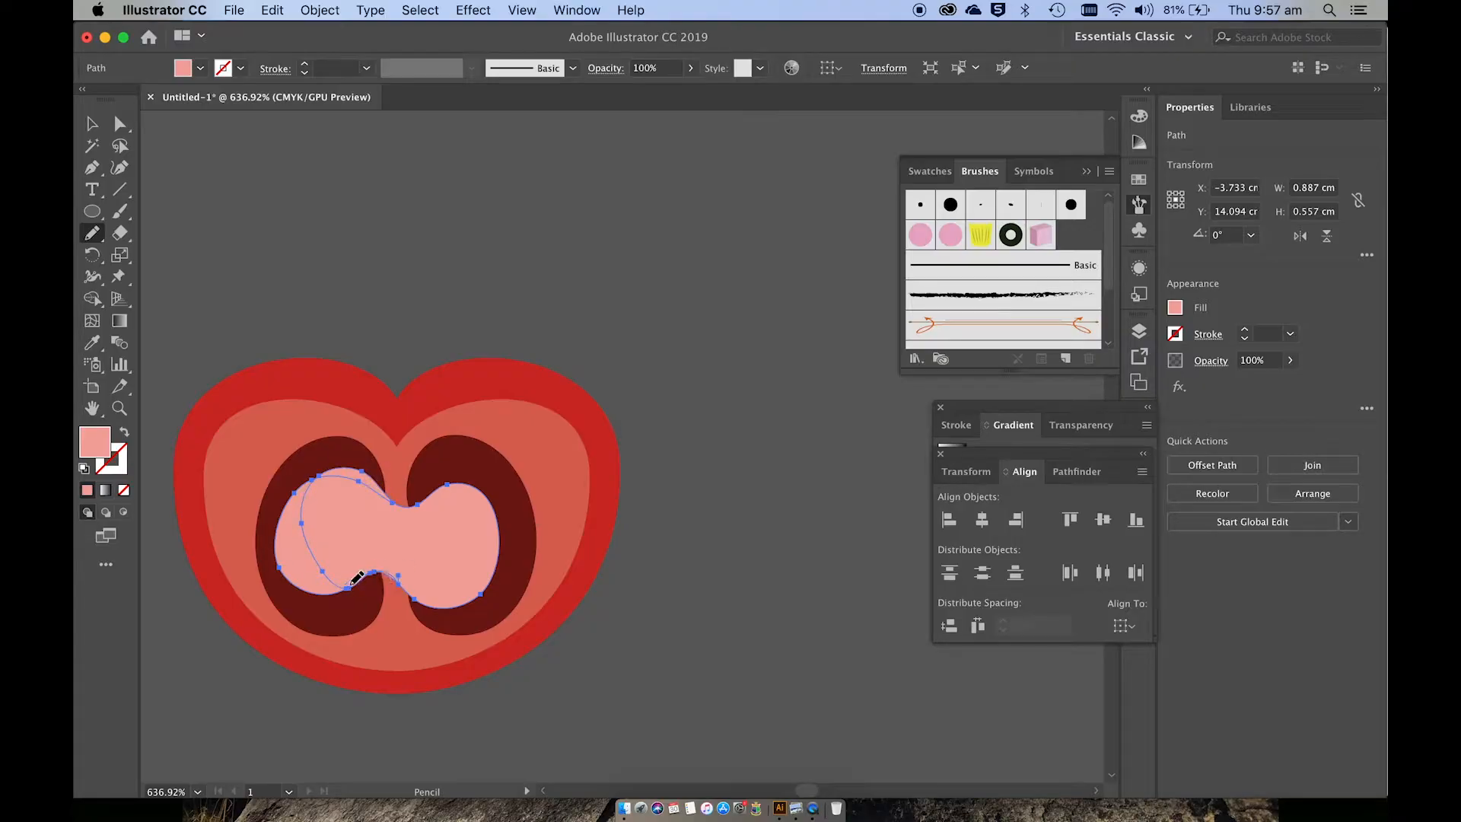
key("super+z")
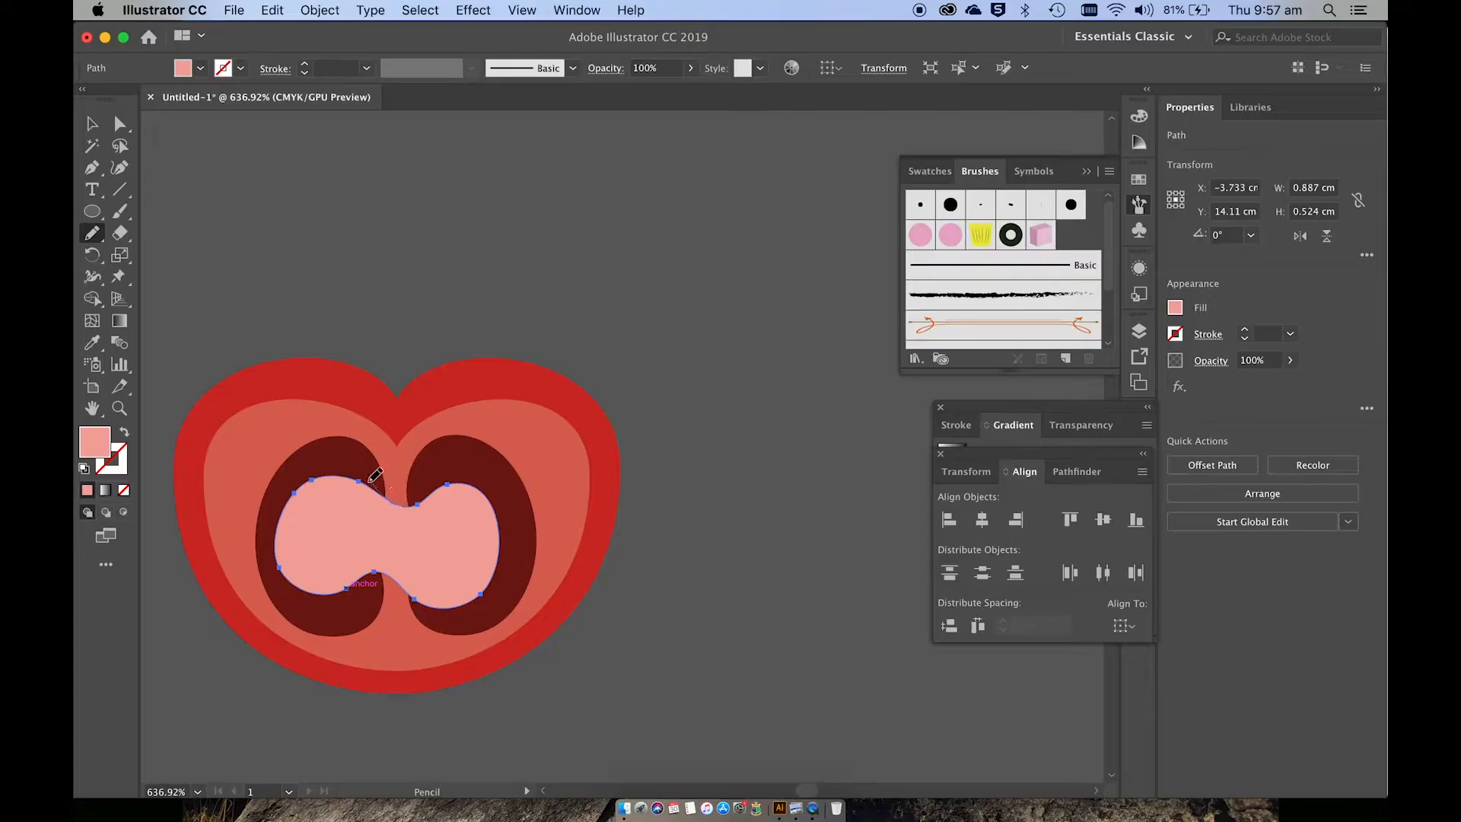
mouse_move(351, 468)
left_mouse_down()
mouse_move(314, 476)
mouse_move(295, 541)
left_mouse_up()
left_click_drag(396, 569, 395, 567)
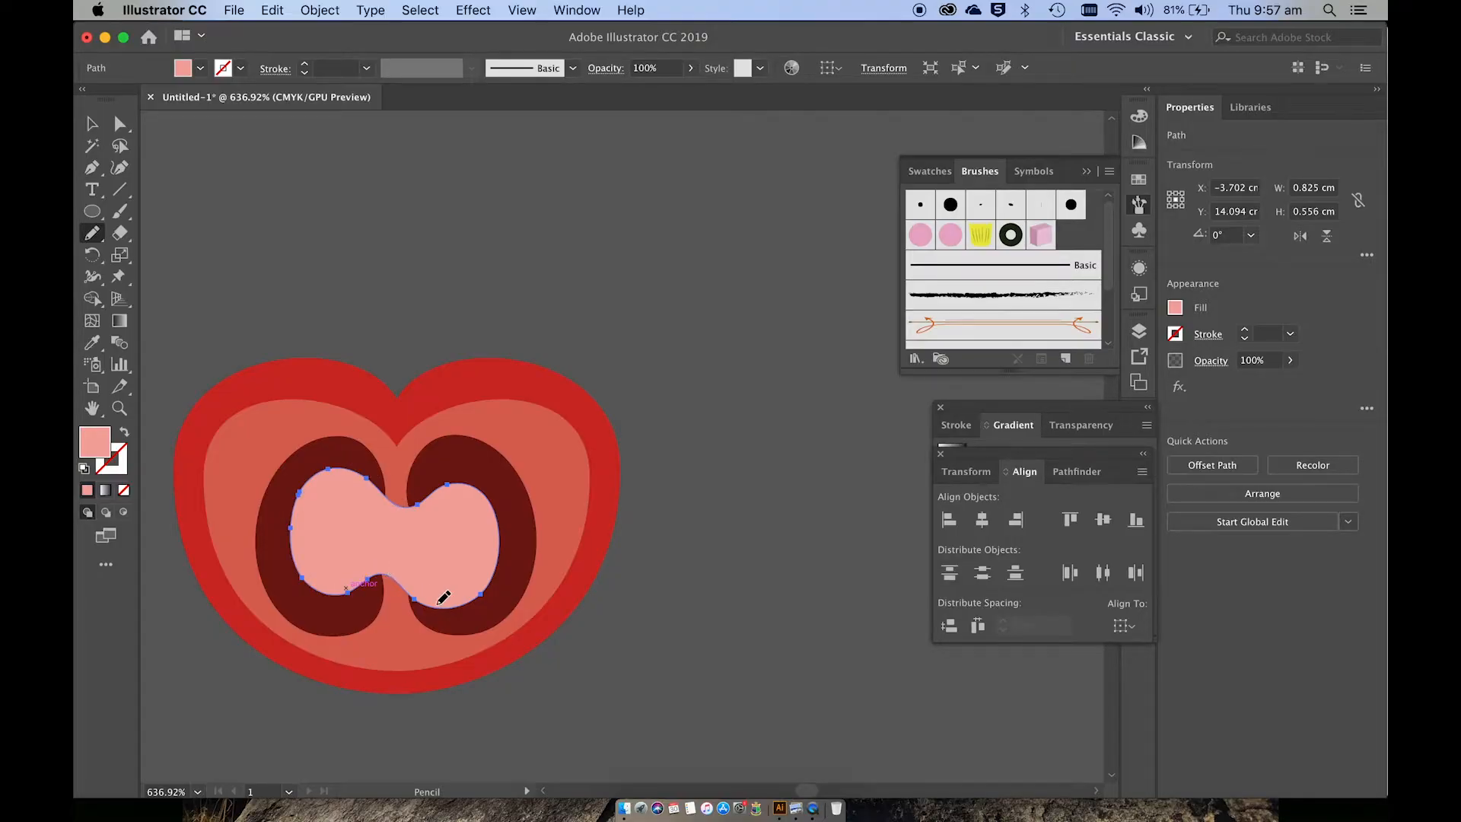
Redraw the pink core's upper right lobe and its lower notch with the Pencil tool to match the left side.
mouse_move(400, 504)
left_mouse_down()
mouse_move(452, 477)
mouse_move(491, 506)
left_mouse_up()
mouse_move(383, 580)
left_mouse_down()
mouse_move(325, 597)
mouse_move(346, 607)
mouse_move(408, 582)
left_mouse_up()
key("v")
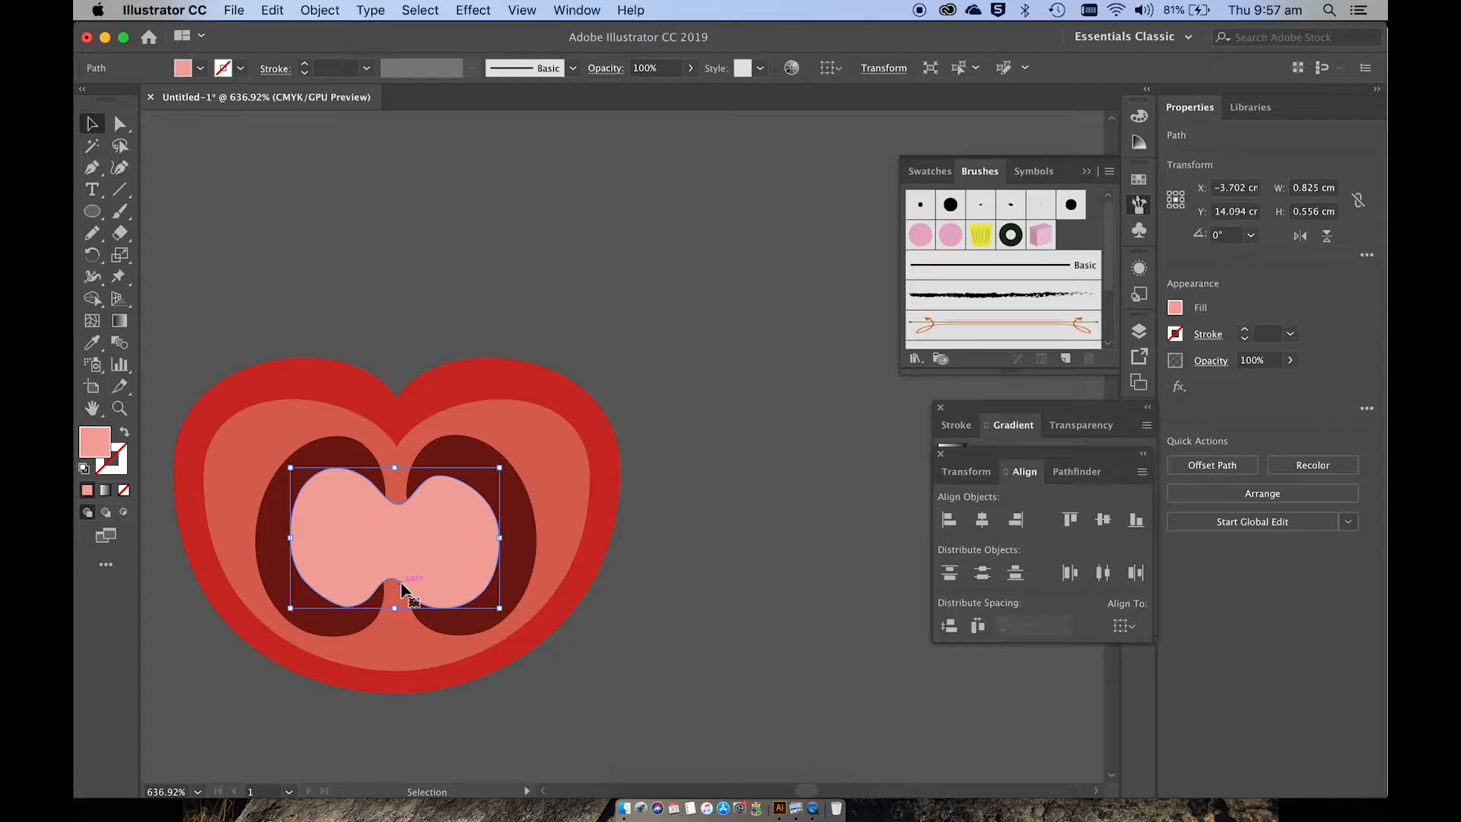
Enlarge both dark kidney shapes together and shift them slightly so they stay centred around the pink core.
left_click(308, 456)
left_click(466, 461, "shift")
left_click_drag(537, 434, 561, 415)
left_click_drag(522, 477, 518, 483)
left_click(704, 415)
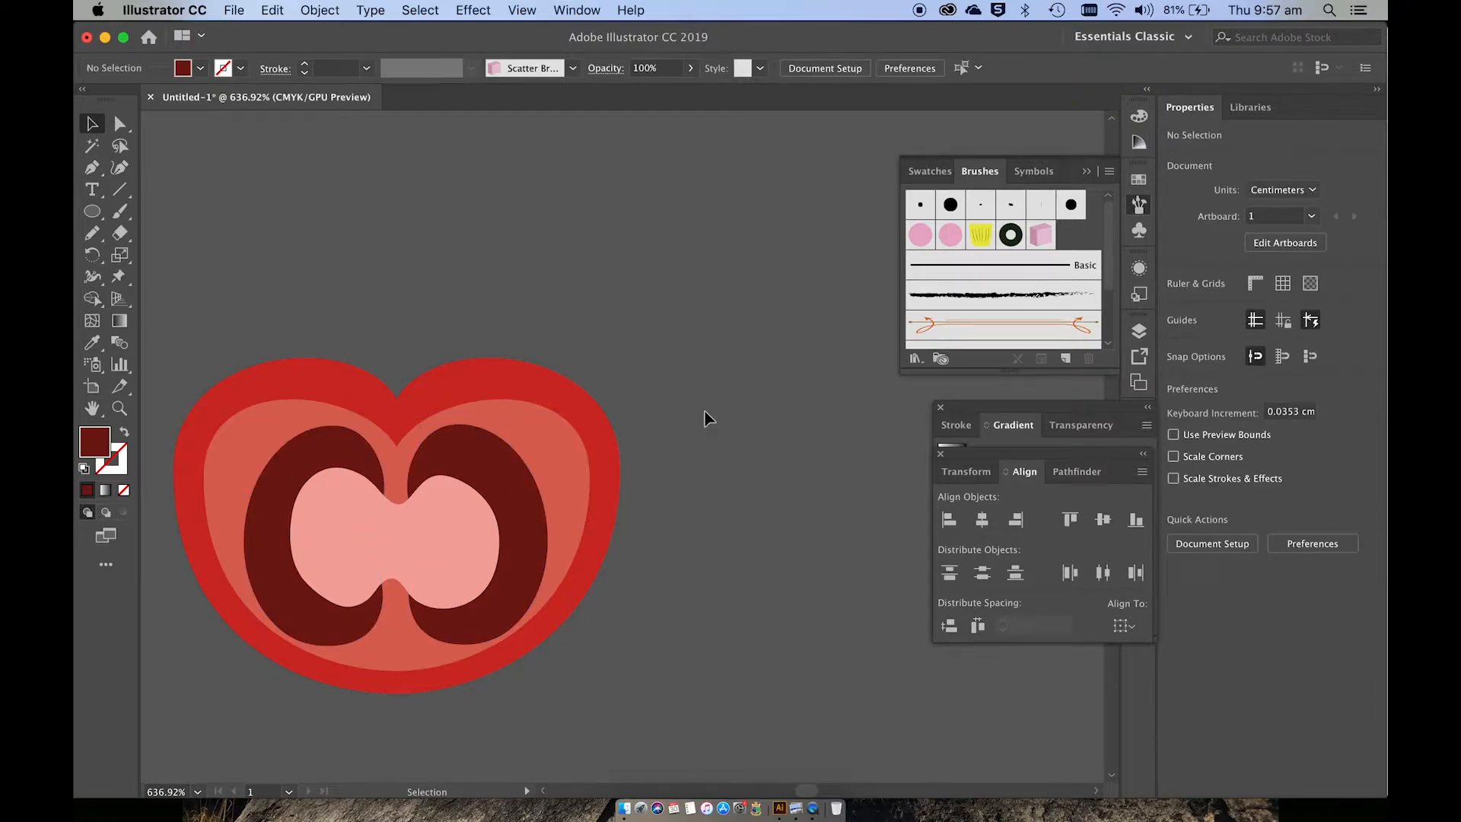
Draw a narrow vertical ellipse about 0.11 by 0.46 cm from the tomato's top notch down to the pink core.
left_click(92, 211)
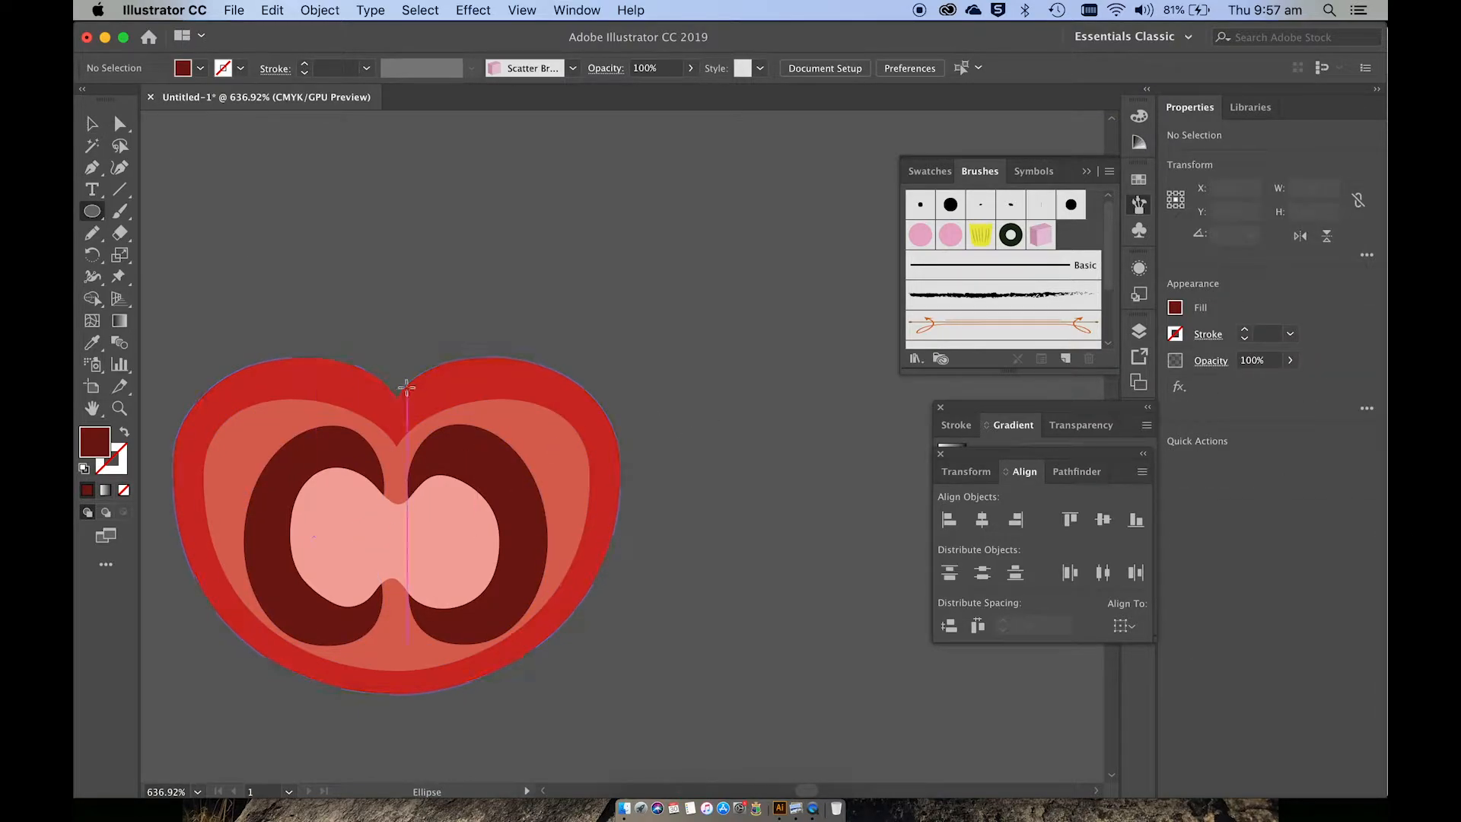
left_click_drag(386, 391, 412, 512)
scroll(412, 512, "up", 5)
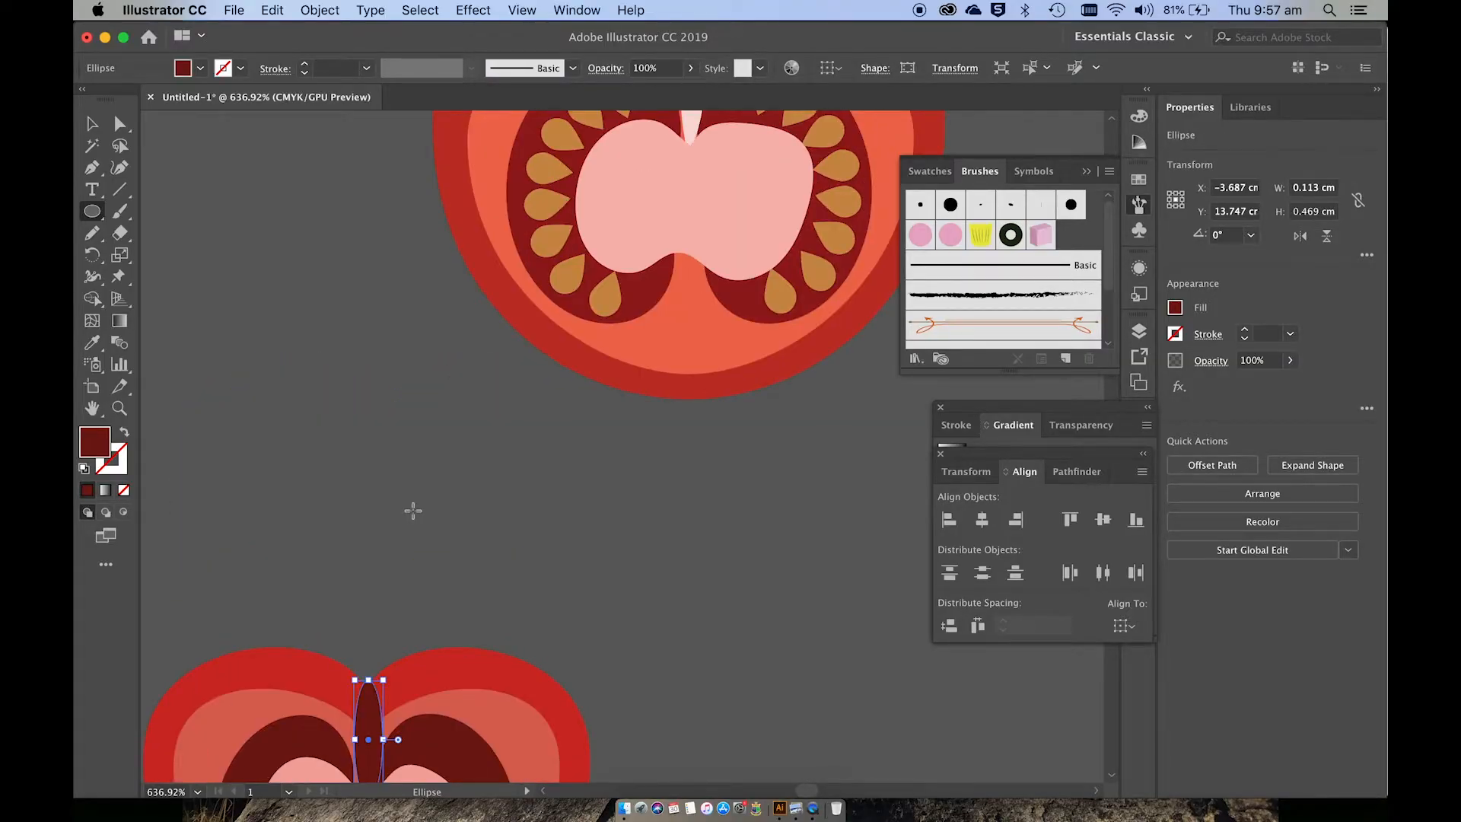
scroll(413, 510, "up", 2)
scroll(413, 510, "up", 1)
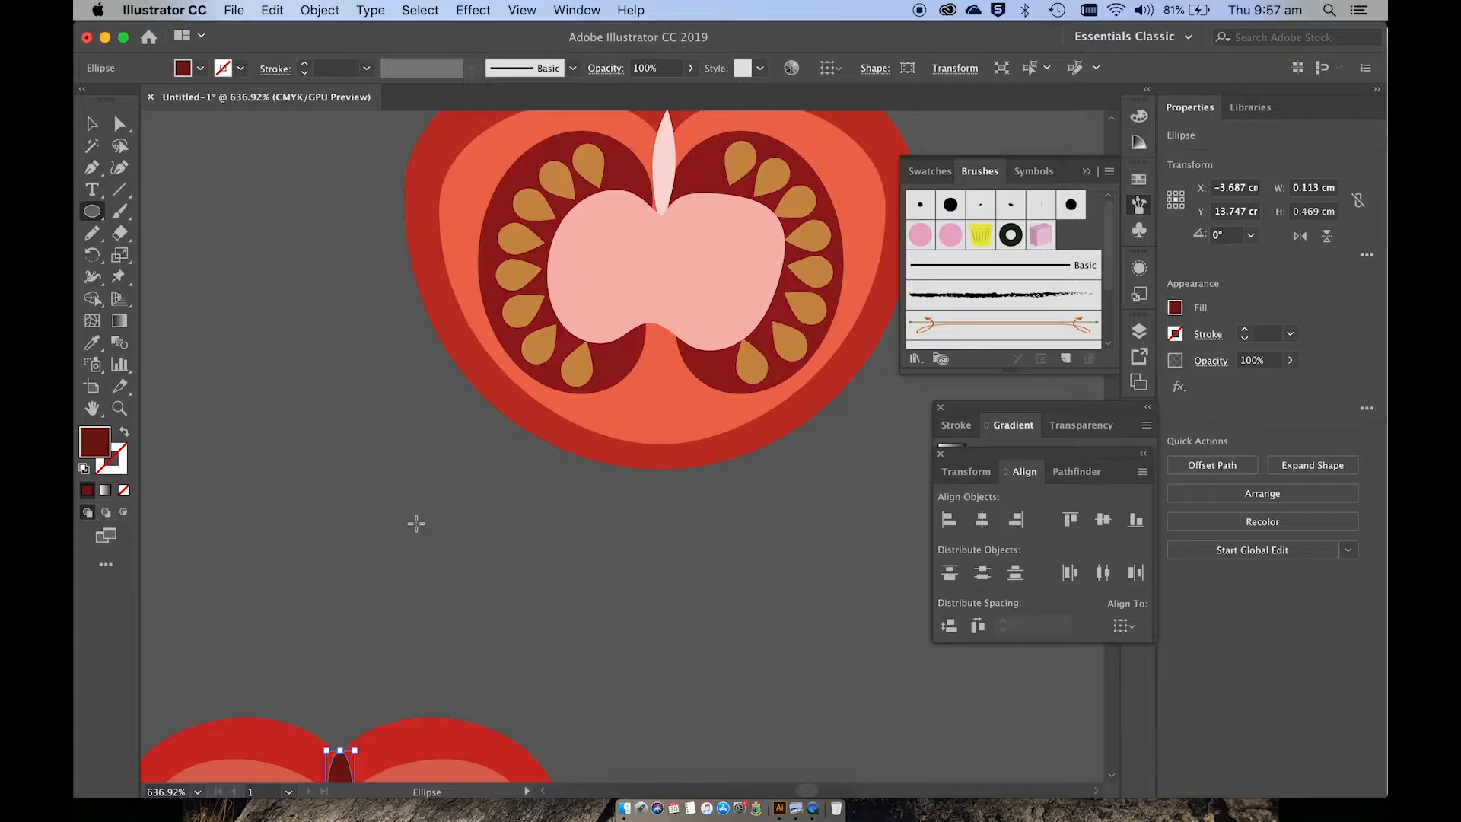
right_click(416, 524)
left_click(425, 494)
scroll(375, 508, "down", 5)
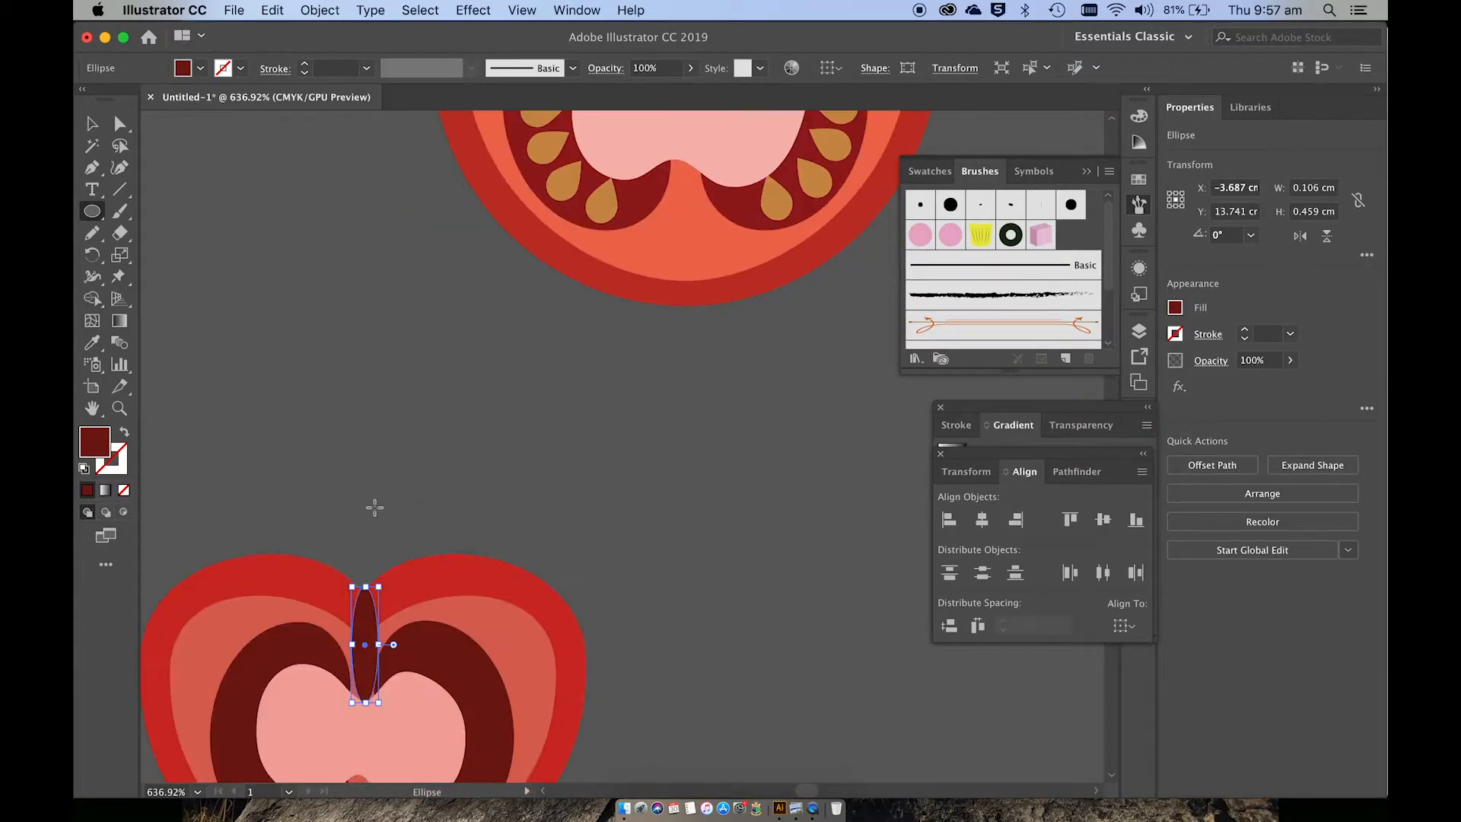
Convert the narrow ellipse's top anchor point to a corner and fill the shape with light pink F4C2C1.
key("a")
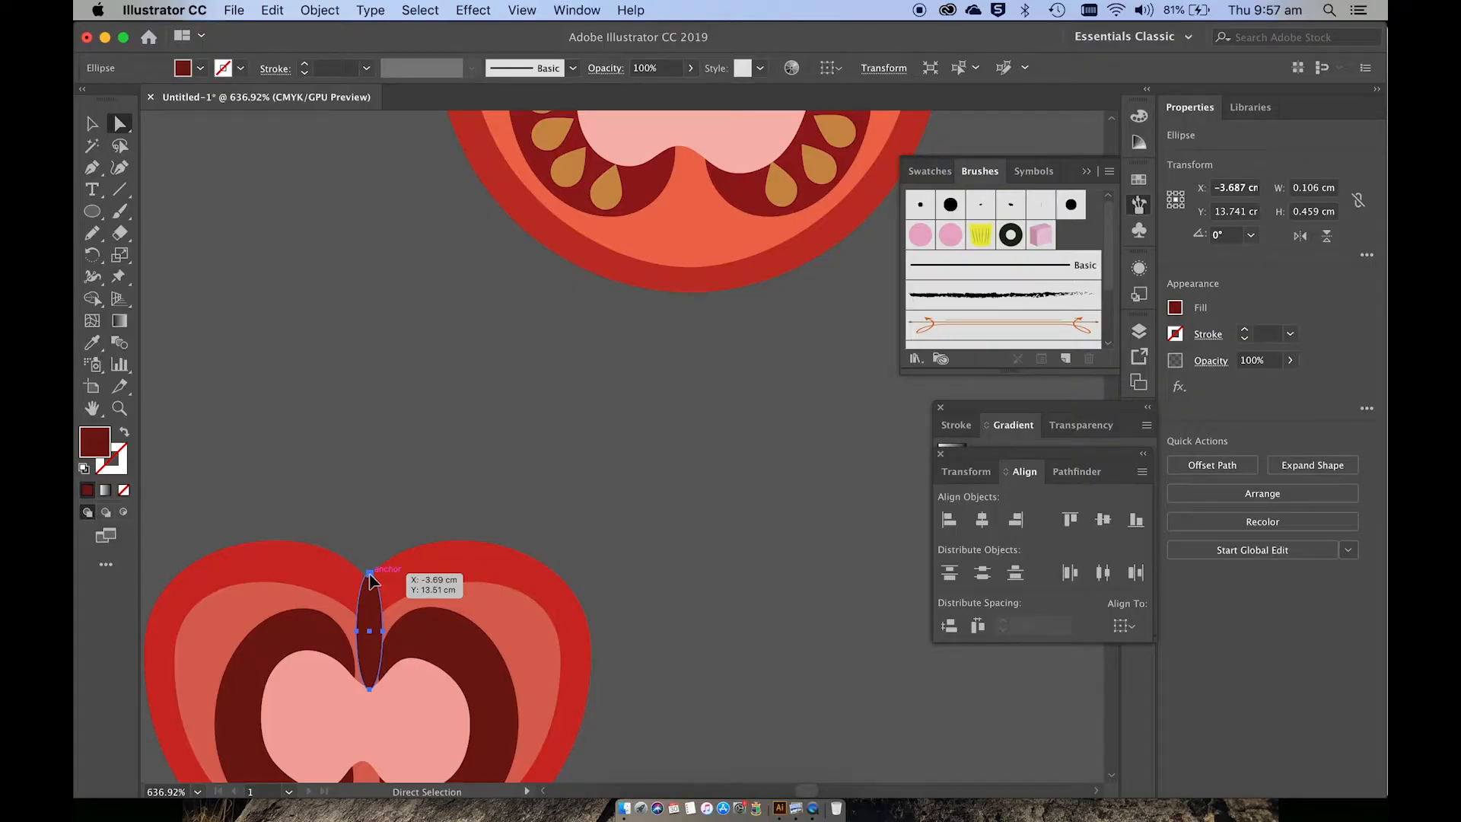
left_click(369, 574)
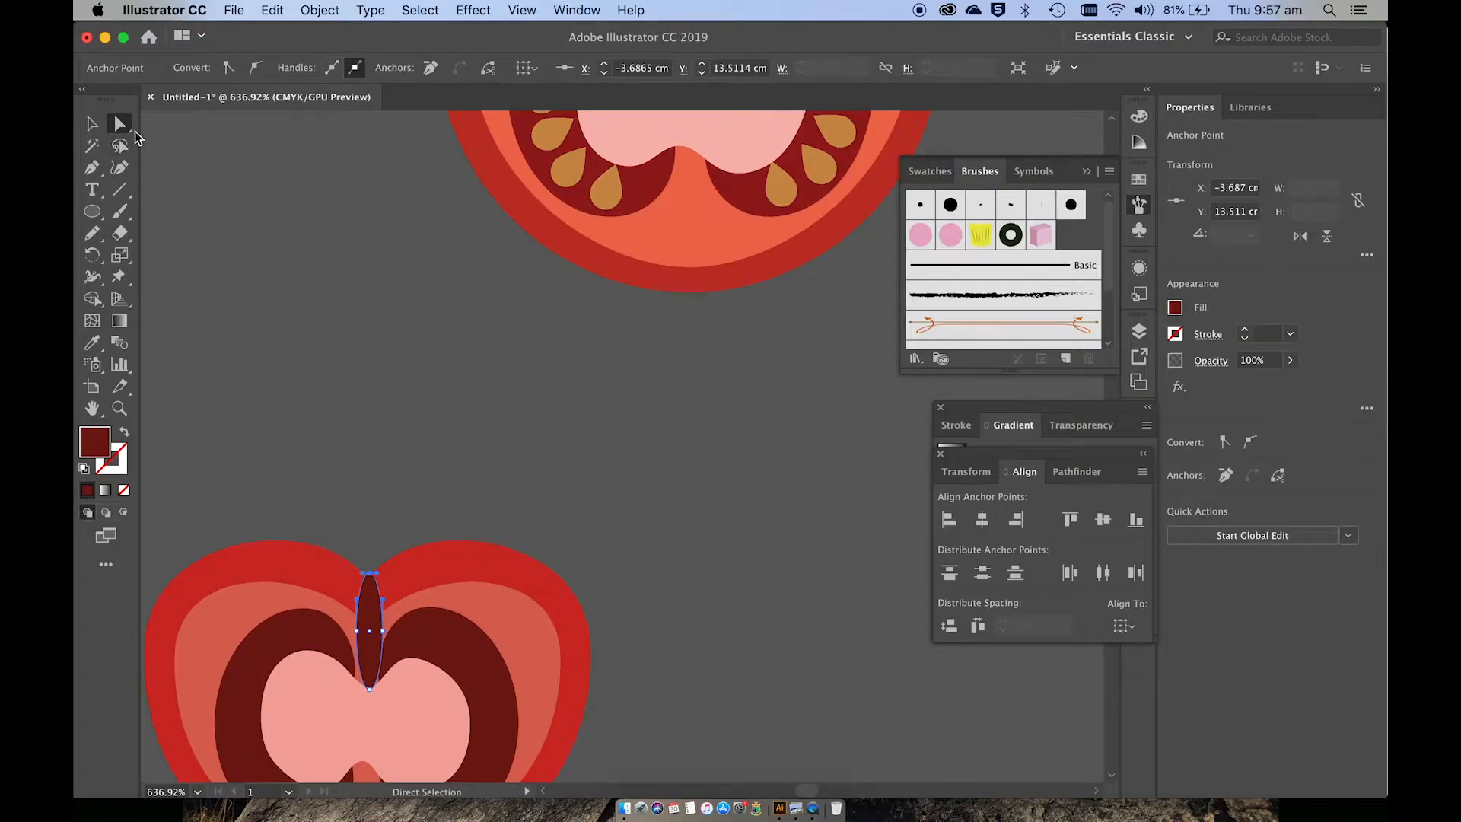
left_click(228, 67)
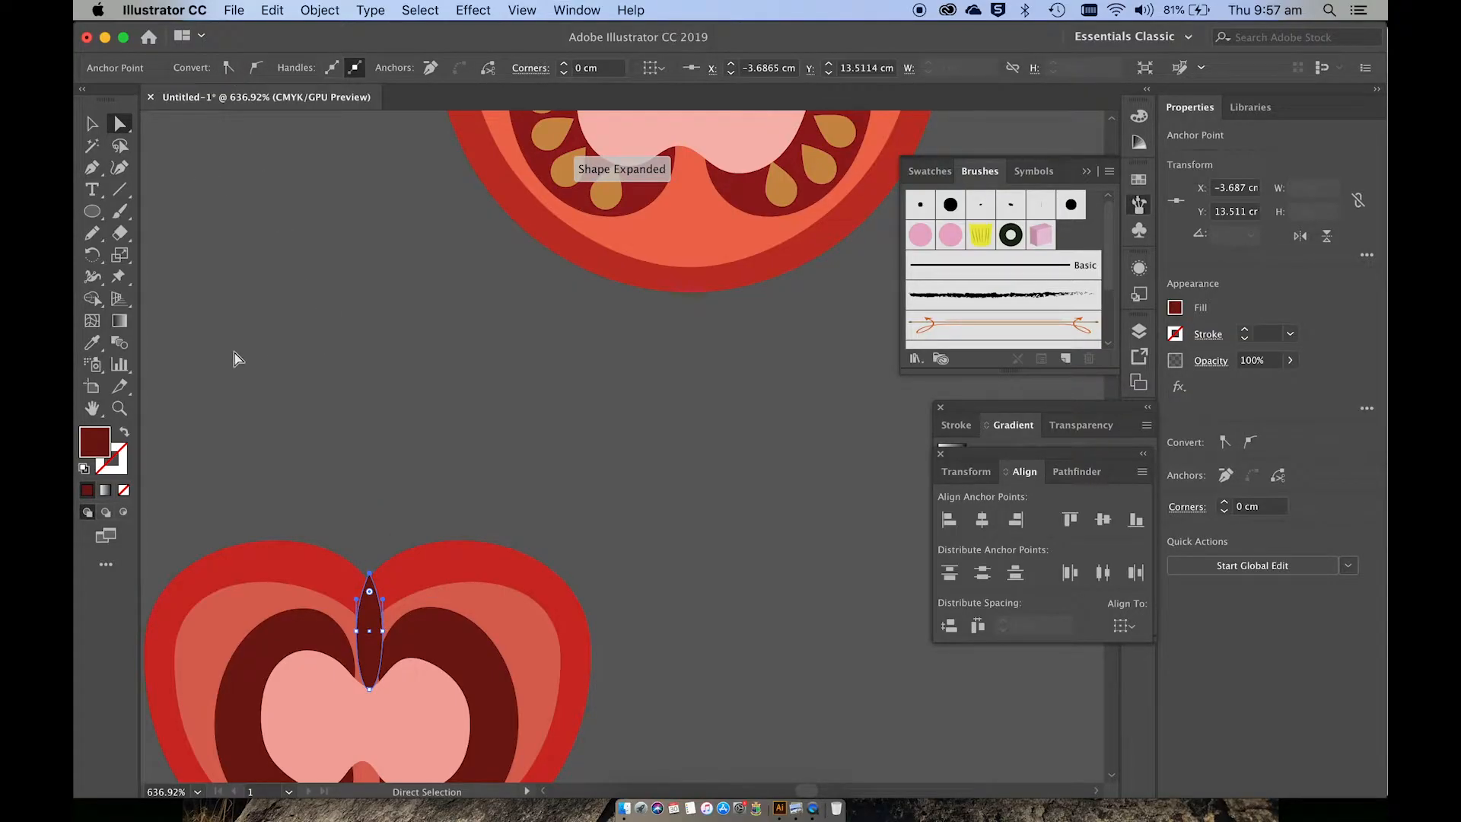
double_click(95, 440)
left_click(646, 362)
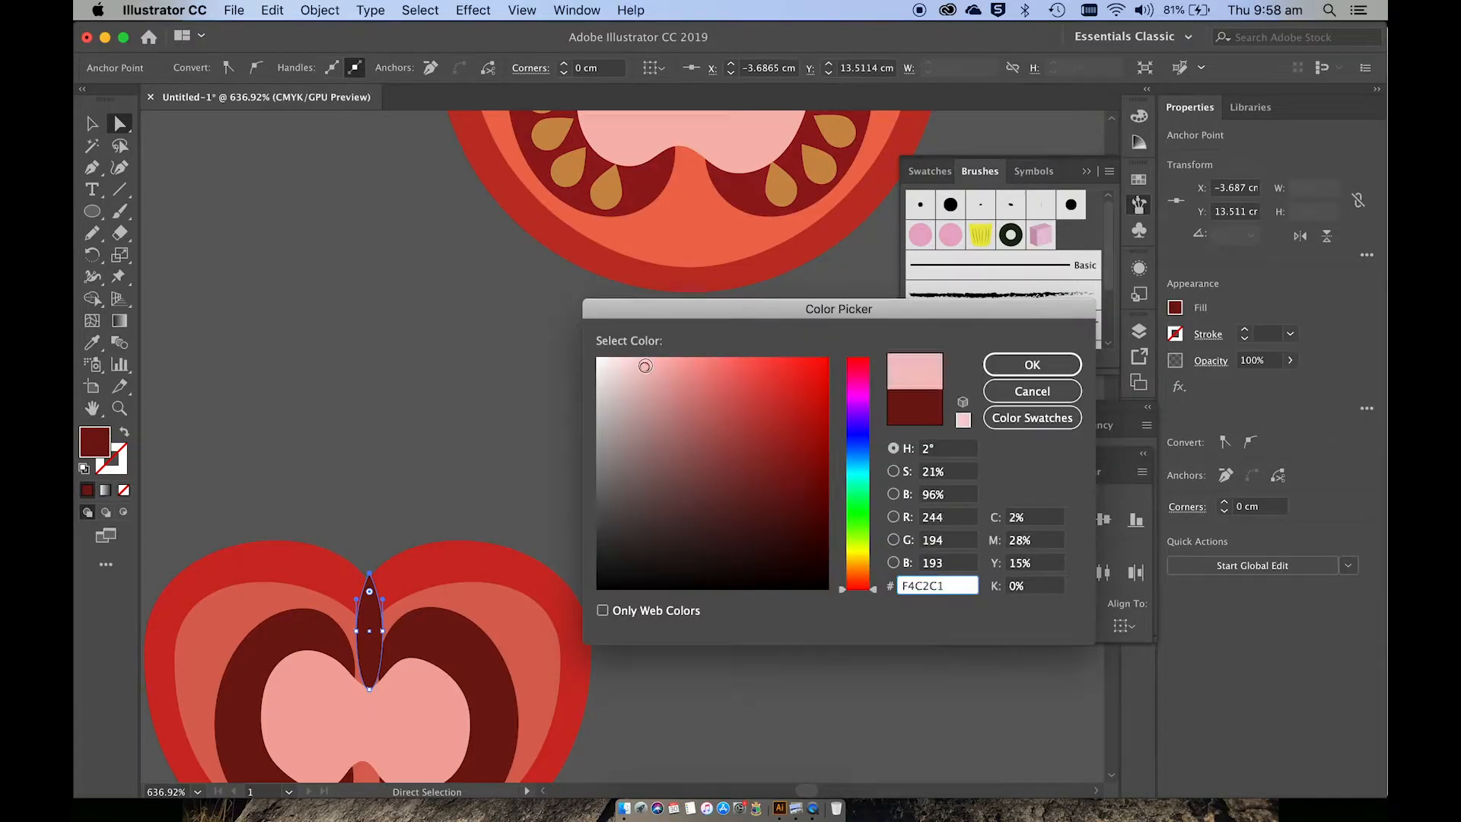
left_click(1032, 365)
scroll(561, 411, "down", 4)
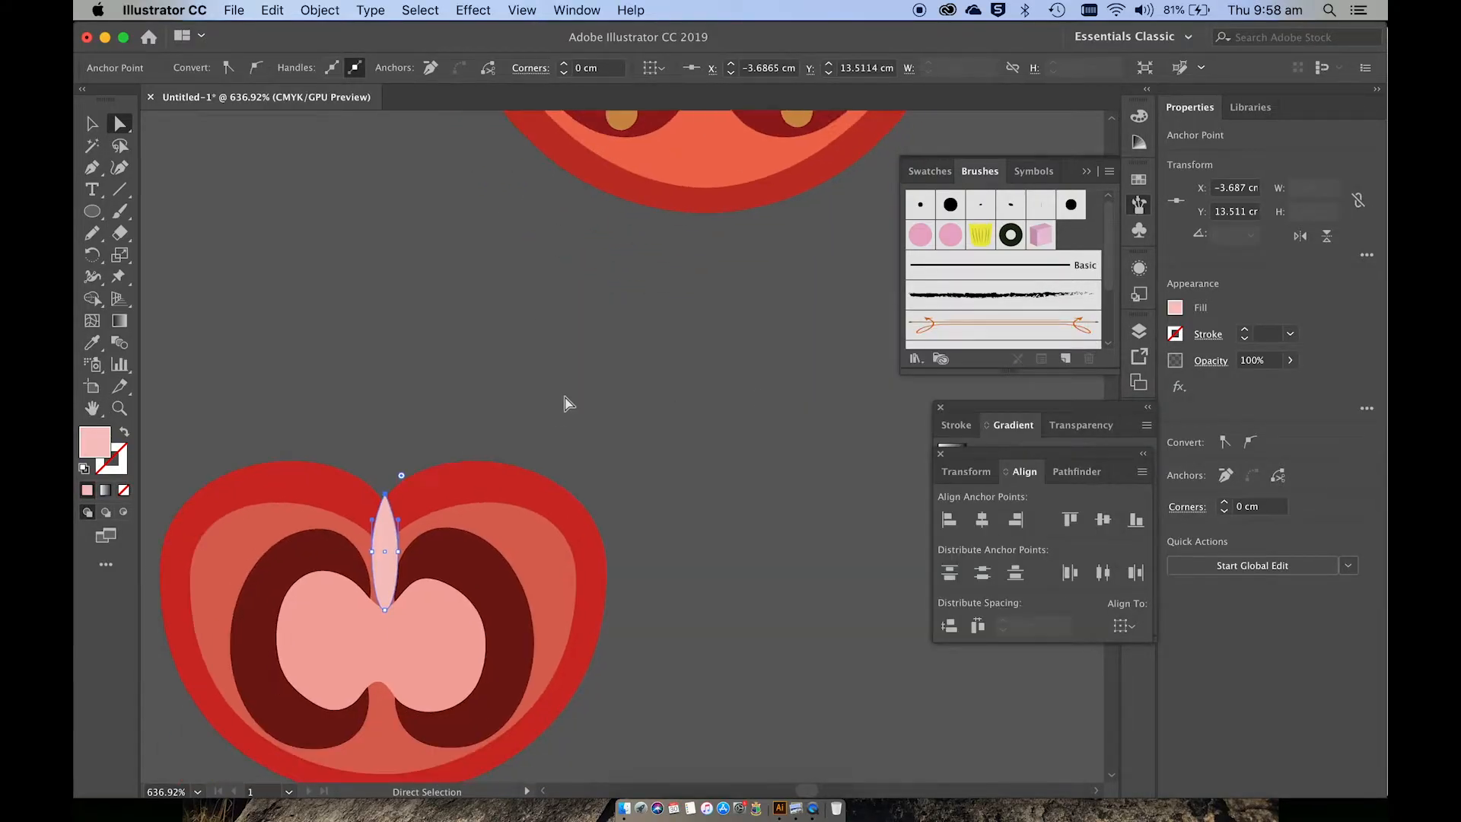
Enlarge the pointed pink stem shape to about 0.12 by 0.49 cm and centre it in the tomato's top notch.
key("v")
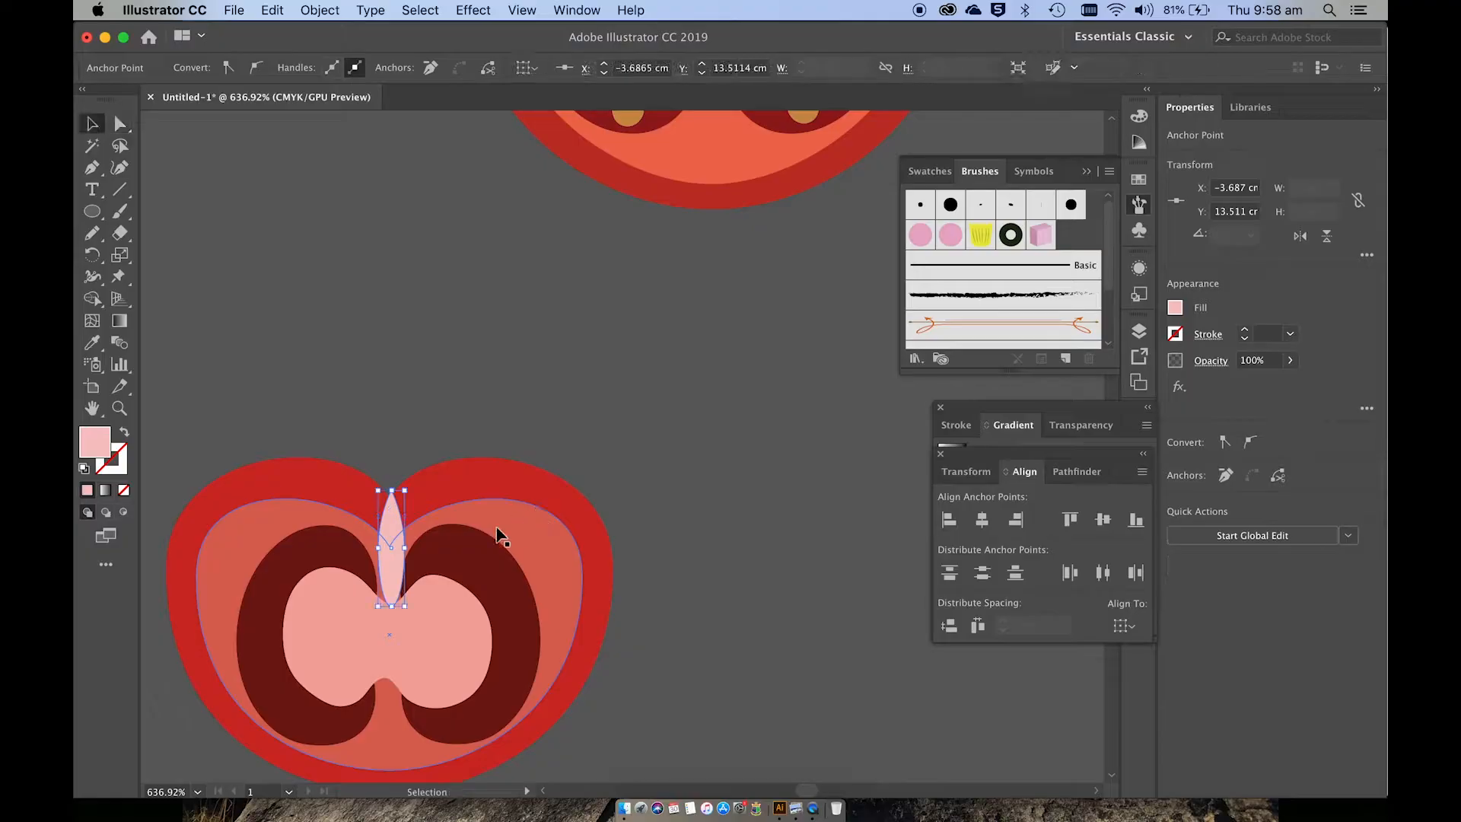
left_click_drag(403, 608, 408, 615)
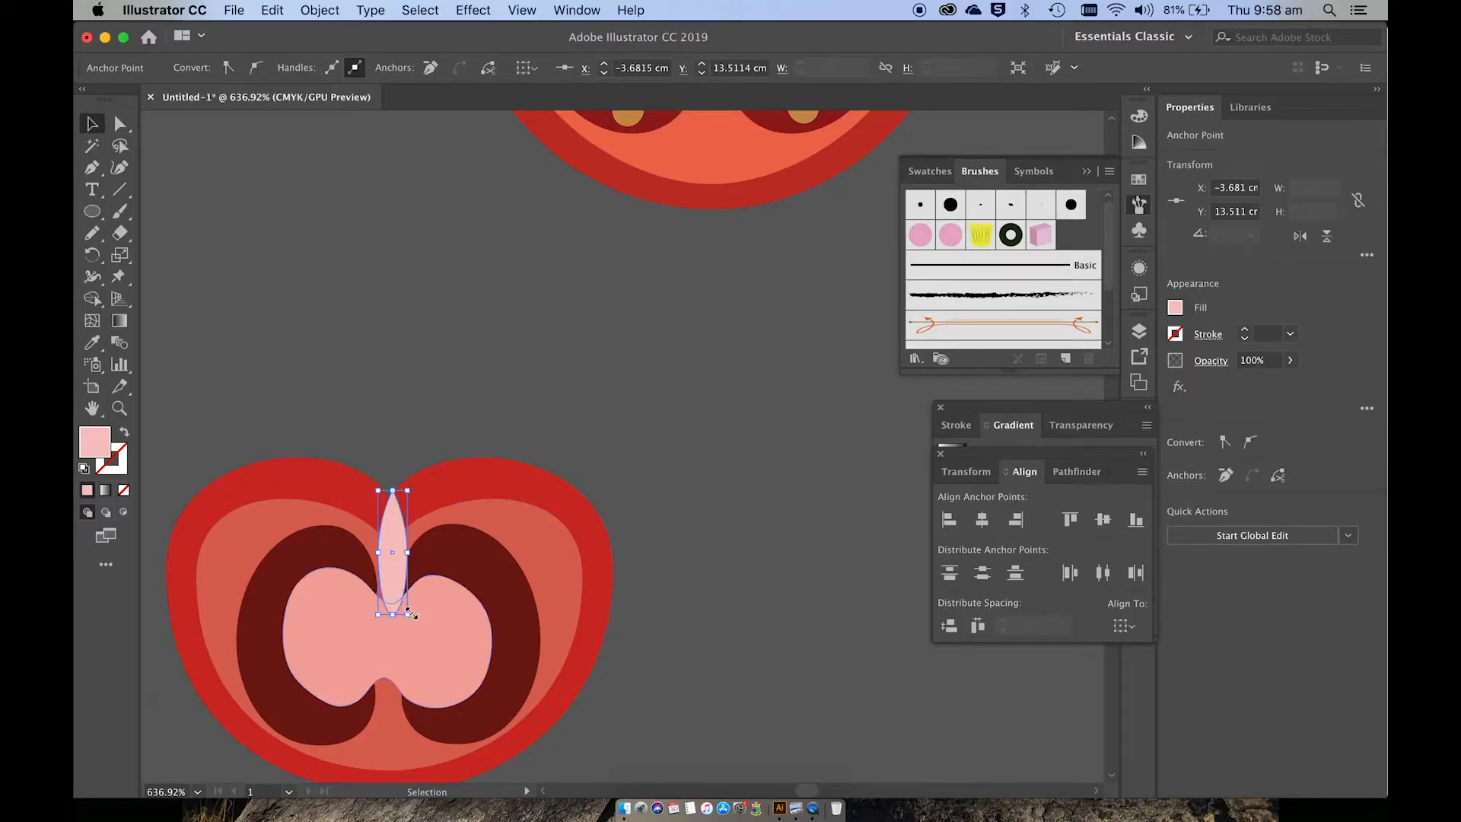
left_click_drag(393, 558, 390, 558)
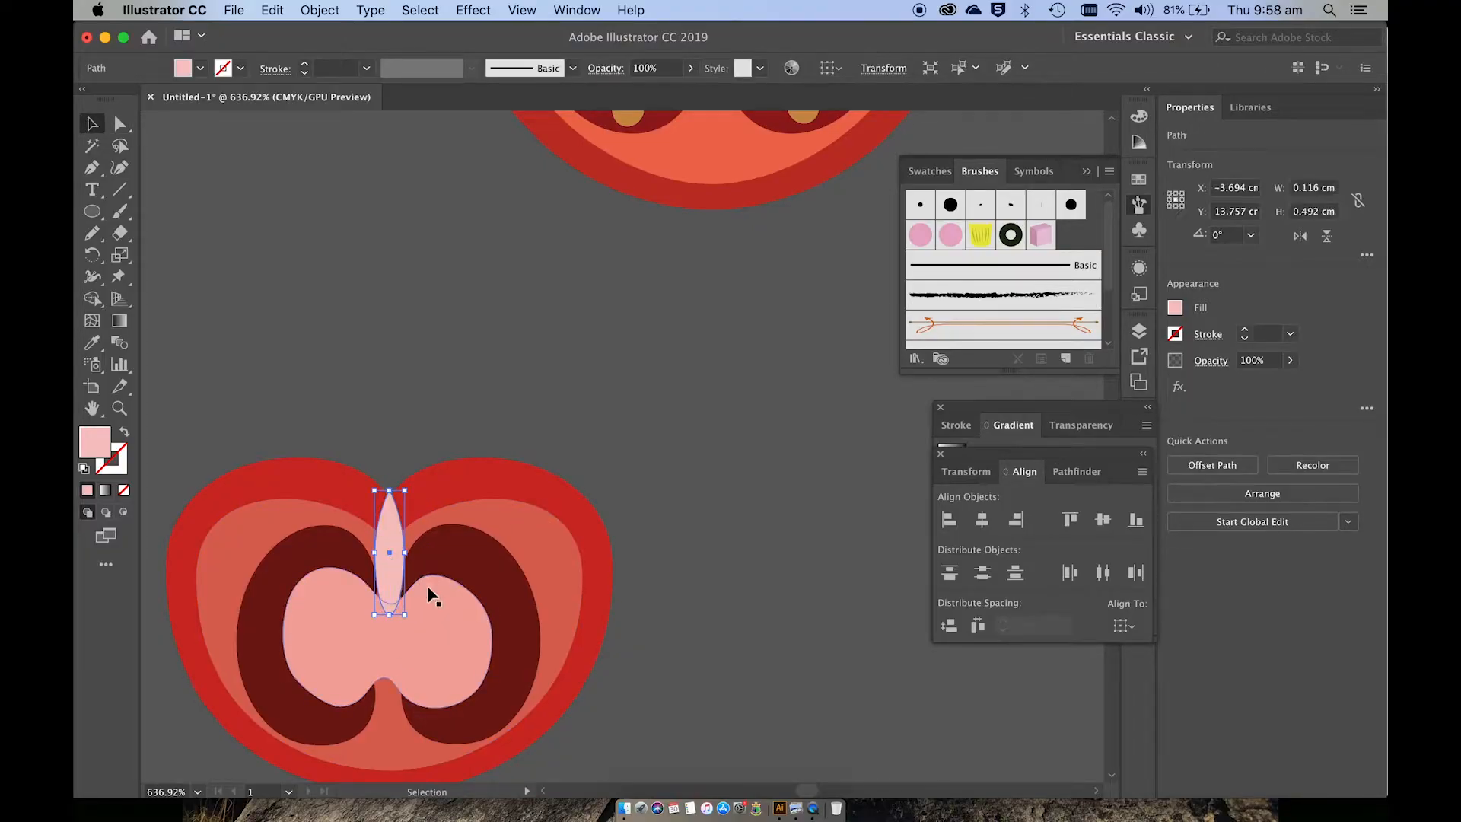
key("a")
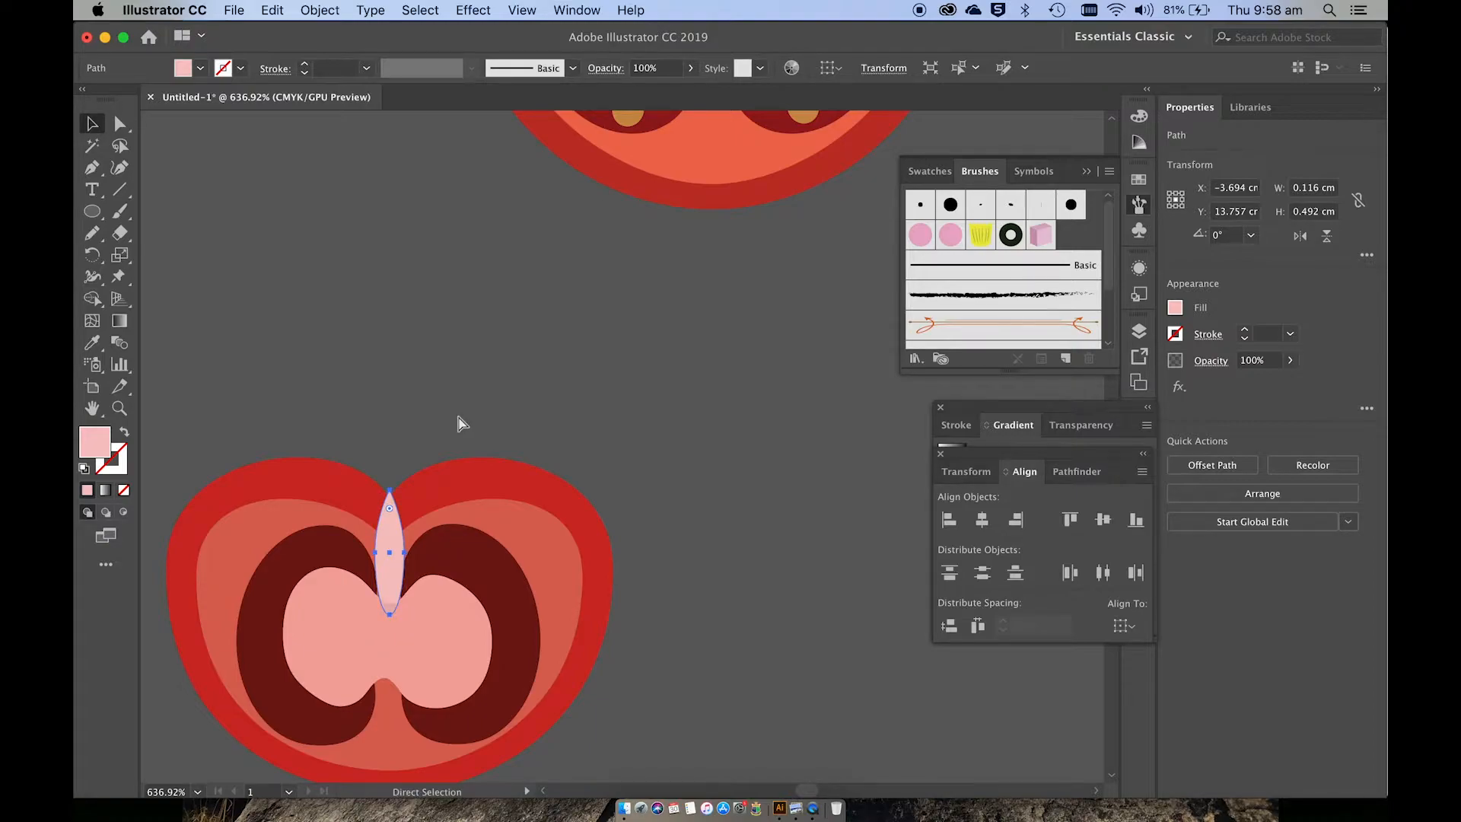
key("v")
left_click(458, 417)
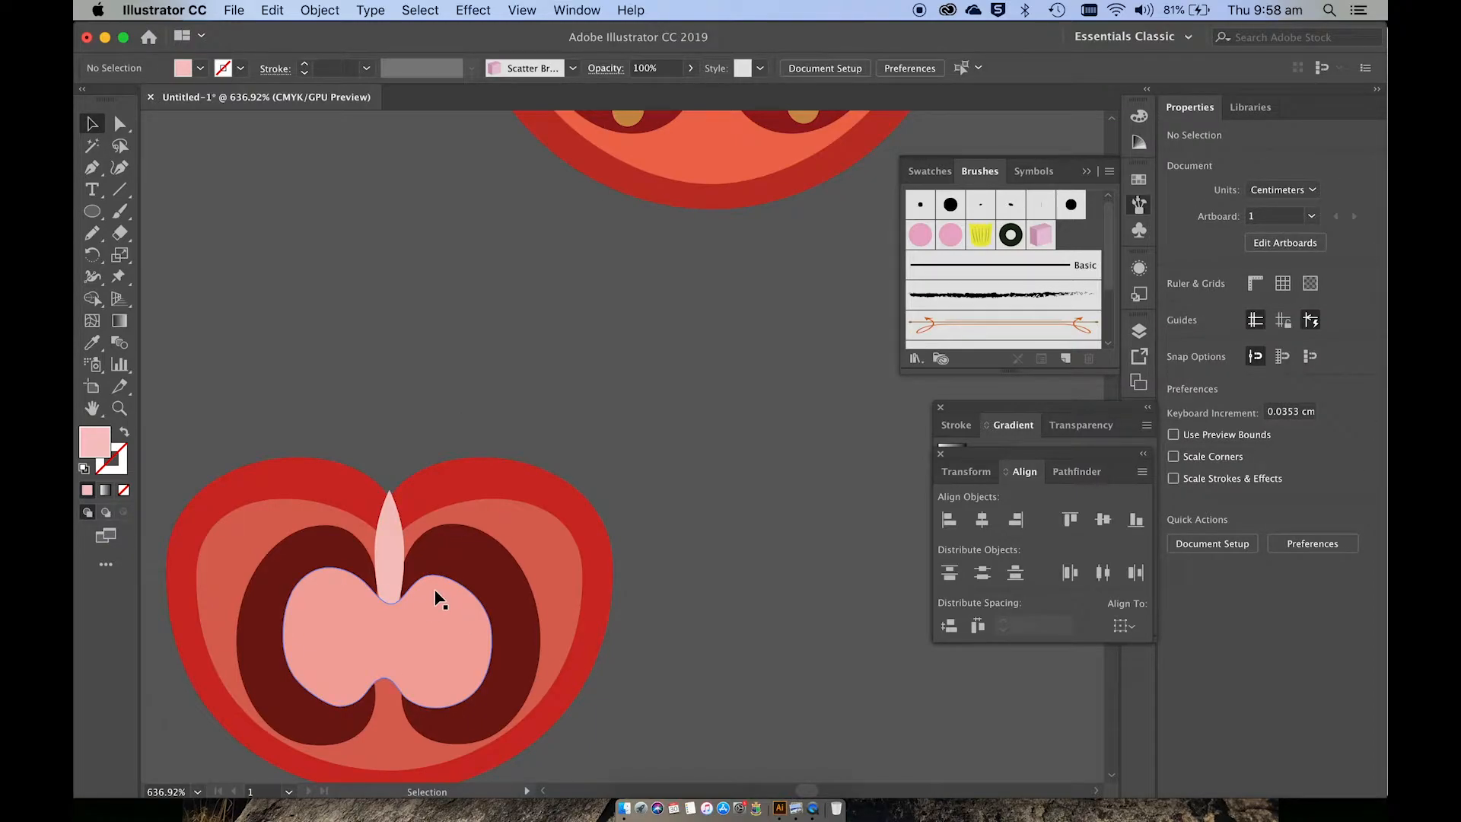
Draw a seed ellipse about 0.07 by 0.11 cm near the top of the left kidney shape and fill it yellow.
scroll(440, 597, "down", 2)
scroll(436, 593, "up", 2)
scroll(440, 596, "up", 3)
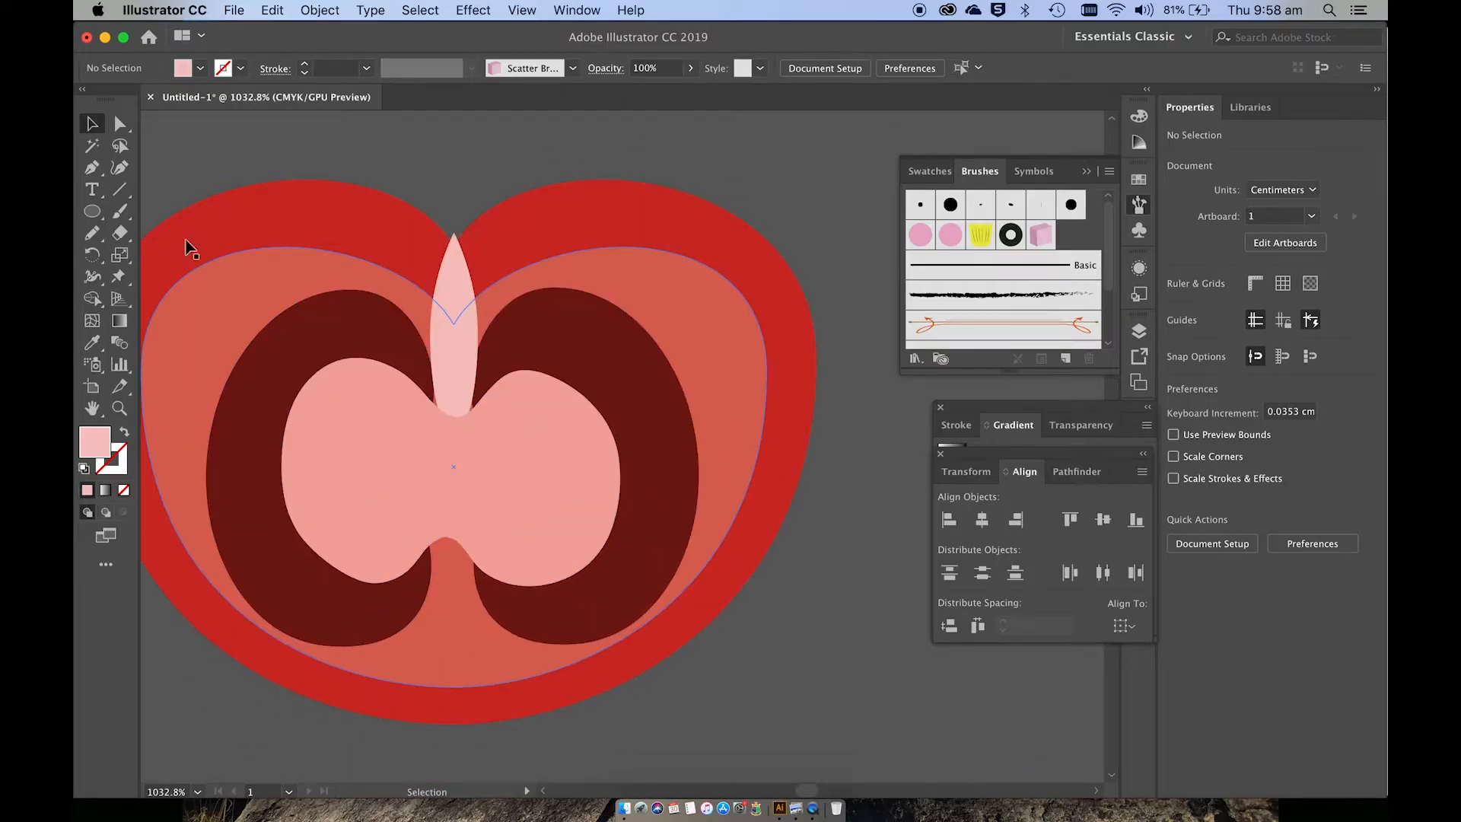
left_click(92, 211)
left_click_drag(330, 306, 358, 352)
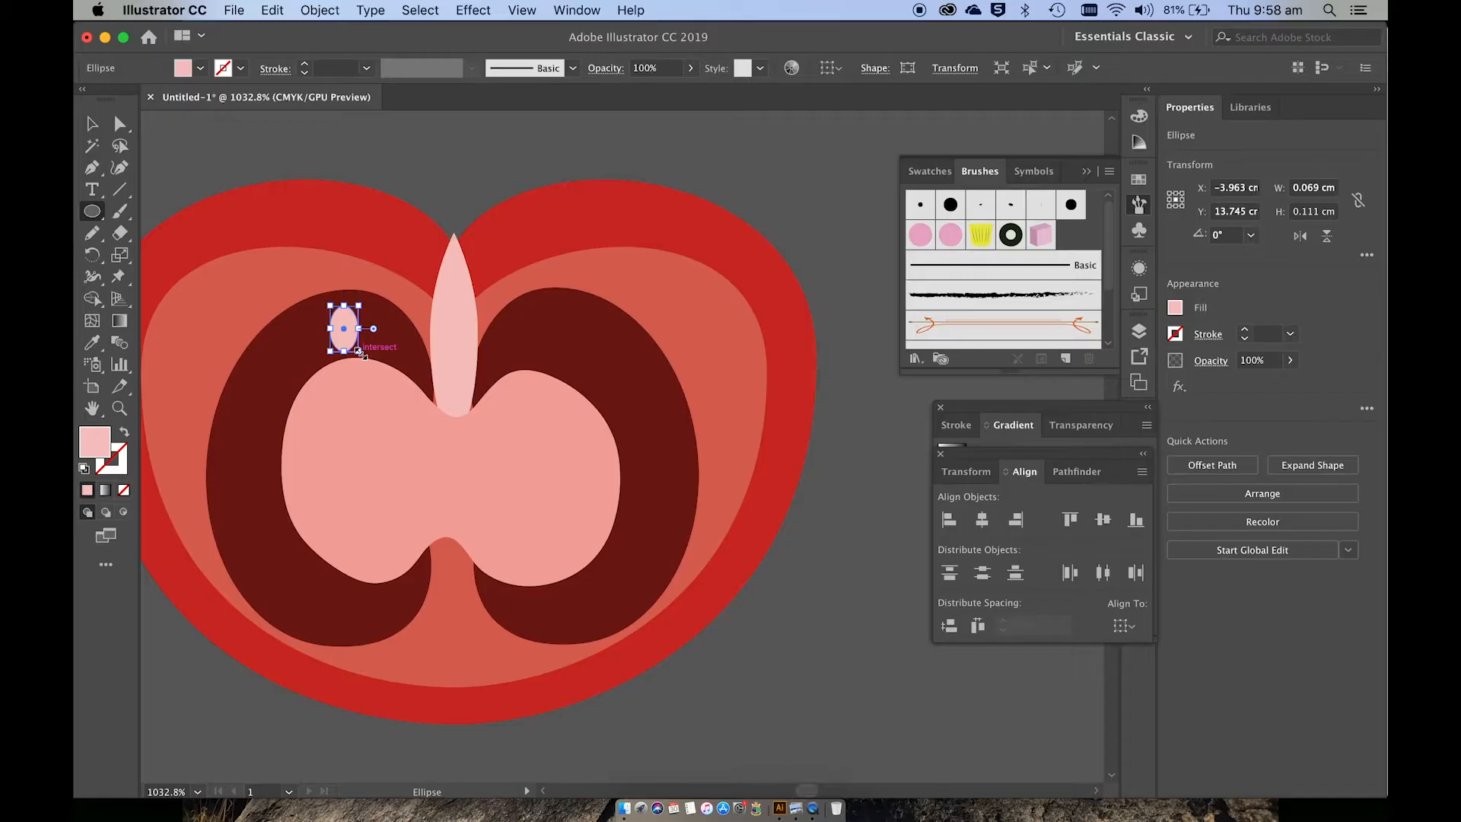
double_click(95, 443)
left_click(862, 554)
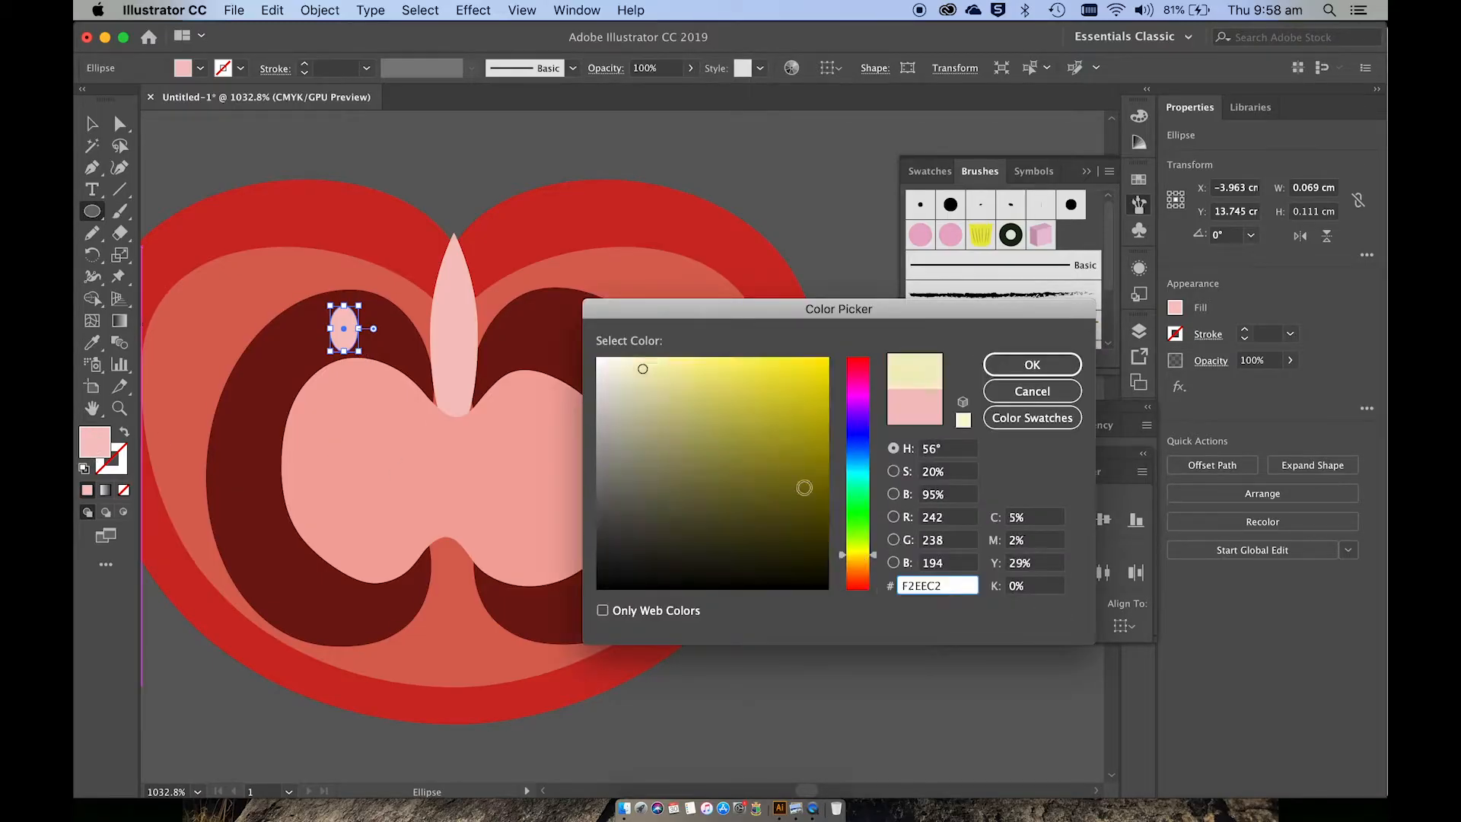
left_click(753, 380)
left_click(1032, 365)
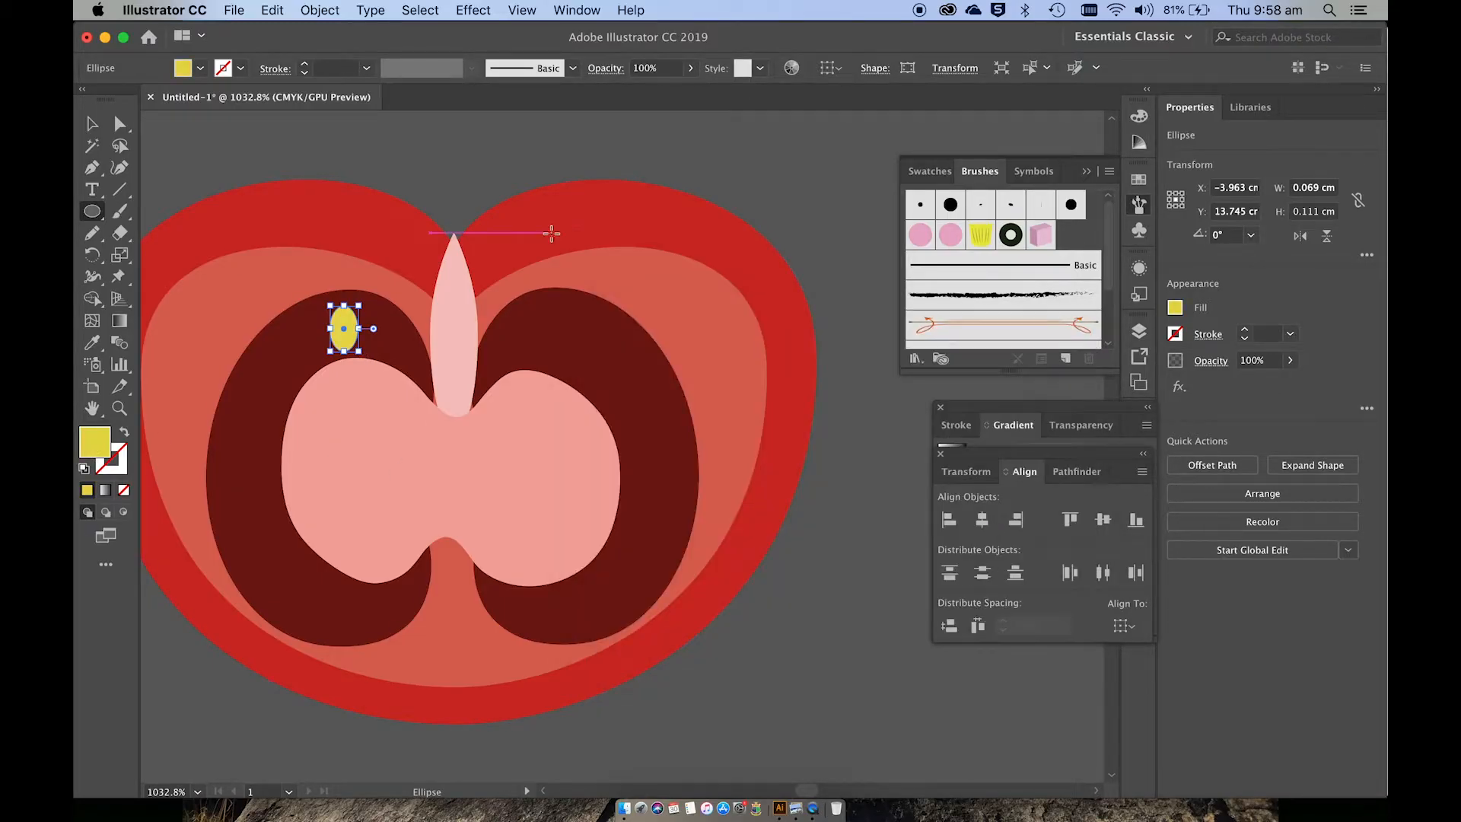
Convert the yellow seed's bottom anchor point to a corner and pull it slightly downward into a teardrop tip.
left_click(119, 123)
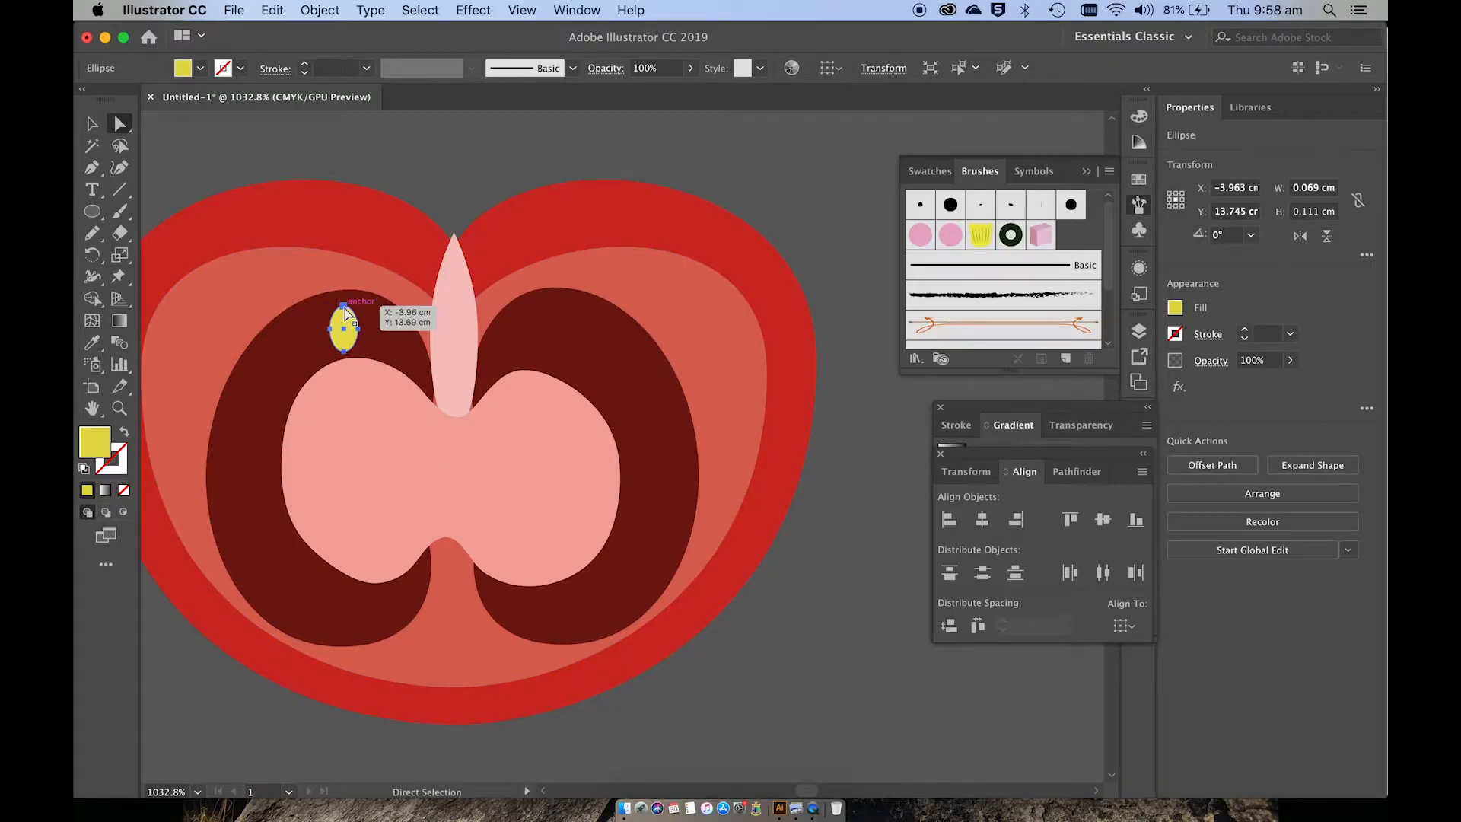
left_click(344, 351)
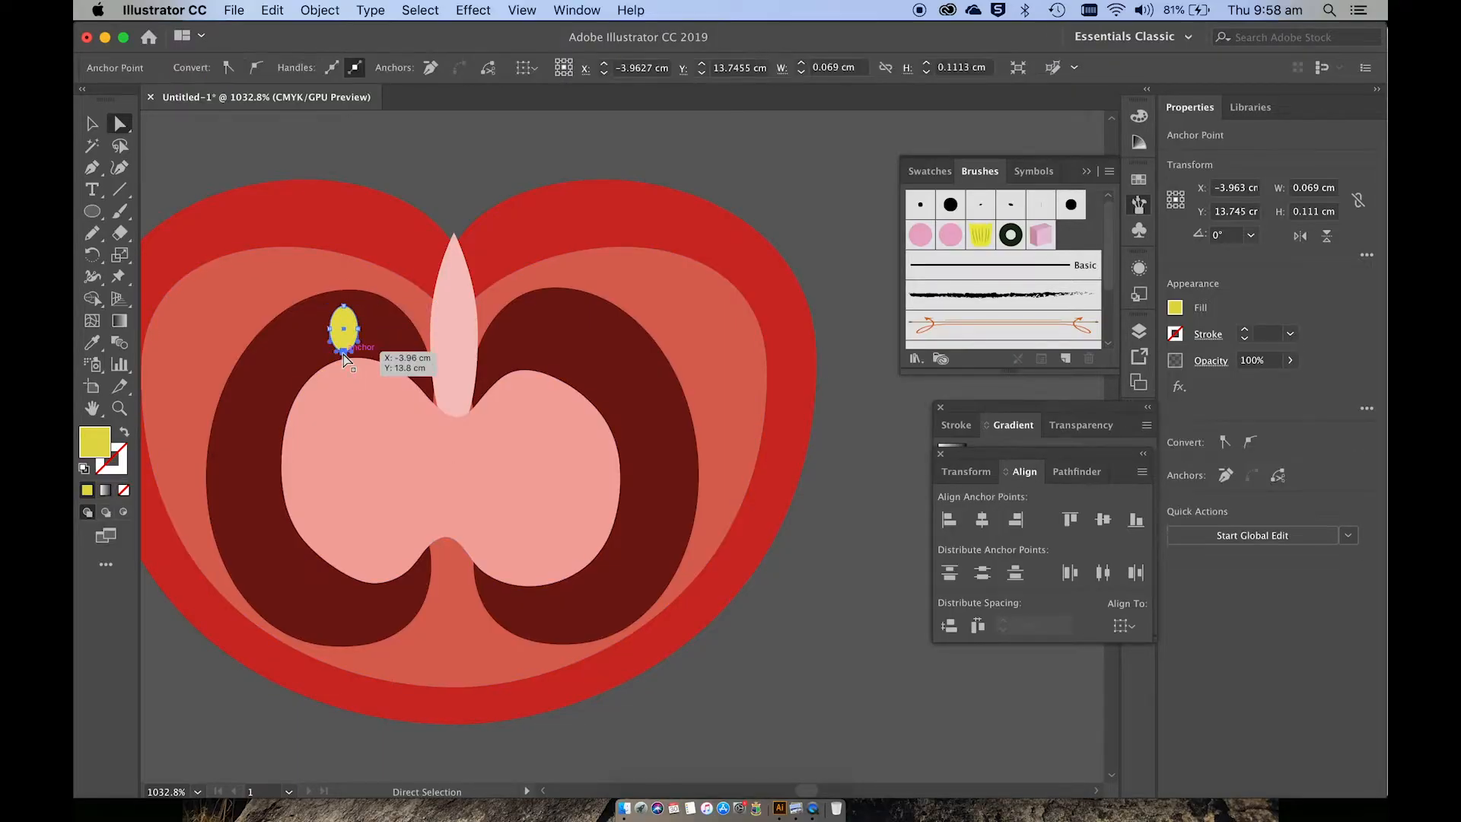
left_click(228, 68)
scroll(366, 296, "up", 5)
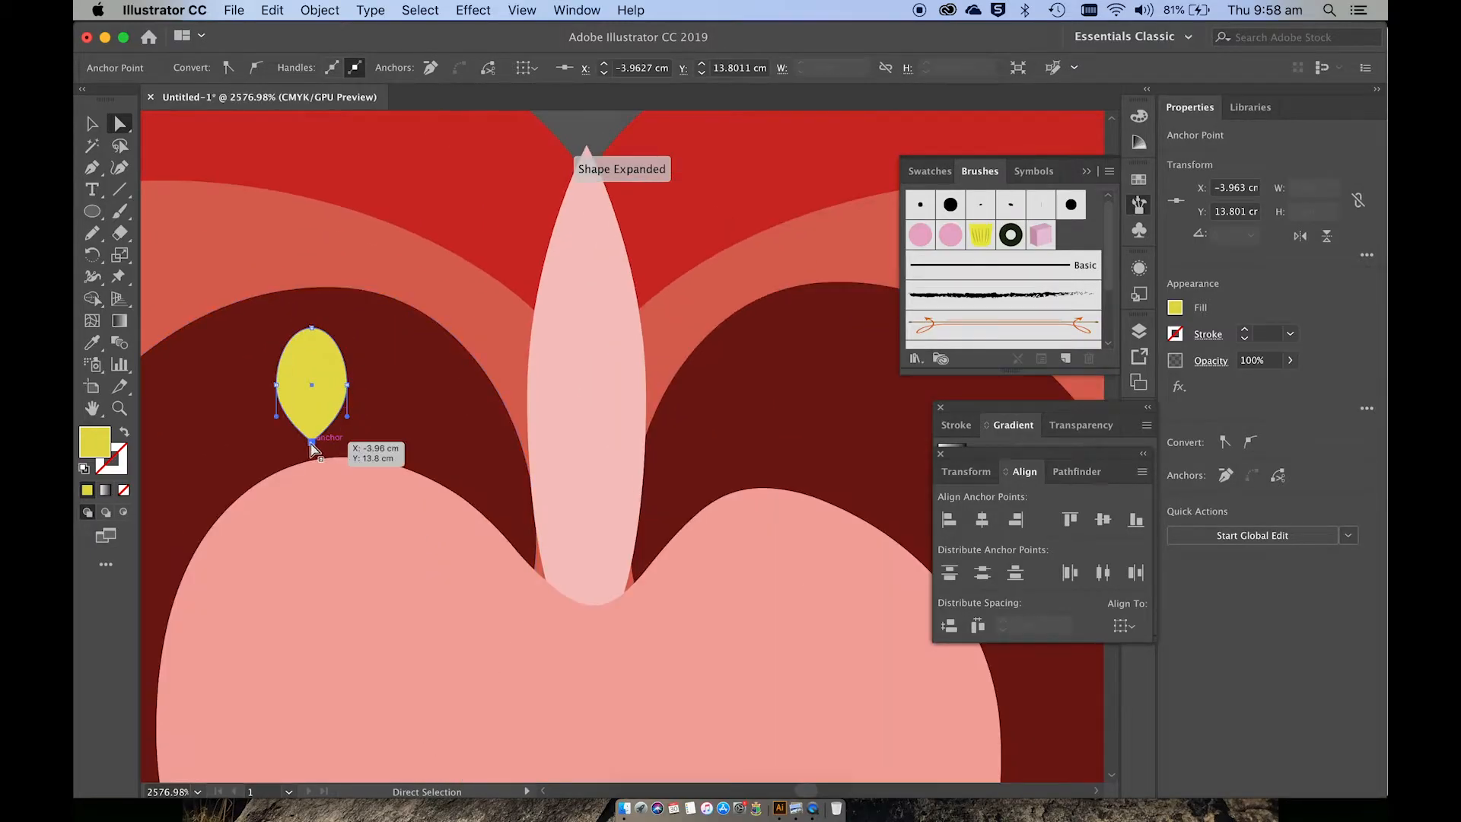
left_click_drag(312, 443, 317, 458)
Rotate the teardrop seed about 15° and move it up toward the left kidney shape's upper edge.
key("v")
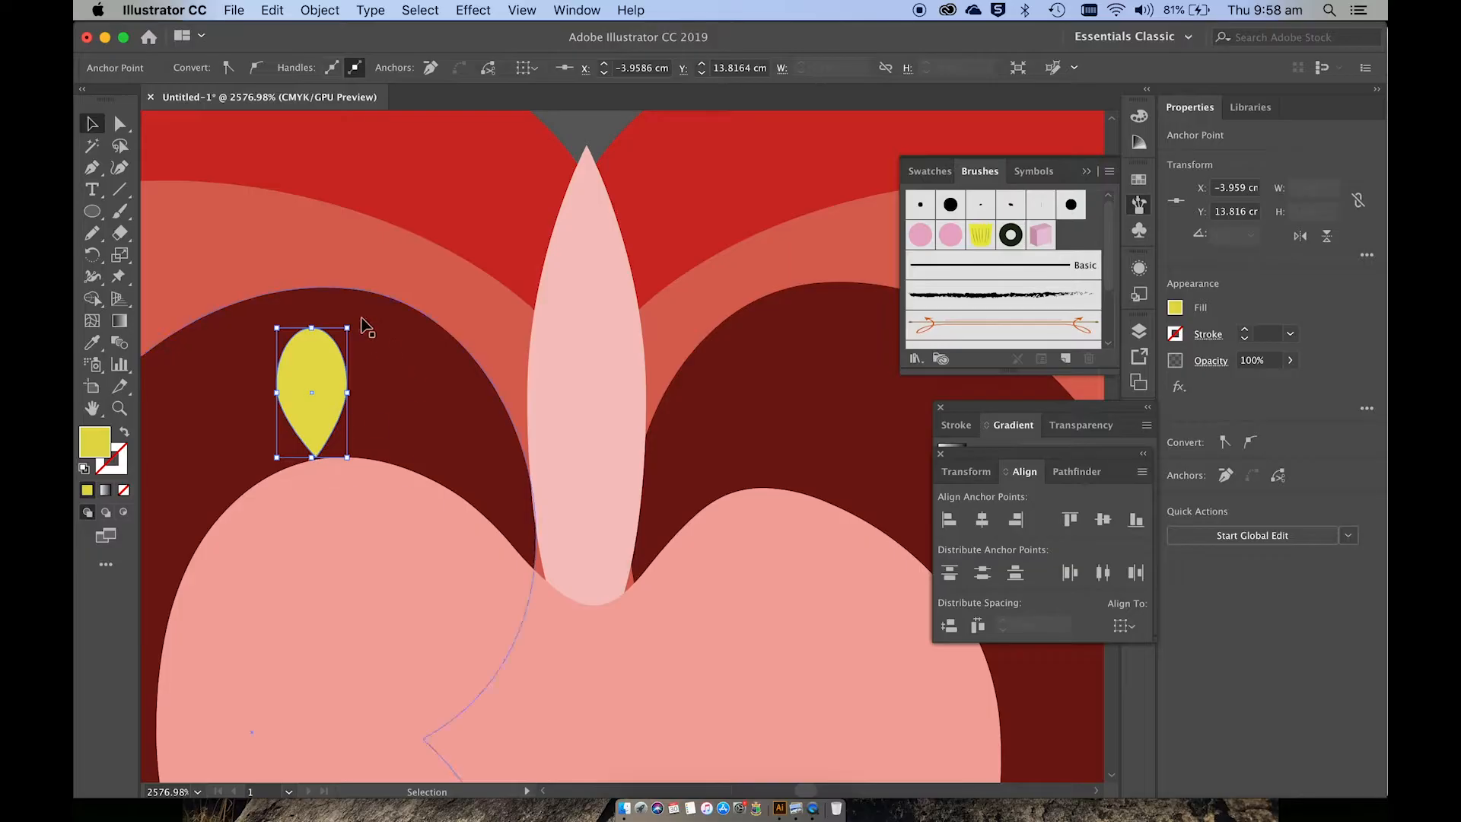
left_click_drag(355, 319, 340, 311)
left_click_drag(300, 372, 301, 345)
scroll(301, 345, "down", 4)
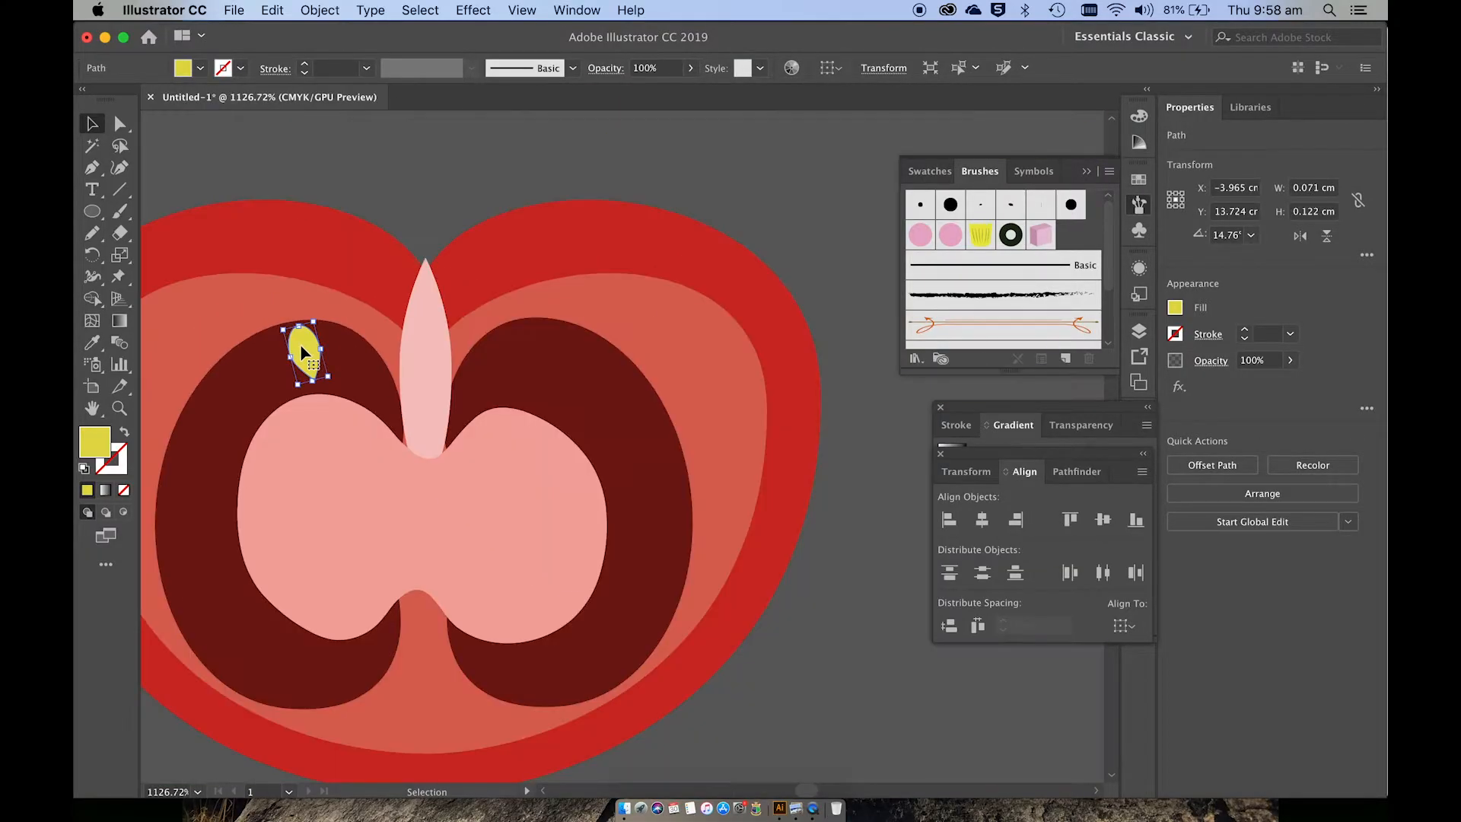
Copy the seed rotated 30° about a point in the pink core's left lobe, and repeat the transformation four more times.
left_click(98, 261)
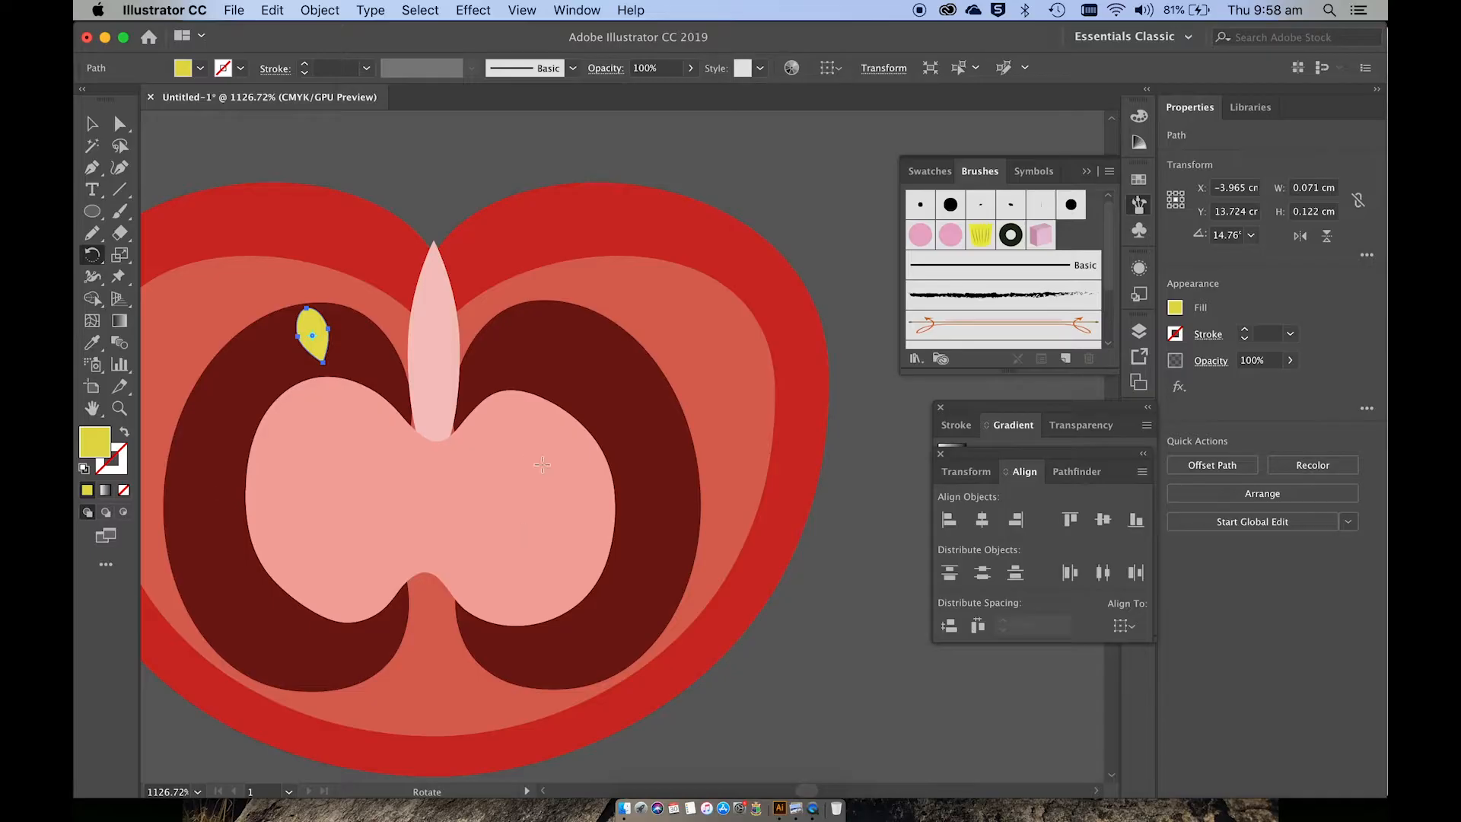
left_click(362, 500, "alt")
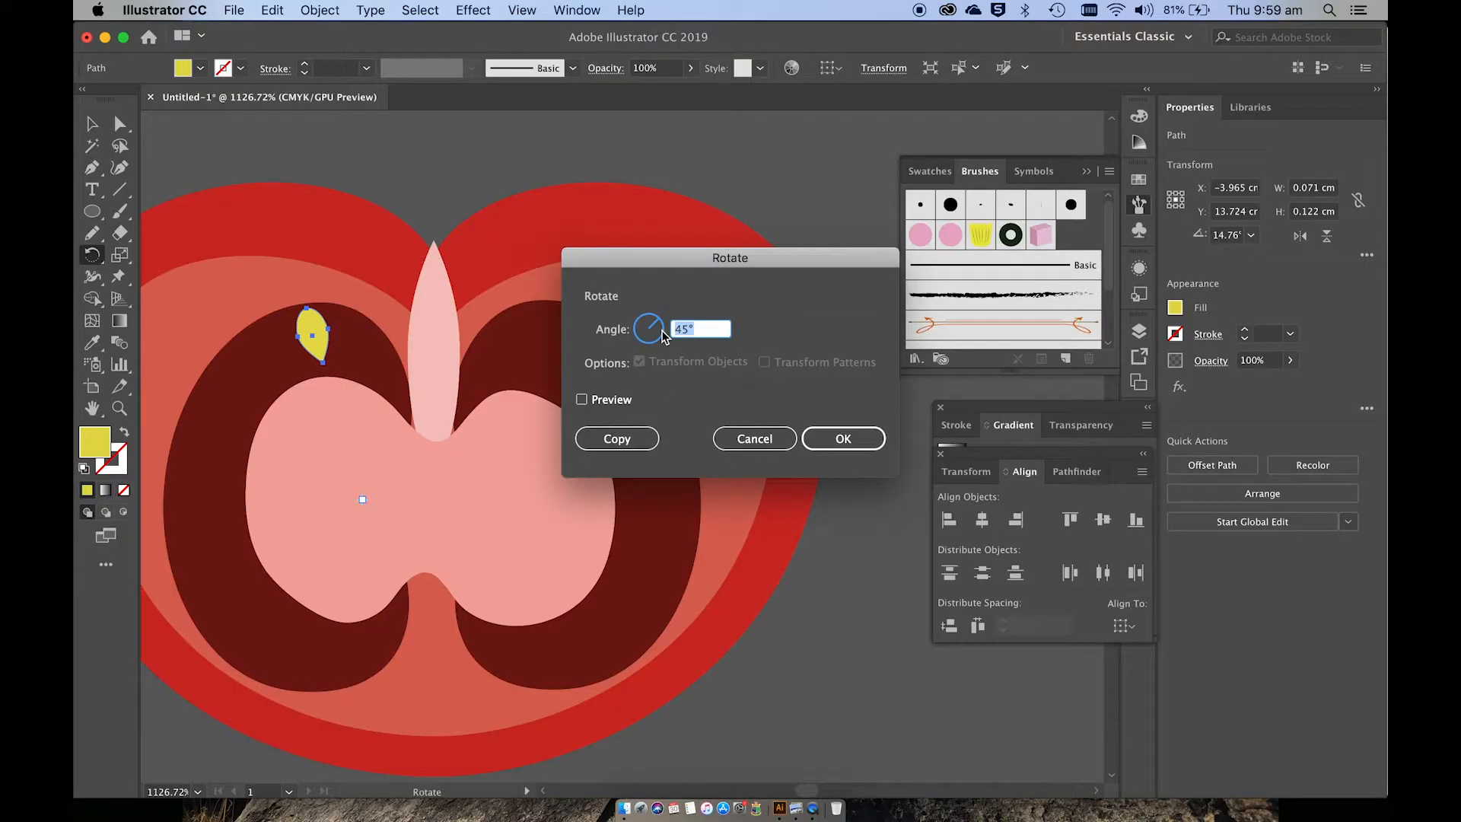
type("30")
left_click(618, 438)
key("super+d")
key("super+d")
key("super+d")
key("super+d")
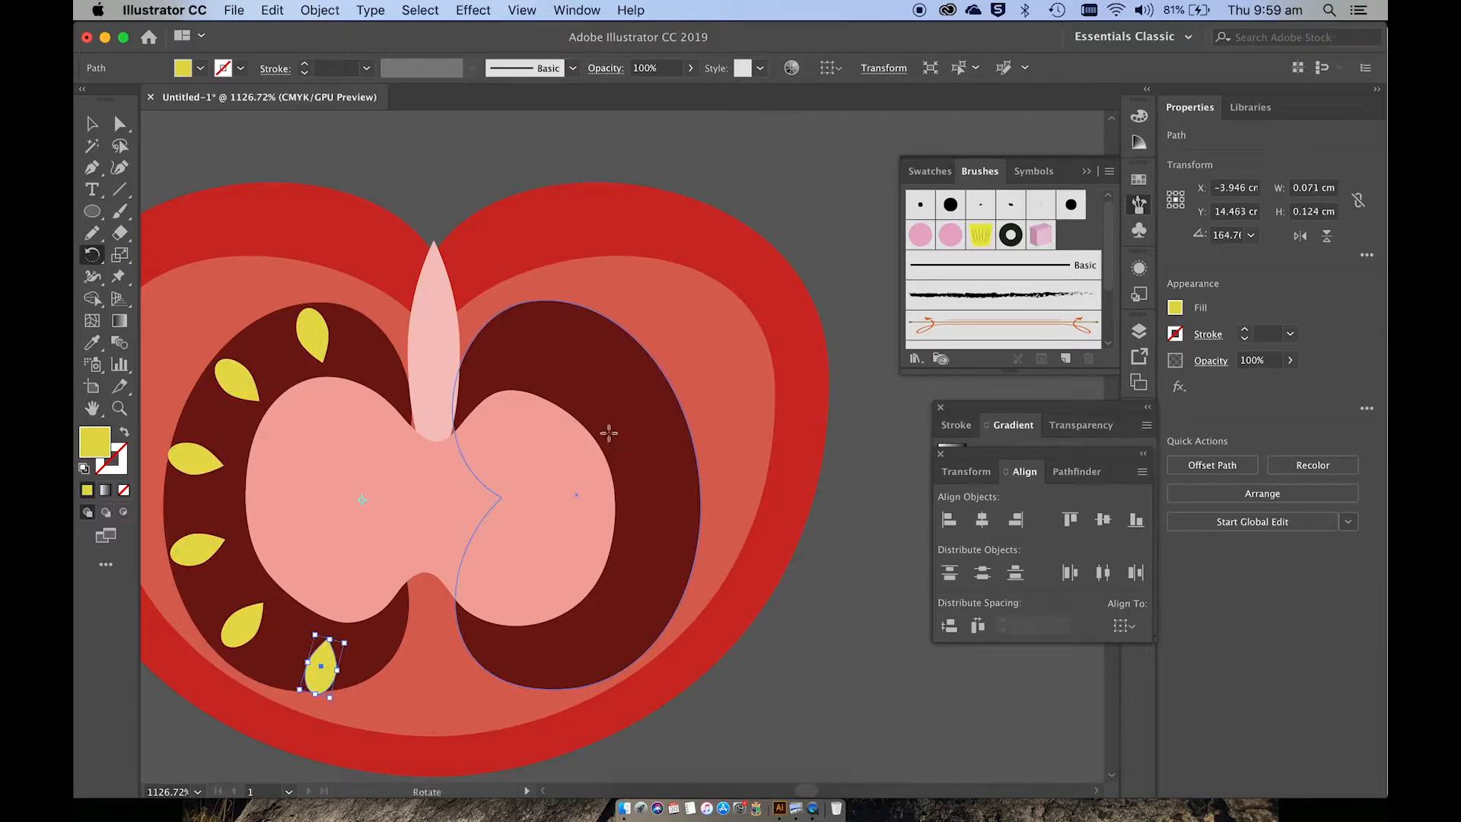
Select all six yellow seeds in the left kidney shape and group them.
key("v")
left_click(242, 624, "shift")
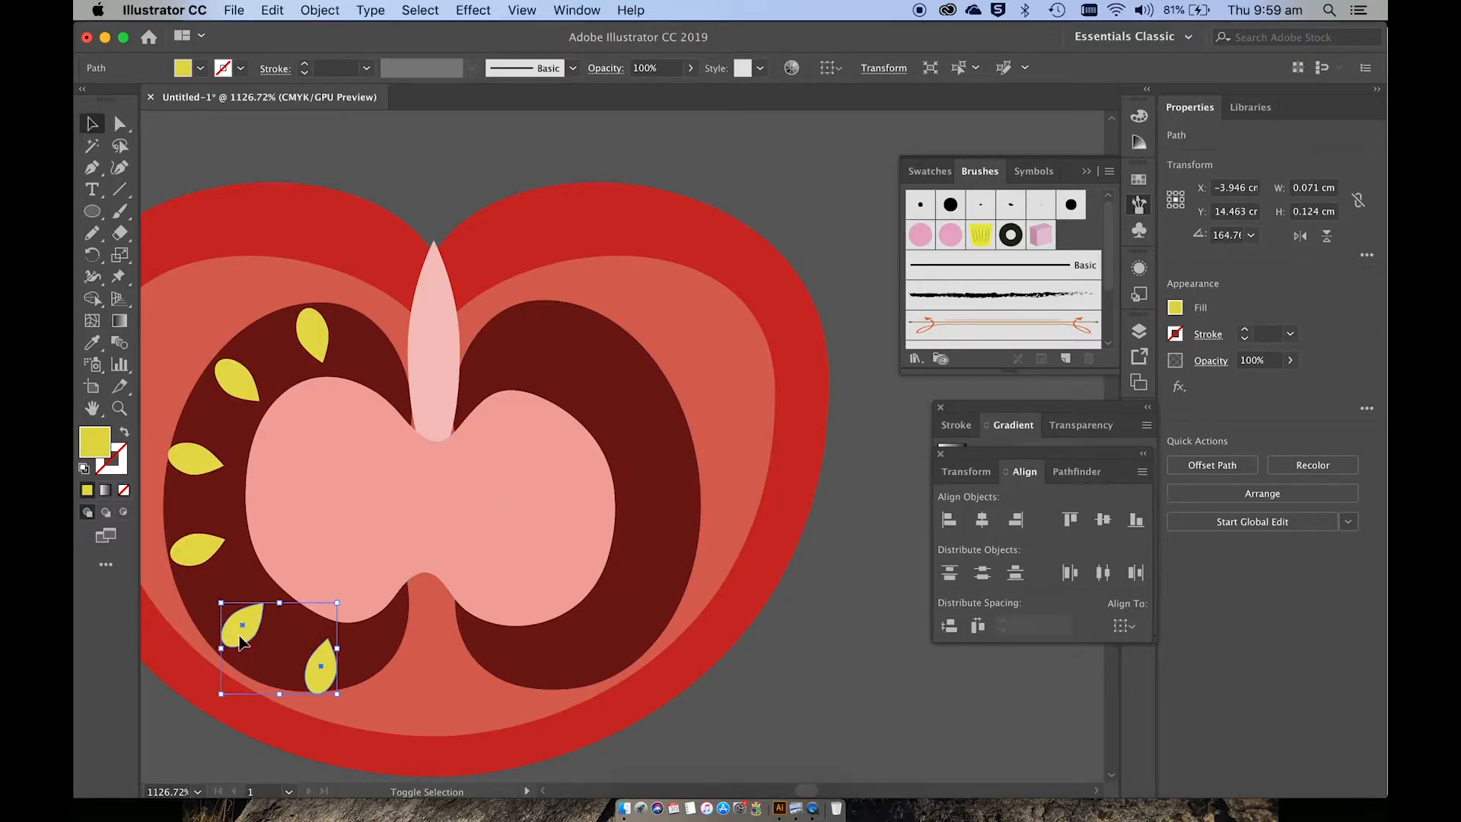
left_click(199, 548, "shift")
left_click(213, 458, "shift")
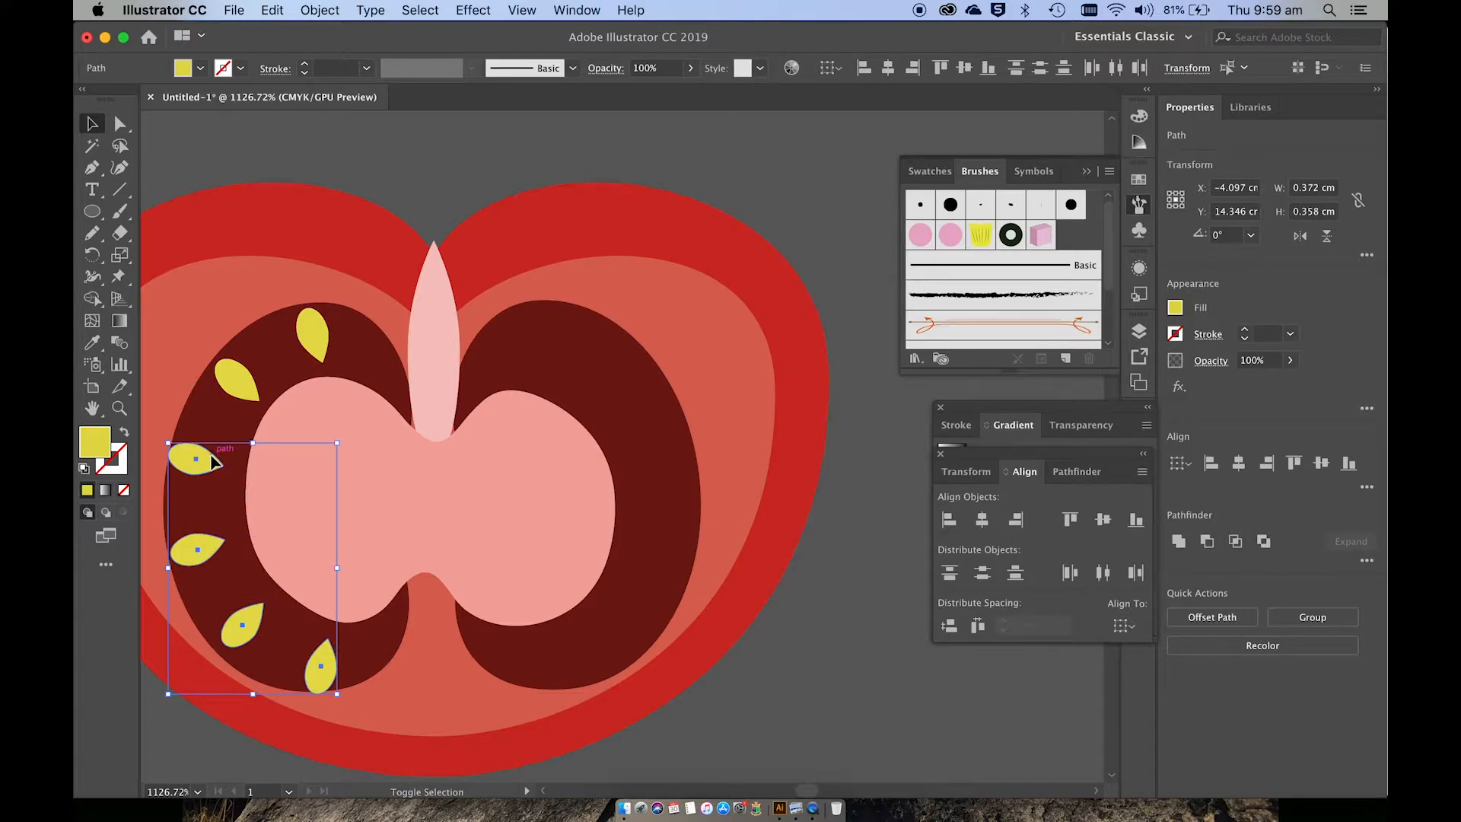
left_click(245, 392, "shift")
left_click(318, 333, "shift")
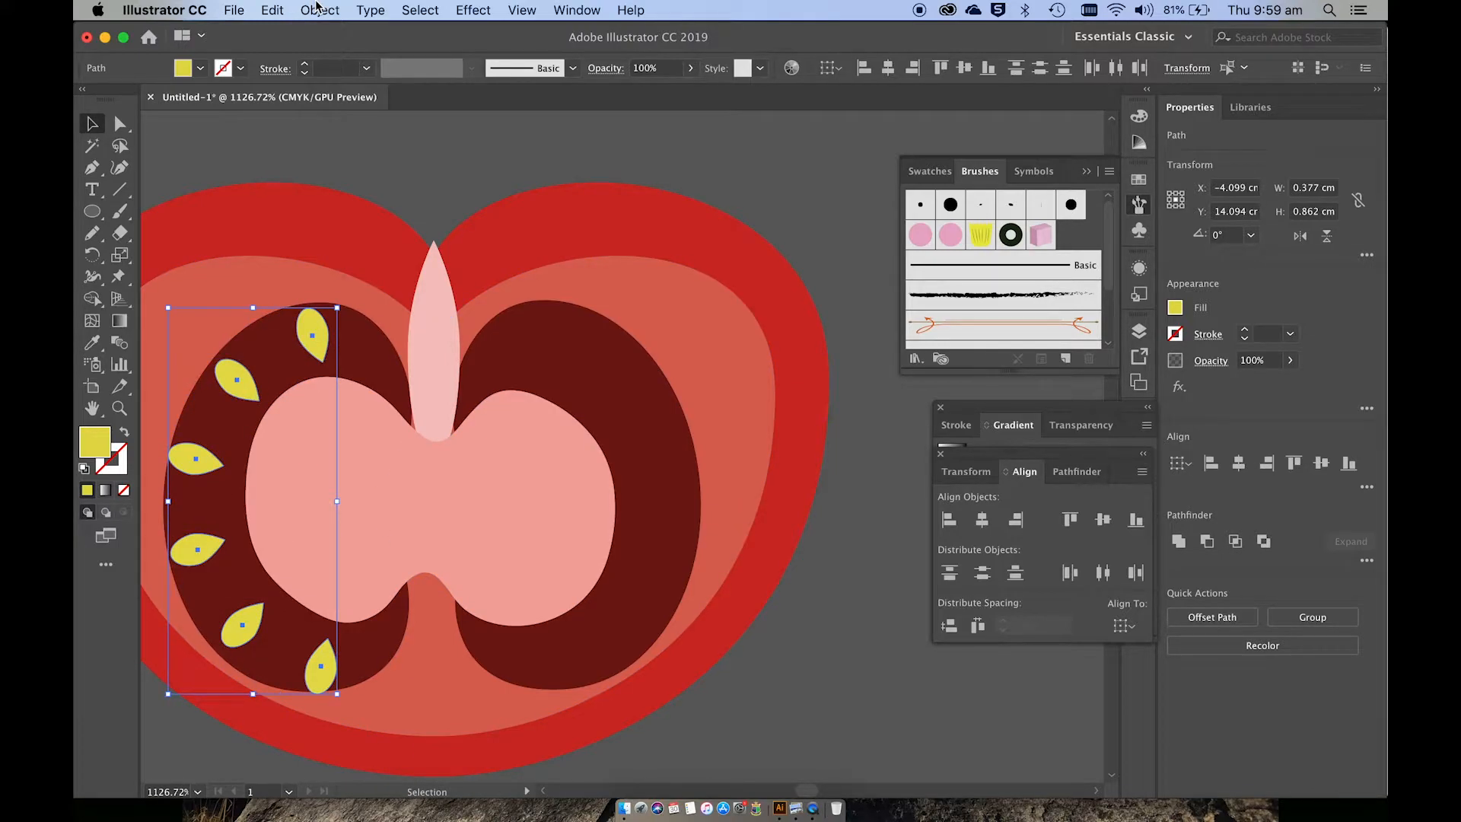
key("super+g")
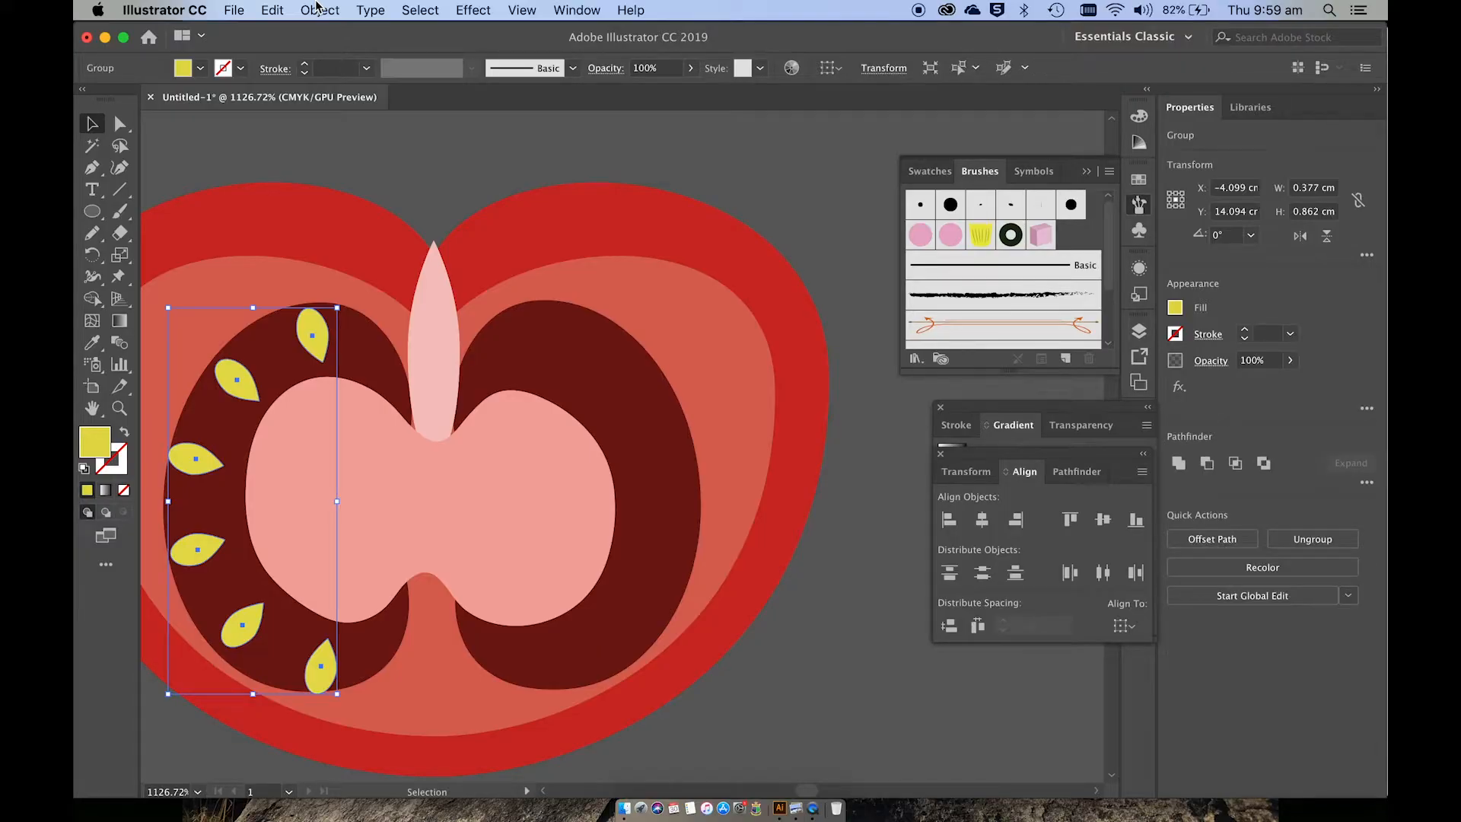
Create a copy of the seed group reflected across the vertical axis and position it in the right kidney shape.
left_click(321, 10)
mouse_move(339, 34)
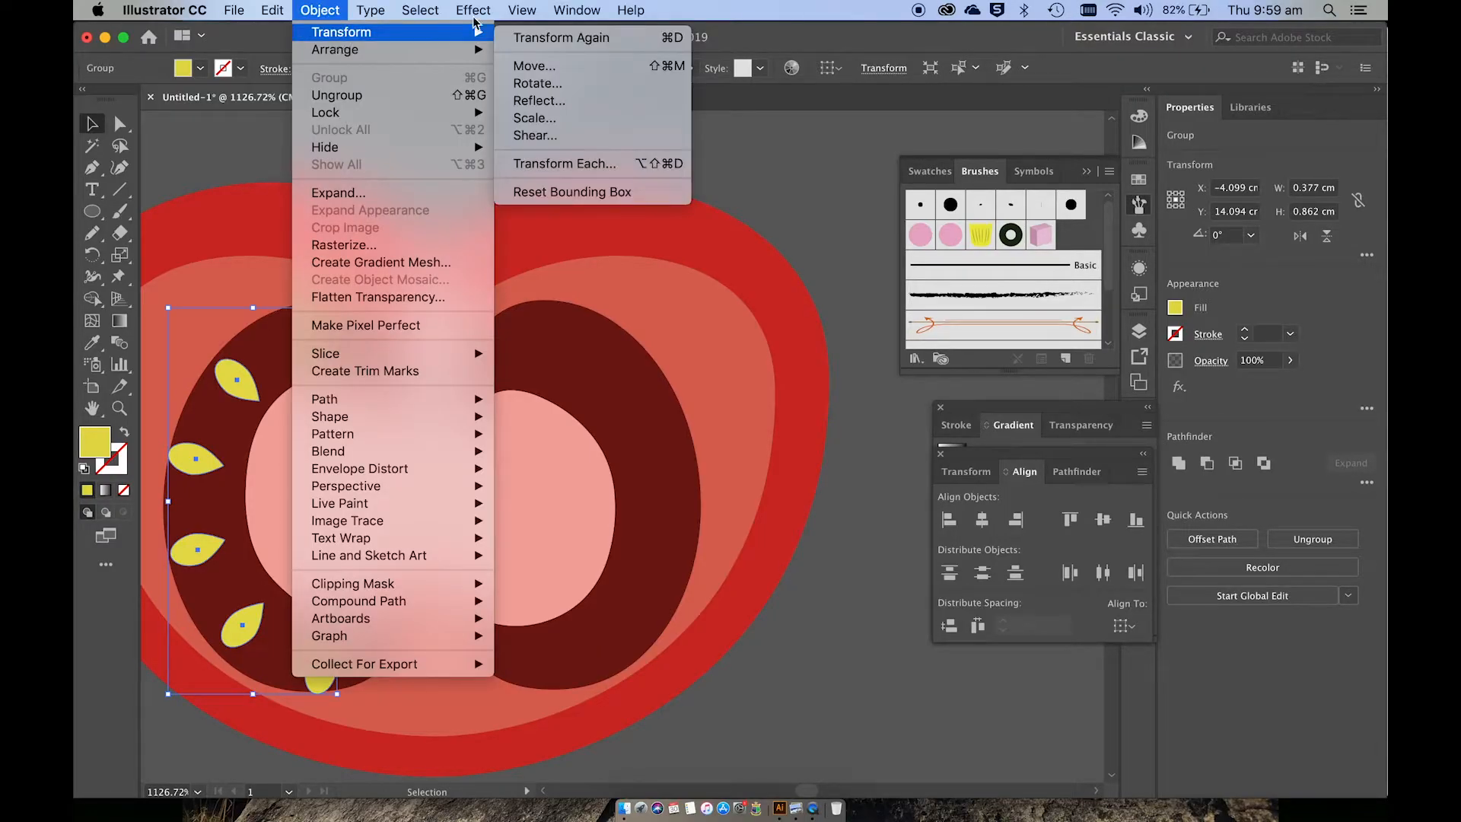
left_click(535, 101)
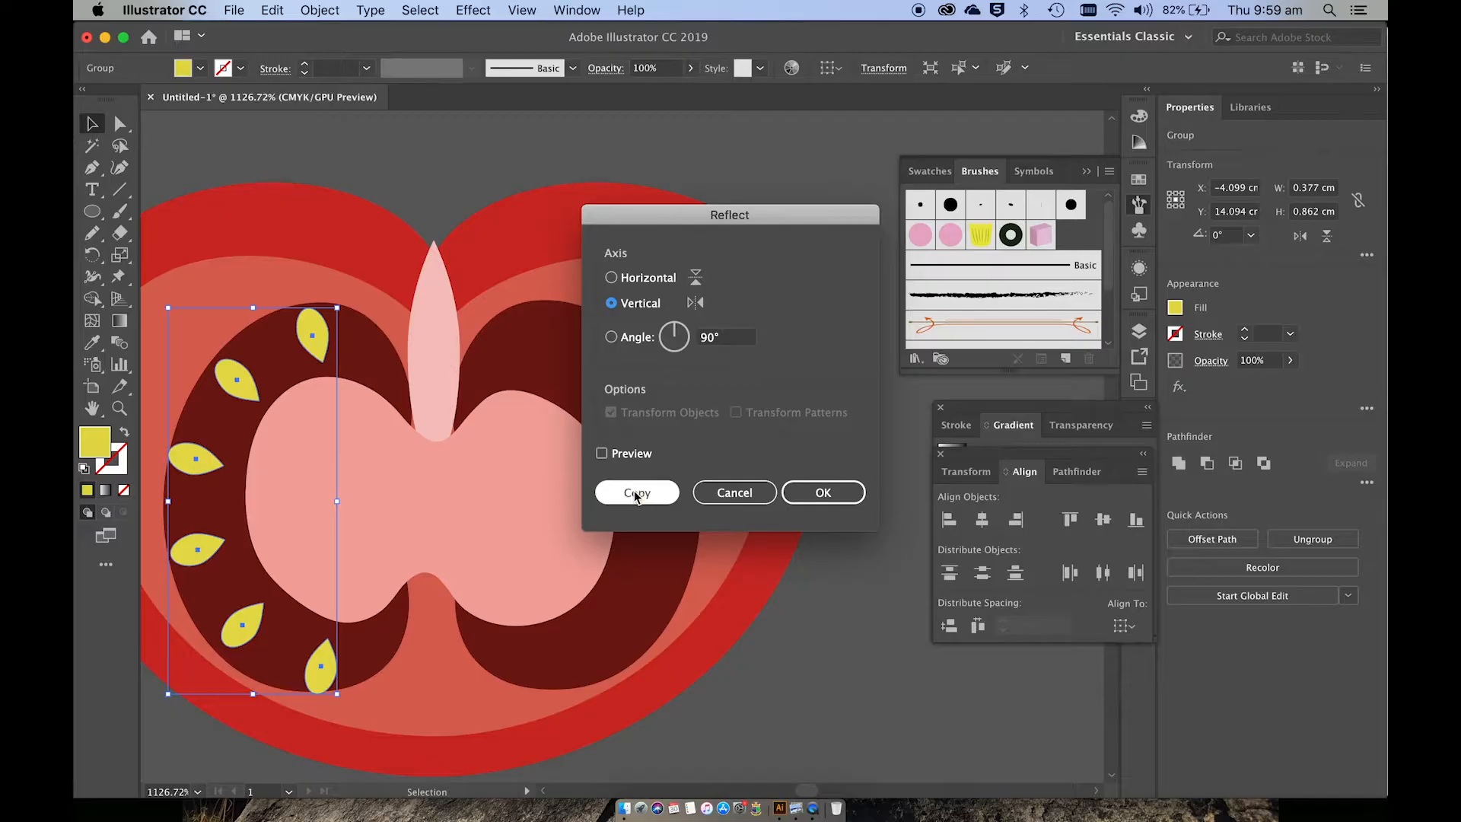
left_click(638, 493)
left_click_drag(280, 387, 623, 384)
left_click(865, 552)
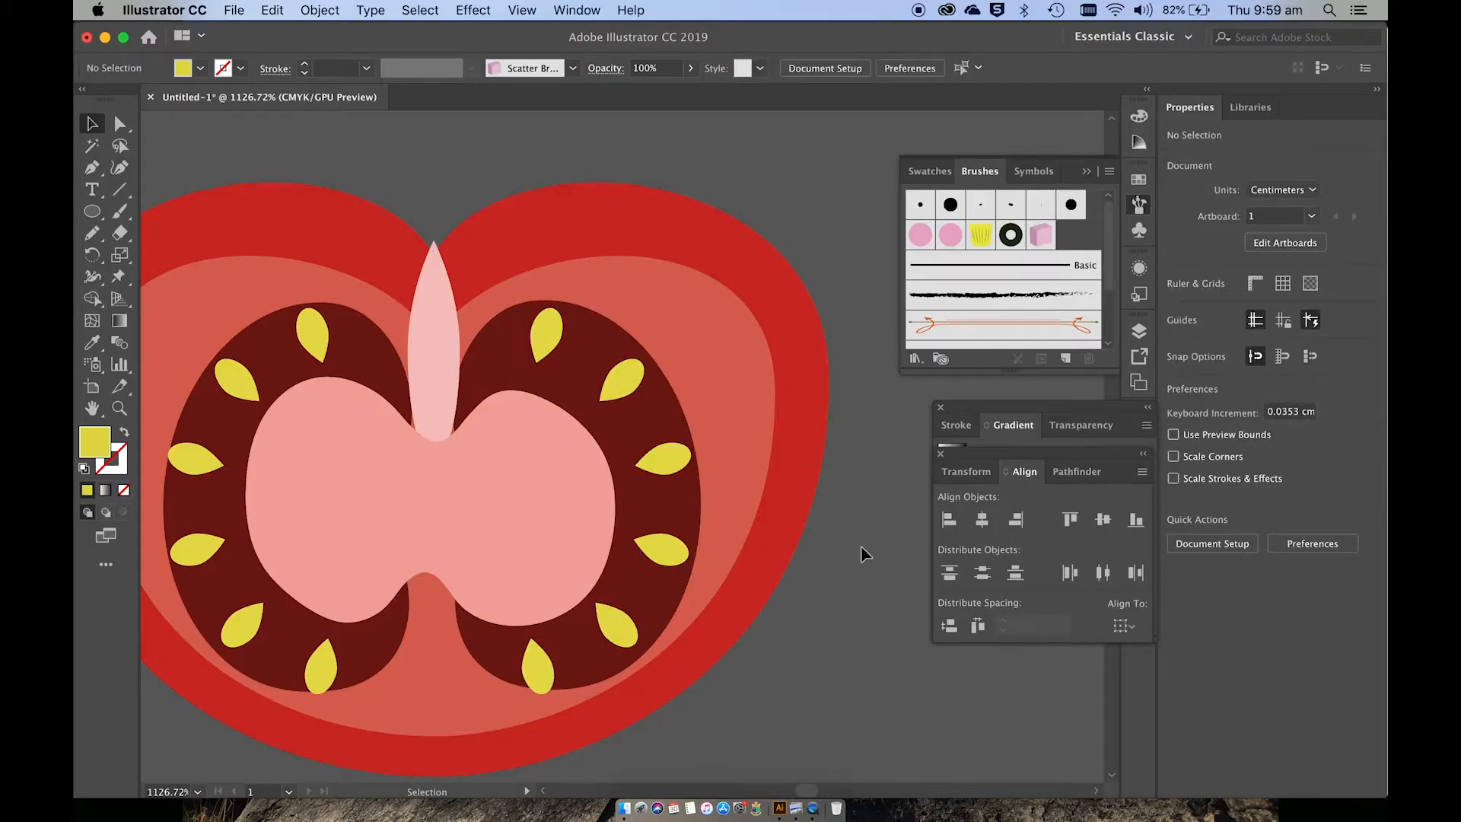
left_click(555, 669)
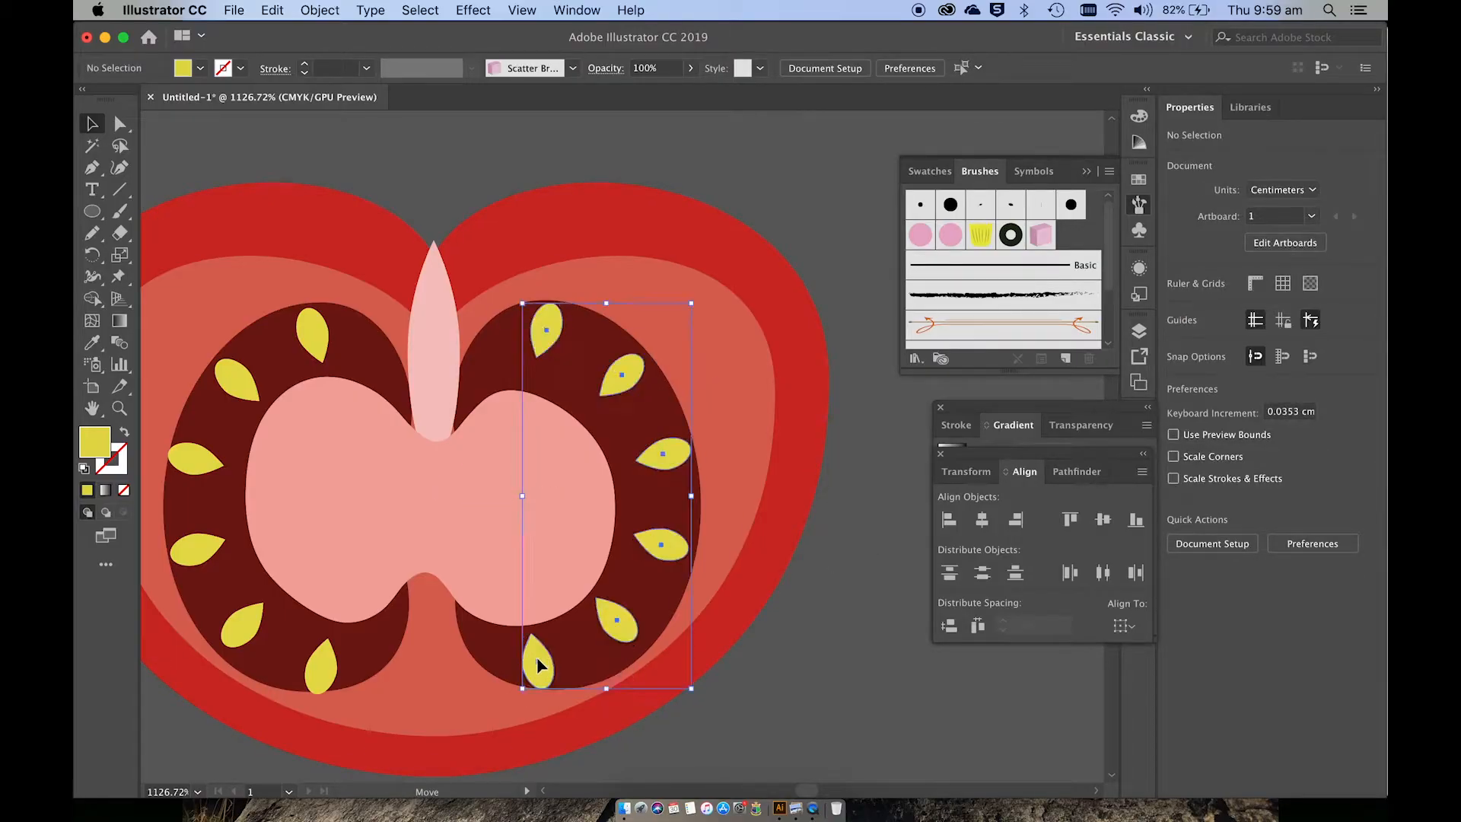
Deselect the seeds and compare the drawn tomato with the finished example.
left_click(904, 639)
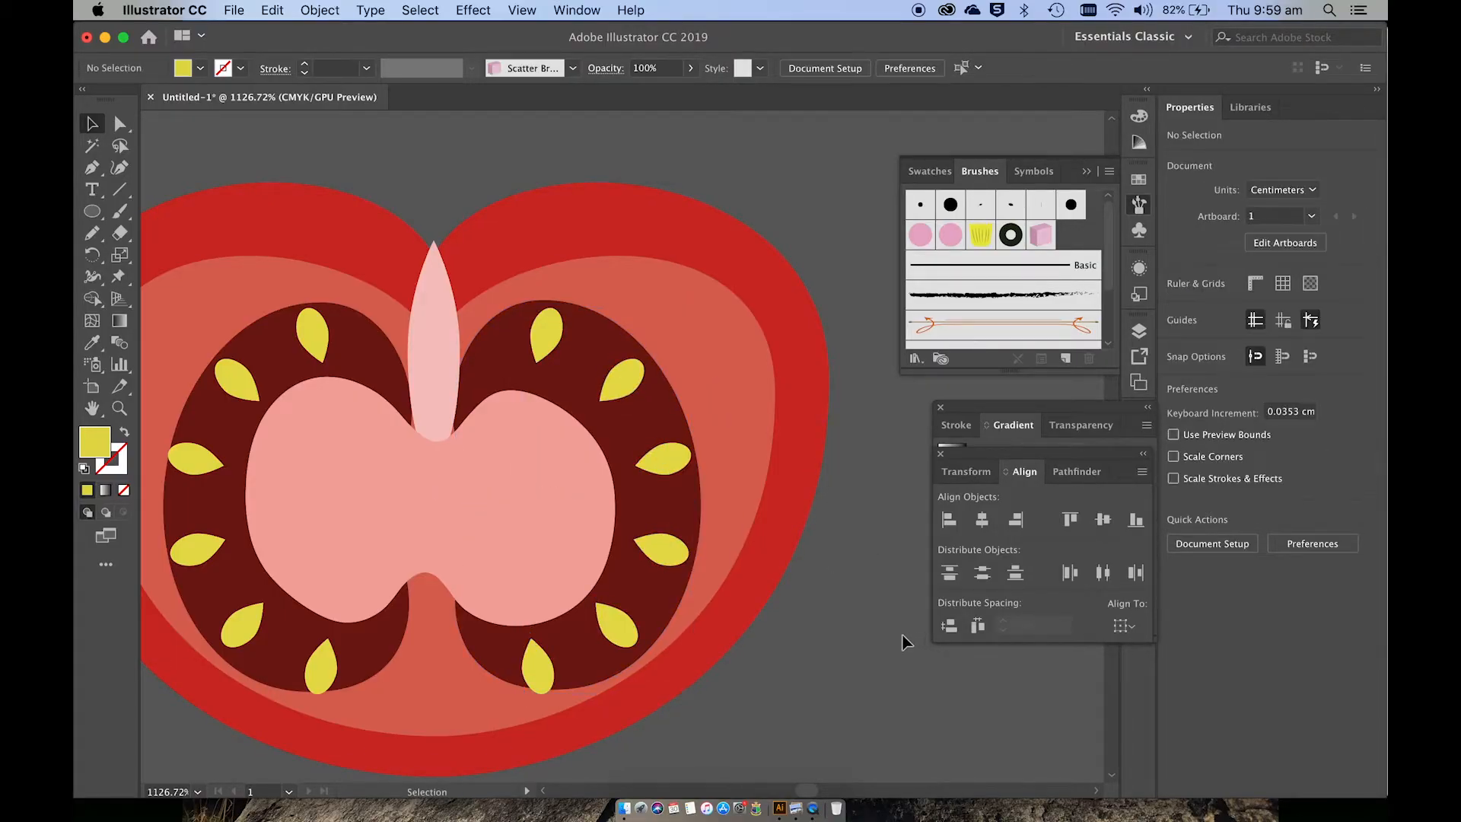
left_click(619, 624)
left_click(804, 696)
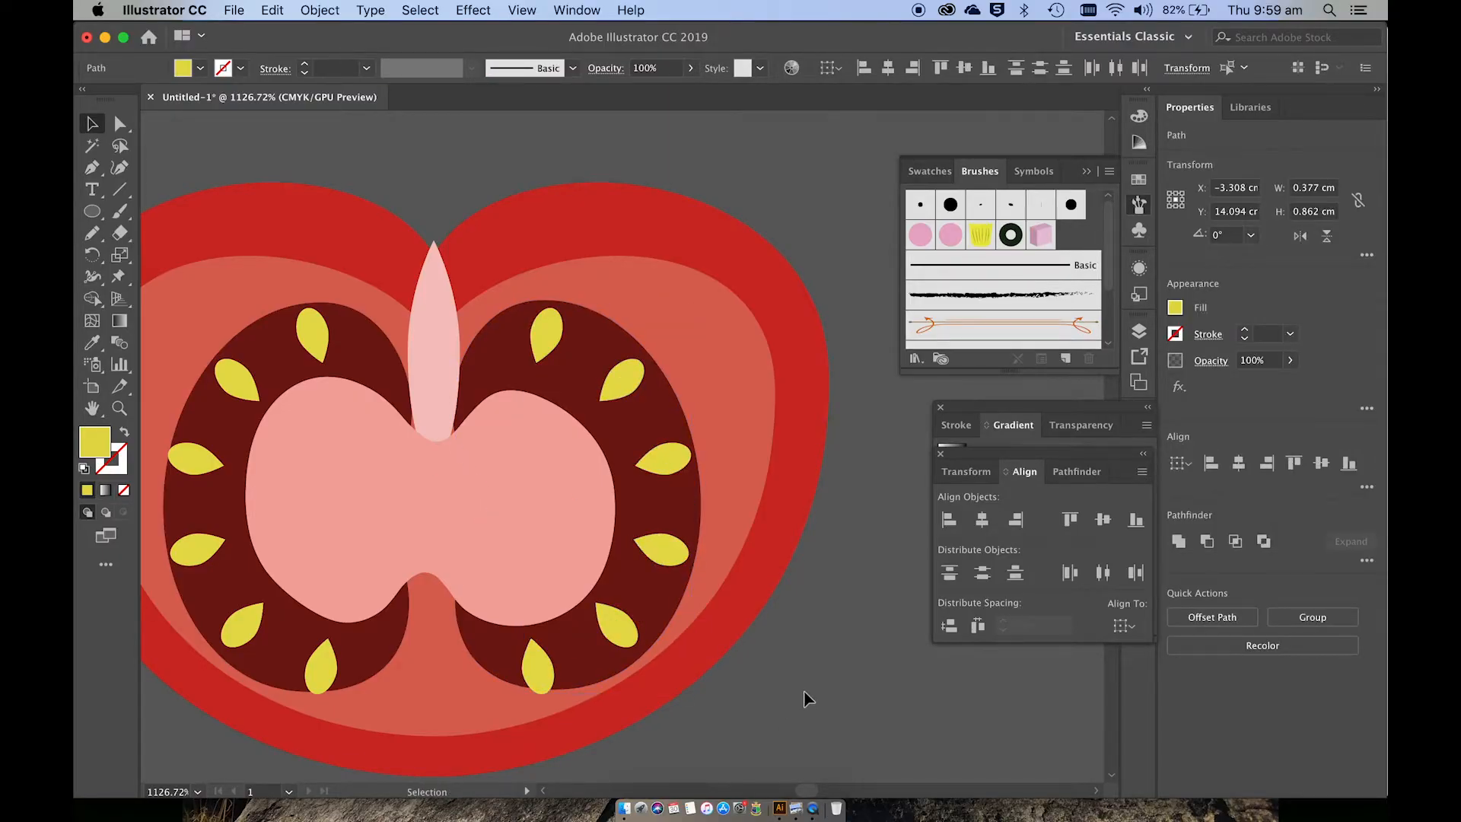
left_click(535, 661)
left_click(844, 709)
scroll(845, 709, "down", 5)
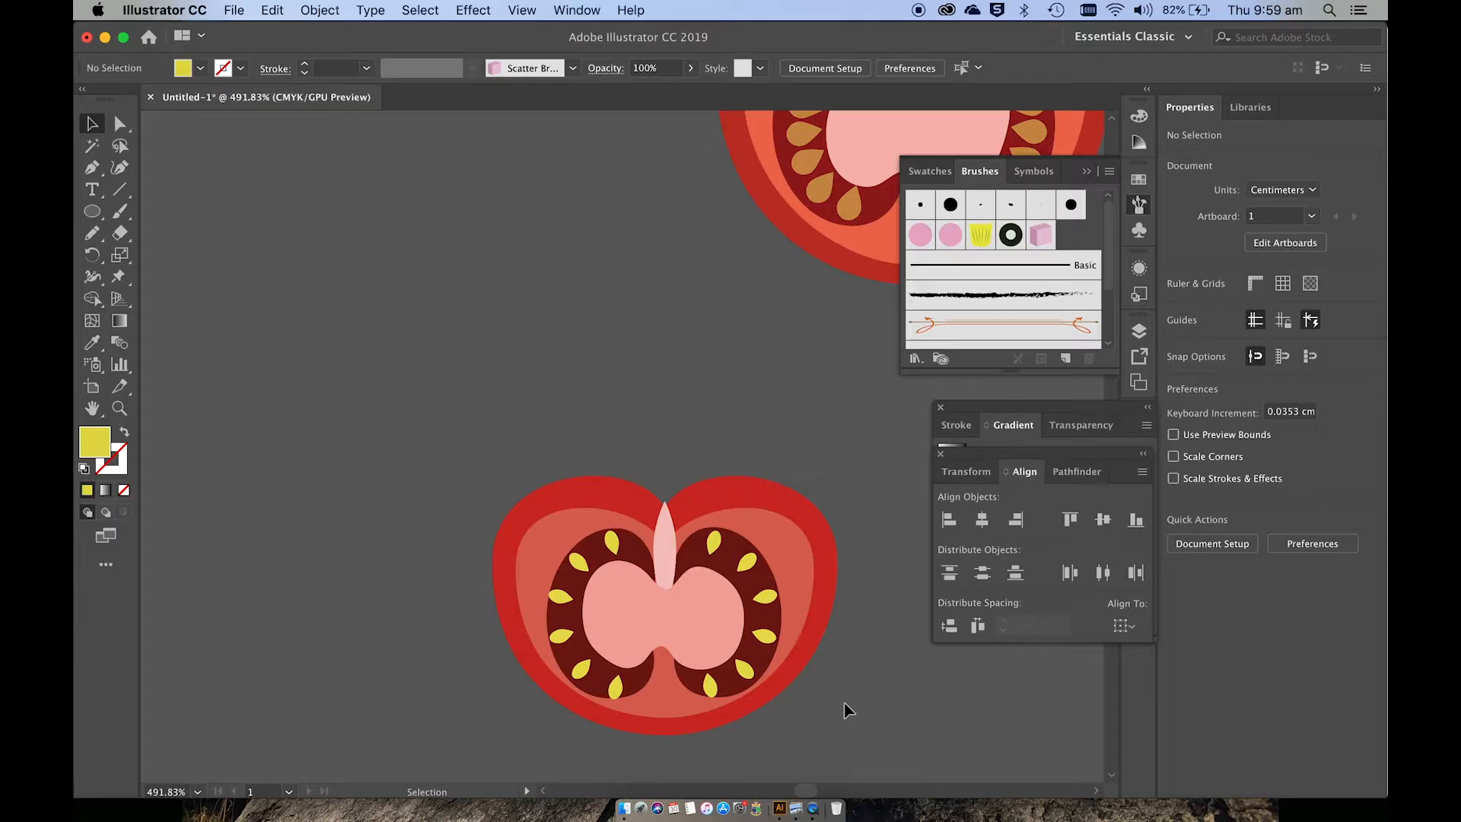
scroll(847, 710, "up", 4)
scroll(848, 710, "right", 3)
scroll(848, 710, "up", 1)
scroll(849, 709, "down", 5)
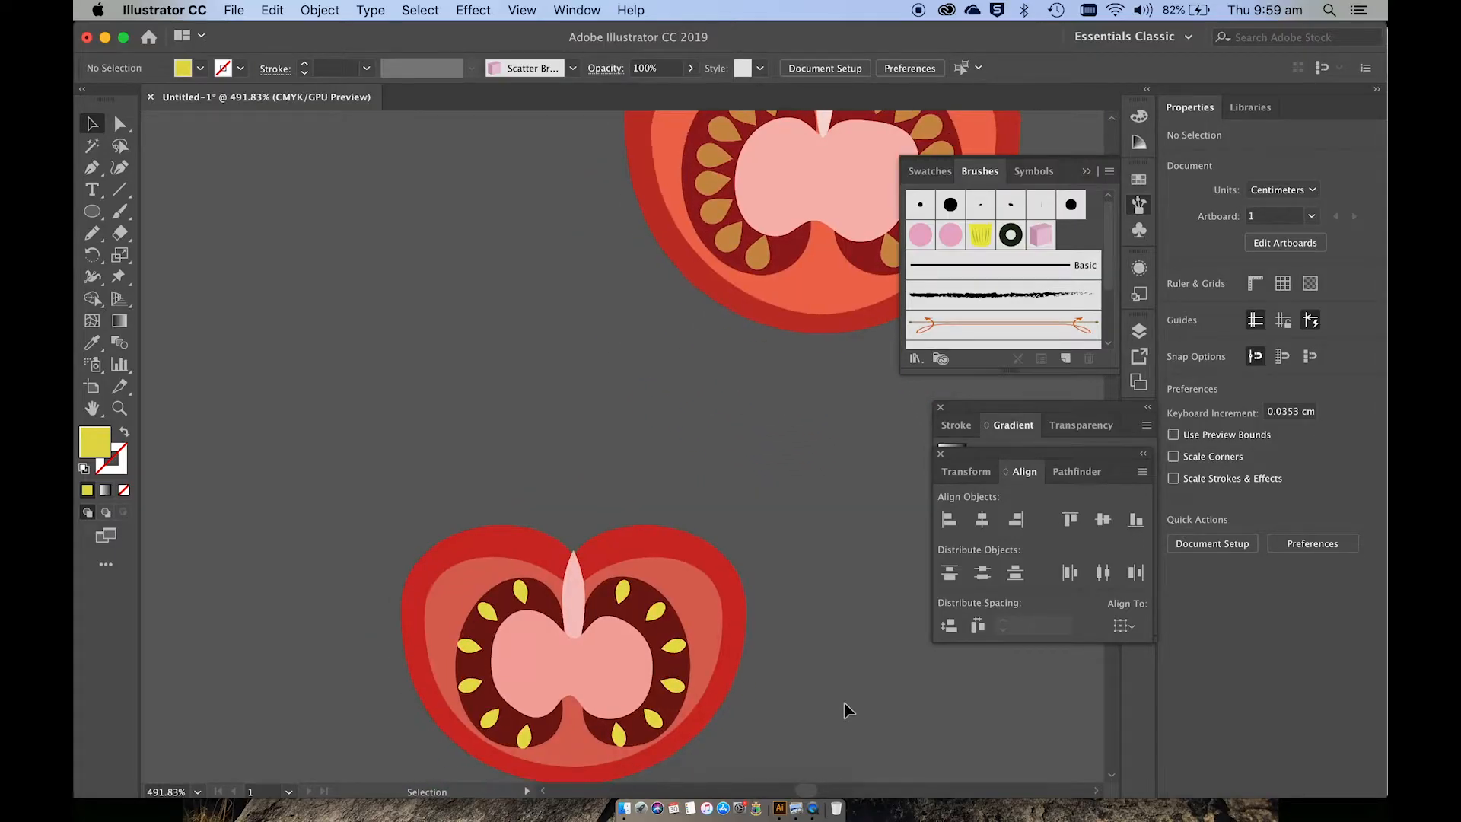
Draw a square of about 0.22 cm over the notch at the top of the tomato, above the pale stem.
scroll(848, 709, "up", 3)
scroll(848, 710, "up", 2)
scroll(476, 467, "left", 5)
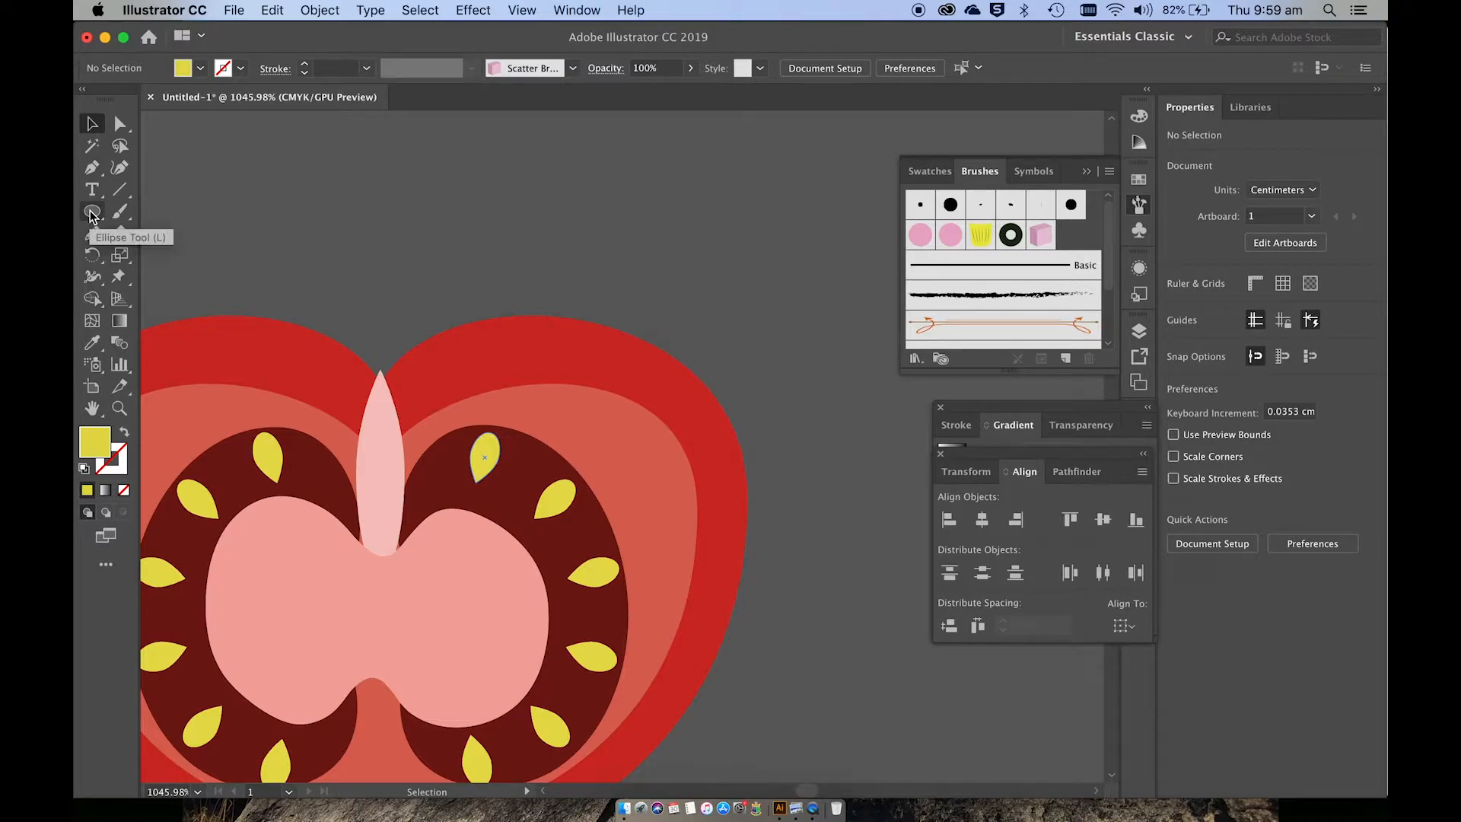
left_click_drag(89, 215, 134, 211)
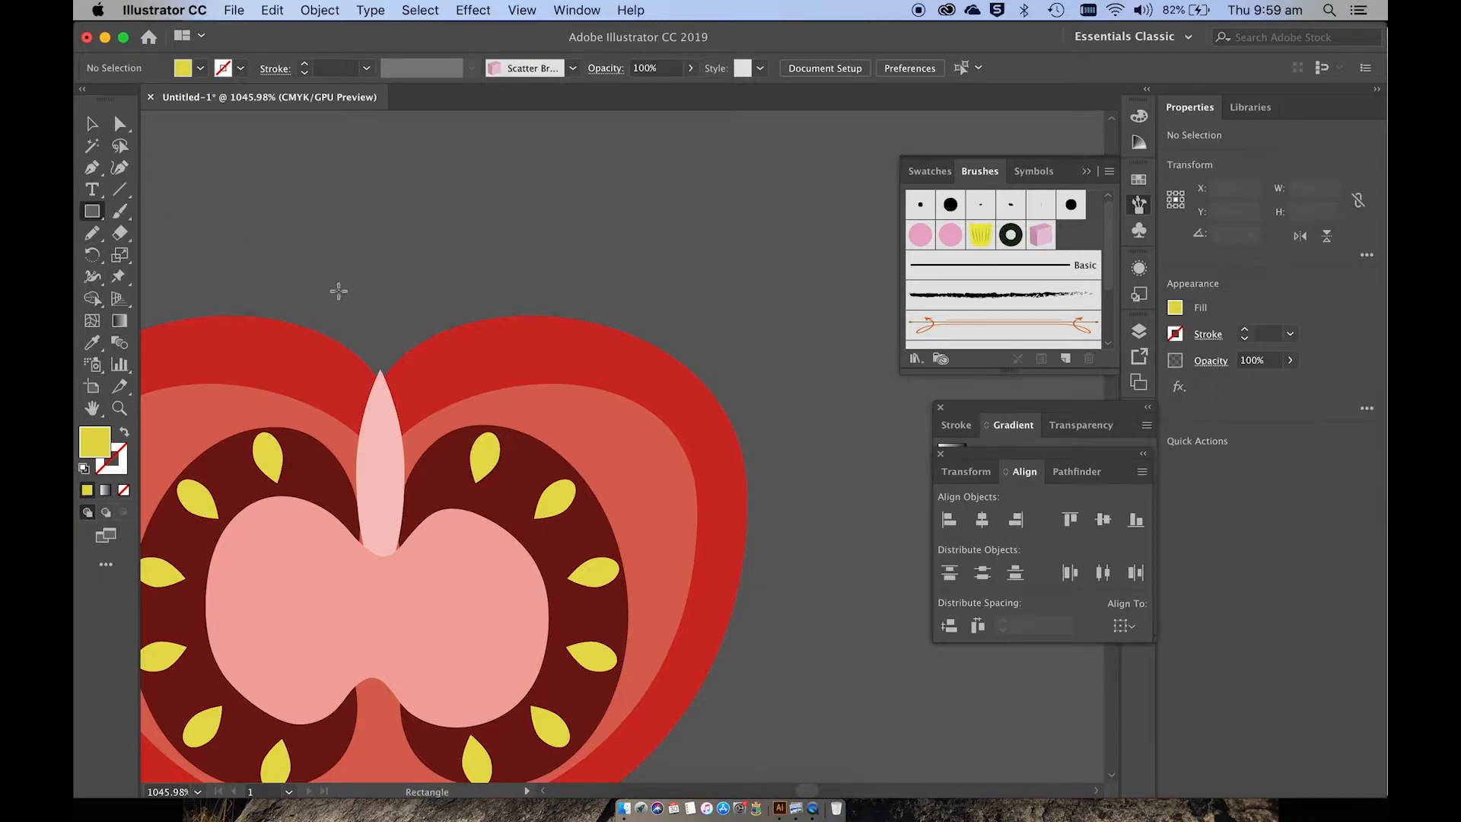
mouse_move(337, 297)
left_mouse_down()
mouse_move(398, 385)
mouse_move(431, 387)
left_mouse_up()
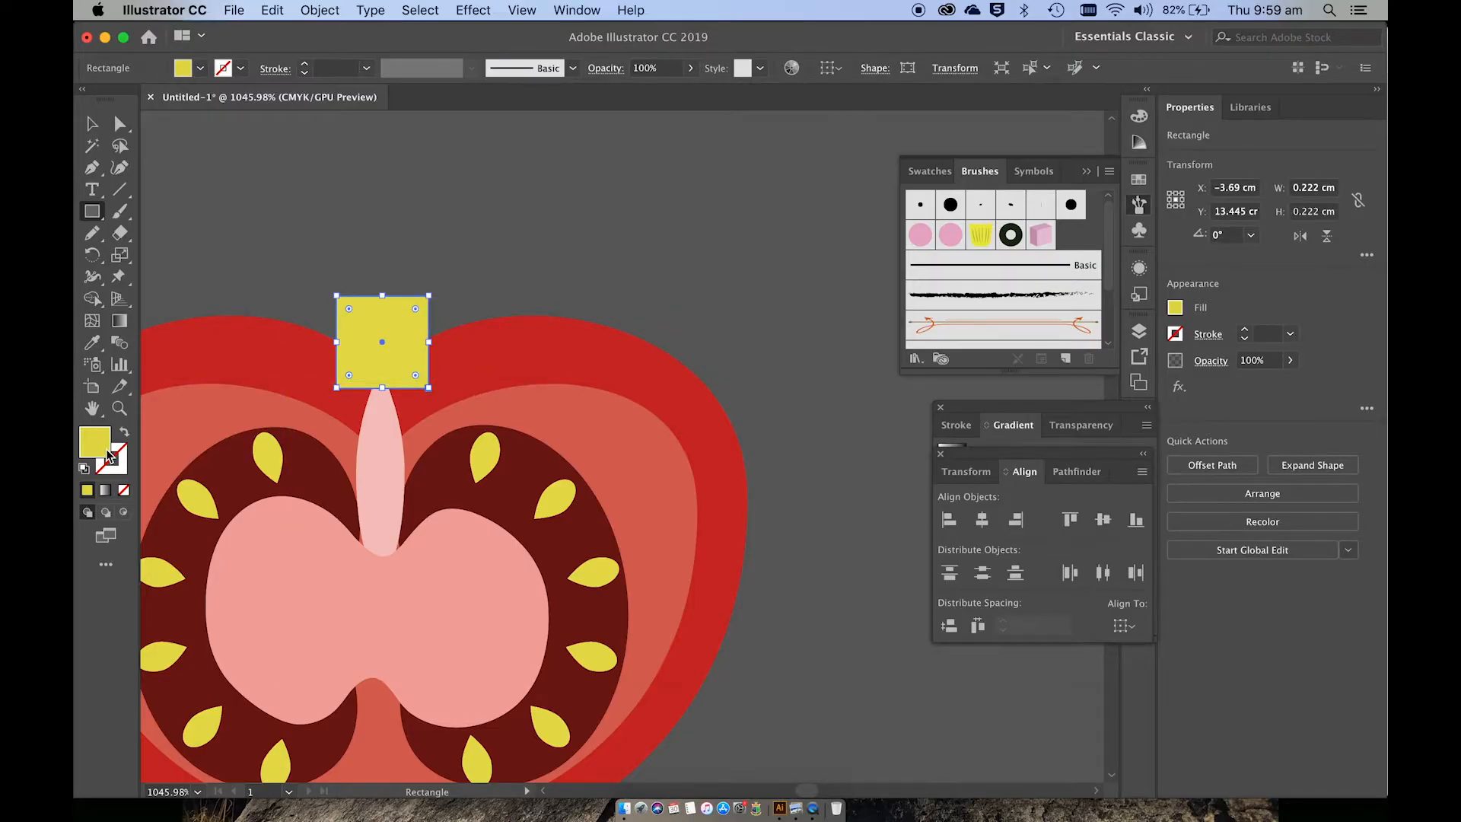
Fill the square above the stem with dark green 3E700A.
double_click(108, 455)
left_click(865, 533)
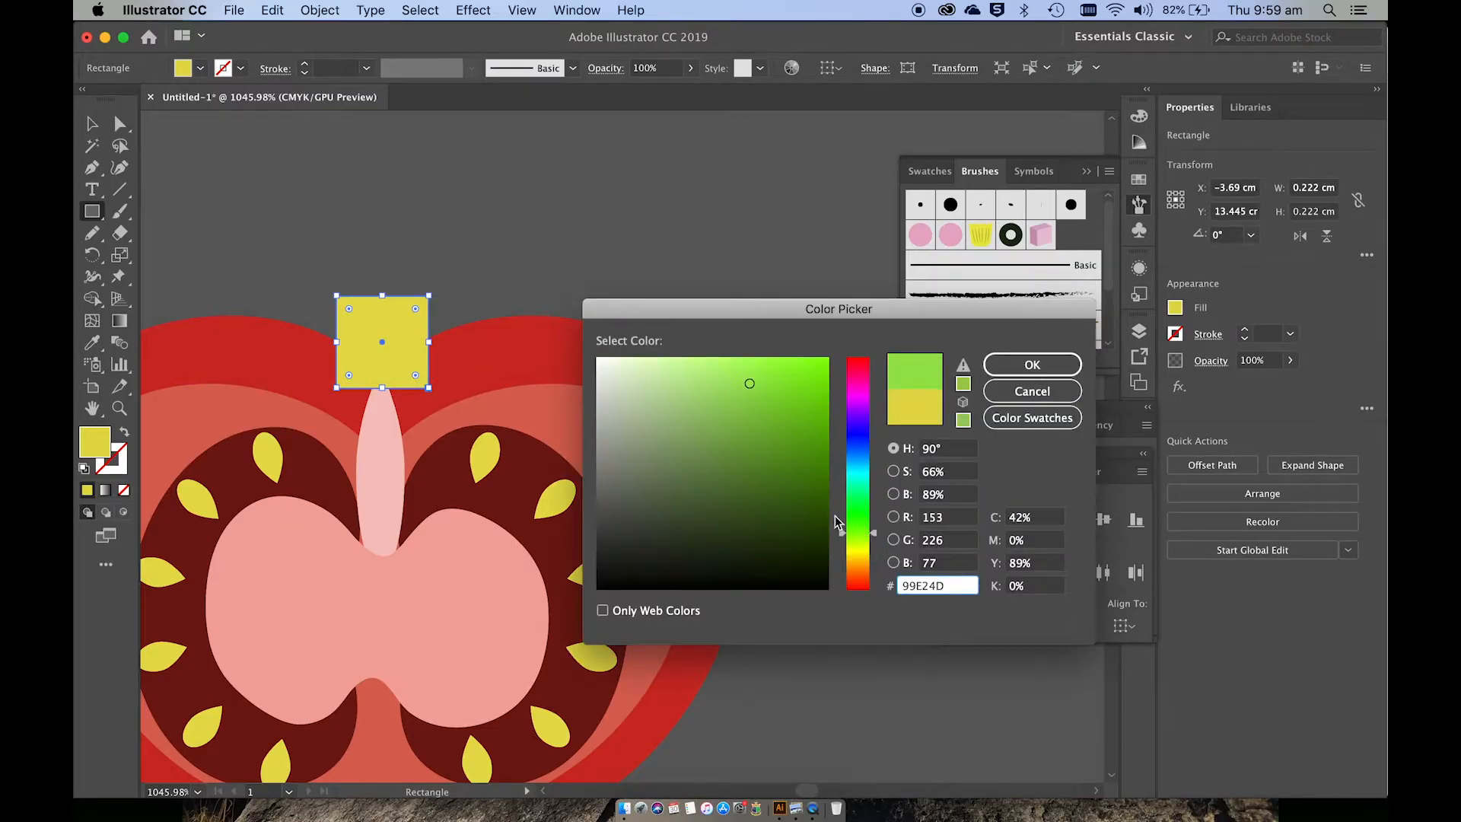
left_click(808, 487)
left_click(995, 366)
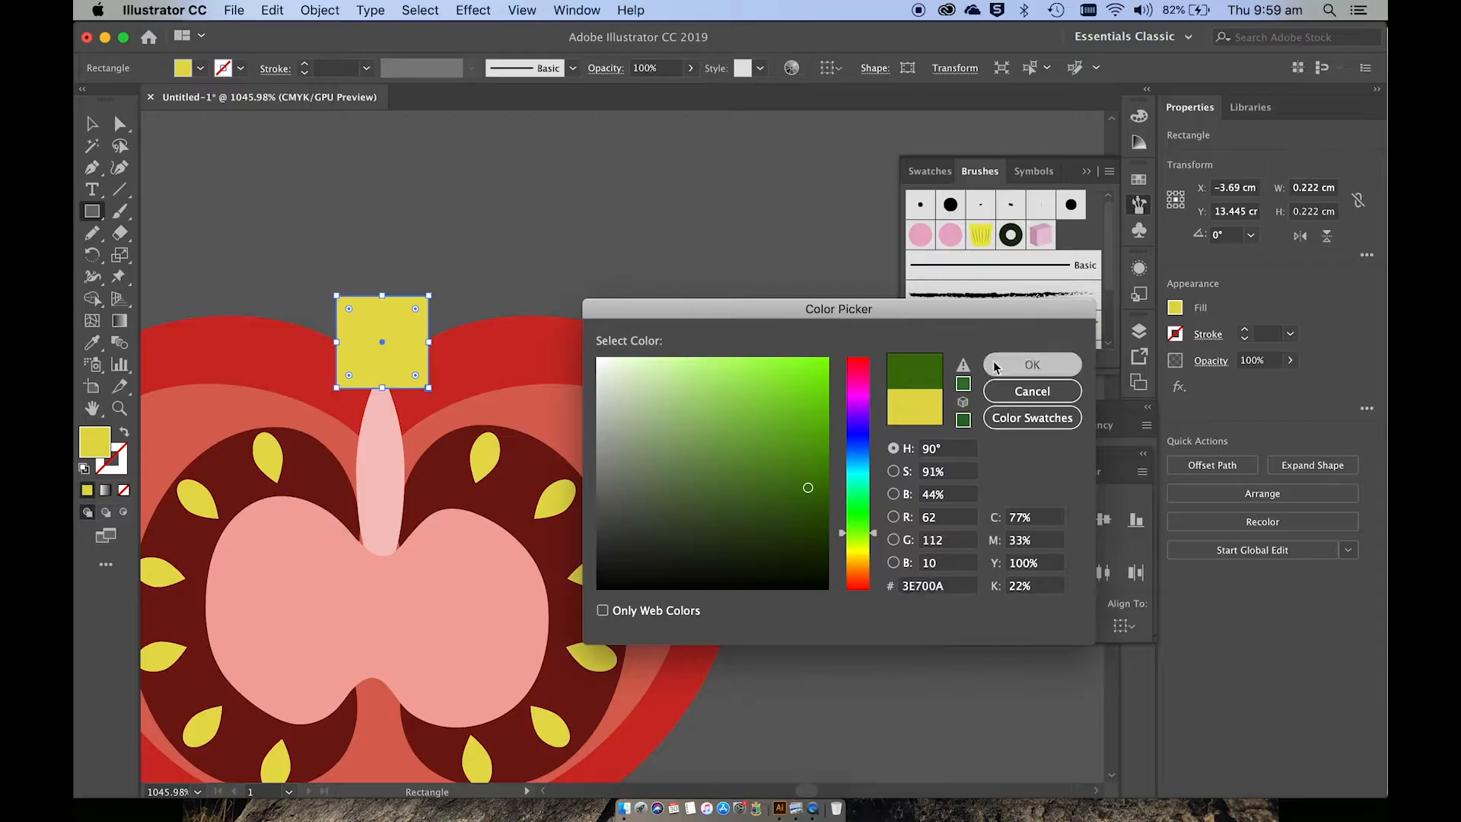
Set the square's fill to the lighter green 85B250.
double_click(101, 441)
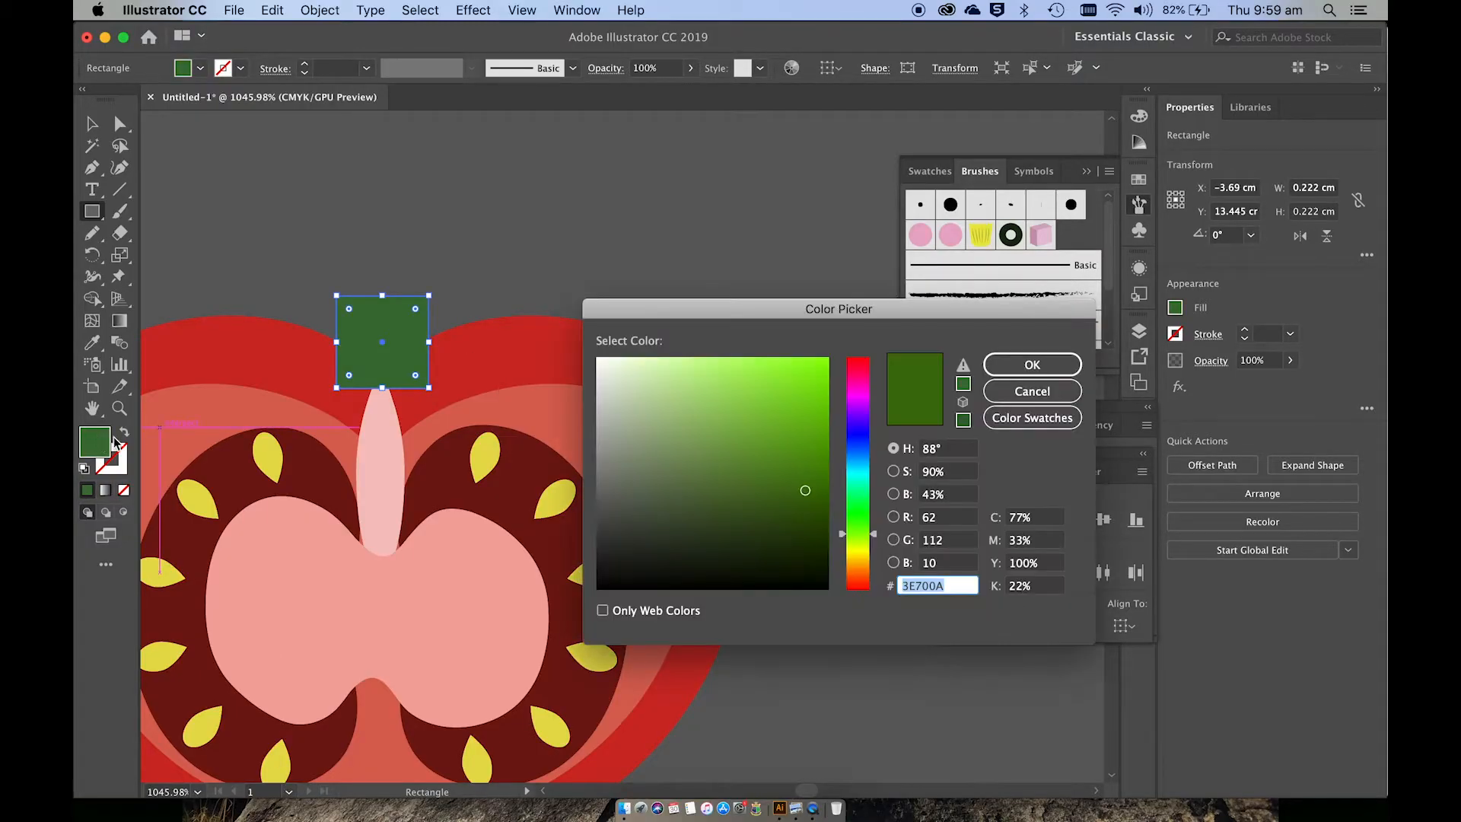
left_click(726, 452)
left_click(722, 444)
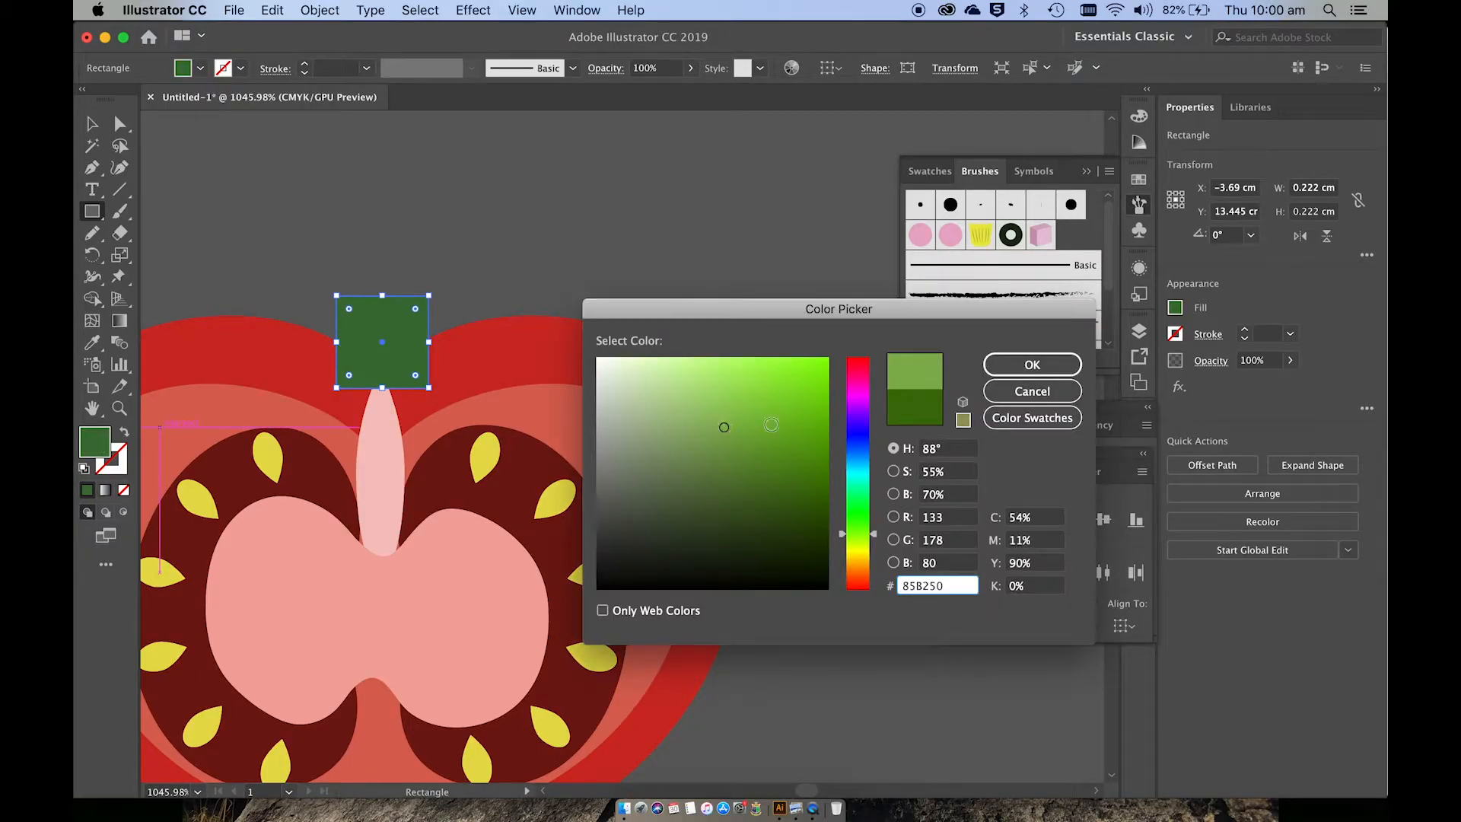
left_click(1032, 364)
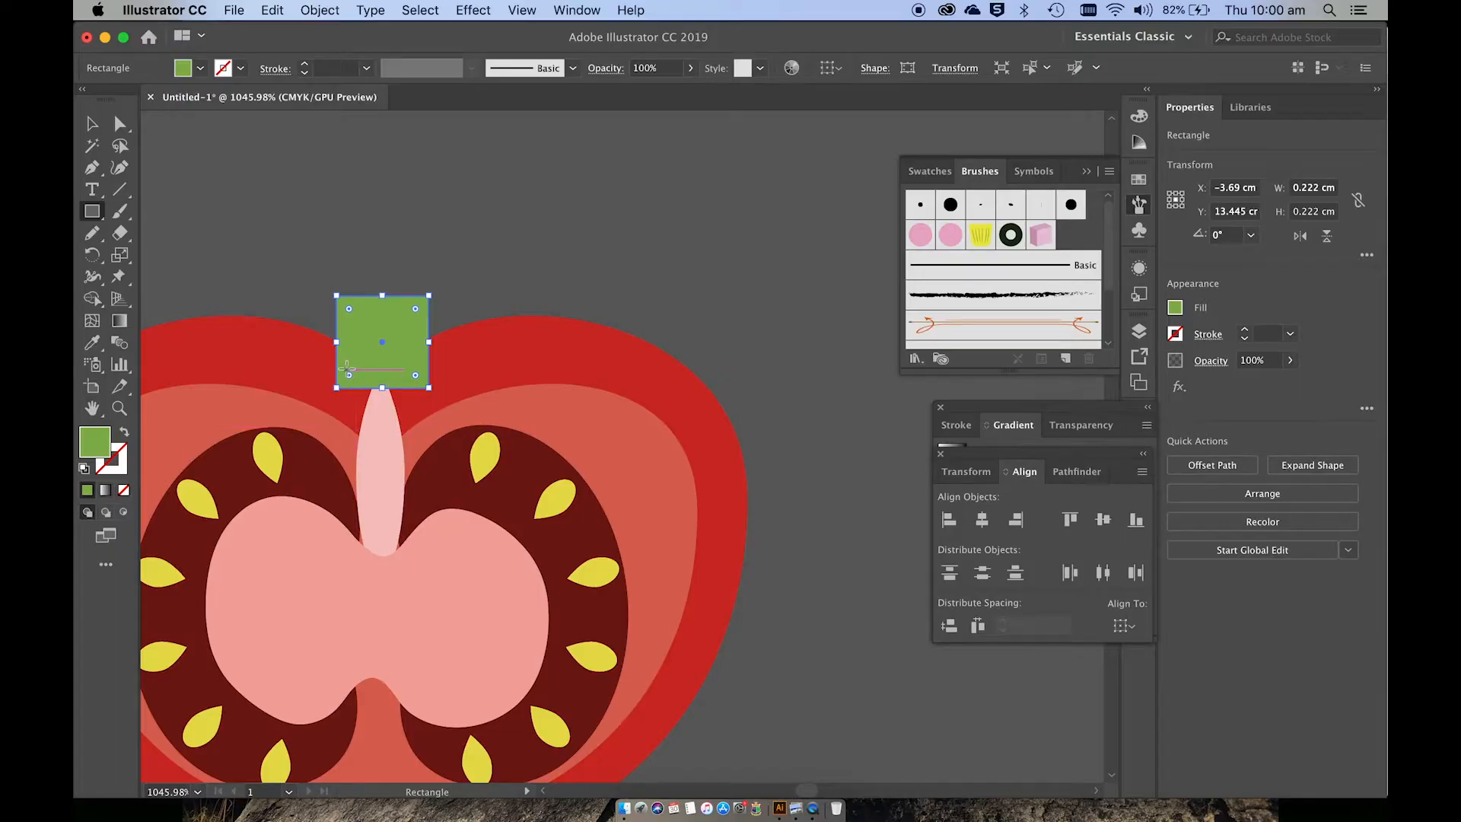
Round the green square's two upper corners to a radius of about 0.06 cm each.
left_click(120, 123)
left_click(337, 298)
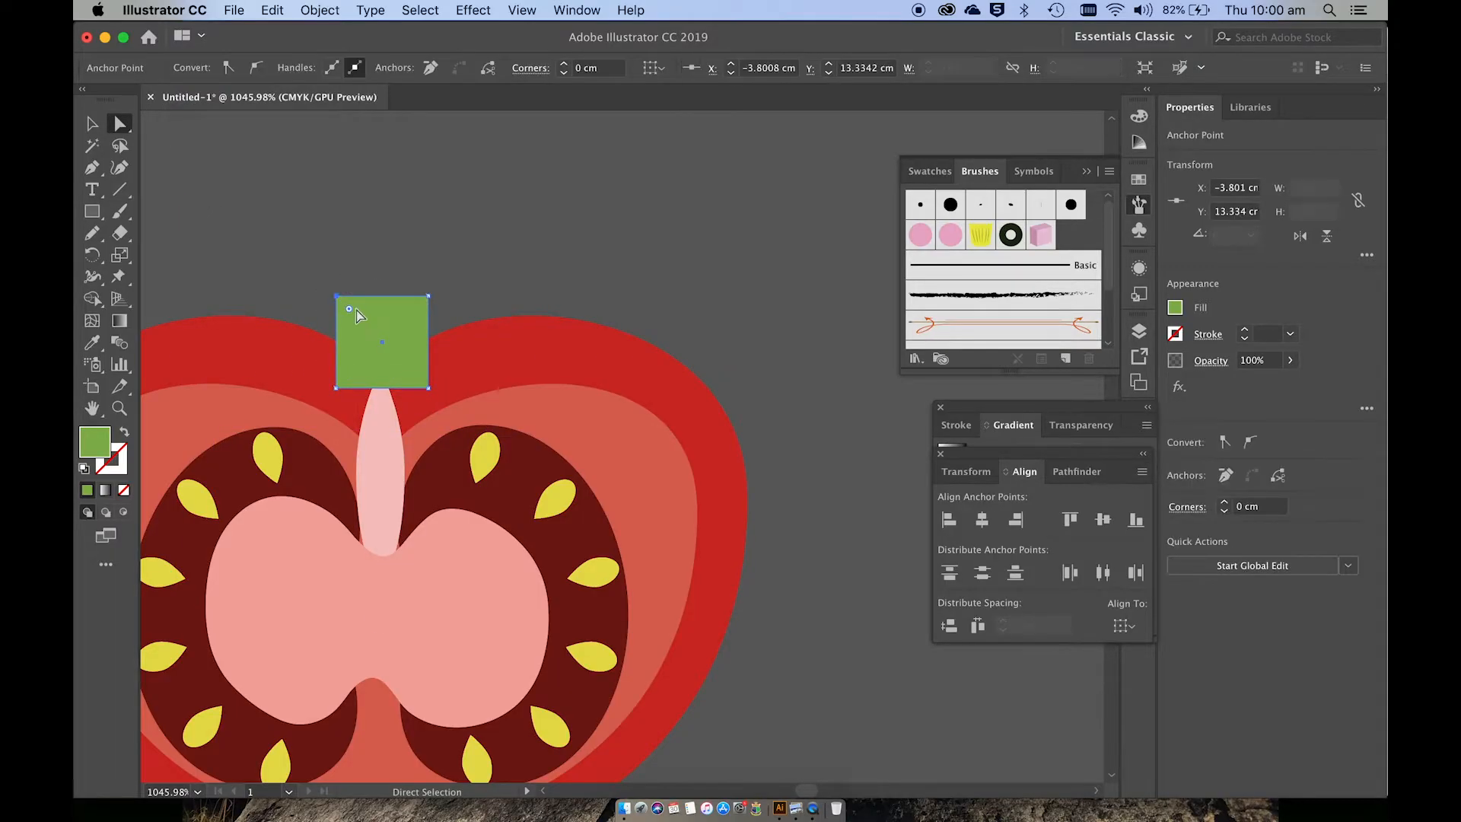
left_click_drag(350, 309, 355, 318)
scroll(354, 318, "up", 5)
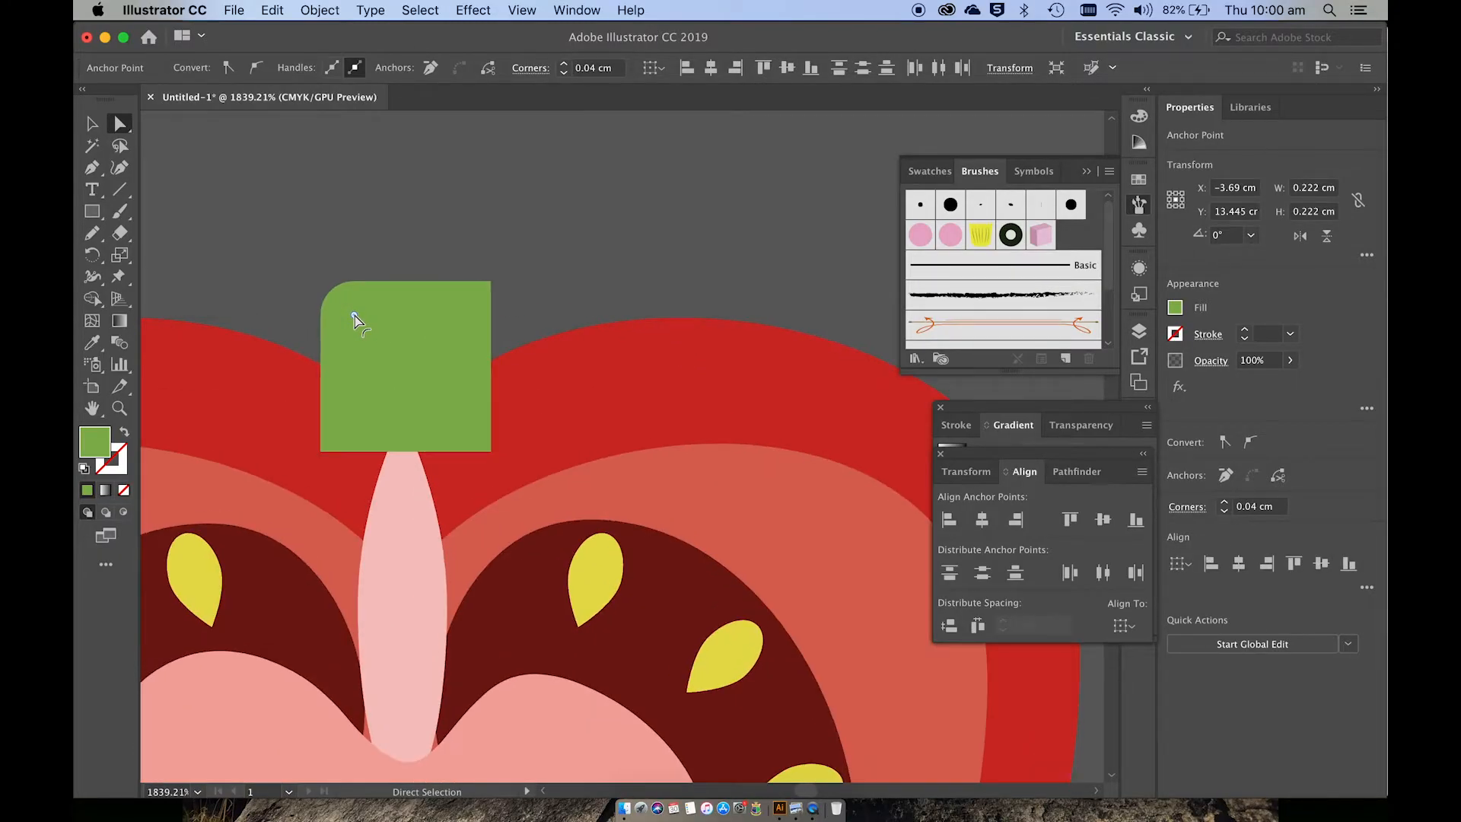
left_click(352, 307)
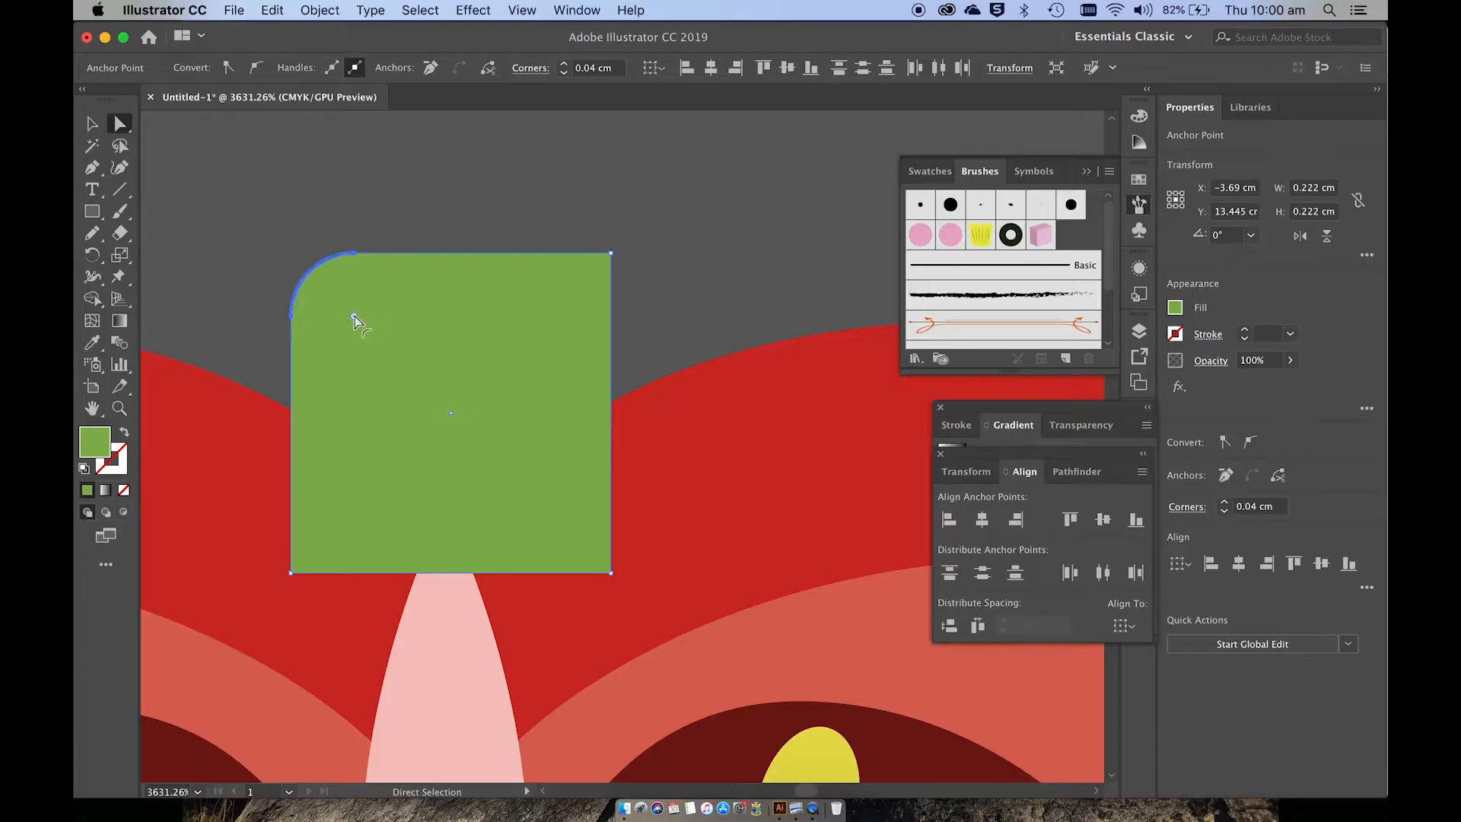
left_click_drag(354, 317, 374, 335)
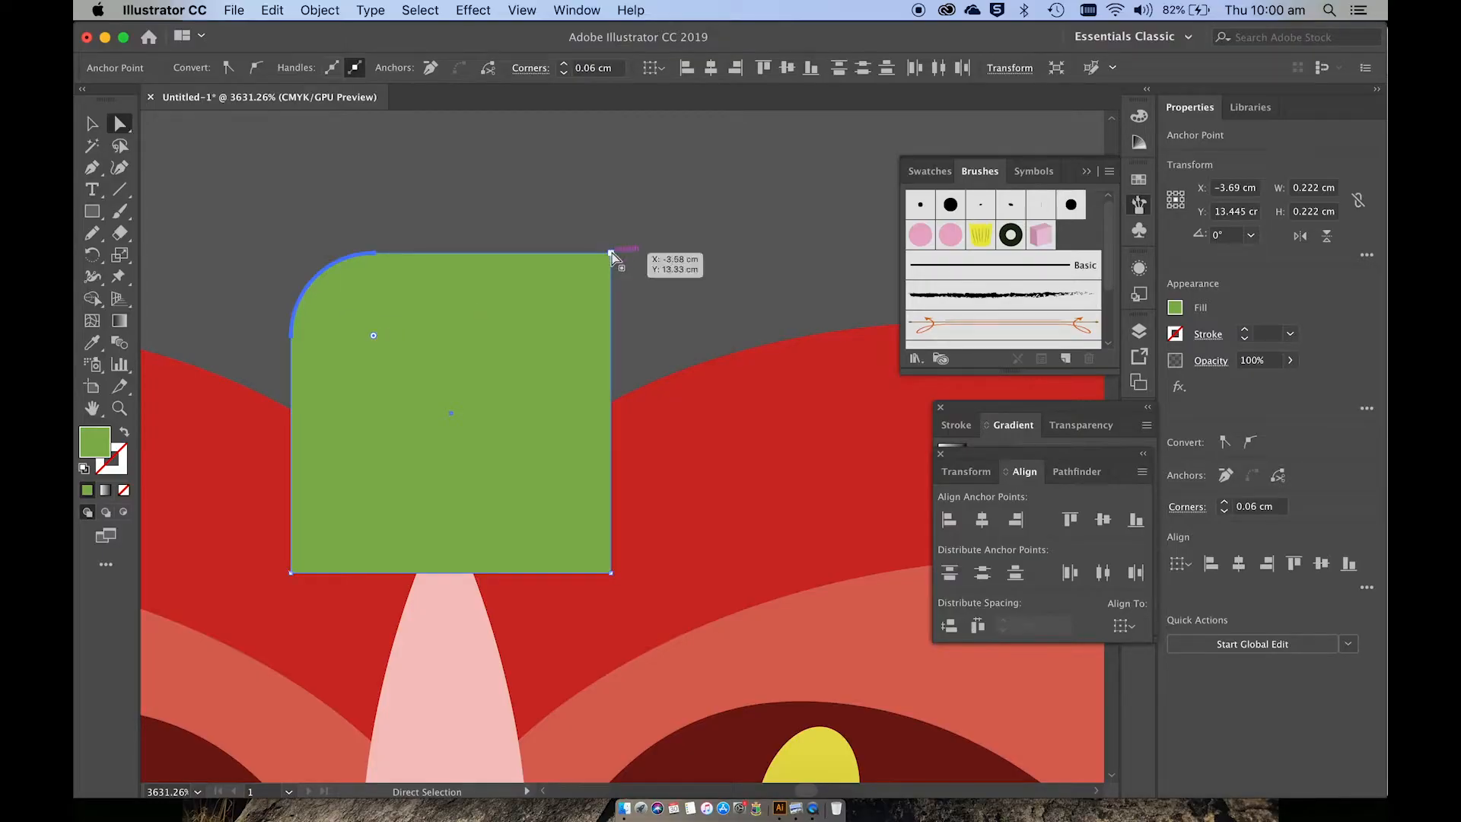
left_click(611, 253)
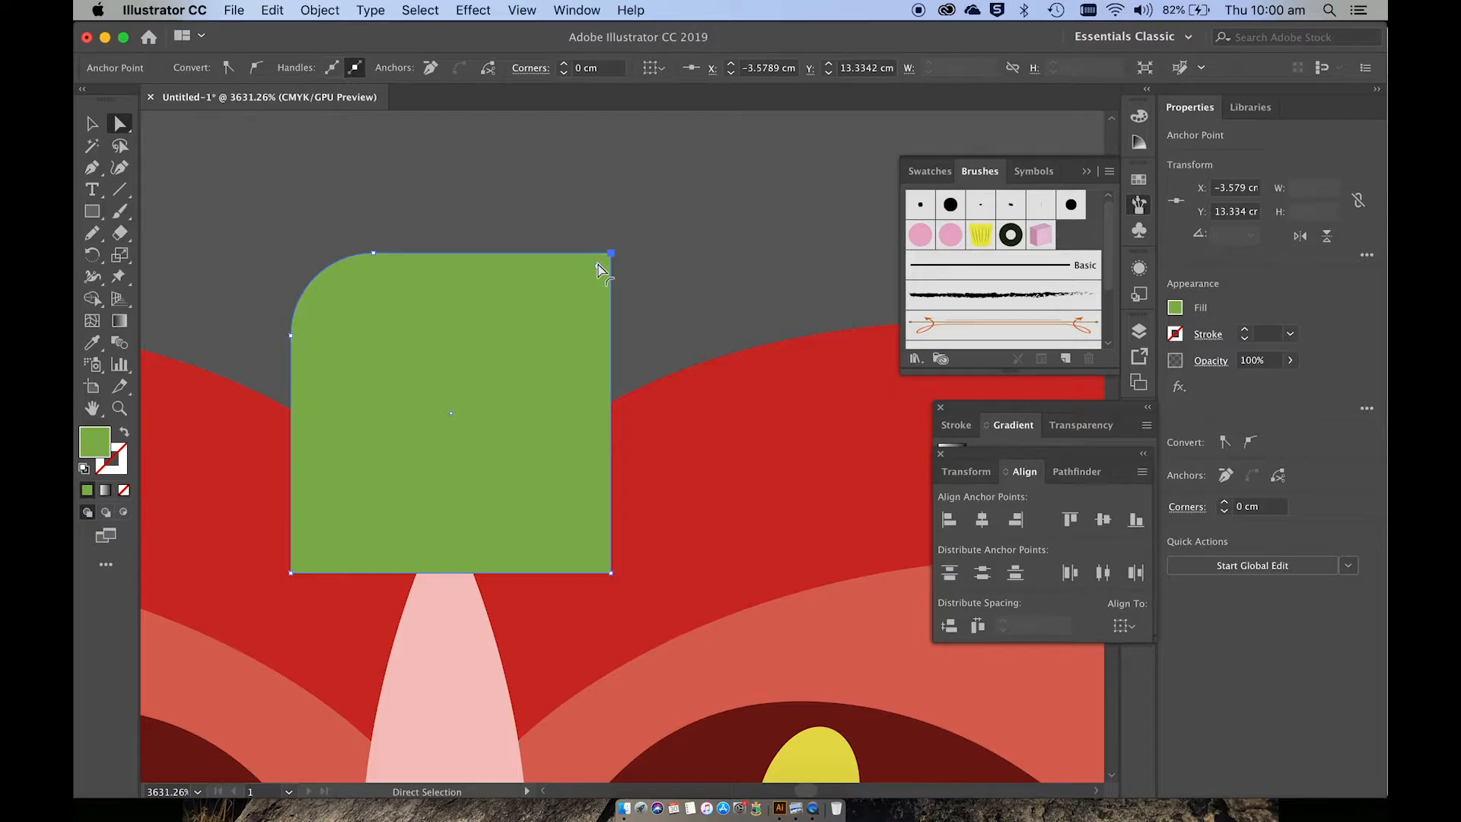
left_click_drag(597, 264, 532, 344)
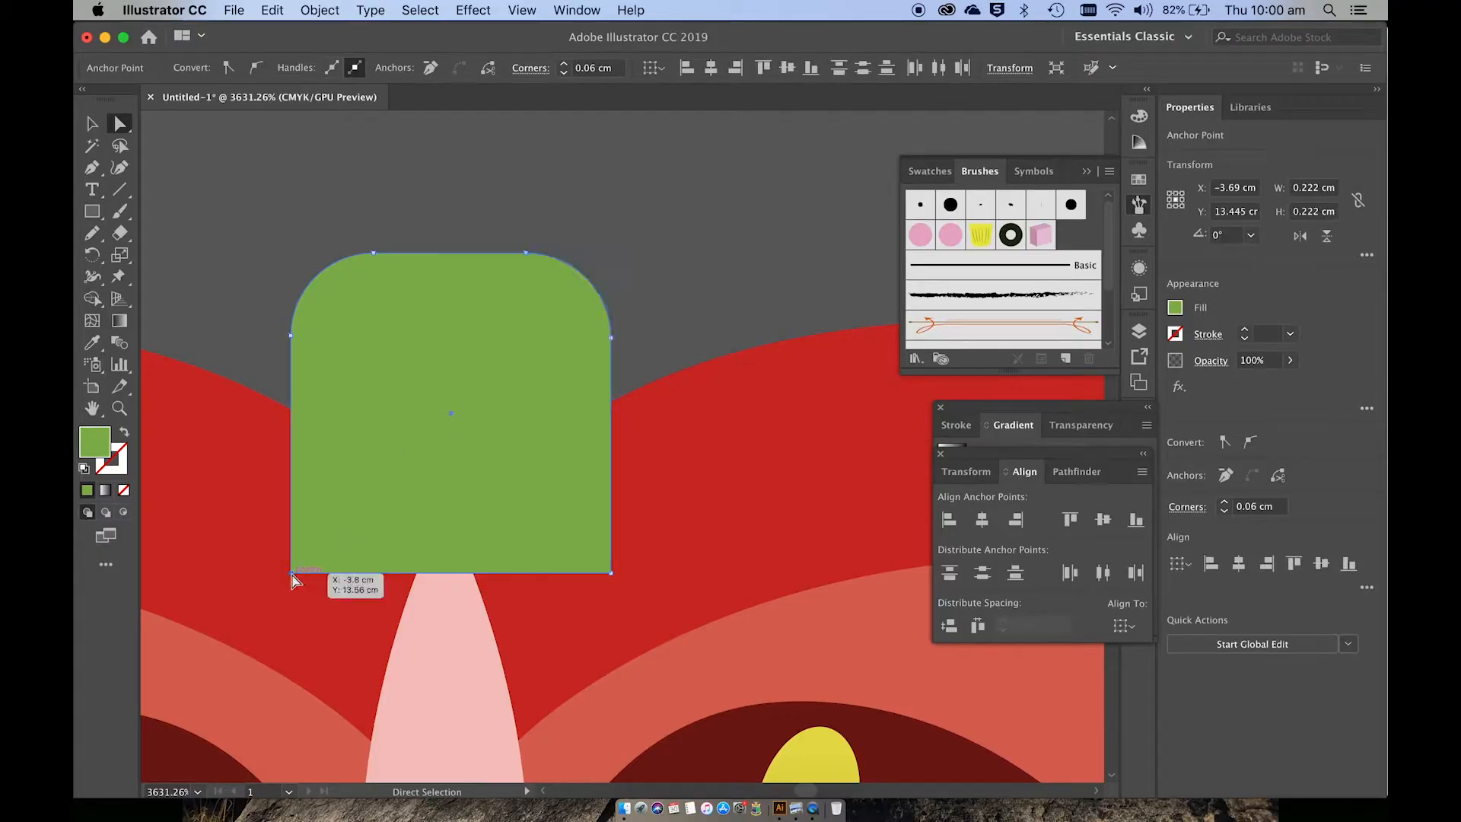
Move the green shape's two bottom corners inward to the stem's width and lower its side anchor points to the skin's edge.
left_click_drag(293, 575, 412, 573)
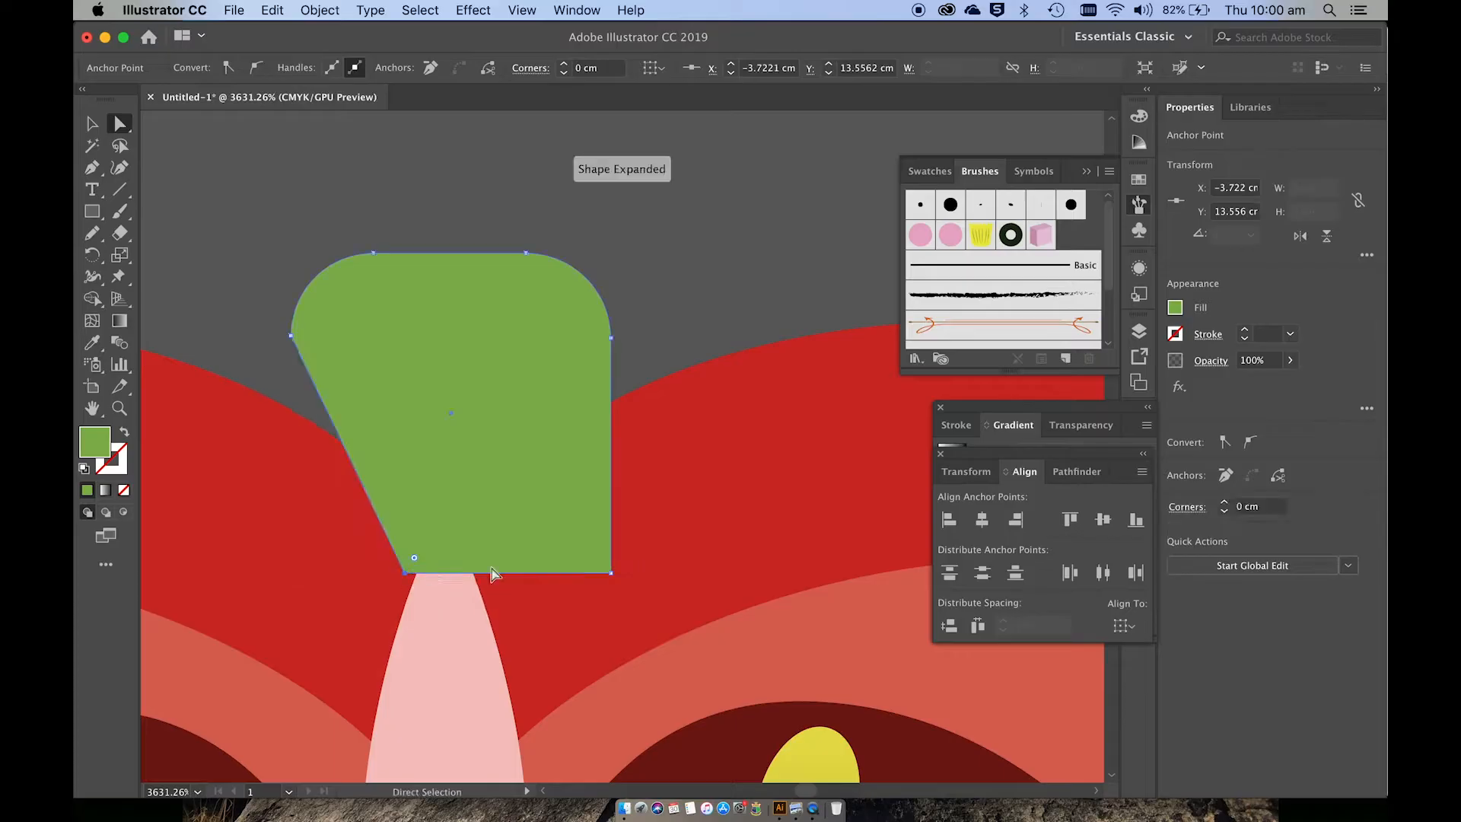
left_click_drag(609, 576, 479, 580)
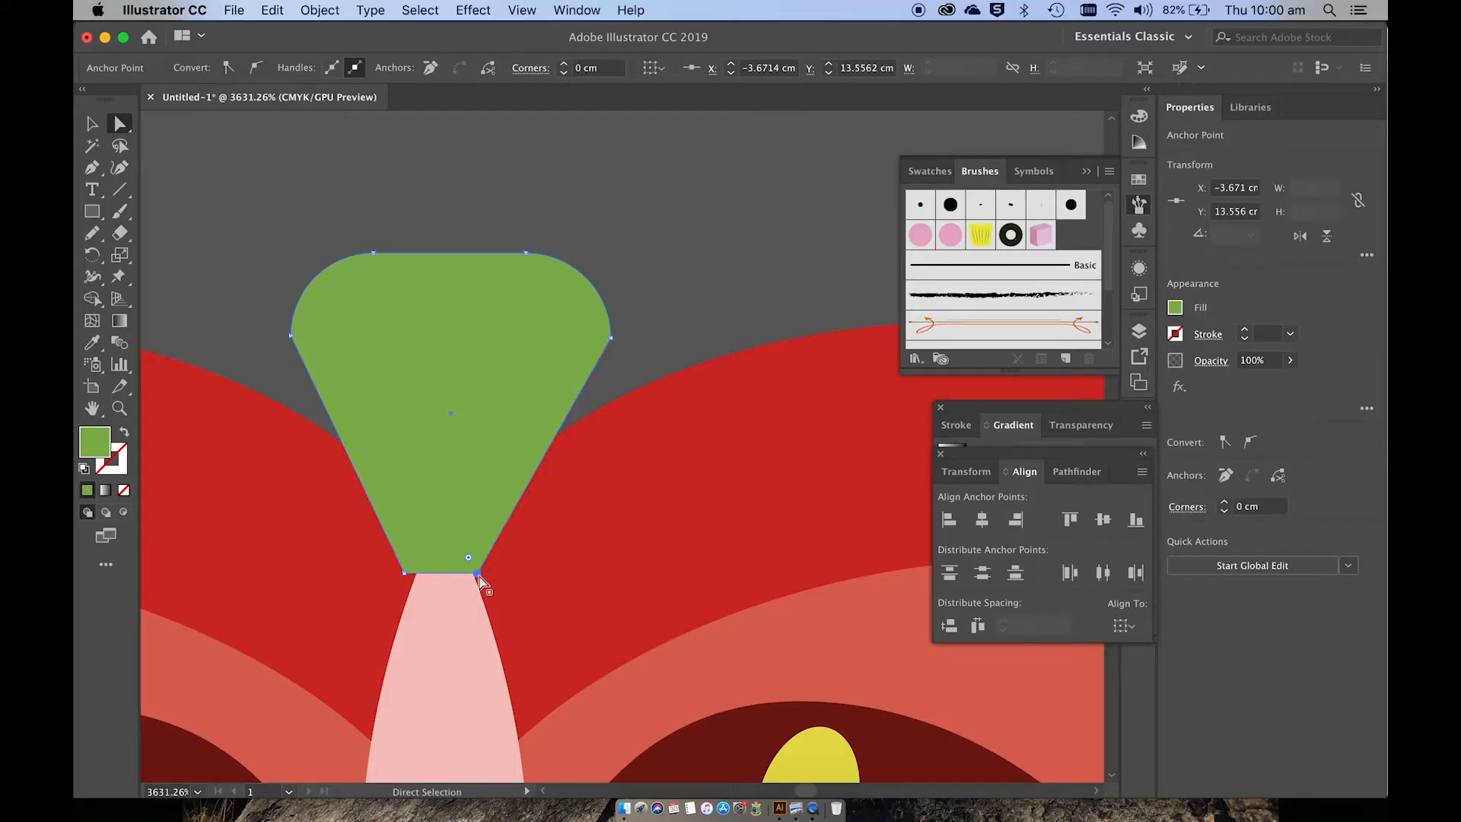
left_click(611, 336)
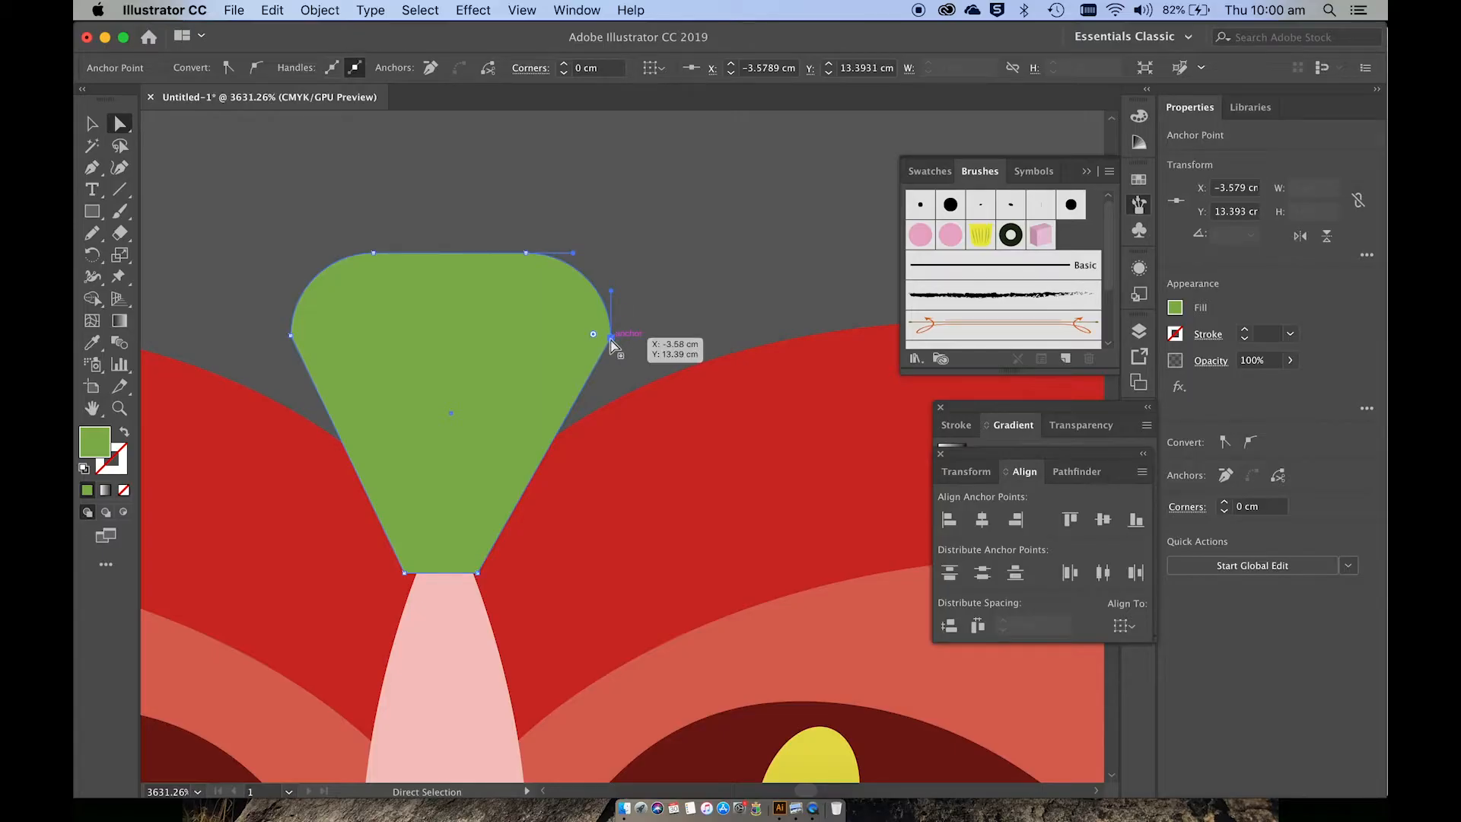
left_click_drag(611, 336, 611, 401)
left_click(290, 334)
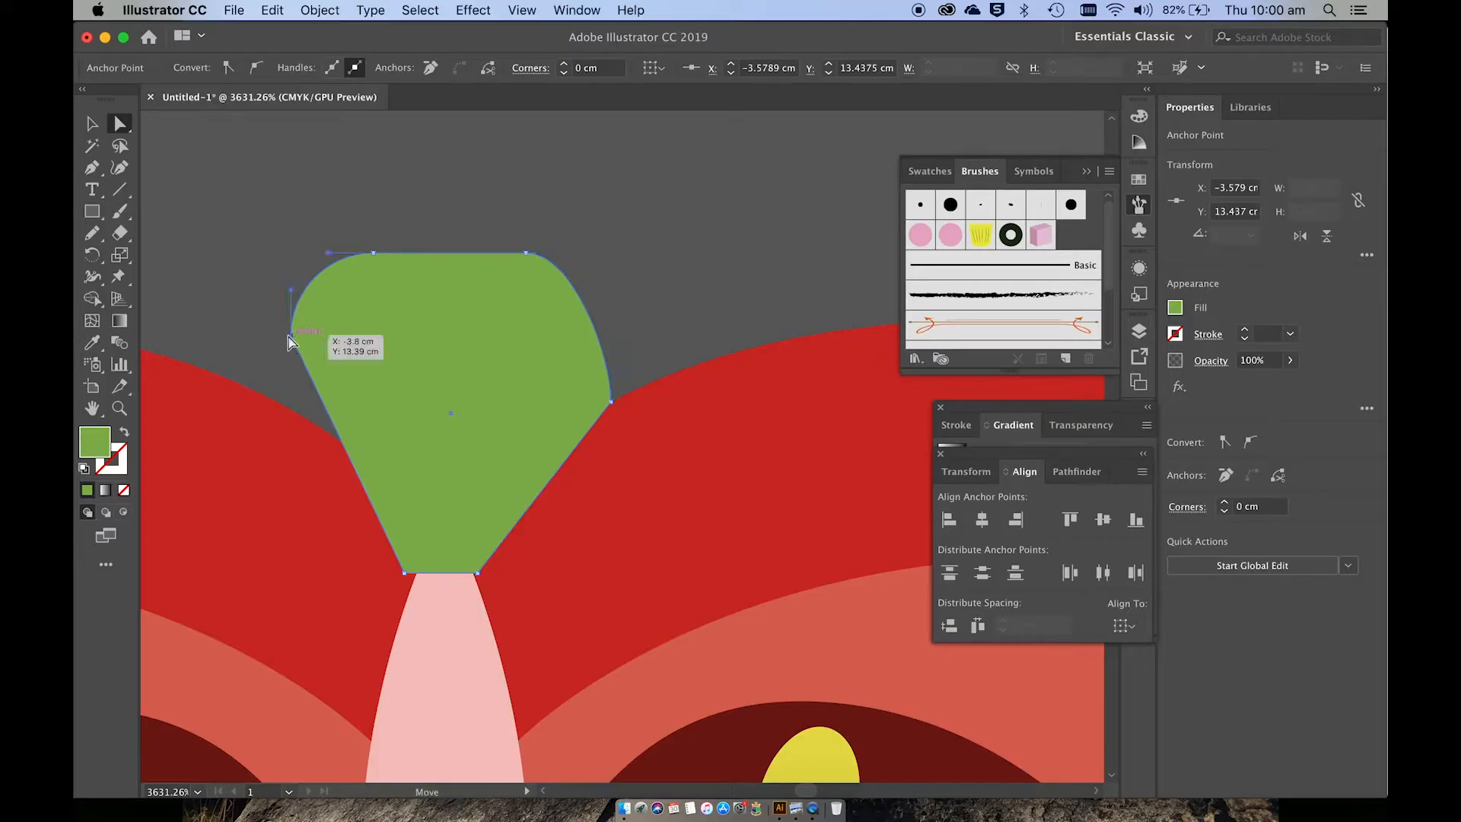
left_click_drag(289, 336, 286, 411)
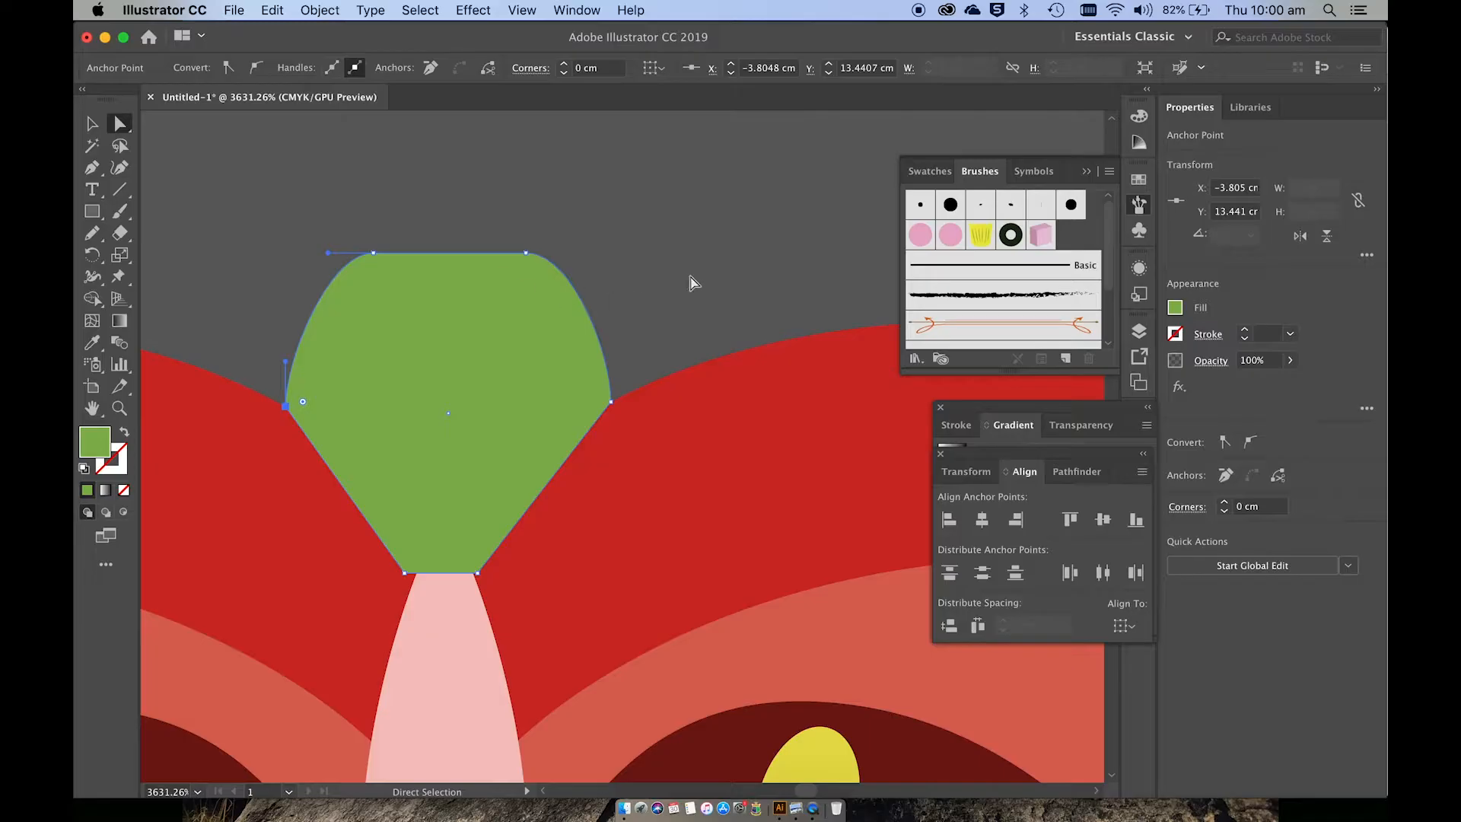
Send the green stalk shape backward two levels, behind the pale stem and the red skin, and deselect it.
key("v")
left_click(449, 378)
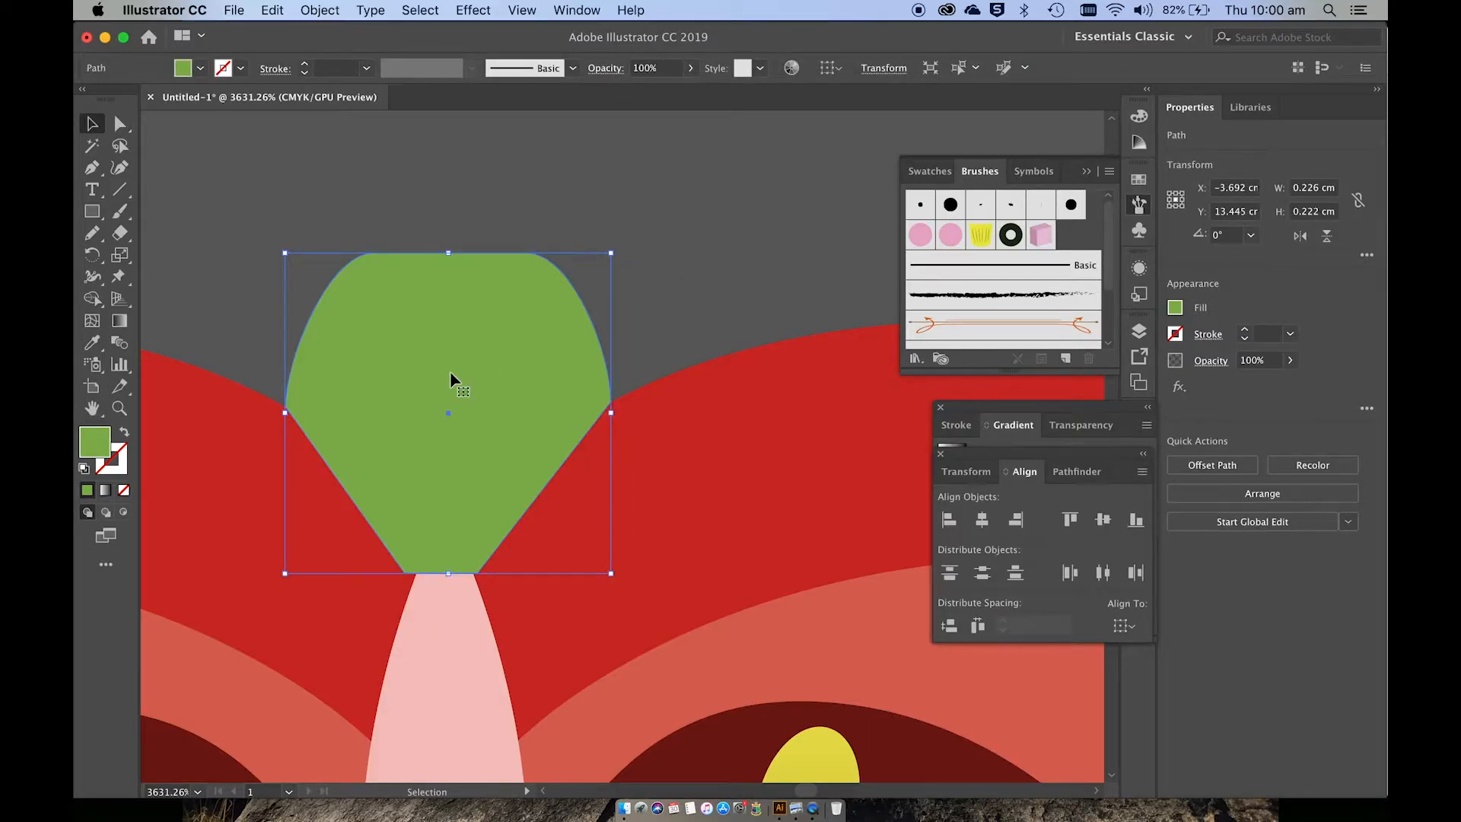
key("a")
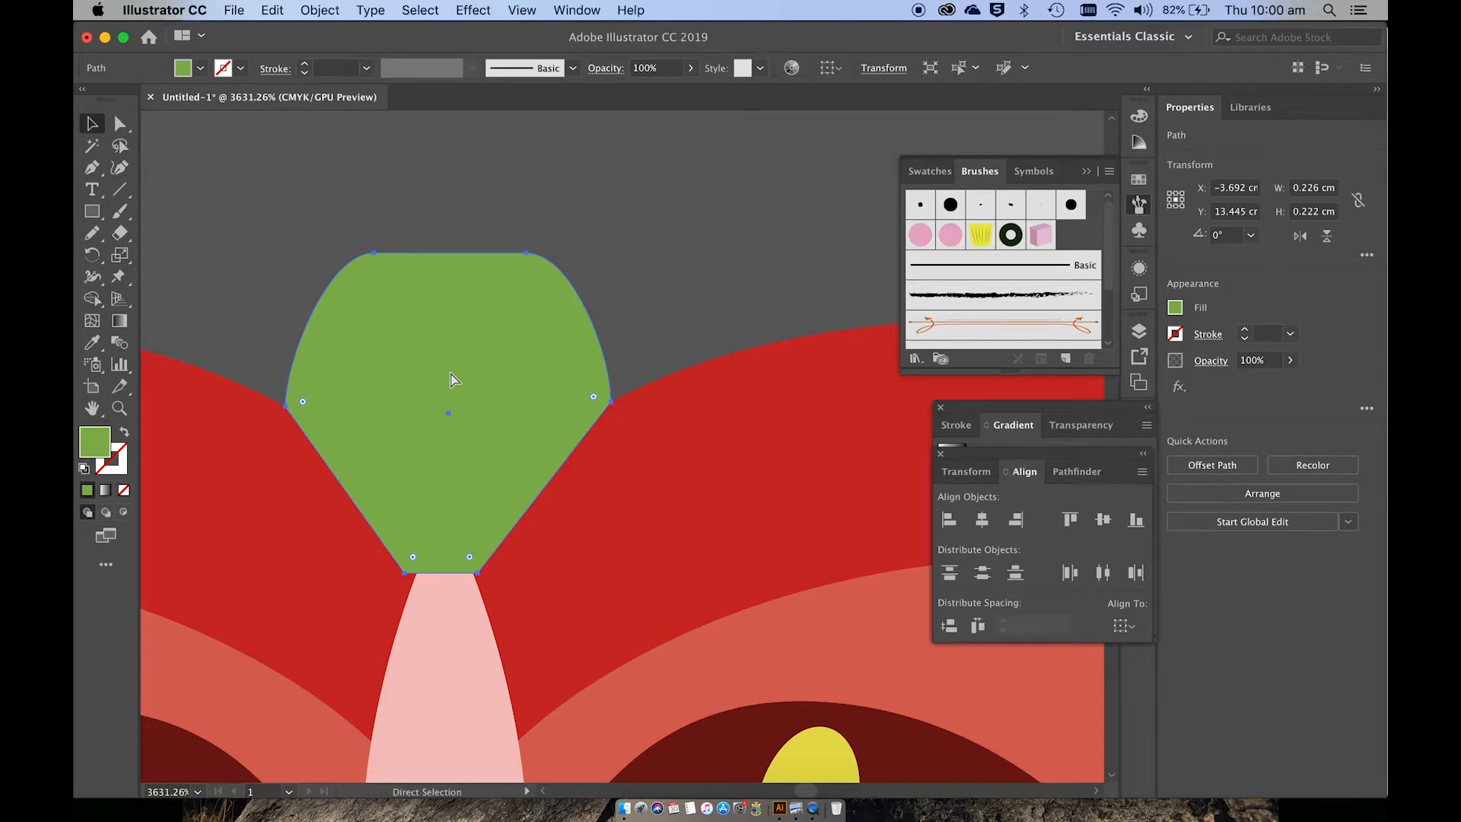
key("super+bracketleft")
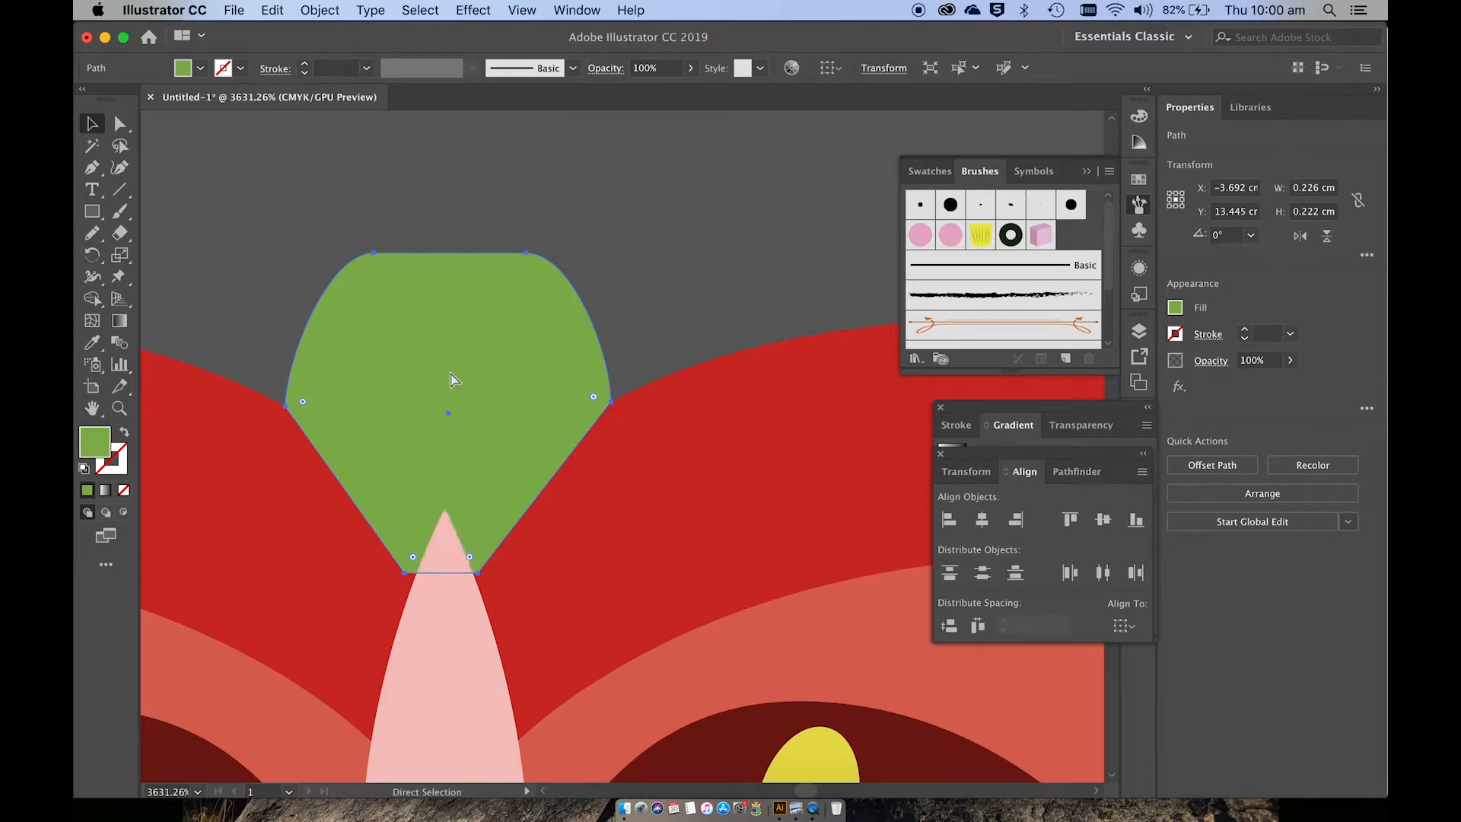
key("super+bracketleft")
key("v")
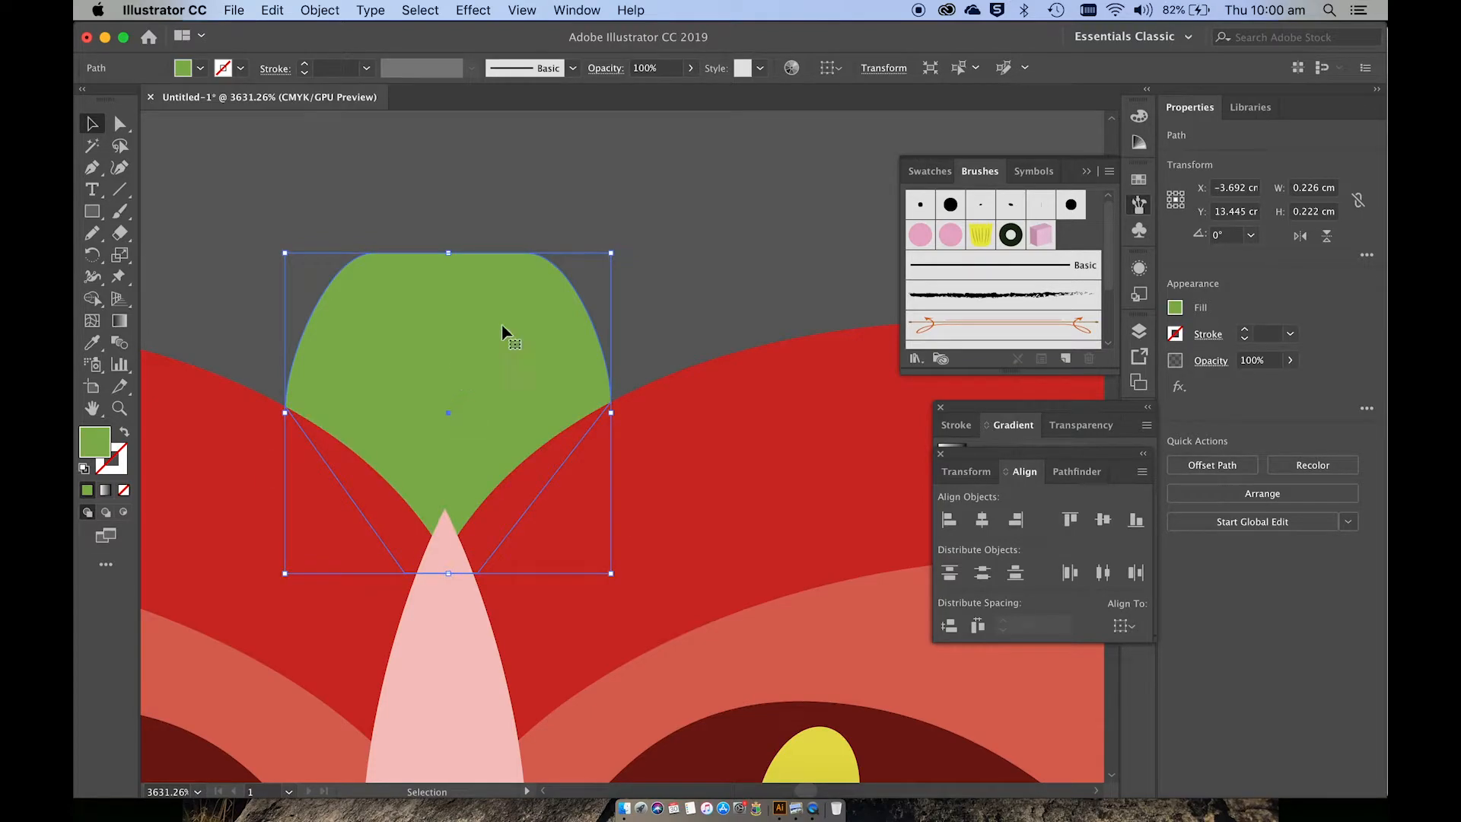
left_click(727, 290)
Group all the tomato's shapes together and move the group slightly sideways and up.
key("super+0")
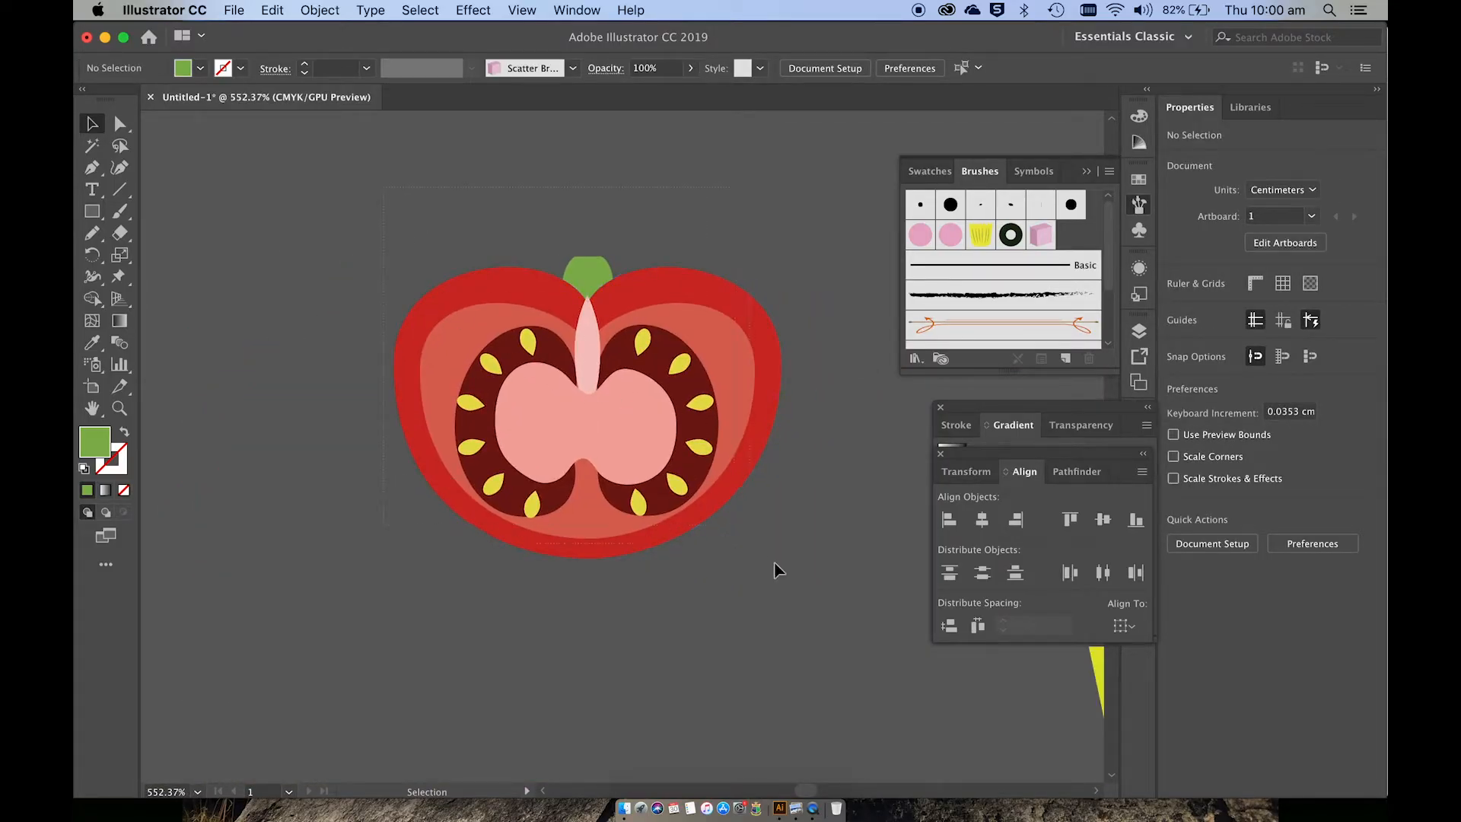
key("super+a")
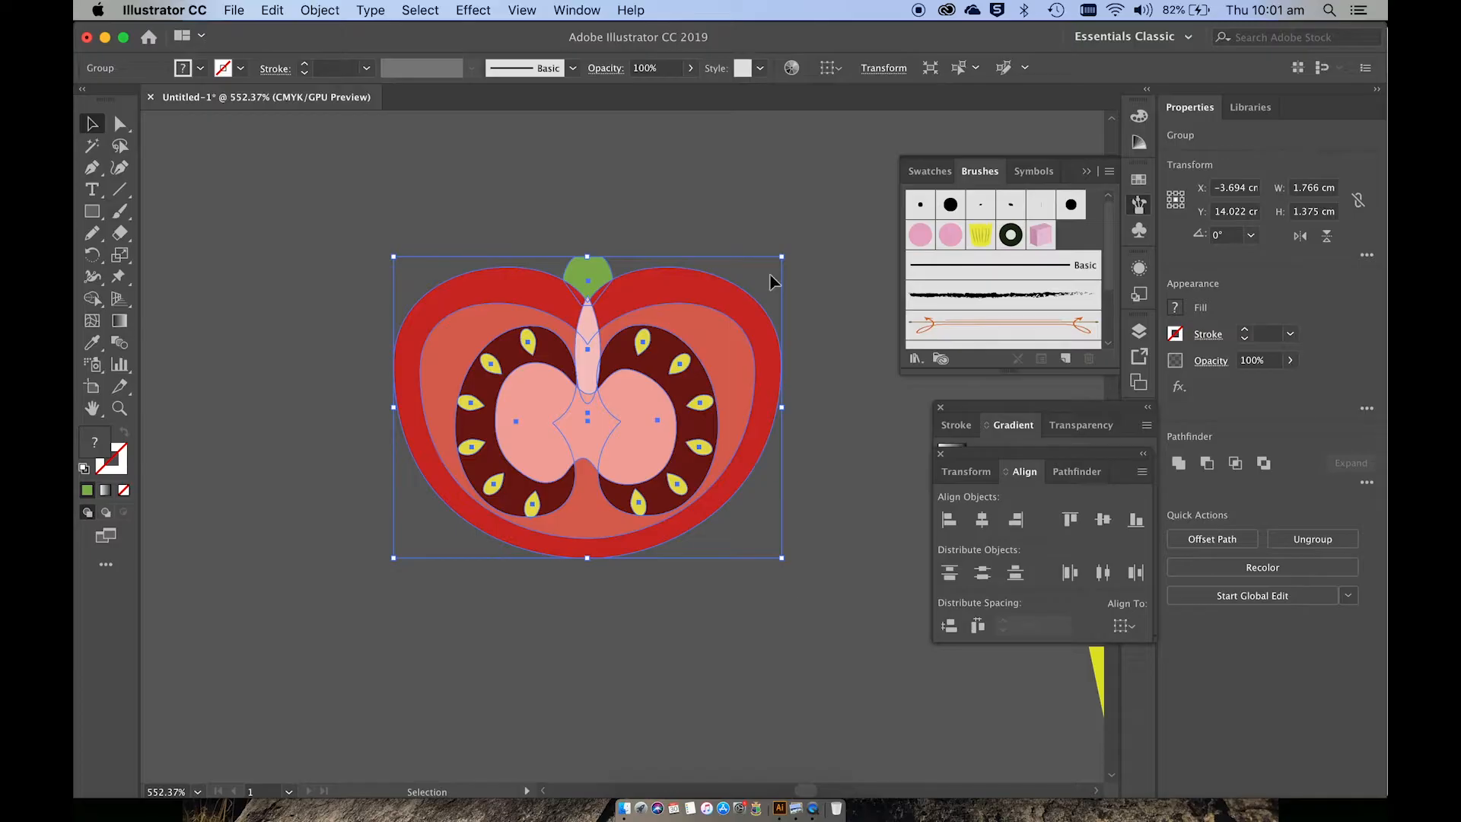
left_click_drag(707, 290, 716, 286)
Create a new scatter brush from the tomato group.
scroll(716, 285, "down", 3)
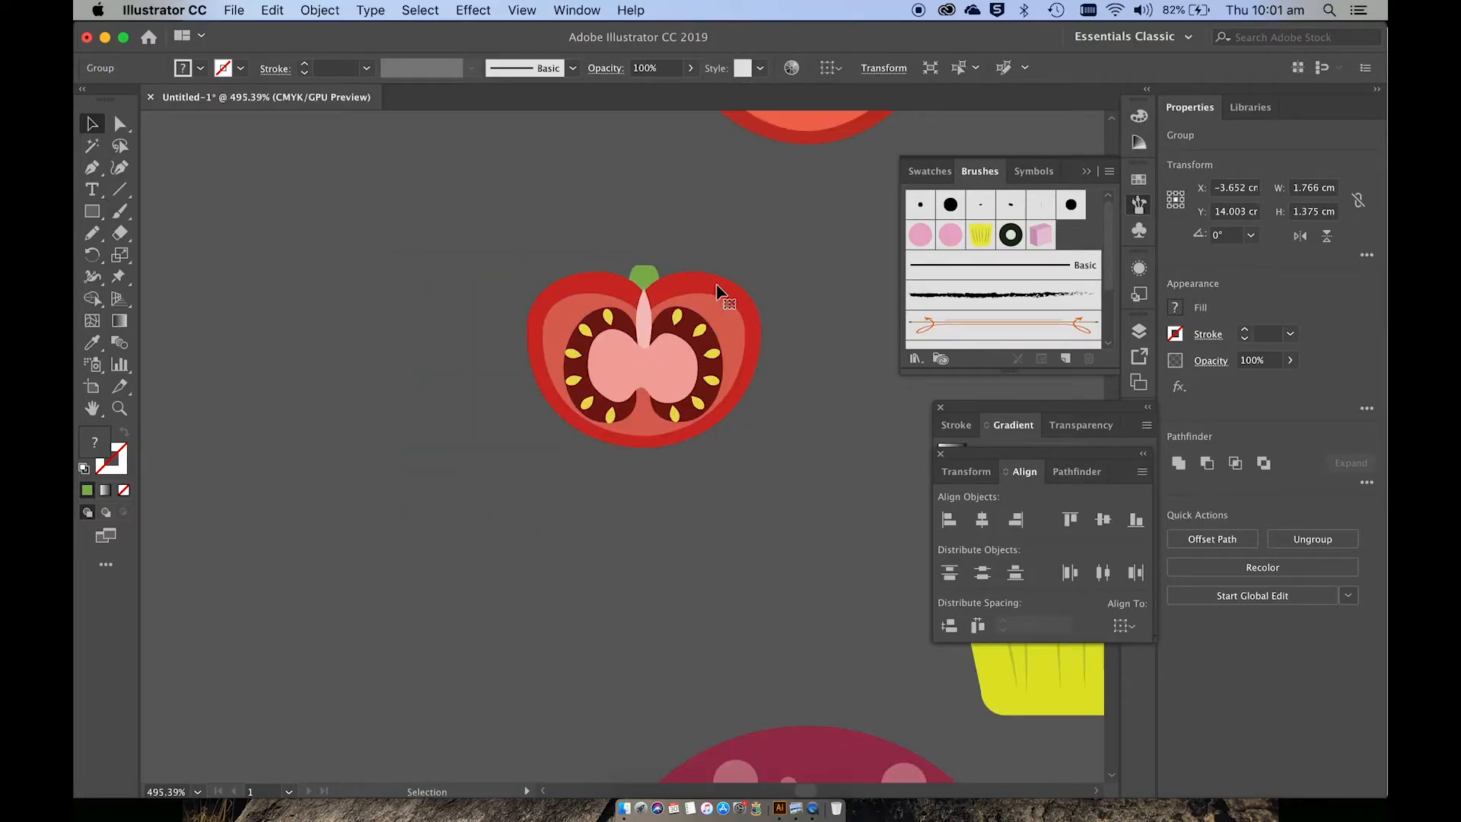
scroll(716, 285, "down", 5)
scroll(716, 285, "right", 5)
scroll(716, 285, "up", 3)
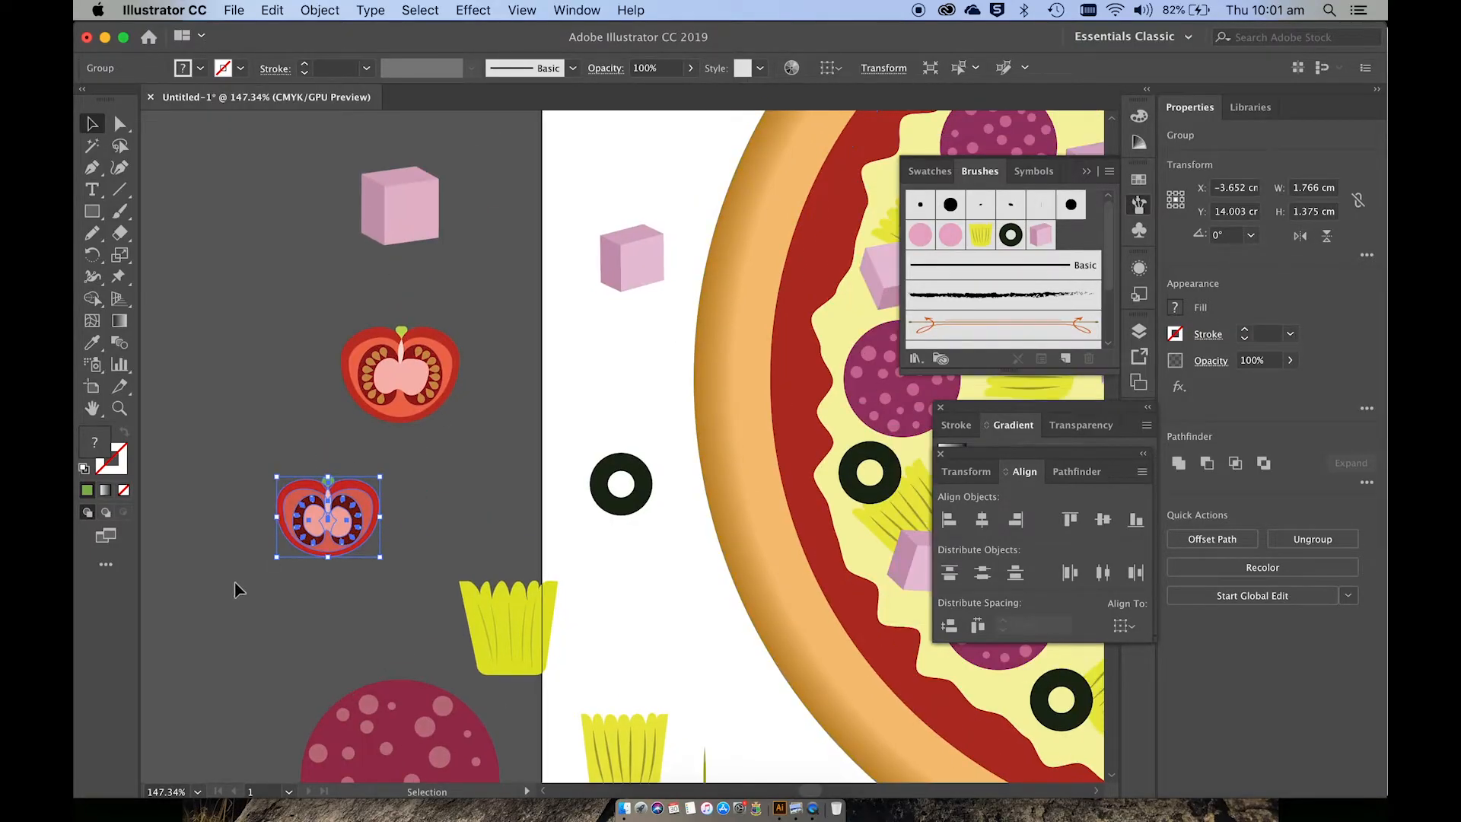
mouse_move(335, 517)
left_mouse_down()
mouse_move(603, 367)
mouse_move(948, 246)
left_mouse_up()
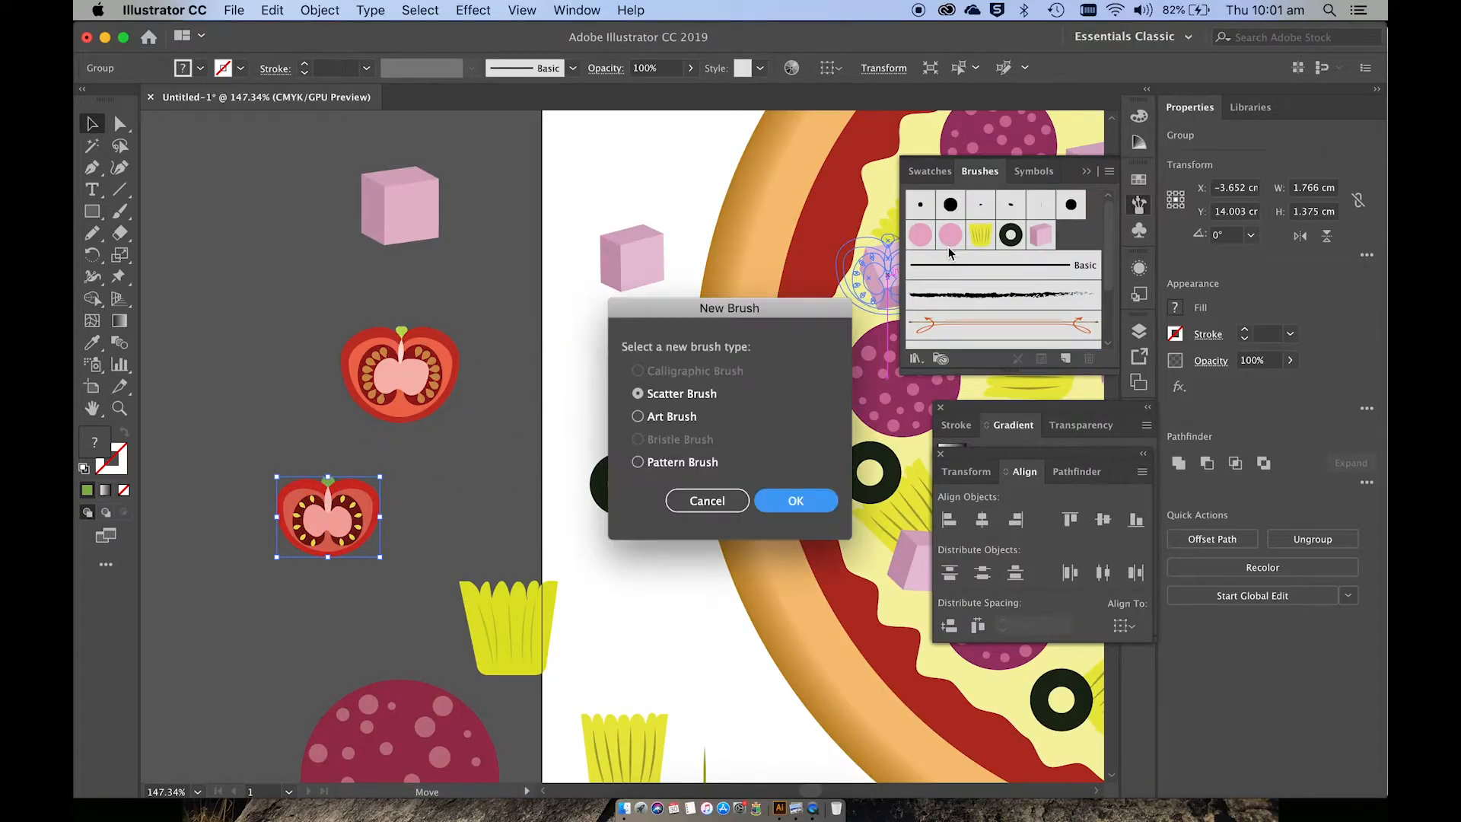
left_click(795, 502)
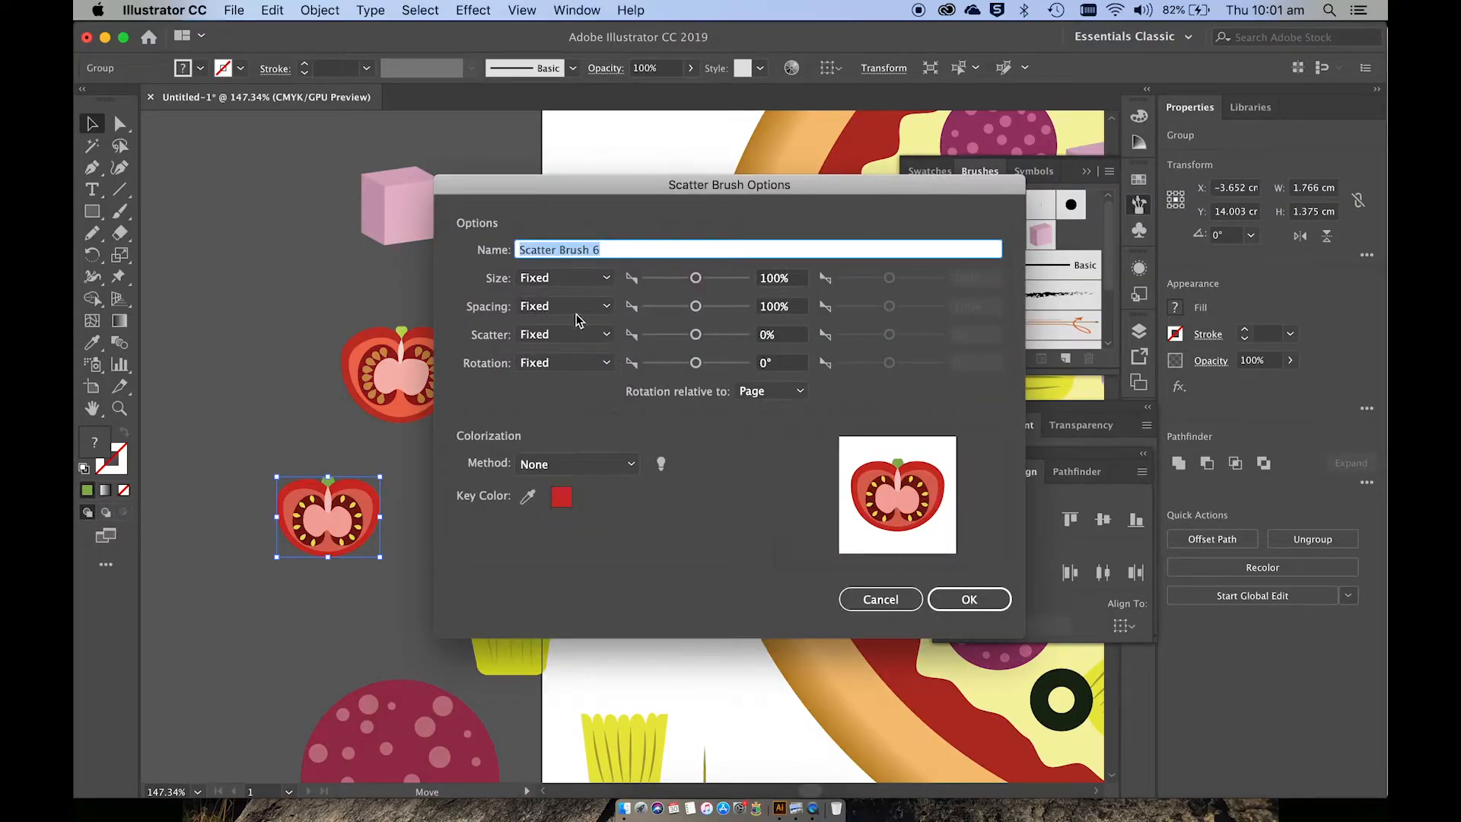
Set the tomato scatter brush's size to Random, ranging from 85% to 110%.
left_click(604, 279)
left_click(579, 315)
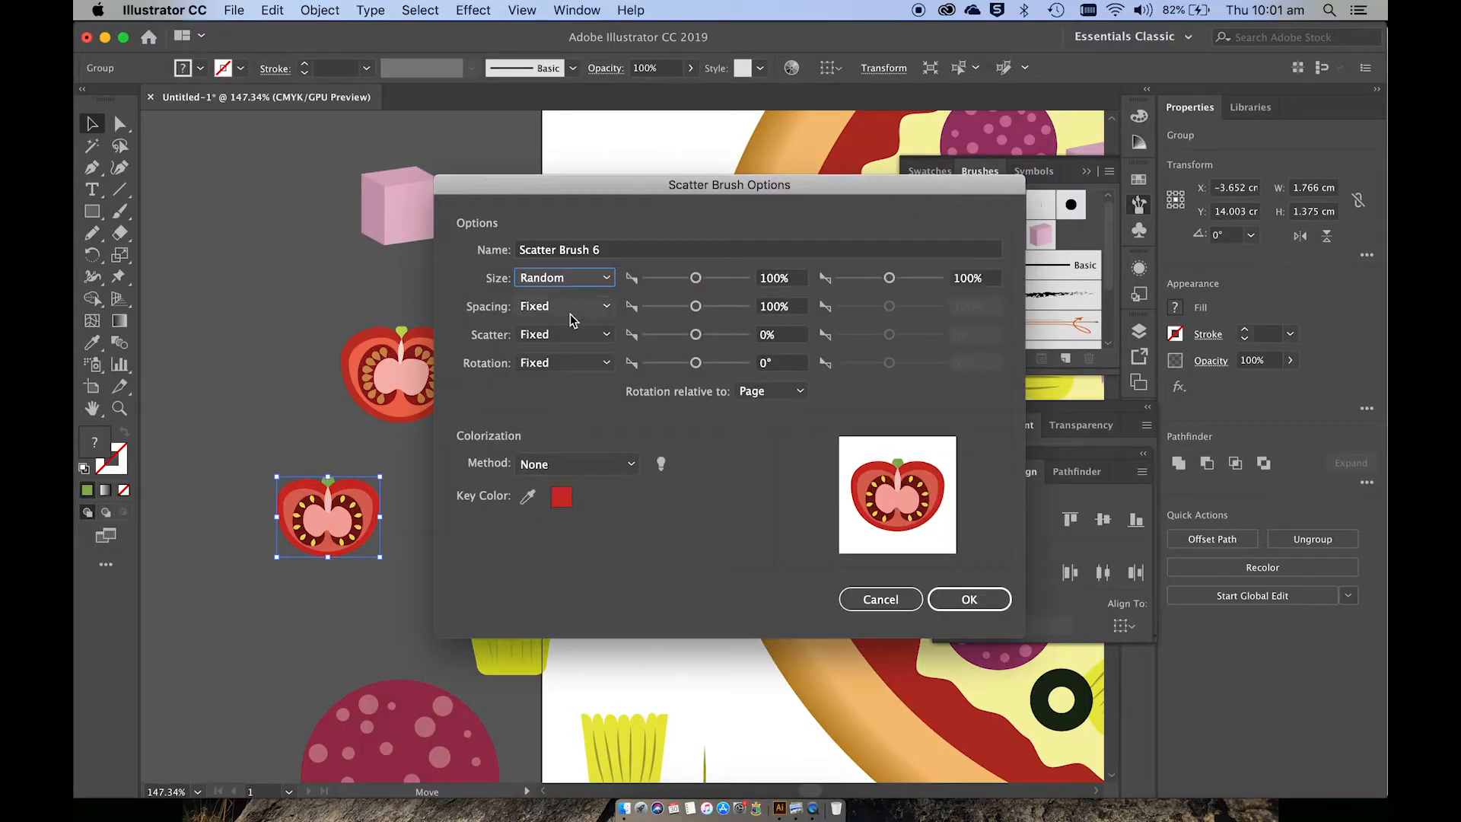
left_click(696, 279)
left_click_drag(698, 277, 698, 278)
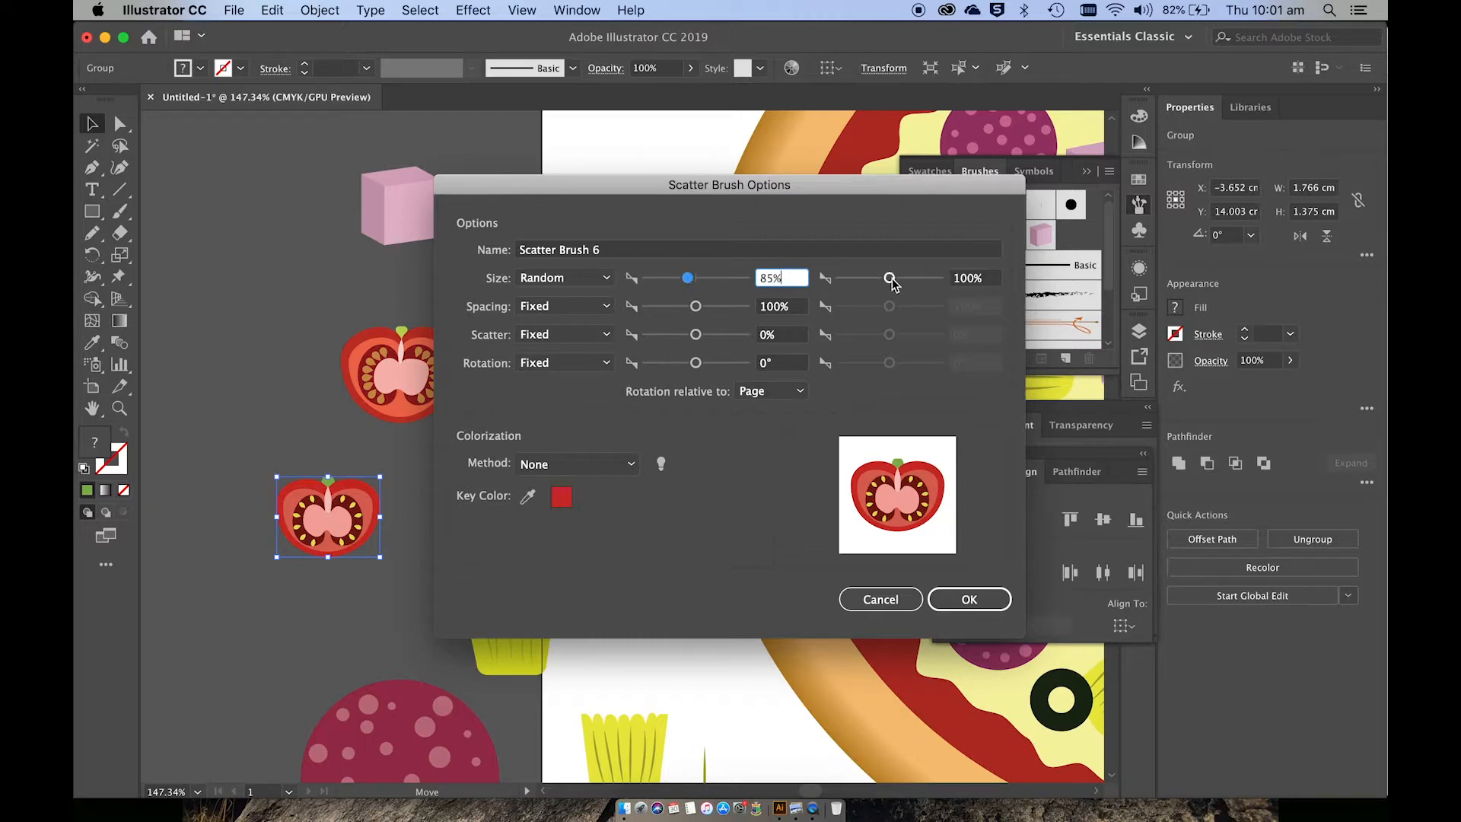
left_click_drag(887, 278, 894, 284)
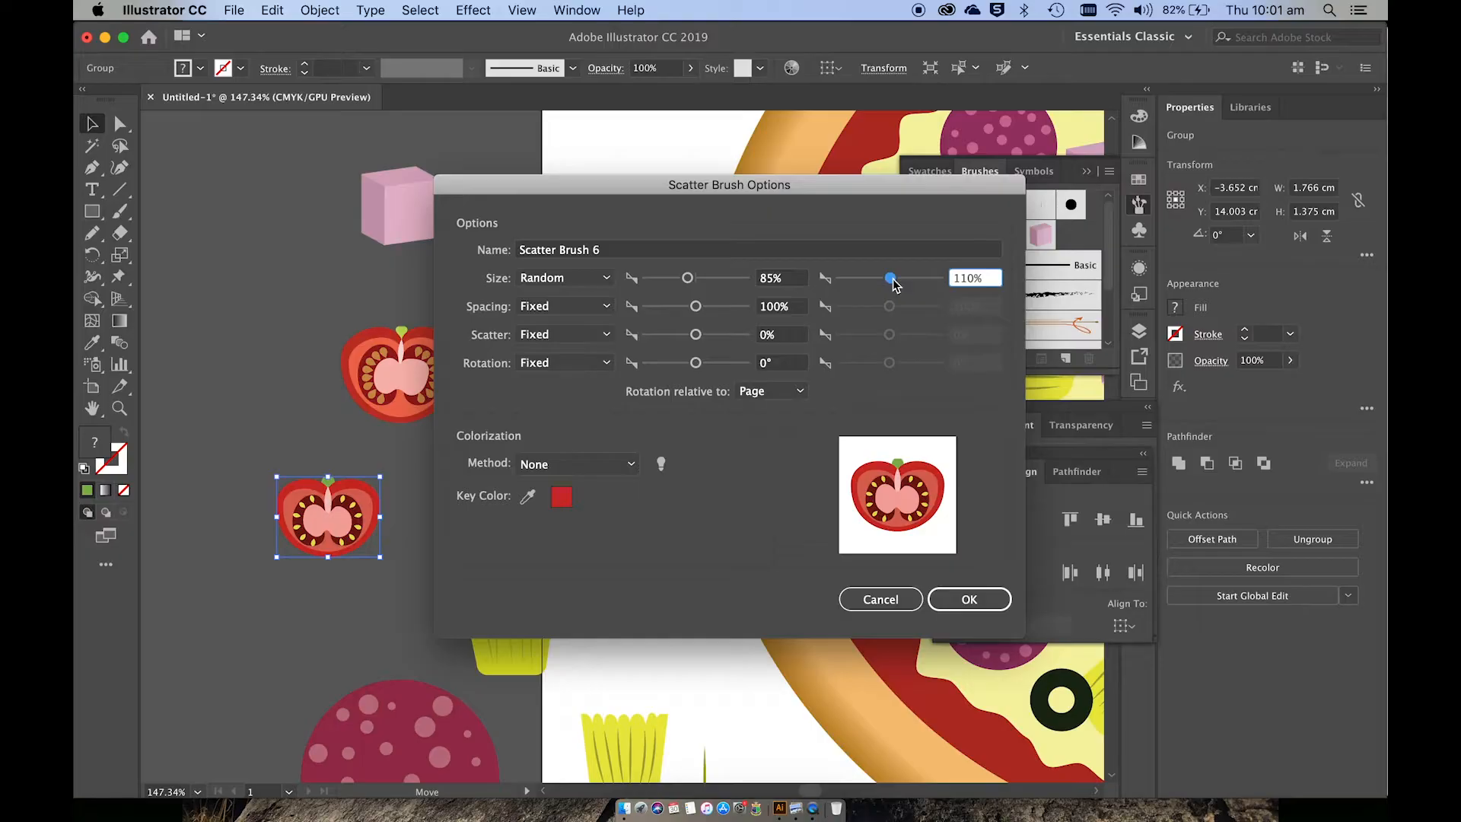
Set the brush's rotation to Random between -93° and 107° and accept the scatter brush options.
left_click(587, 368)
left_click(580, 405)
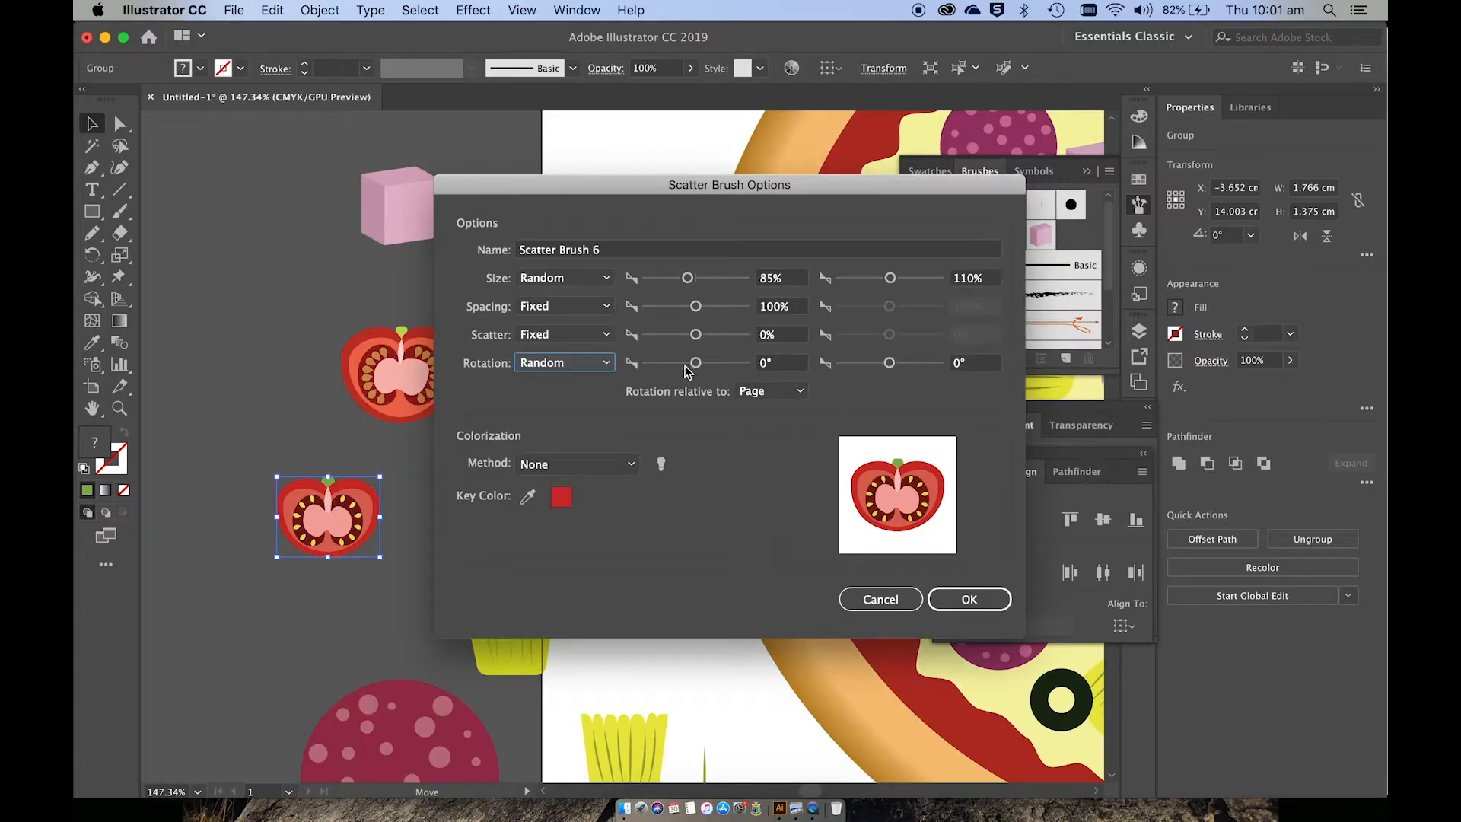
left_click_drag(685, 366, 670, 364)
left_click(919, 363)
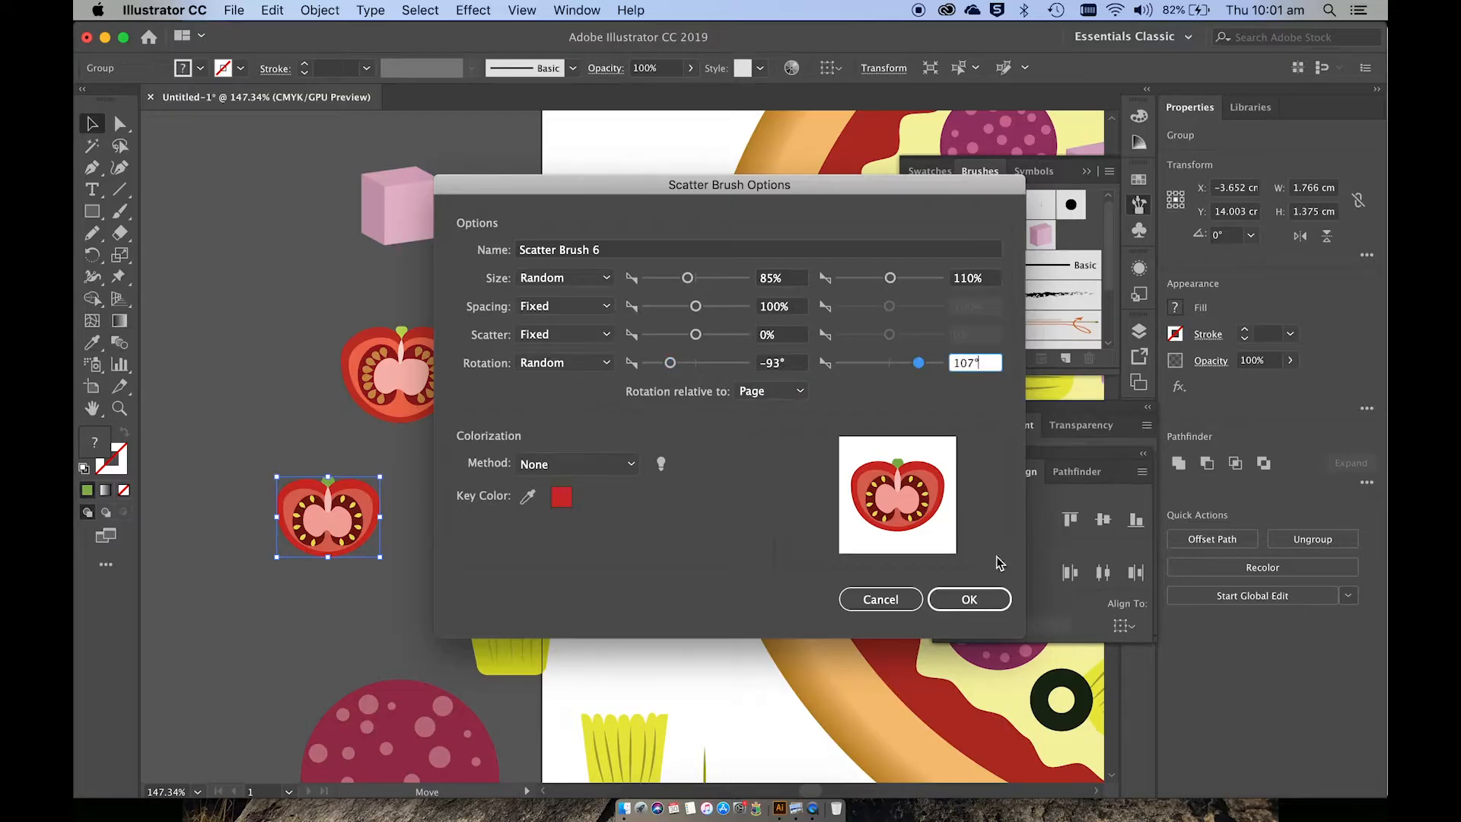
left_click(970, 599)
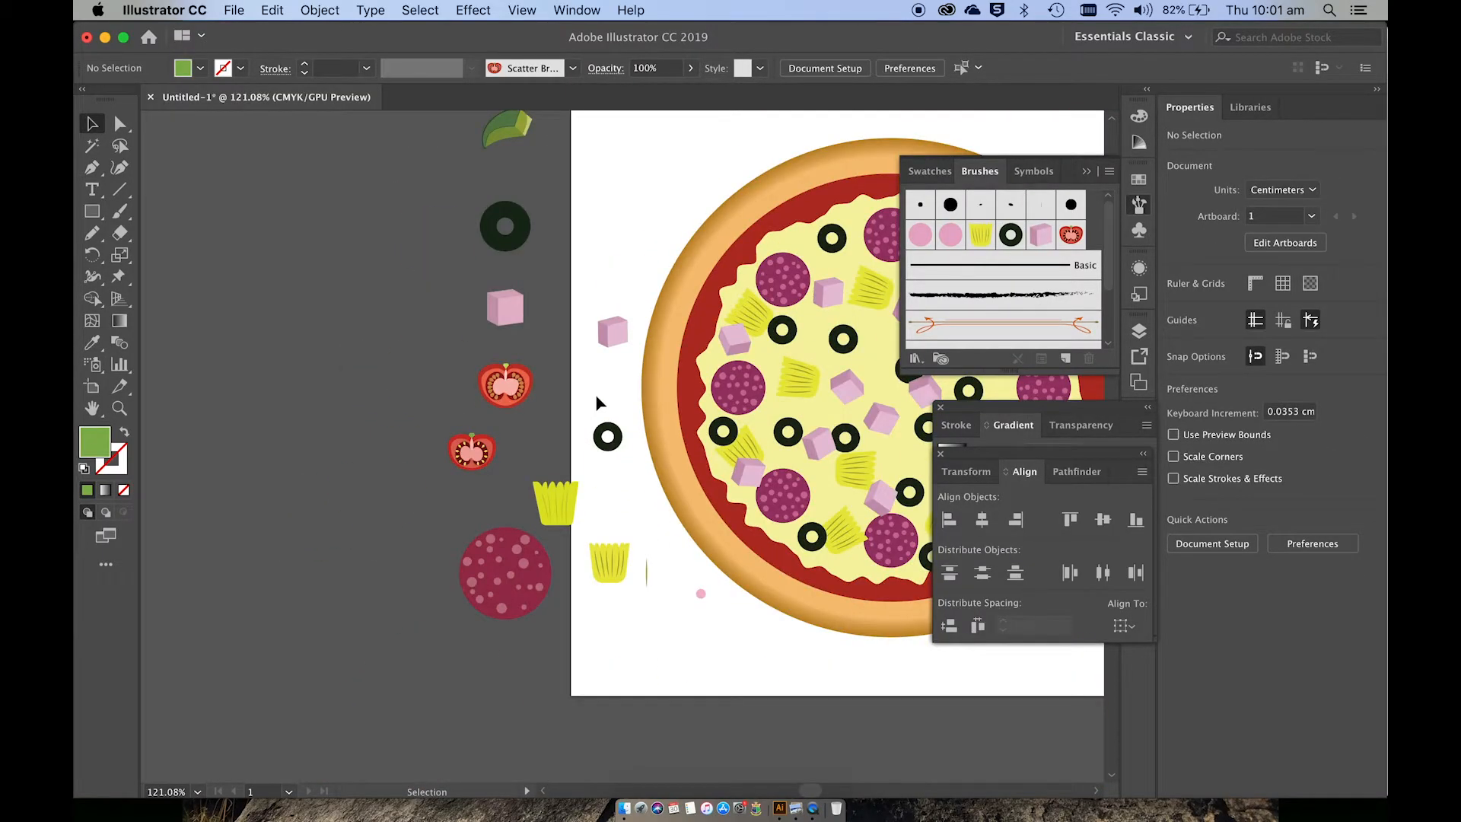
Swap fill and stroke, and dab thirteen single tomatoes across the pizza's cheese with the Paintbrush and the tomato scatter brush.
scroll(596, 395, "right", 10)
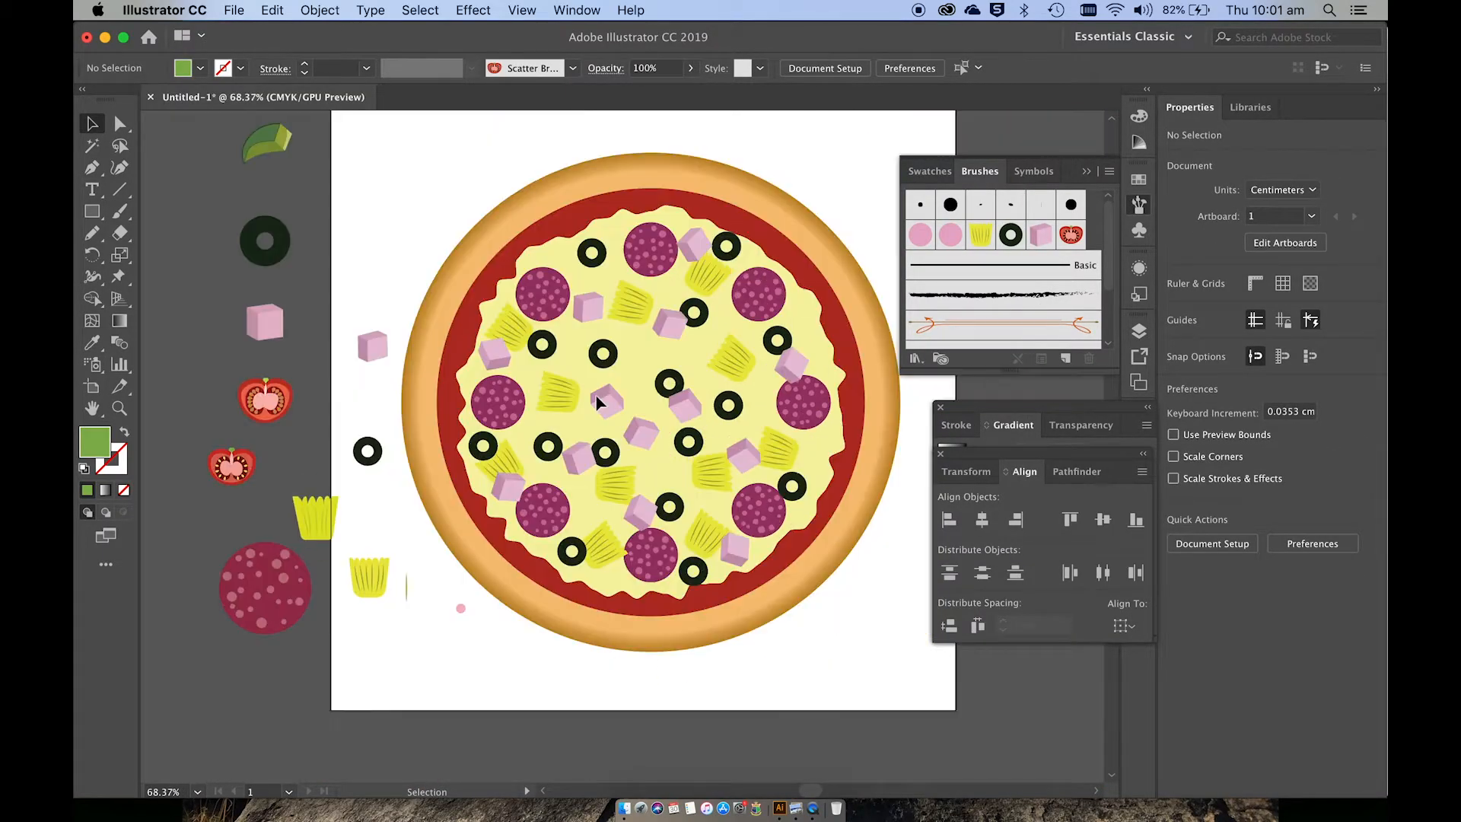
scroll(596, 395, "left", 2)
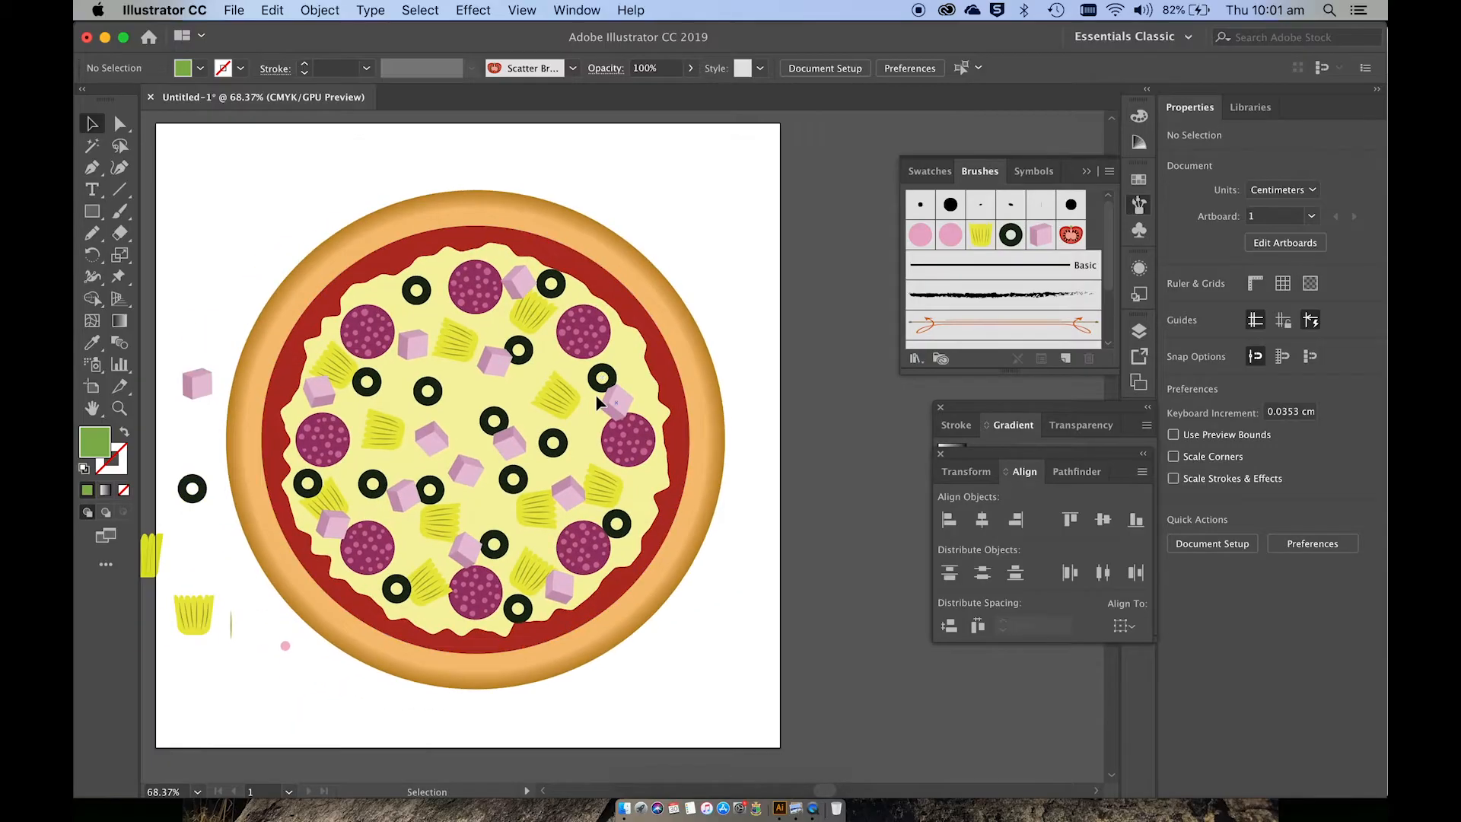
left_click(120, 211)
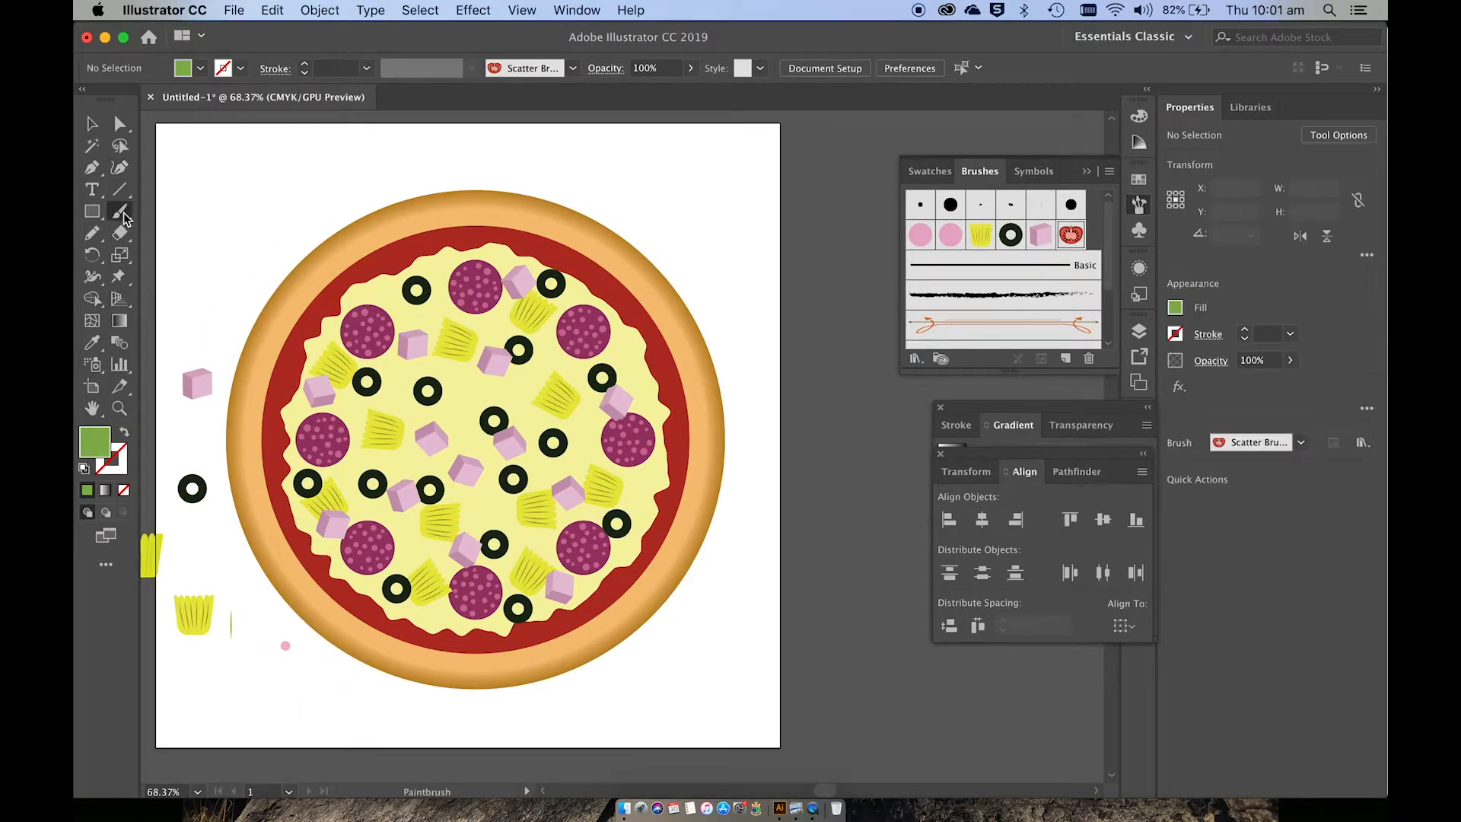
left_click(124, 434)
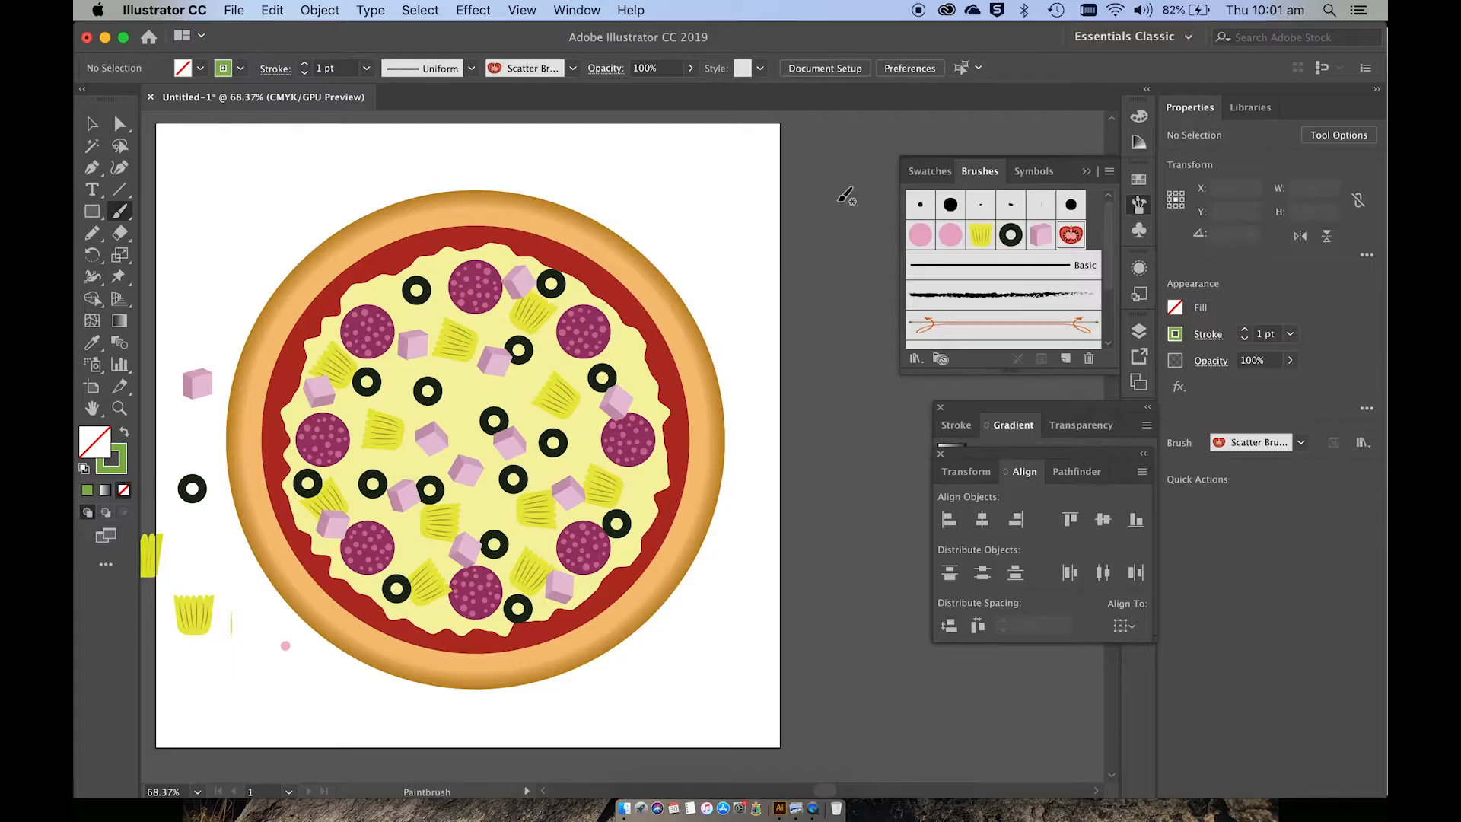
left_click(521, 390)
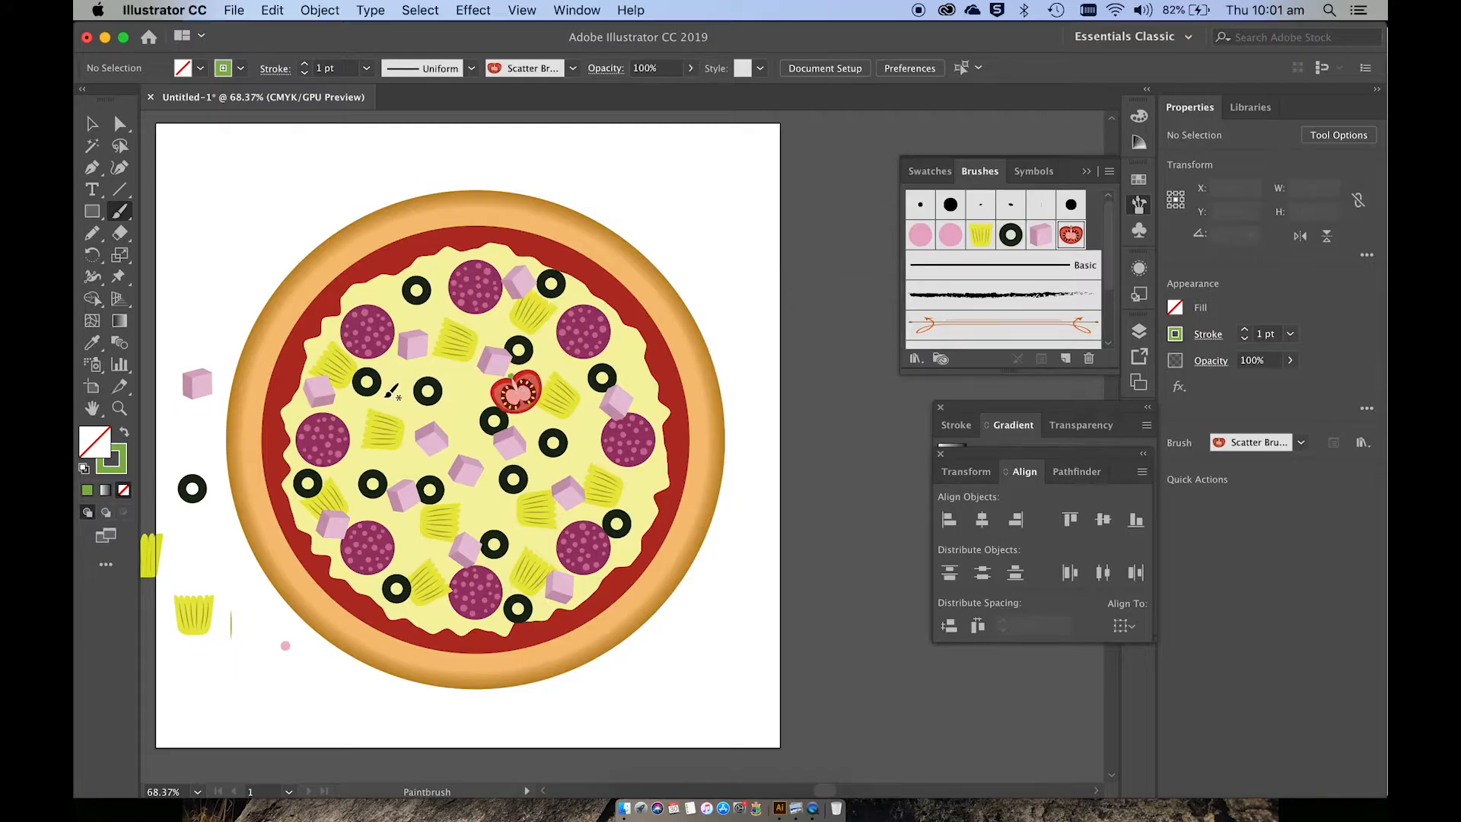
left_click(397, 384)
left_click(440, 303)
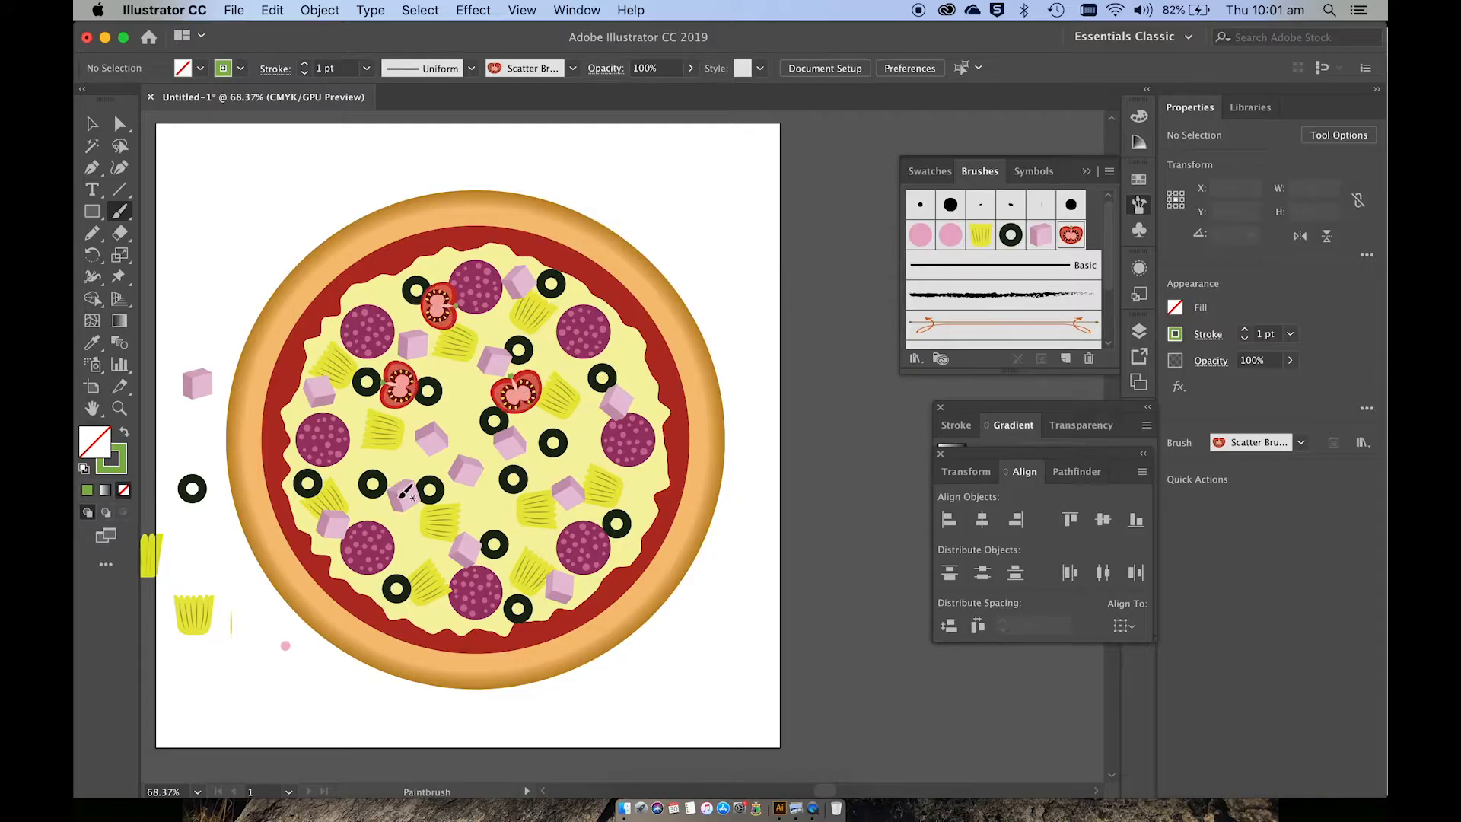
left_click(408, 541)
left_click(537, 541)
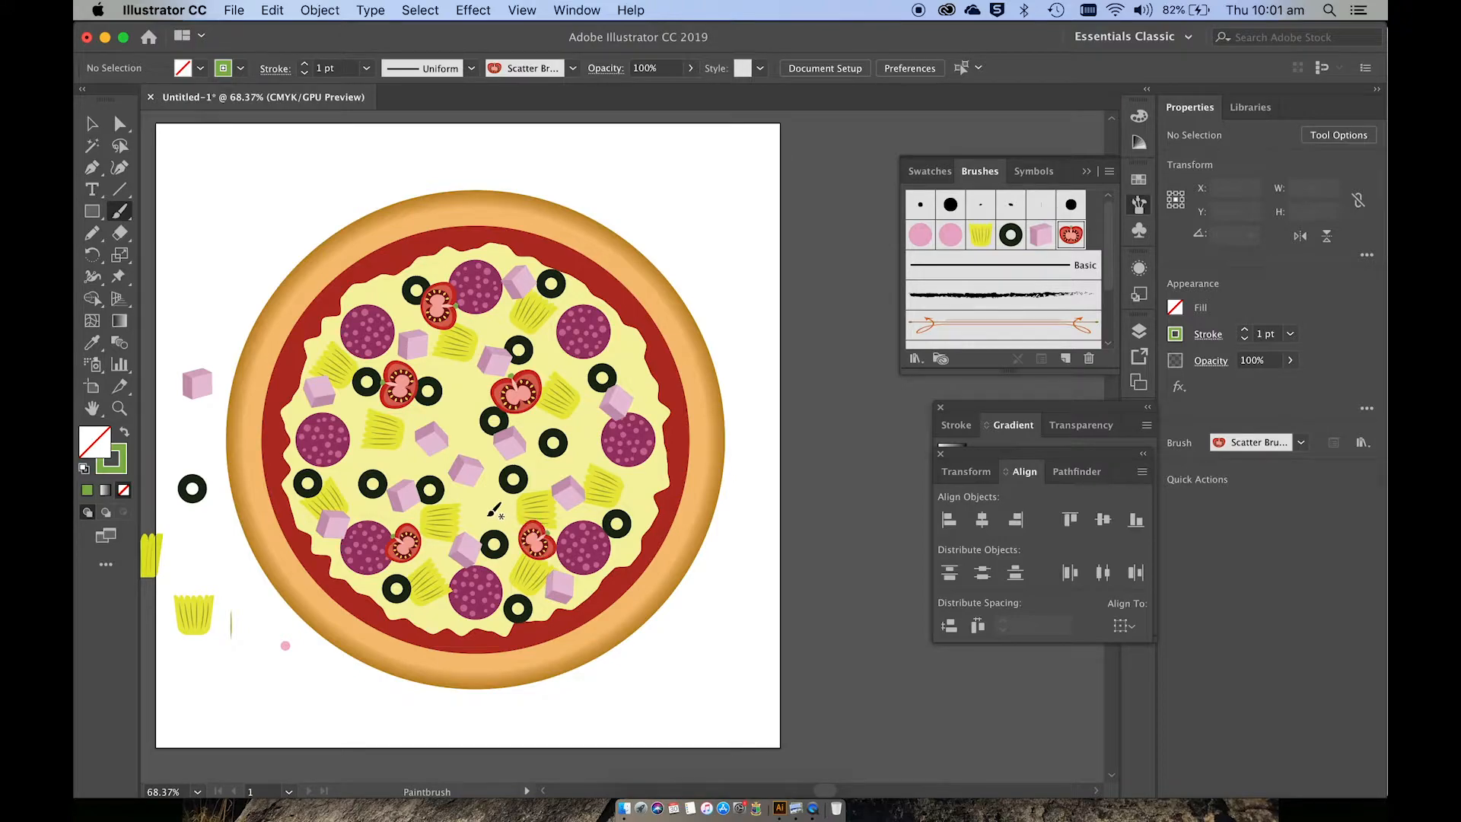
left_click(488, 515)
left_click(593, 423)
left_click(631, 472)
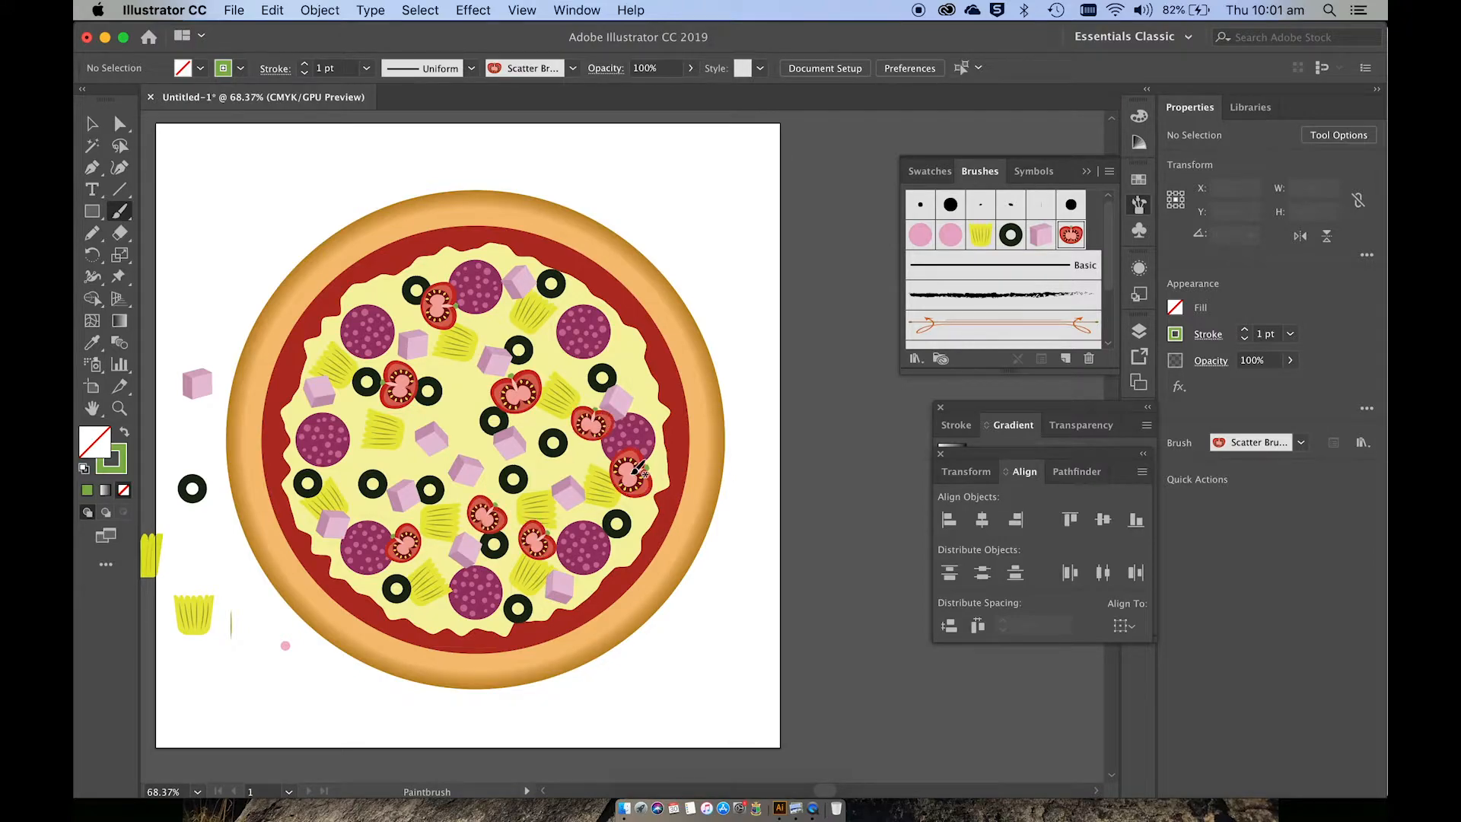
left_click(373, 460)
left_click(334, 410)
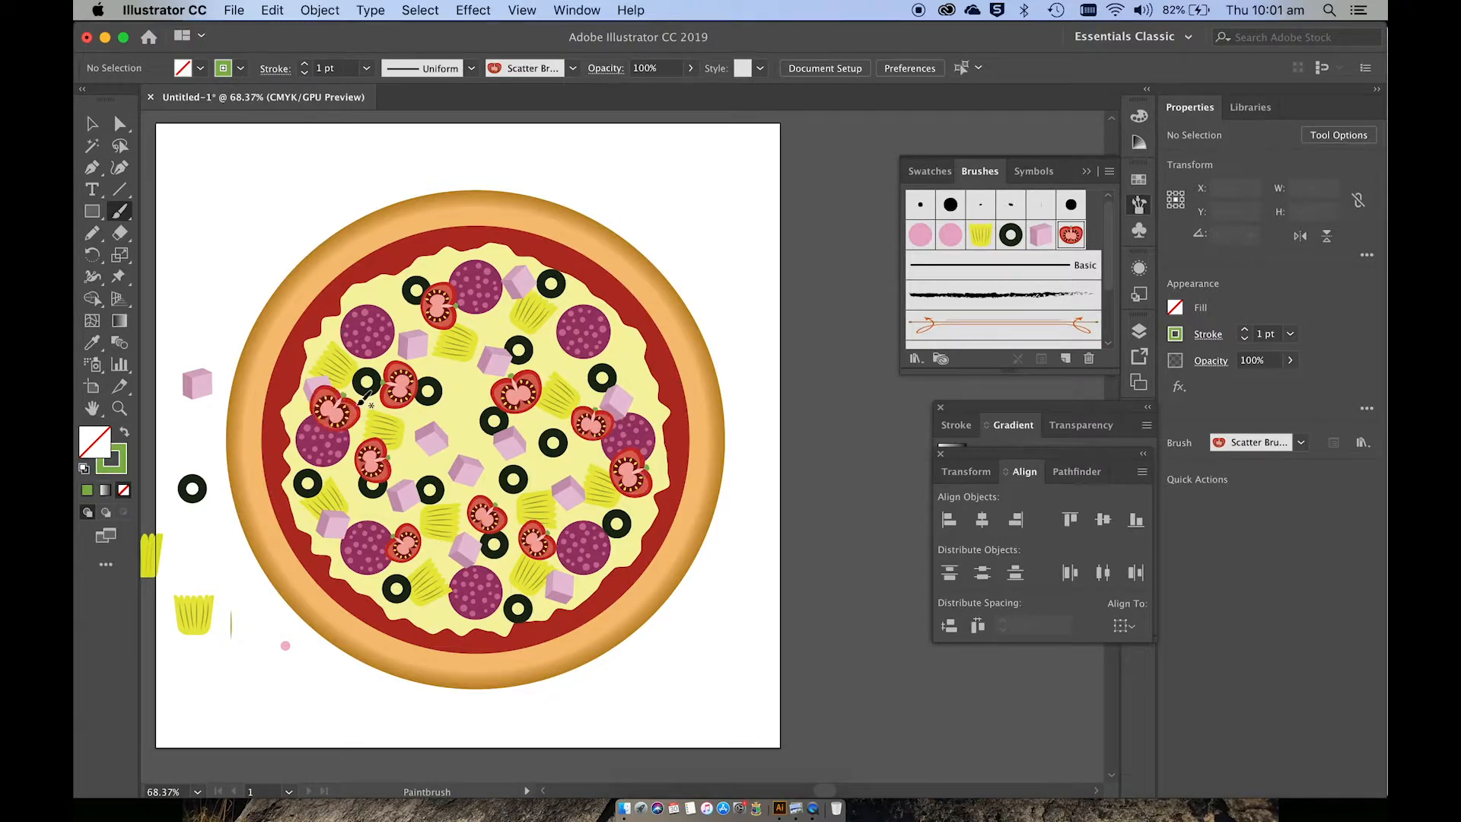
left_click(553, 352)
left_click(450, 433)
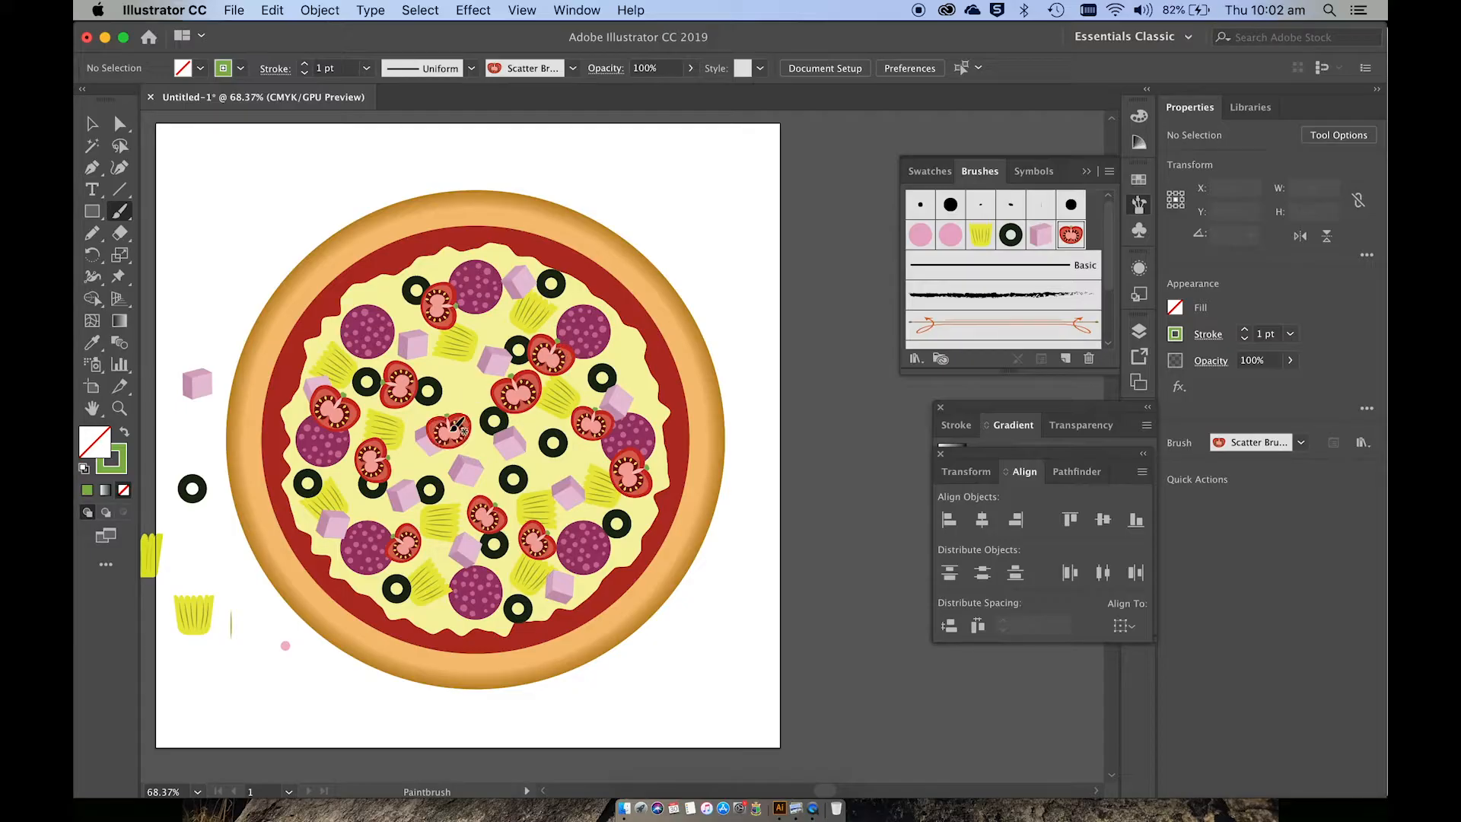
left_click(440, 607)
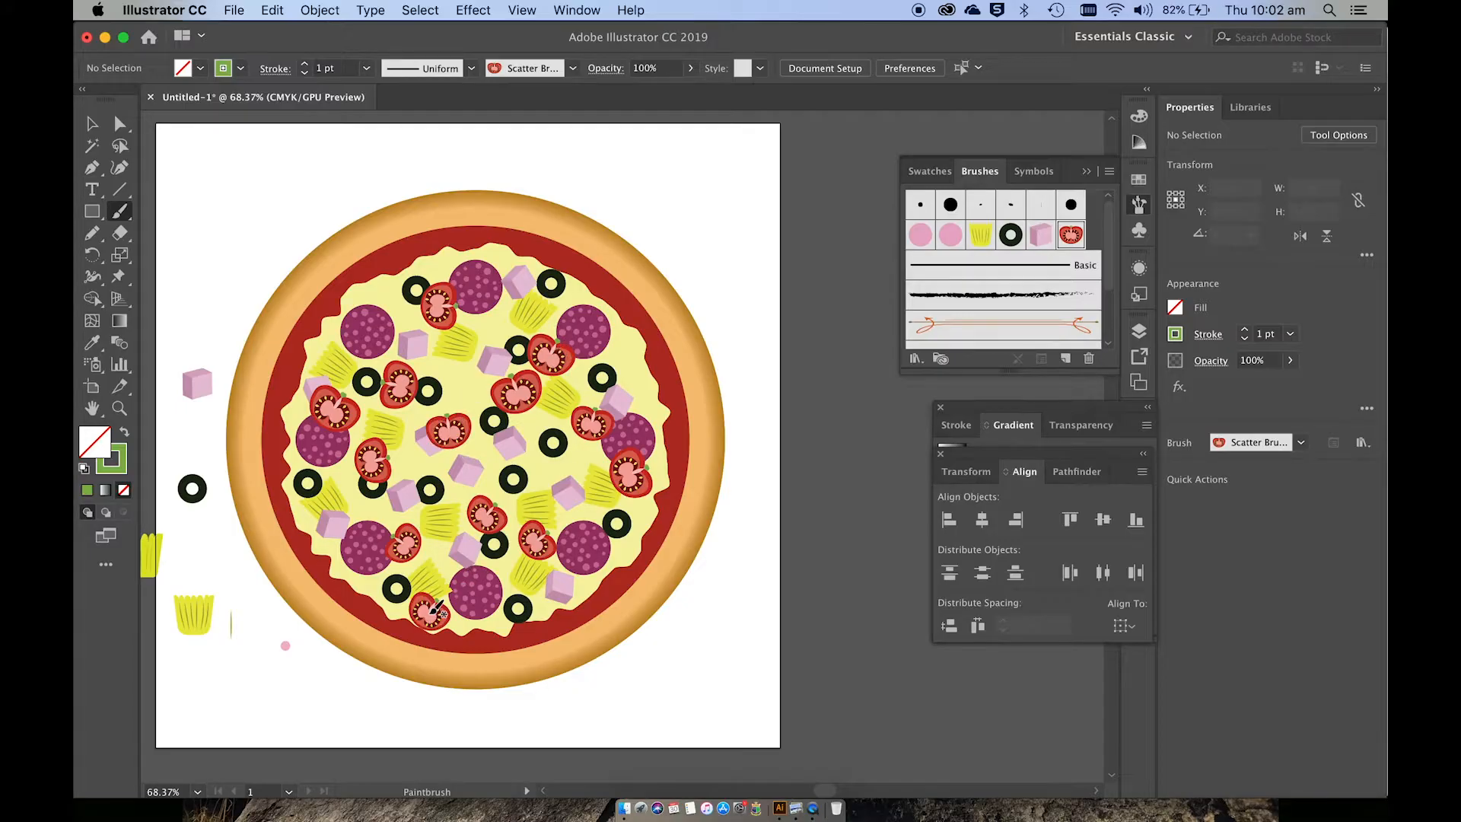
Examine the tomatoes scattered on the pizza and the finished green pepper slice beside the artboard.
scroll(548, 567, "up", 5)
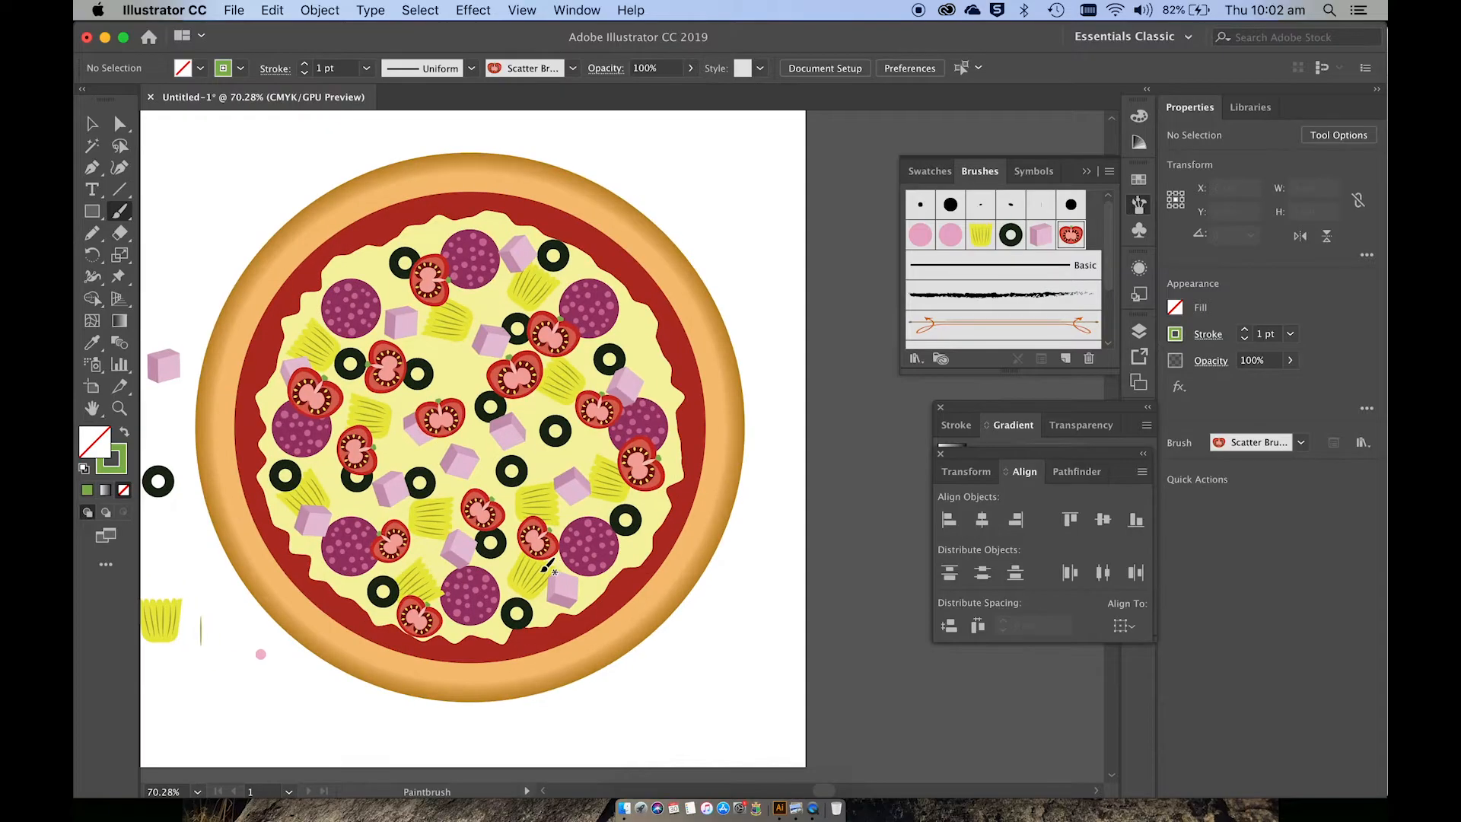
scroll(548, 567, "left", 4)
scroll(548, 567, "left", 3)
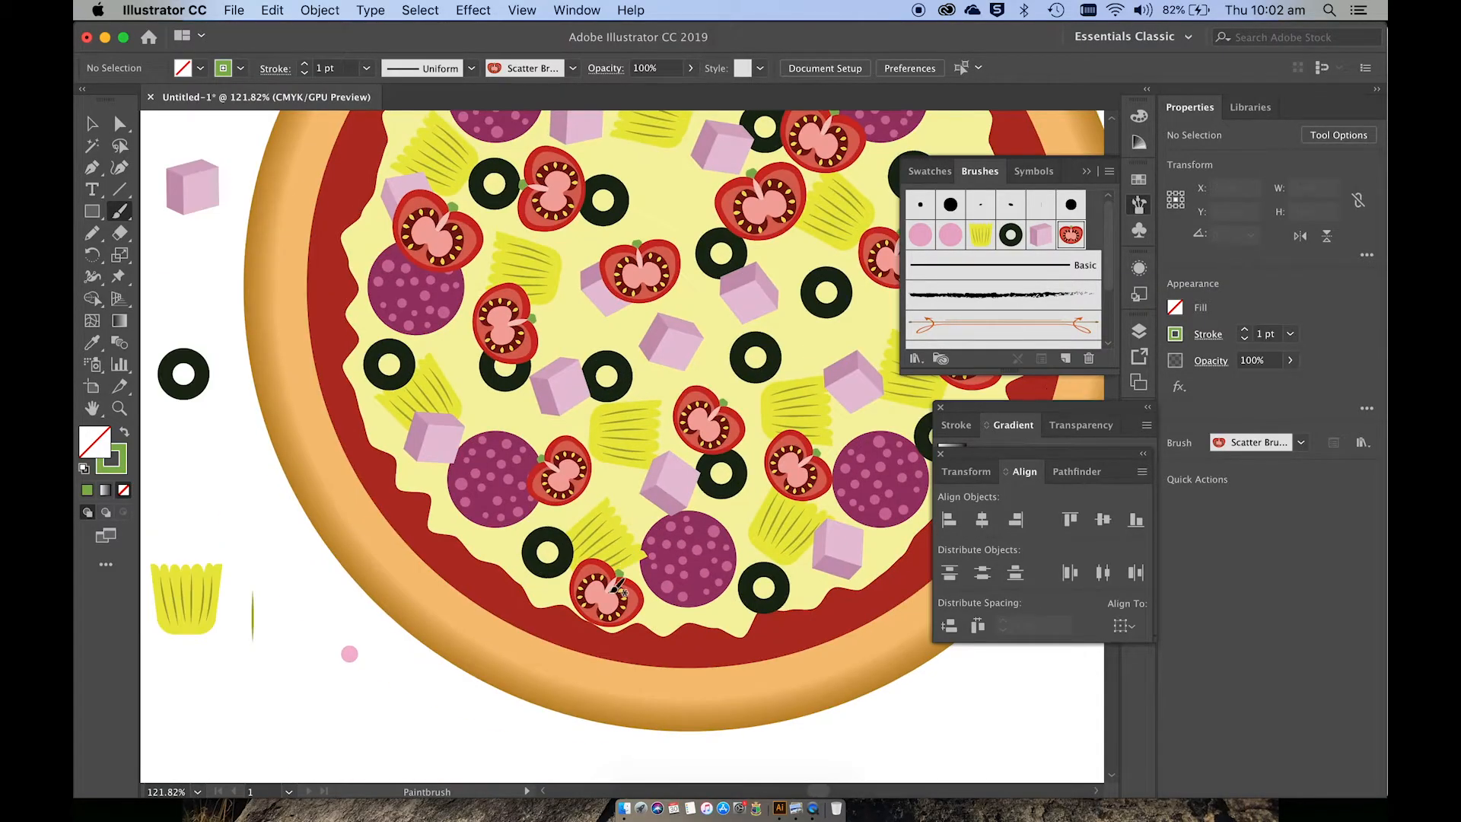
scroll(630, 596, "left", 5)
scroll(630, 596, "up", 3)
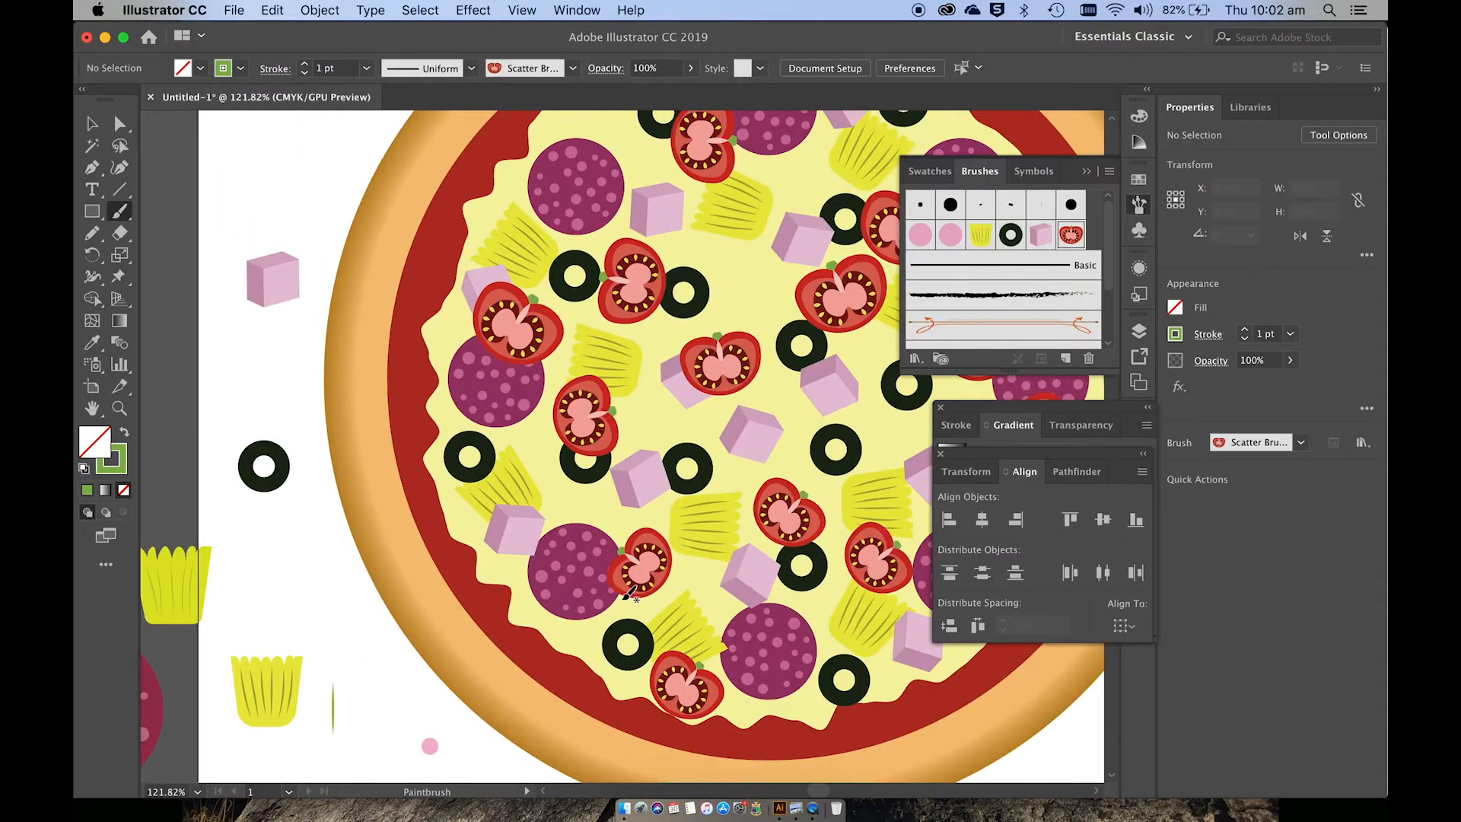
scroll(630, 593, "left", 3)
scroll(630, 594, "up", 2)
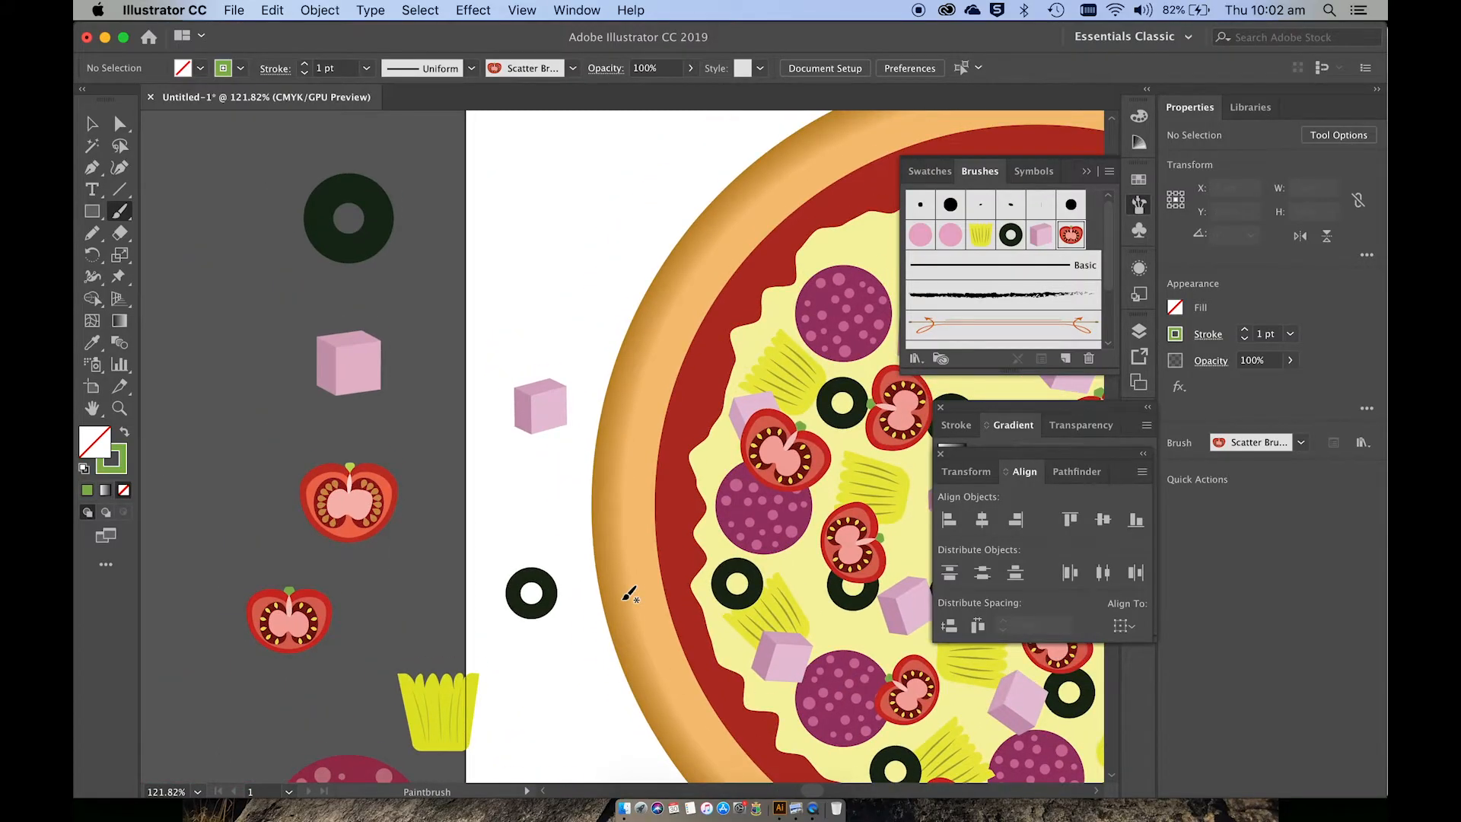
scroll(630, 594, "down", 4)
scroll(630, 594, "left", 2)
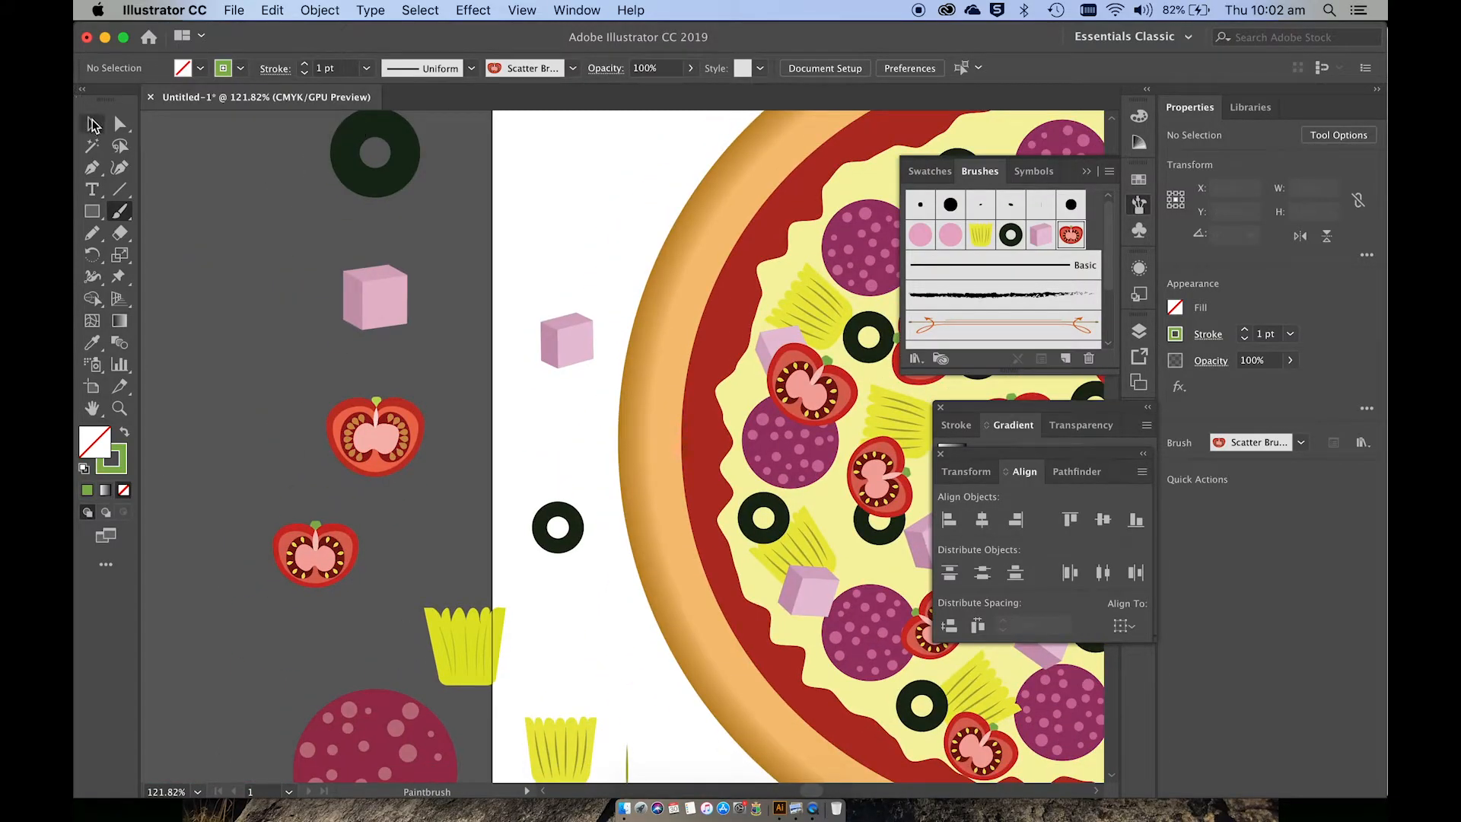
left_click(92, 124)
scroll(363, 291, "left", 3)
scroll(364, 291, "up", 1)
scroll(363, 292, "up", 2)
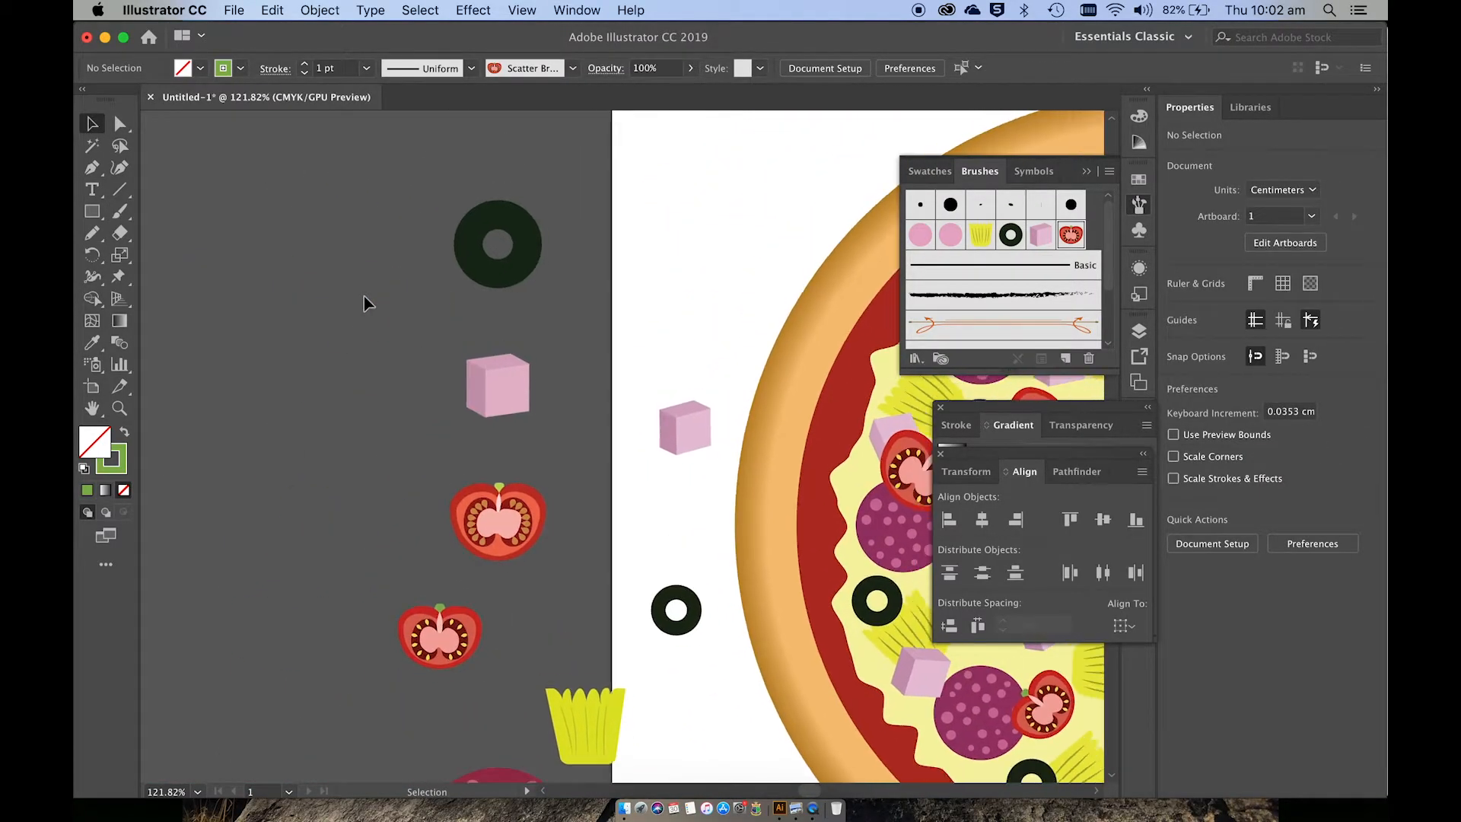
scroll(364, 300, "down", 5)
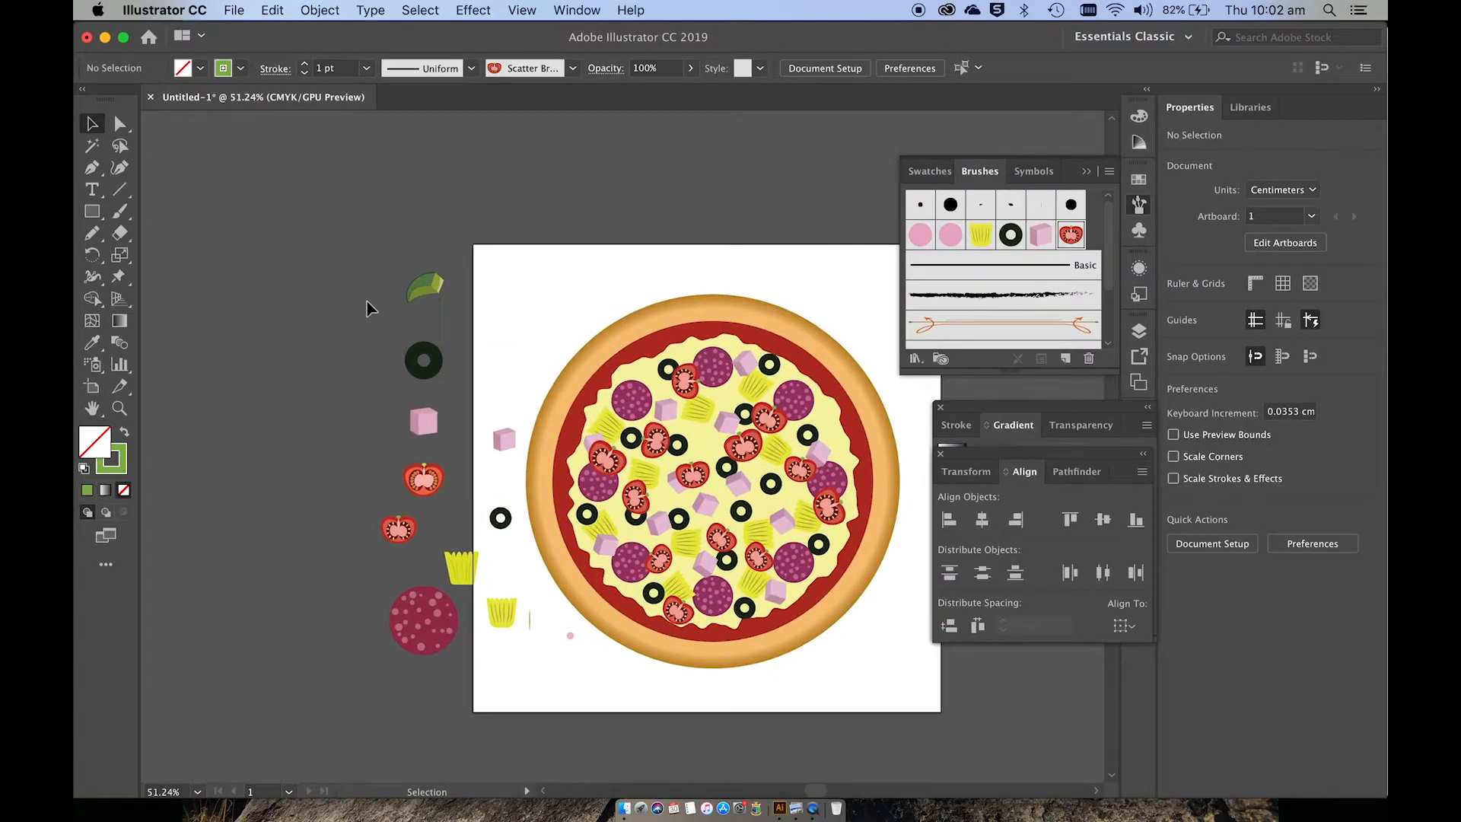
scroll(366, 304, "up", 5)
scroll(367, 299, "up", 5)
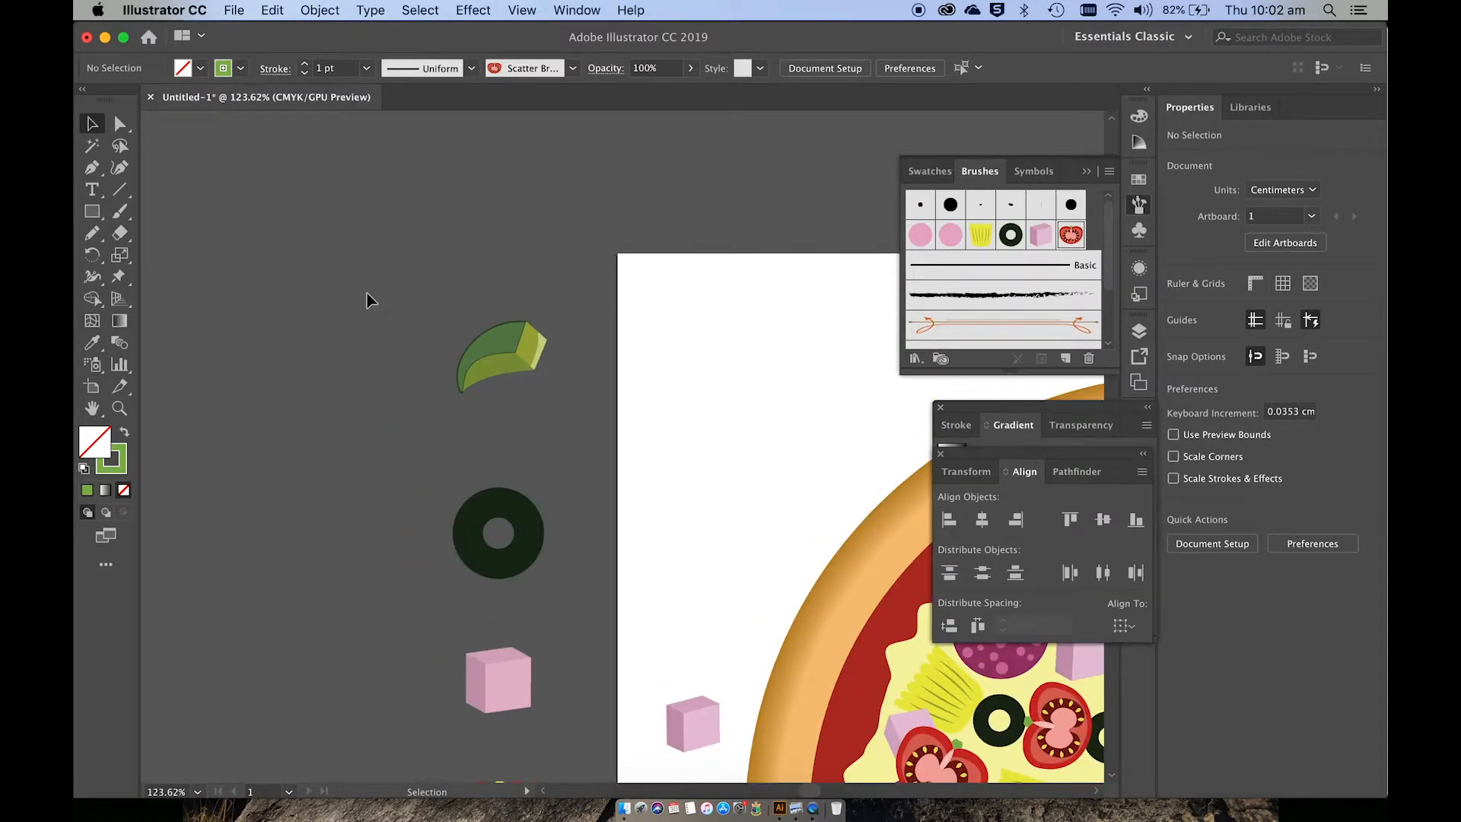
scroll(367, 297, "up", 3)
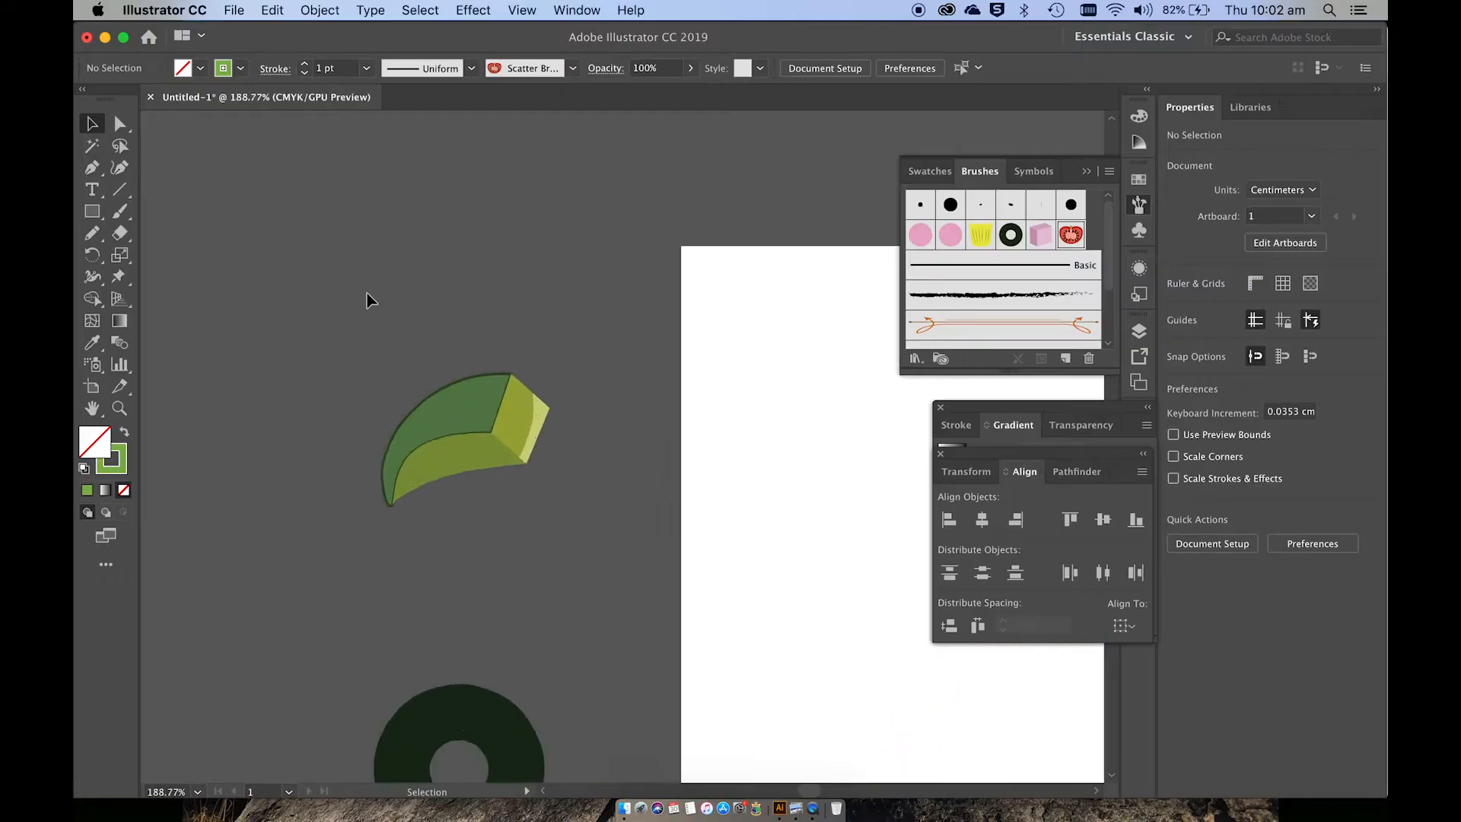
Draw a closed crescent about 1.94 cm wide and 0.83 cm high above the pepper example with the Curvature tool, with a straight right end.
left_click(119, 169)
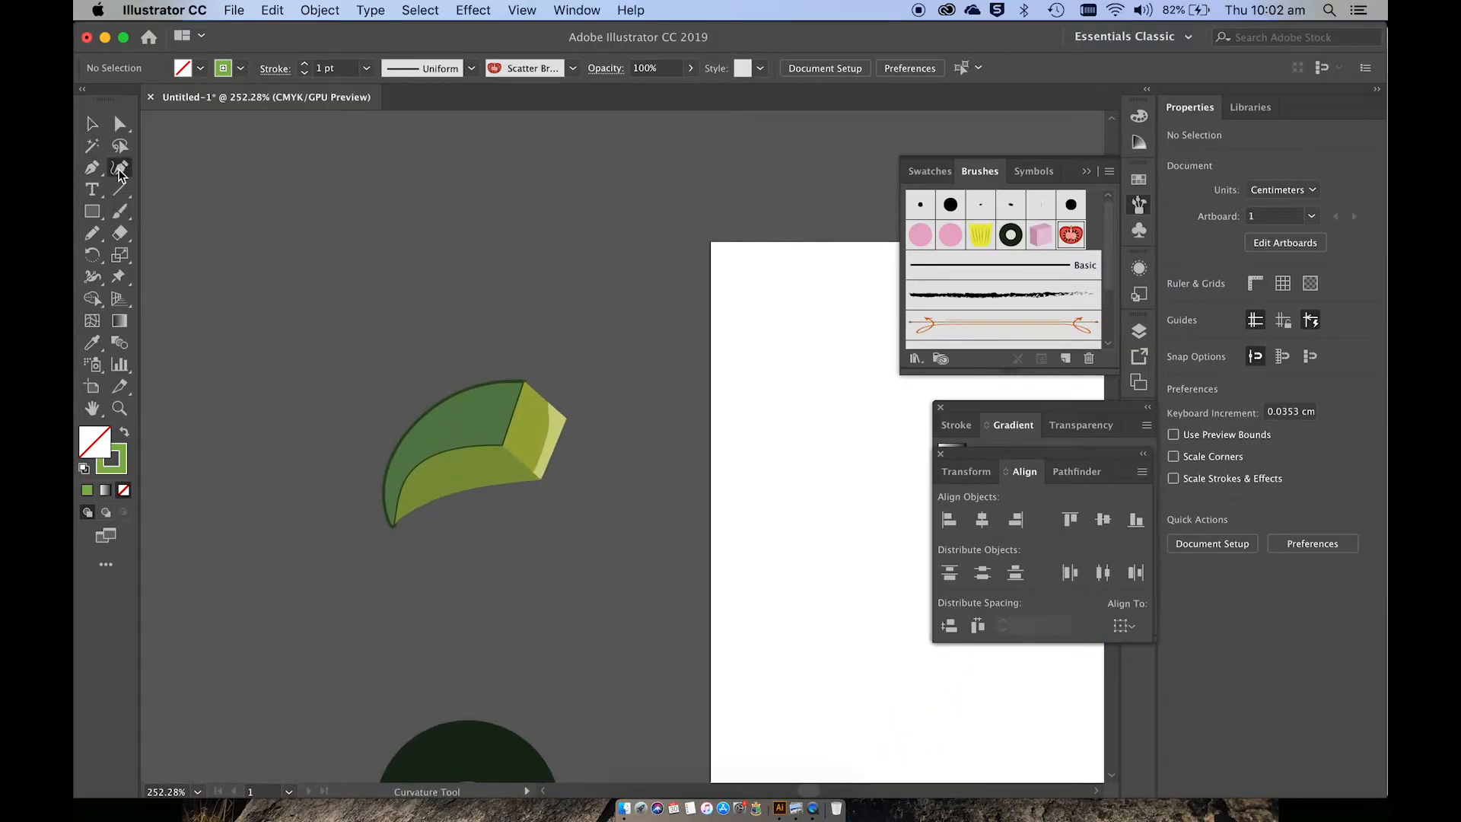
left_click(331, 286)
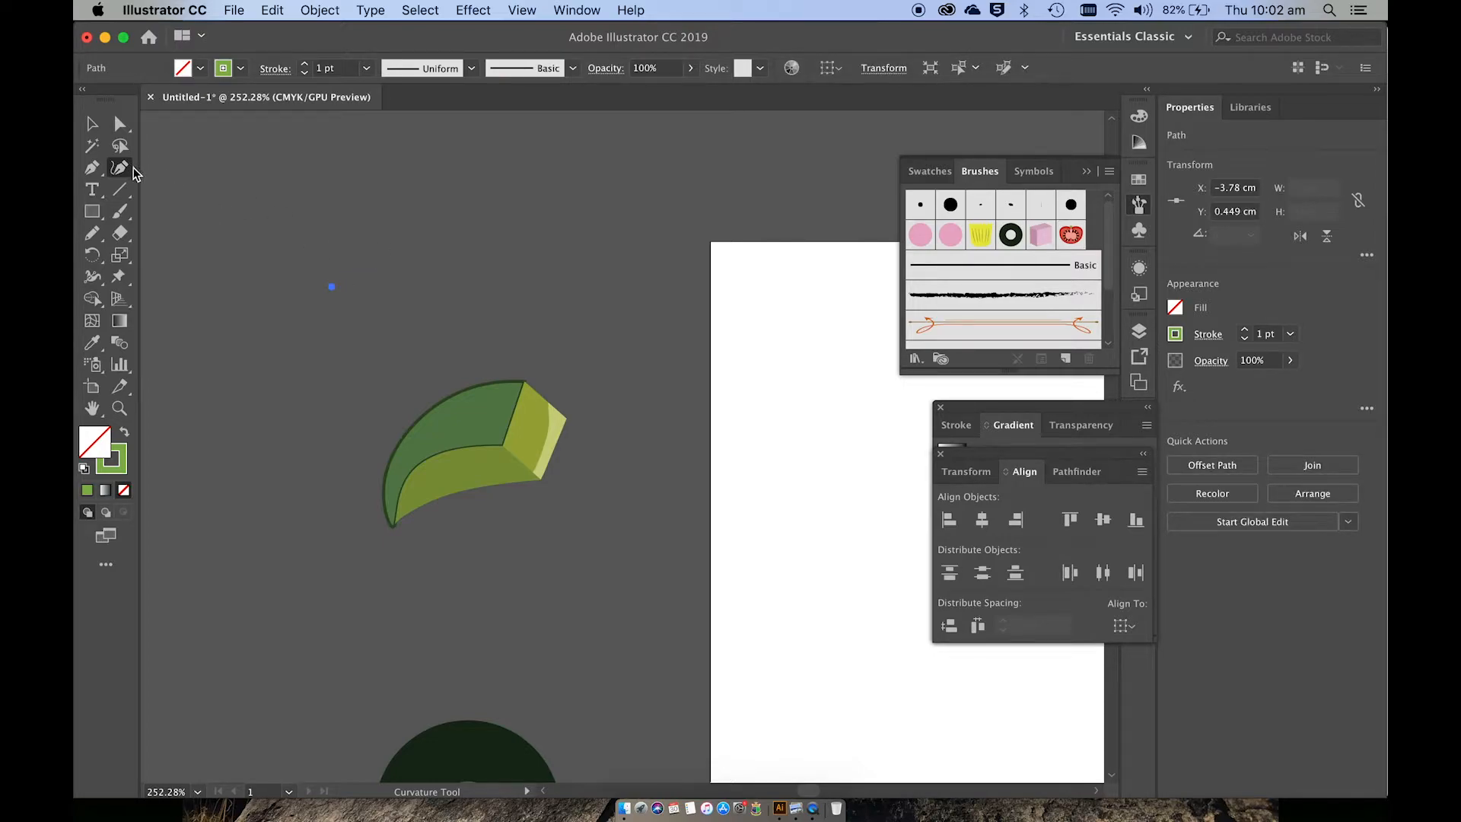
left_click(394, 241)
left_click(491, 249)
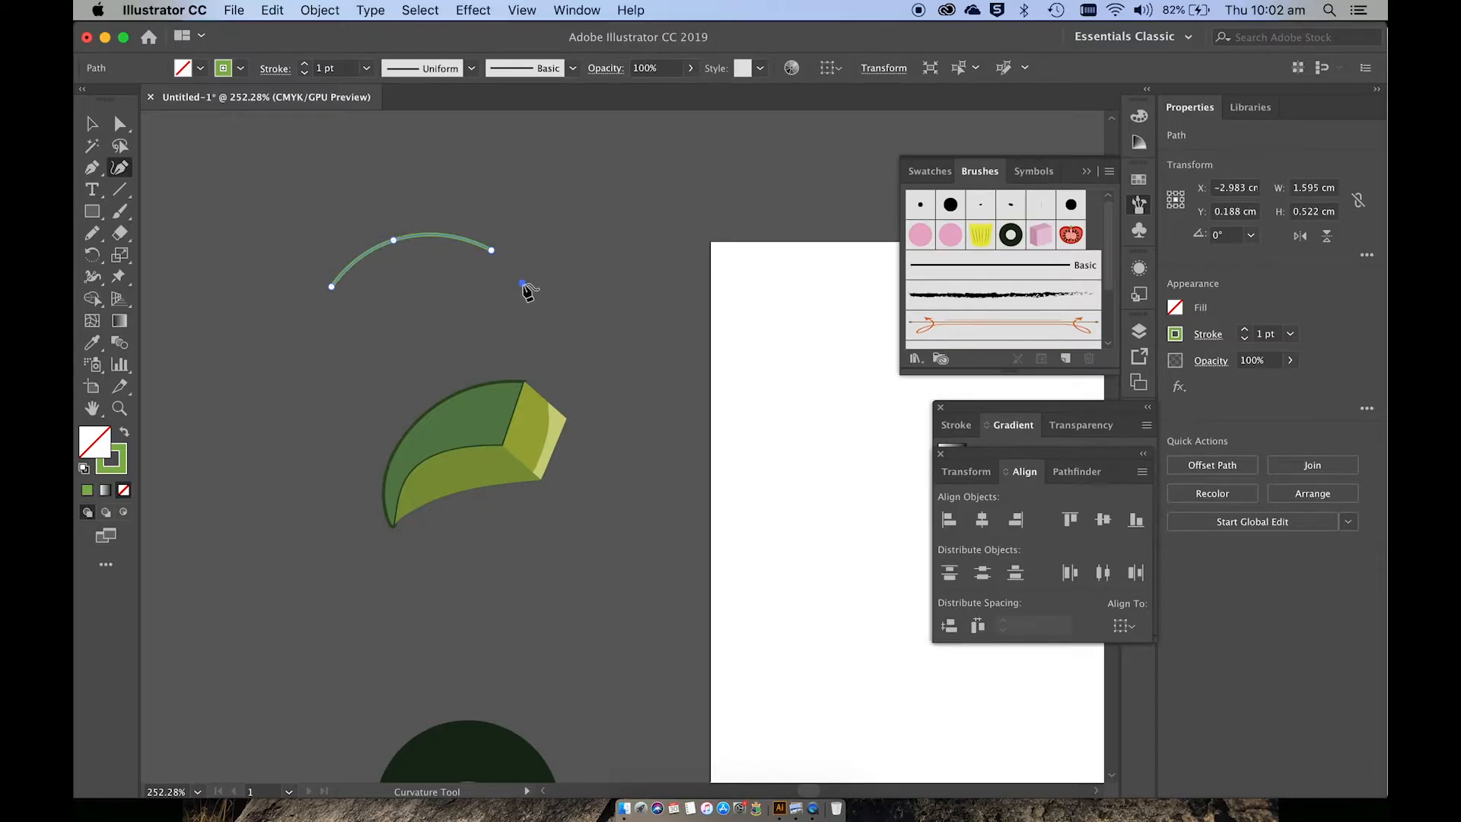
left_click(523, 284)
double_click(523, 285)
left_click(471, 317)
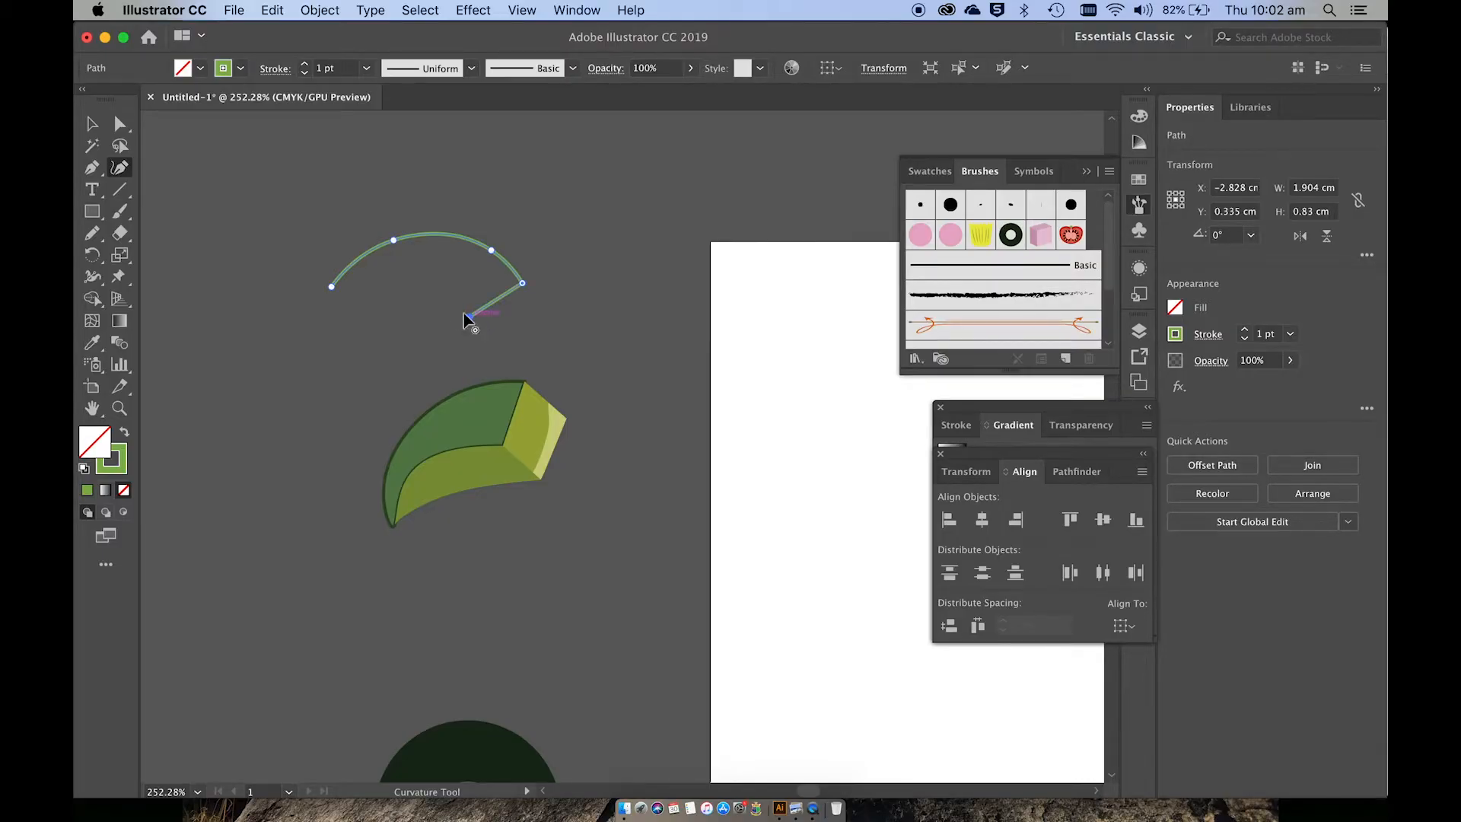
left_click(436, 290)
left_click(366, 288)
left_click(332, 287)
Raise the crescent's upper-left anchor point slightly, and swap its stroke and fill so it is solid green without an outline.
scroll(381, 312, "up", 5)
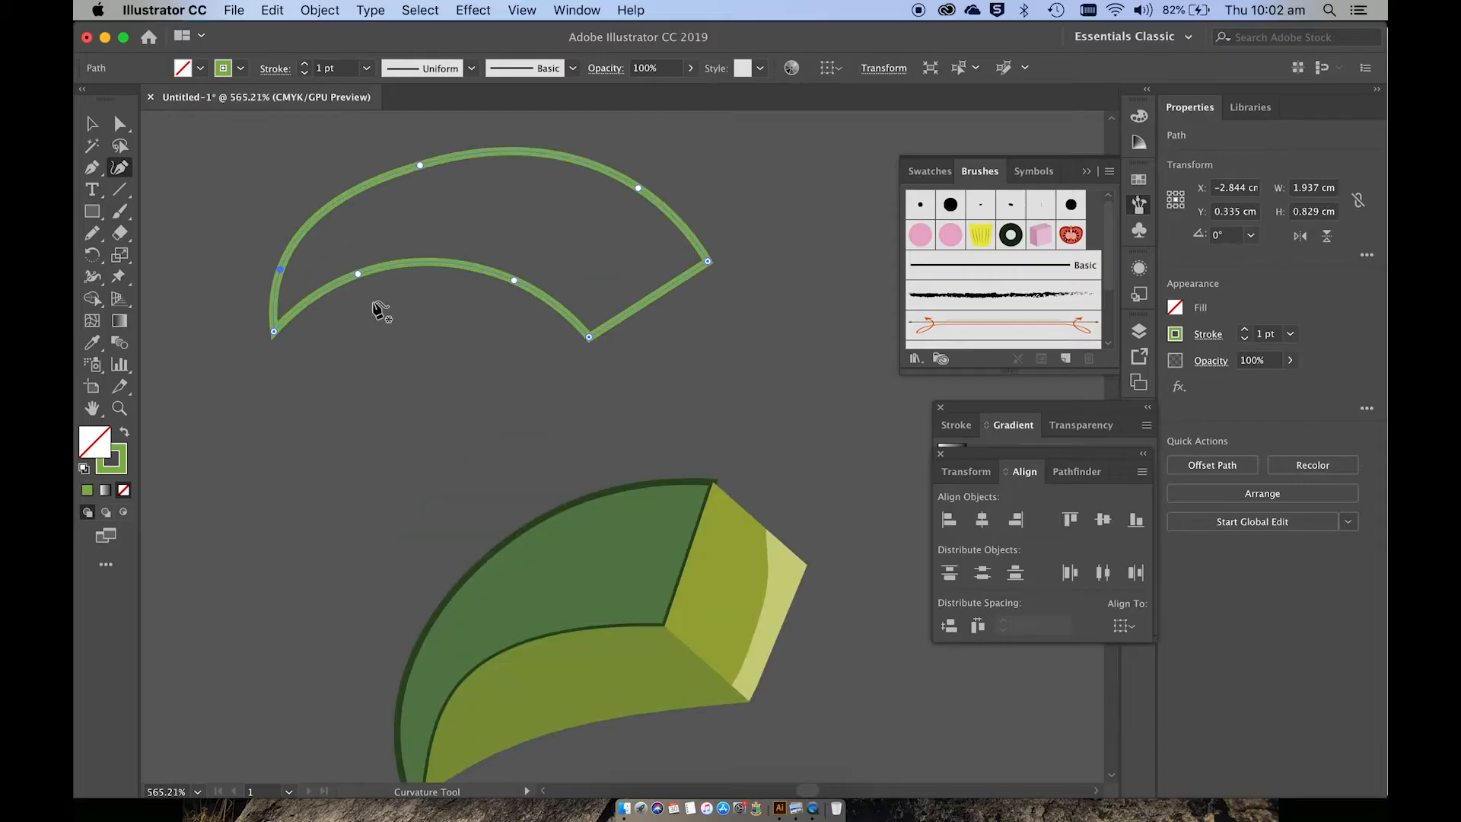
key("a")
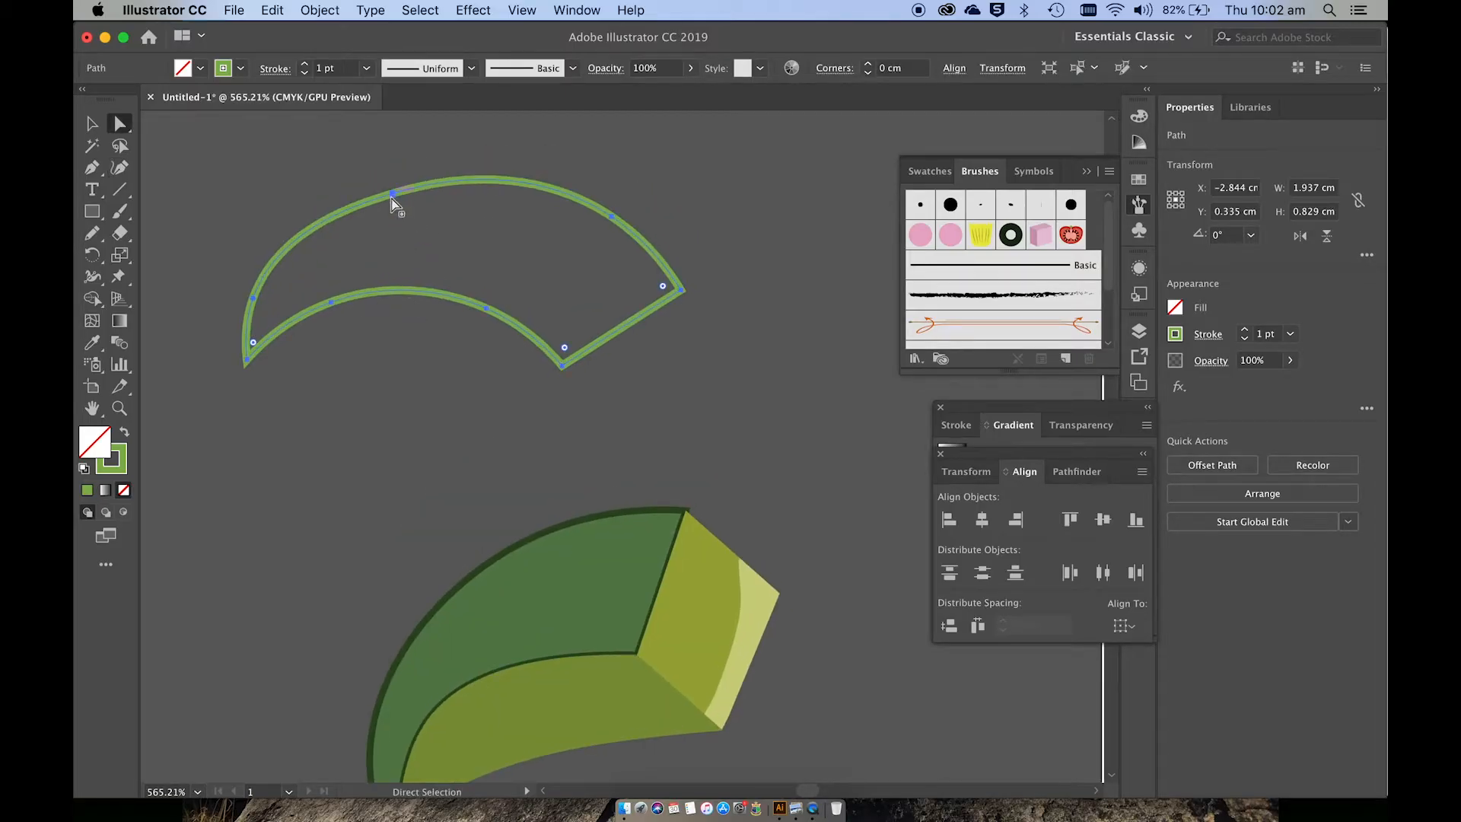
left_click_drag(392, 196, 391, 187)
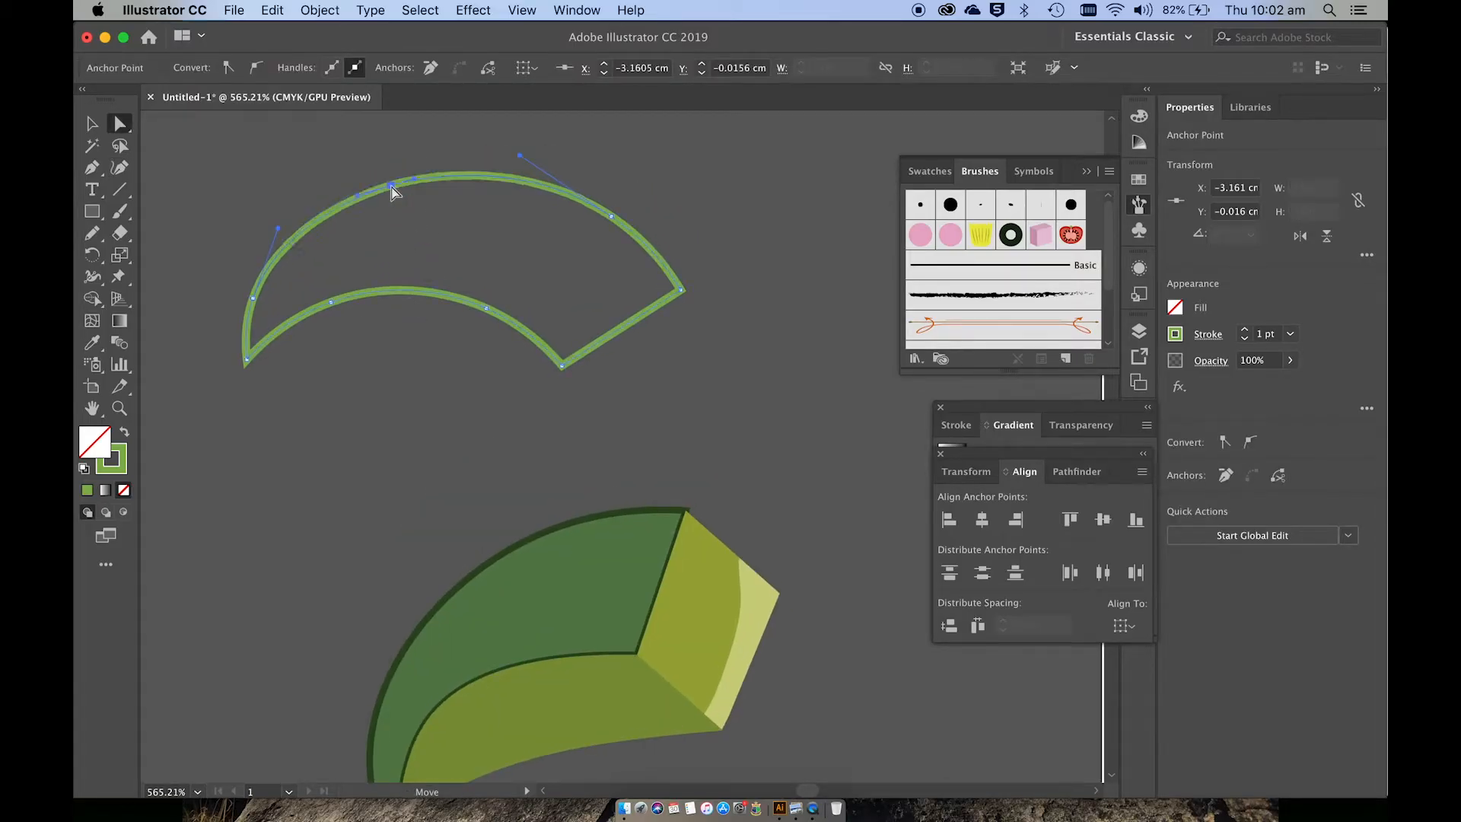
left_click(630, 145)
scroll(639, 152, "down", 3)
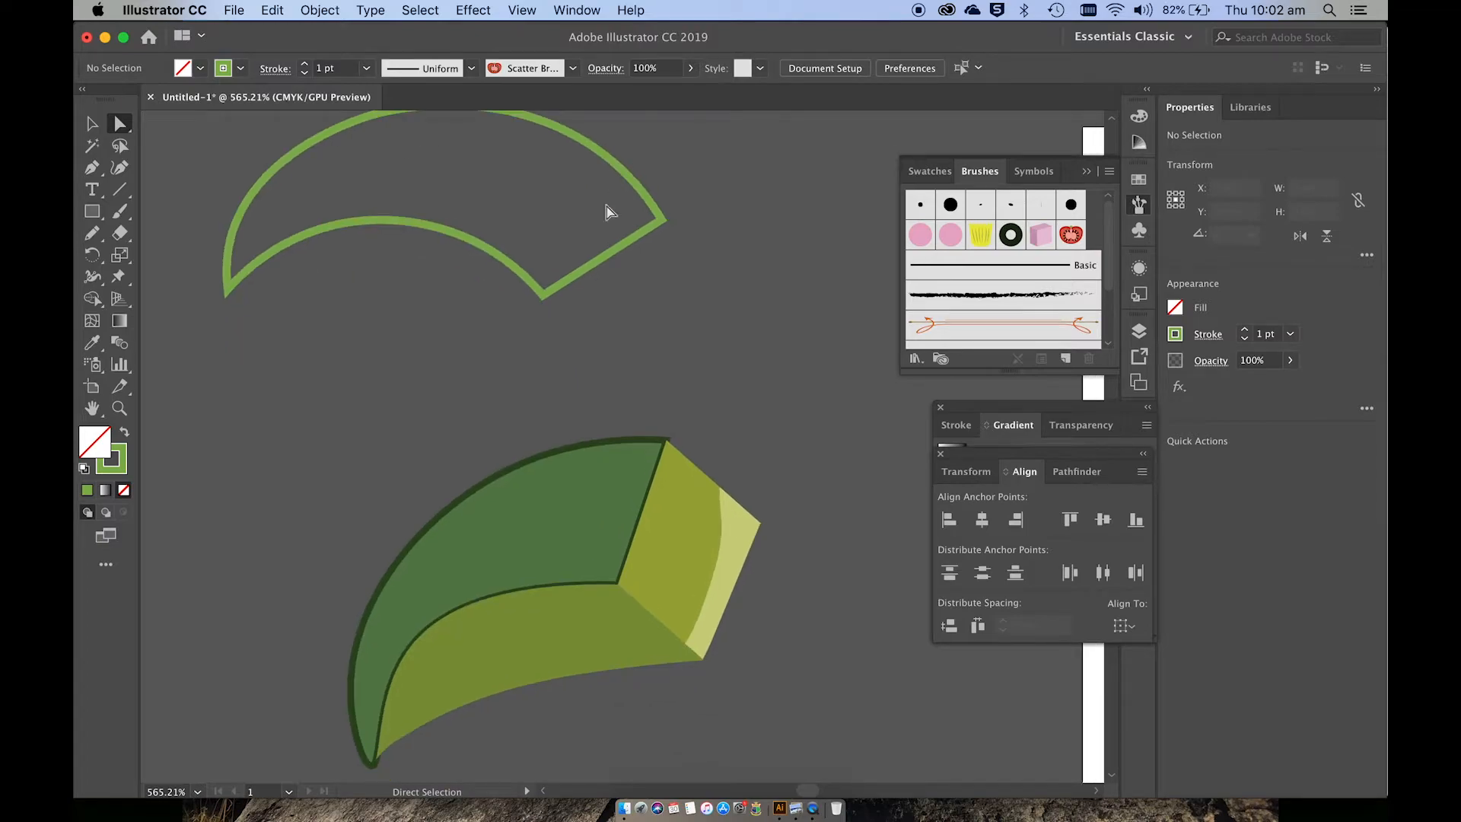
left_click(641, 195)
left_click(126, 432)
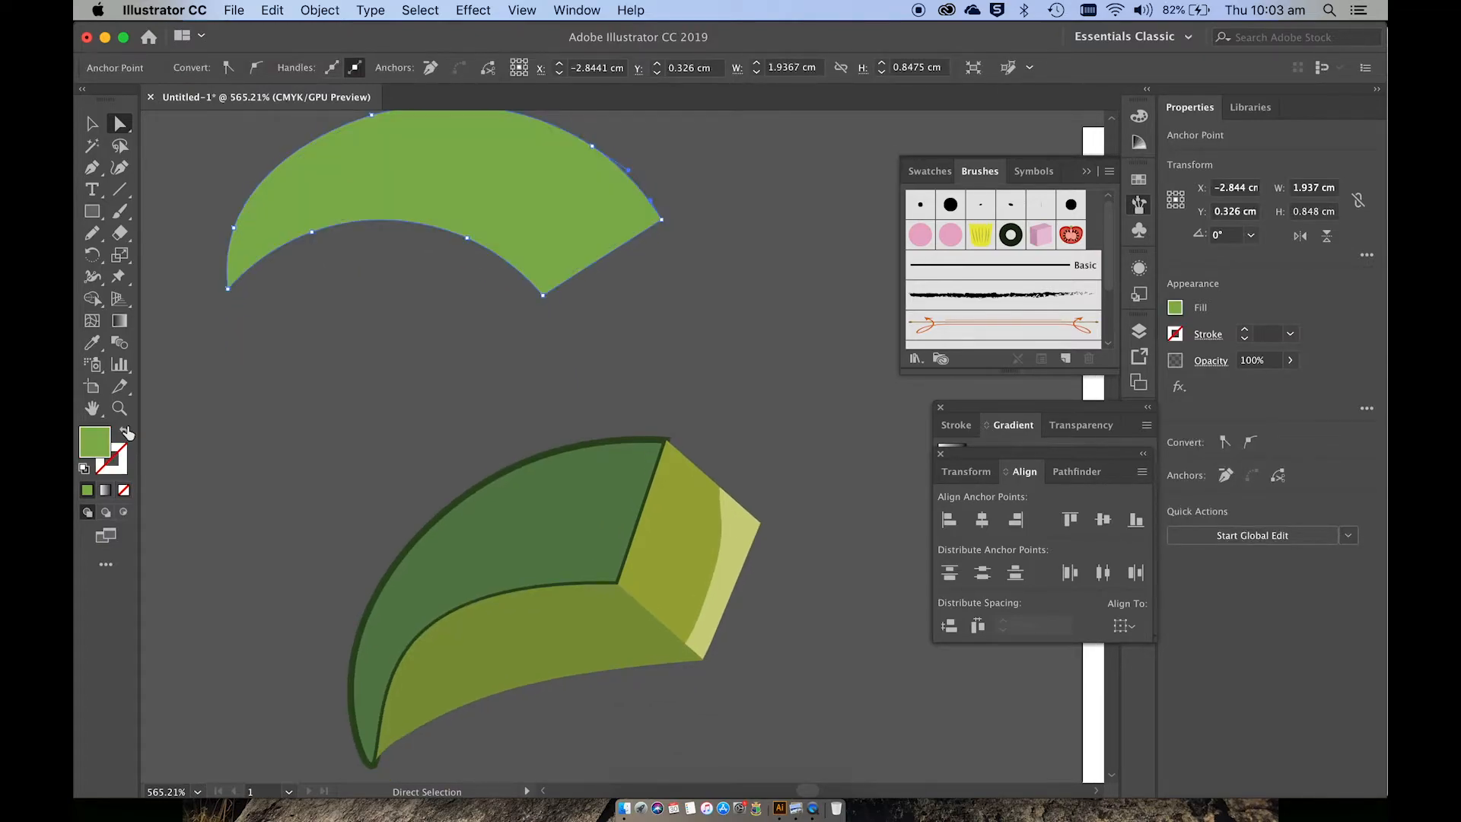
Change the crescent's fill to dark green #30751C, and deselect it.
double_click(97, 444)
left_click(819, 510)
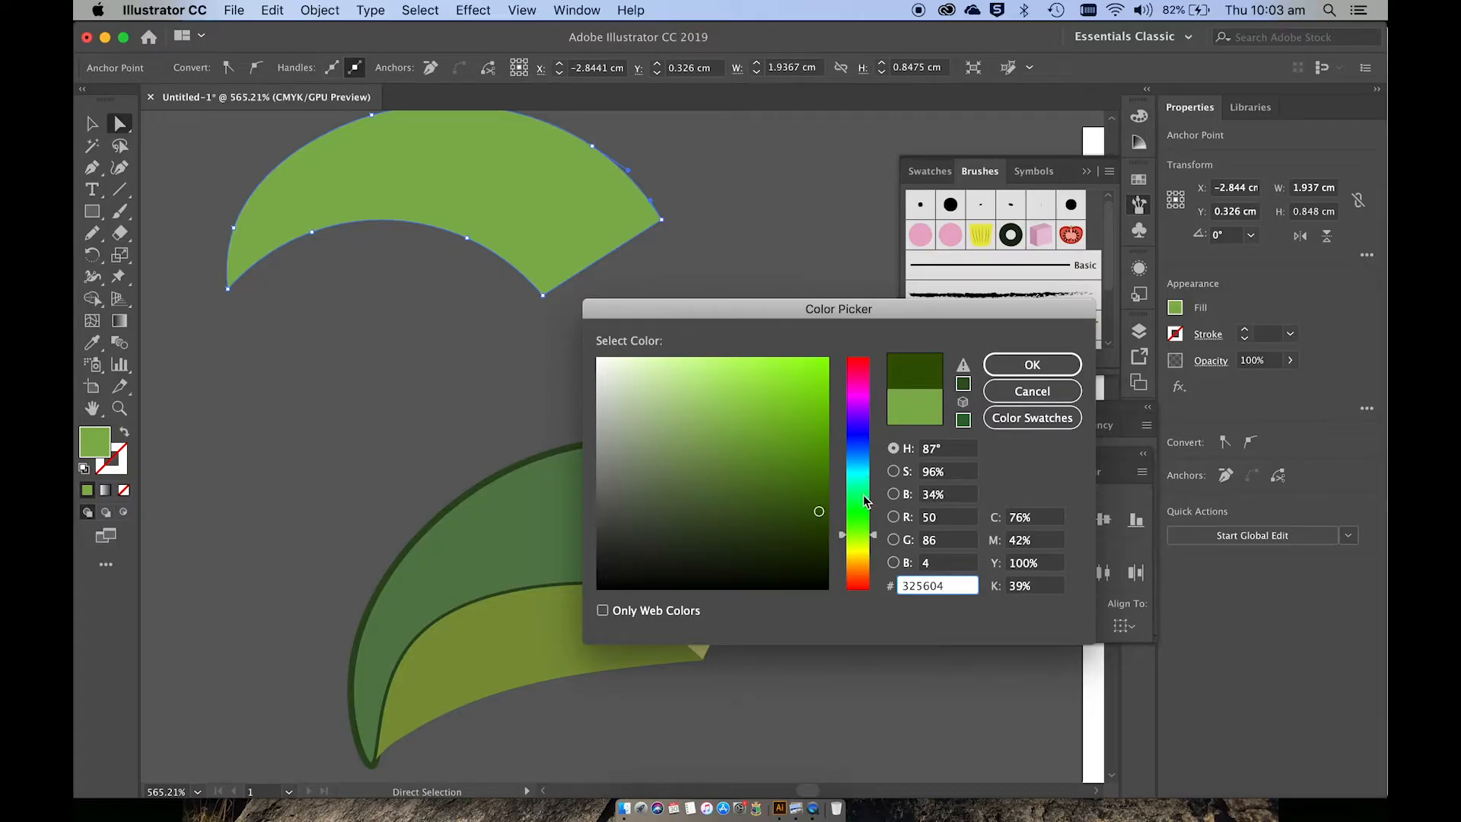
left_click(859, 520)
left_click_drag(780, 502, 772, 483)
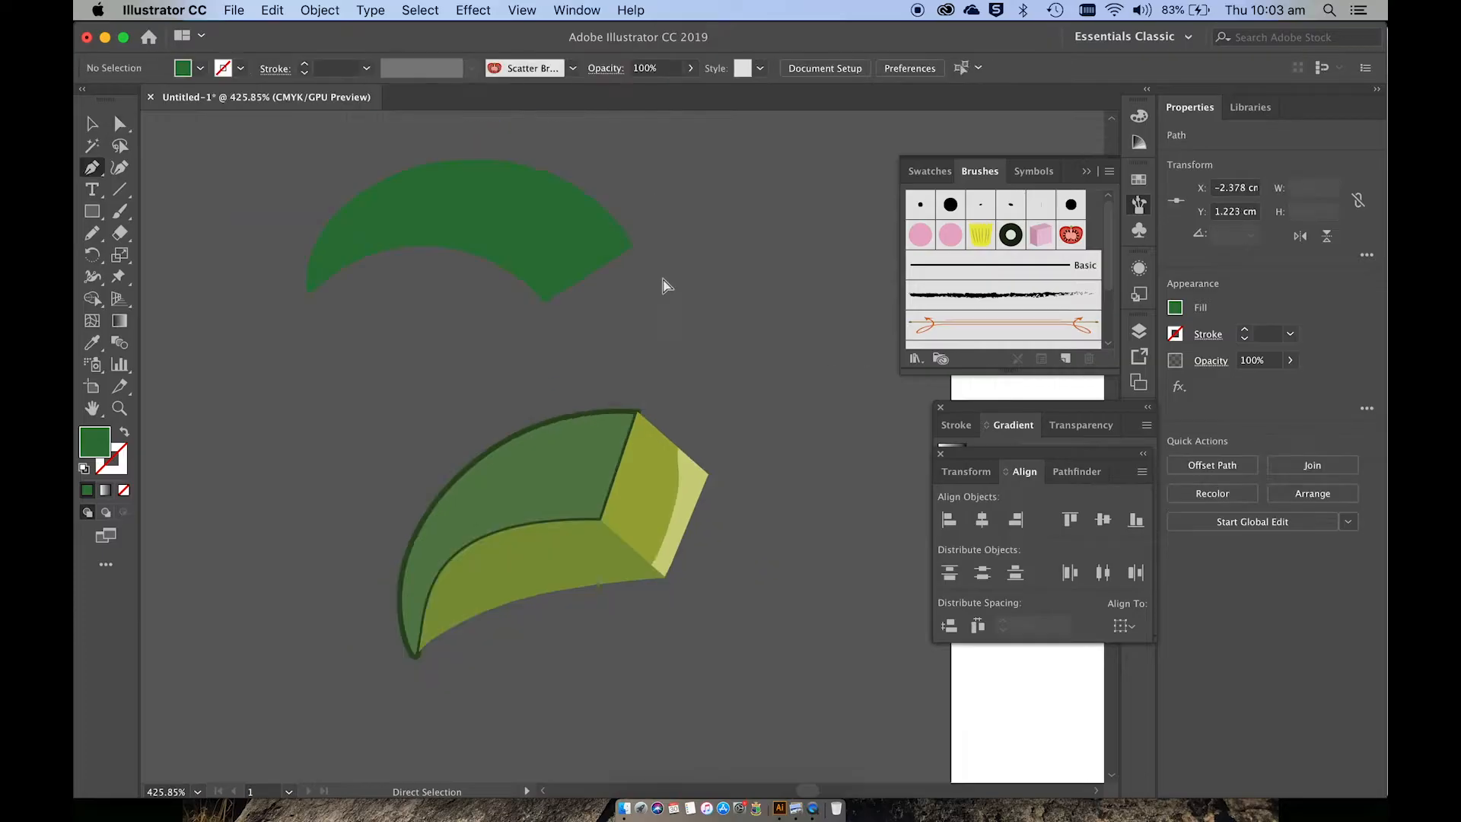
left_click(662, 286, "super")
Draw a square about 0.59 cm wide just below the crescent's straight right end, starting at its lower corner.
left_click(94, 215)
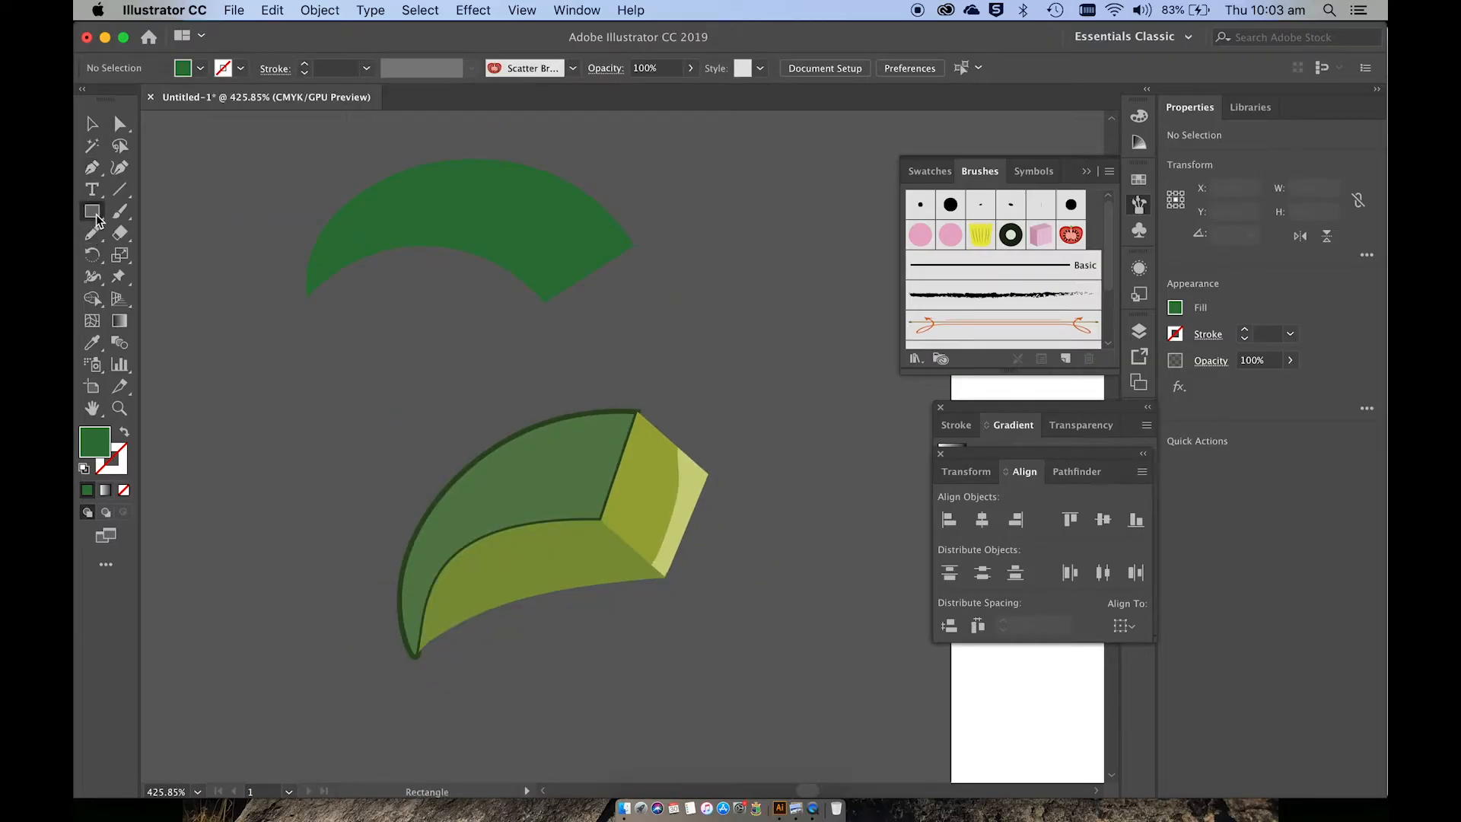
left_click_drag(544, 290, 645, 389)
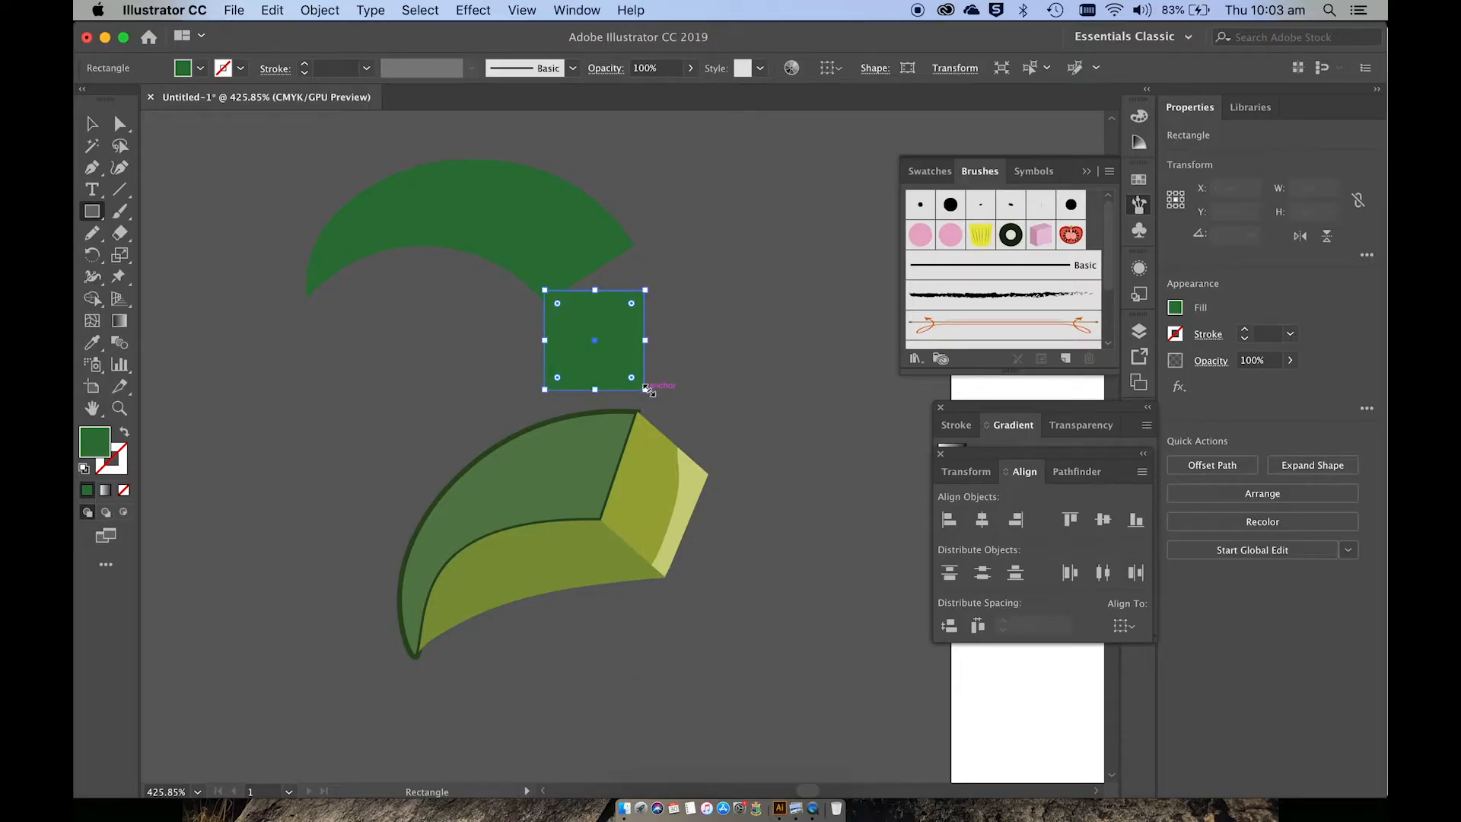
key("a")
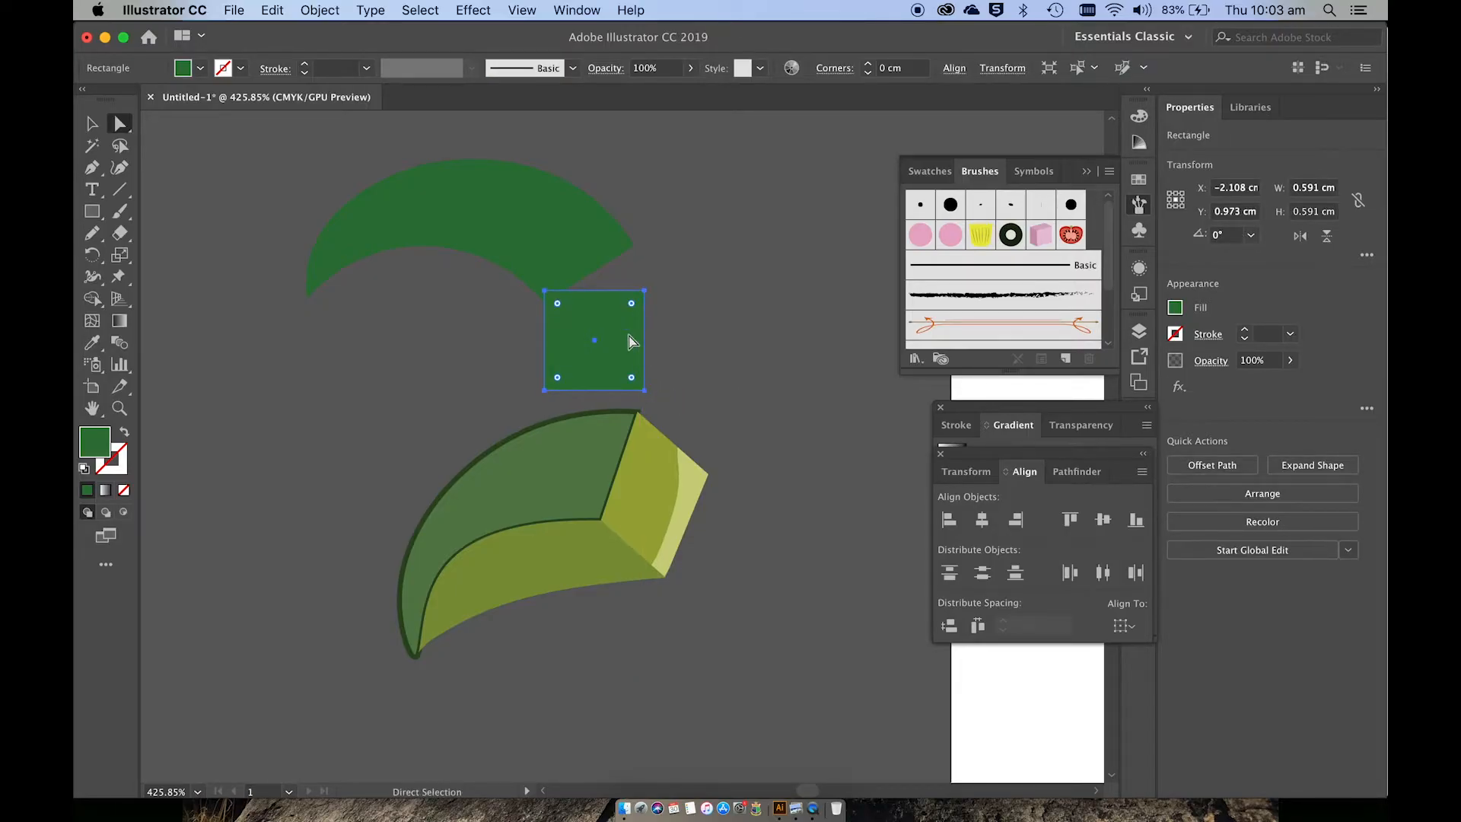
Try light green #A4E862 as the square's fill.
double_click(104, 448)
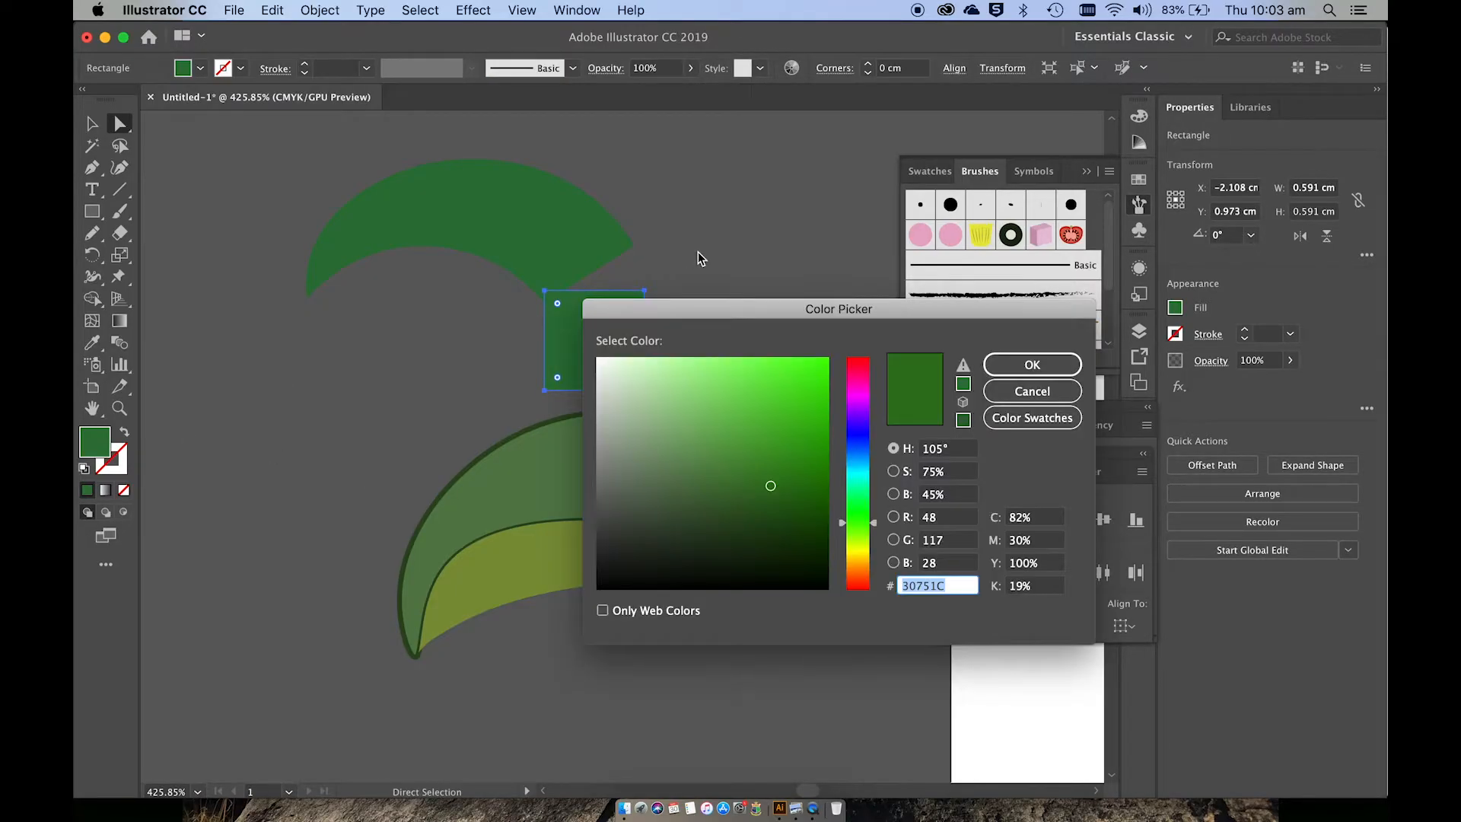
left_click_drag(841, 527, 841, 535)
left_click(731, 378)
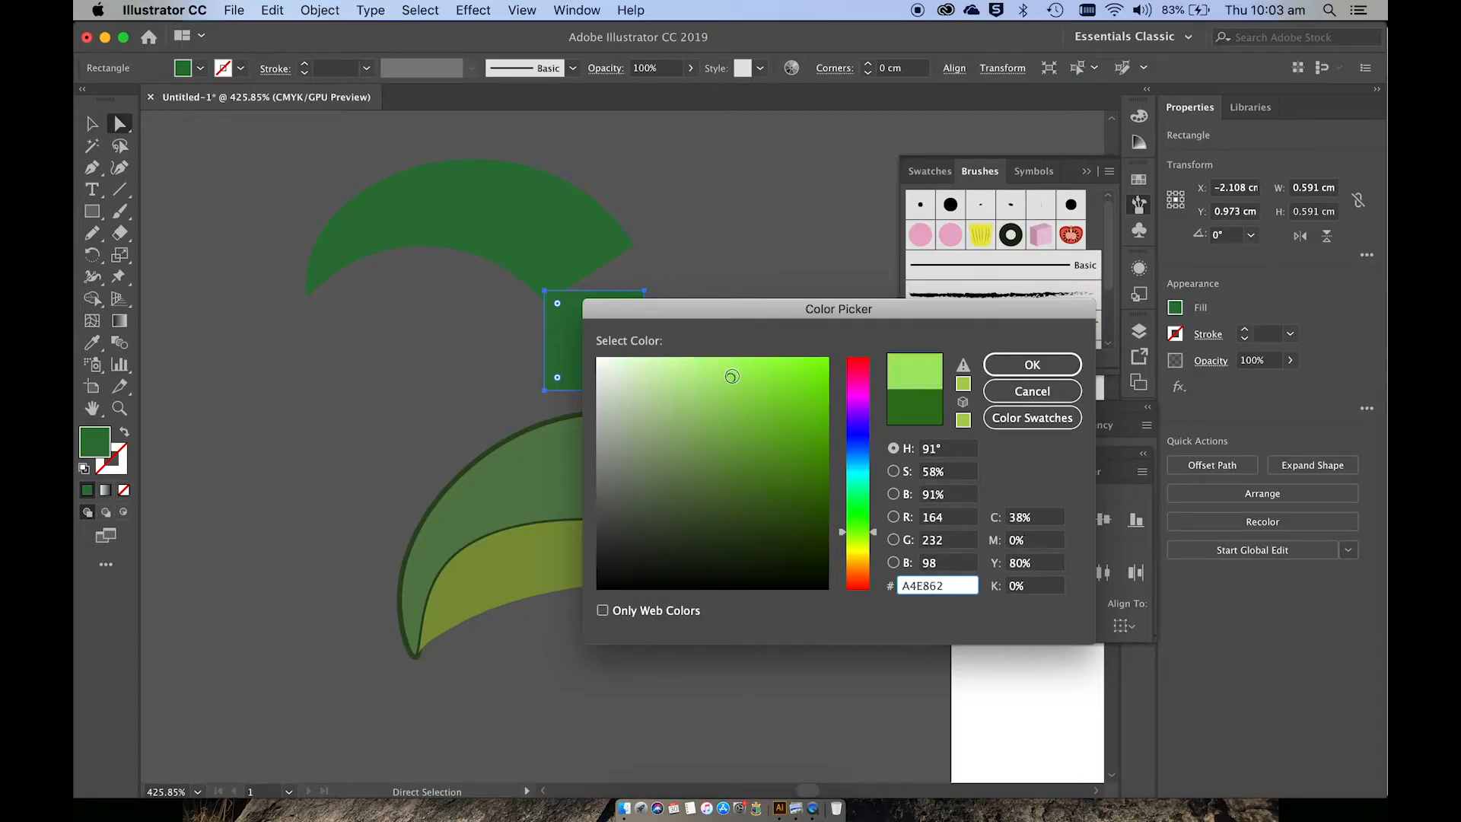
left_click(1014, 366)
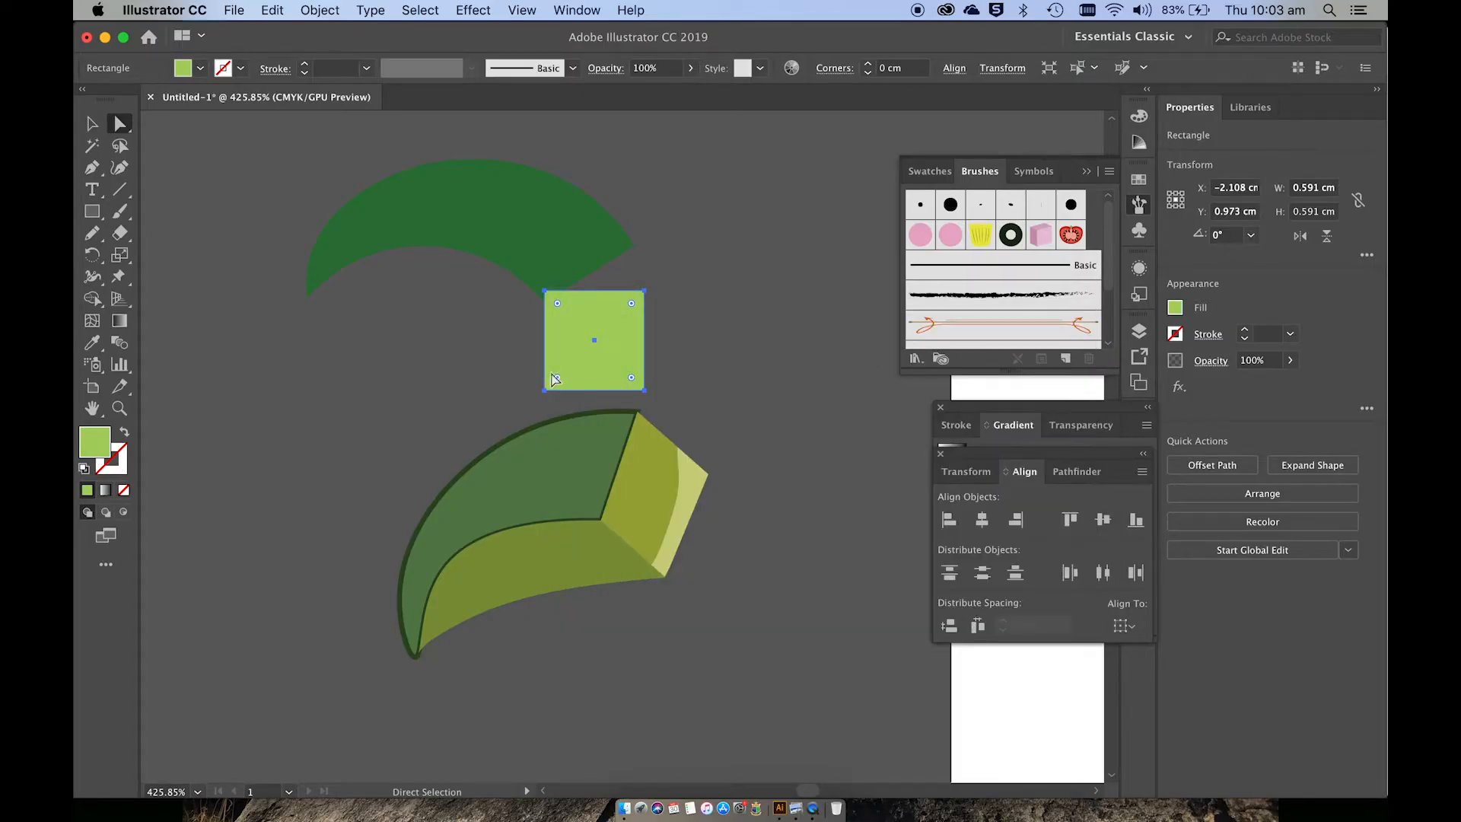
Set the square's fill to a medium green, lighter than the crescent's dark green.
double_click(101, 451)
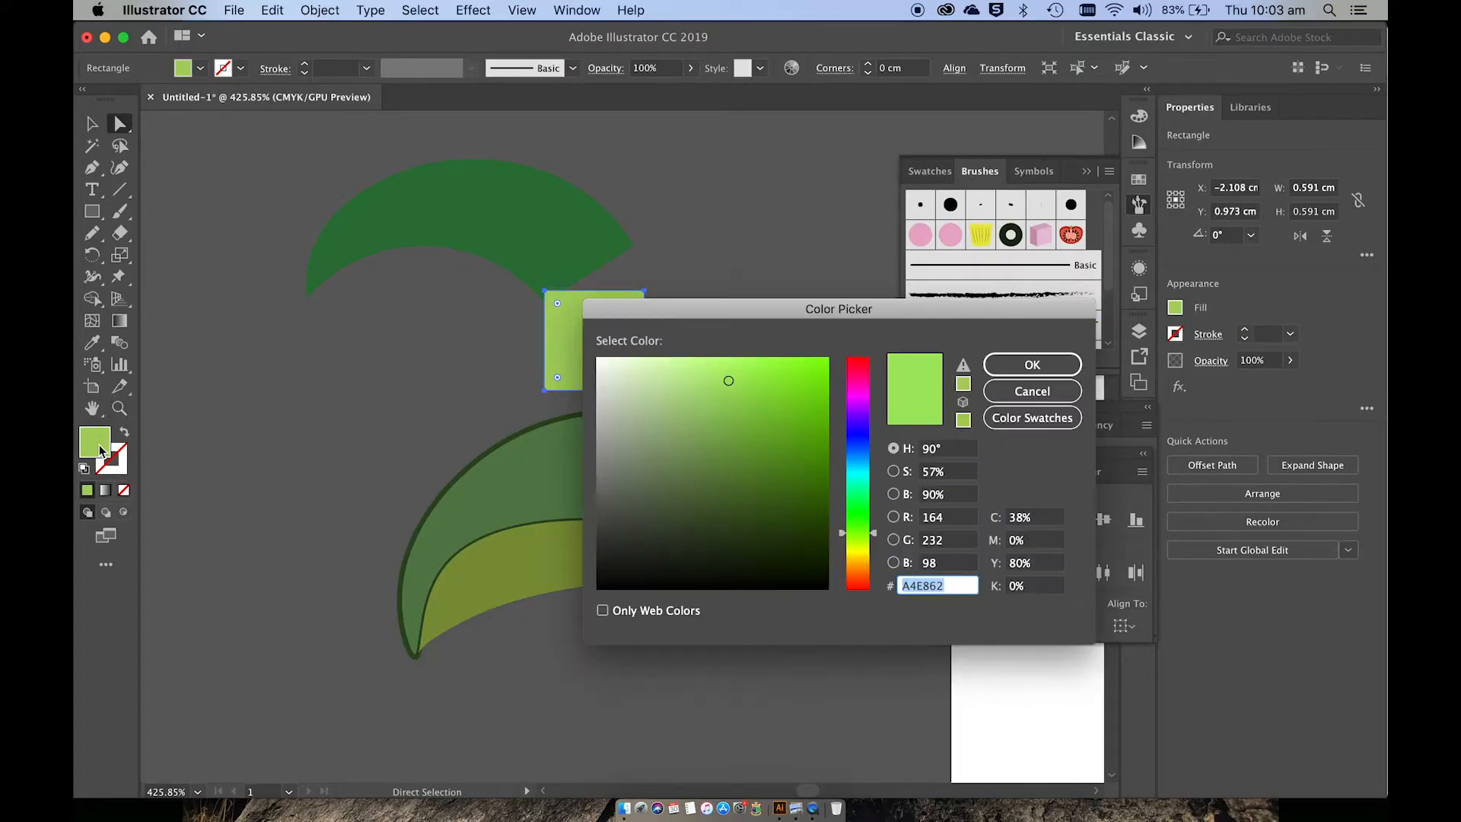
left_click(859, 540)
left_click(814, 429)
left_click(1018, 360)
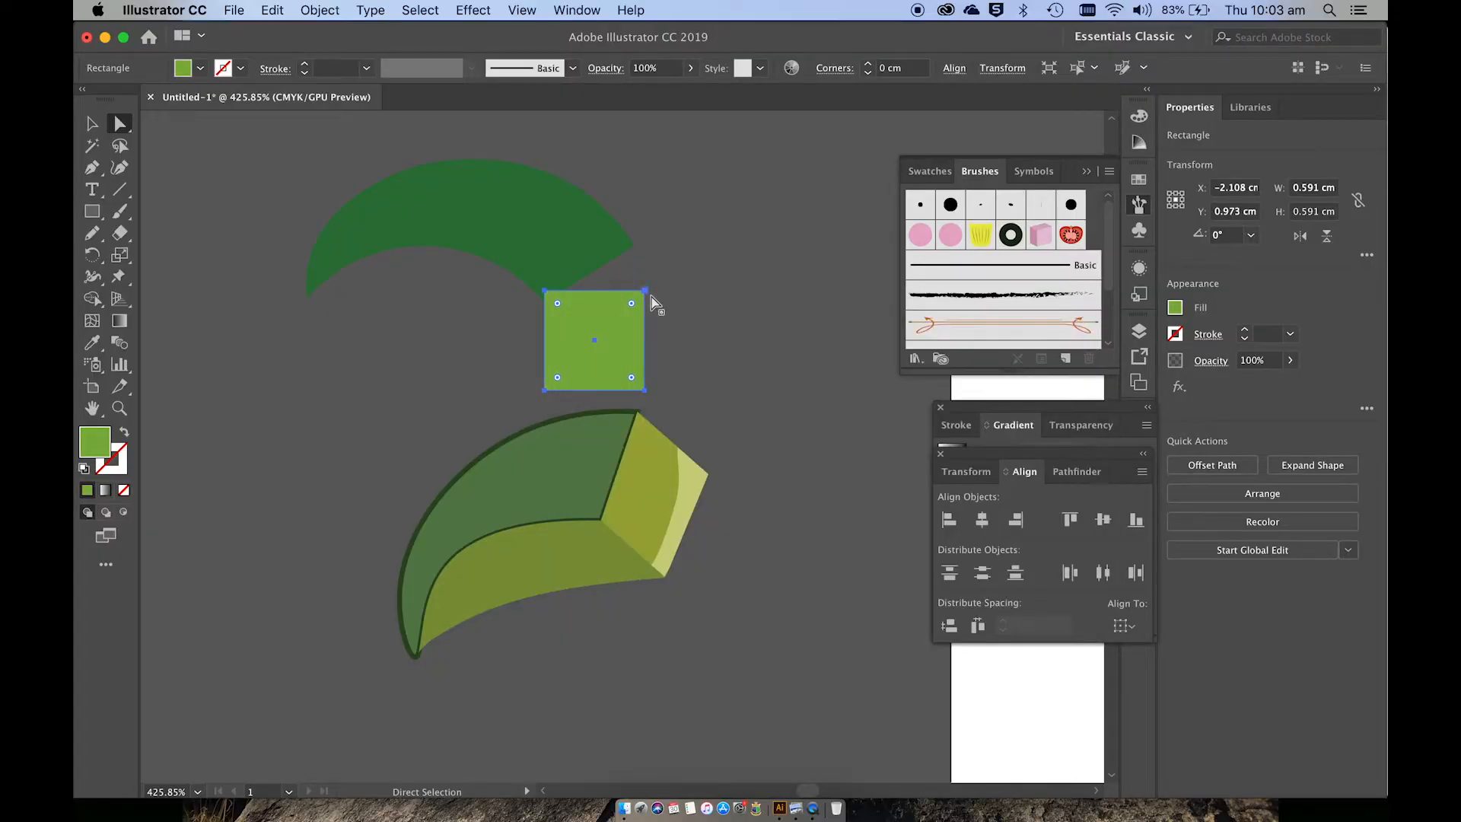
Move the square's four corner anchors to form a parallelogram whose upper edge fits the crescent's slanted right end.
left_click_drag(646, 291, 634, 253)
left_click_drag(545, 292, 544, 306)
left_click_drag(644, 390, 635, 338)
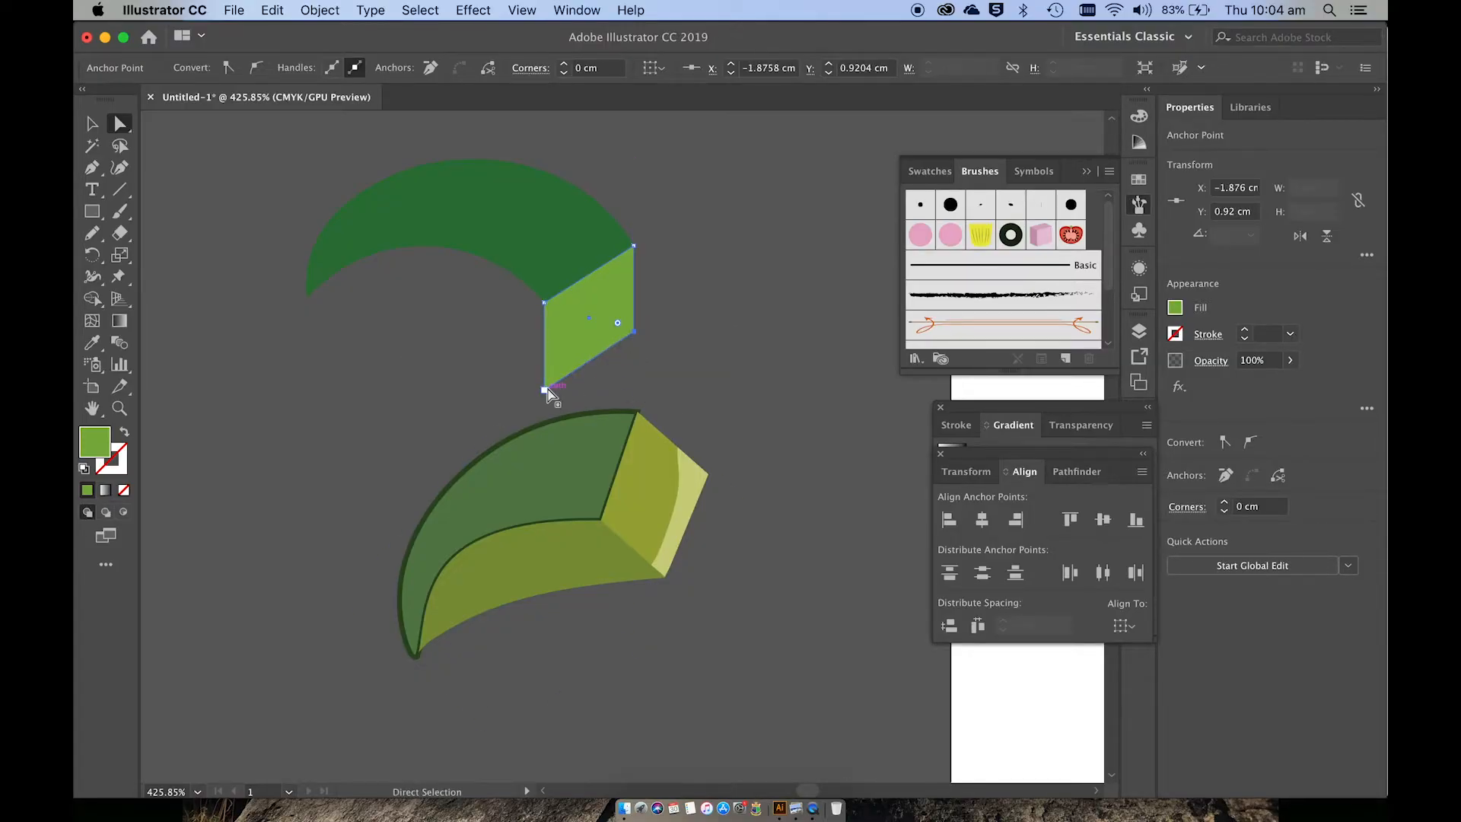
left_click_drag(547, 389, 545, 382)
left_click(703, 376)
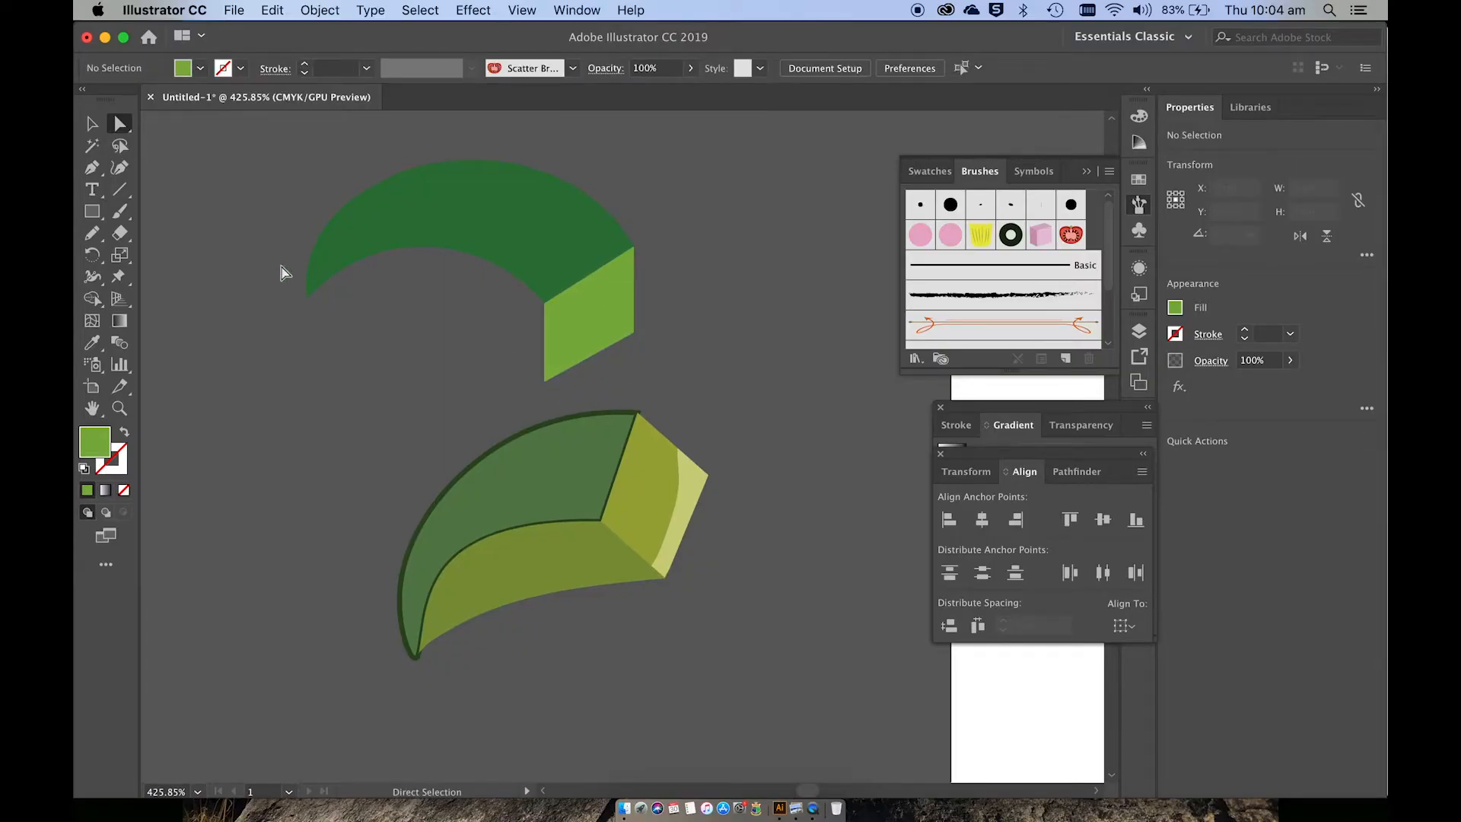
Draw a closed curved shape about 2.28 cm wide and 1.78 cm high around the crescent with the Curvature tool.
left_click(121, 174)
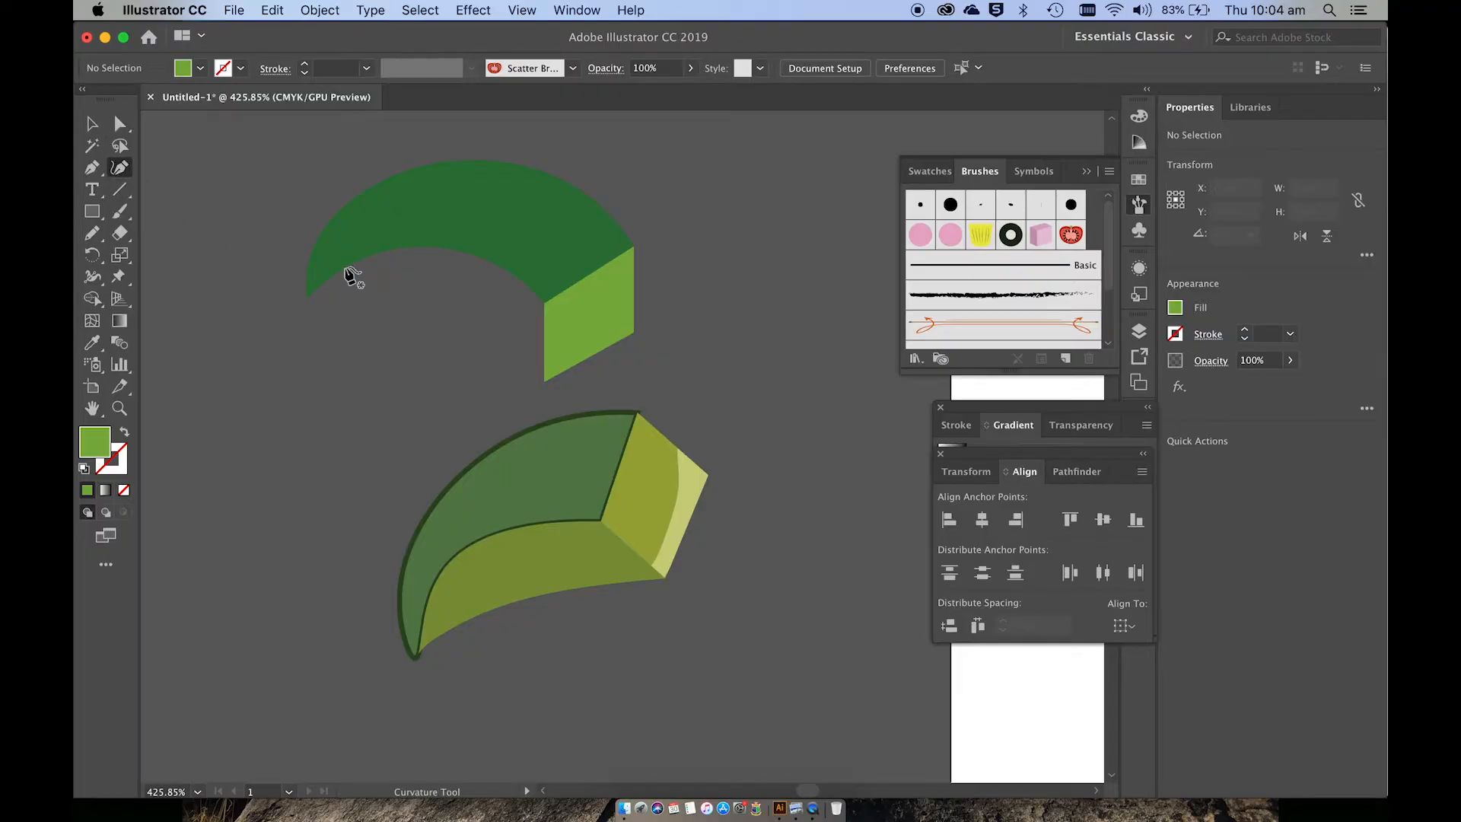
left_click(557, 396)
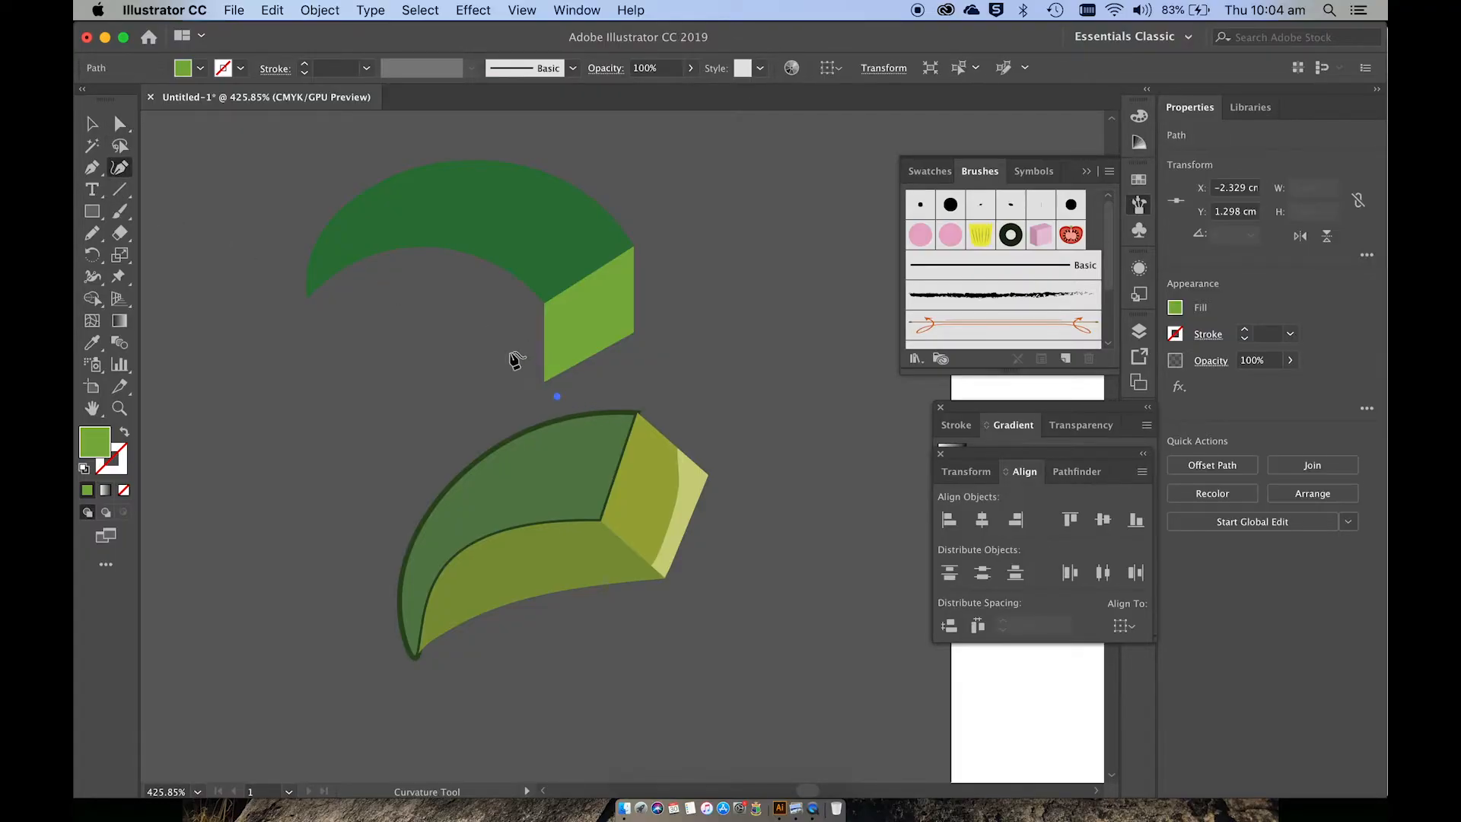
left_click(500, 341)
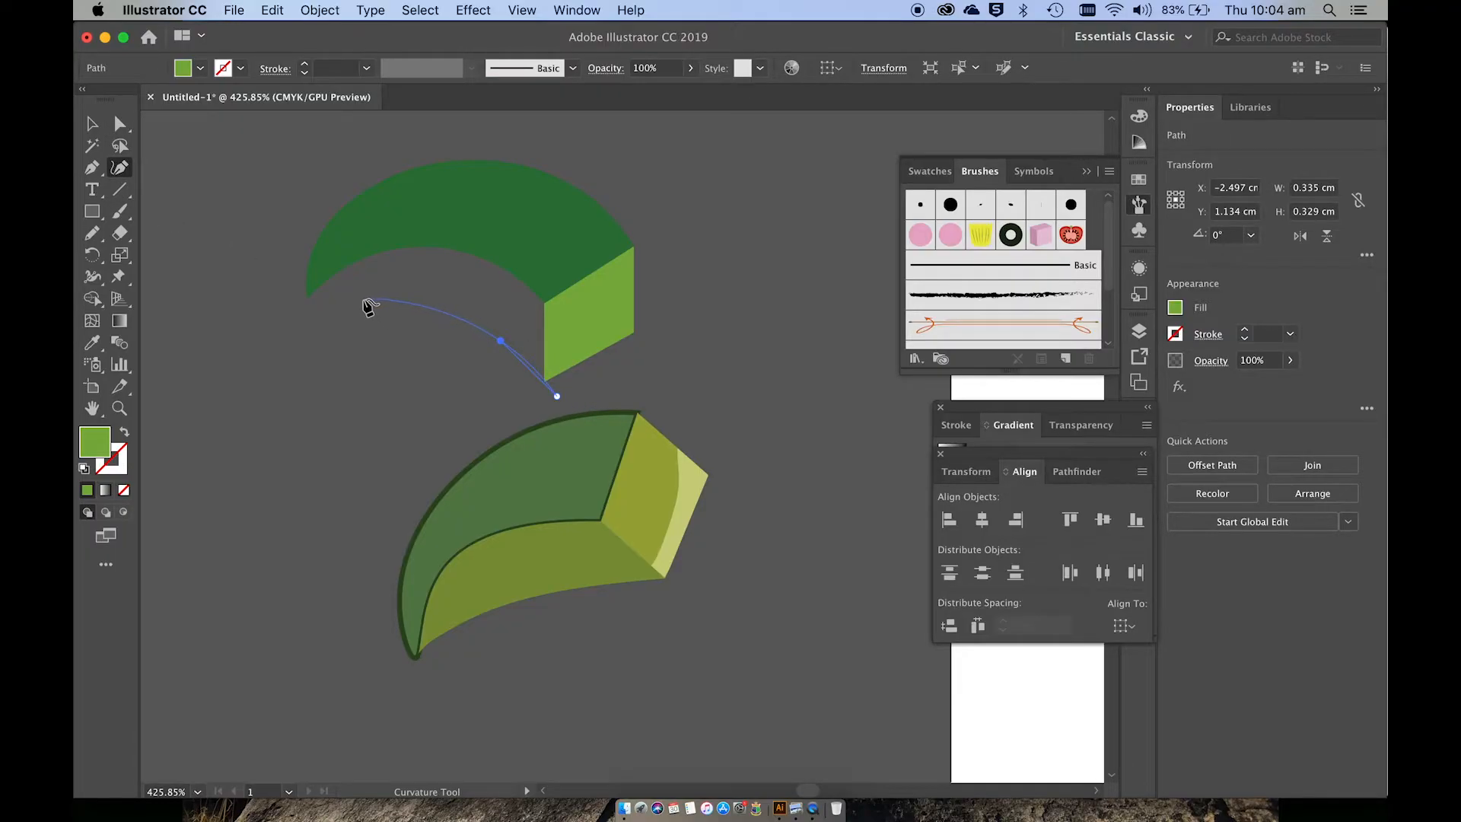
left_click(357, 298)
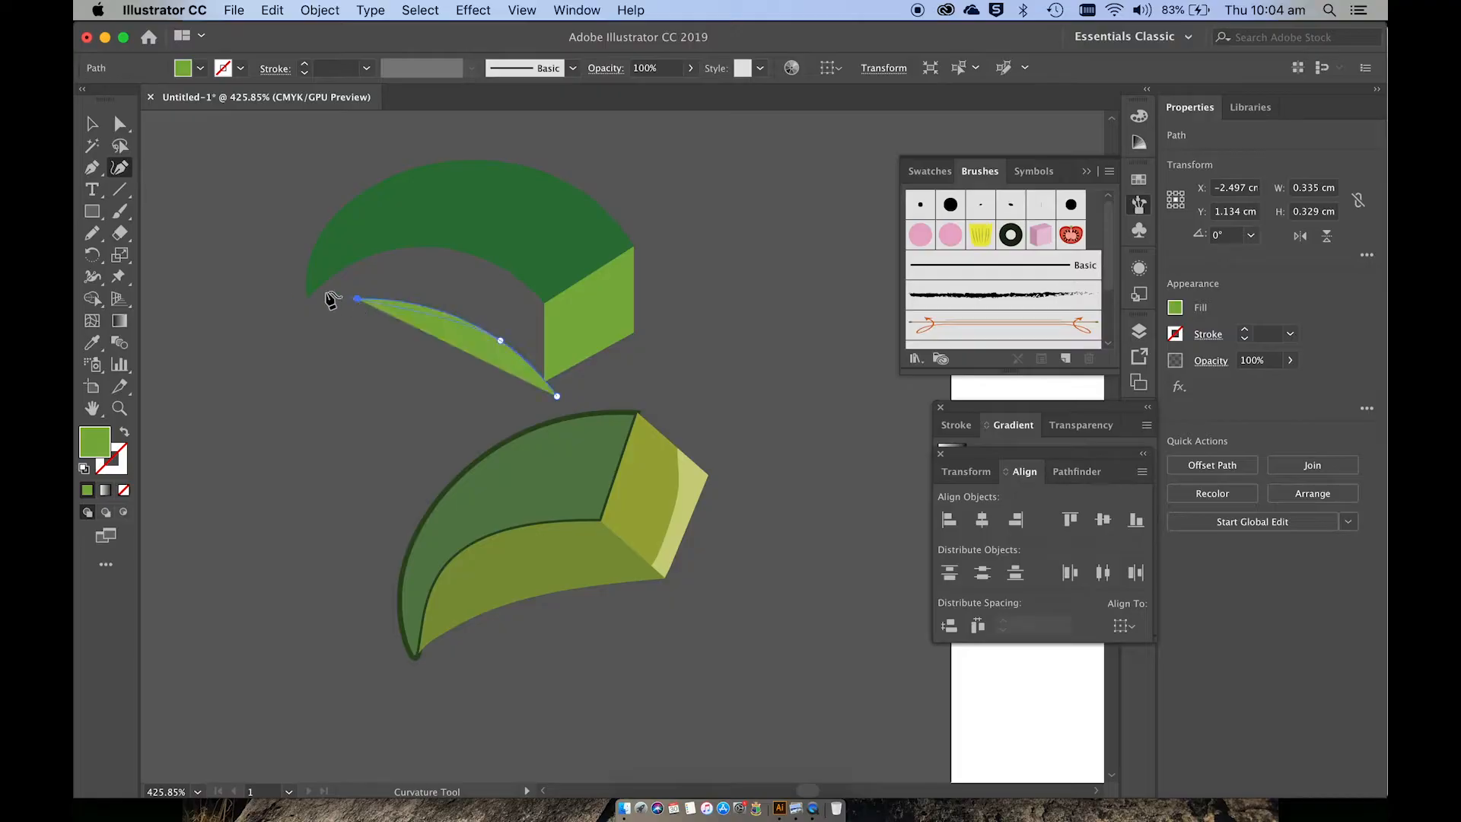
left_click(269, 295)
left_click(257, 206)
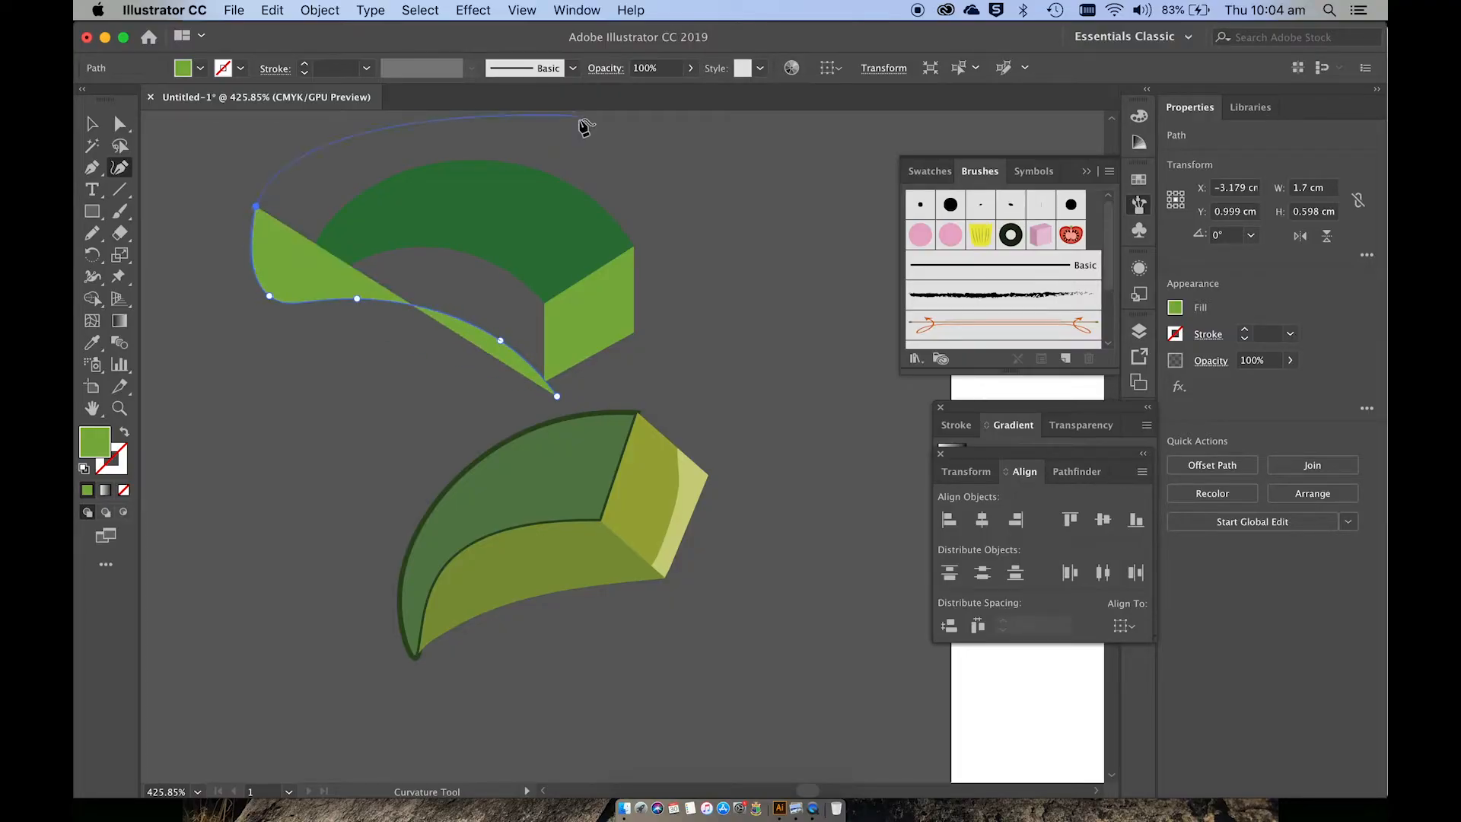
left_click(613, 143)
left_click(557, 395)
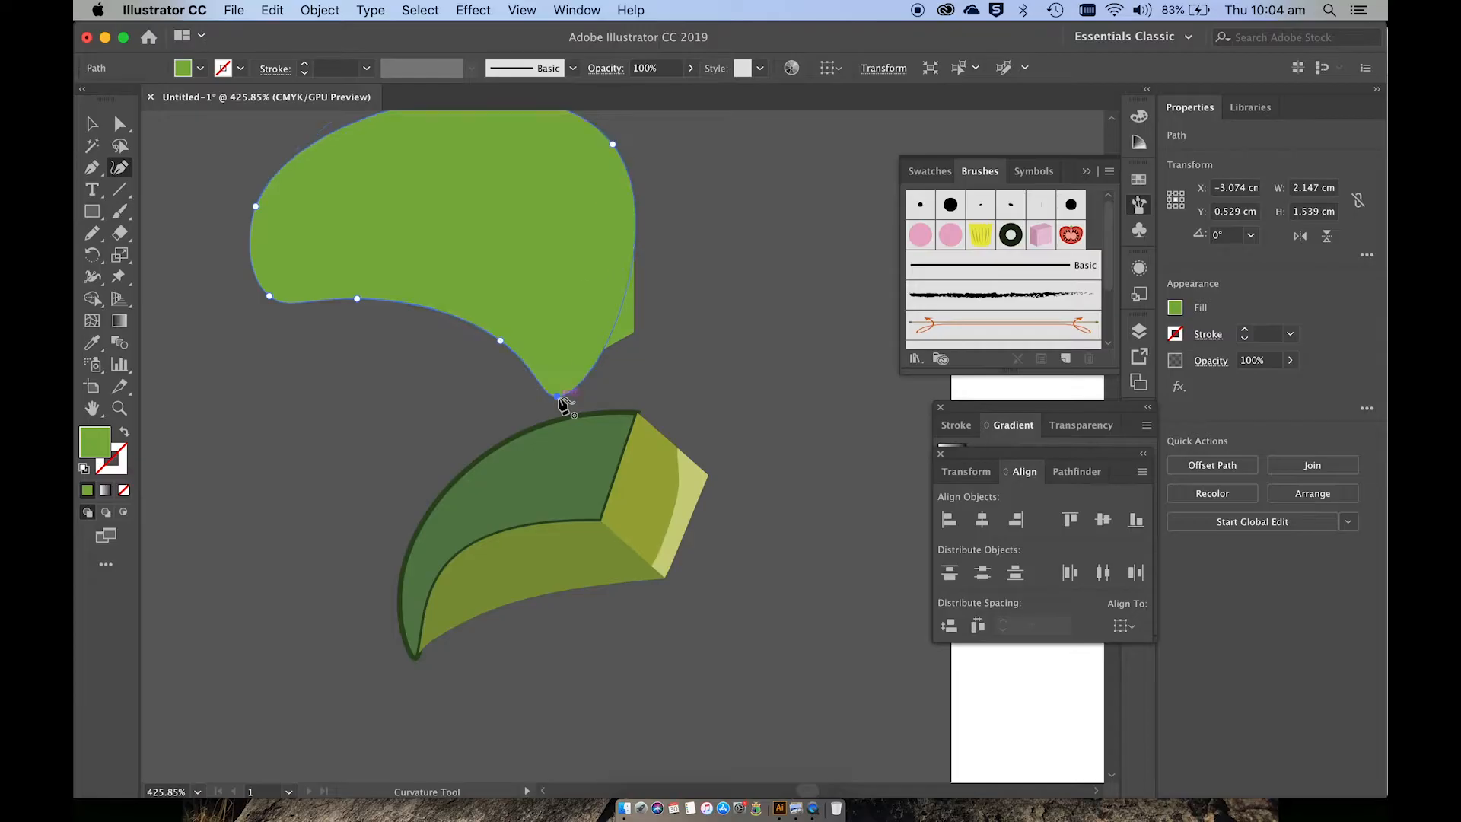
Send the curved shape behind the other pieces, and sample its fill from the pepper example's pale highlight with the Eyedropper.
scroll(559, 399, "up", 1)
scroll(559, 397, "up", 5)
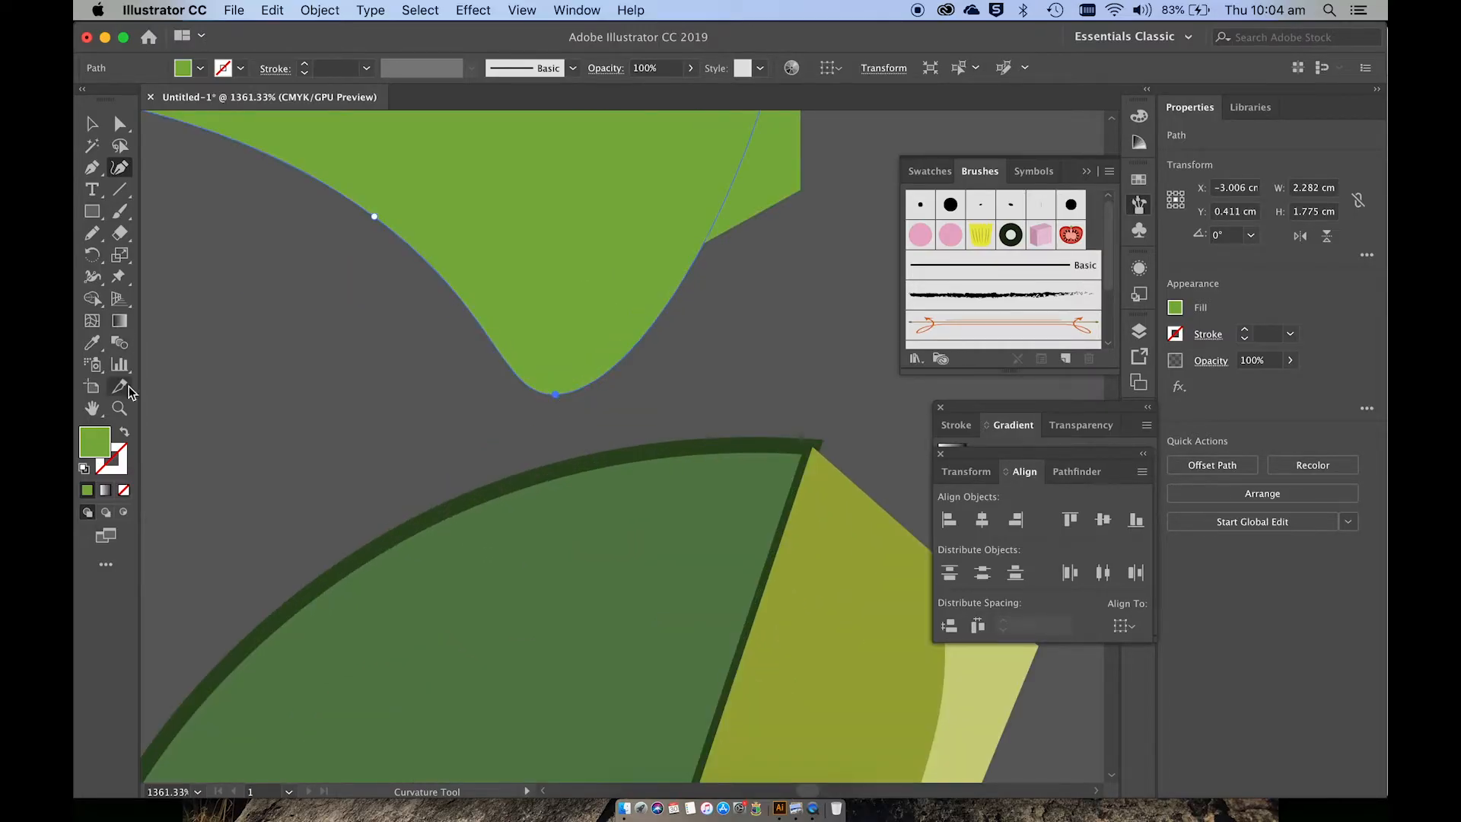
key("super")
key("i")
left_click(1001, 664)
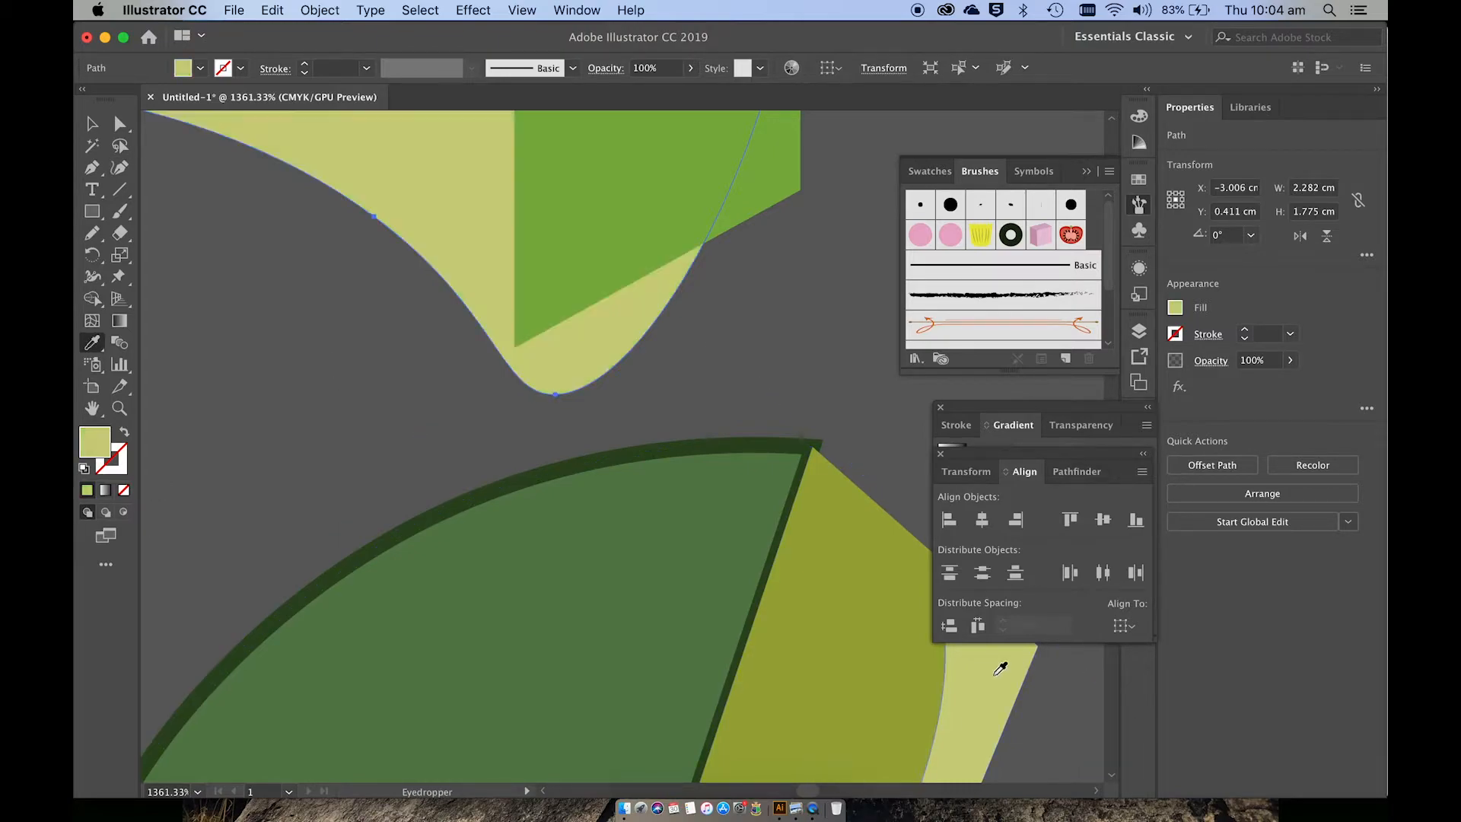
Adjust the curved shape's lower handle so its edge runs through the parallelogram's lower-left corner.
key("a")
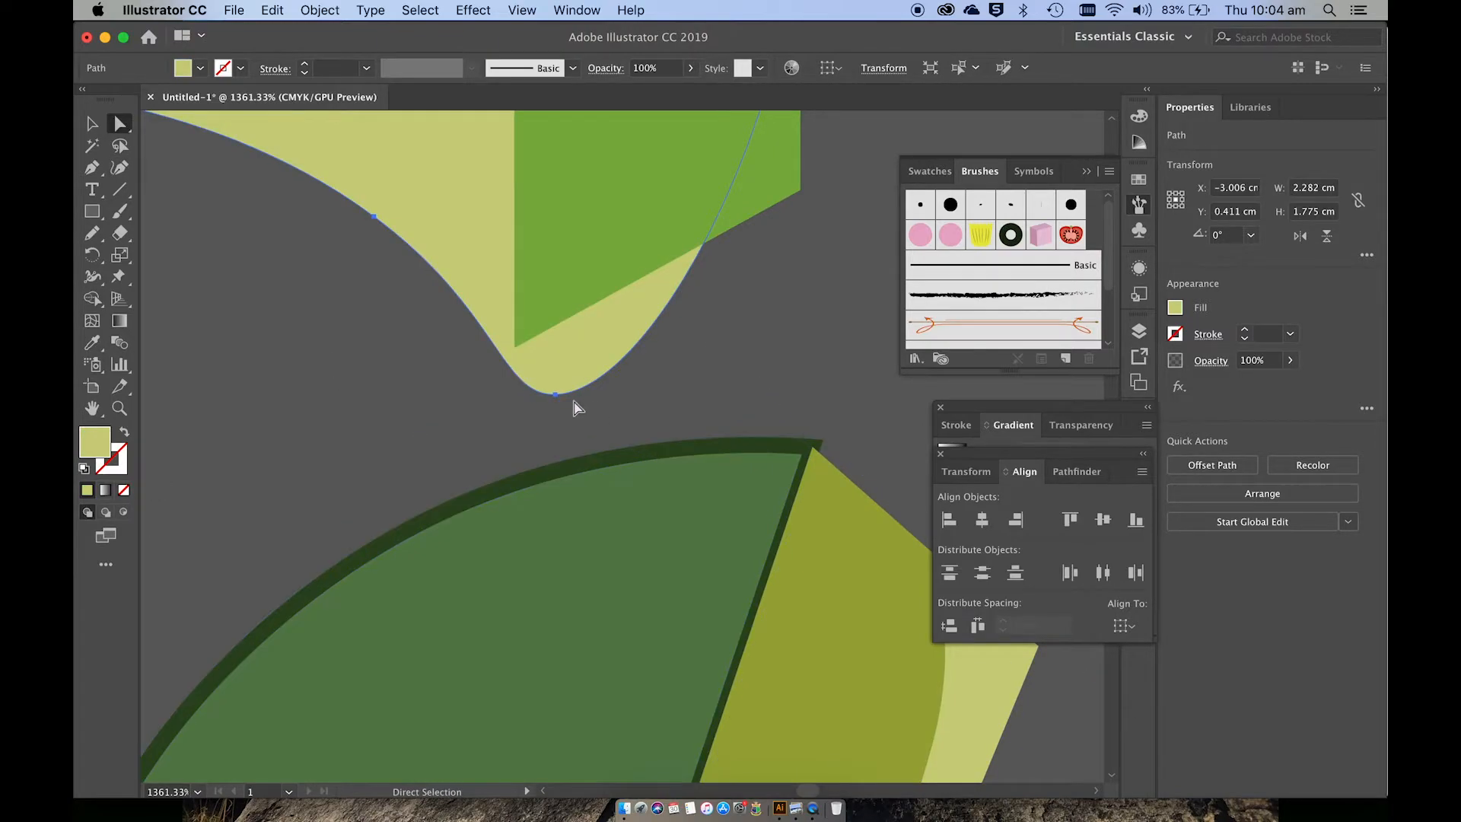
left_click(555, 393)
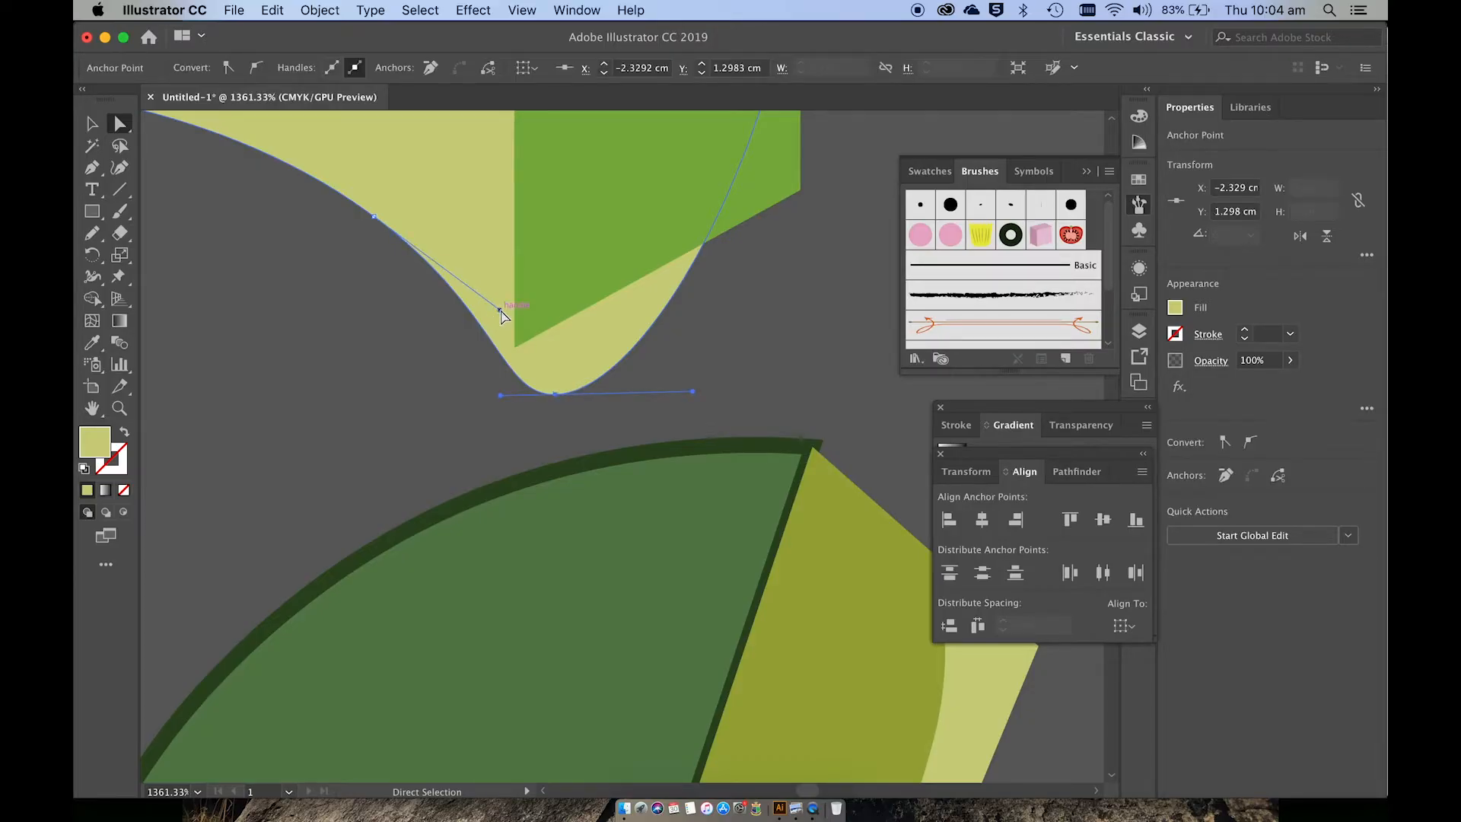
left_click_drag(501, 310, 543, 296)
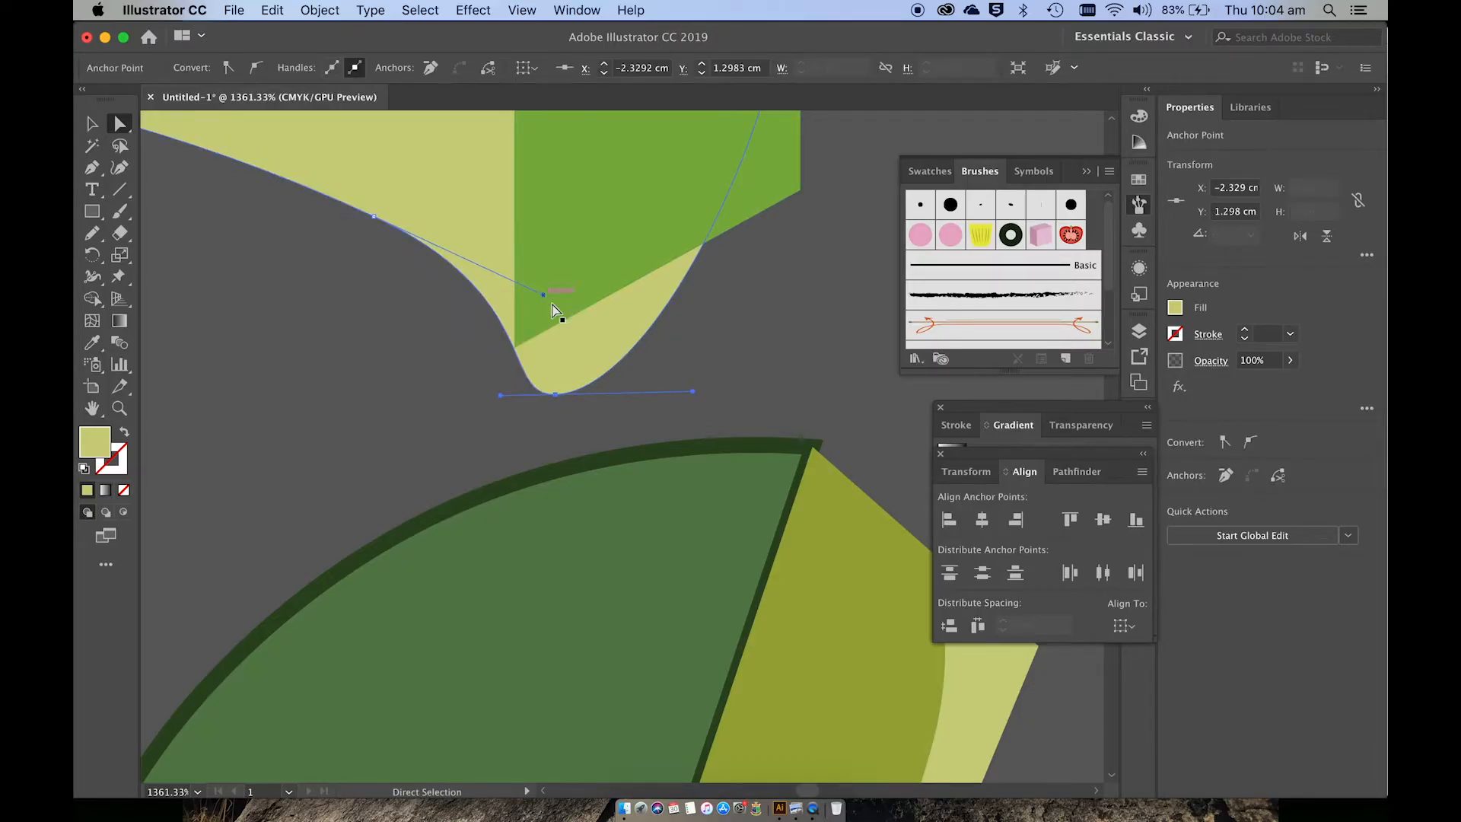
scroll(576, 327, "up", 5)
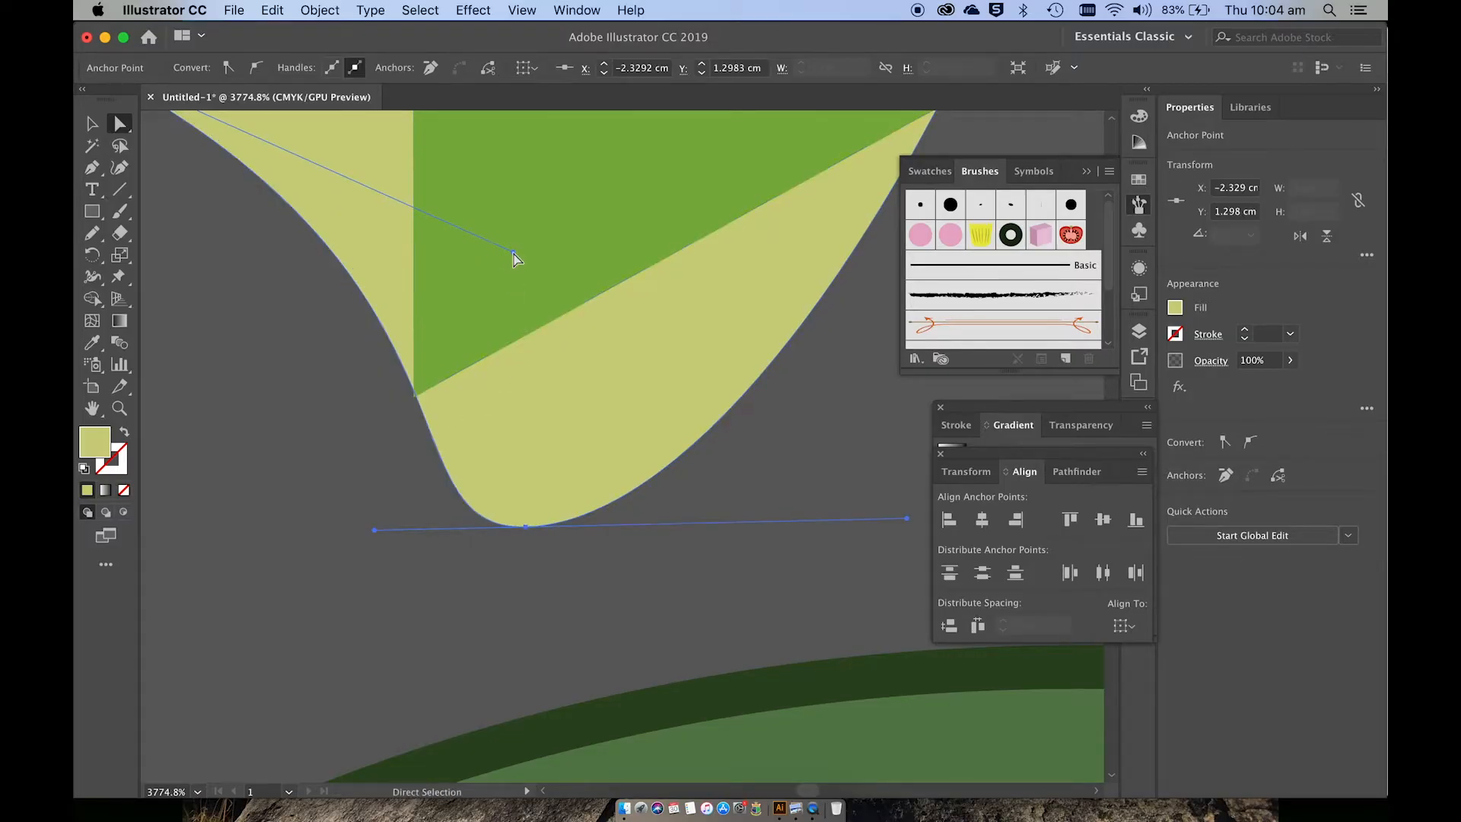
Raise the pale shape's lower-left anchor point slightly so its bottom edge meets the crescent's left tip.
scroll(515, 260, "down", 1)
scroll(515, 260, "down", 4)
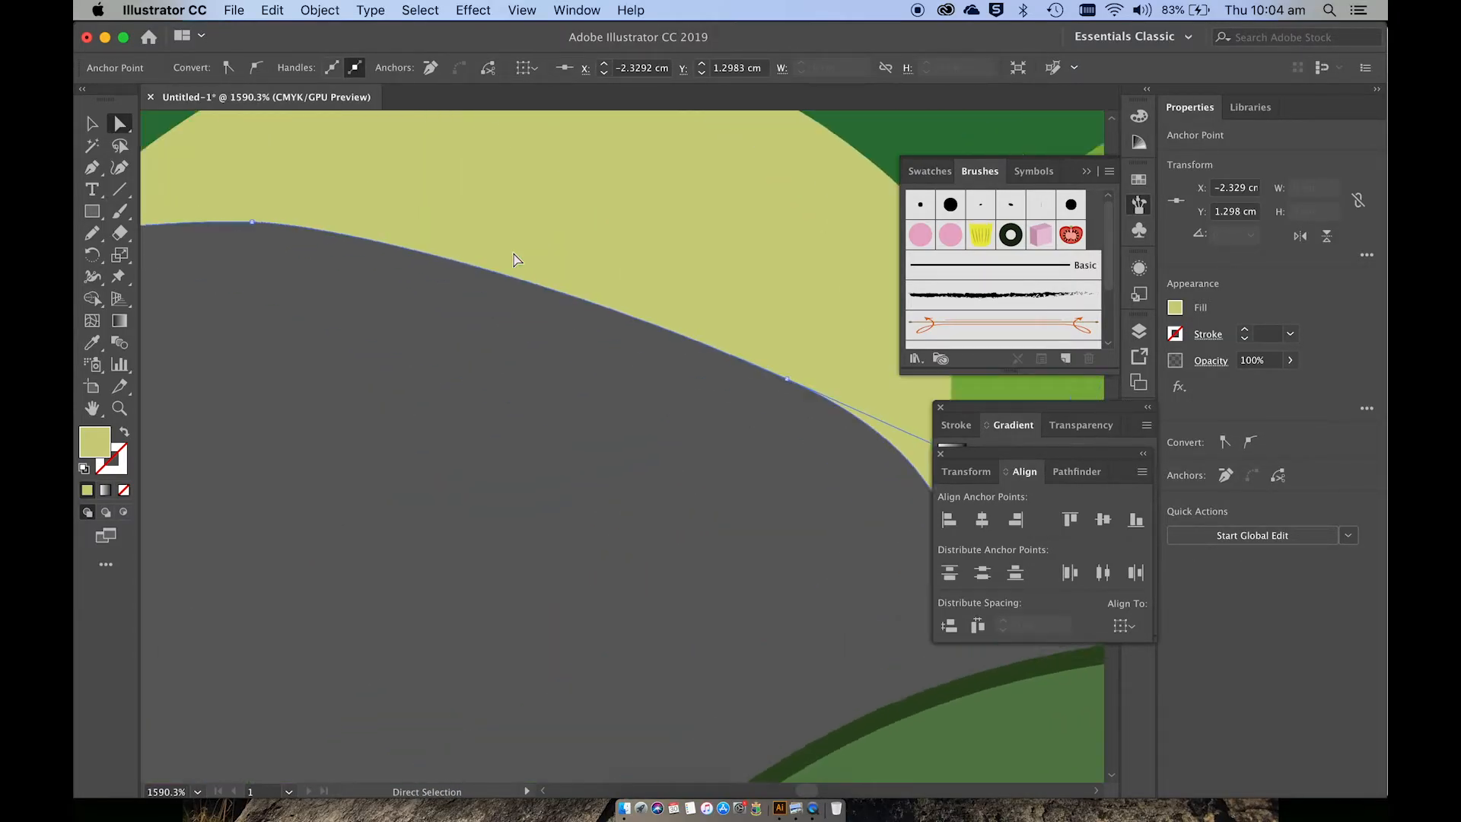
scroll(514, 260, "up", 3)
scroll(515, 260, "left", 3)
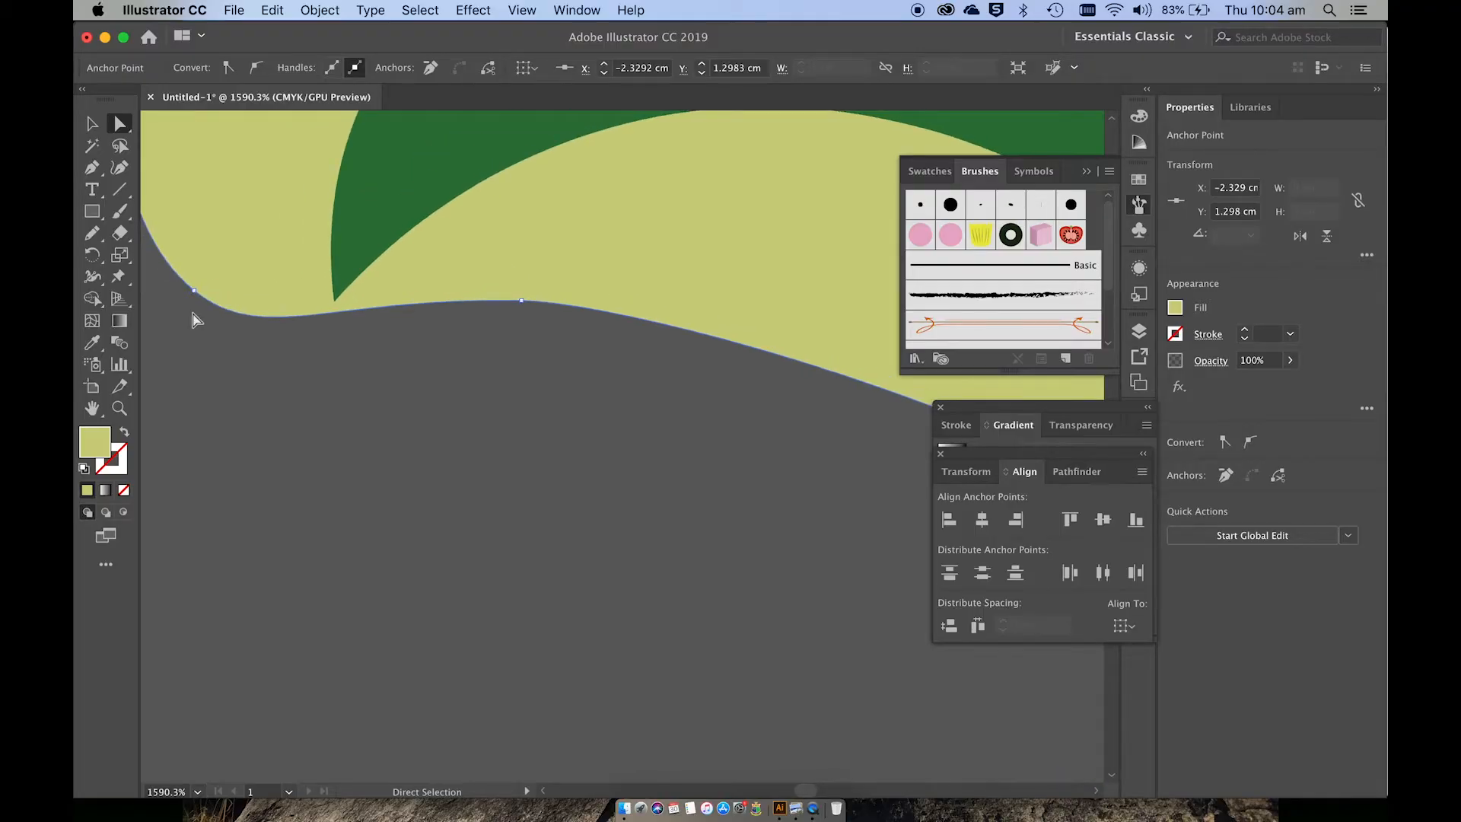
left_click(521, 300)
left_click_drag(519, 299, 515, 278)
Select the pale shape, crescent and parallelogram, and separate the pale areas inside and outside the crescent with the Shape Builder.
key("v")
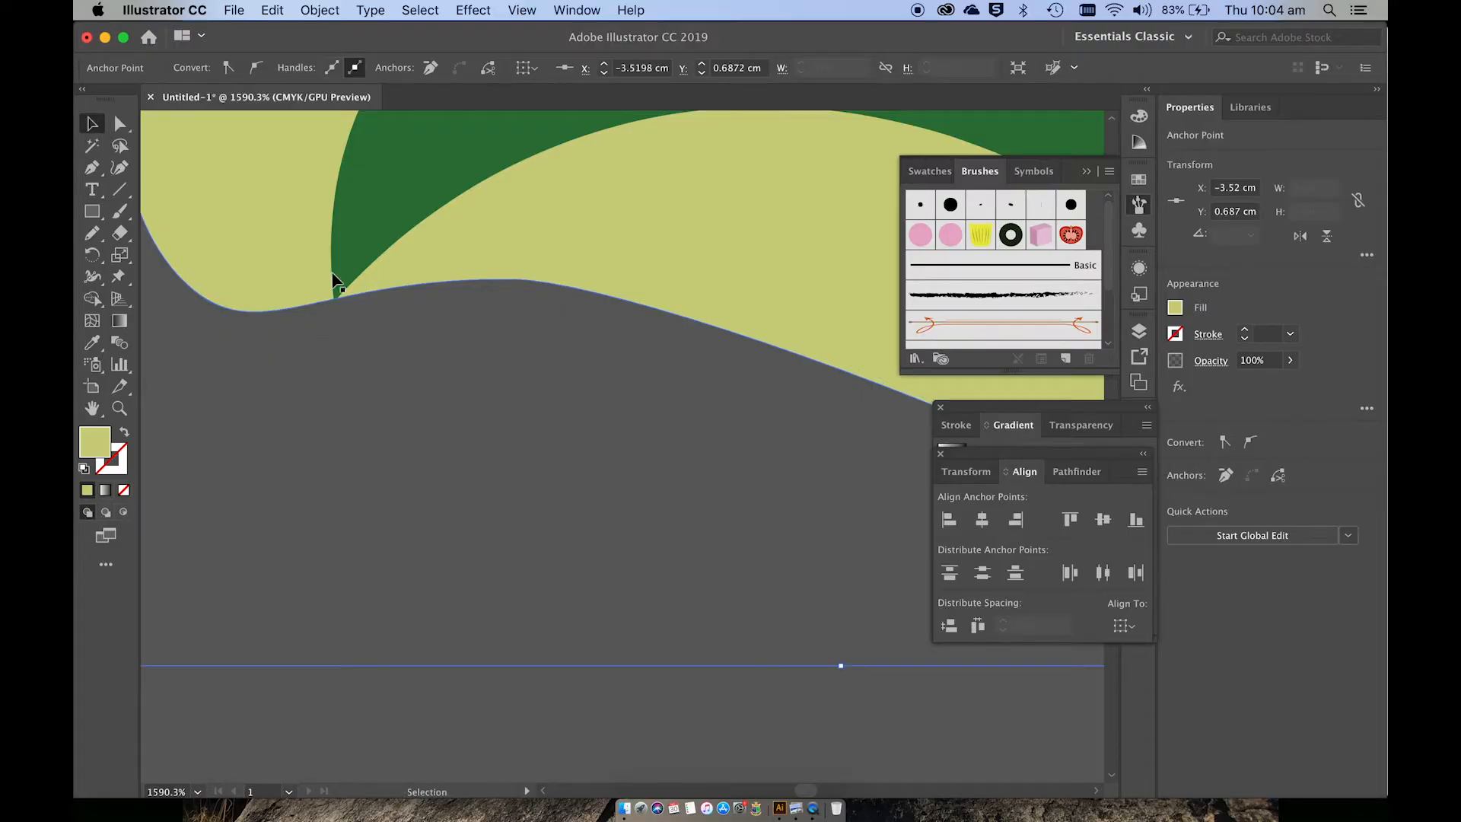
scroll(395, 347, "down", 5)
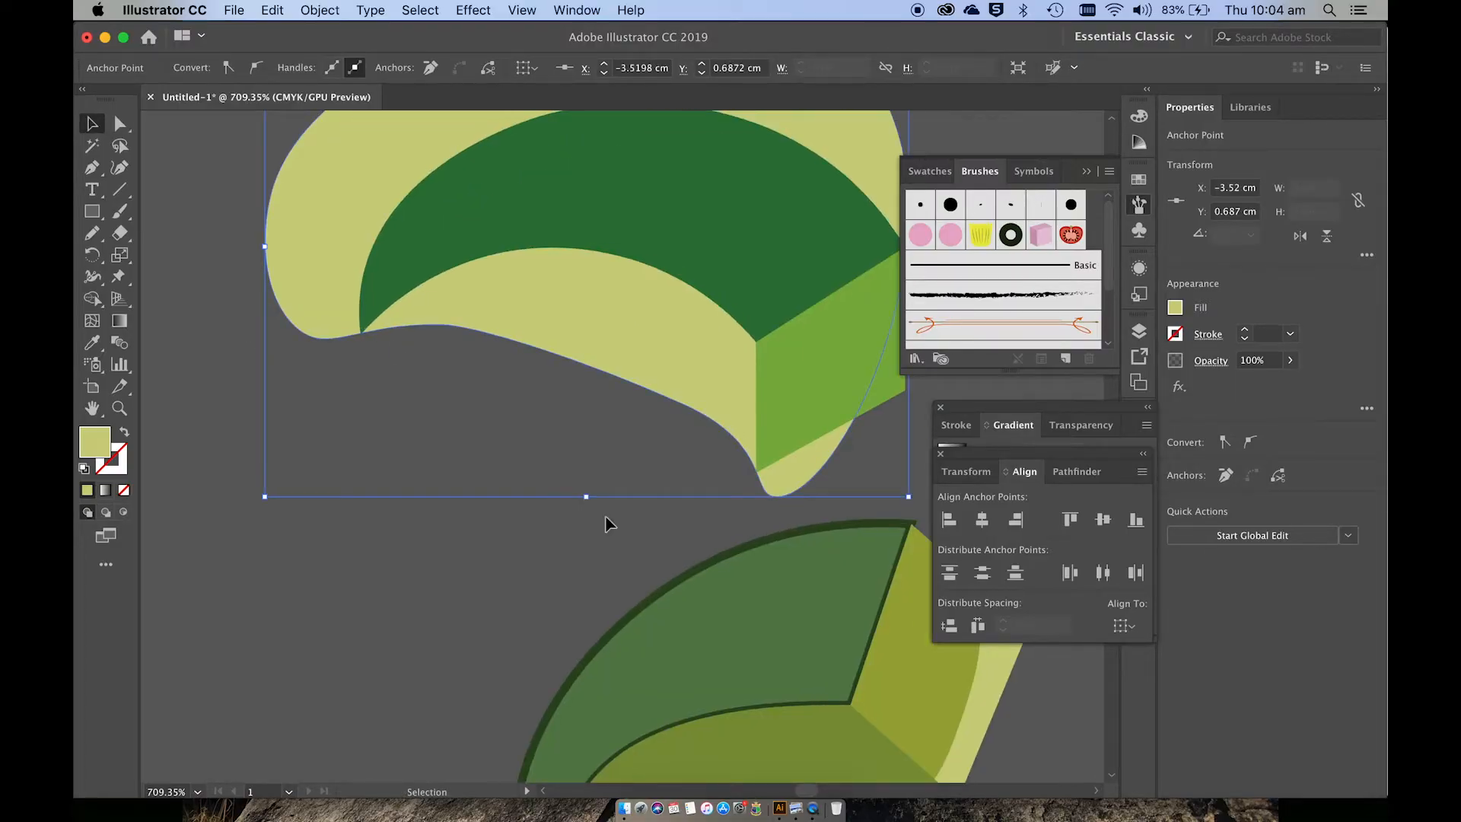
scroll(724, 448, "down", 4)
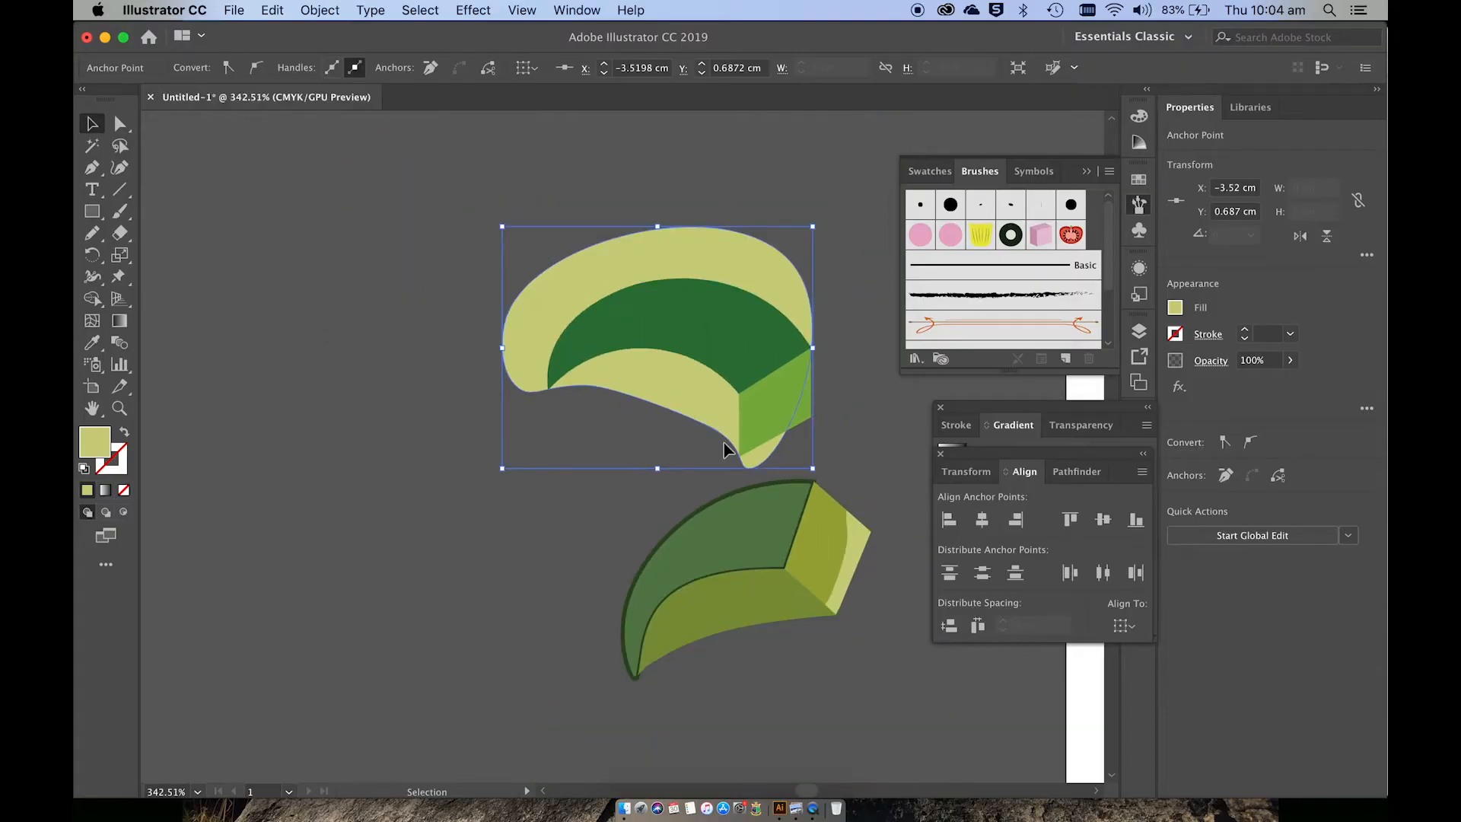
left_click(582, 251)
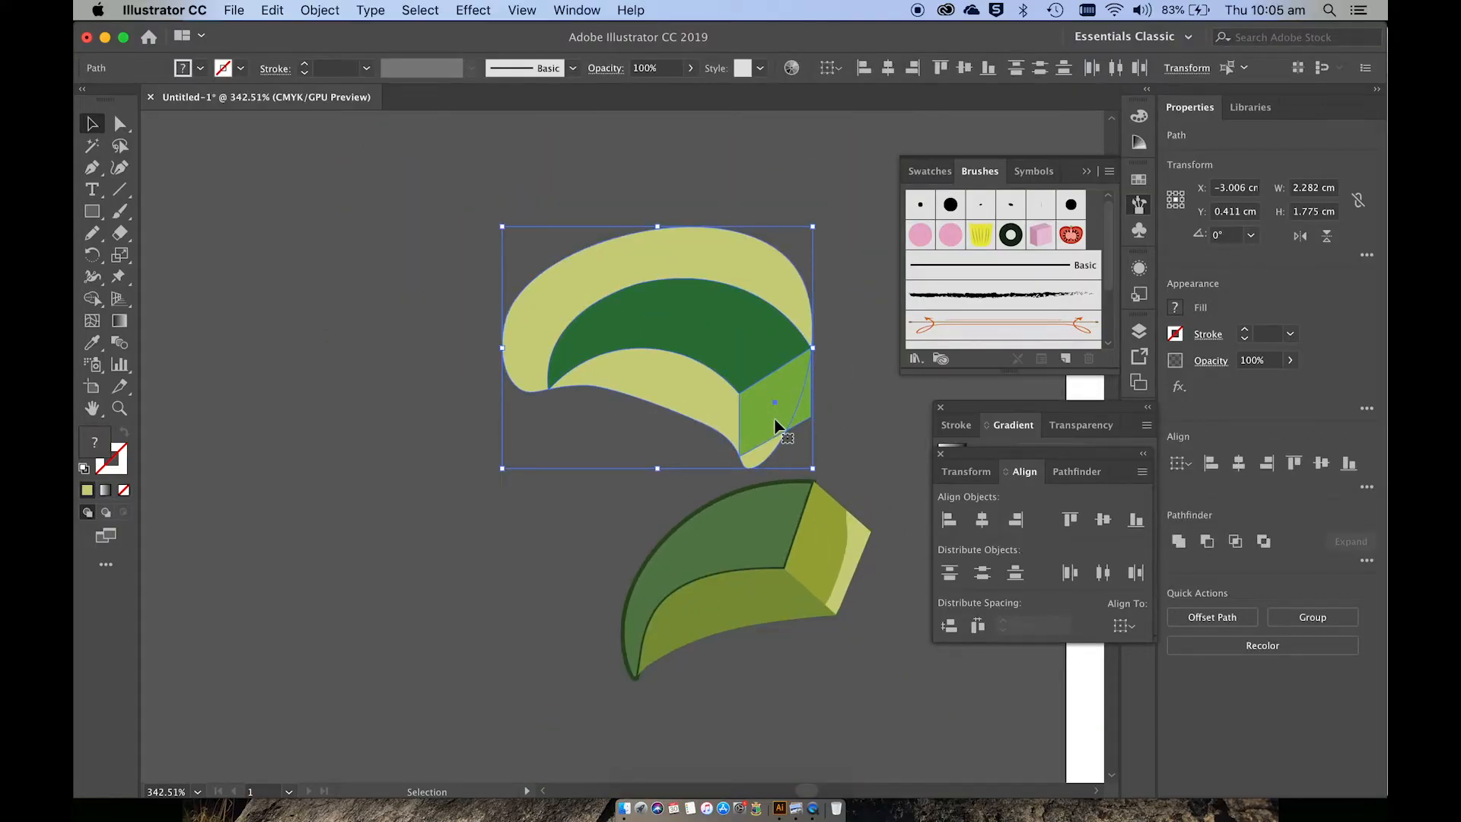
key("shift+m")
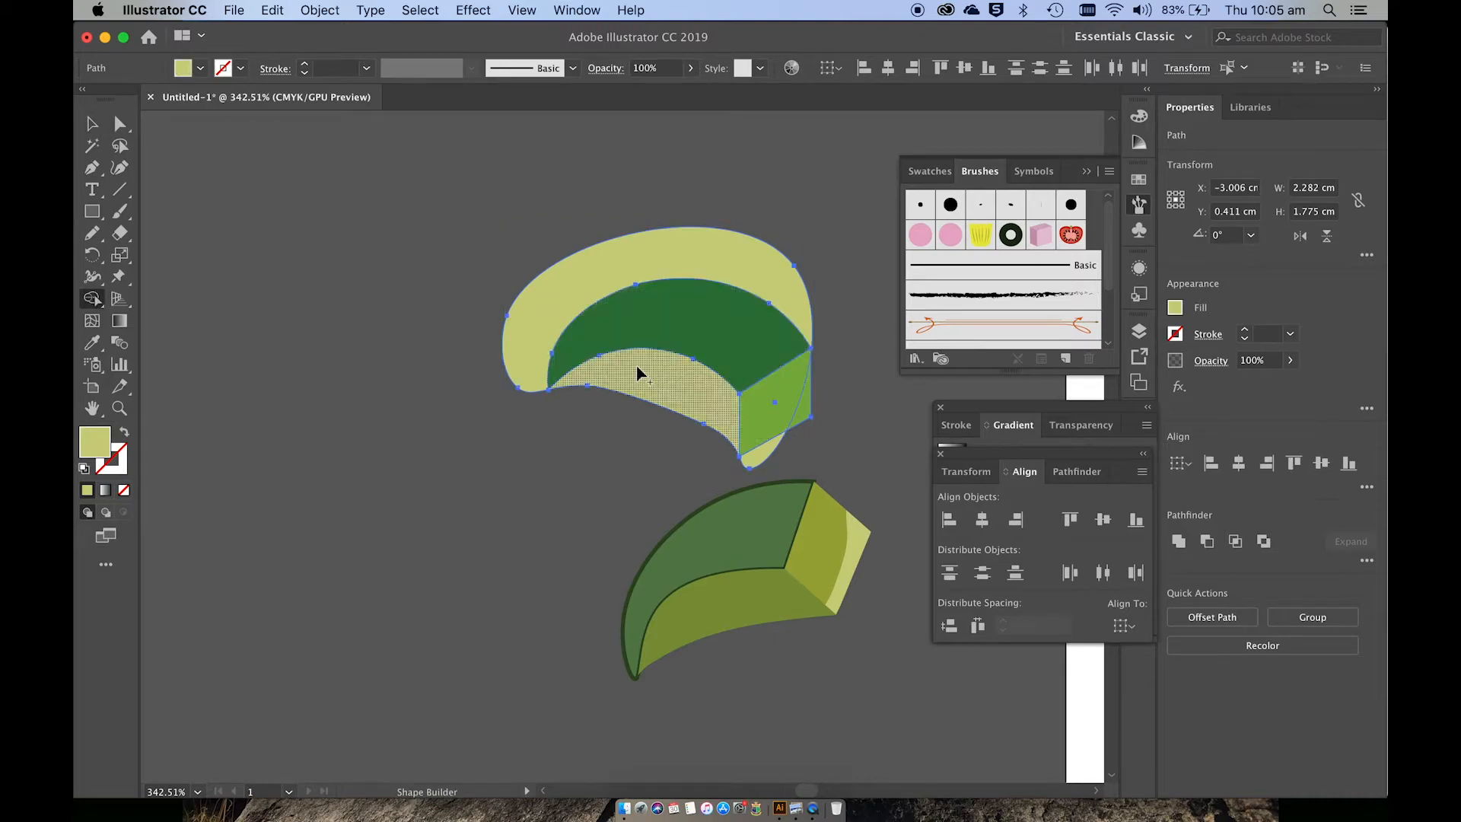
left_click(651, 373)
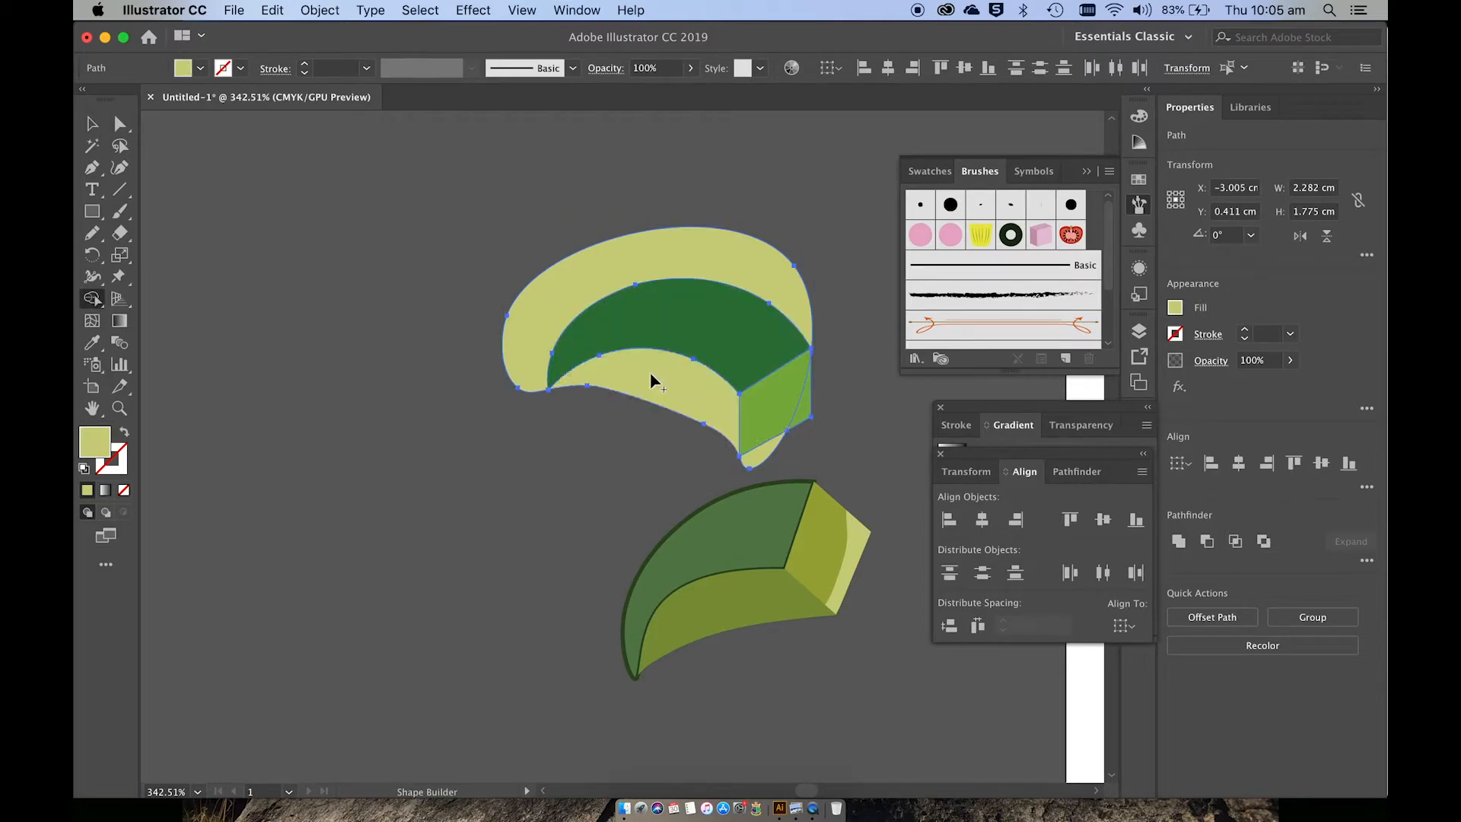
left_click(653, 264)
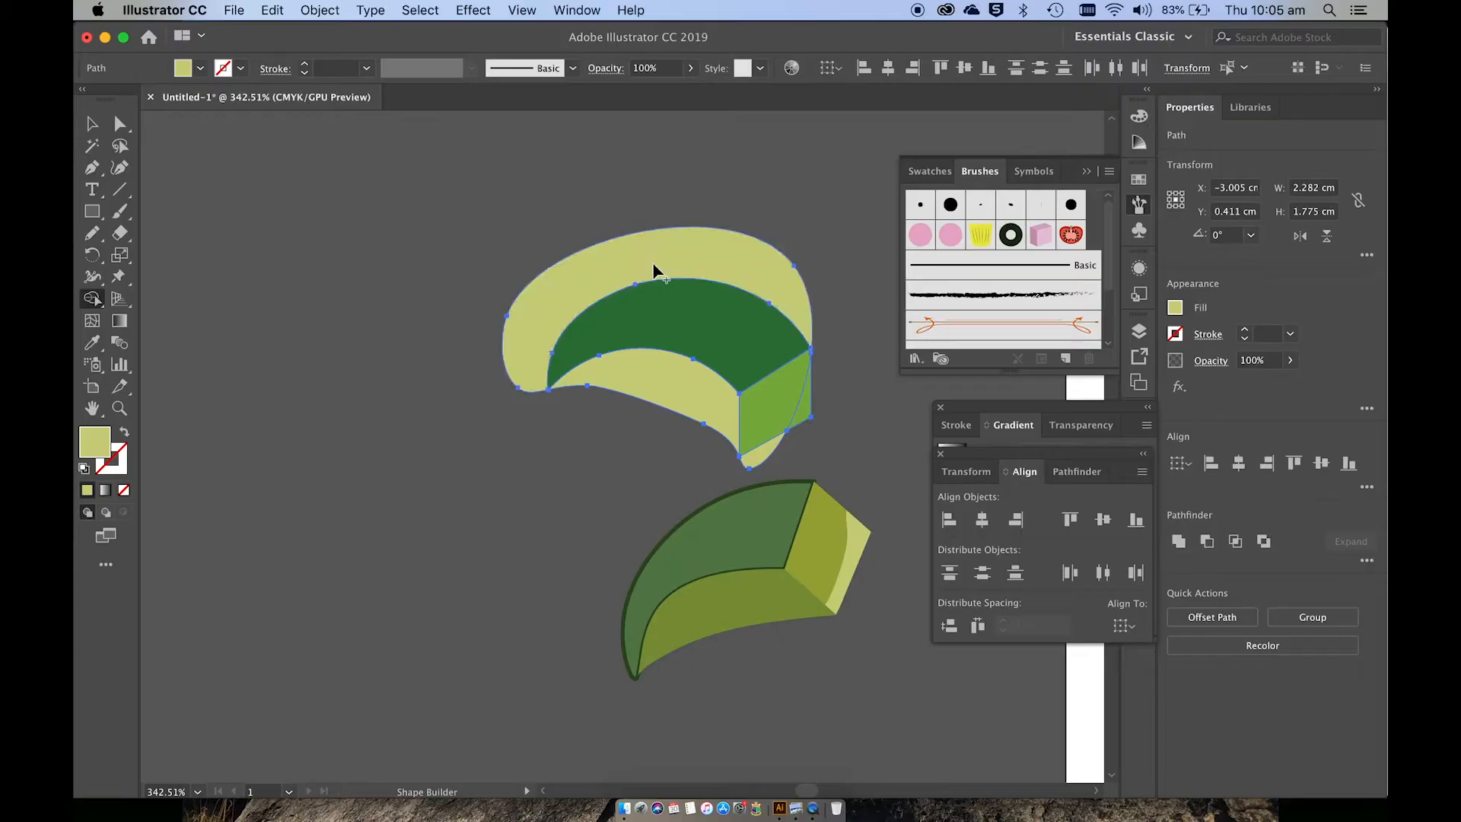
Deselect everything, and delete the small pale leftover piece below the parallelogram.
key("v")
left_click(872, 441)
left_click(760, 457)
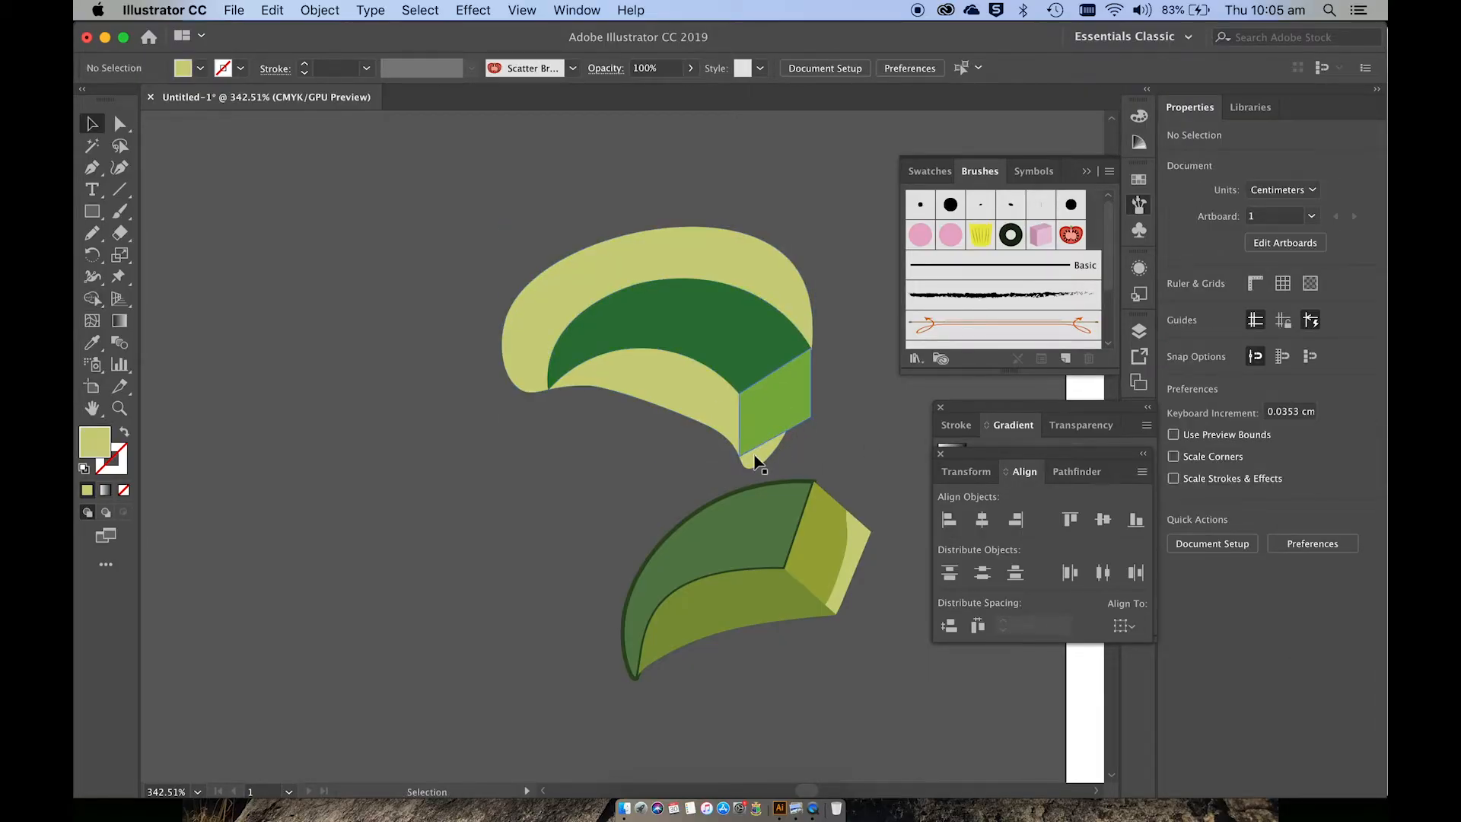
key("Delete")
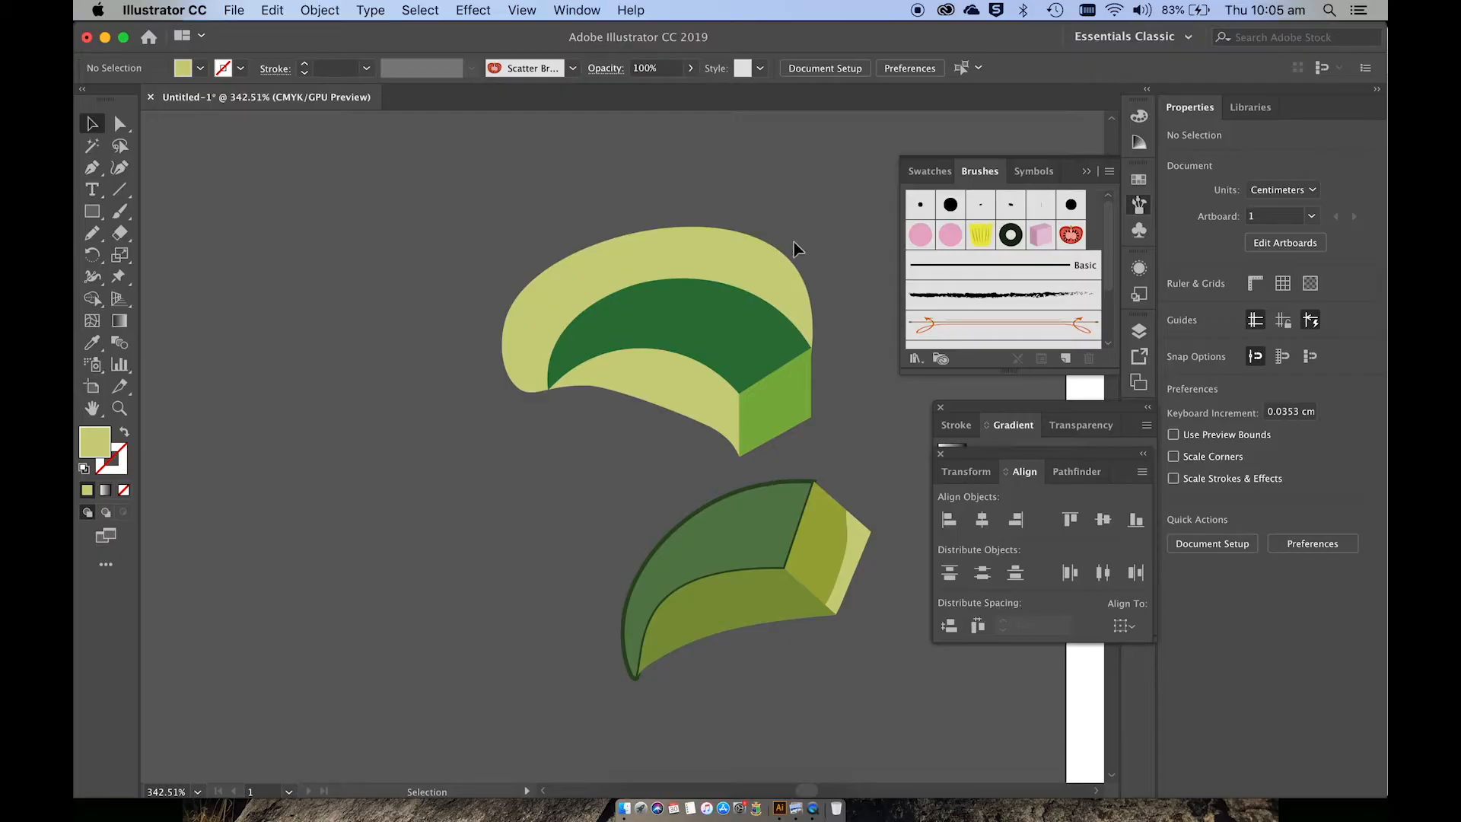
Delete the pale area outside the crescent, and recolour the pale inner side a medium green, slightly darker than the end face.
left_click(779, 257)
key("Delete")
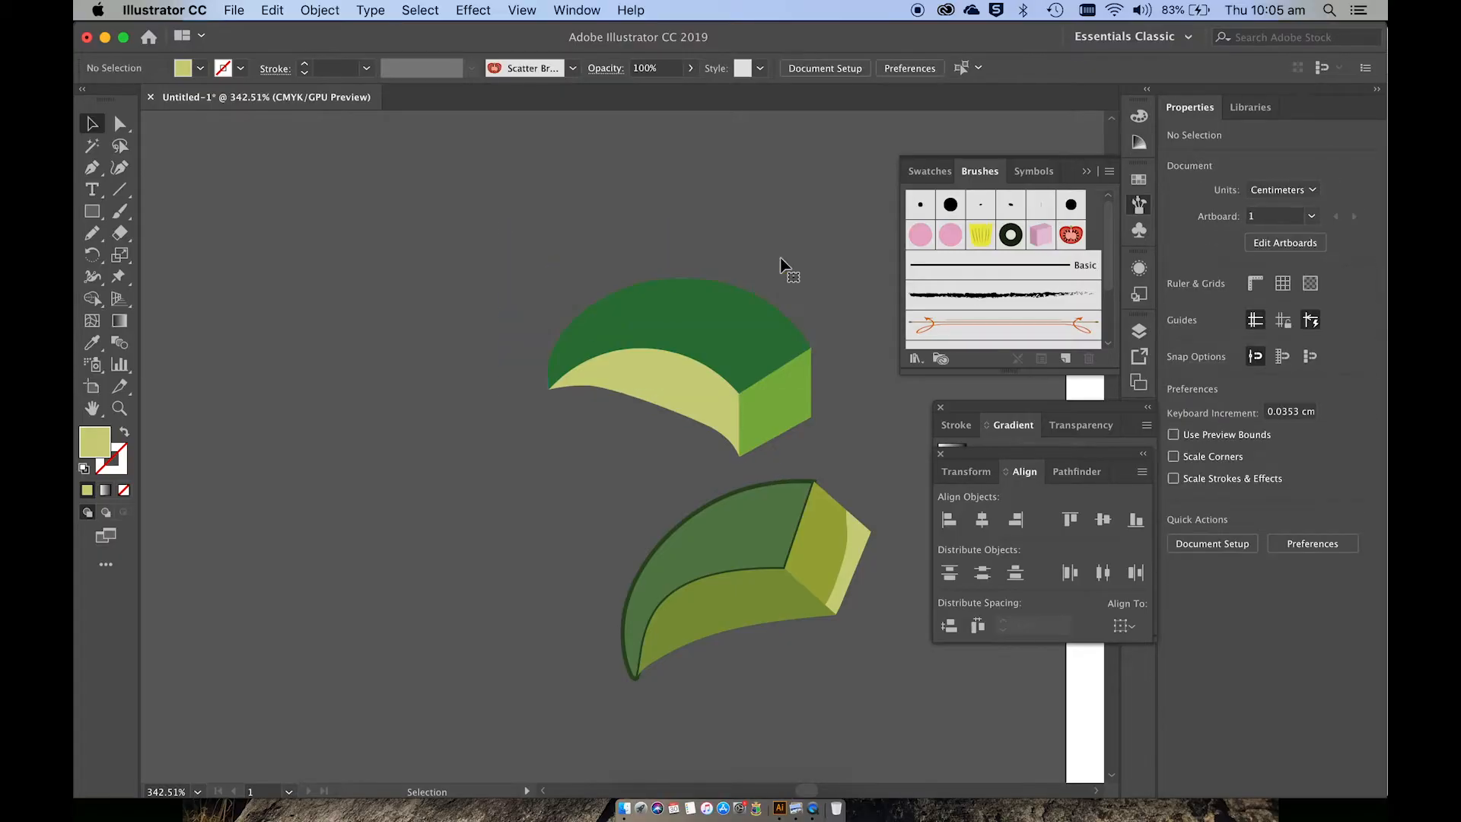
left_click(667, 383)
double_click(102, 441)
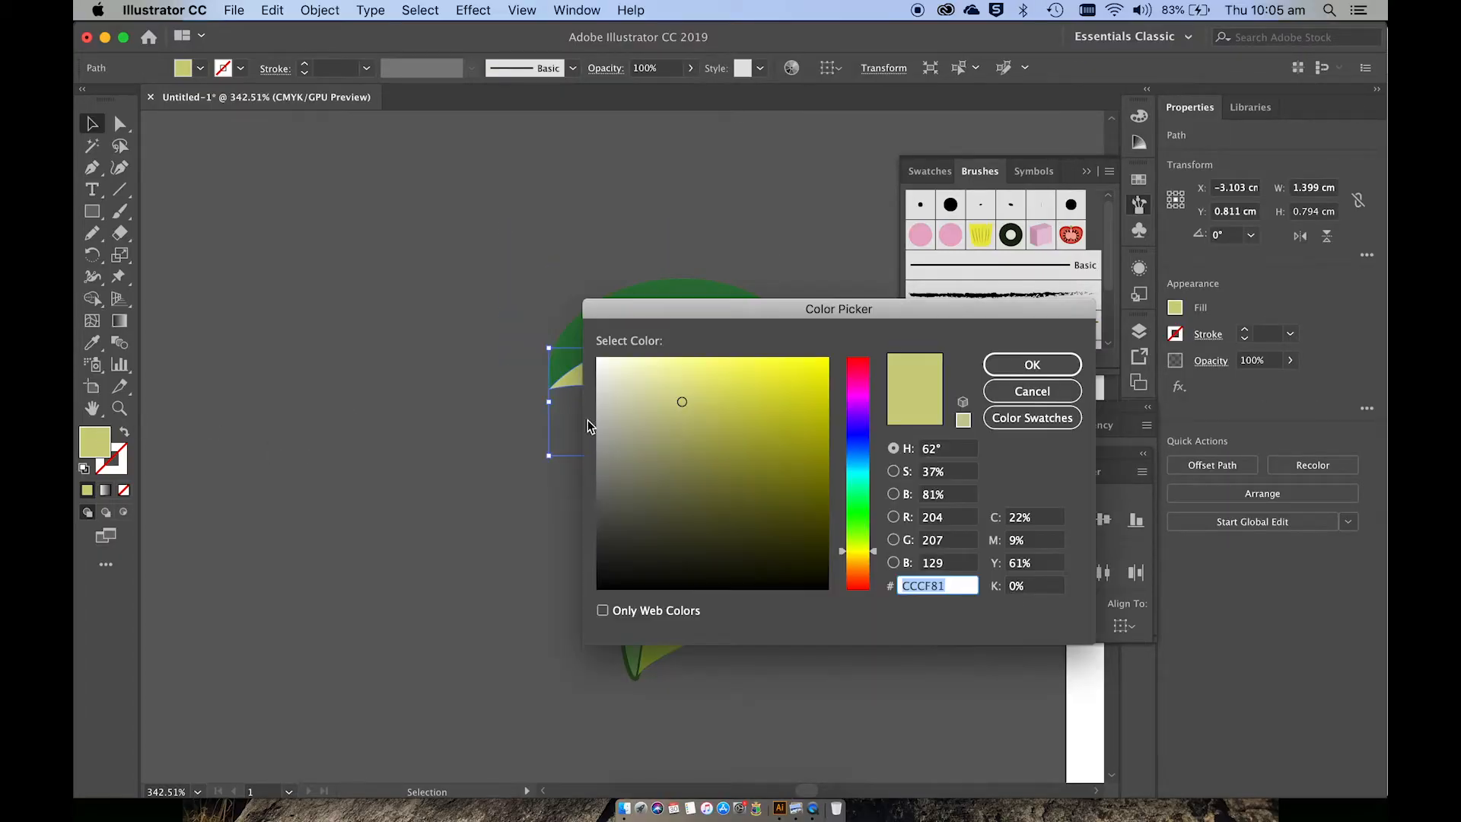
mouse_move(855, 523)
left_mouse_down()
mouse_move(874, 543)
mouse_move(867, 530)
left_mouse_up()
left_click(855, 534)
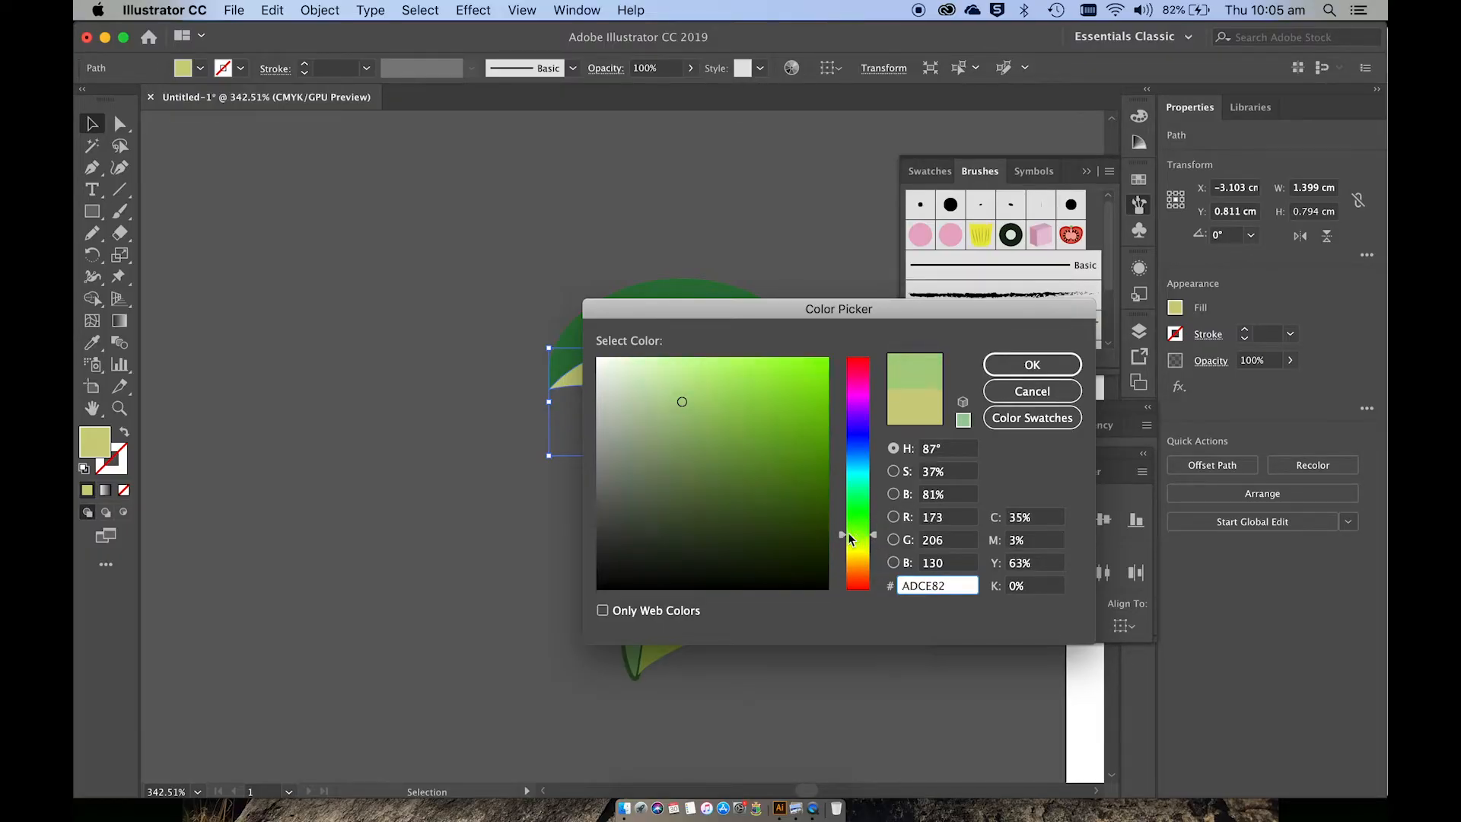
left_click(775, 436)
left_click(1032, 364)
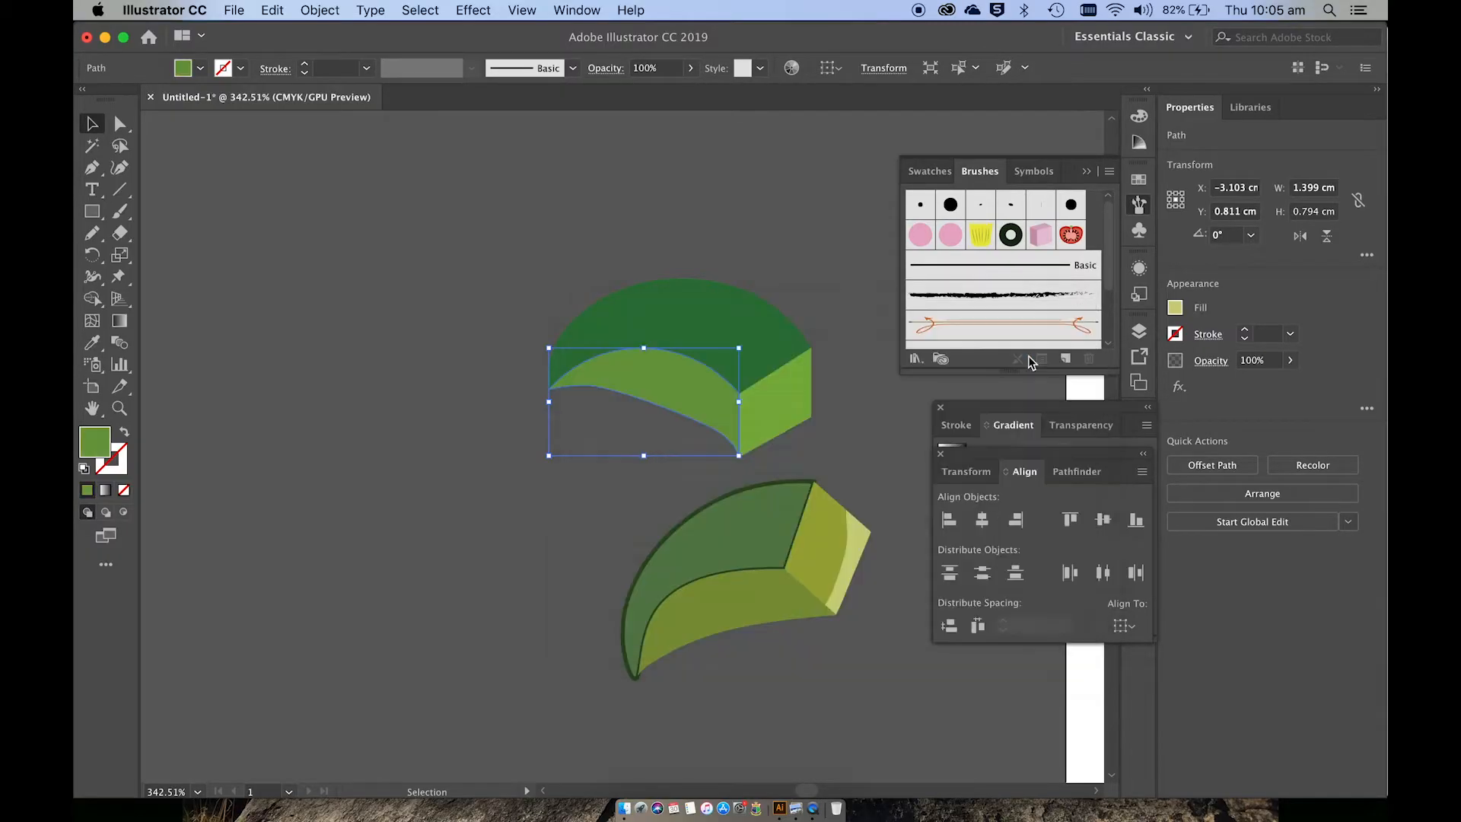
Draw a closed freehand Pencil loop about 0.83 by 0.67 cm diagonally across the lower part of the end face.
left_click(835, 426)
left_click(805, 414)
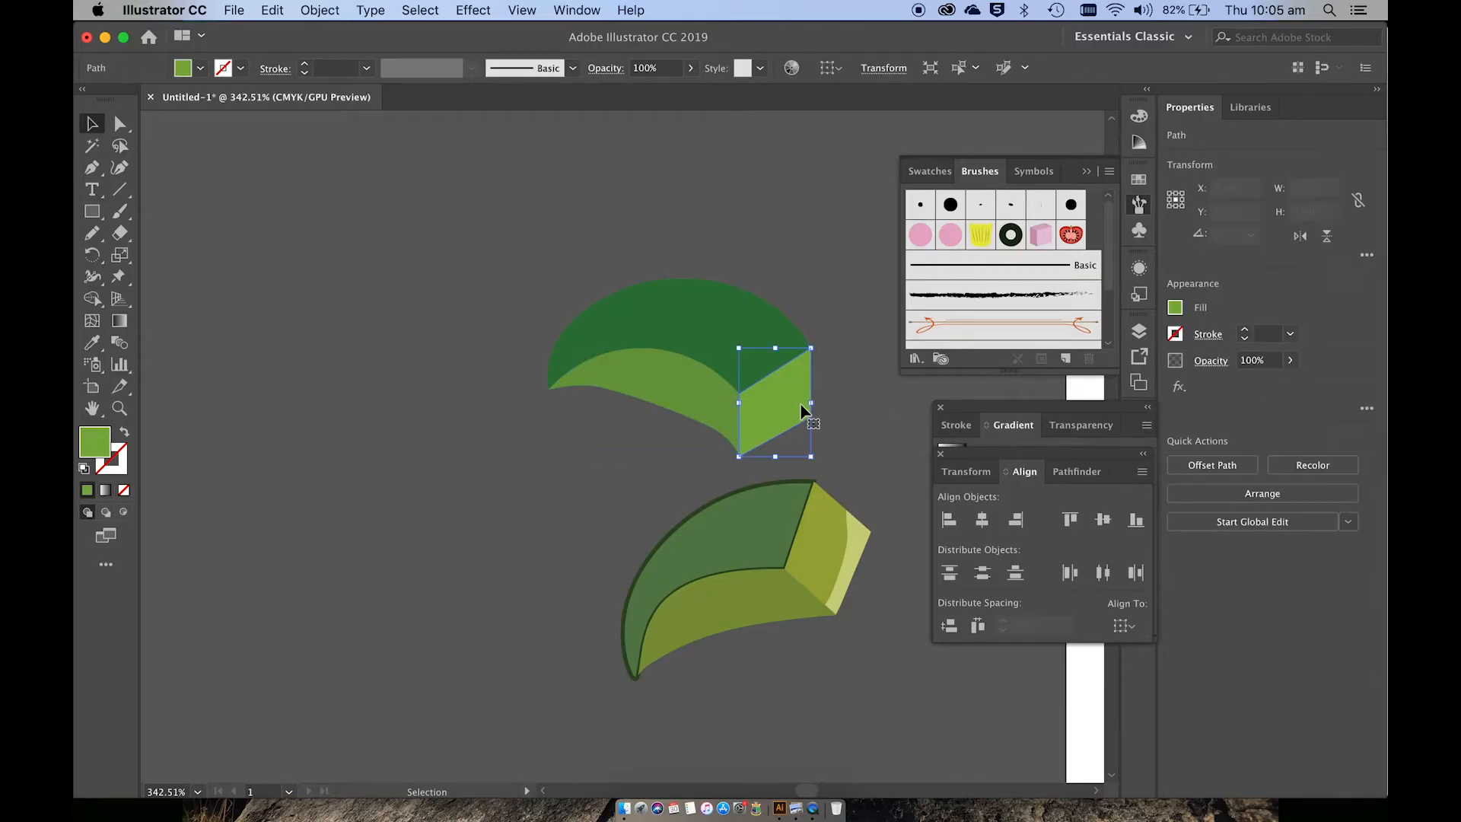
scroll(805, 317, "up", 2)
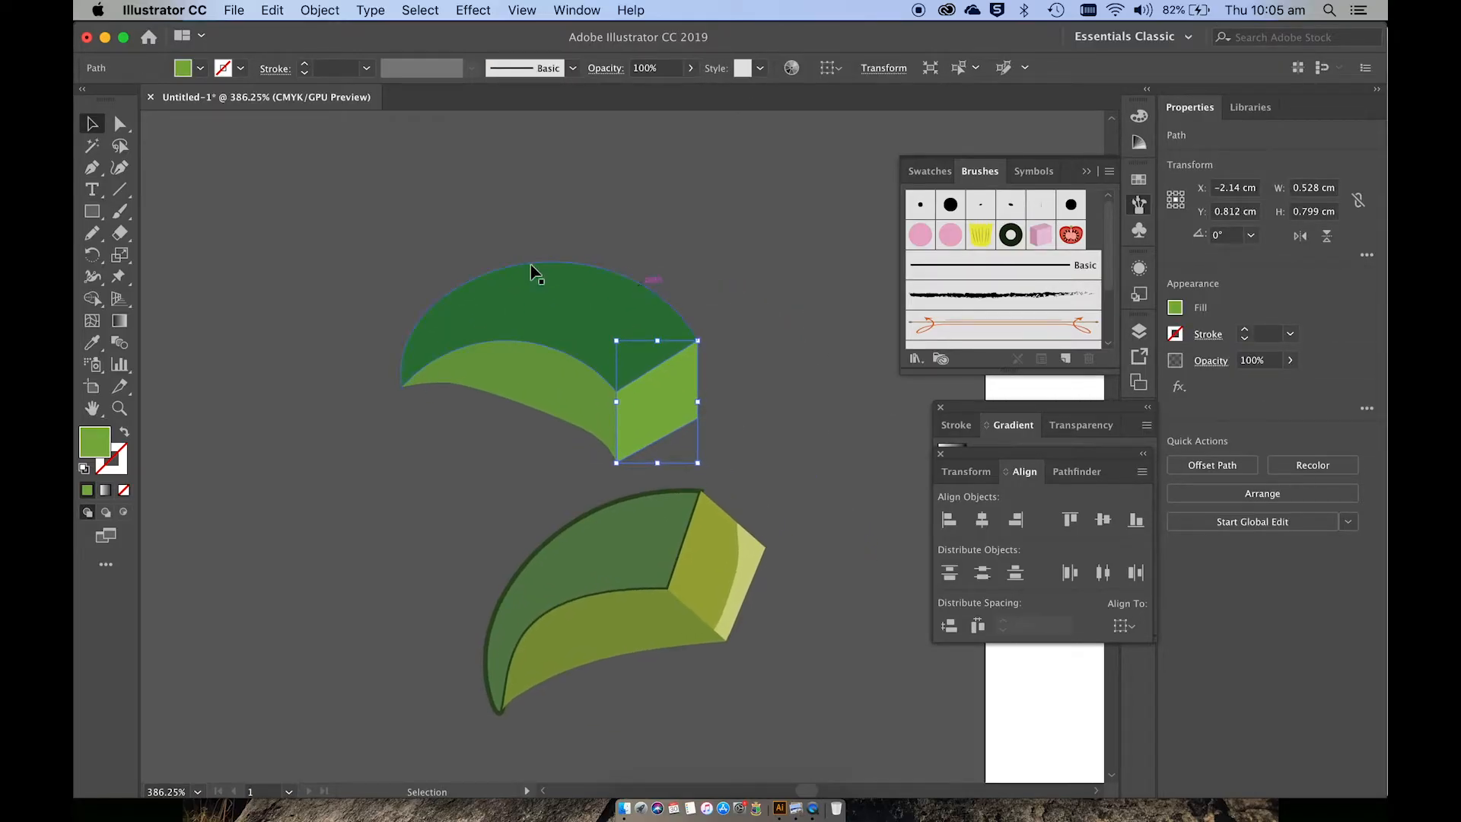
left_click(92, 233)
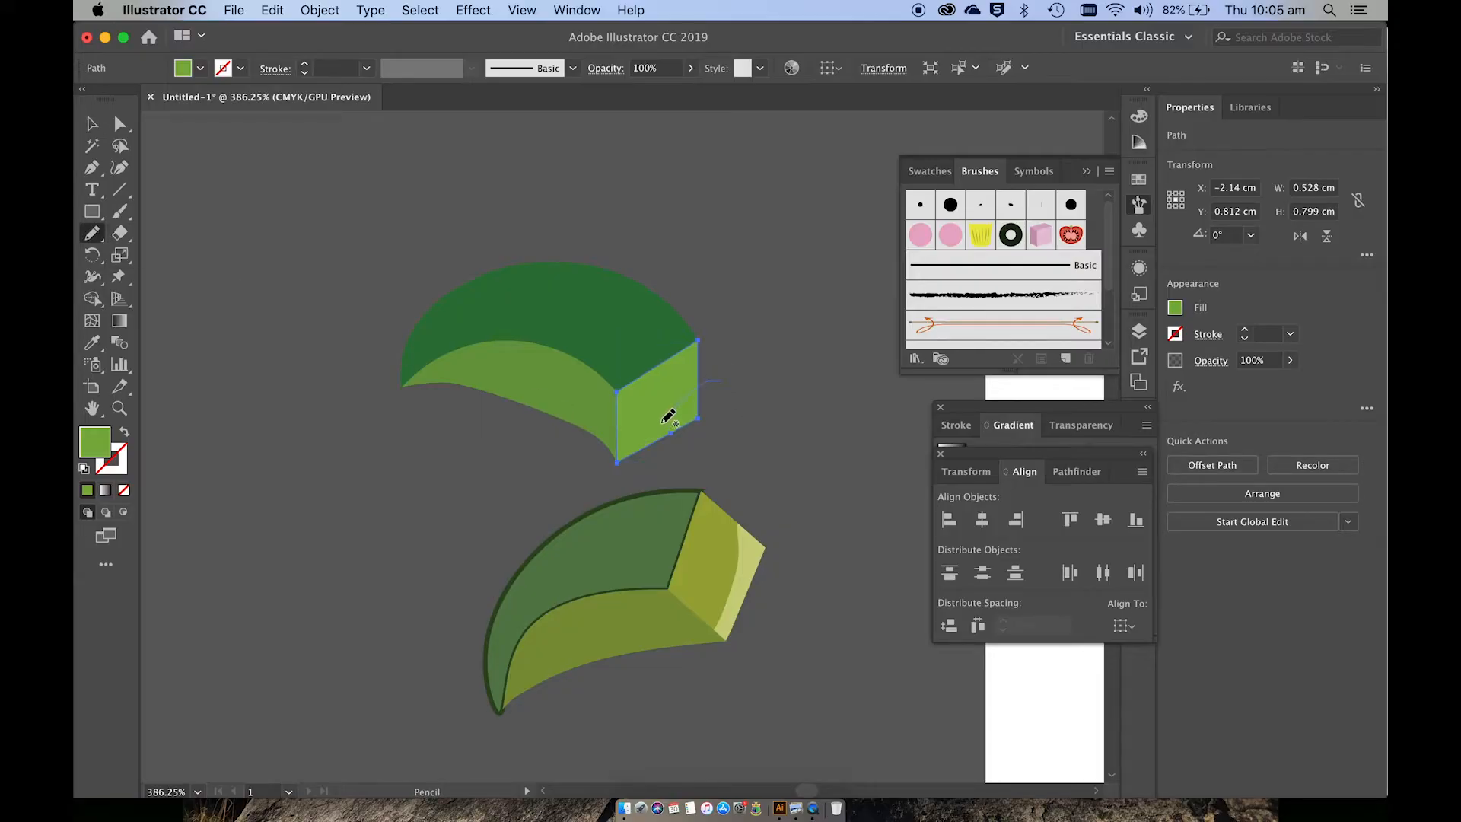
mouse_move(615, 451)
left_mouse_down()
mouse_move(641, 479)
mouse_move(697, 450)
mouse_move(725, 382)
left_mouse_up()
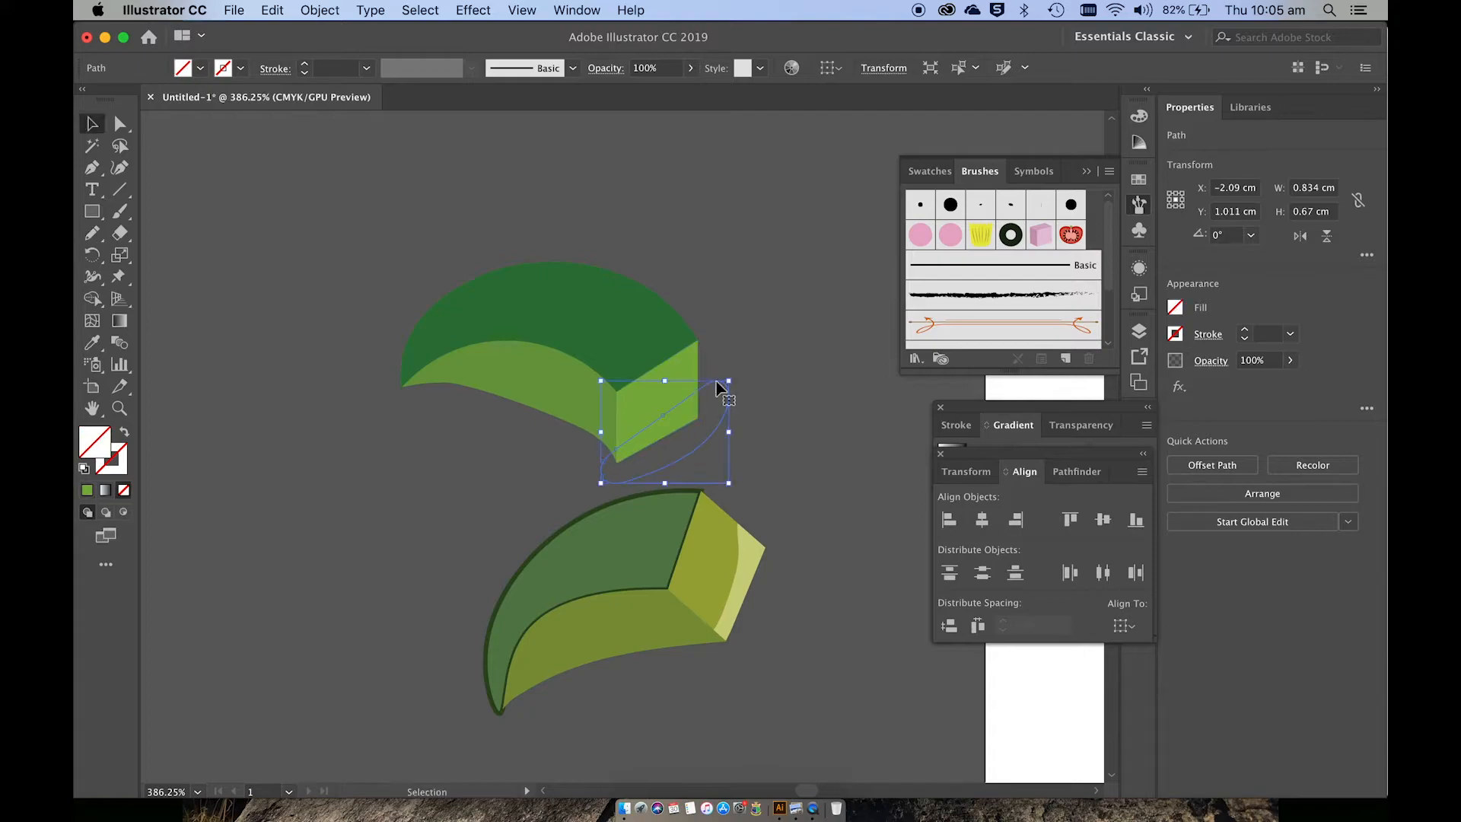
Select the loop together with the end face, and split off the face's lower strip with the Shape Builder.
key("v")
left_click(659, 401, "shift")
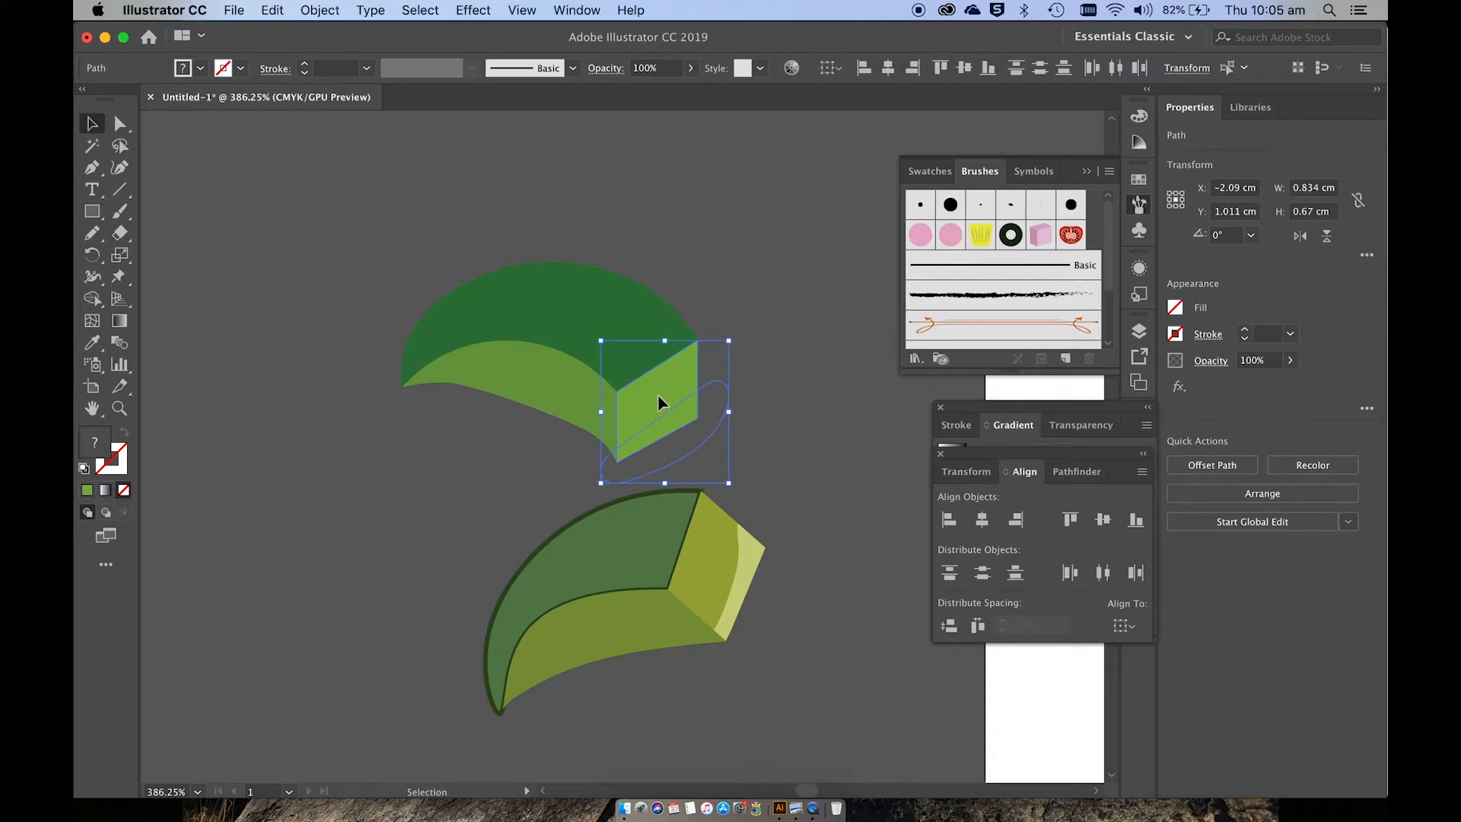
left_click(706, 417, "shift")
scroll(706, 417, "up", 3)
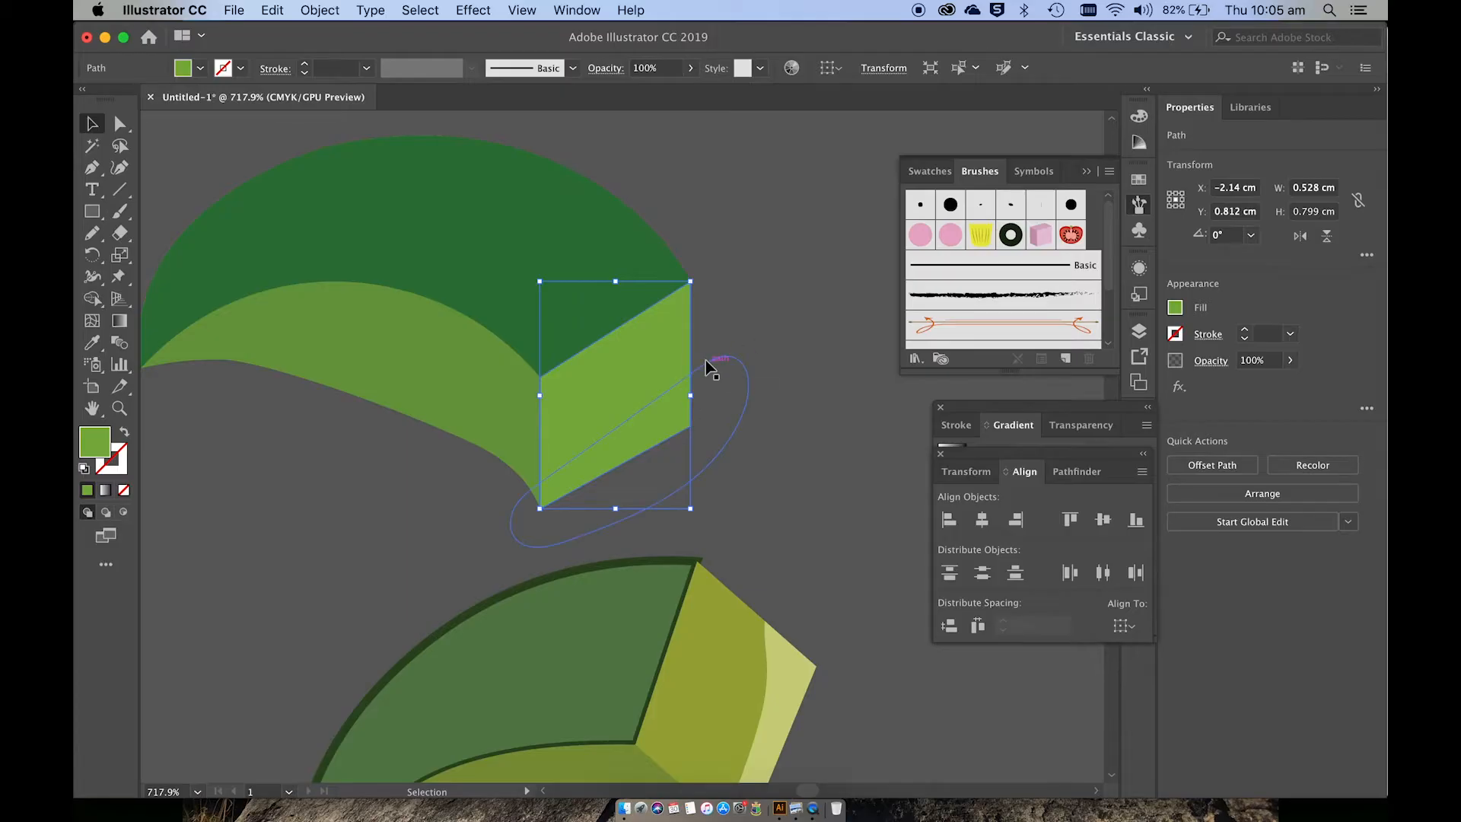
left_click(705, 359, "shift")
key("shift+m")
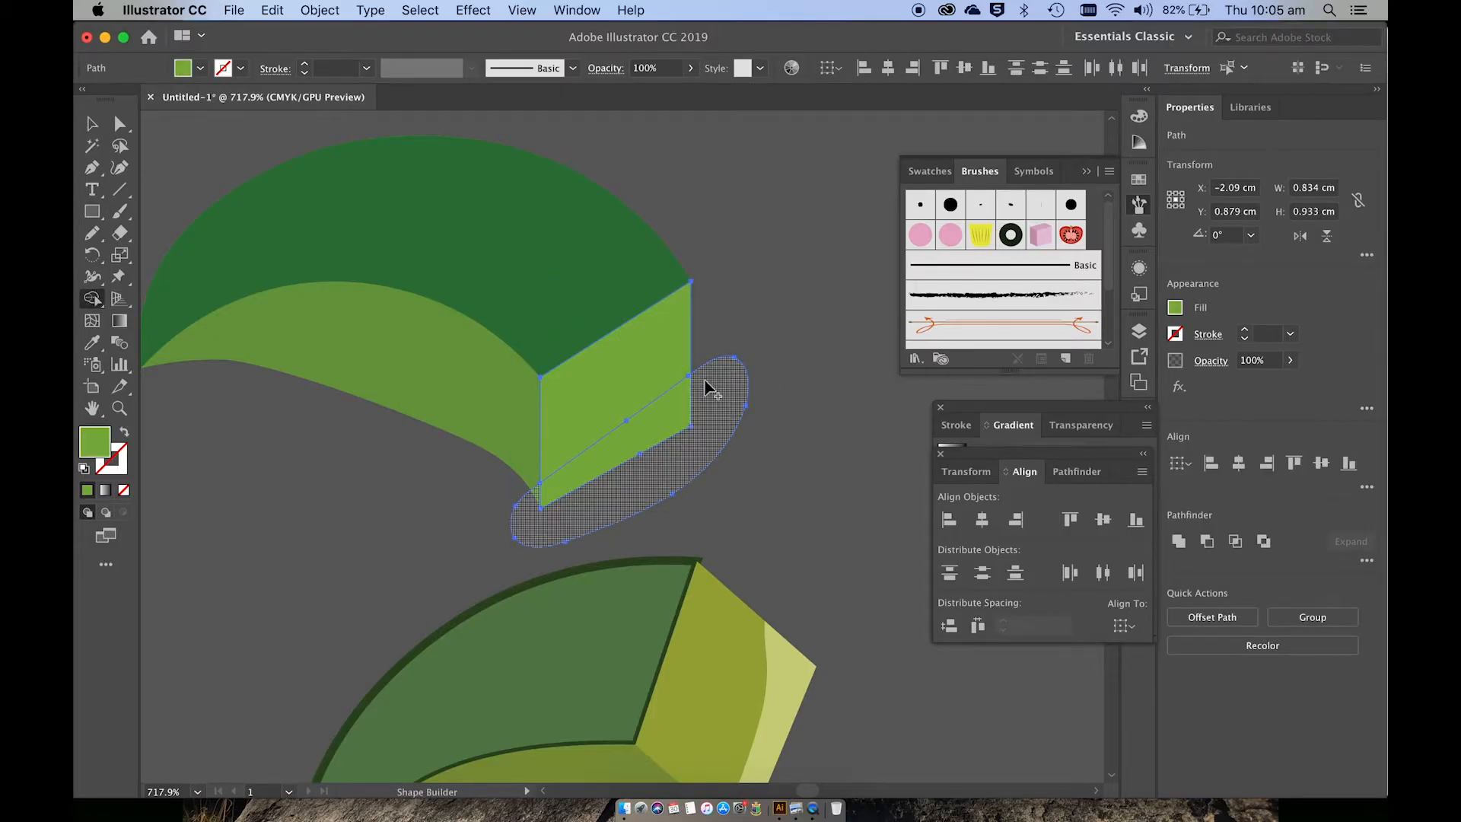
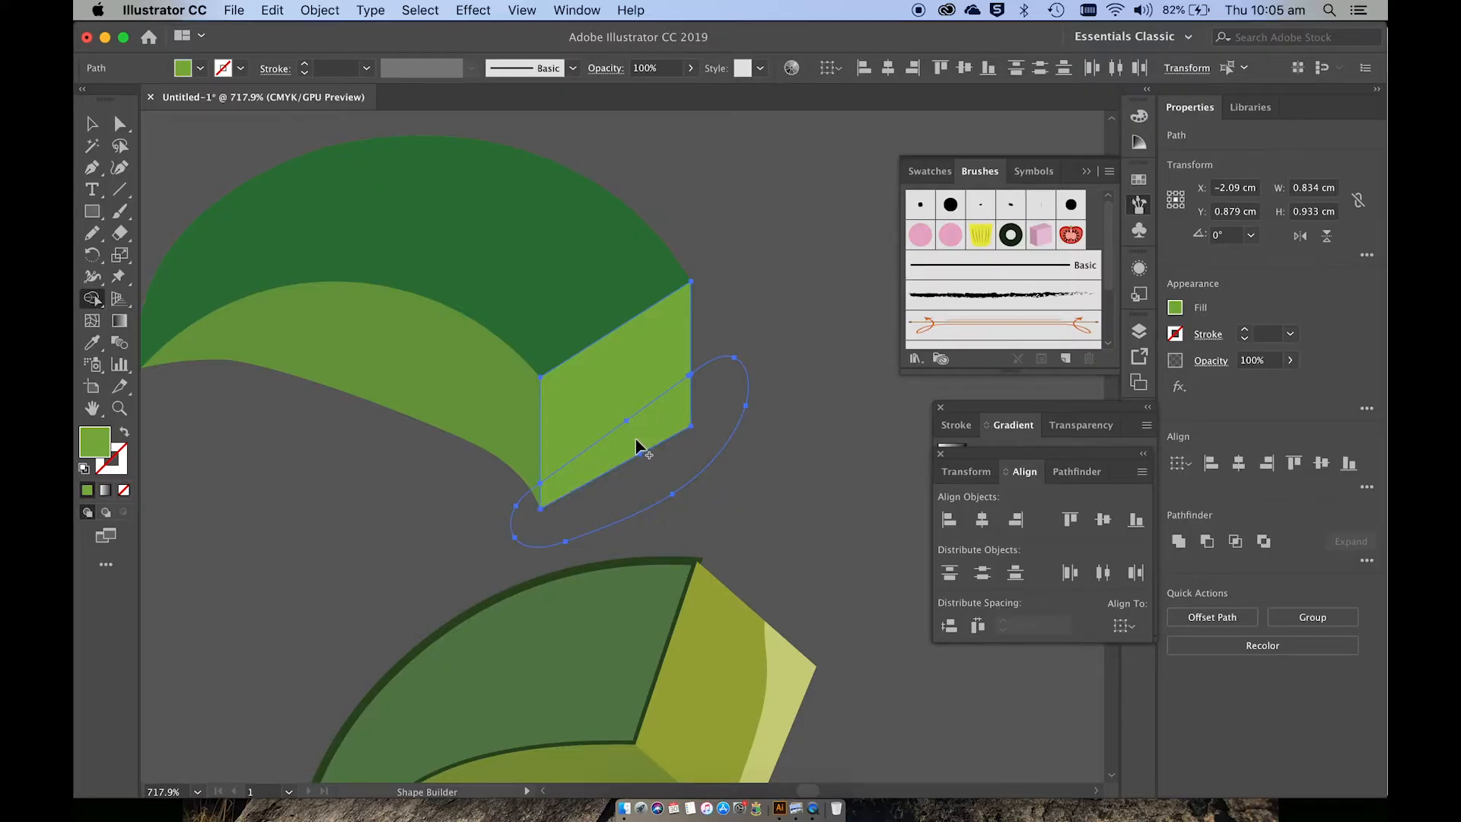
Deselect everything, and delete the leftover part of the loop outside the end face.
key("v")
left_click(788, 339)
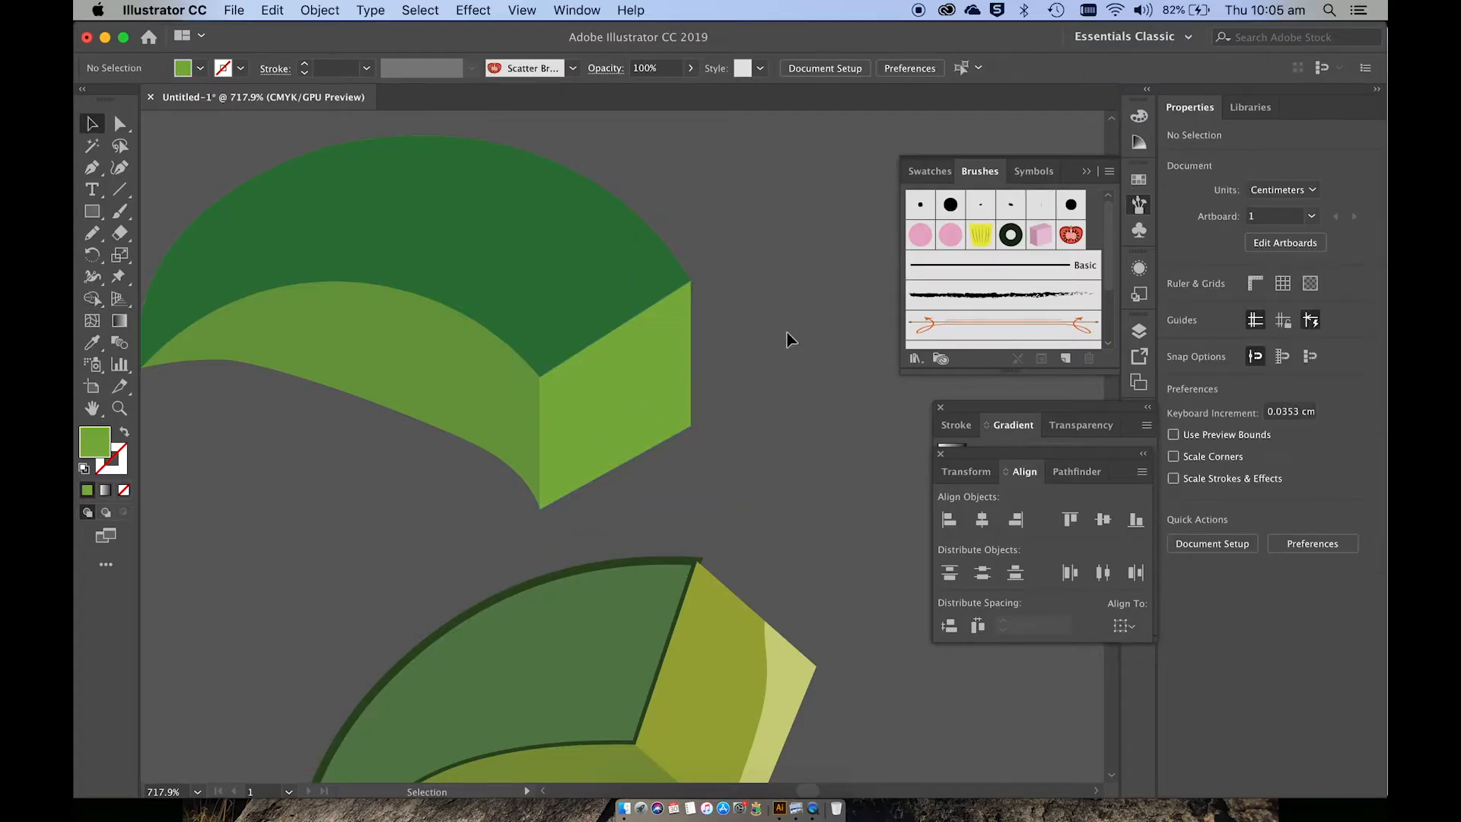
left_click(720, 365)
key("Delete")
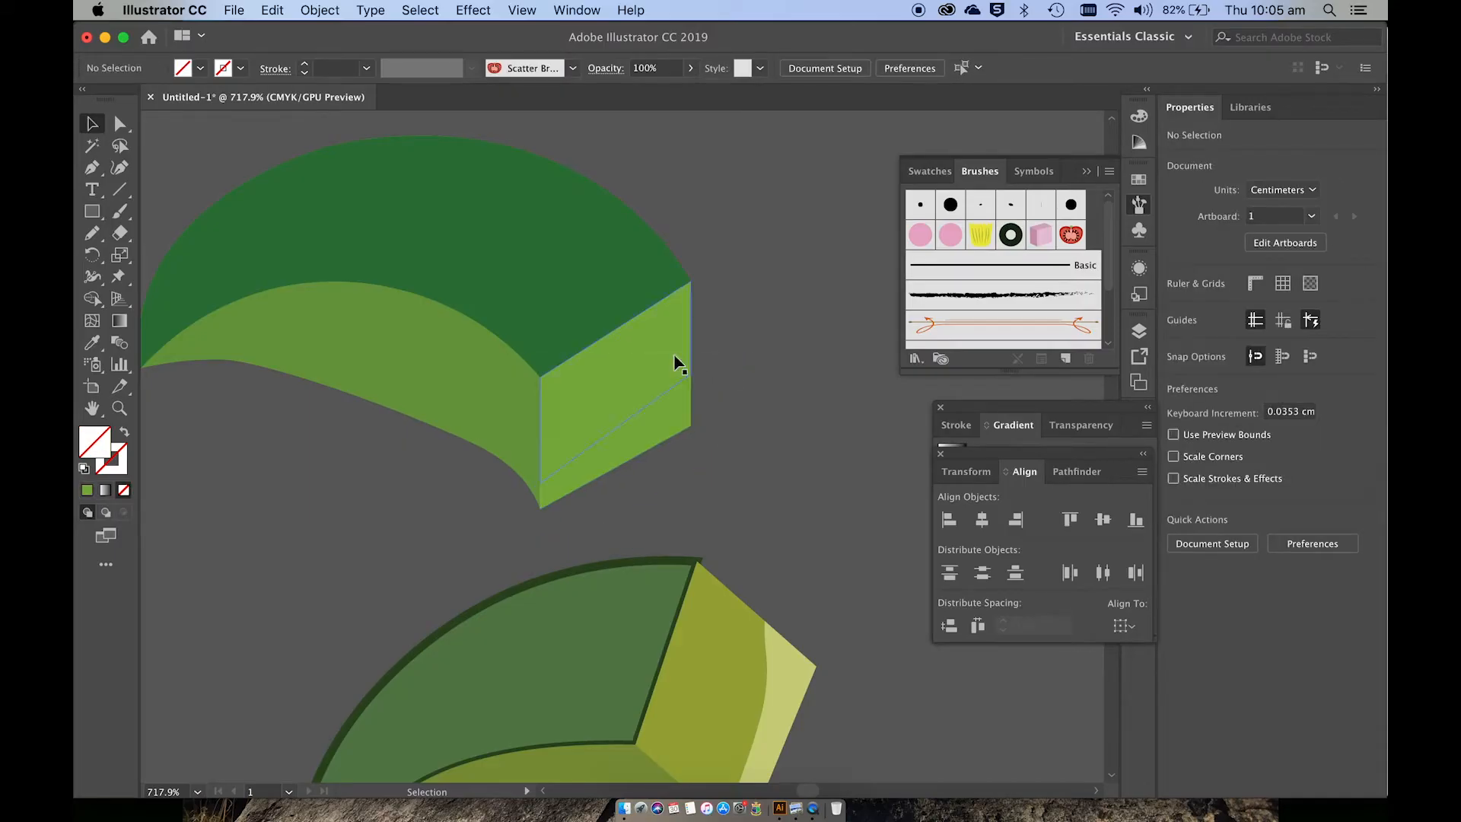
Recolour the lower strip of the end face a lighter green than the rest of the face.
left_click(655, 423)
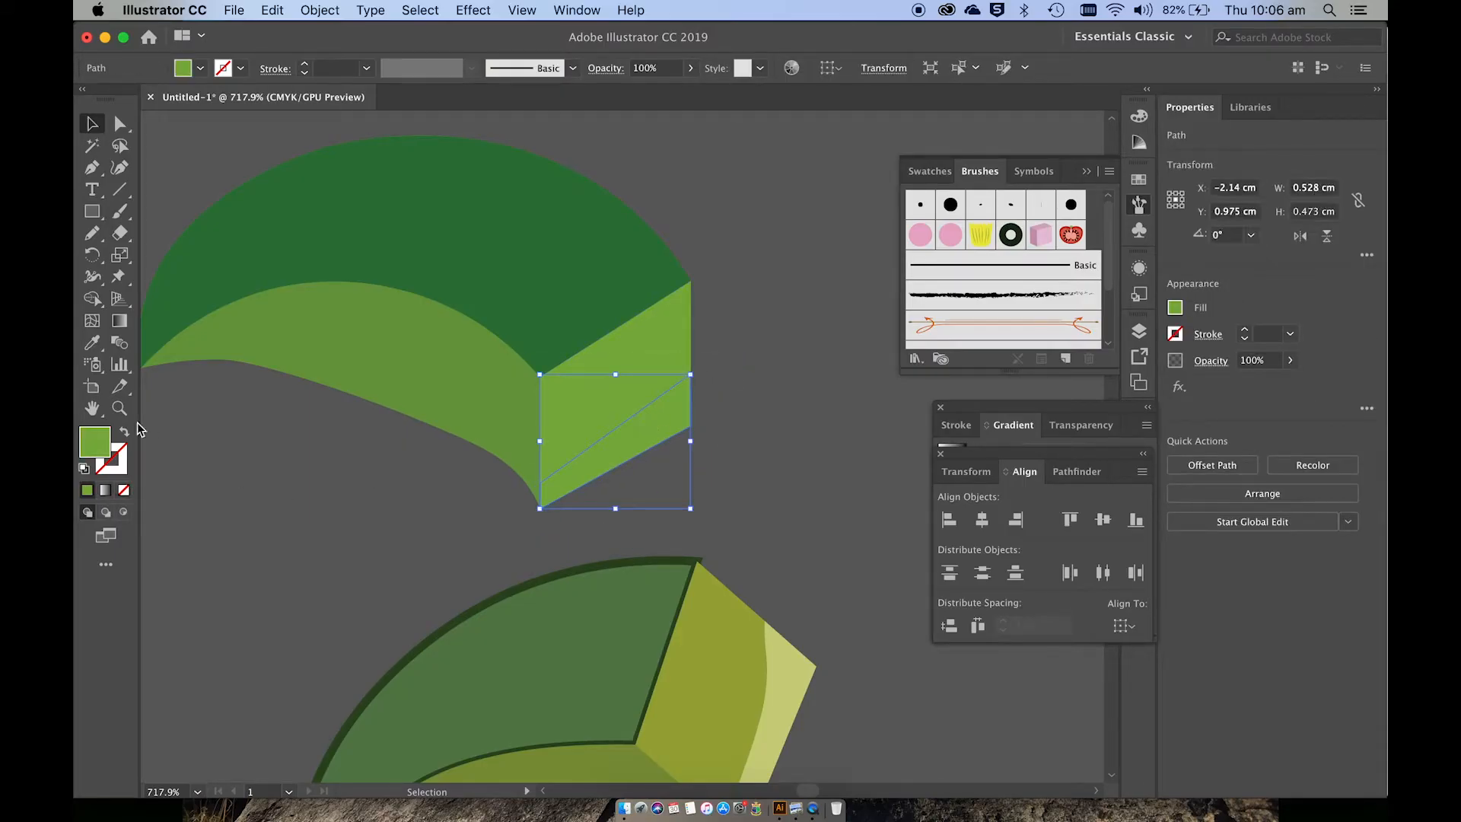
double_click(95, 441)
left_click_drag(718, 407, 718, 394)
left_click(1038, 371)
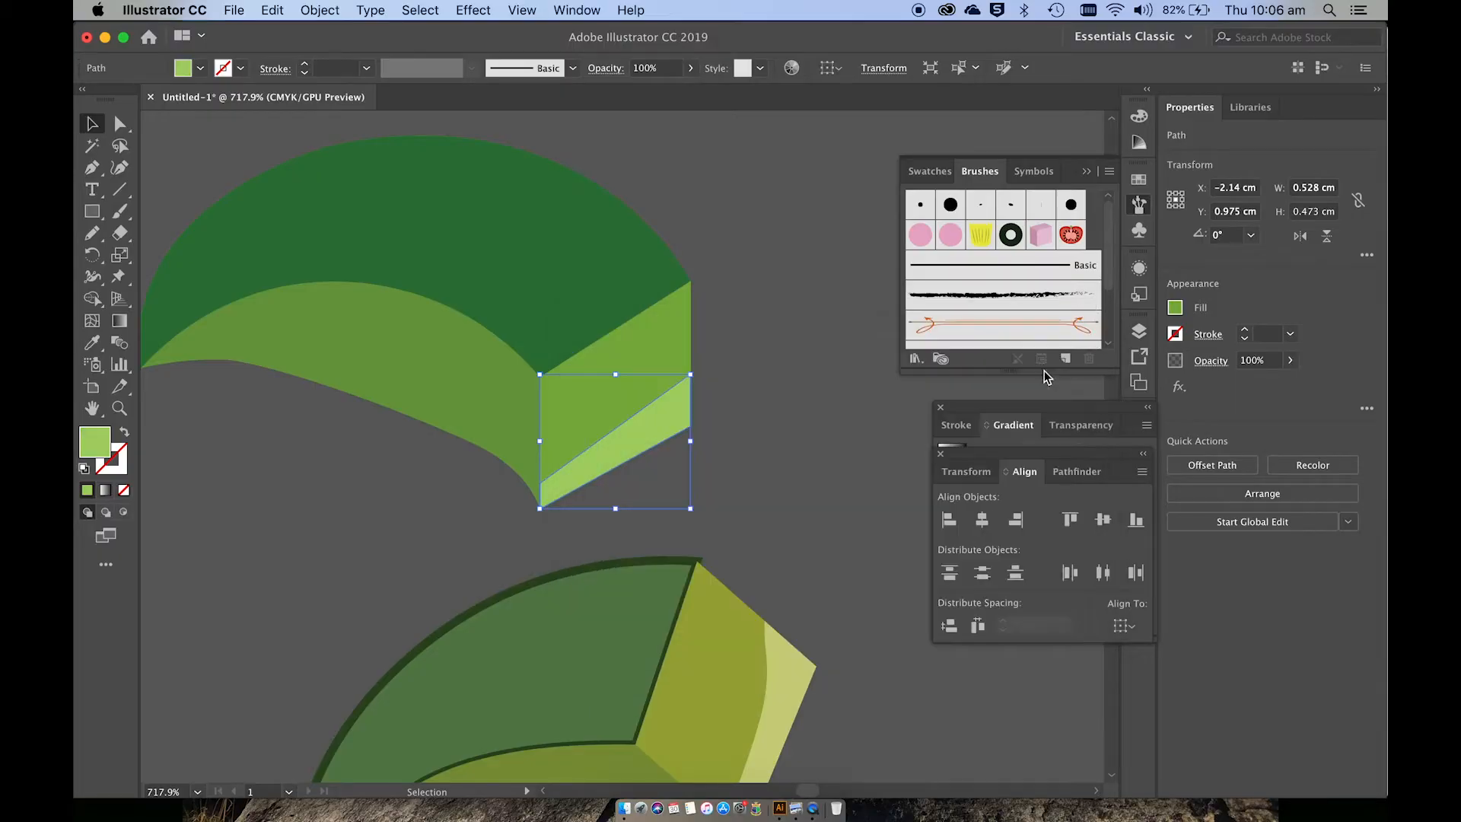
left_click(833, 407)
Give the dark green crescent a 1 pt very dark green outline, and place the end face behind that outline.
scroll(833, 407, "down", 3)
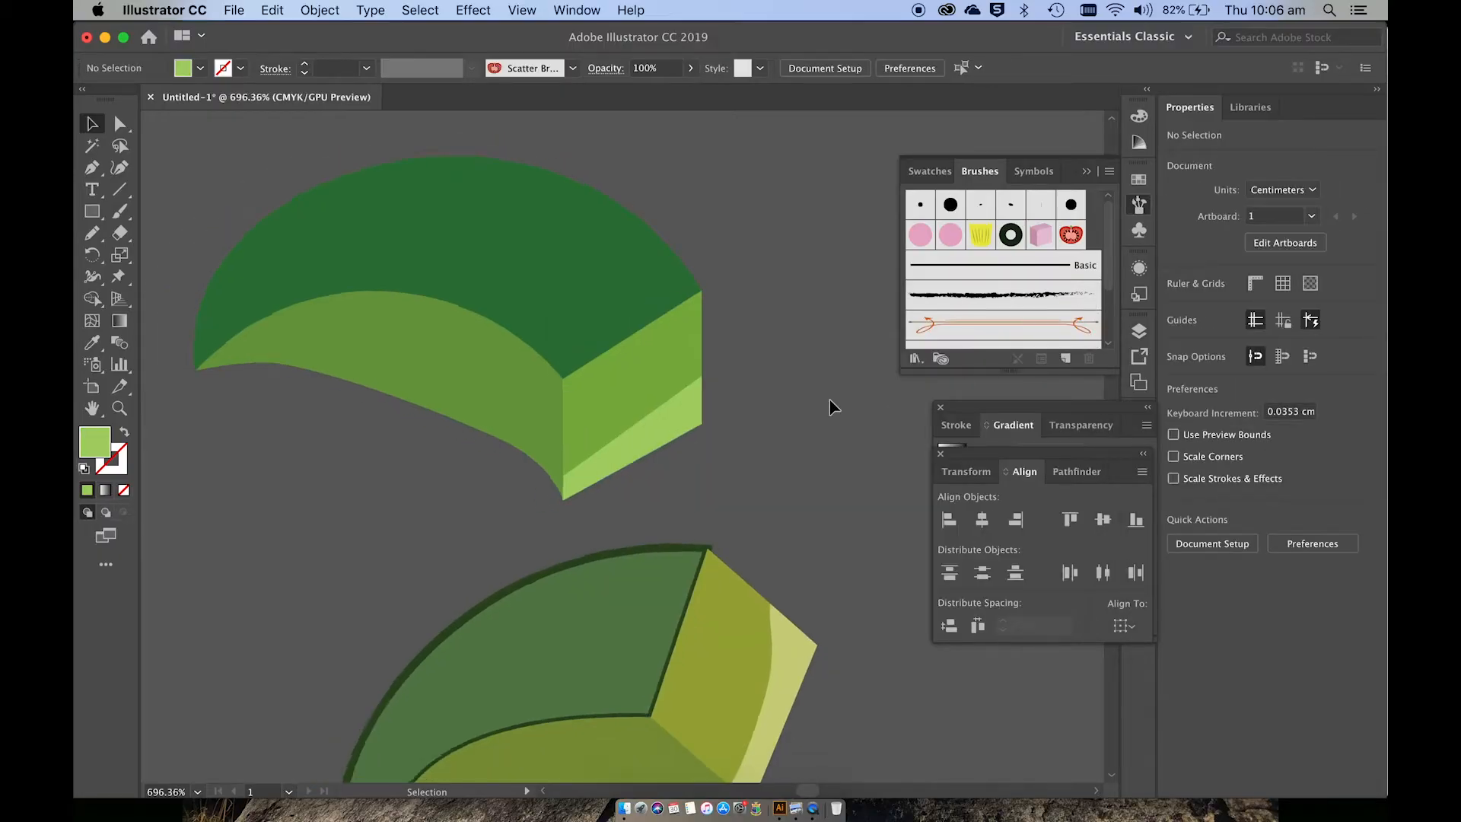
left_click(631, 319)
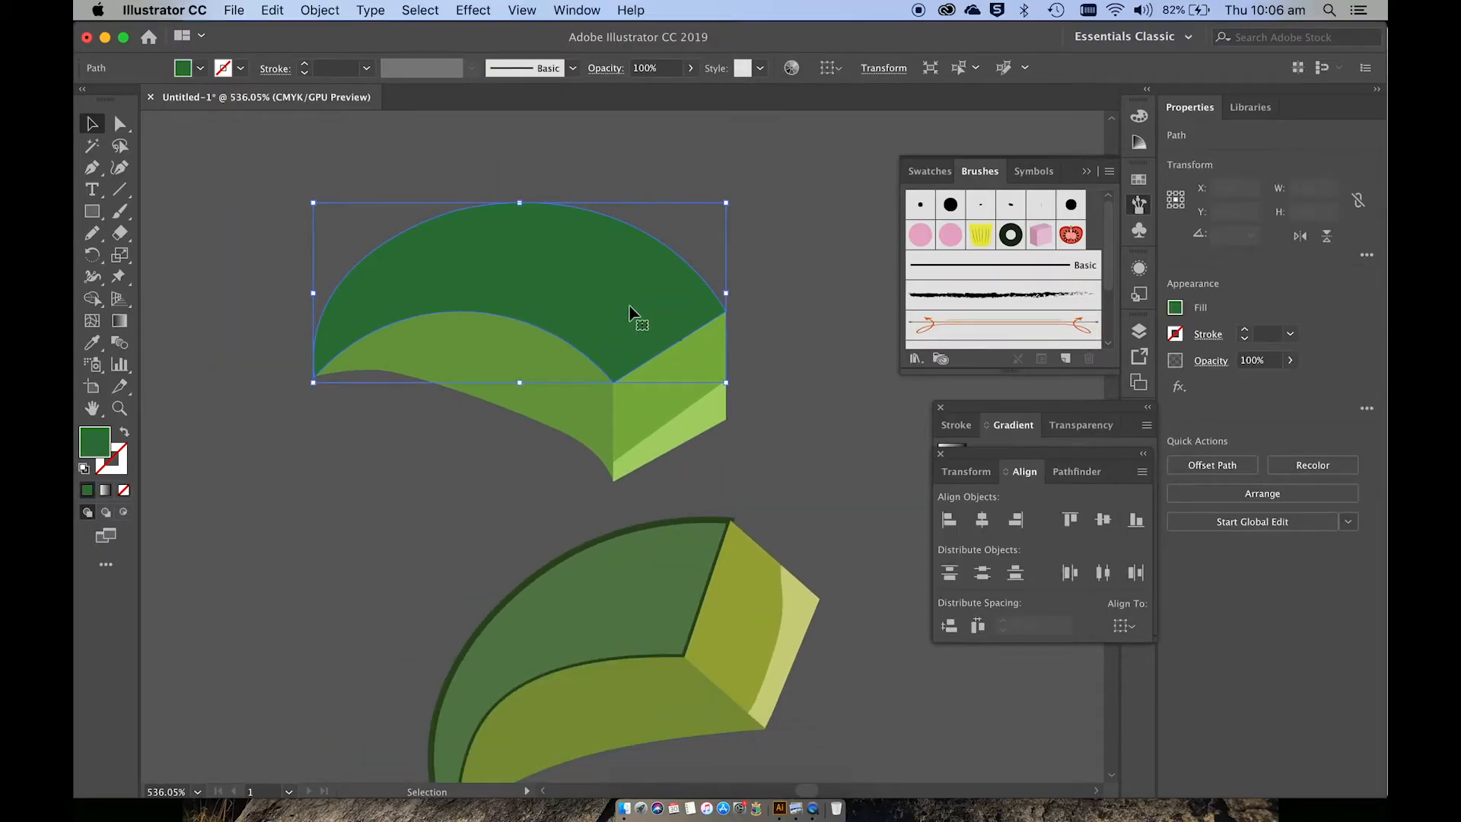
double_click(124, 453)
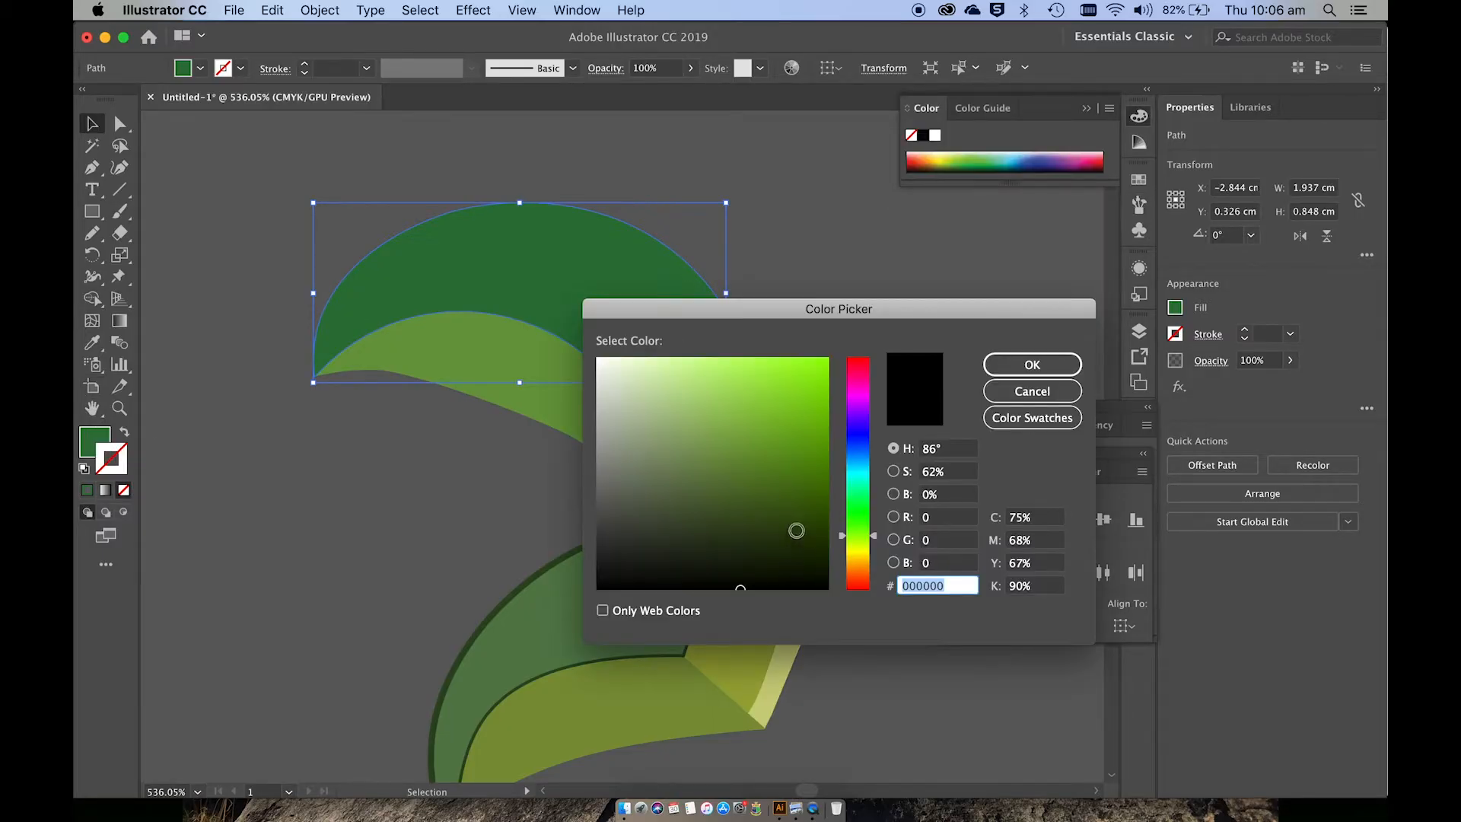
mouse_move(795, 531)
left_mouse_down()
mouse_move(796, 511)
mouse_move(818, 525)
left_mouse_up()
left_click(1032, 364)
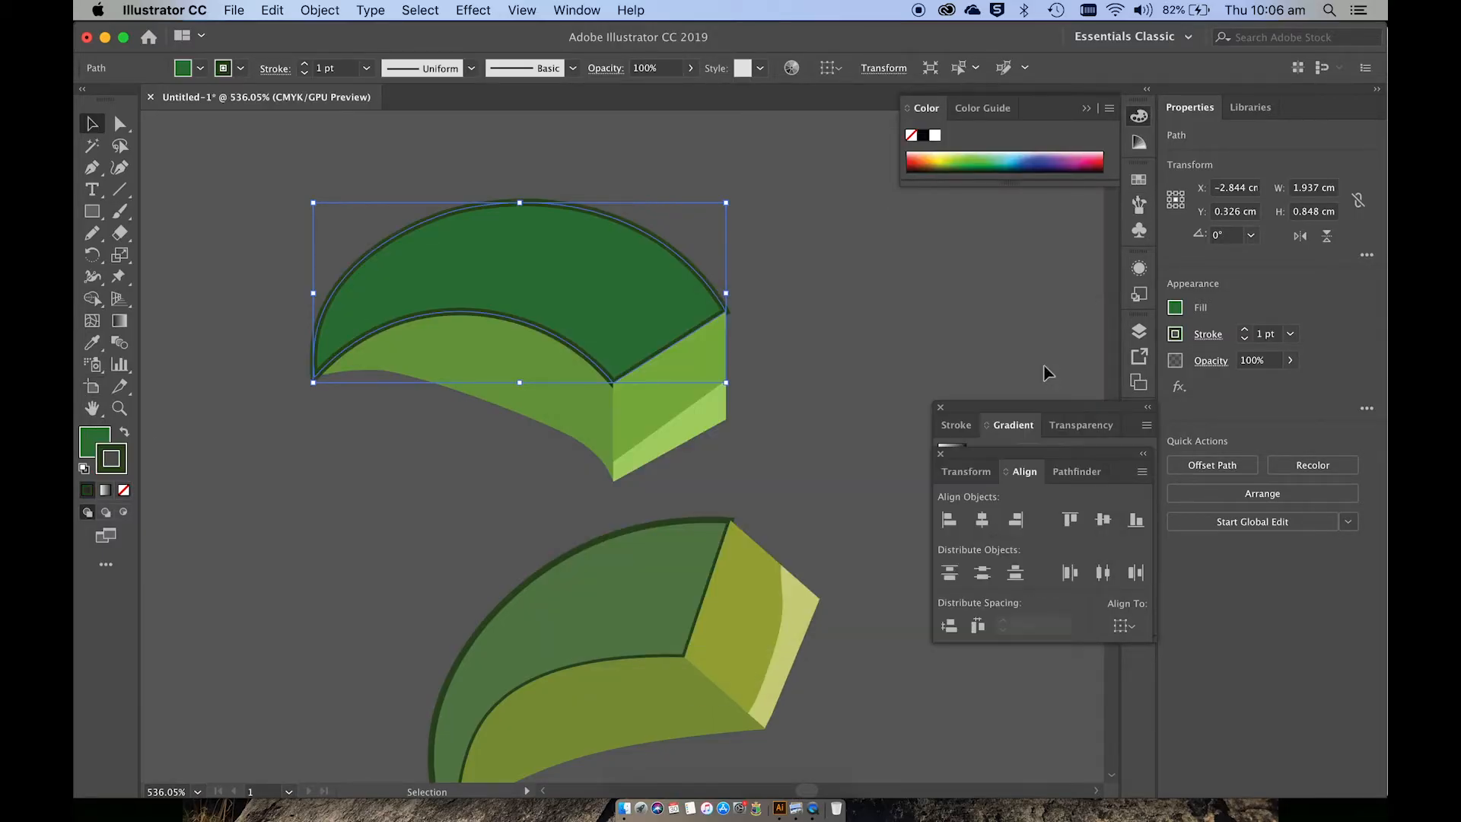
left_click(879, 305)
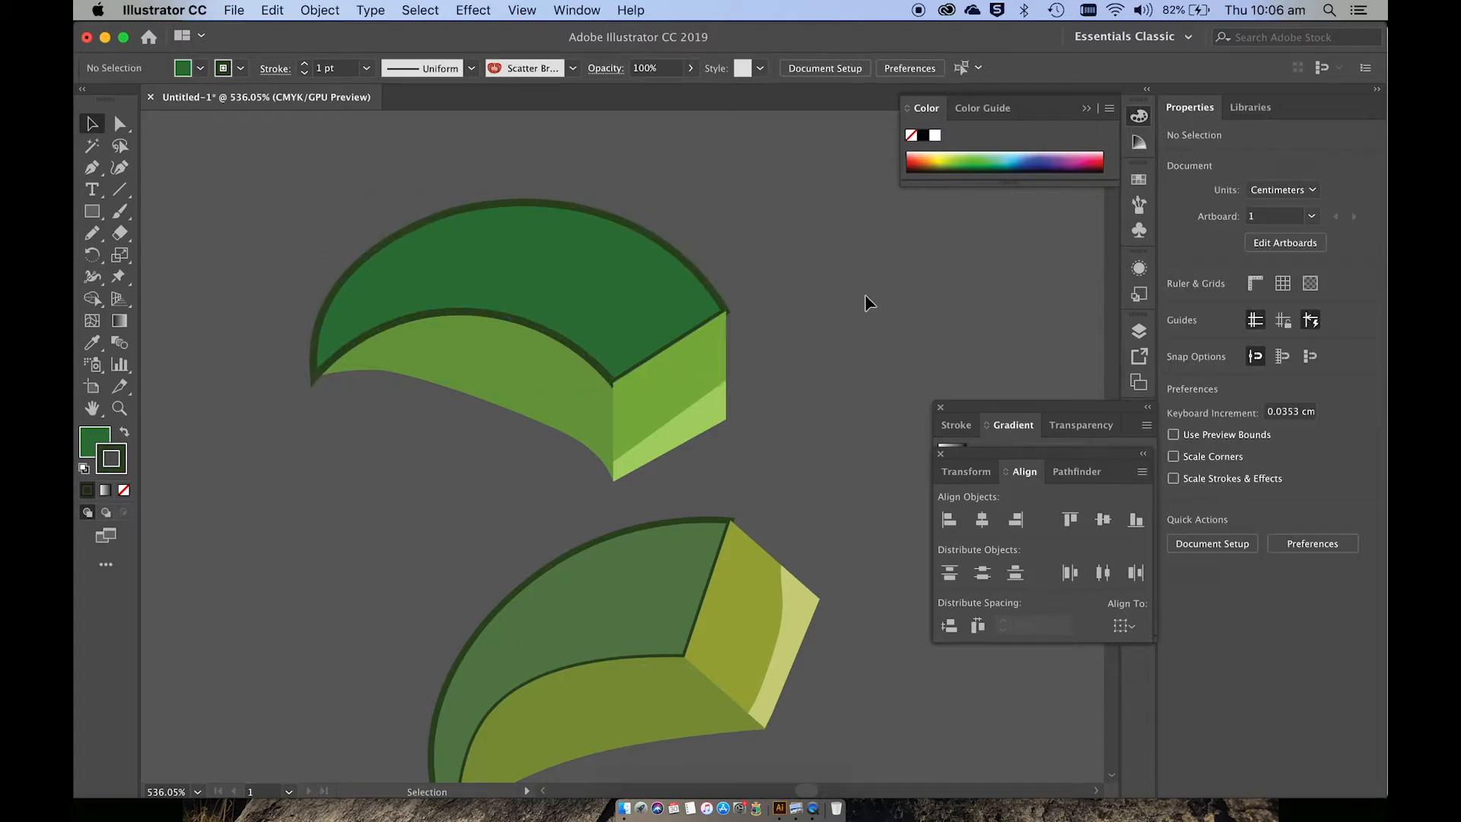
left_click(700, 373)
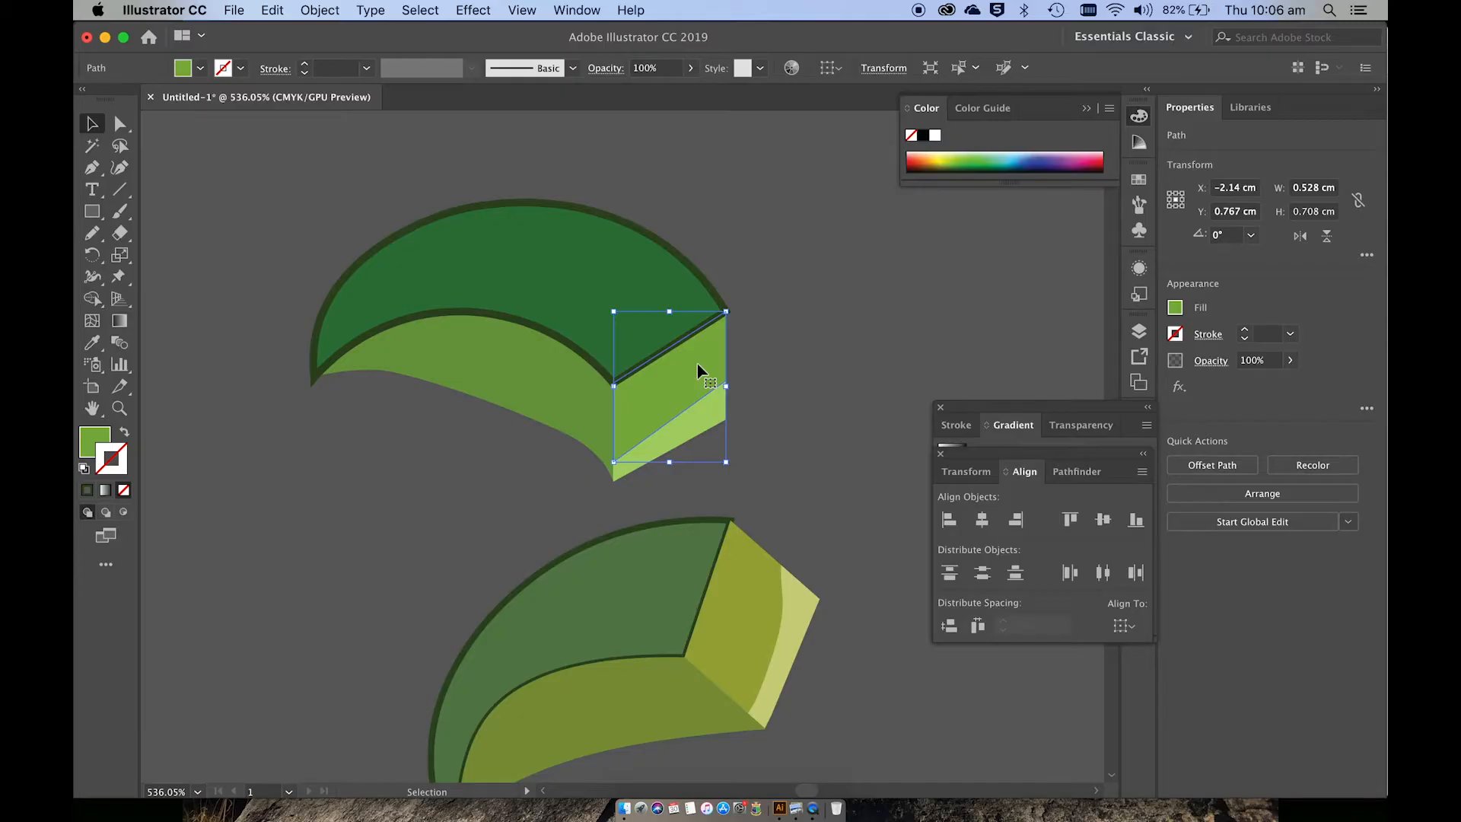
left_click(783, 320)
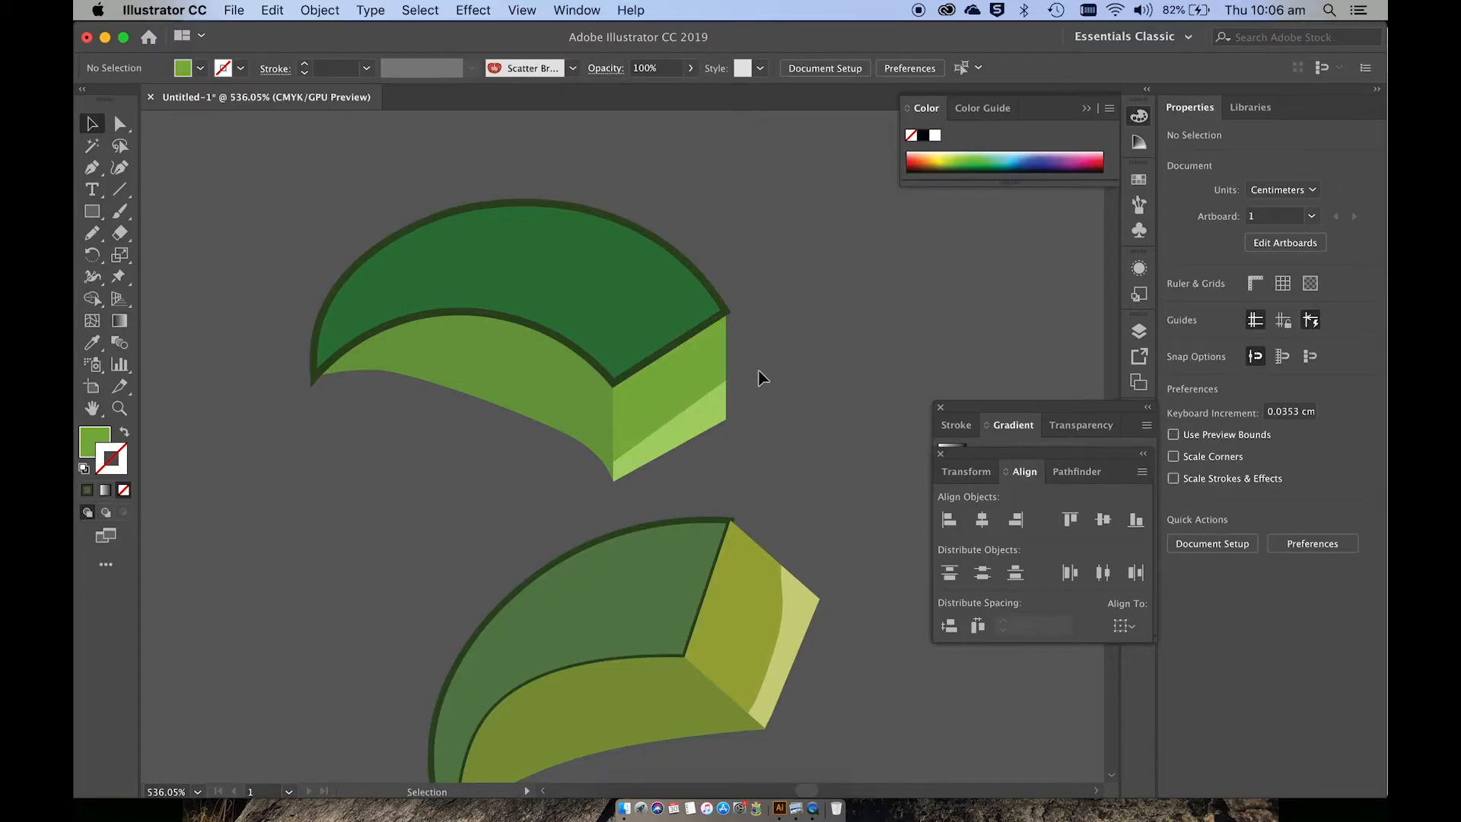
Select all parts of the new pepper slice and expand their fills and strokes.
scroll(758, 376, "down", 5)
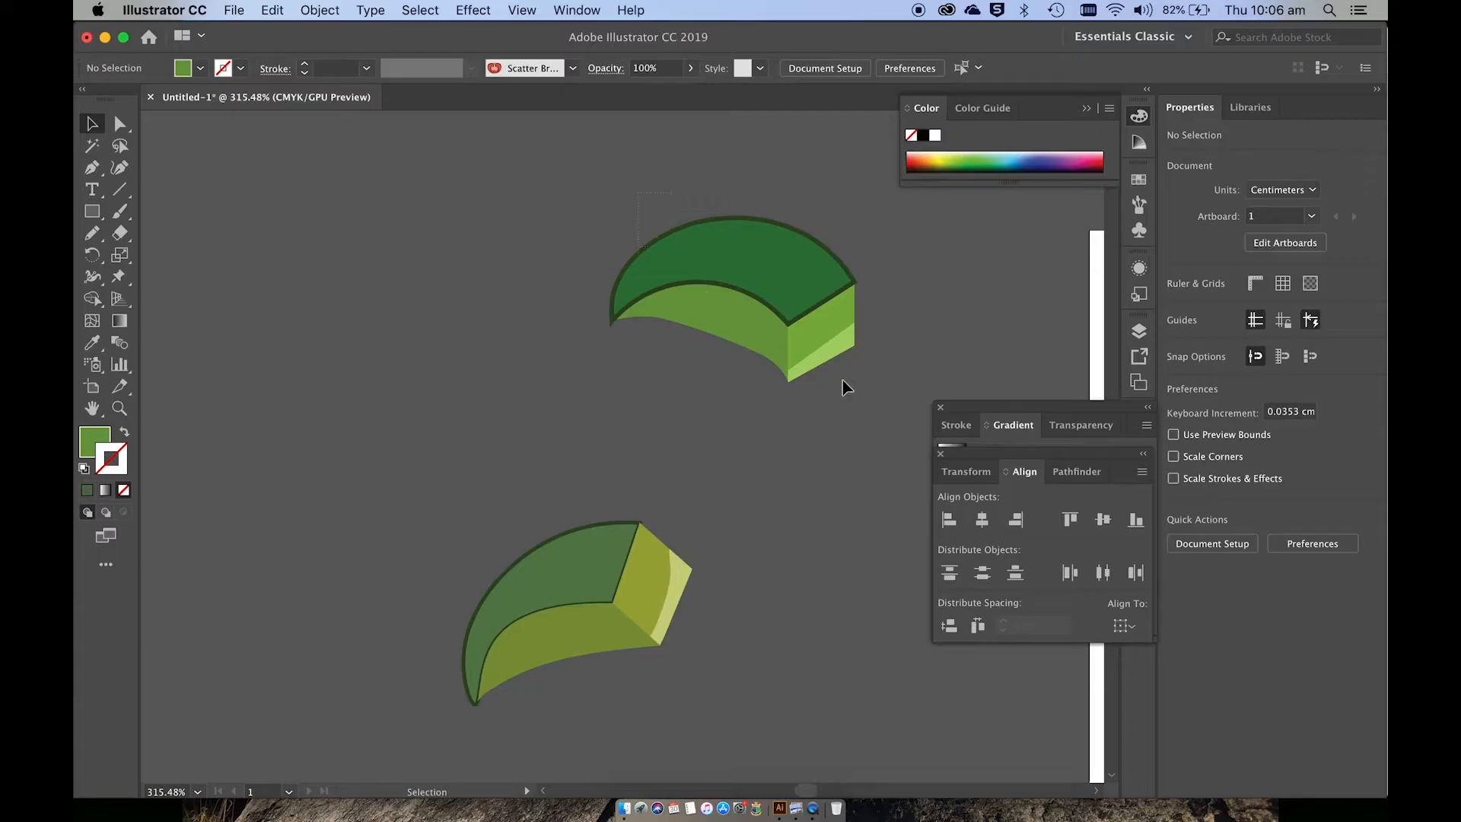
left_click_drag(845, 387, 844, 387)
left_click(340, 9)
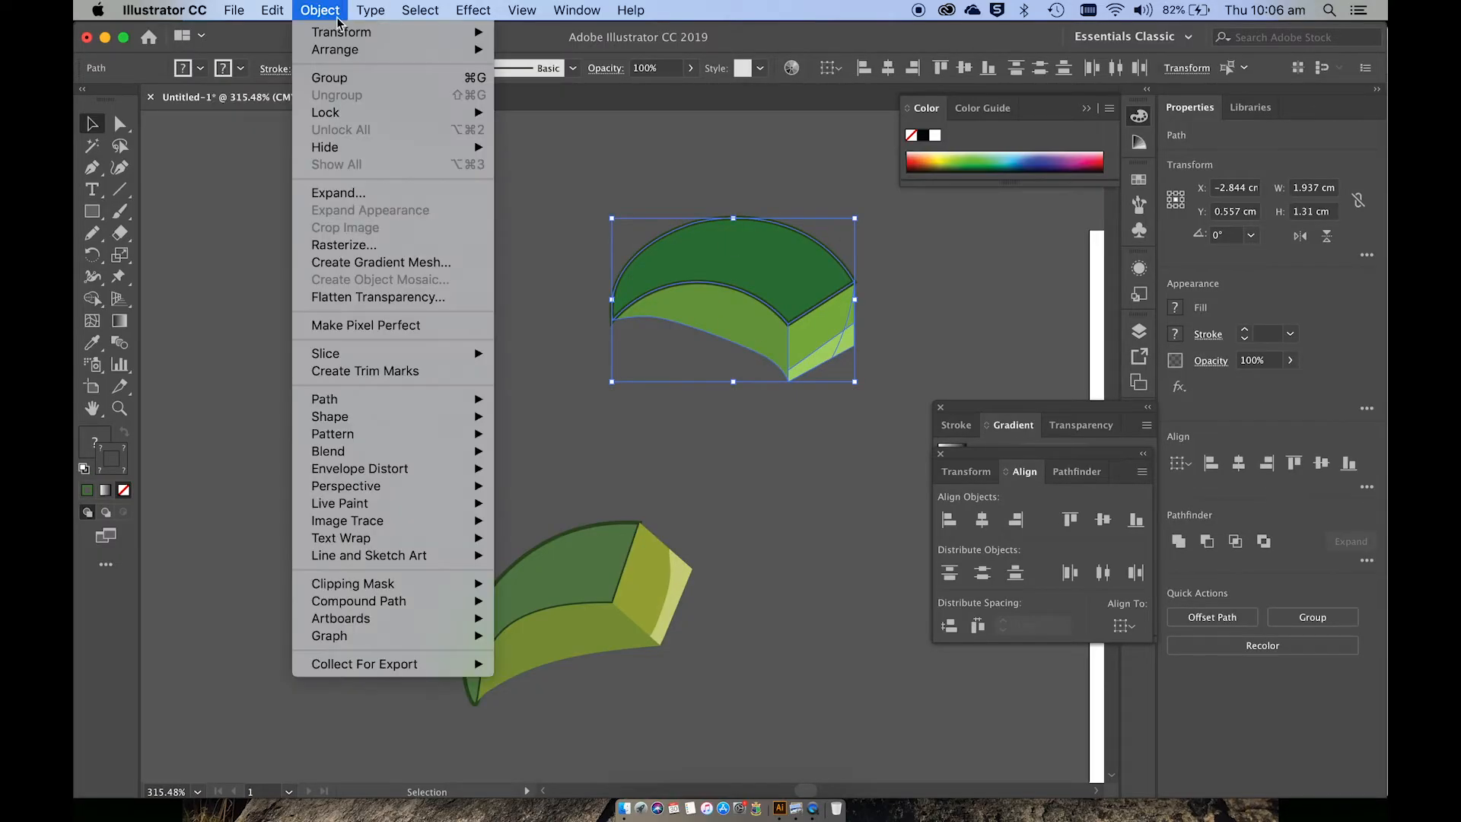
left_click(339, 193)
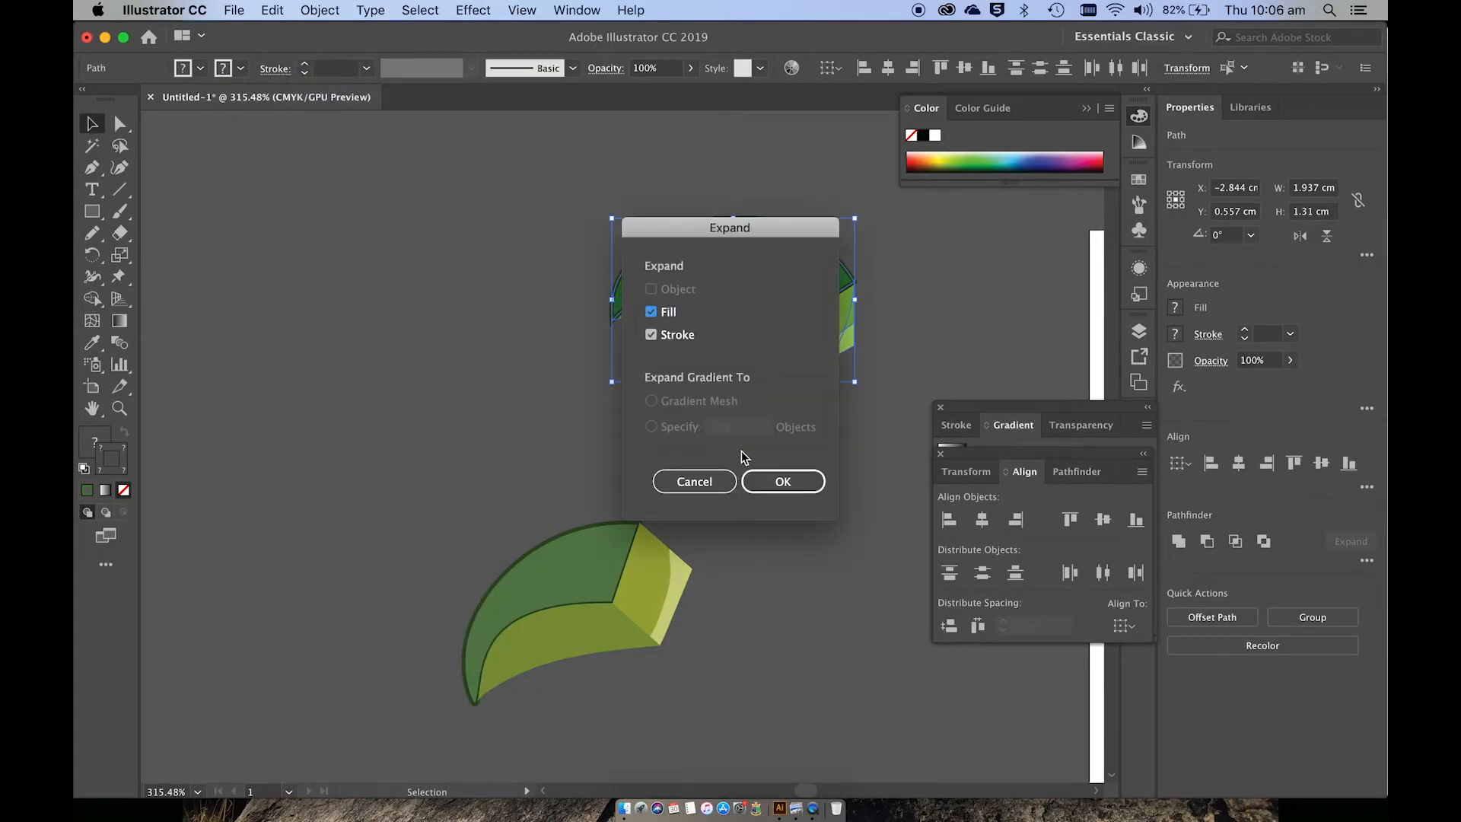
left_click(783, 481)
Combine all the expanded parts of the new pepper slice into one group.
scroll(710, 293, "up", 5)
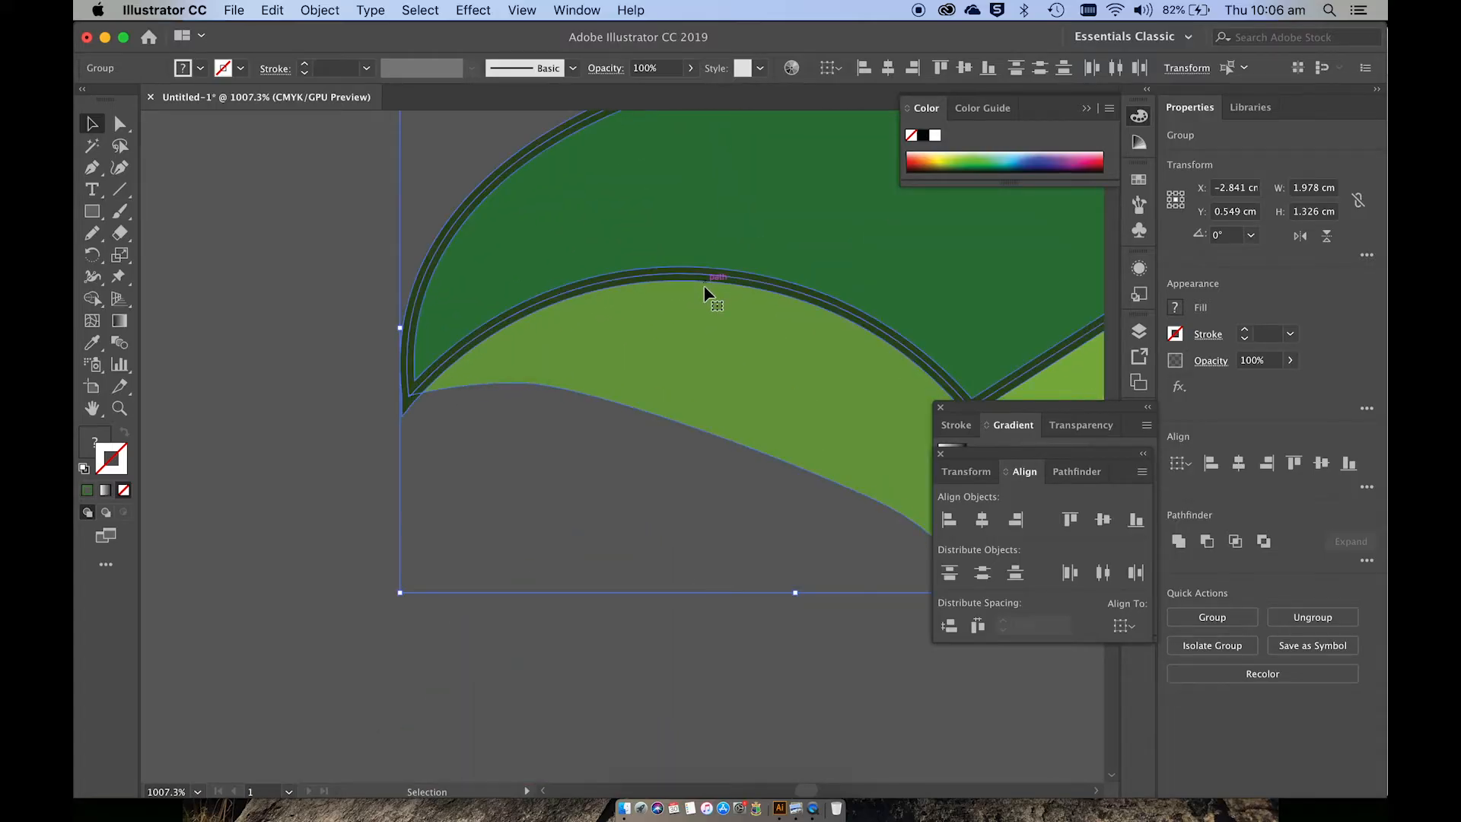
left_click(319, 11)
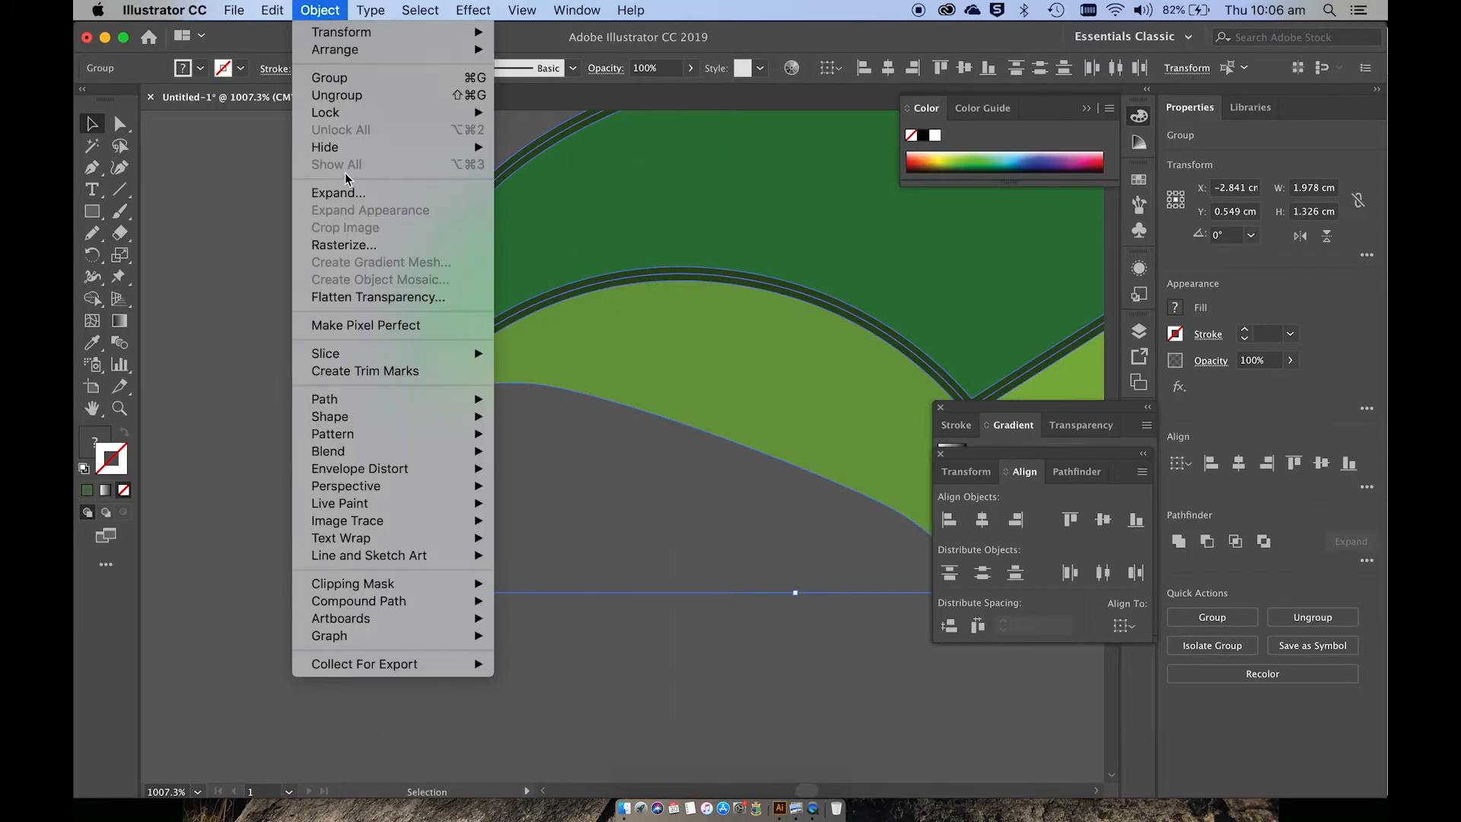
left_click(368, 206)
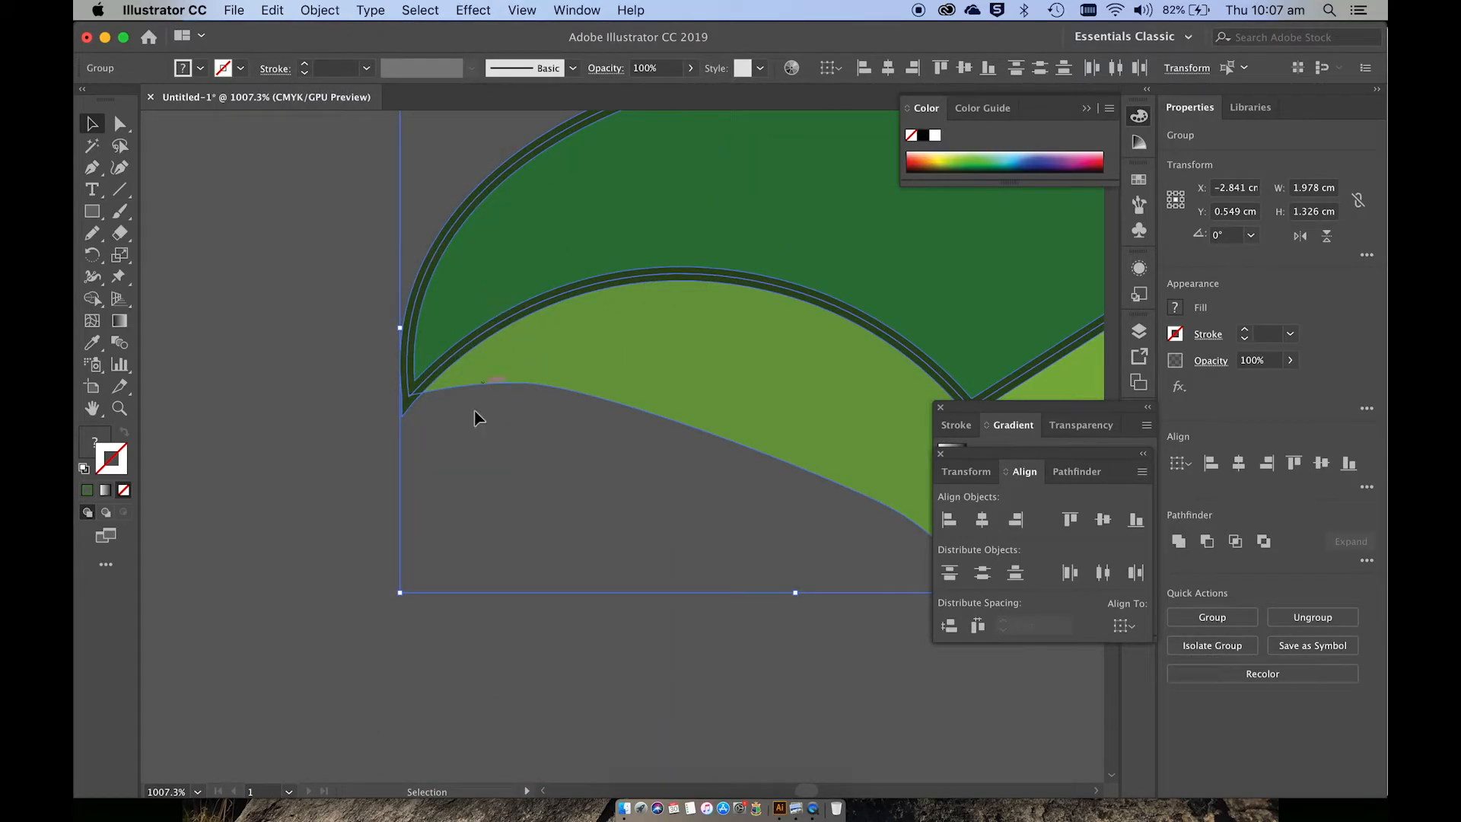
left_click(467, 435)
scroll(467, 437, "down", 5)
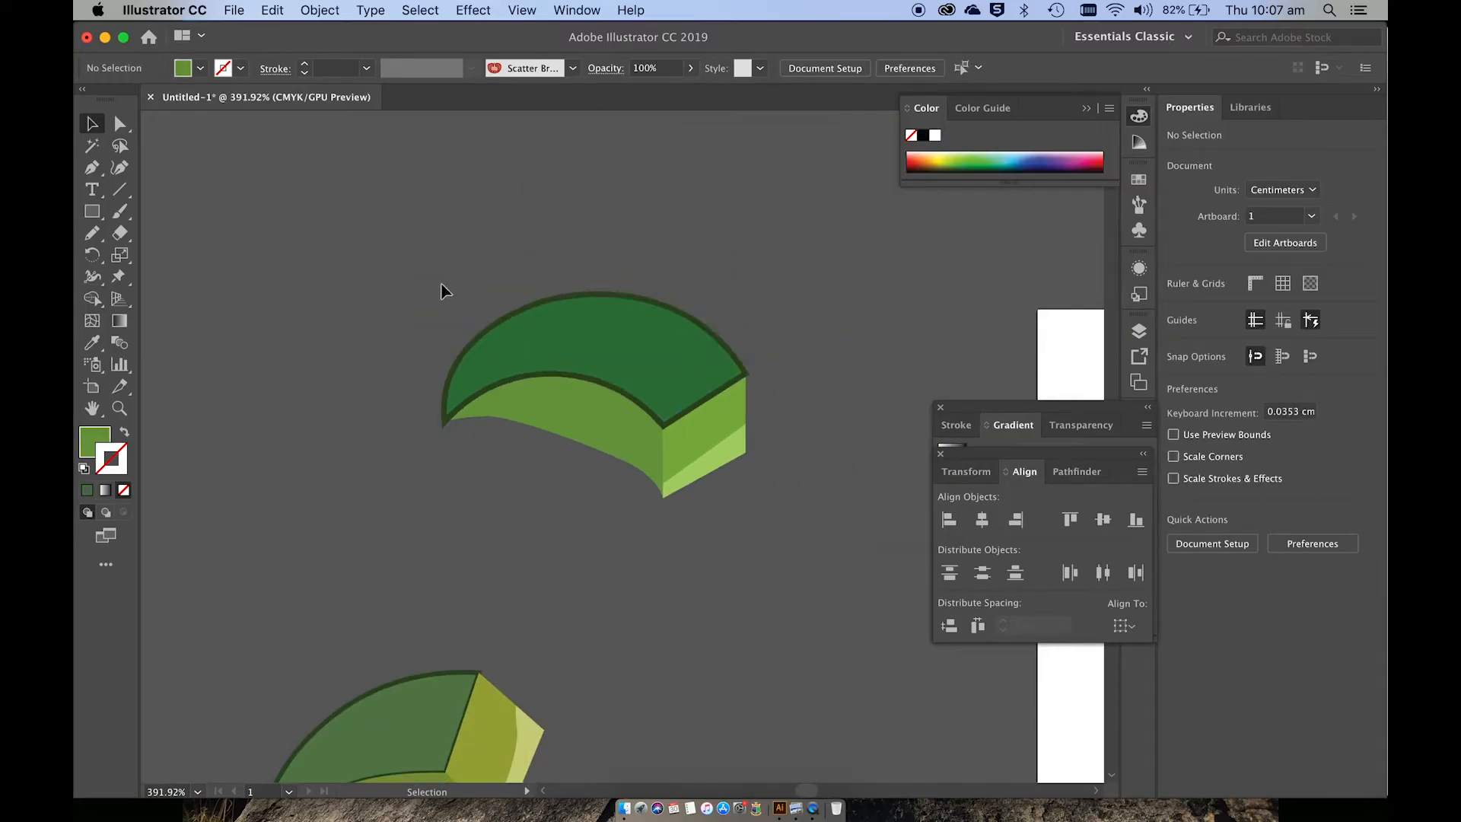
left_click_drag(446, 292, 756, 496)
scroll(756, 490, "down", 2)
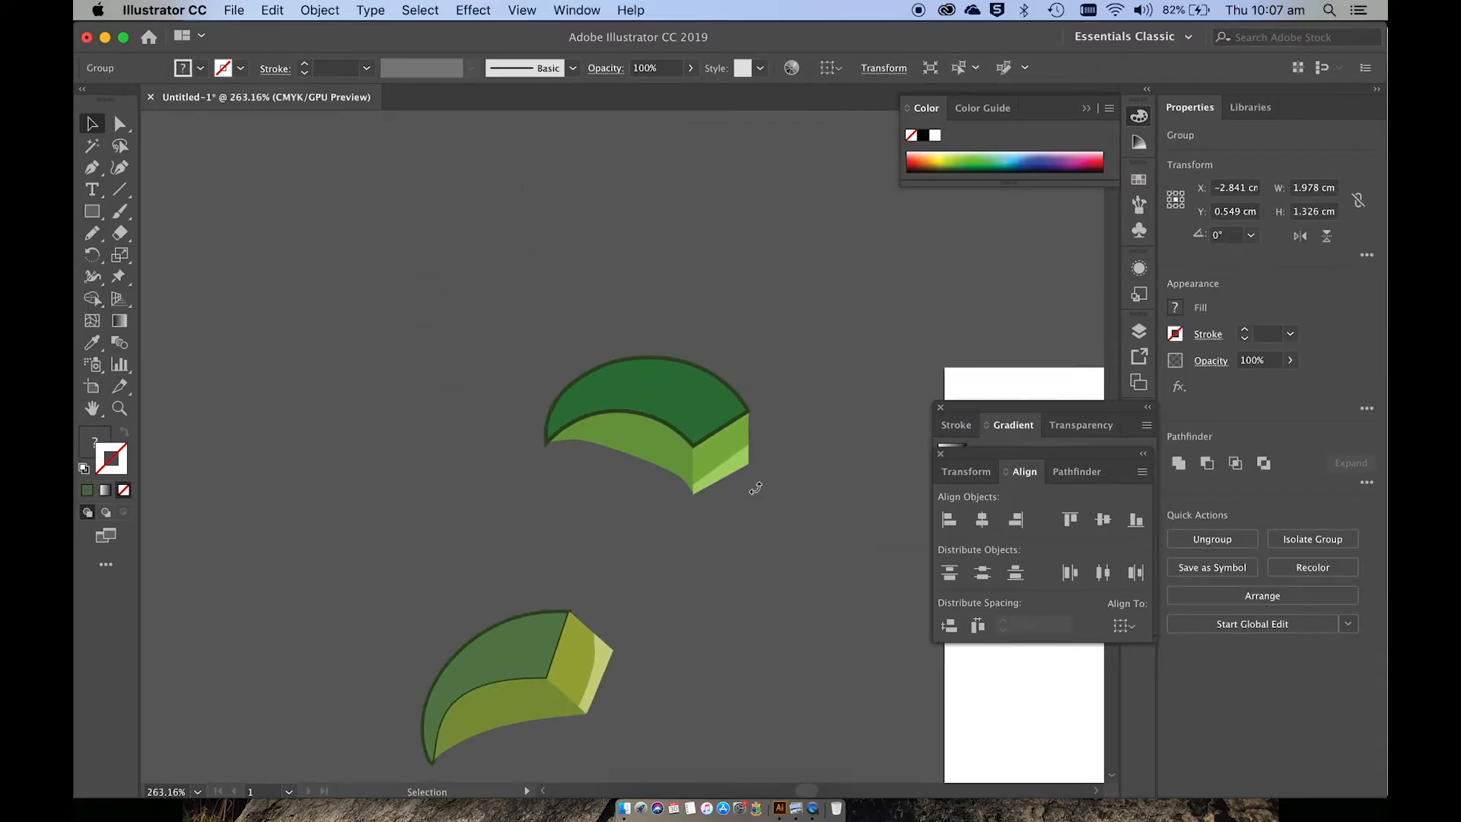
Scale the grouped pepper slice down proportionally to about 1.69 cm wide and 1.13 cm high, matching the other toppings.
scroll(753, 493, "down", 8)
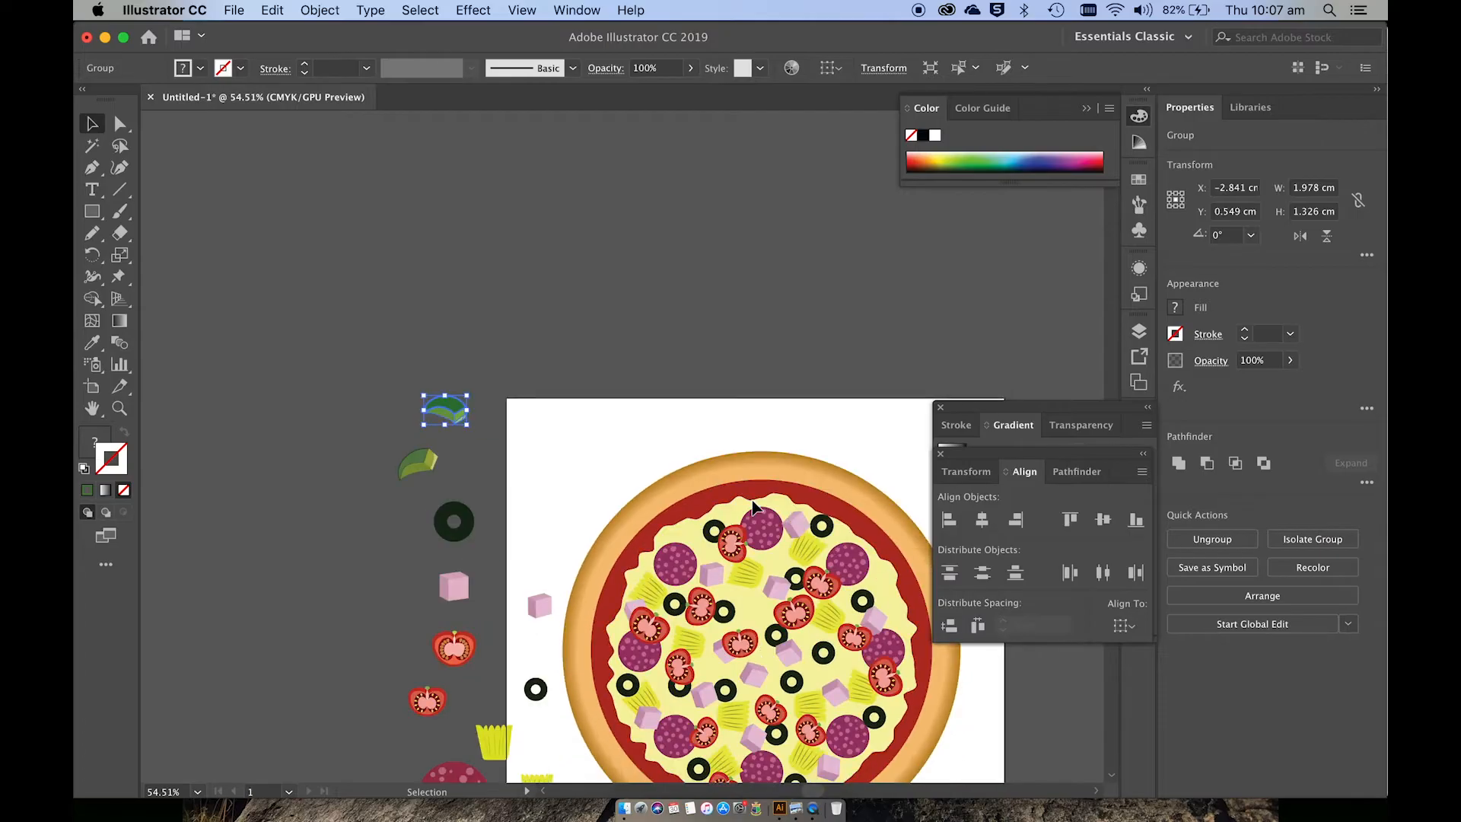
scroll(752, 504, "down", 2)
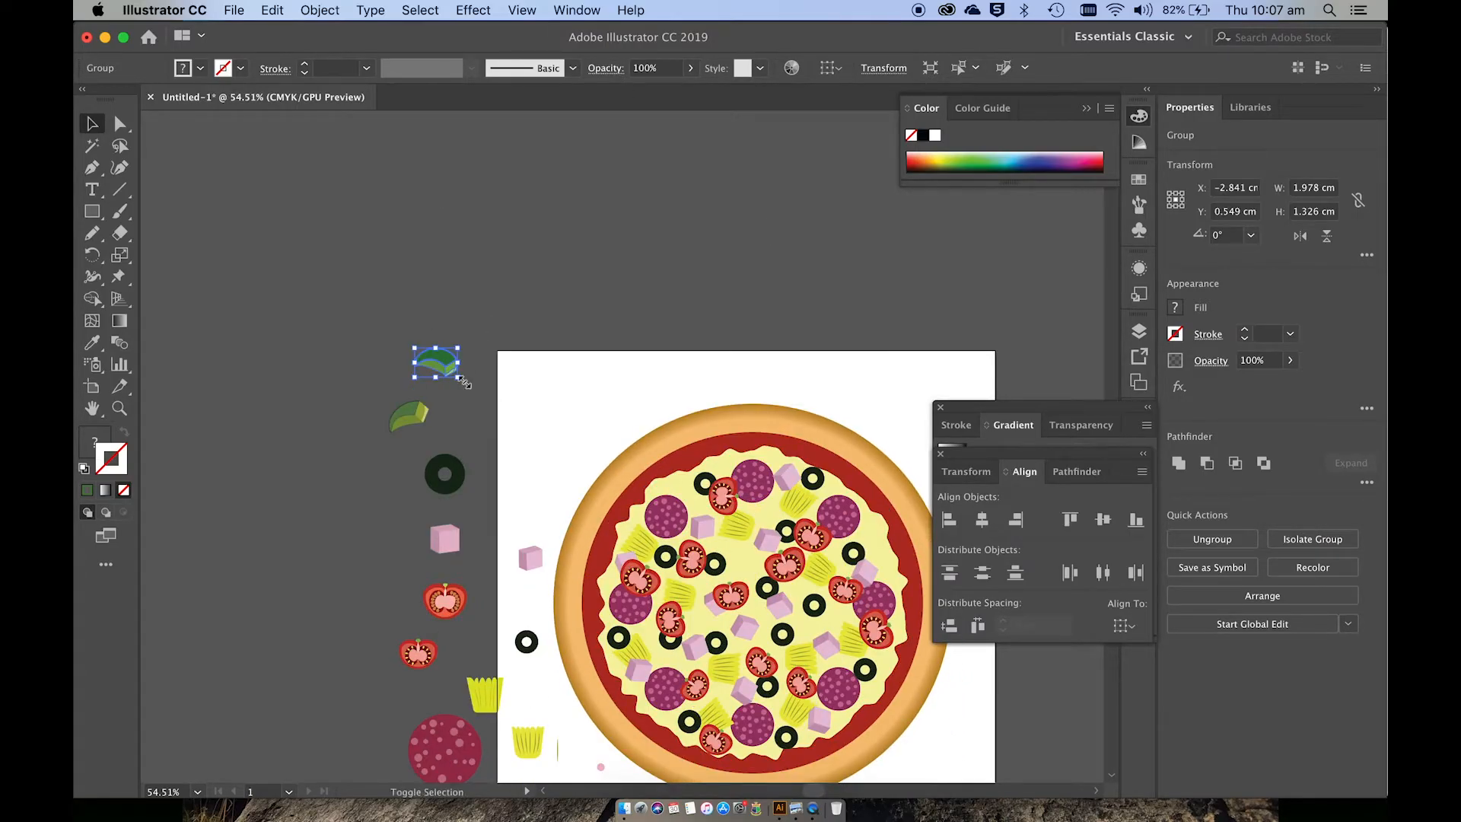
mouse_move(462, 380)
left_mouse_down()
mouse_move(491, 377)
mouse_move(453, 373)
left_mouse_up()
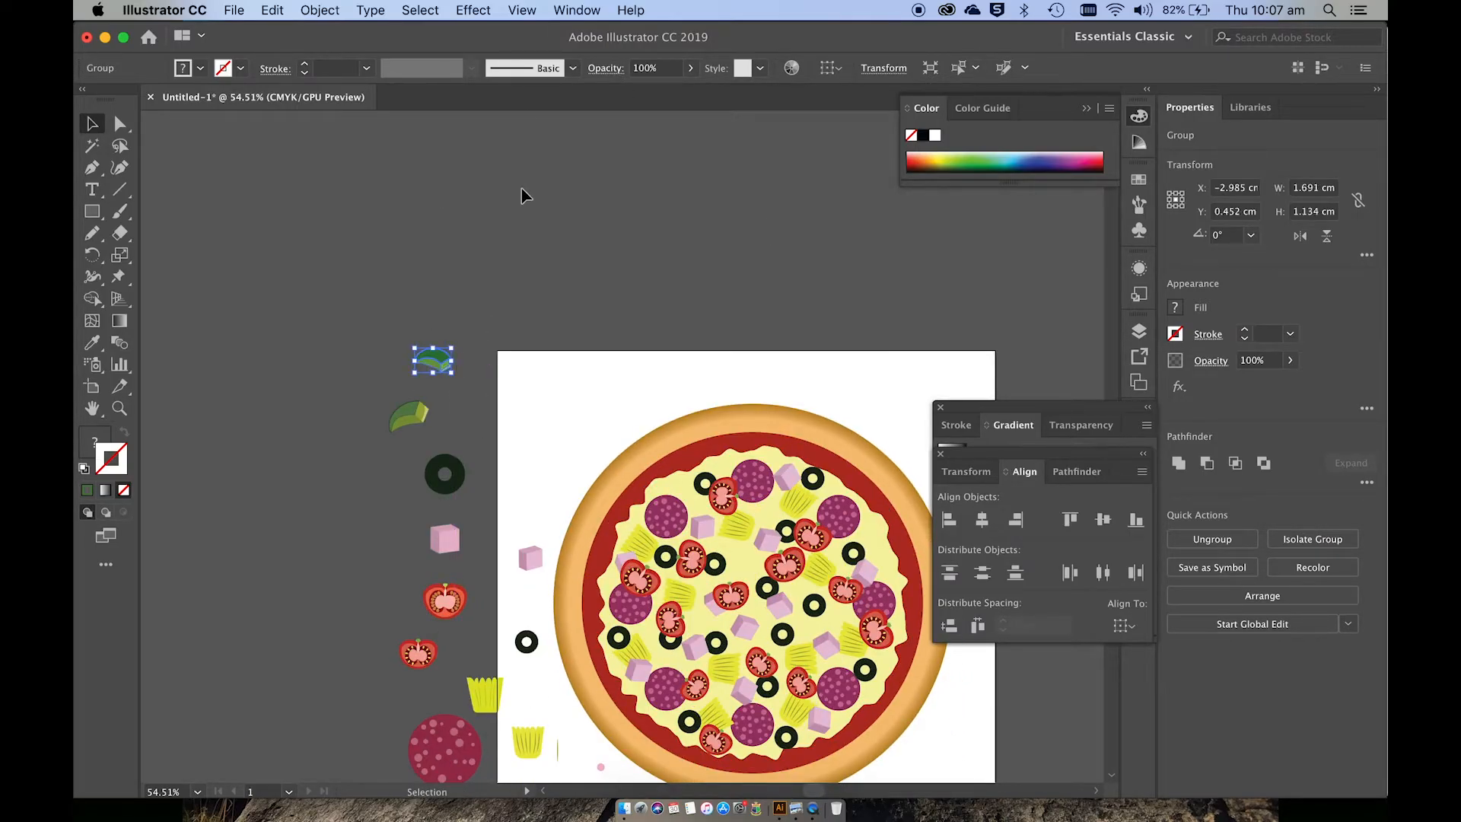
Create a new brush of the Scatter Brush type from the grouped green pepper slice.
left_click(579, 10)
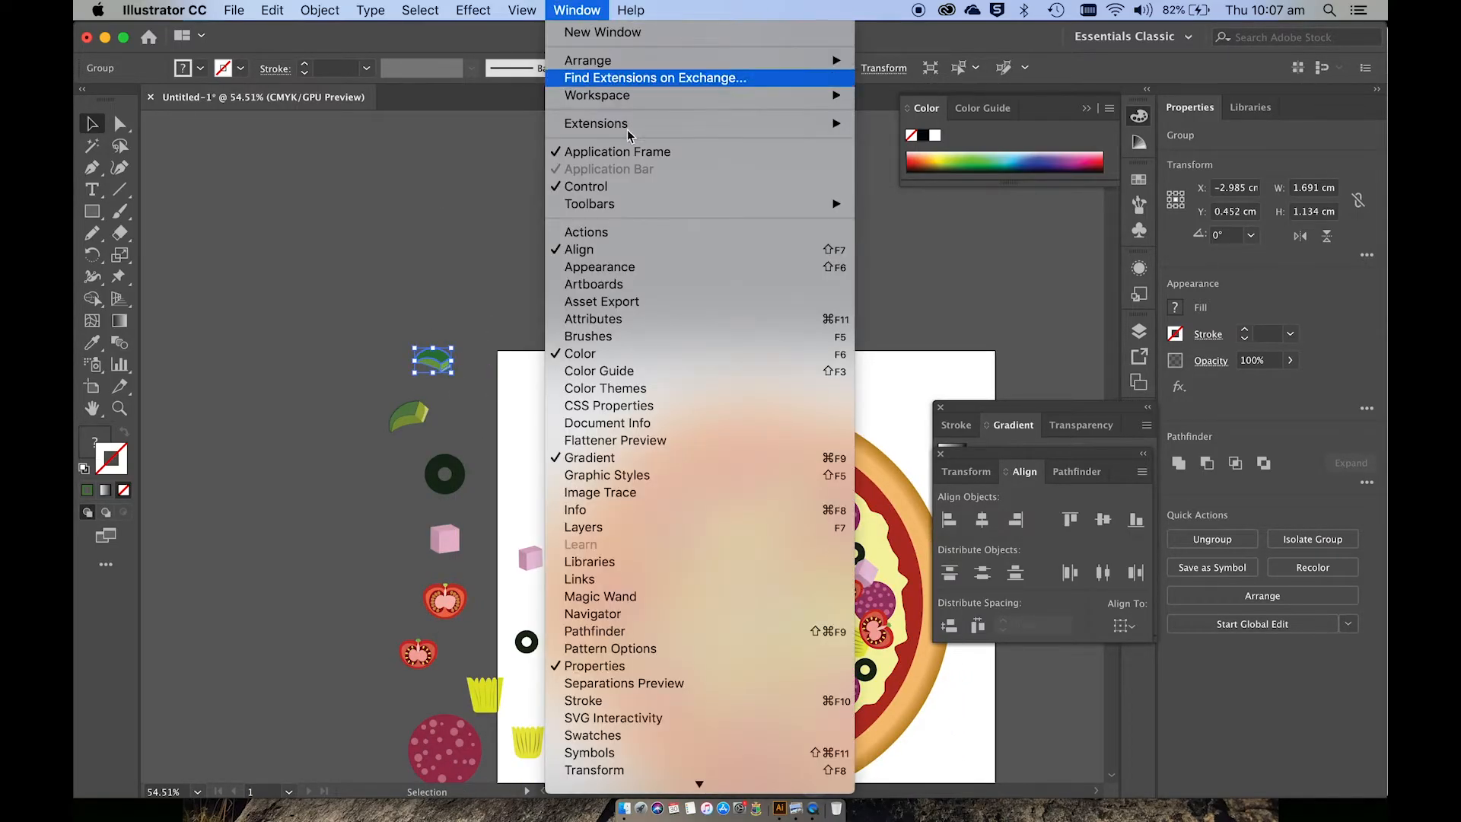
left_click(609, 335)
mouse_move(449, 359)
left_mouse_down()
mouse_move(555, 275)
mouse_move(849, 191)
mouse_move(917, 221)
mouse_move(927, 242)
left_mouse_up()
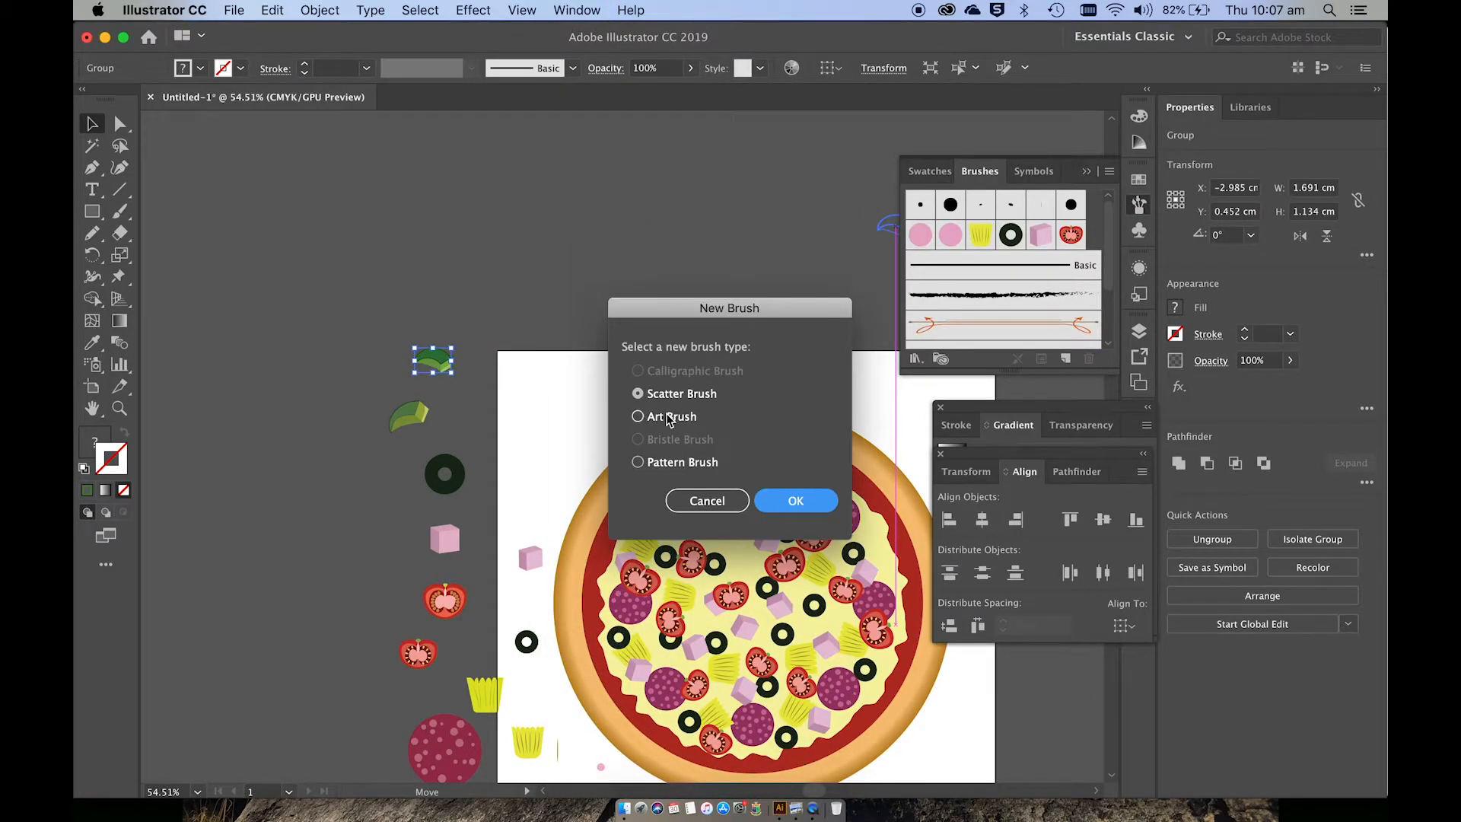
left_click(791, 498)
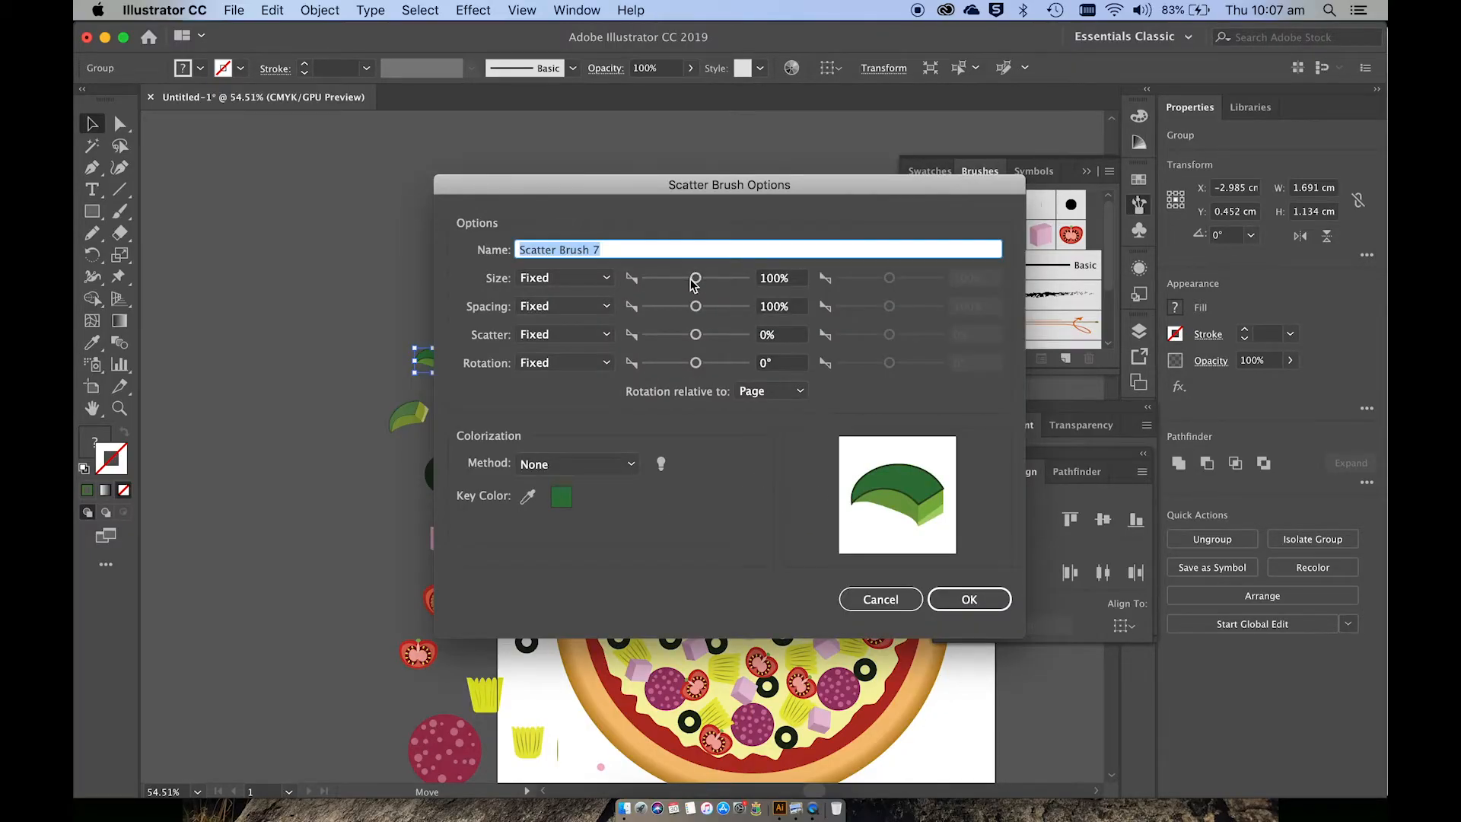
Give the pepper scatter brush random size from 75% to 100% and random rotation from -96° to 155°.
left_click_drag(694, 279, 682, 279)
left_click(586, 277)
left_click(576, 316)
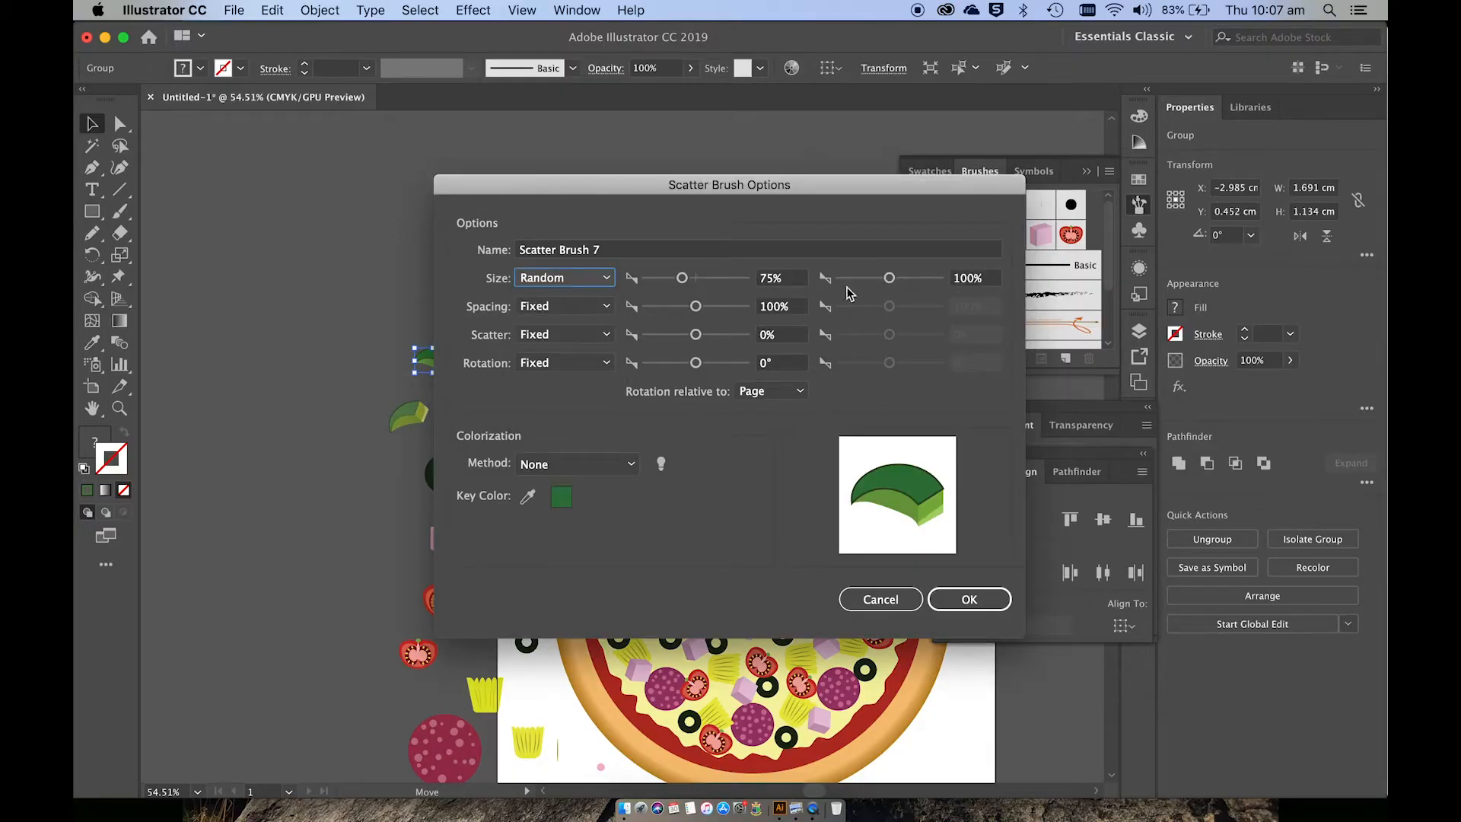
left_click(587, 364)
left_click(578, 402)
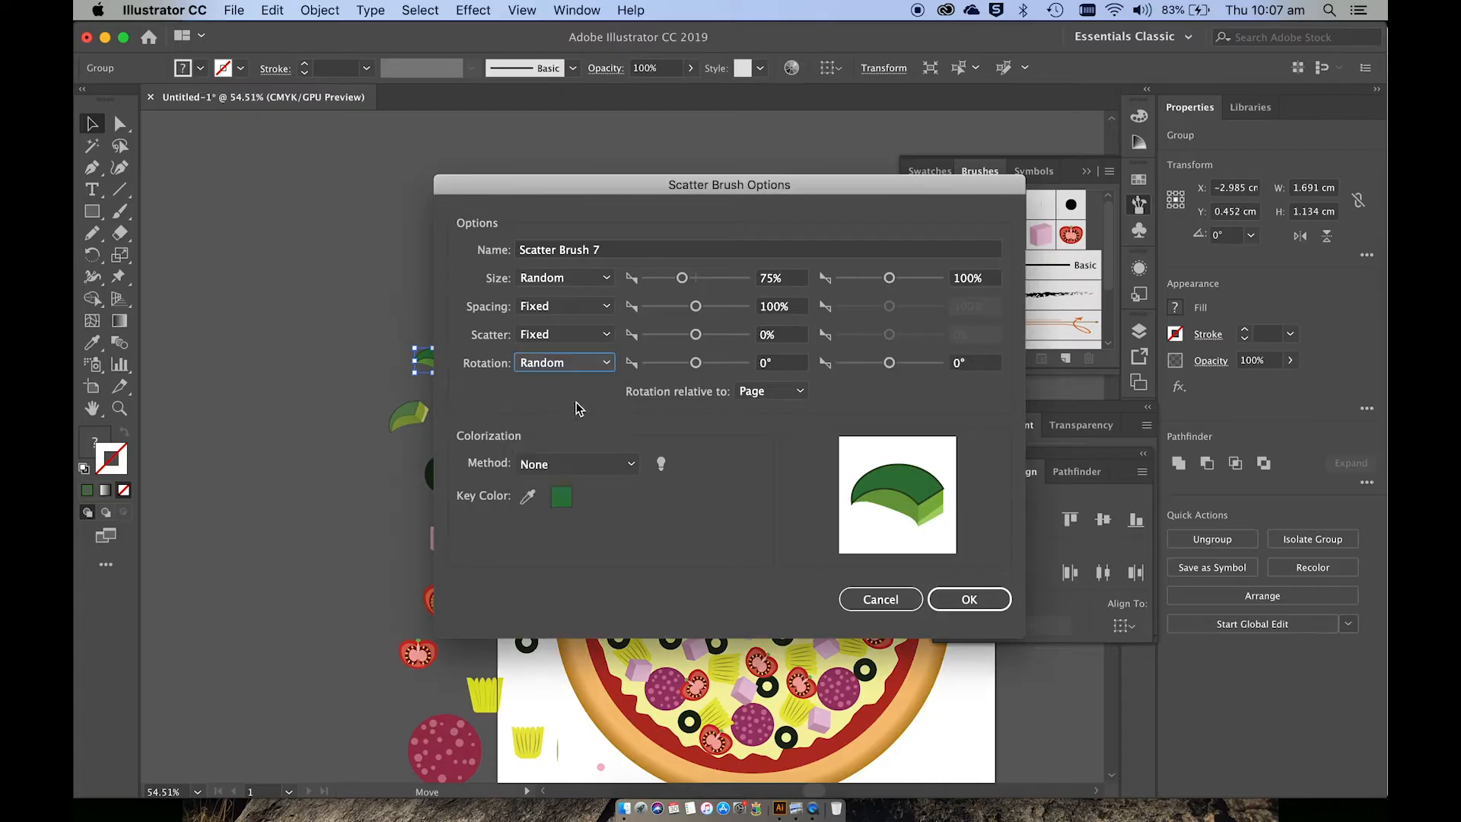
left_click(678, 363)
left_click(933, 362)
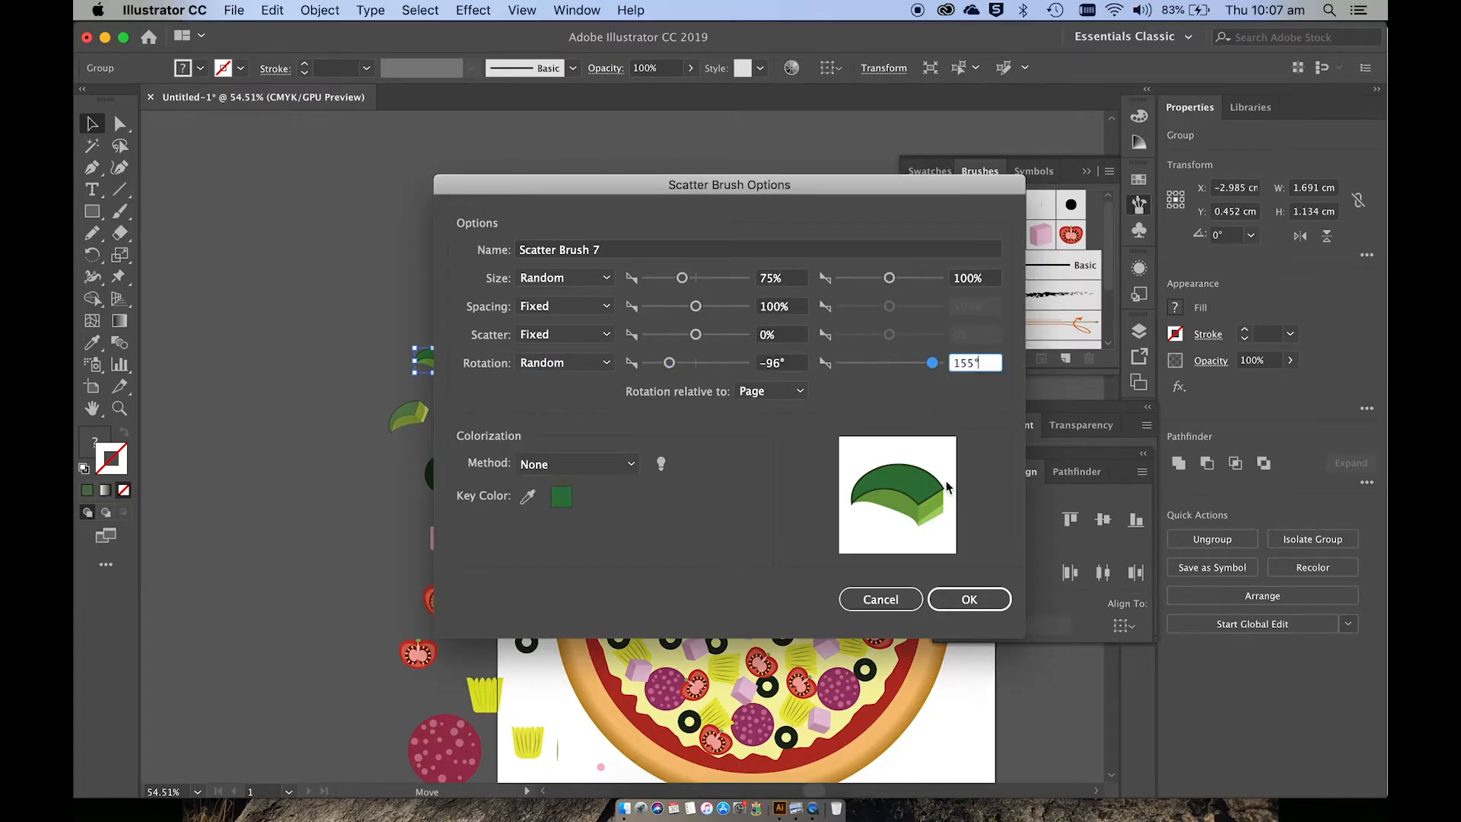
left_click(960, 598)
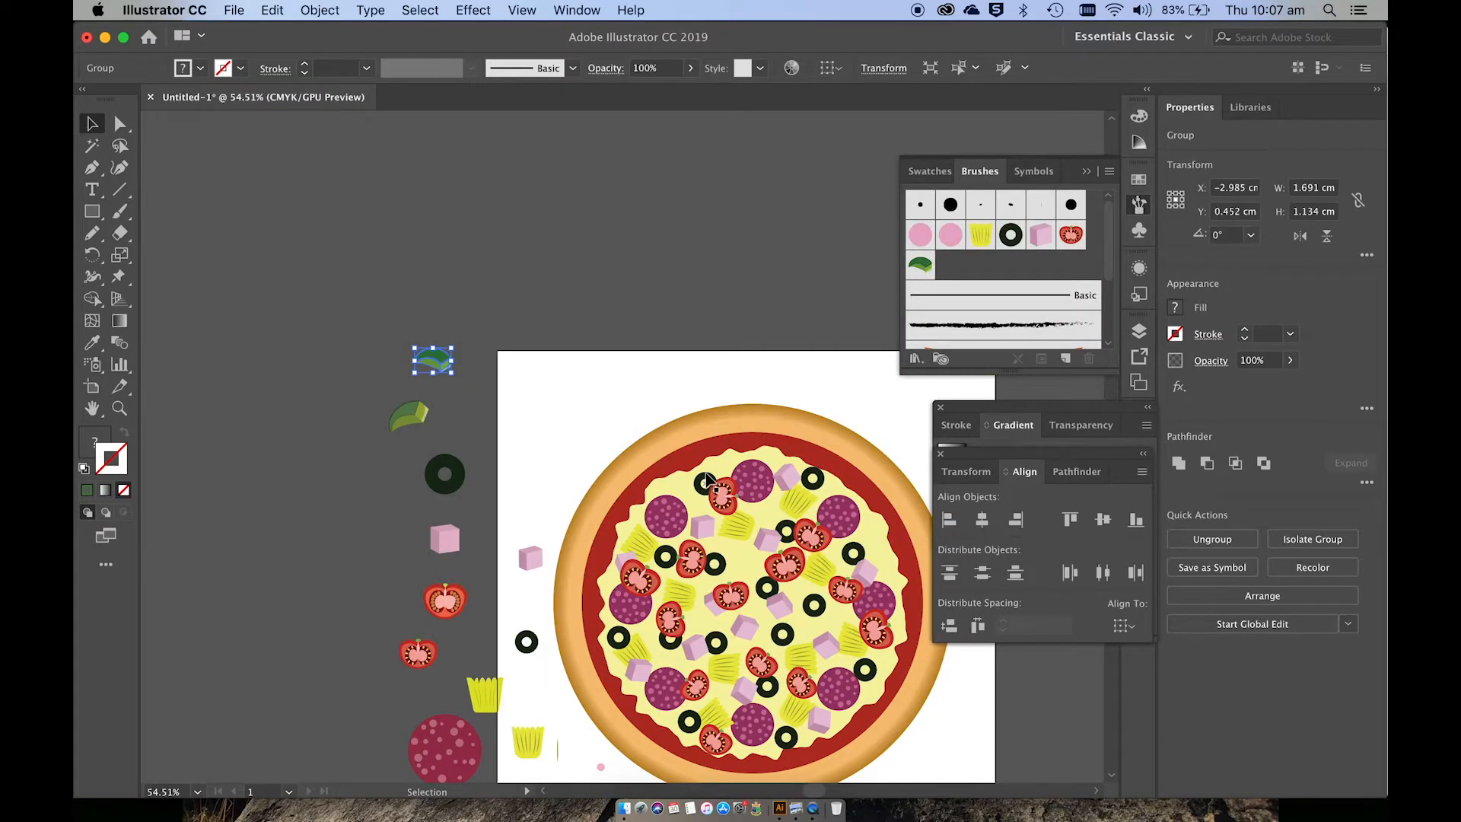
Switch to the Paintbrush and set the stroke colour to light green A6C679.
left_click(120, 211)
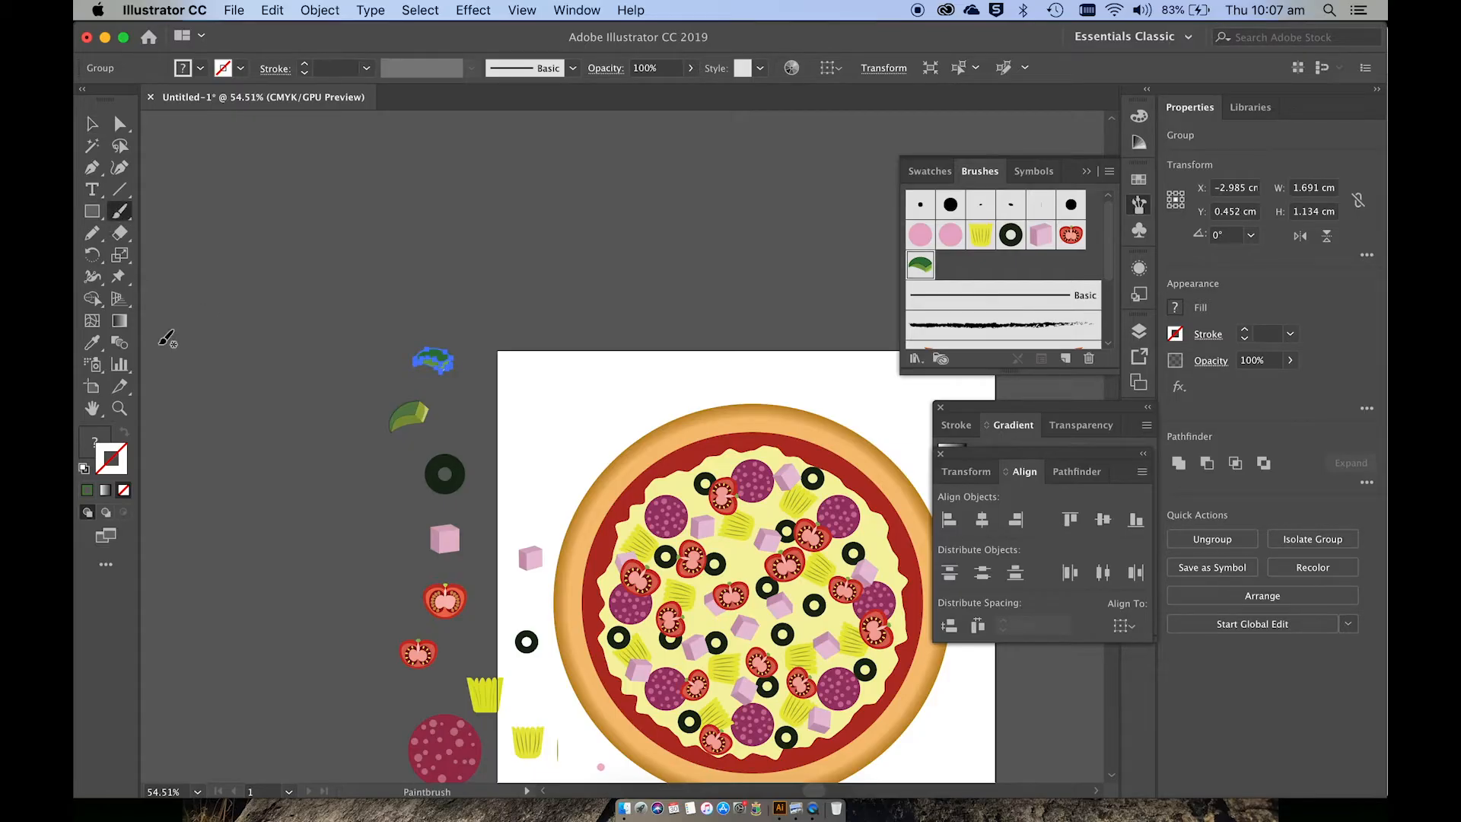
double_click(122, 450)
type("A6C679")
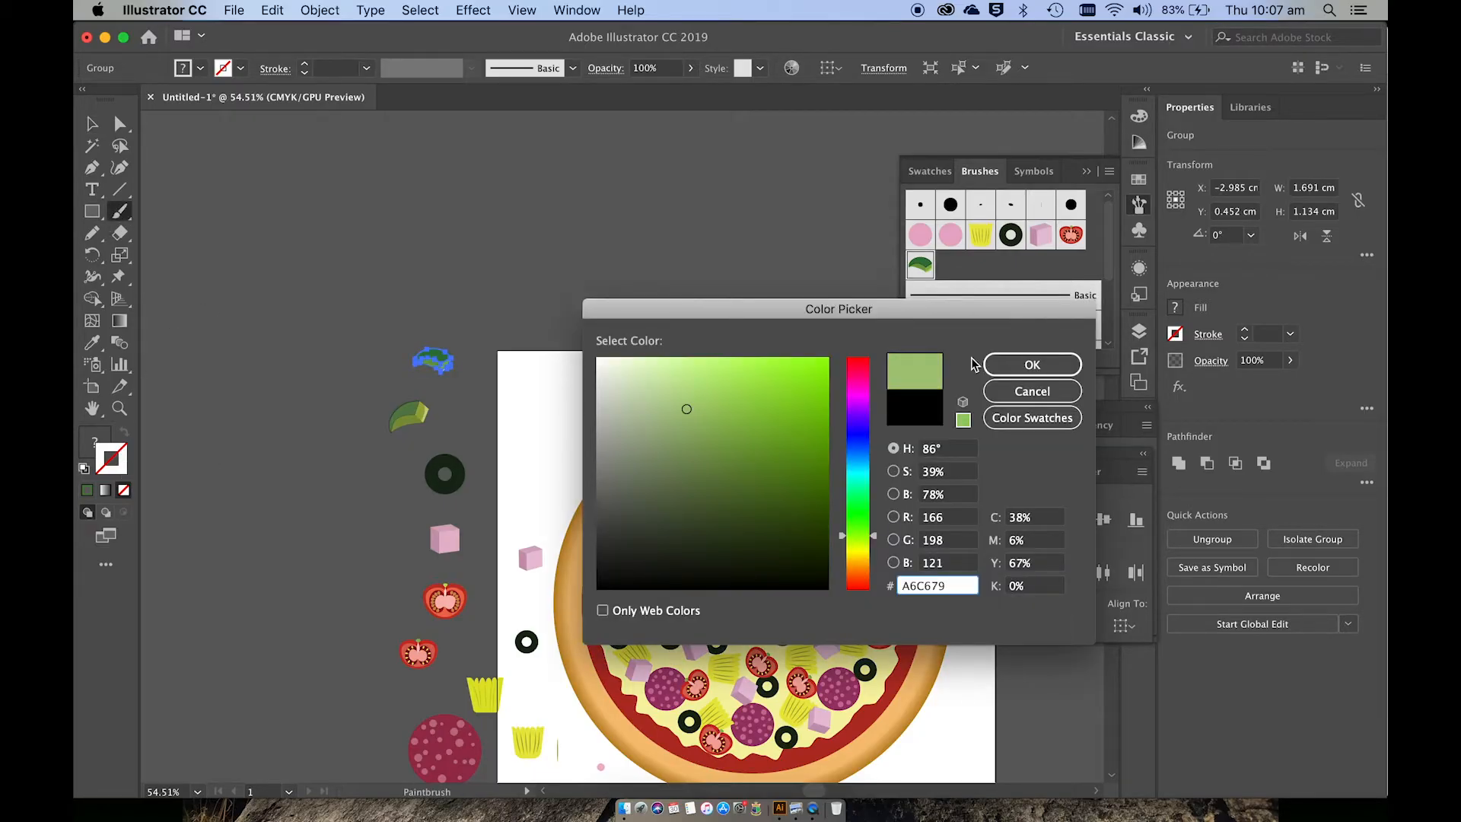
left_click(1021, 371)
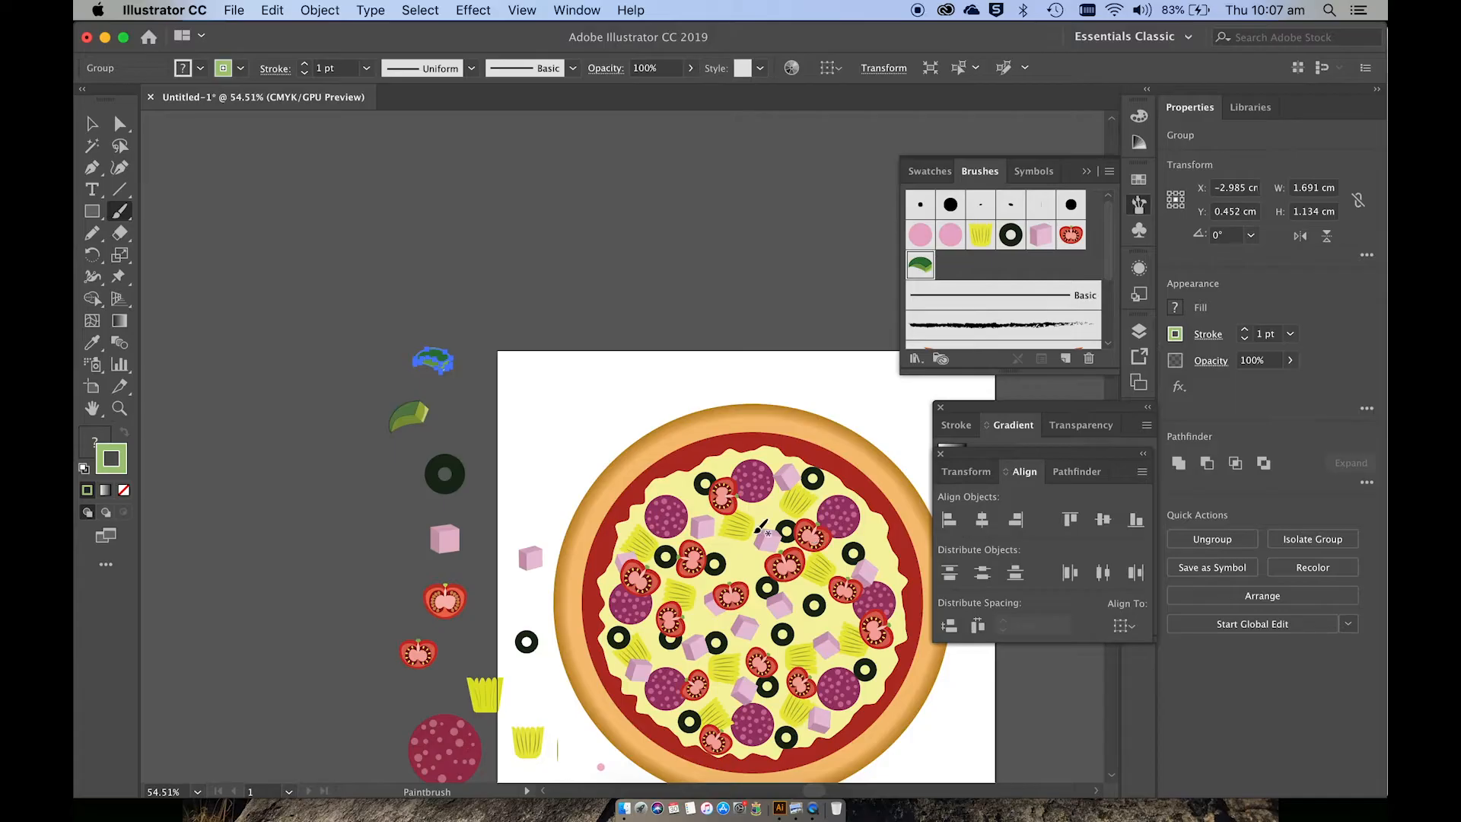
Scatter single green pepper slices over the whole pizza with the new brush, and undo the last misplaced dab near the lower right edge.
left_click(749, 553)
left_click(776, 505)
left_click(887, 579)
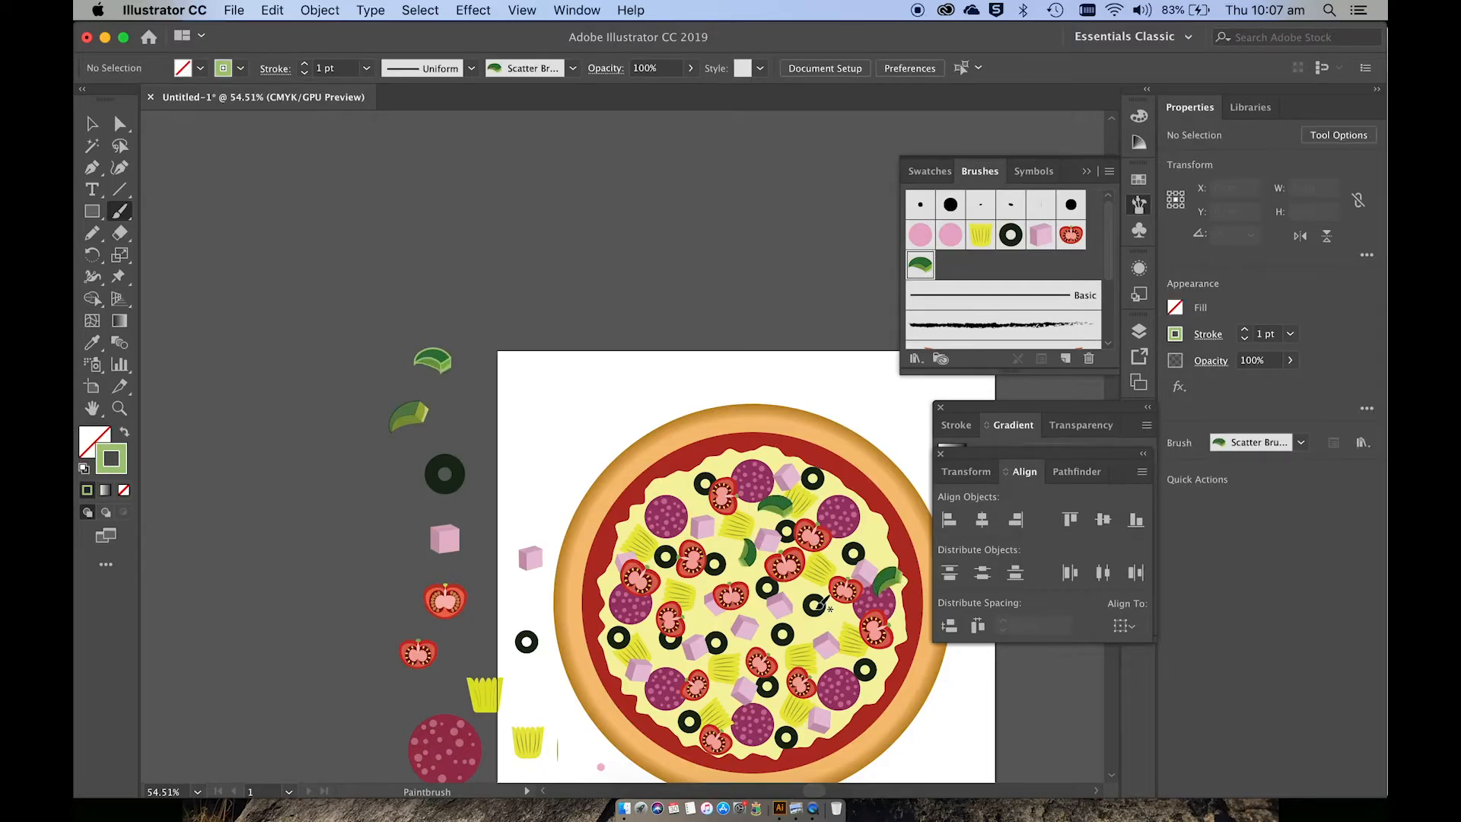
left_click(814, 603)
left_click(835, 659)
left_click(719, 689)
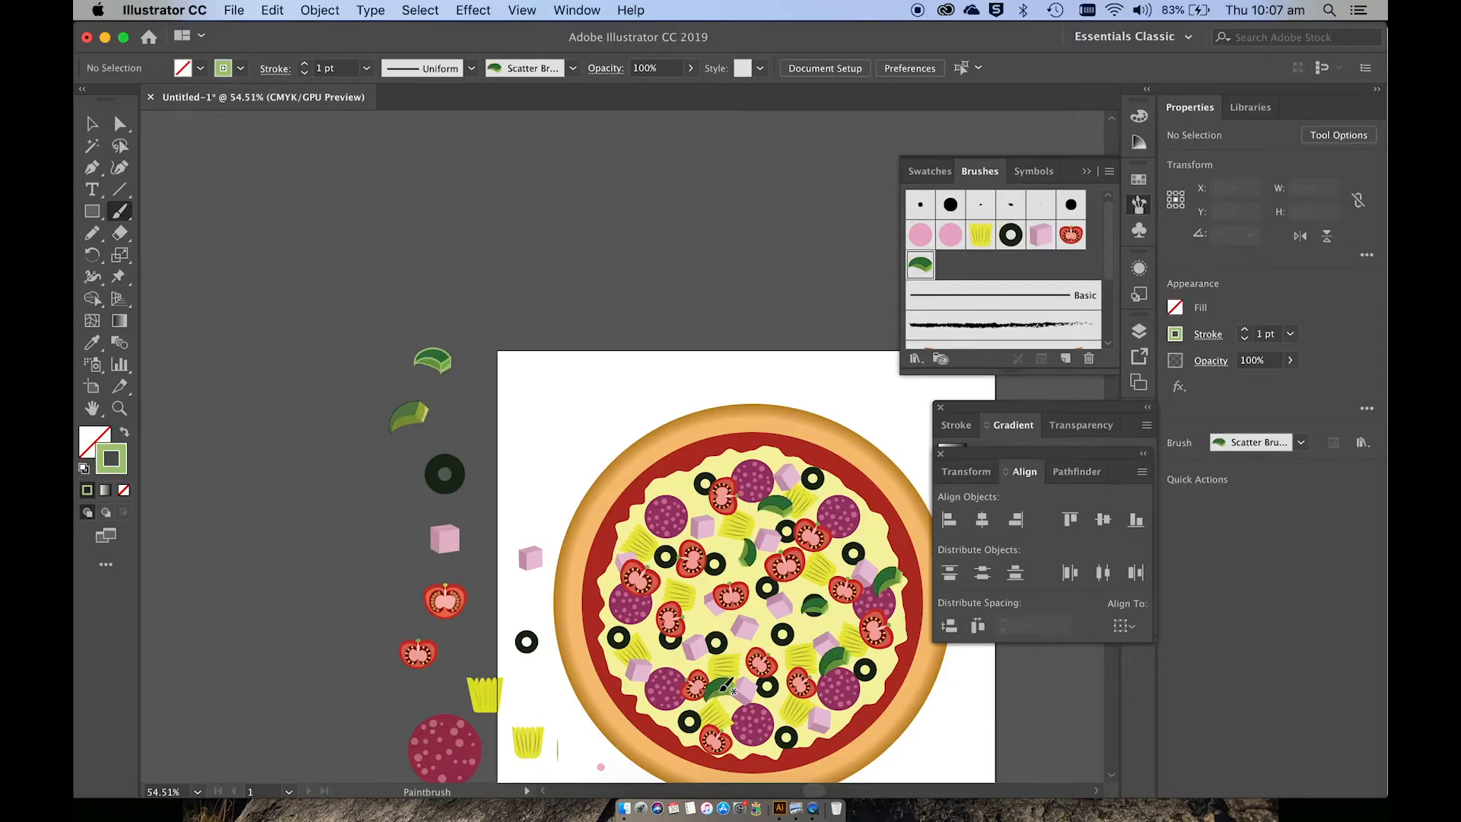
left_click(642, 695)
left_click(647, 634)
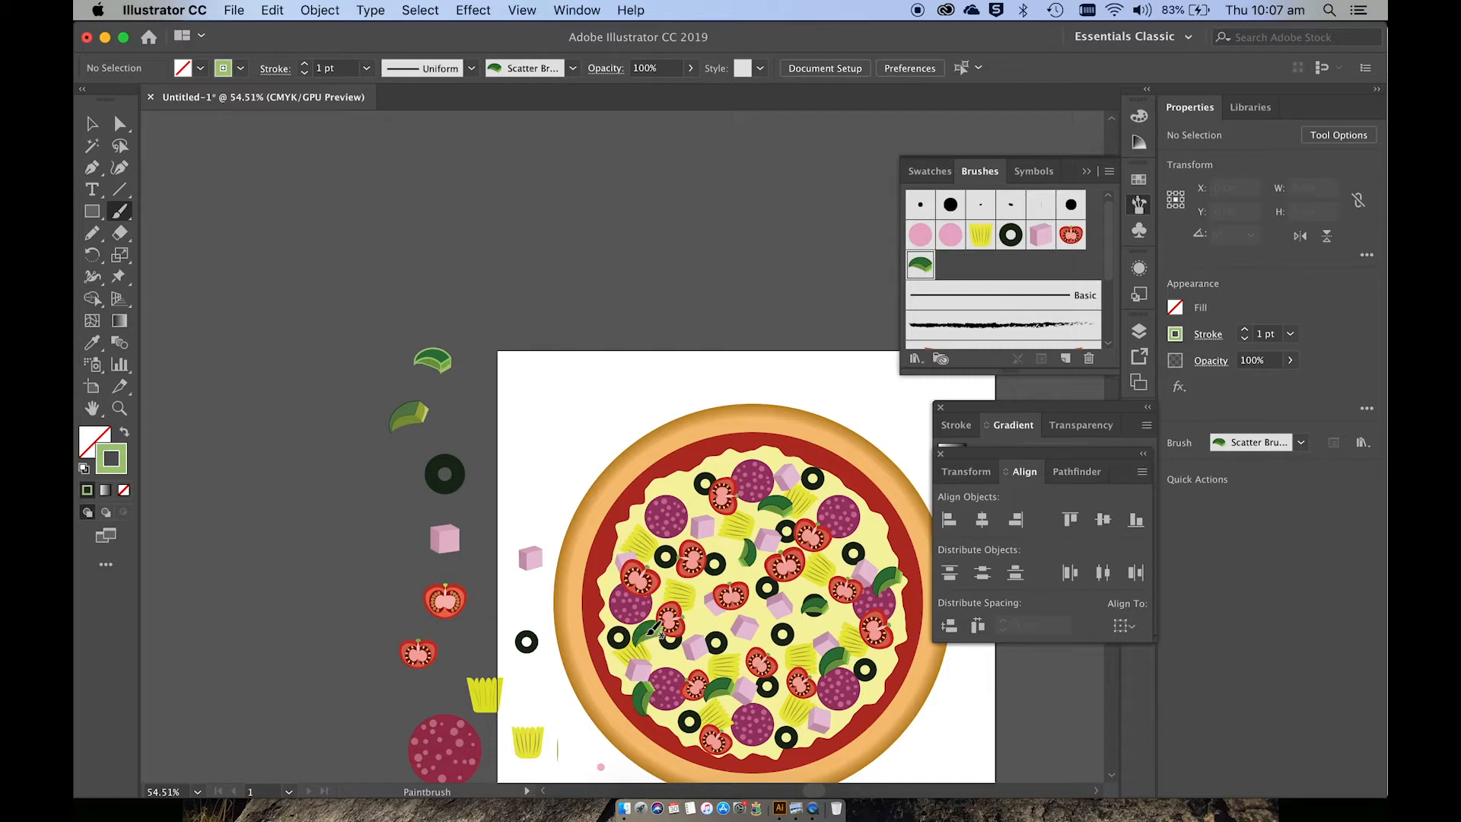
left_click(700, 582)
left_click(738, 602)
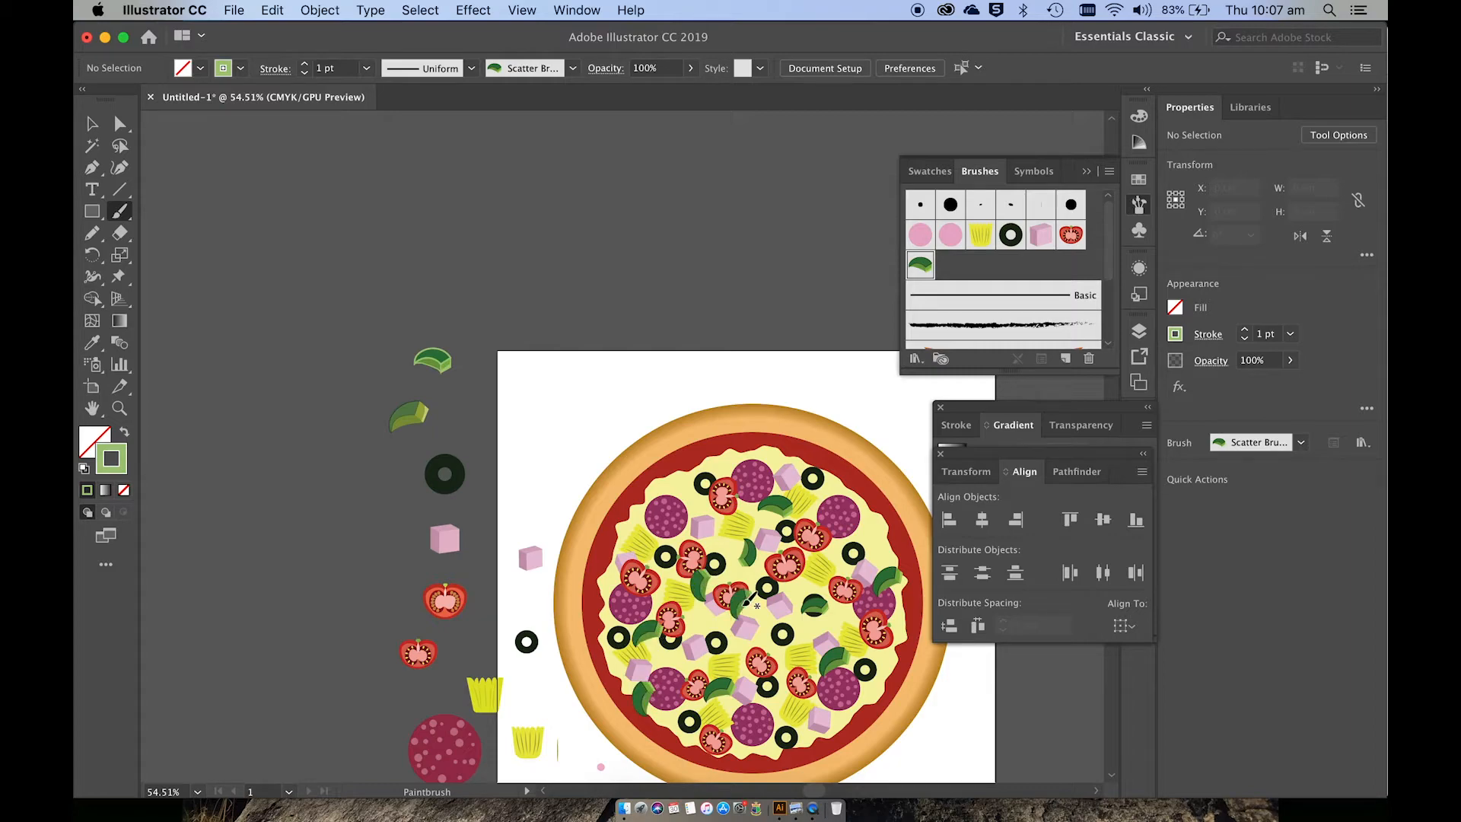
left_click(692, 509)
left_click(875, 547)
left_click(803, 627)
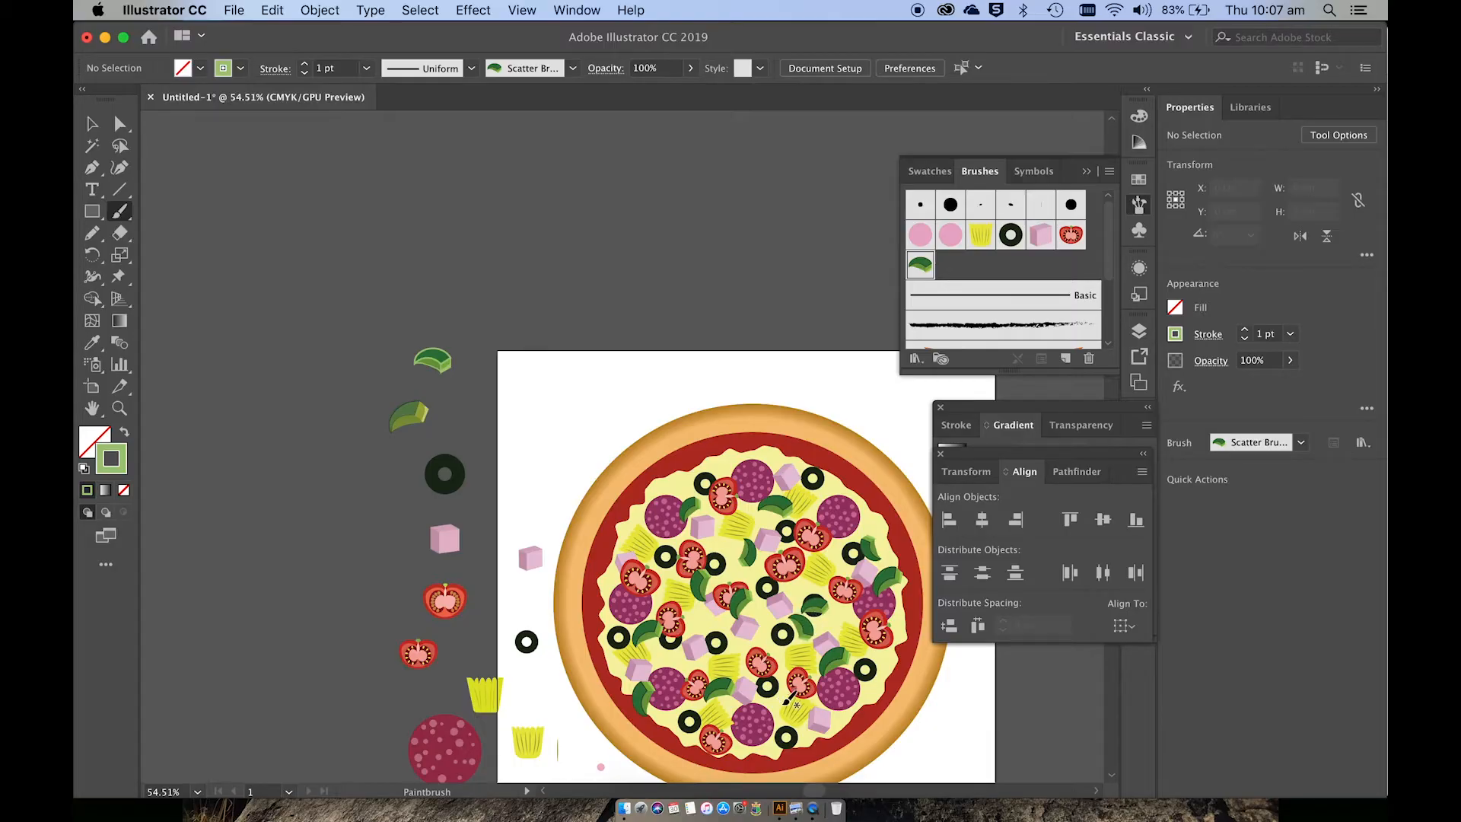
left_click(874, 685)
key("cmd+z")
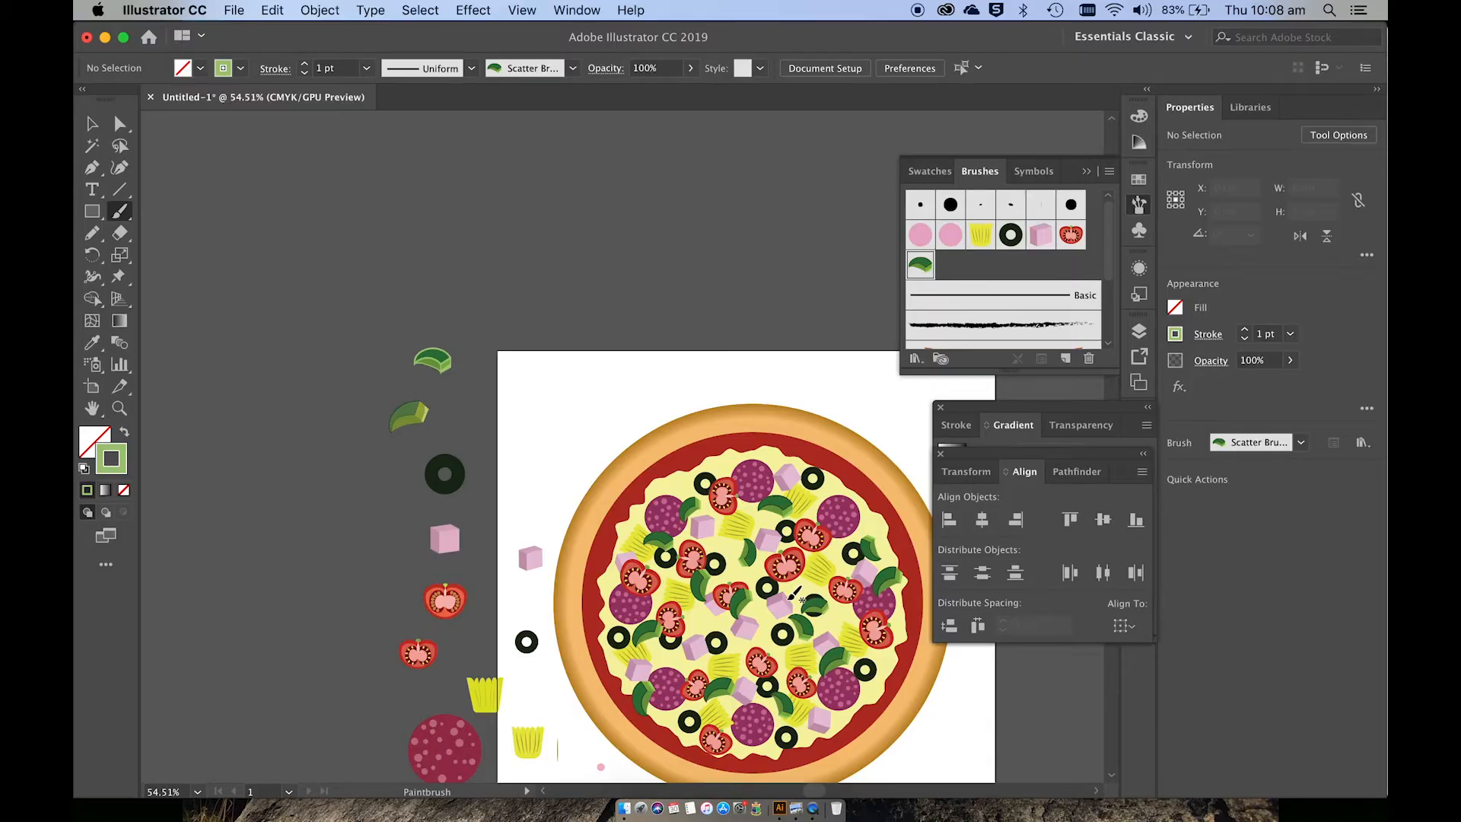
Delete all spare topping artwork and stray fragments beside the pizza.
key("v")
scroll(417, 423, "down", 3)
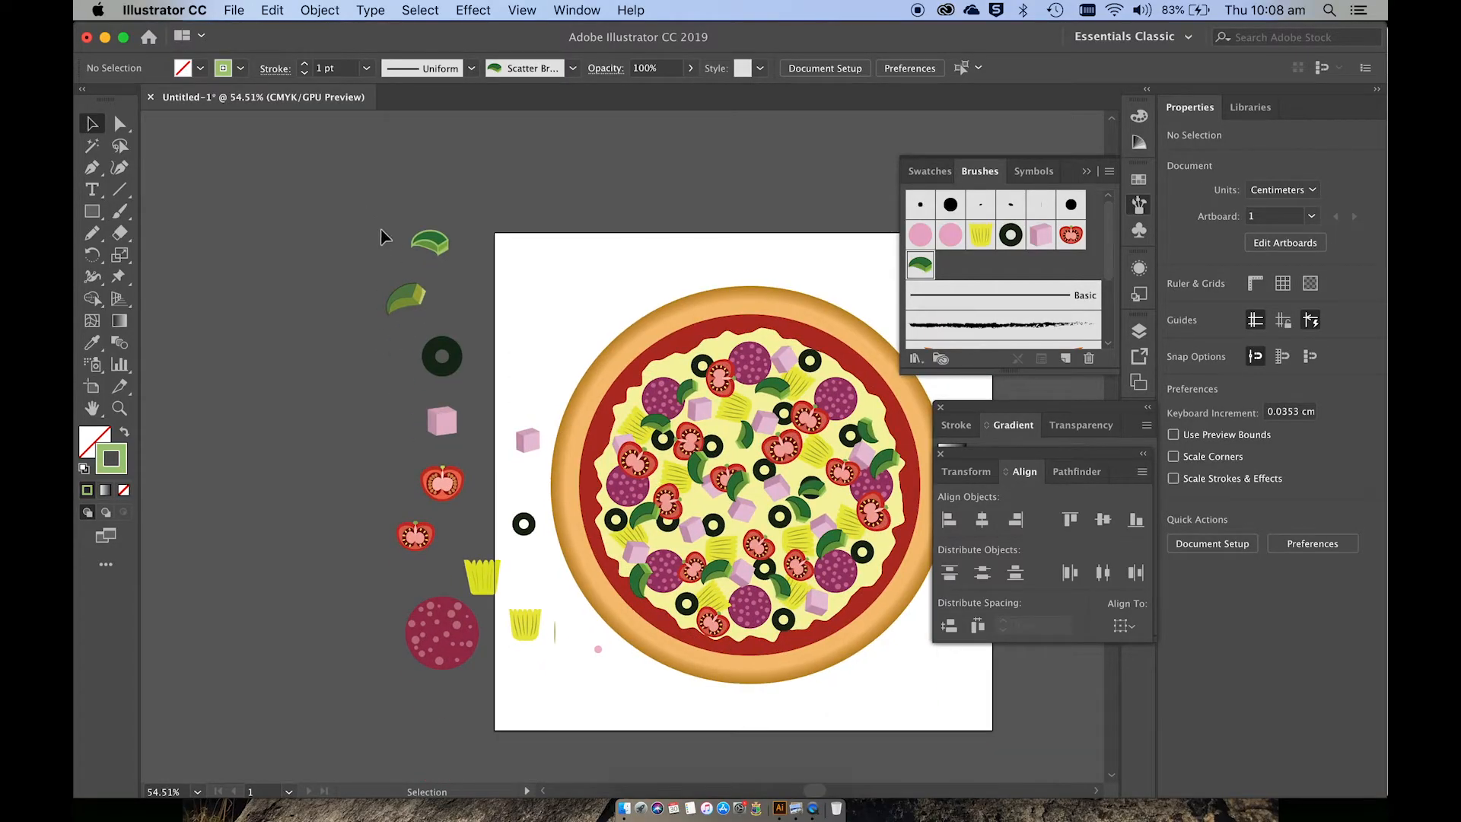
left_click_drag(381, 229, 539, 682)
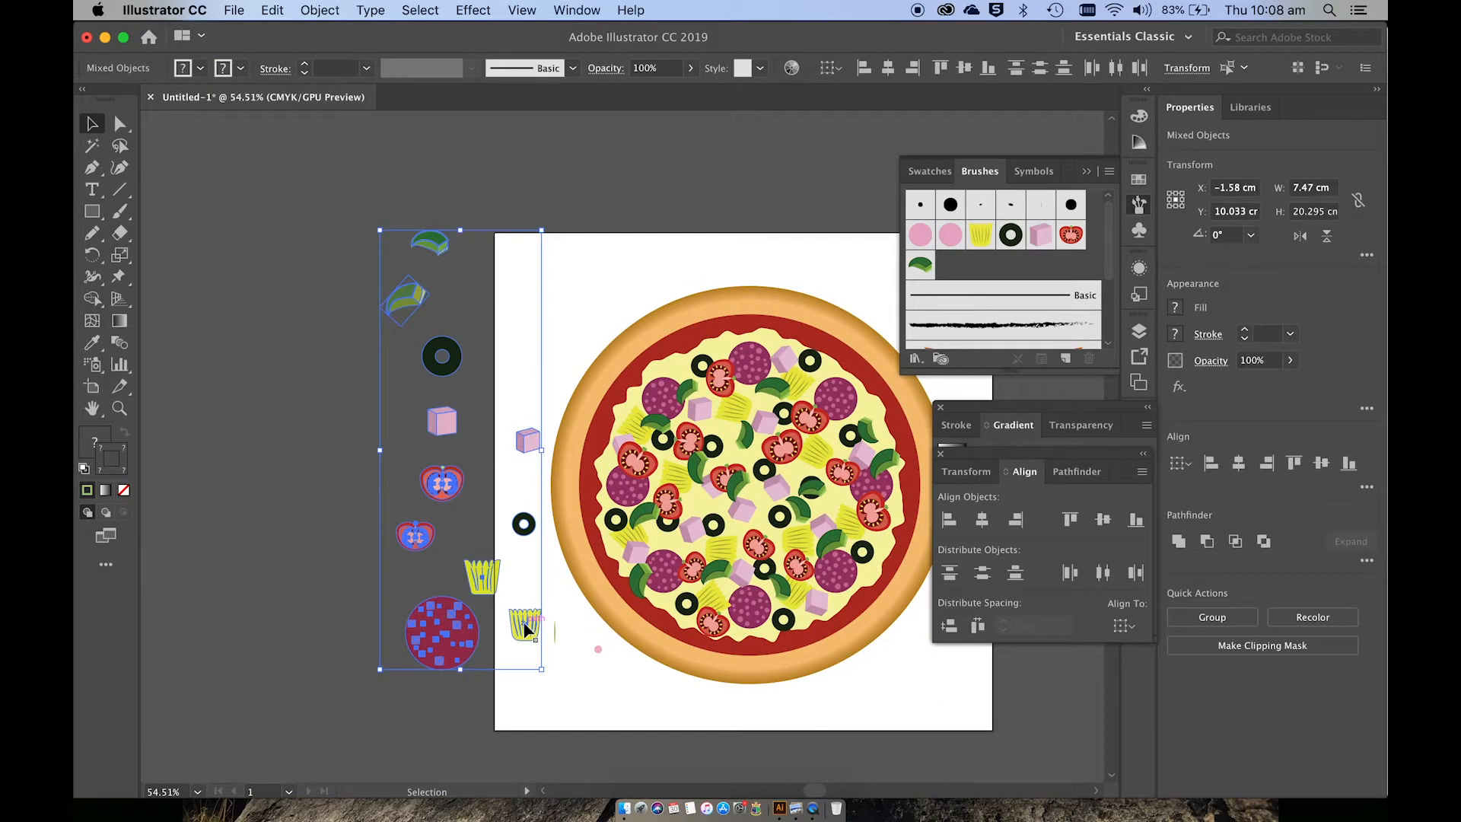
key("Delete")
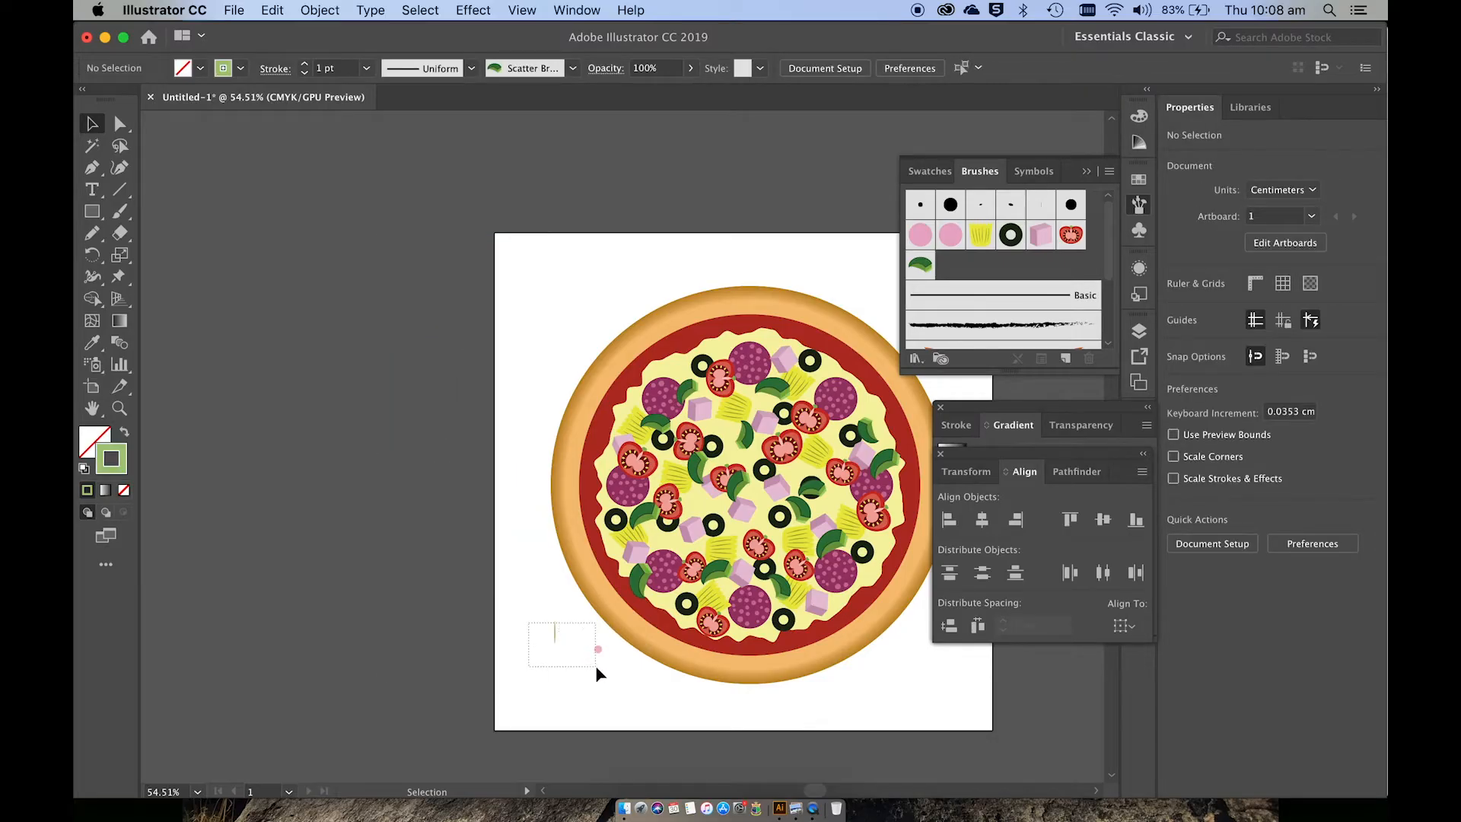
left_click_drag(595, 665, 597, 667)
key("Delete")
Select the whole pizza with its toppings and expand its appearance.
scroll(571, 658, "right", 1)
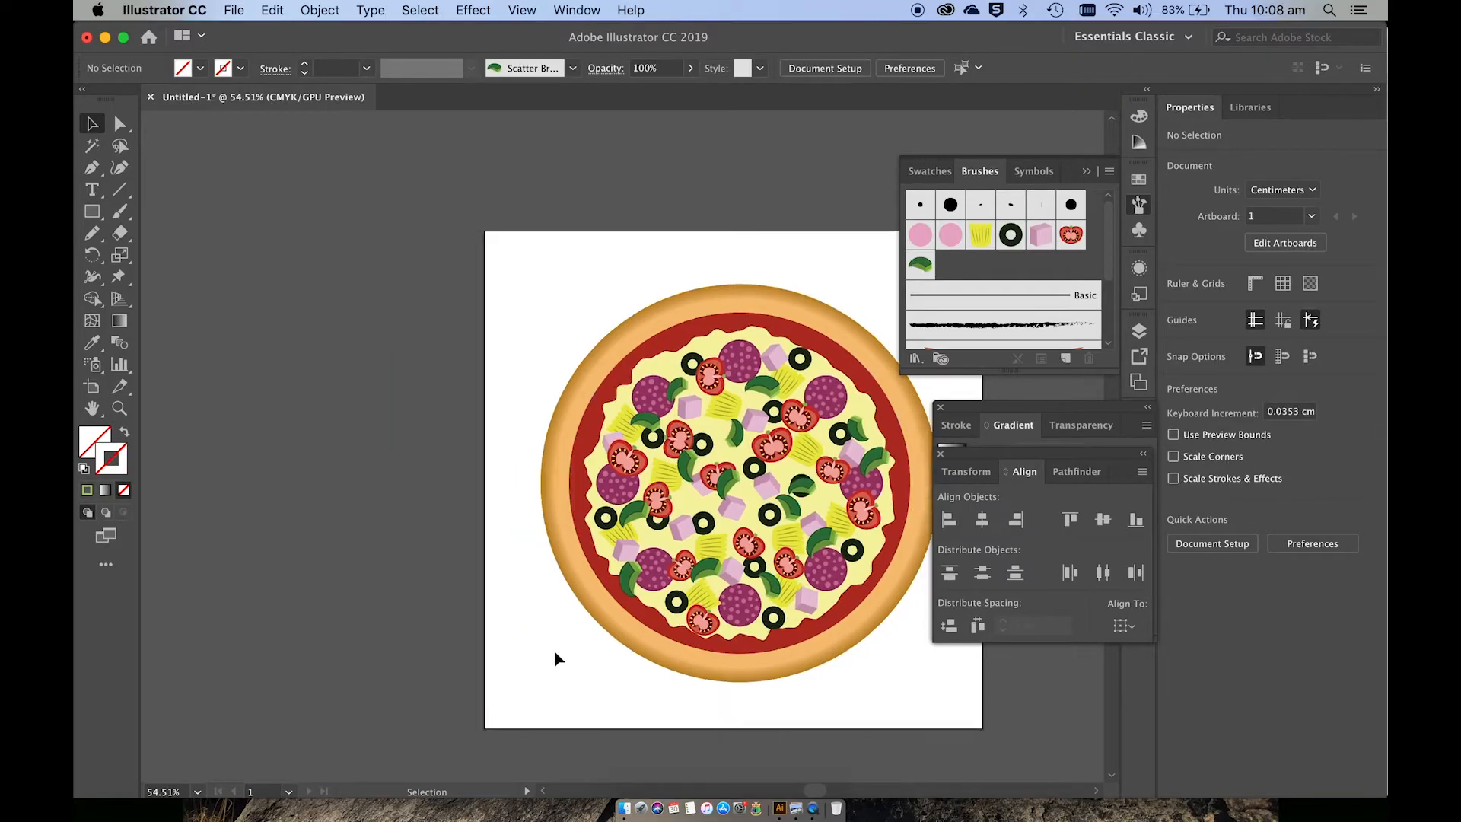
scroll(555, 652, "right", 4)
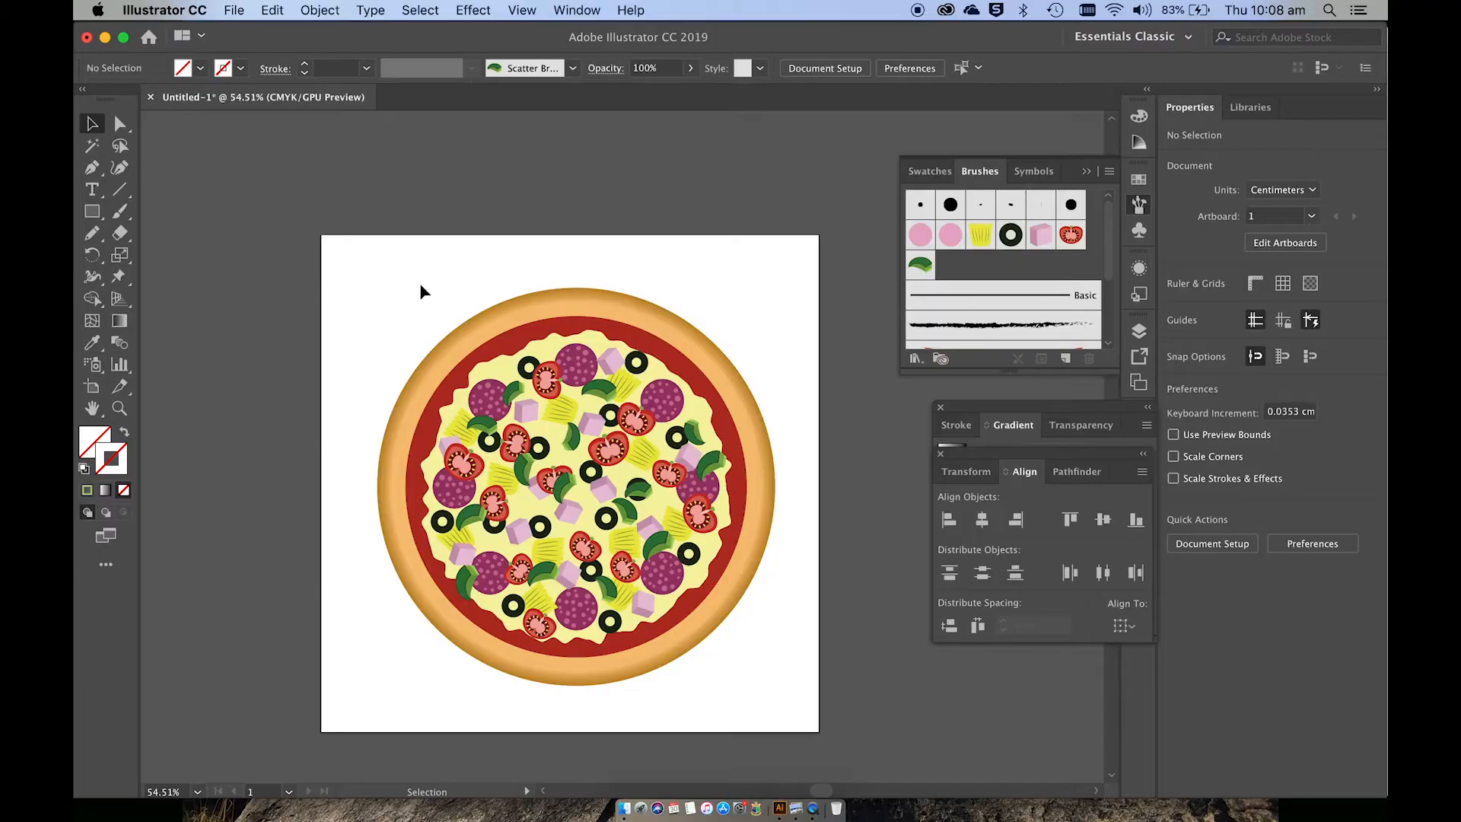
left_click_drag(417, 282, 768, 687)
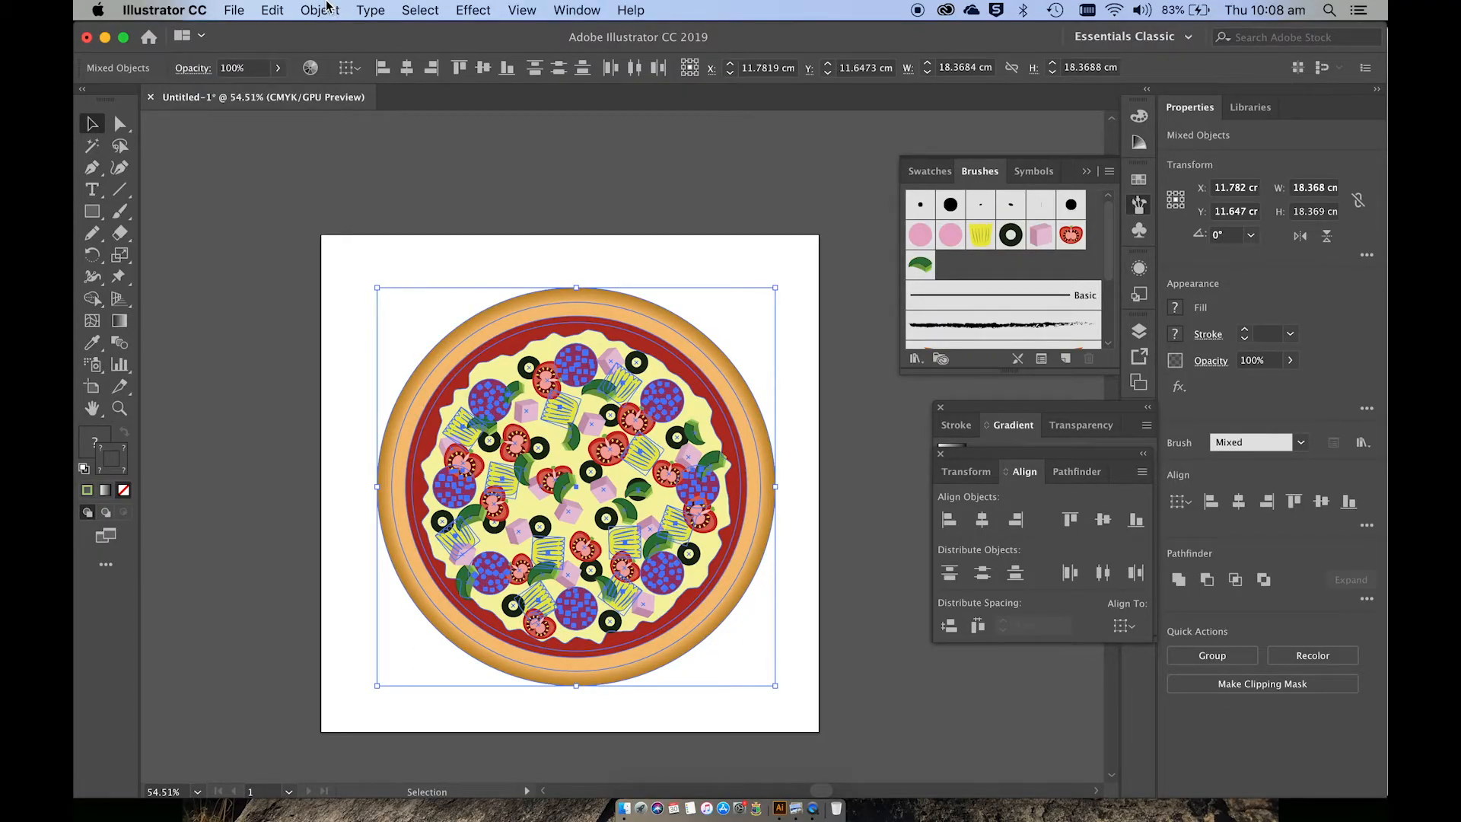
left_click(327, 9)
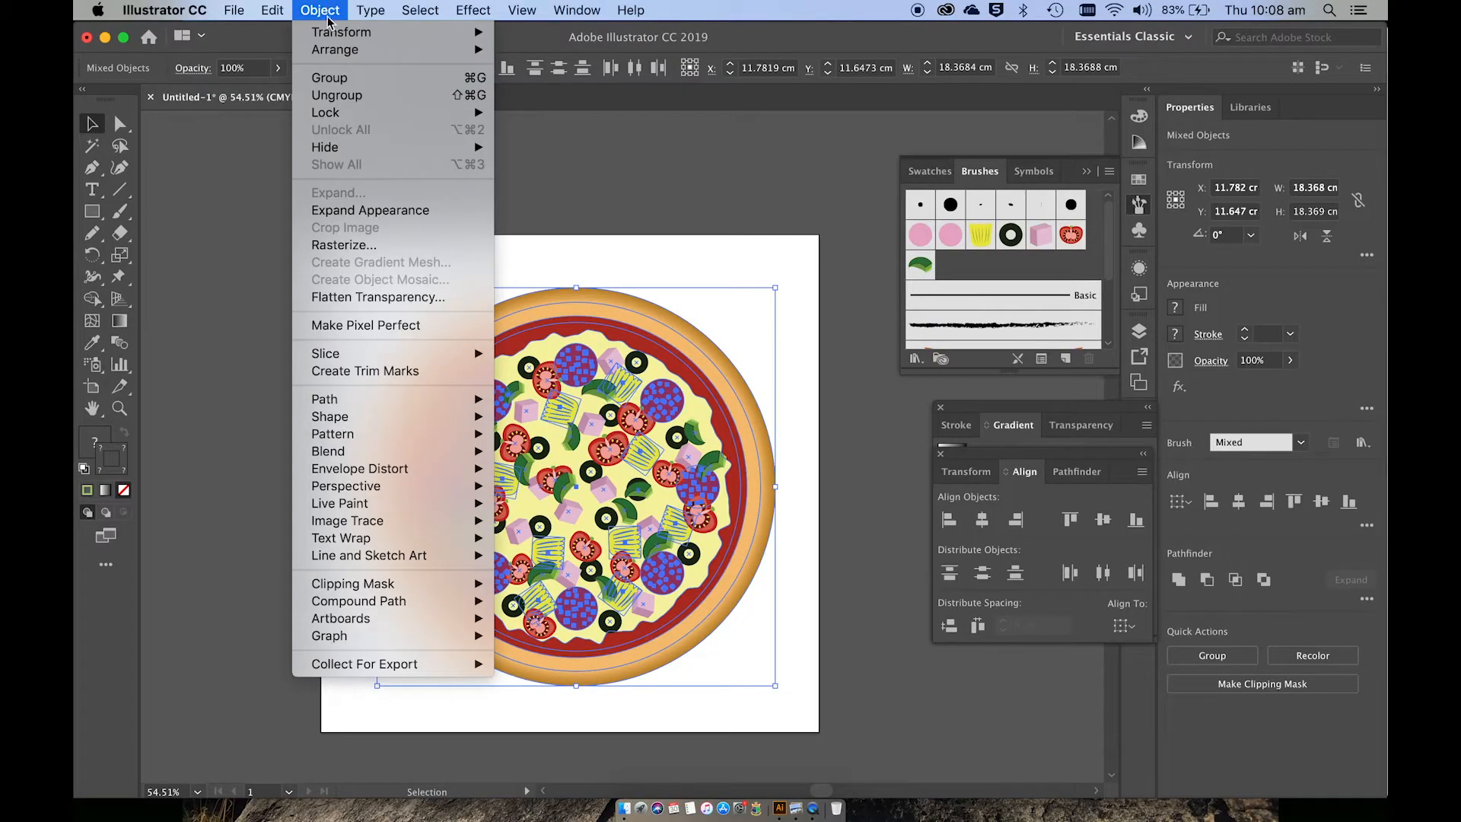
left_click(345, 211)
left_click(684, 243)
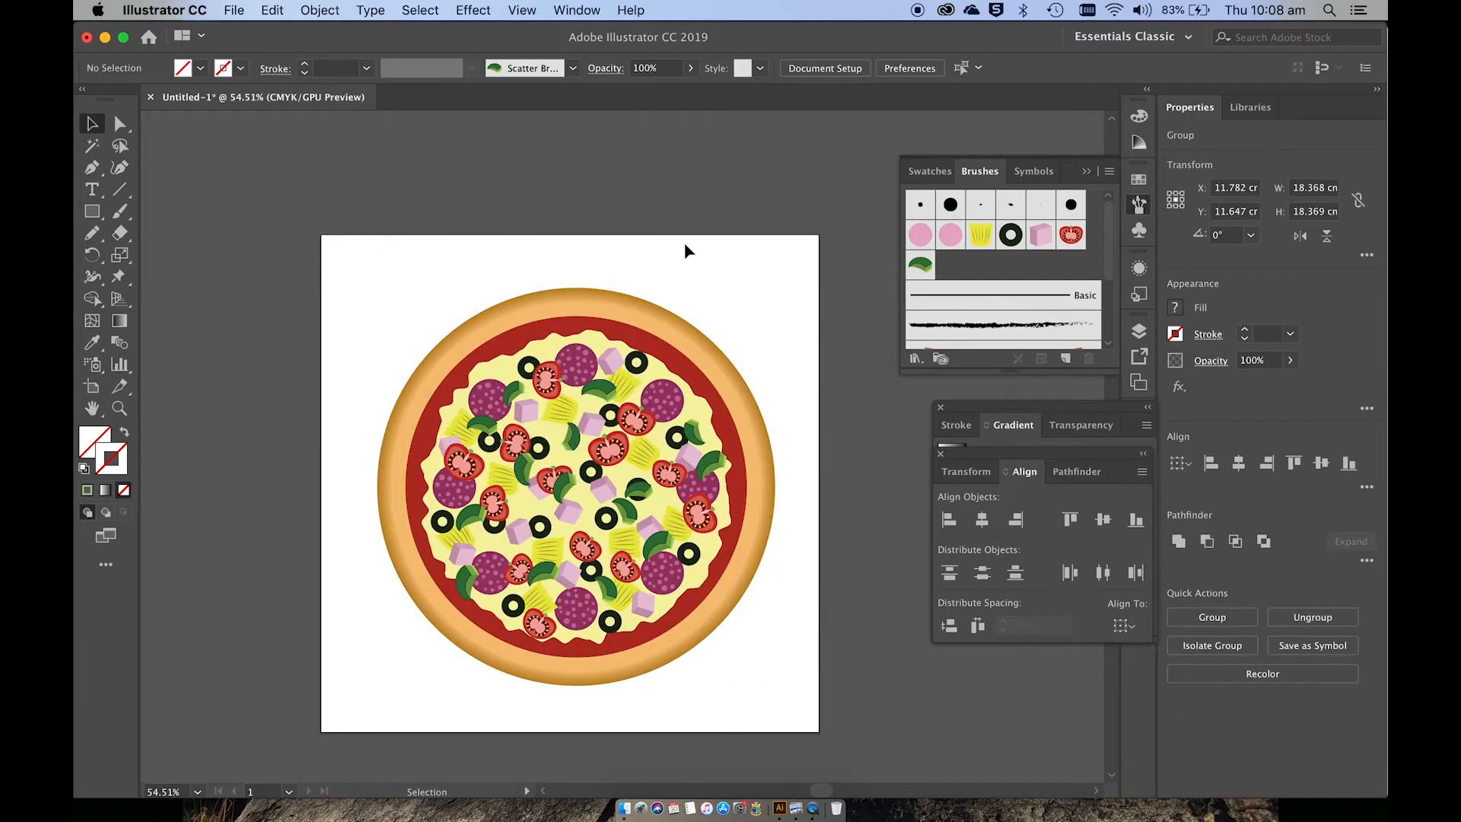
left_click(641, 417)
left_click(652, 300)
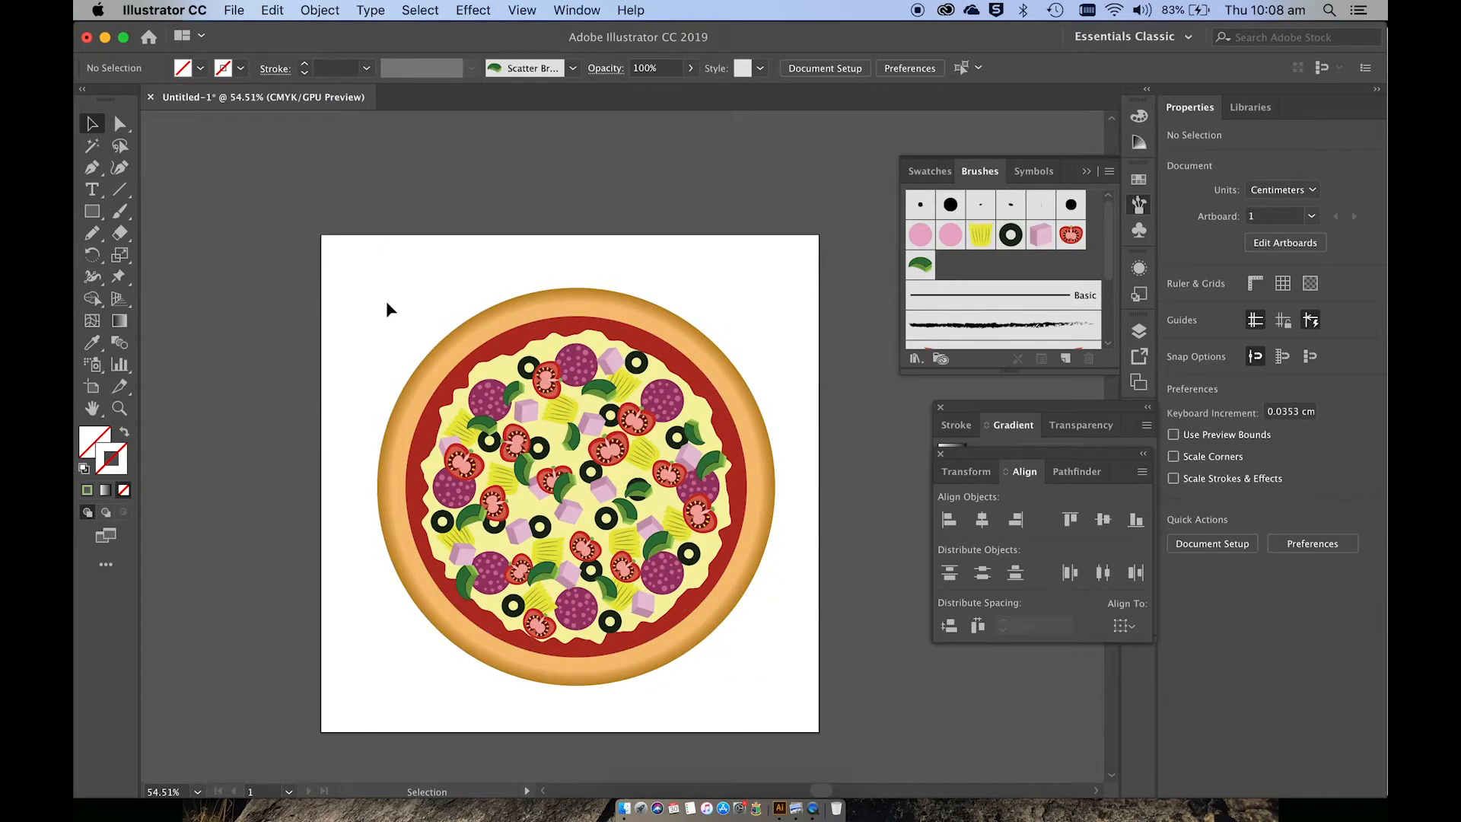
Combine the entire expanded pizza into one group.
left_click_drag(384, 290, 760, 694)
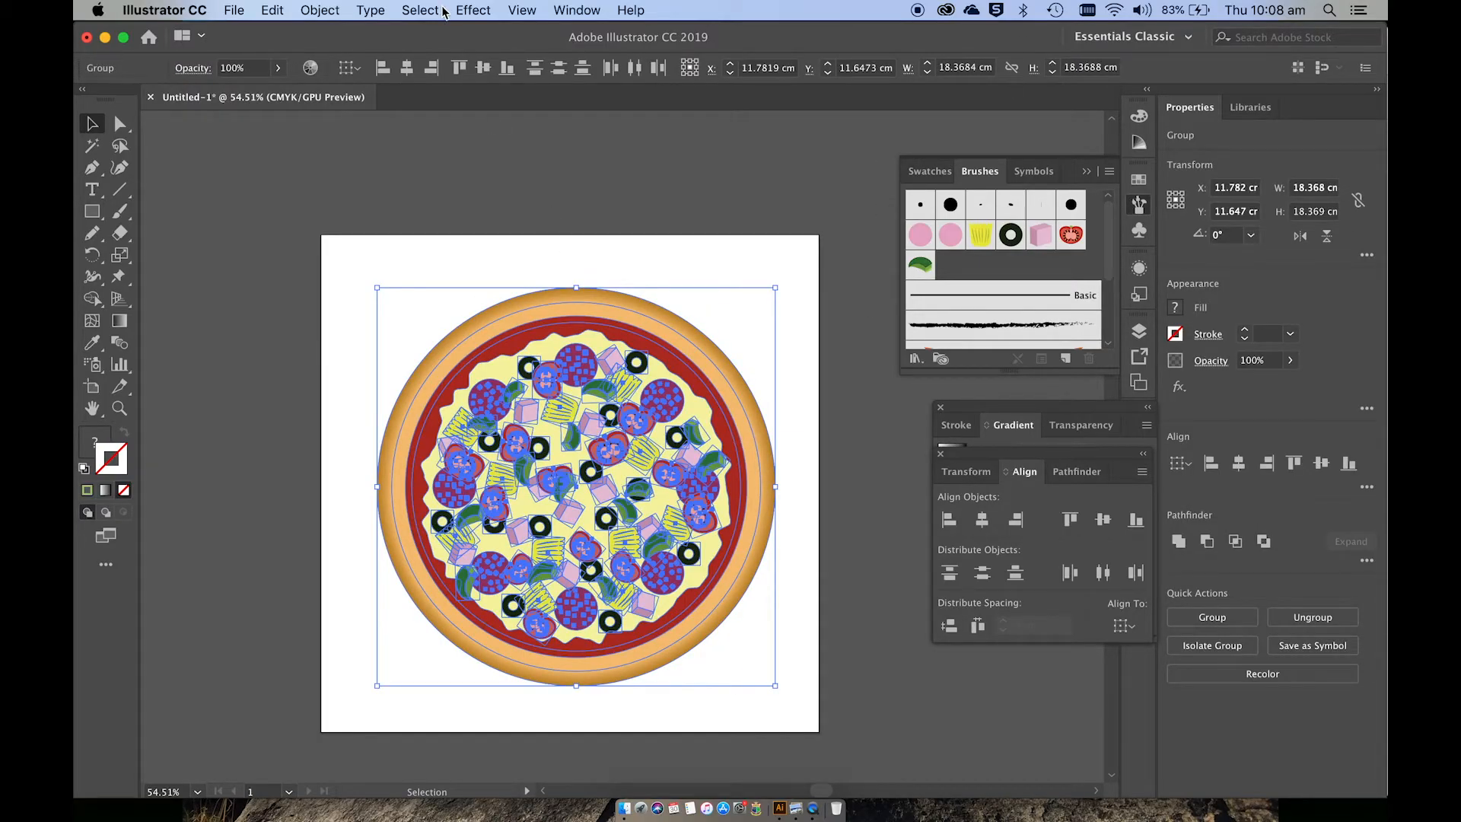
key("super+g")
left_click(441, 207)
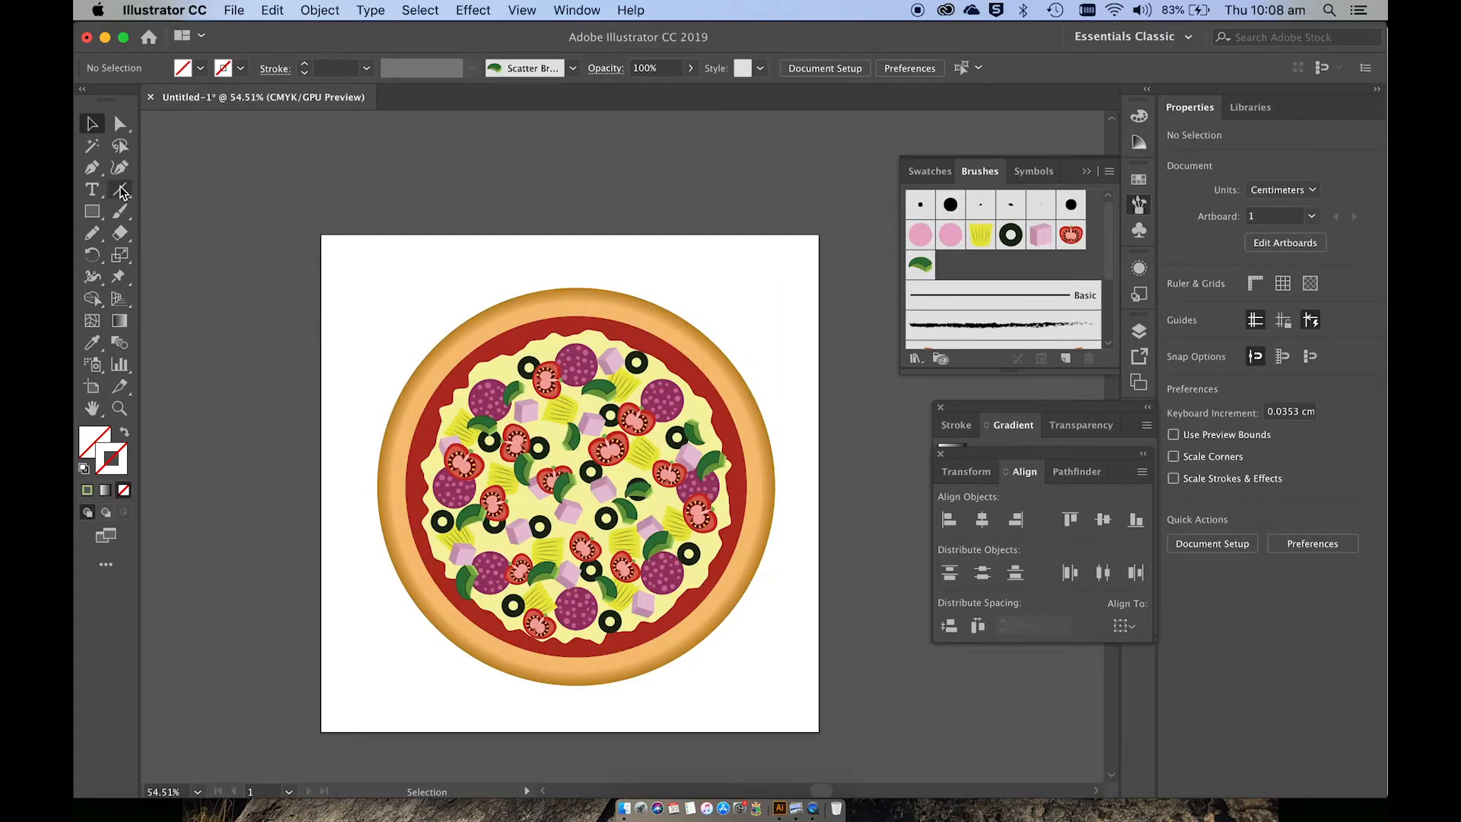
Draw a light green, unstroked triangle with the Pen tool from above the pizza to its centre and out past its upper right edge.
left_click(97, 173)
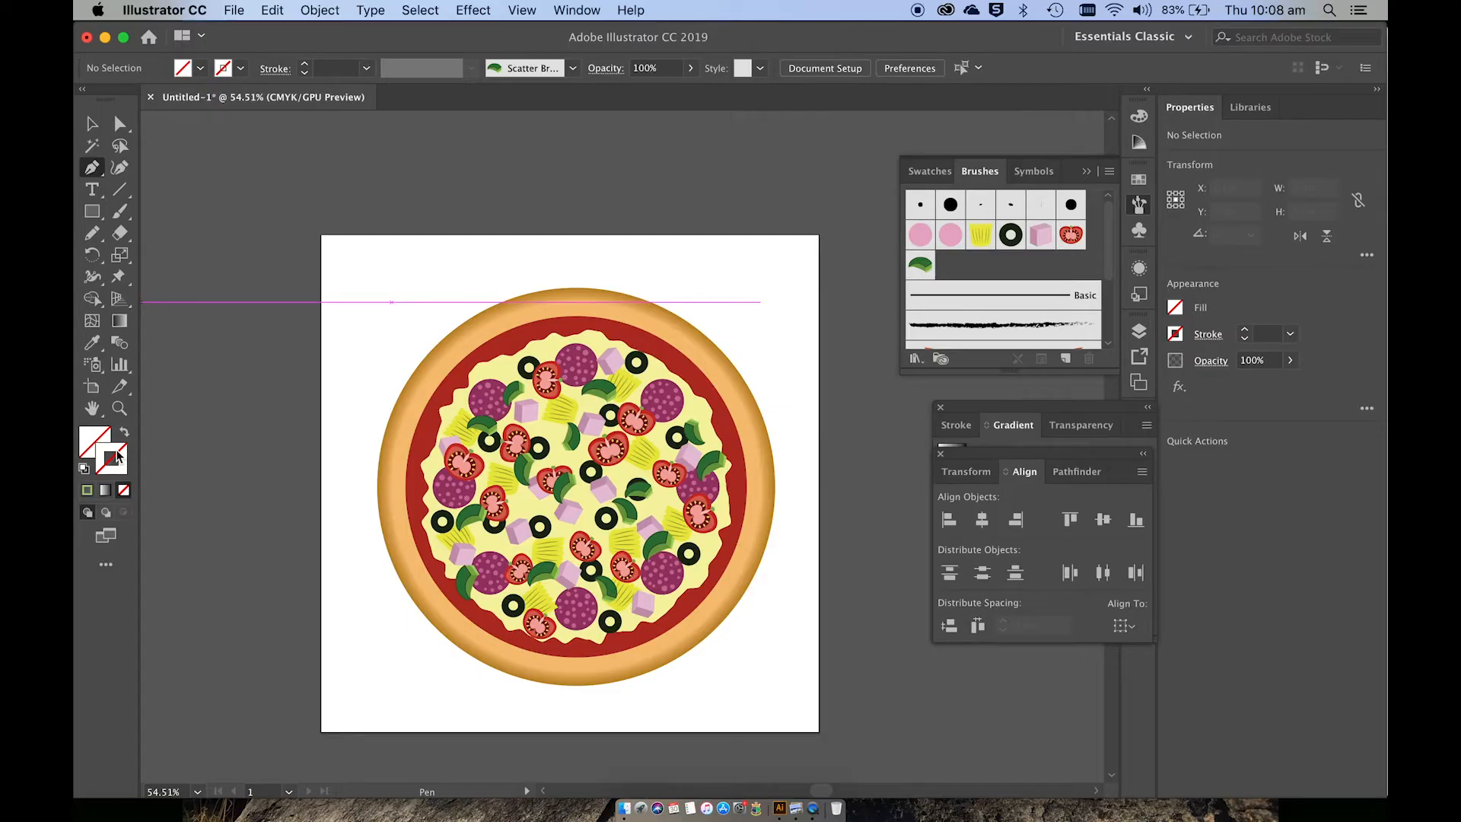
double_click(95, 440)
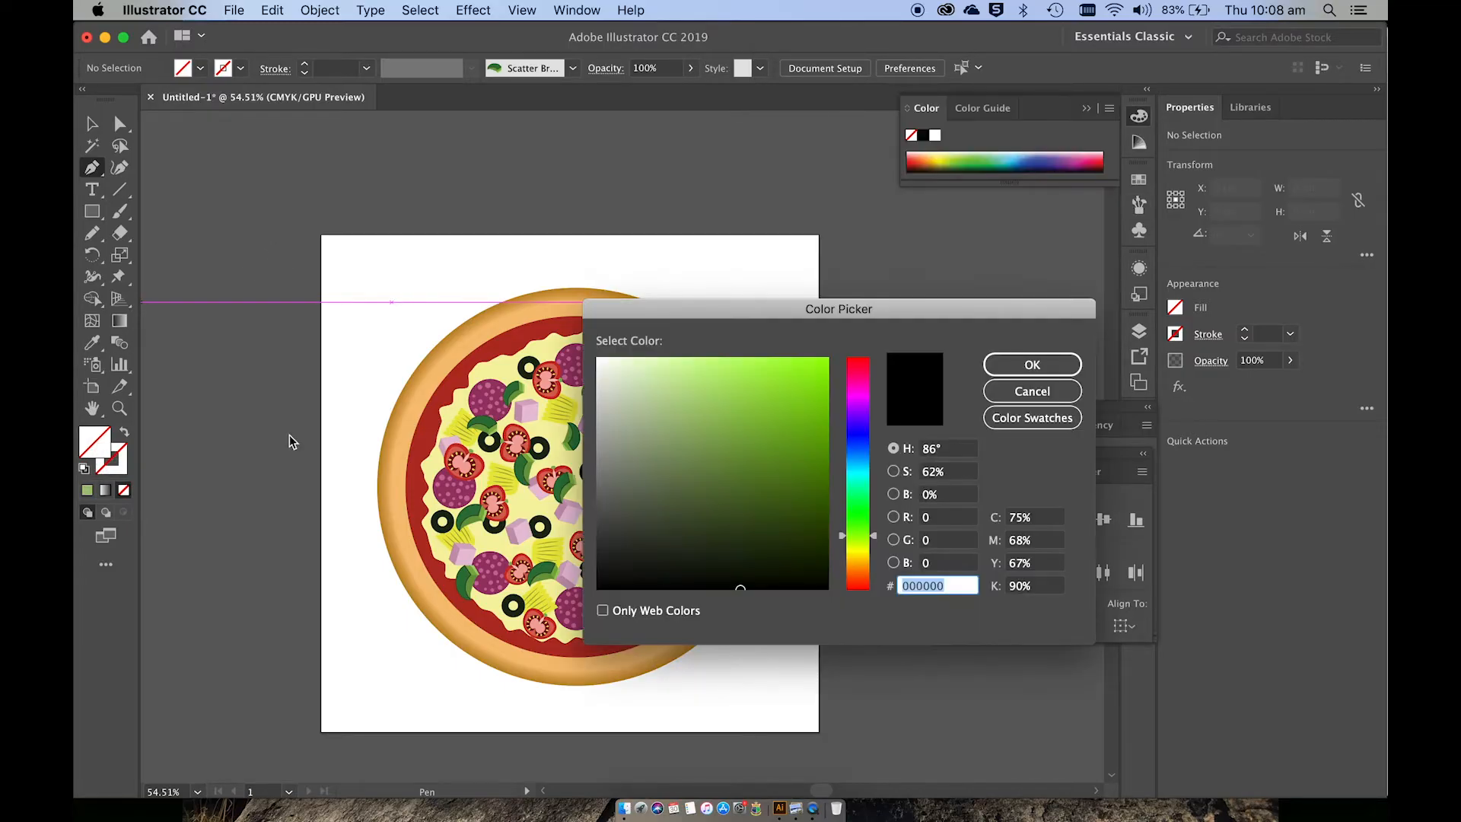
left_click(727, 364)
left_click(1032, 364)
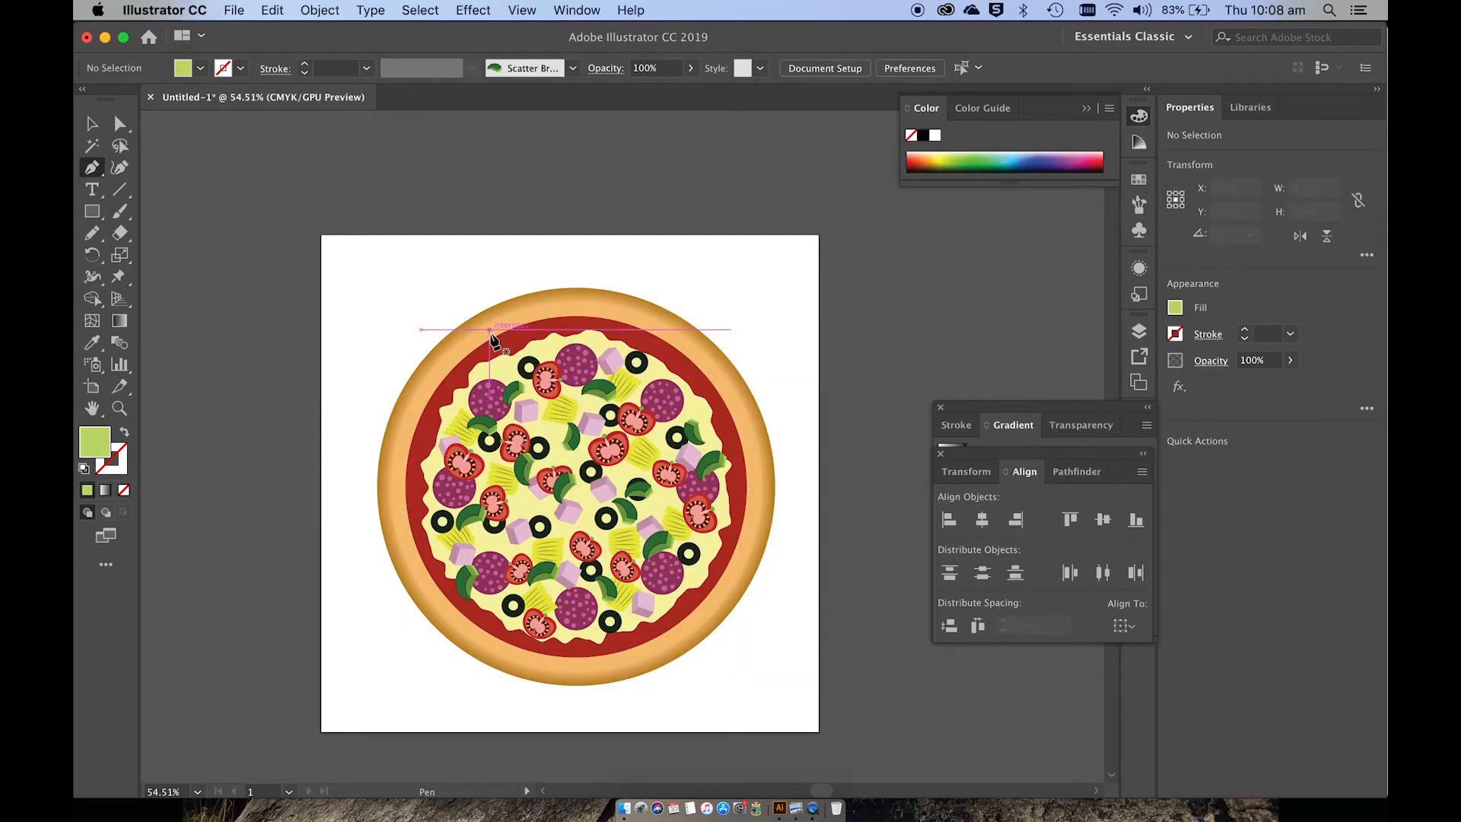
left_click(574, 244)
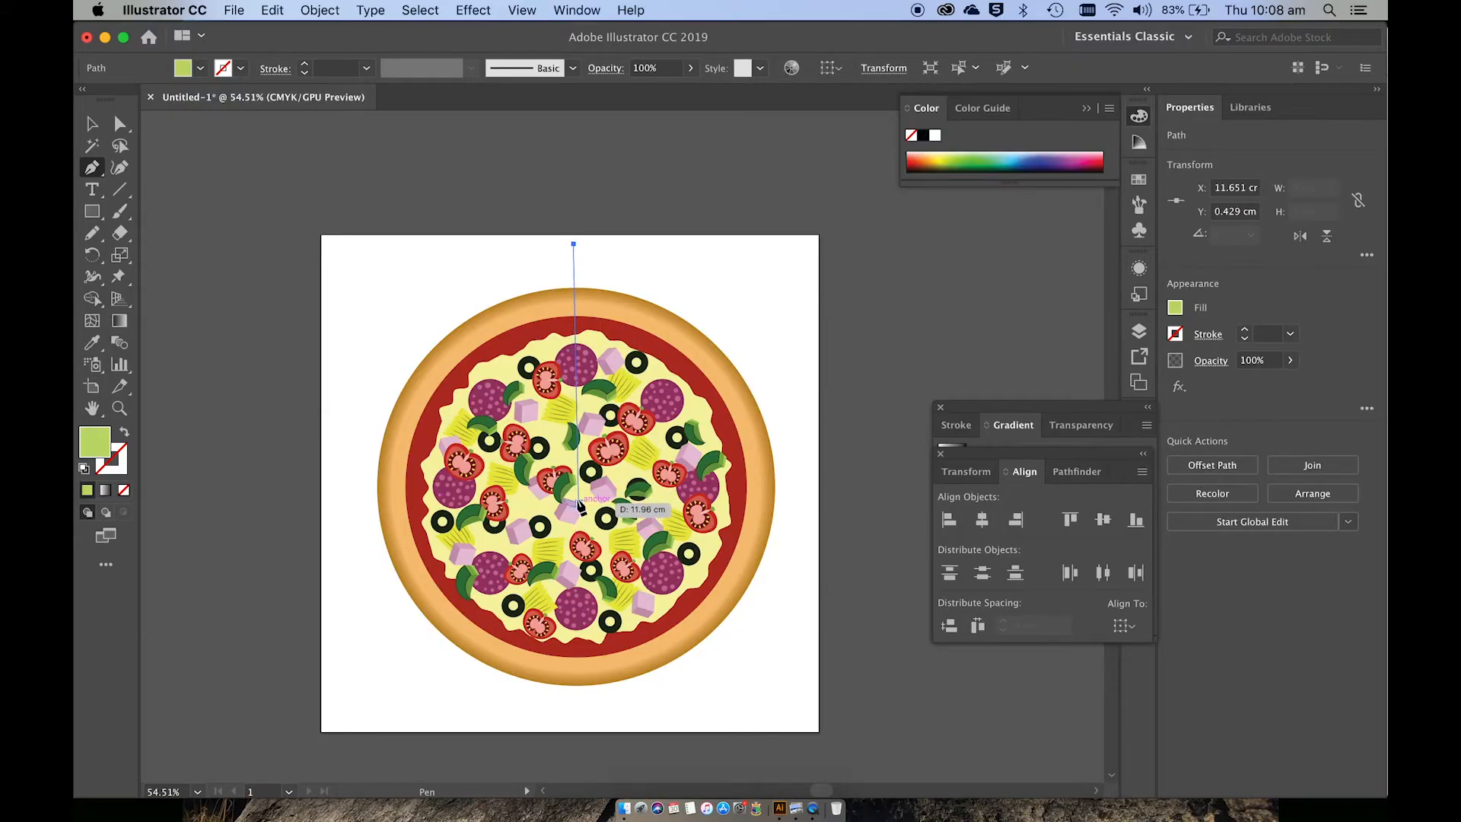
scroll(576, 486, "up", 2)
left_click(576, 486)
scroll(579, 495, "down", 5)
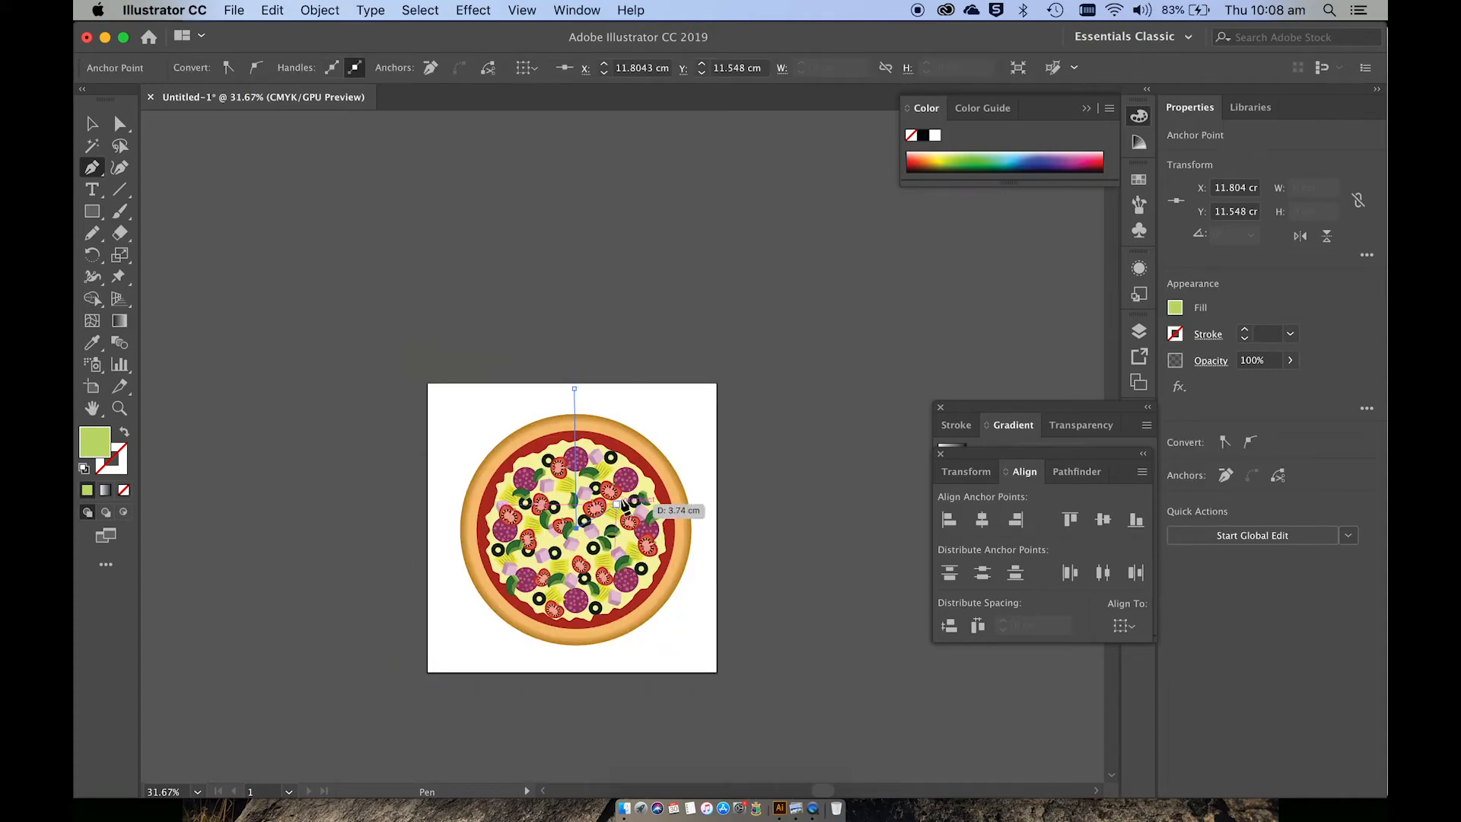
left_click(691, 414)
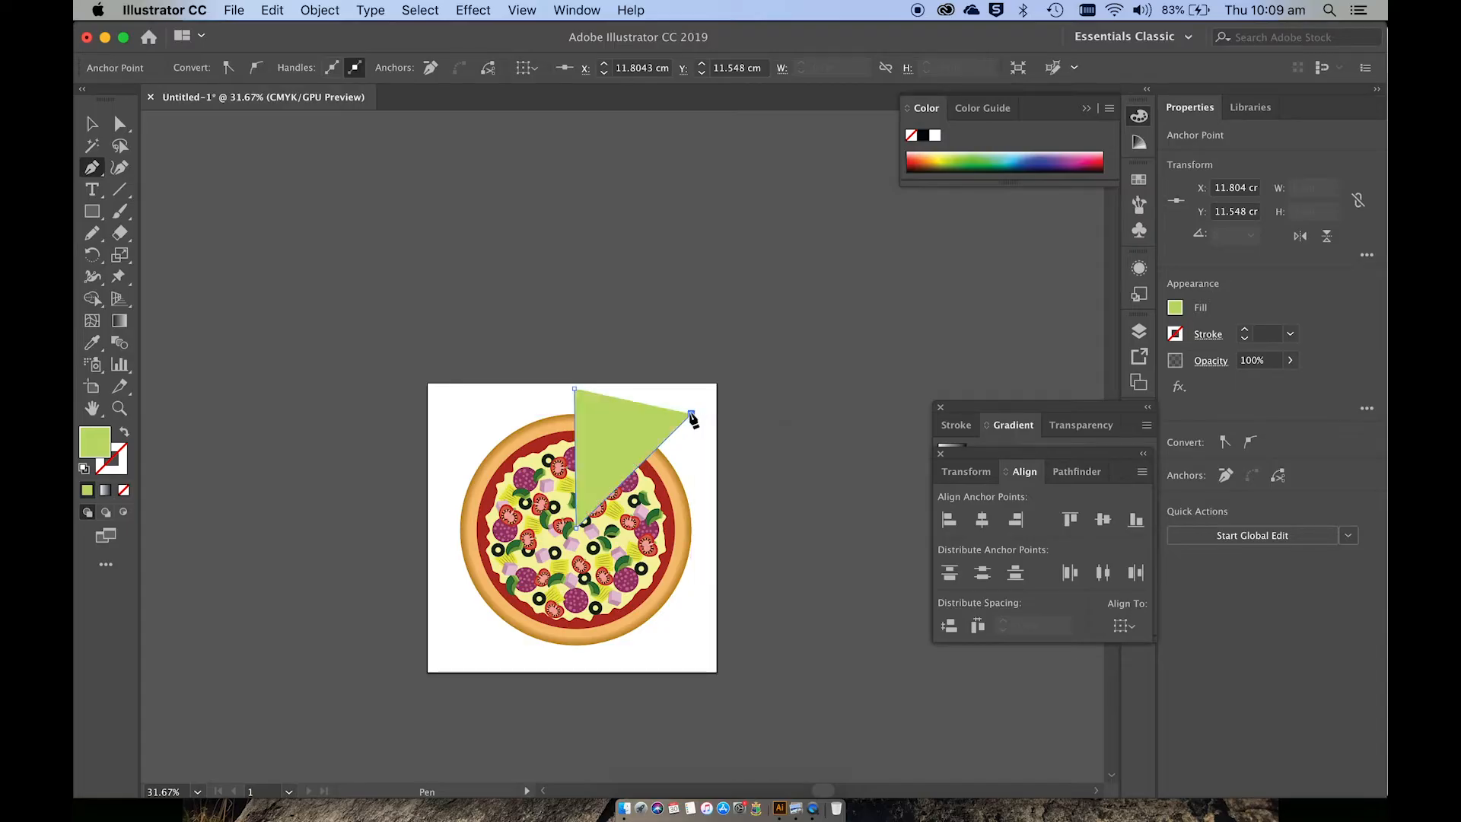
left_click(576, 388)
key("v")
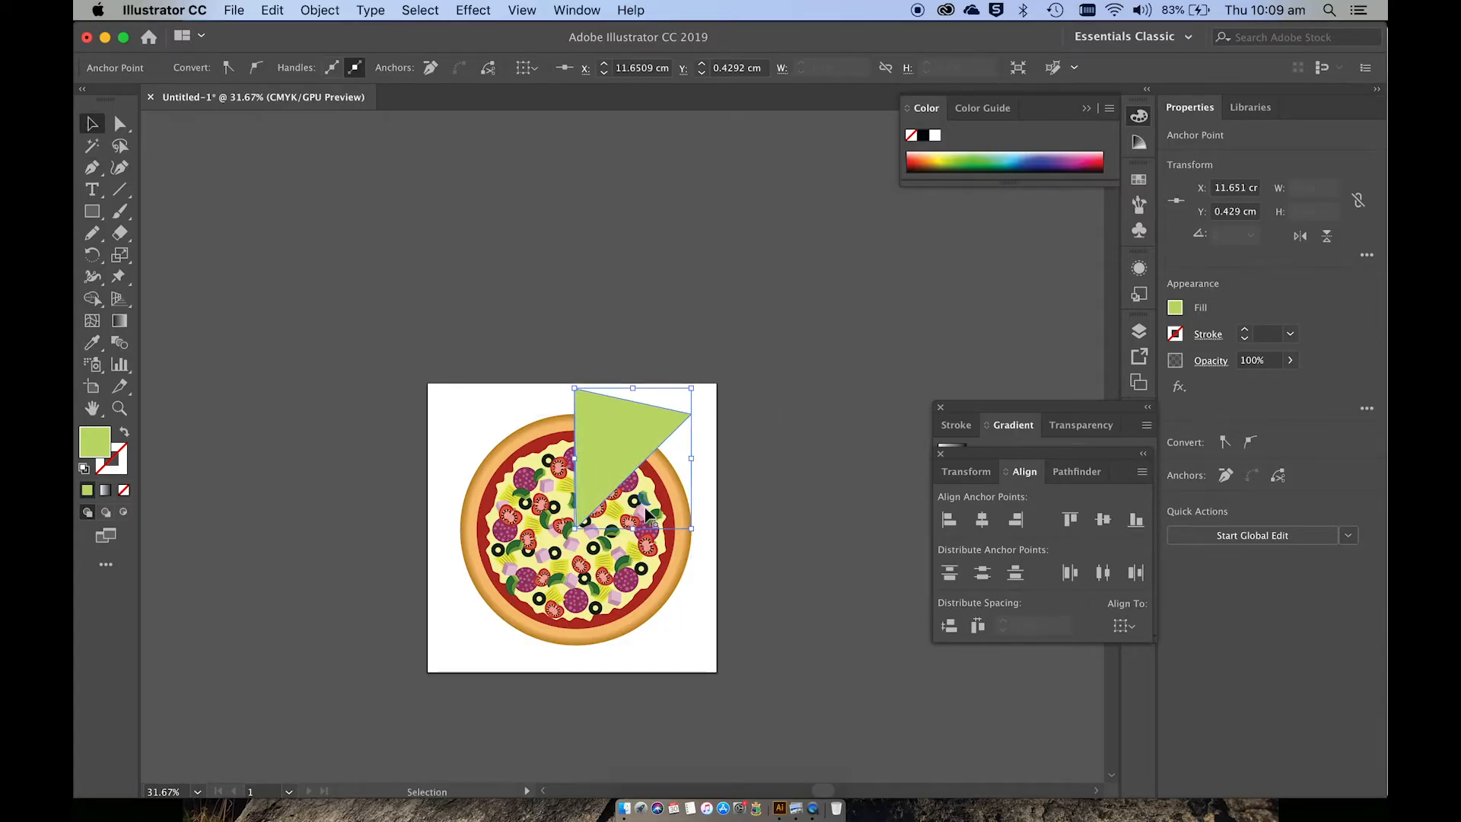
Split the green triangle along the pizza's outer edge with the Shape Builder and delete the piece outside the crust.
key("super+a")
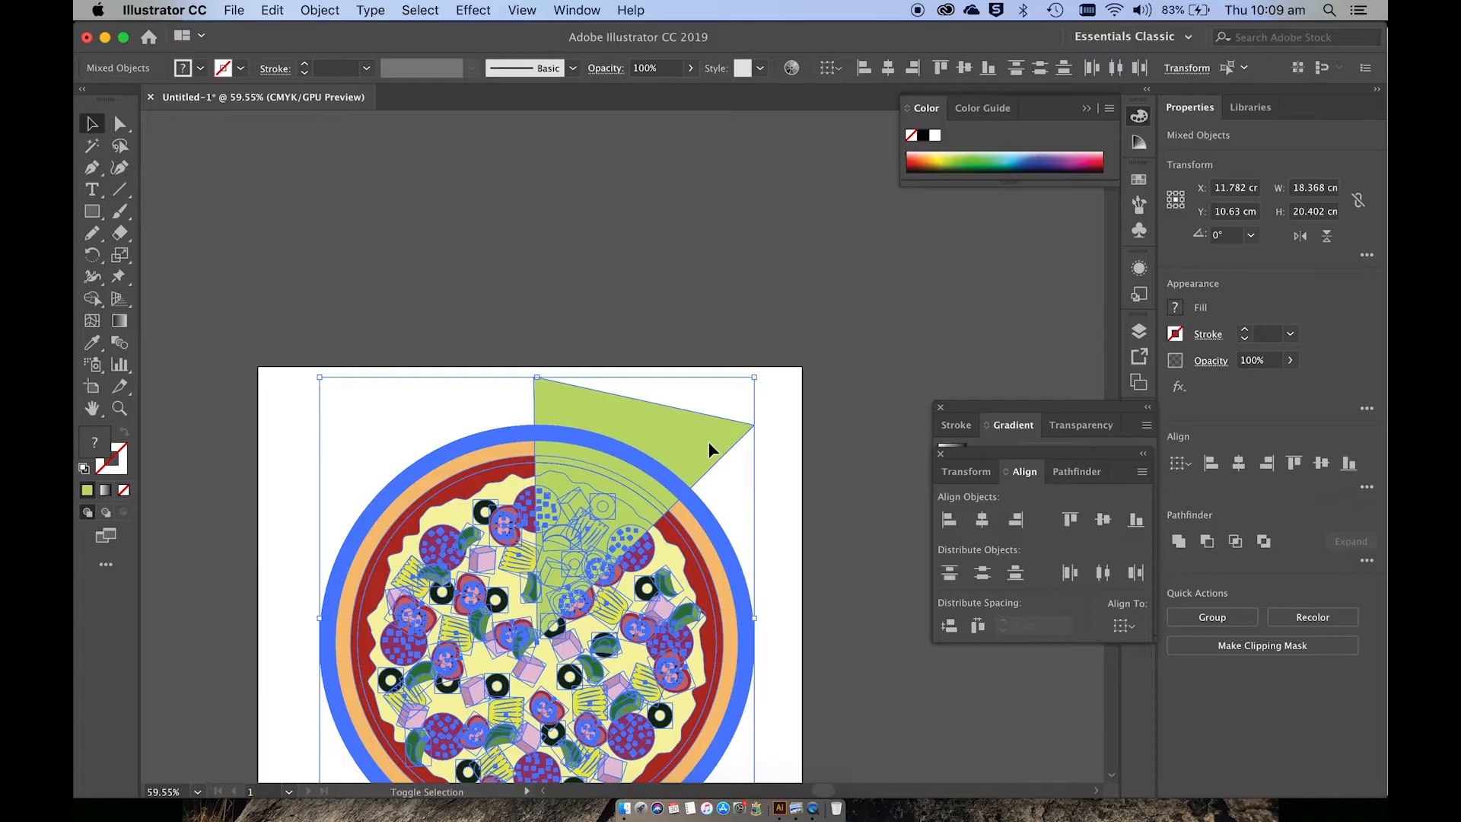
key("shift+m")
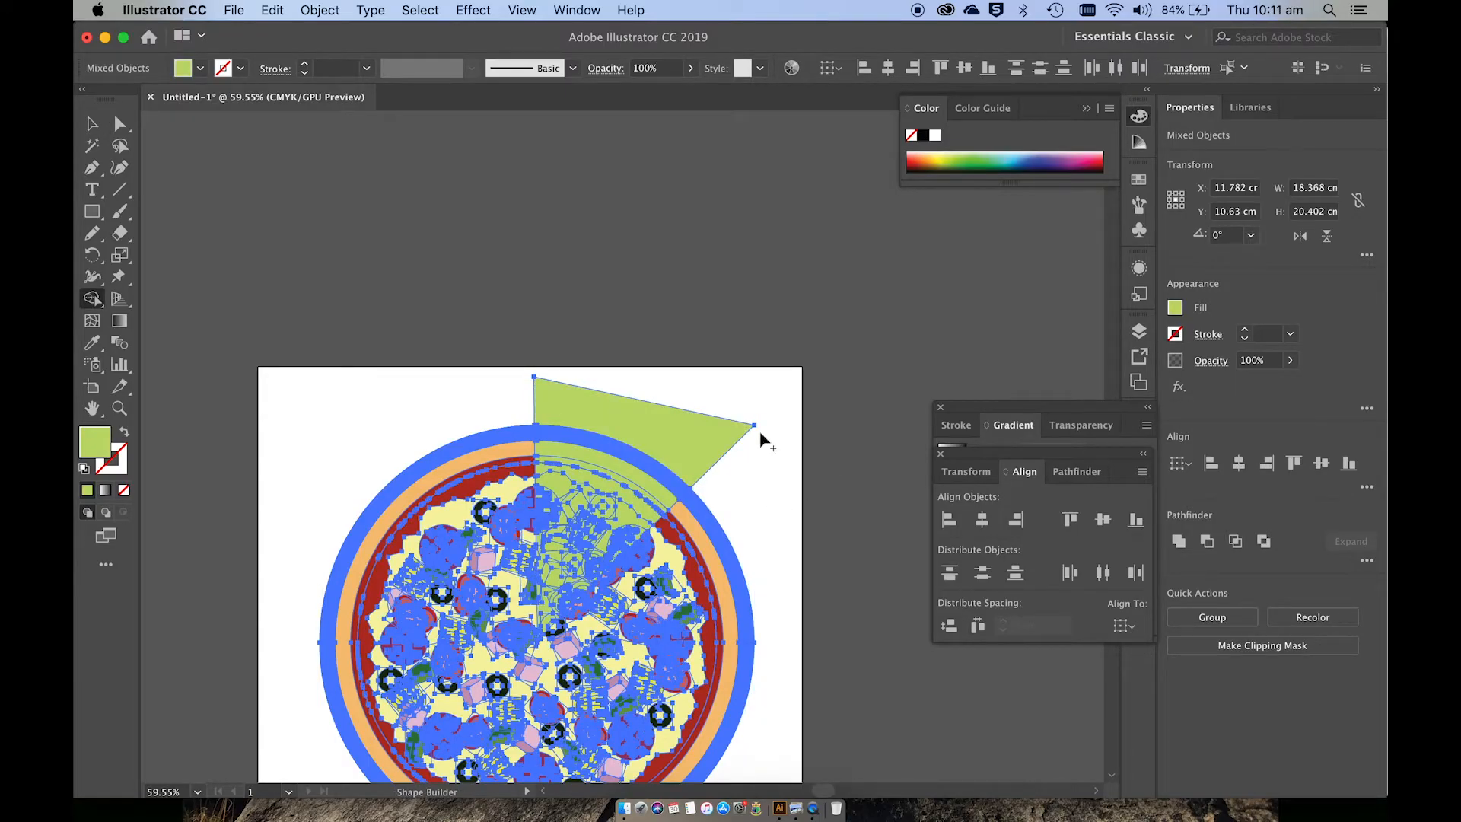
left_click(92, 124)
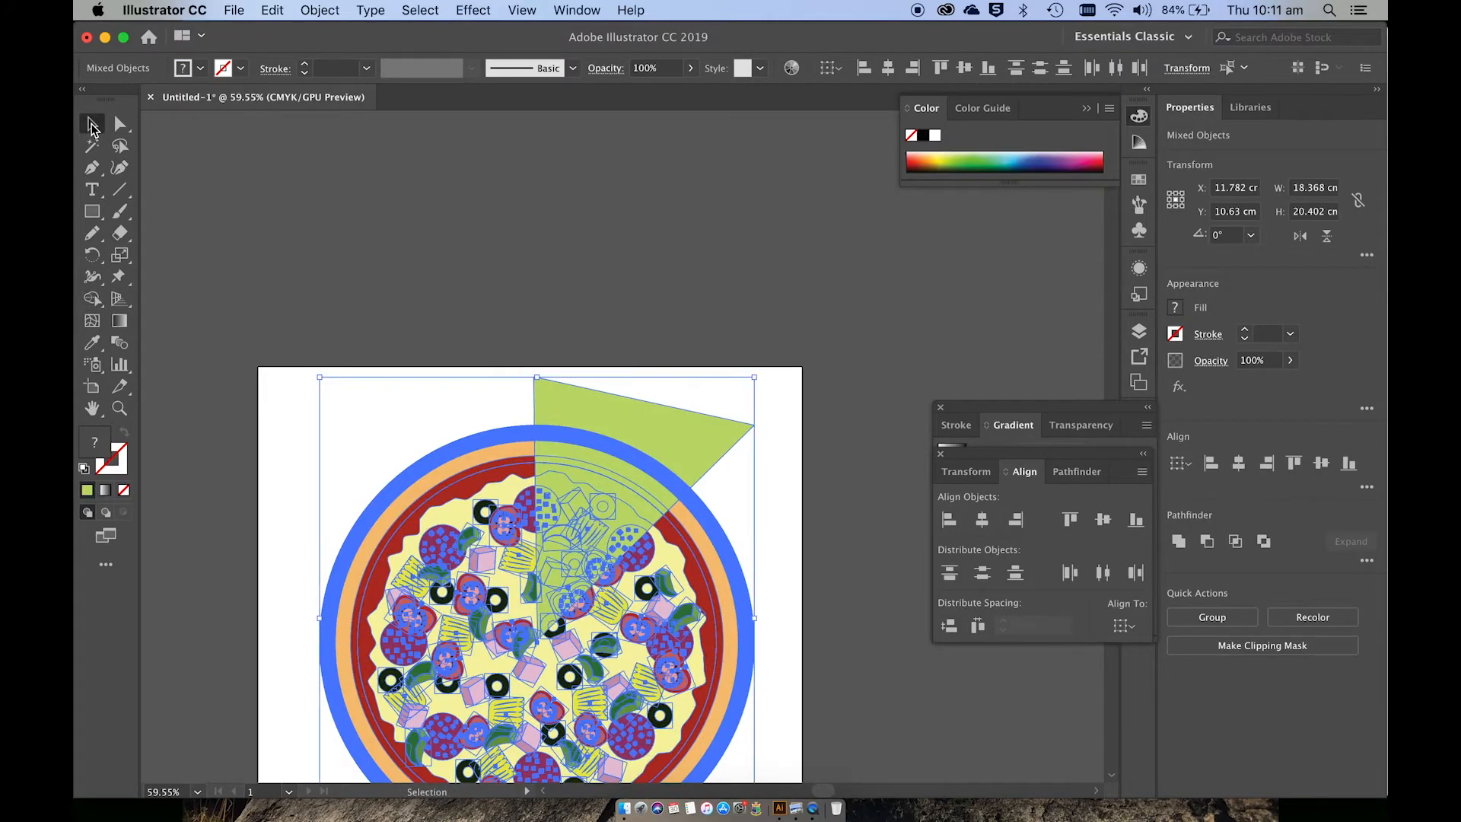
left_click(320, 233)
left_click(613, 417)
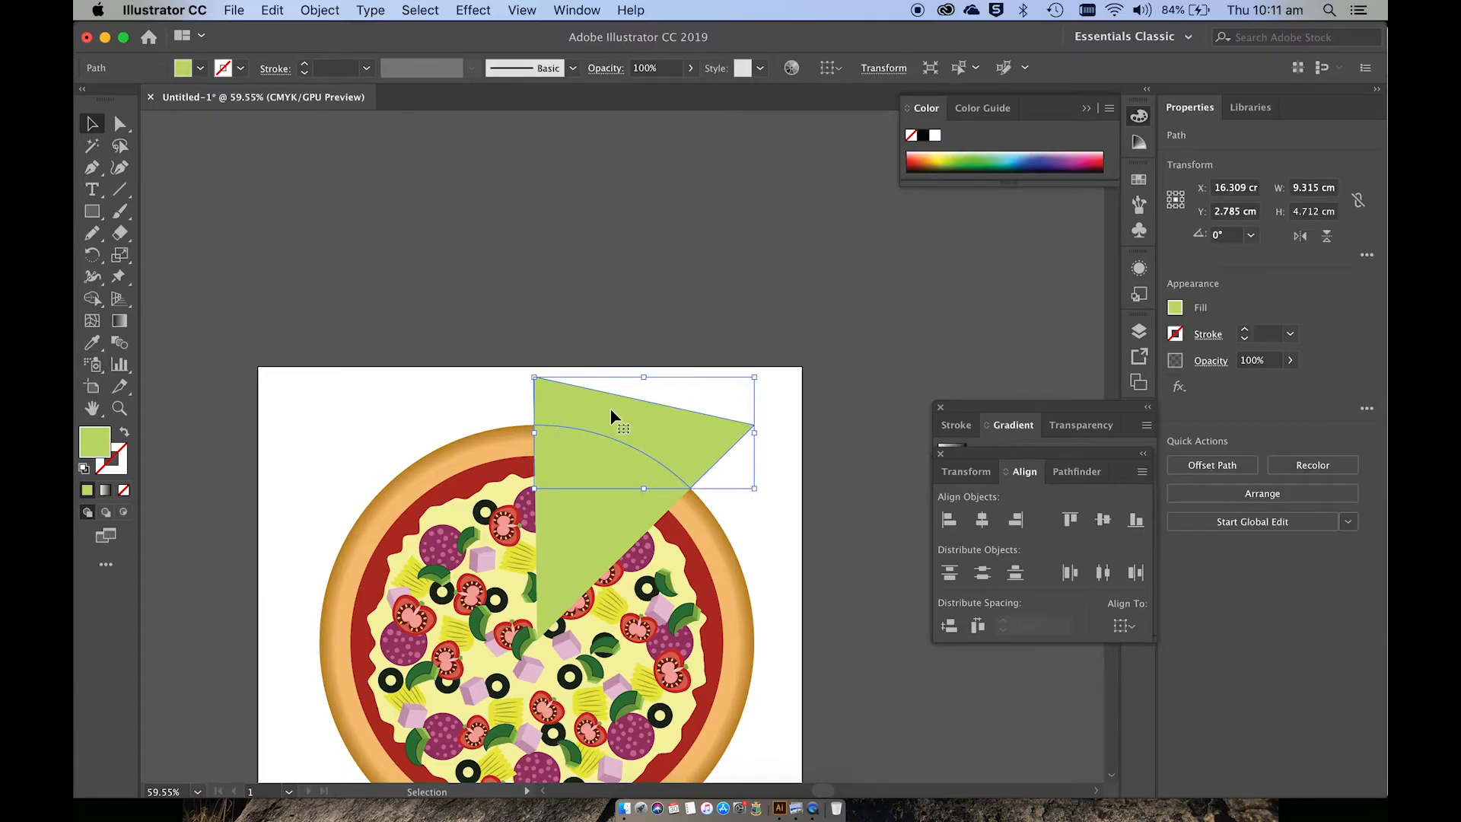
key("Delete")
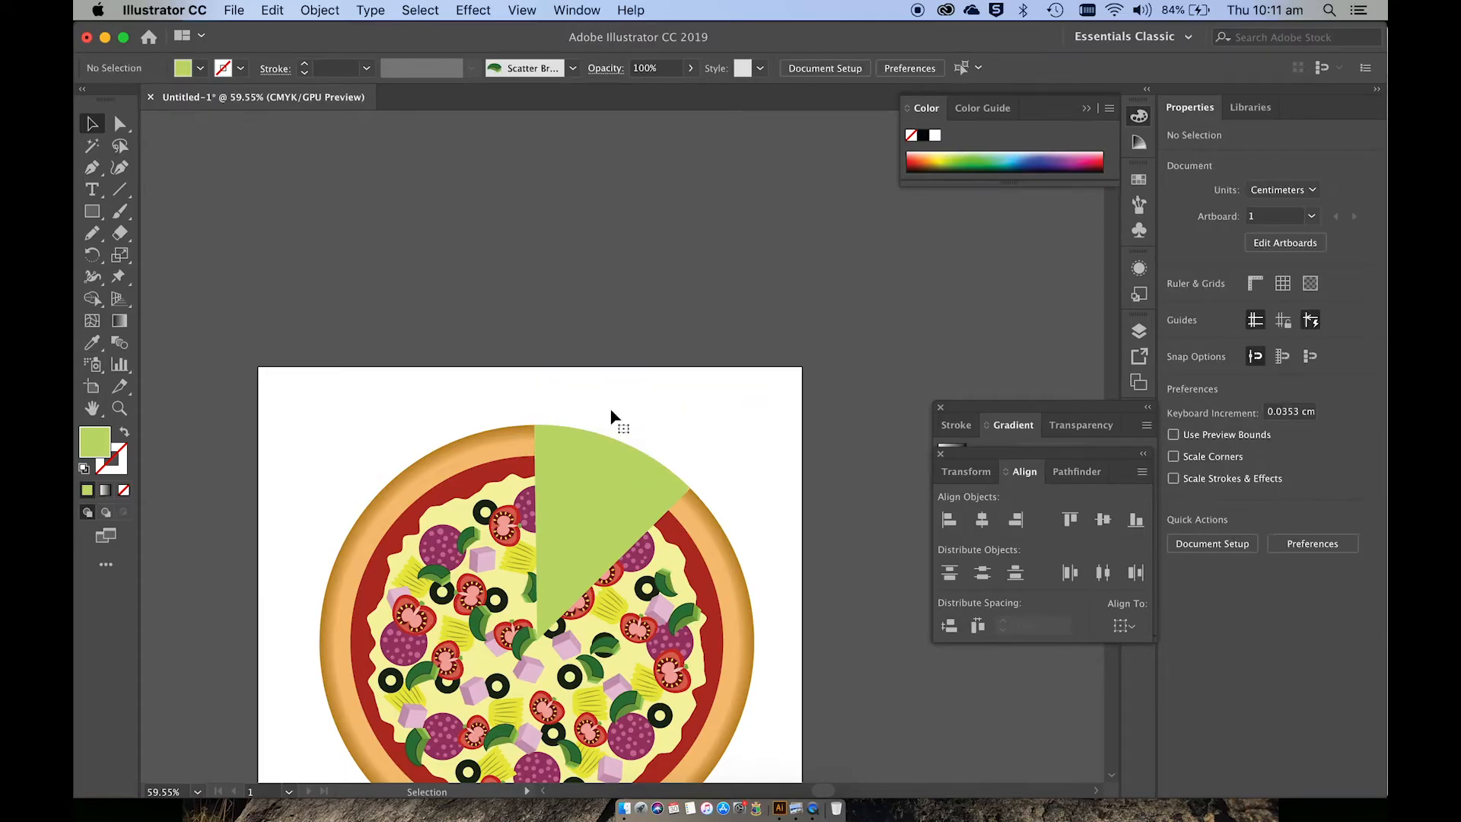
Swap the green wedge's fill and stroke, and recolour its outline golden brown.
left_click(597, 504)
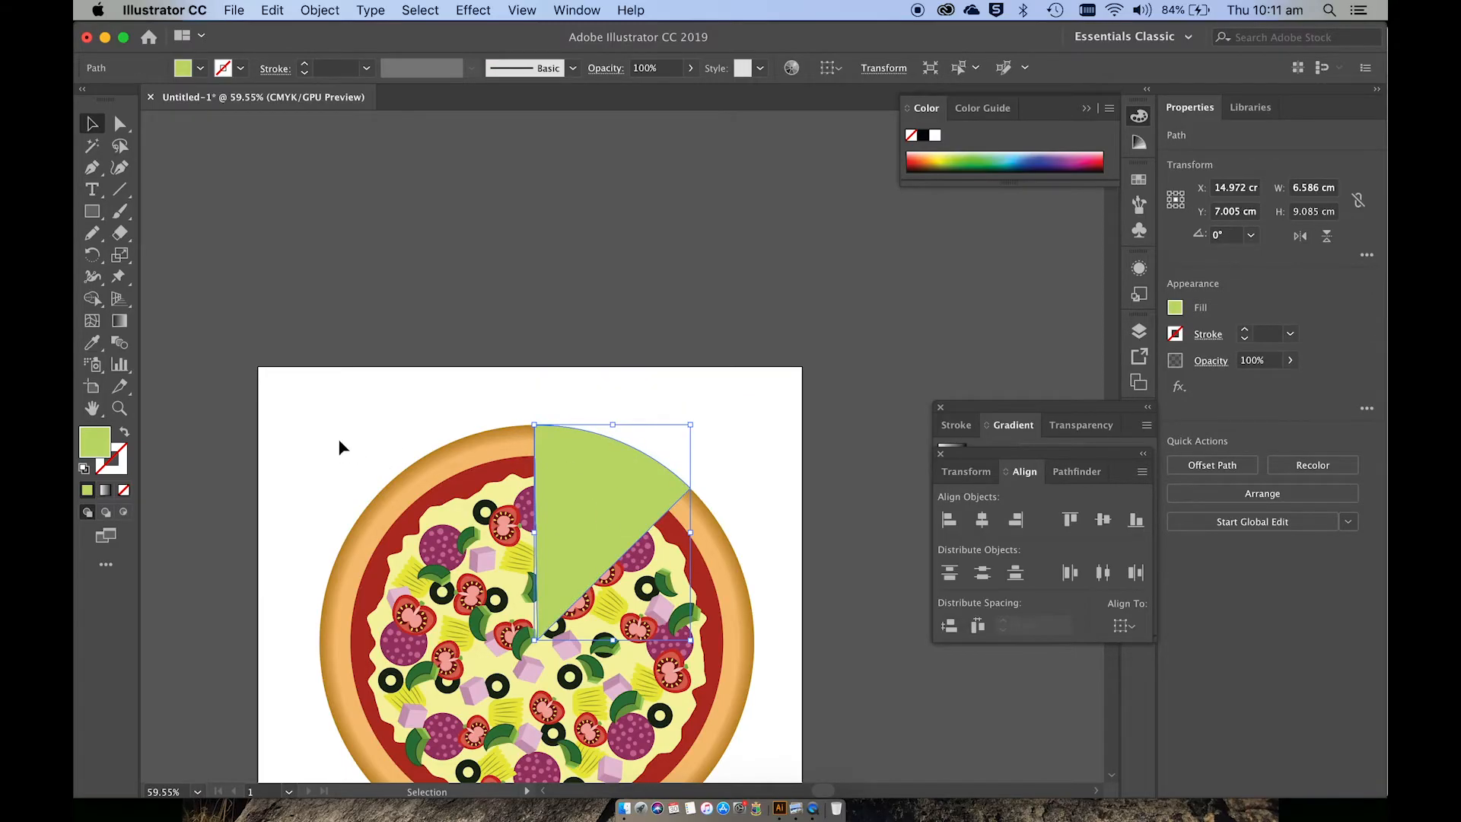
left_click(125, 433)
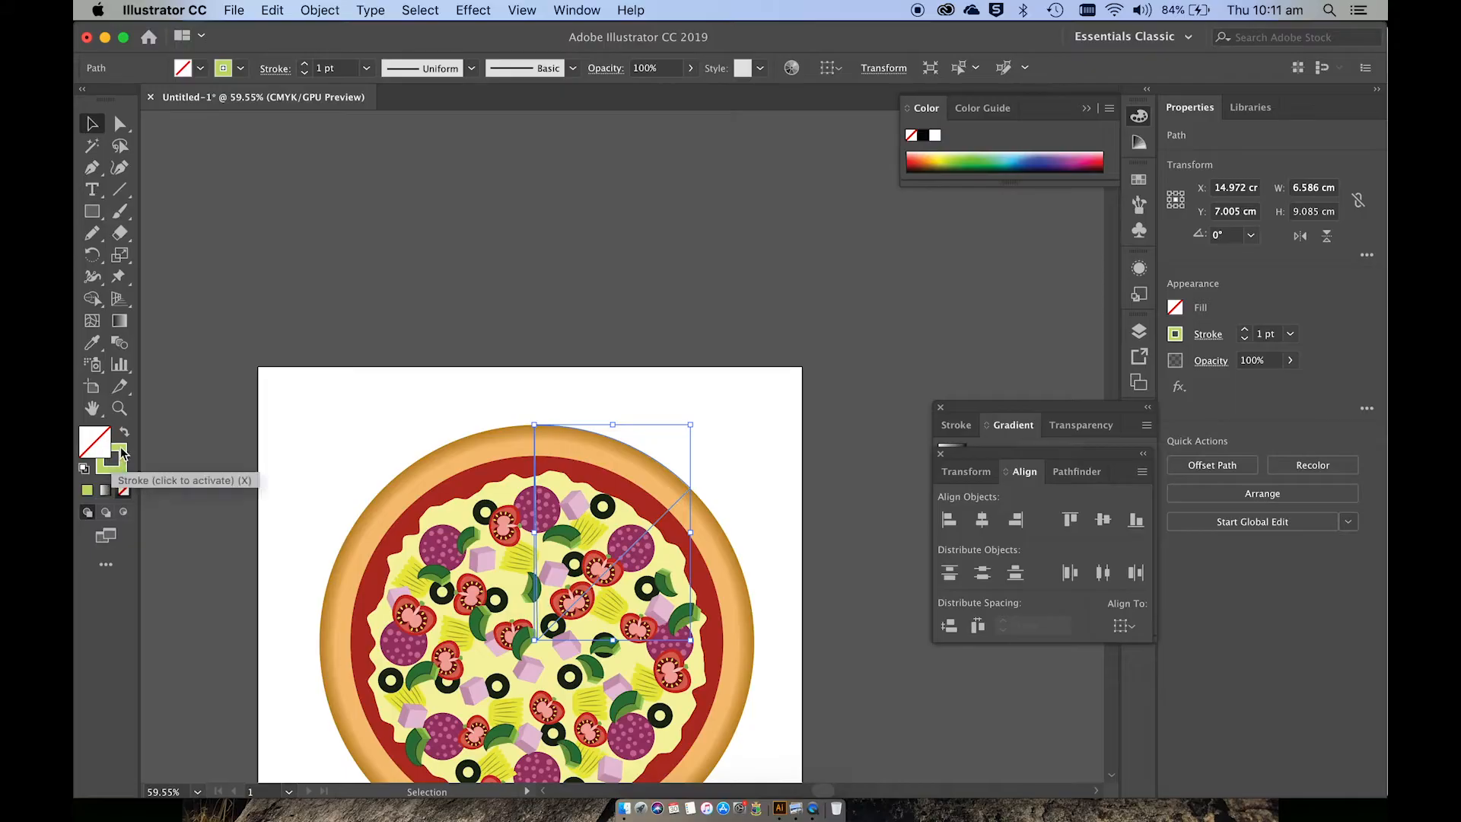
left_click(119, 454)
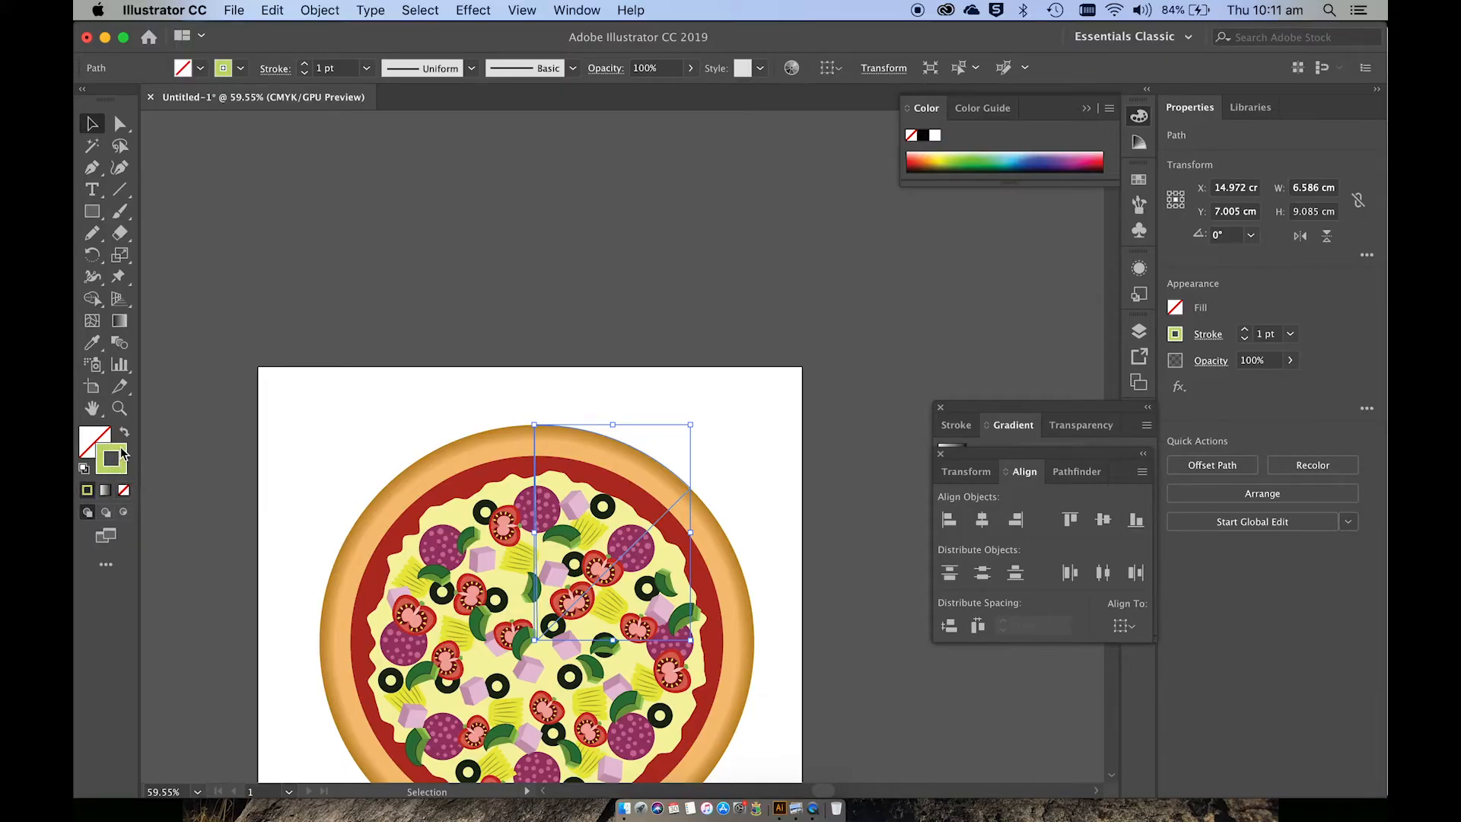
double_click(115, 455)
mouse_move(875, 571)
left_mouse_down()
mouse_move(852, 557)
mouse_move(863, 565)
left_mouse_up()
left_click_drag(779, 401, 784, 420)
left_click(1031, 365)
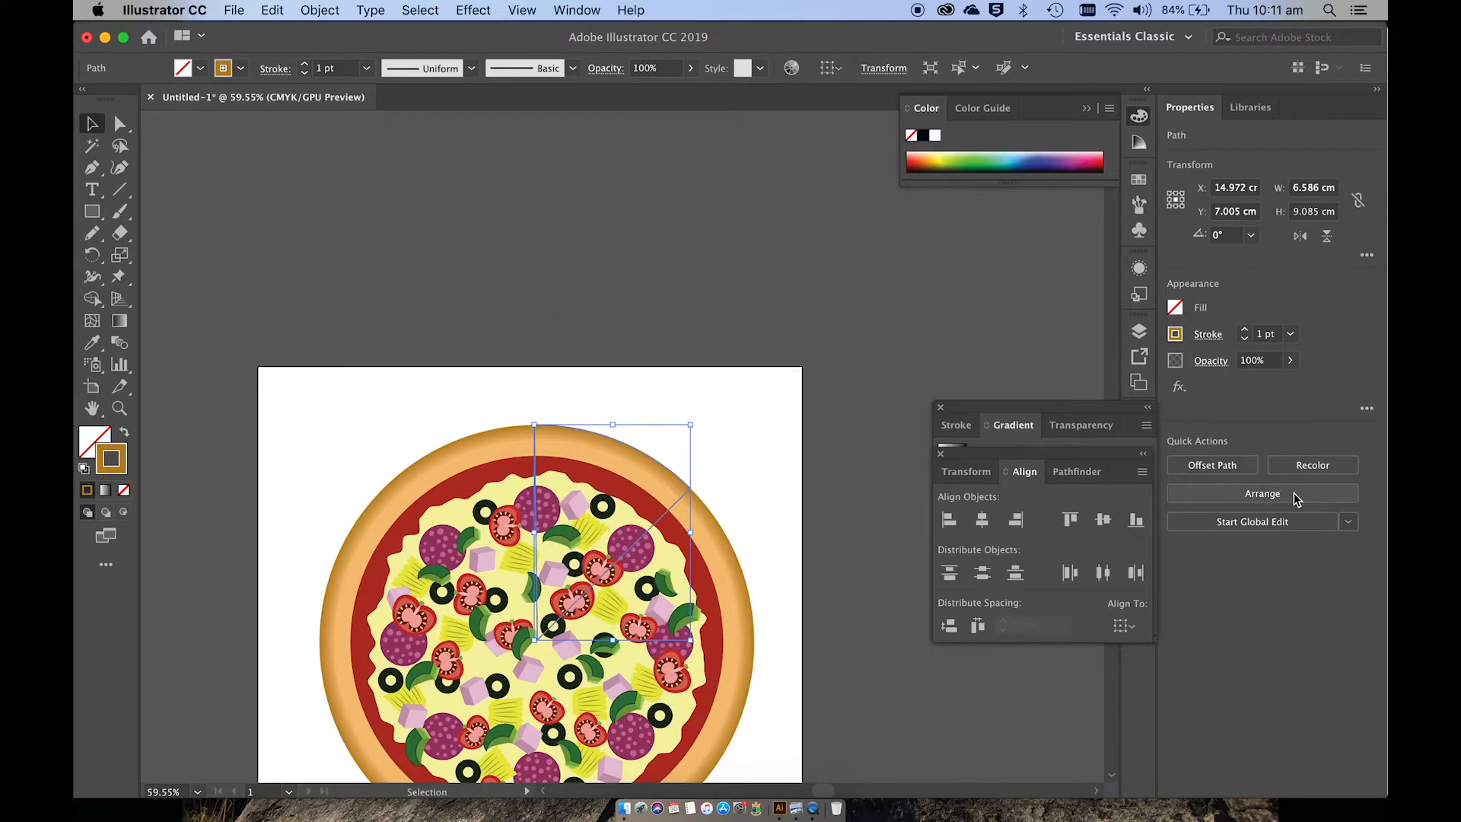
Set the slice outline's stroke weight to 4 pt.
left_click(1245, 332)
left_click(1245, 332)
left_click(1244, 332)
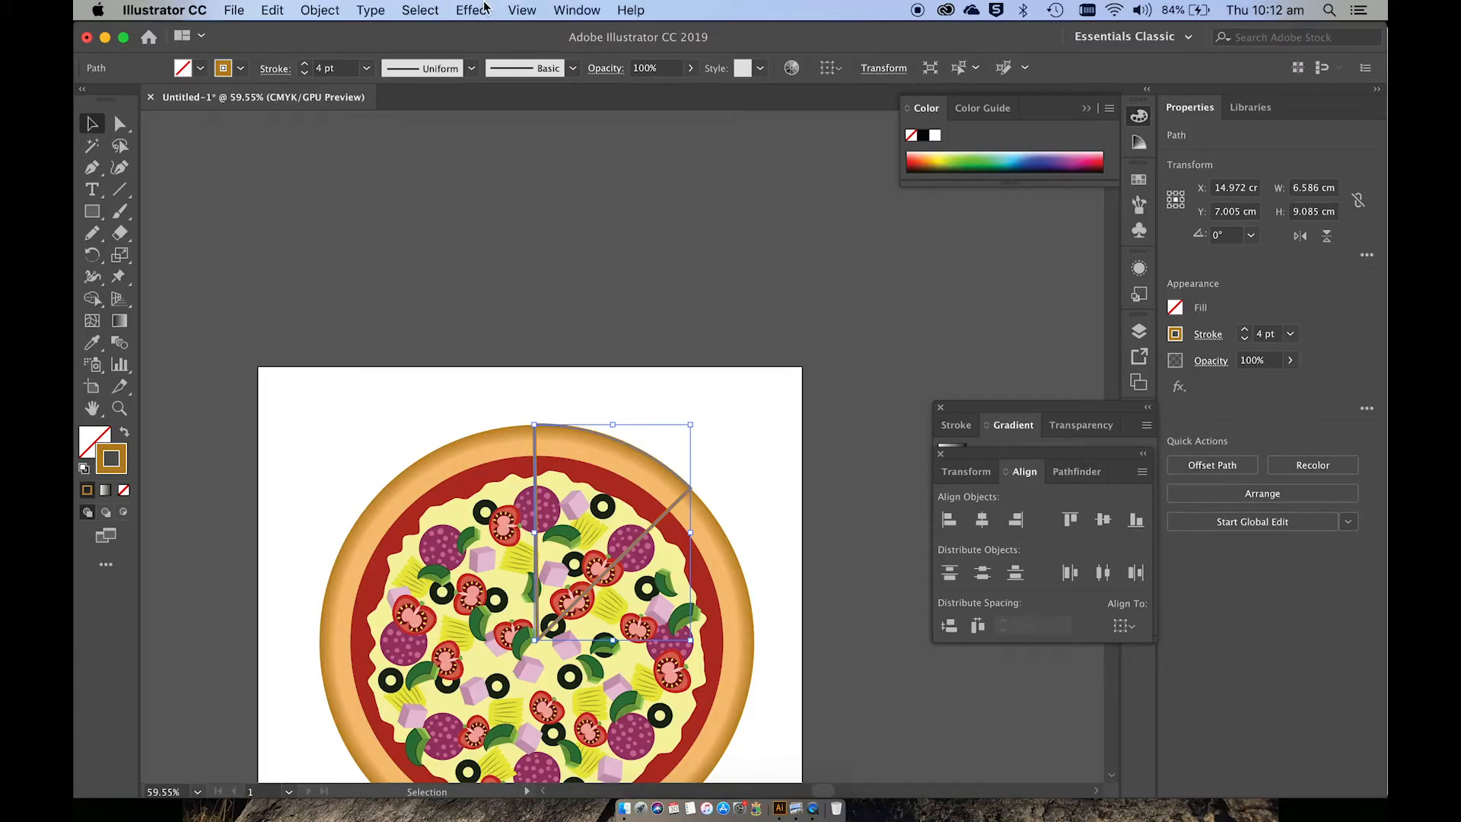
left_click(596, 9)
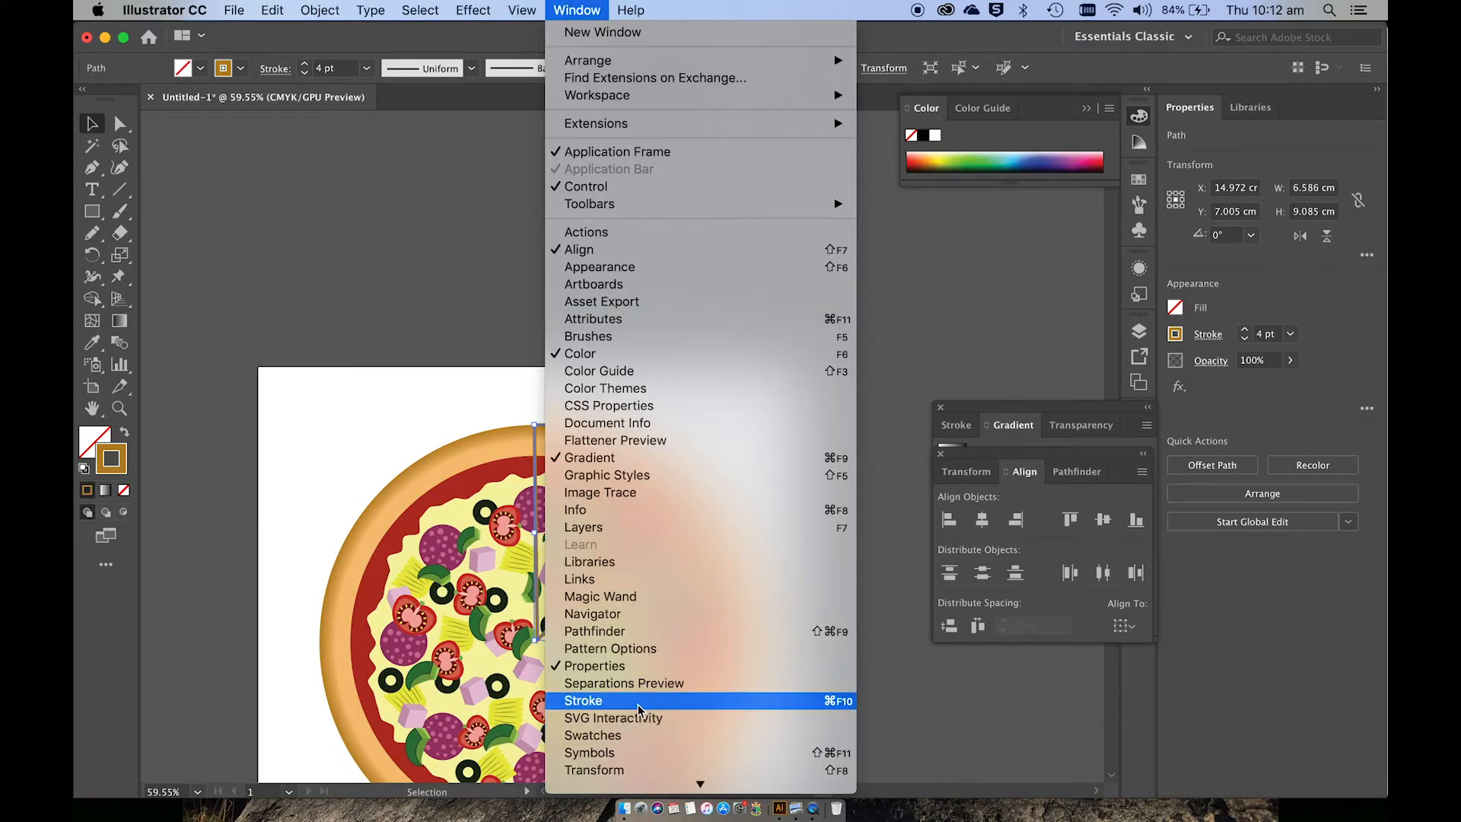
left_click(906, 607)
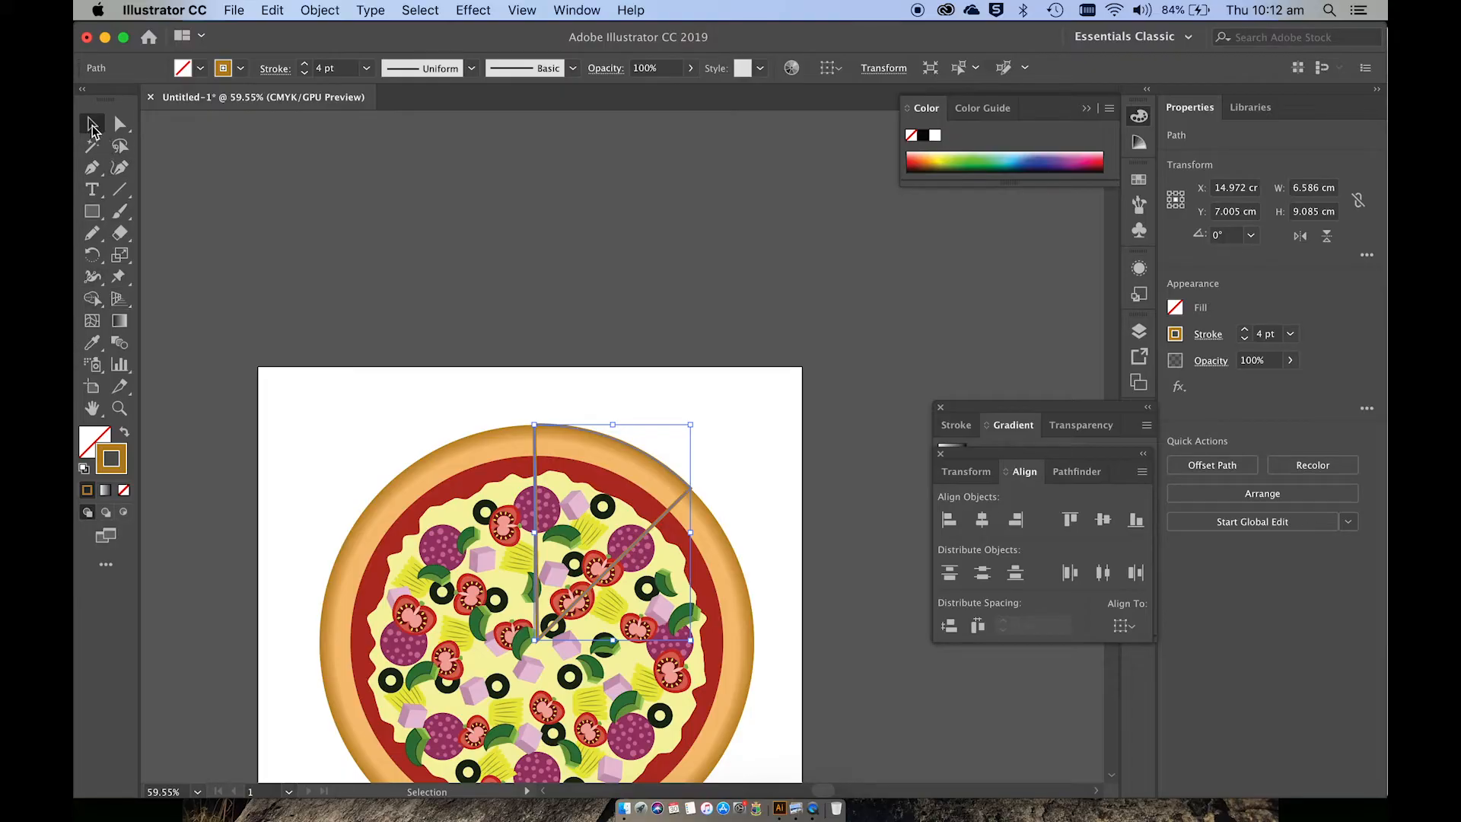
Create a copy of the slice outline rotated 45° around the pizza's centre.
left_click(92, 256)
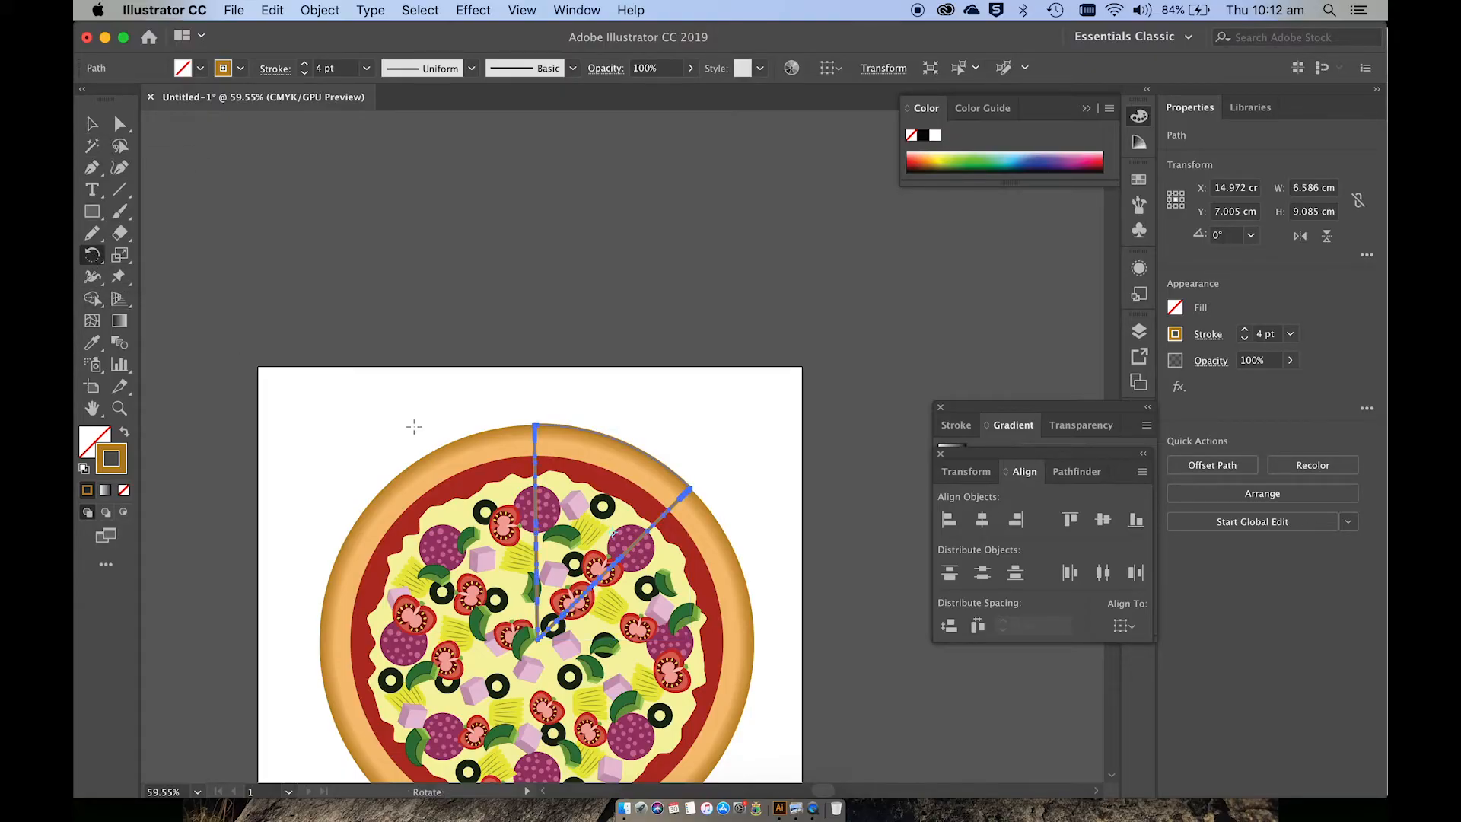
scroll(536, 639, "up", 2)
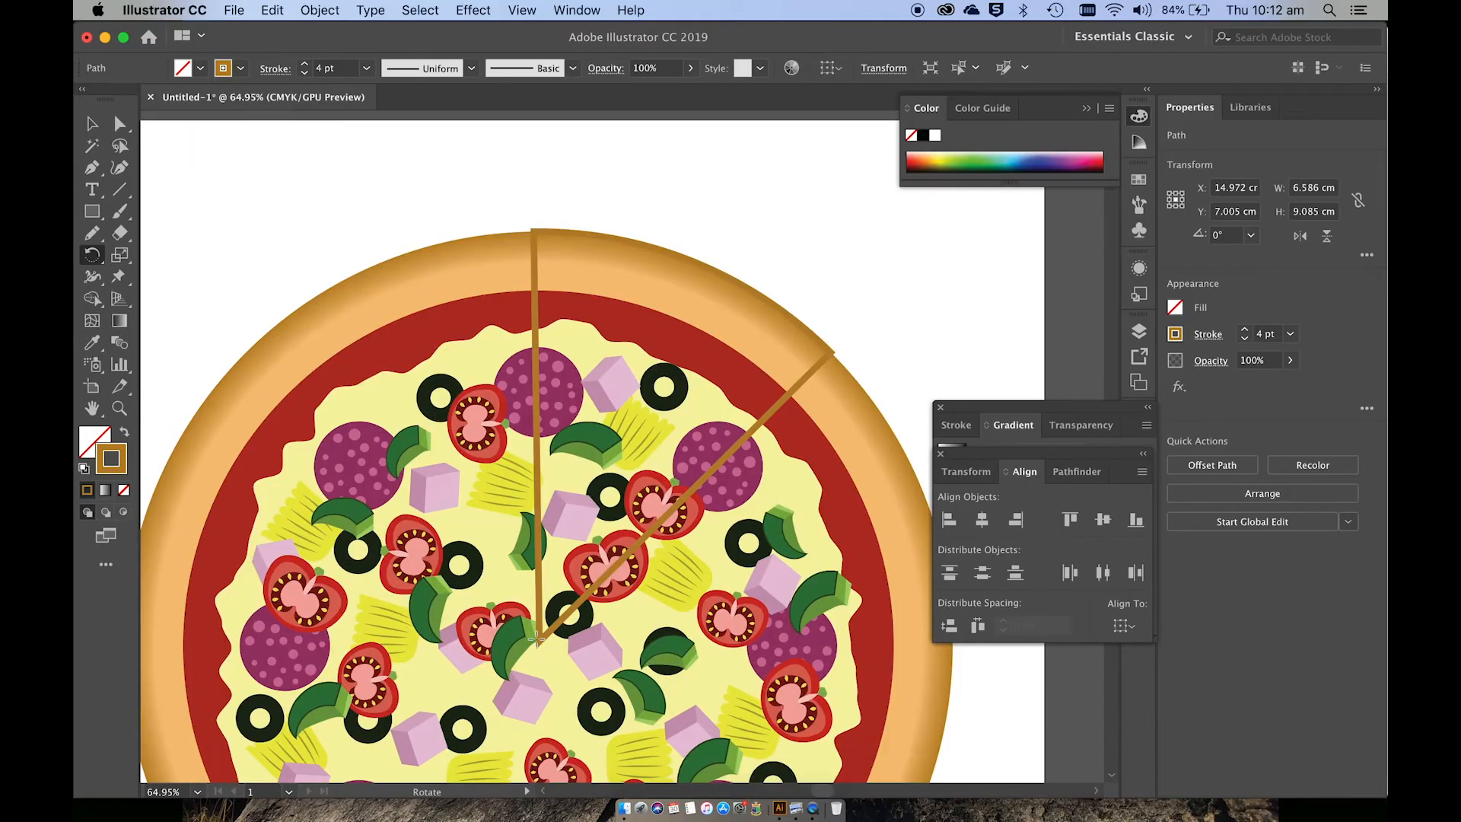
scroll(537, 638, "up", 5)
scroll(537, 638, "down", 5)
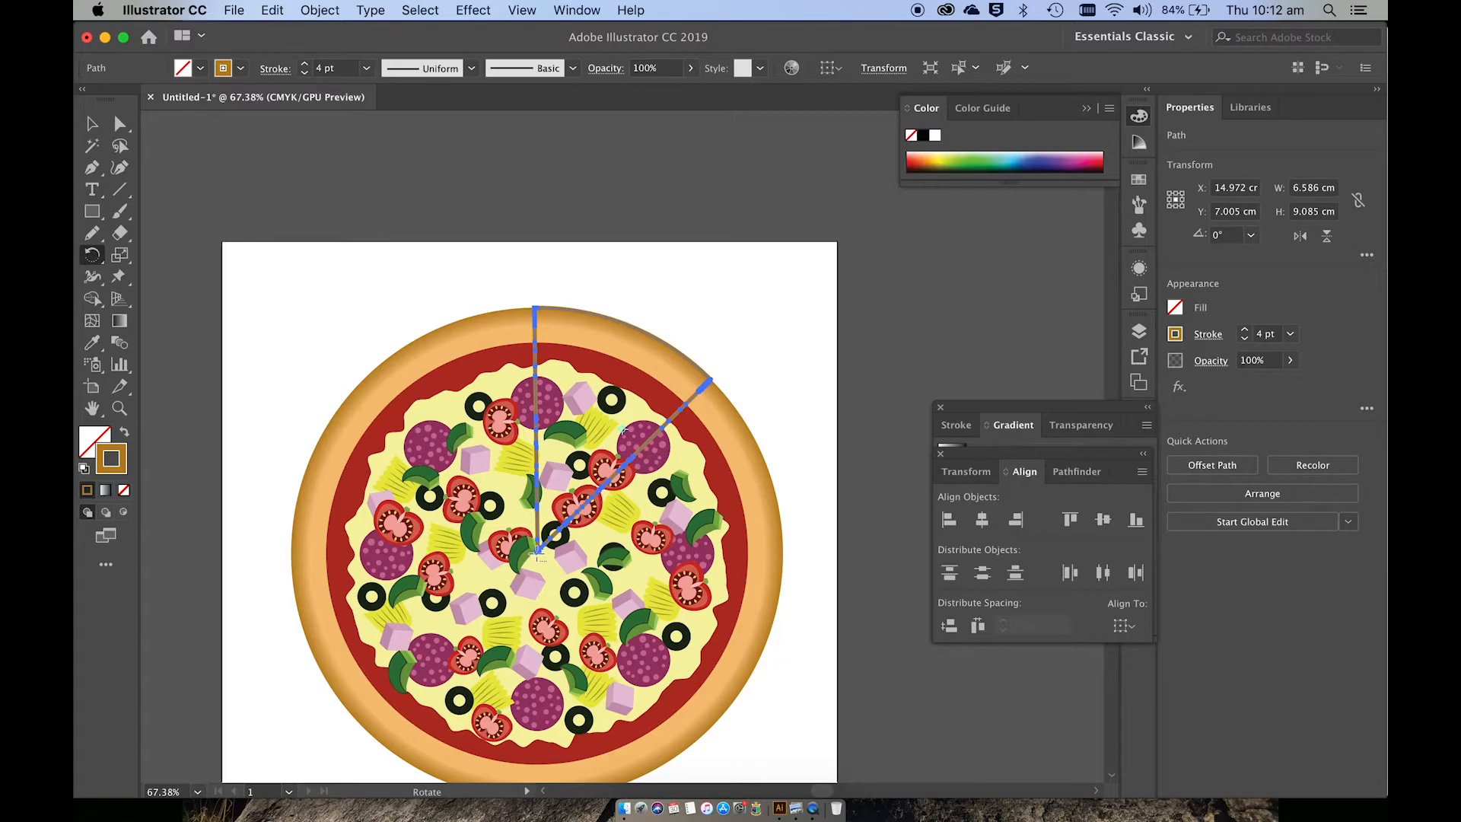
left_click(536, 554, "alt")
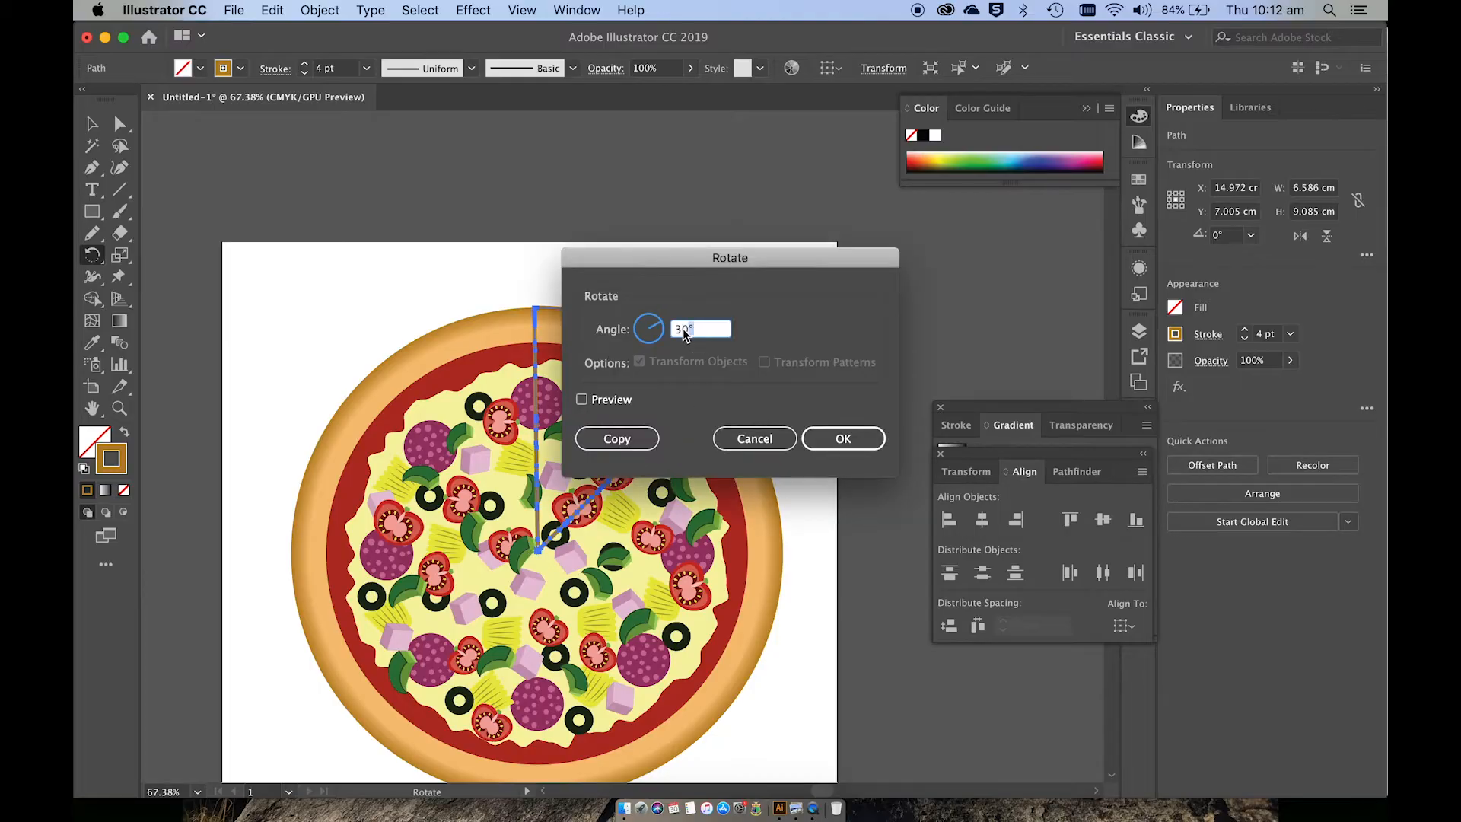
type("45")
left_click(609, 440)
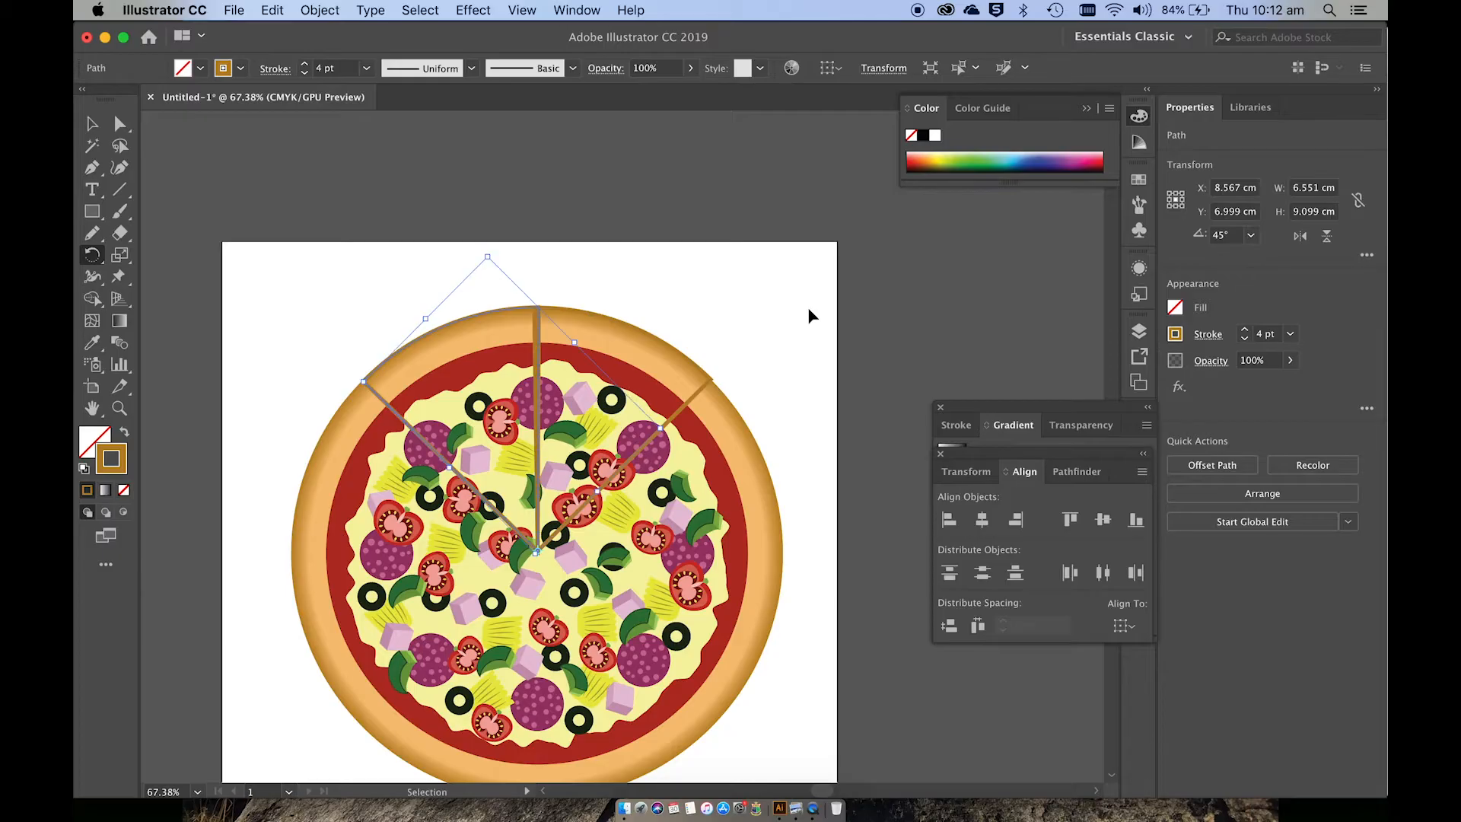
Repeat the rotated copy six more times to divide the whole pizza into eight slices, and deselect everything.
key("super+d")
key("super+d")
key("super+d")
key("super+d")
key("super+d")
key("super+d")
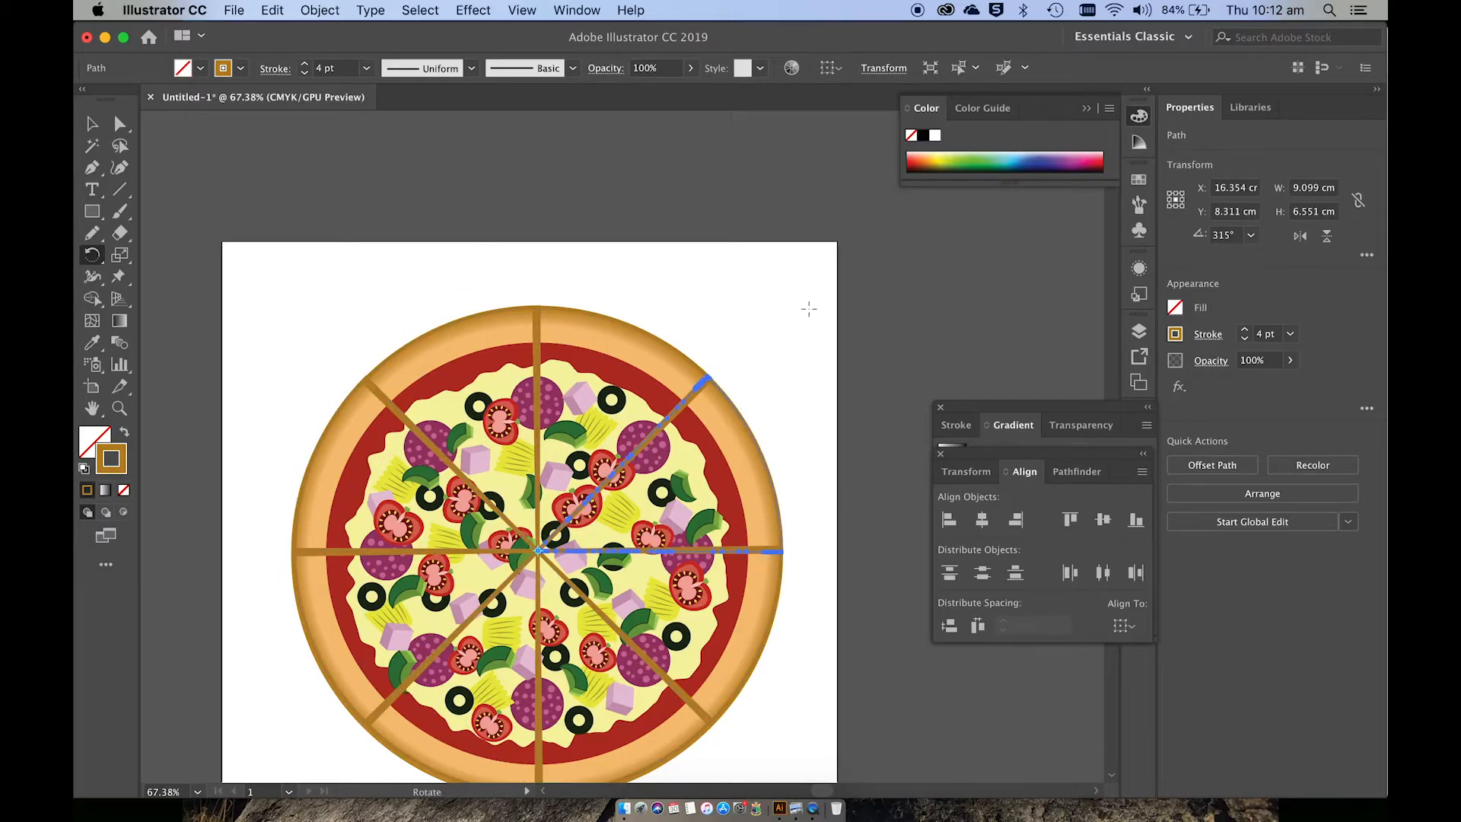
key("v")
left_click(815, 226)
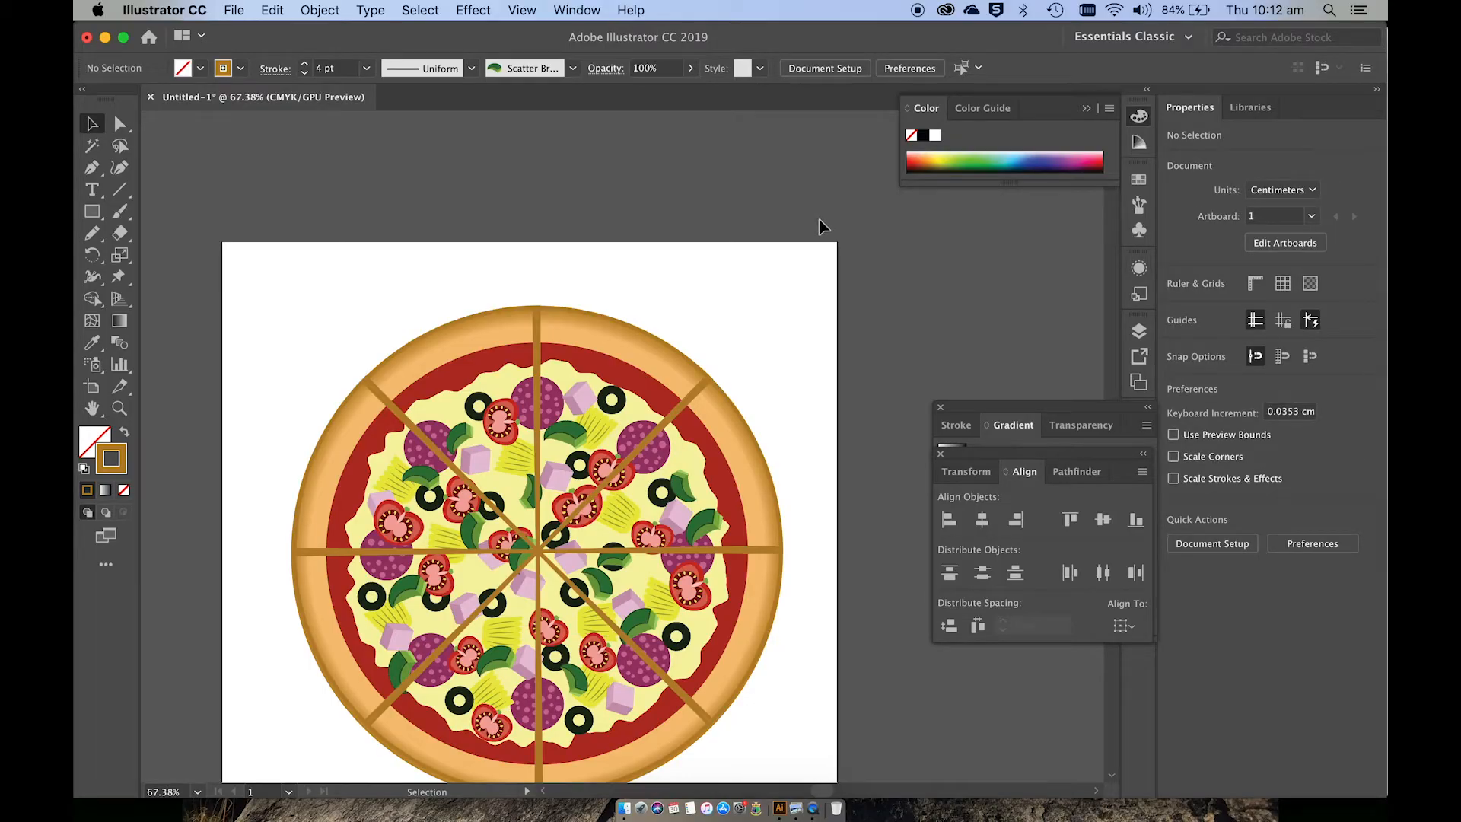
scroll(821, 226, "down", 3)
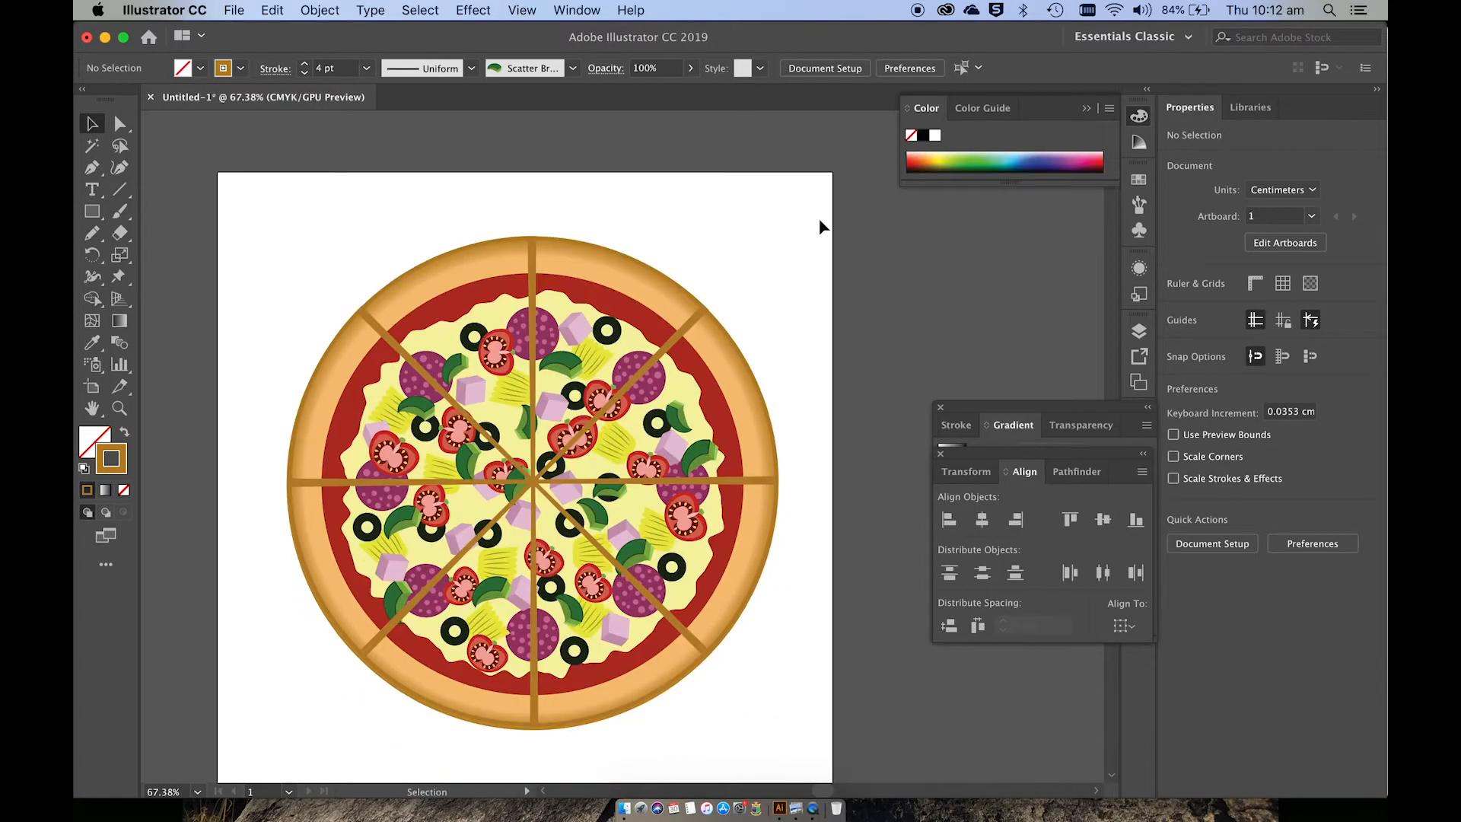
scroll(819, 227, "down", 2)
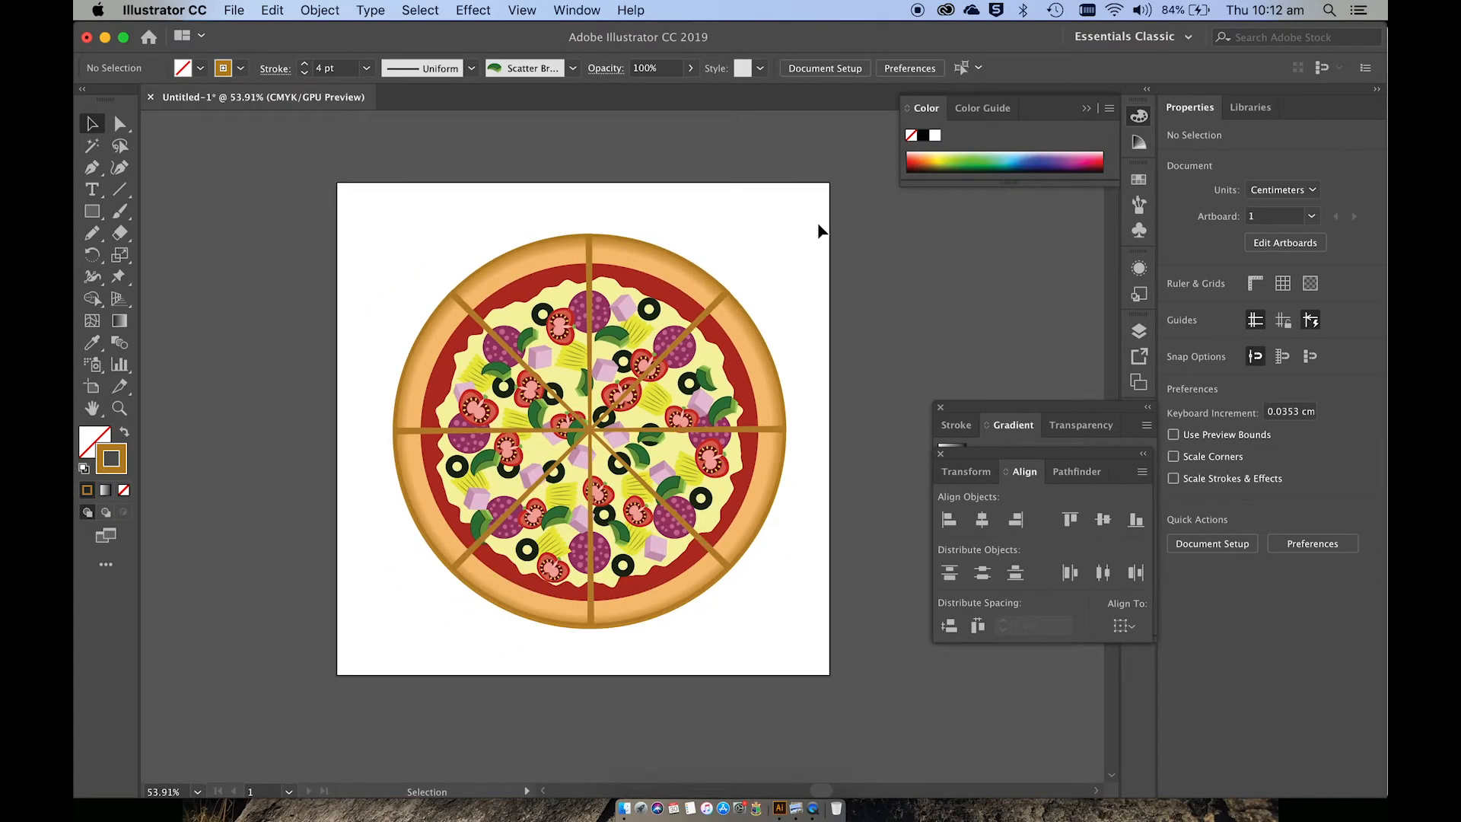
Select the pizza with all slice outlines and expand their fills and strokes.
left_click(94, 216)
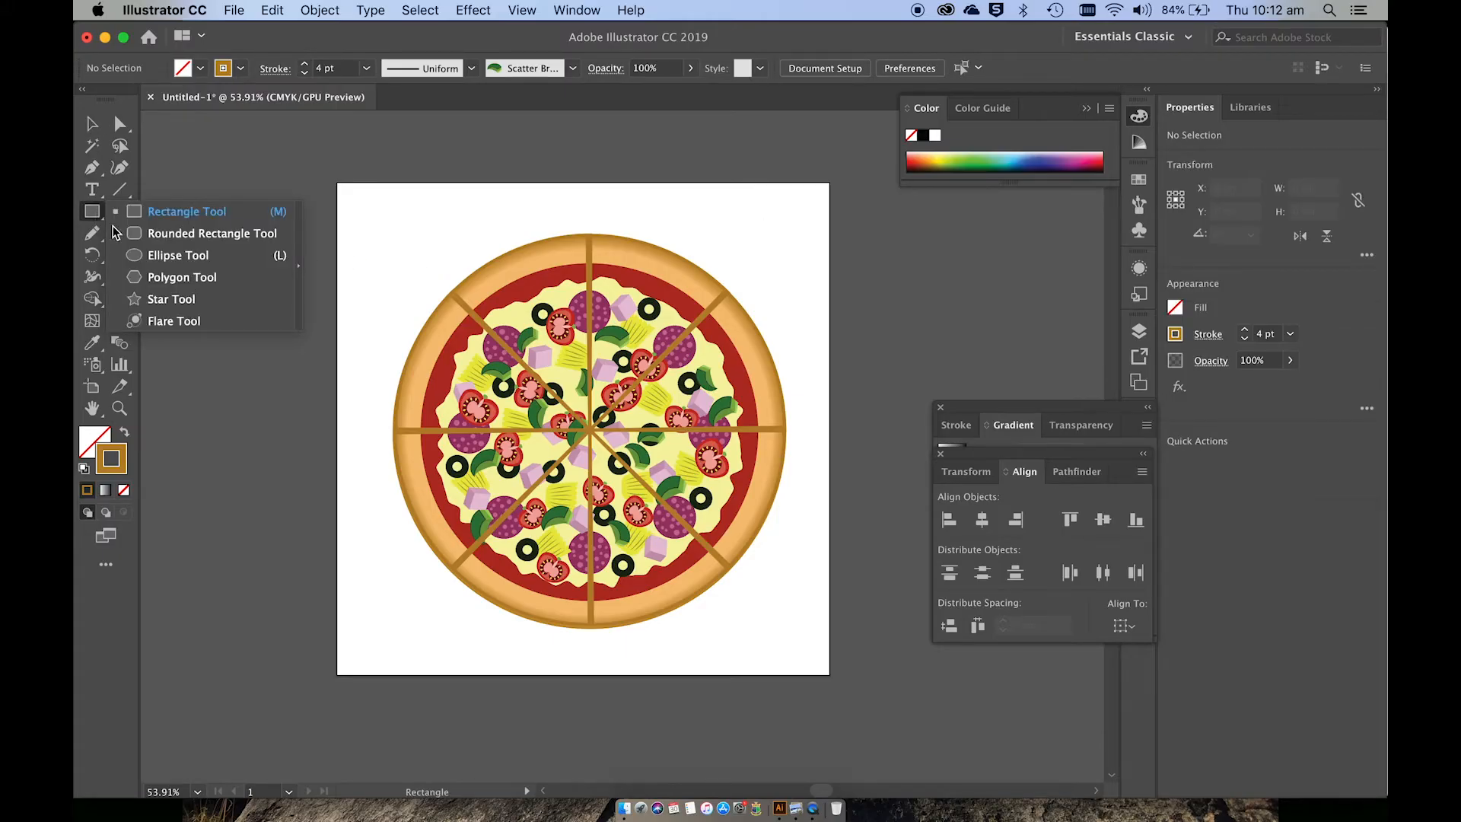
left_click(152, 255)
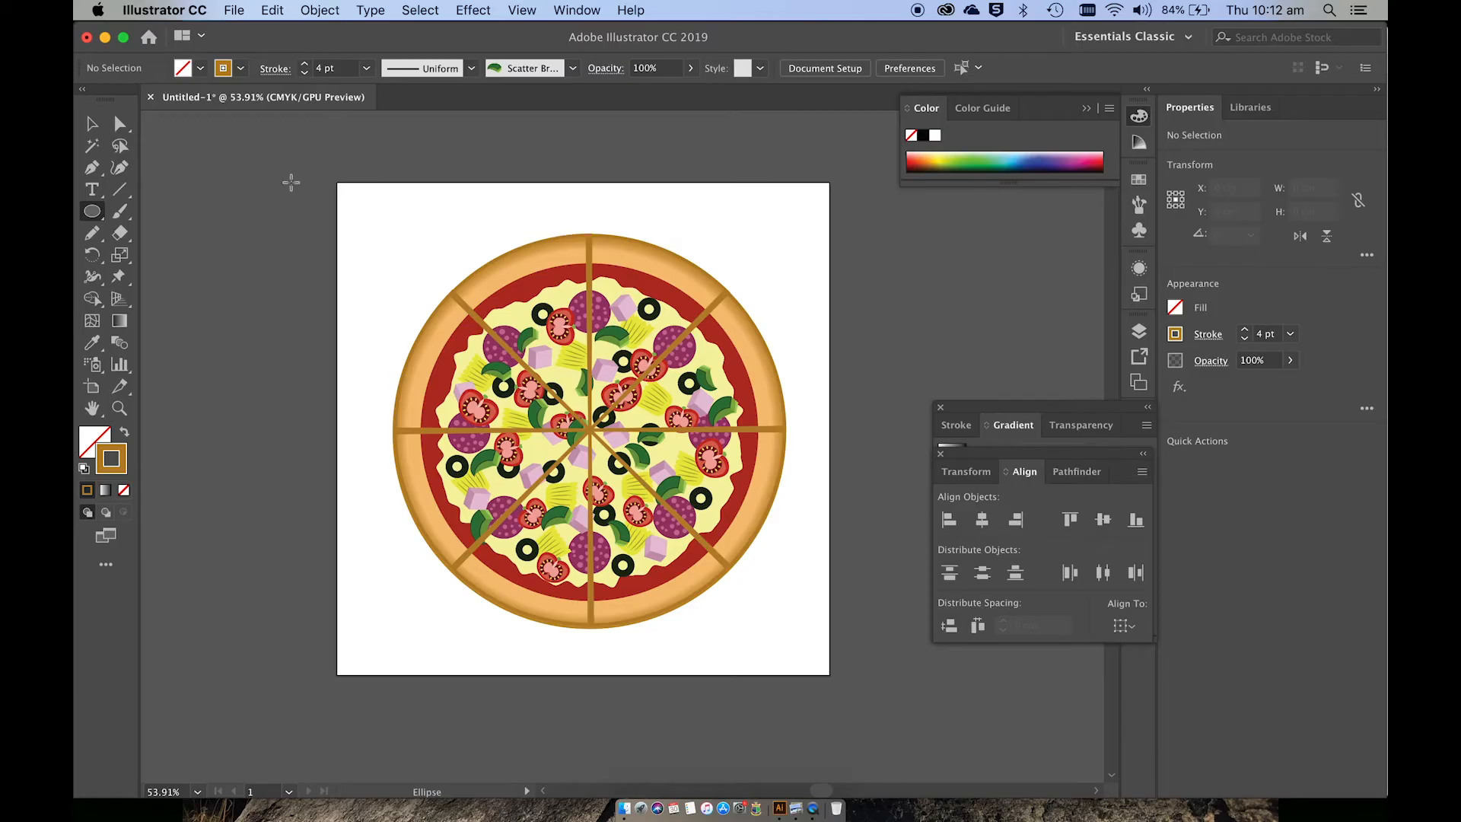
left_click(92, 123)
left_click_drag(368, 233, 791, 601)
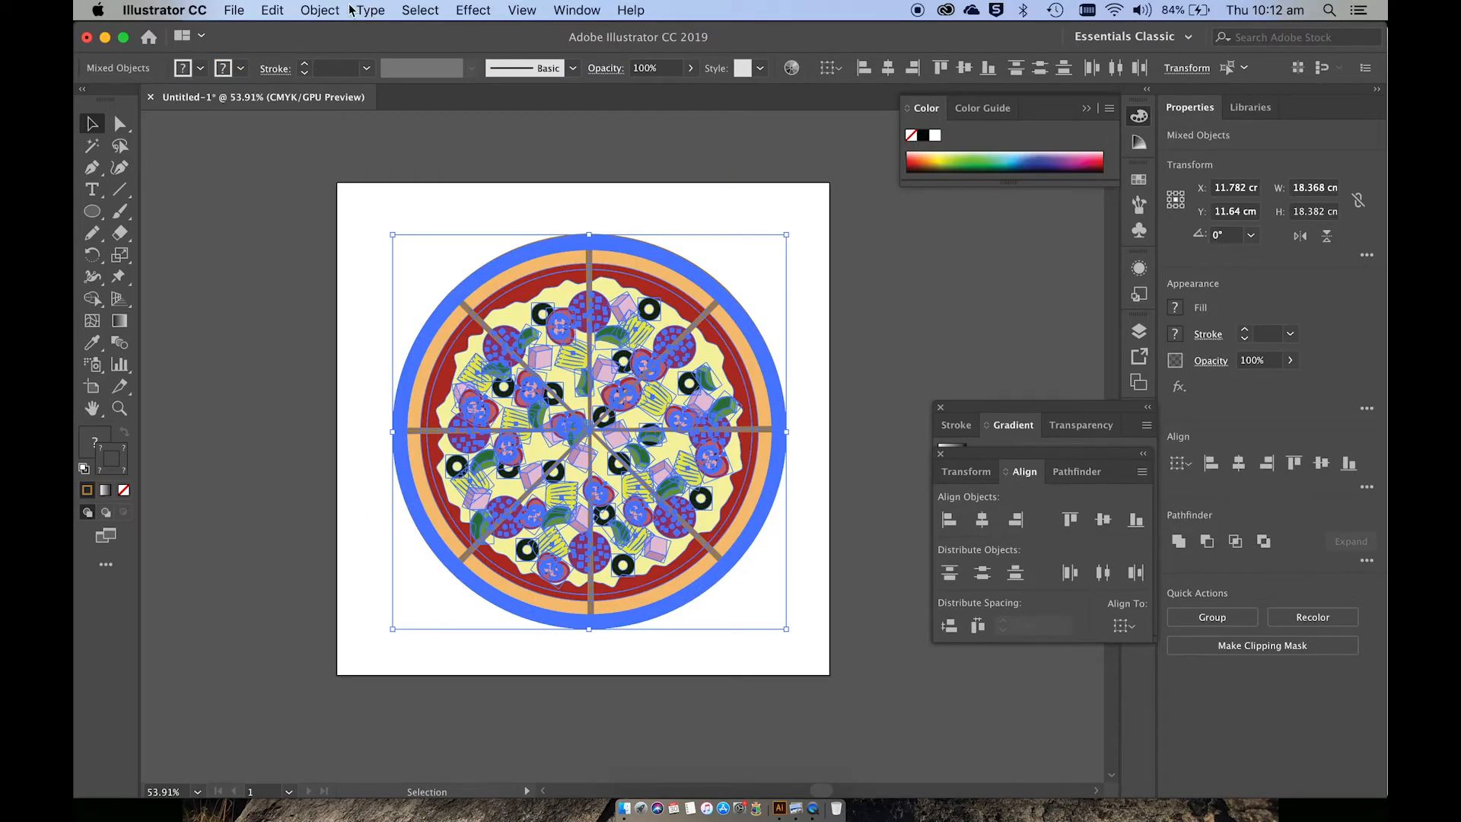
left_click(330, 9)
left_click(340, 193)
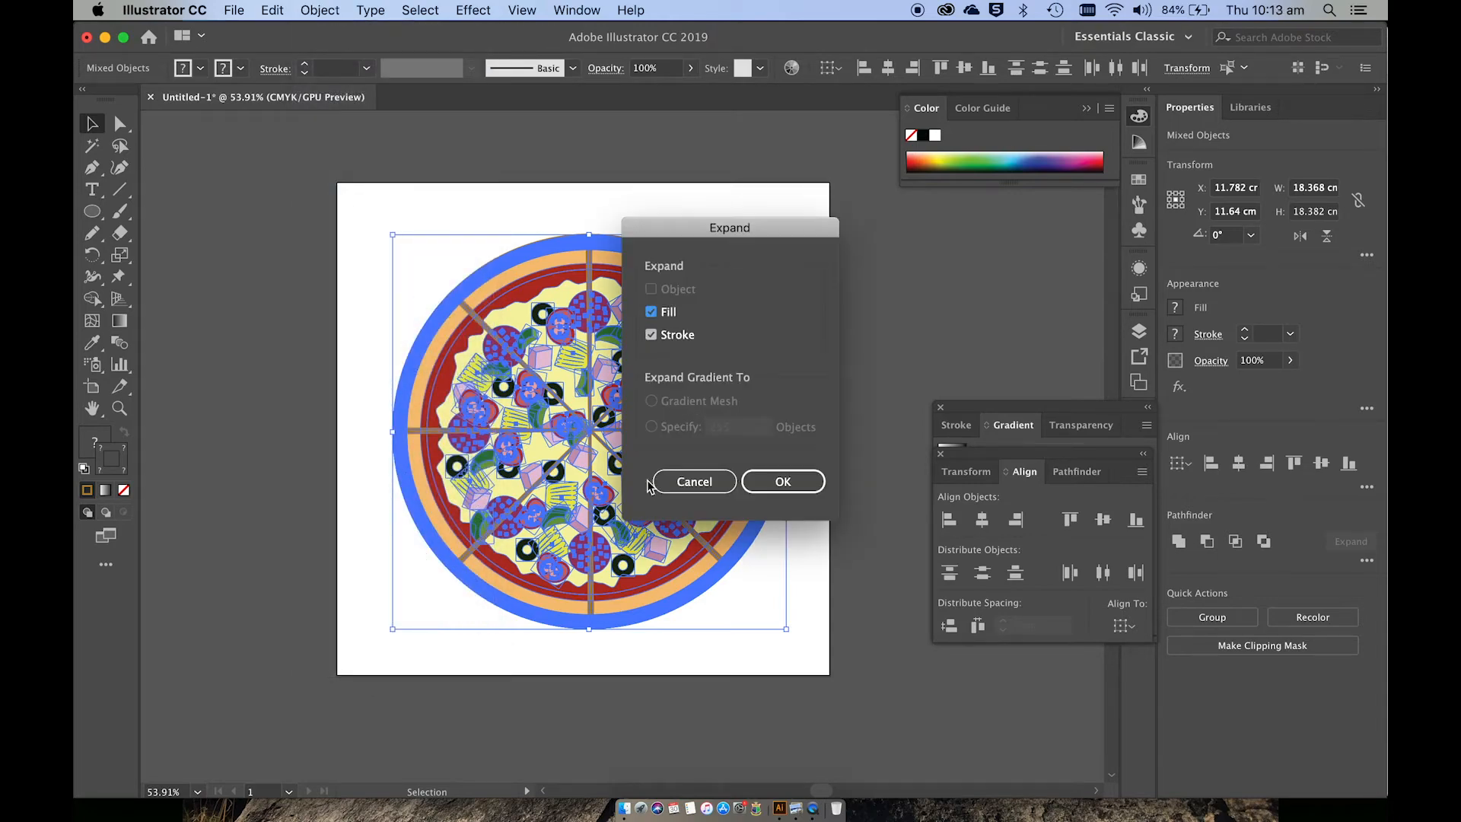
left_click(783, 481)
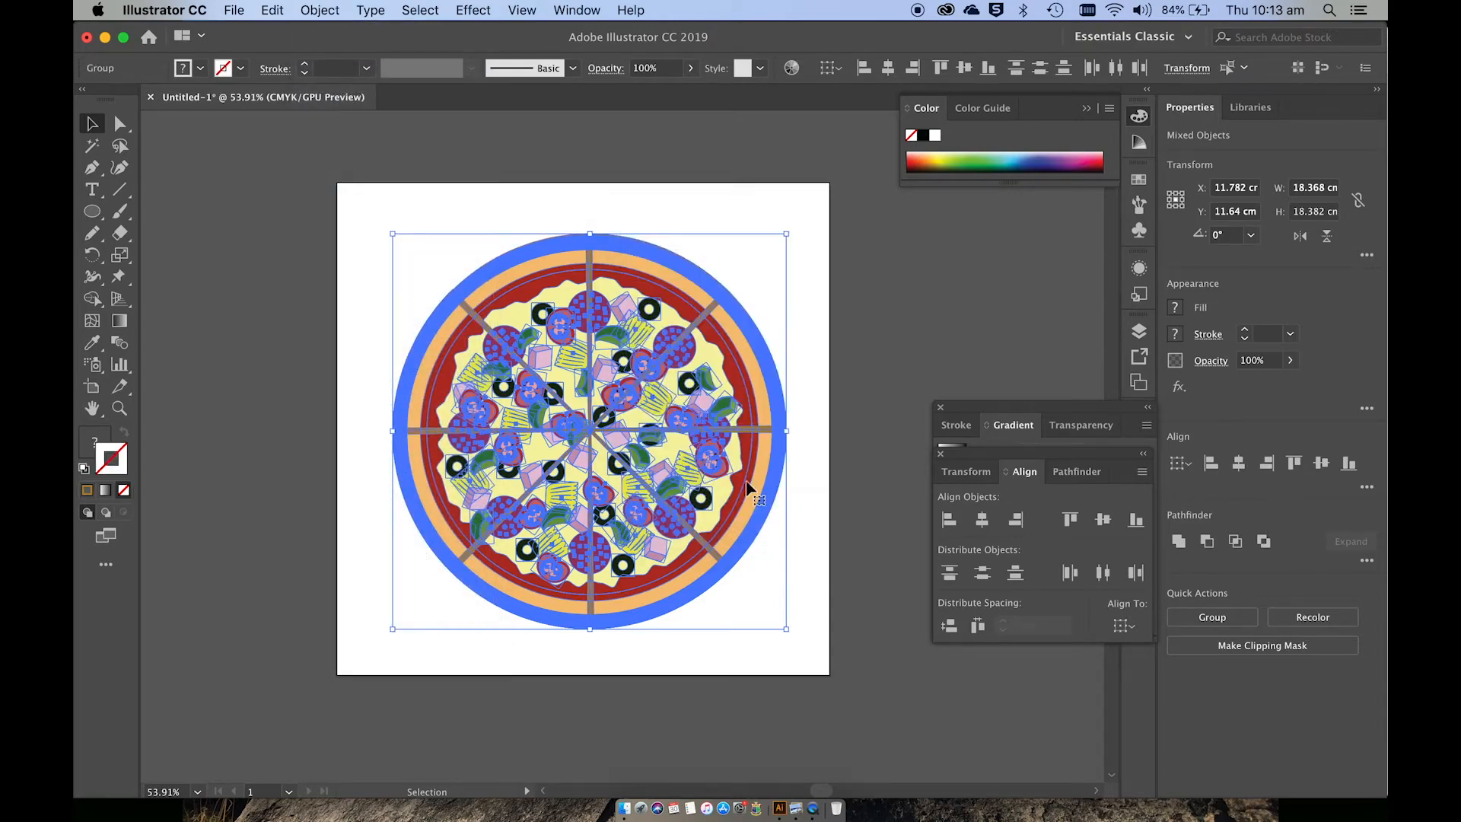
left_click(363, 393)
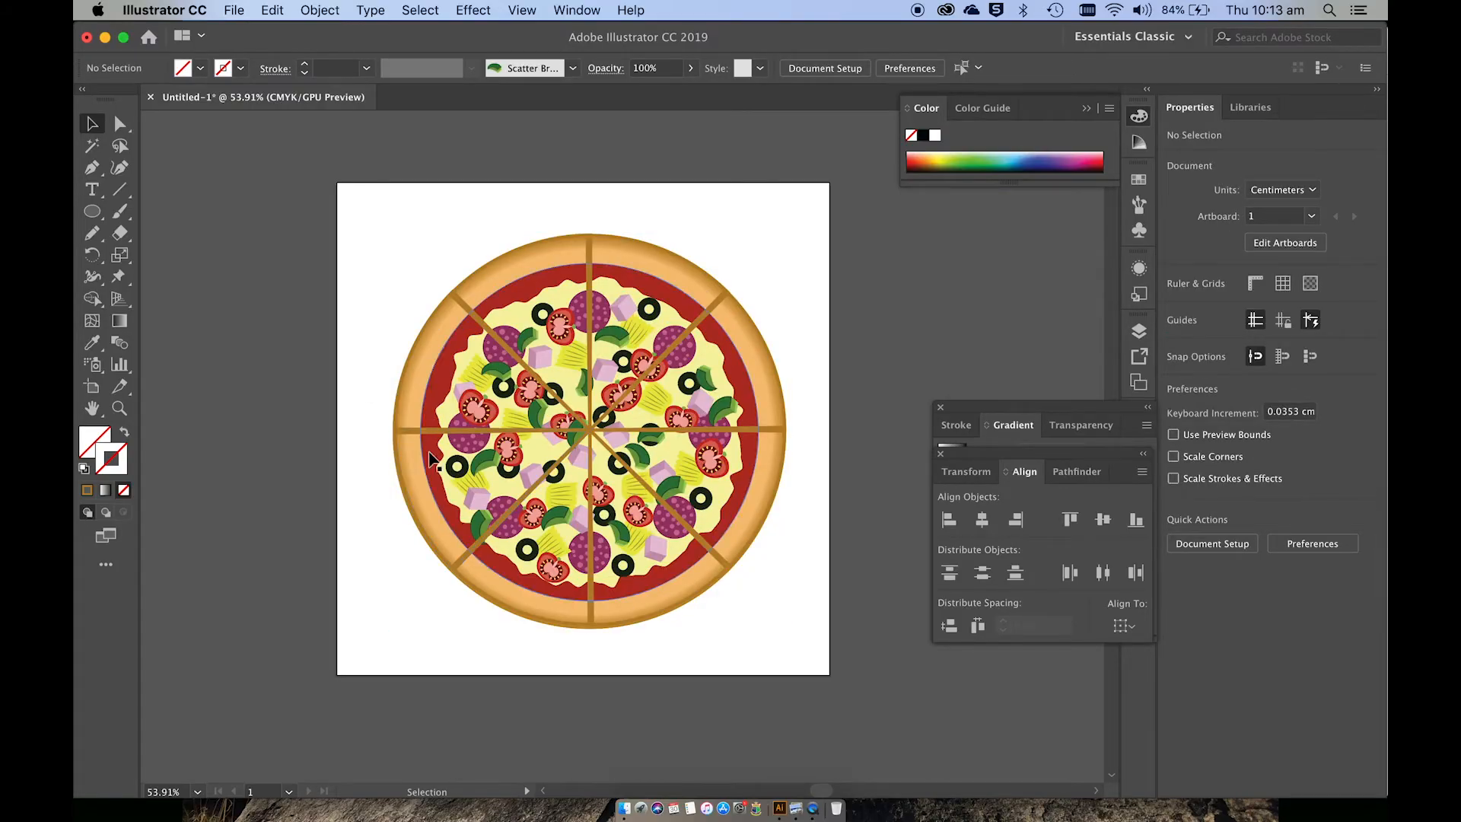
Try to scale down the pizza group without its slice outlines, and undo the scaling.
left_click(506, 374)
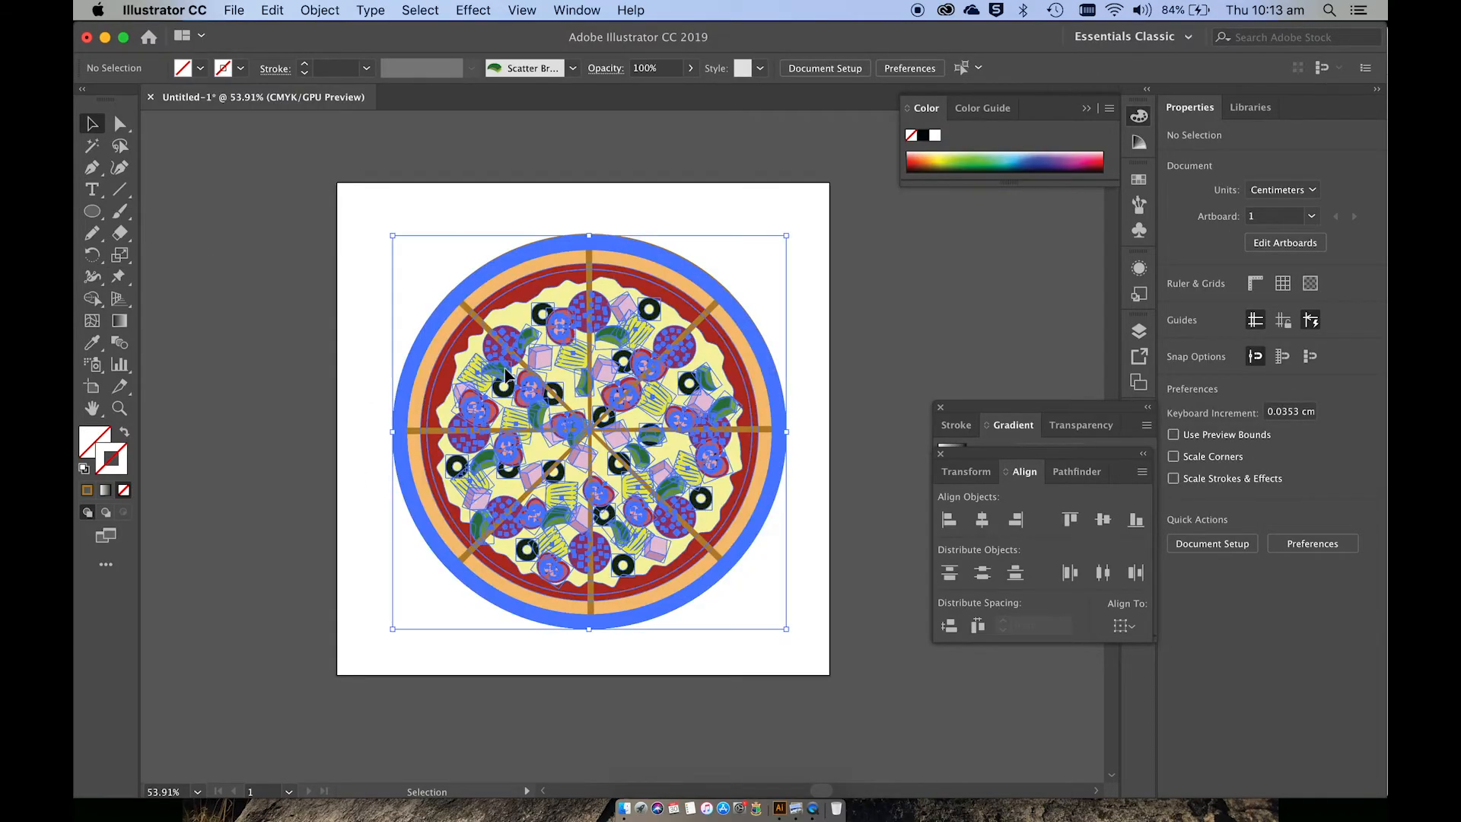
left_click_drag(790, 235, 737, 286)
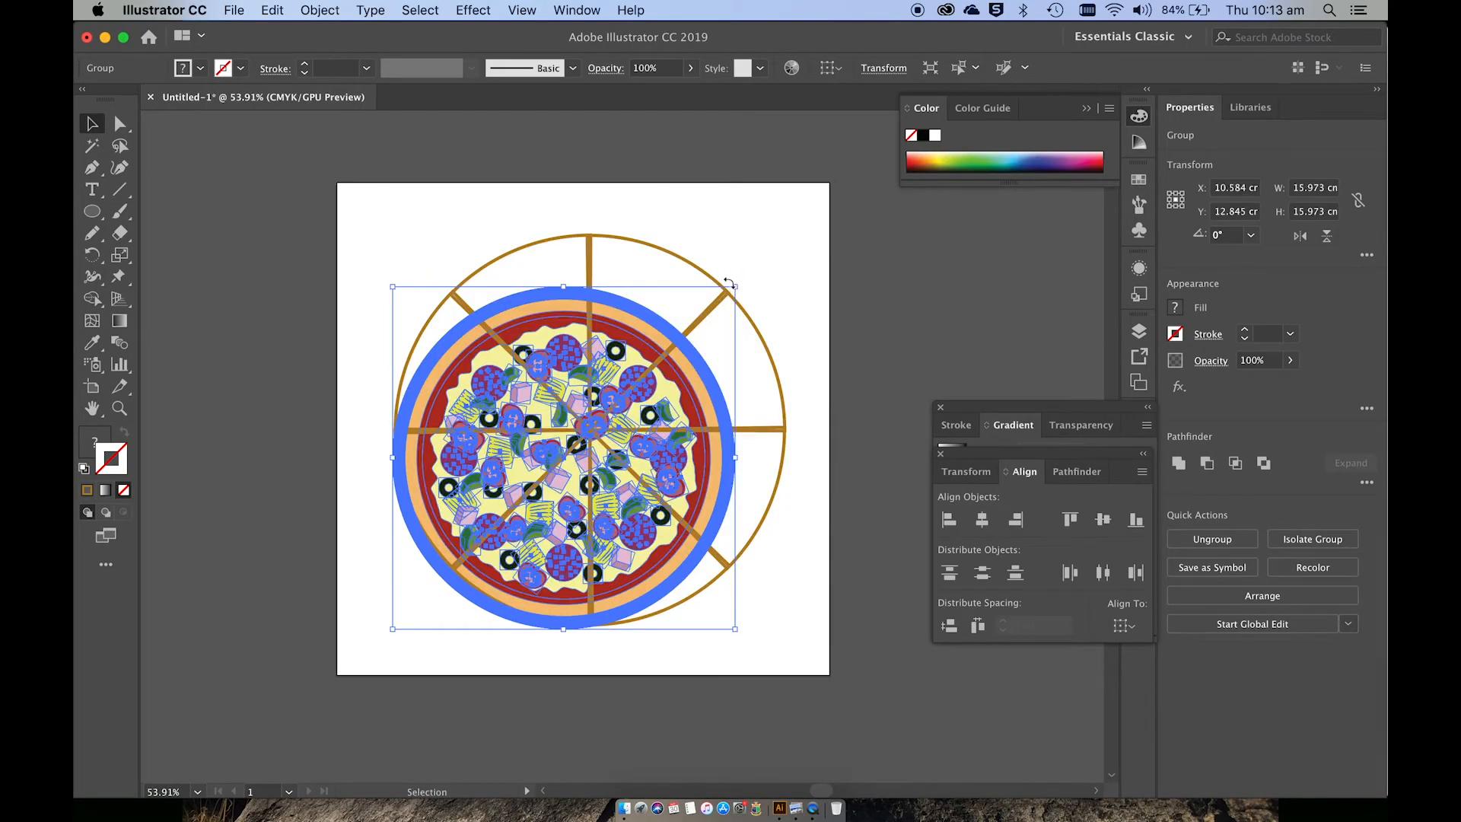
key("super+z")
Group the pizza with its slice outlines and scale the group down proportionally to about 15.5 cm wide.
left_click_drag(393, 230, 639, 457)
left_click(349, 272)
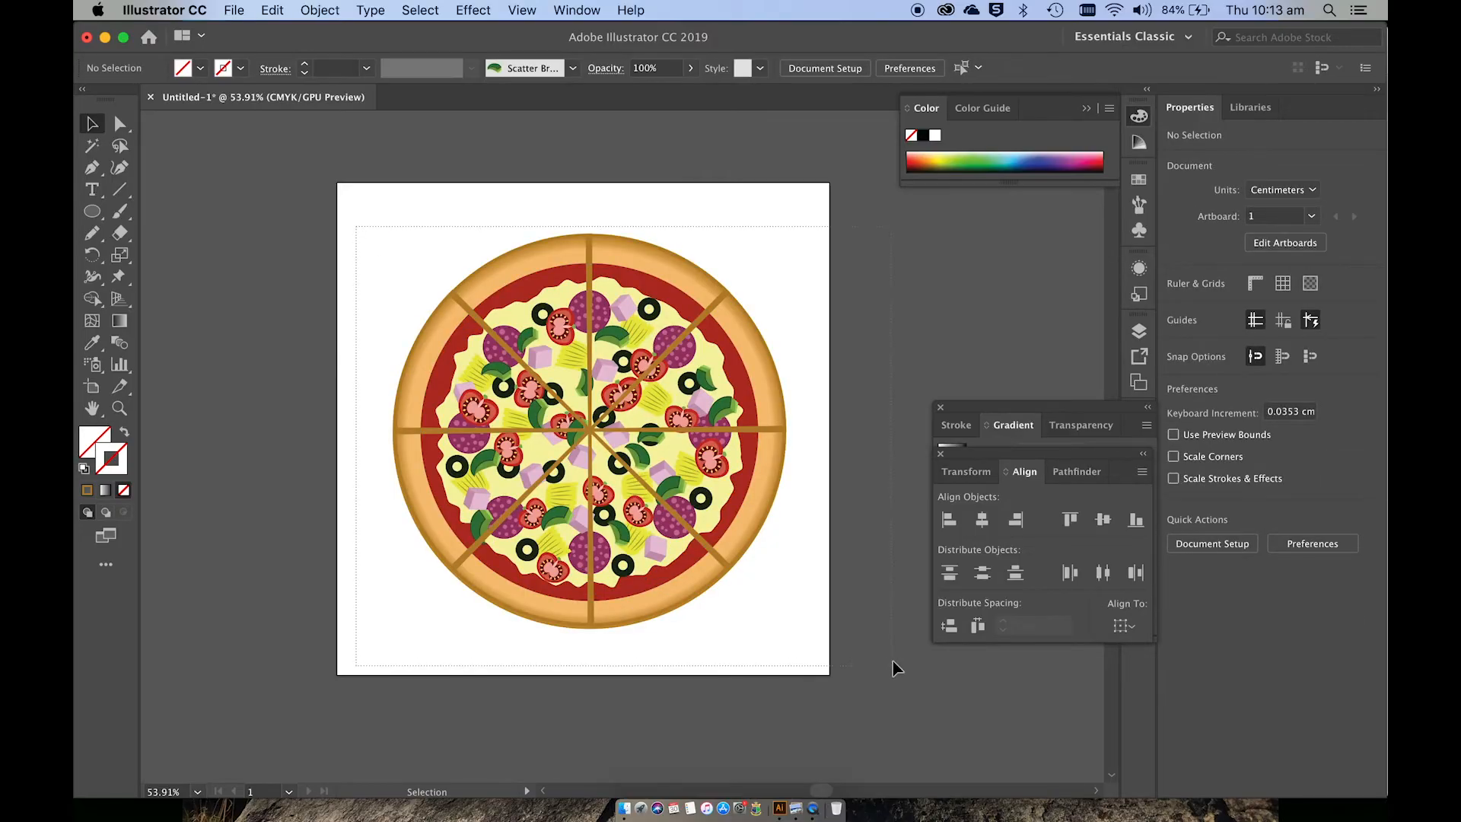
key("super+a")
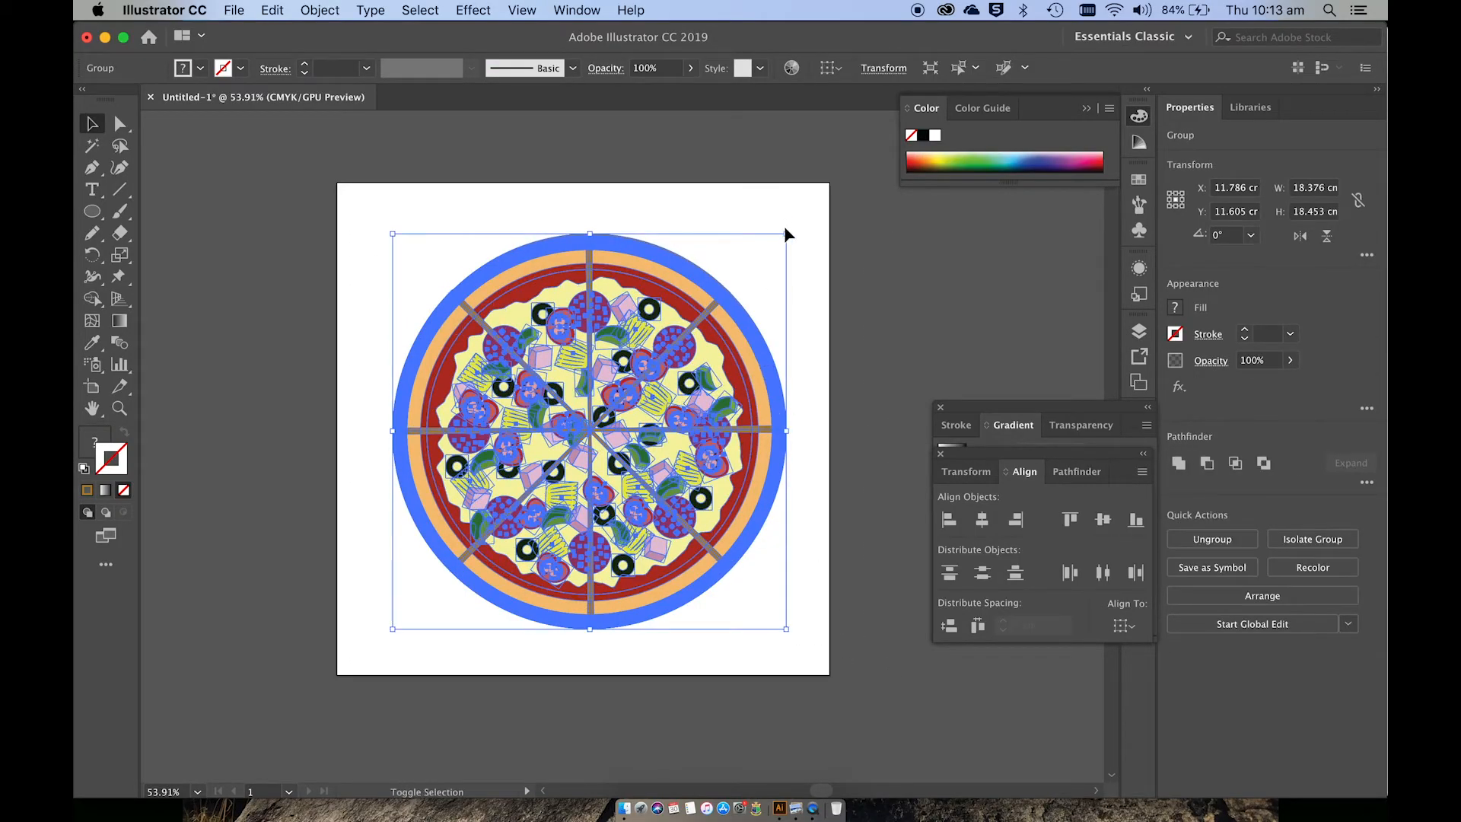
left_click_drag(786, 230, 726, 293)
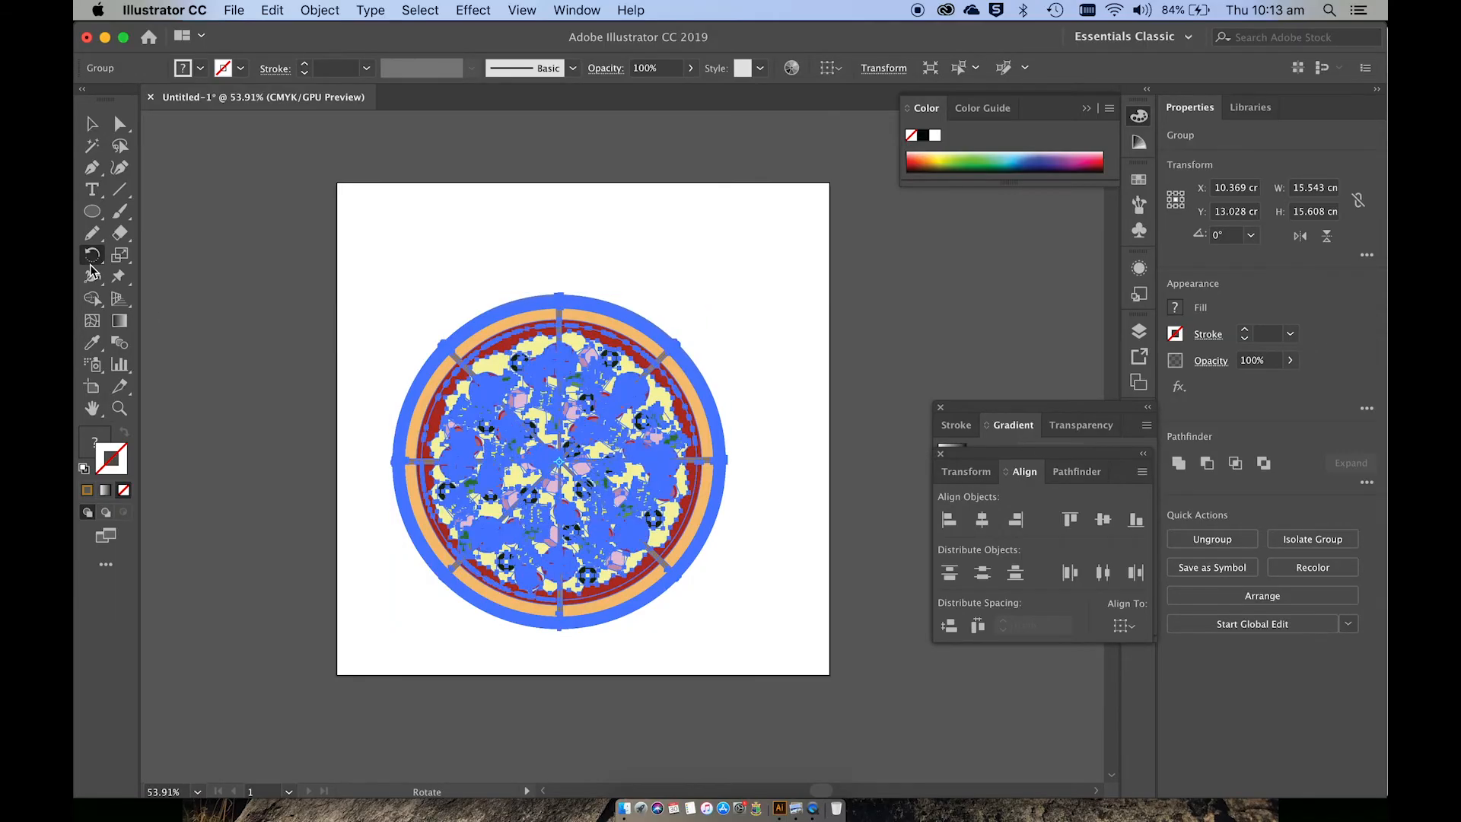
Draw a circle about 18 cm wide from the pizza's centre and fill it with off-white F6F7E8.
left_click(90, 217)
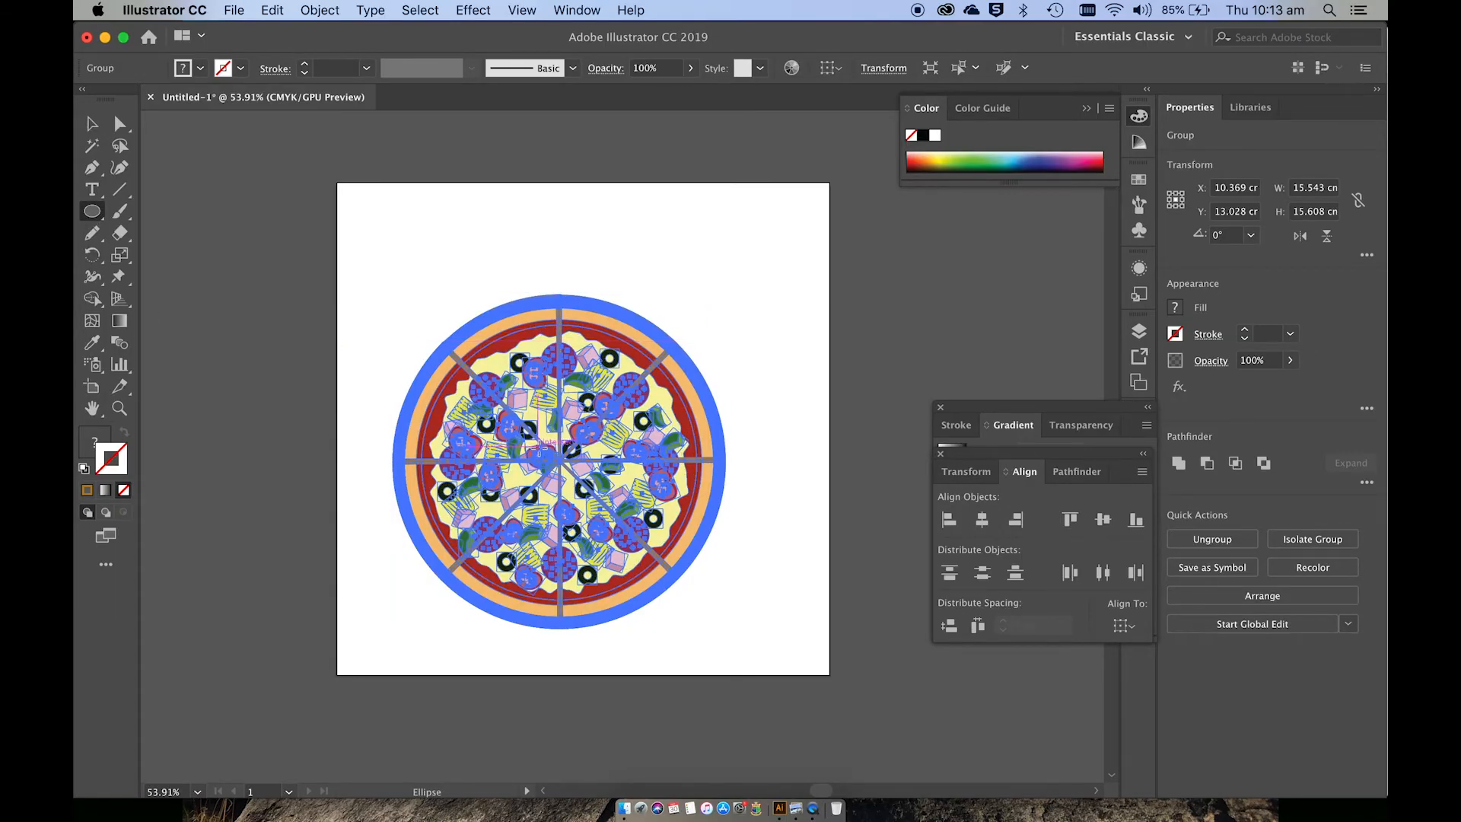
left_click_drag(558, 460, 752, 613)
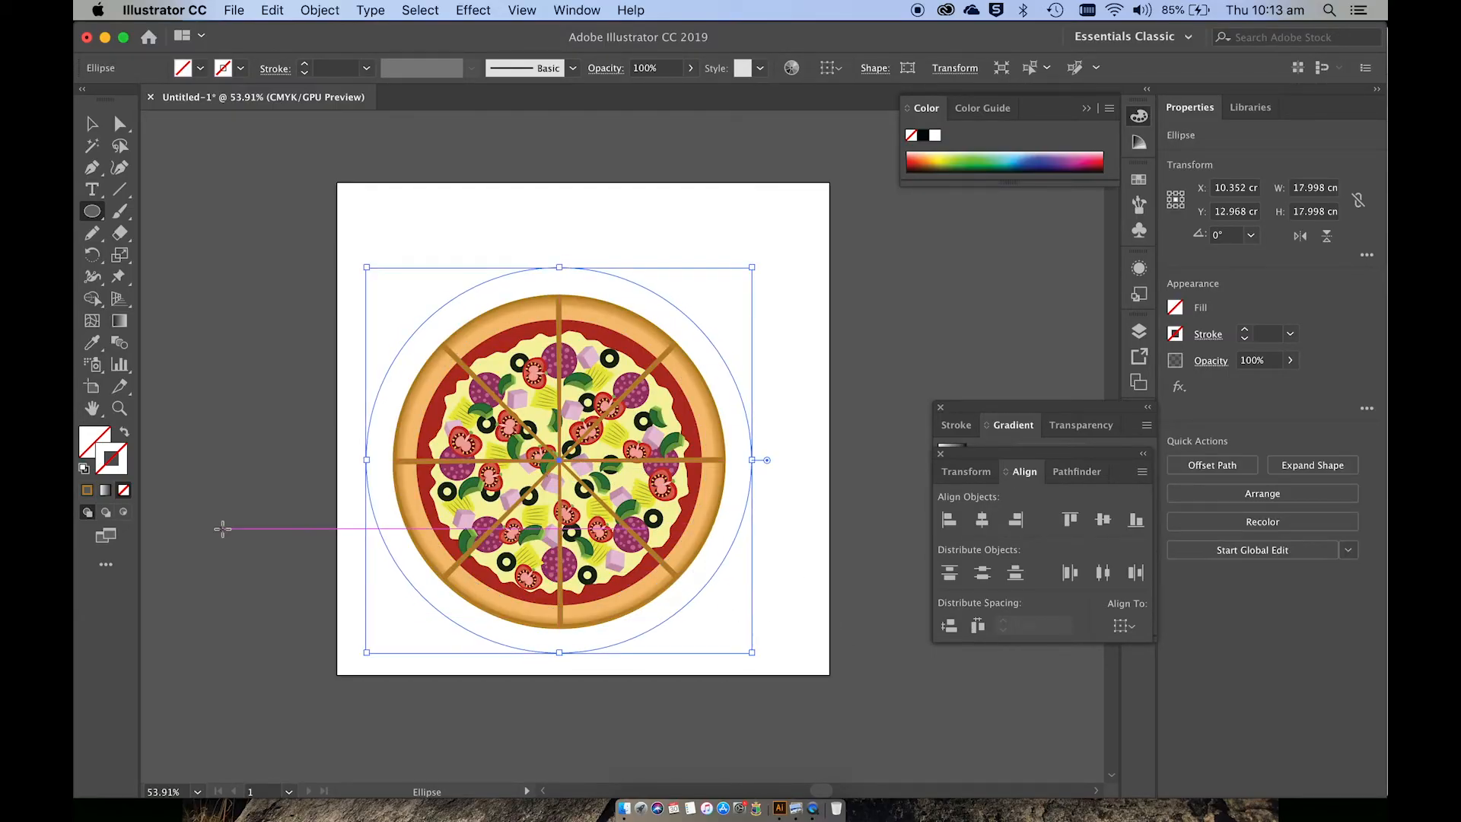
double_click(96, 443)
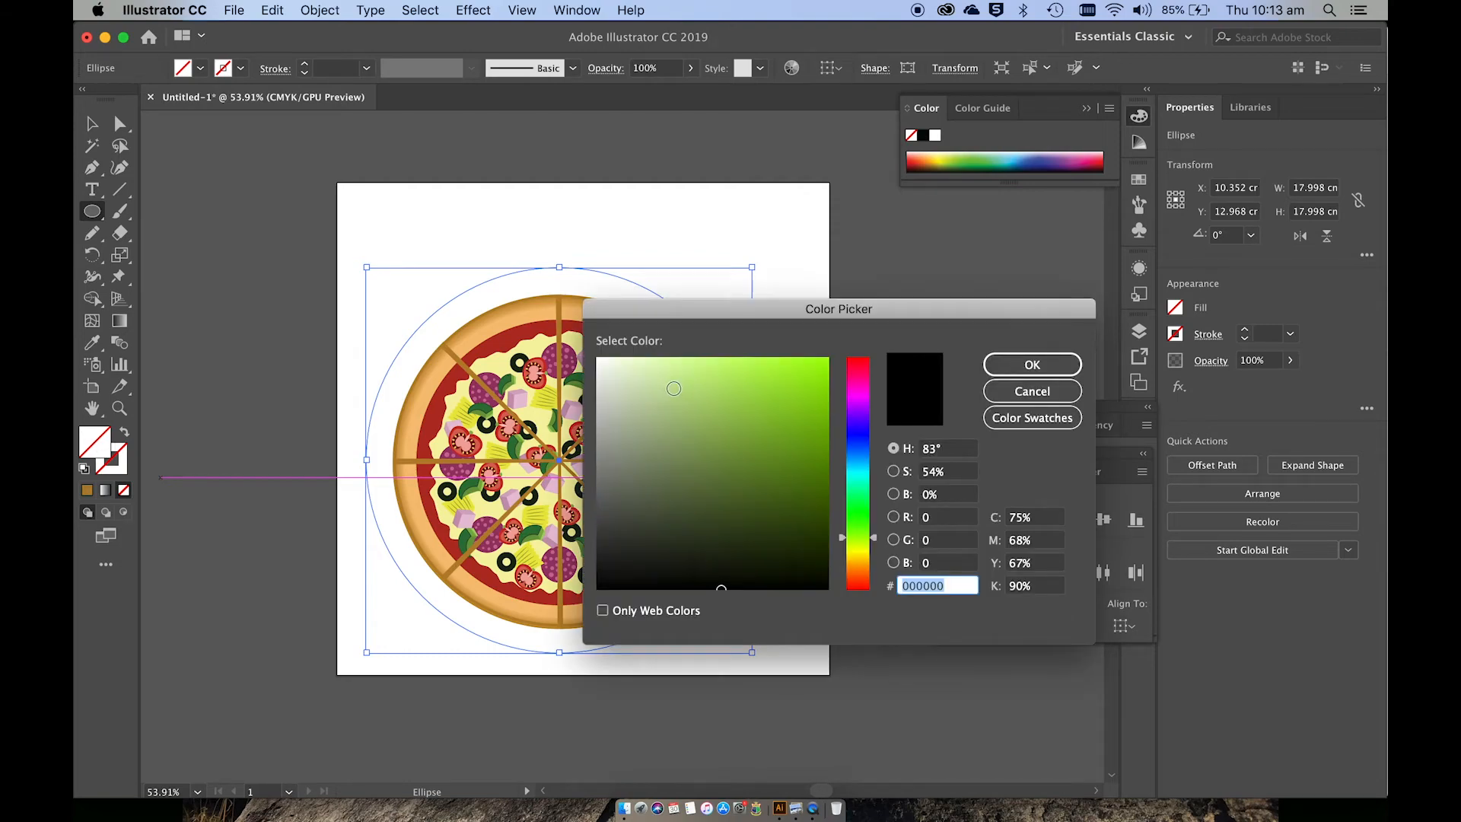
left_click(858, 548)
left_click(609, 364)
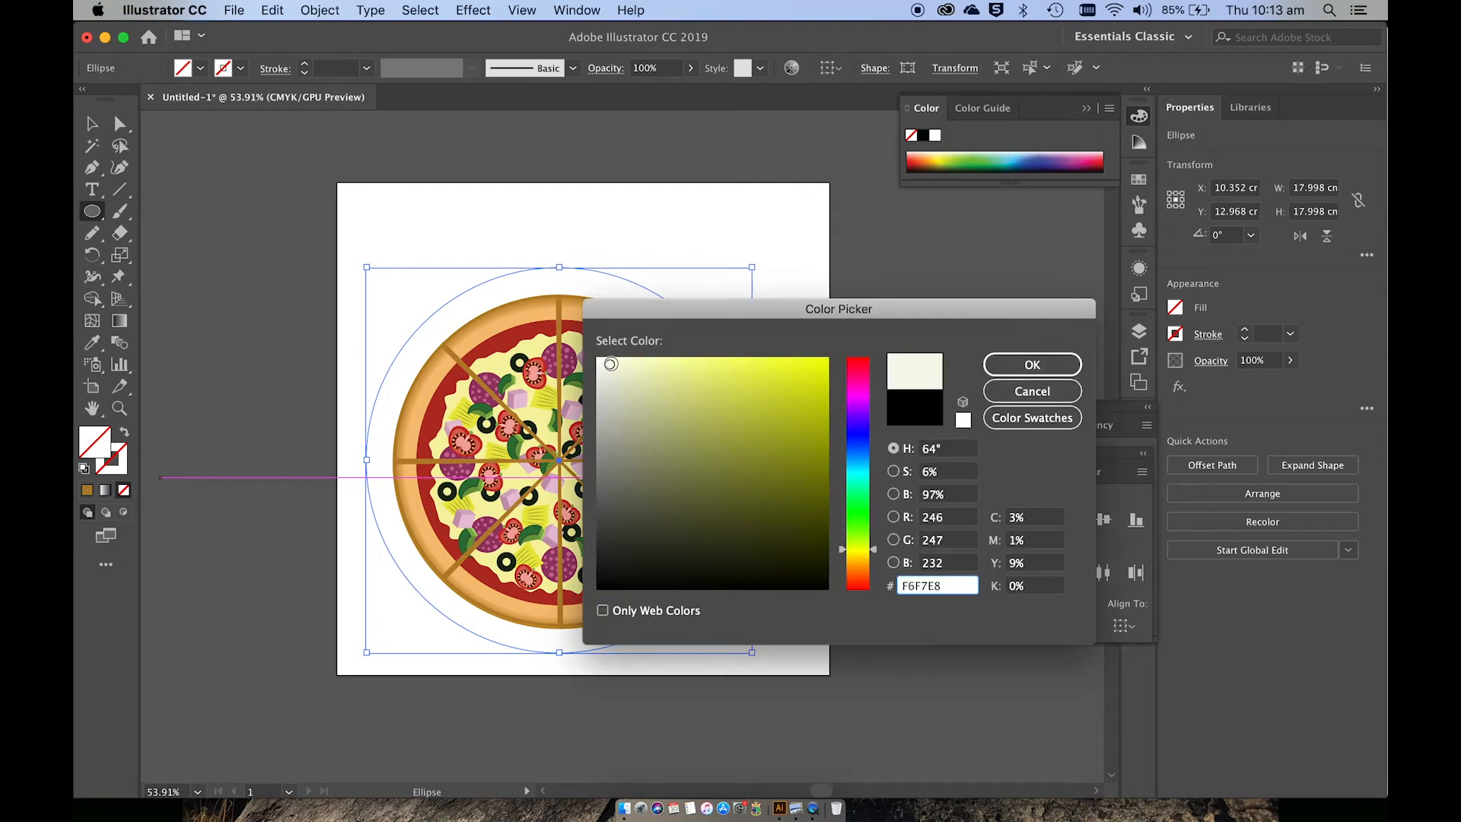
left_click(1032, 364)
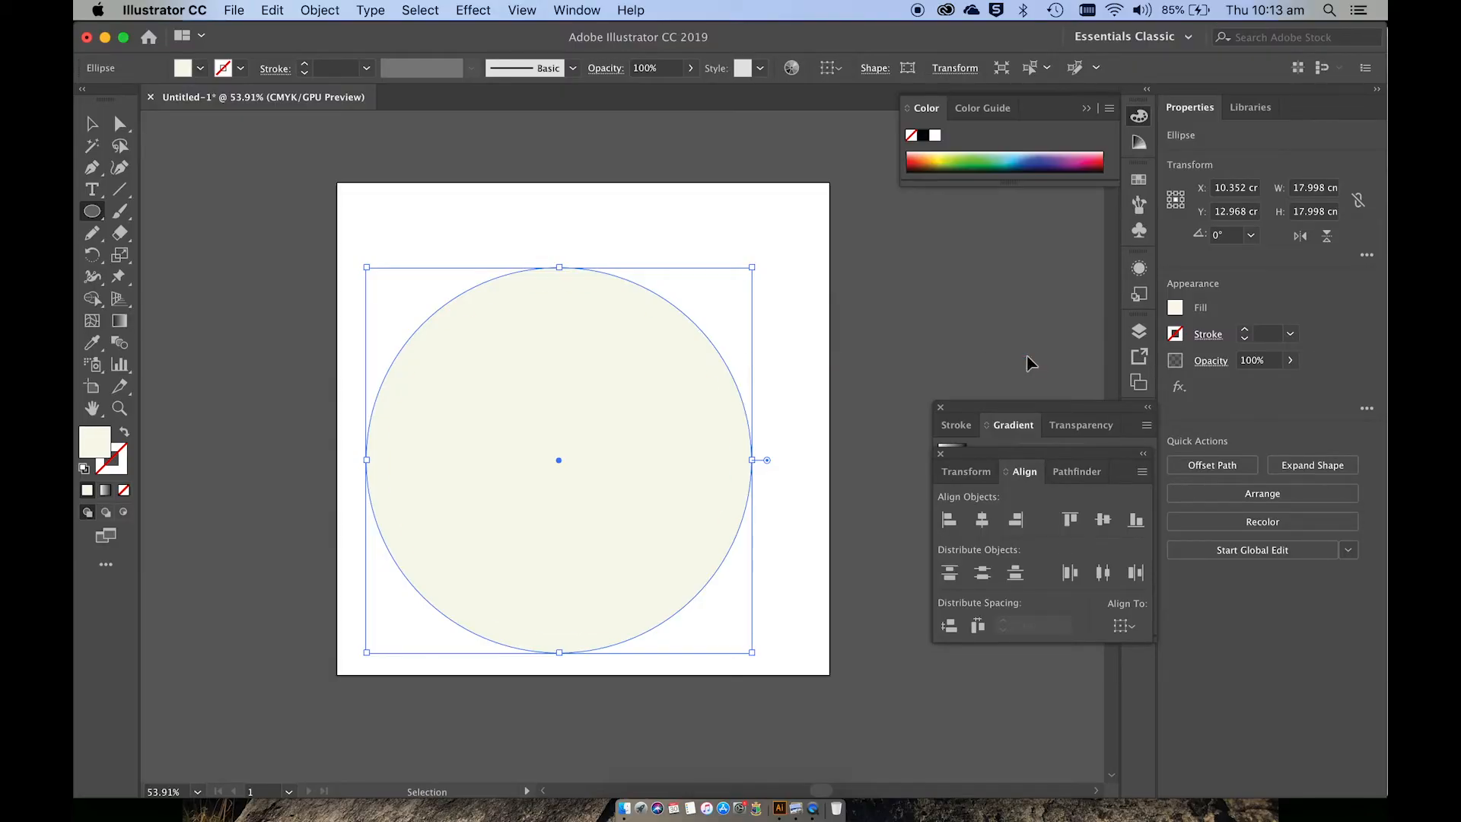
Send the off-white circle behind the pizza and align both on their horizontal and vertical centres.
key("shift+super+[")
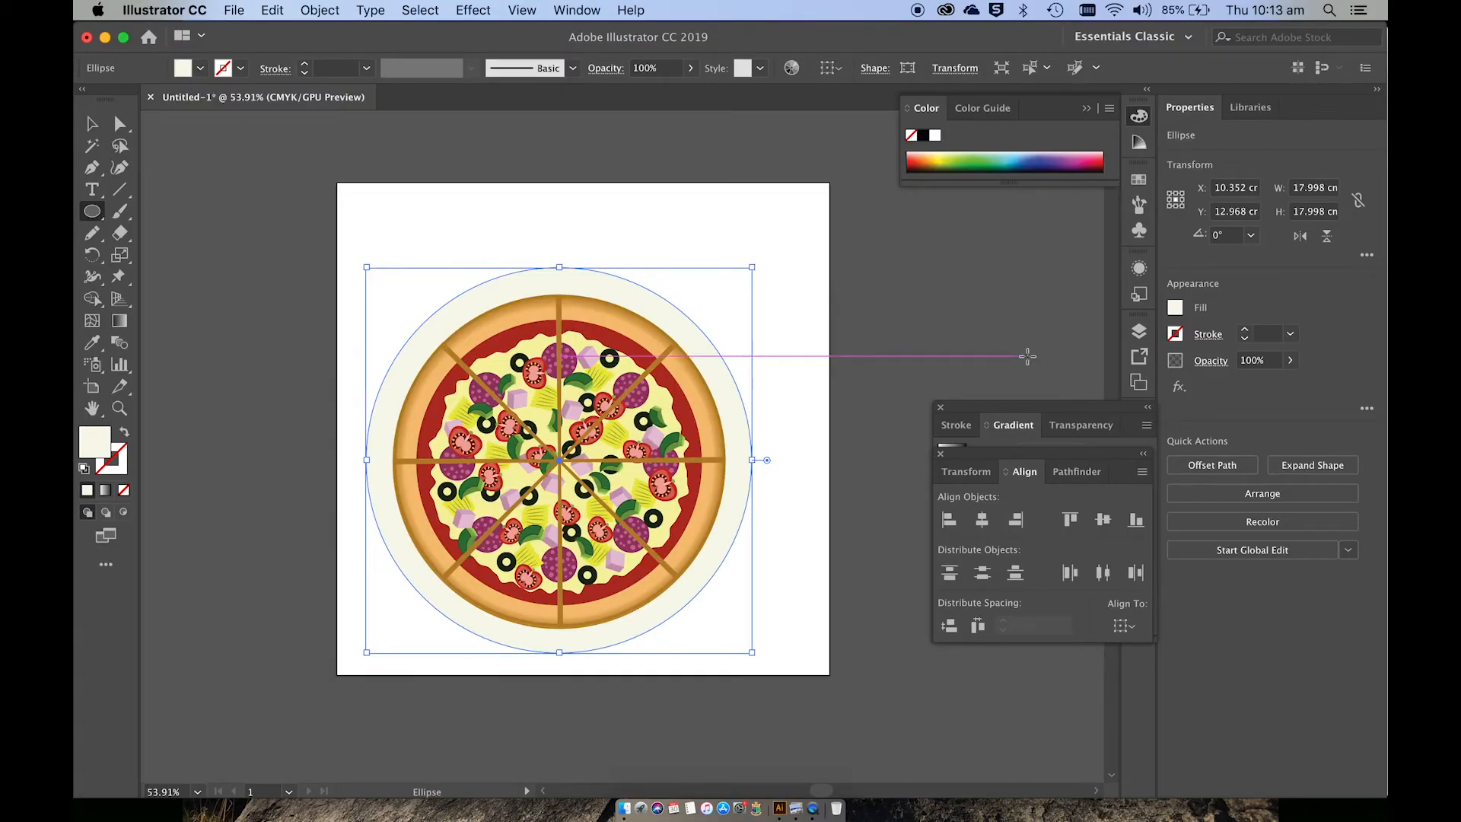
key("v")
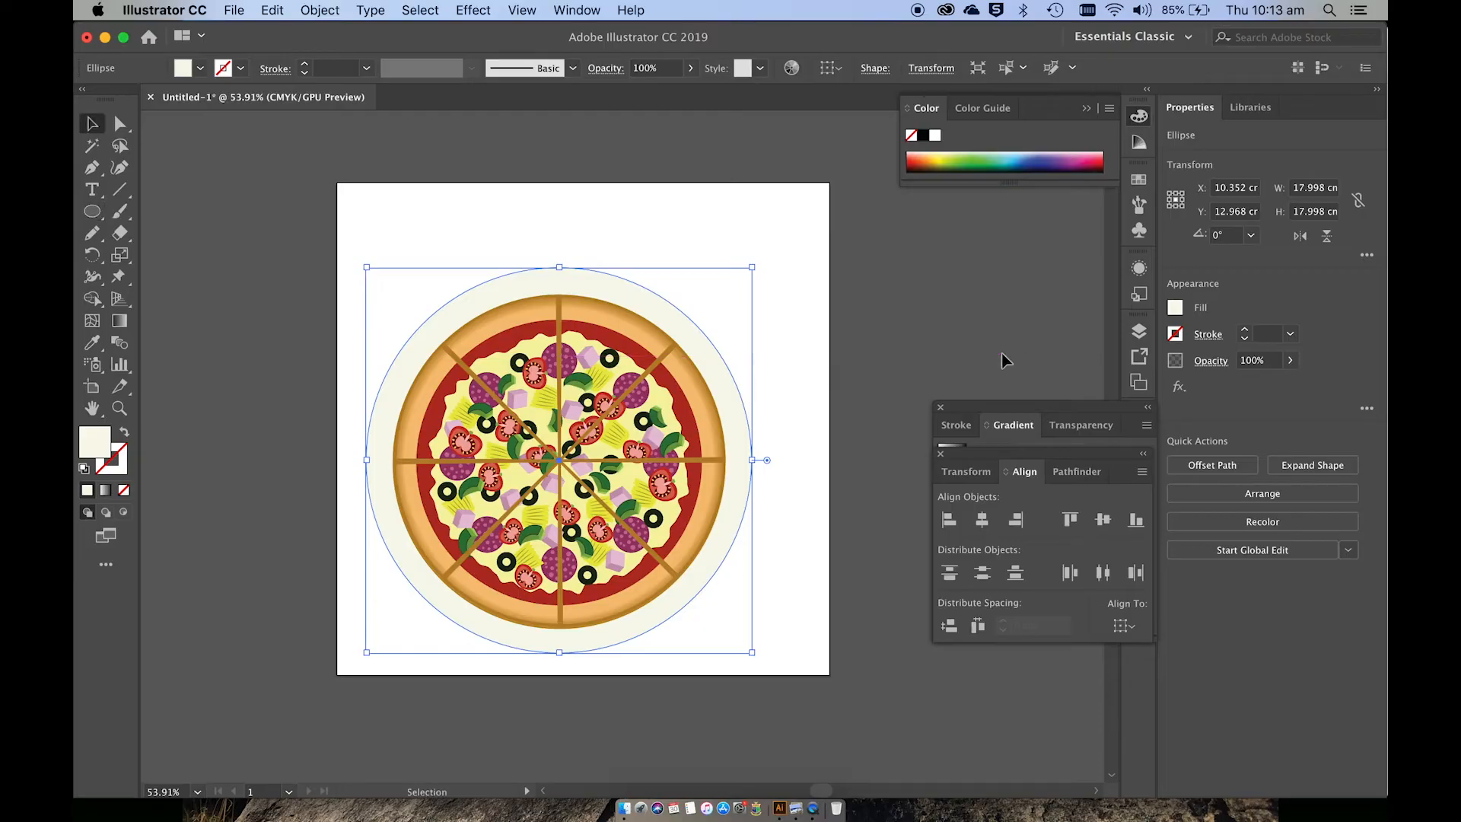
left_click(672, 396, "shift")
left_click(888, 68)
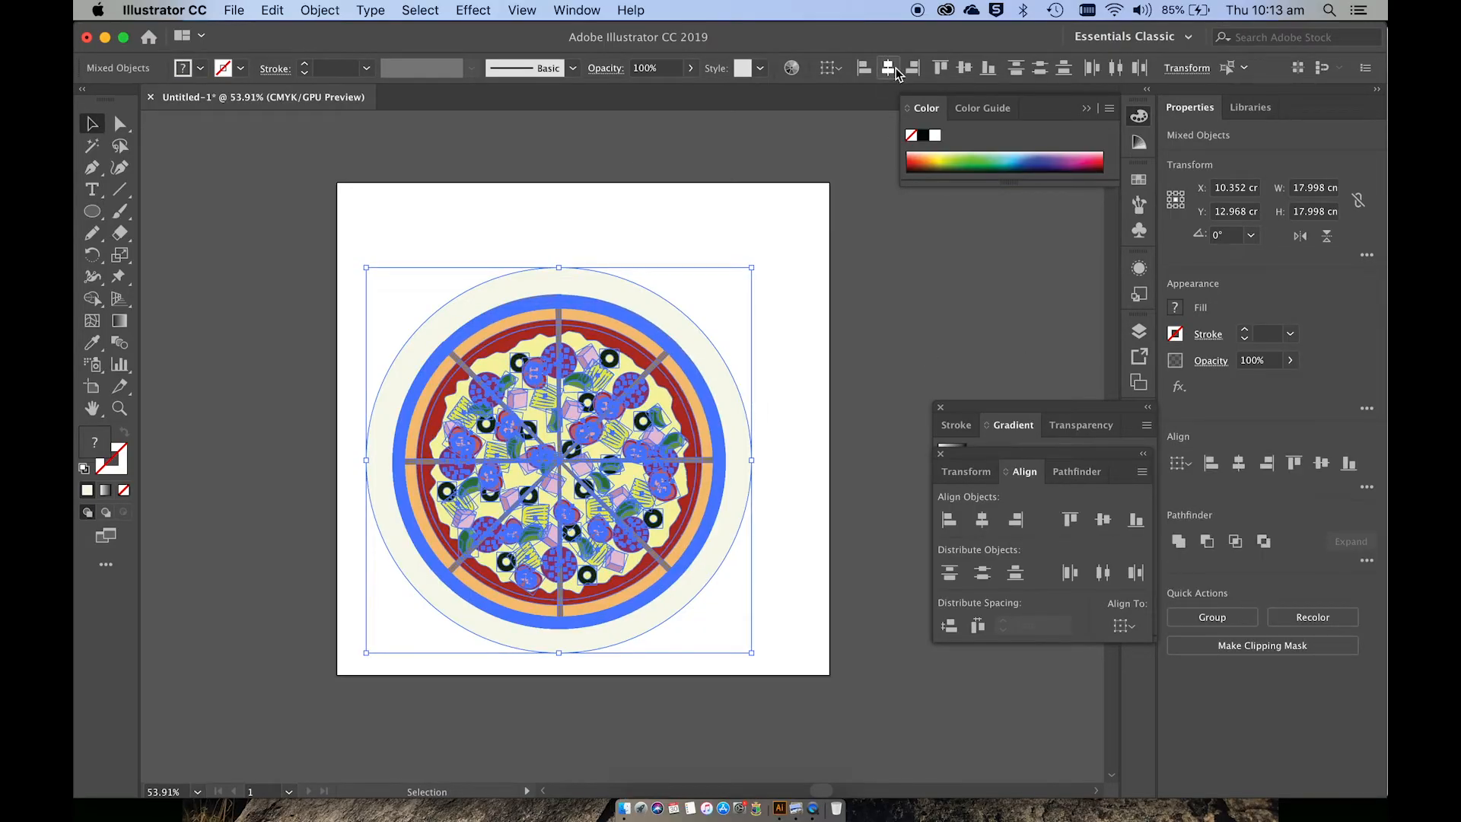
left_click(964, 67)
left_click(885, 266)
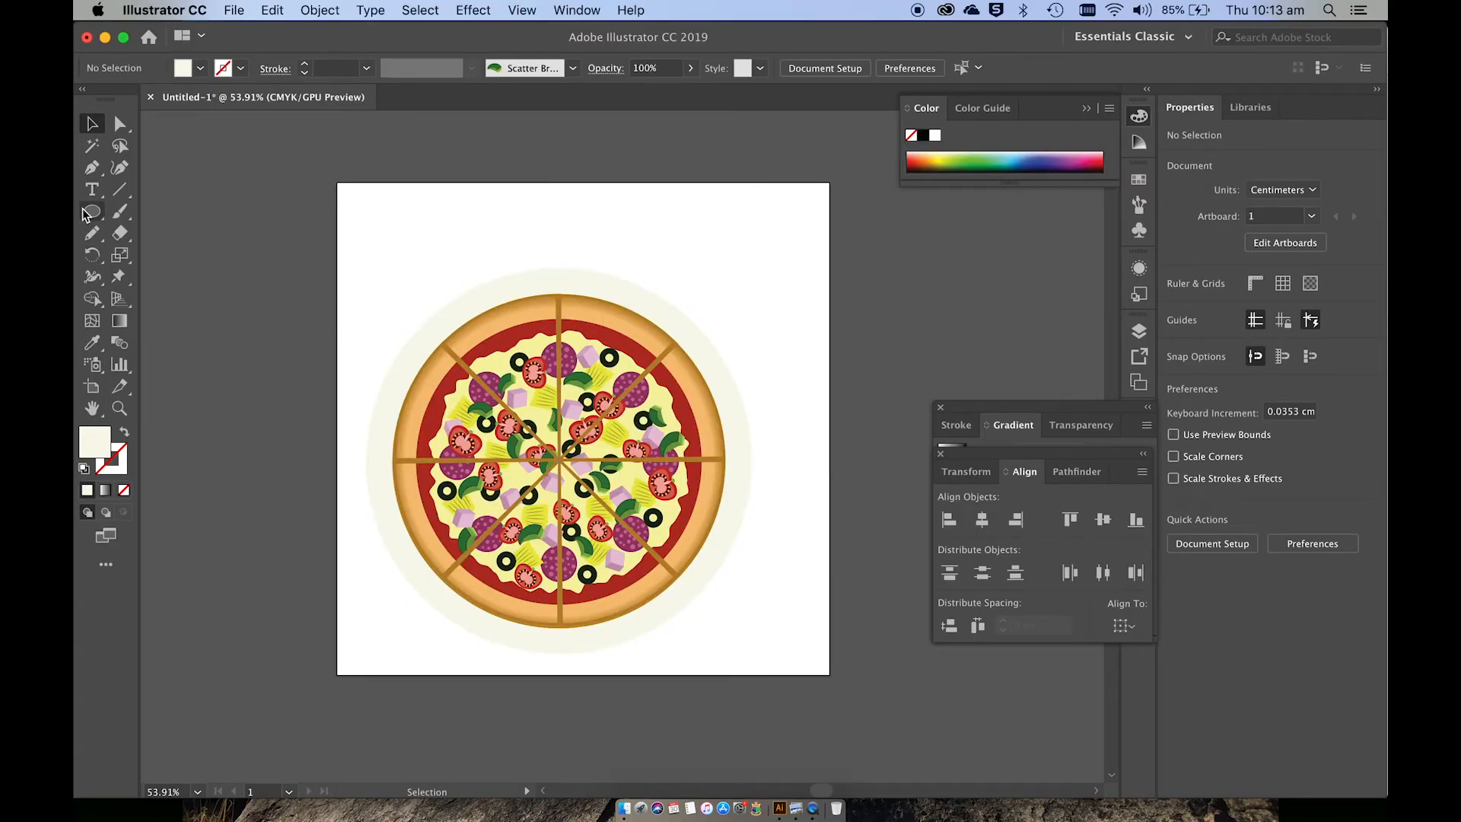
Draw a square about 23.3 cm wide covering the artboard and fill it with yellow F0F458.
left_click_drag(86, 215, 153, 209)
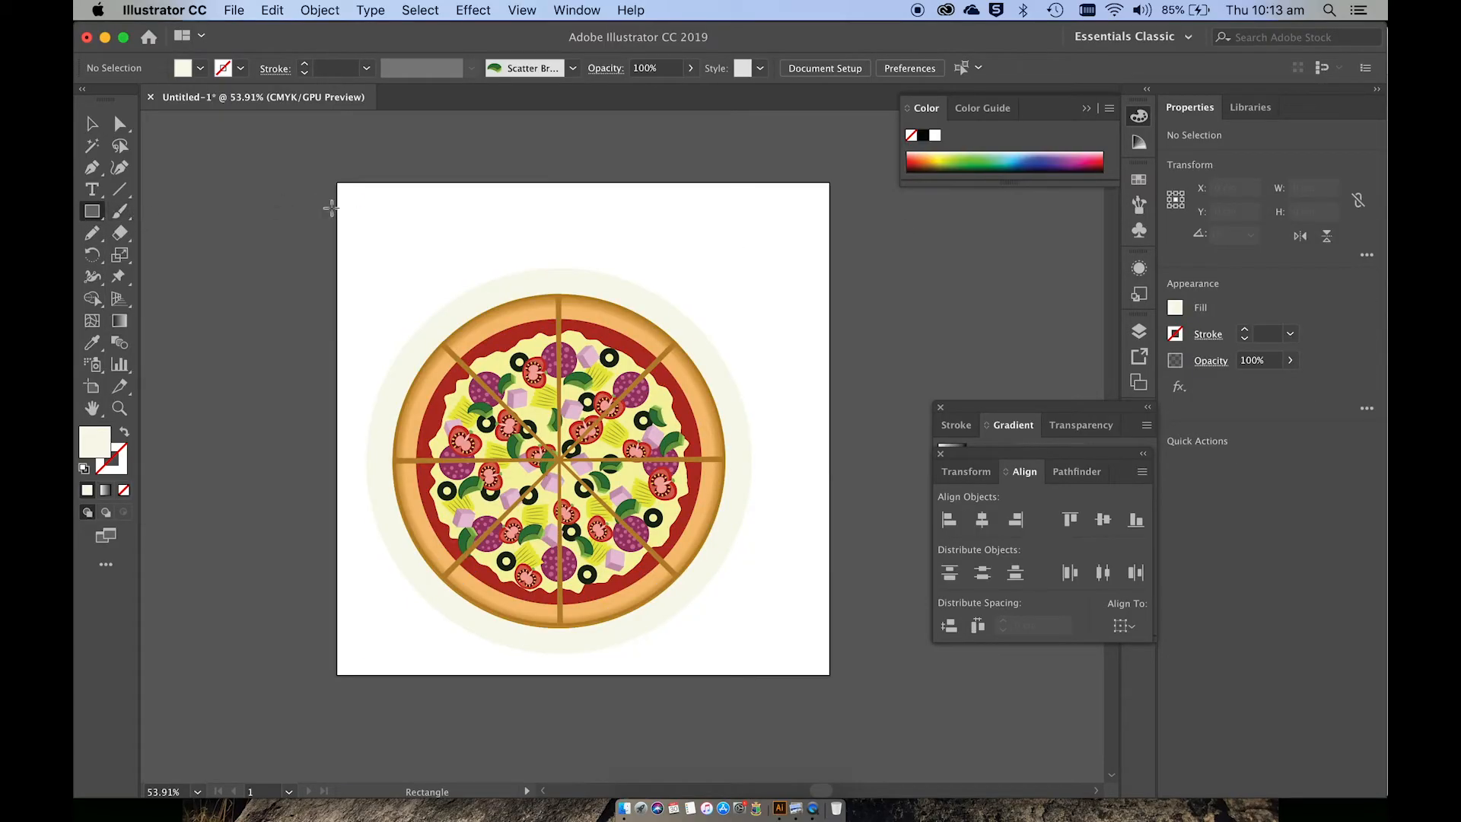
left_click_drag(329, 179, 830, 677)
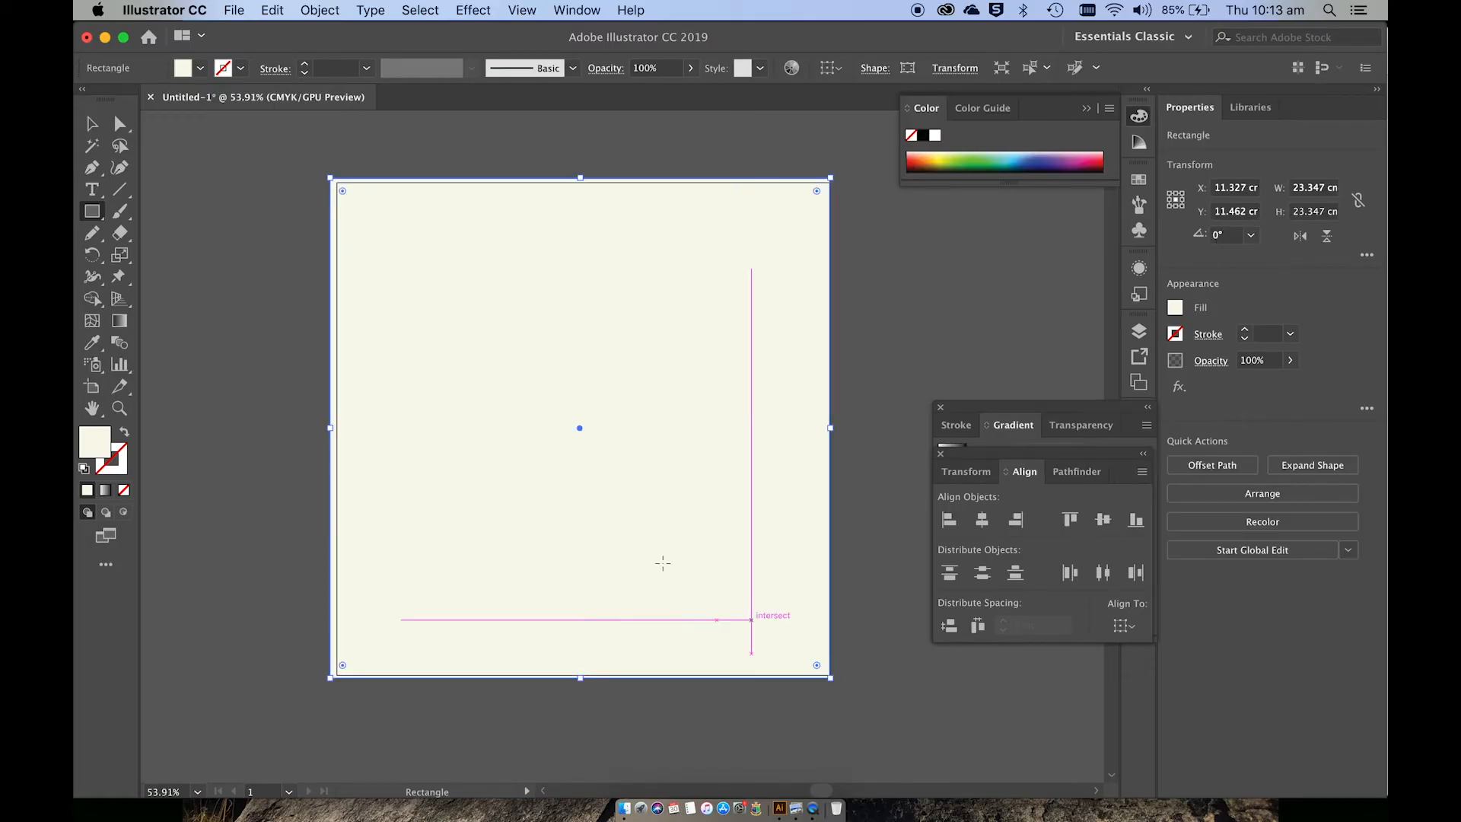
double_click(95, 440)
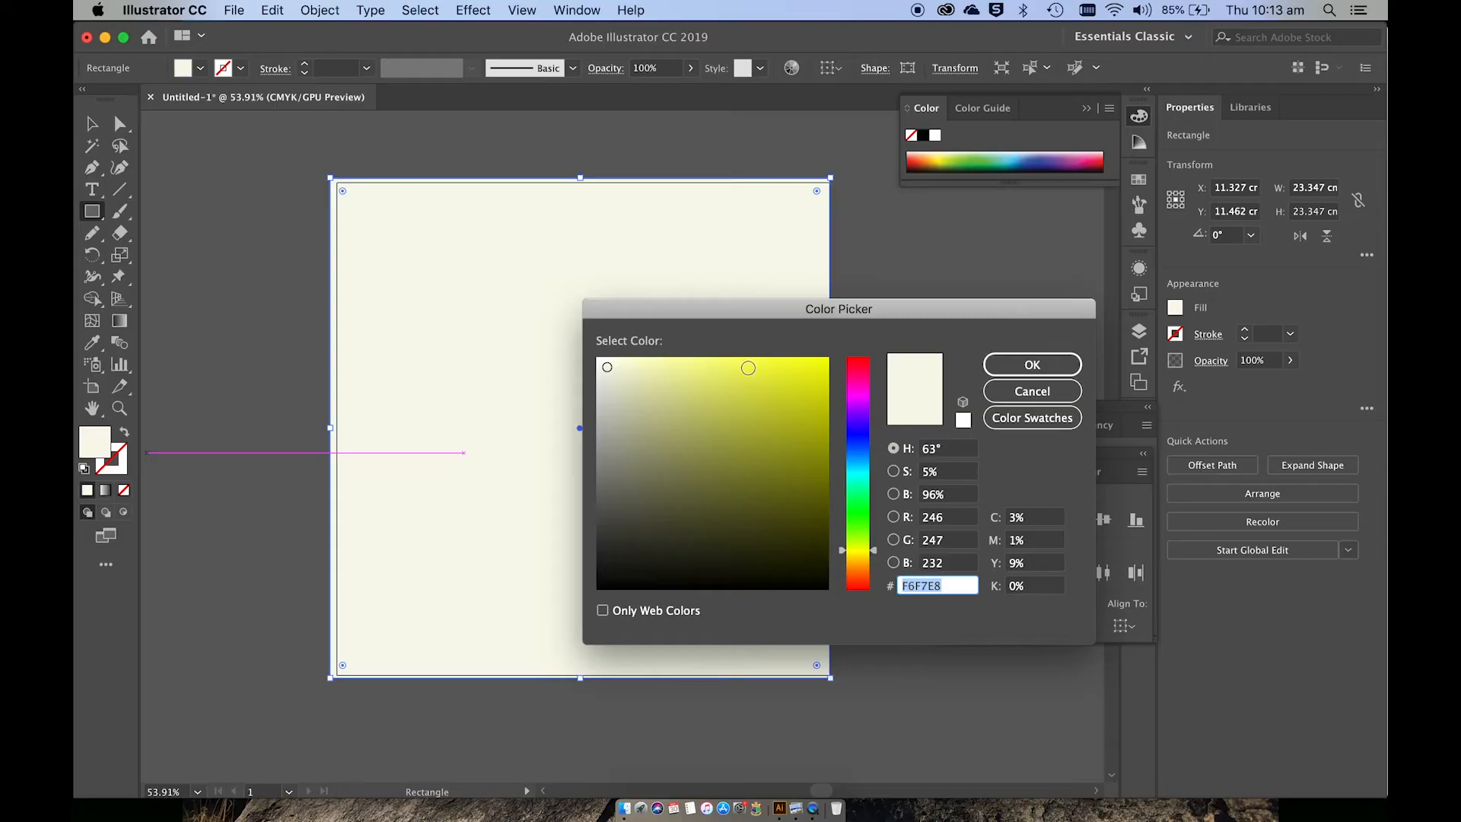
left_click(748, 368)
left_click(1032, 364)
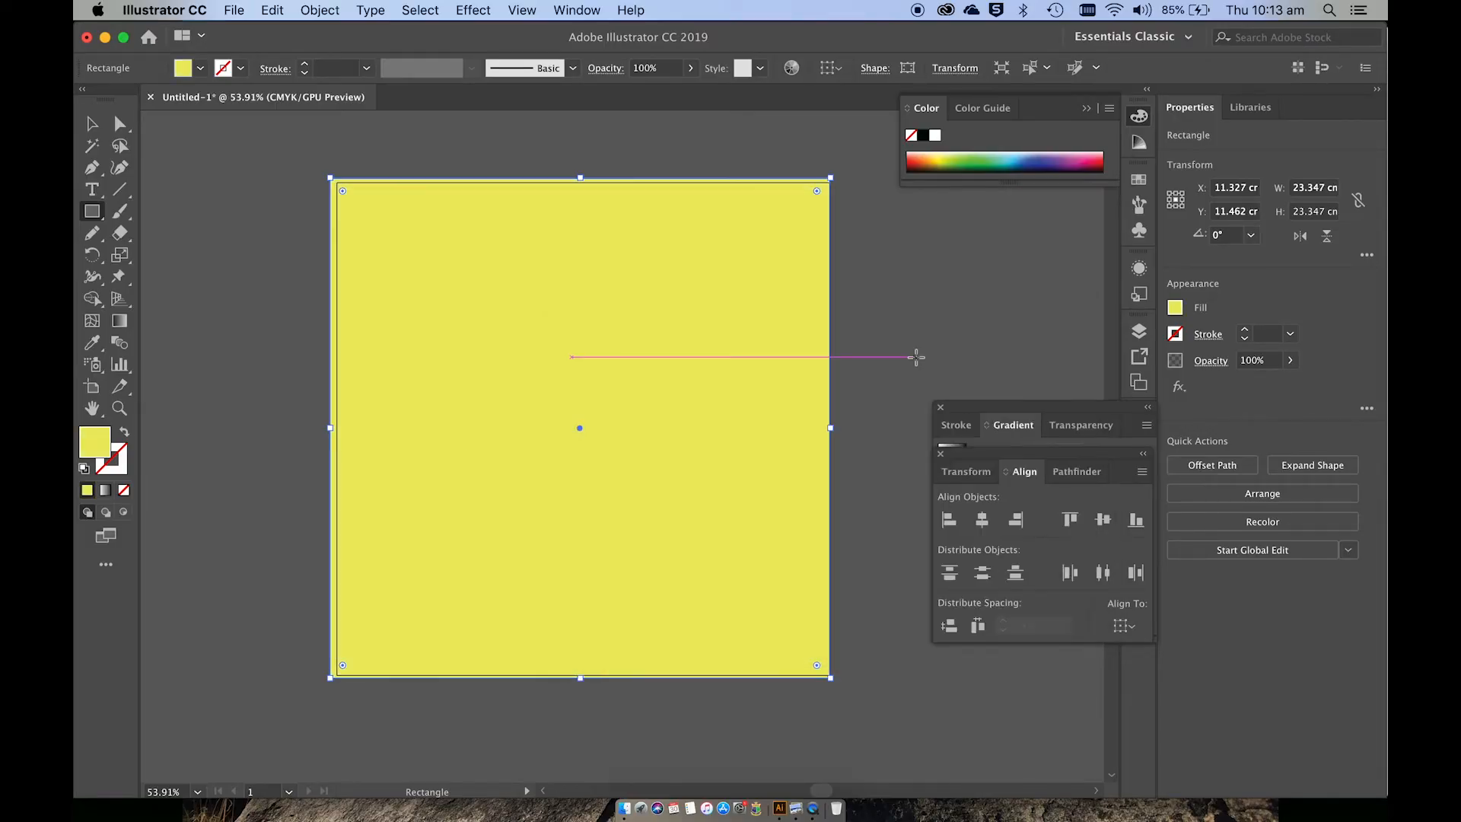
Send the yellow square back behind the pizza and its off-white plate.
key("super+bracketleft")
key("super+bracketleft")
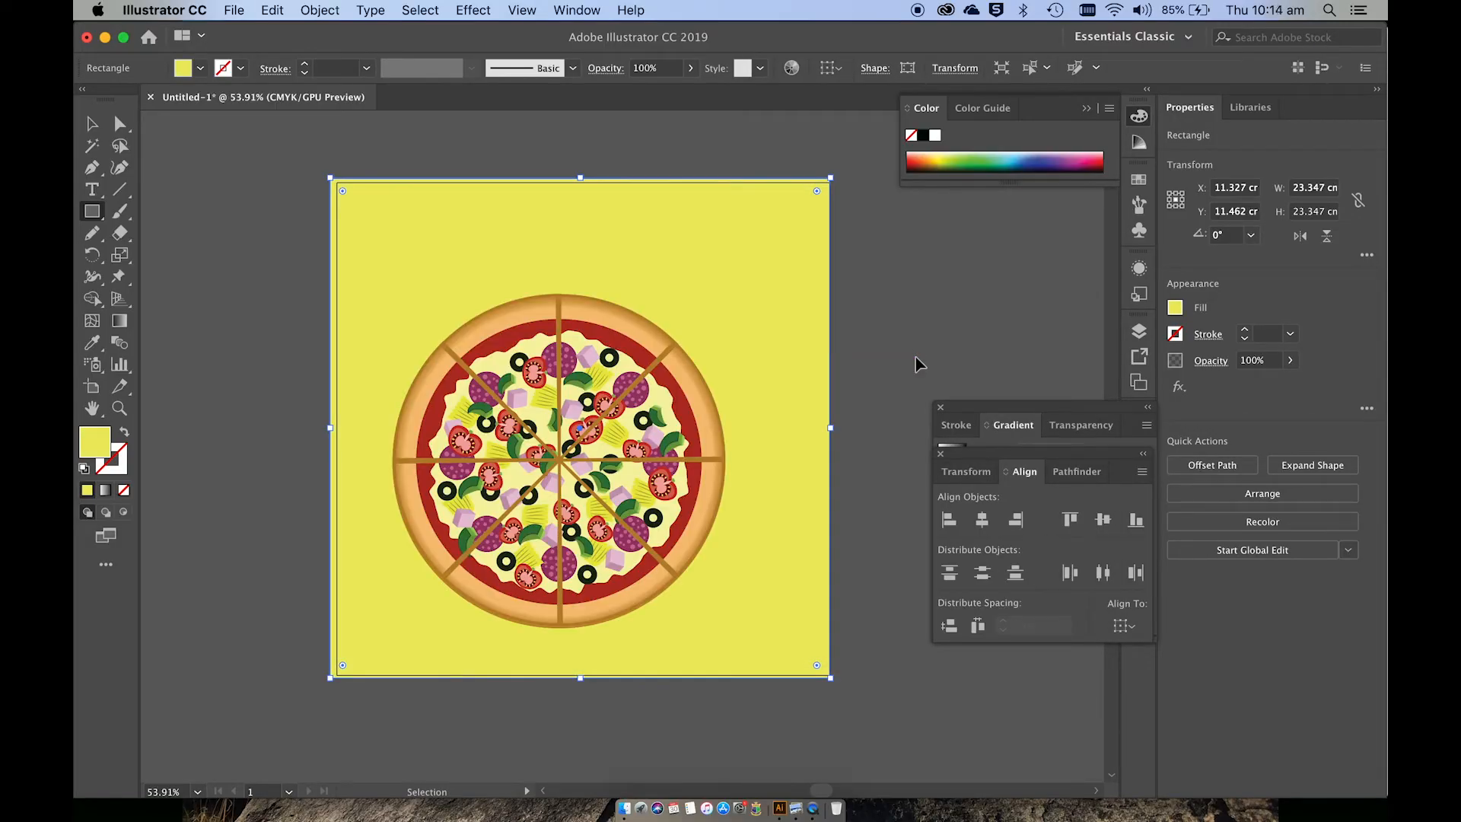
key("v")
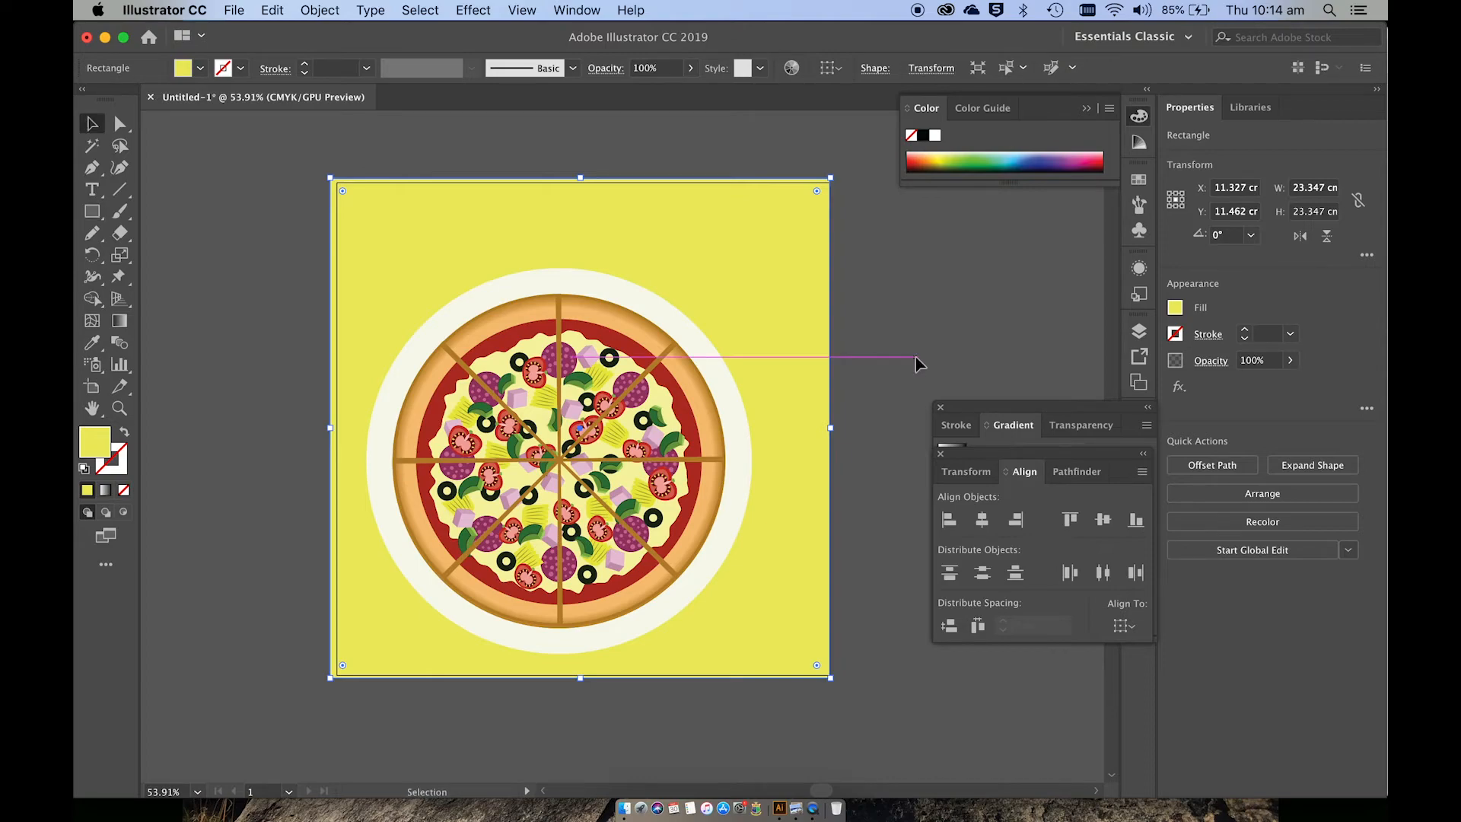
Draw a small square about 0.83 cm wide on the empty canvas beside the artboard.
scroll(875, 365, "left", 3)
left_click(100, 216)
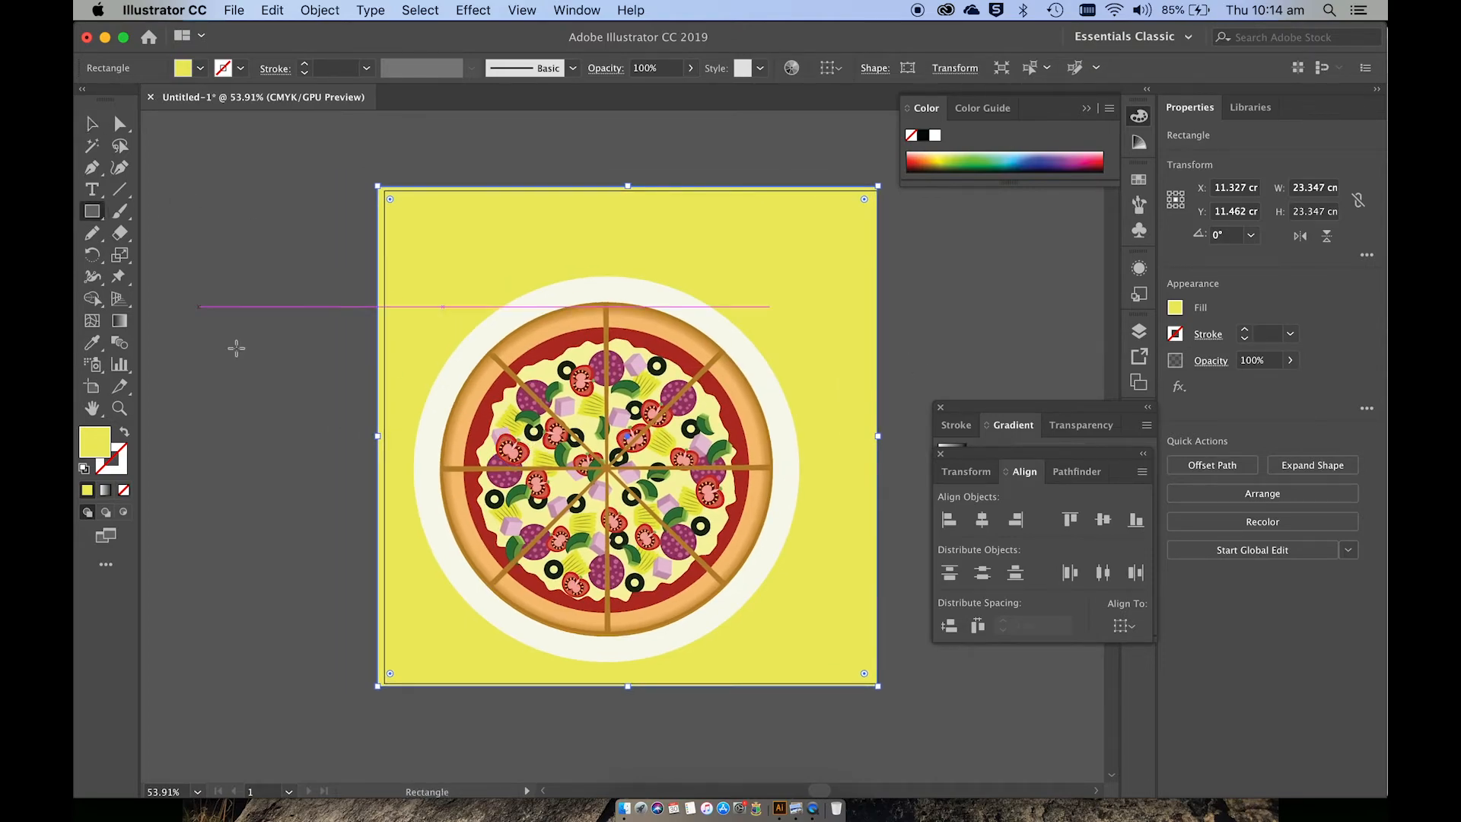
scroll(237, 383, "up", 3)
scroll(216, 384, "up", 1)
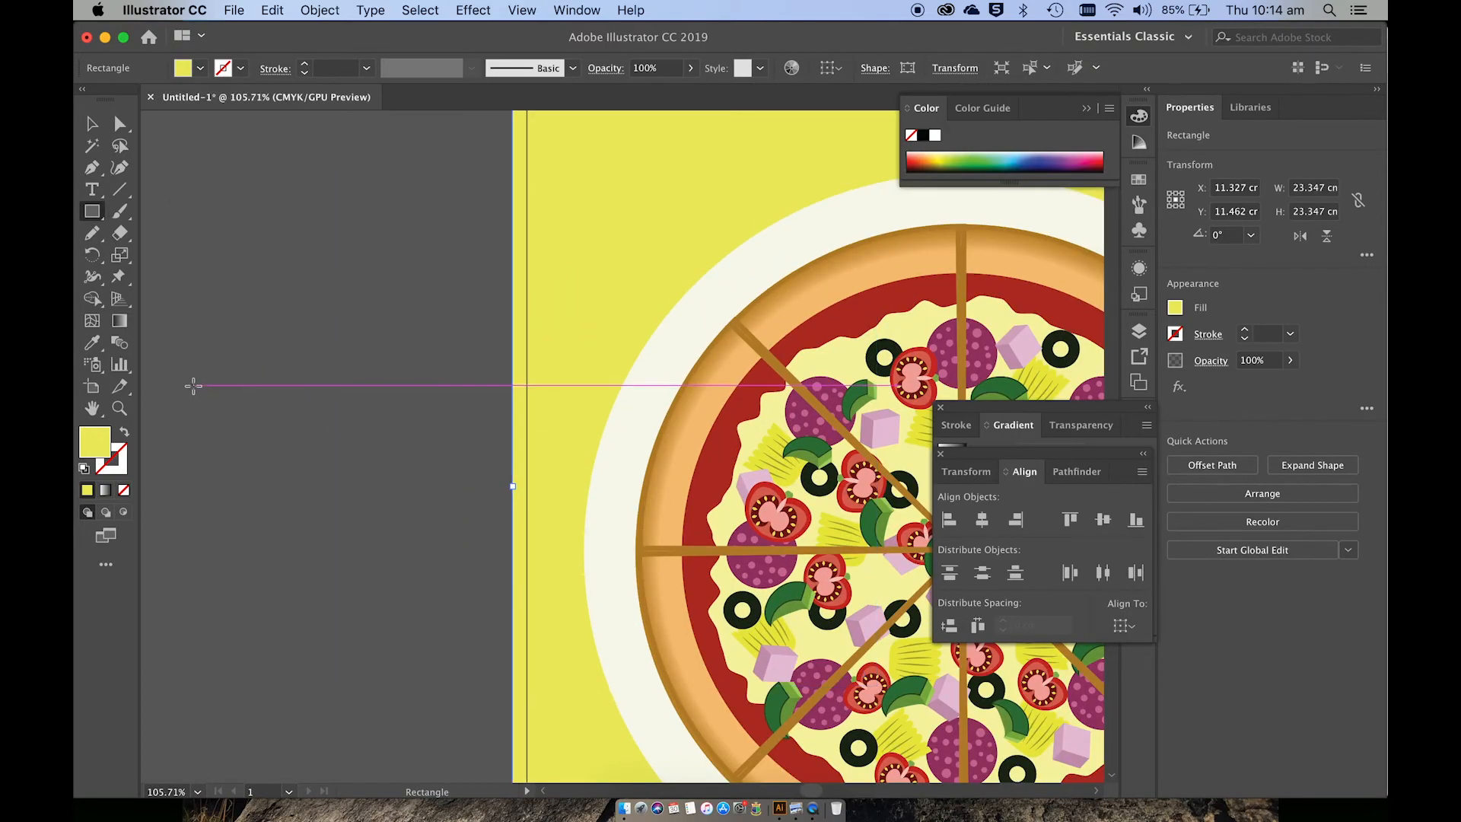
left_click_drag(200, 384, 217, 402)
scroll(217, 401, "up", 4)
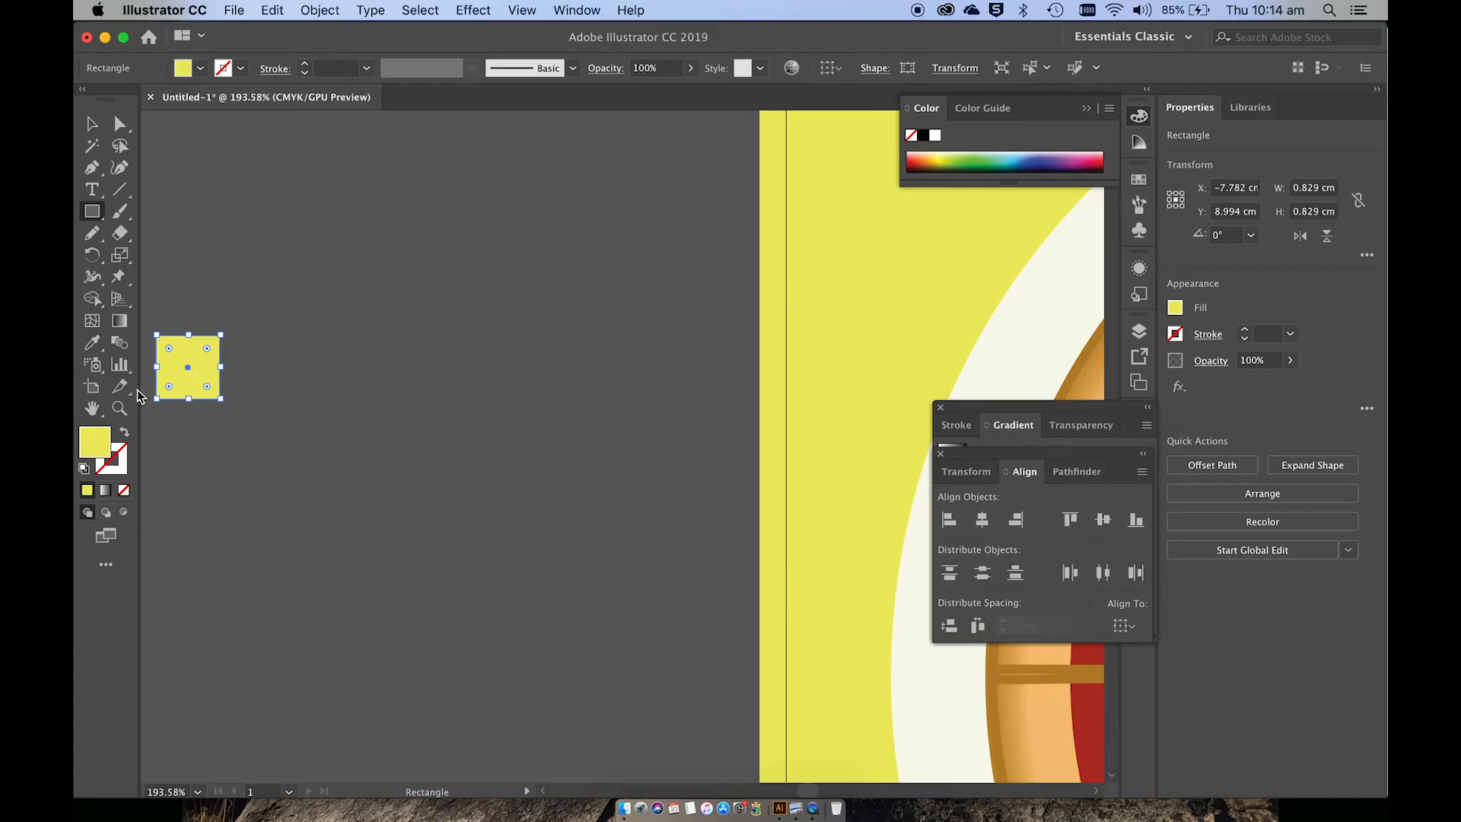
Fill the small square with light pink EFB8B4.
double_click(95, 440)
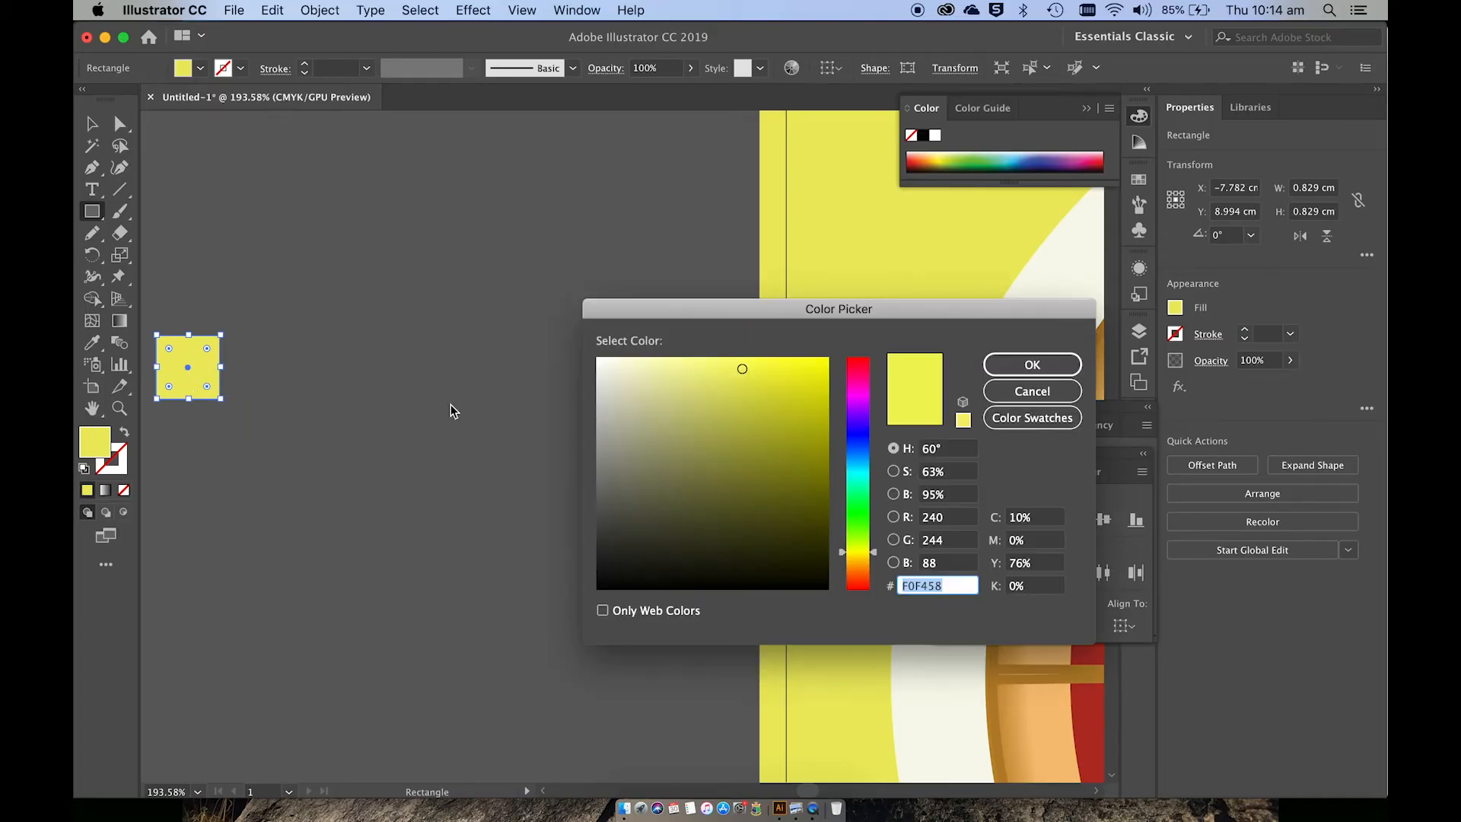
left_click(858, 586)
mouse_move(656, 366)
left_mouse_down()
mouse_move(638, 359)
mouse_move(651, 368)
left_mouse_up()
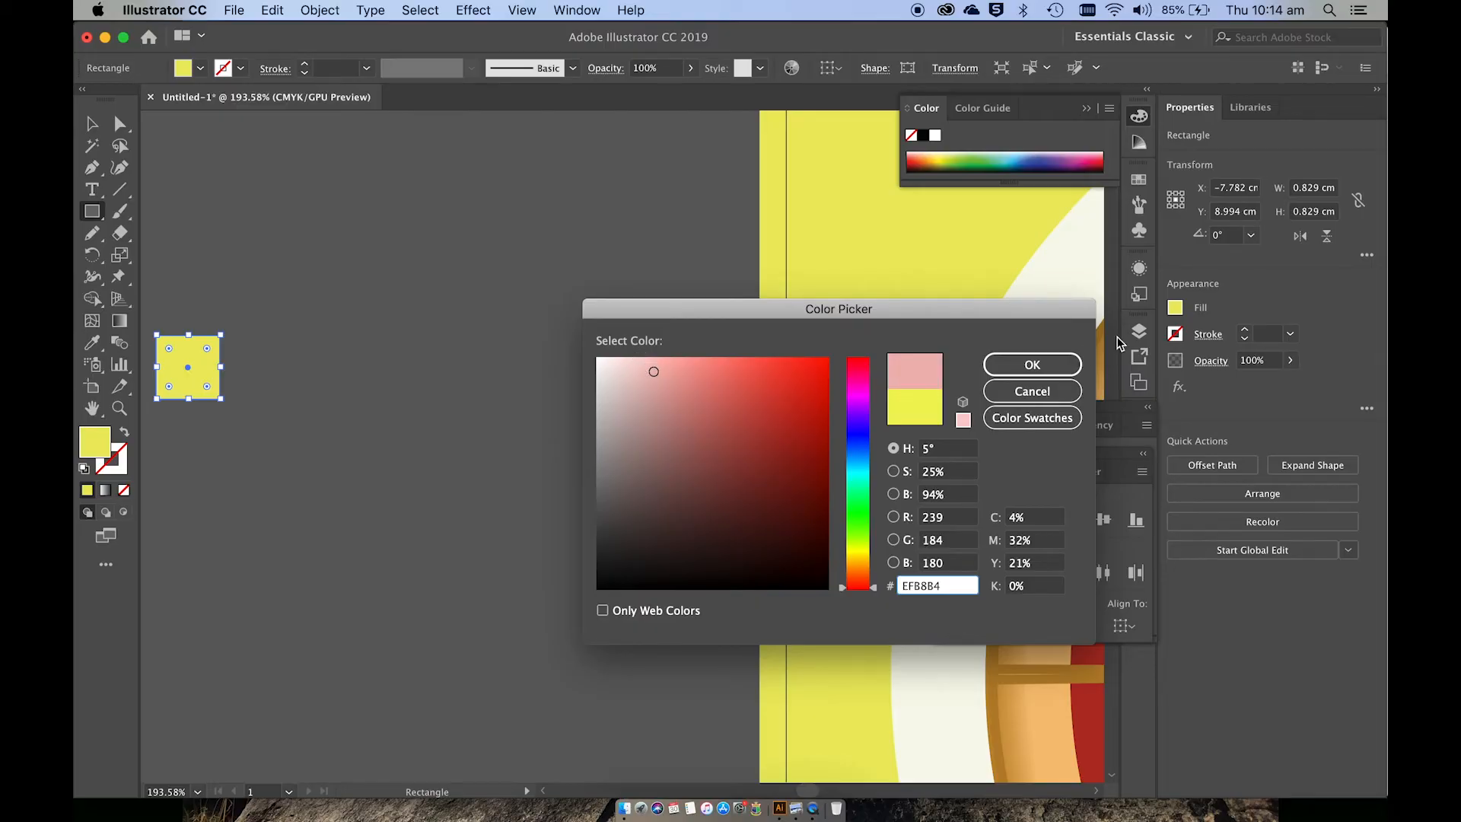
left_click(1039, 366)
Duplicate the pink square directly to its right, edge to edge, and fill the copy with bright red.
key("v")
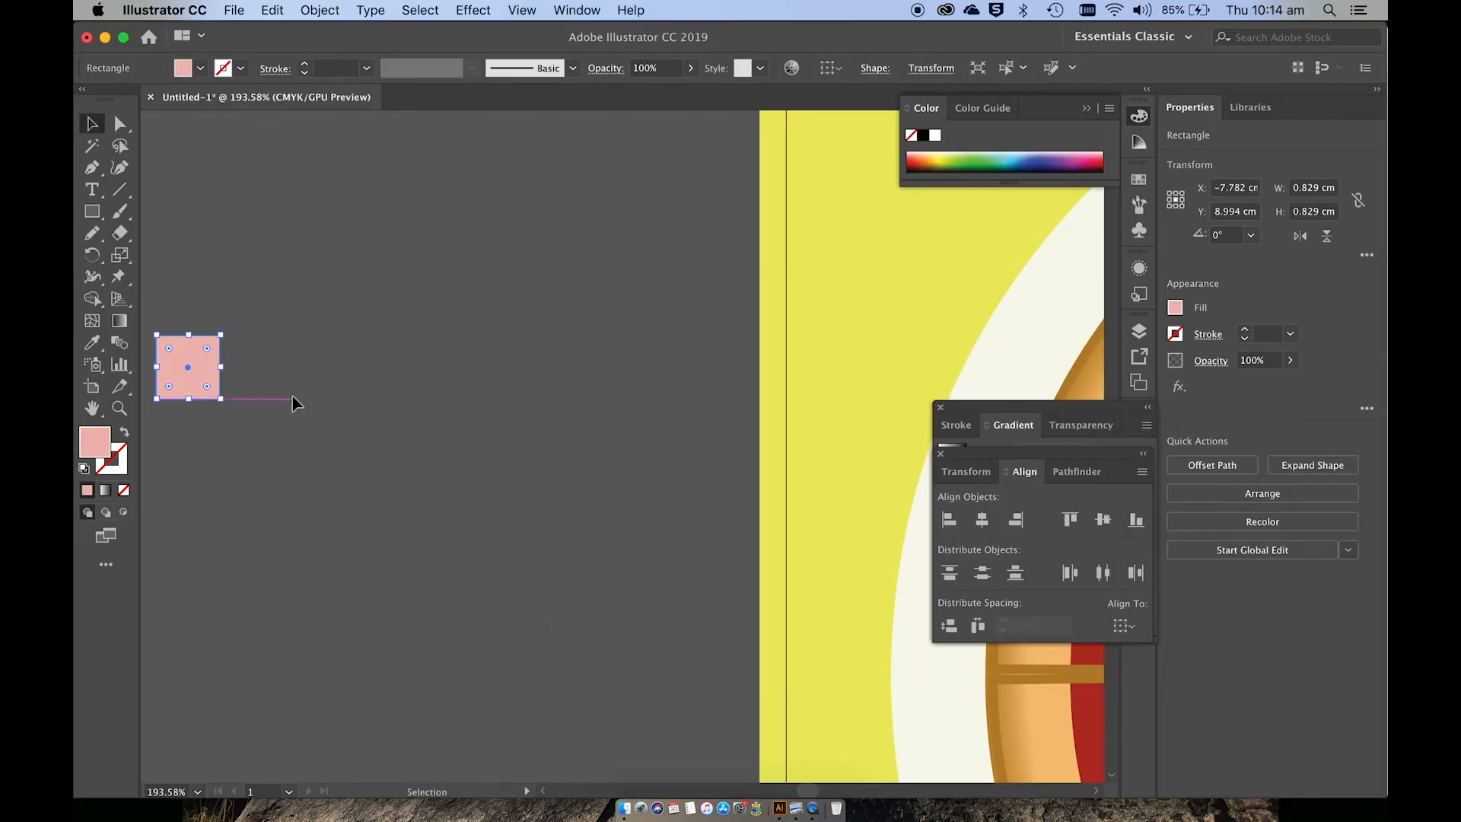
left_click_drag(190, 358, 253, 356)
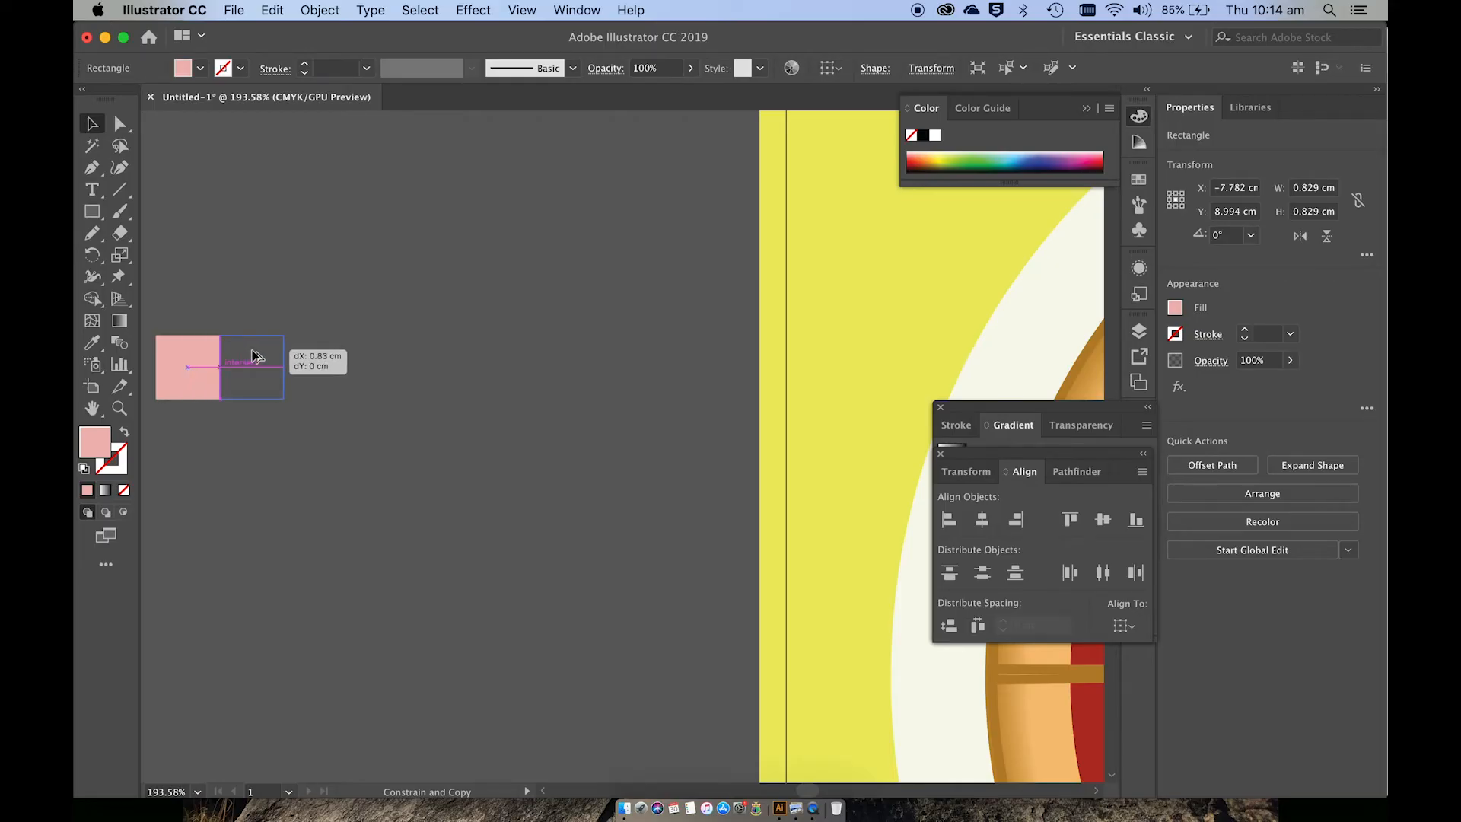
left_click_drag(254, 355, 253, 355)
double_click(98, 443)
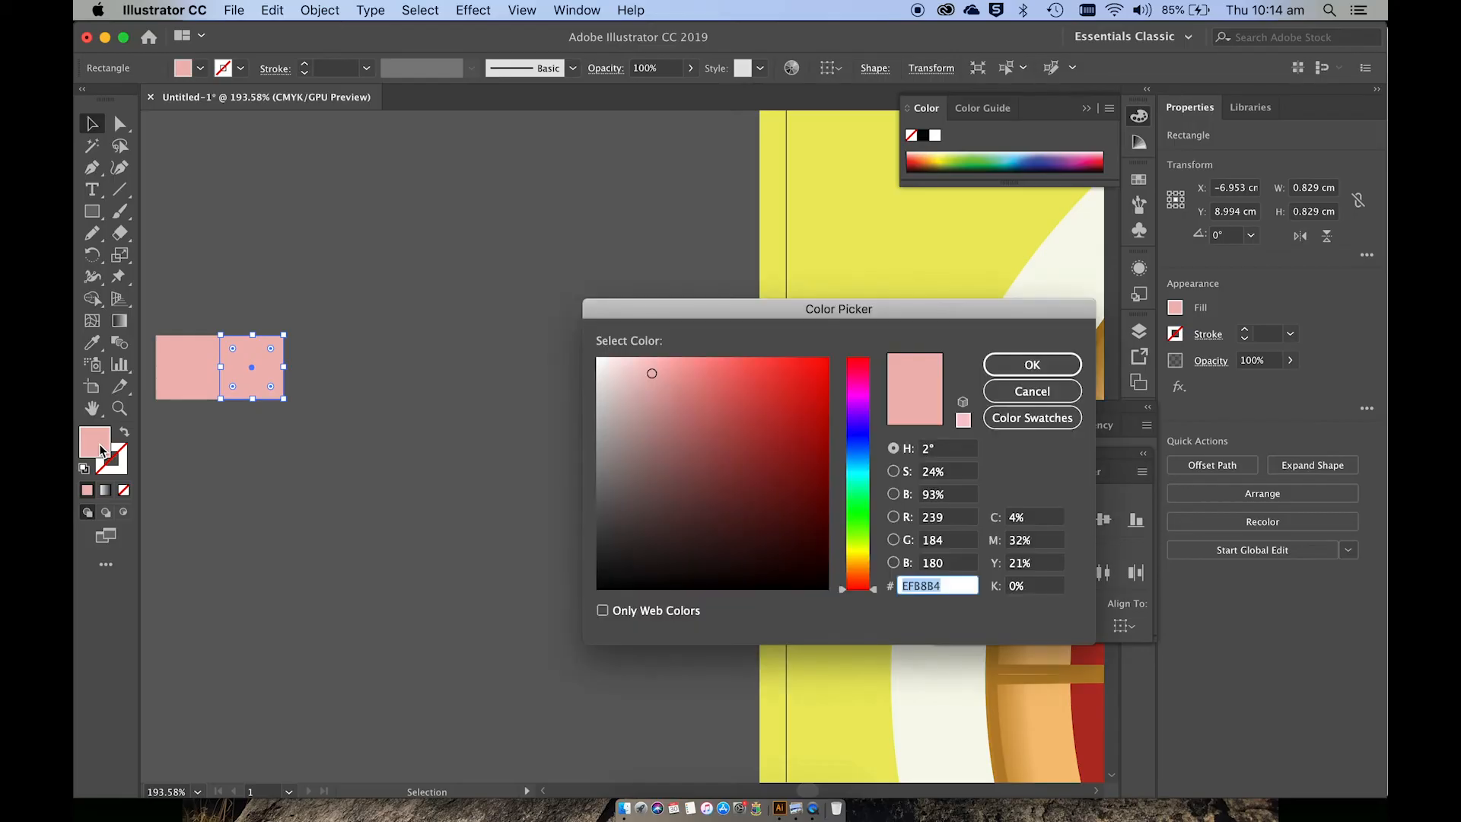
left_click(799, 369)
left_click(1032, 364)
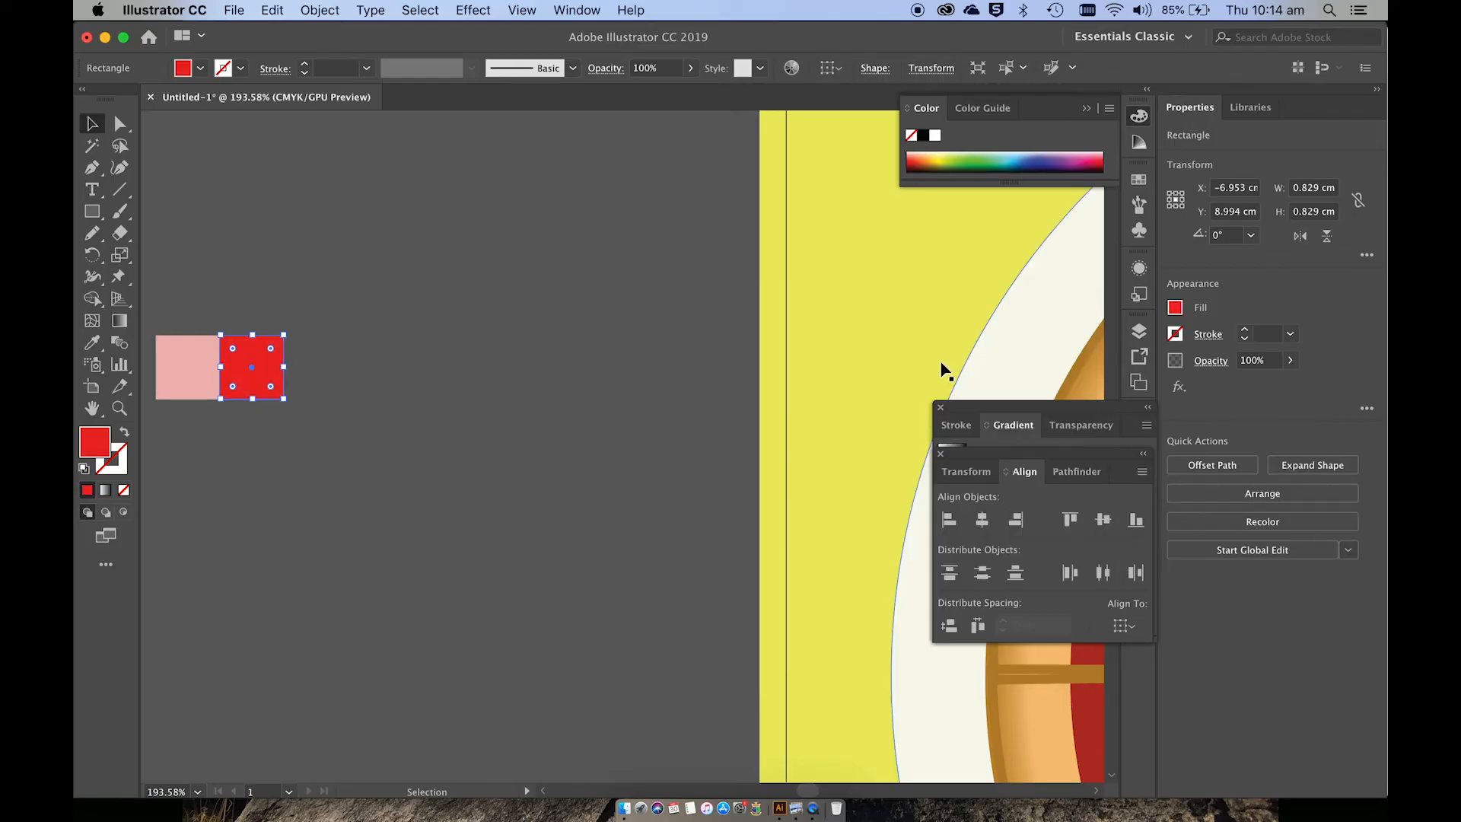
Duplicate the pink square directly below itself and fill the copy with near-white F9F9F9.
left_click(196, 359)
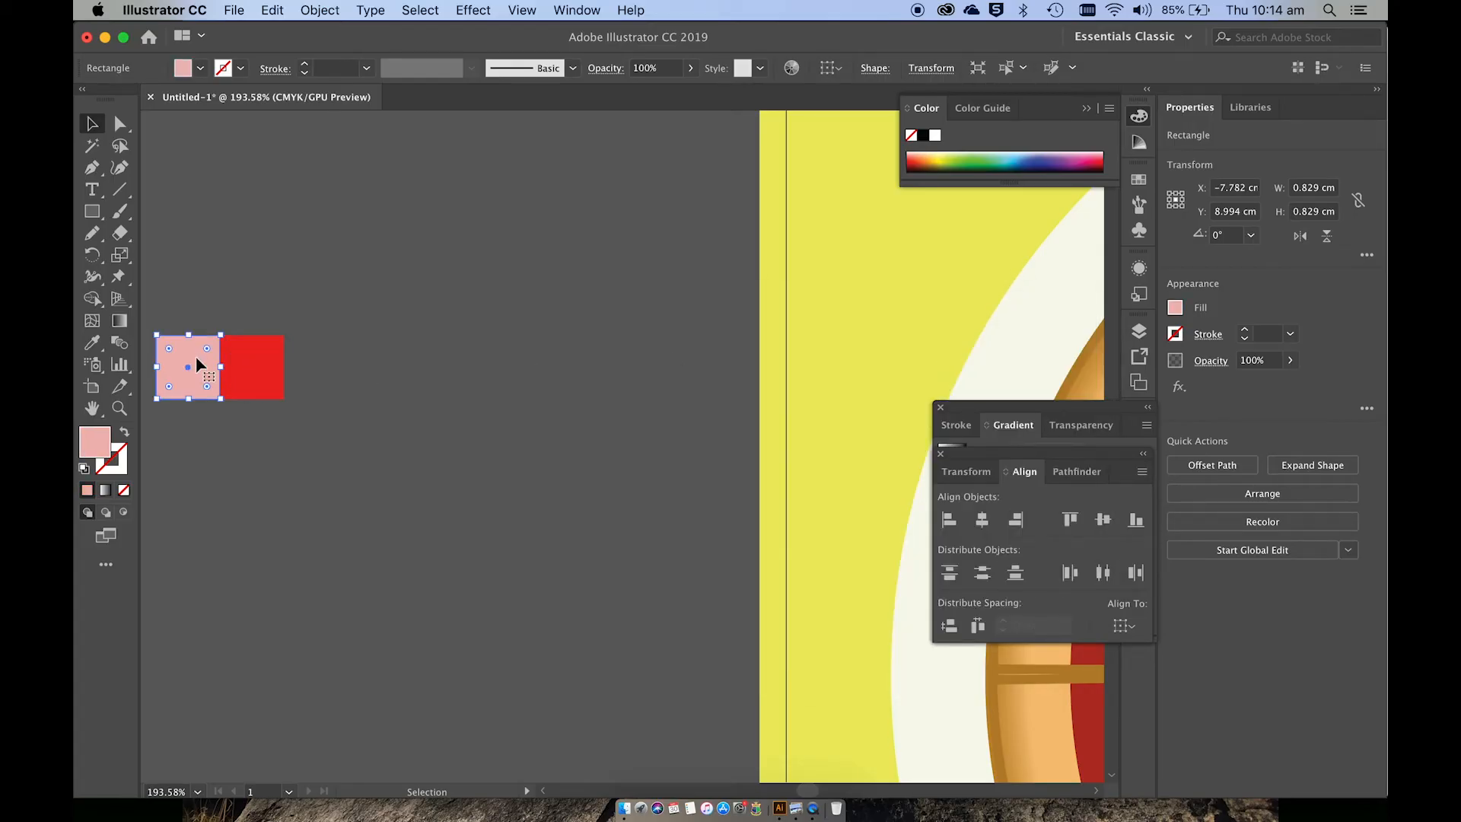
left_click_drag(196, 358, 202, 417)
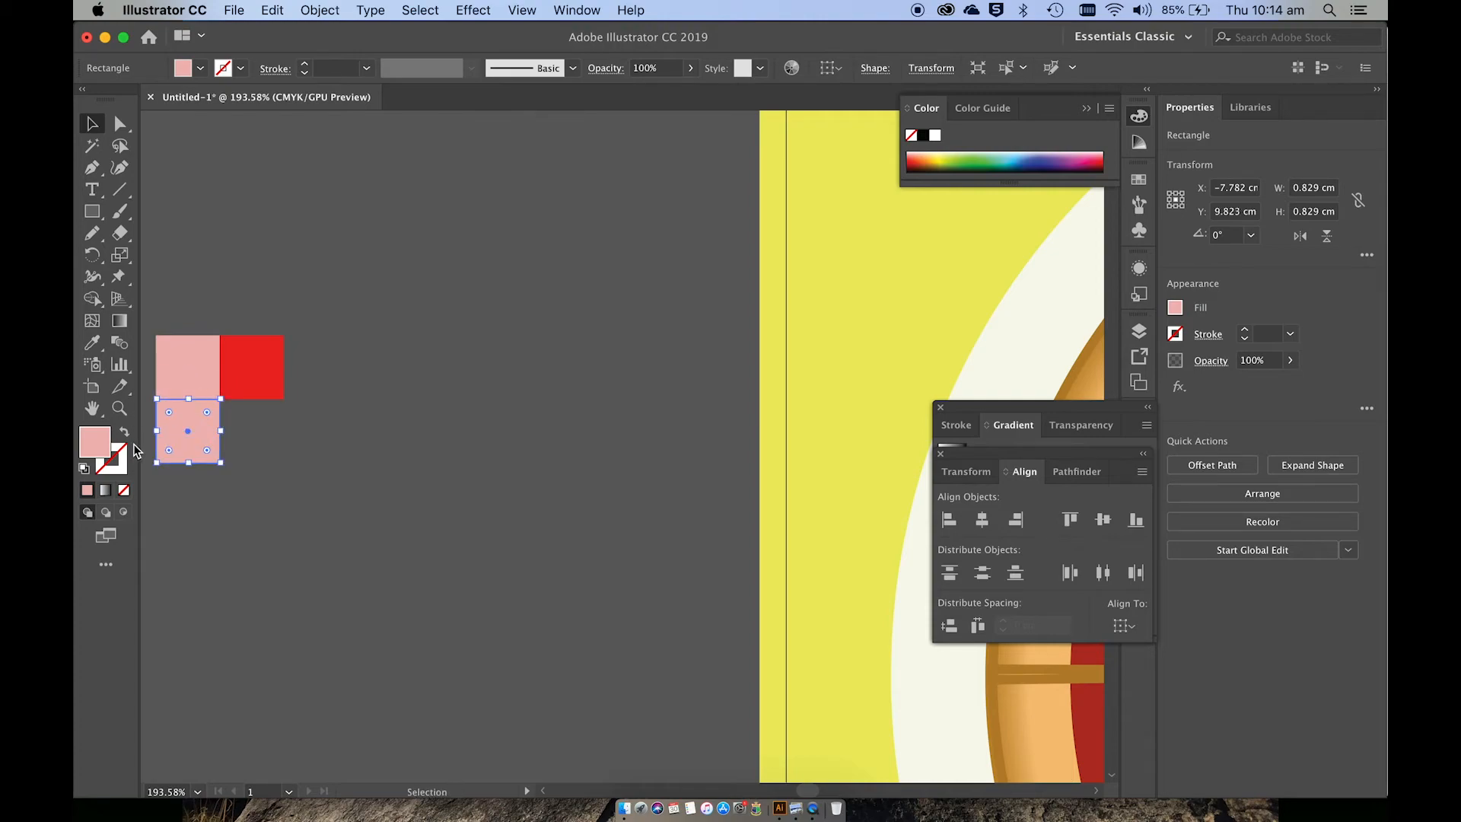
double_click(99, 449)
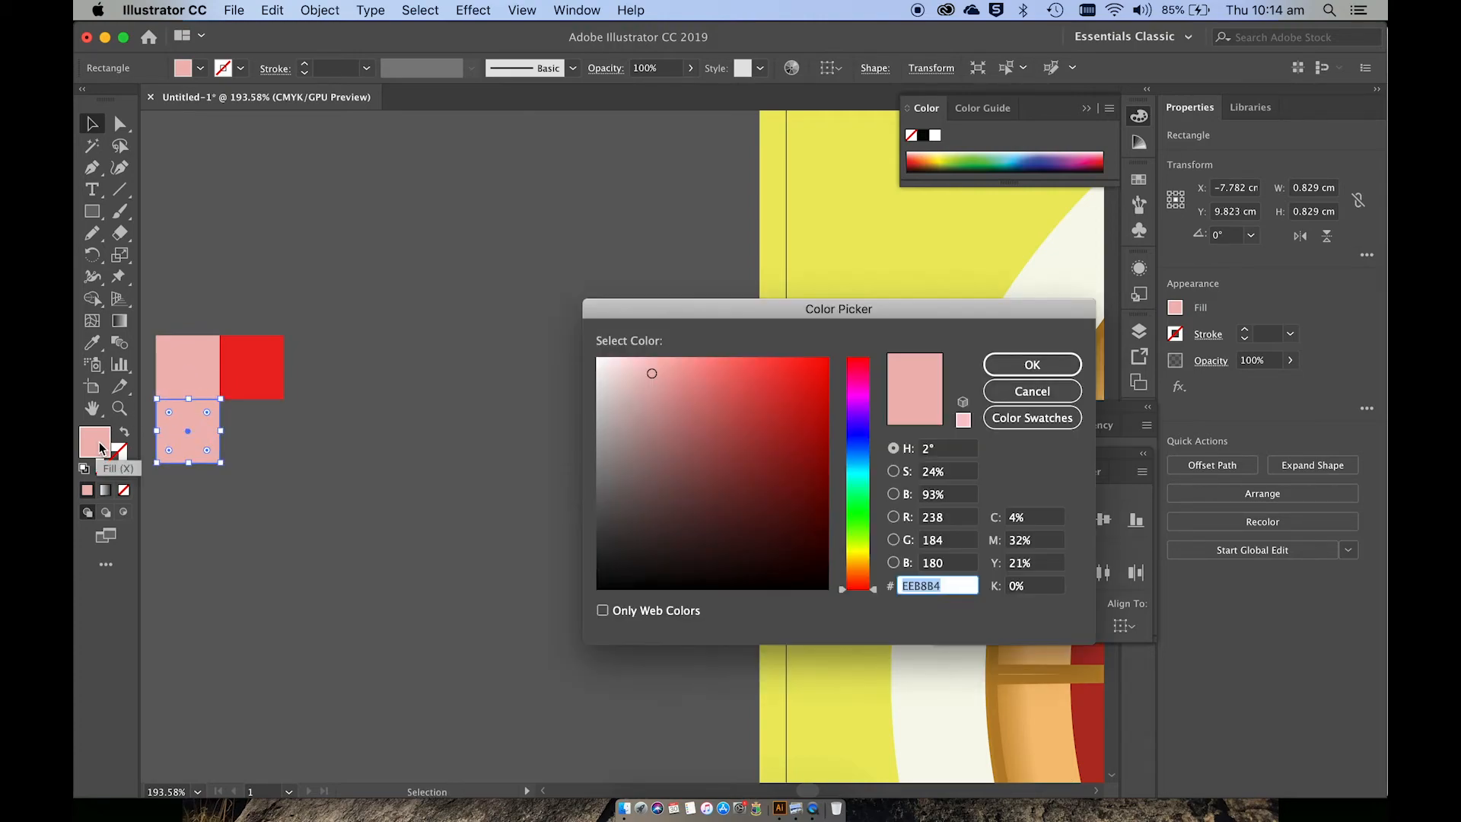
left_click(598, 360)
left_click(1032, 365)
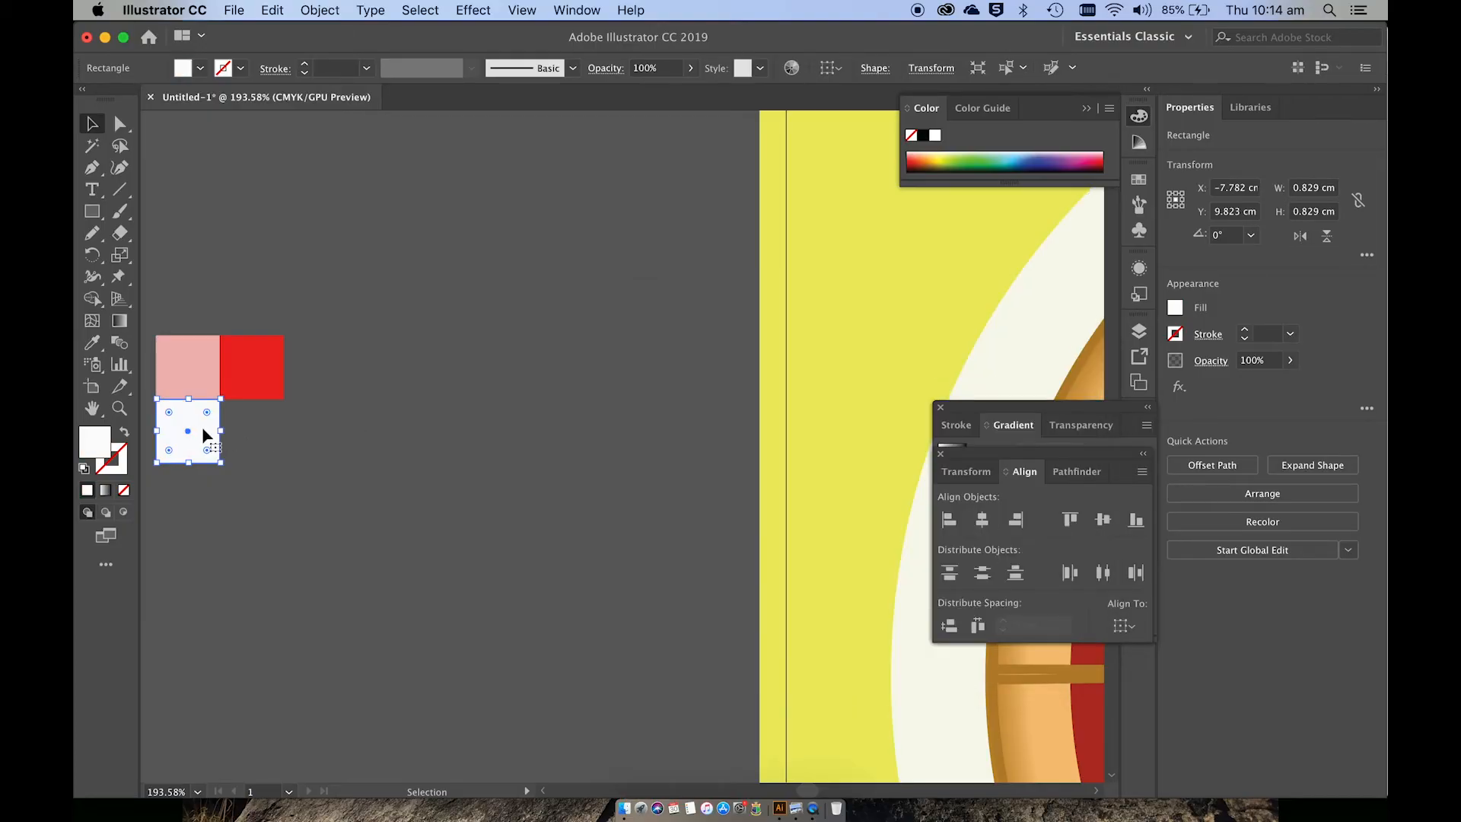
Duplicate the white square to its right to complete the two-by-two block and fill the copy with dark red 821C19.
left_click_drag(205, 428, 275, 424)
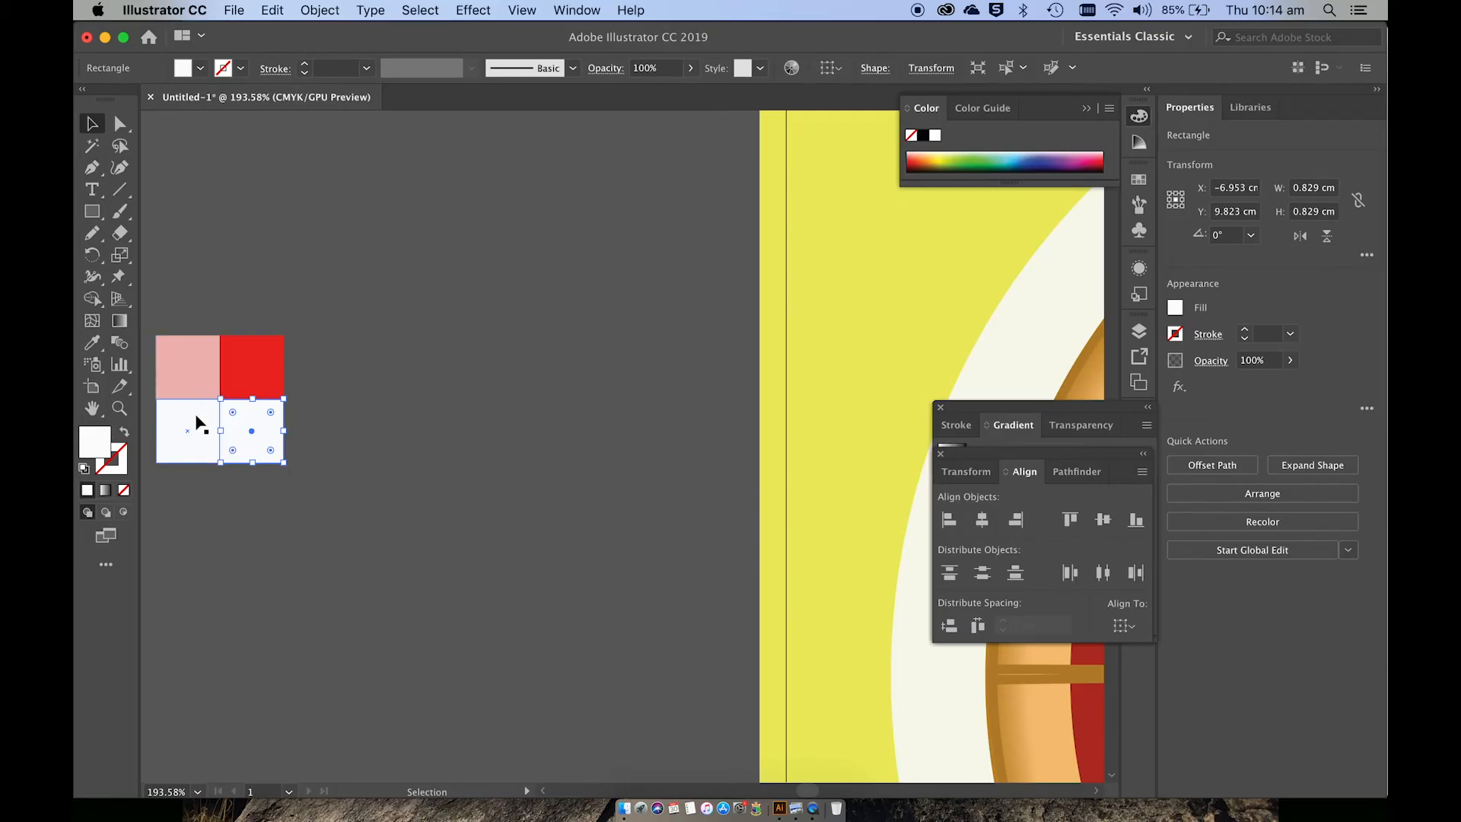
double_click(106, 443)
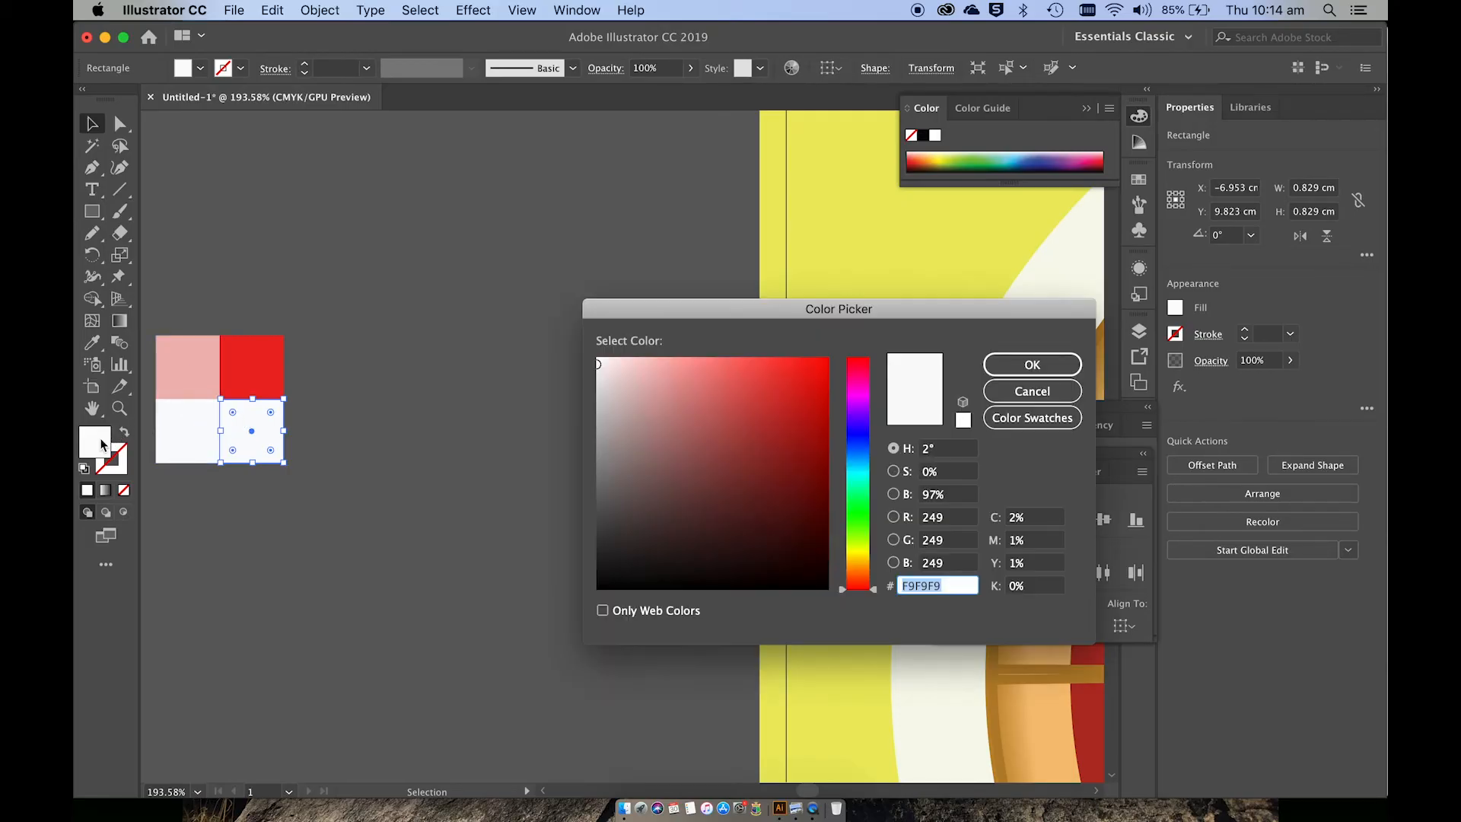
left_click(785, 472)
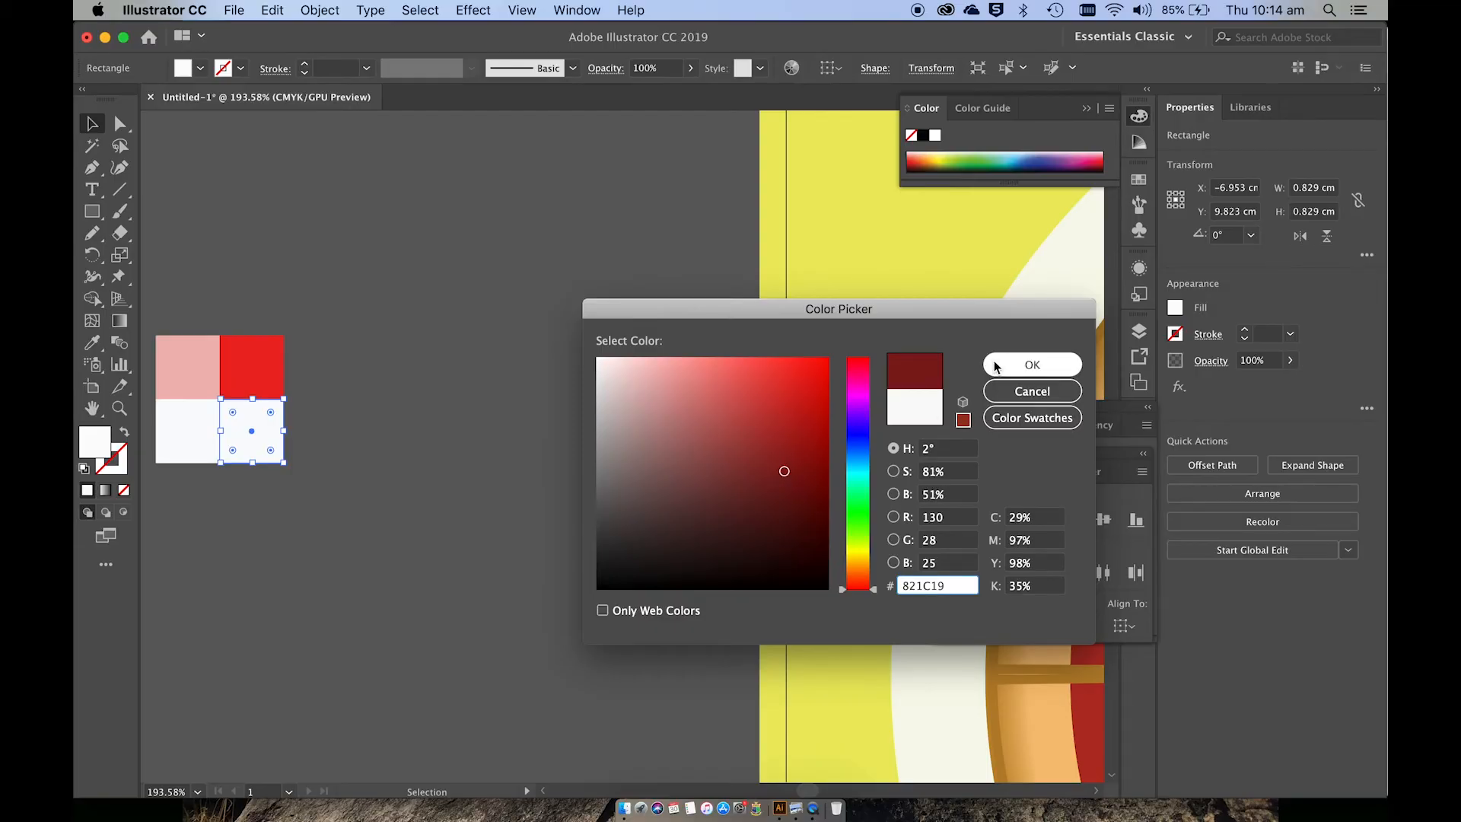
left_click(1032, 364)
left_click(498, 448)
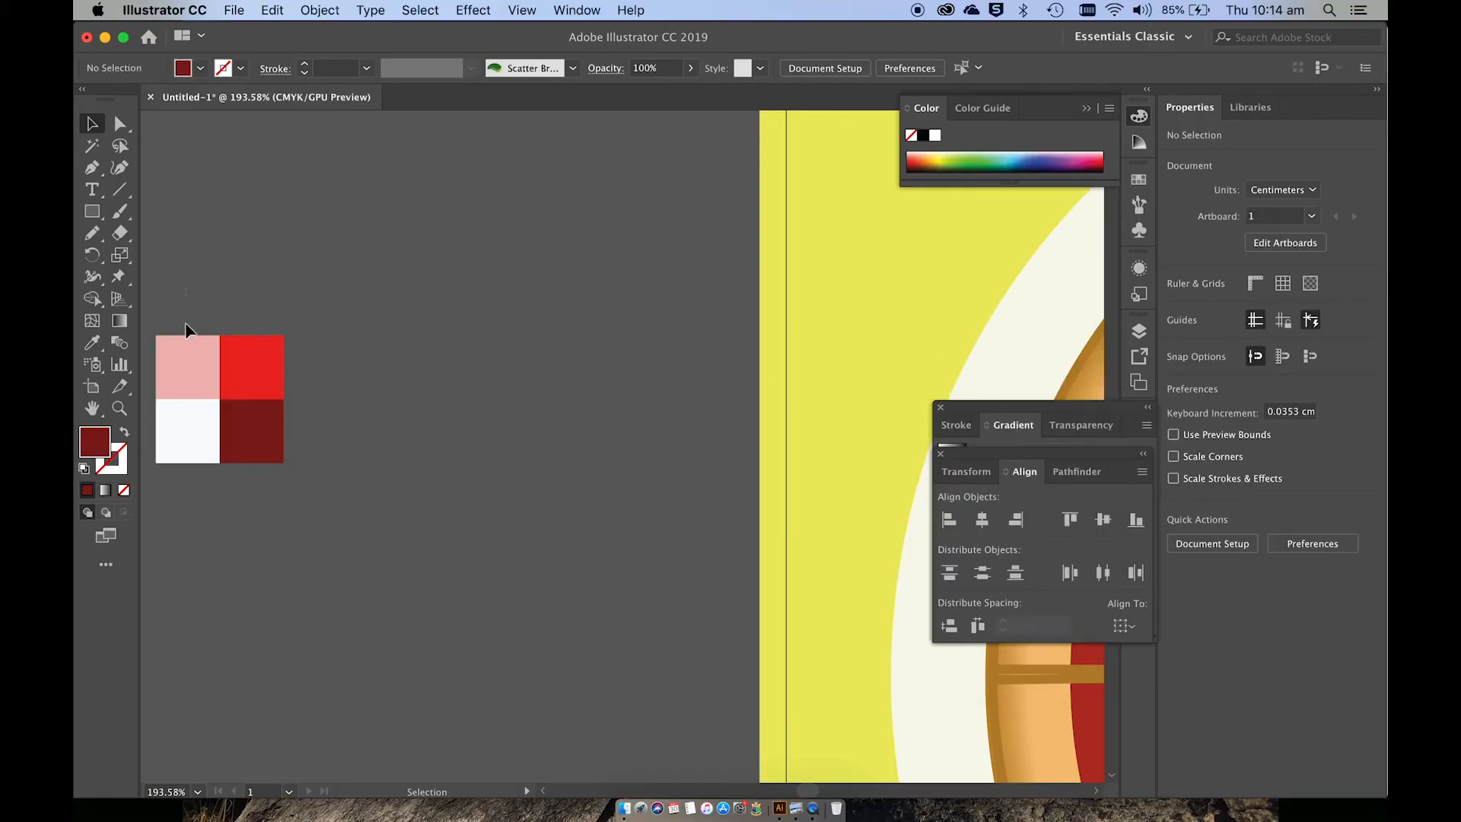
Make a new pattern from the four-square pink, red, white and dark red block.
left_click_drag(190, 330, 353, 475)
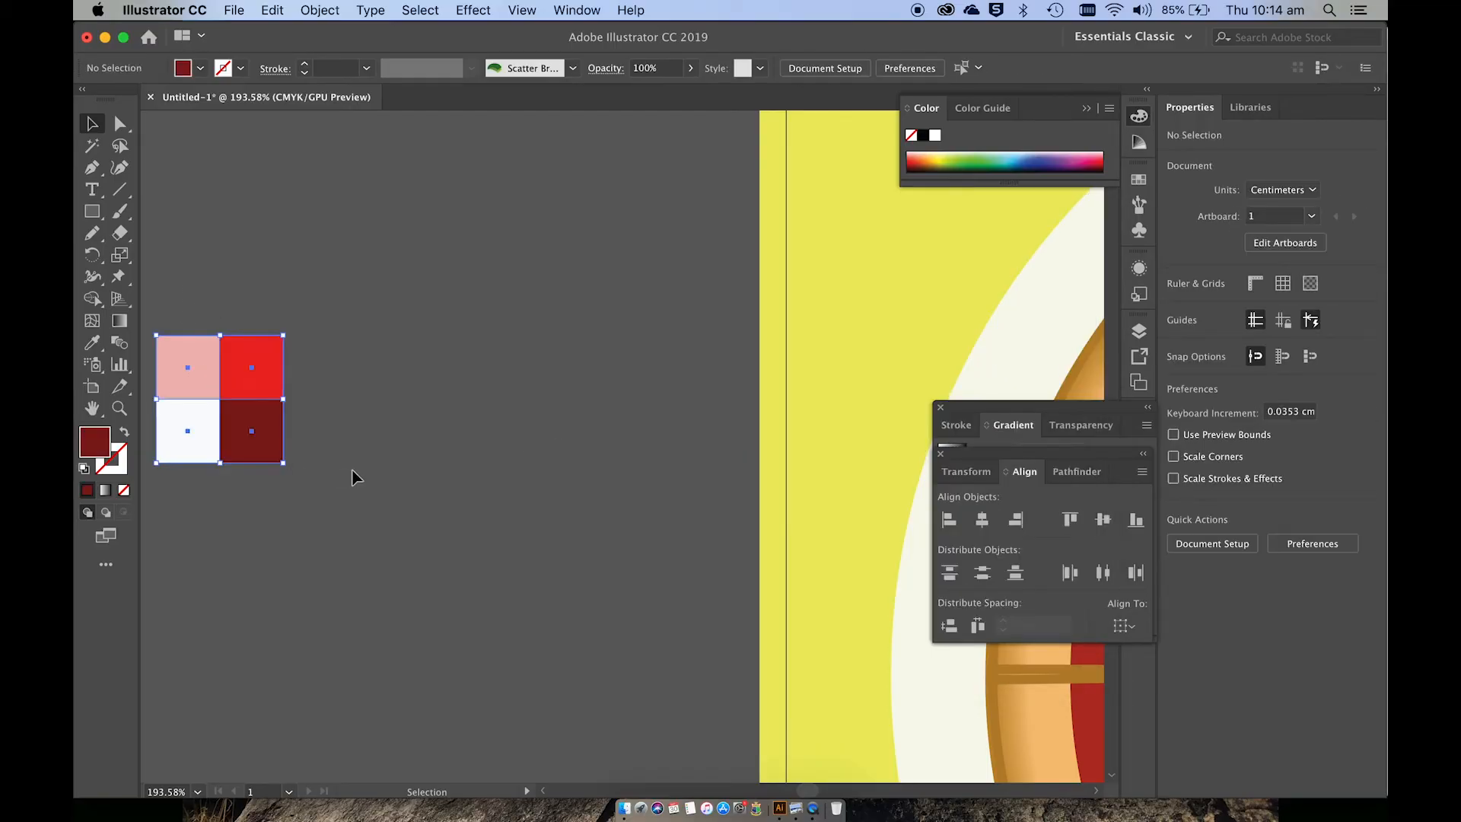
left_click(317, 10)
mouse_move(351, 435)
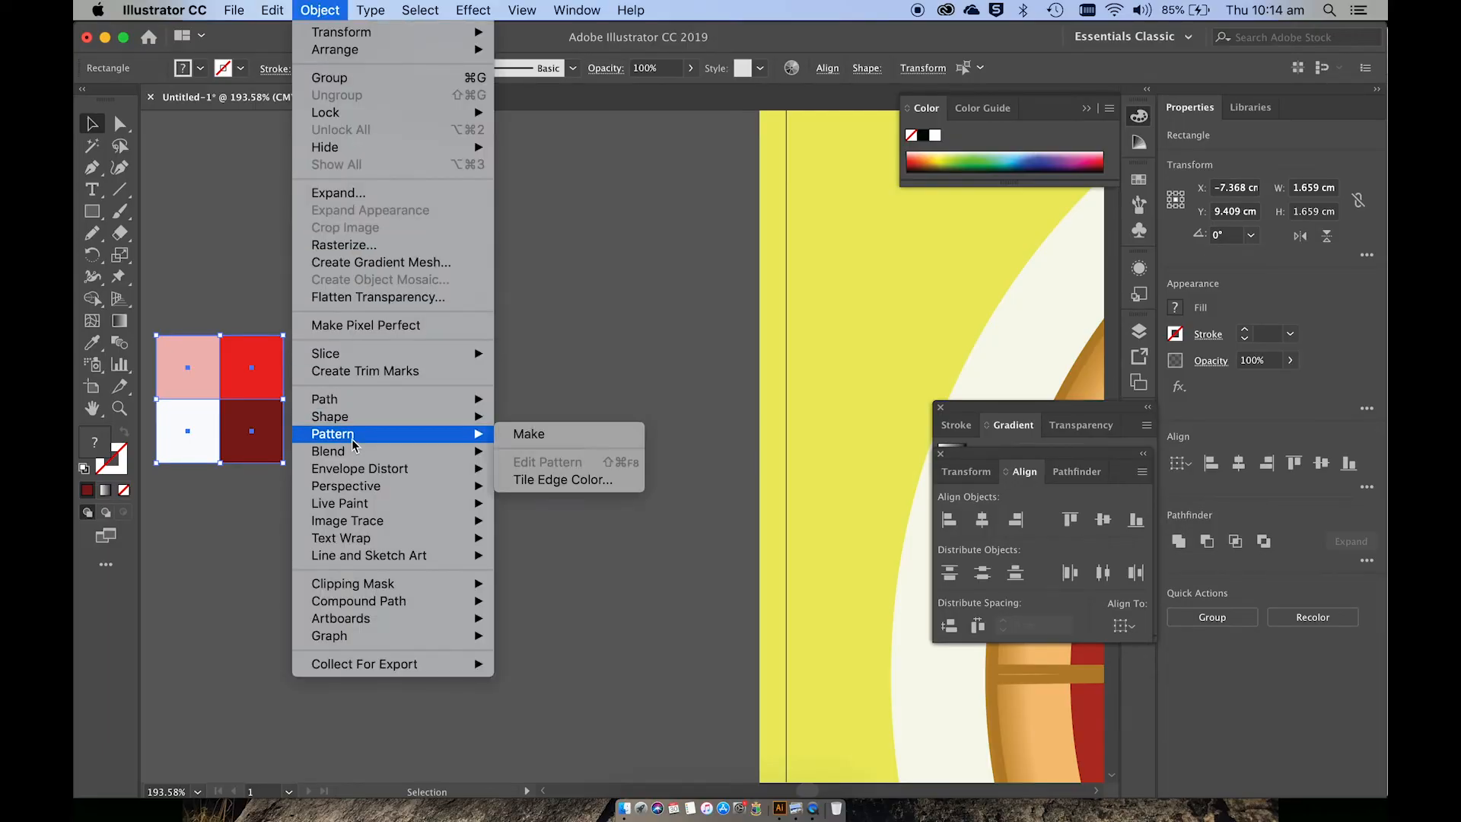
left_click(533, 433)
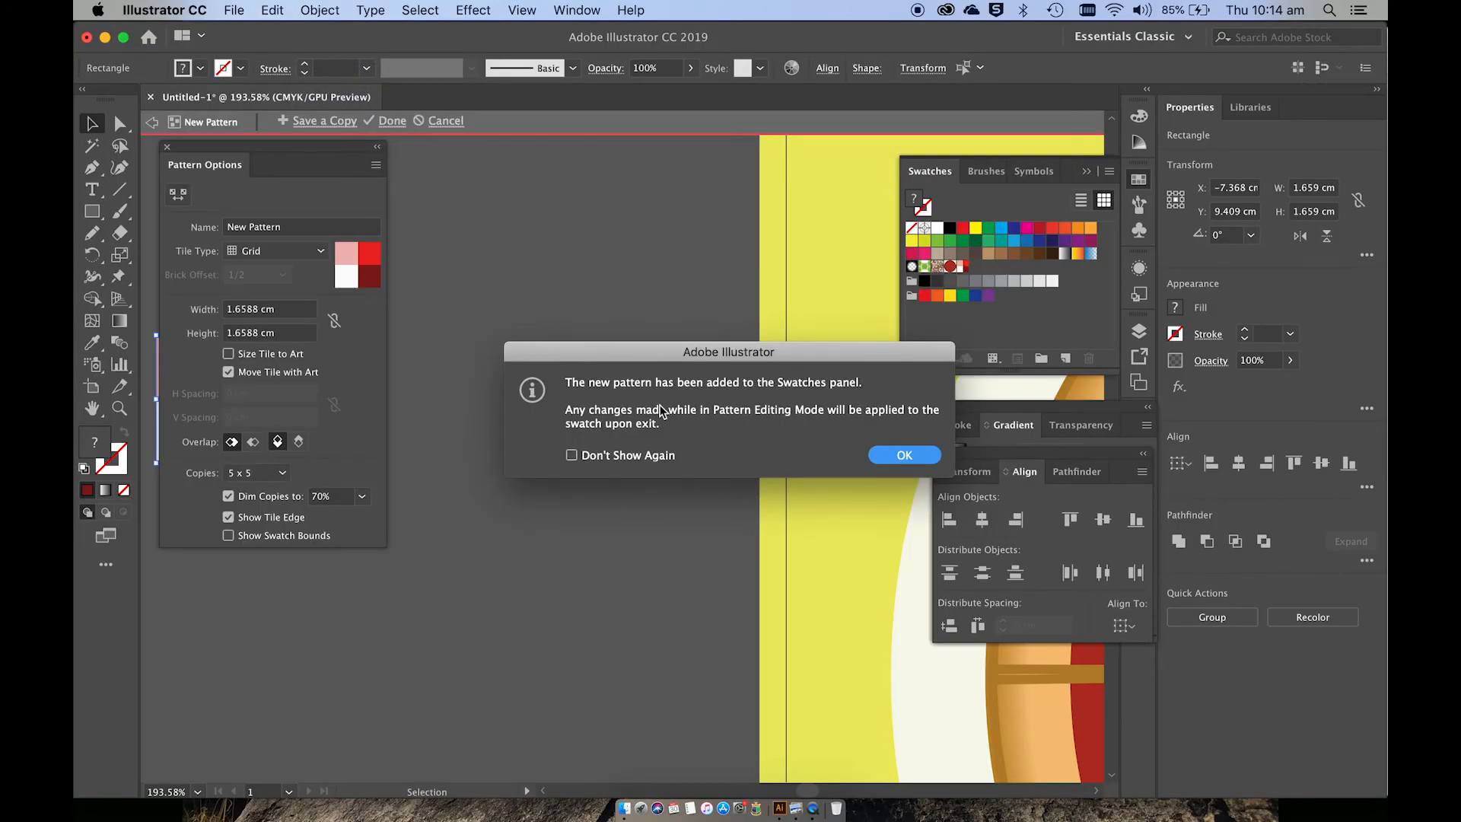
left_click(903, 455)
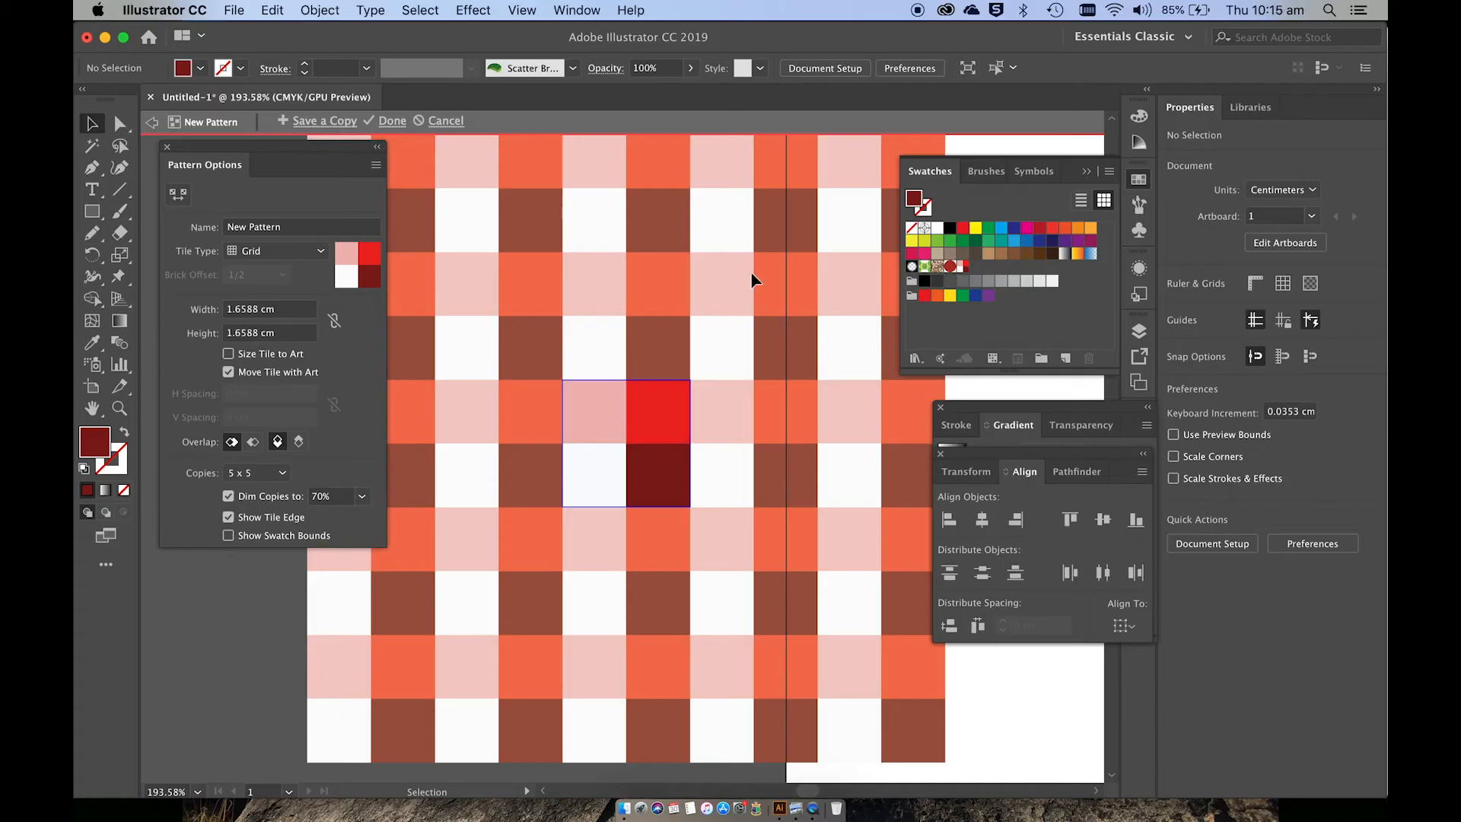
Save a copy of the pattern named "tablecloth" and finish pattern editing.
left_click(271, 256)
left_click(273, 265)
left_click(335, 121)
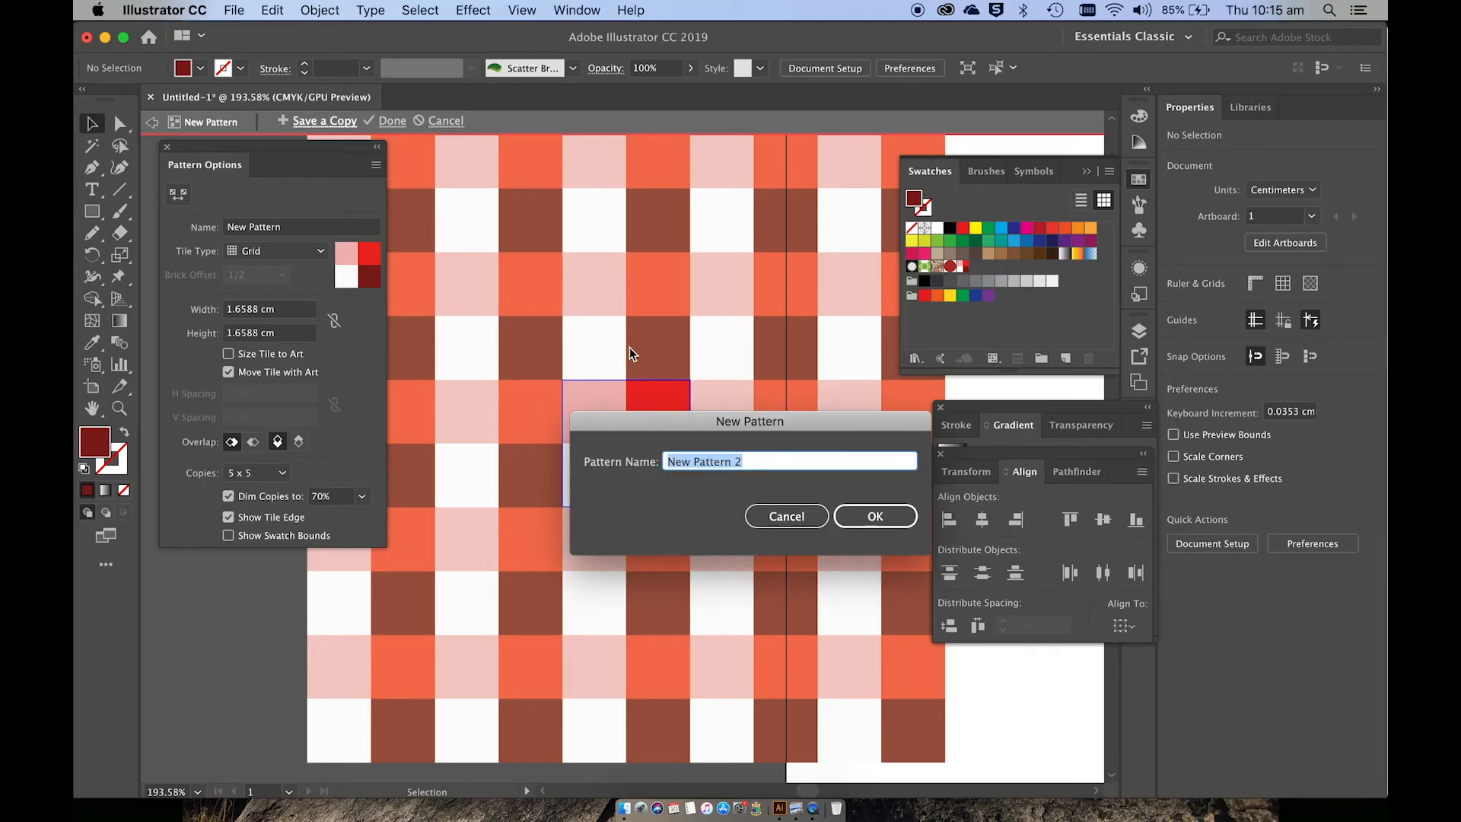
type("tablecloth")
left_click(874, 517)
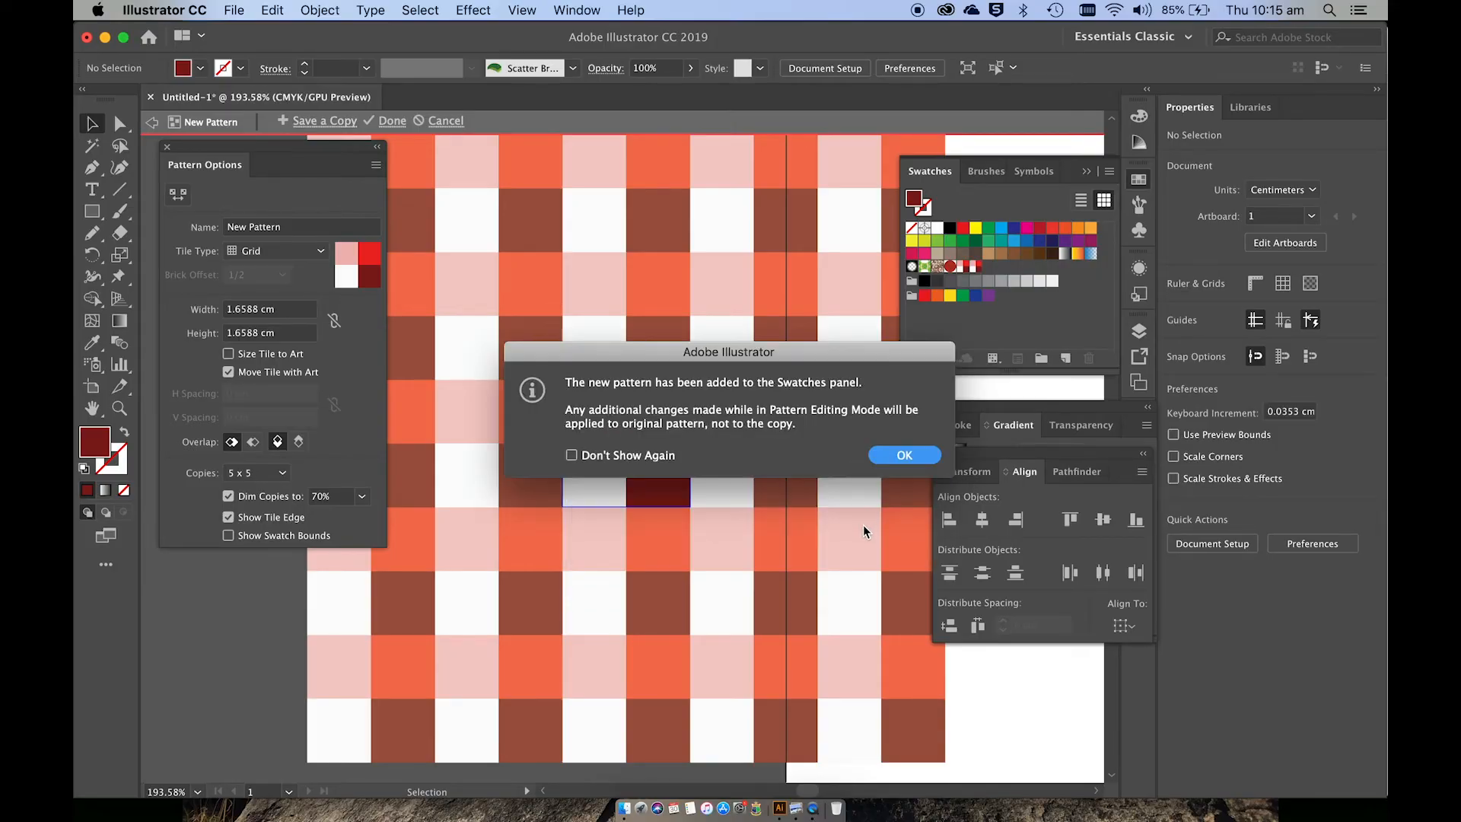
left_click(906, 452)
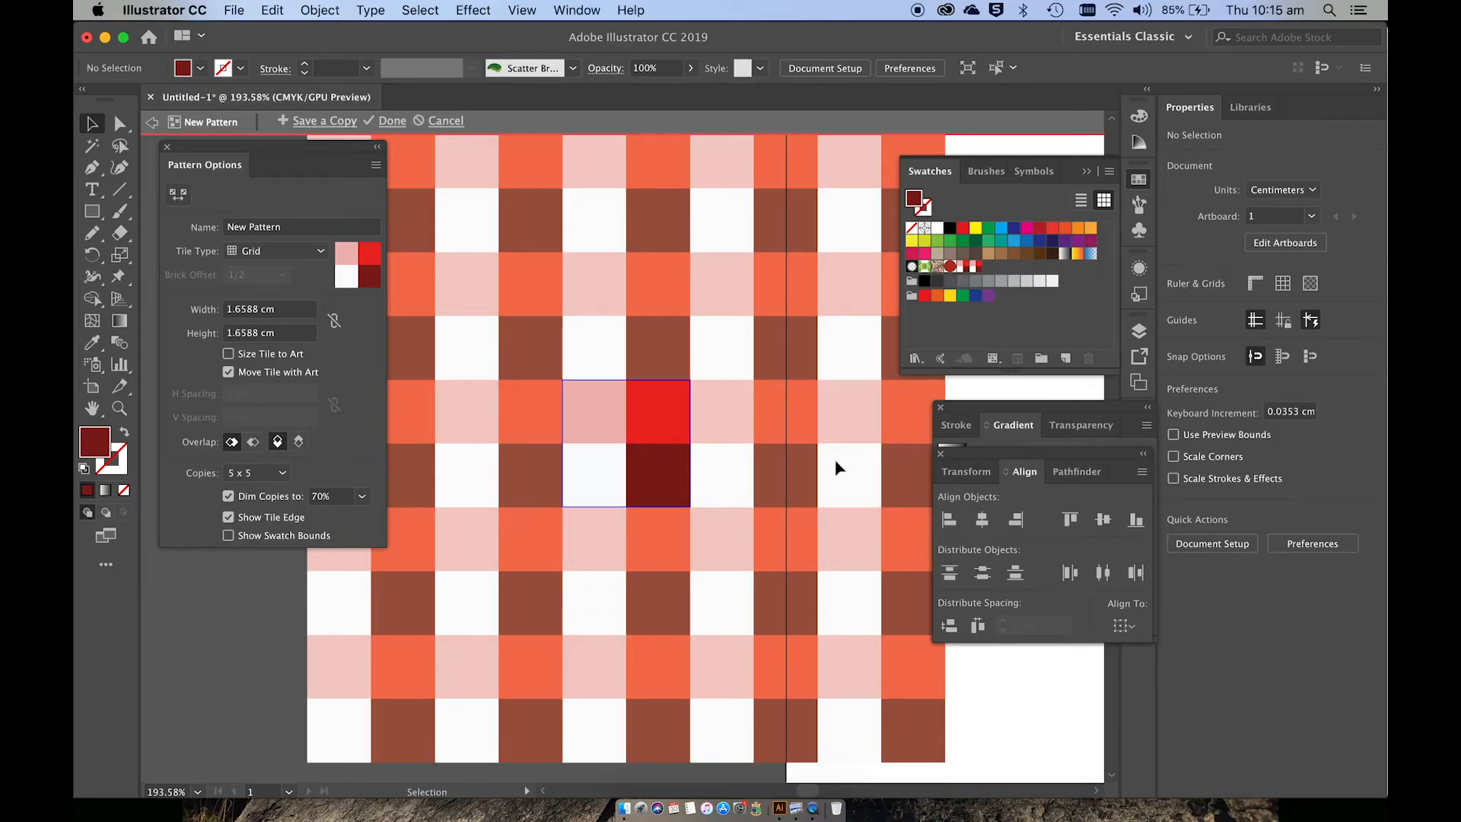
left_click(394, 121)
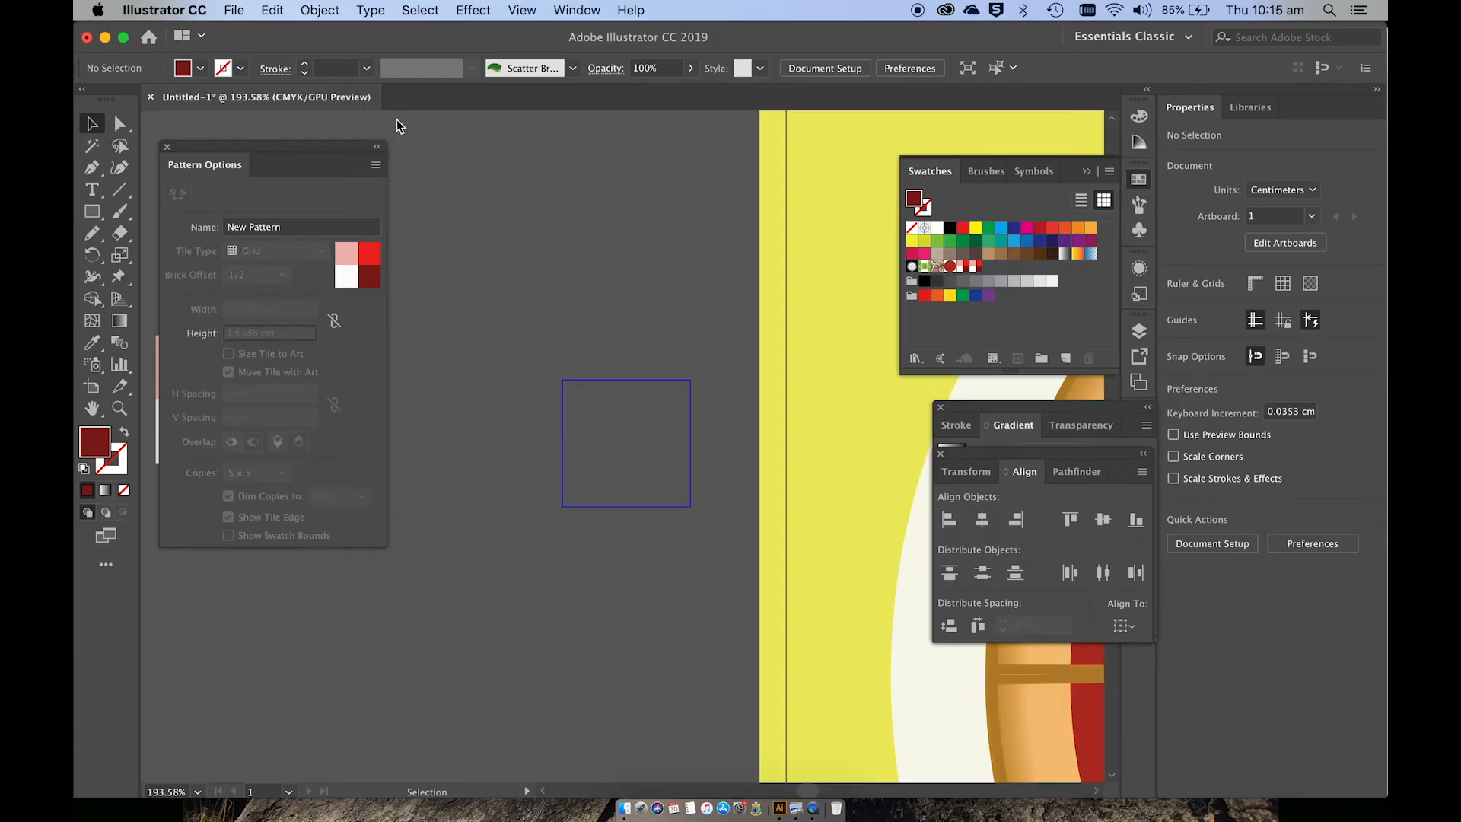
Fill the yellow background square with the tablecloth pattern swatch.
scroll(636, 385, "right", 3)
scroll(630, 381, "left", 2)
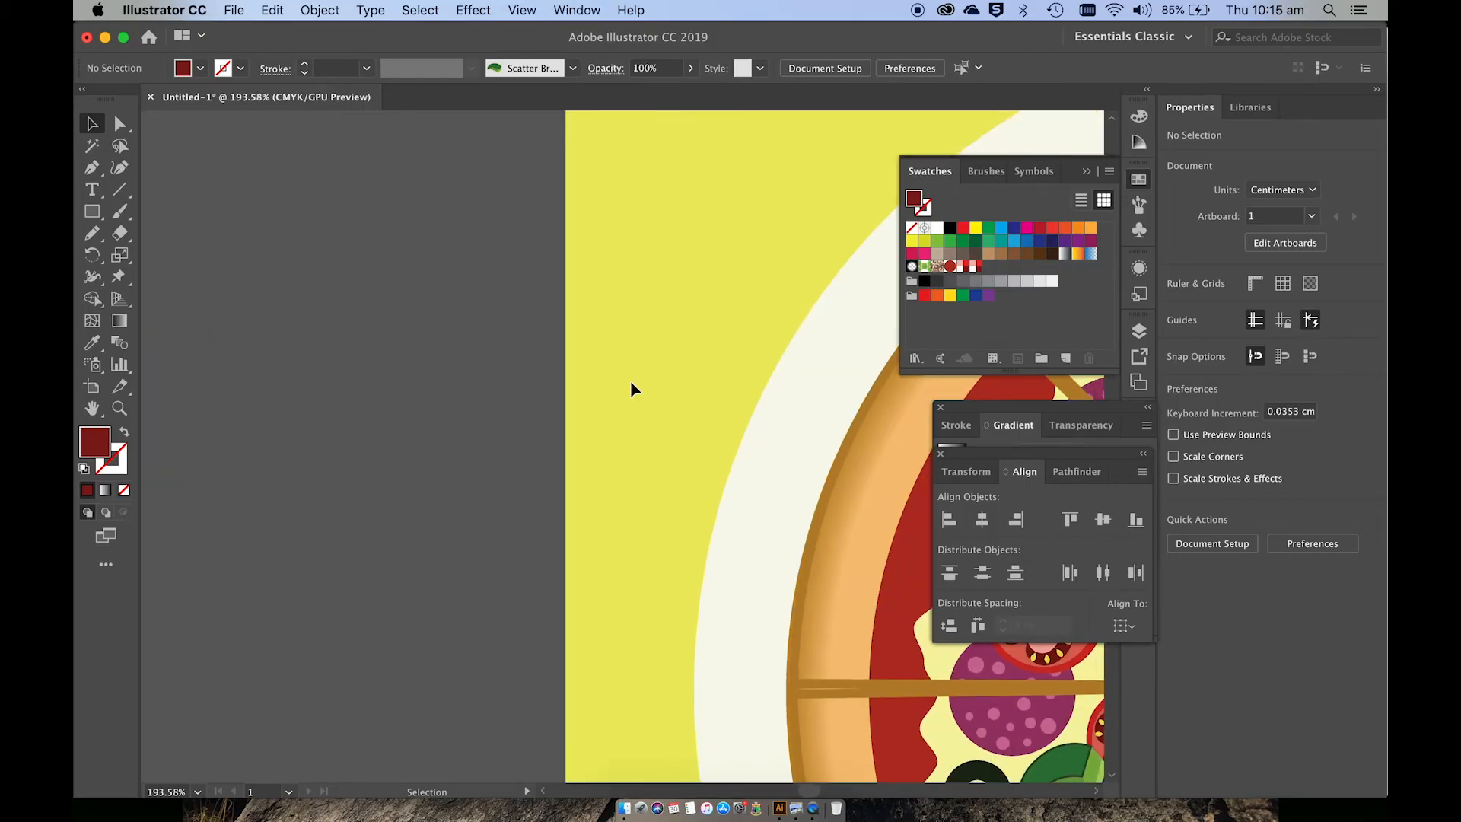
scroll(630, 381, "down", 6)
scroll(630, 380, "right", 3)
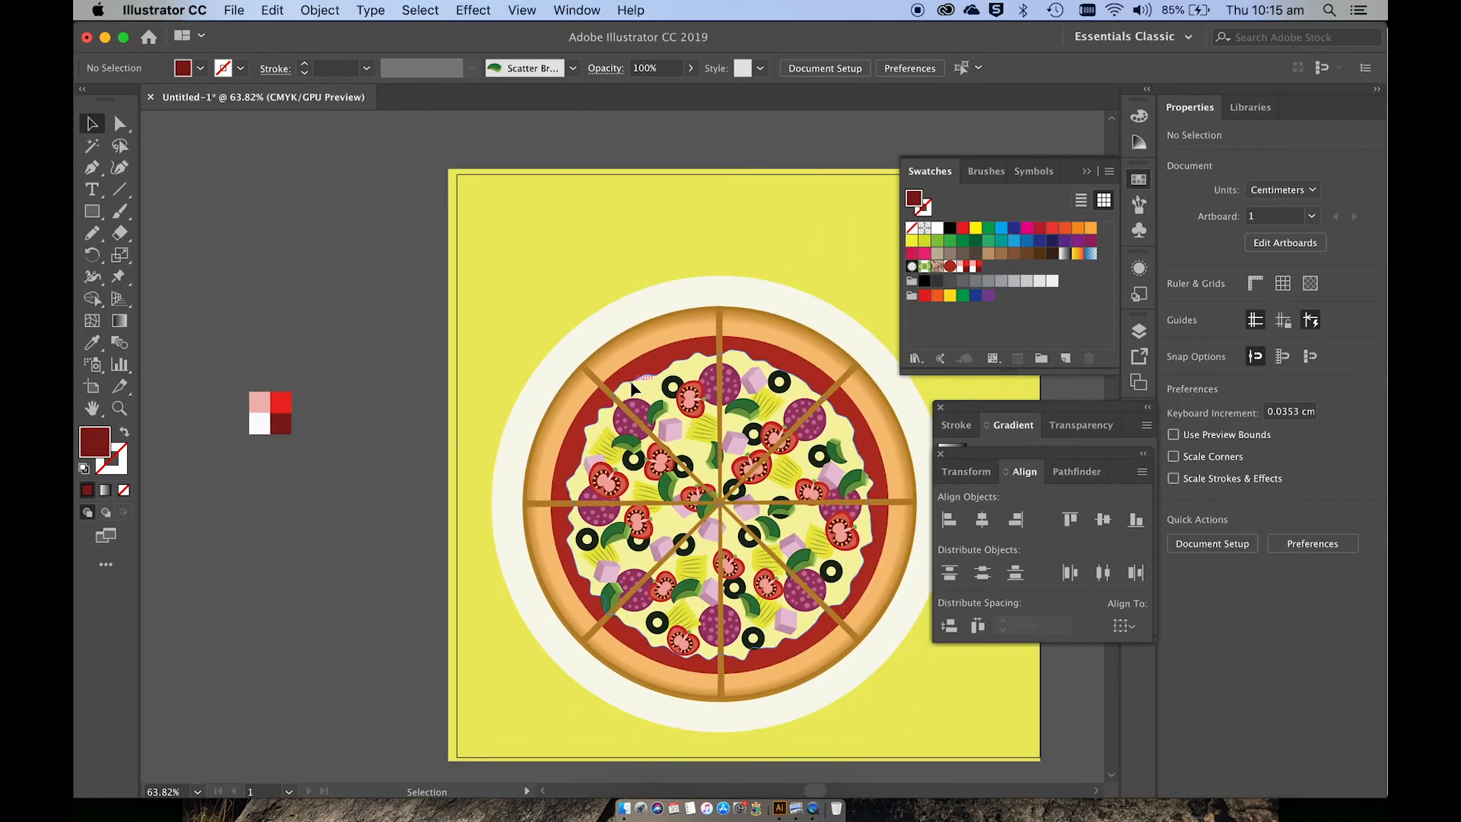
left_click(600, 245)
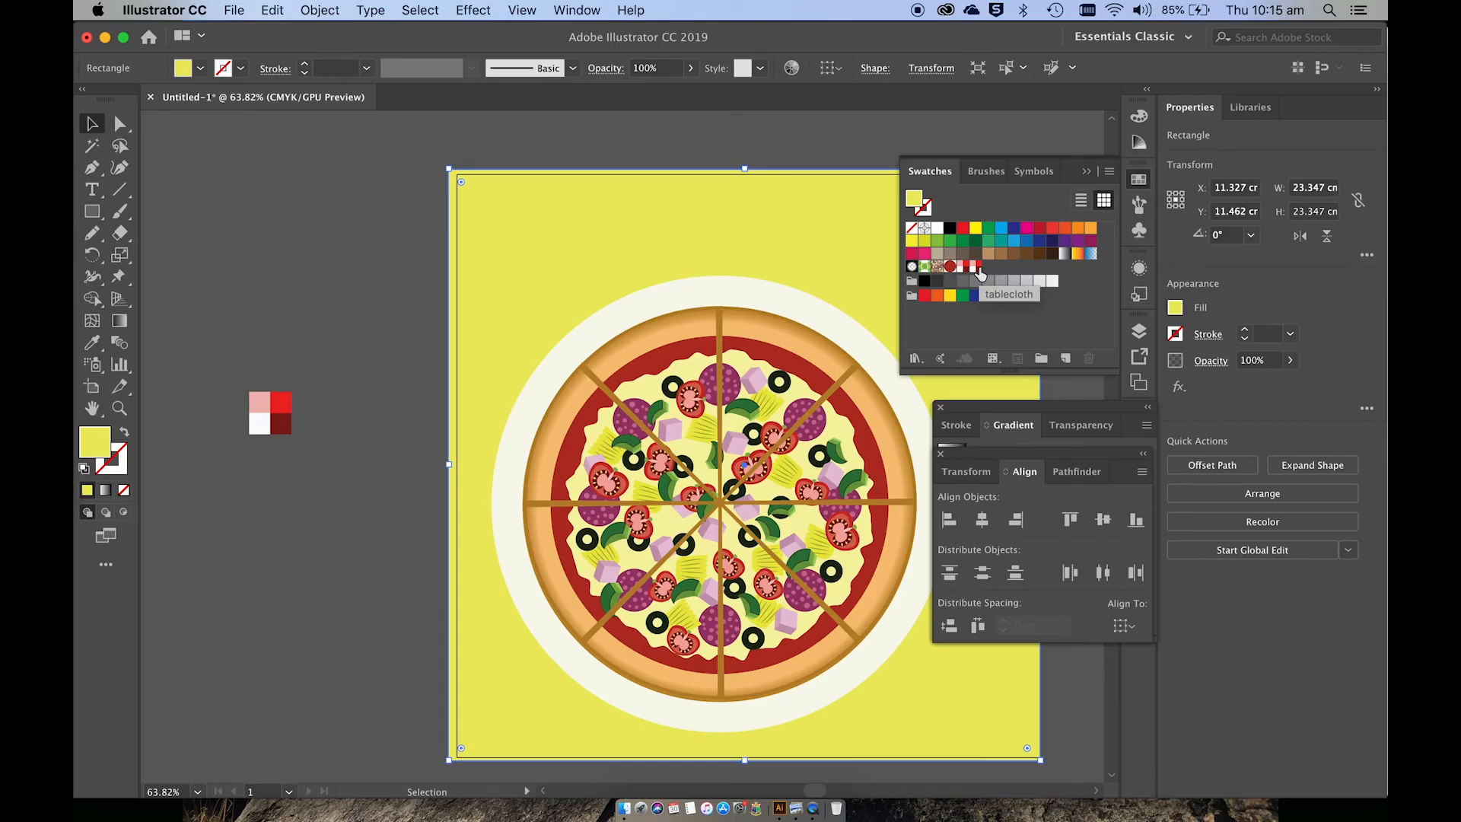
left_click(977, 268)
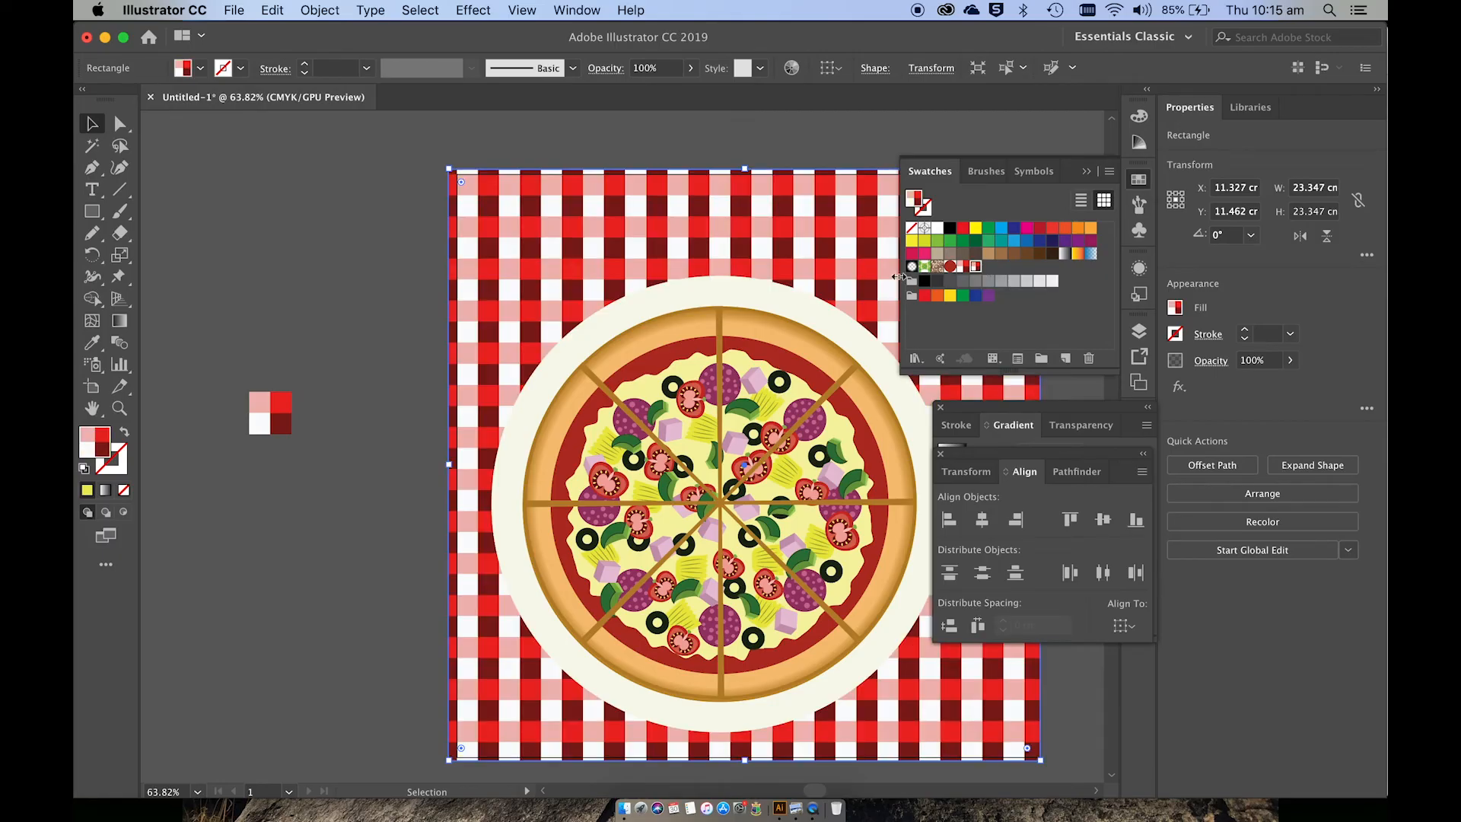
Enlarge the pizza and its plate together proportionally to about 20 cm across, keeping them within the tablecloth.
scroll(898, 293, "down", 3)
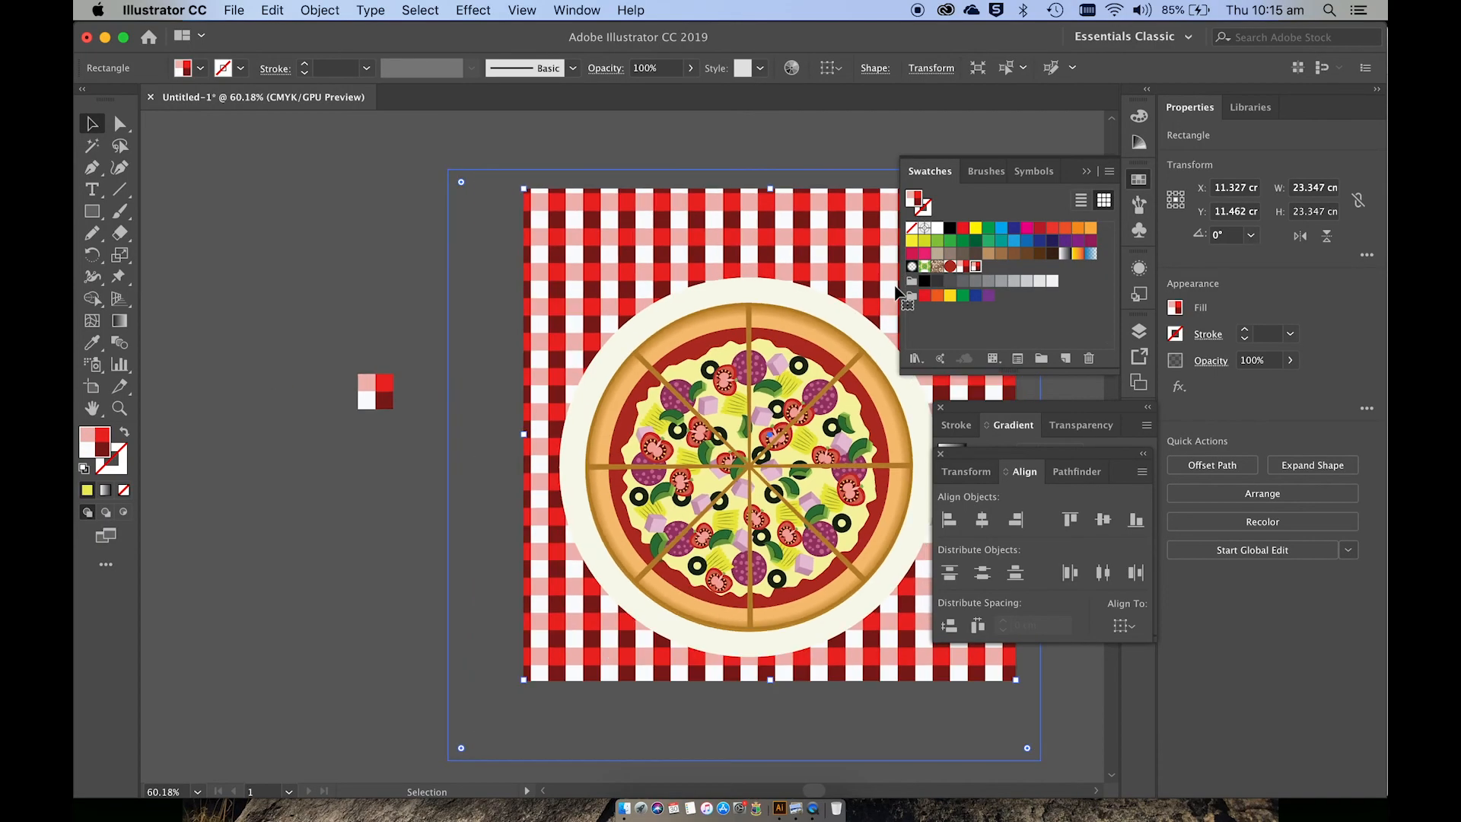
scroll(898, 293, "right", 5)
scroll(898, 294, "left", 1)
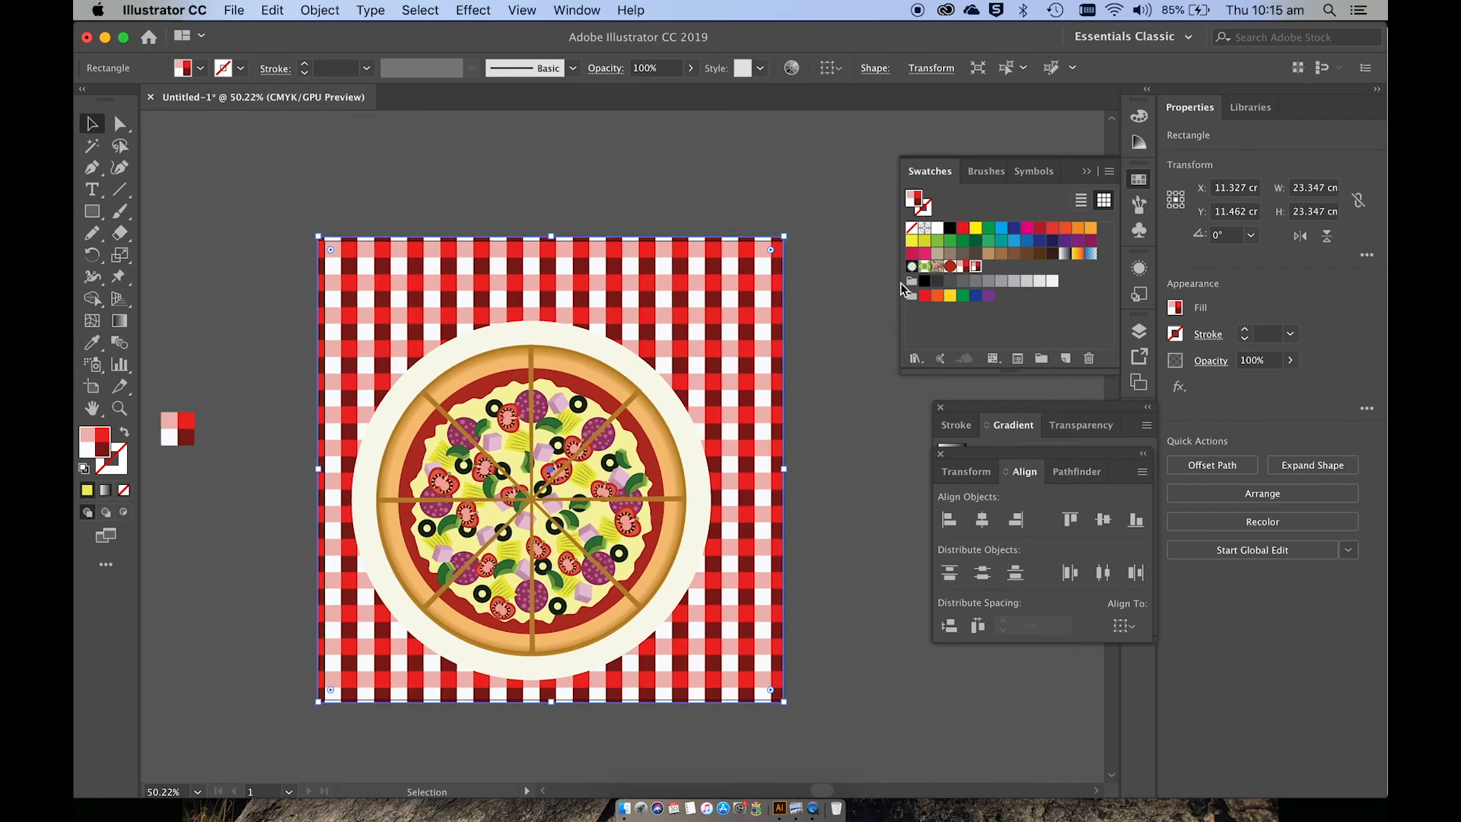
left_click(618, 407)
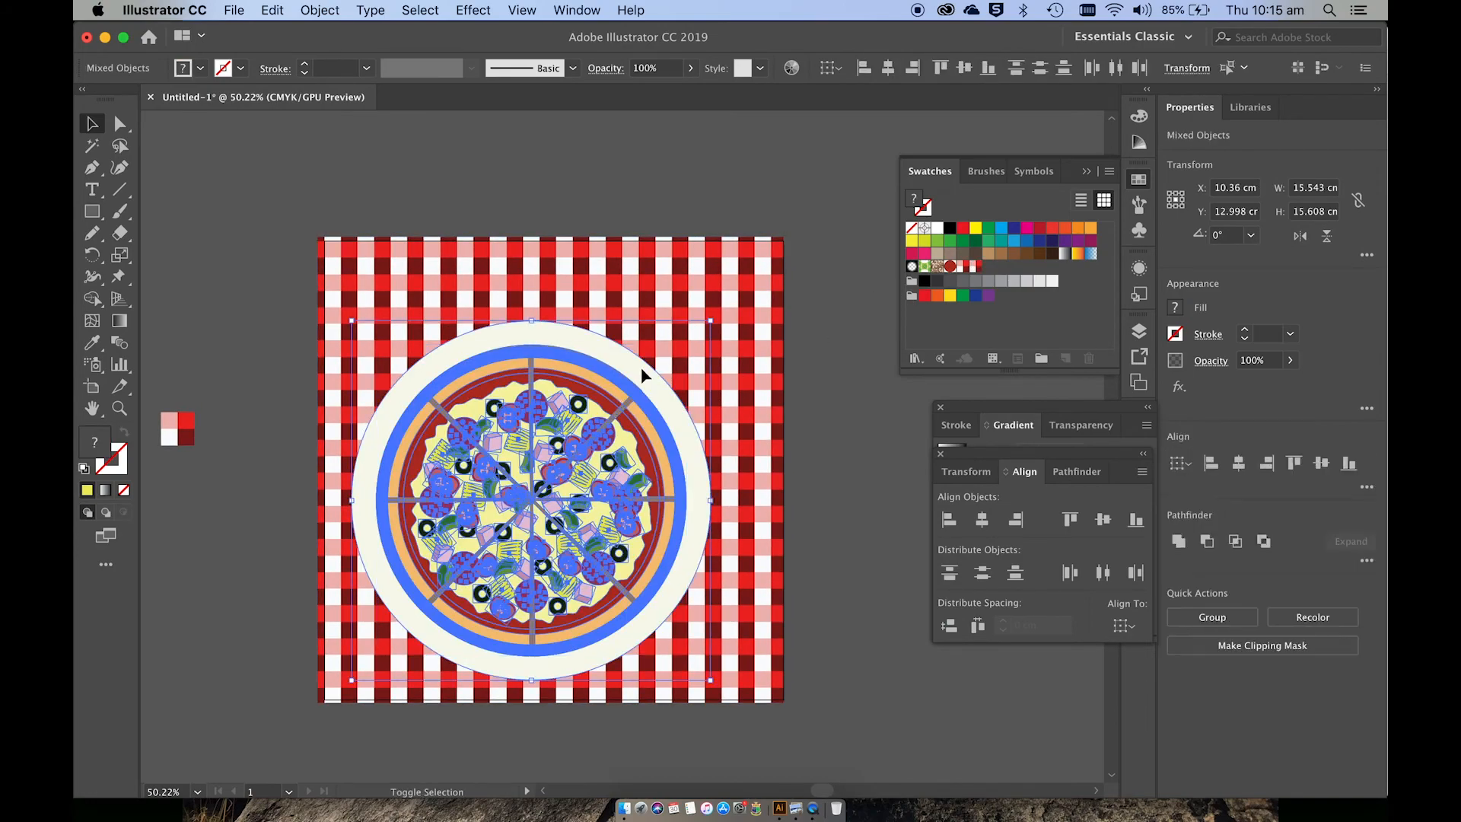
left_click_drag(712, 320, 752, 281)
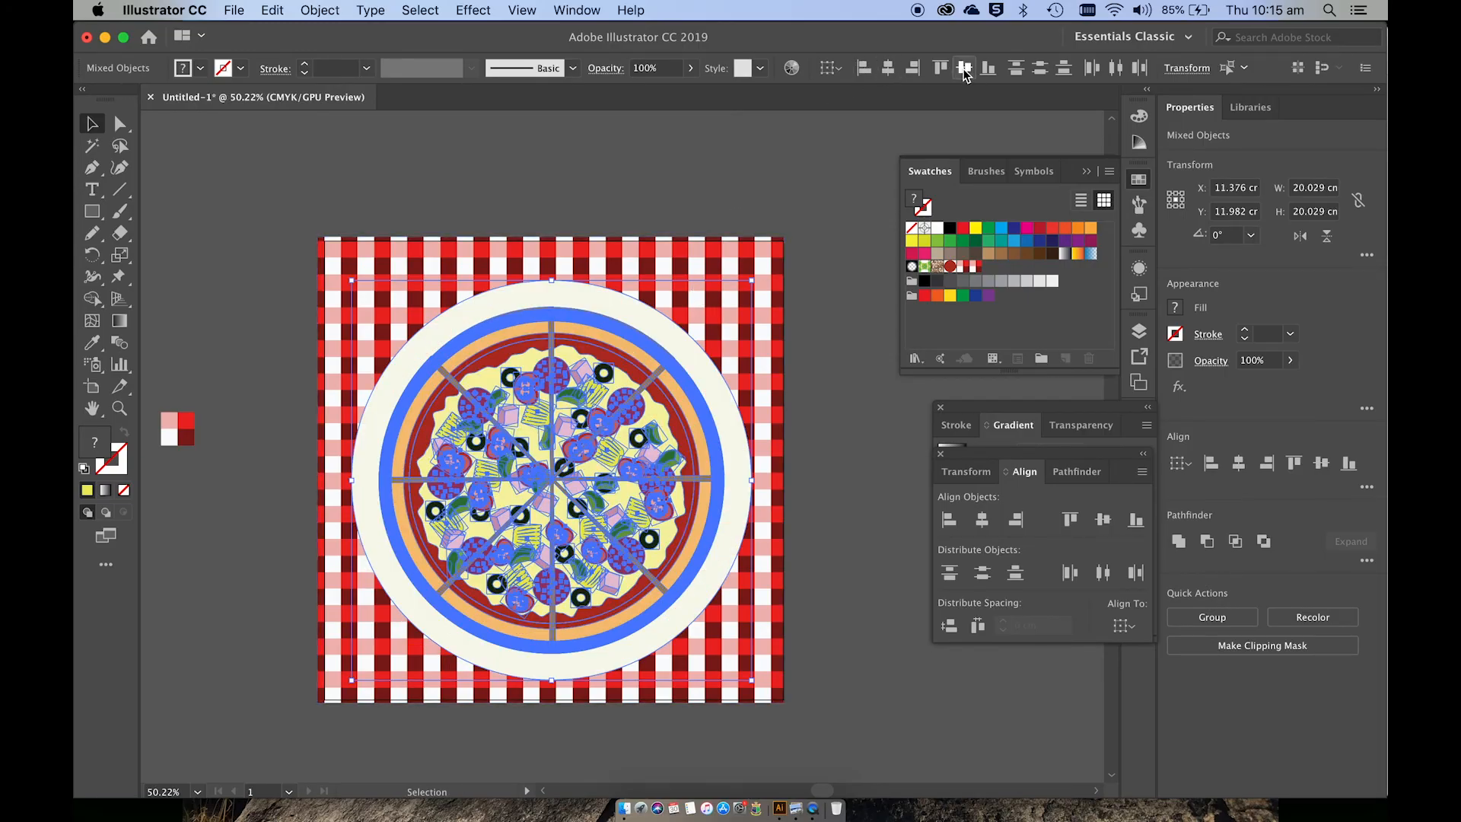
left_click(813, 157)
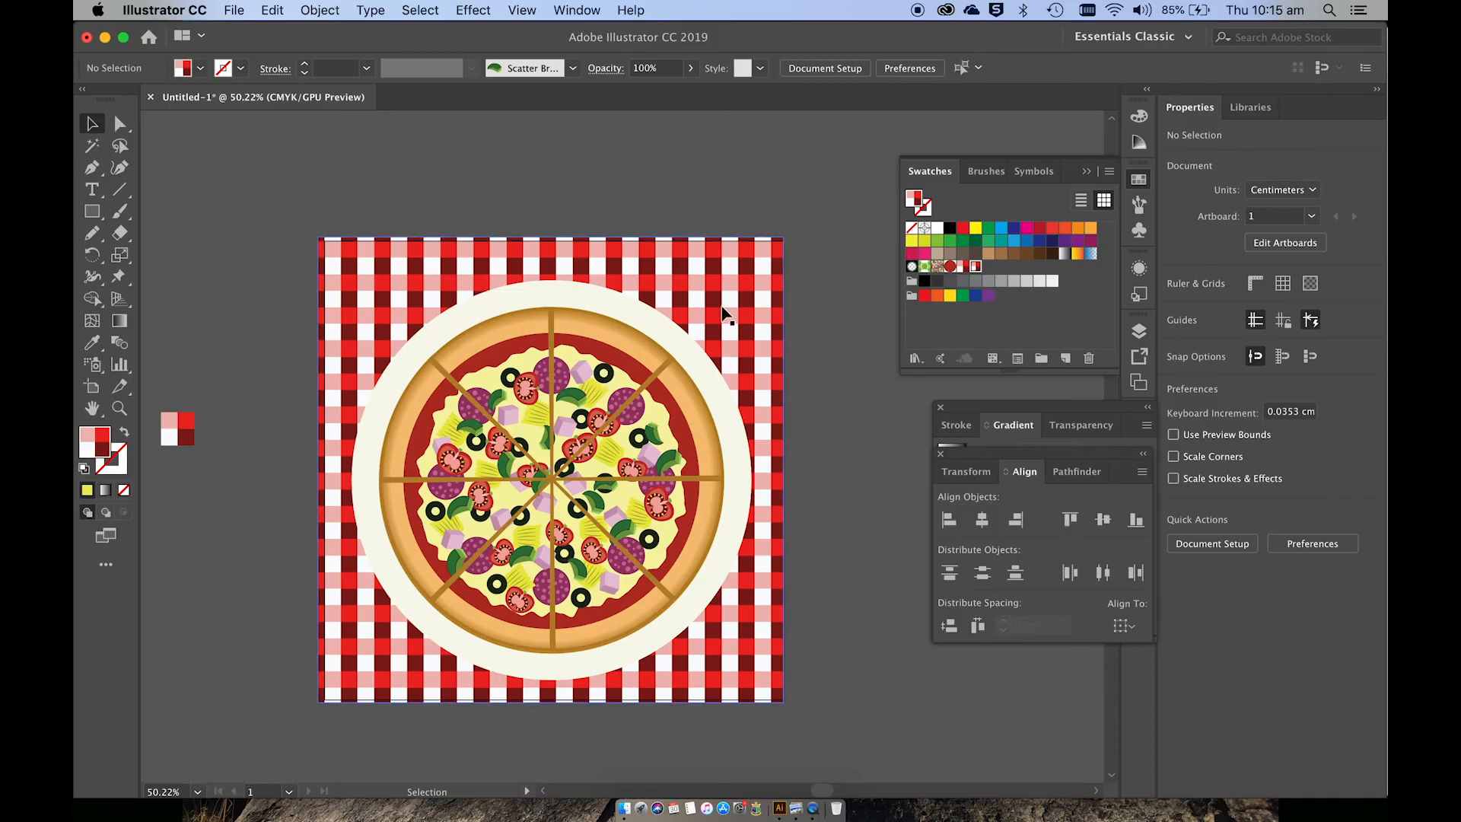
Start a Stylize Drop Shadow effect on the plate with the preview turned on.
left_click(747, 426)
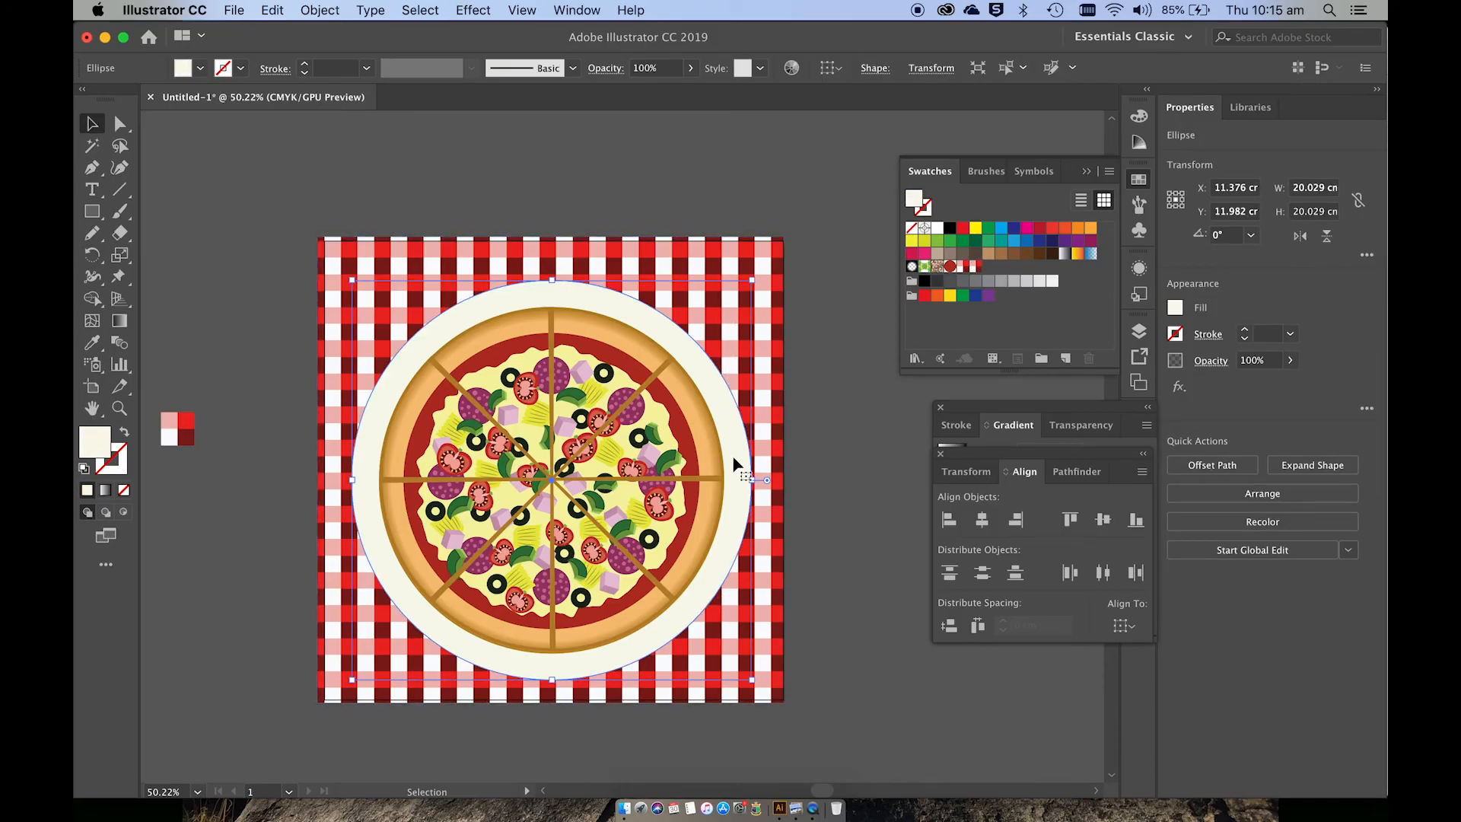
left_click(487, 10)
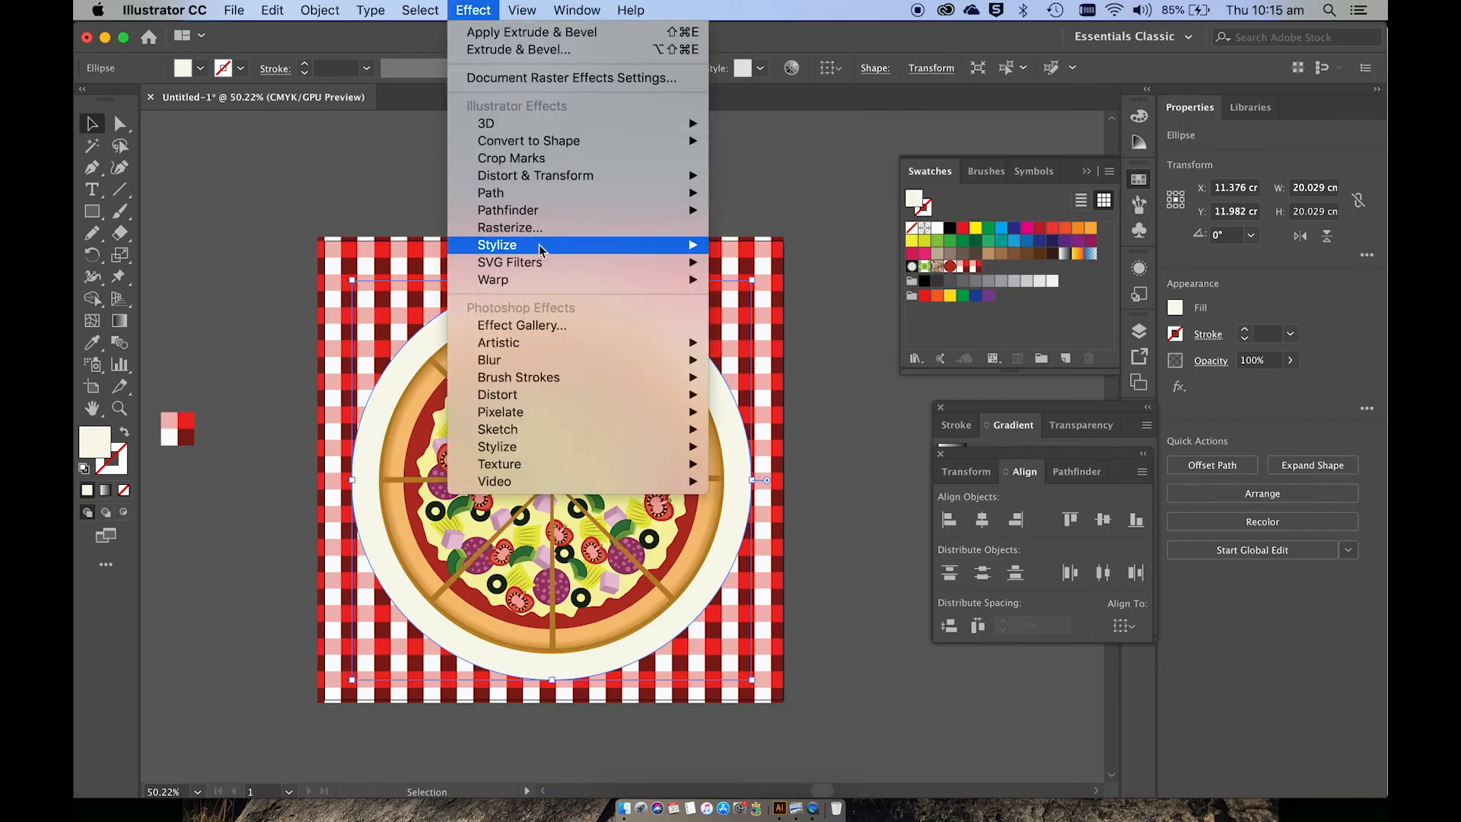
mouse_move(546, 342)
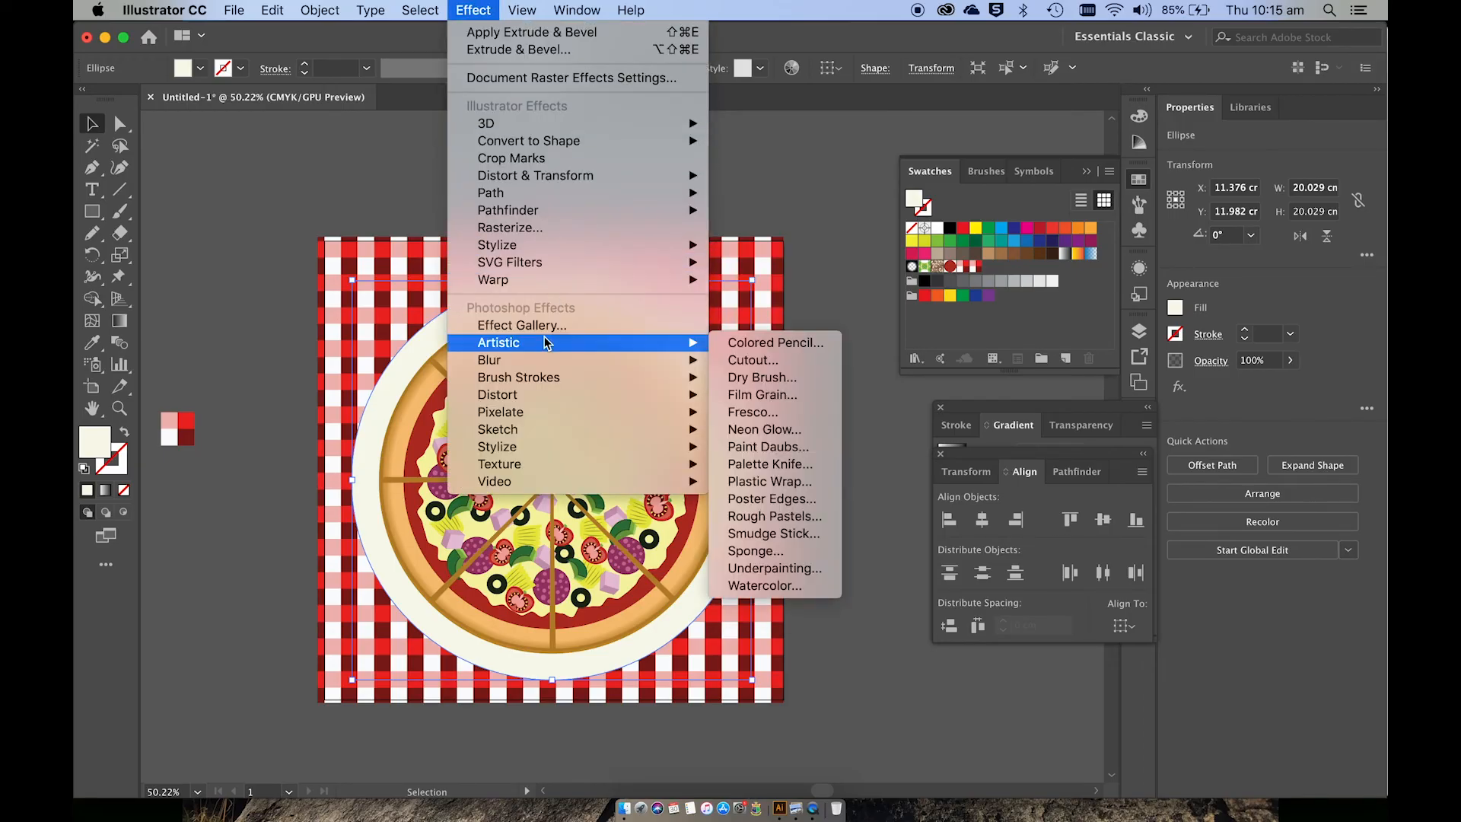
mouse_move(530, 248)
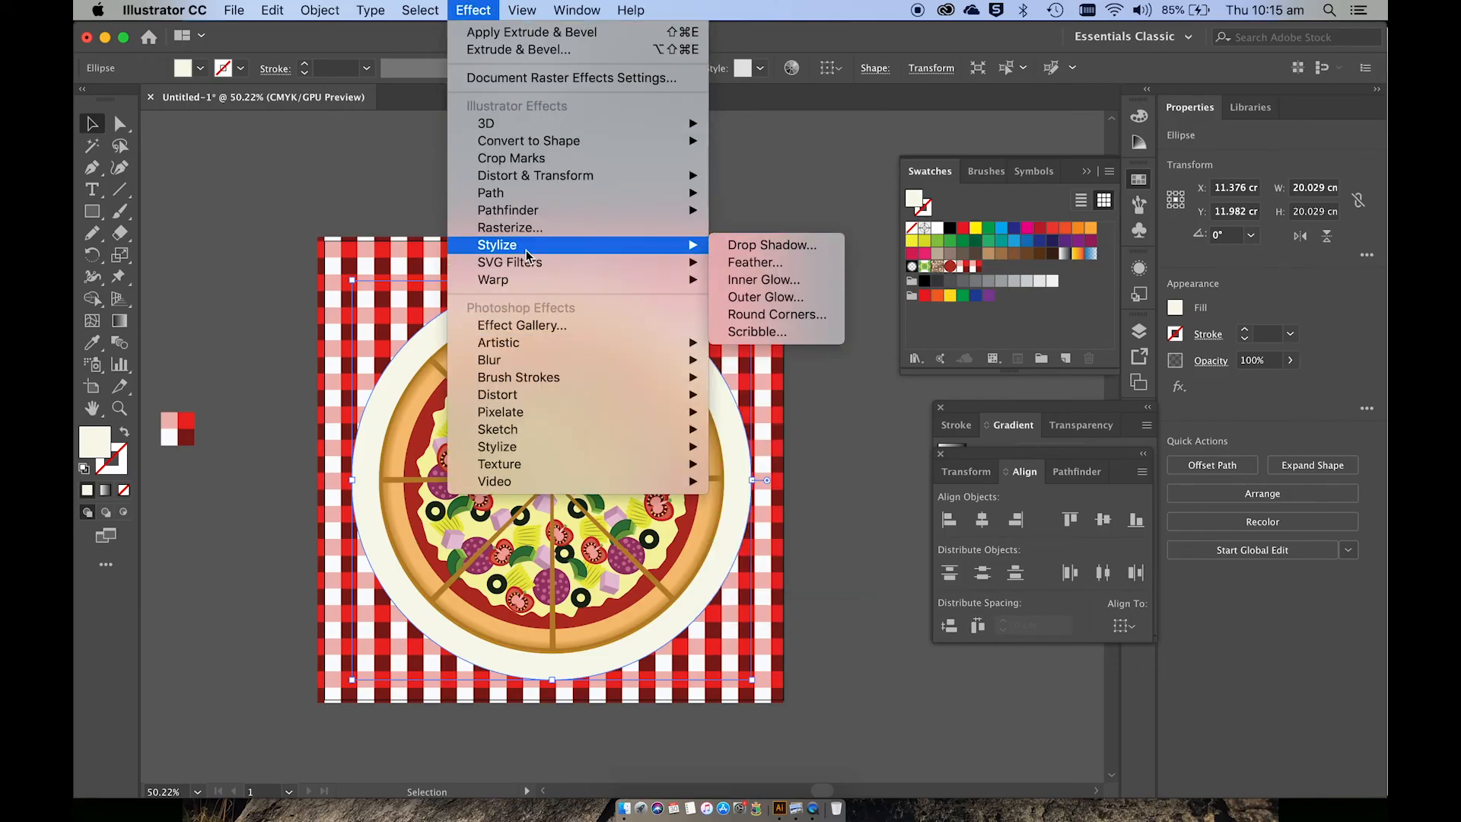
left_click(739, 247)
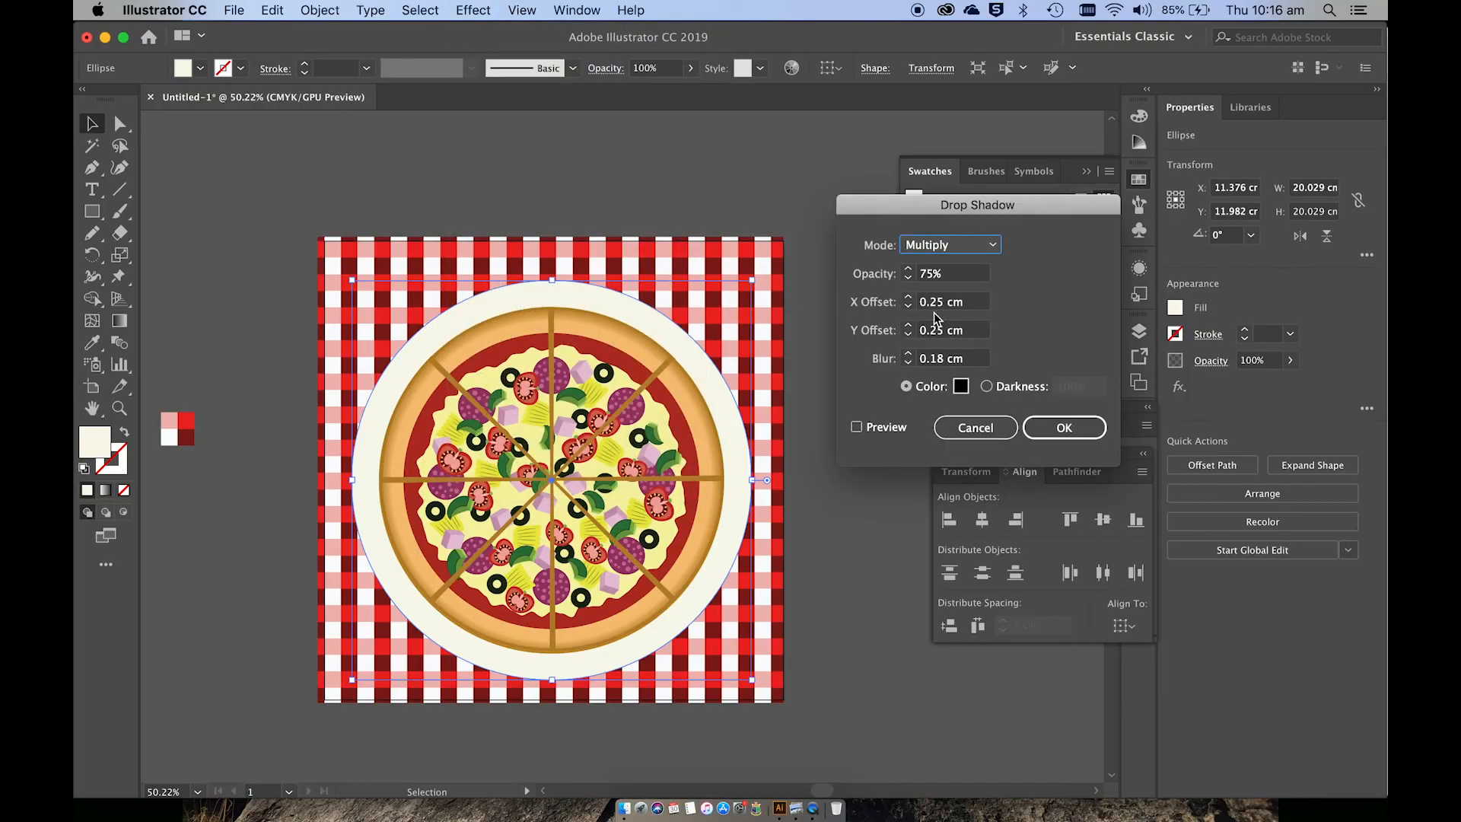
left_click(856, 427)
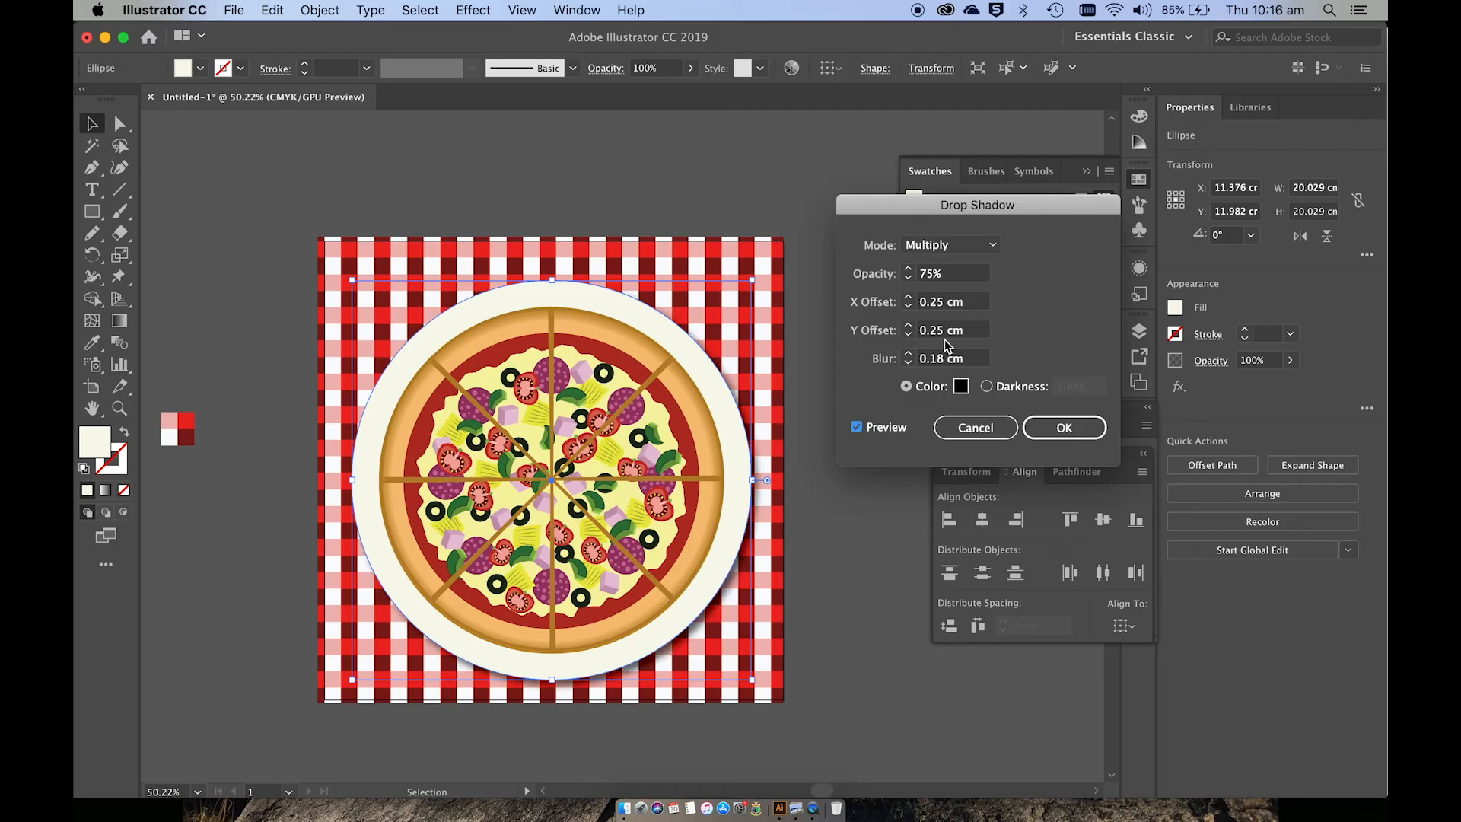
Set the plate shadow's X offset to 0.7 cm and Y offset to 0.5 cm, and apply the effect.
left_click(942, 305)
type("40")
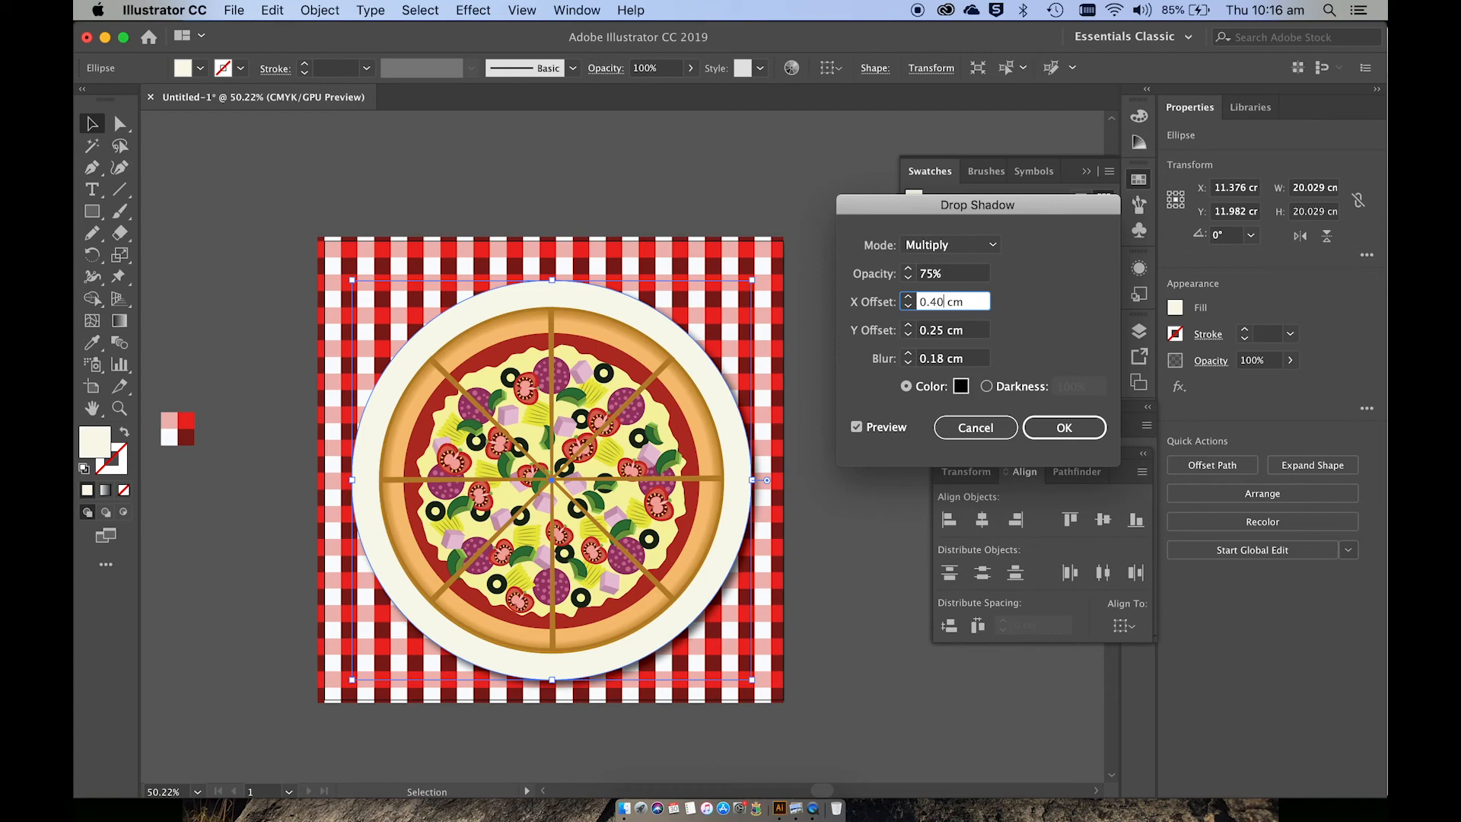
double_click(936, 332)
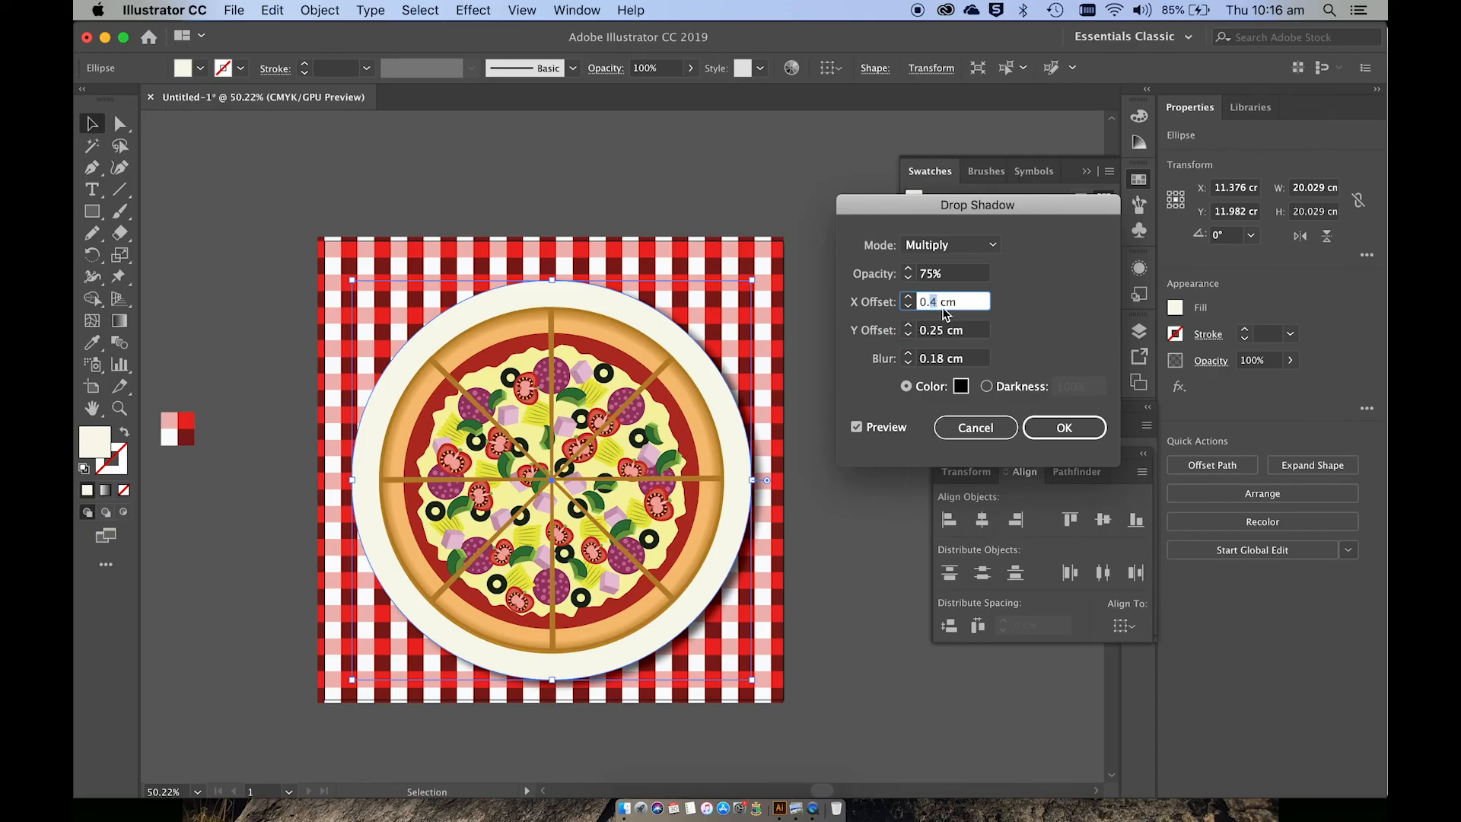
type("7")
left_click(946, 330)
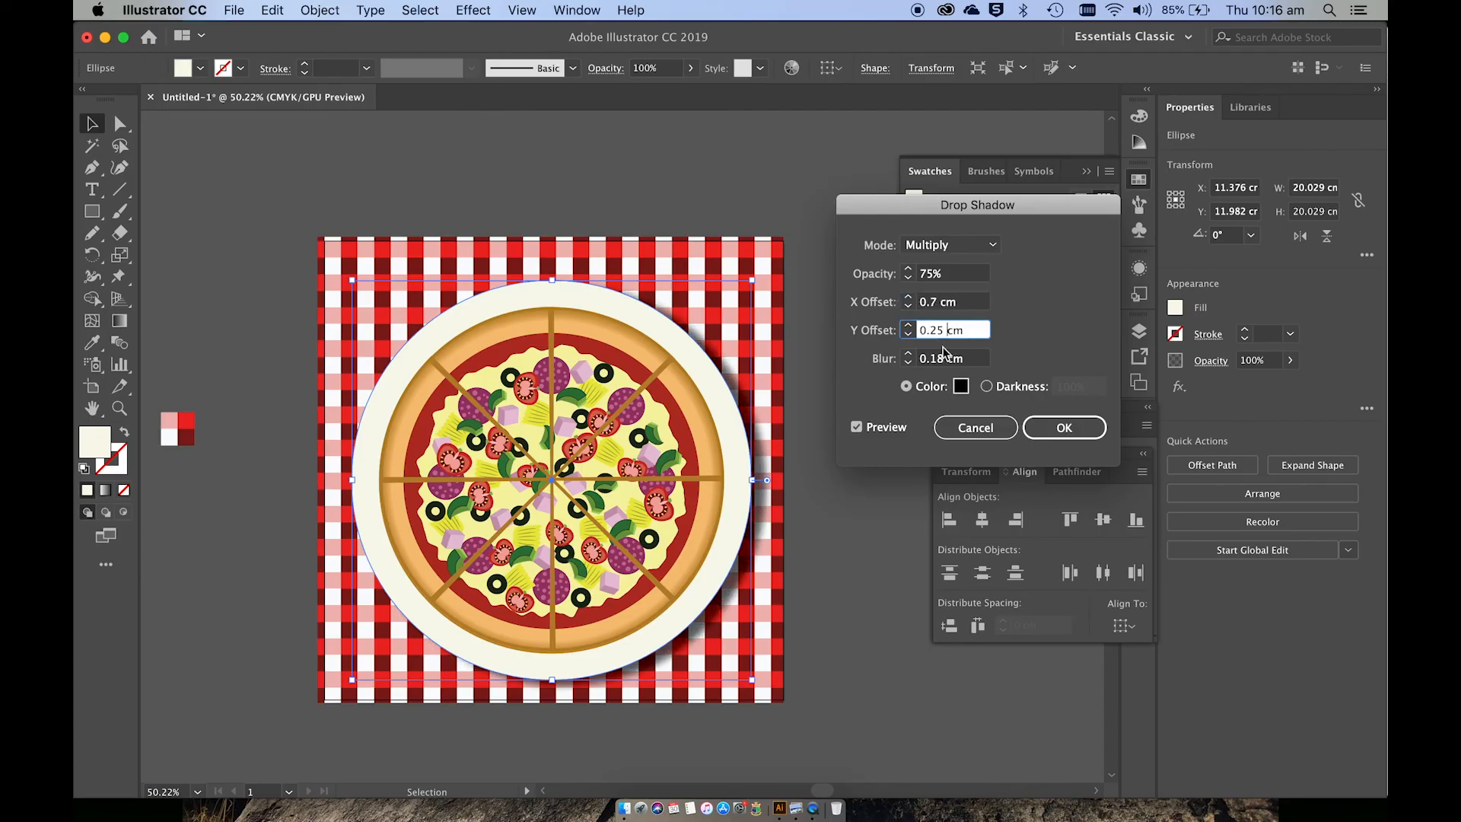
key("BackSpace")
key("BackSpace")
left_click(1047, 426)
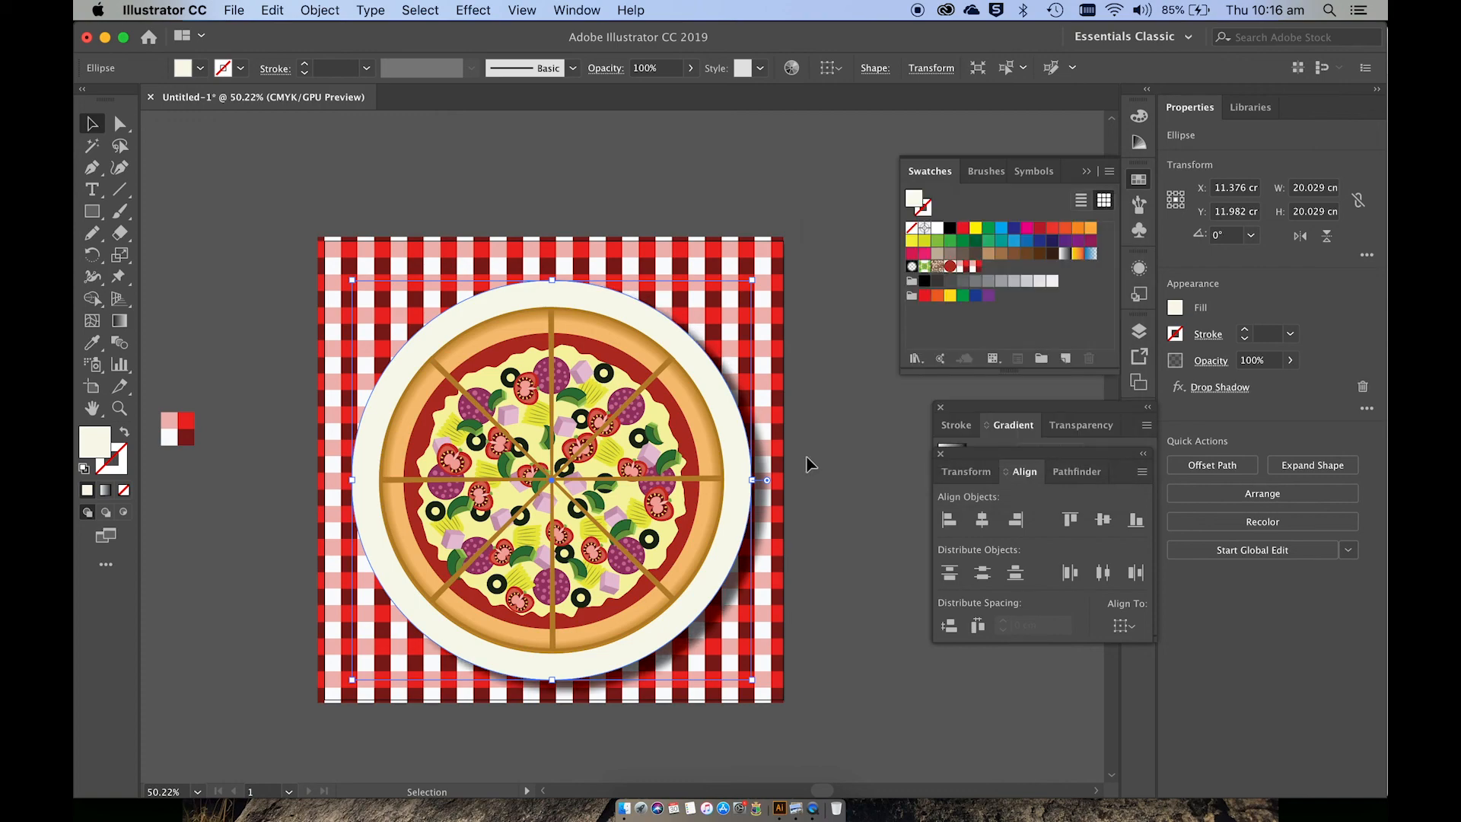
Start a Stylize Drop Shadow effect on the pizza group with the preview turned on.
left_click(708, 476)
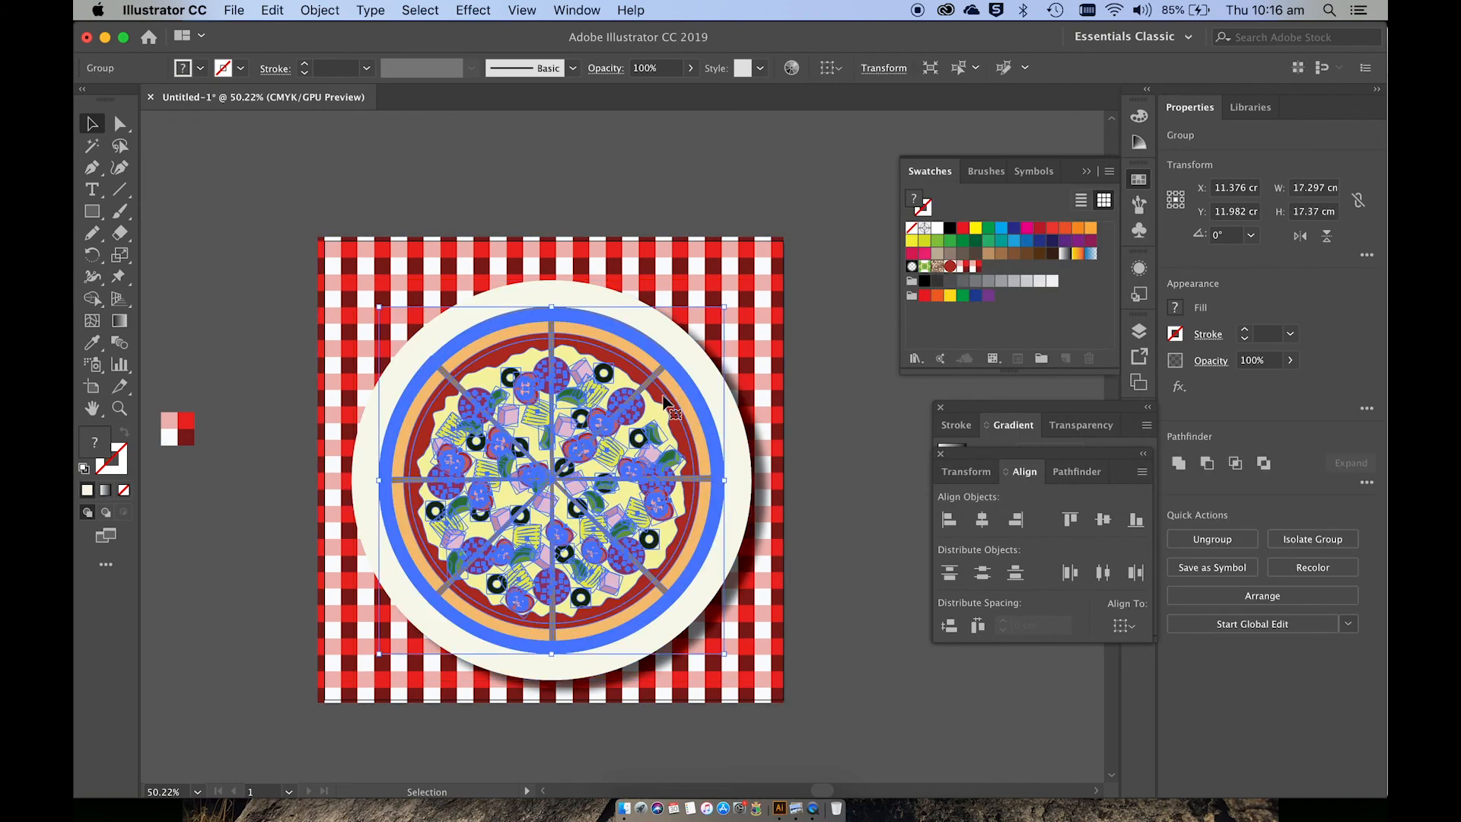
left_click(484, 9)
mouse_move(577, 271)
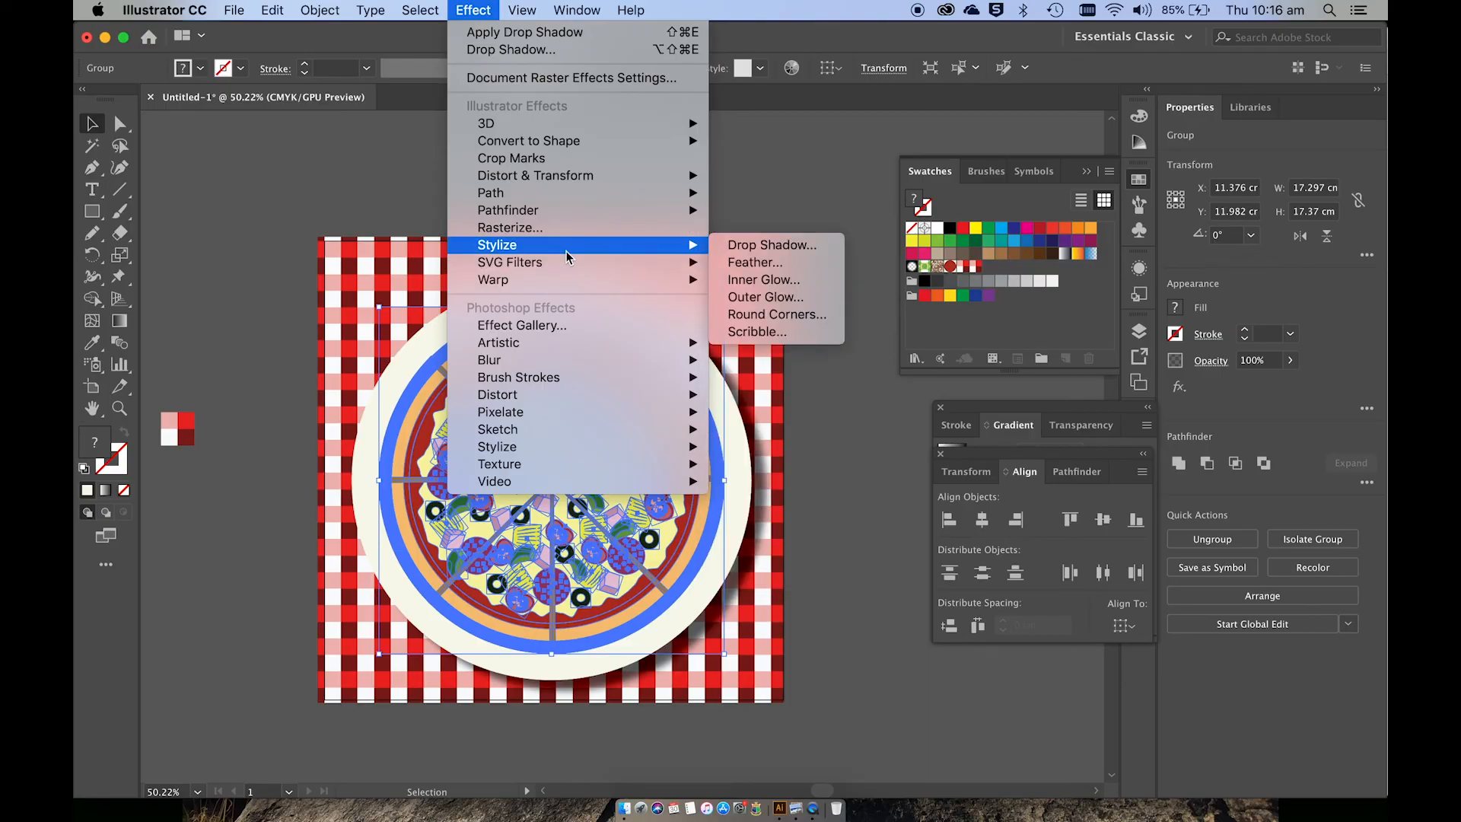
left_click(731, 246)
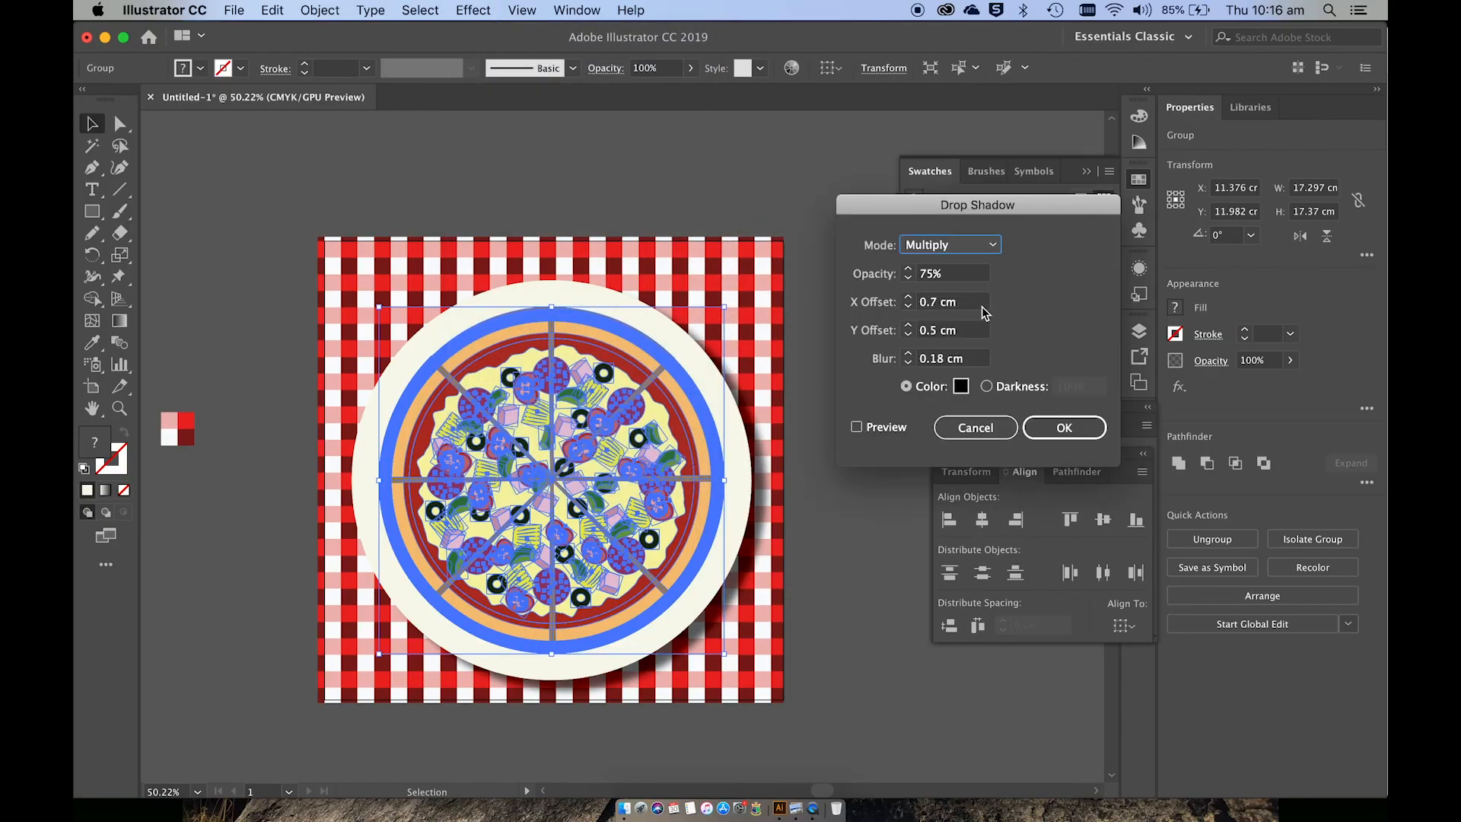
left_click(892, 428)
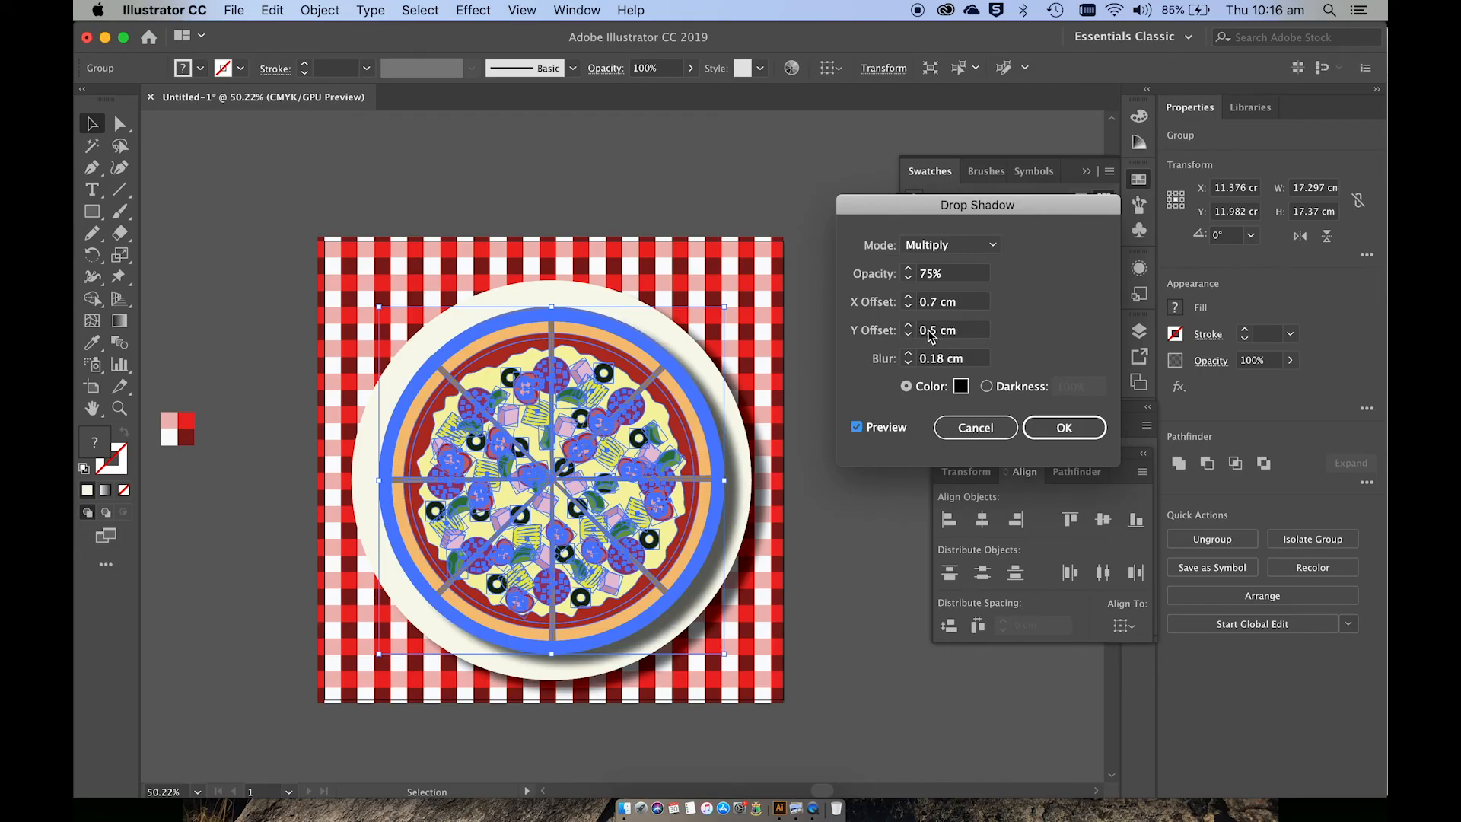
Set the pizza shadow's X offset to 0.4 cm, apply the effect and deselect the artwork.
left_click(938, 303)
key("BackSpace")
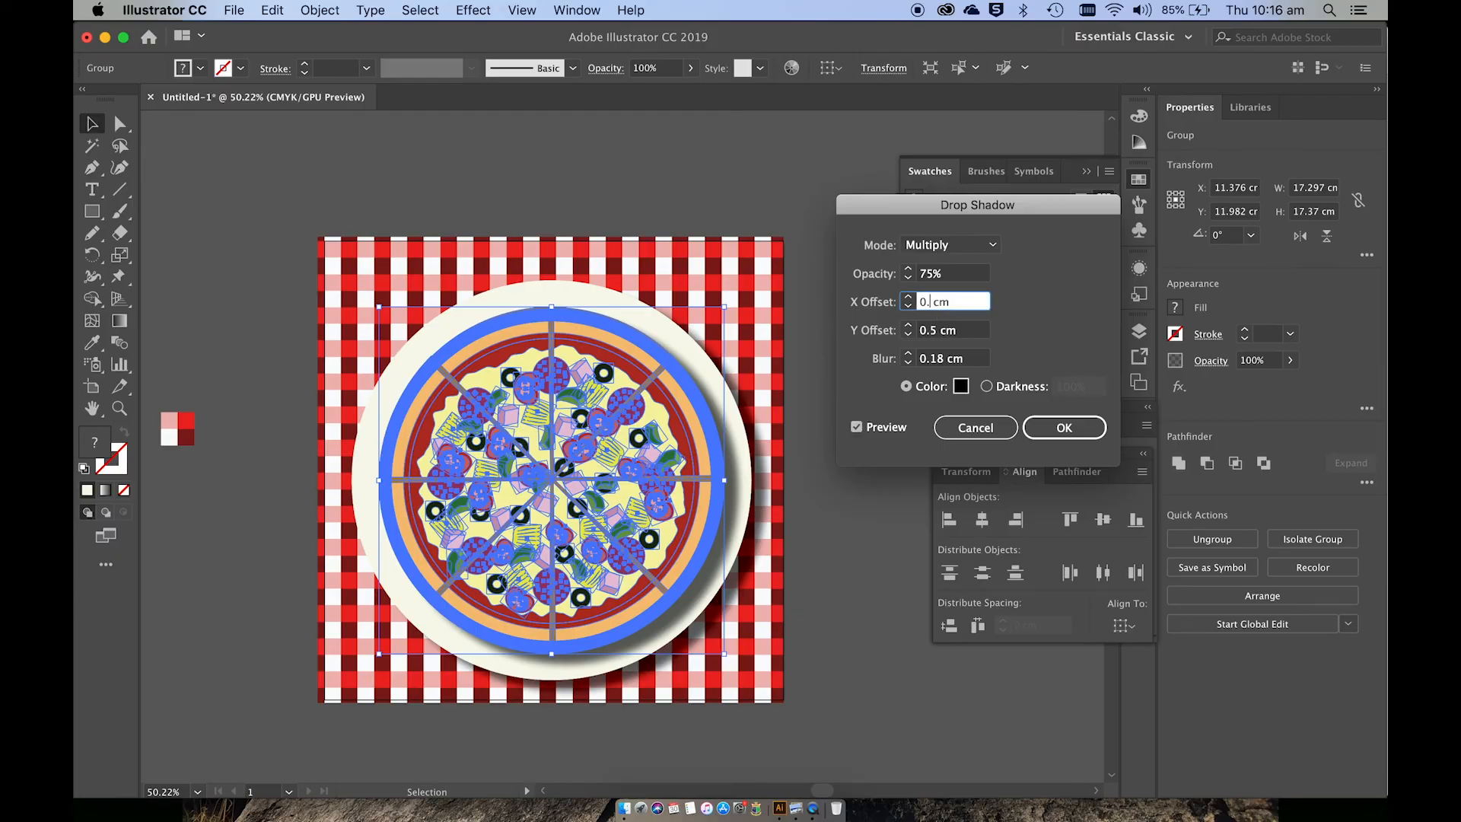
type("4")
left_click(939, 334)
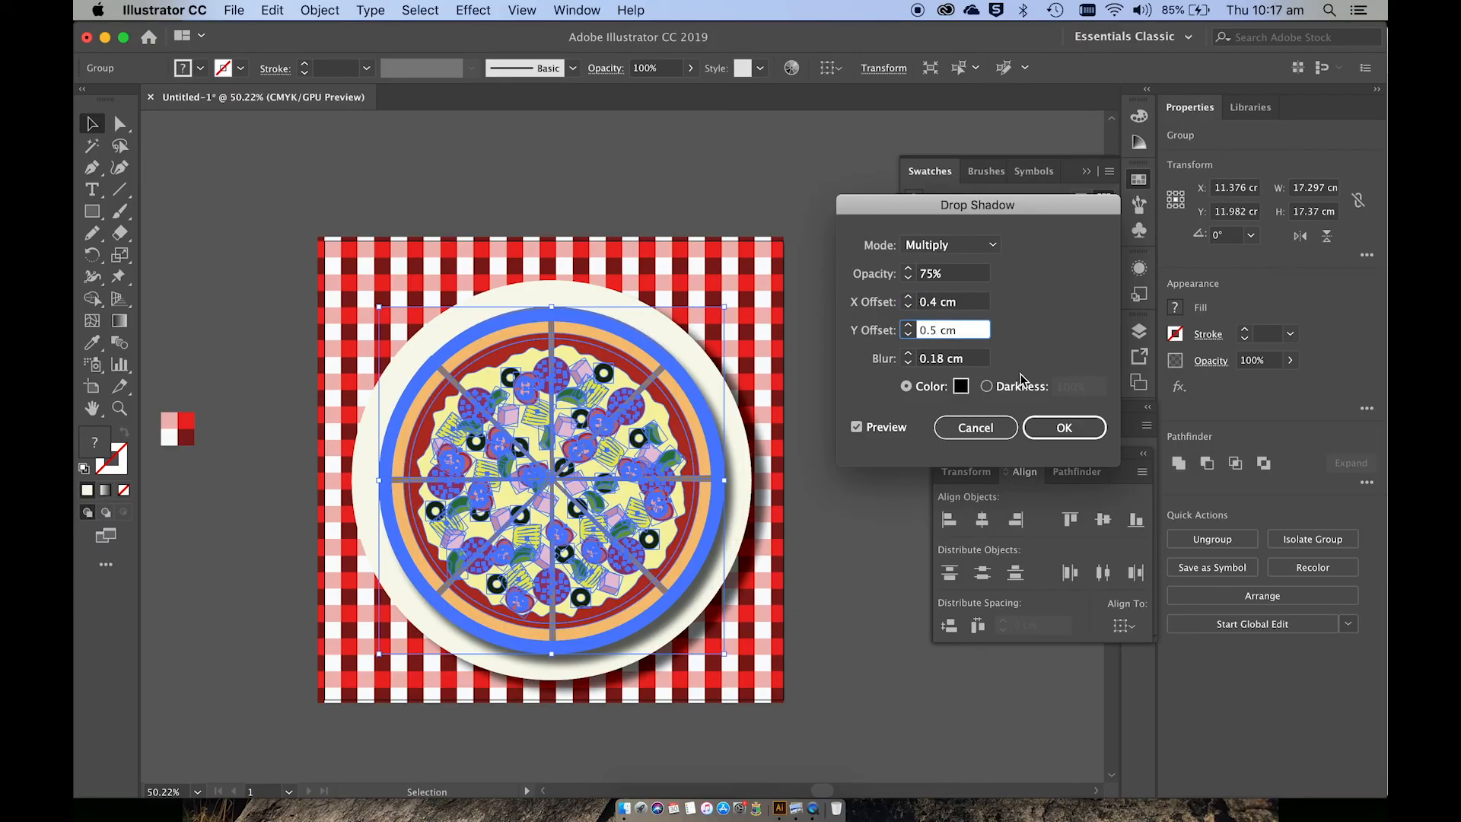
left_click(1041, 431)
left_click(822, 471)
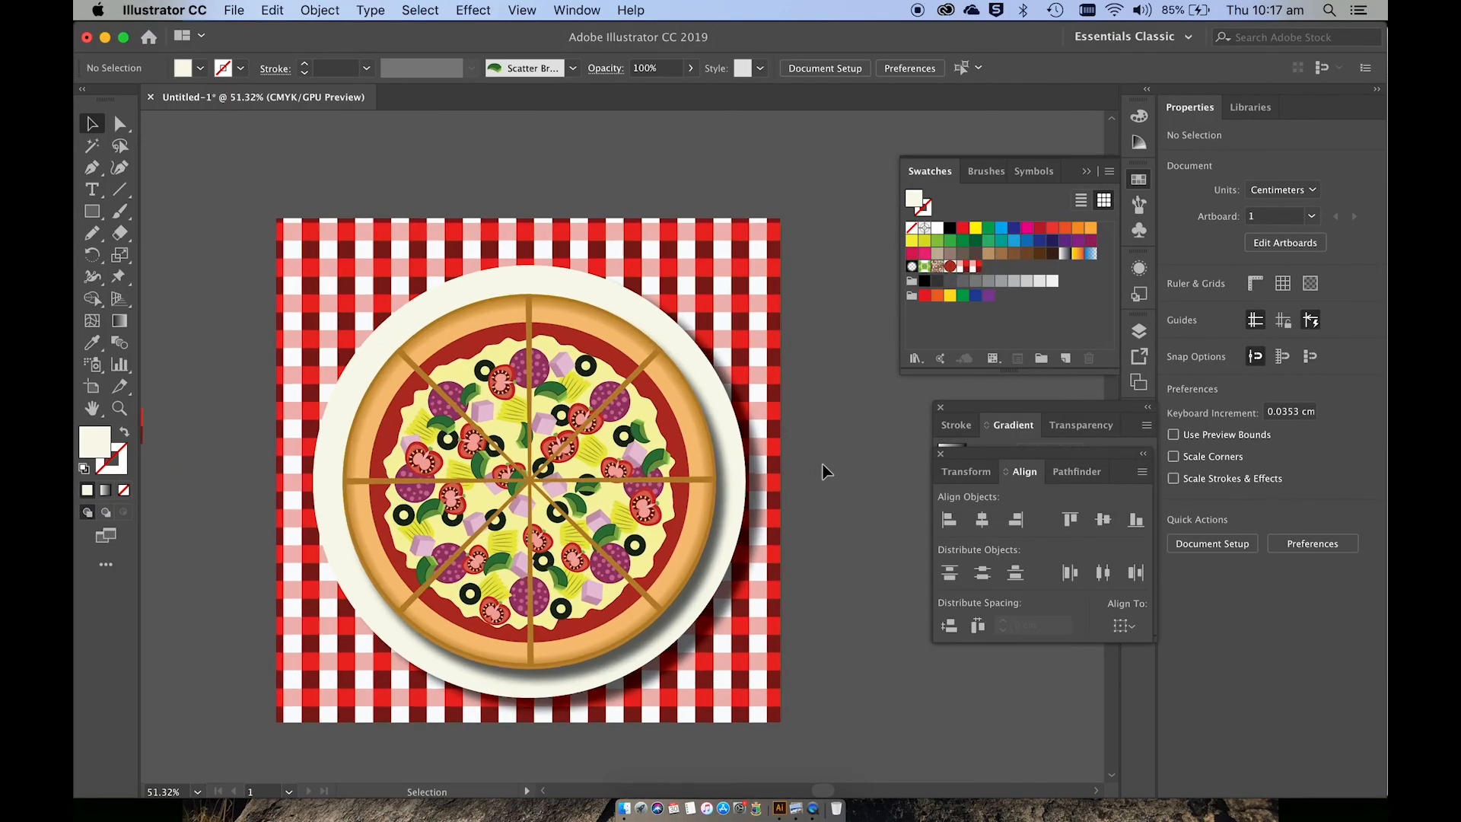
scroll(823, 471, "up", 2)
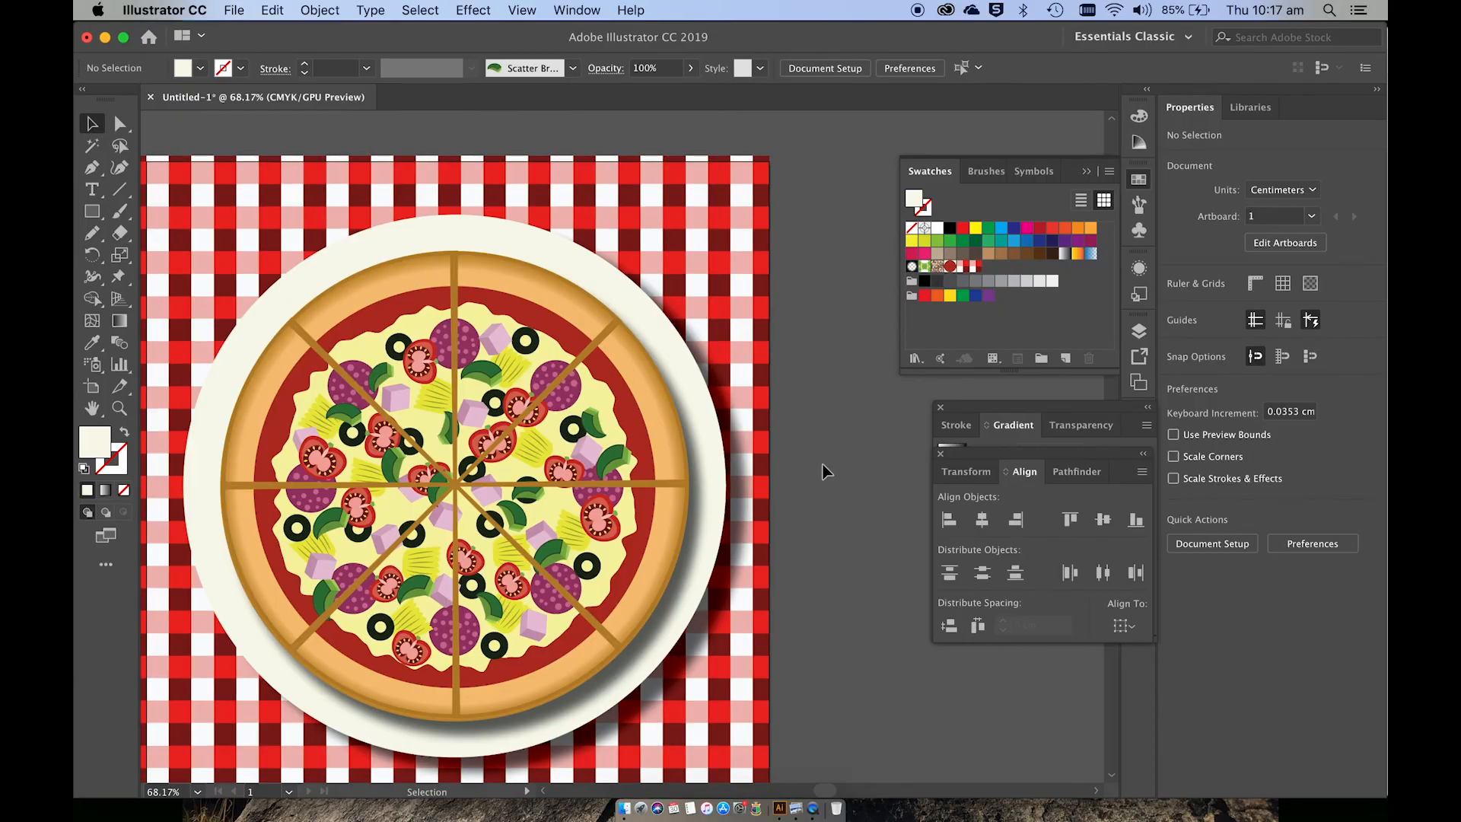
scroll(822, 471, "left", 5)
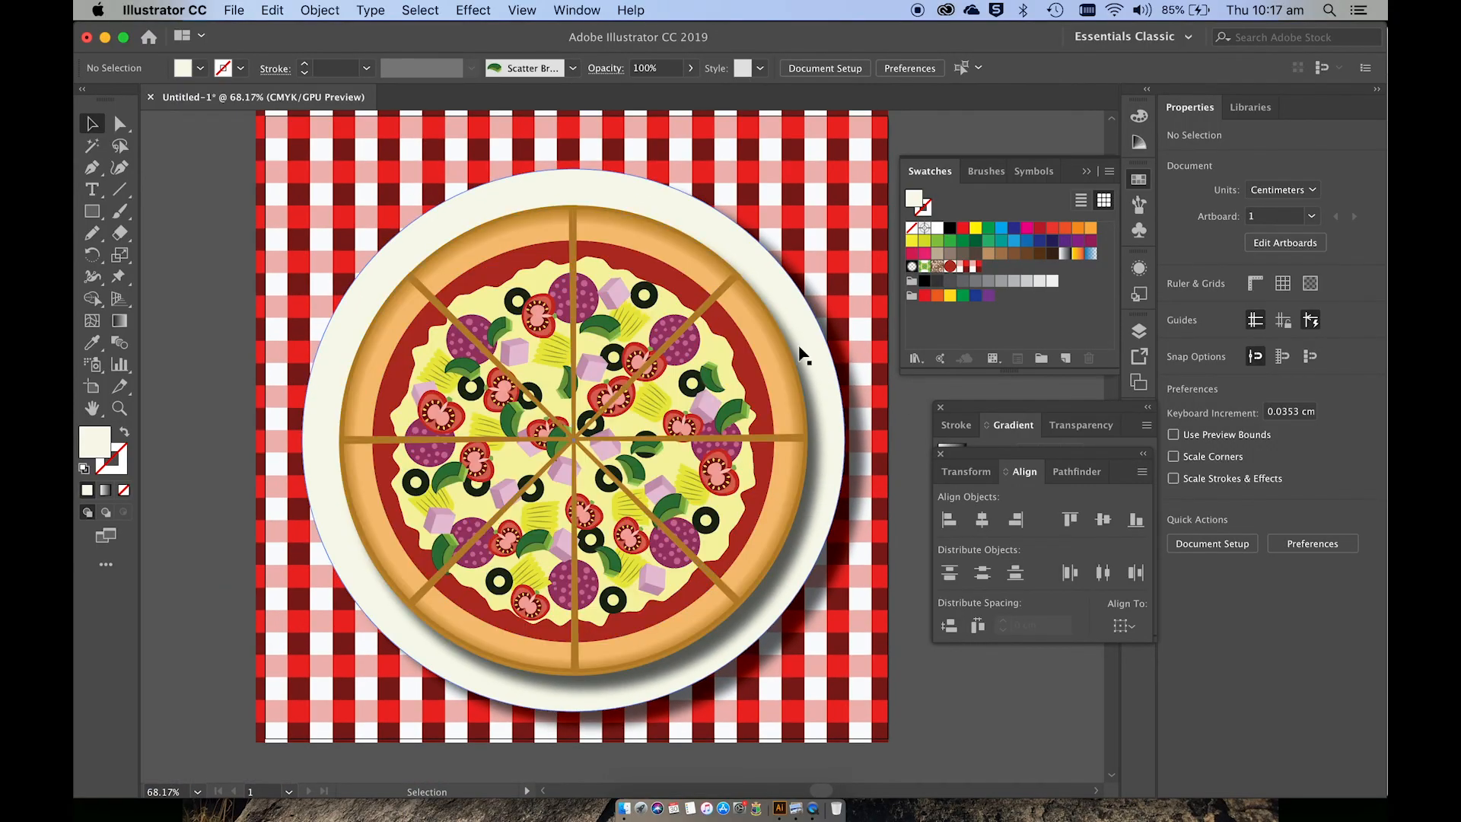